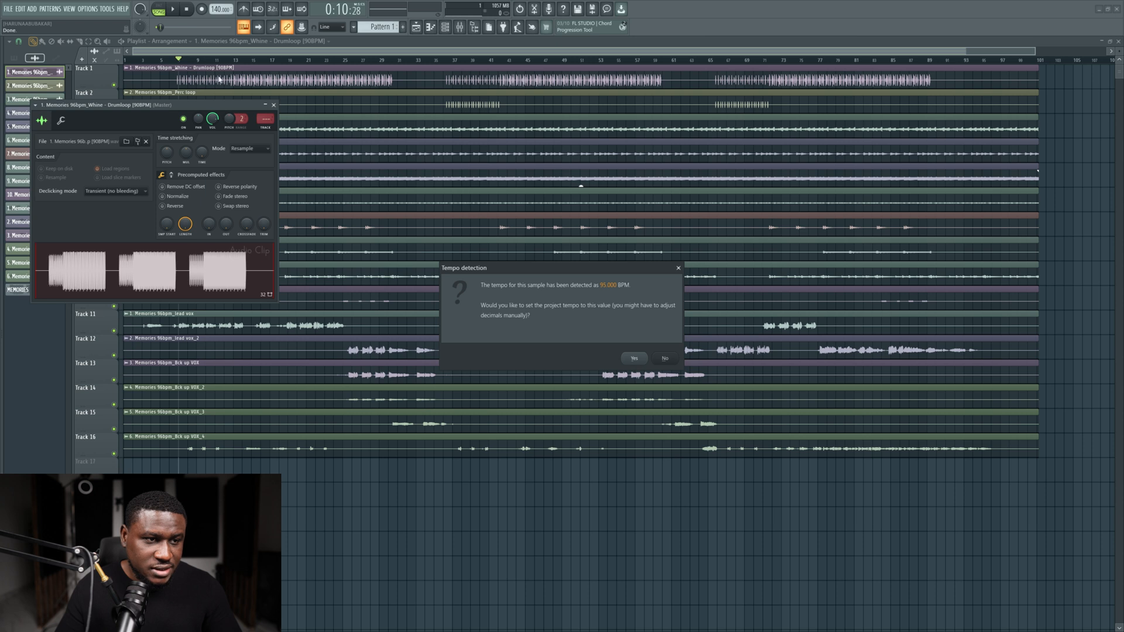
Step: Set the project tempo to the detected 95 BPM and play the arrangement from bar 9 to check its timing against the grid
click(635, 358)
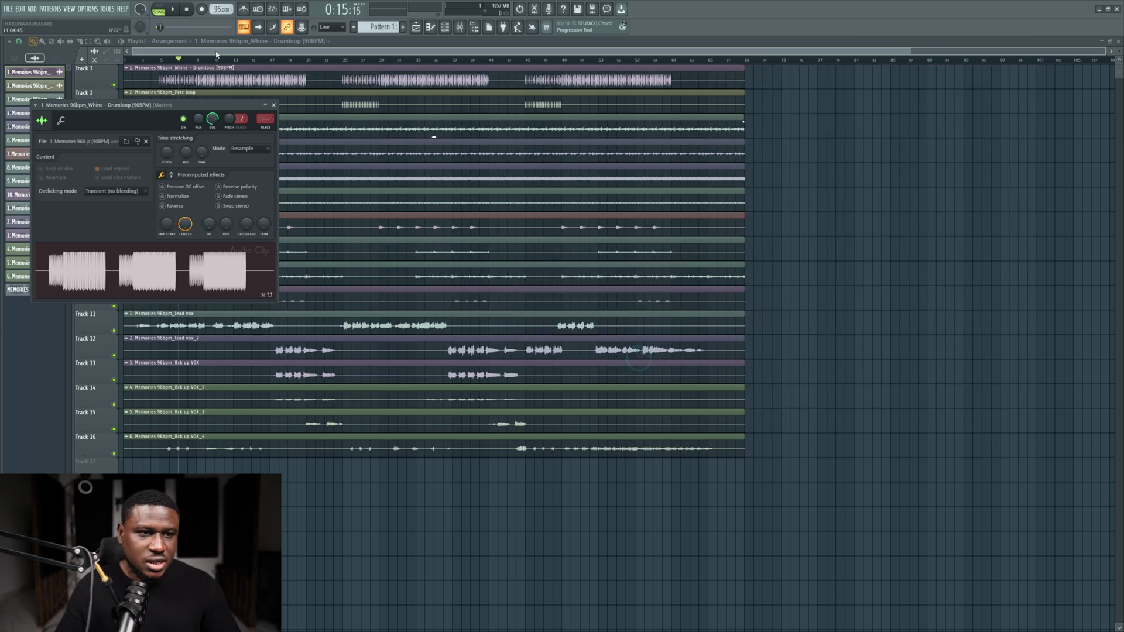
click(195, 56)
key(space)
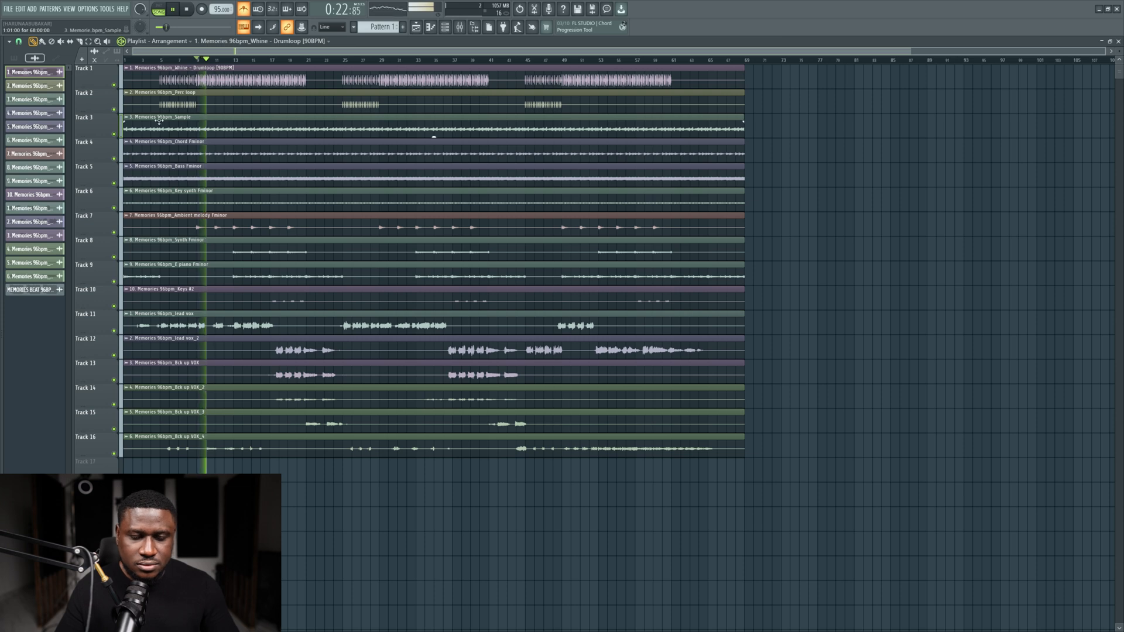
scroll(159, 120, up, 3)
scroll(503, 128, up, 2)
scroll(508, 128, up, 3)
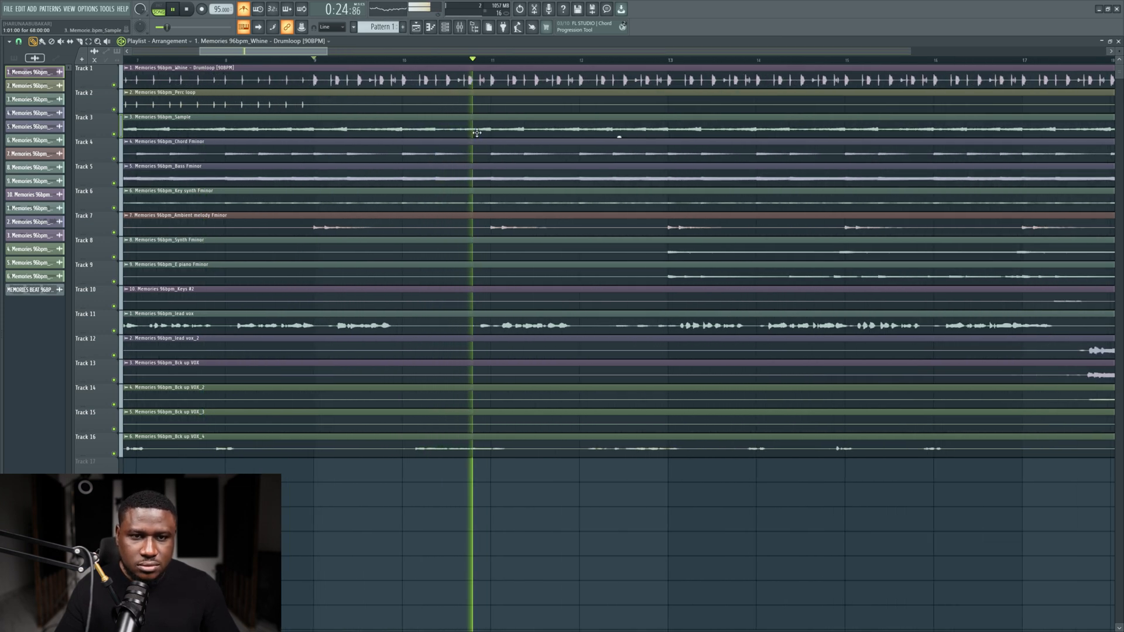
scroll(509, 129, down, 5)
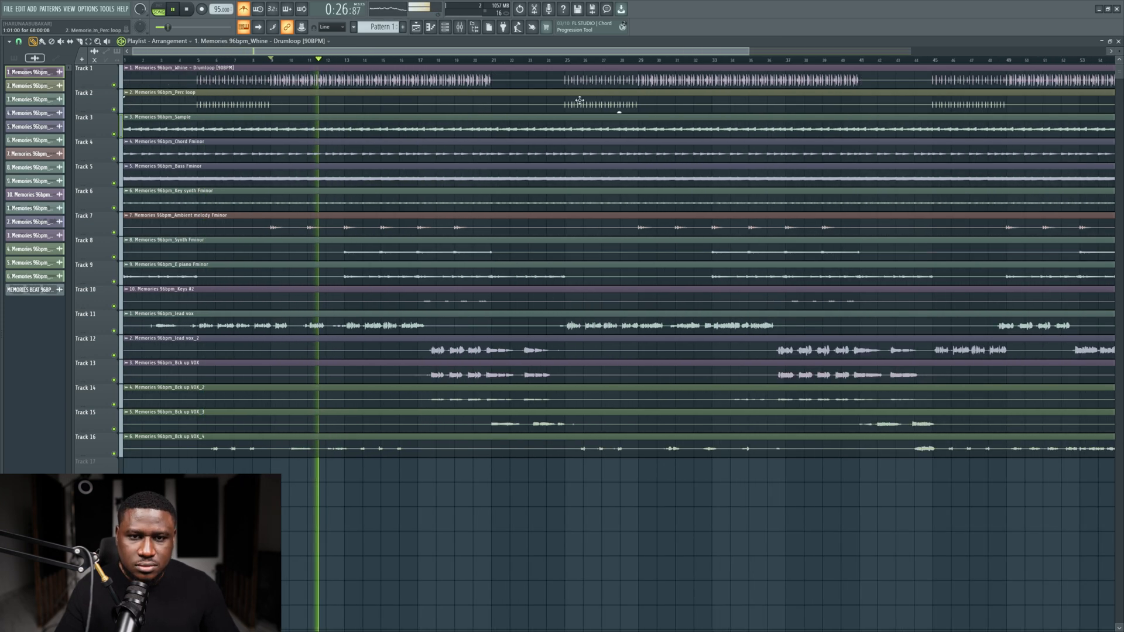
Step: Play the arrangement from bar 29 and check the second drum section's alignment with the grid
click(644, 66)
scroll(661, 111, up, 5)
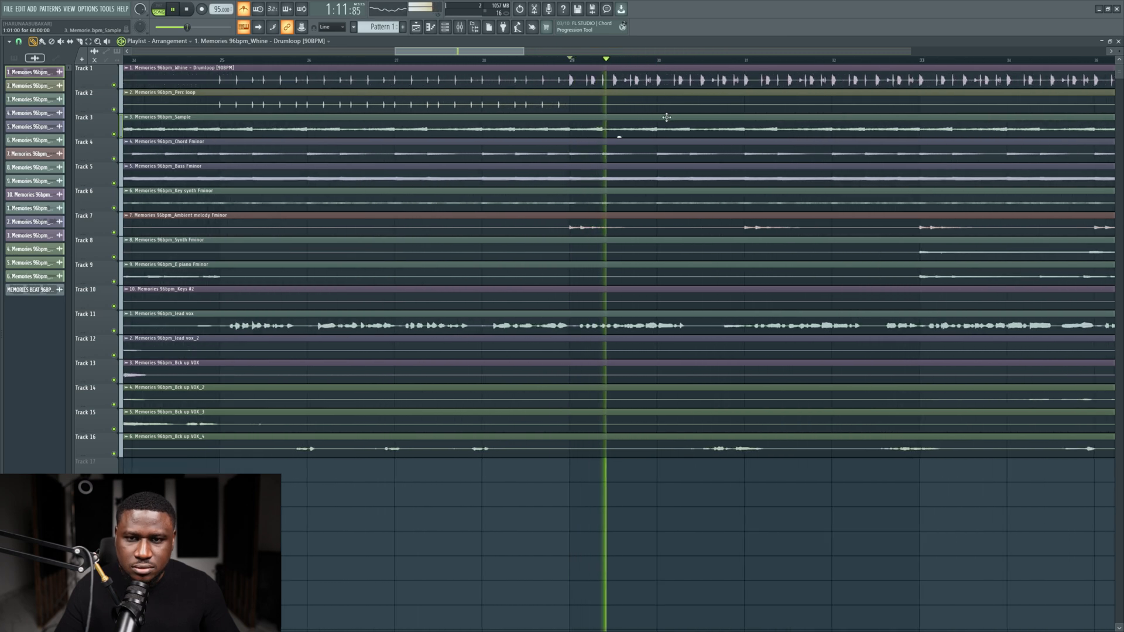
scroll(541, 129, down, 5)
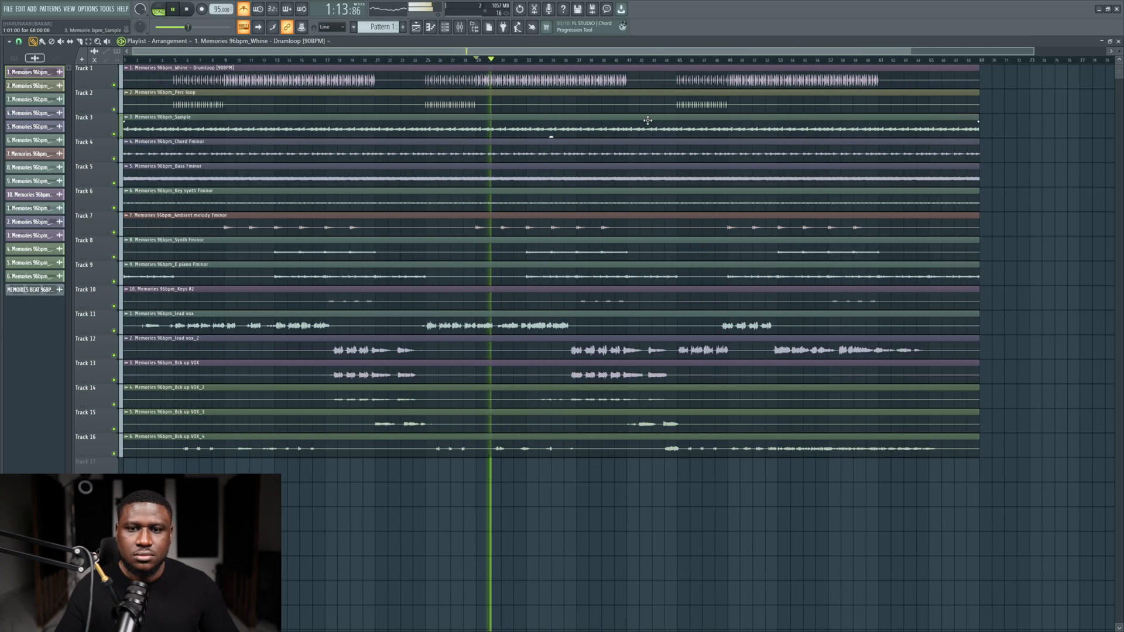
key(space)
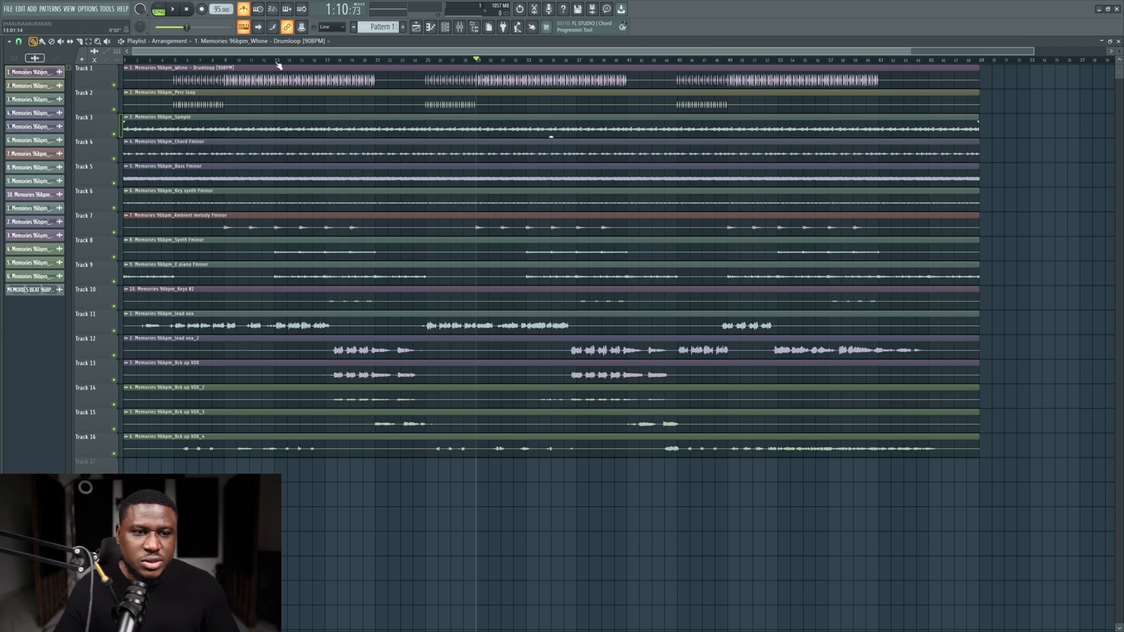
Step: Solo the drum loop on Track 1 and listen to it from about bar 8
drag(279, 62, 574, 98)
click(212, 61)
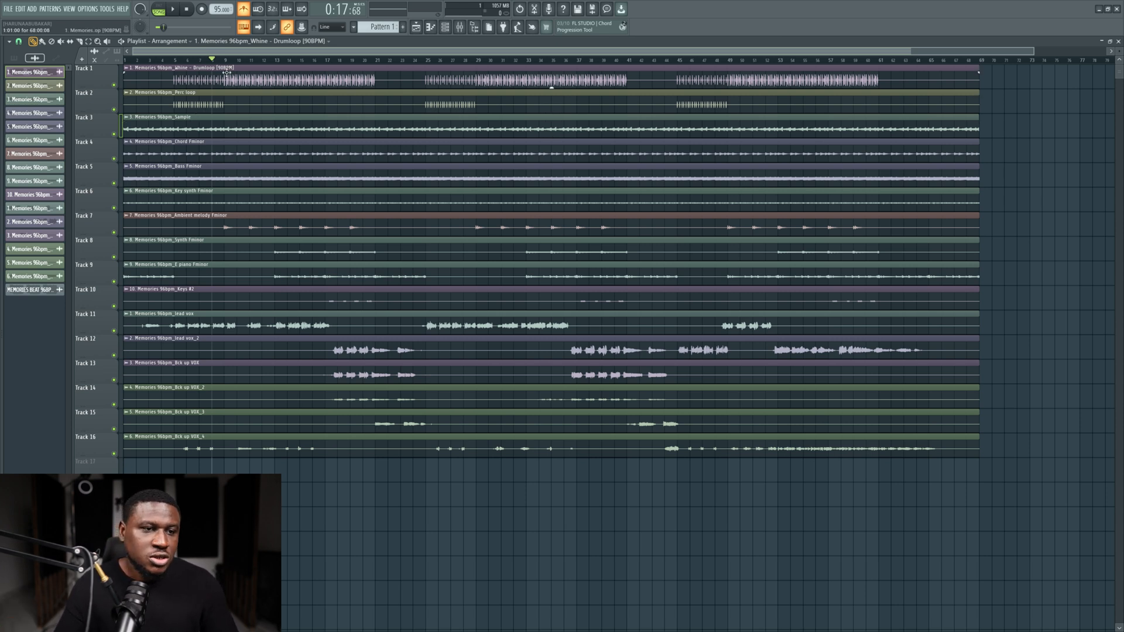
right_click(114, 85)
key(space)
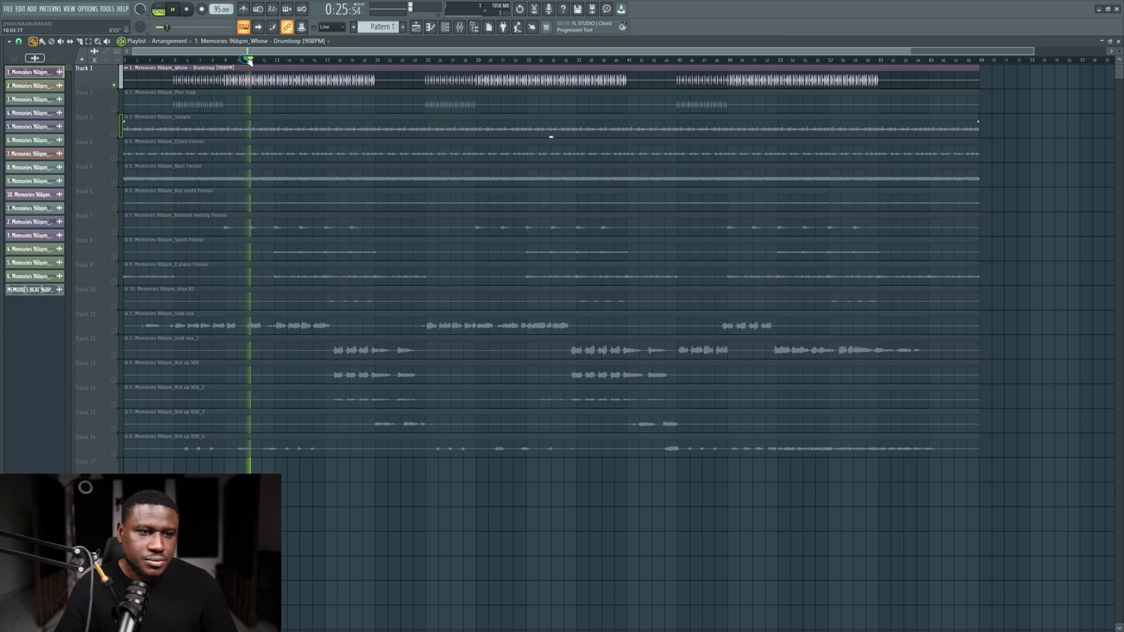
key(space)
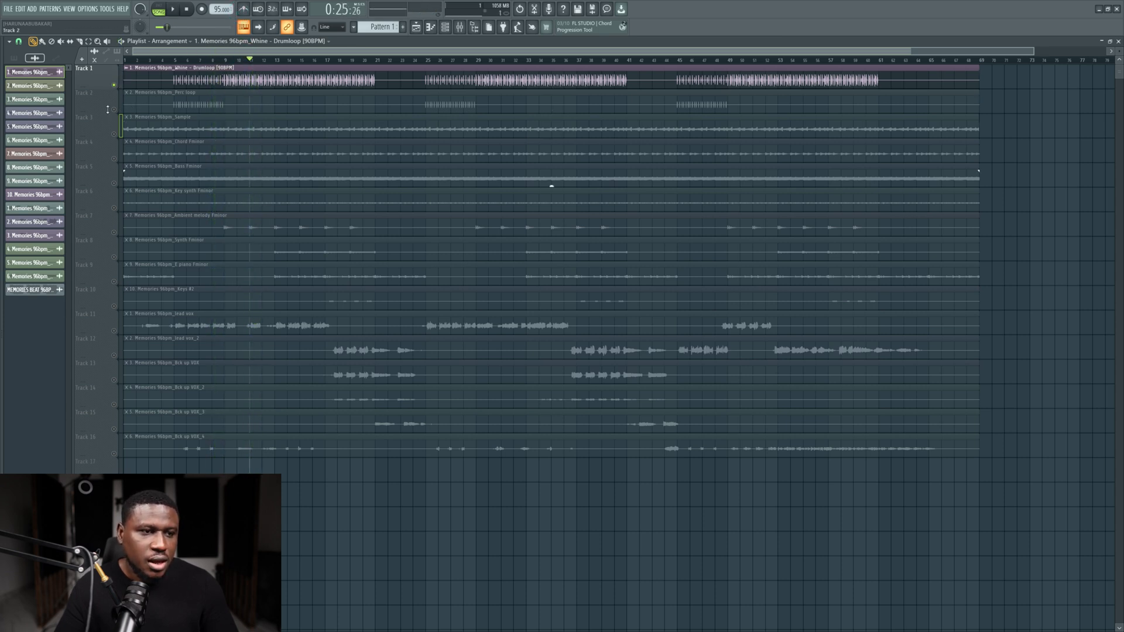
Step: Unmute the Perc loop on Track 2 and listen to it together with the drum loop from bar 5
click(114, 109)
key(space)
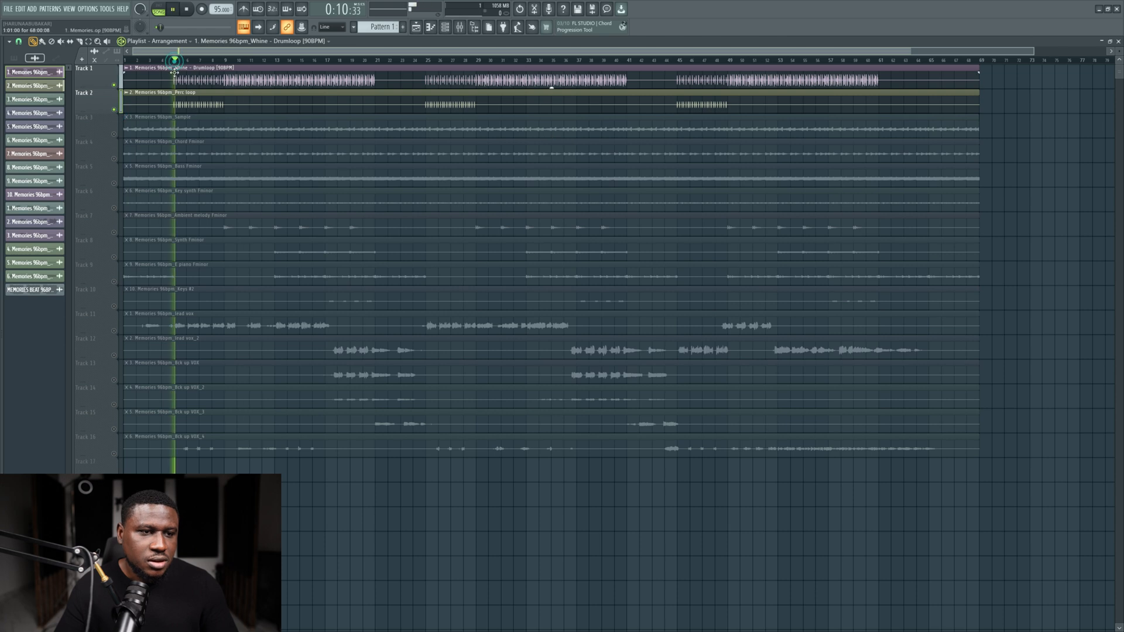
key(space)
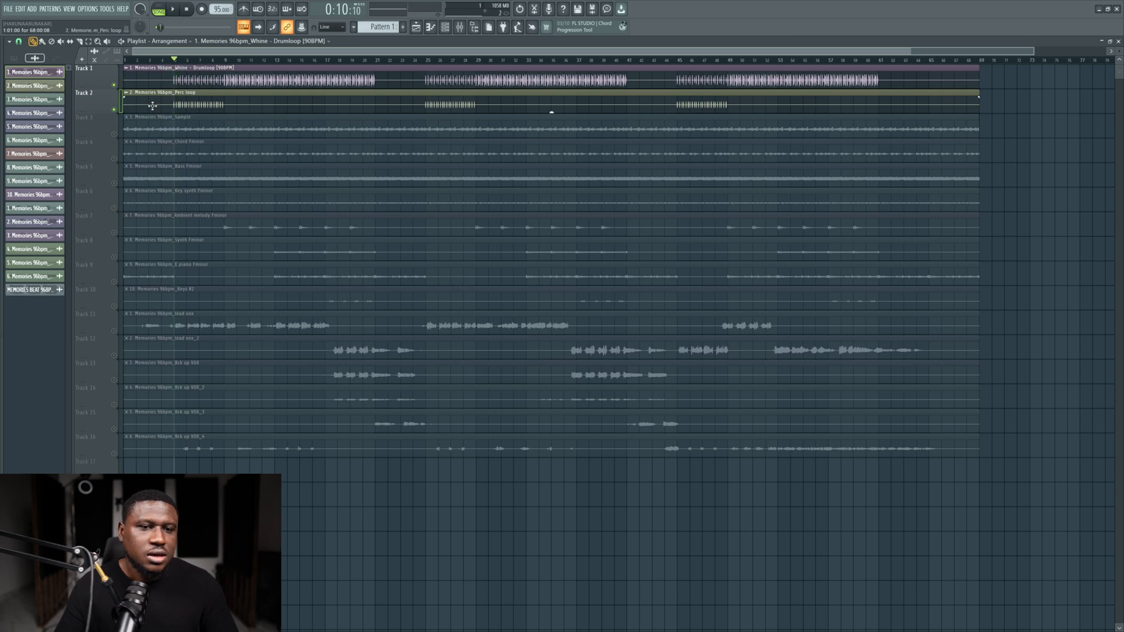
Step: Audition the Sample, Chord, Bass and Key synth tracks in turn from bar 5, soloing each one
right_click(114, 134)
key(space)
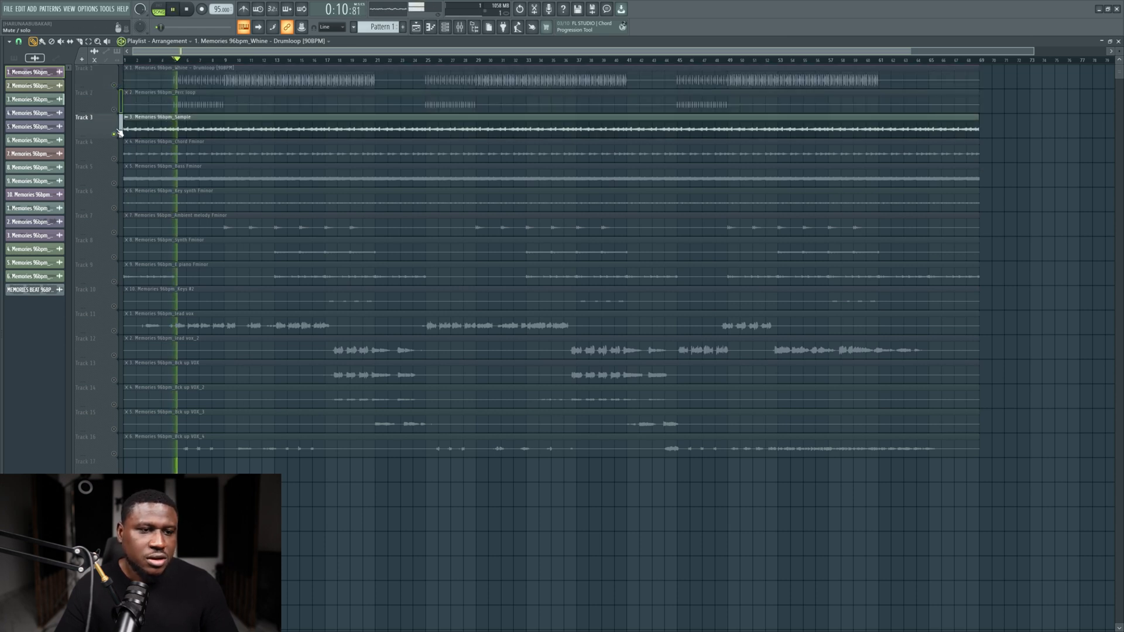
key(space)
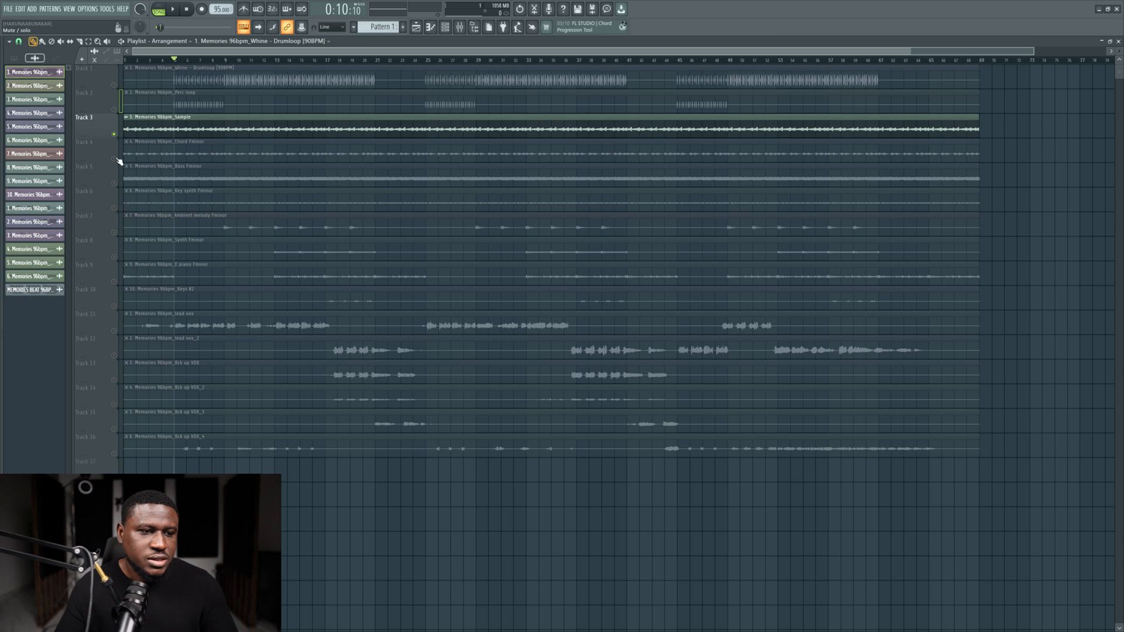
right_click(114, 159)
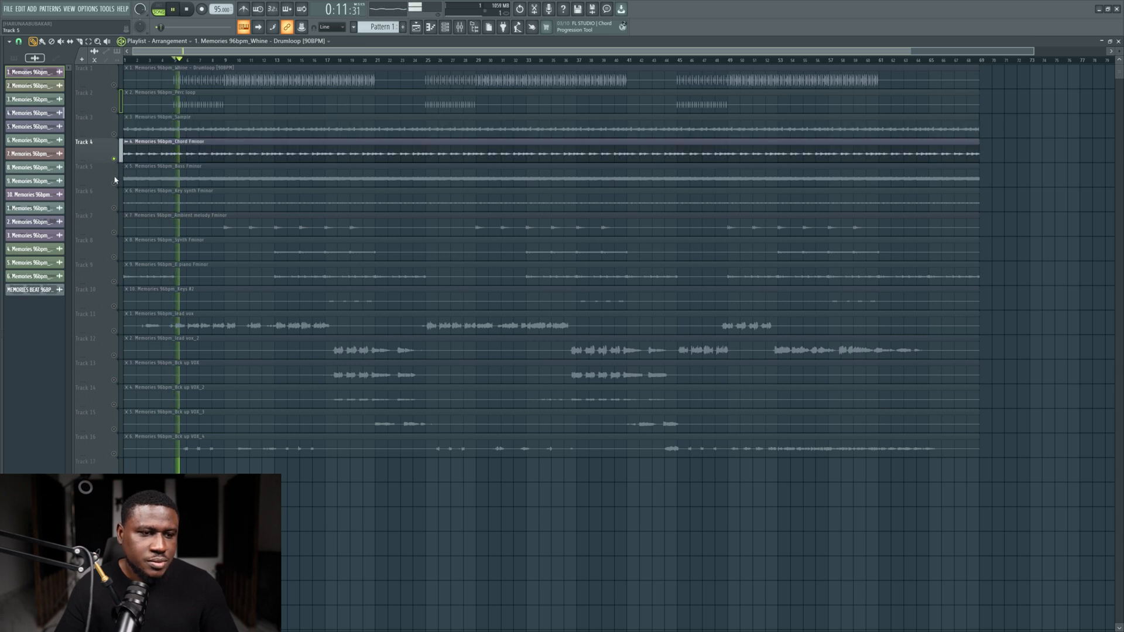
right_click(115, 183)
key(space)
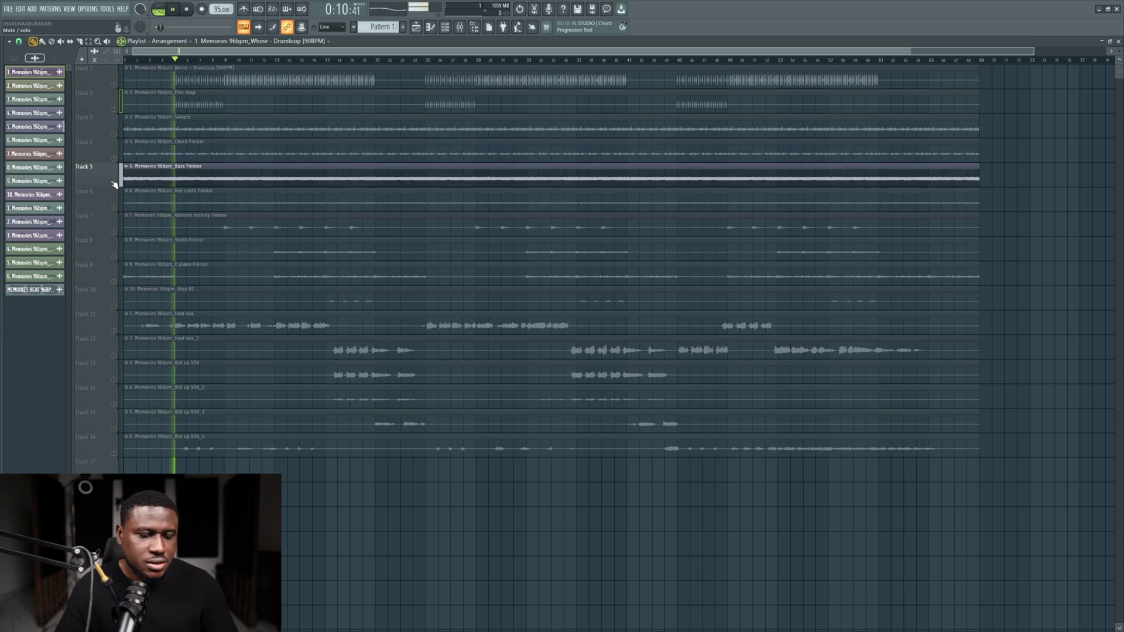
right_click(115, 208)
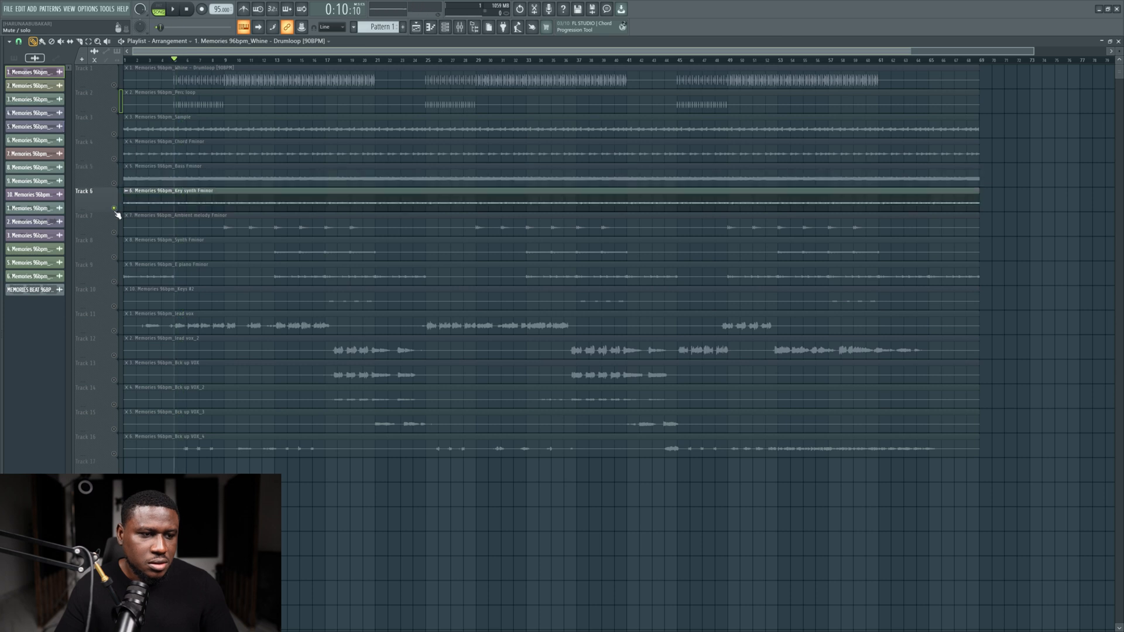
key(space)
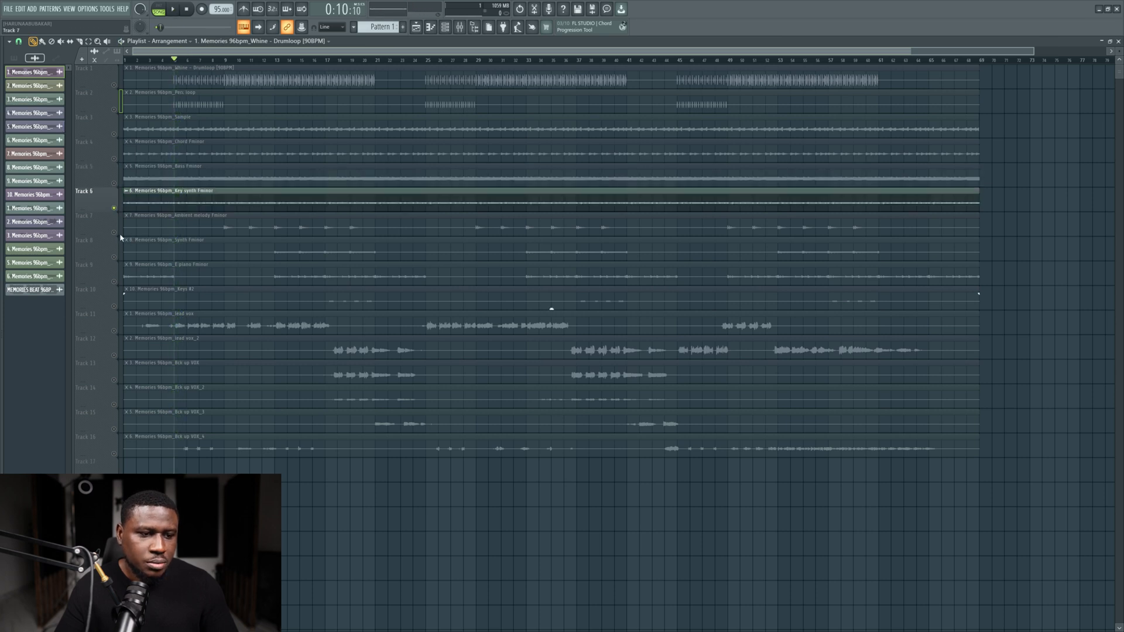
Step: Solo the Ambient melody track, play it from bar 9 and move it up to Track 3
right_click(115, 232)
click(221, 59)
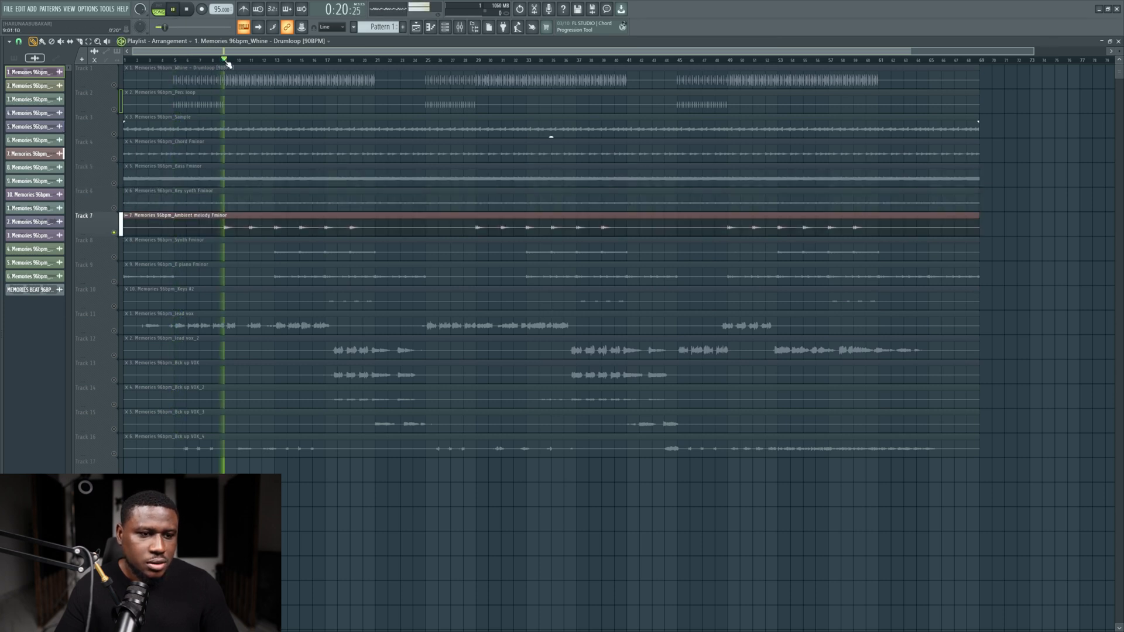
drag(96, 203, 96, 128)
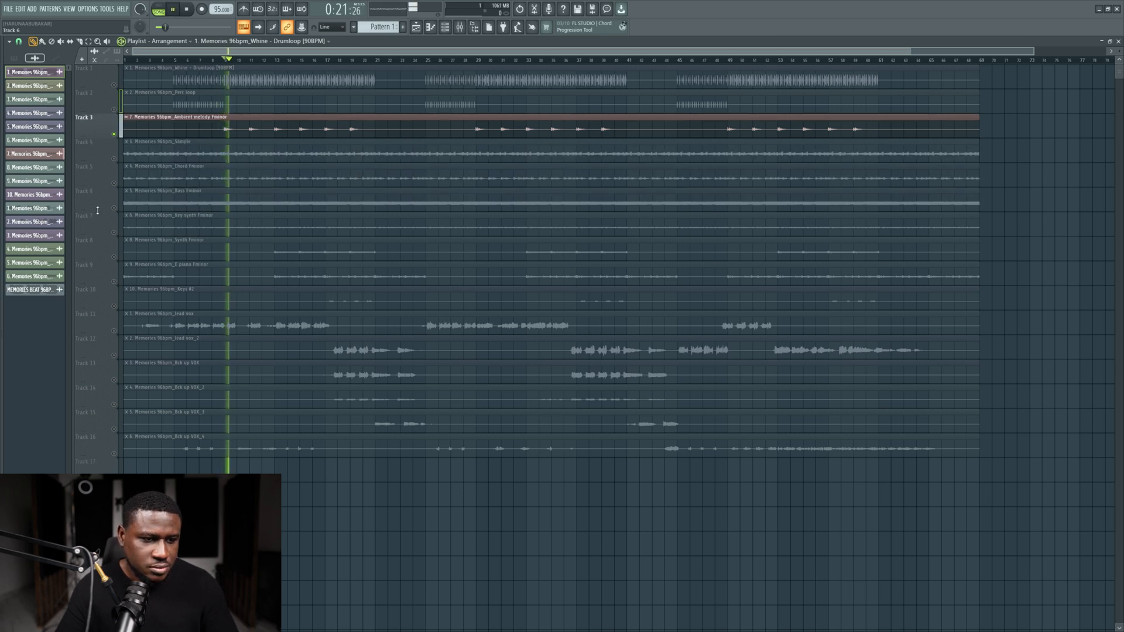
Step: Unmute the Key synth track to hear it with the Ambient melody, and mute it again
click(118, 229)
key(space)
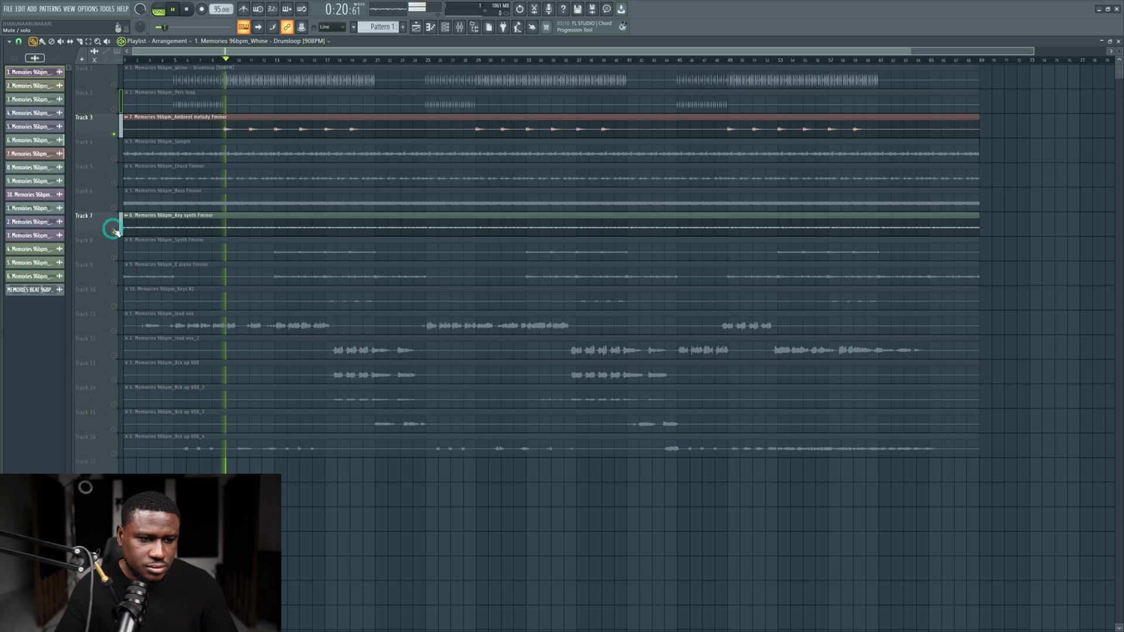
click(115, 230)
key(space)
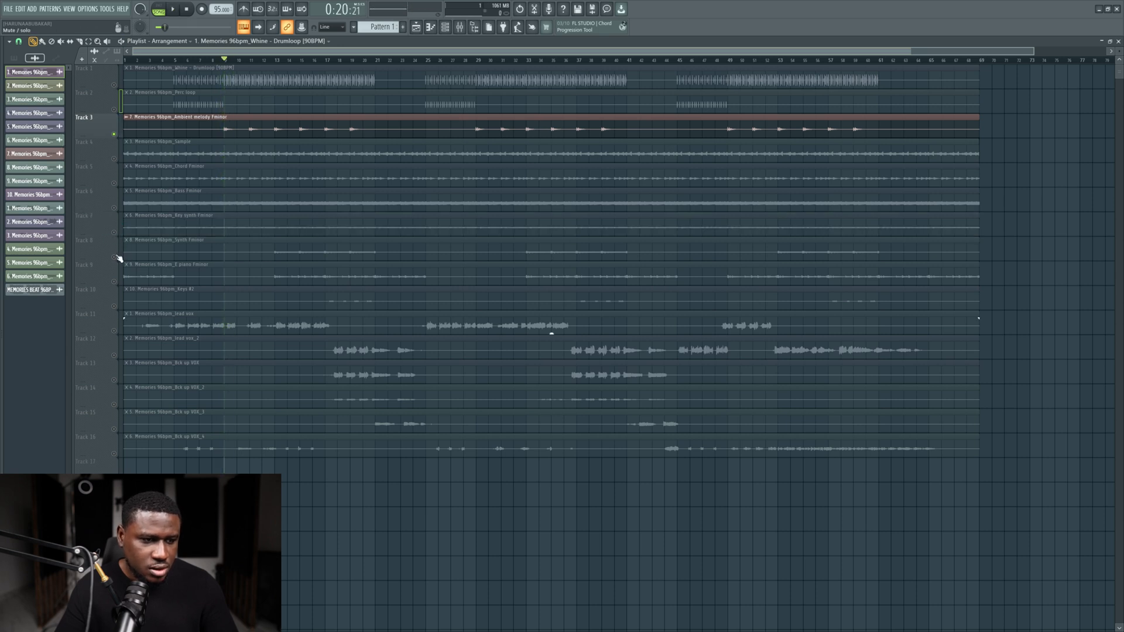
Step: Unmute and play the Synth track from bar 13, and reorder the tracks with Synth on Track 6 and Bass on Track 9
click(113, 256)
click(275, 60)
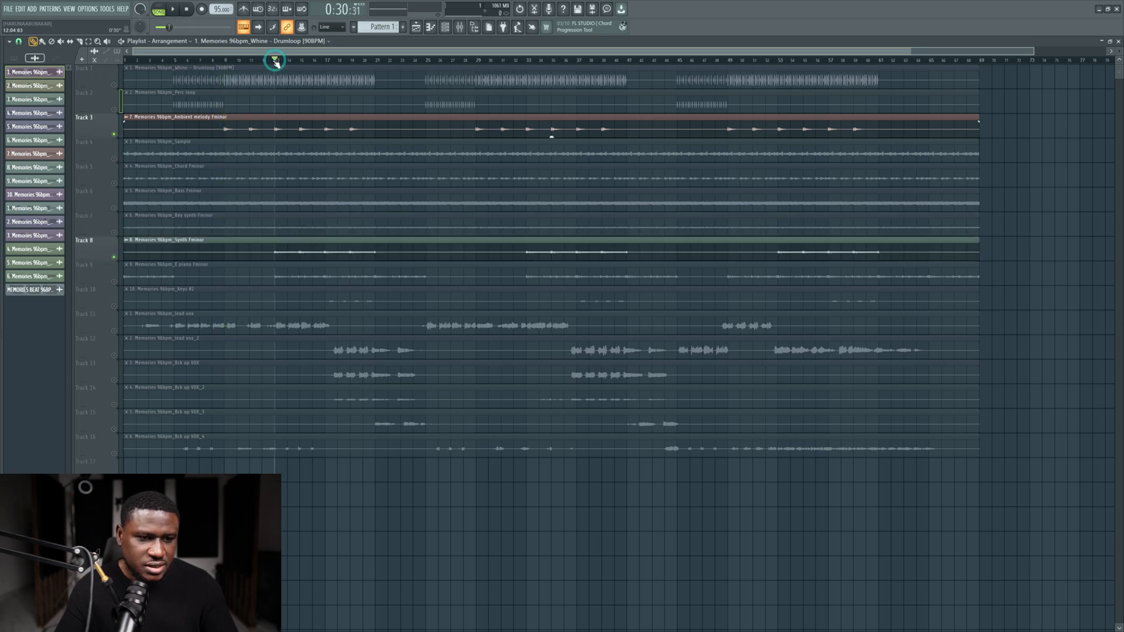
key(space)
key(space)
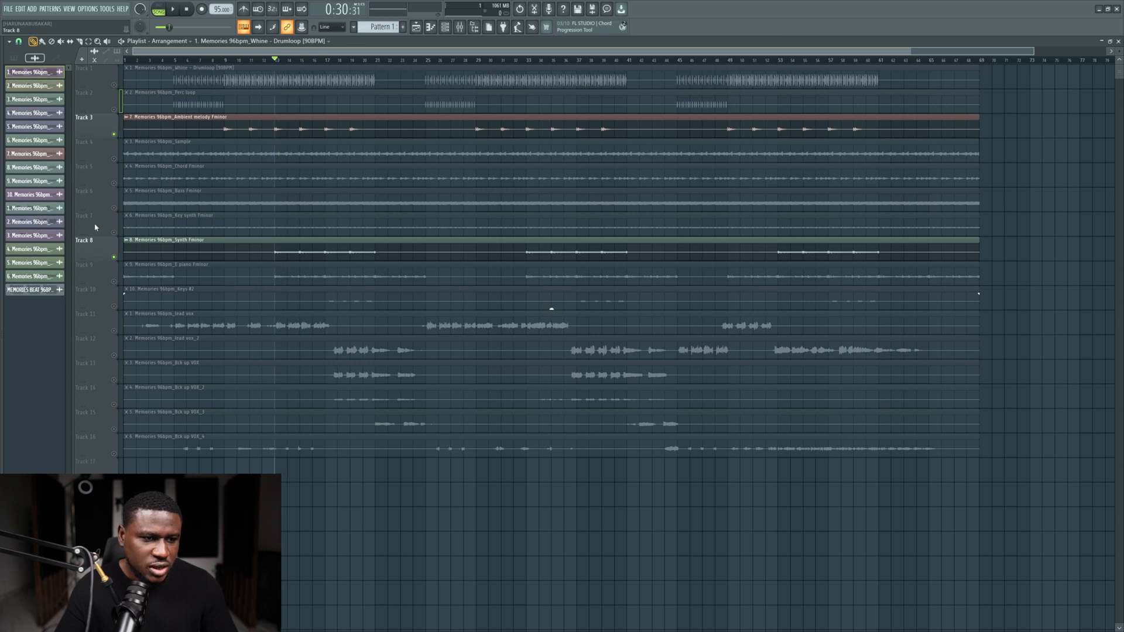
drag(95, 227, 98, 276)
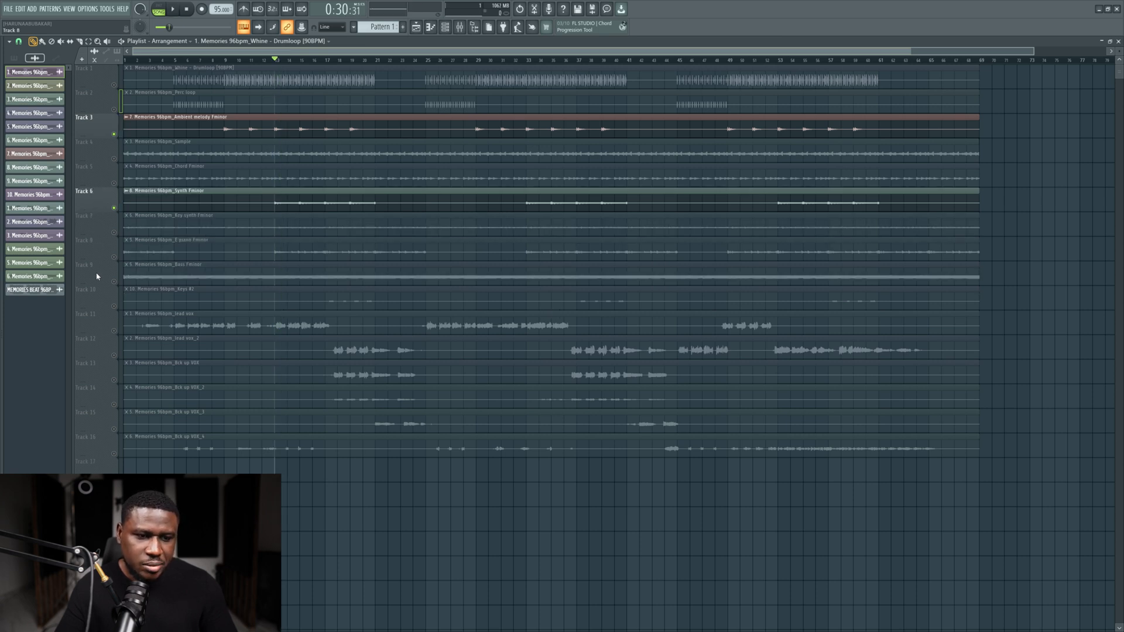
Step: Solo and play the E piano track, and move it up to Track 4 below the Ambient melody
click(113, 257)
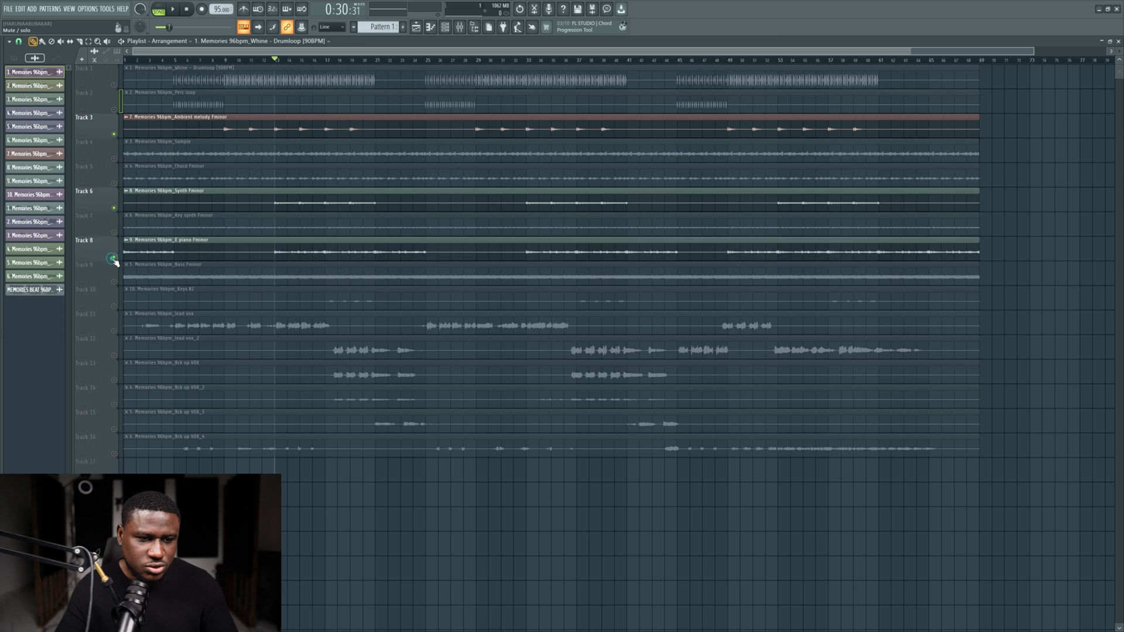
right_click(114, 257)
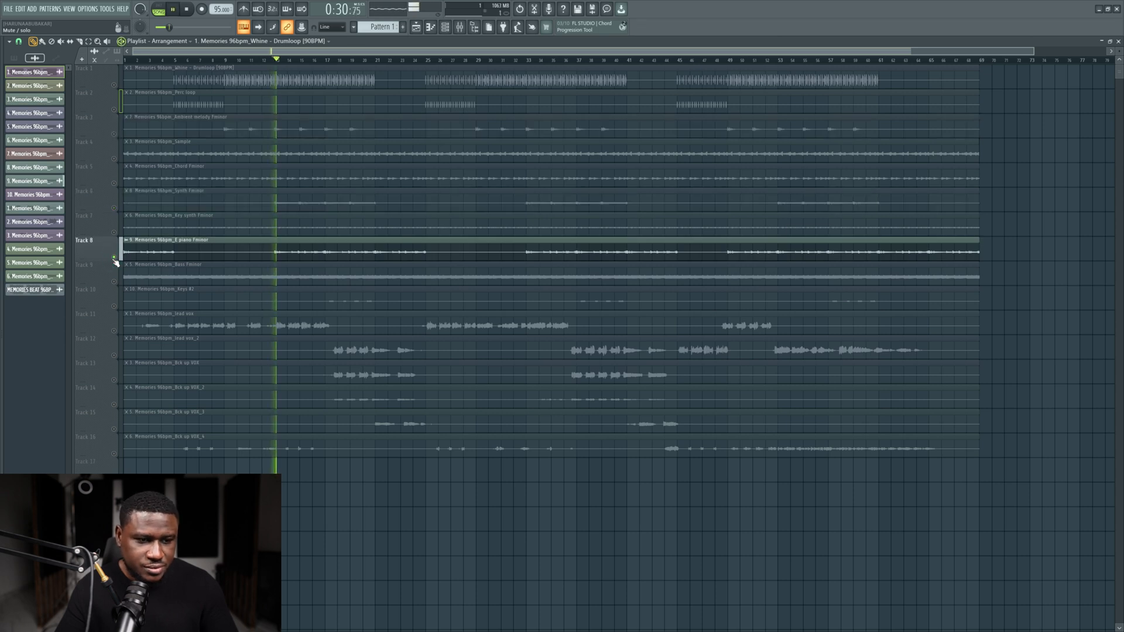
drag(106, 256, 106, 154)
key(space)
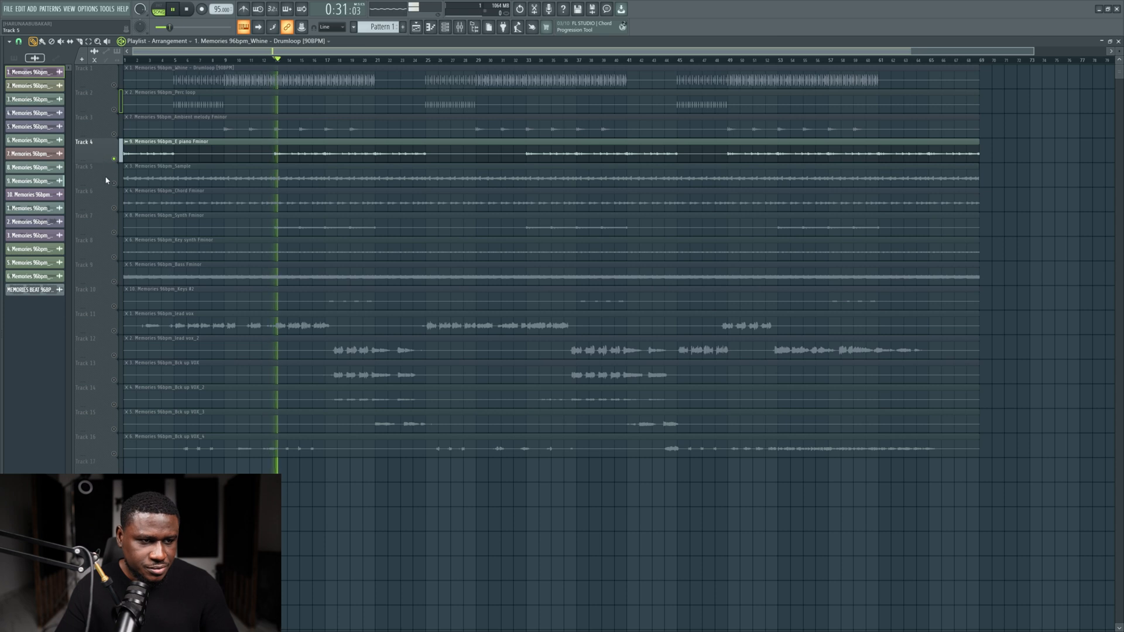
key(space)
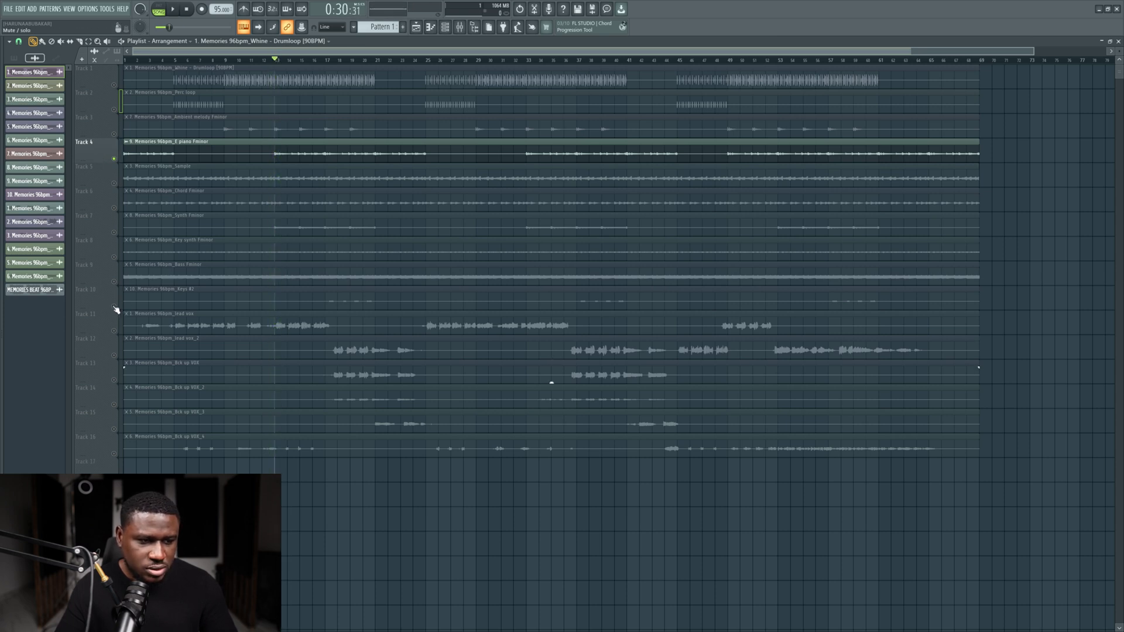
Step: Solo the Keys #2 track, play it from bar 17 and move it up to Track 5 below the E piano
click(112, 308)
click(326, 60)
key(space)
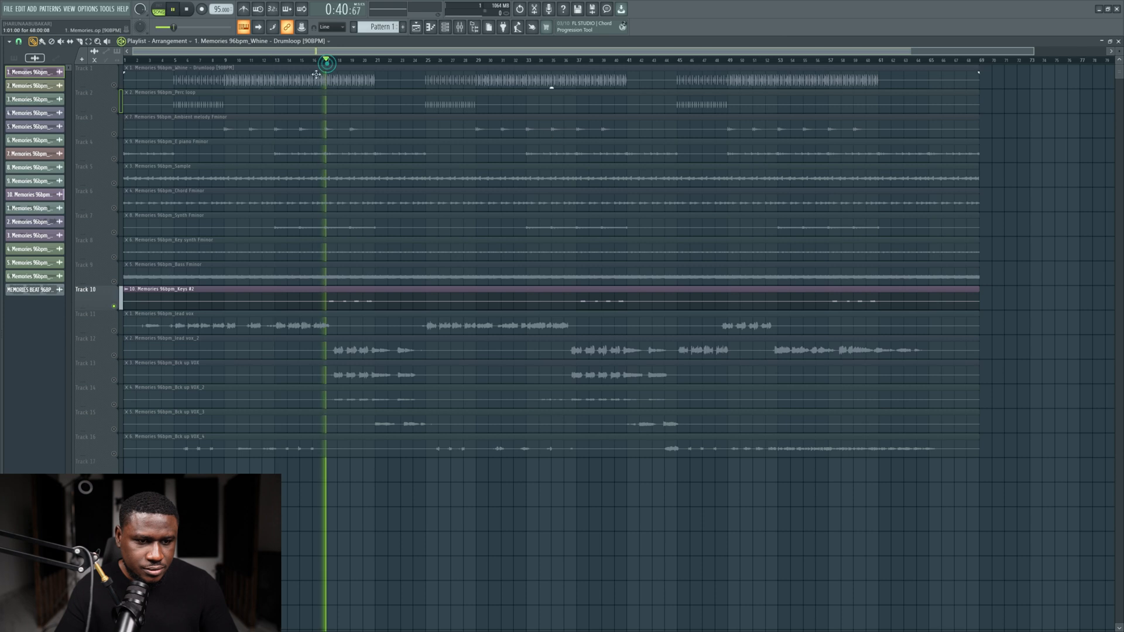
key(space)
drag(106, 300, 101, 178)
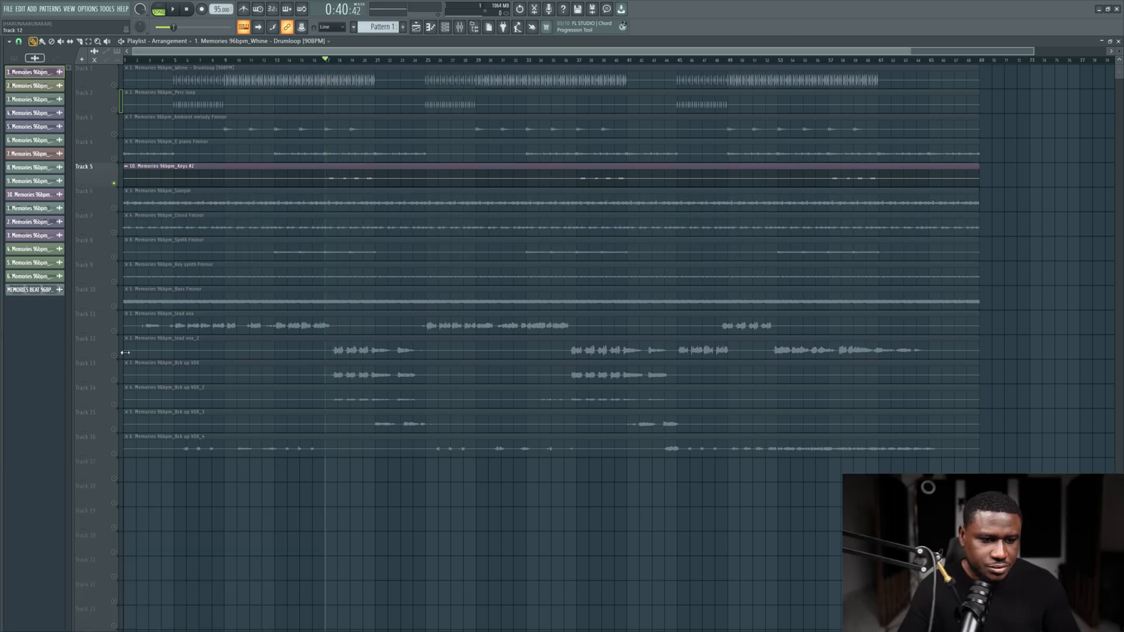
Step: Insert an empty track above the first lead vox track and another above the Ambient melody track
right_click(107, 321)
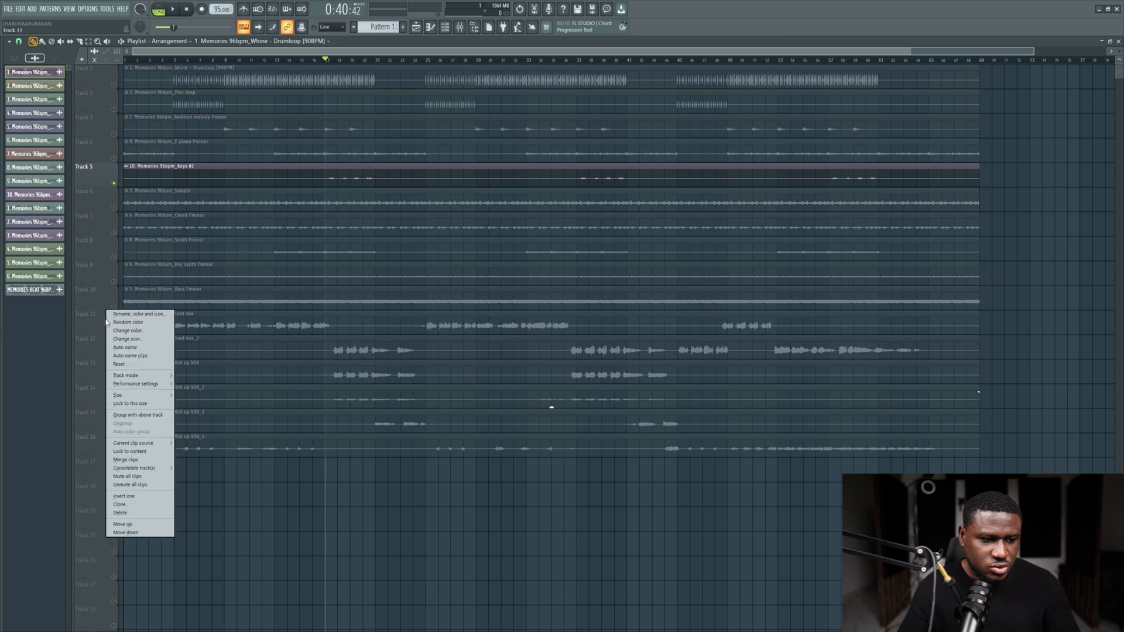
click(120, 496)
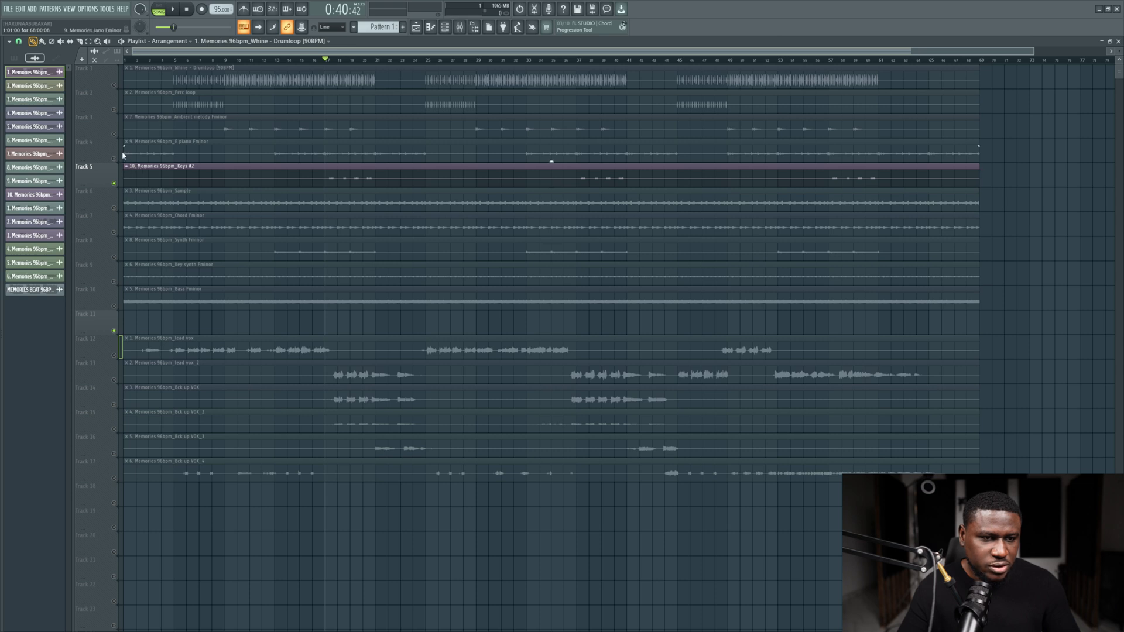
right_click(105, 130)
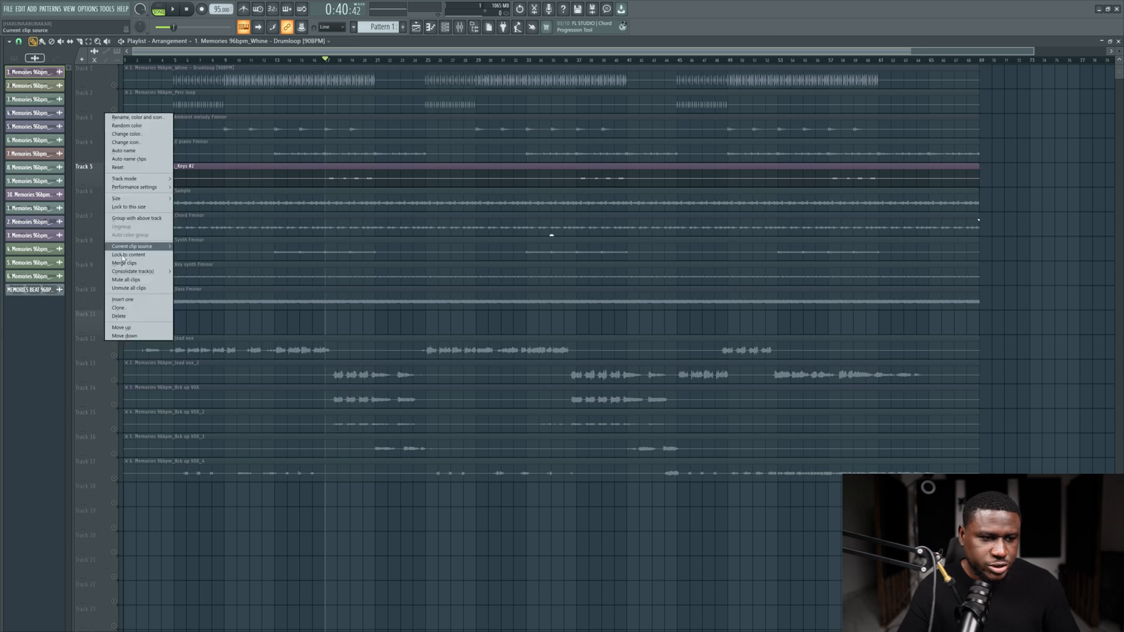
click(120, 303)
scroll(209, 220, down, 3)
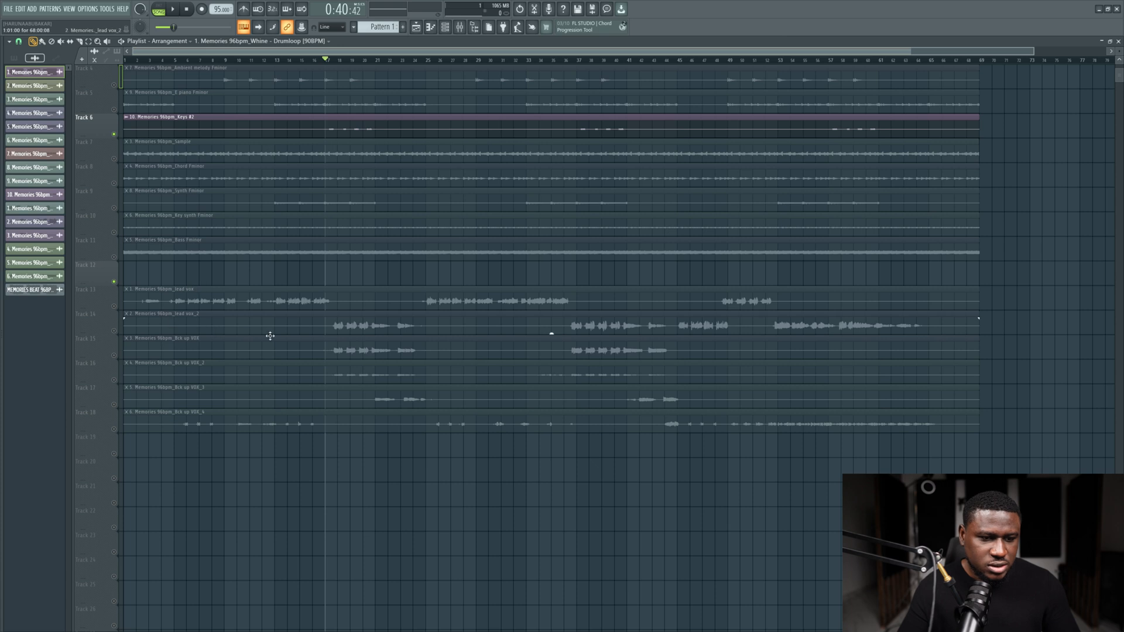
Step: Clear the clip selection, unmute all the playlist tracks and set the playback position to bar 9
drag(357, 321, 369, 394)
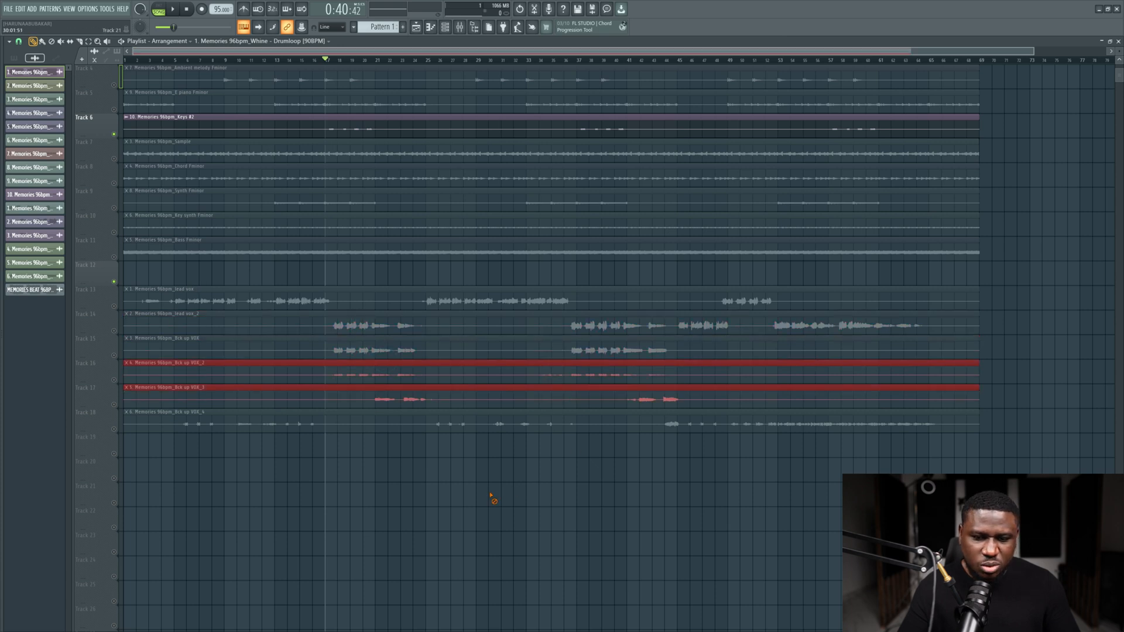
ctrl+click(449, 456)
scroll(450, 456, up, 3)
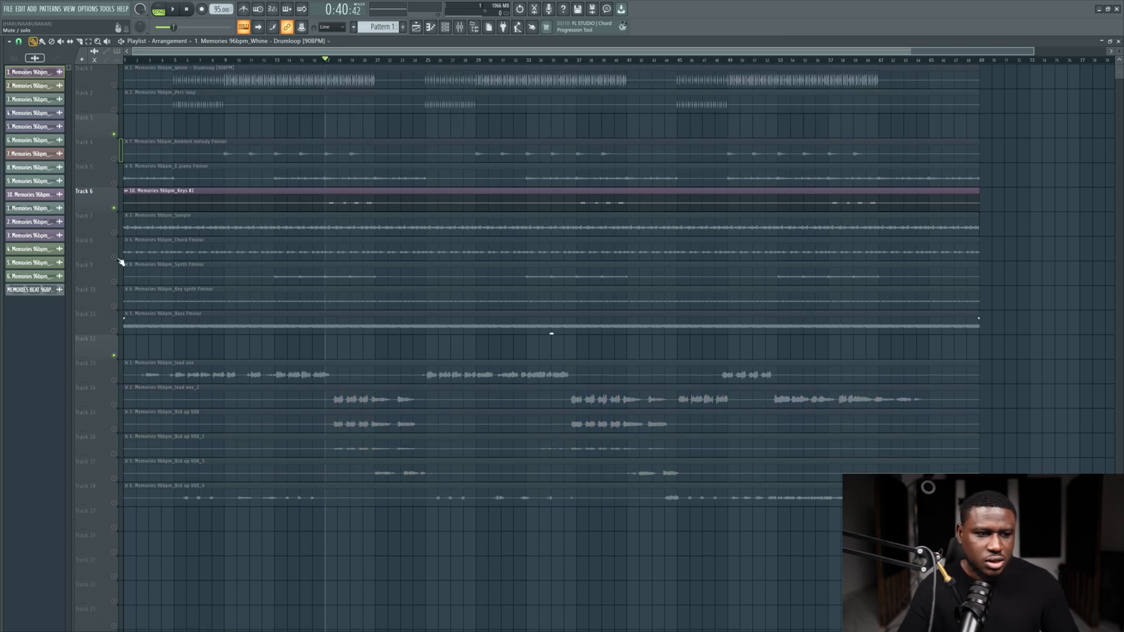
right_click(115, 86)
right_click(115, 86)
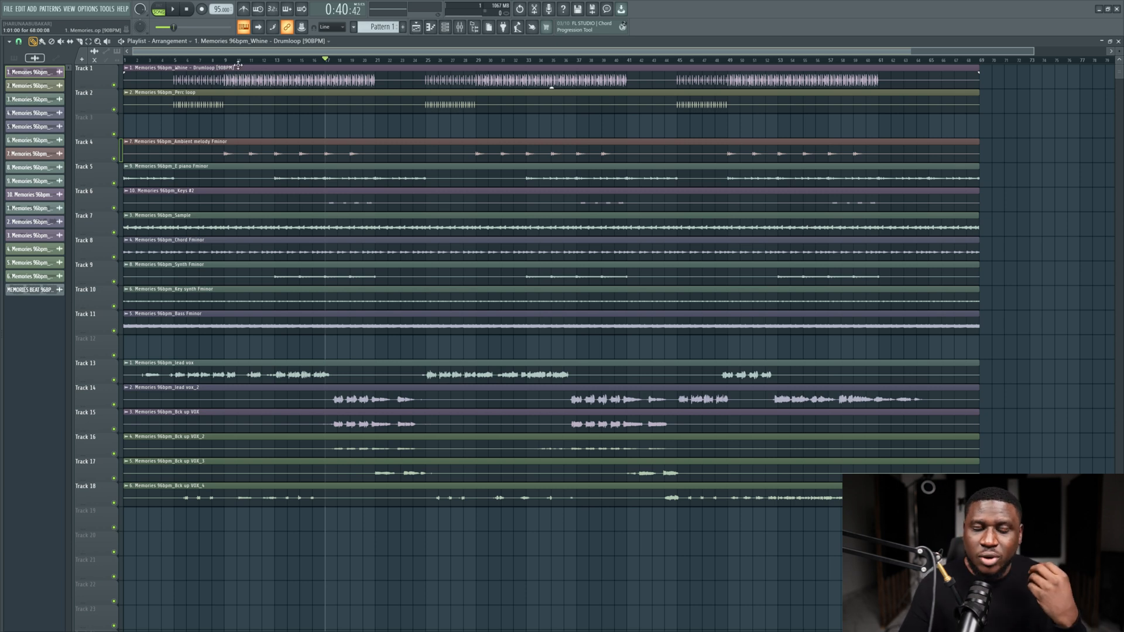
click(226, 61)
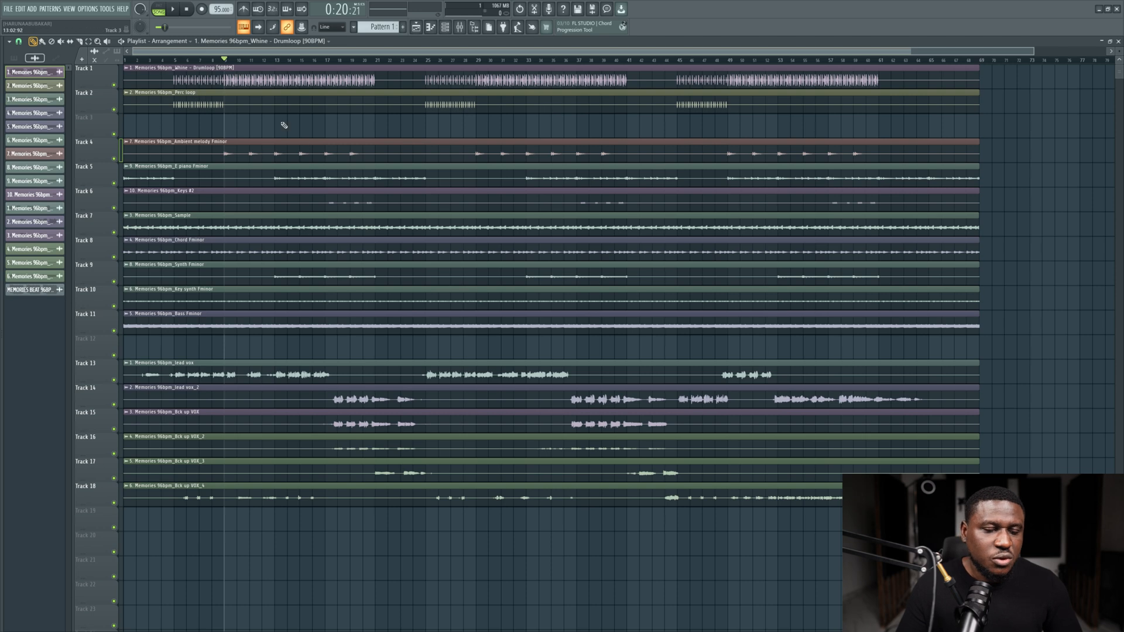
Step: Restore the maximised playlist window and narrow it to about the left half of the workspace
click(1110, 41)
drag(658, 92, 784, 43)
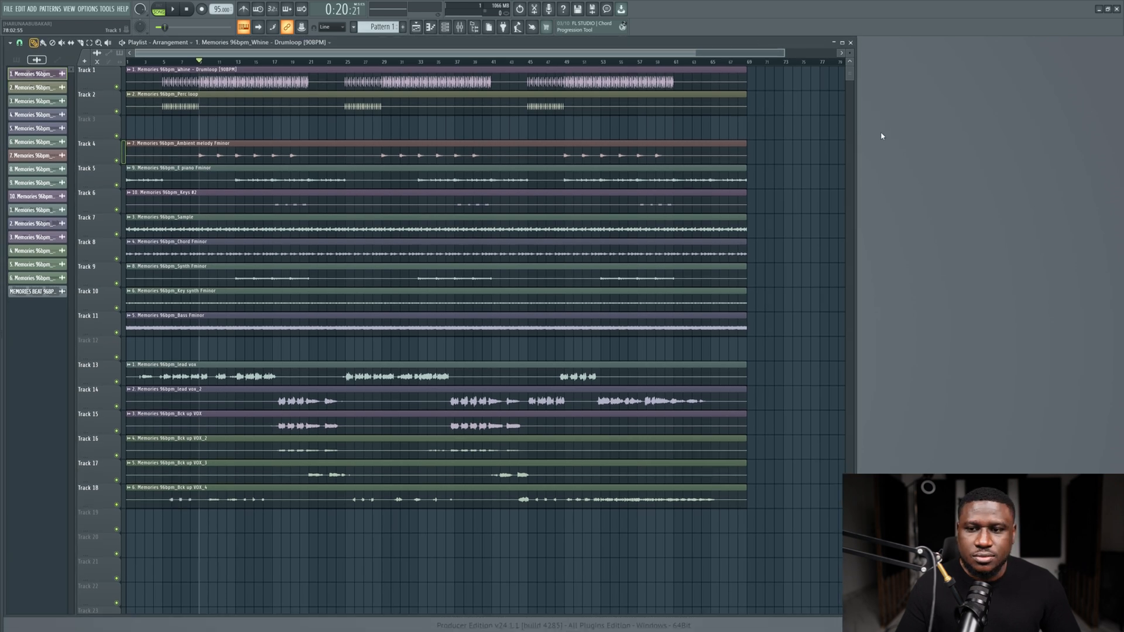
drag(854, 141, 621, 139)
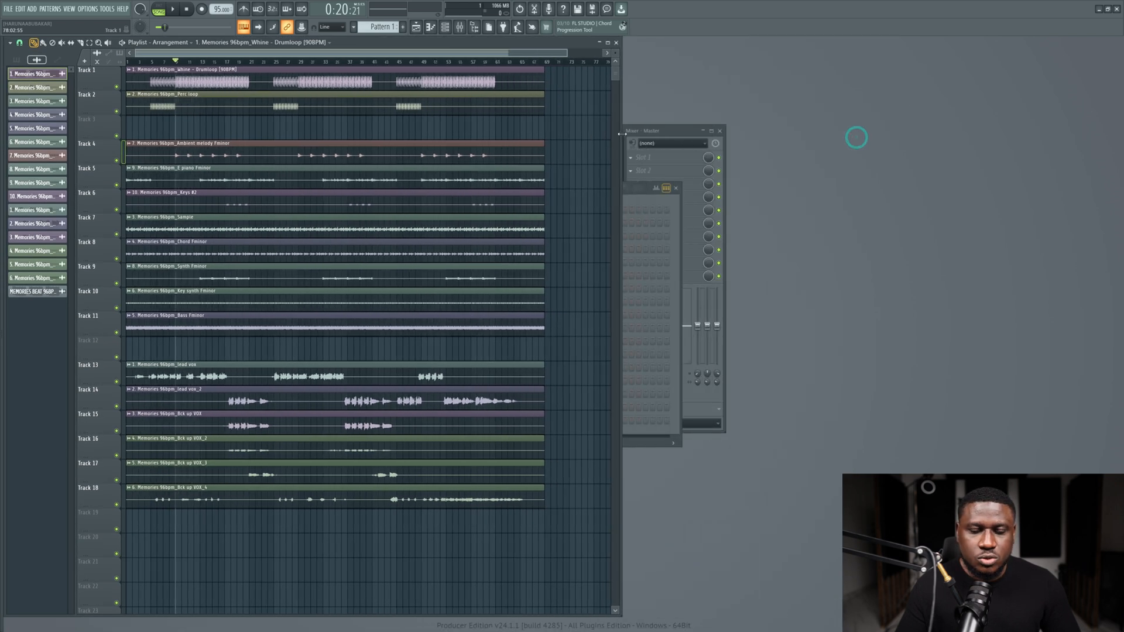
Step: Fit the mixer into the free space beside the playlist and extend both windows to the full workspace height
click(659, 128)
drag(992, 69, 1059, 42)
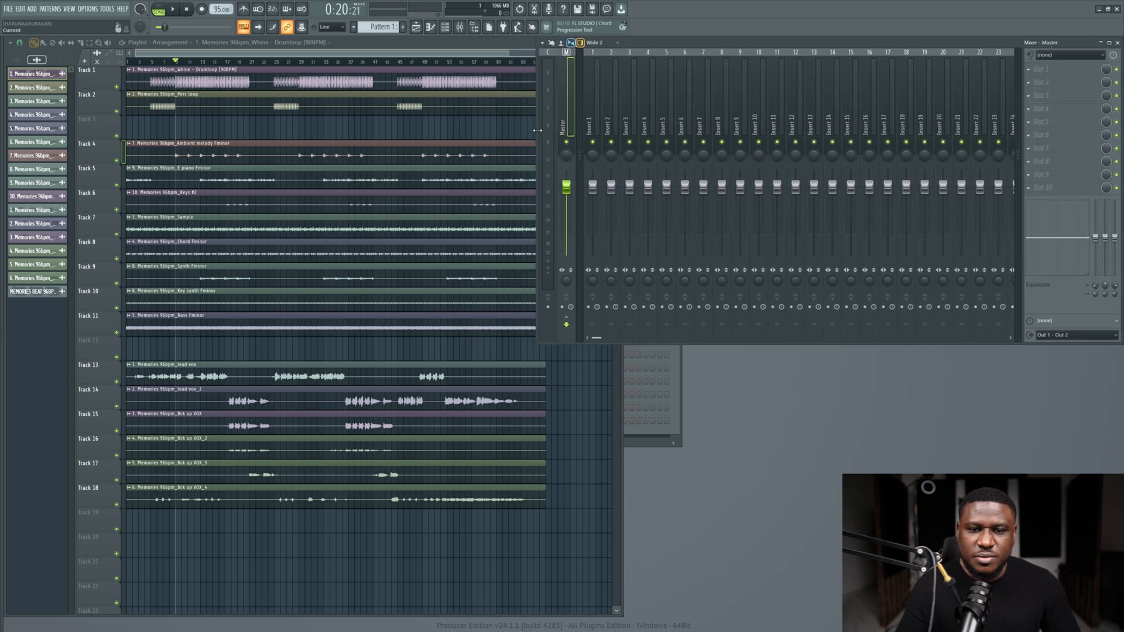
drag(537, 130, 627, 130)
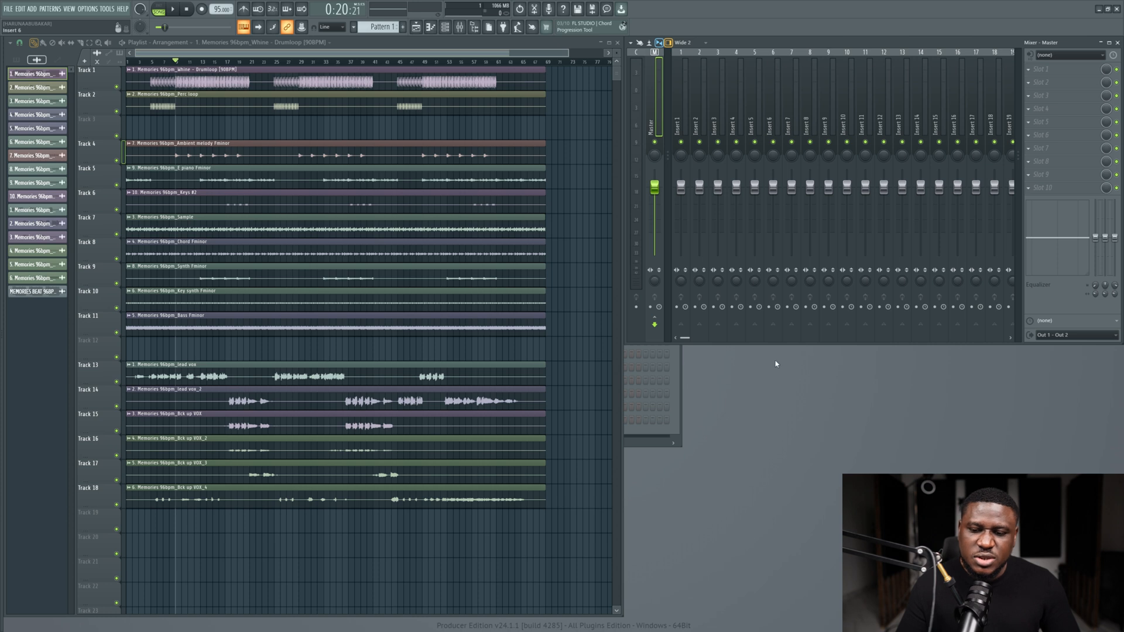
drag(789, 343, 779, 630)
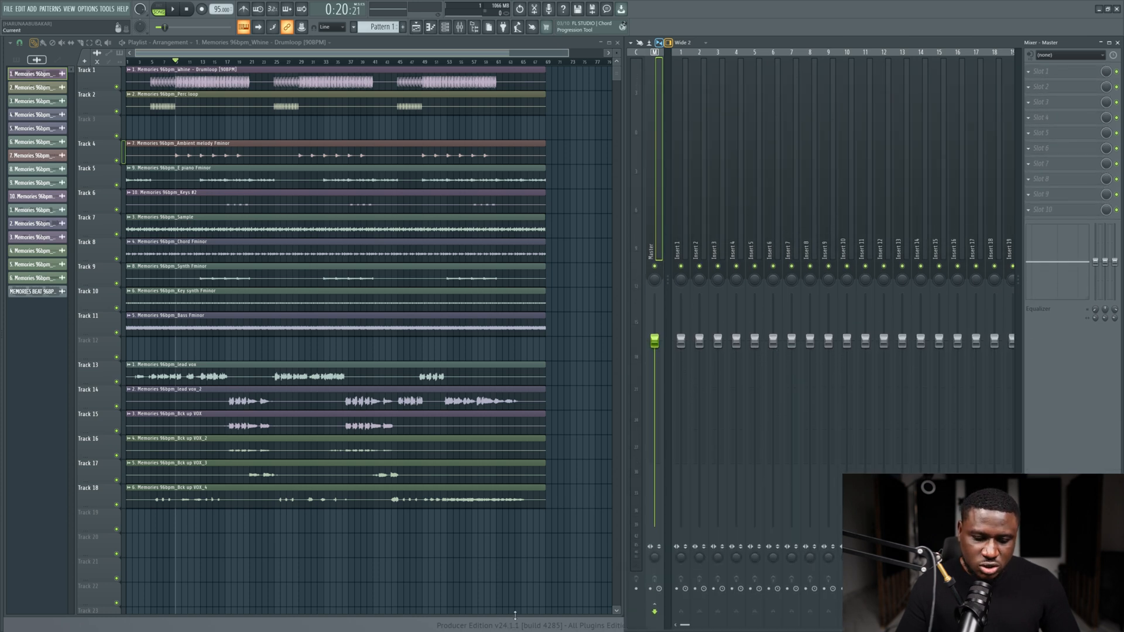
drag(515, 615, 515, 630)
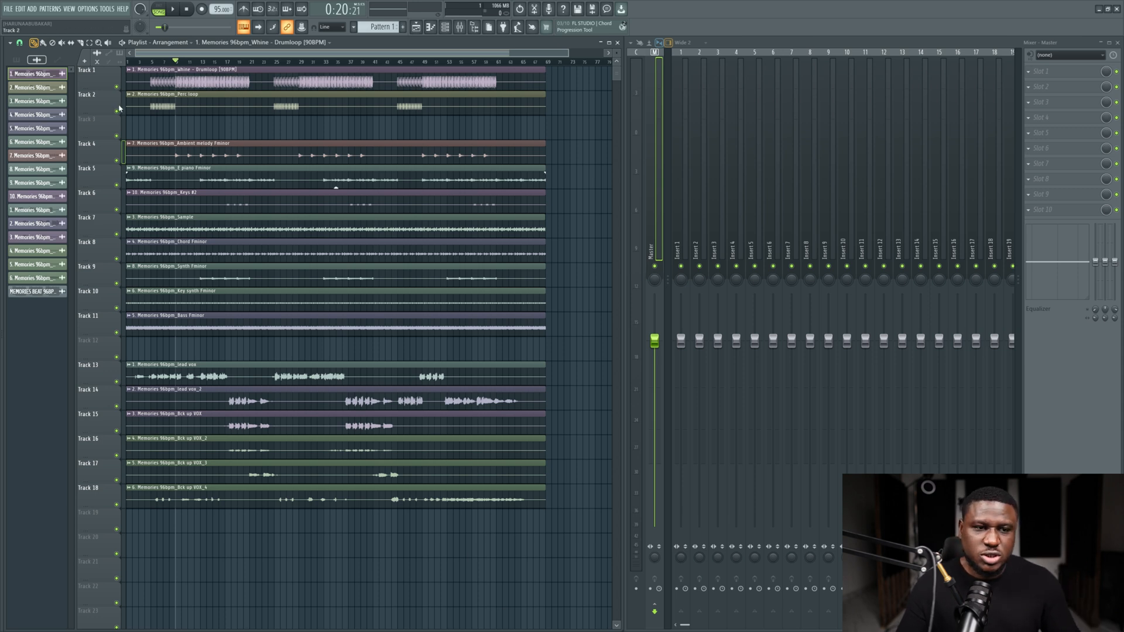
Step: Route the Drumloop clip to mixer insert 1 and the Perc loop clip to insert 2
scroll(208, 82, up, 3)
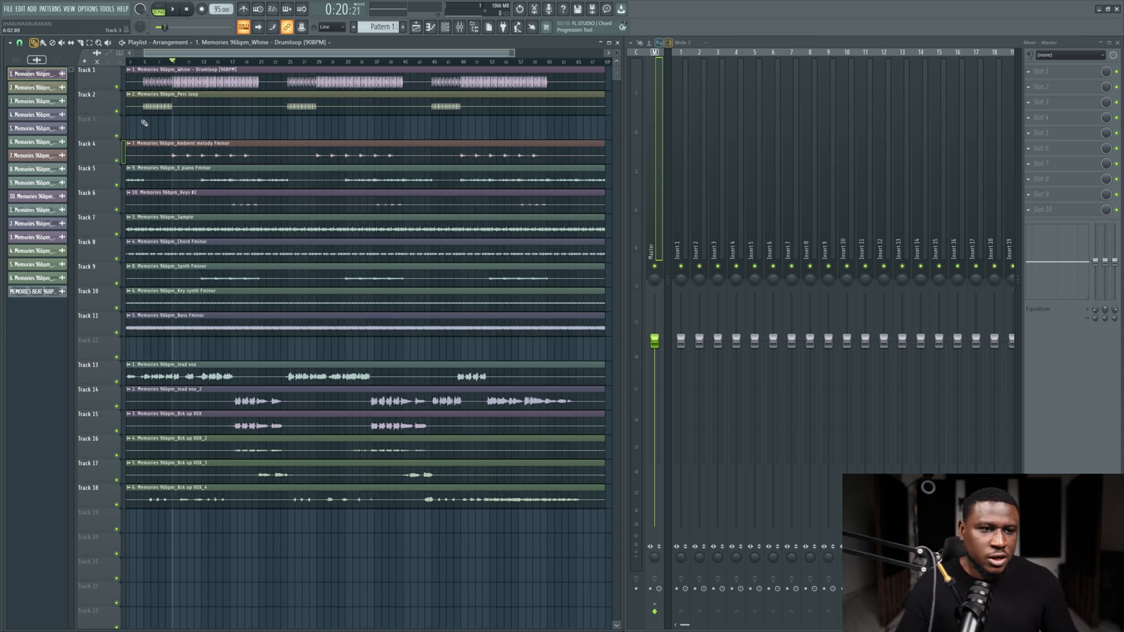
double_click(208, 77)
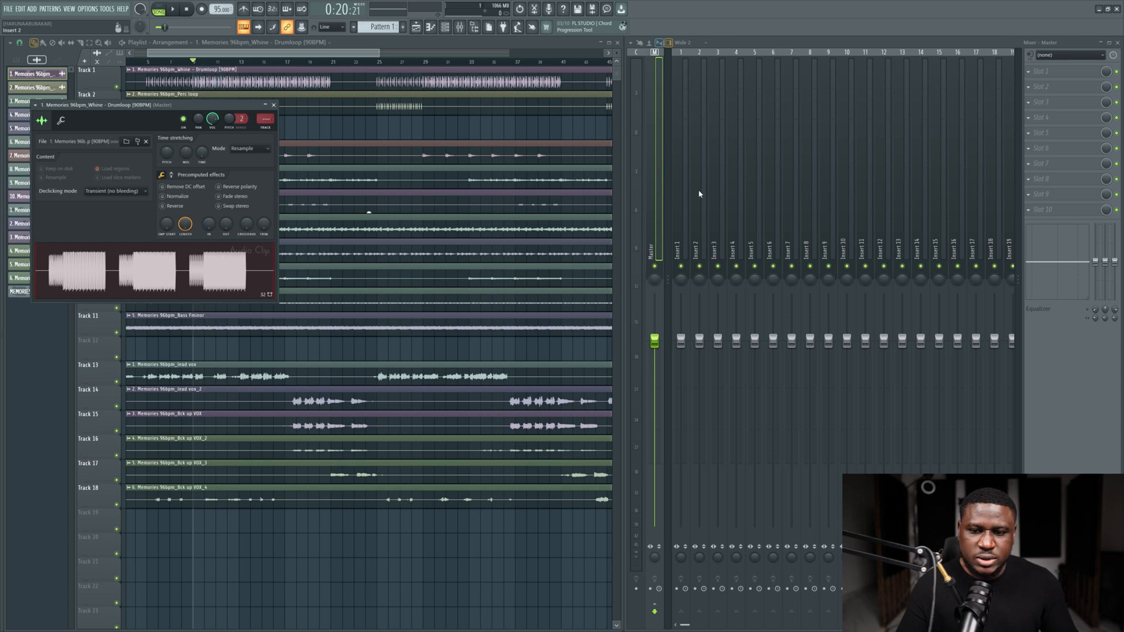
click(684, 196)
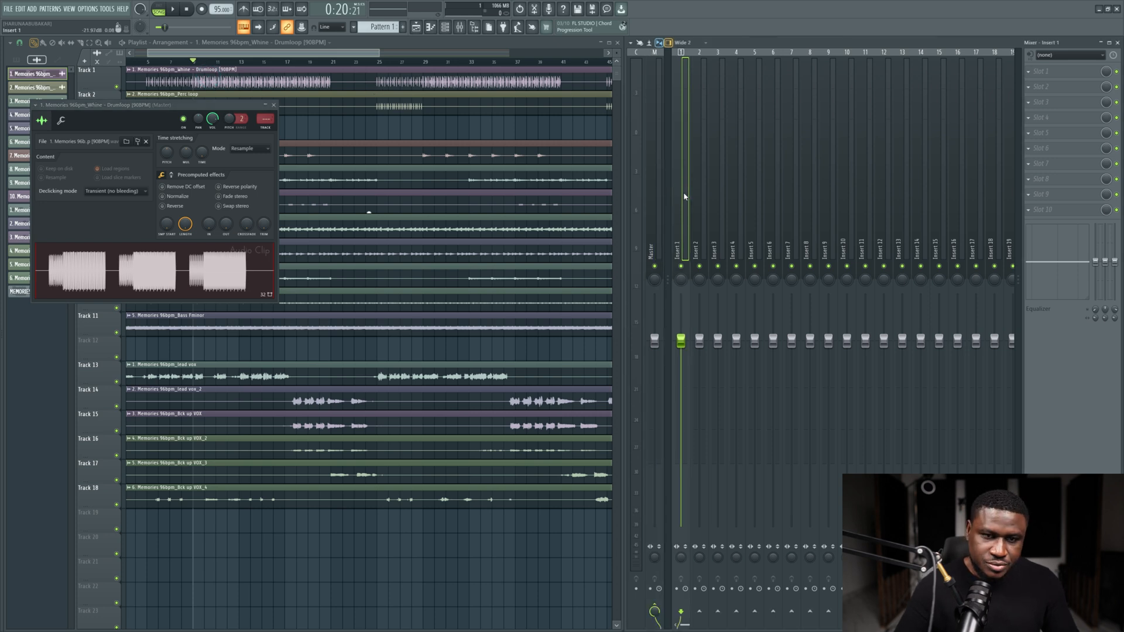
click(269, 129)
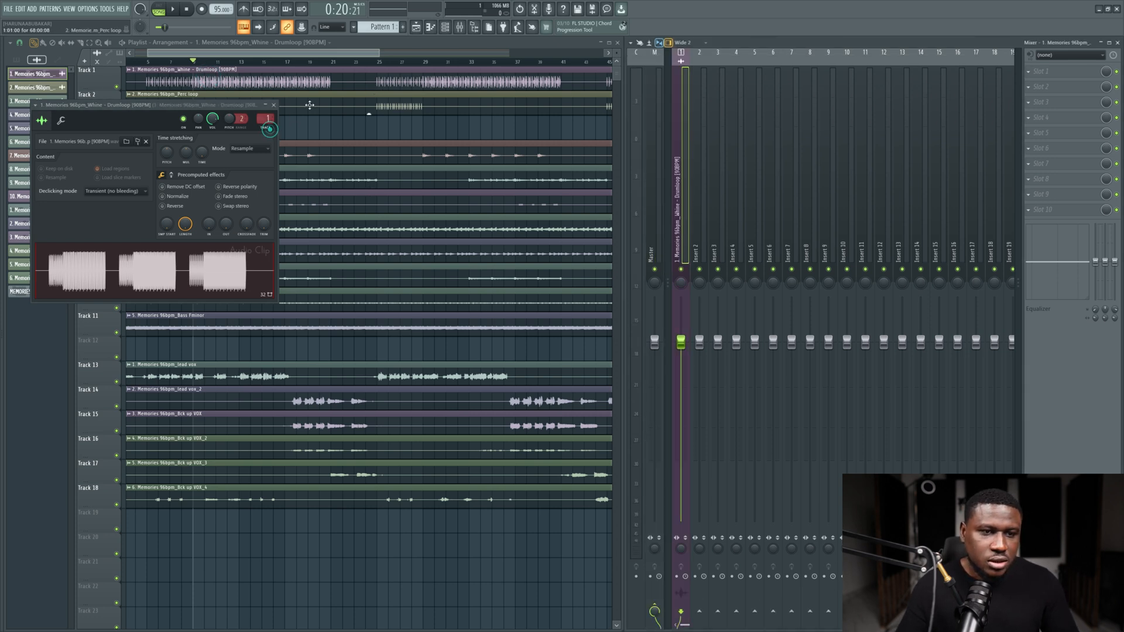
double_click(310, 105)
click(272, 136)
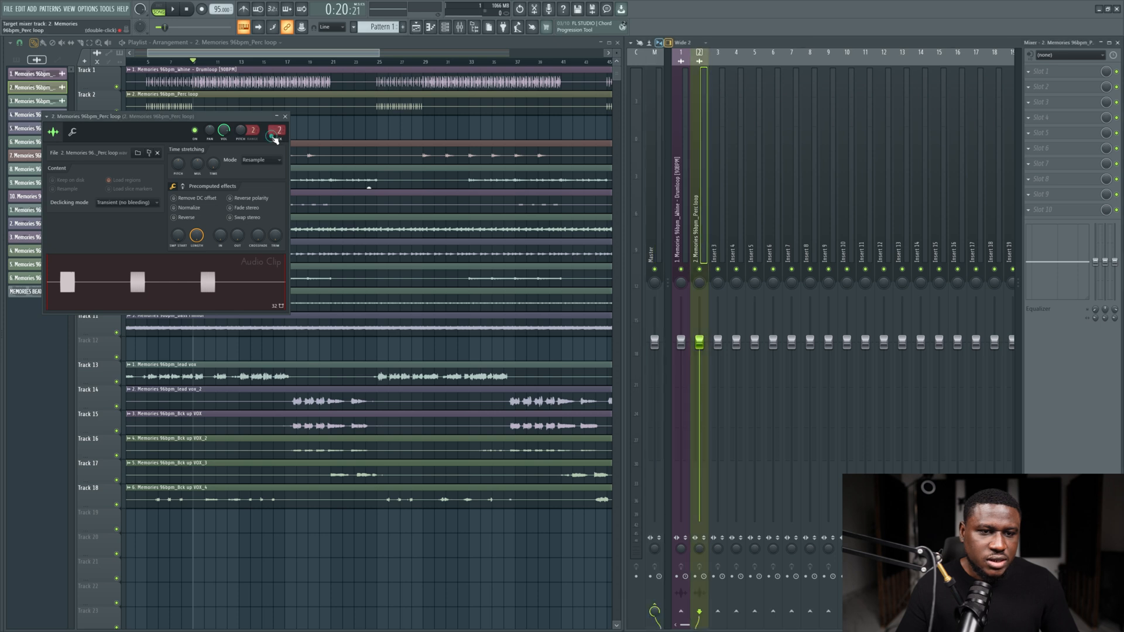
Step: Assign the Ambient melody, E piano and Keys #2 clips to mixer inserts 3, 4 and 5
double_click(364, 157)
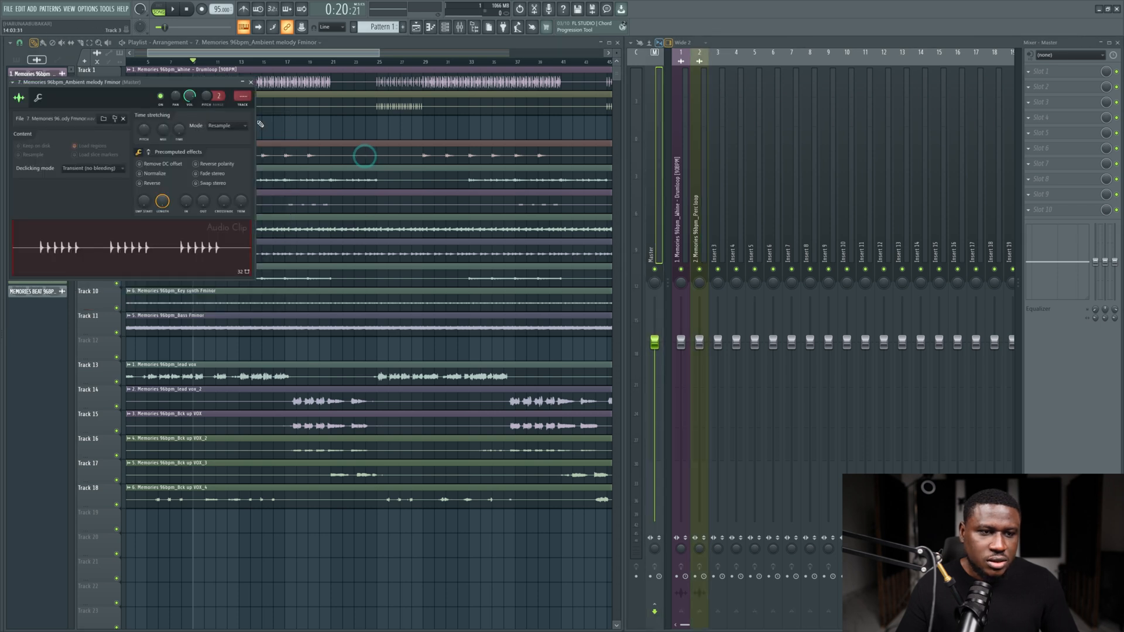
click(245, 107)
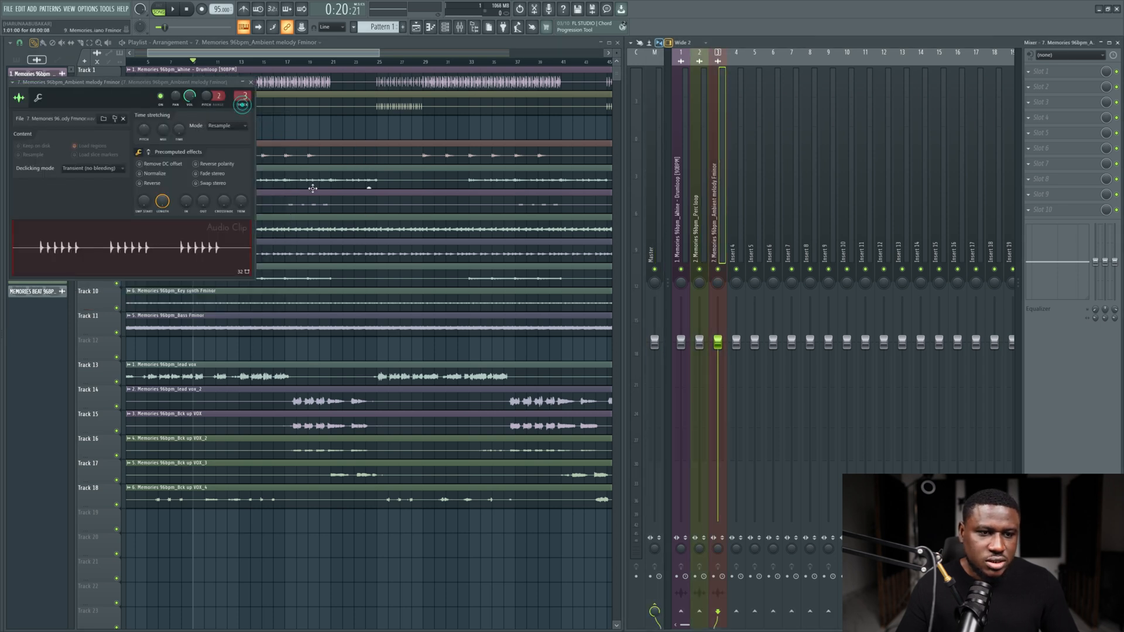
double_click(312, 174)
click(268, 132)
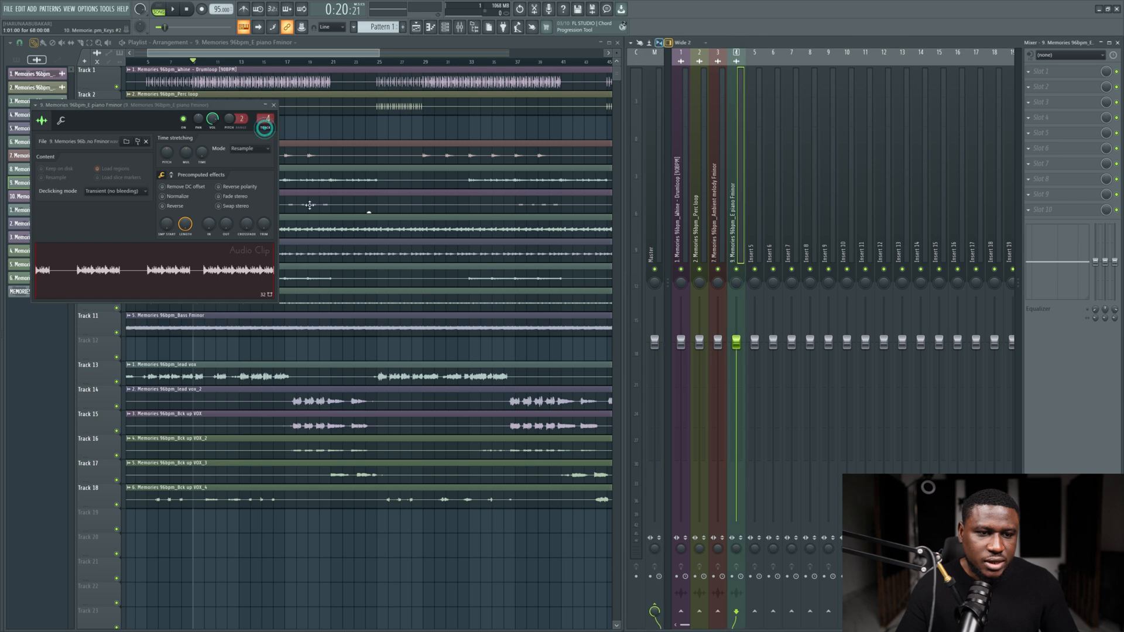
double_click(311, 205)
click(273, 139)
Step: Route the Sample clip to mixer insert 6 and the Chord clip to insert 7
double_click(319, 220)
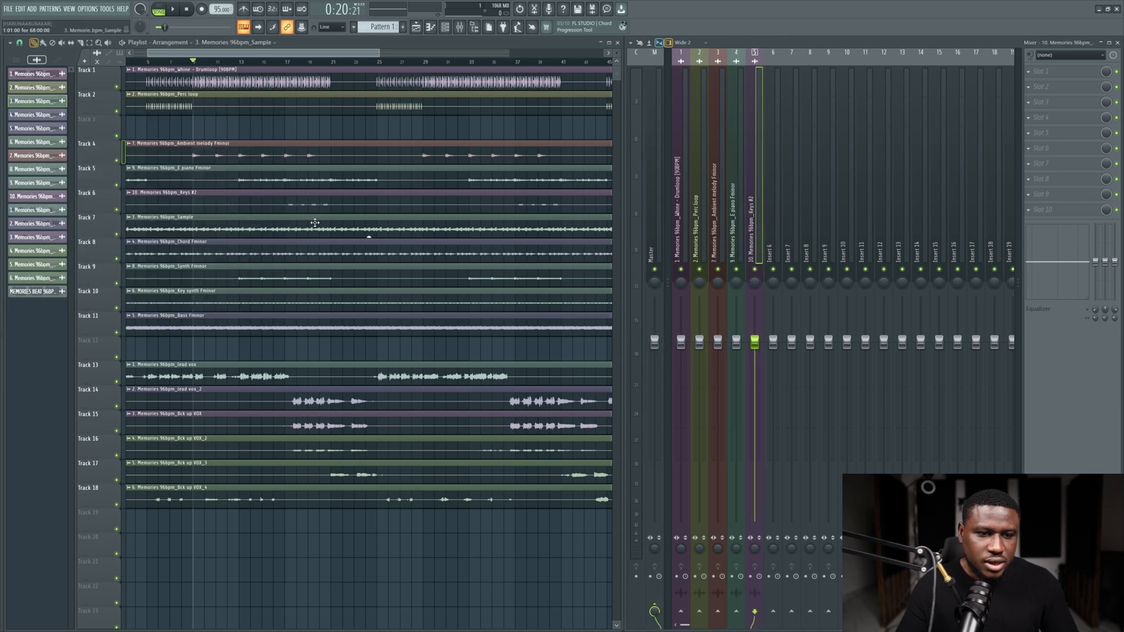
click(290, 151)
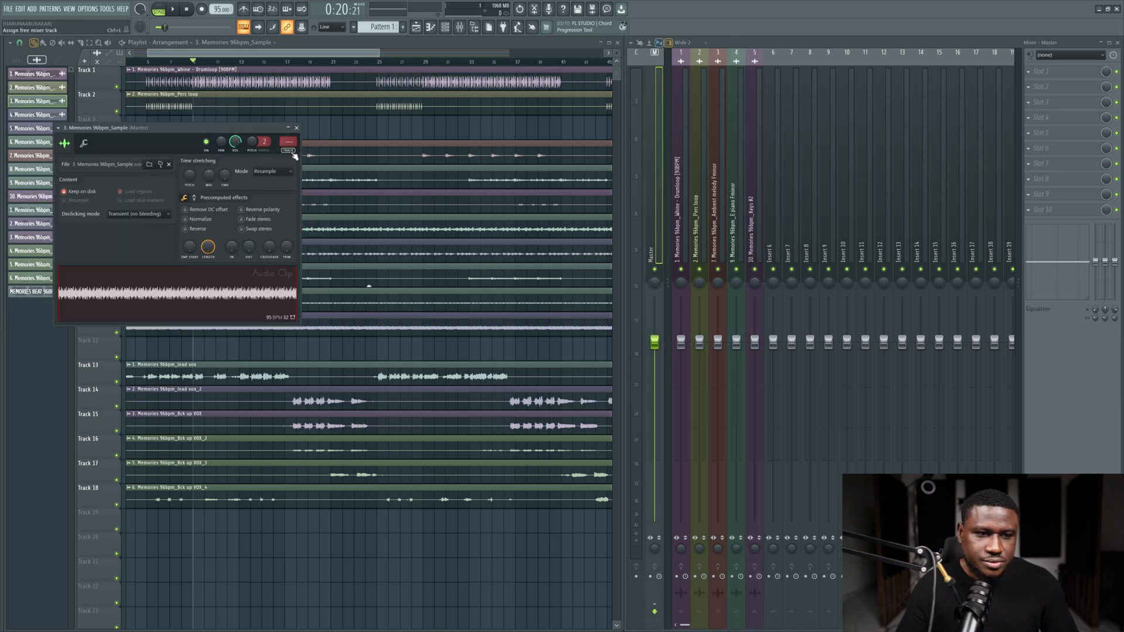
click(323, 229)
double_click(313, 228)
double_click(326, 247)
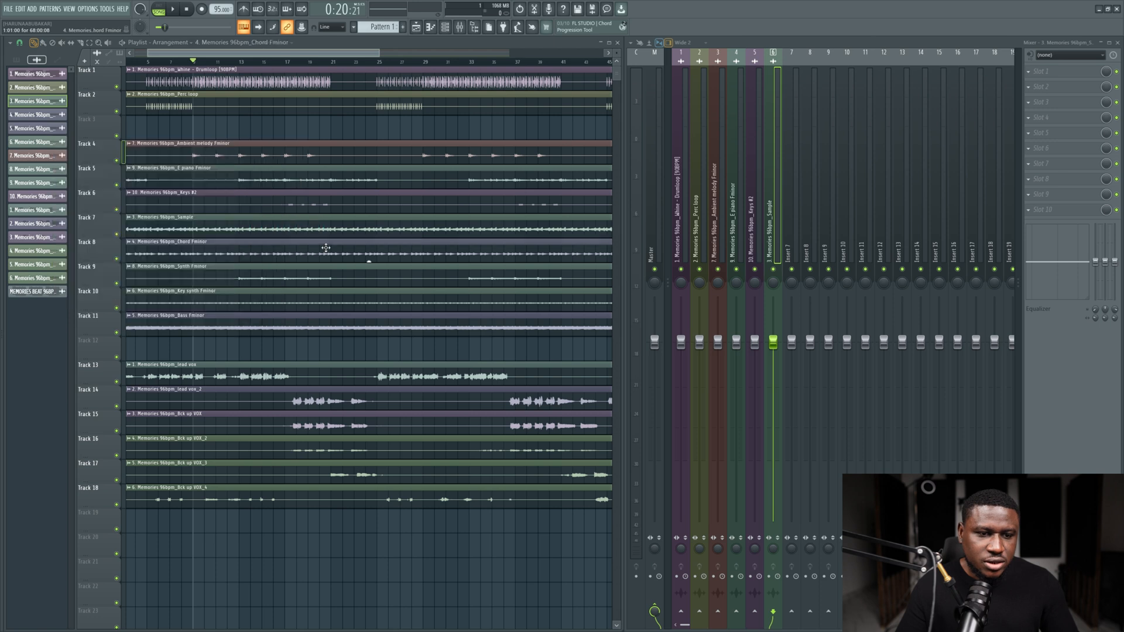
click(302, 164)
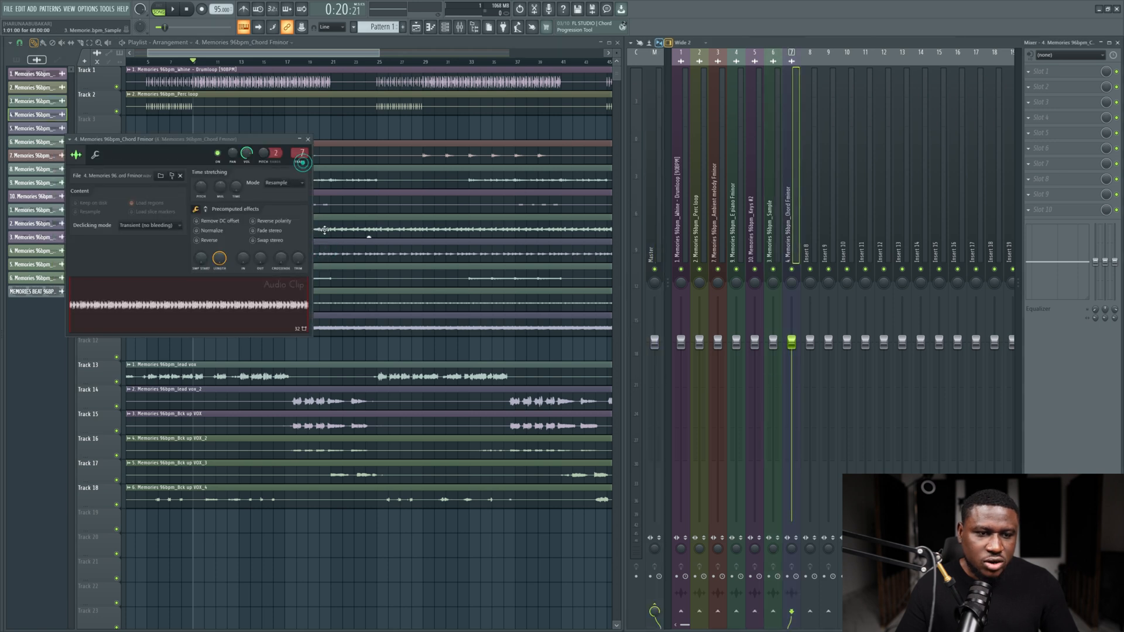
Step: Assign the Synth, Key synth and Bass clips to mixer inserts 8, 9 and 10
double_click(331, 279)
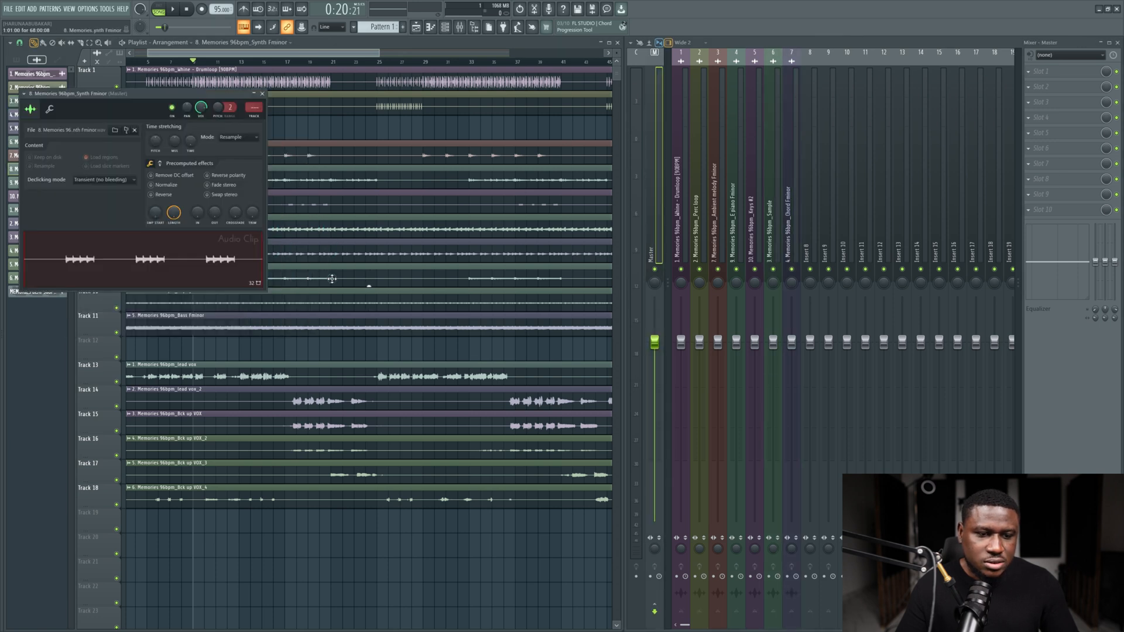
double_click(256, 113)
double_click(305, 305)
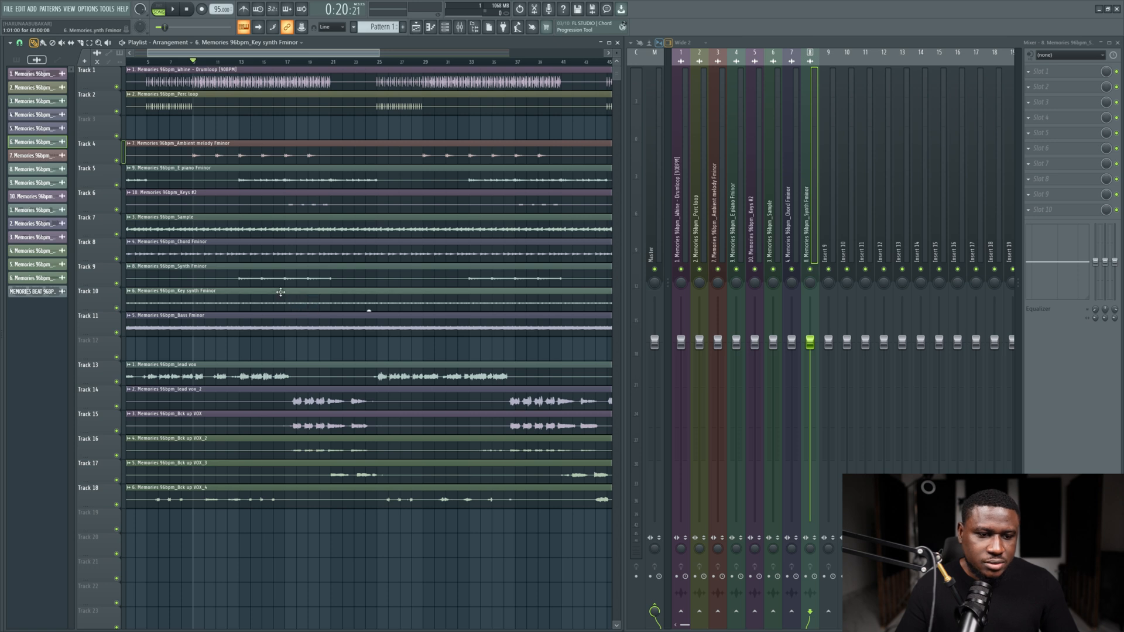
double_click(280, 293)
click(322, 185)
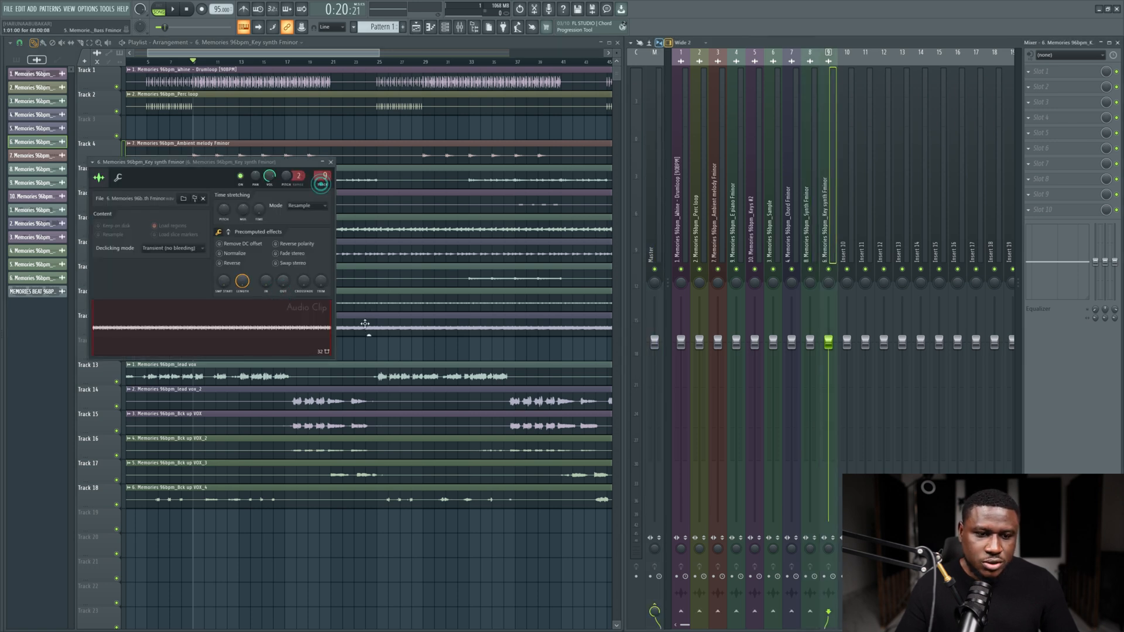
double_click(366, 328)
click(312, 170)
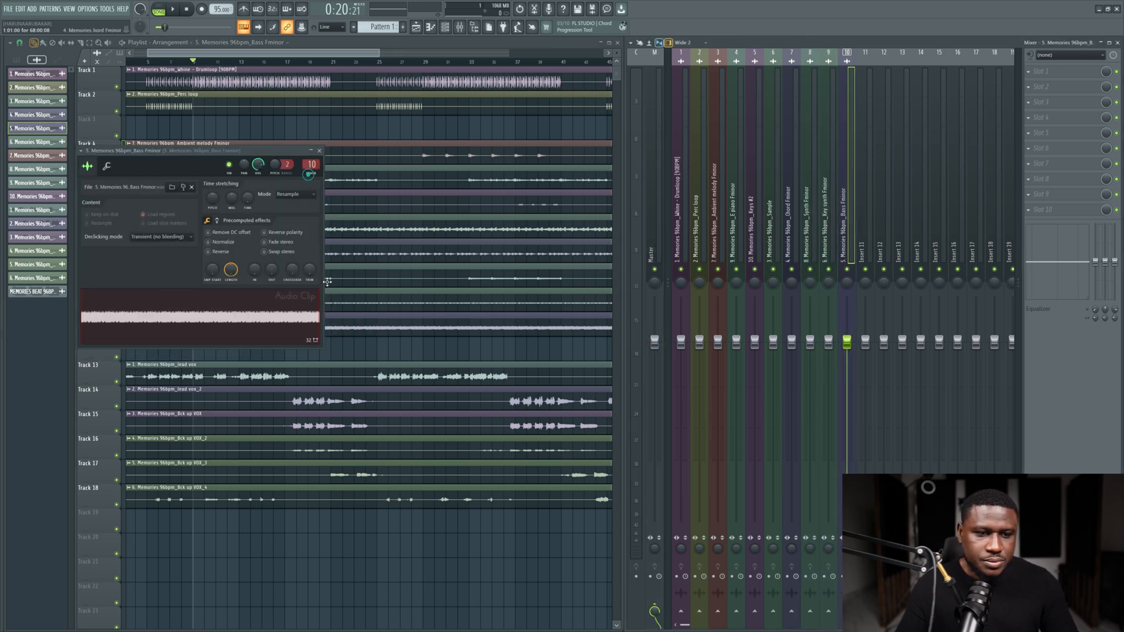
Step: Route the two lead vocal clips, lead vox and lead vox_2, to mixer inserts 11 and 12
double_click(333, 376)
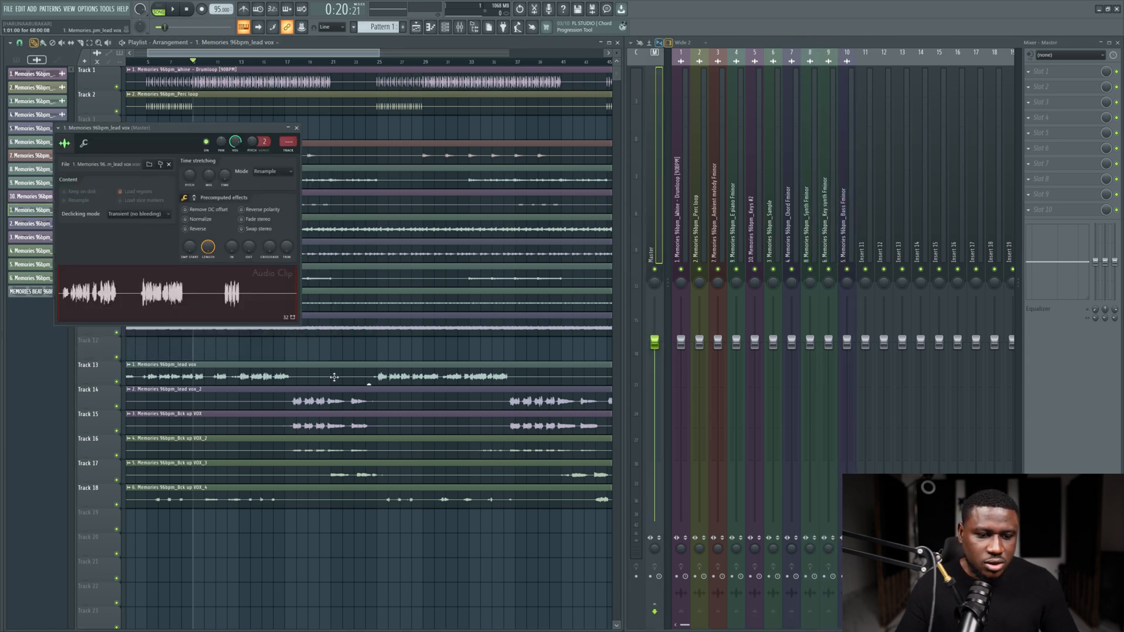
click(290, 148)
double_click(350, 394)
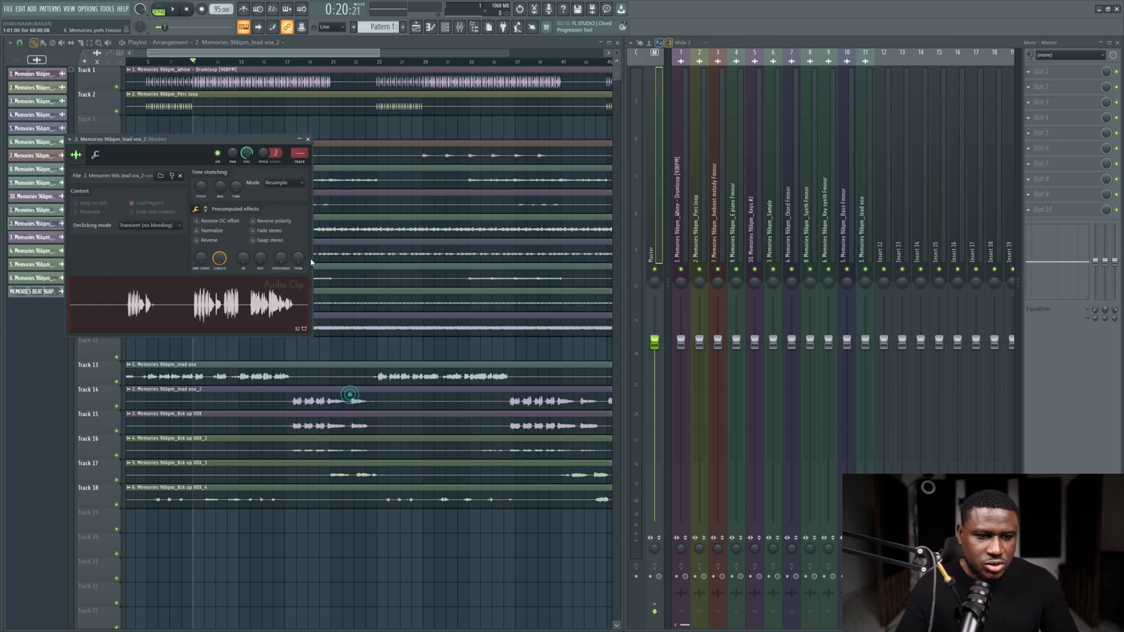
click(299, 154)
Step: Assign the four backing vocal clips, Bck up VOX to Bck up VOX_4, to mixer inserts 13 to 16 and close the clip settings
double_click(318, 417)
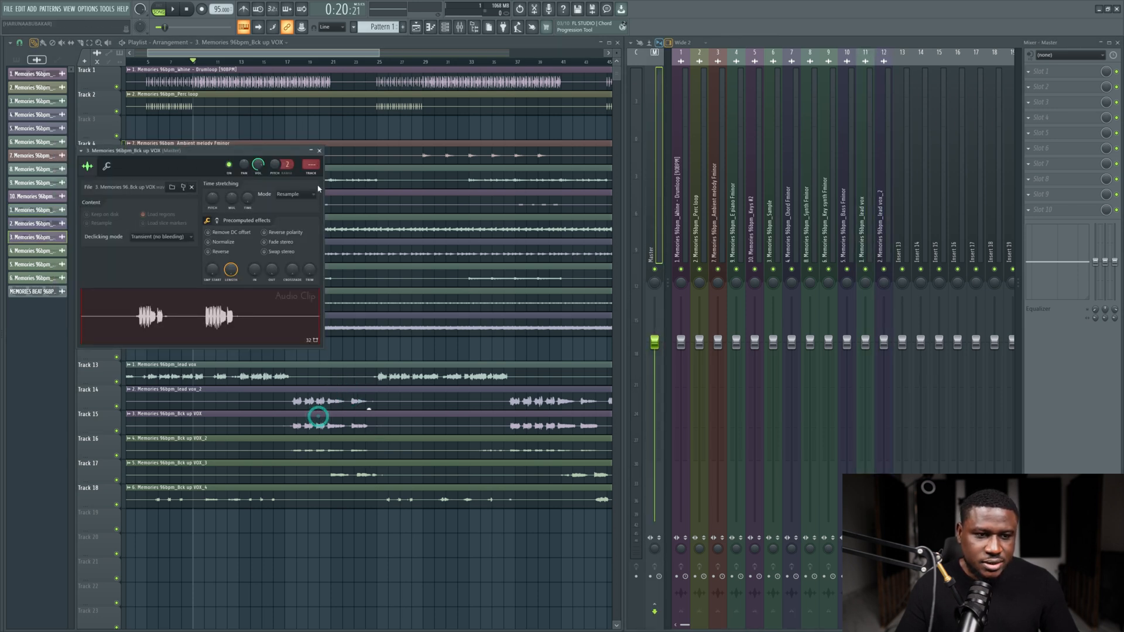
click(318, 174)
double_click(317, 443)
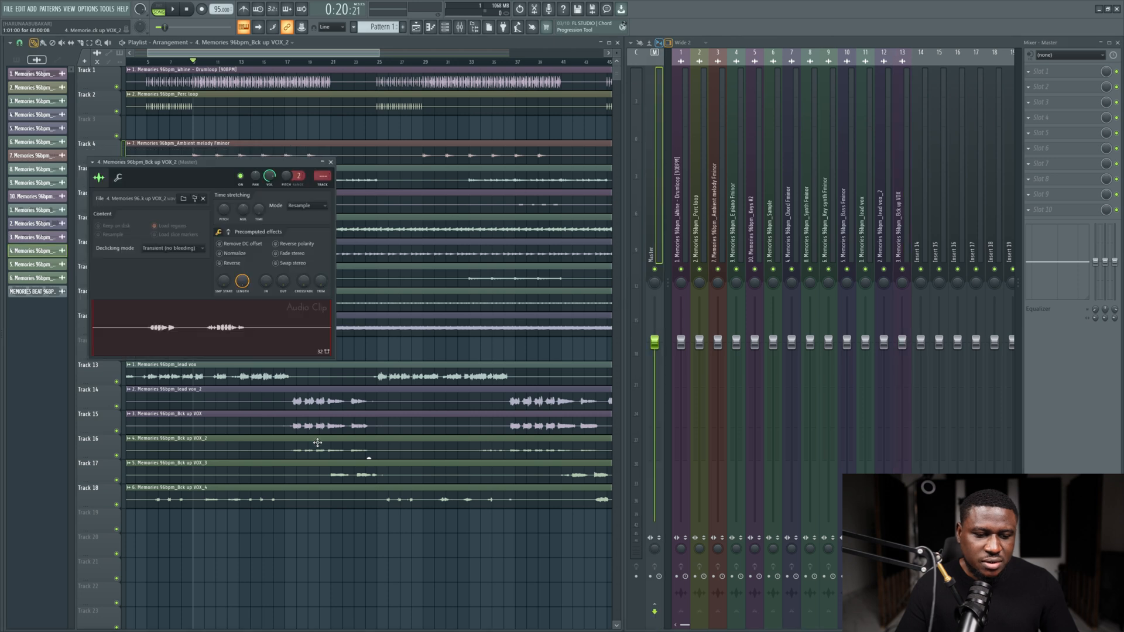
click(323, 176)
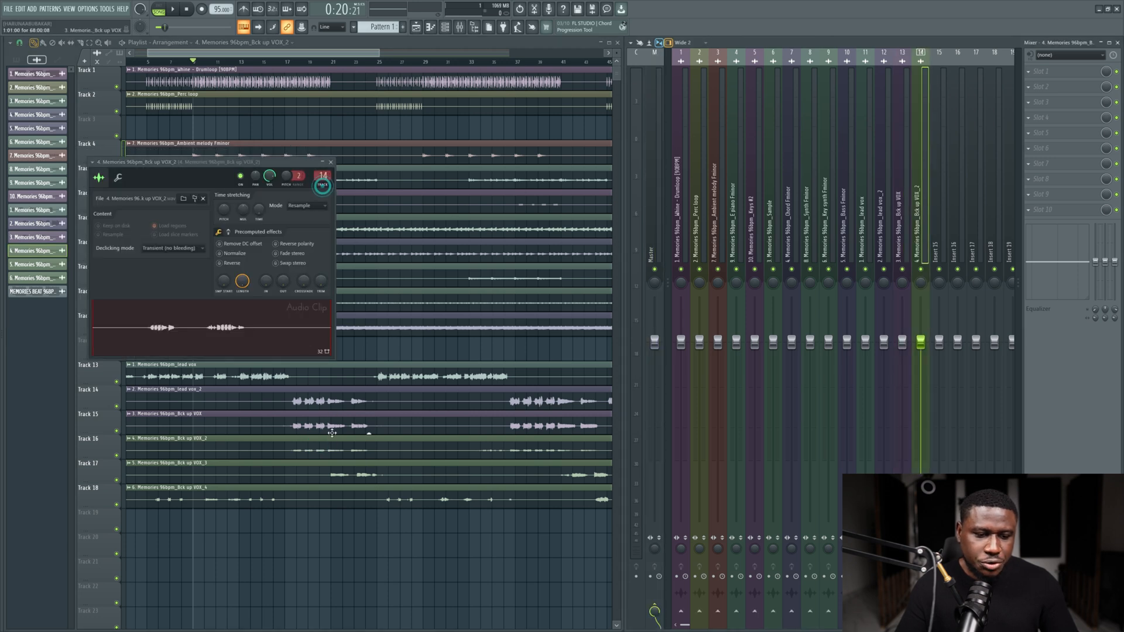
double_click(326, 467)
click(242, 97)
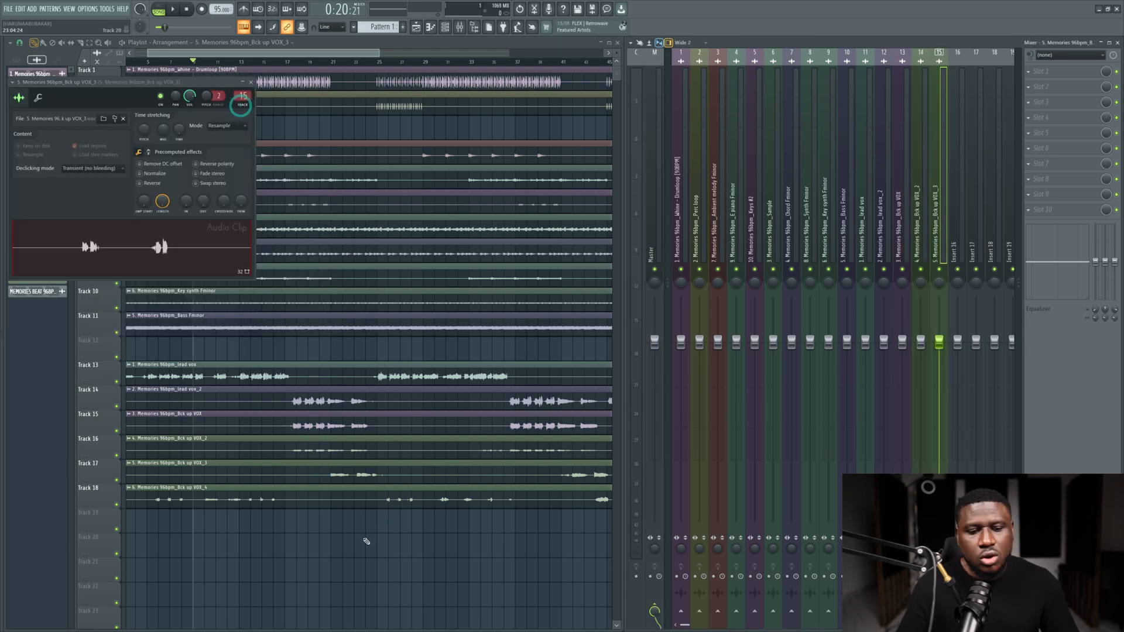
double_click(366, 495)
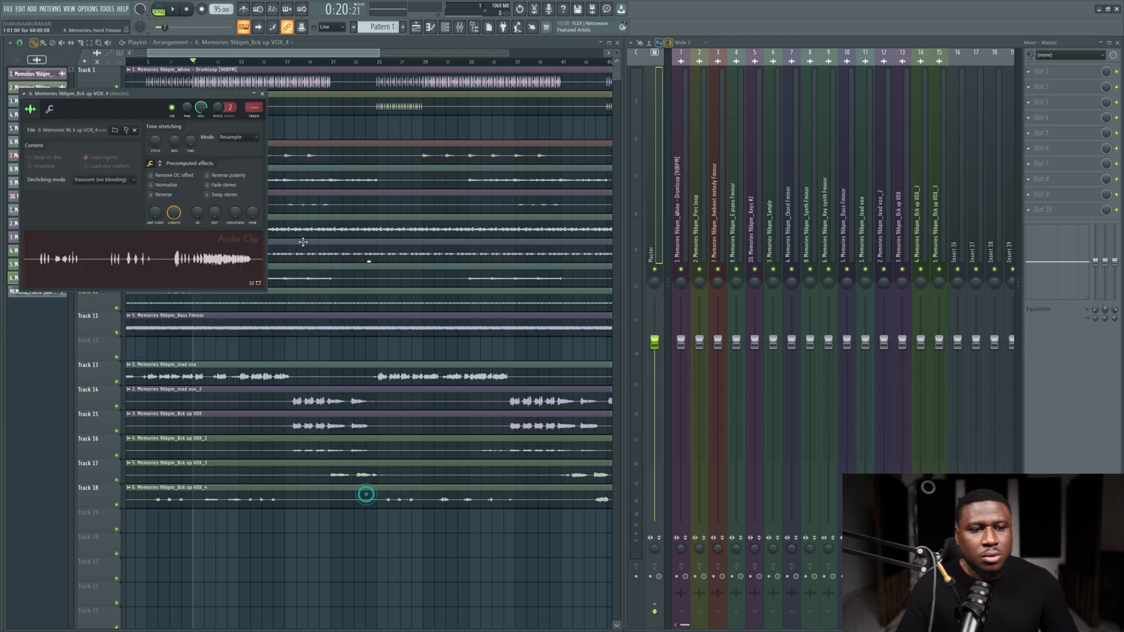
click(255, 117)
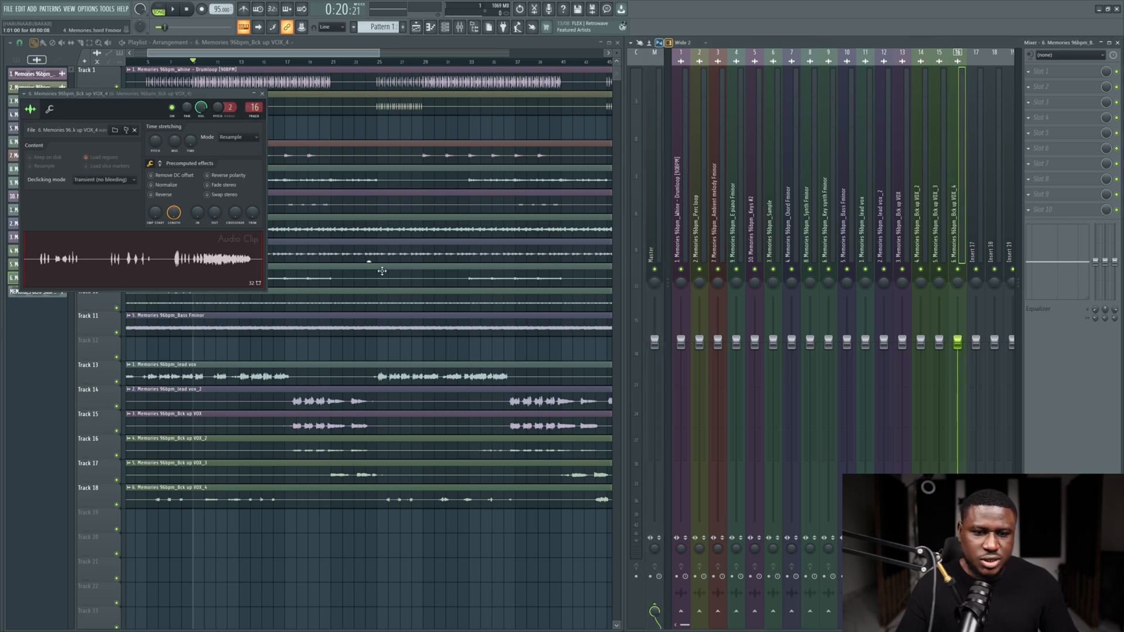
click(340, 153)
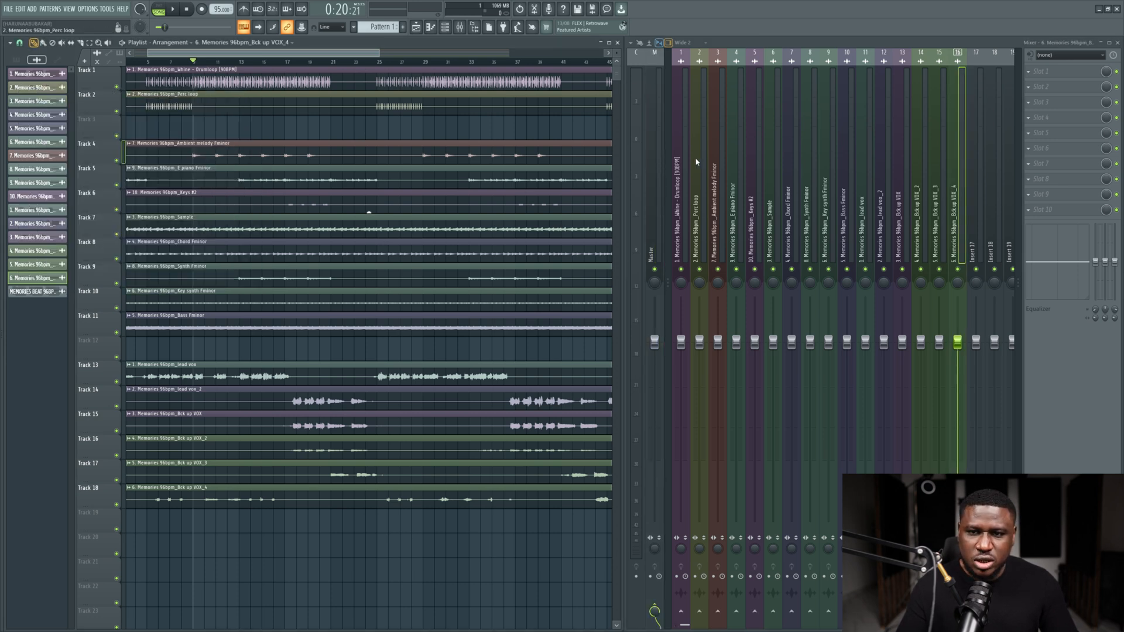
Step: Move the empty insert 17 to mixer position 3, separating the Perc loop insert from the Ambient melody insert
click(696, 135)
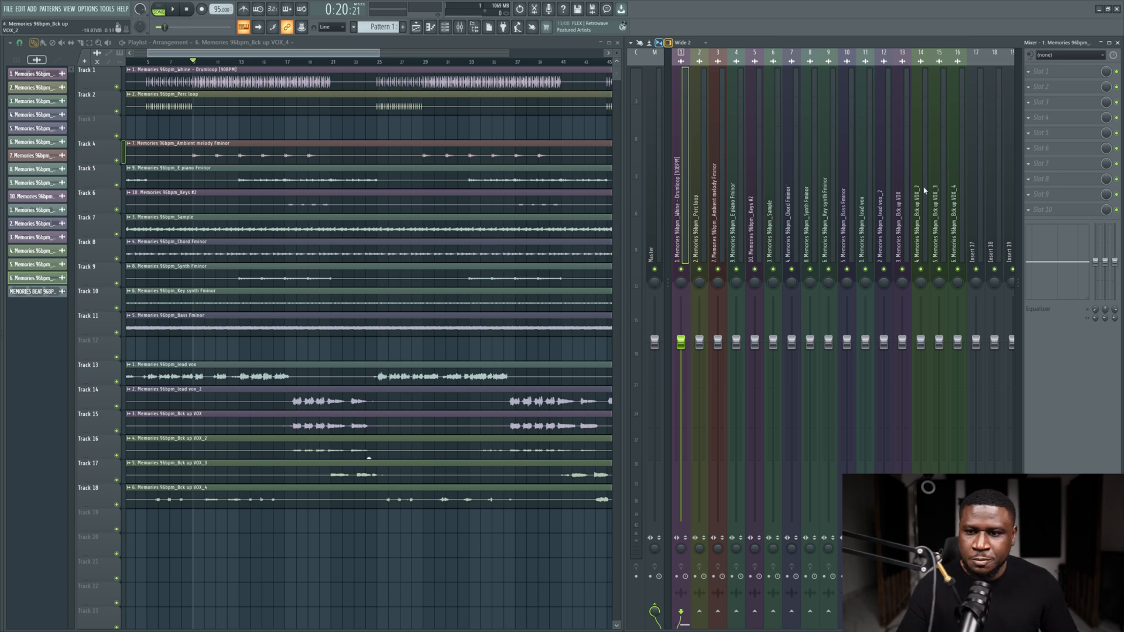
click(976, 215)
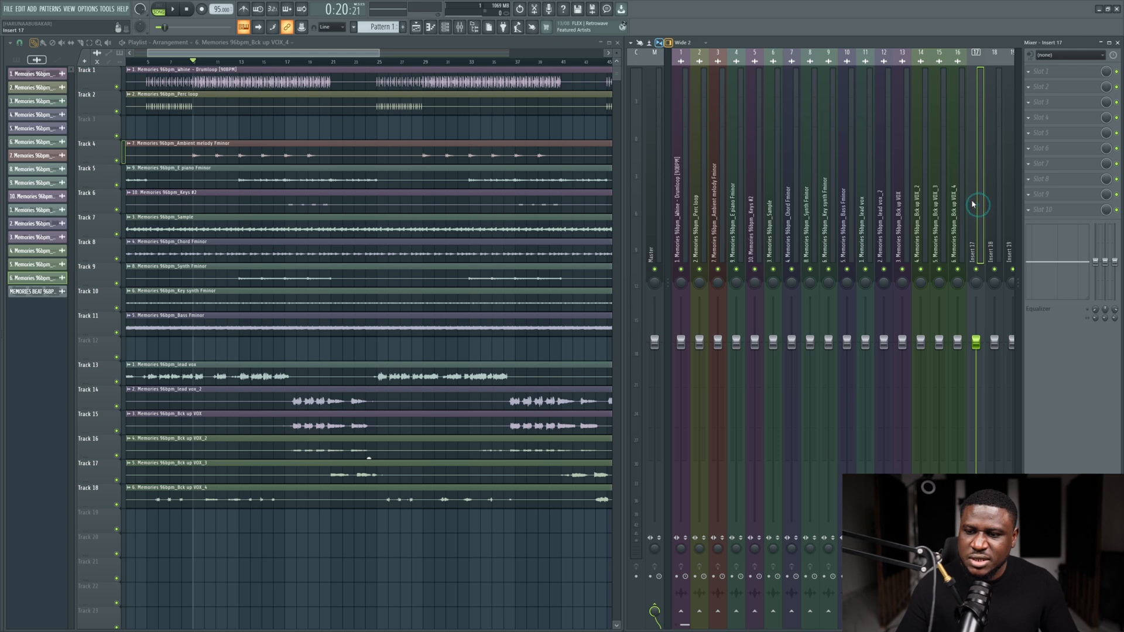
scroll(953, 213, right, 3)
scroll(953, 213, left, 3)
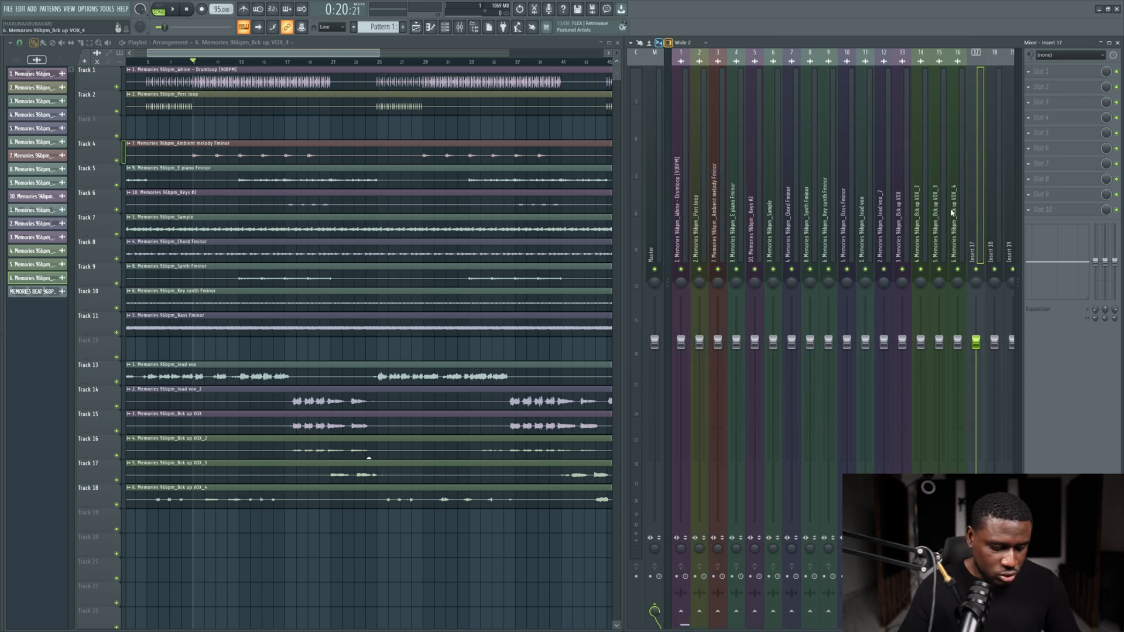
key(alt+Left)
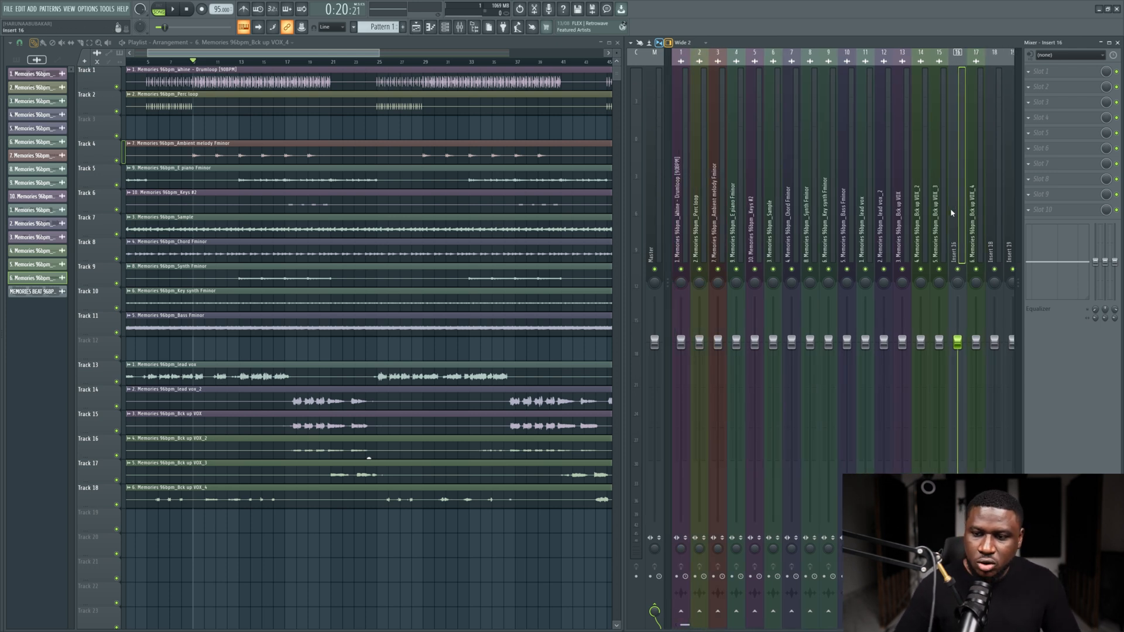
key(alt+Left)
key(alt+Left)
key(alt+Left)
key(alt+Left)
key(alt+Left)
key(alt+Left)
key(alt+Left)
key(alt+Left)
key(alt+Left)
key(alt+Left)
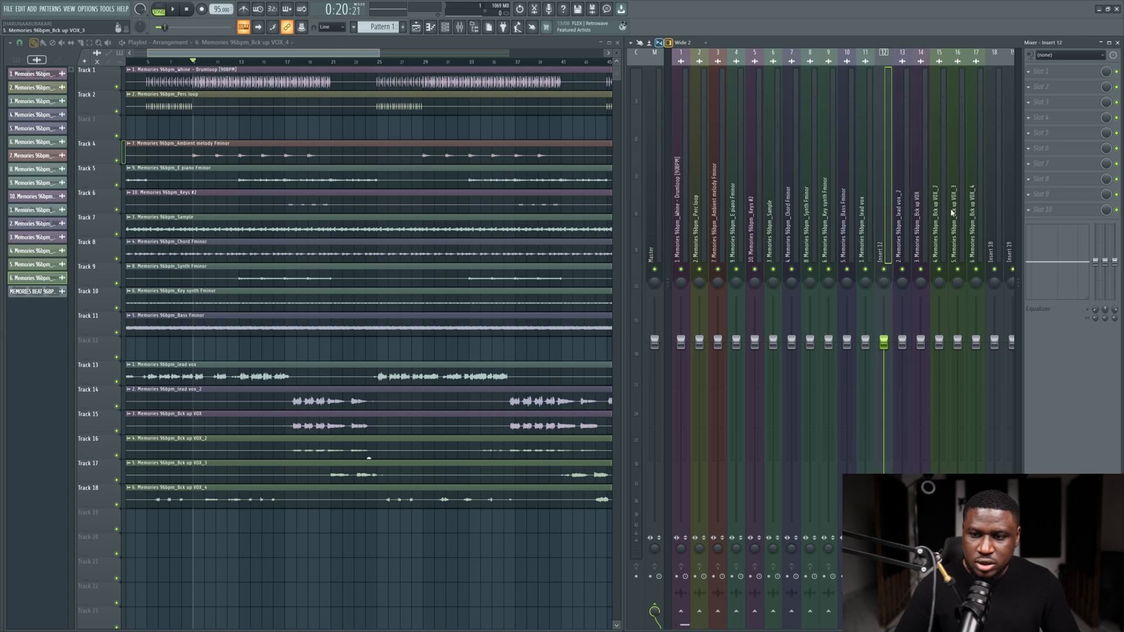
key(alt+Left)
key(alt+Left)
key(alt+Left)
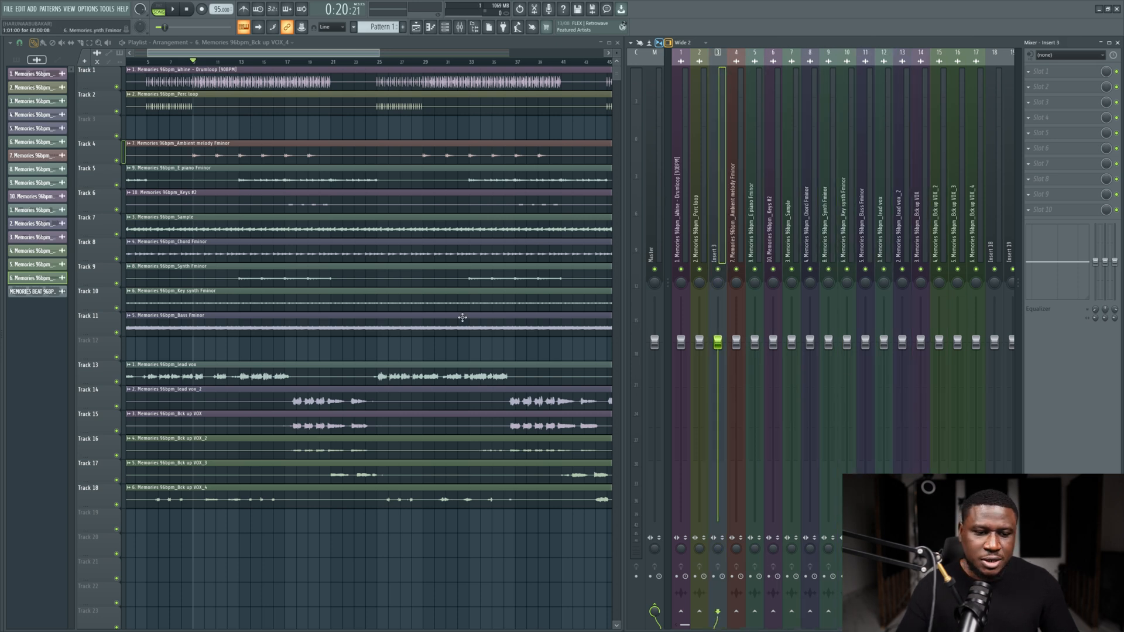
Step: Locate the lead vox clip's insert and move the empty insert 18 to position 12, separating Bass from the lead vocals
double_click(412, 367)
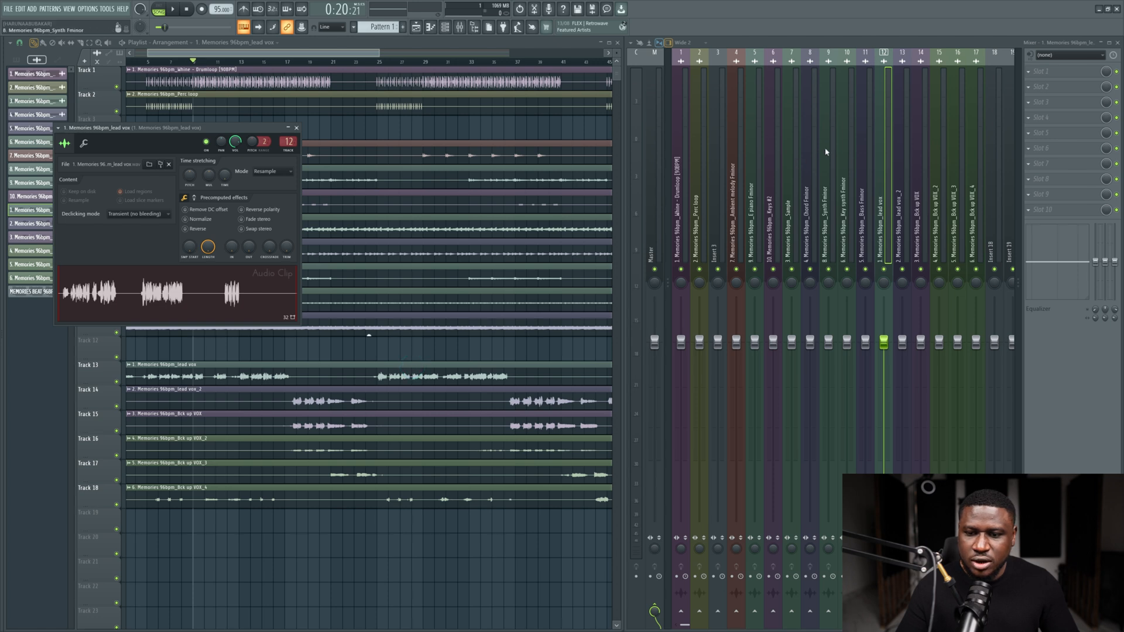
scroll(860, 166, right, 3)
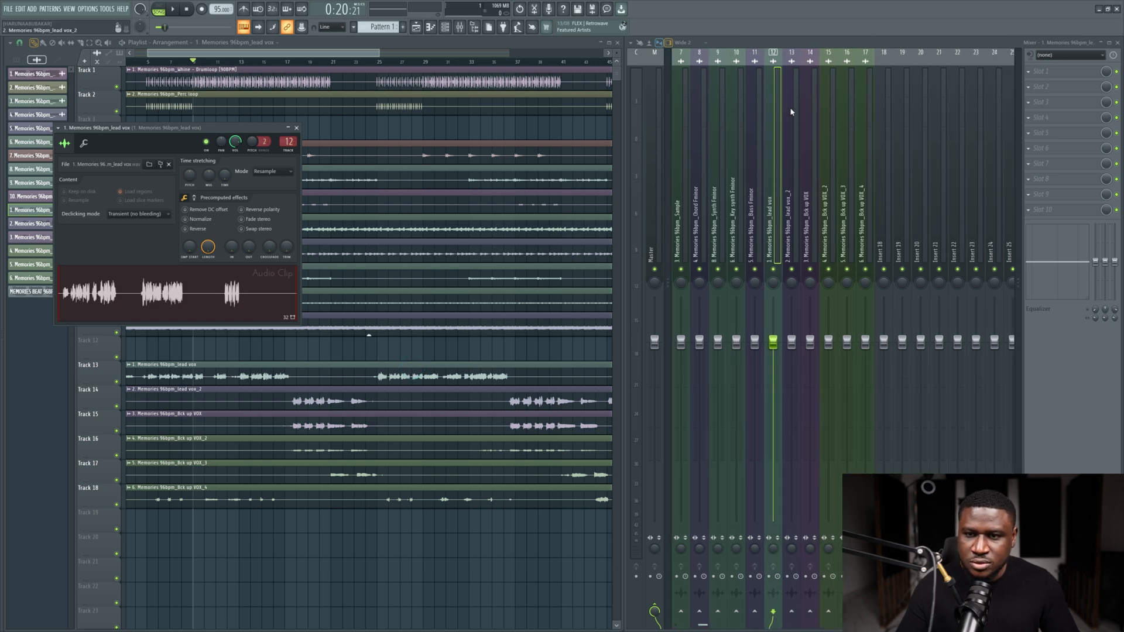
click(883, 225)
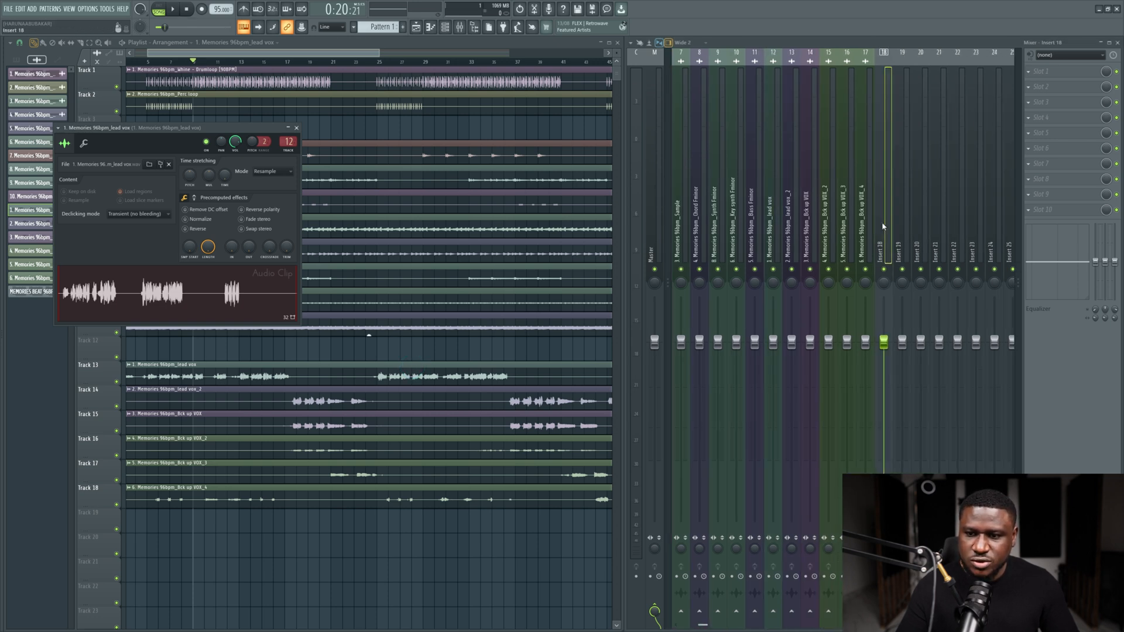
key(alt+Left)
key(alt+Left)
key(alt+Left)
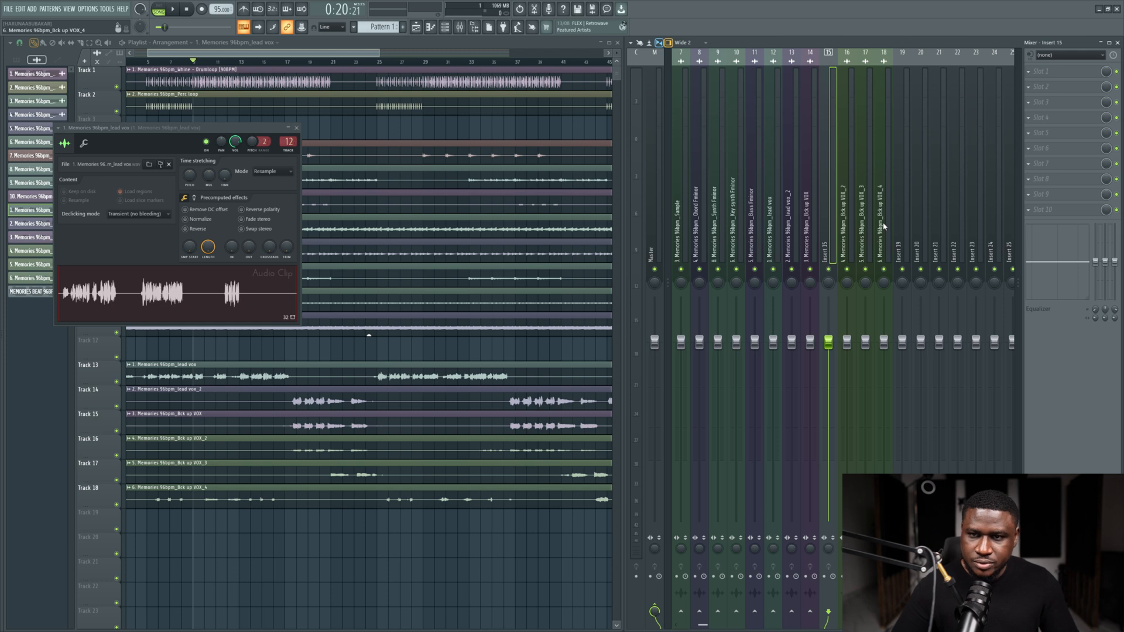
key(alt+Left)
key(alt+Left)
key(alt+Left)
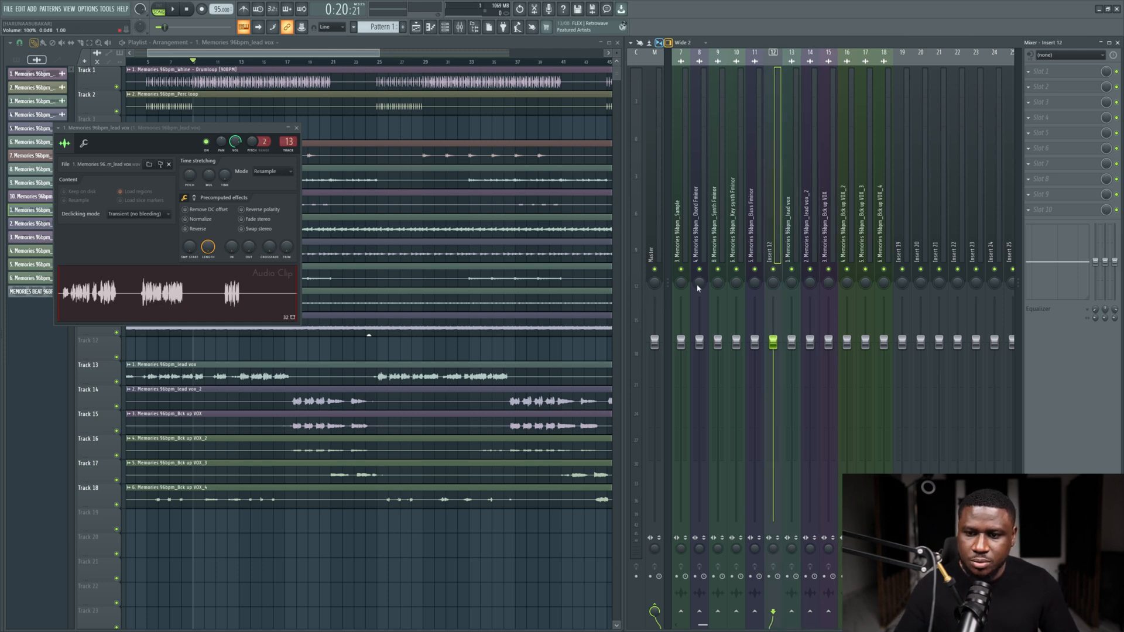
right_click(543, 350)
scroll(807, 215, up, 3)
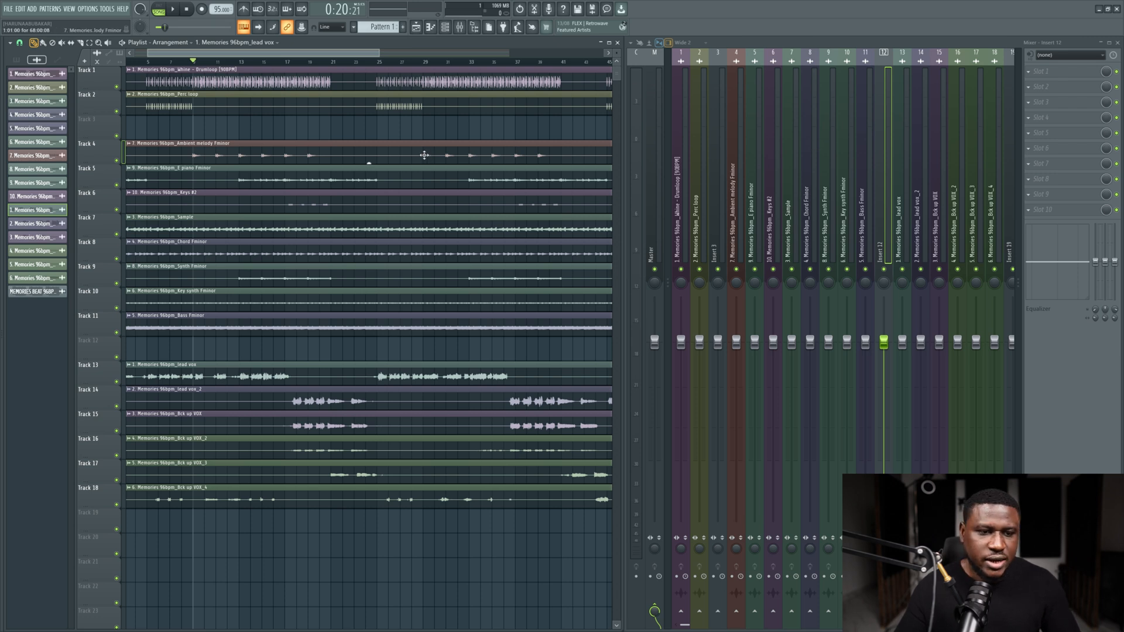
Step: Mute all clips from the Ambient melody on track 4 down to Bck up VOX_4 on track 18
click(67, 43)
drag(302, 155, 299, 502)
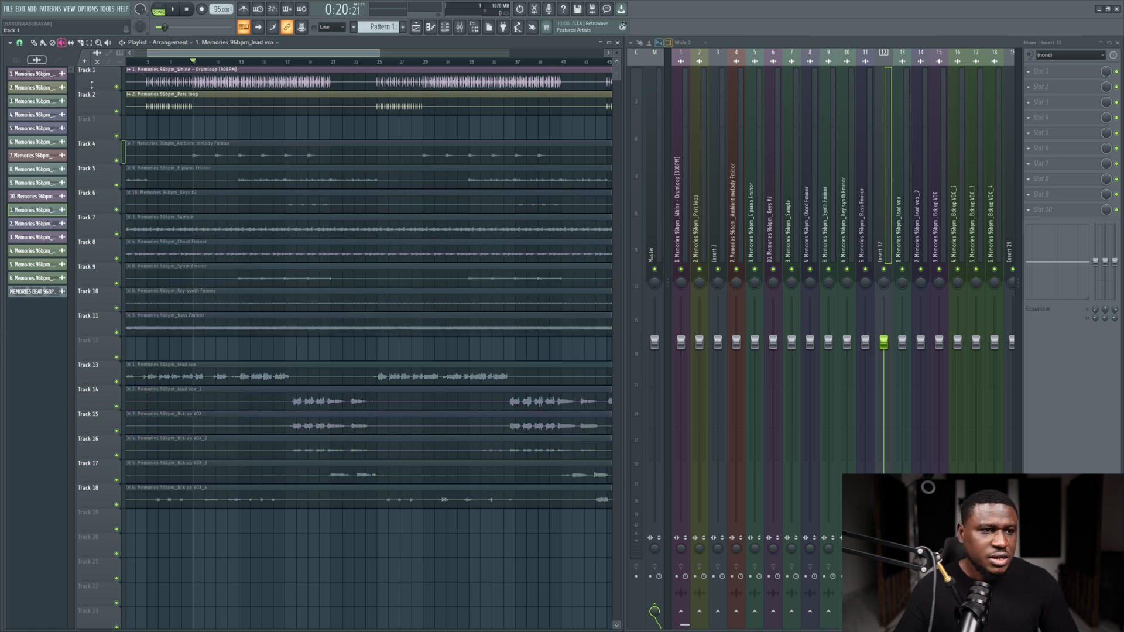
scroll(114, 118, up, 3)
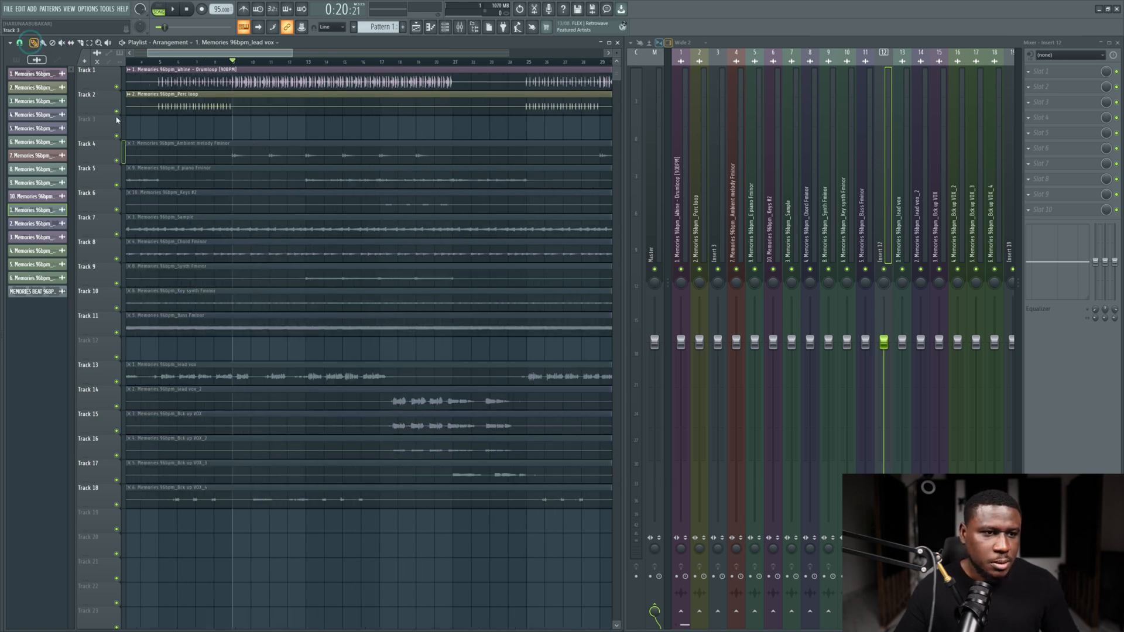
Step: Lower the Drumloop's mixer insert to about -2.2 dB and audition its level
double_click(287, 88)
click(273, 105)
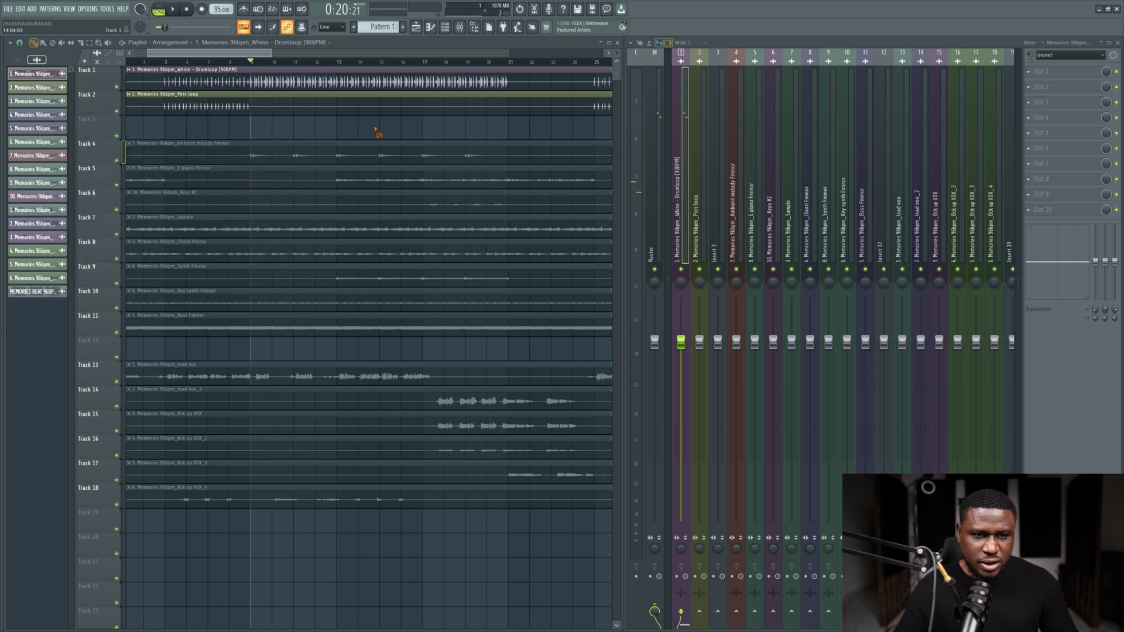
key(Page_Down)
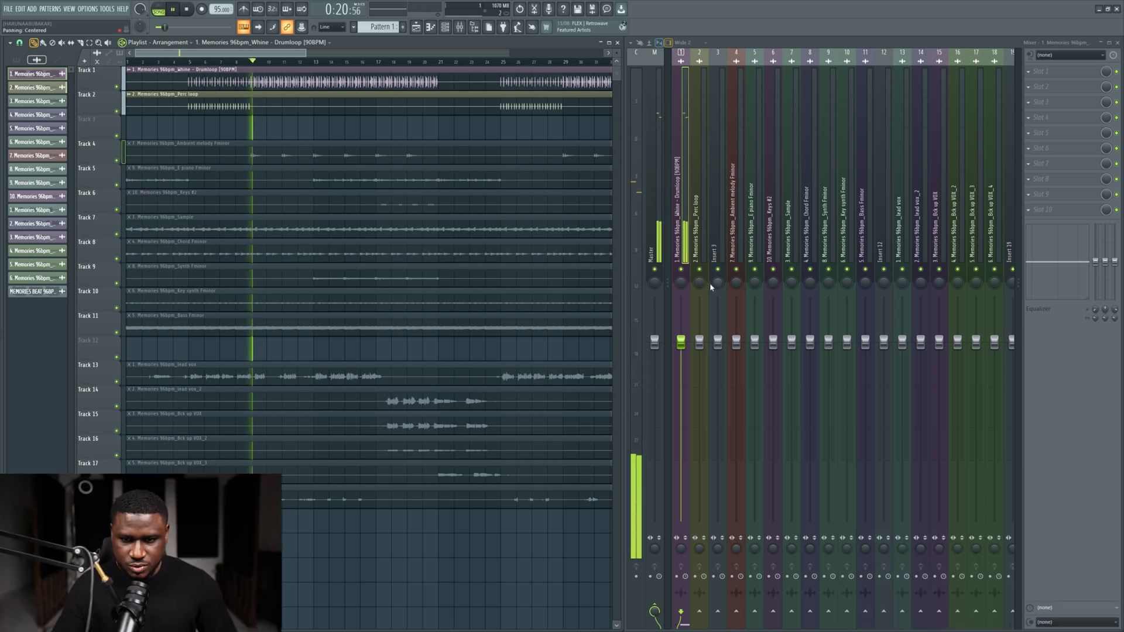
drag(680, 341, 680, 354)
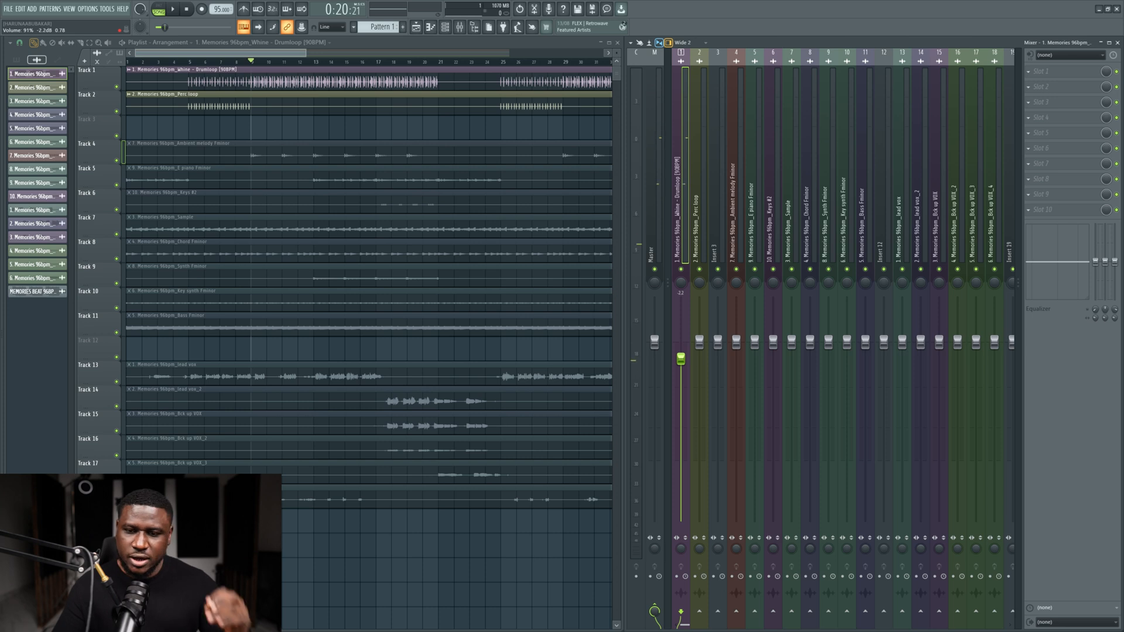
drag(680, 358, 684, 362)
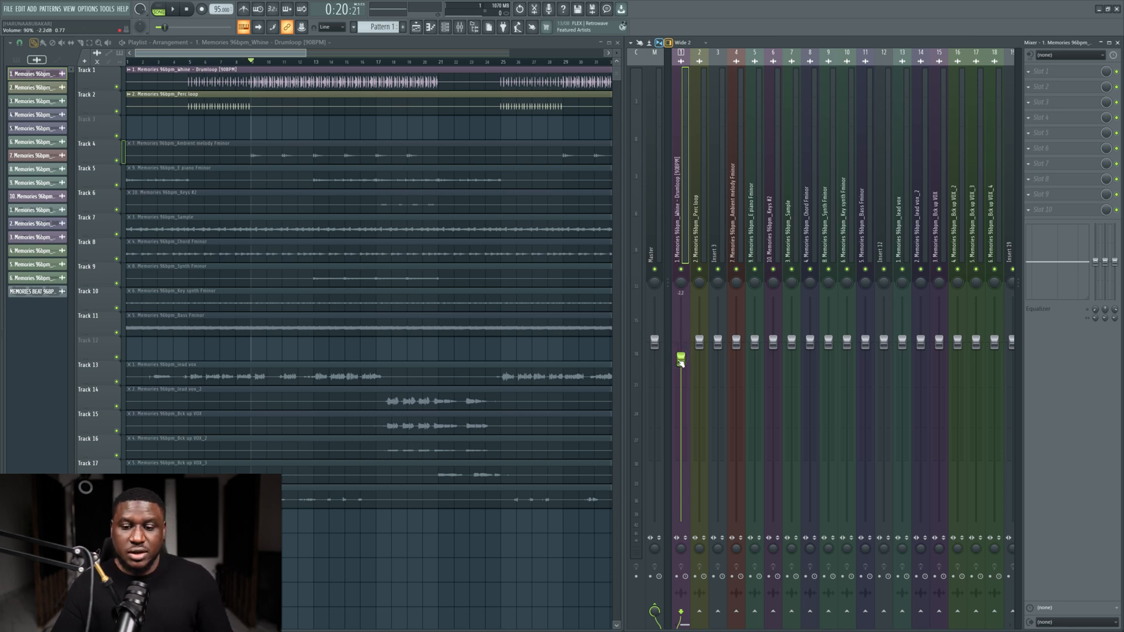
key(space)
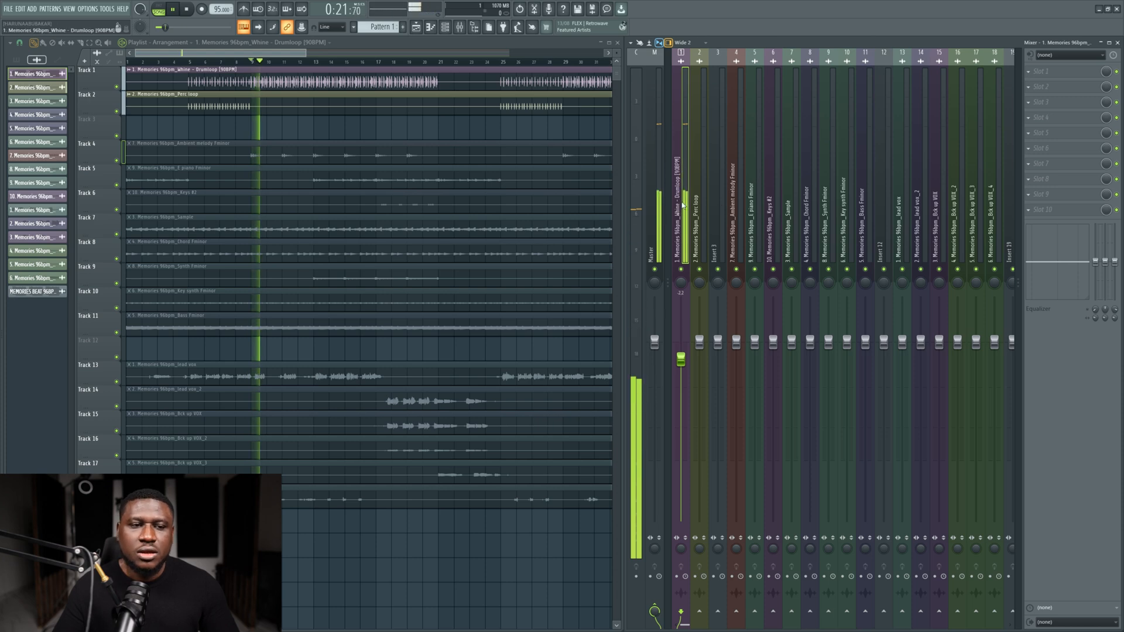
key(space)
Step: Add Fruity Parametric EQ 2 to the first effect slot of the Drumloop insert and reposition its window over the playlist
click(1063, 71)
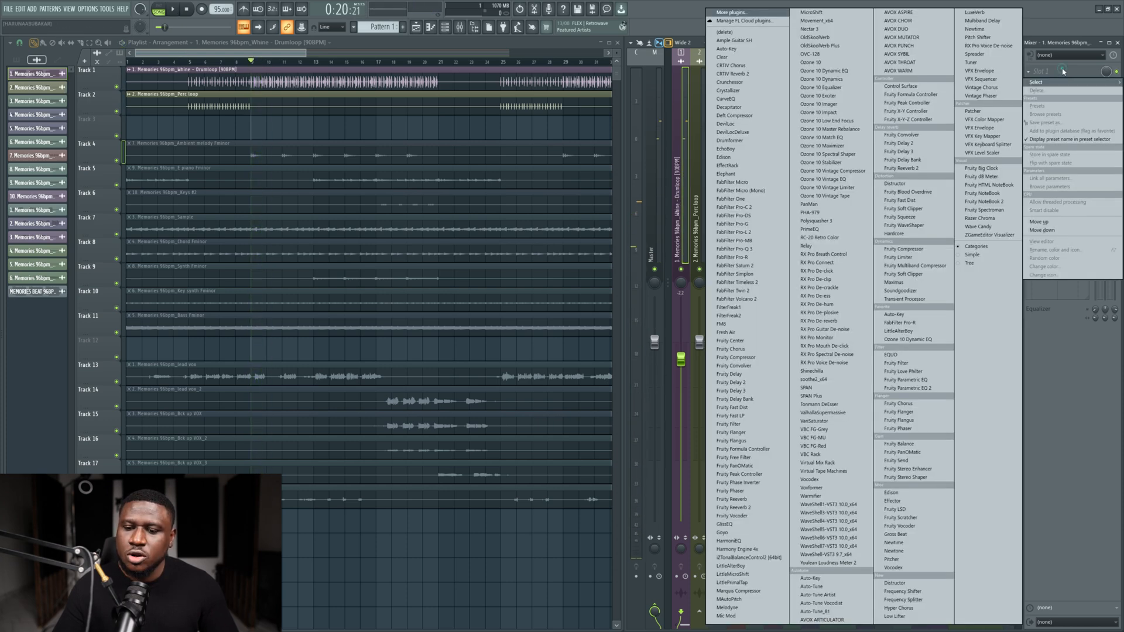
click(938, 389)
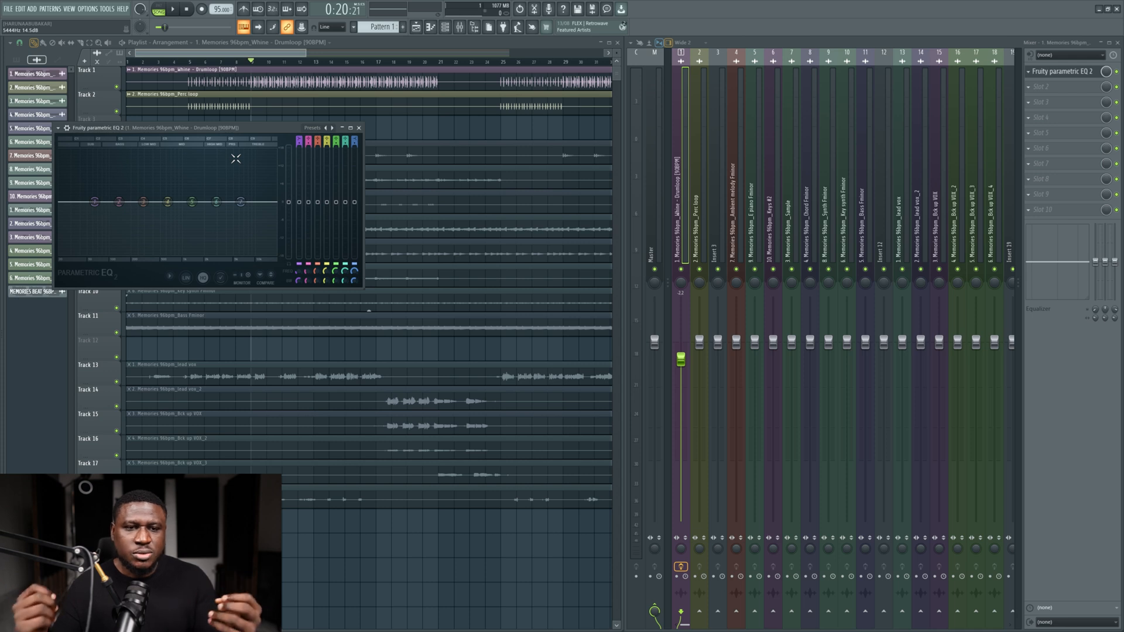
drag(245, 127, 380, 185)
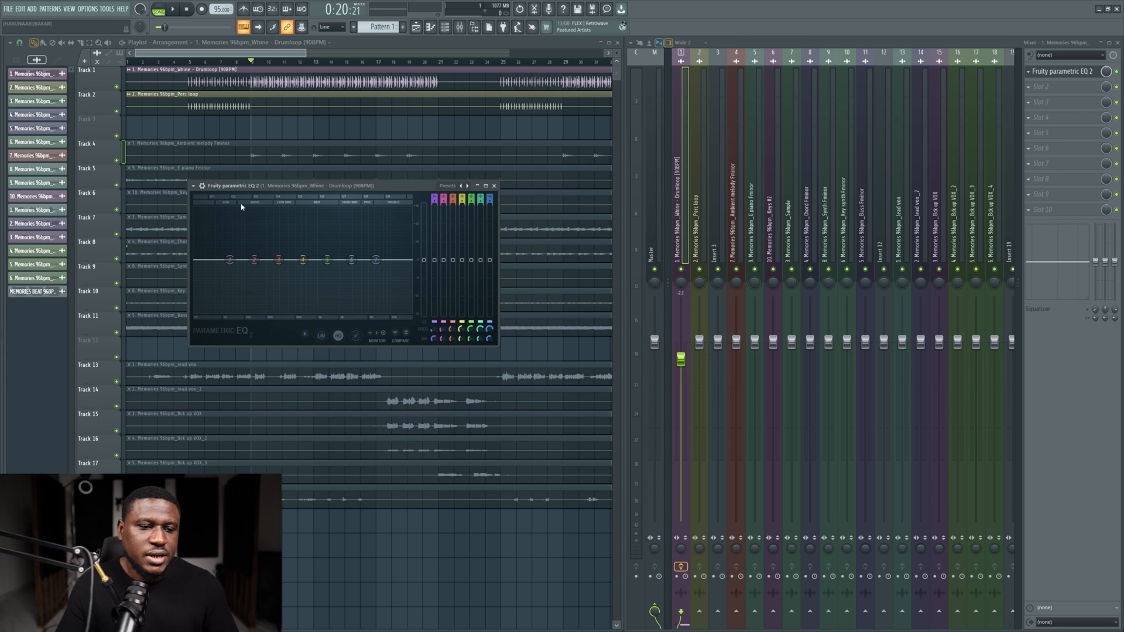
Step: Shift EQ band 1 lower in frequency and make it a high-pass filter with the Steep 8 order
drag(229, 260, 215, 261)
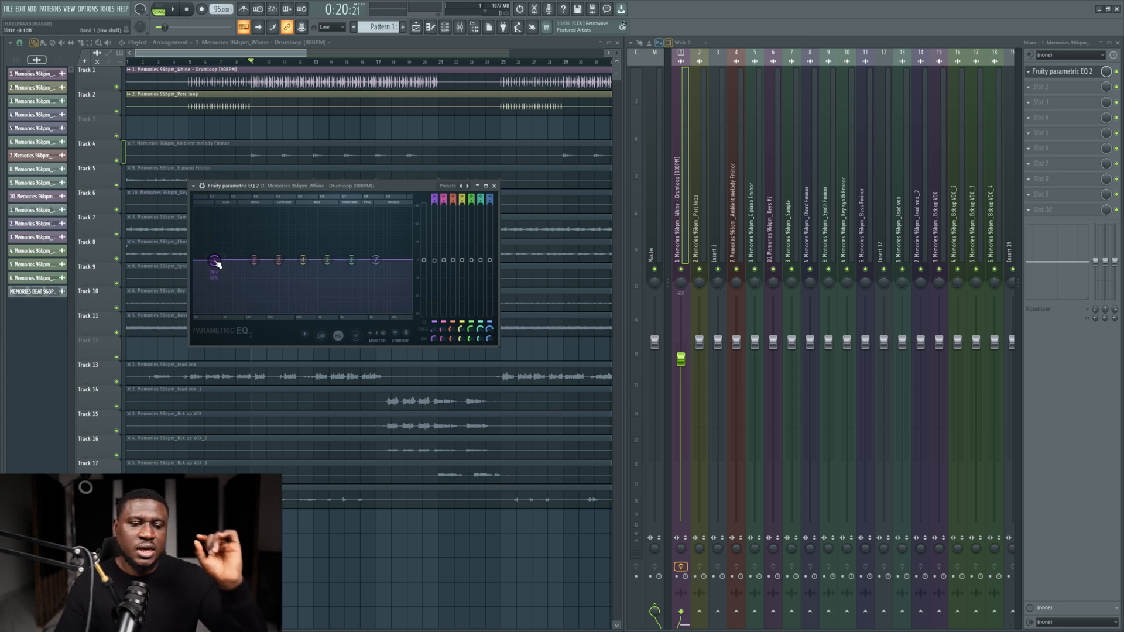
right_click(216, 263)
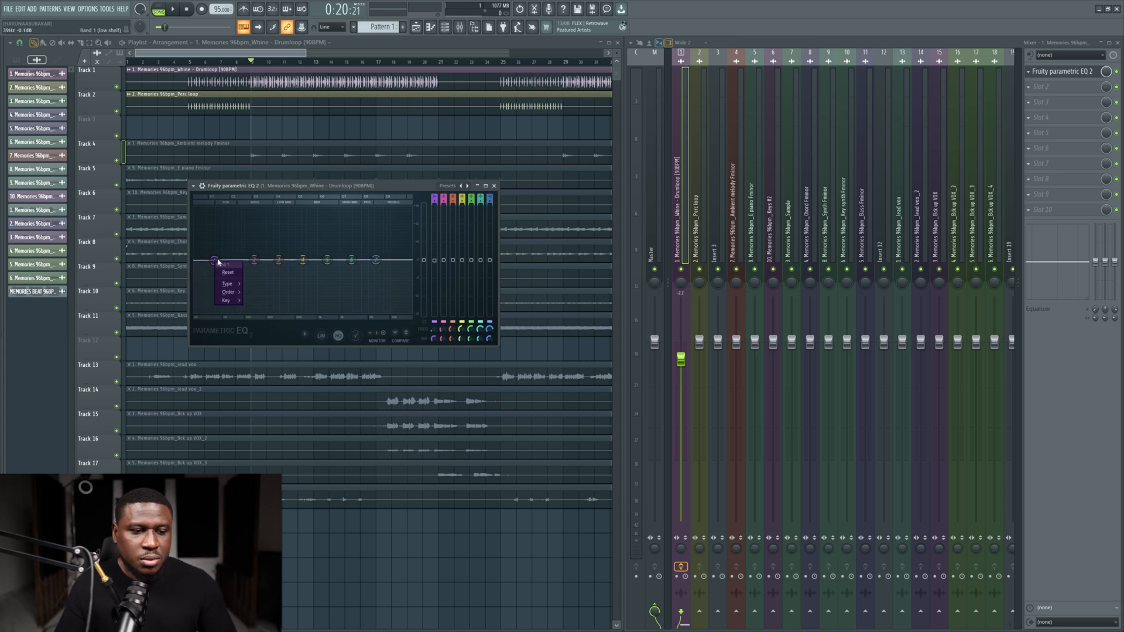
mouse_move(231, 284)
click(274, 309)
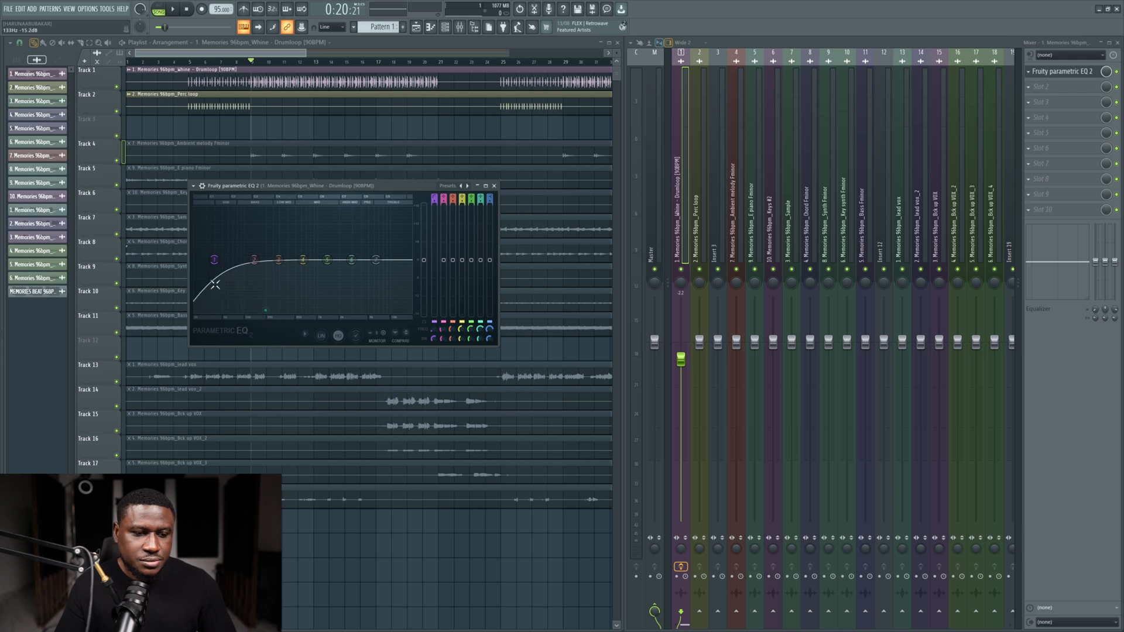
right_click(214, 261)
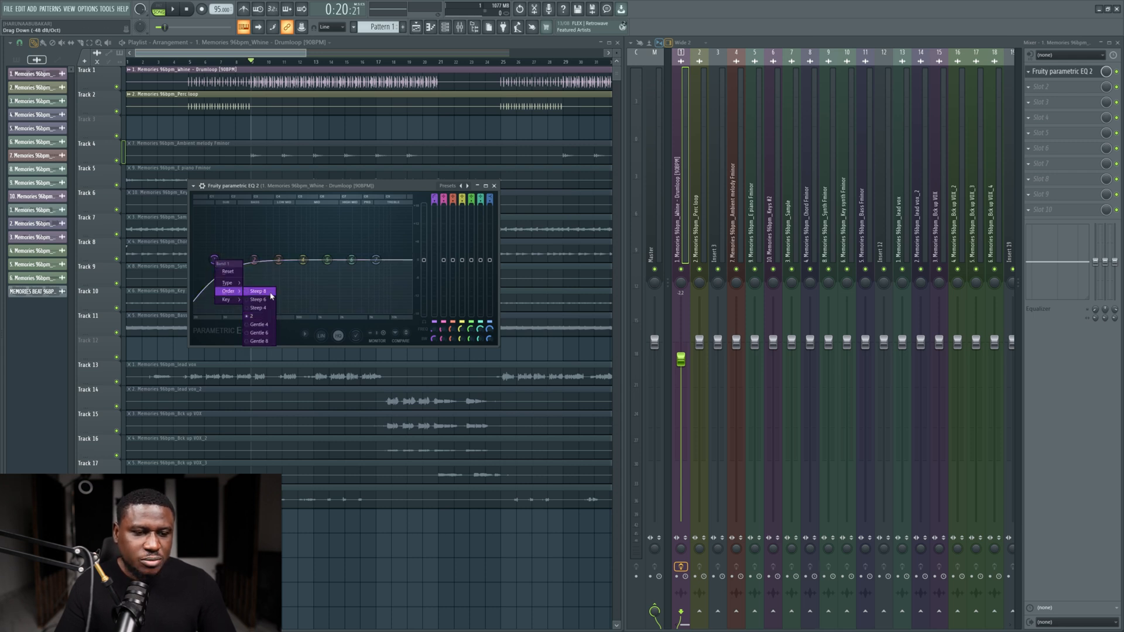
click(259, 292)
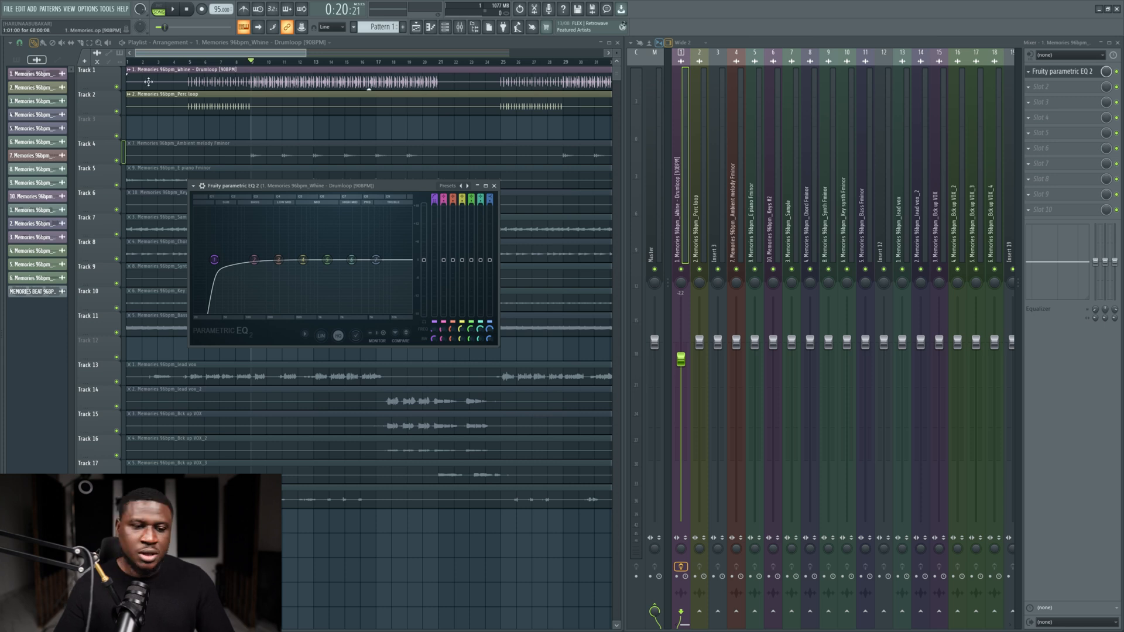
Step: Fine-tune the cutoff frequency of the band 1 high-pass filter while auditioning the Drumloop
drag(213, 259, 216, 259)
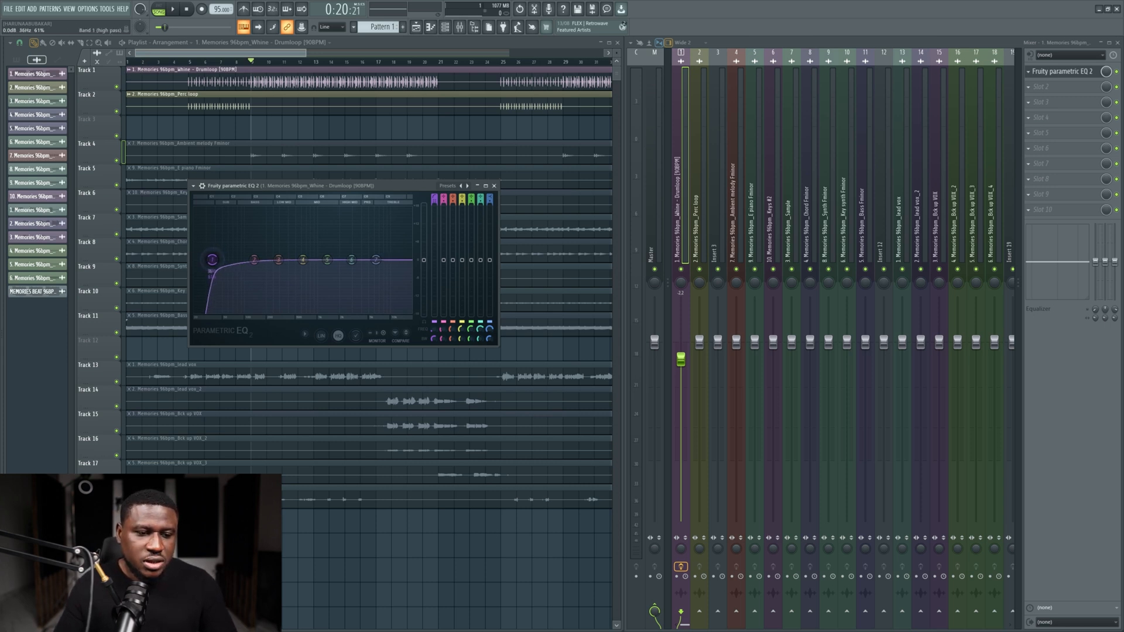
key(space)
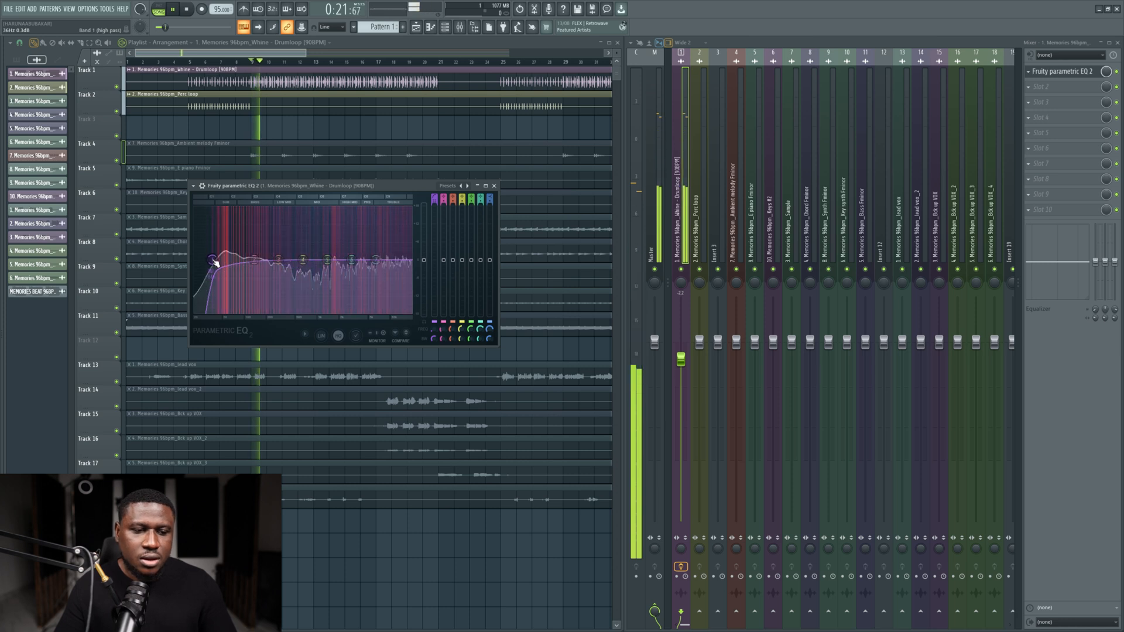
key(space)
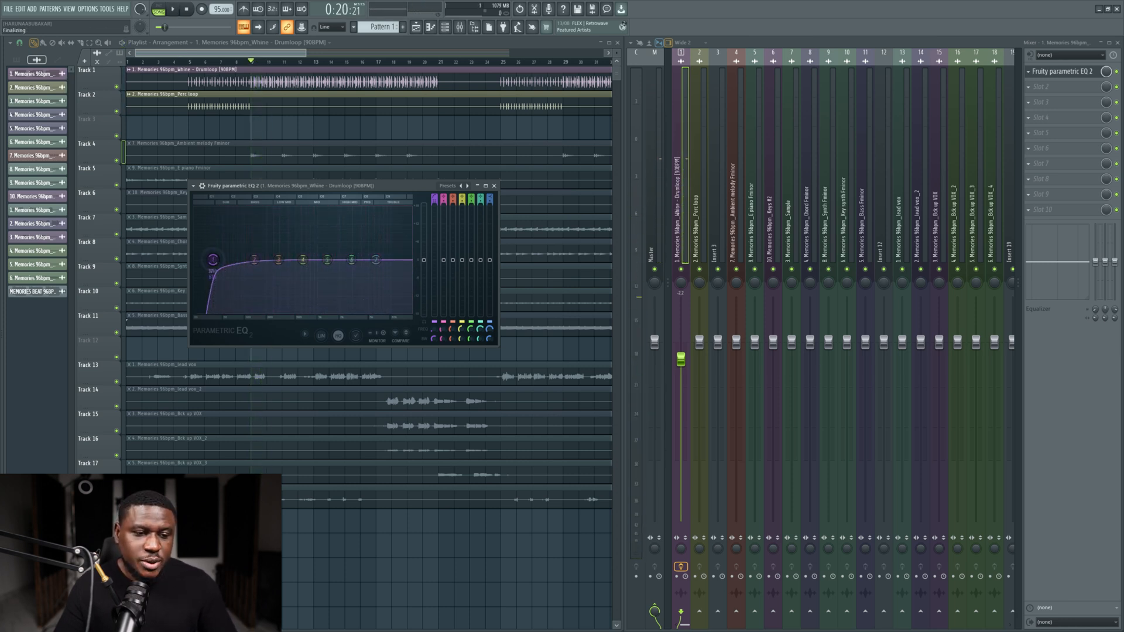
drag(212, 259, 217, 259)
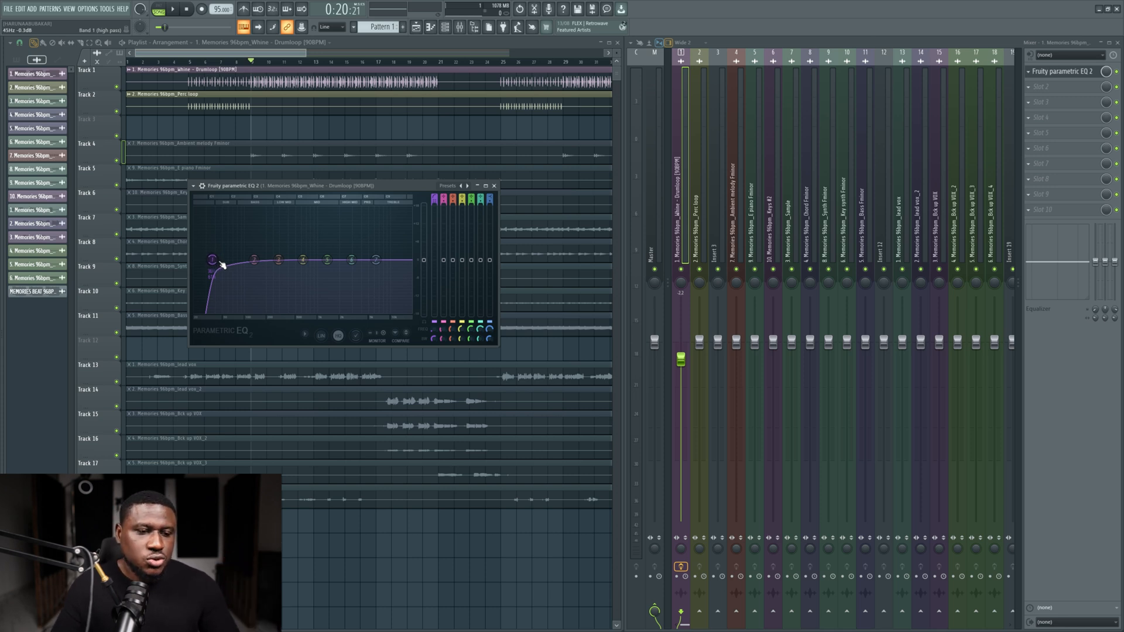
Step: Soften the Drumloop's highs by slightly lowering EQ bands 6 and 7 during playback
key(space)
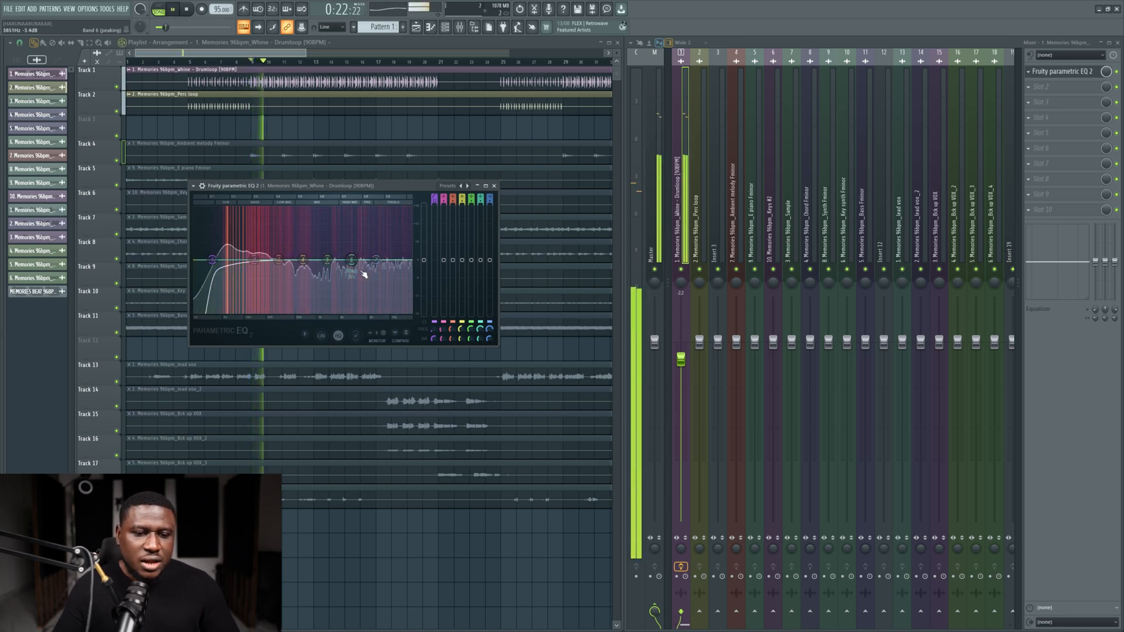
key(space)
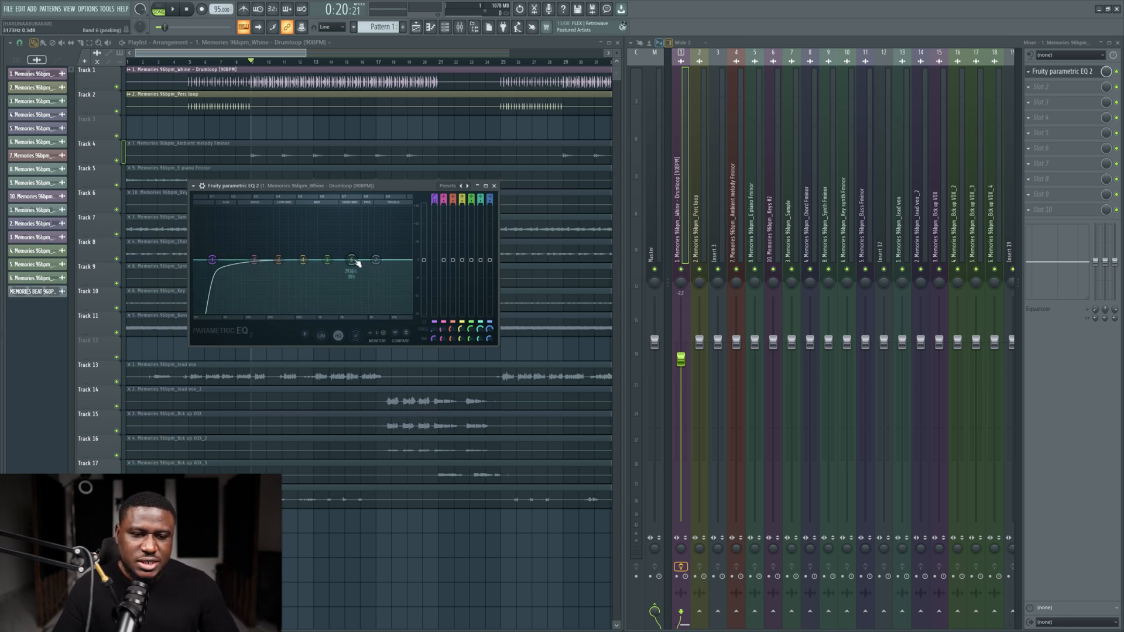
key(space)
drag(353, 261, 371, 270)
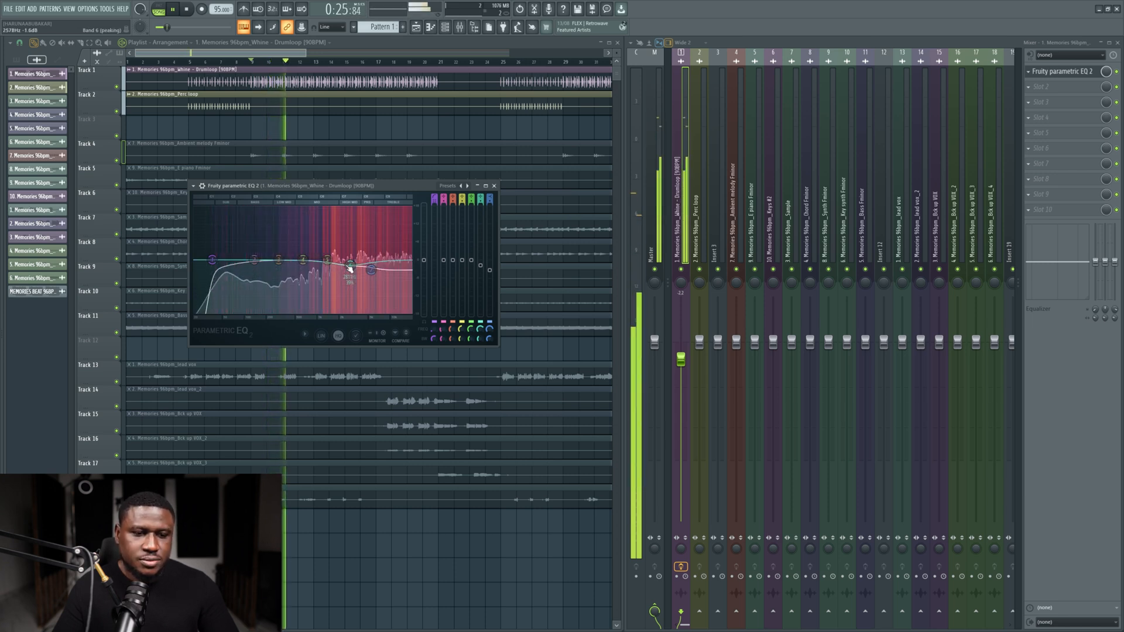
key(space)
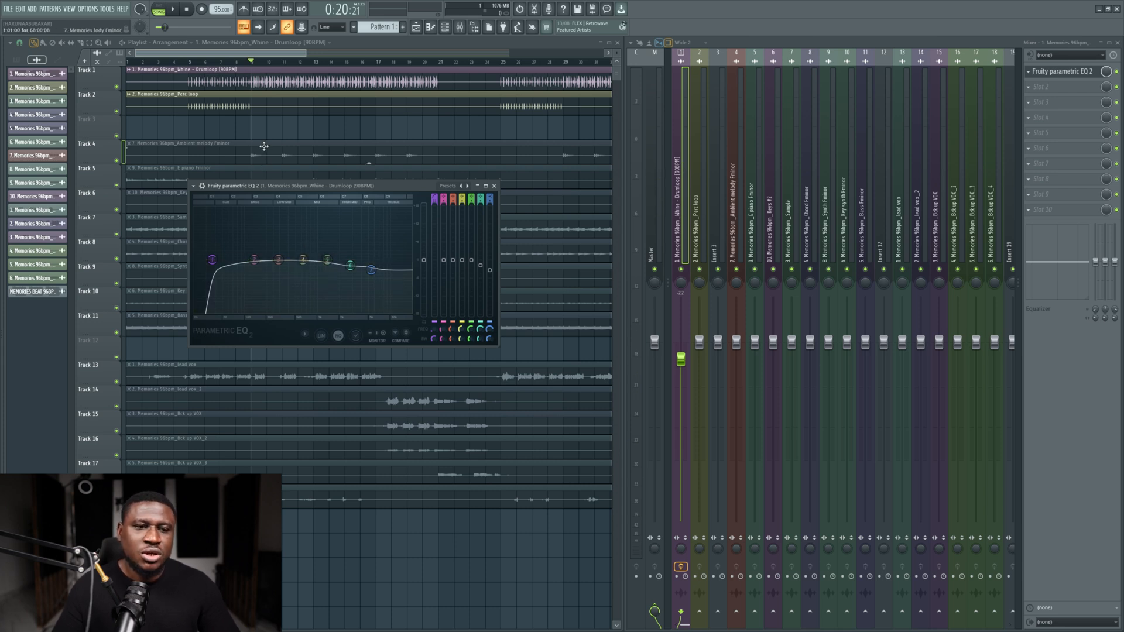
Step: Cut EQ band 5 slightly to about -1.3 dB while auditioning the Drumloop
ctrl+scroll(225, 120, up, 4)
key(space)
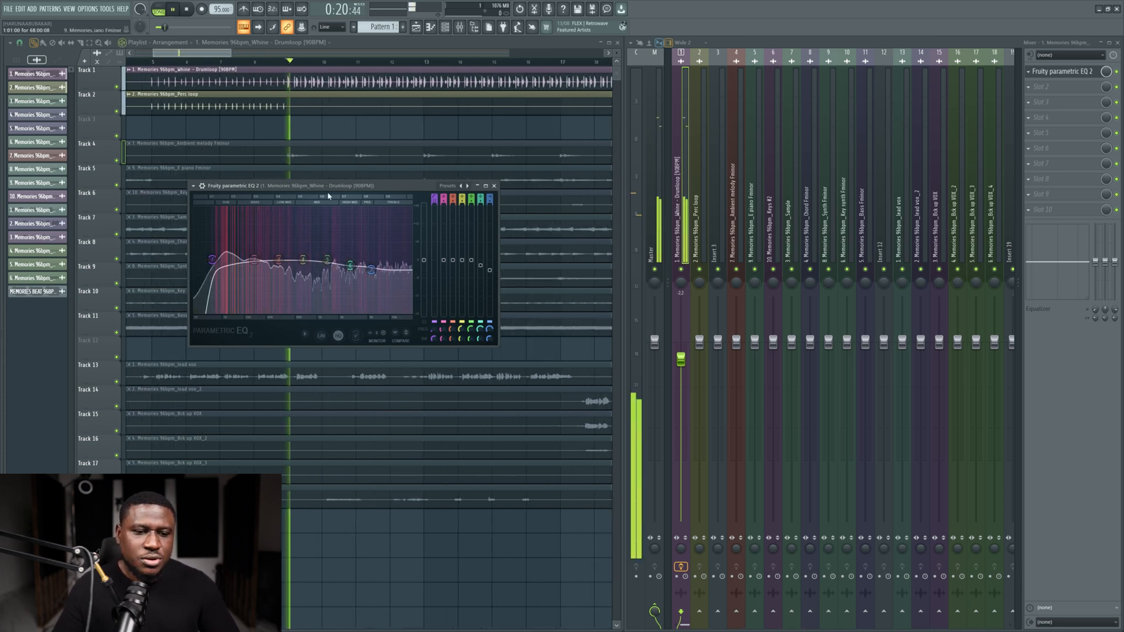
key(space)
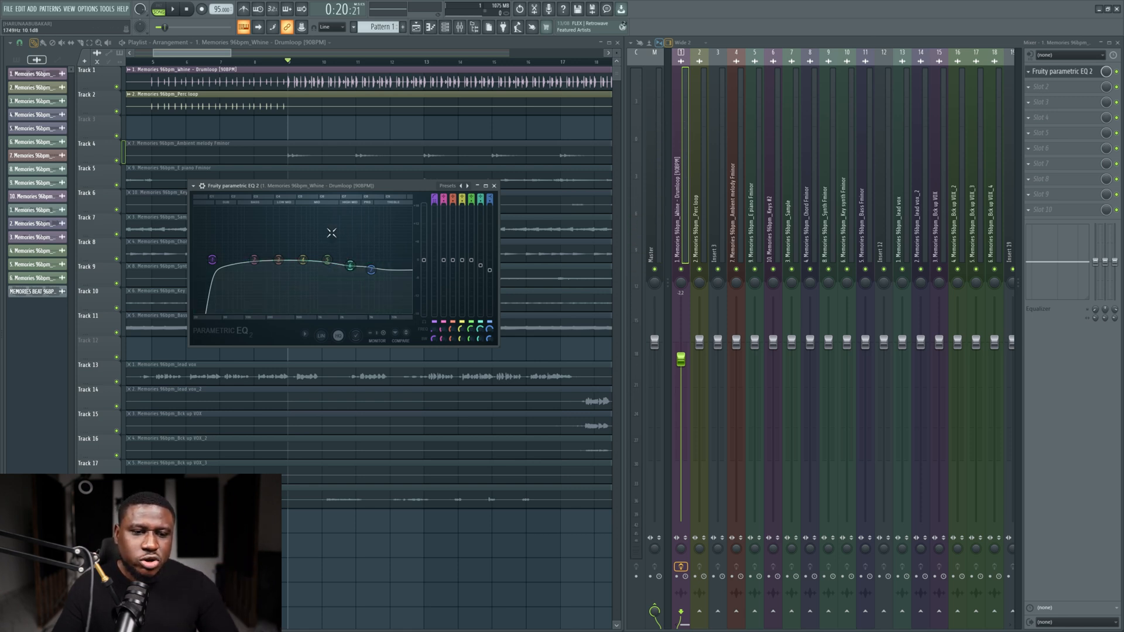
key(space)
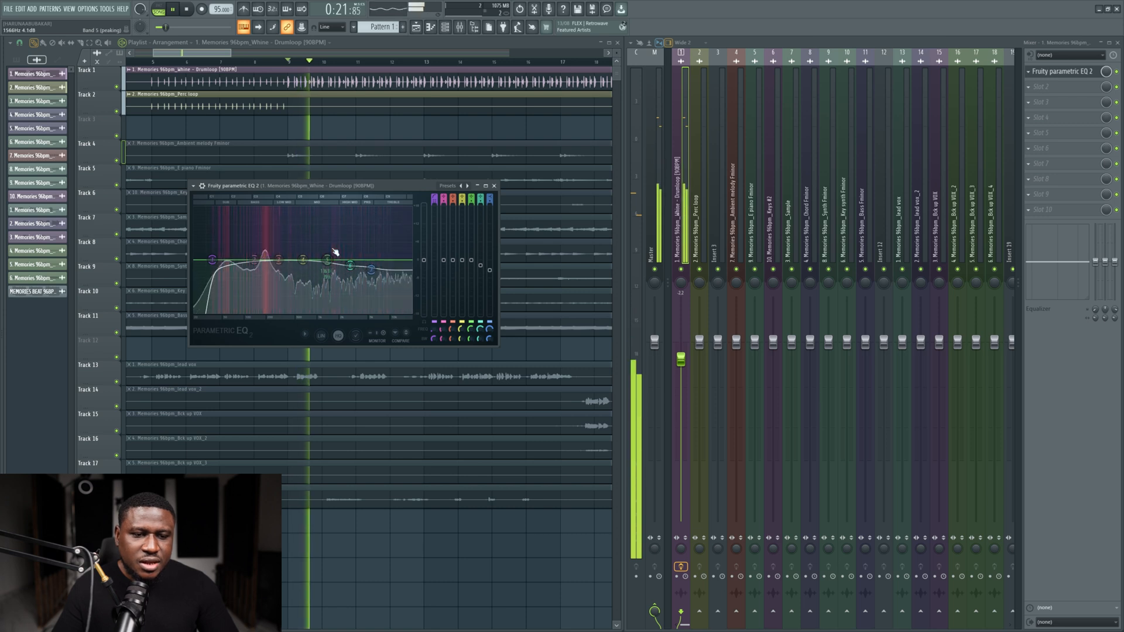
key(space)
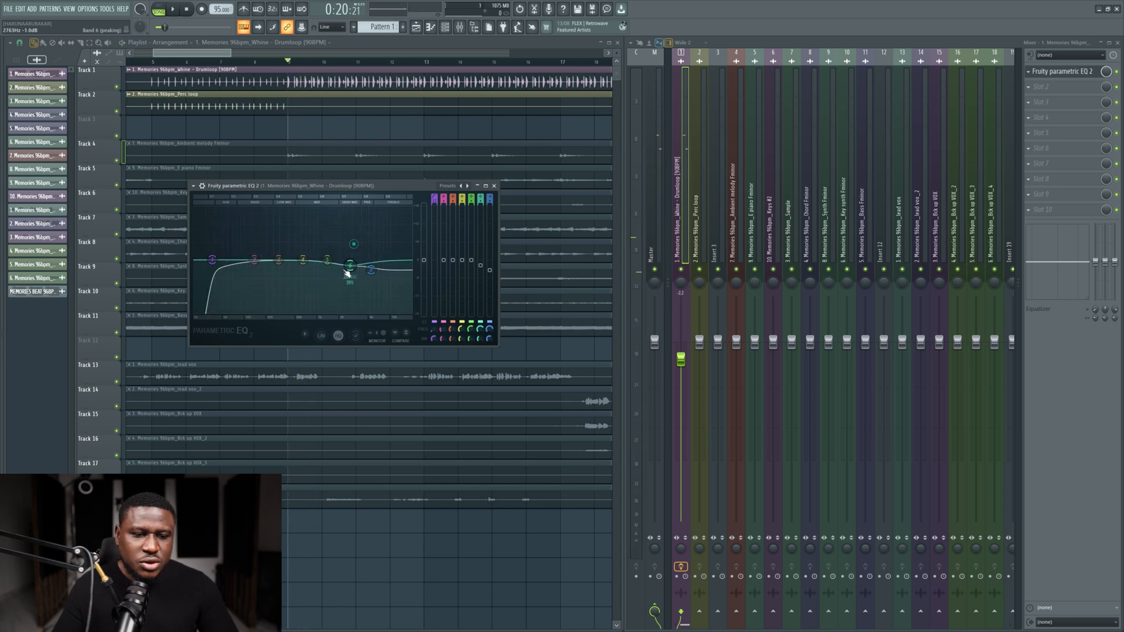
key(space)
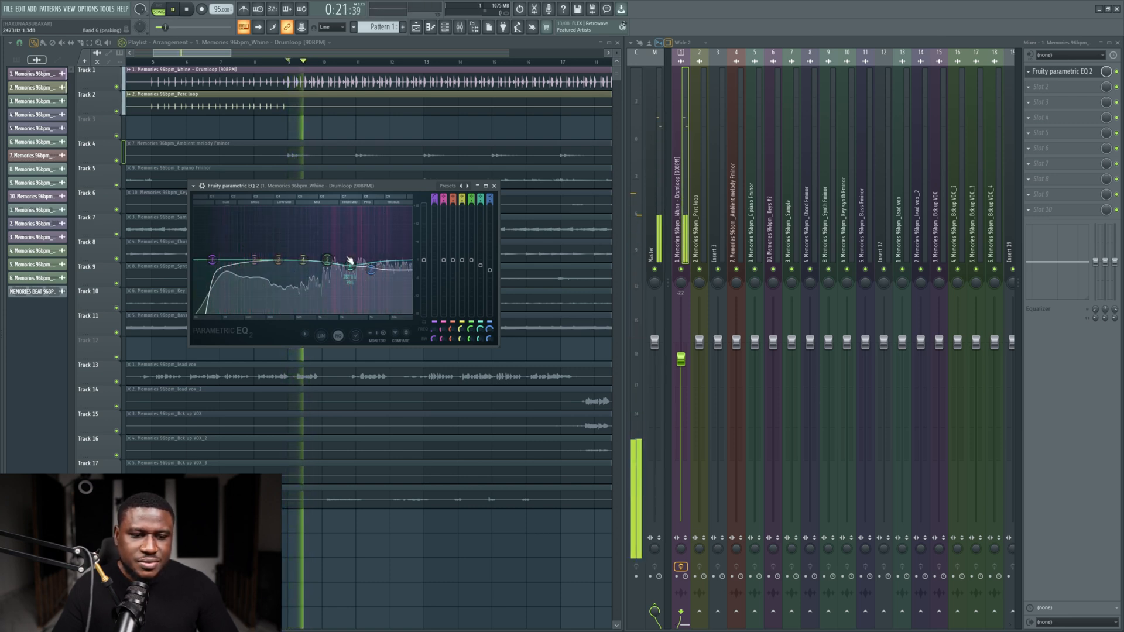
mouse_move(327, 260)
mouse_down()
mouse_move(330, 286)
mouse_move(334, 225)
mouse_move(332, 260)
mouse_up()
key(space)
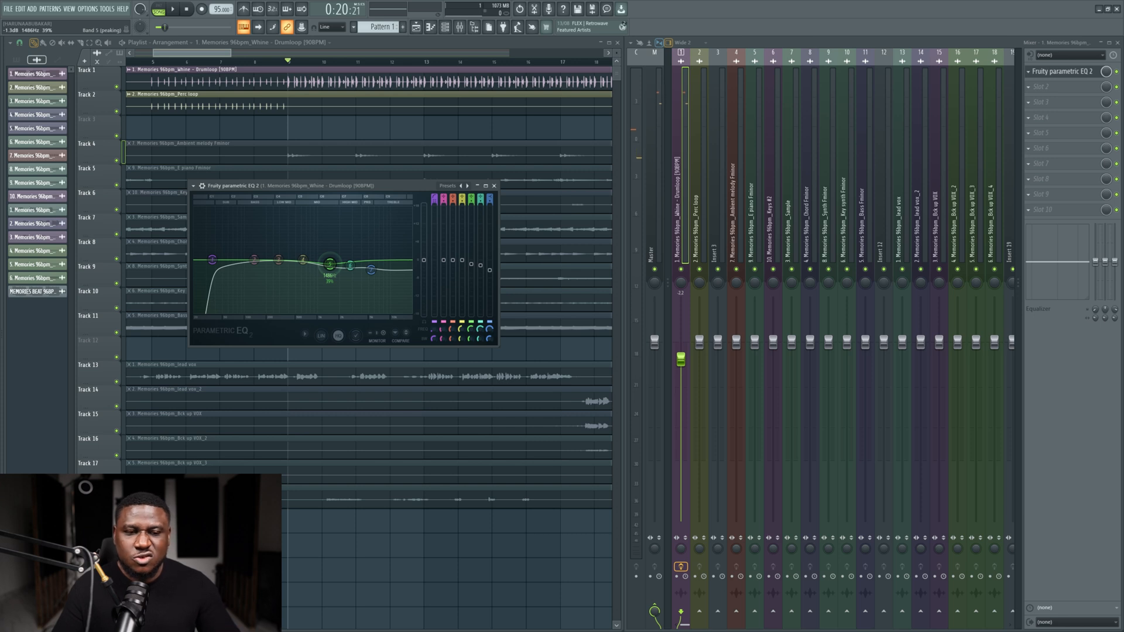
Step: Try boosting EQ band 2 by about 2.3 dB or more near 74 Hz while auditioning the Drumloop
key(space)
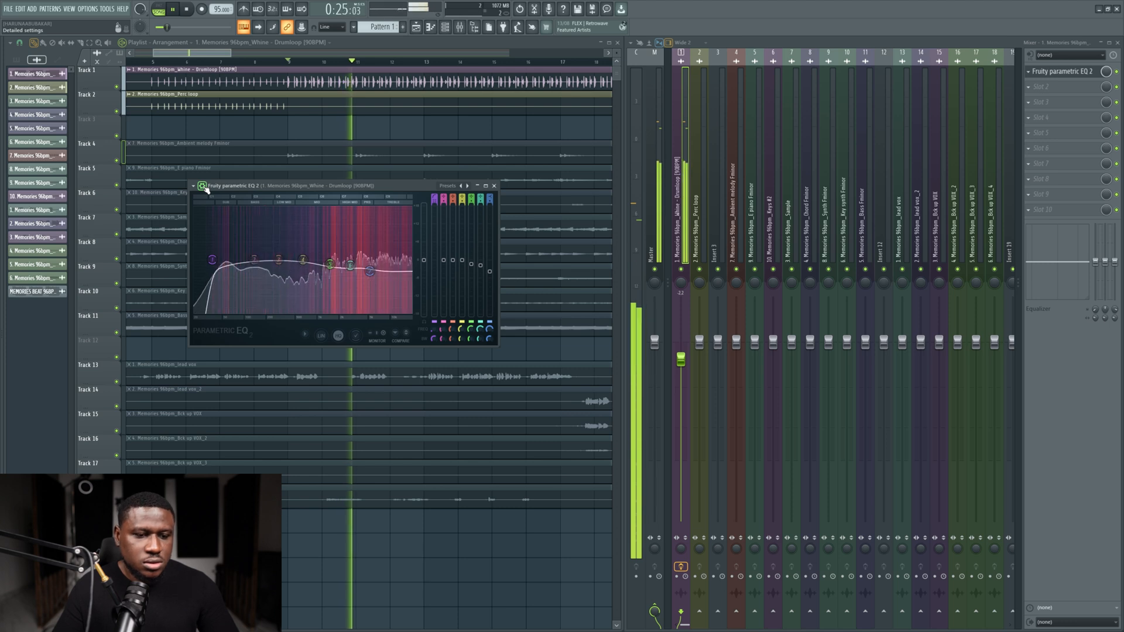
key(space)
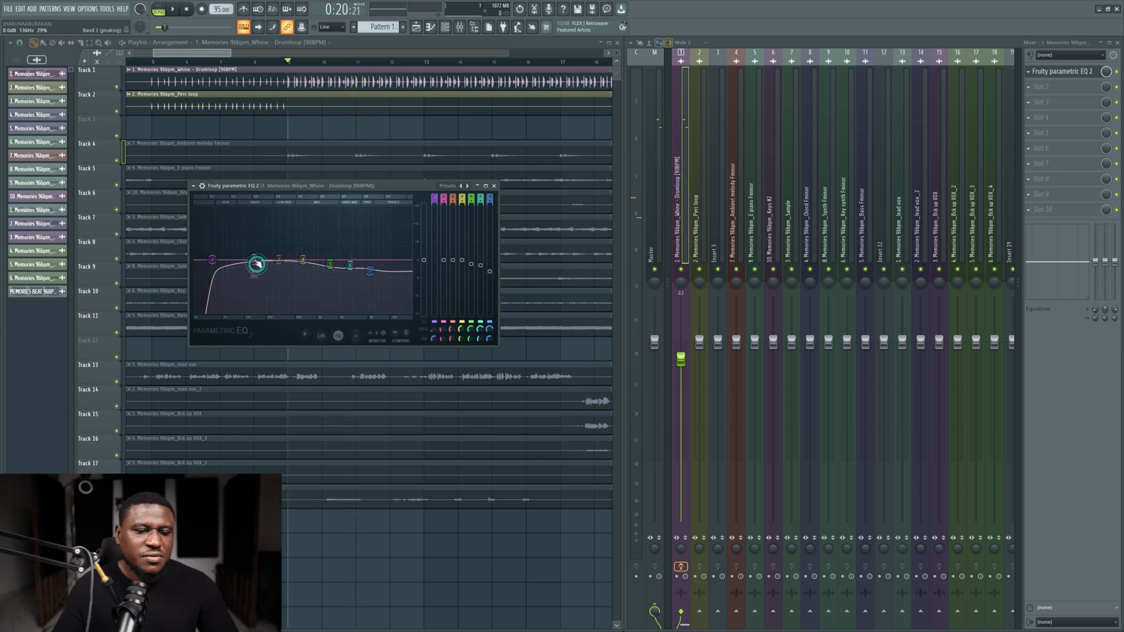
drag(246, 252, 244, 253)
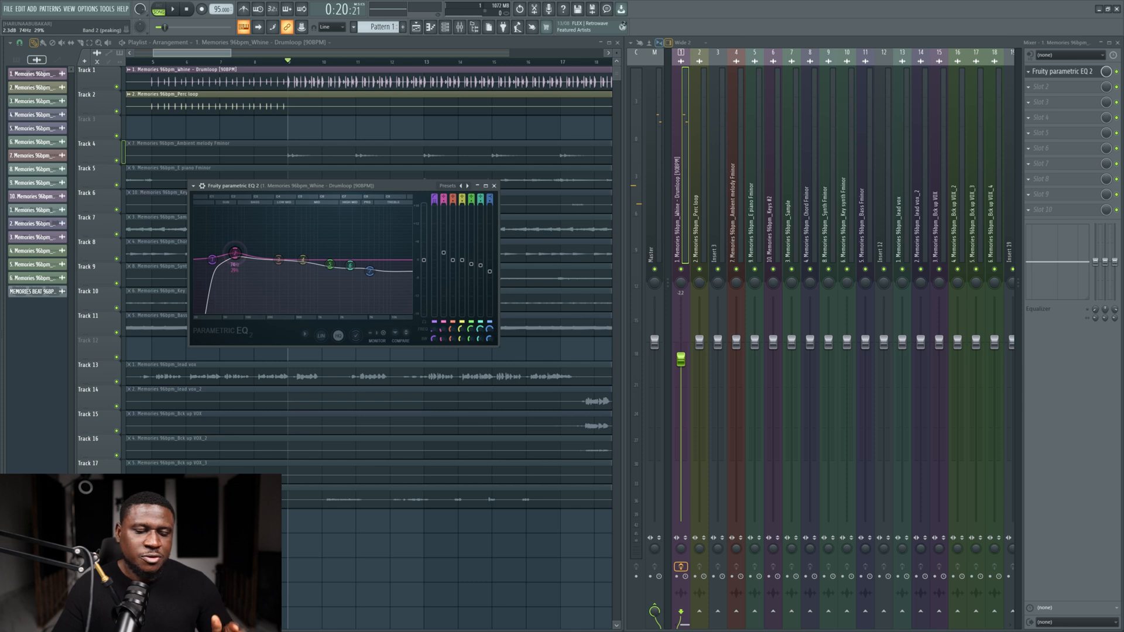
key(space)
drag(235, 253, 231, 239)
key(space)
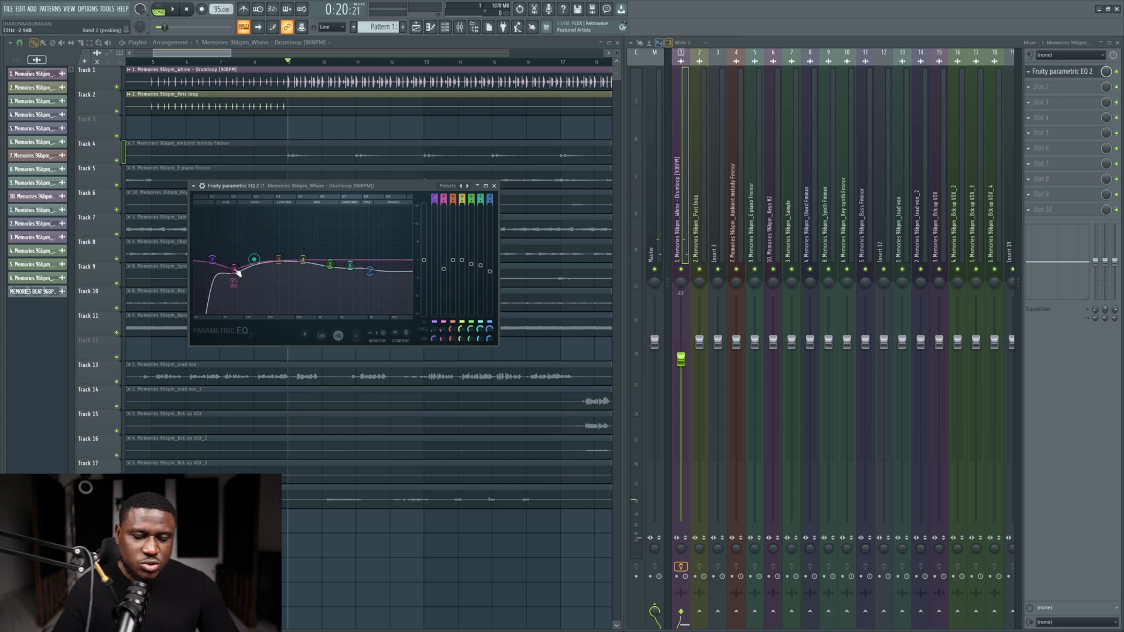
Step: Place EQ band 2 slightly lower in frequency with a gentle cut and adjust its bandwidth during playback
key(space)
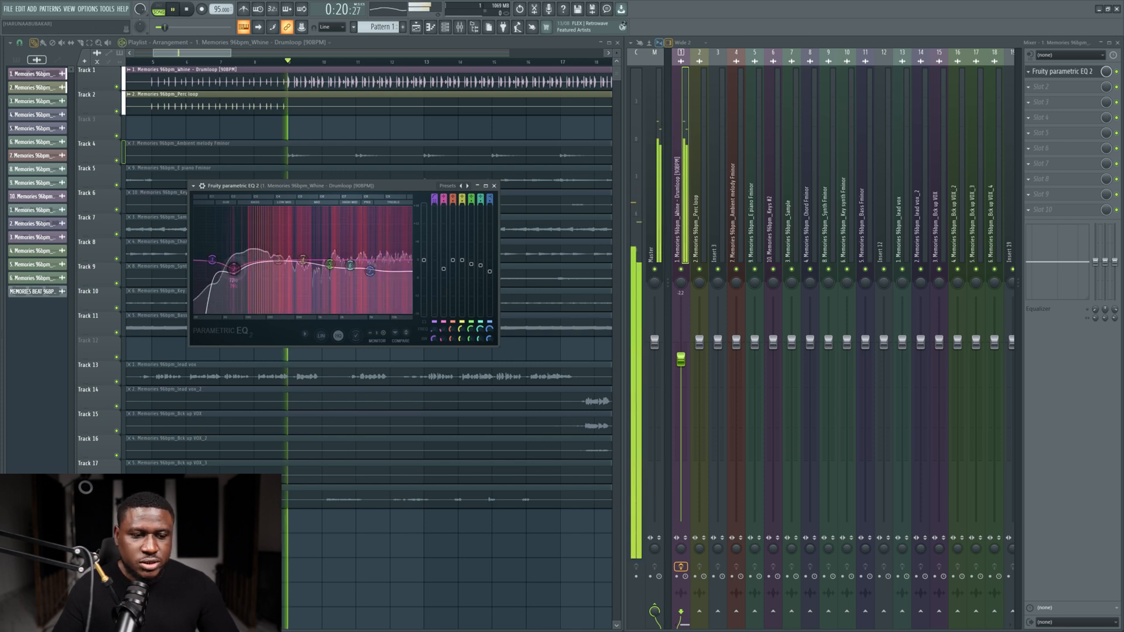
drag(234, 269, 228, 263)
scroll(231, 266, up, 3)
key(space)
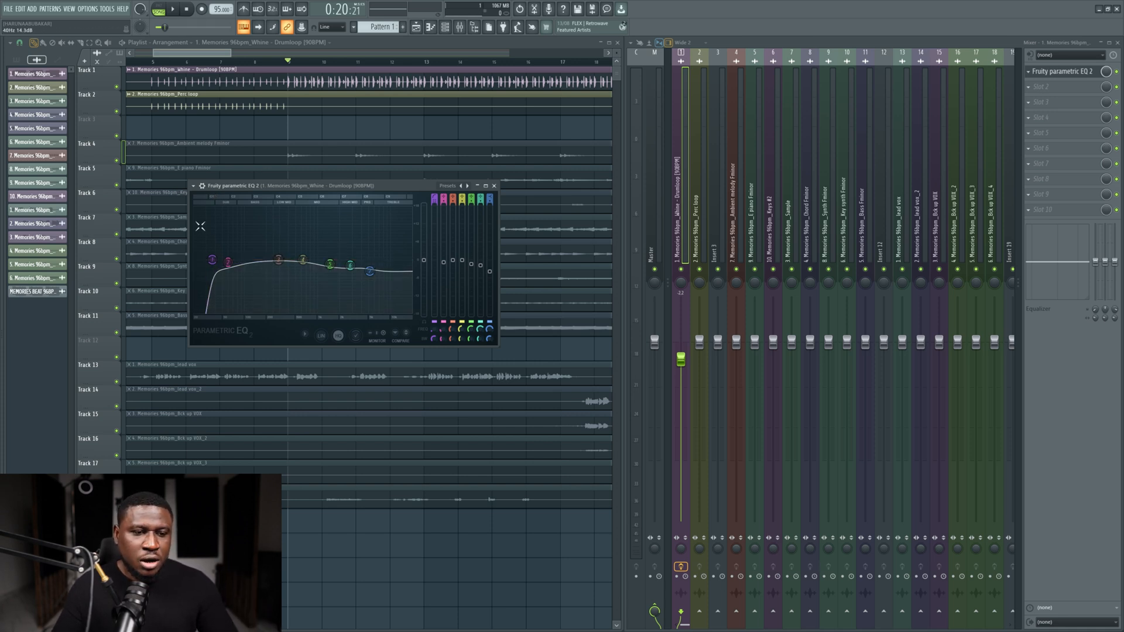
Step: Lower the EQ band 7 high shelf to about -4.3 dB near 4.7 kHz and audition the Drumloop
key(space)
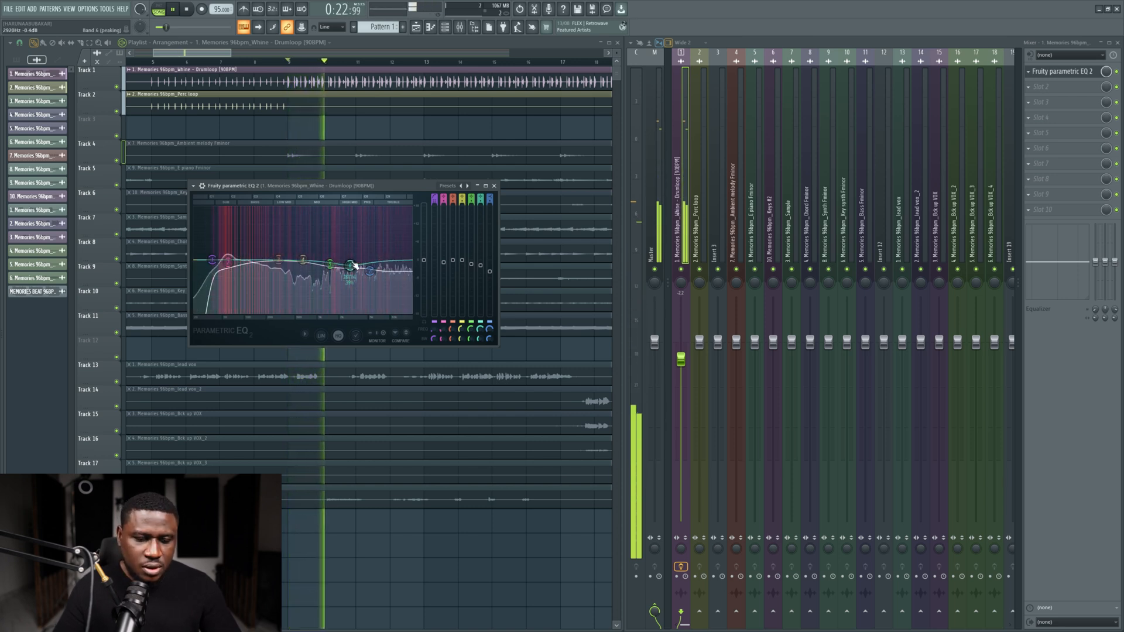
key(space)
mouse_move(372, 277)
mouse_down()
mouse_move(366, 259)
mouse_move(366, 273)
mouse_up()
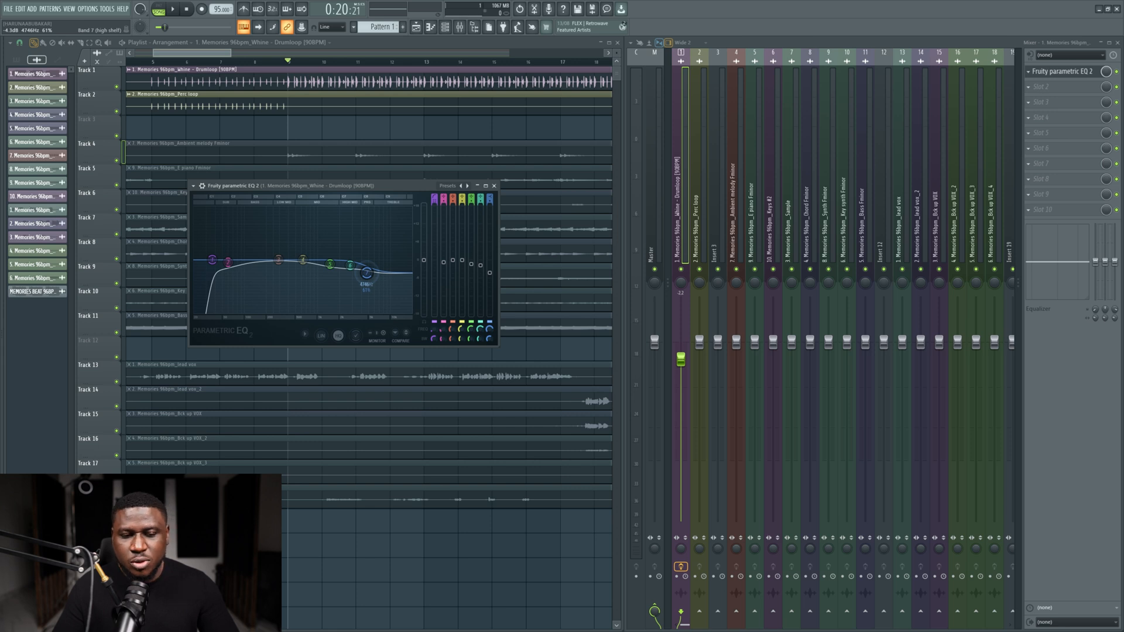
key(space)
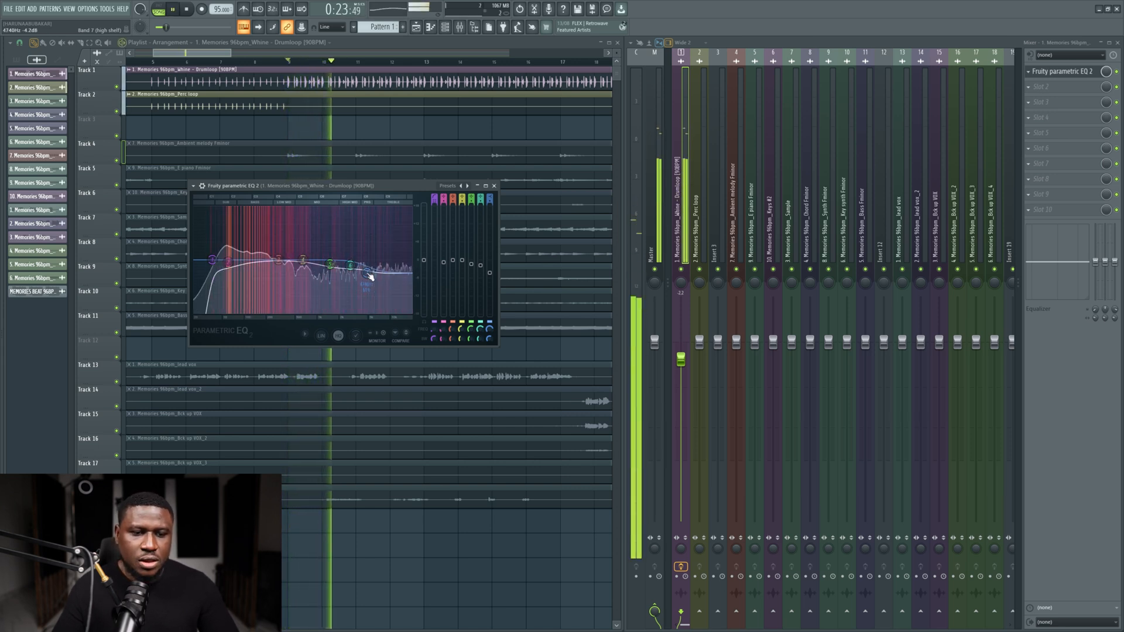
key(space)
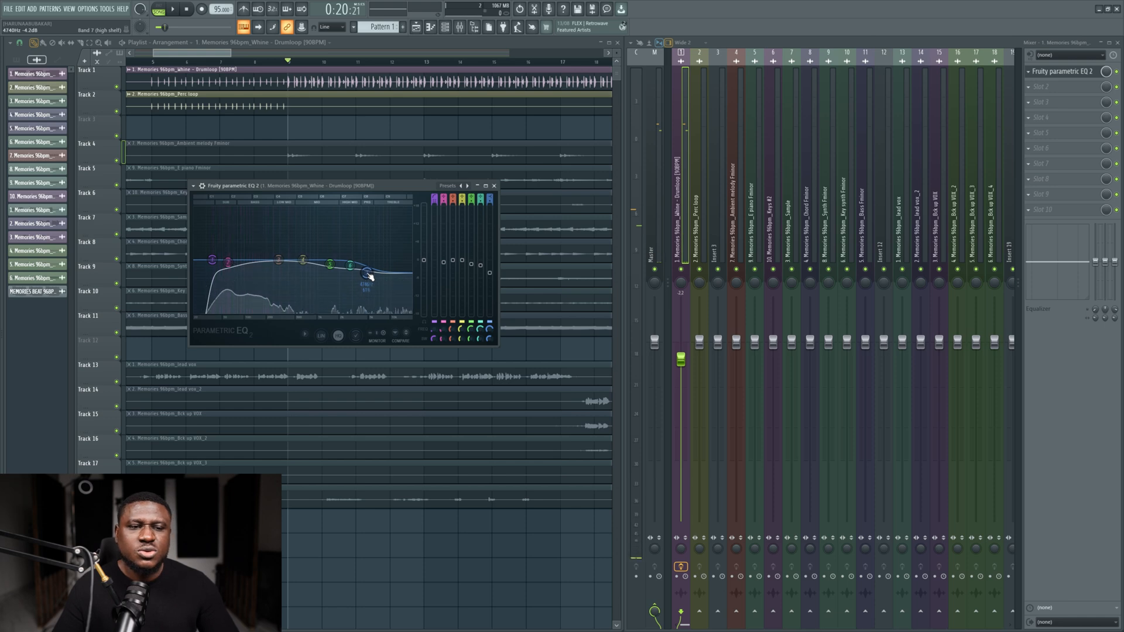
Step: Add Fruity Compressor to the second effect slot of the Drumloop insert and place its window over the EQ
click(1047, 93)
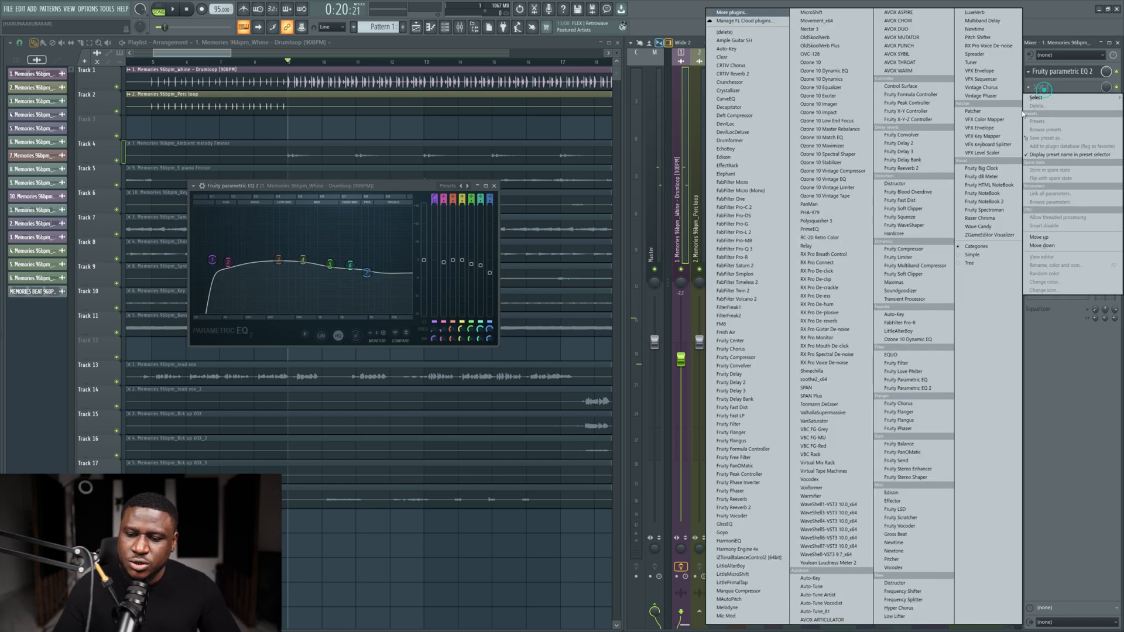
click(911, 249)
drag(170, 136, 418, 288)
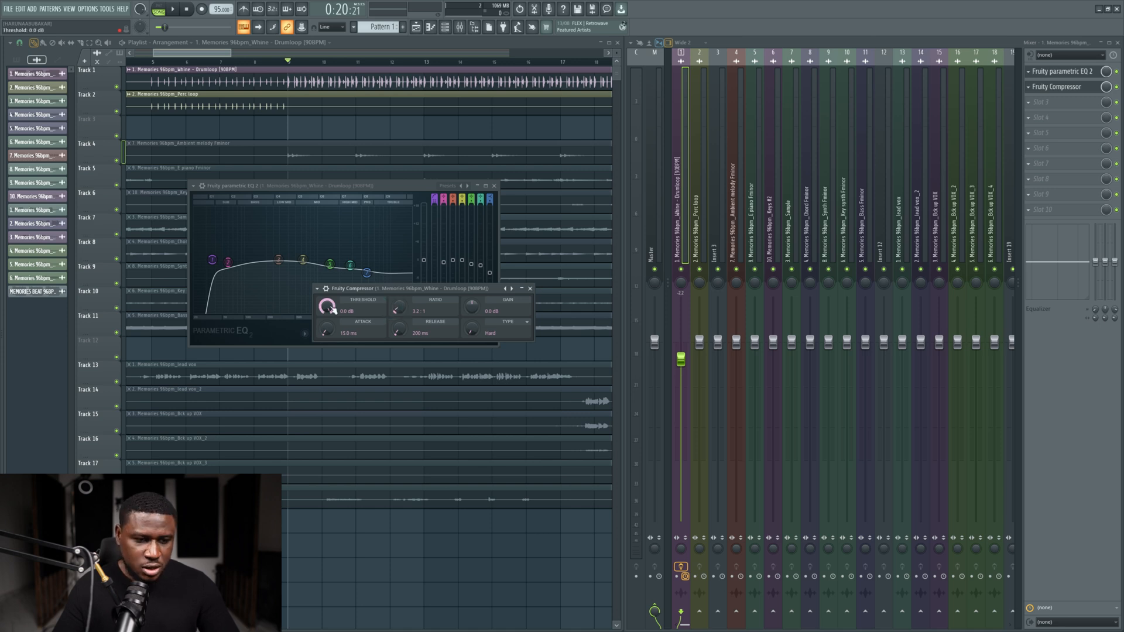
Step: Try a compressor threshold of -26.6 dB while auditioning the Drumloop
key(space)
drag(330, 308, 330, 357)
key(space)
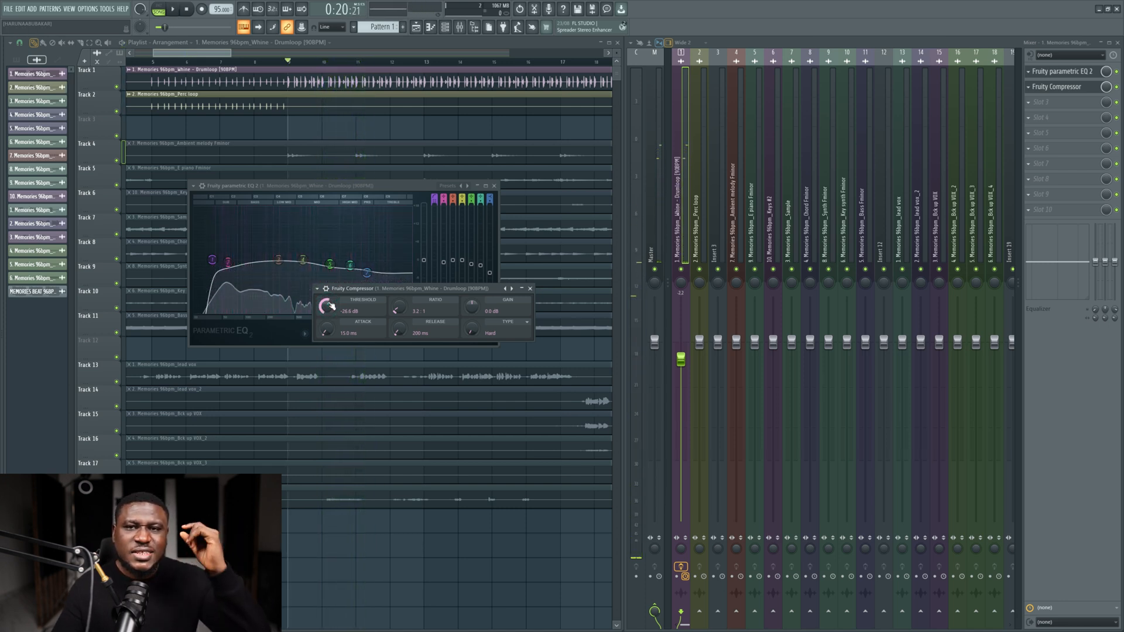
key(space)
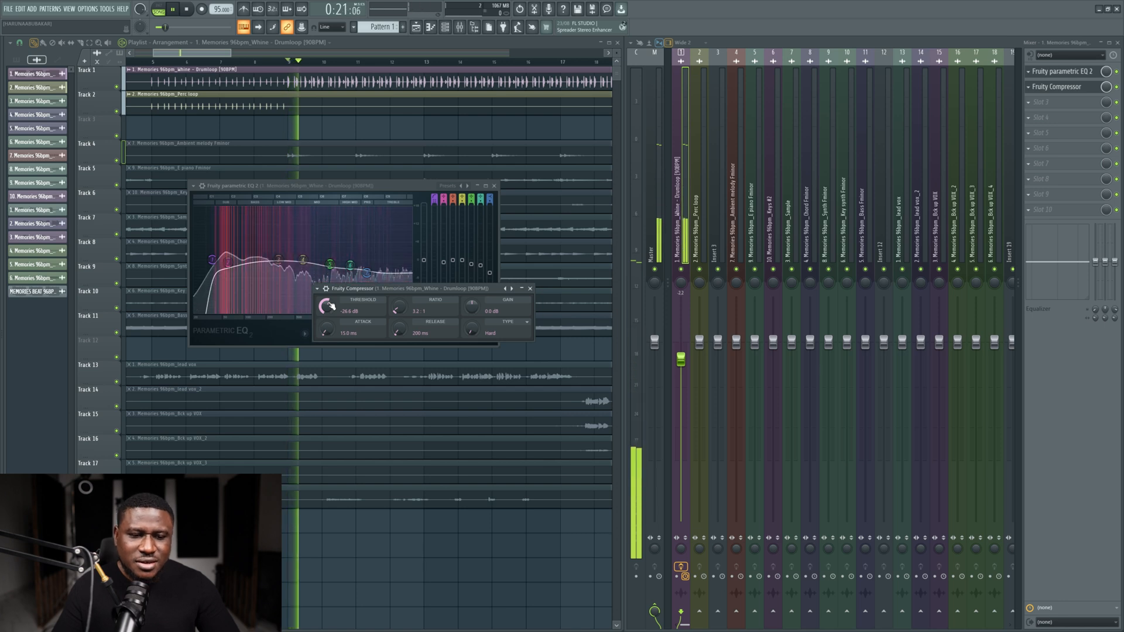
key(space)
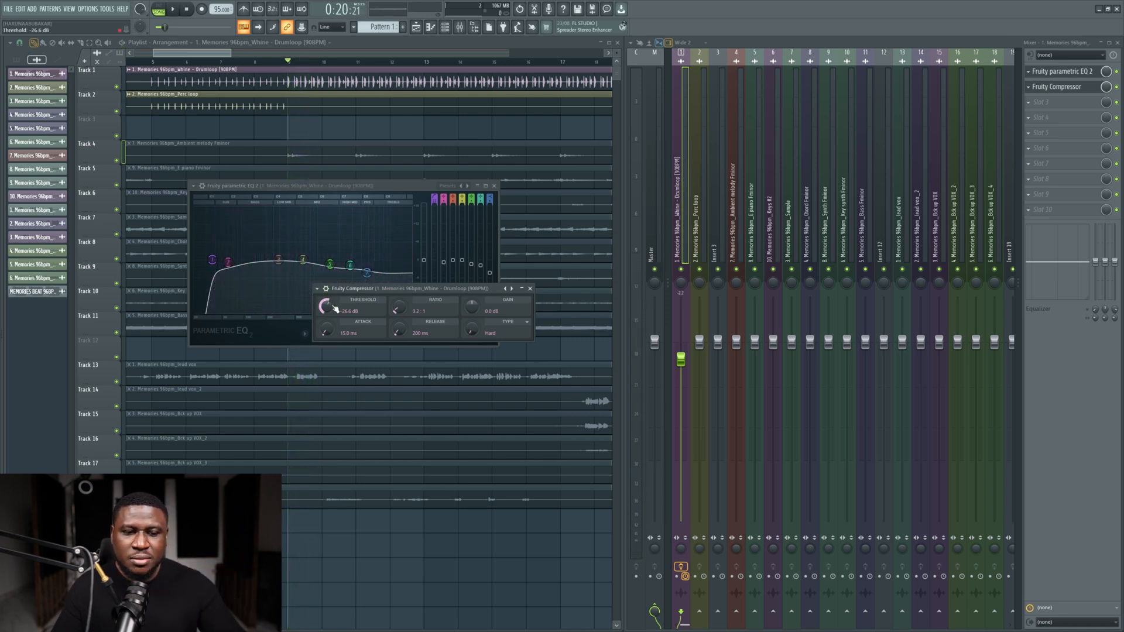
Step: Set the compressor threshold to -12.4 dB and compare the Drumloop with the compressor bypassed and enabled
key(space)
drag(326, 307, 326, 287)
click(326, 288)
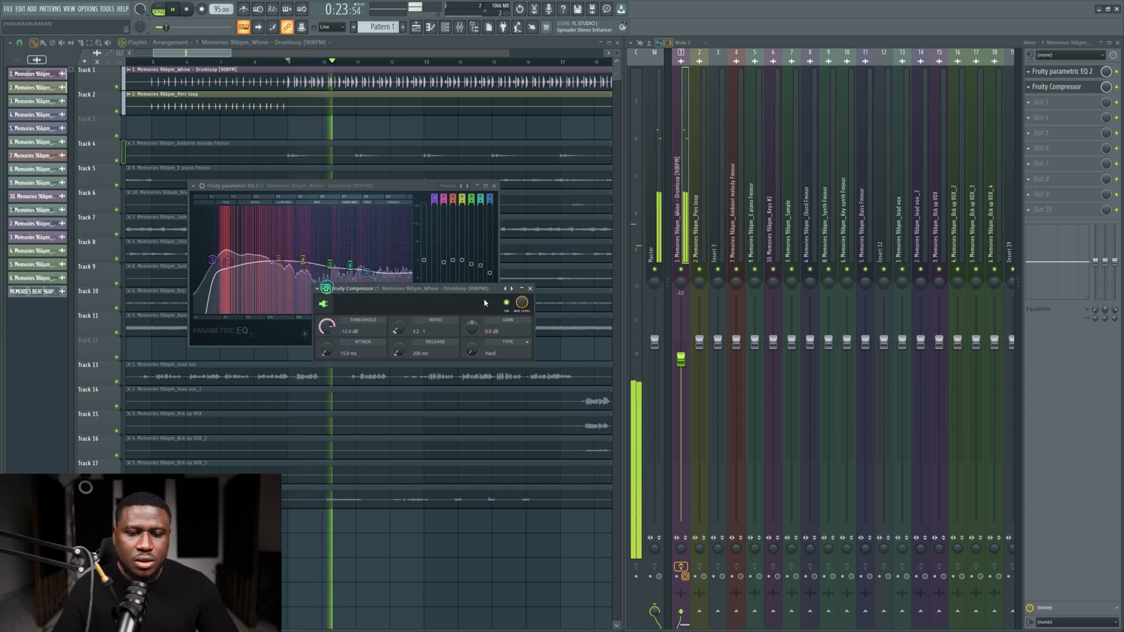
click(506, 303)
key(space)
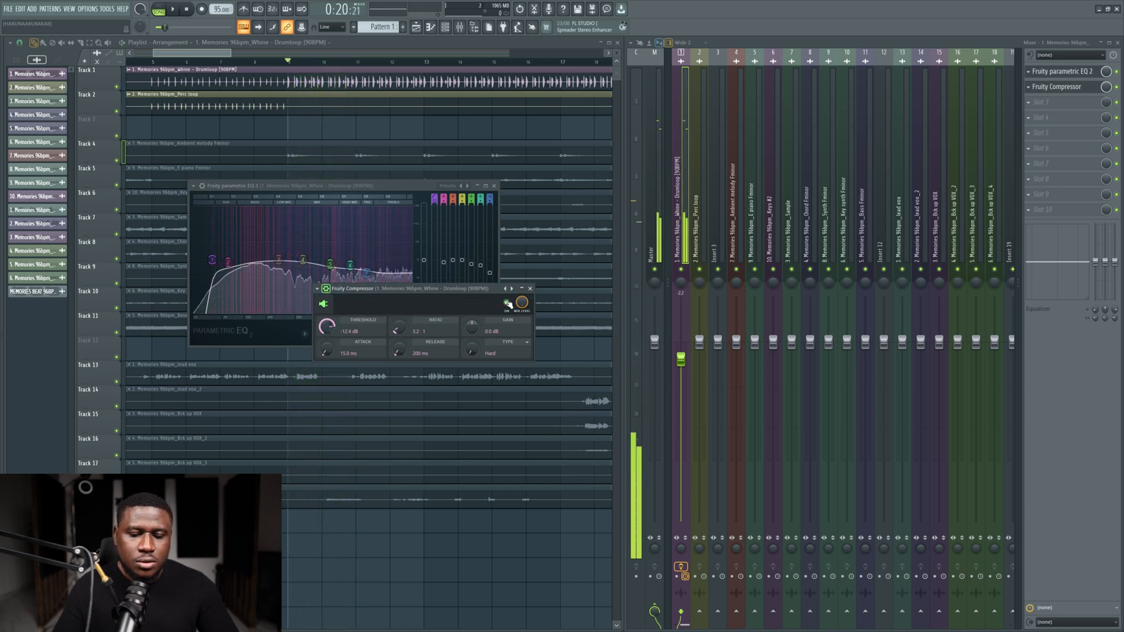
key(space)
click(507, 303)
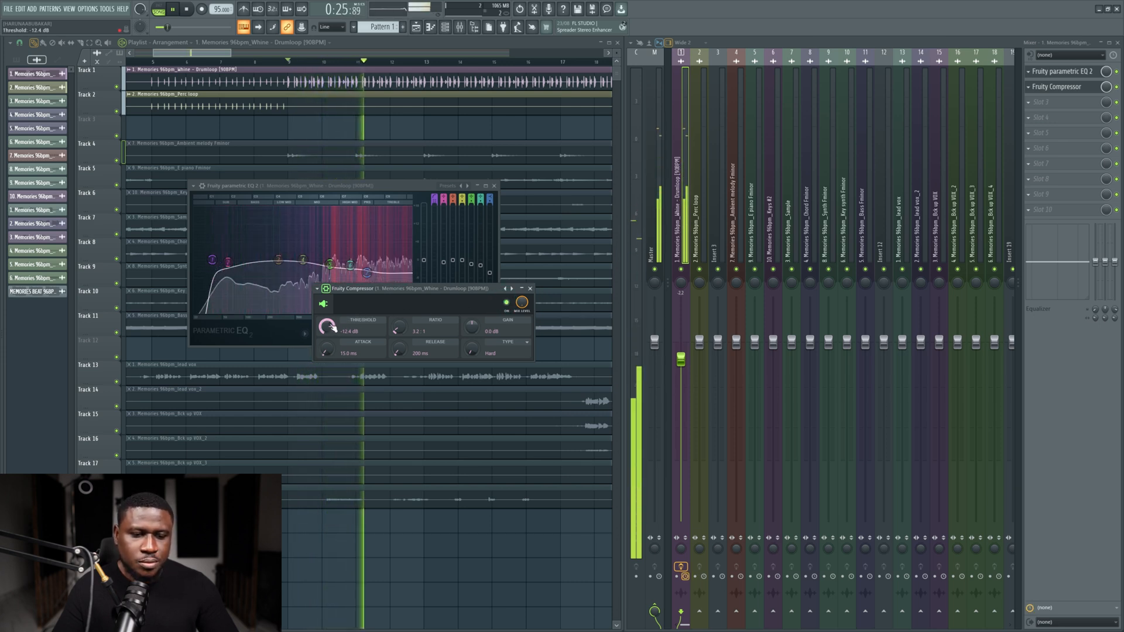
Step: Shorten the compressor attack to 6.6 ms and raise its gain to 3.5 dB while auditioning the Drumloop
key(space)
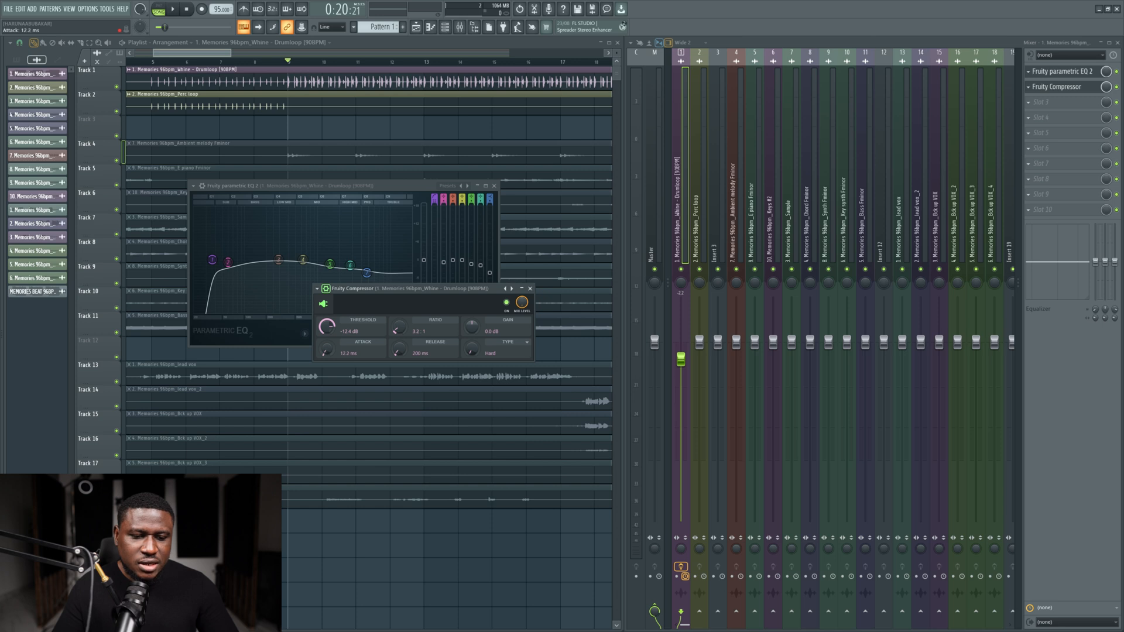
key(space)
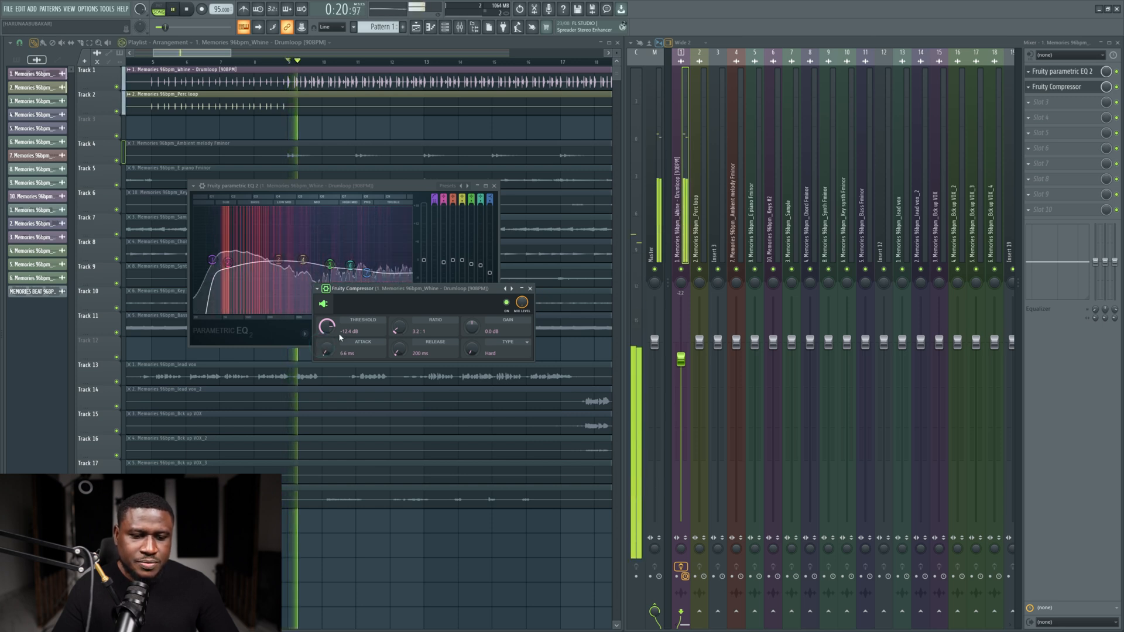
click(505, 303)
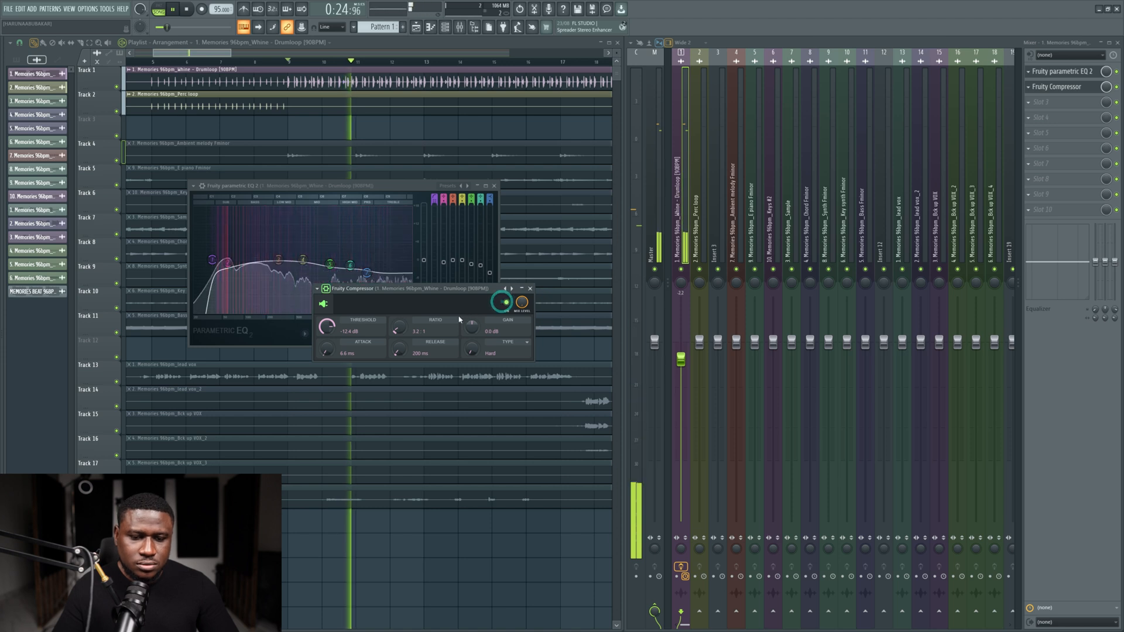
key(space)
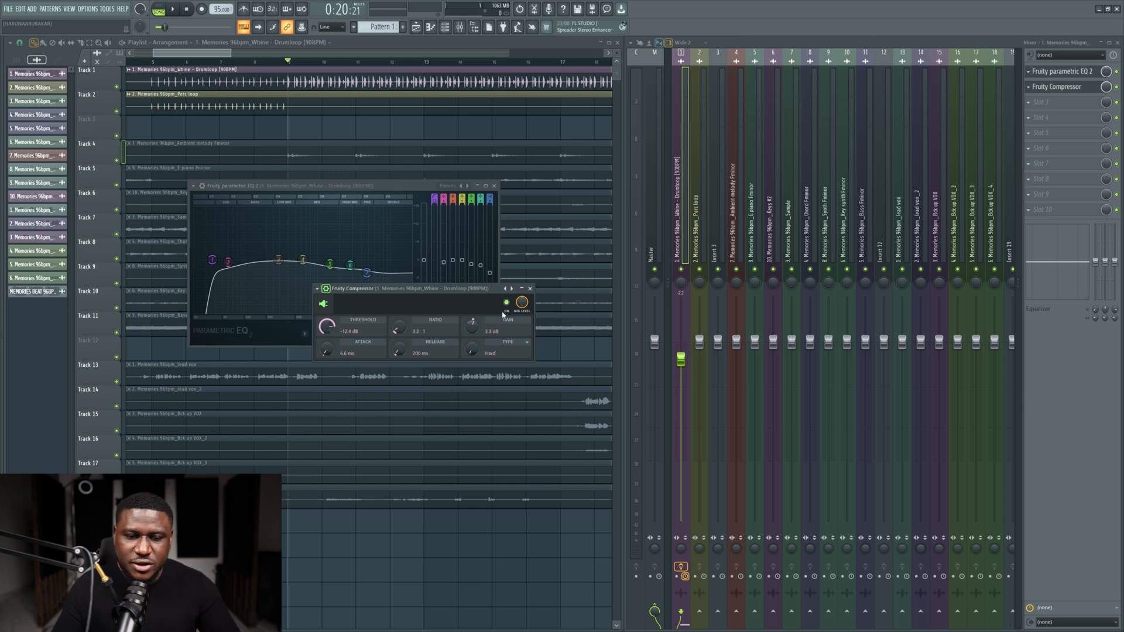
Step: Compare the Drumloop with Fruity Compressor bypassed and enabled during playback, leaving it enabled
key(space)
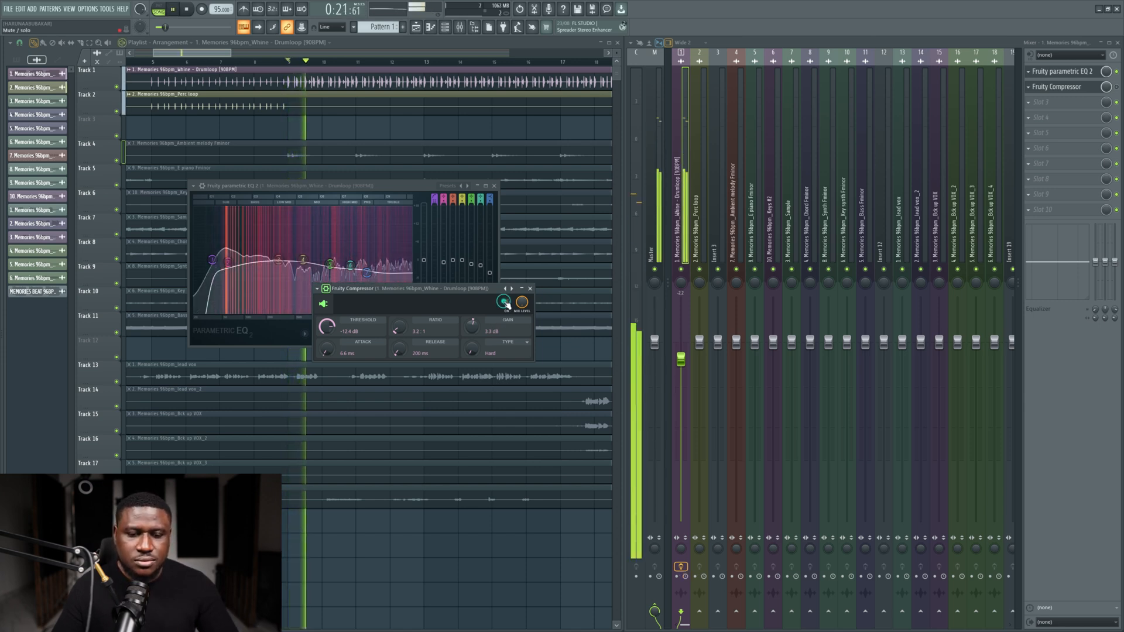
click(507, 303)
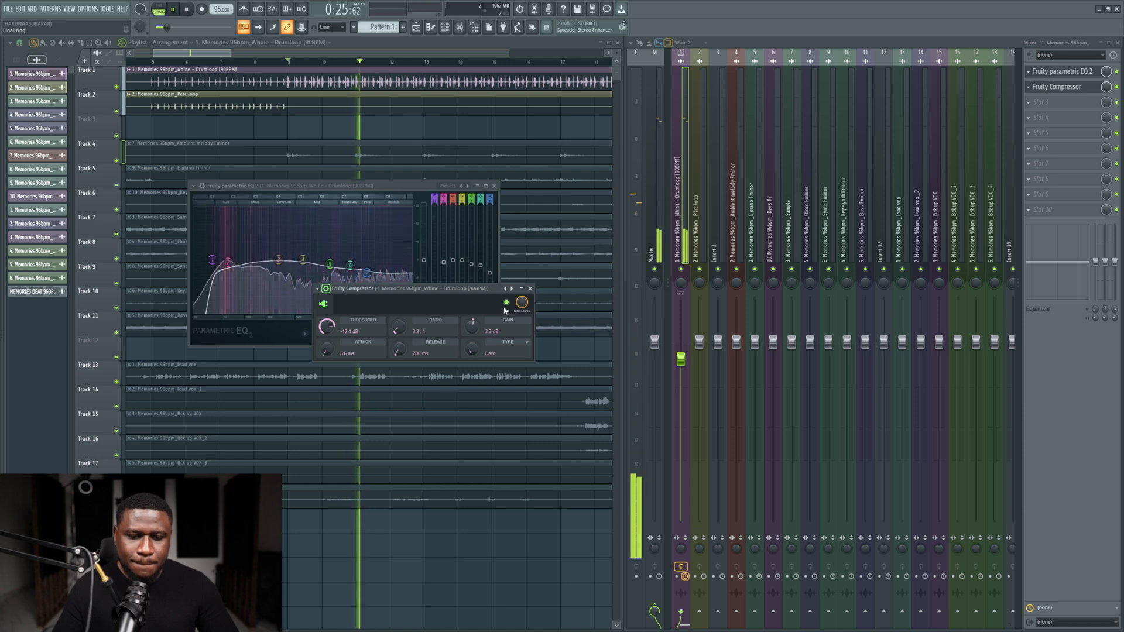
click(506, 303)
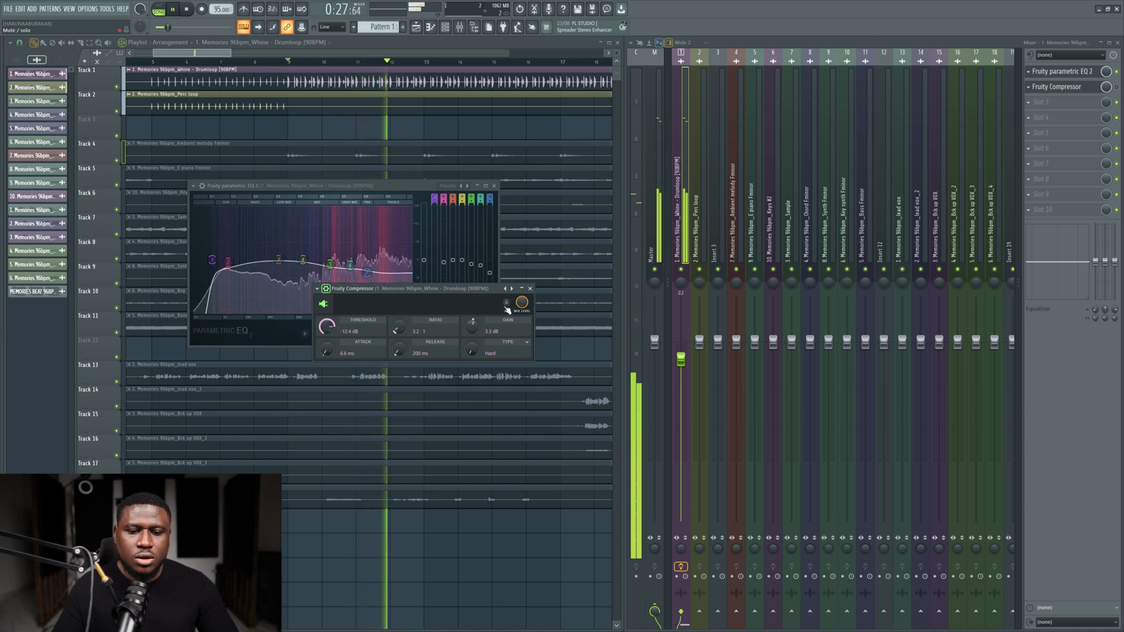
key(space)
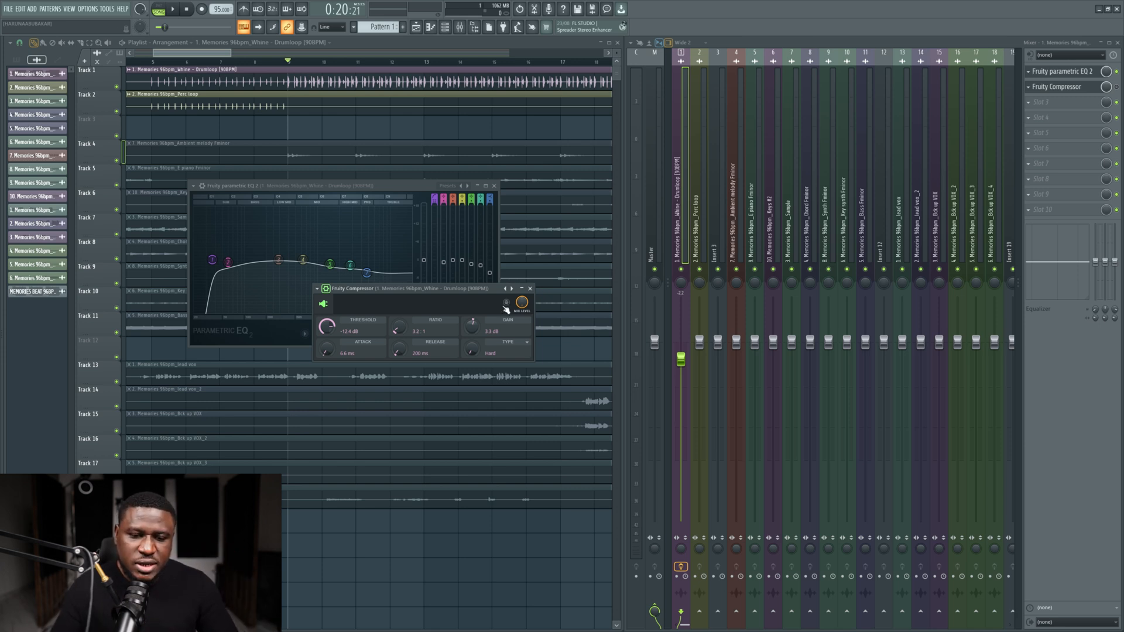
key(space)
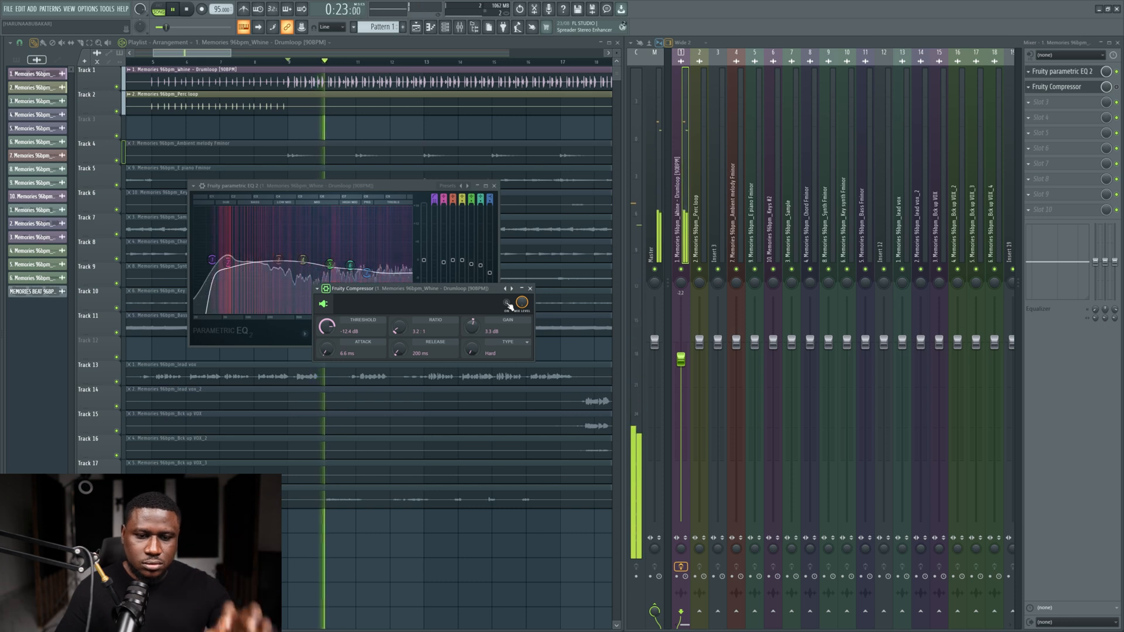
click(508, 304)
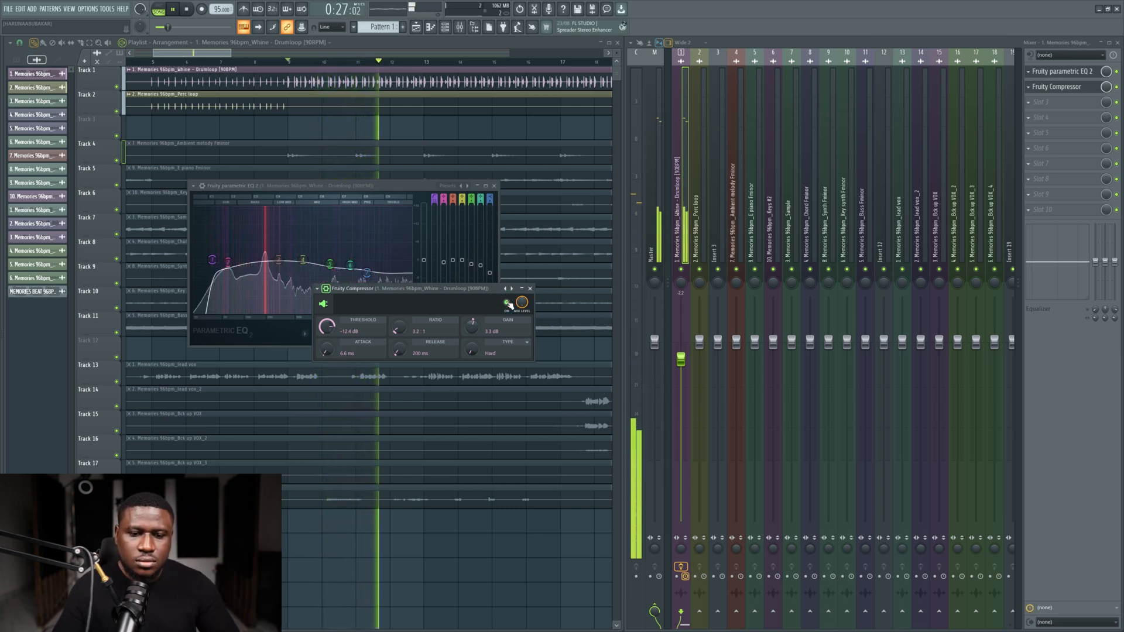
key(space)
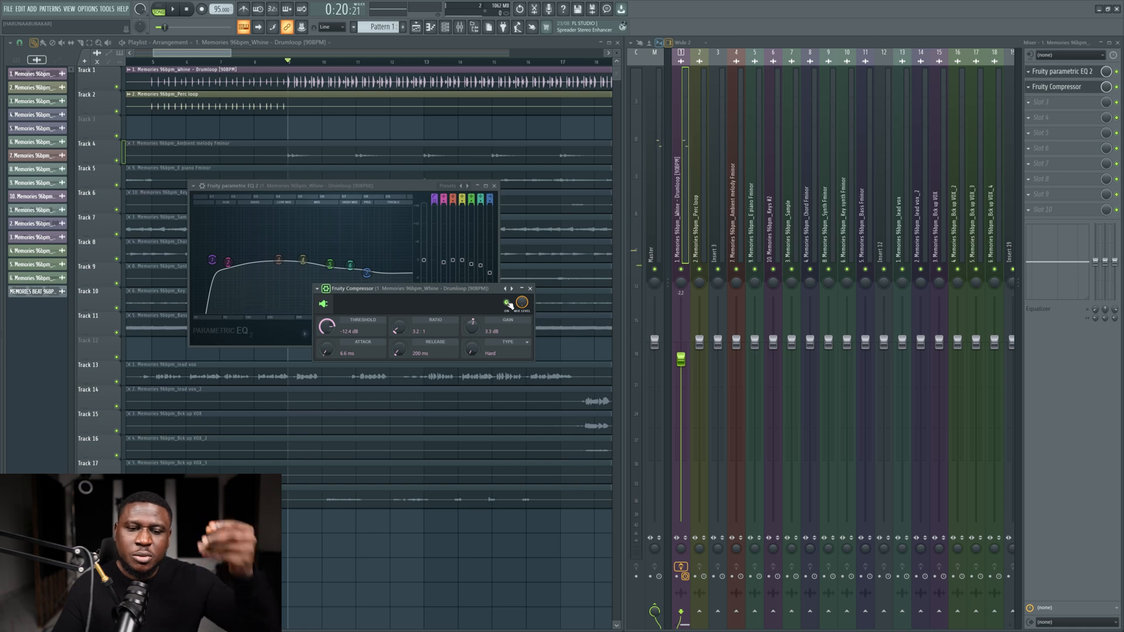
Step: Recheck the Drumloop's sound during playback by toggling Fruity Compressor off and back on
key(space)
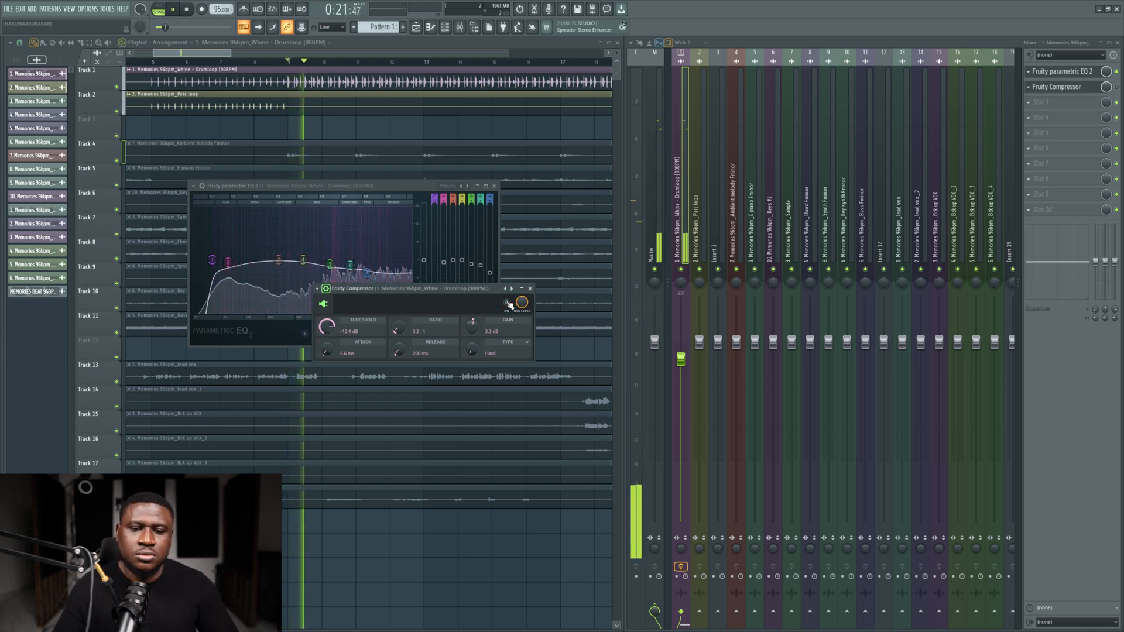
click(507, 303)
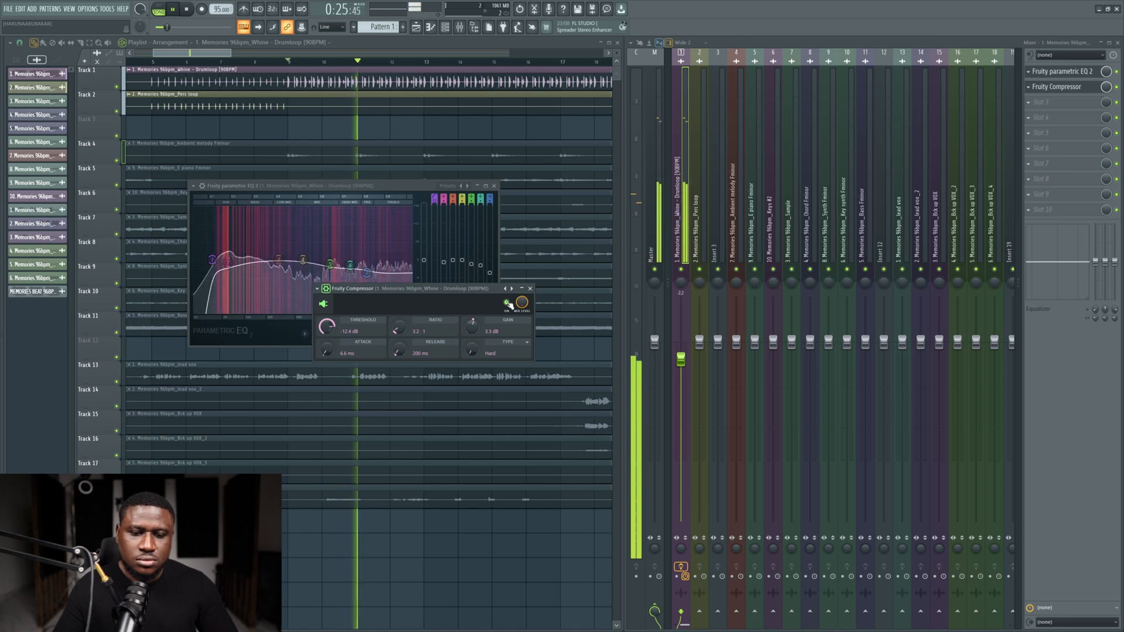
key(space)
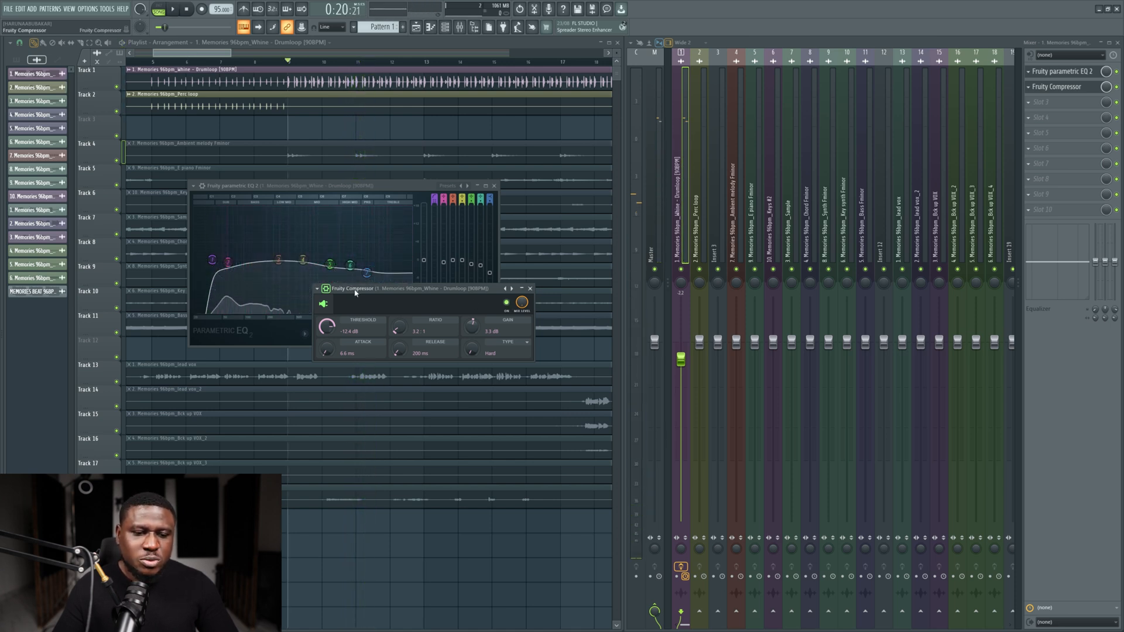
Step: Audition the processed Drumloop with its EQ and compressor windows both in view, and close both plugins
drag(354, 293, 358, 327)
click(353, 265)
key(space)
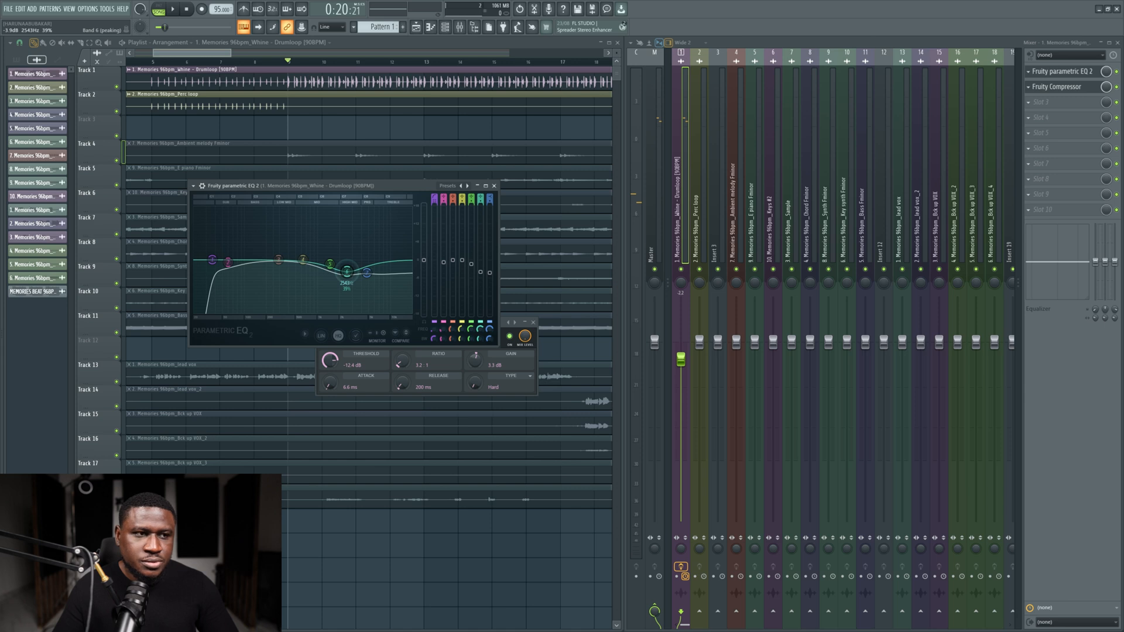
key(space)
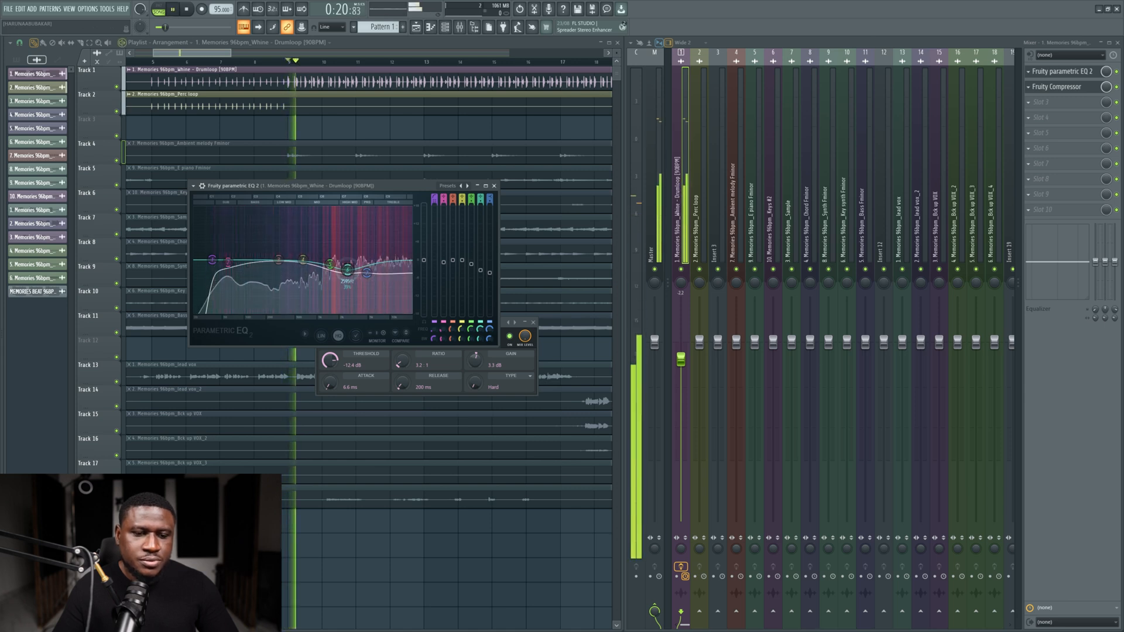
click(499, 322)
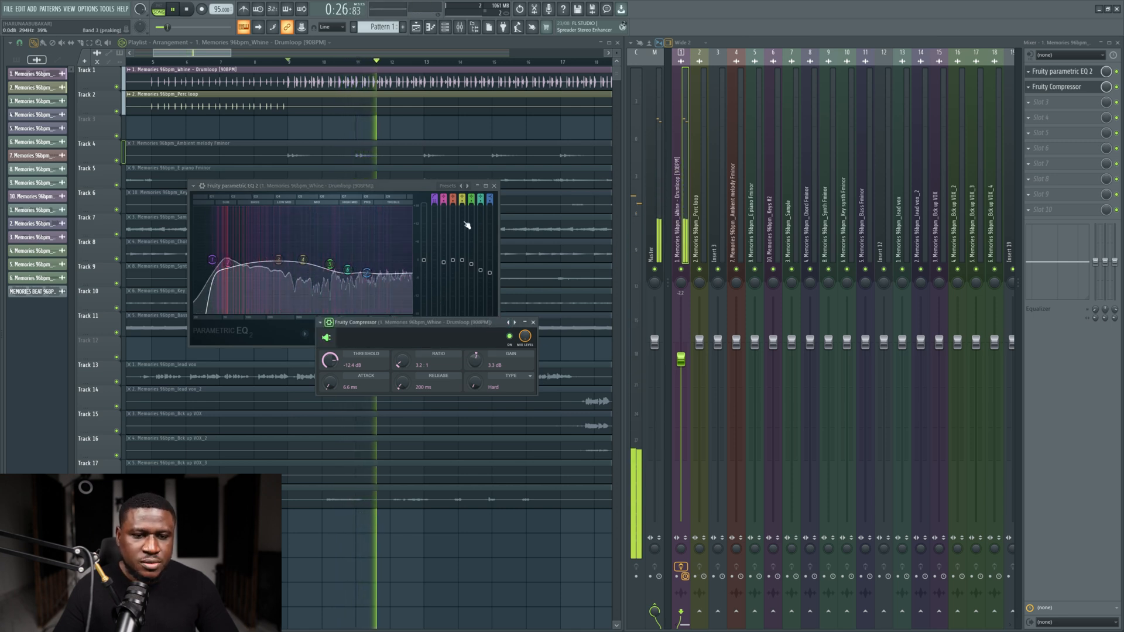
key(space)
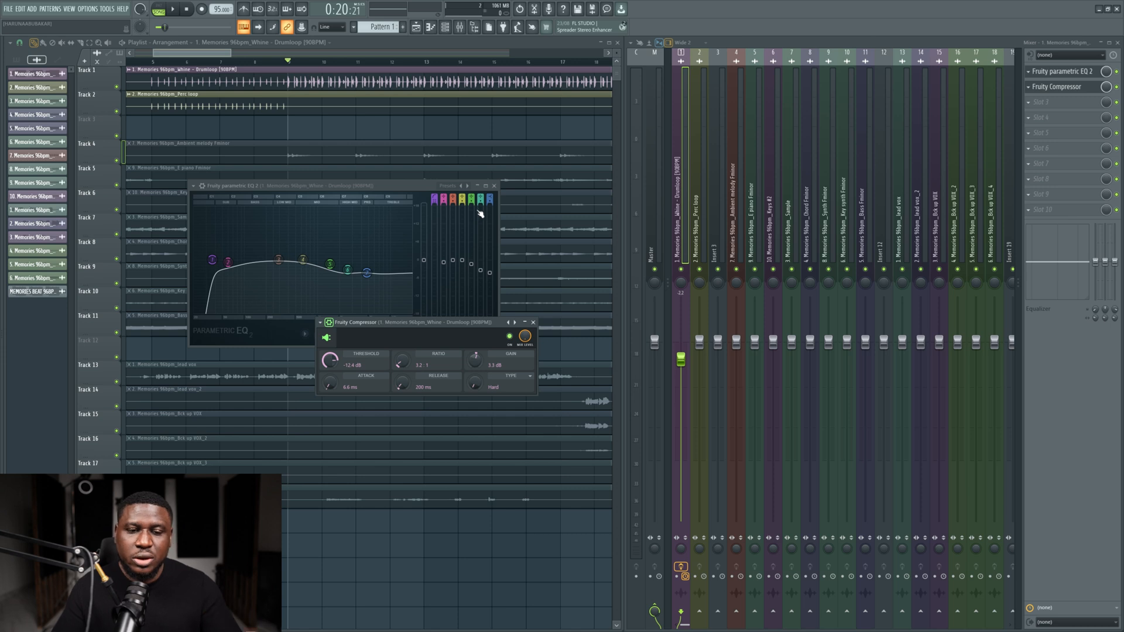
click(494, 186)
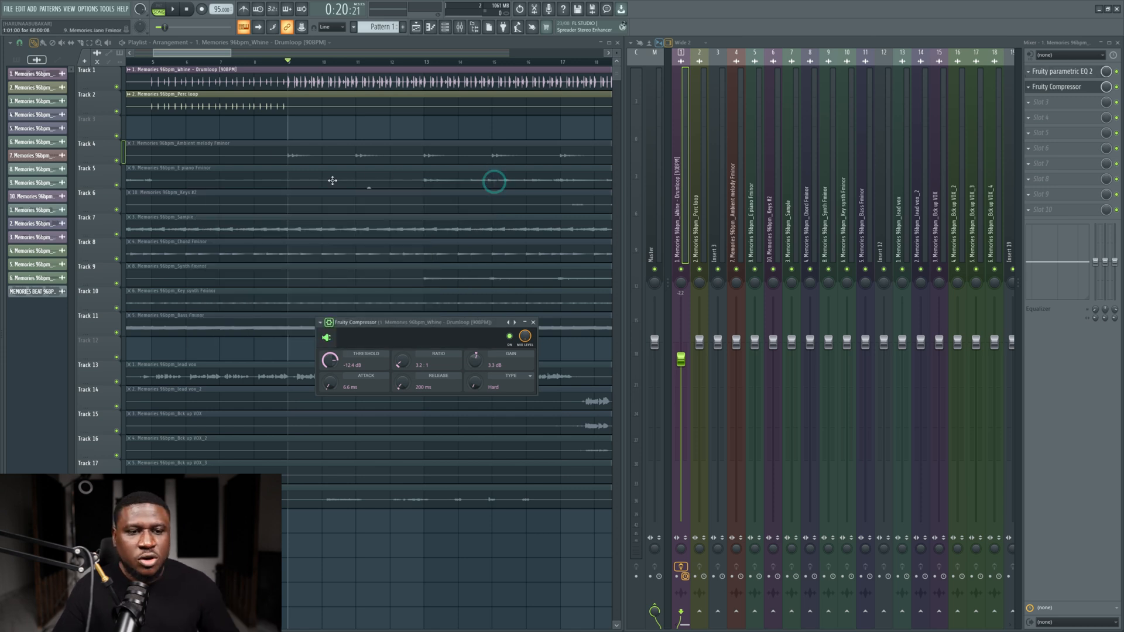
click(534, 323)
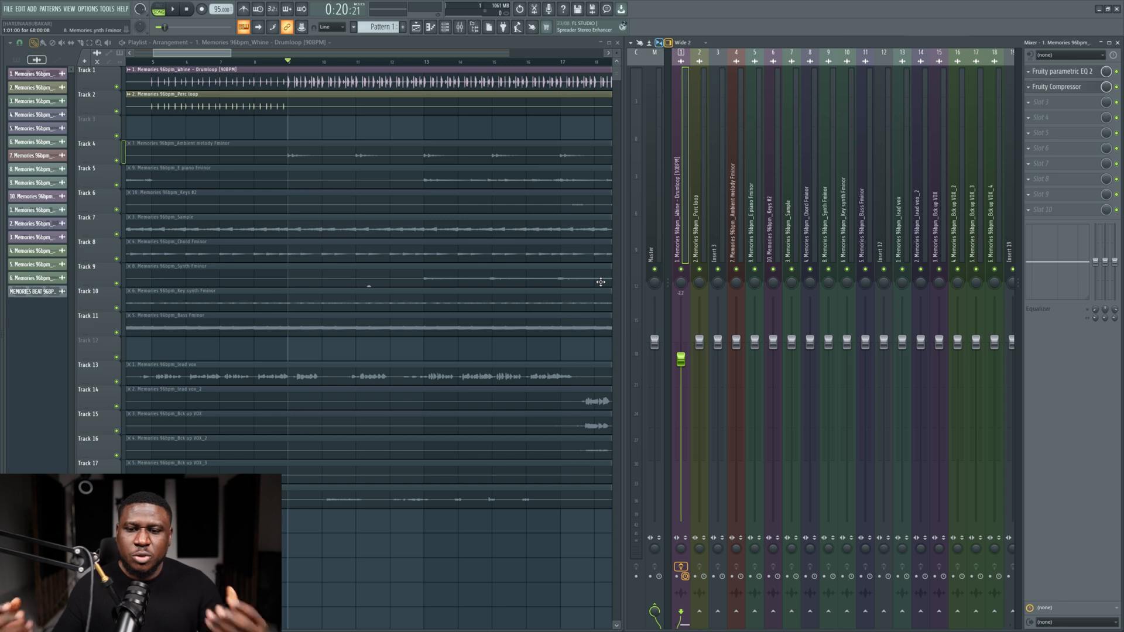
Step: Load Fruity Stereo Enhancer into the third effect slot of the Drumloop insert and place its window over the playlist
click(1054, 104)
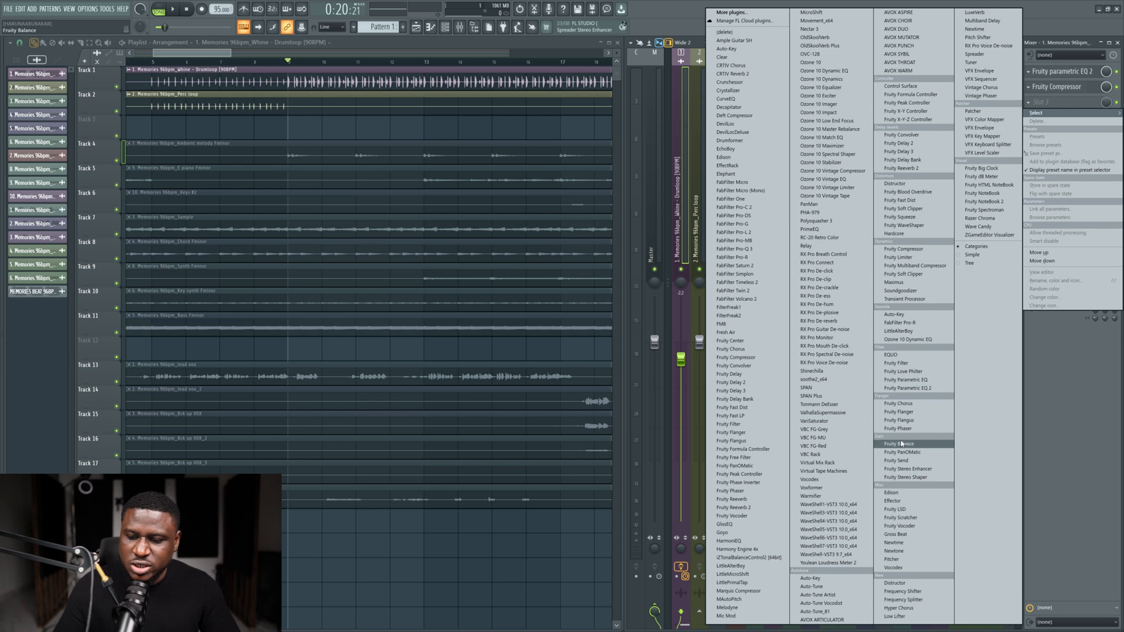
click(906, 469)
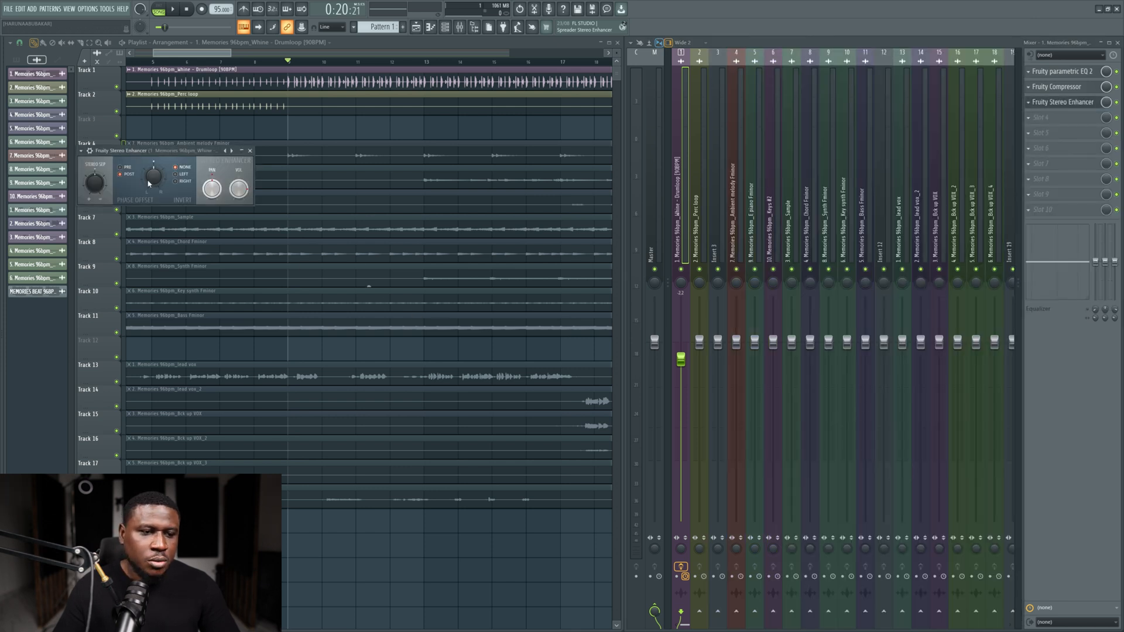
drag(145, 151, 353, 217)
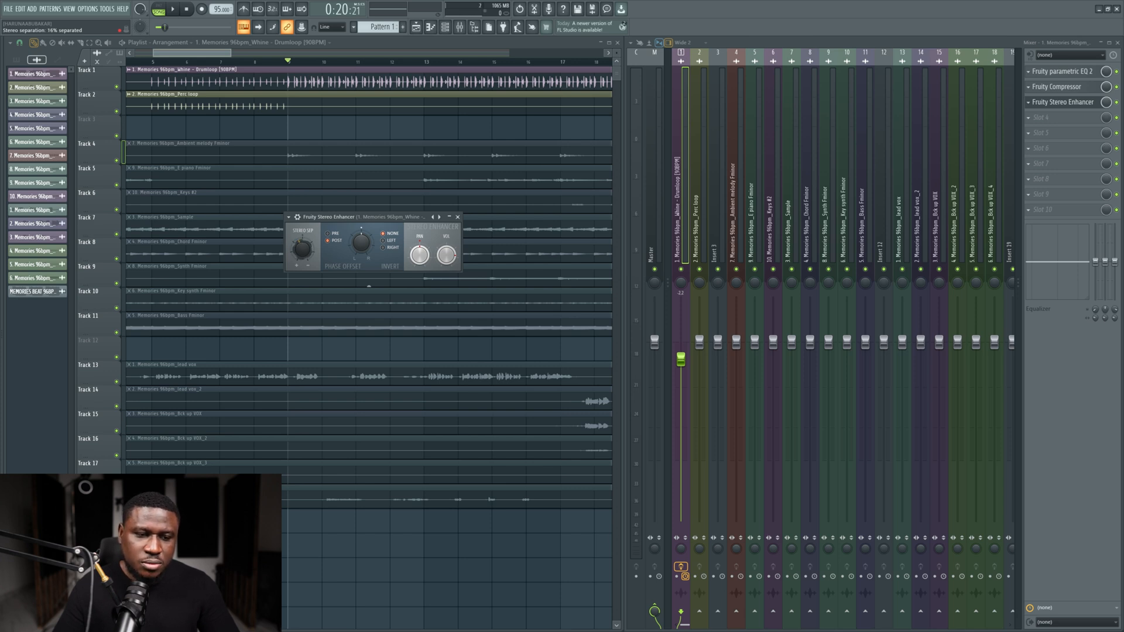
Step: Try stereo separation settings ranging from 20% separated to 63% merged while auditioning the Drumloop
key(space)
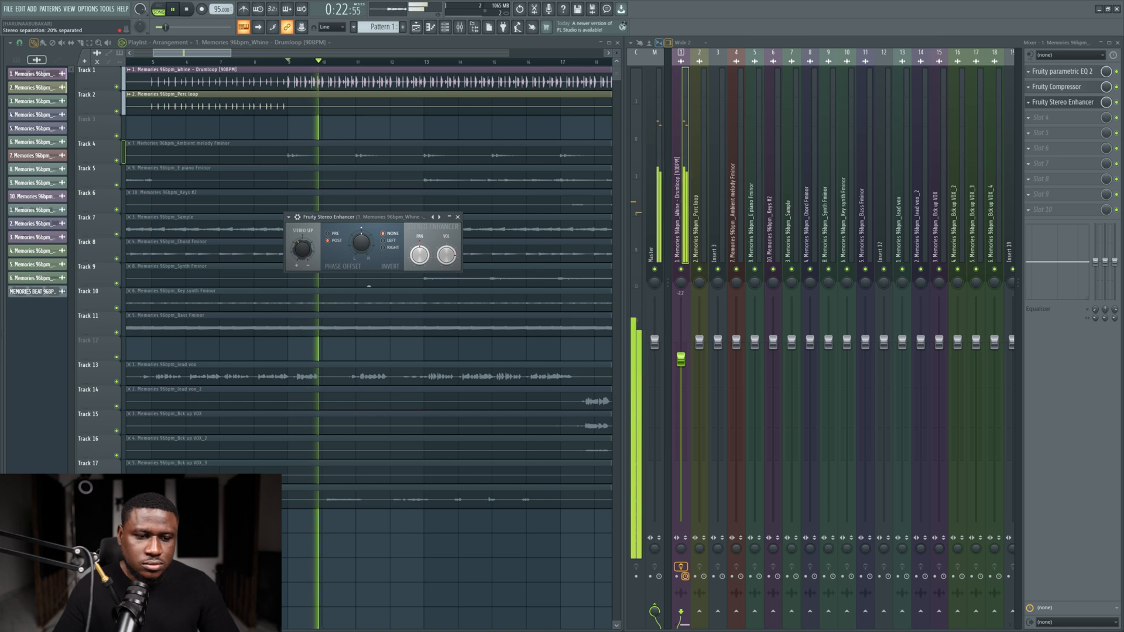
key(space)
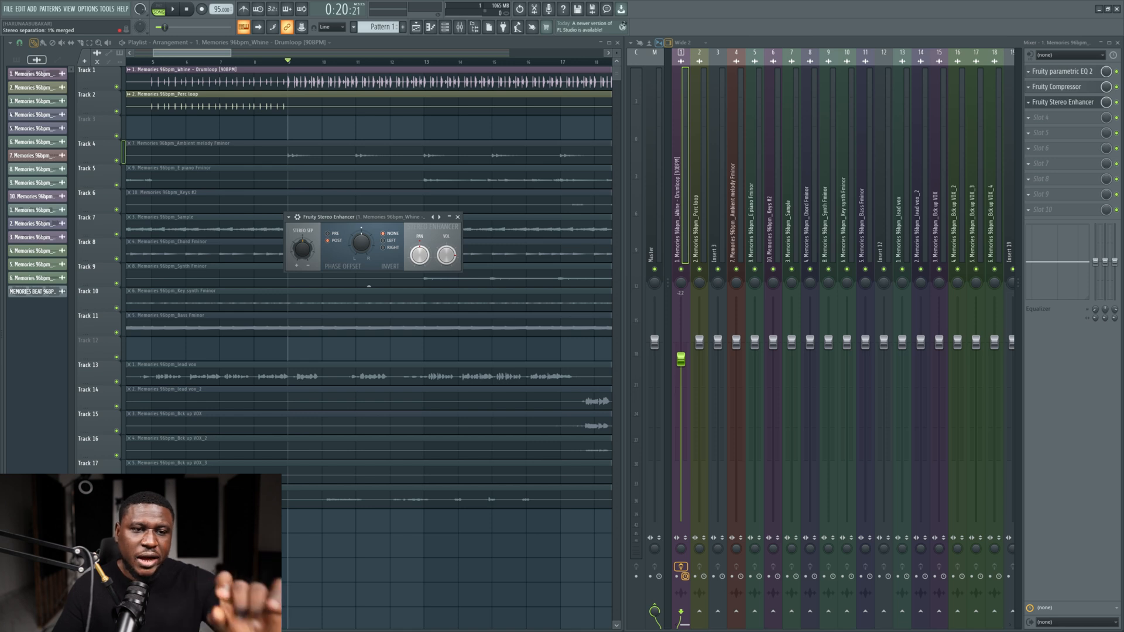
drag(303, 249, 303, 218)
key(space)
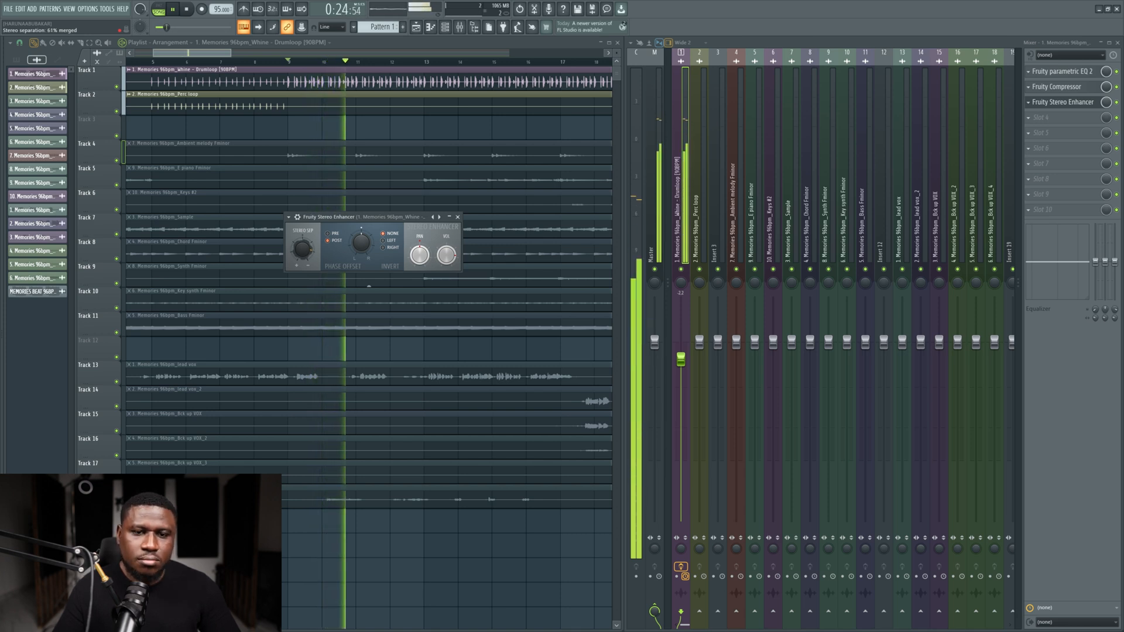
Step: Set the Drumloop's stereo separation to 6% separated, check it in playback and close the Stereo Enhancer
key(space)
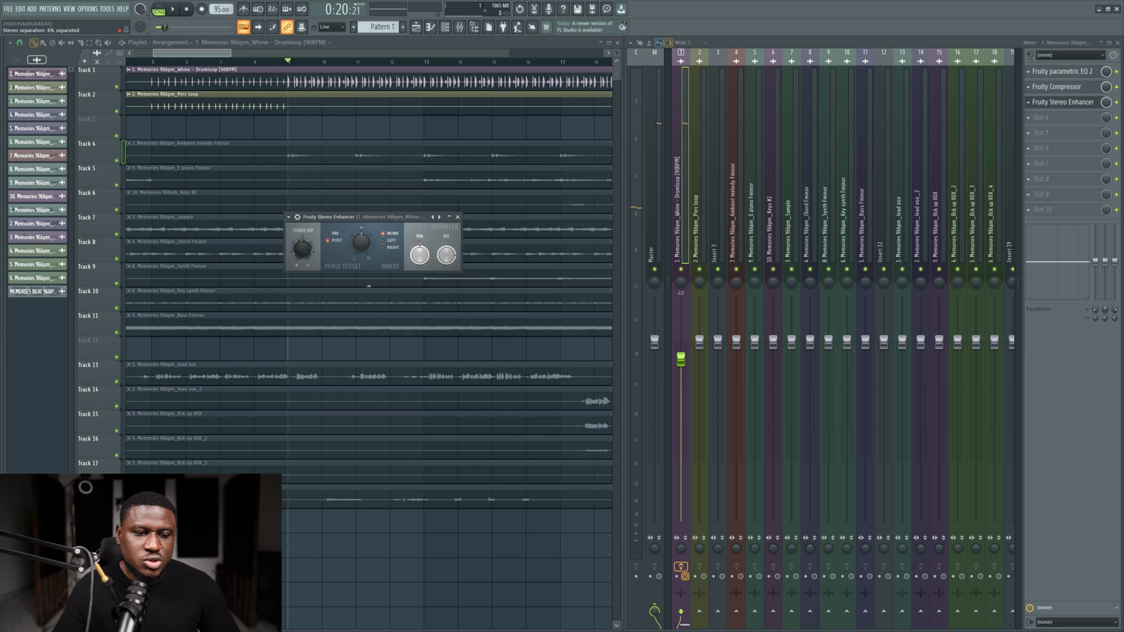
key(space)
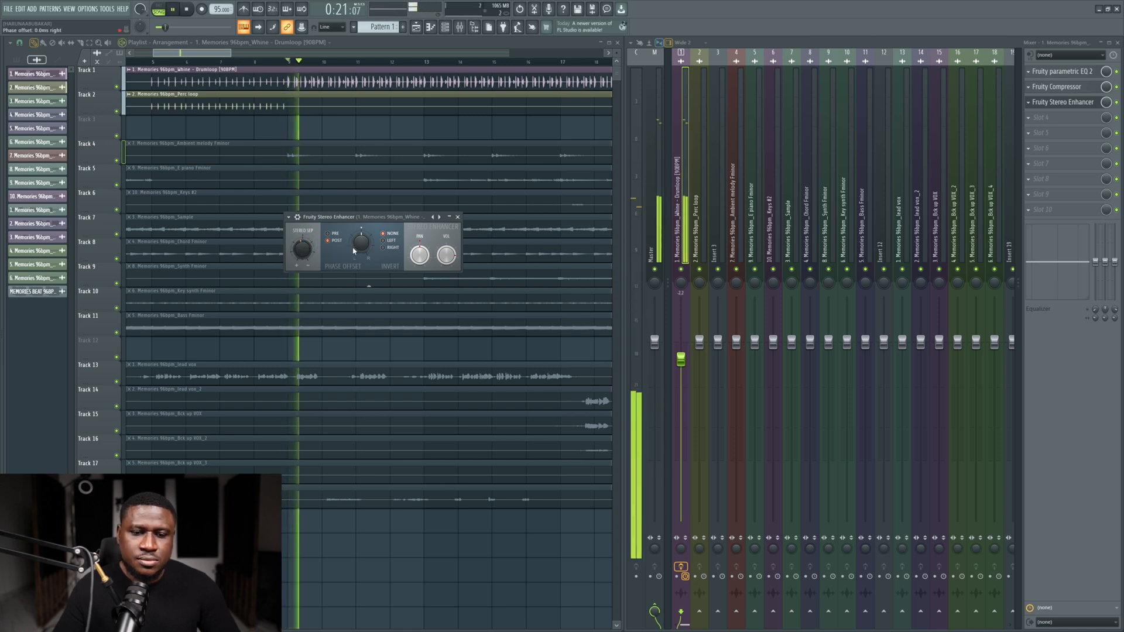
click(456, 218)
key(space)
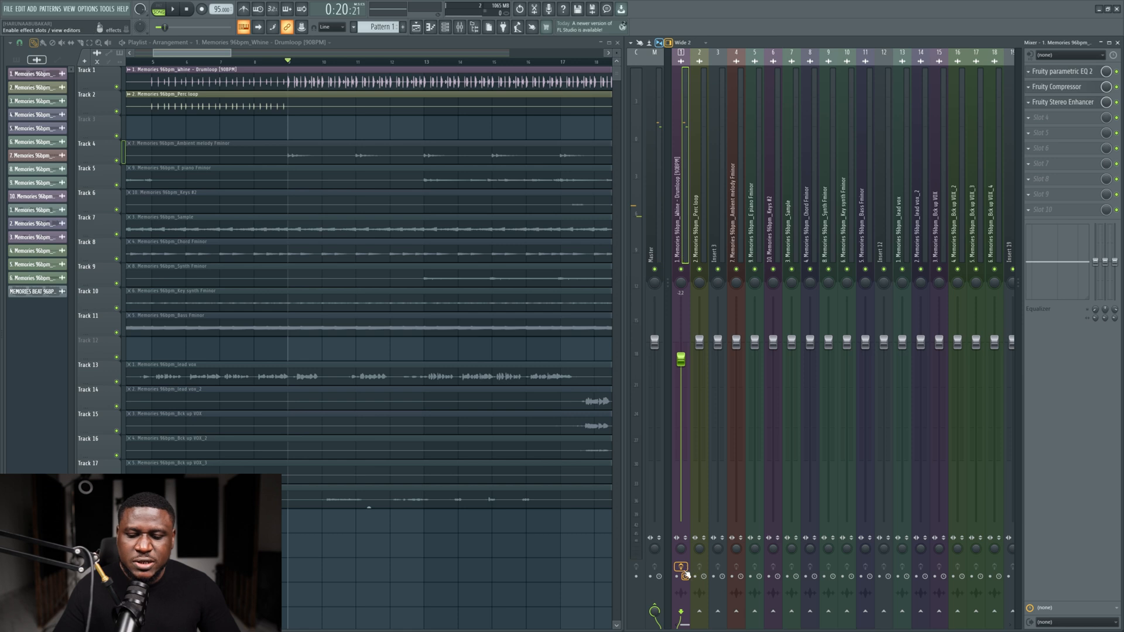
Step: Compare the Drumloop with its whole effect chain bypassed and enabled during playback, leaving the effects enabled
key(space)
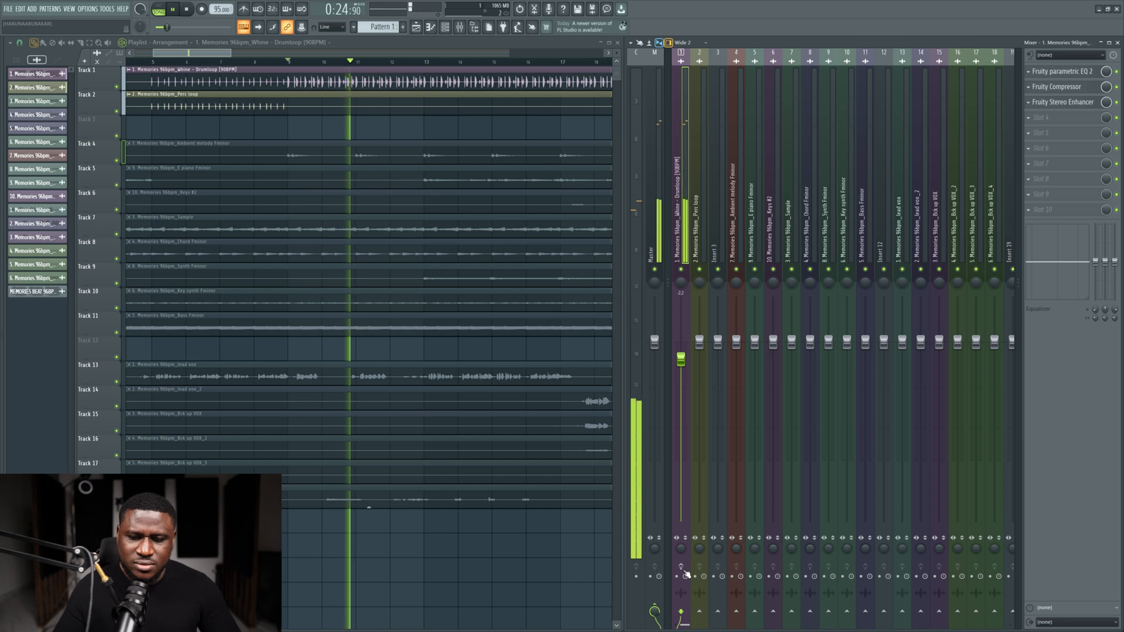
key(space)
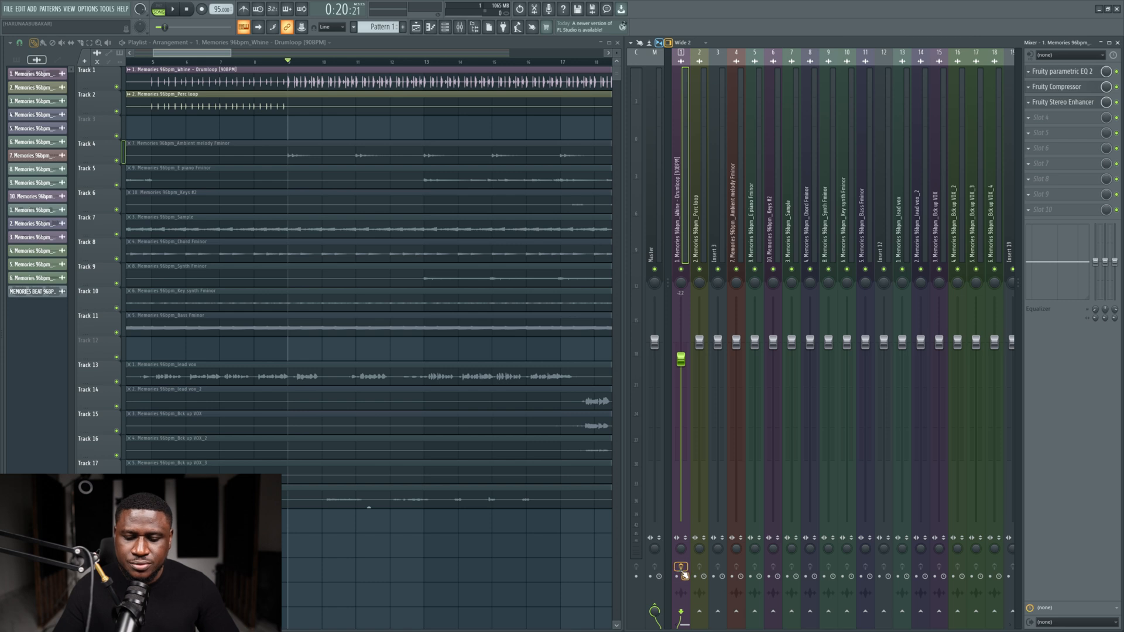
key(space)
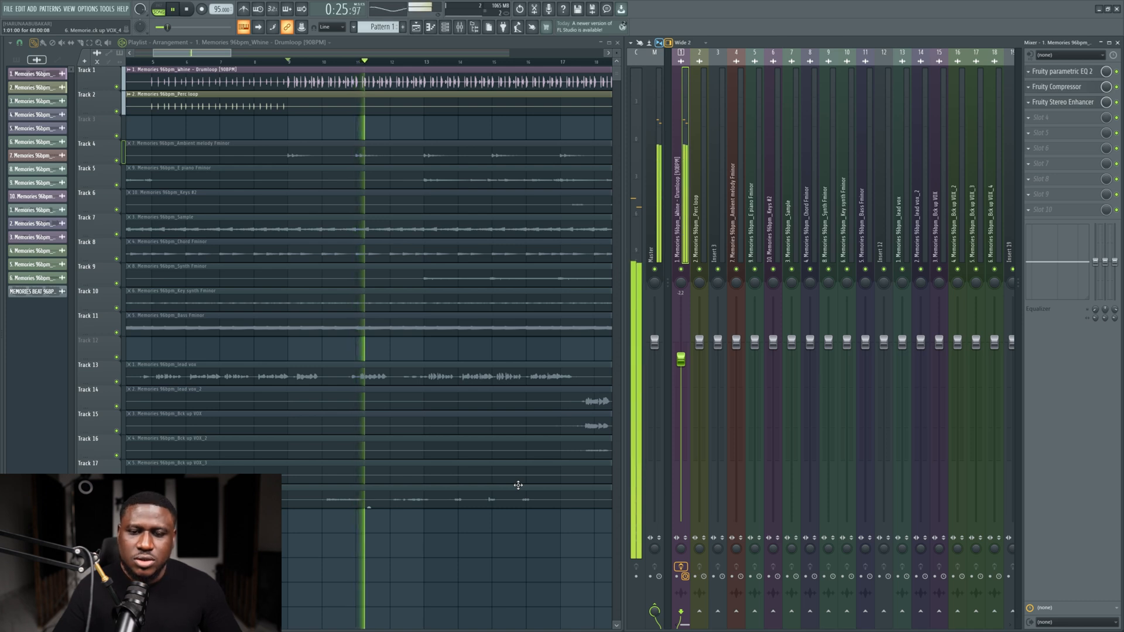
key(space)
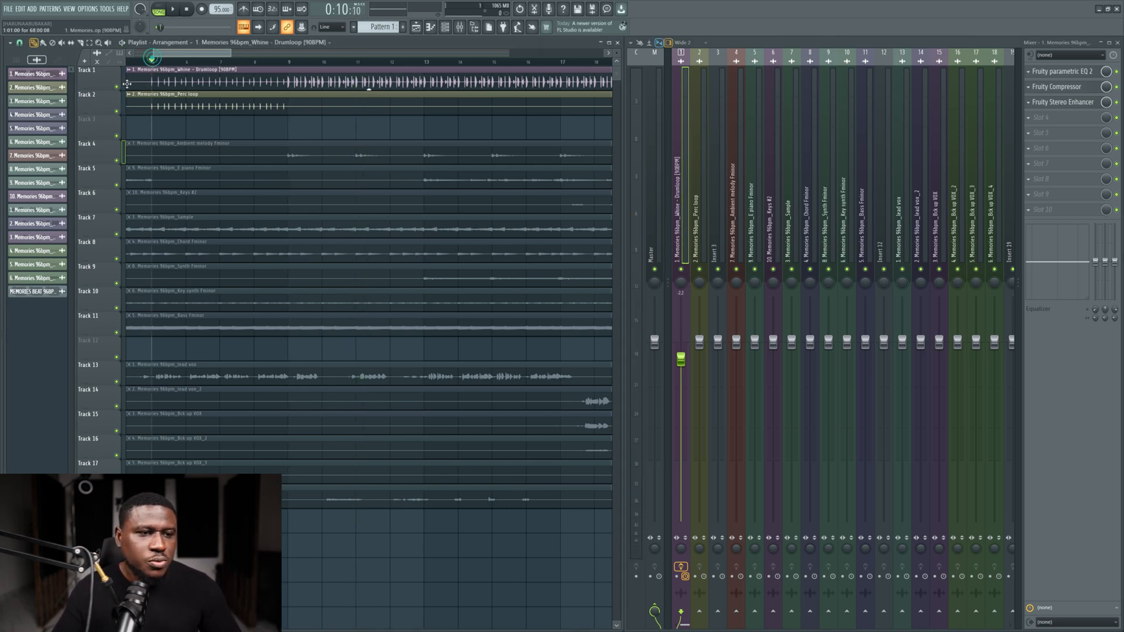
Step: Open the Perc loop clip to select its mixer insert, and audition the Perc loop soloed from its first entry before unsoloing it
key(space)
scroll(210, 114, down, 5)
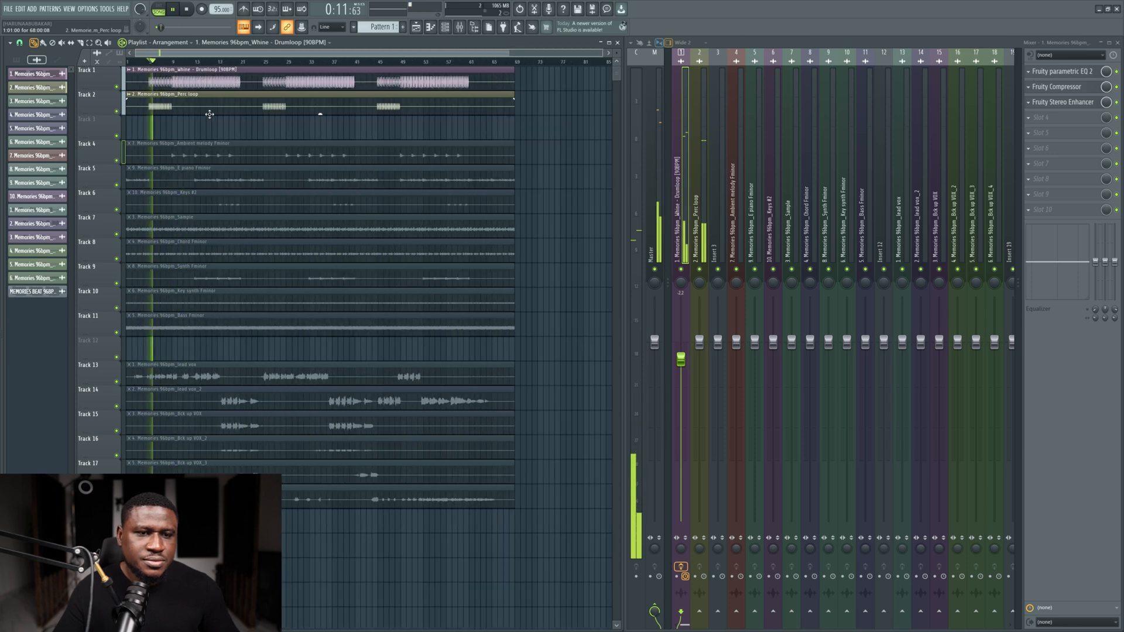
scroll(169, 106, up, 2)
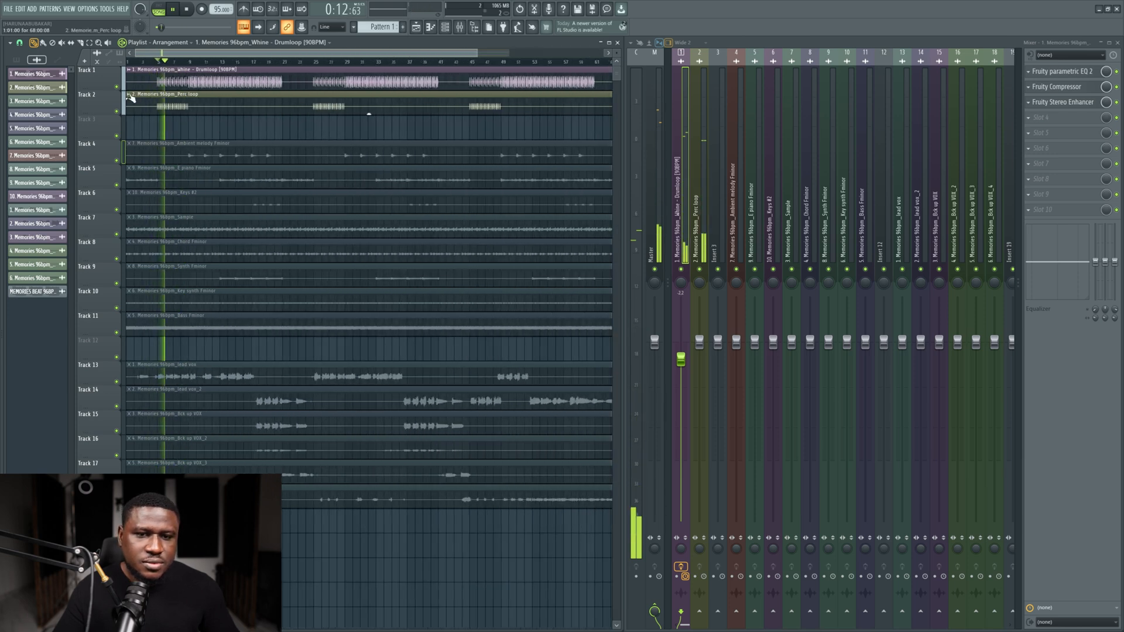
double_click(162, 102)
key(space)
click(696, 275)
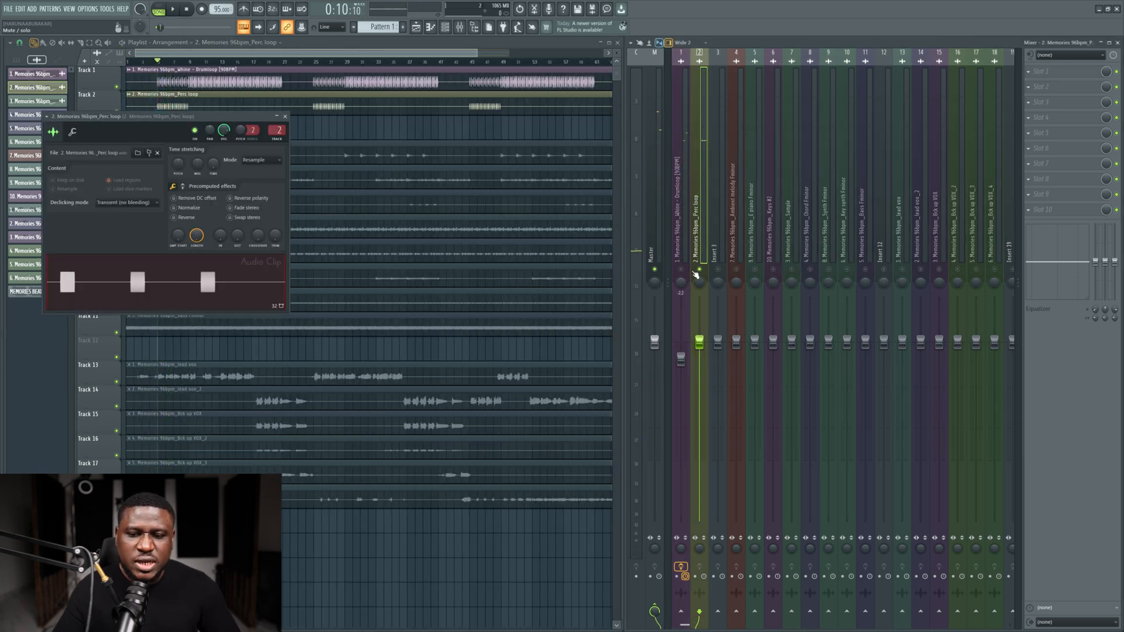
key(space)
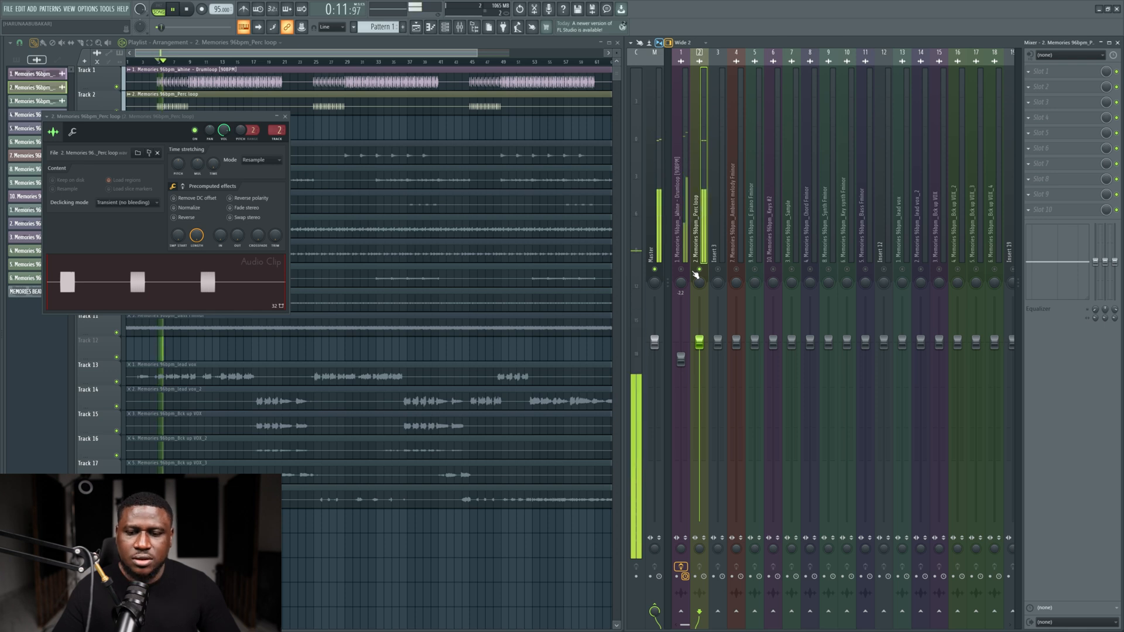
key(space)
right_click(695, 273)
Step: Balance the Perc loop against the Drumloop by raising its fader from silence to -5.8 dB
key(space)
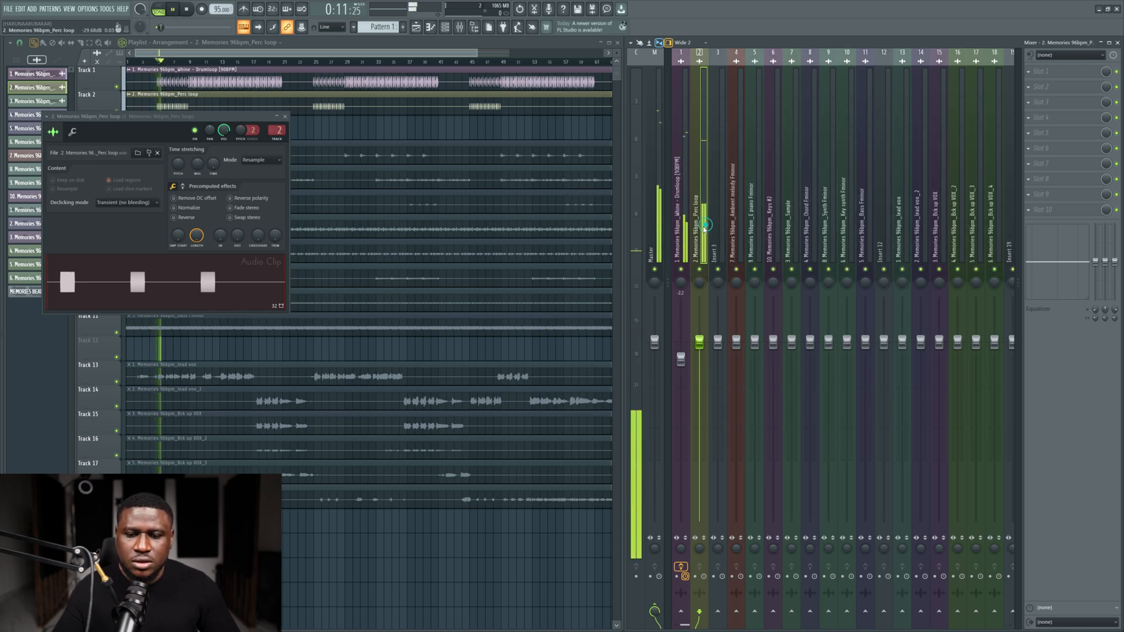
key(space)
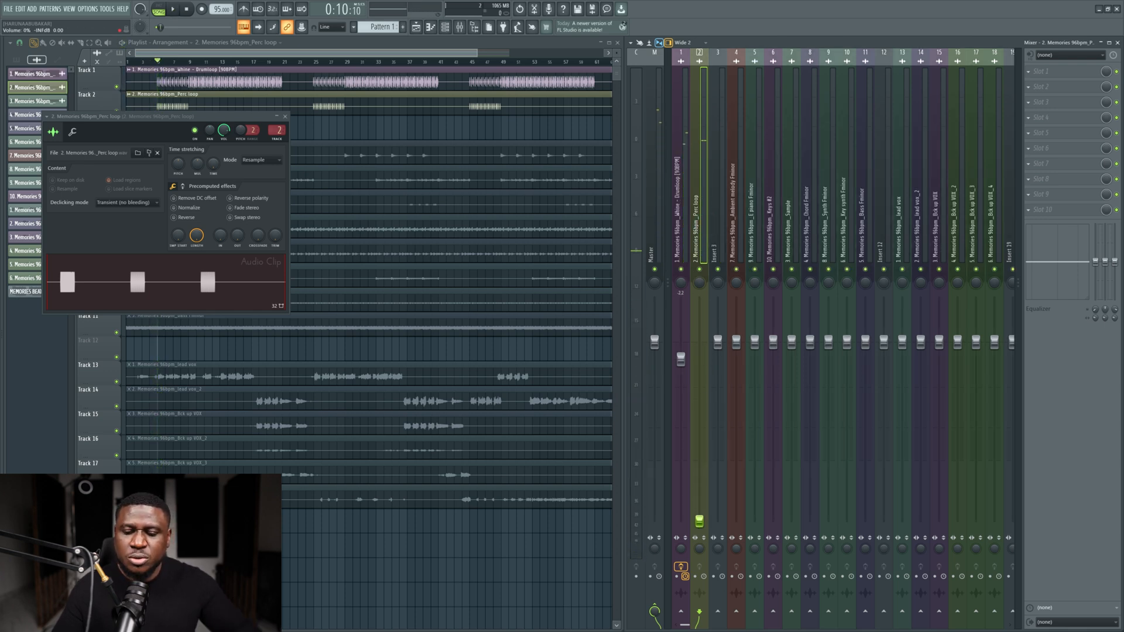
drag(699, 520, 699, 516)
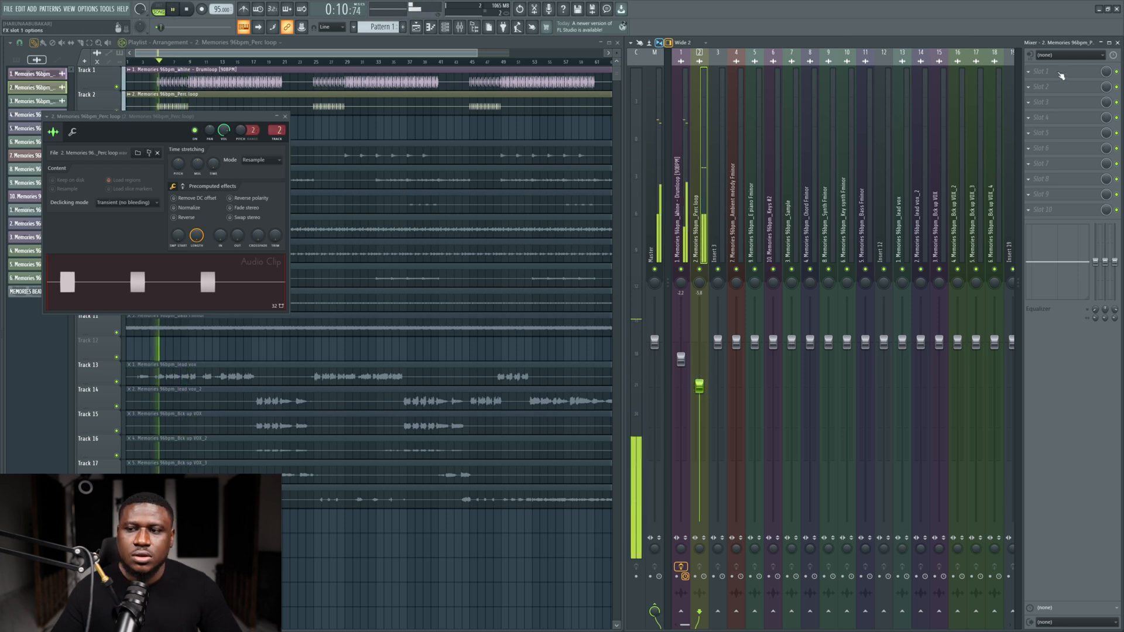
Step: Load Fruity Parametric EQ 2 into the first effect slot of the Perc loop insert and start playback
click(1060, 76)
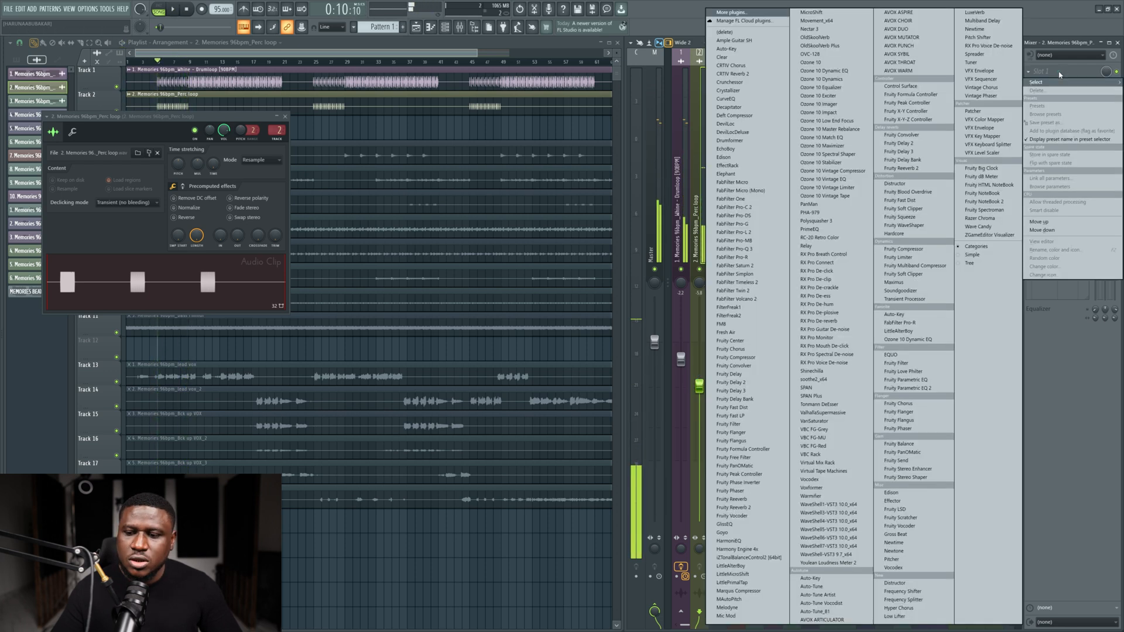
click(900, 388)
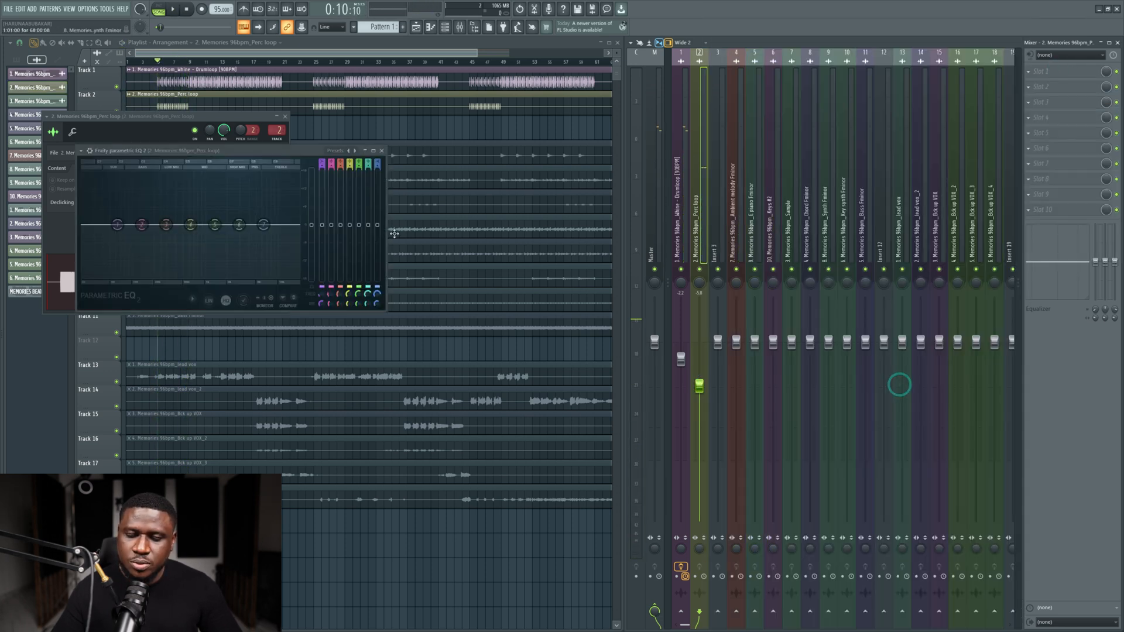
key(space)
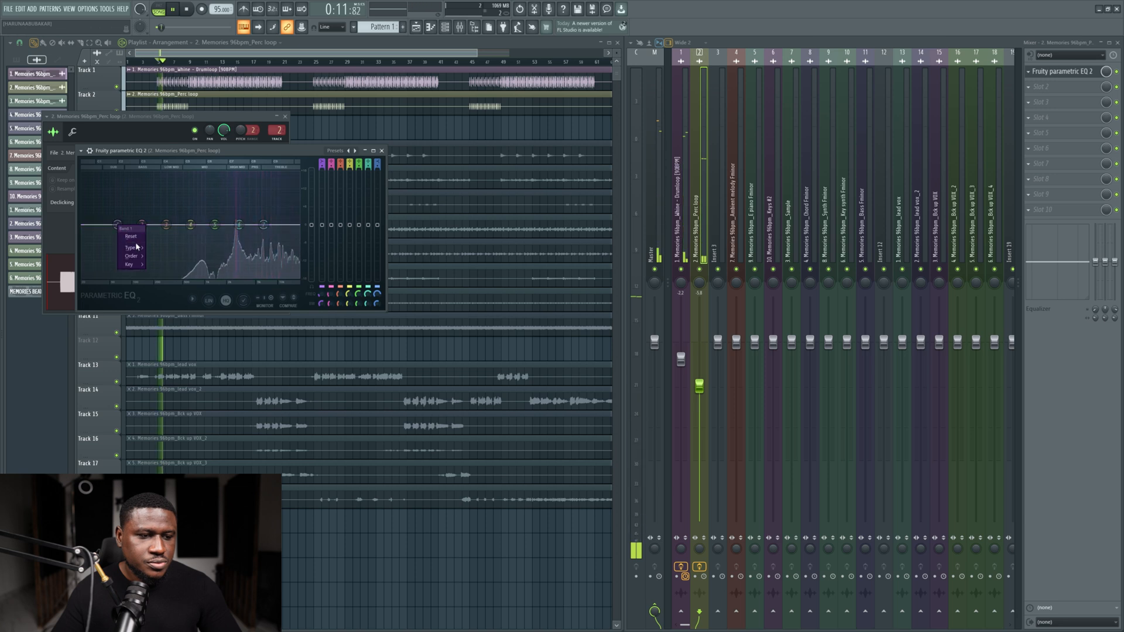
Step: Make EQ band 1 a high-pass filter that cuts the Perc loop's lows, and lower its fader to -6.7 dB
right_click(117, 224)
mouse_move(131, 248)
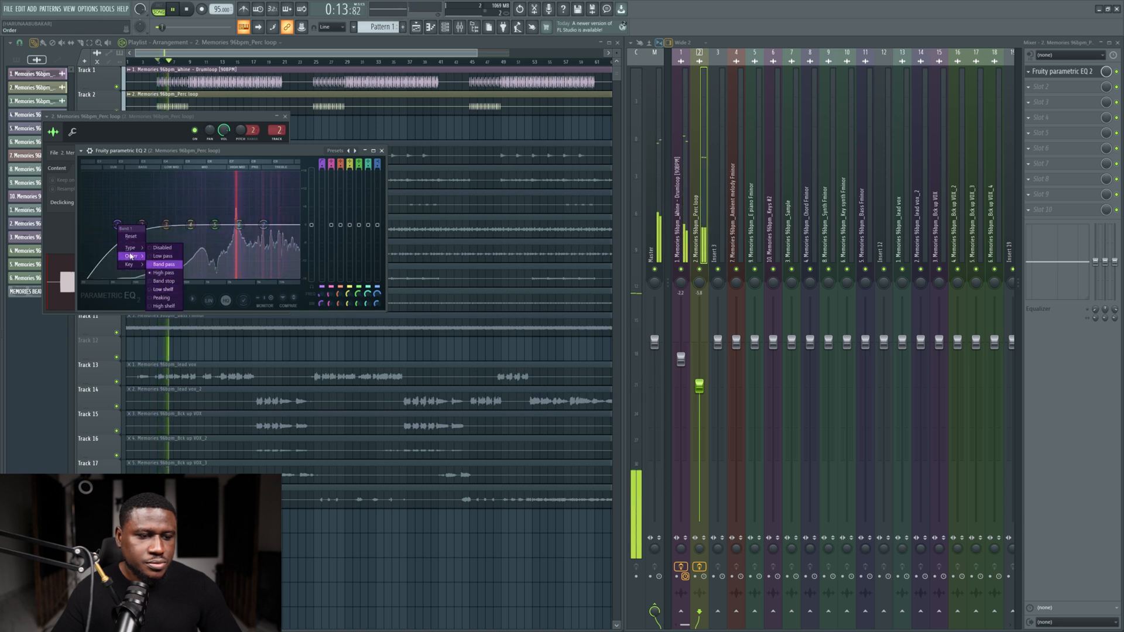
click(163, 274)
drag(118, 218, 192, 225)
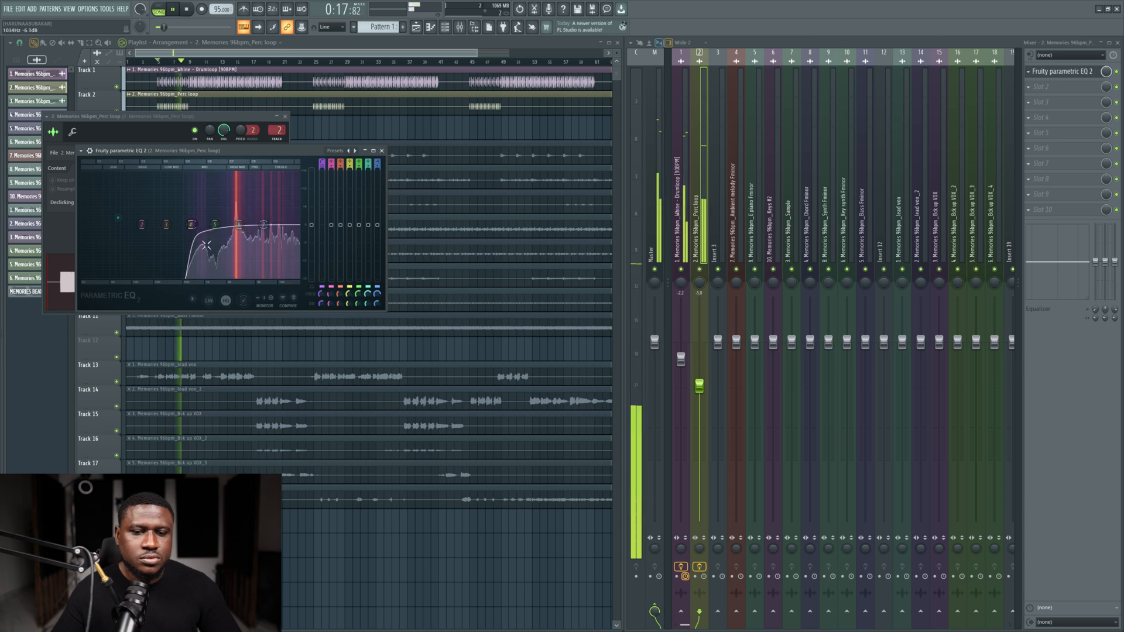
drag(699, 387, 699, 393)
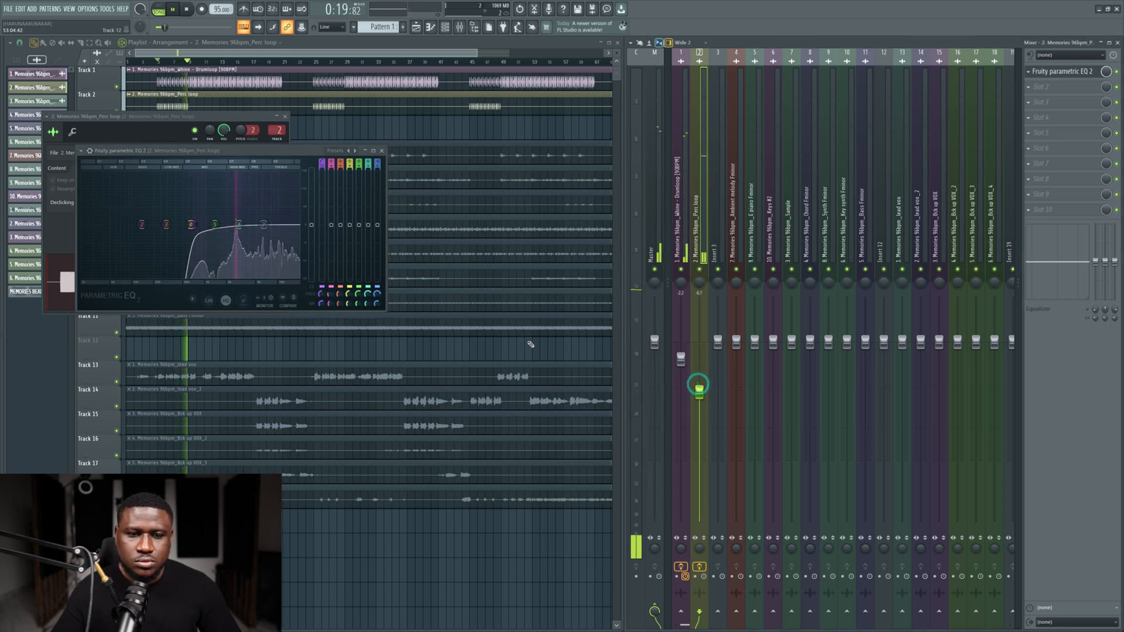
Step: Stop playback, close the Perc loop windows, and briefly unmute the Ambient melody Fminor clip to check it before muting it again
right_click(404, 136)
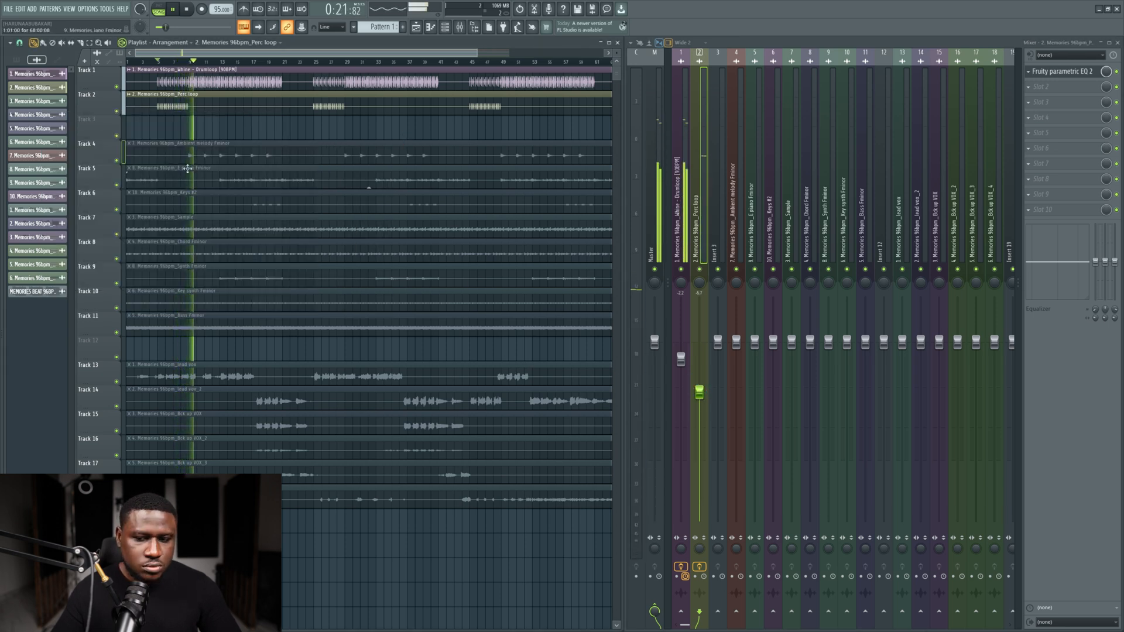
key(space)
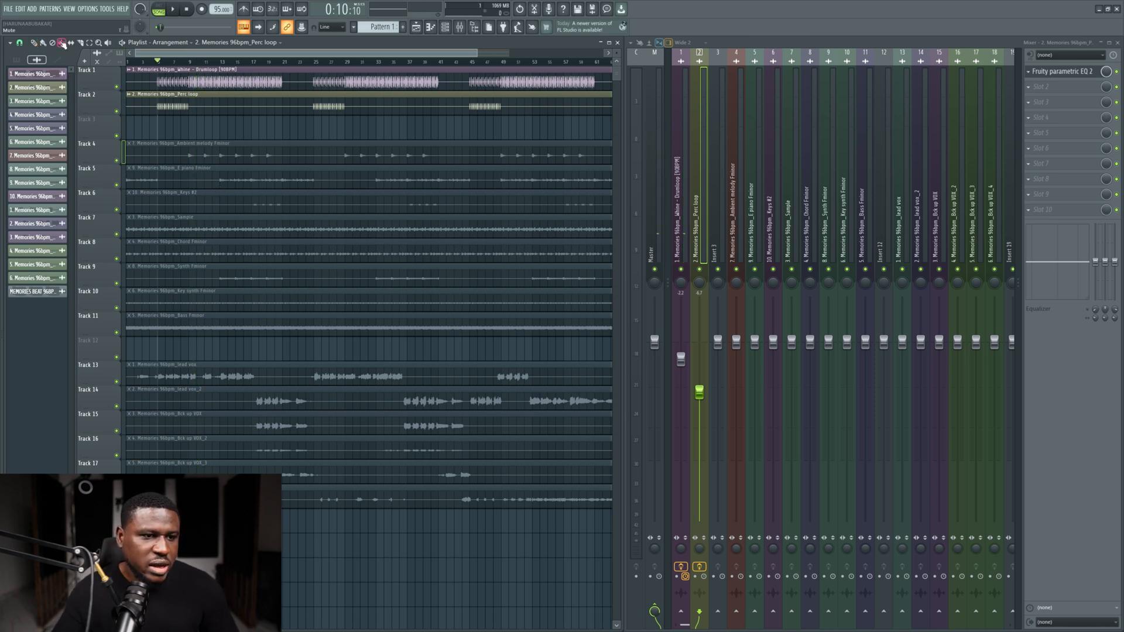
scroll(62, 45, up, 4)
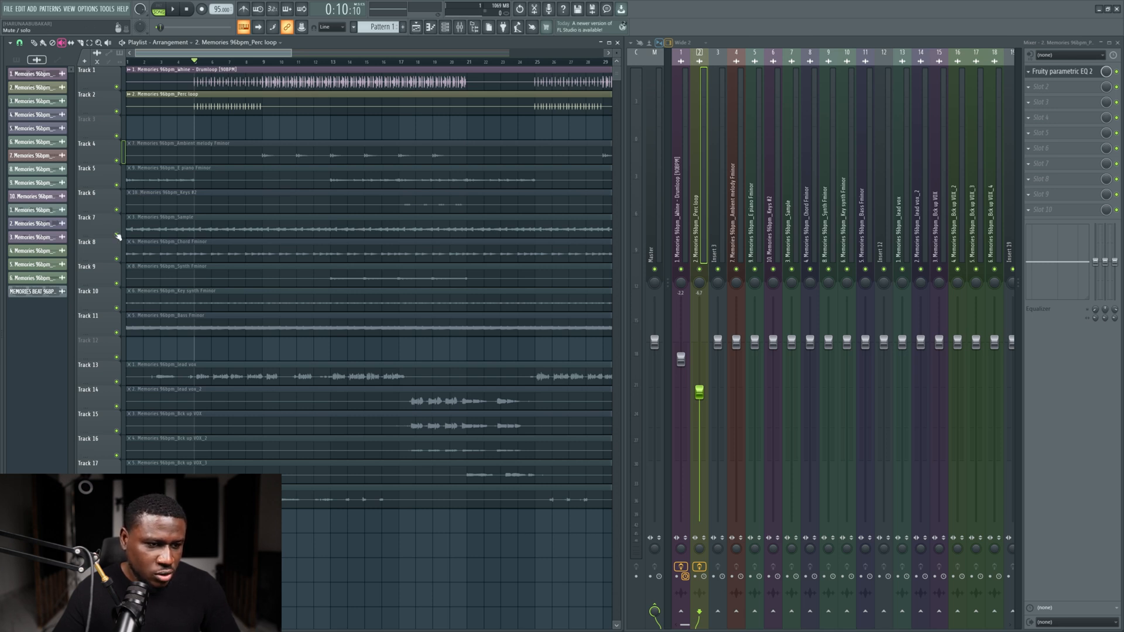
click(267, 158)
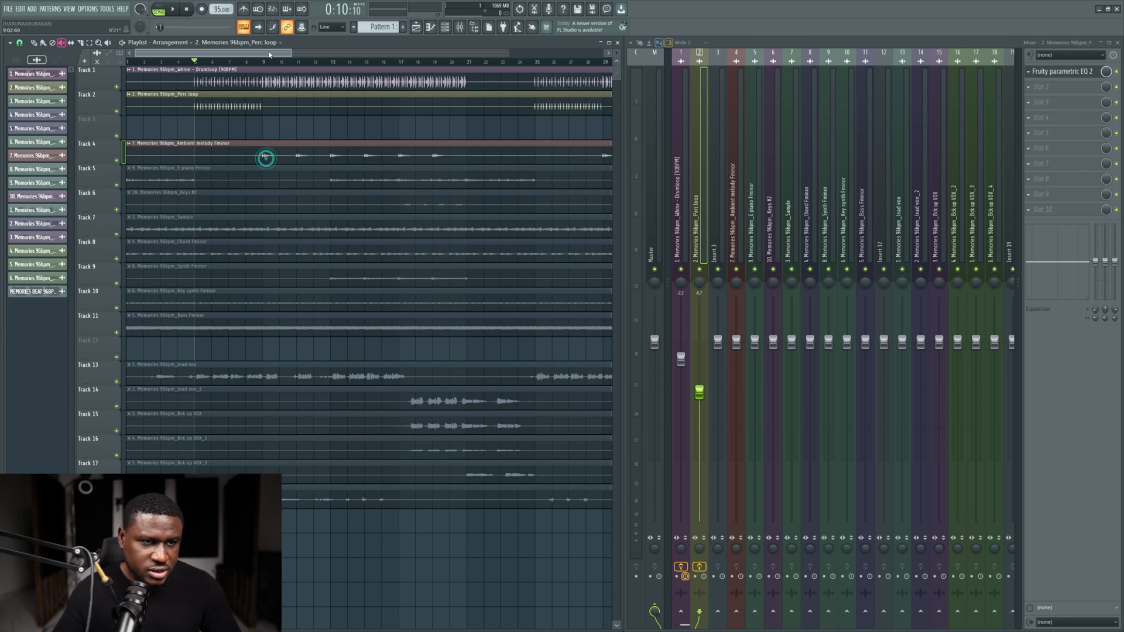
click(208, 149)
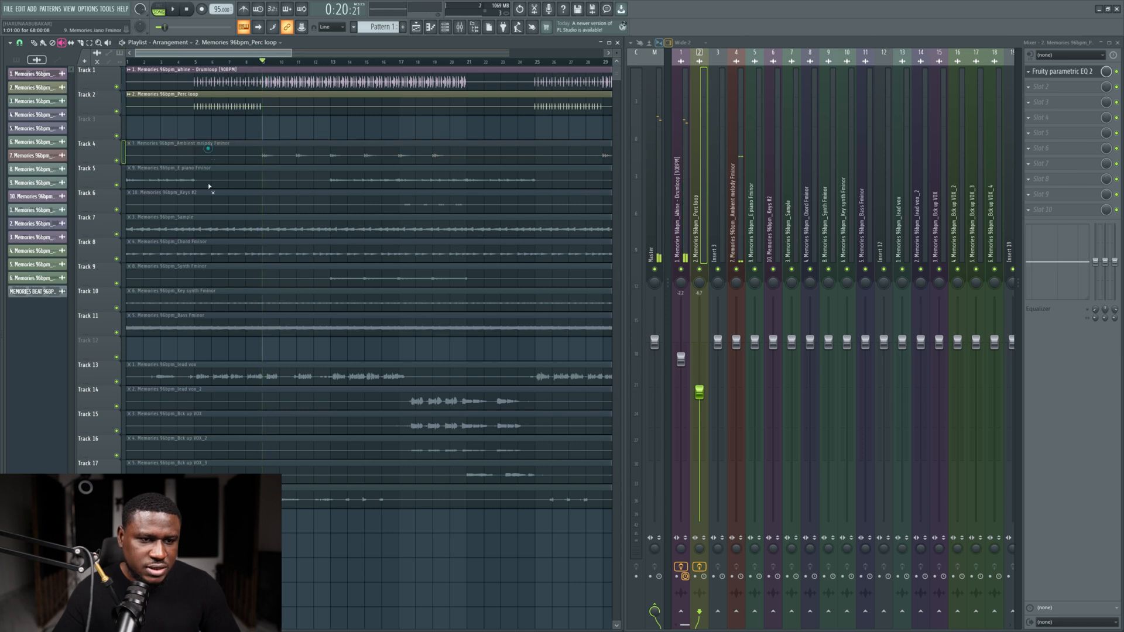
Step: Unmute and audition the Chord Fminor clip, and move its track up to Track 4 below the drum tracks
click(244, 243)
key(space)
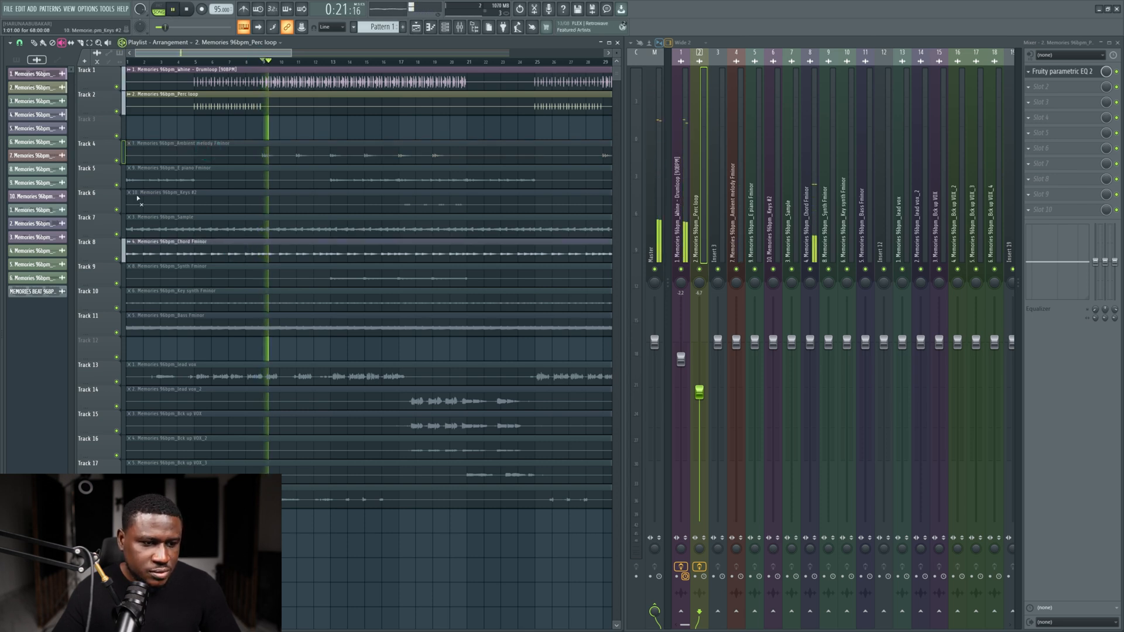
key(space)
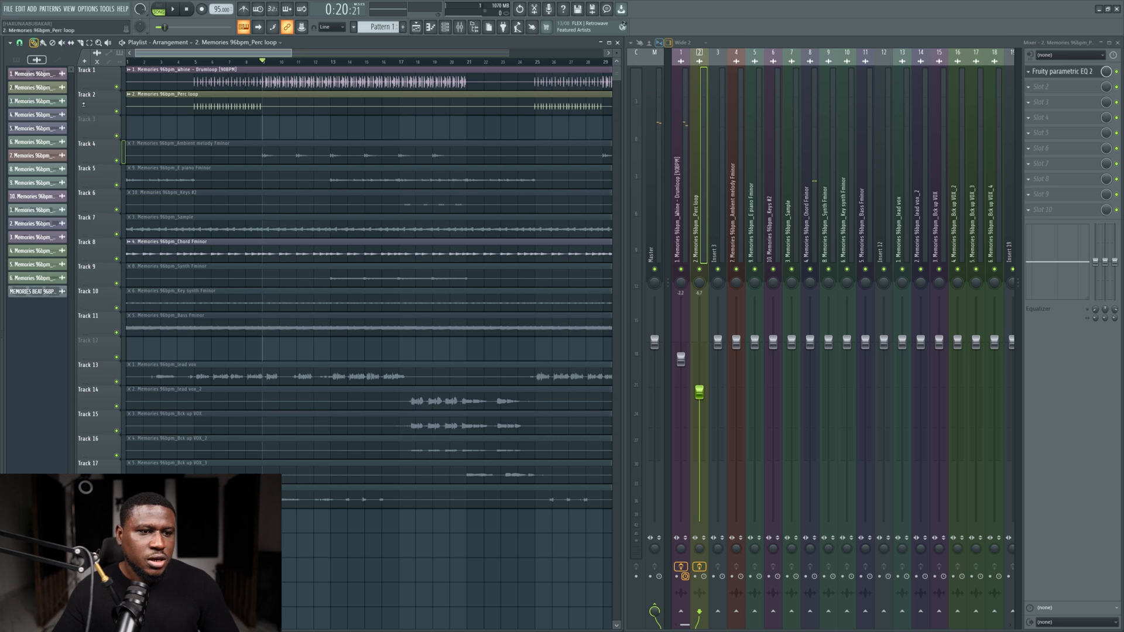
click(274, 250)
key(space)
drag(94, 246, 97, 155)
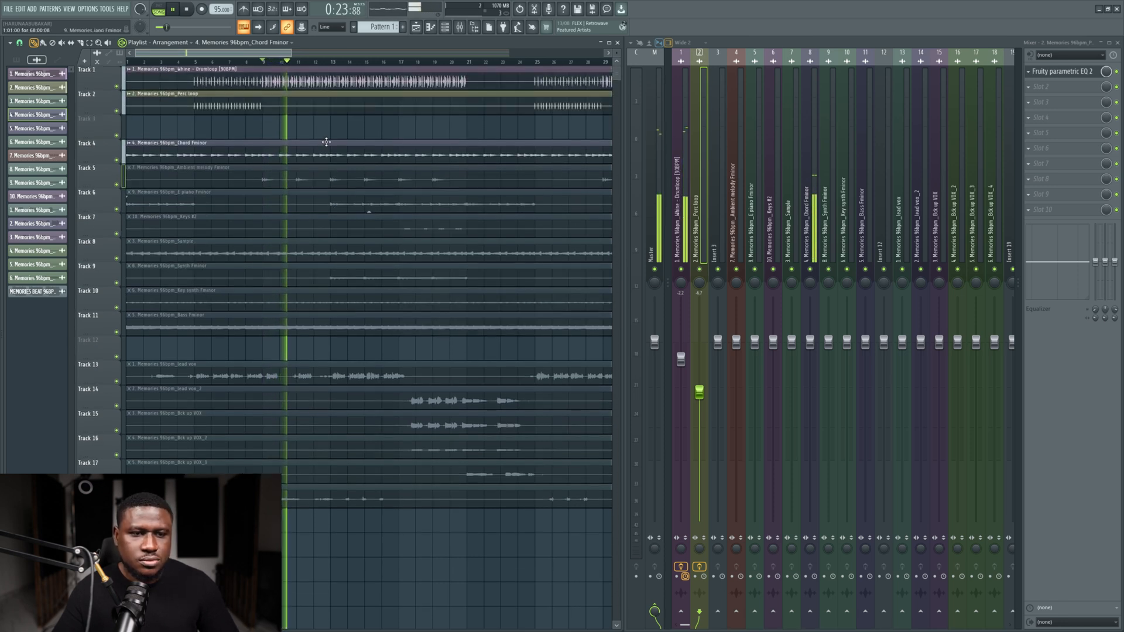
Step: Open the Chord Fminor clip's mixer insert and balance it against the drums by raising its fader from silence to -3.5 dB
double_click(326, 142)
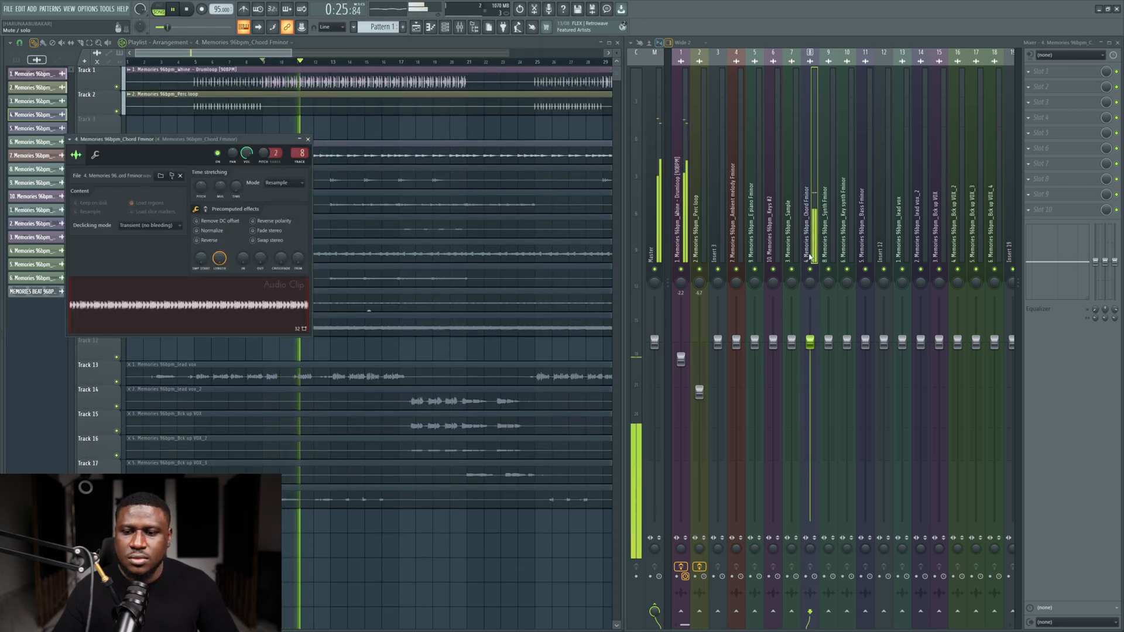
key(space)
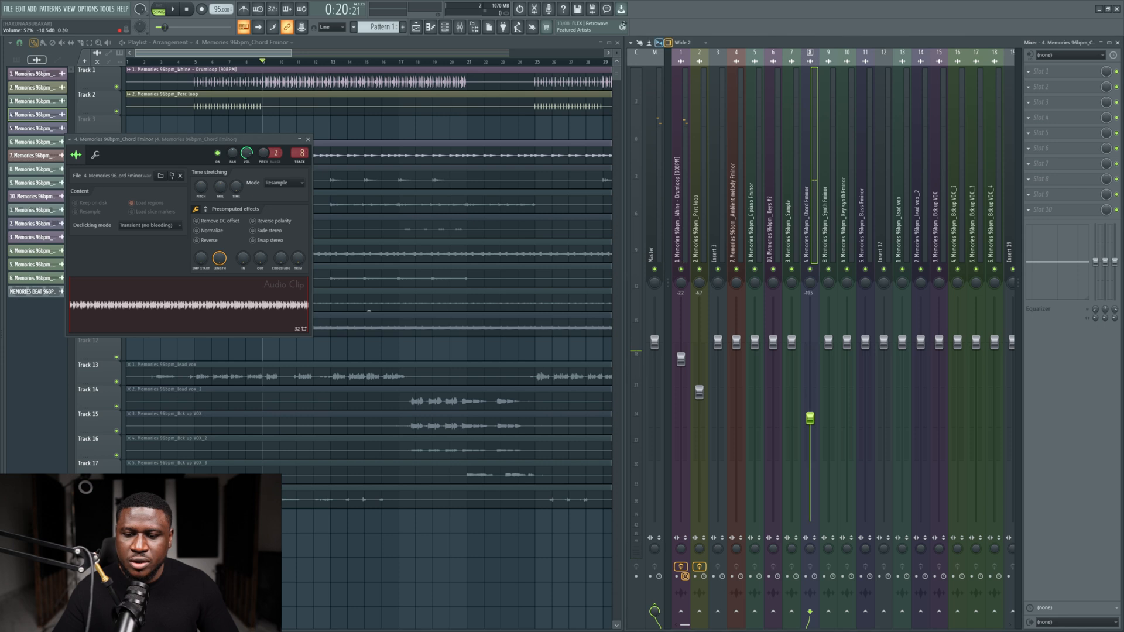
key(space)
drag(809, 418, 810, 521)
key(space)
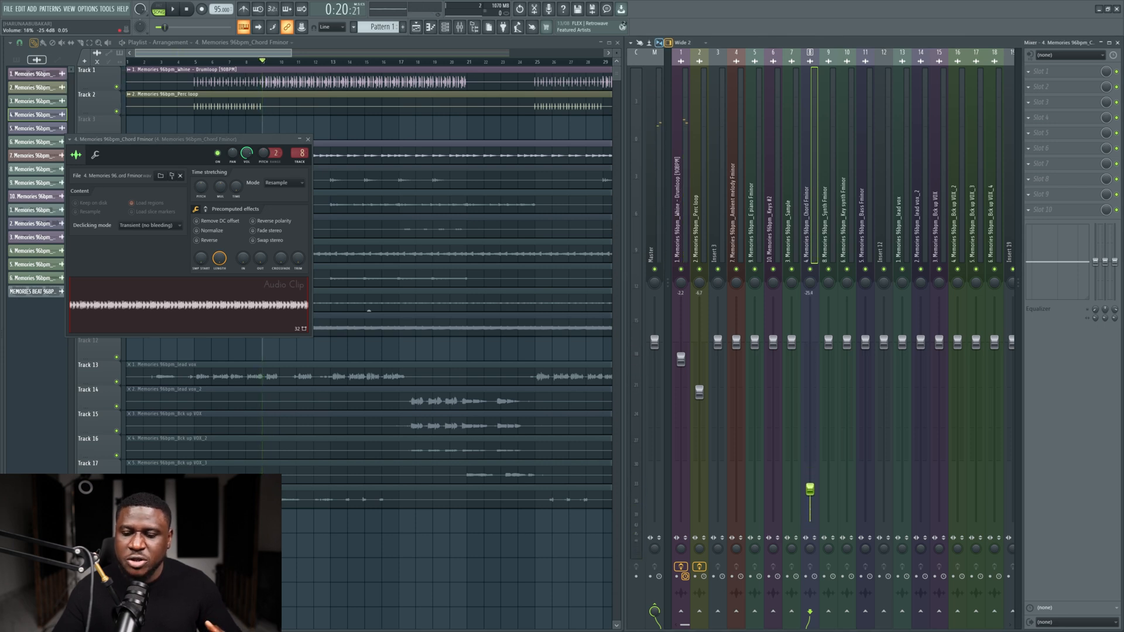
key(space)
drag(810, 478, 807, 373)
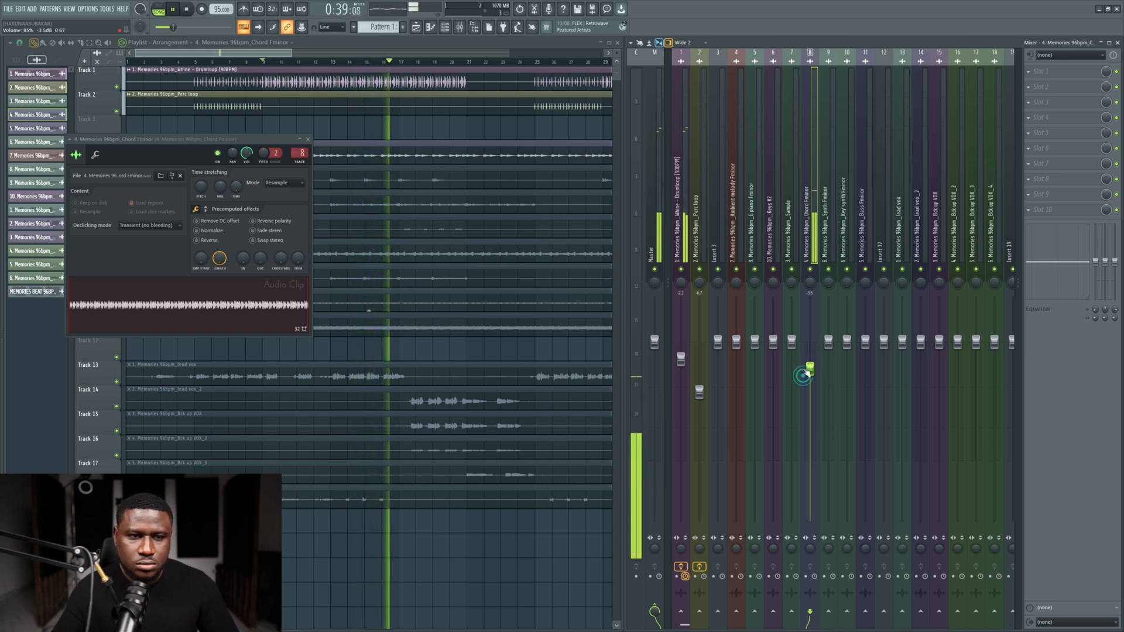
key(space)
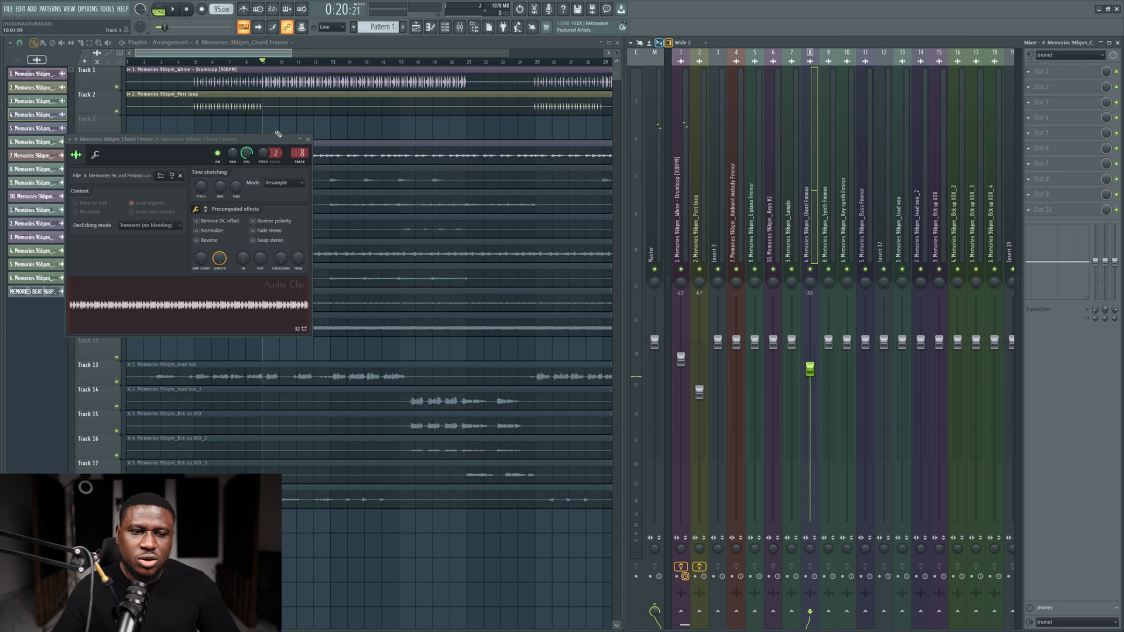
click(307, 140)
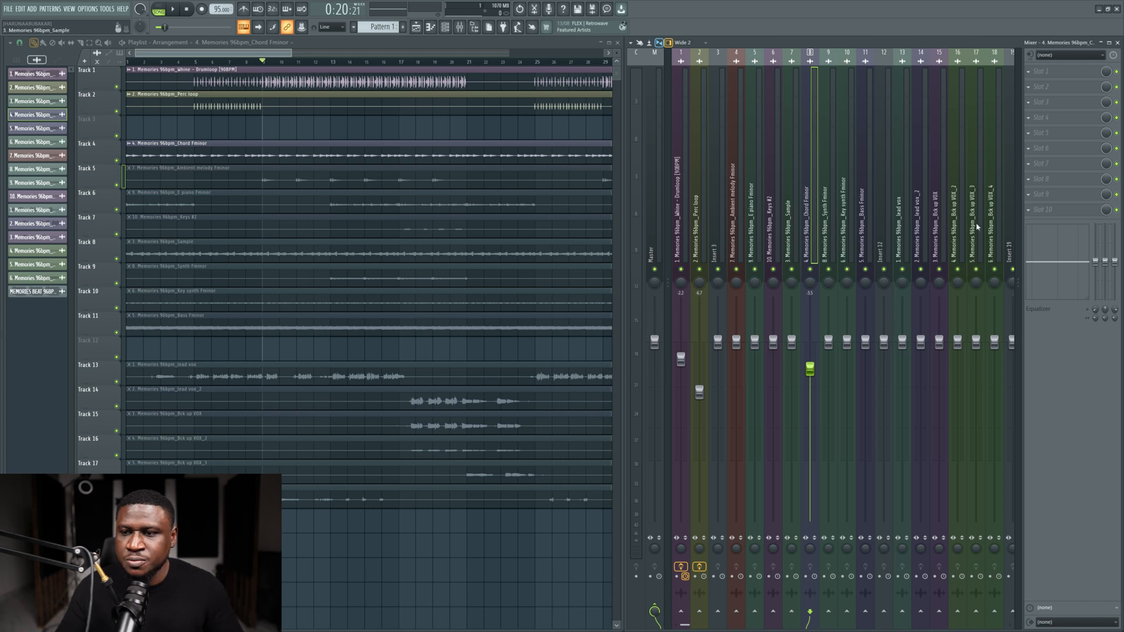
Step: Load Fruity Parametric EQ 2 into the first effect slot of the Chord insert, and view its spectrum during playback
click(1057, 80)
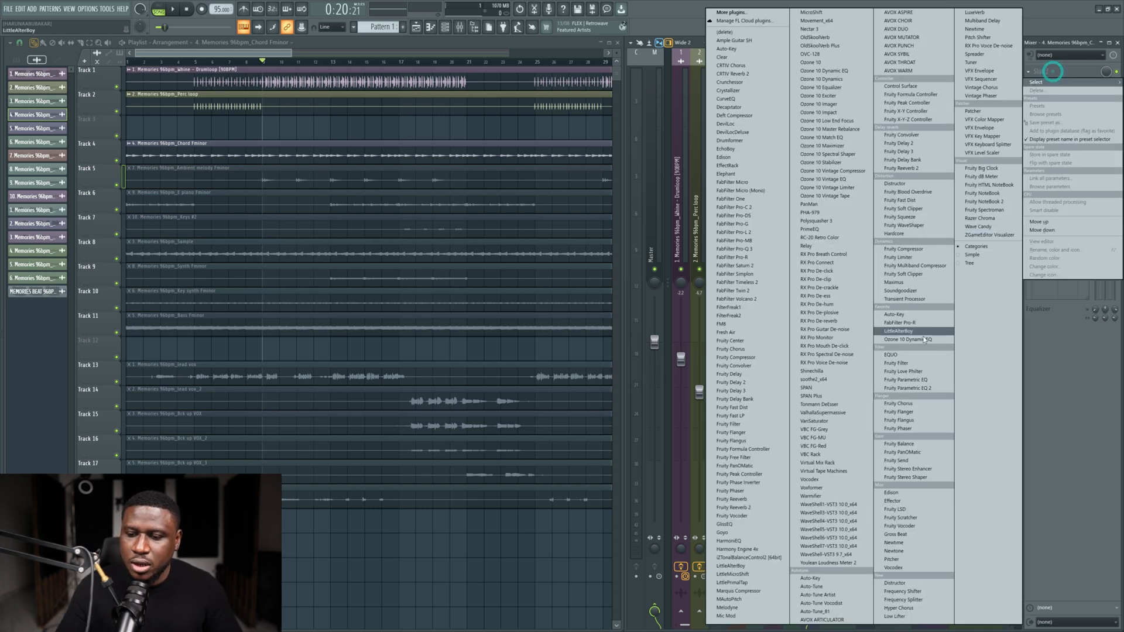
click(903, 387)
key(space)
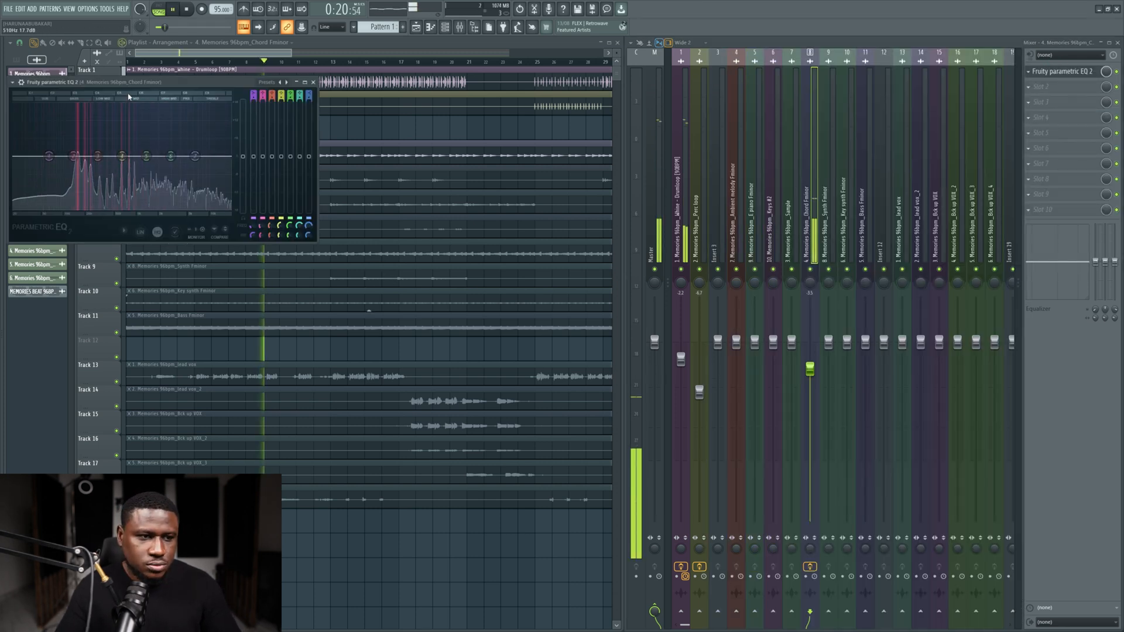
drag(151, 81, 310, 157)
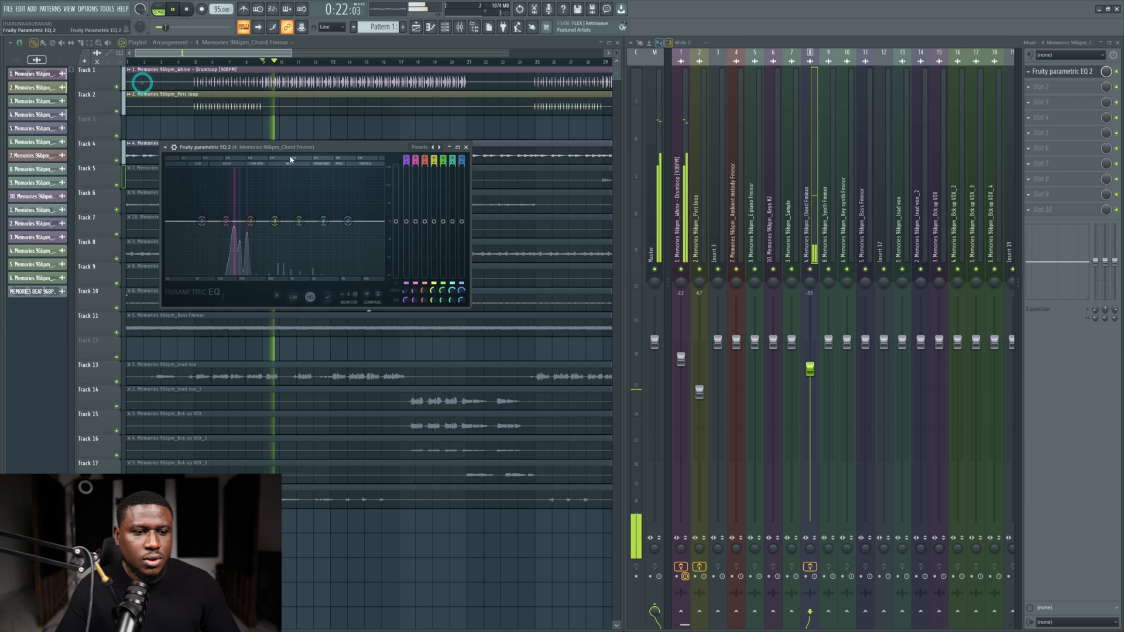
key(space)
Step: Make EQ band 1 on the Chord insert a high-pass filter and sweep its cutoff through the lows during playback
right_click(201, 222)
mouse_move(215, 246)
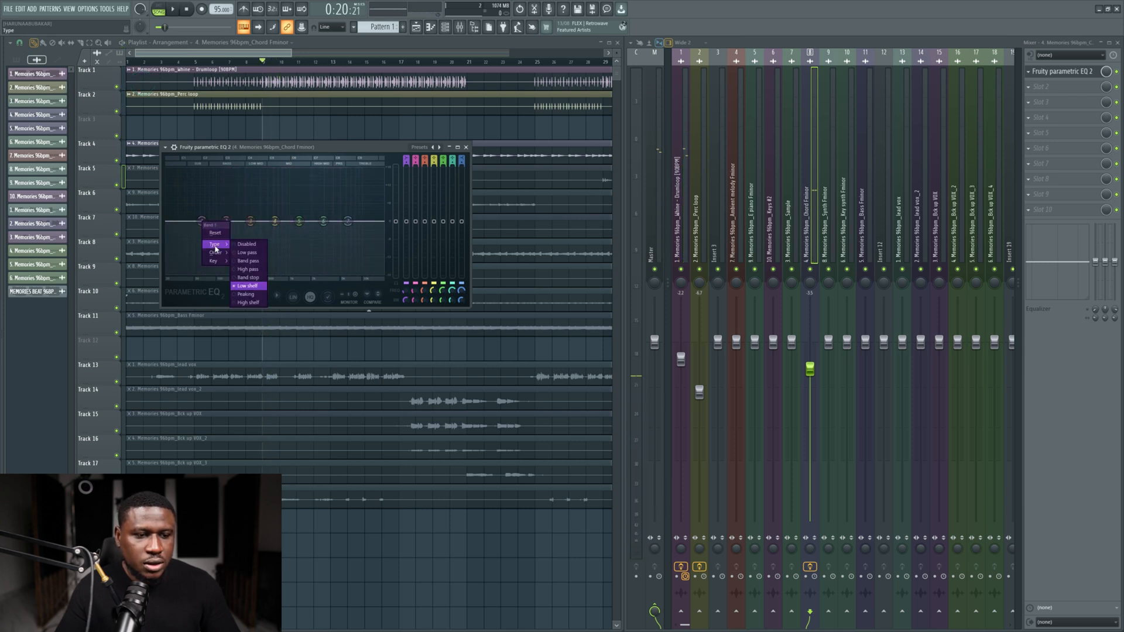
click(249, 268)
click(248, 252)
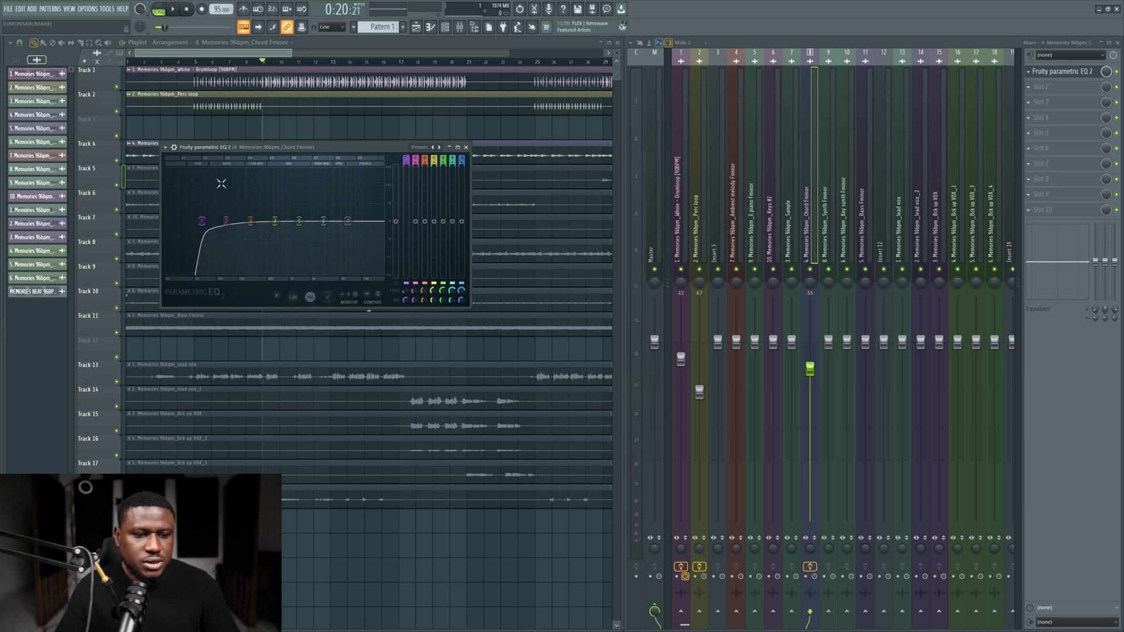
key(space)
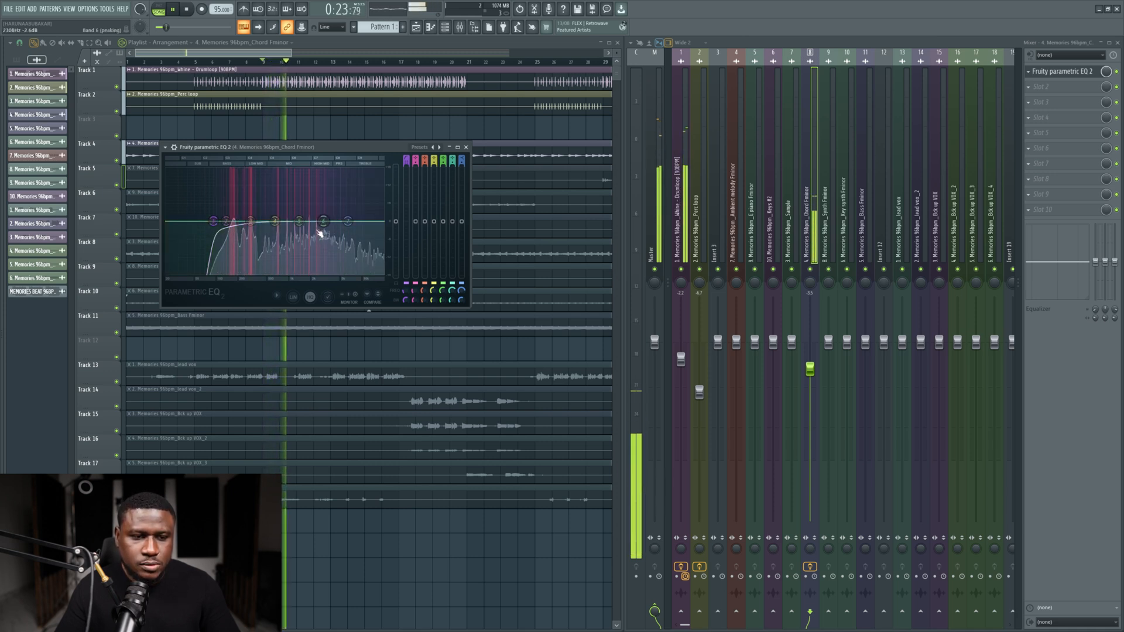
drag(216, 227, 214, 226)
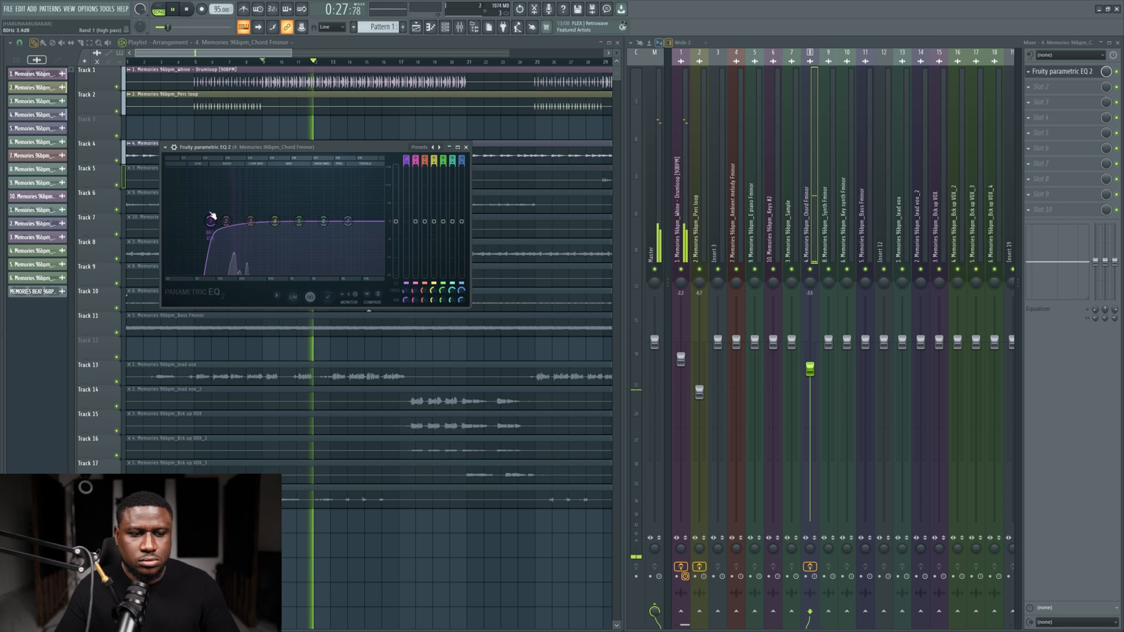
key(space)
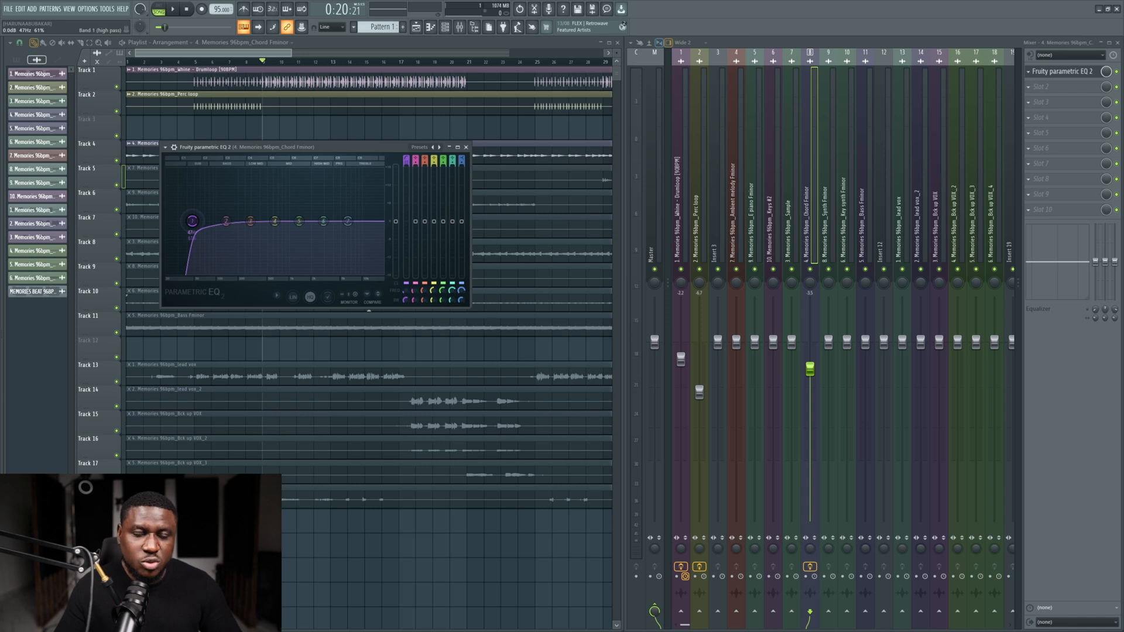
Step: Set the Chord high-pass cutoff to 94 Hz by ear, and replay the section with the filter in place
key(space)
drag(202, 221, 215, 221)
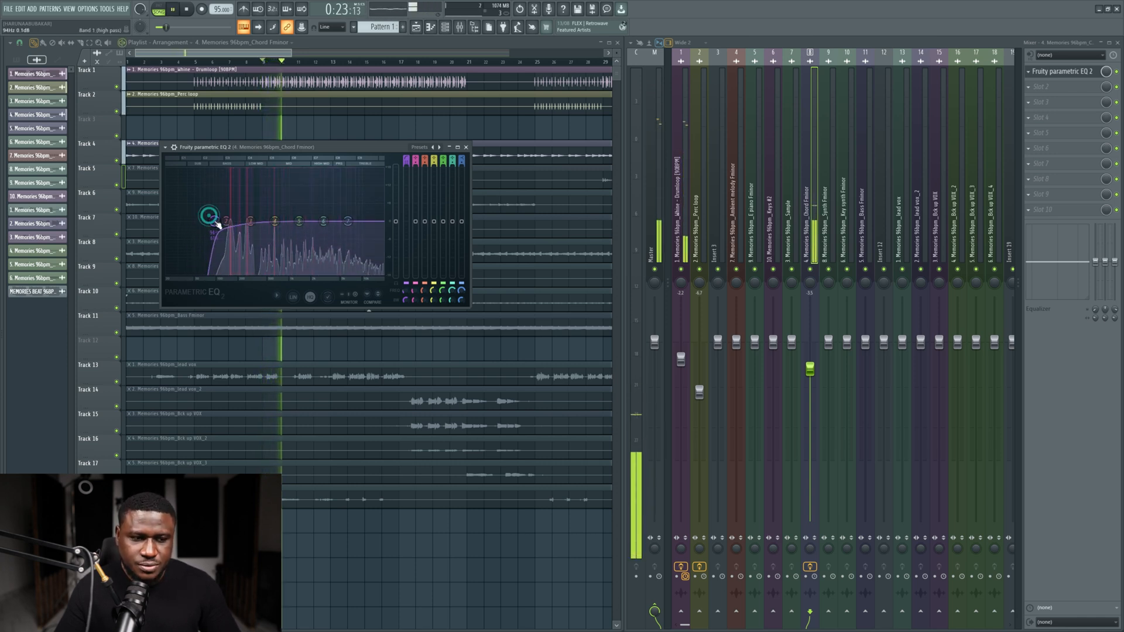
drag(216, 222, 218, 221)
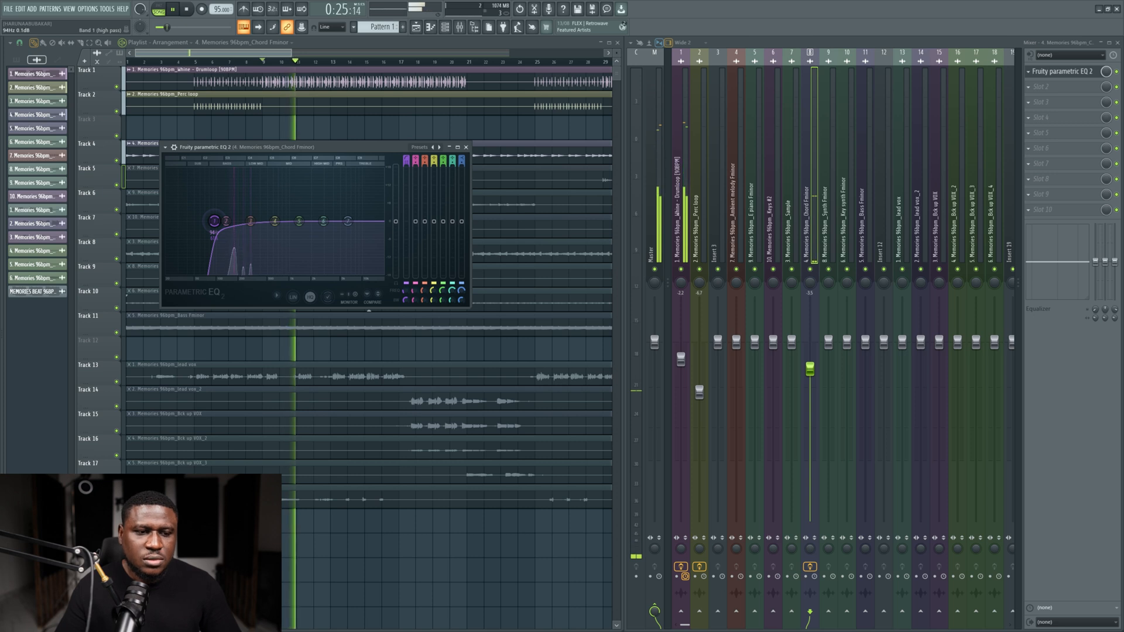
key(space)
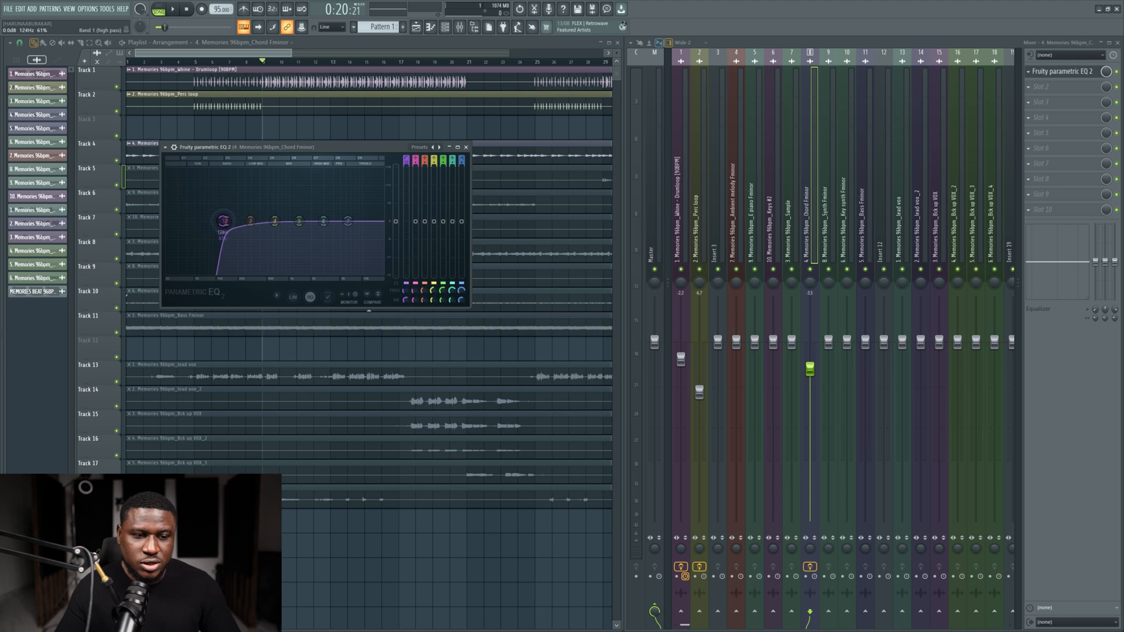
drag(223, 222, 214, 222)
key(space)
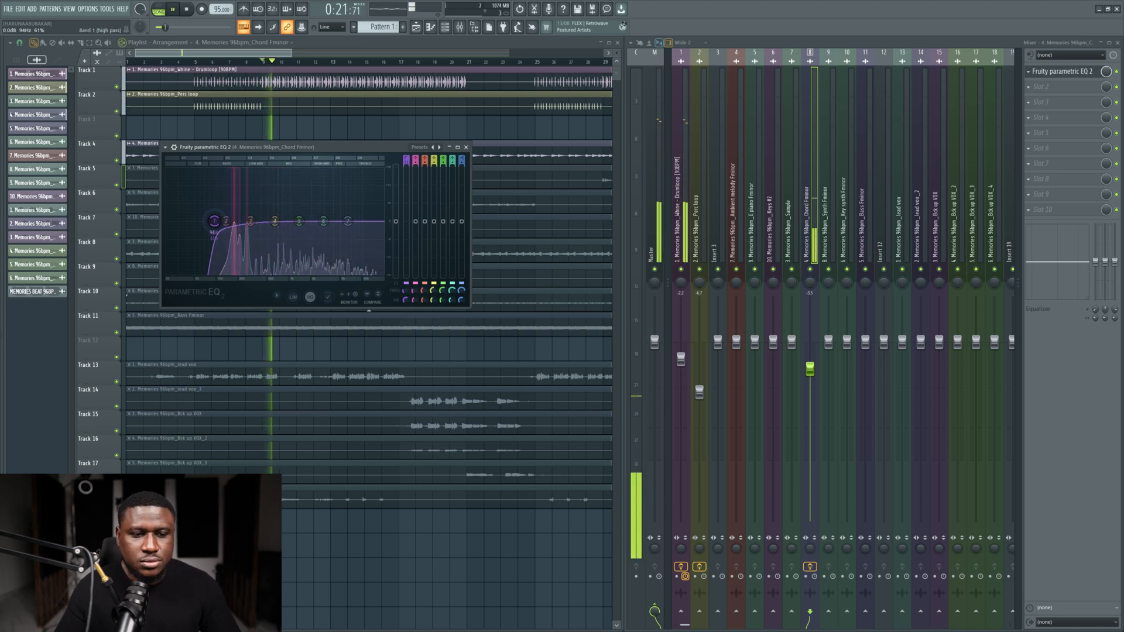
Step: Enlarge the Chord EQ to examine its spectrum and filter curve, restore its size, close it and stop playback
click(457, 147)
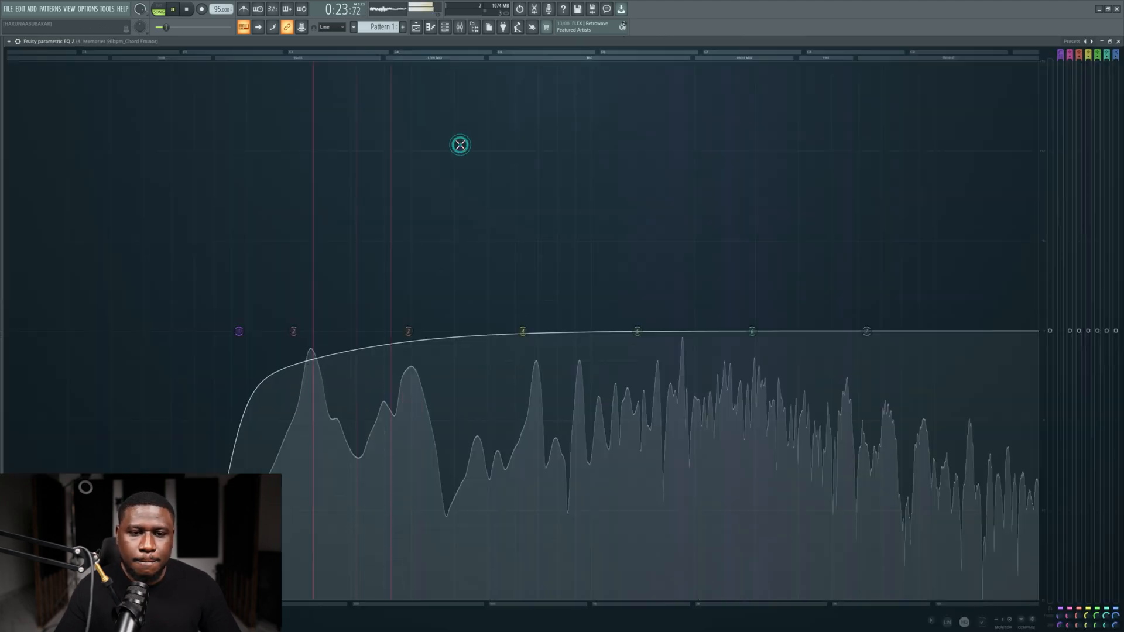
click(1110, 41)
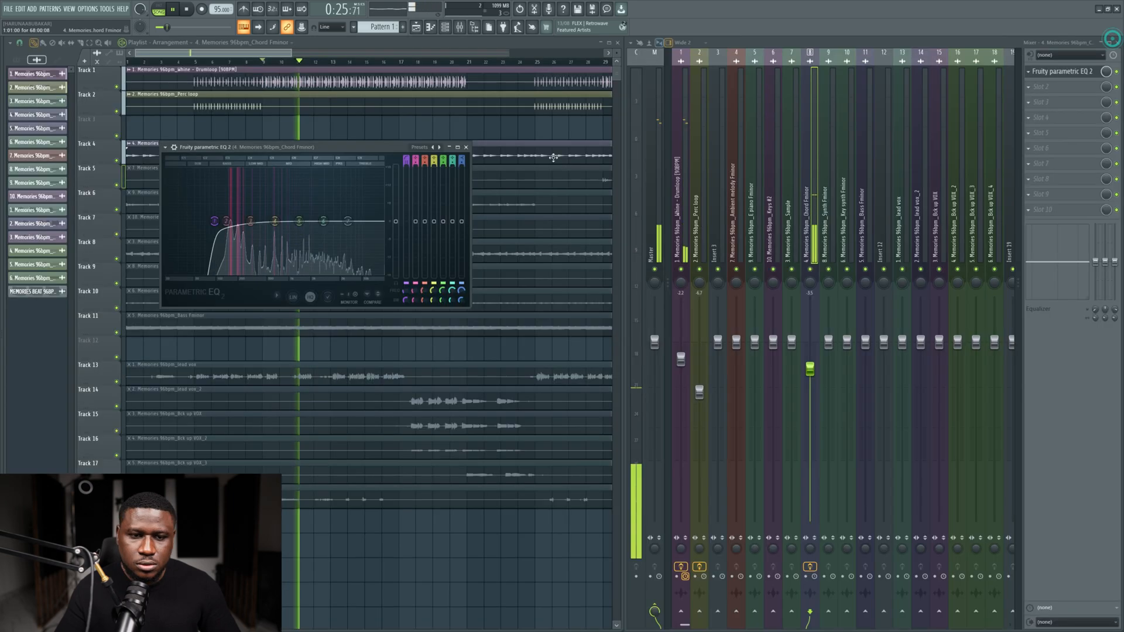
click(466, 147)
key(space)
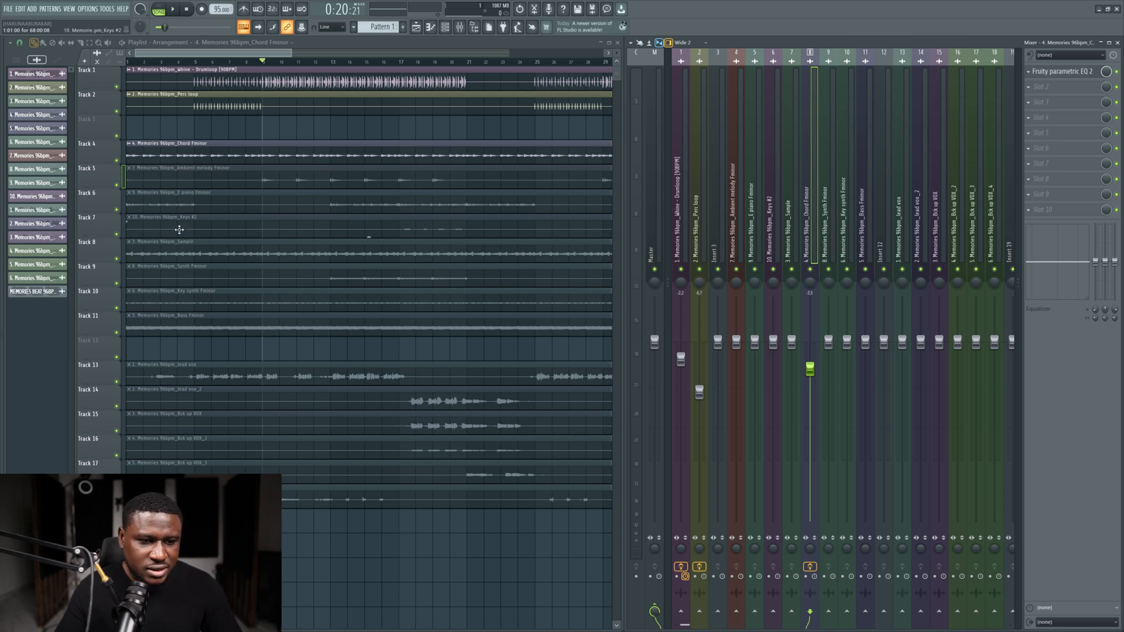
Step: Unmute the Key synth Fminor clip and audition it together with the drums and chords
key(space)
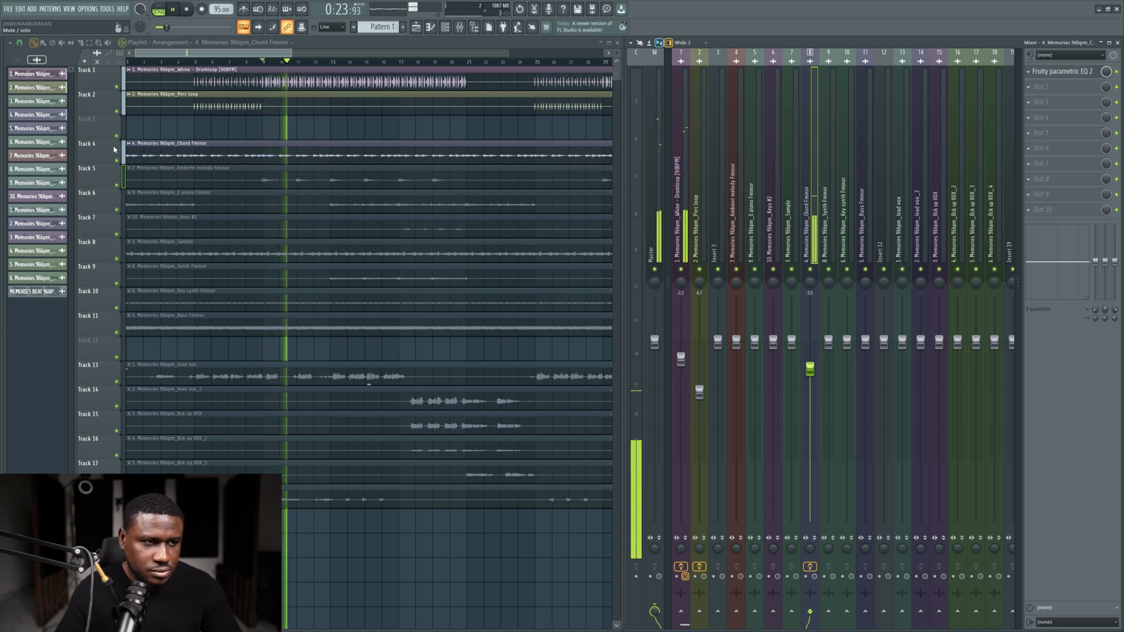
click(62, 43)
key(space)
click(311, 298)
key(space)
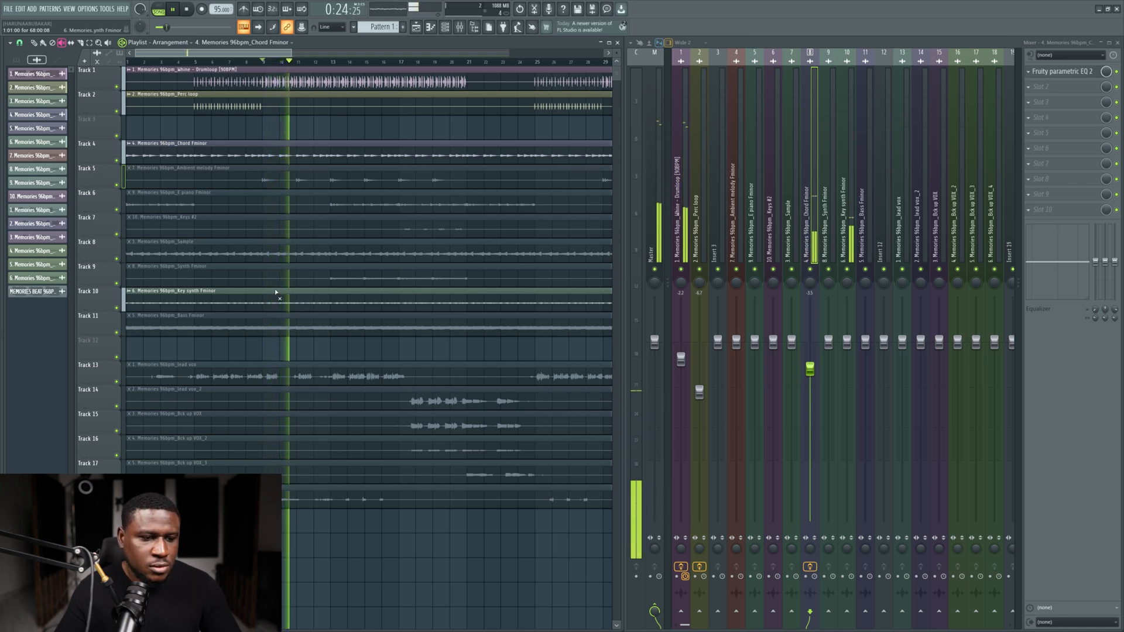
key(space)
Step: Move the Key synth Fminor track up to Track 5, directly below the Chord track, and play the section
click(34, 42)
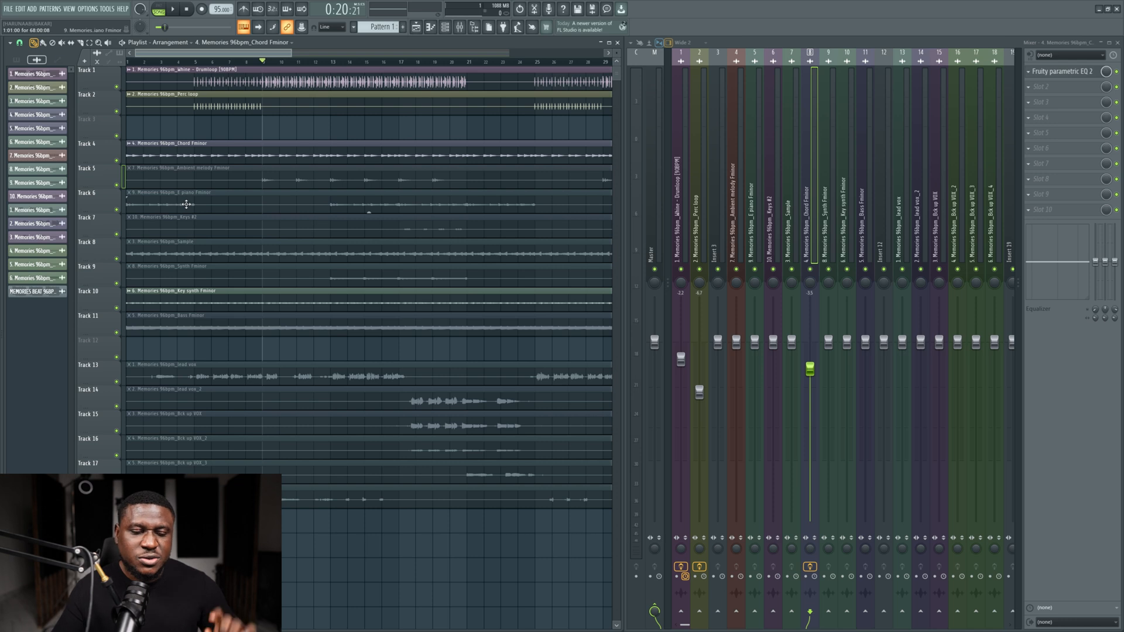
click(283, 155)
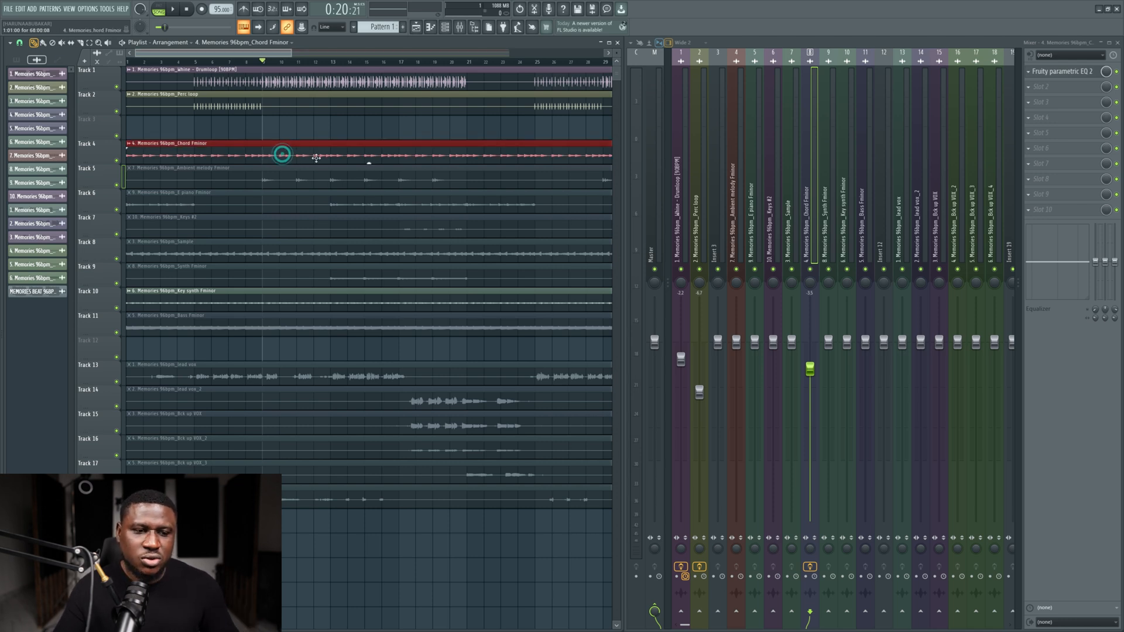
click(261, 297)
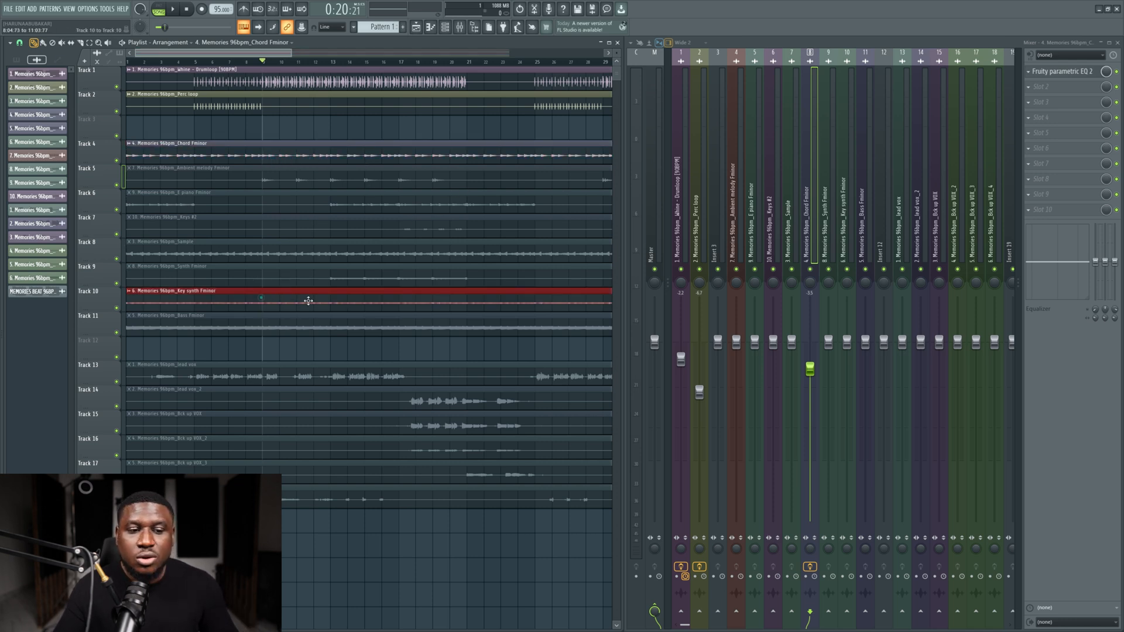
scroll(114, 298, up, 5)
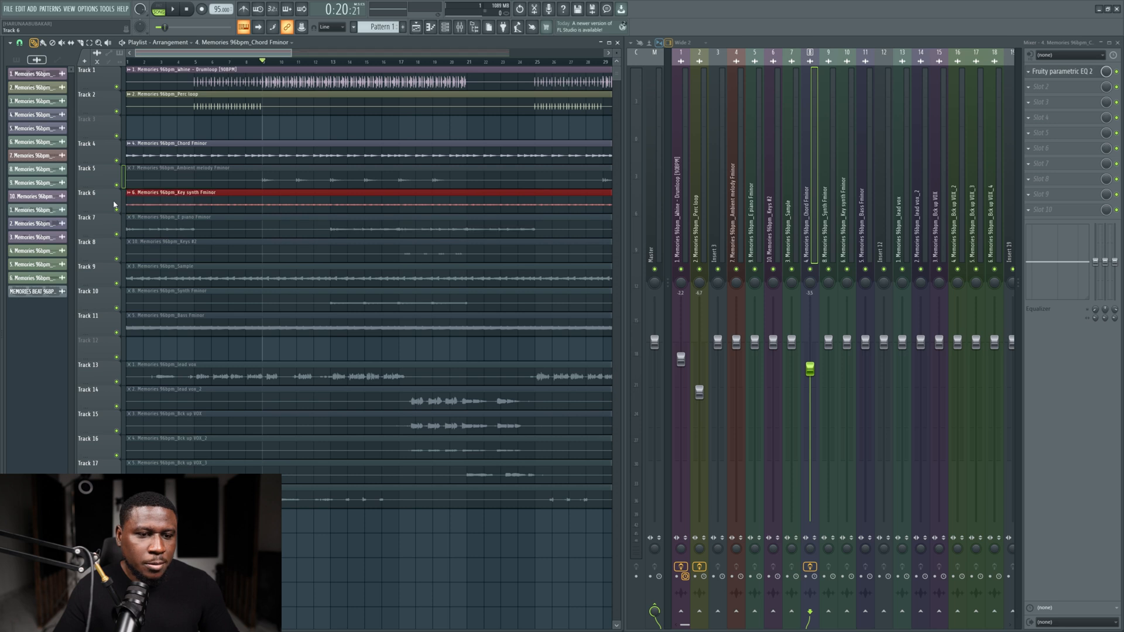
key(space)
key(space)
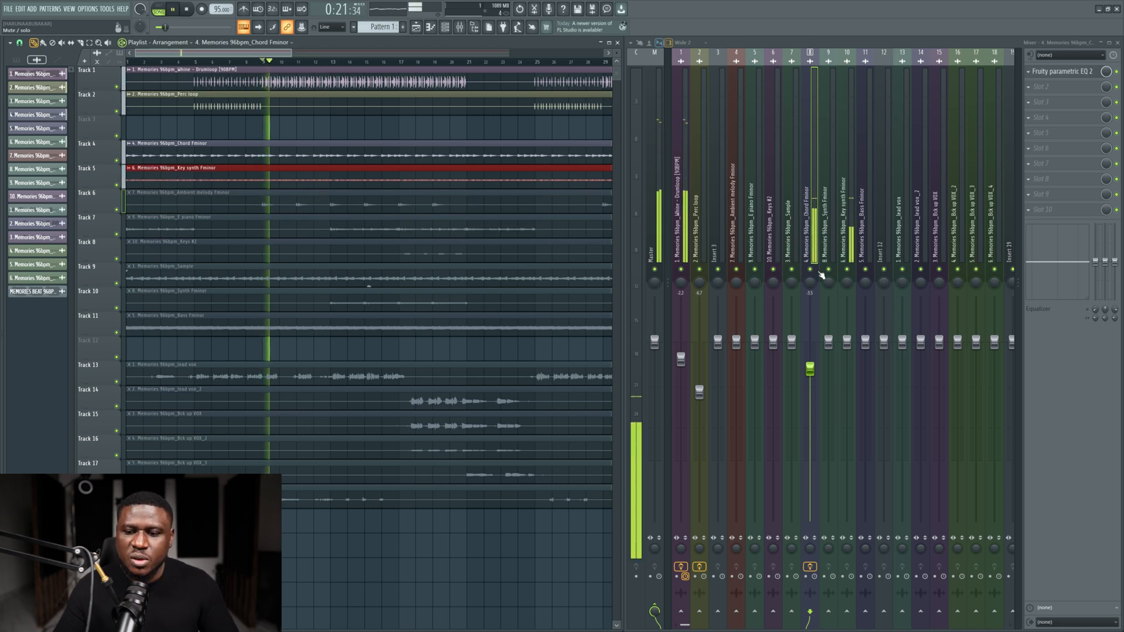
Step: Open the Chord Fminor clip's settings, toggle its mixer insert's mute while auditioning the section, and return to the Key synth clip
double_click(340, 159)
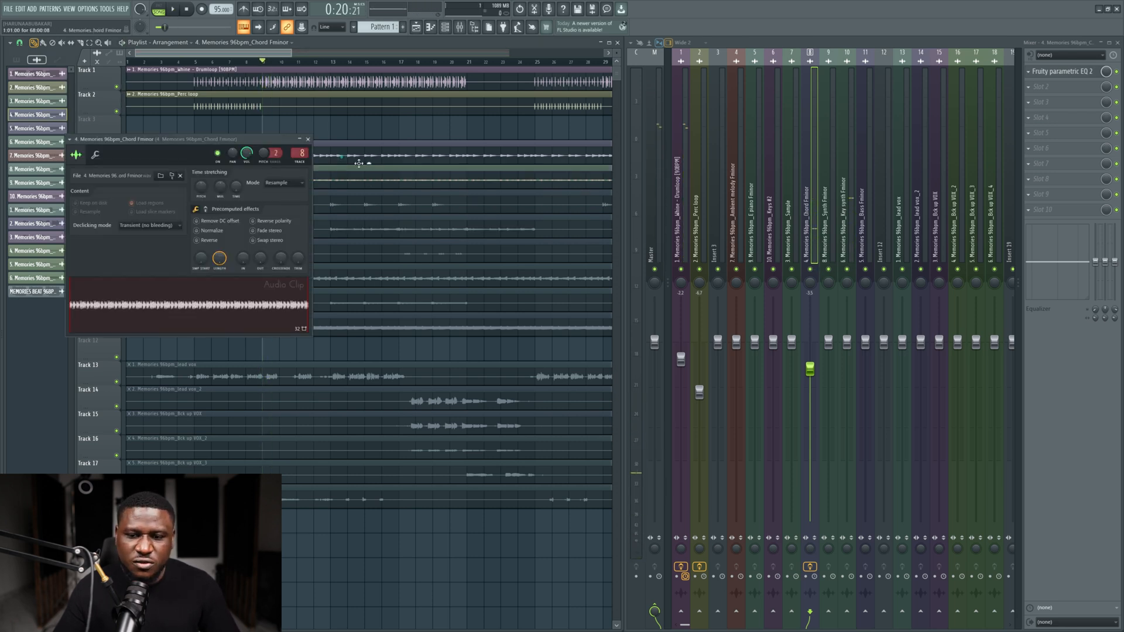
key(space)
click(811, 269)
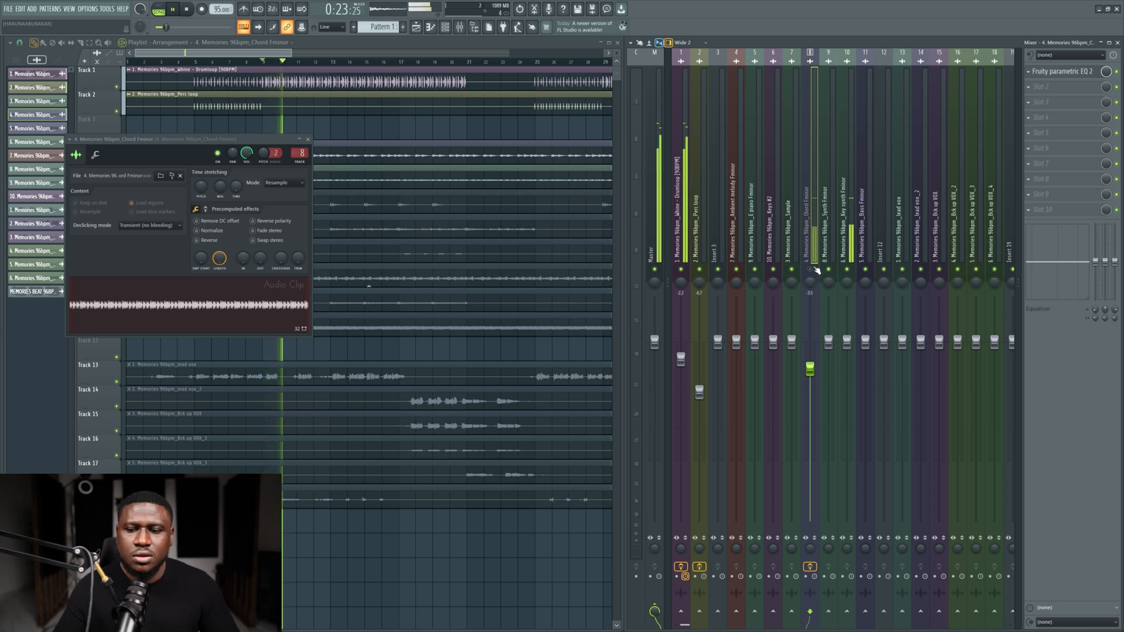
key(space)
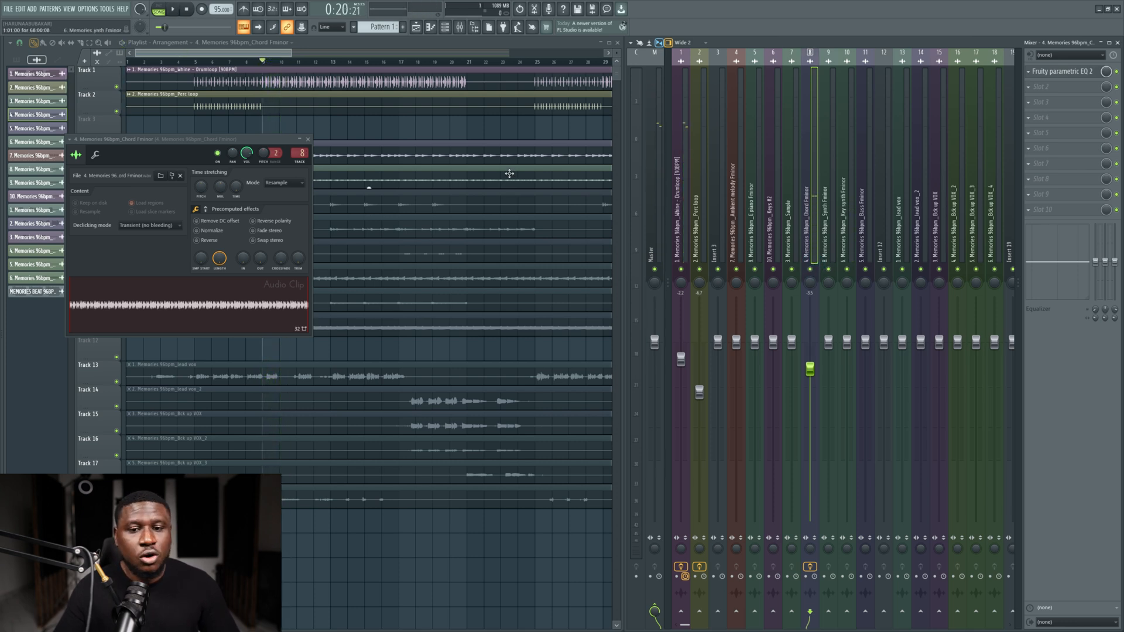
click(509, 173)
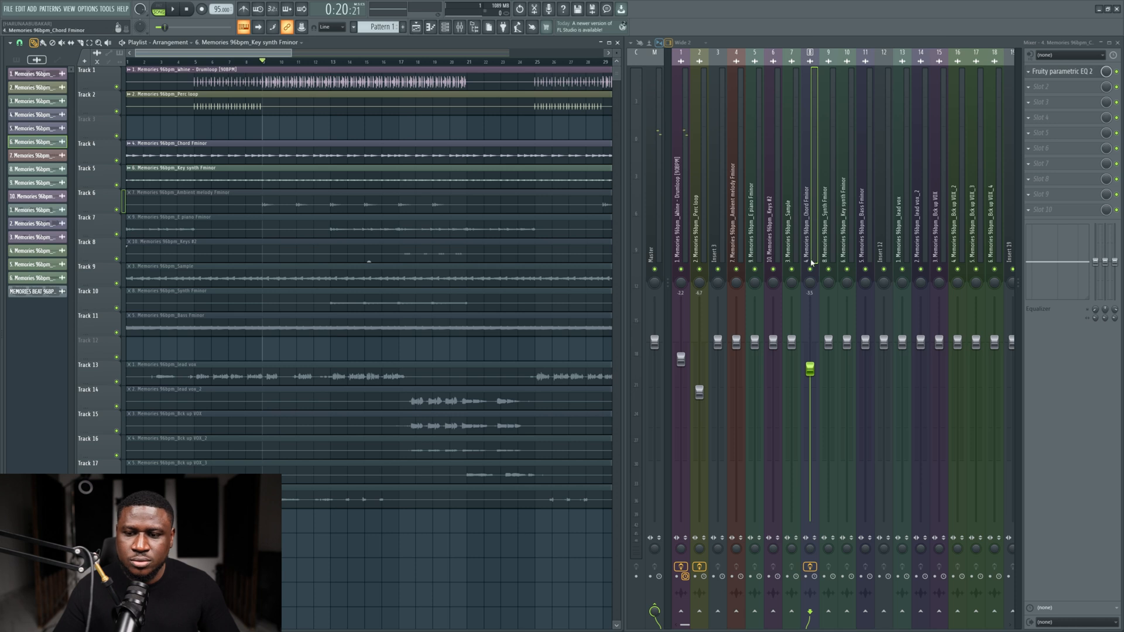
key(space)
key(space)
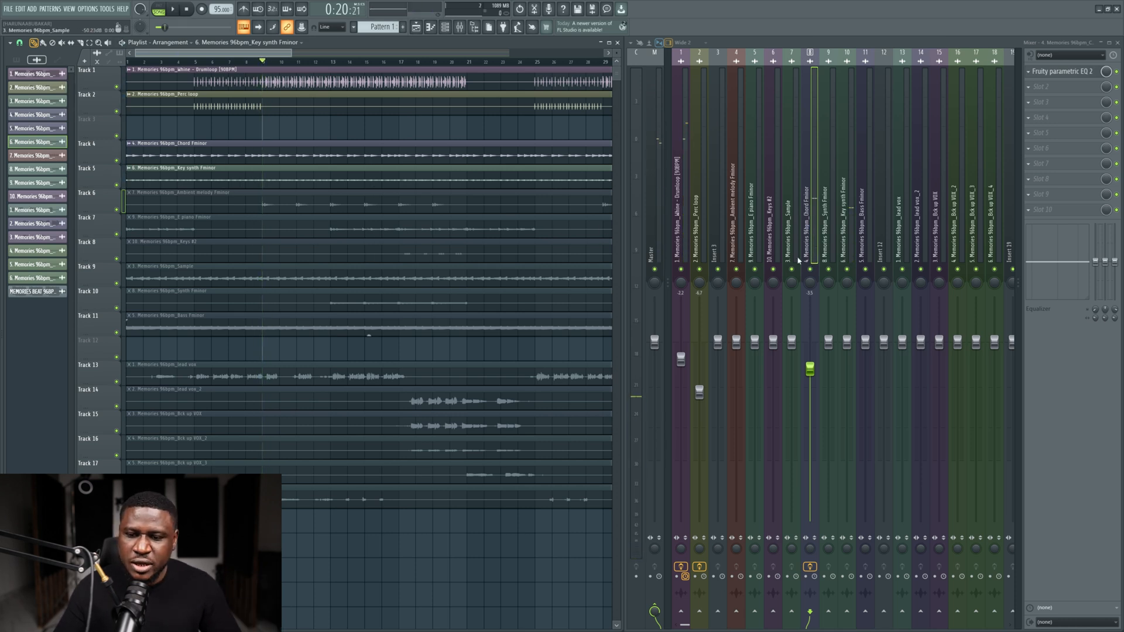
Step: Lower the Key synth Fminor insert's level to -5.3 dB by ear during playback
key(space)
click(851, 237)
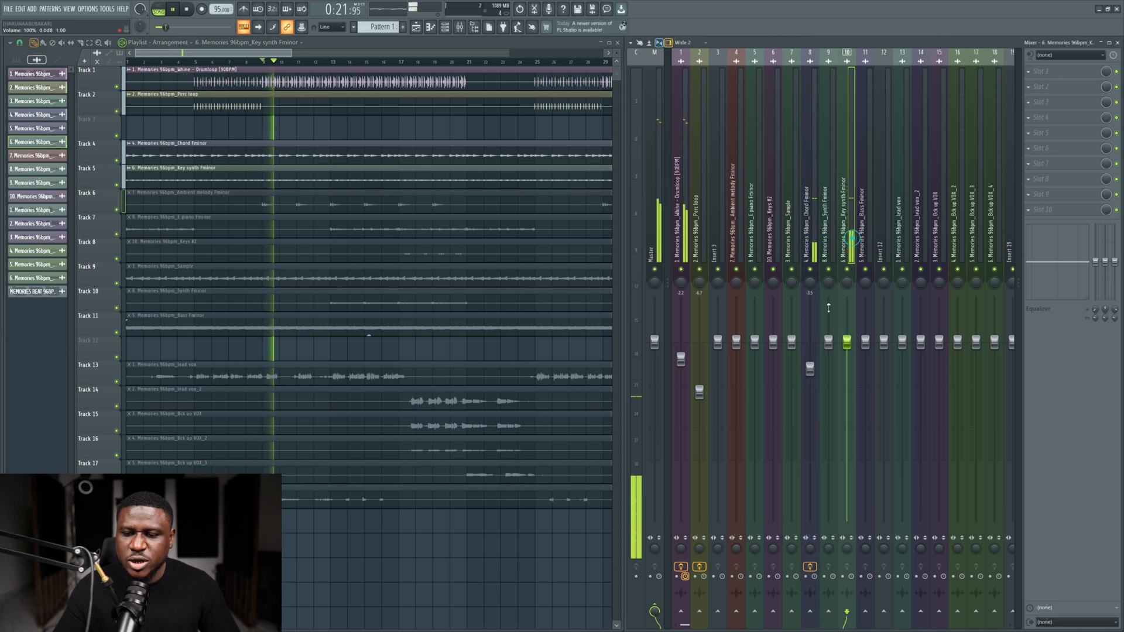
drag(847, 343, 849, 382)
key(space)
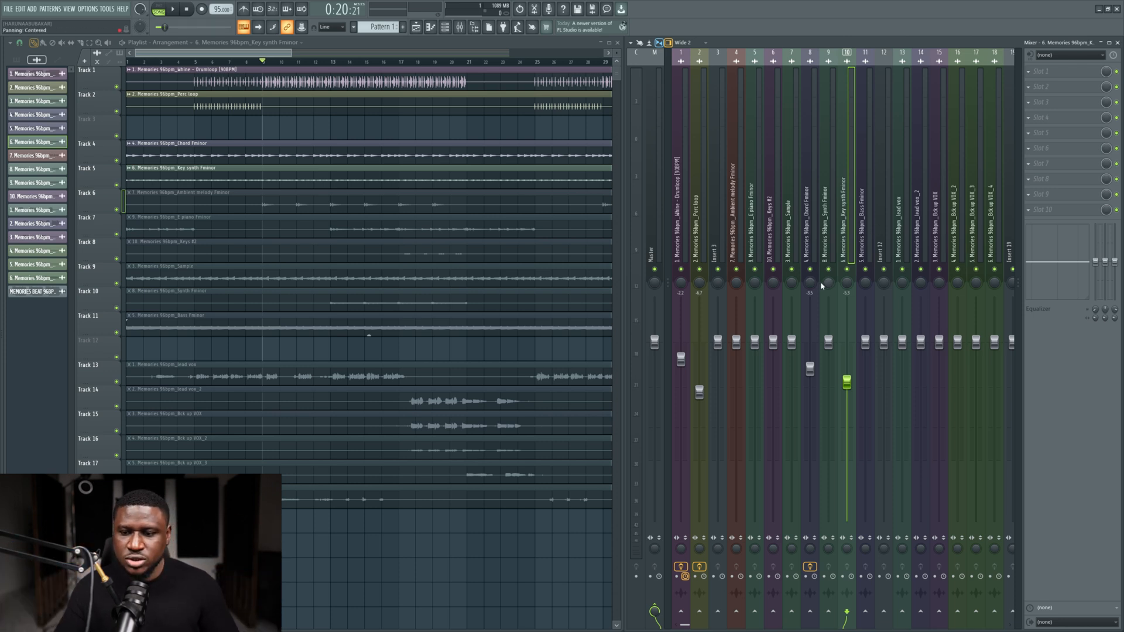
Step: Pan the Key synth insert 10% right and shift the Chord insert's panning off centre during playback
key(space)
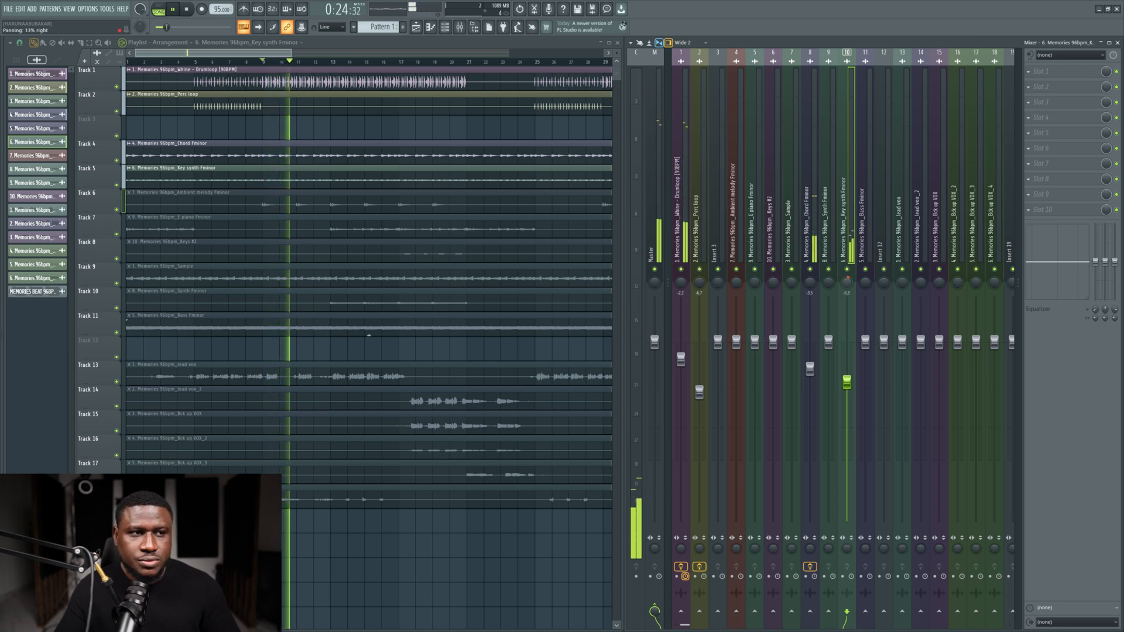
click(811, 285)
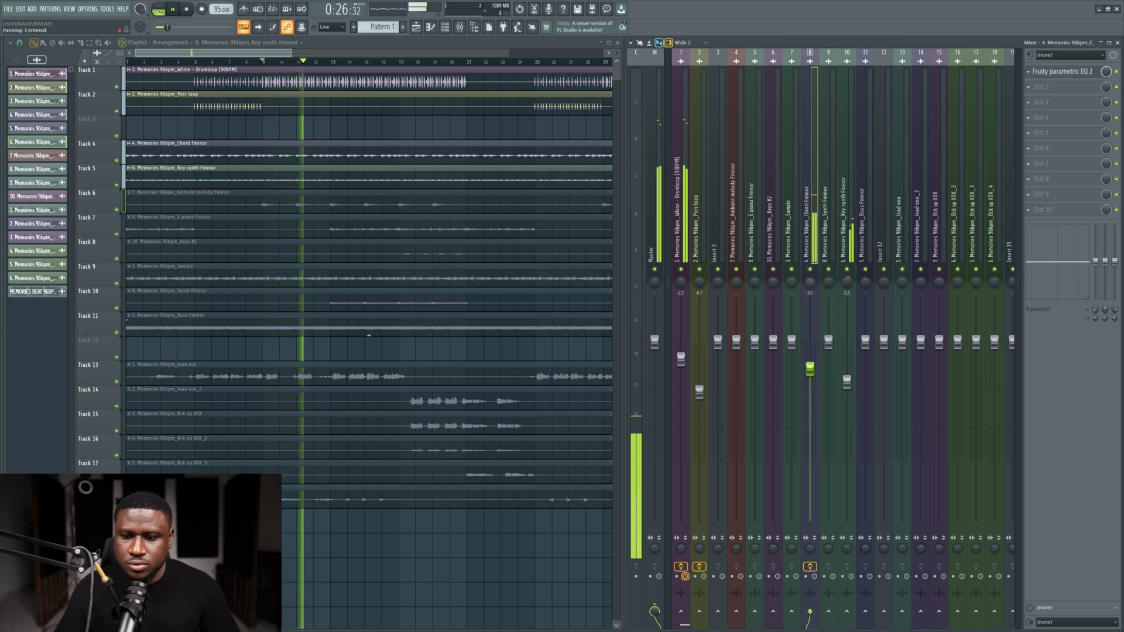
drag(810, 286, 810, 287)
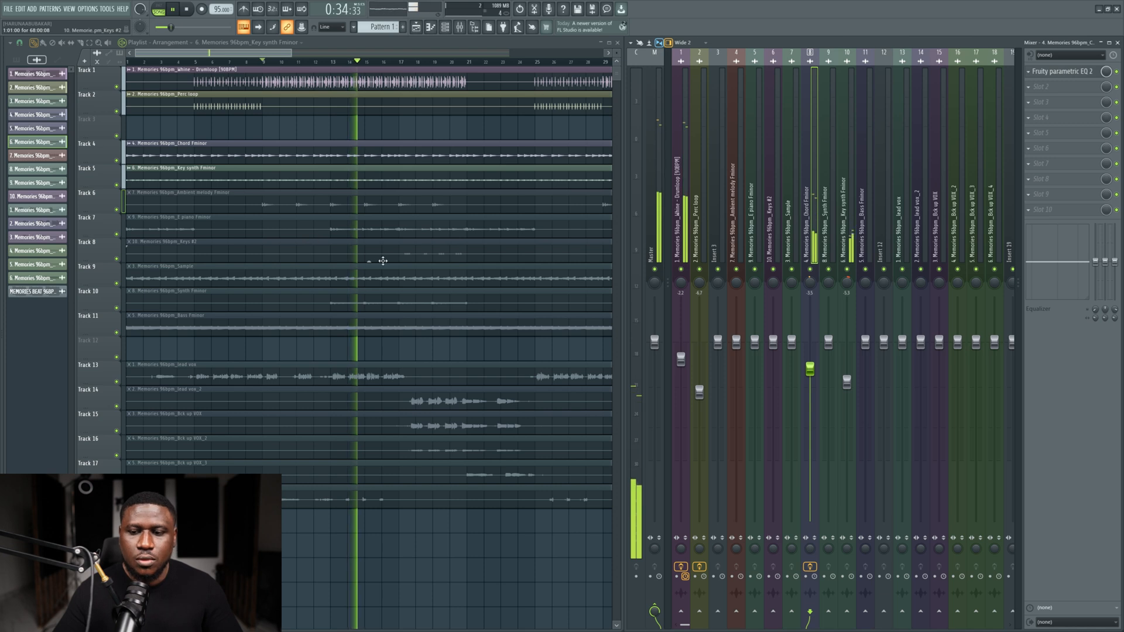
key(space)
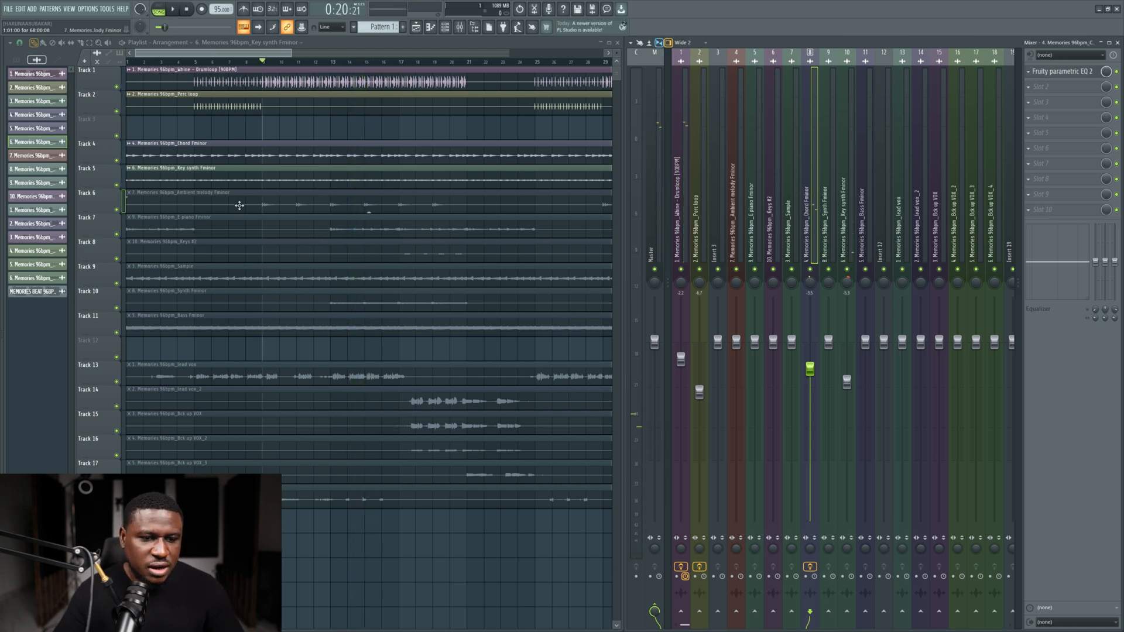
Step: Unmute the E piano Fminor clip, audition it from bar 13, and mute it again
click(343, 226)
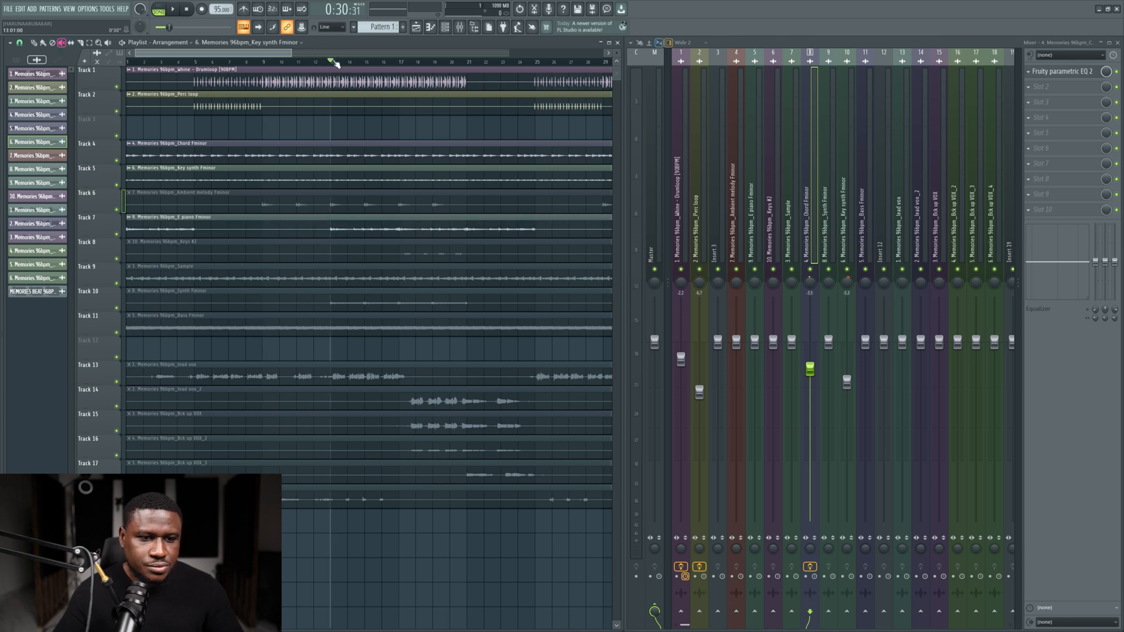
key(space)
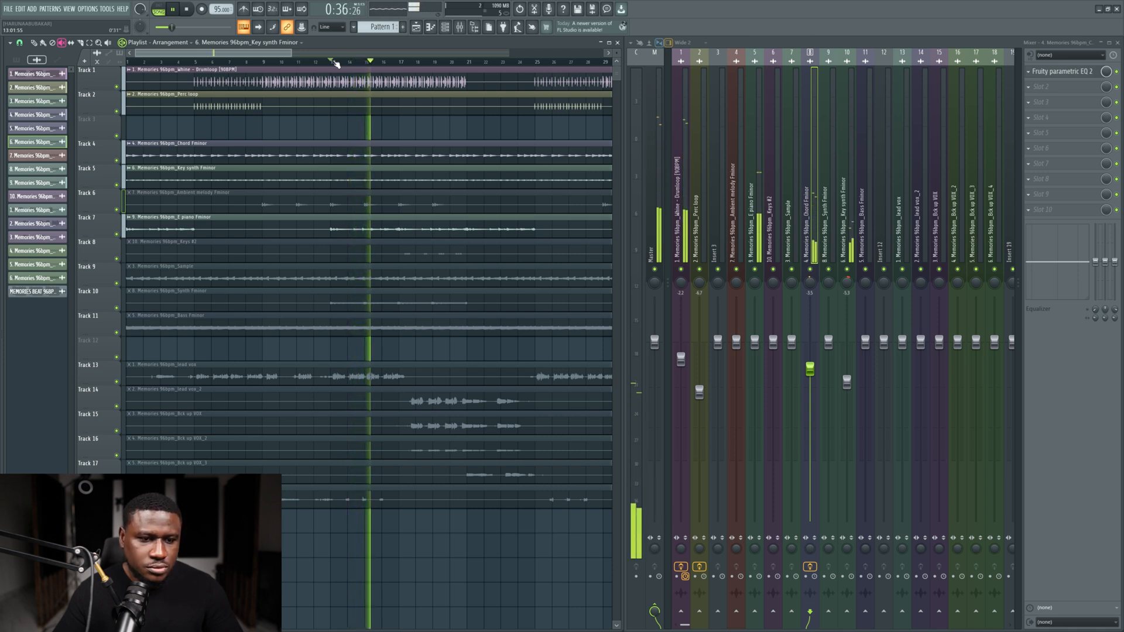
key(space)
click(267, 222)
Step: Unmute and audition the Sample clip, and move its track up to Track 6 below the Key synth
click(268, 280)
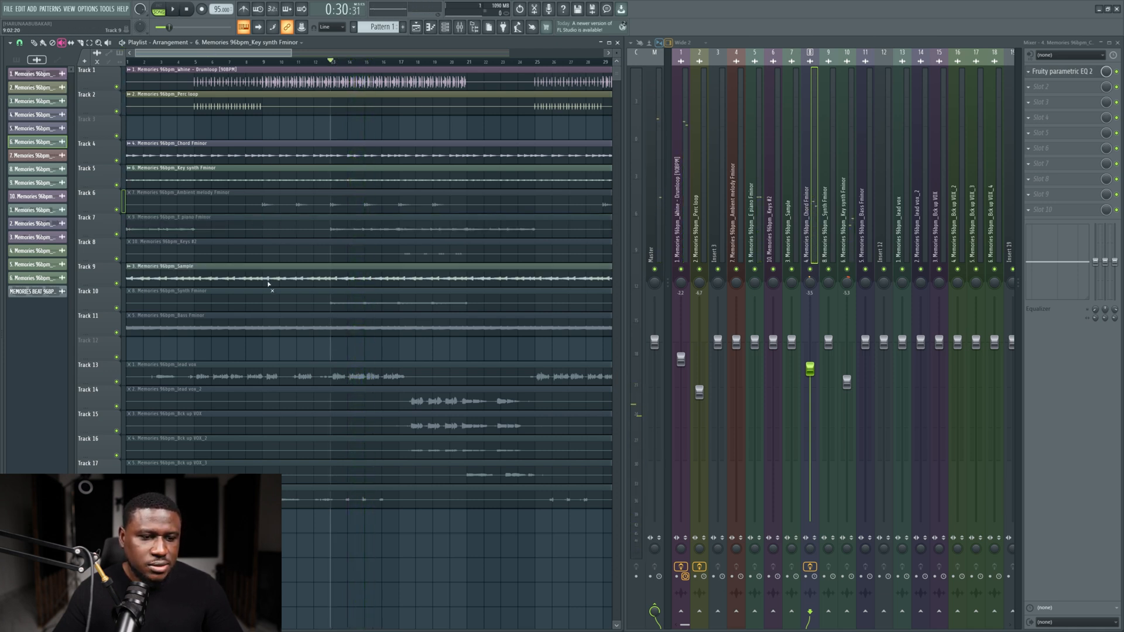
key(space)
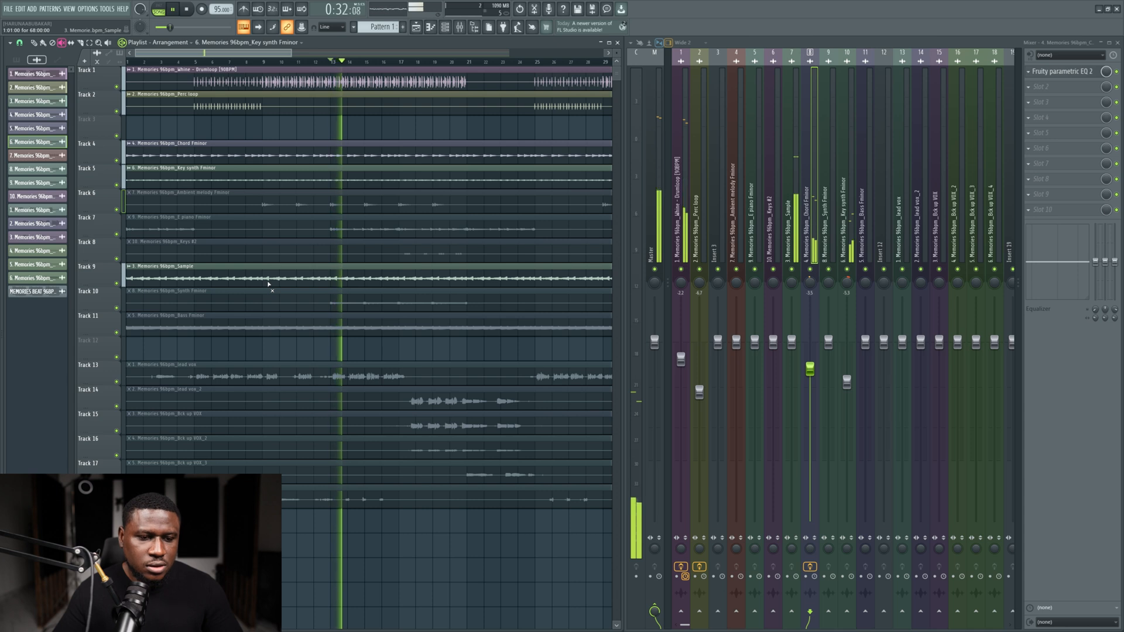
key(space)
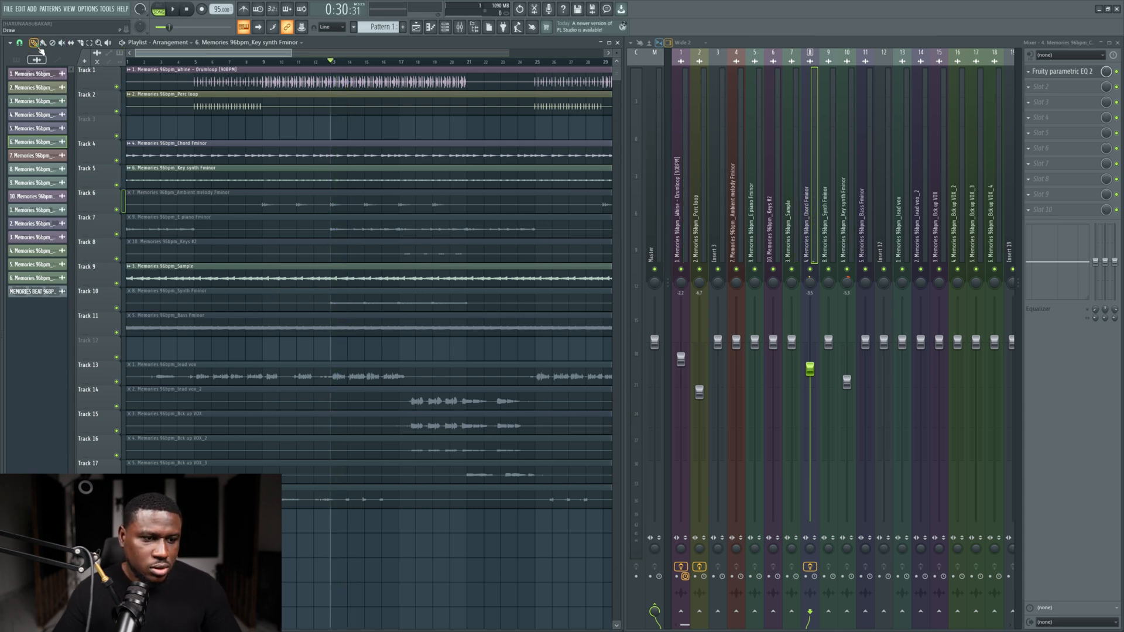
drag(108, 277, 117, 204)
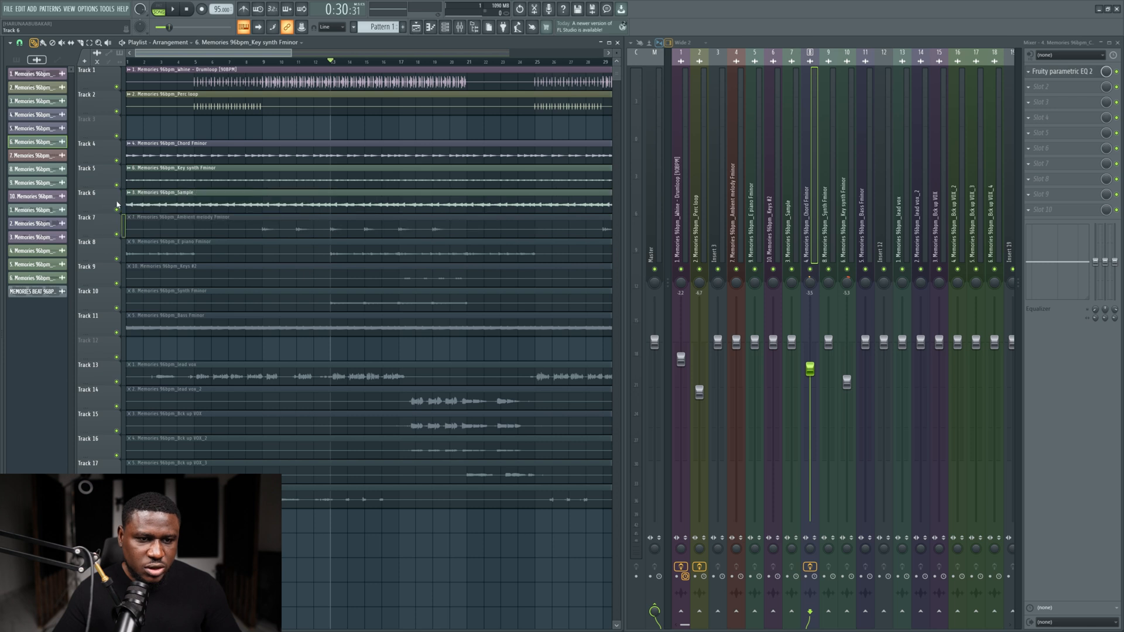
Step: Locate the Sample clip's mixer insert and lower its level to -10.1 dB by ear during playback
double_click(288, 202)
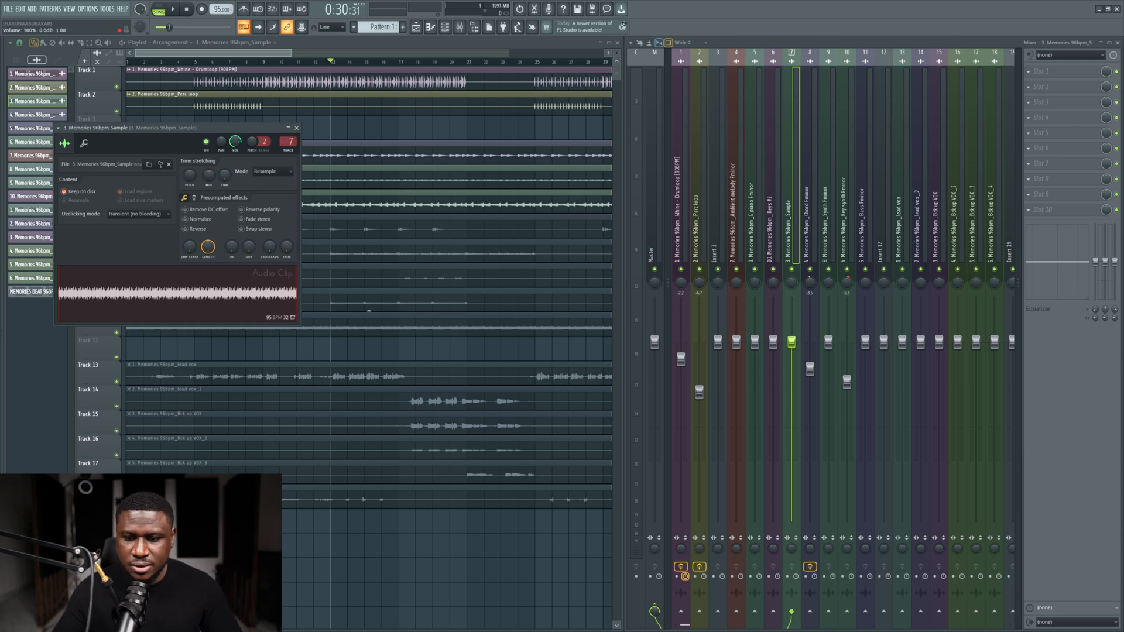
key(space)
drag(792, 342, 792, 415)
key(space)
key(space)
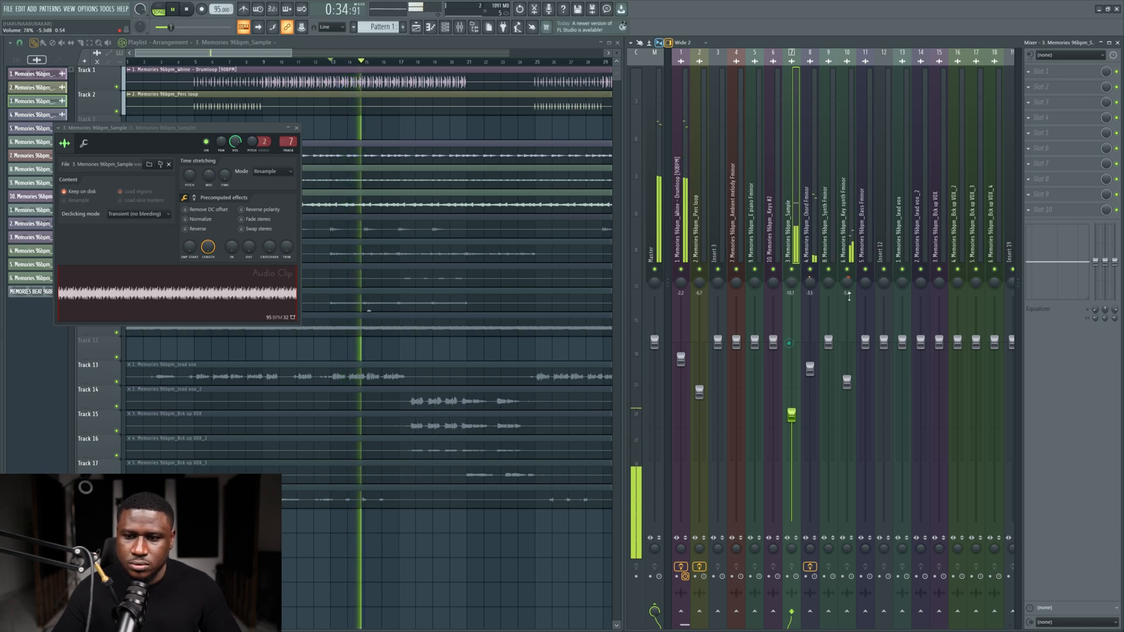
Step: Add Fruity Parametric EQ 2 to the first effect slot of the Key synth Fminor insert
click(849, 252)
key(space)
click(1060, 73)
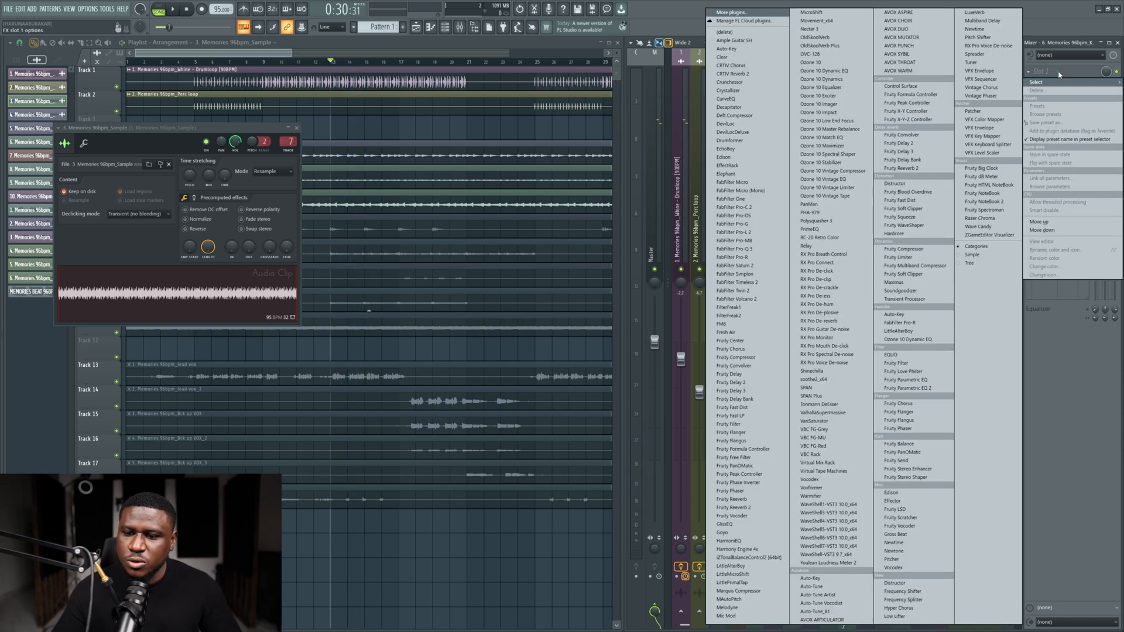
click(904, 388)
Step: Make band 1 of the Key synth EQ a Steep 8 high-pass filter, raise its cutoff during playback, and close the EQ
key(space)
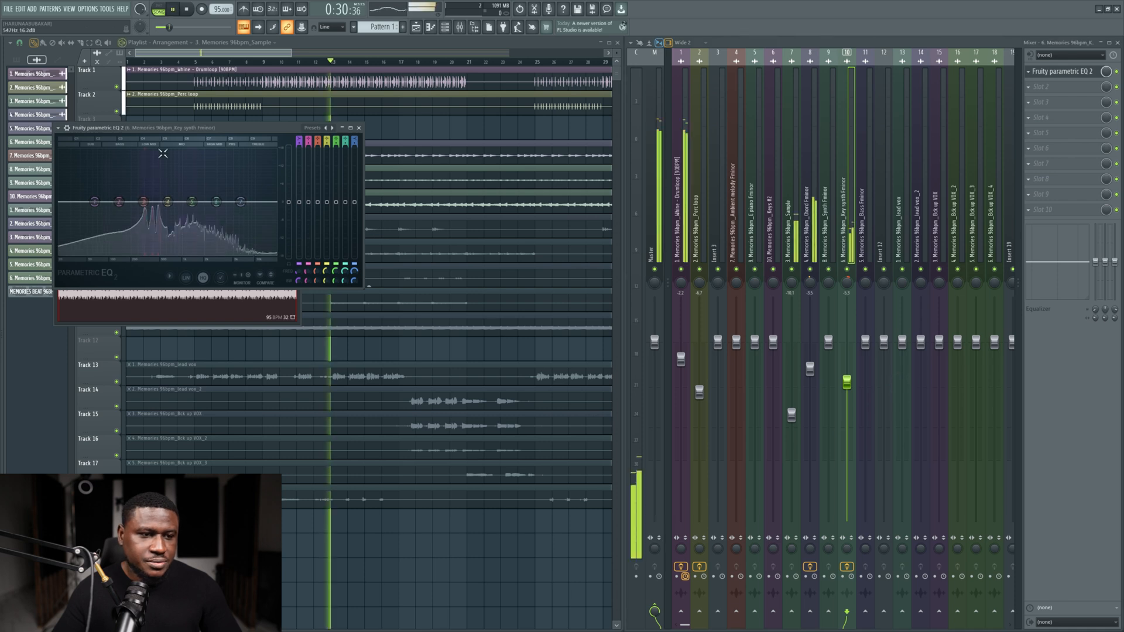
right_click(96, 202)
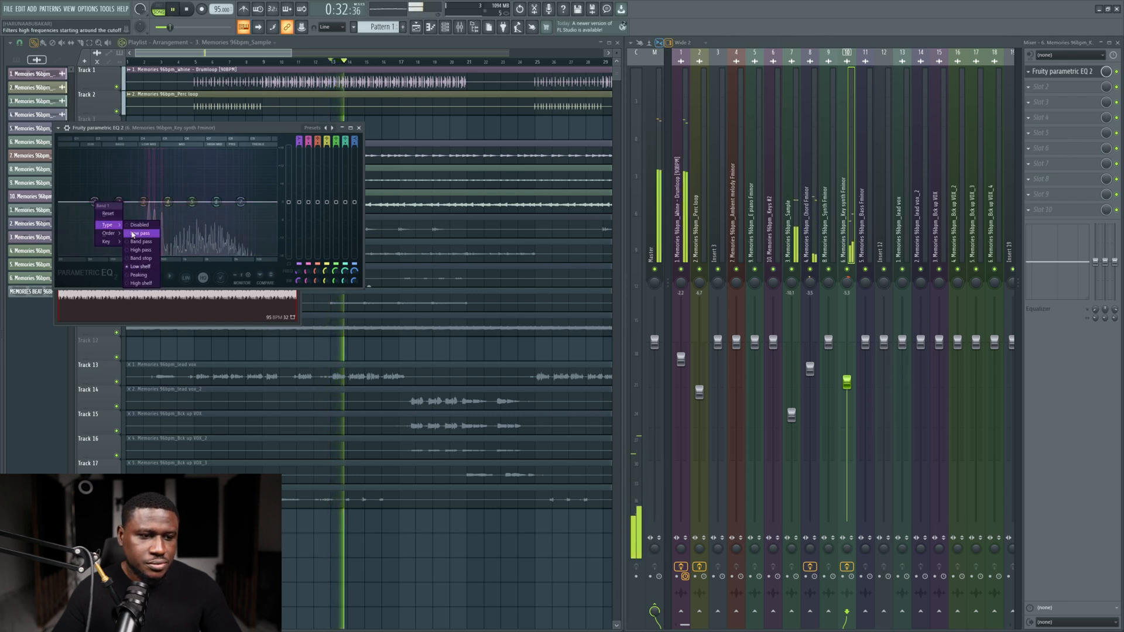
mouse_move(108, 225)
right_click(139, 235)
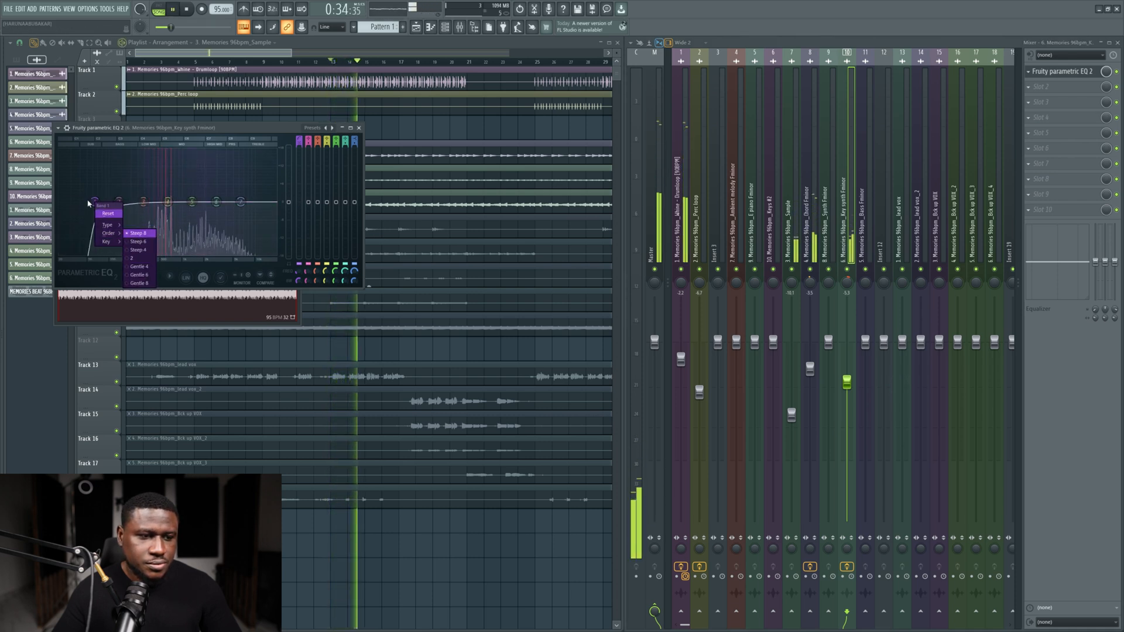
click(91, 203)
drag(95, 202, 119, 202)
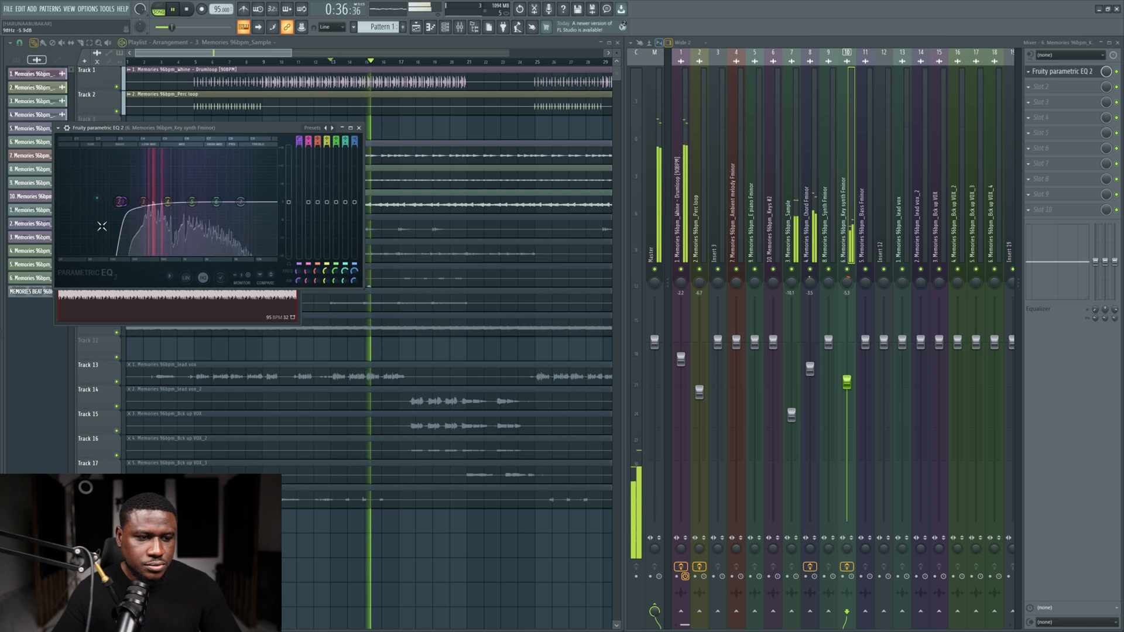
click(16, 384)
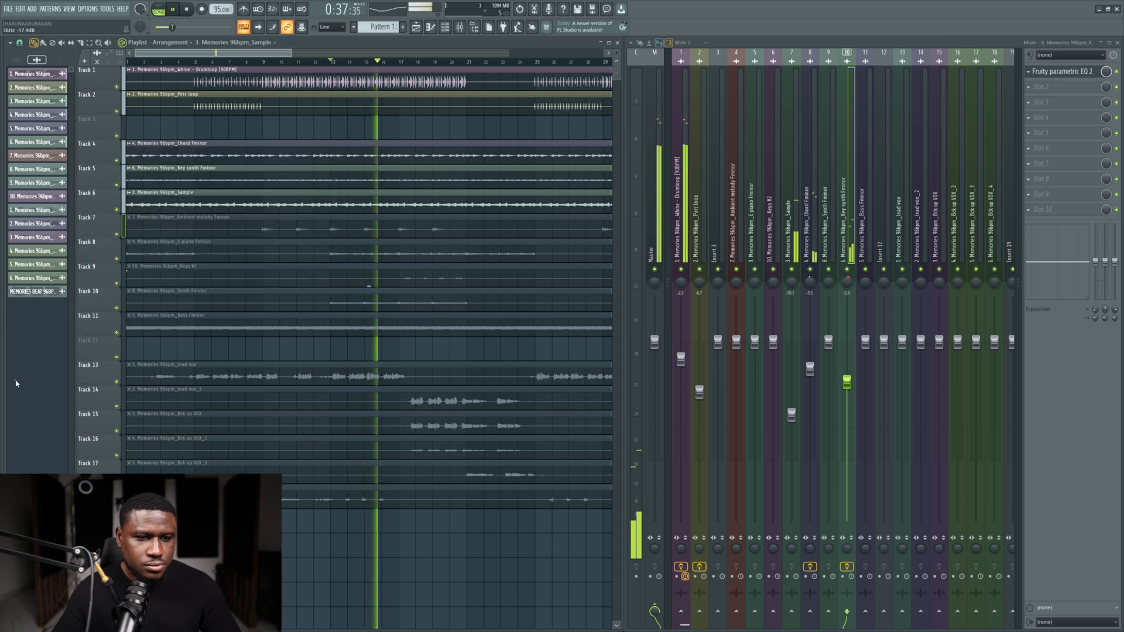
Step: Raise the Sample insert's level to about -8 dB by ear while replaying the section from bar 13
double_click(296, 195)
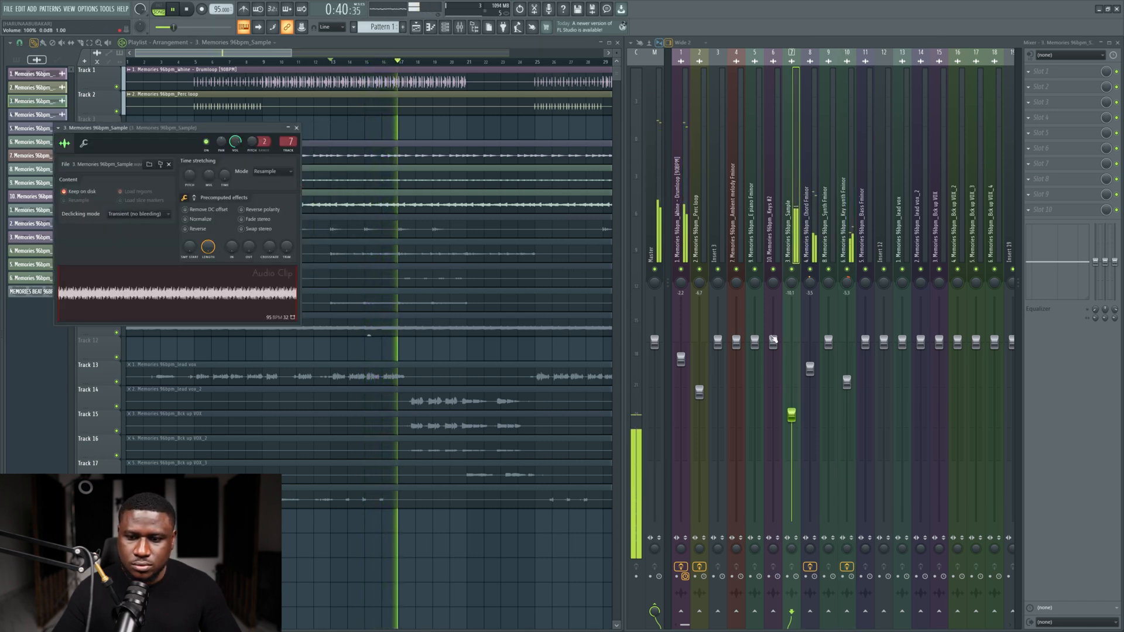
mouse_move(791, 414)
mouse_down()
mouse_move(791, 521)
mouse_move(792, 405)
mouse_up()
key(space)
key(space)
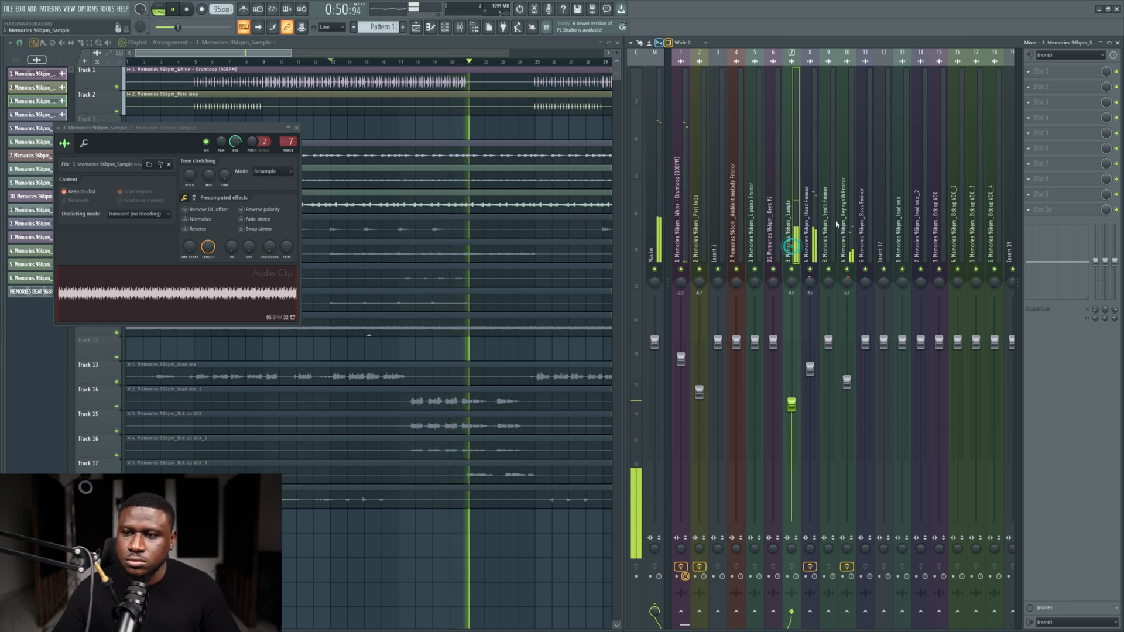
key(space)
key(space)
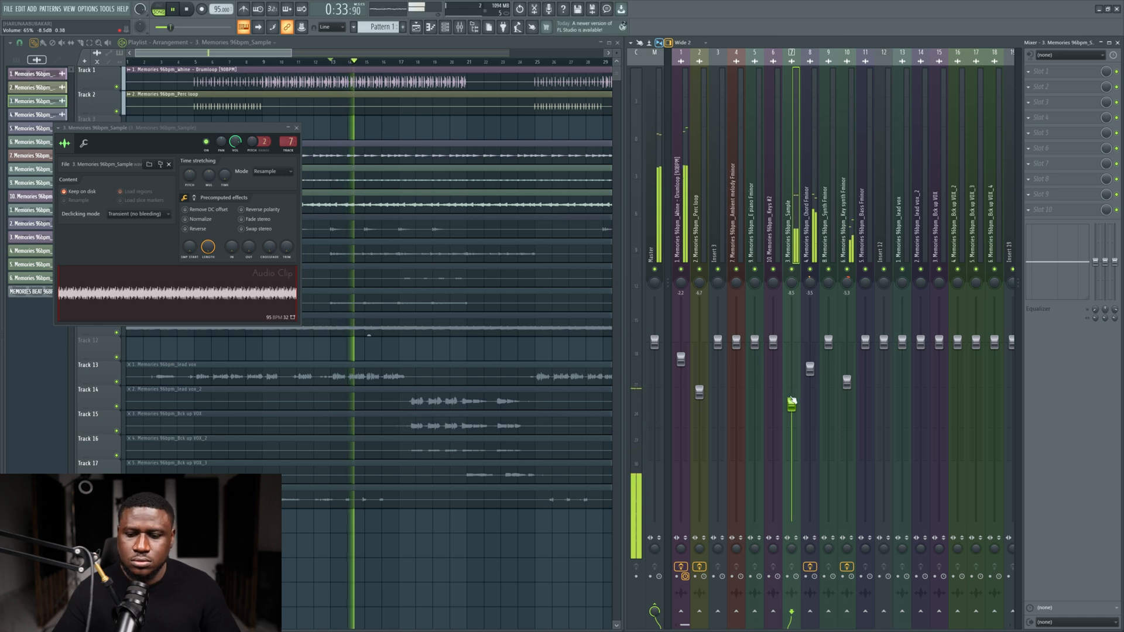
drag(791, 404, 796, 404)
key(space)
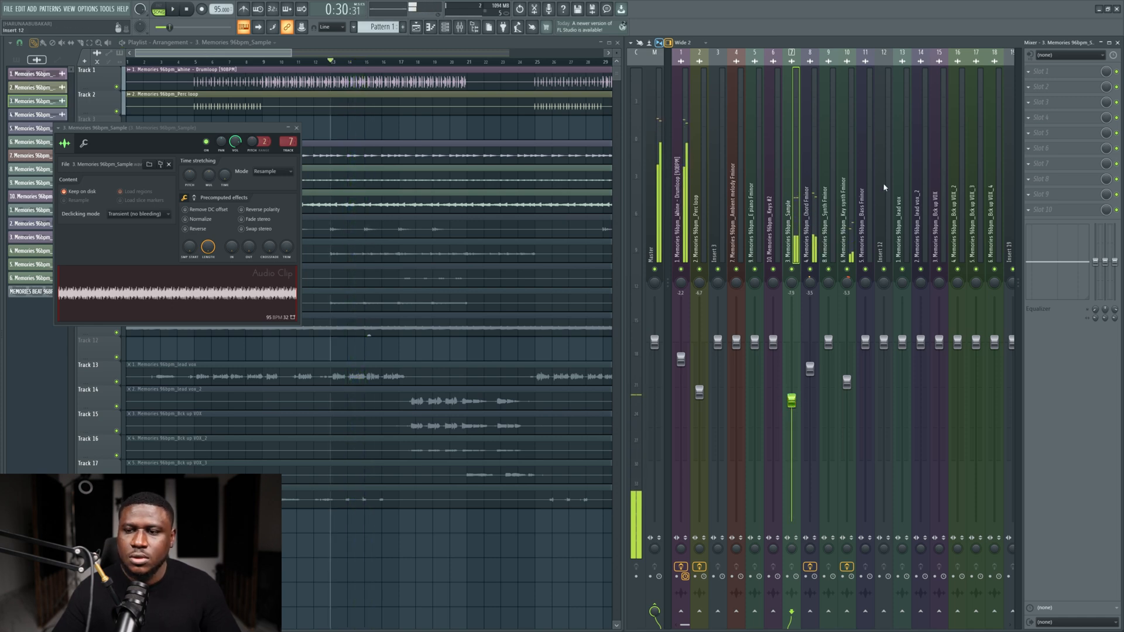
Step: Add Fruity Parametric EQ 2 to the Sample insert, set band 1 to high-pass at about 119 Hz during playback, and close the EQ
click(1074, 72)
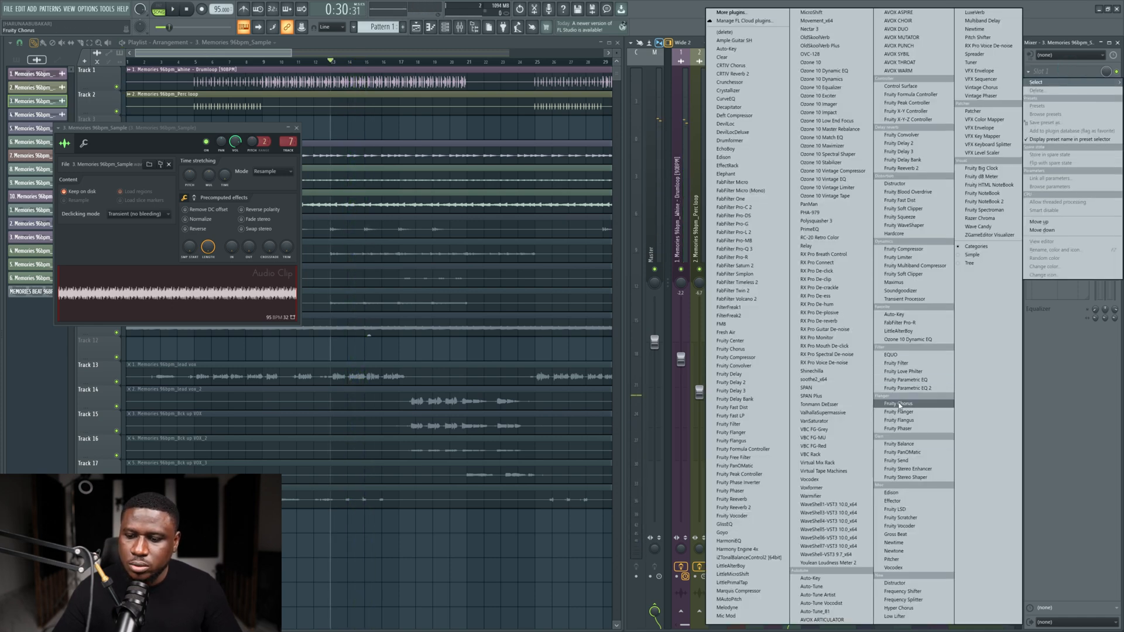
click(900, 391)
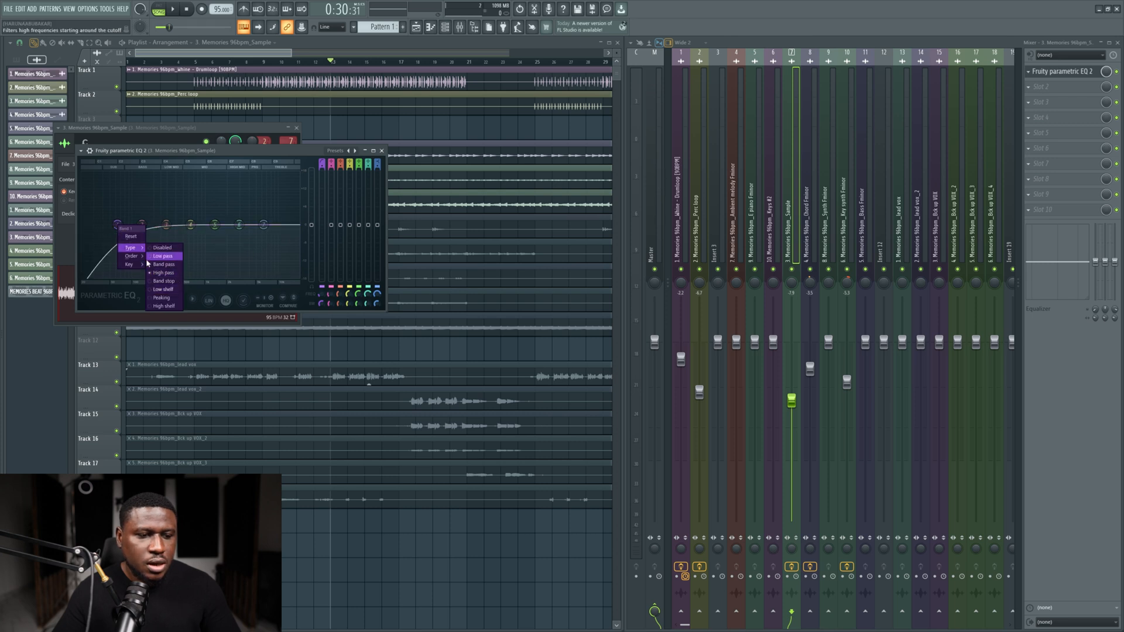
click(157, 259)
key(space)
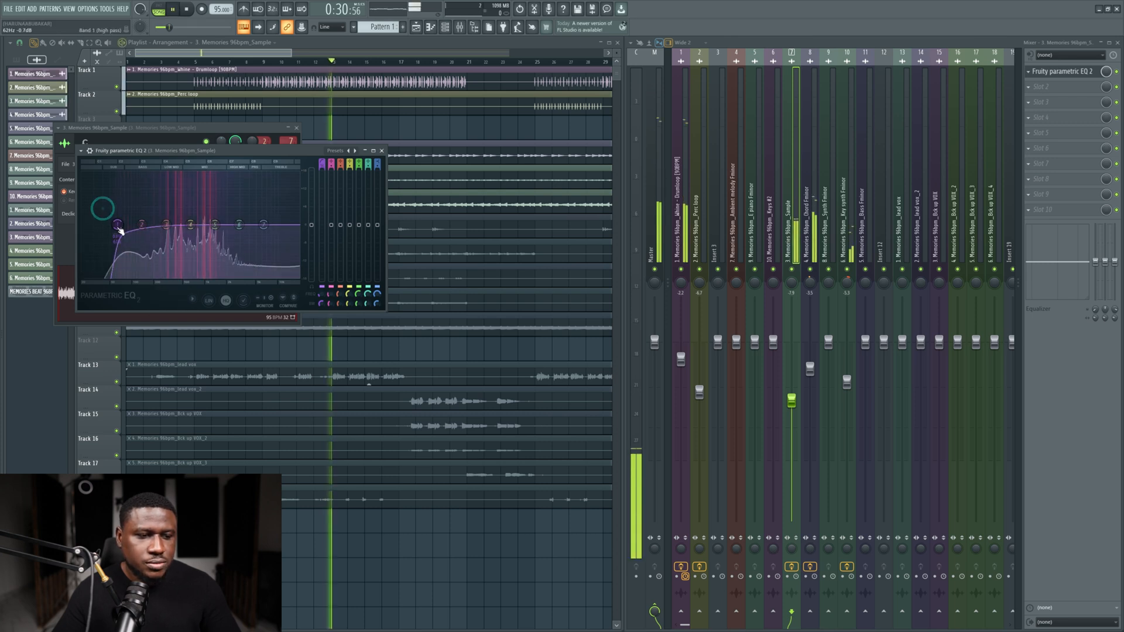
drag(118, 226, 139, 225)
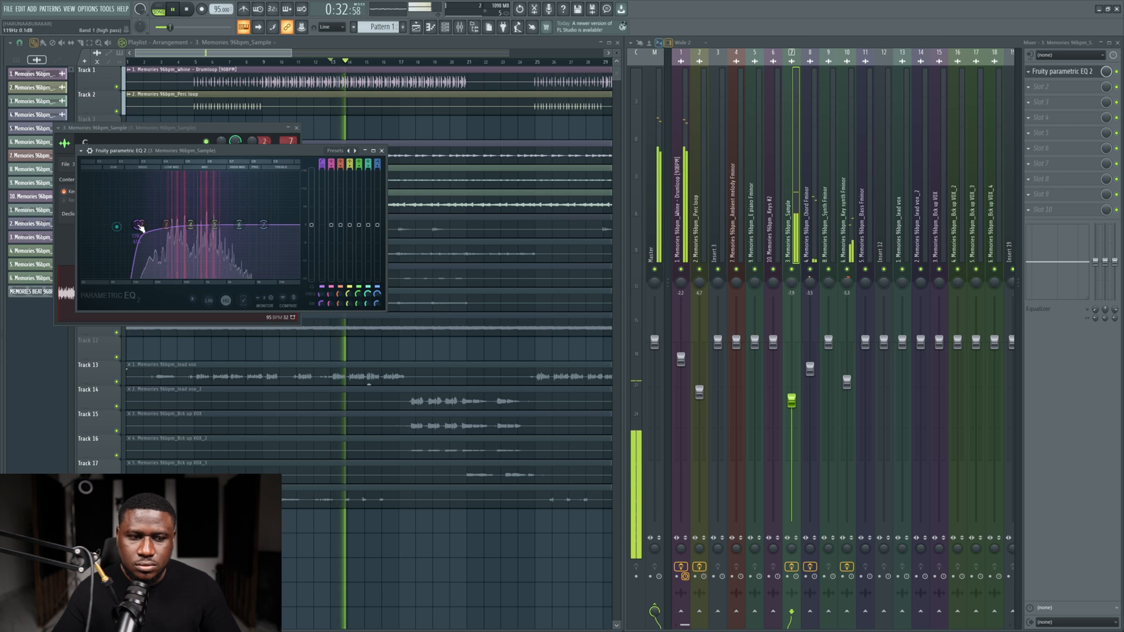
key(Escape)
key(Escape)
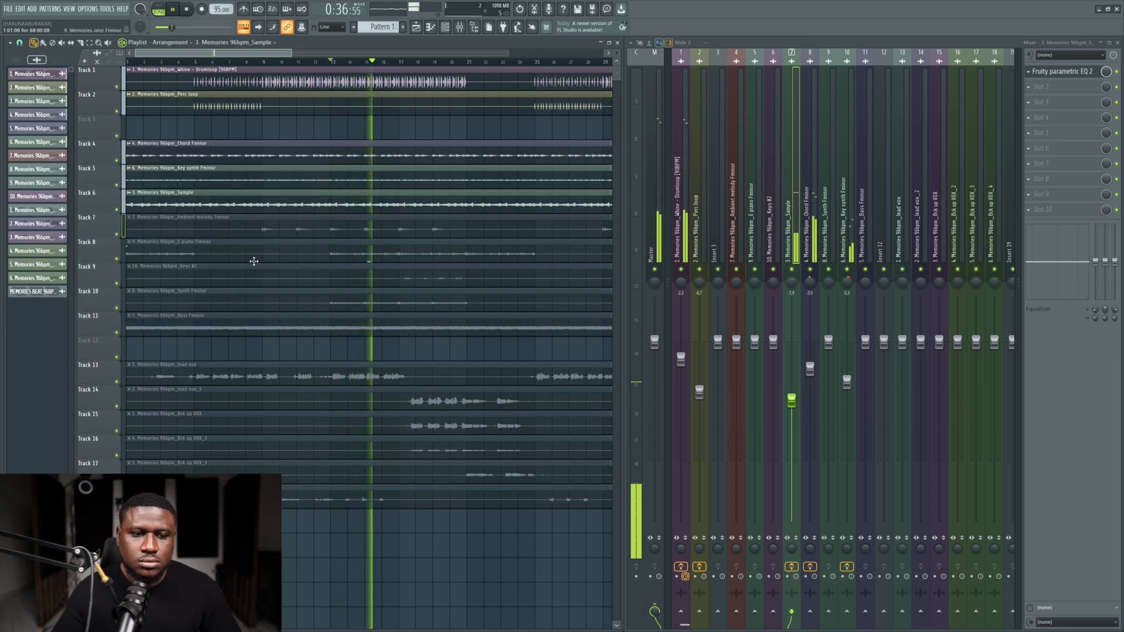
Step: Unmute the Ambient melody clip on Track 7 and play the section from bar 13 with it
click(61, 43)
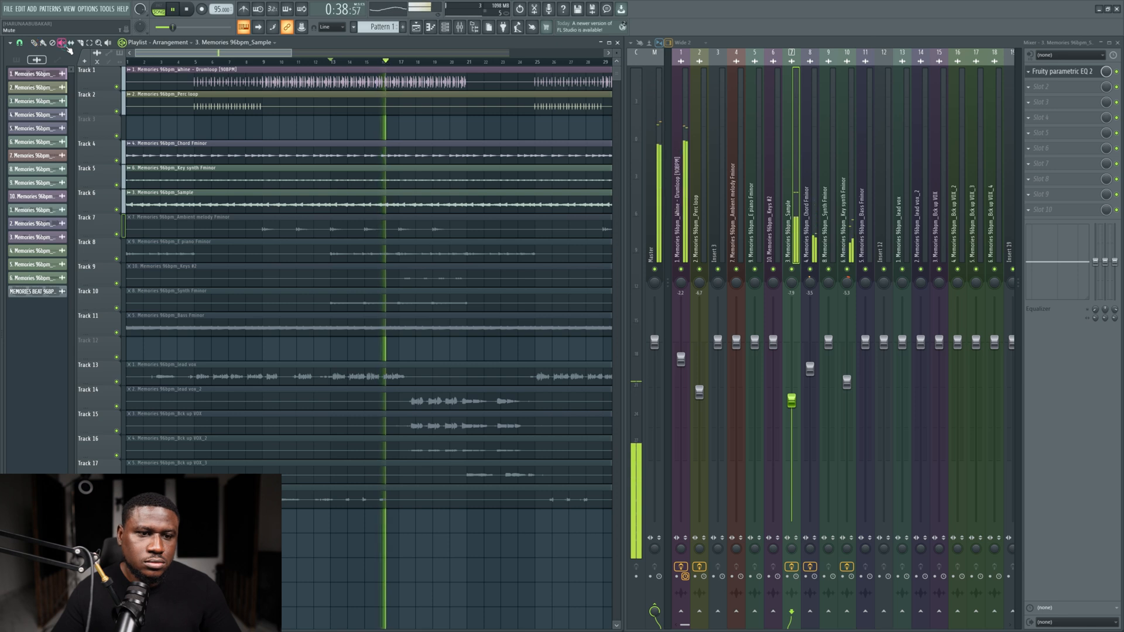
key(space)
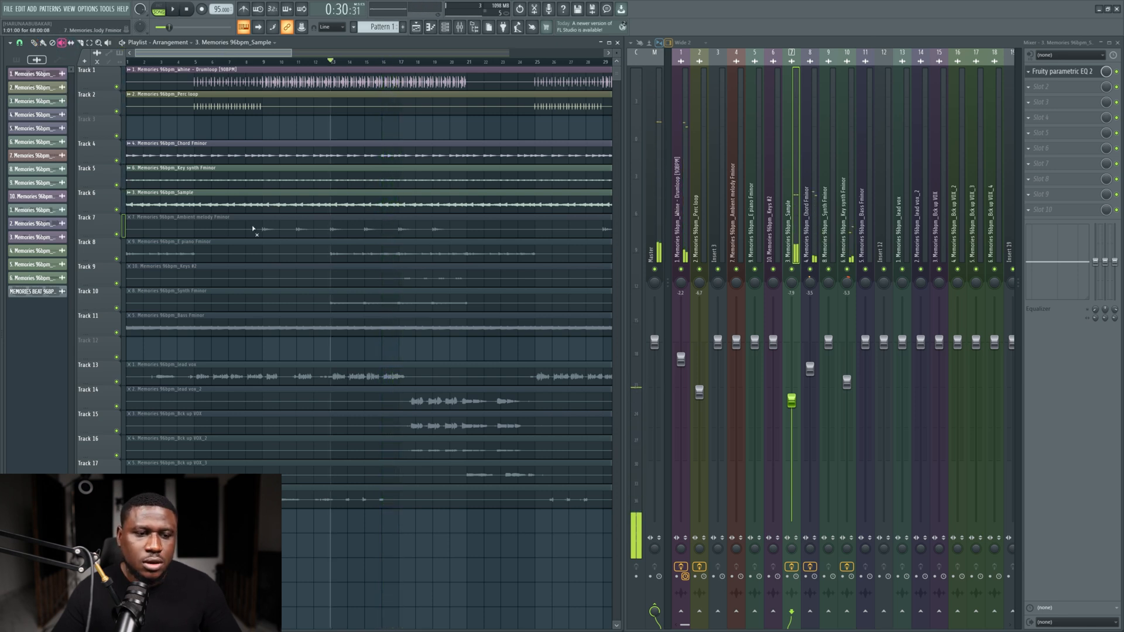
click(315, 228)
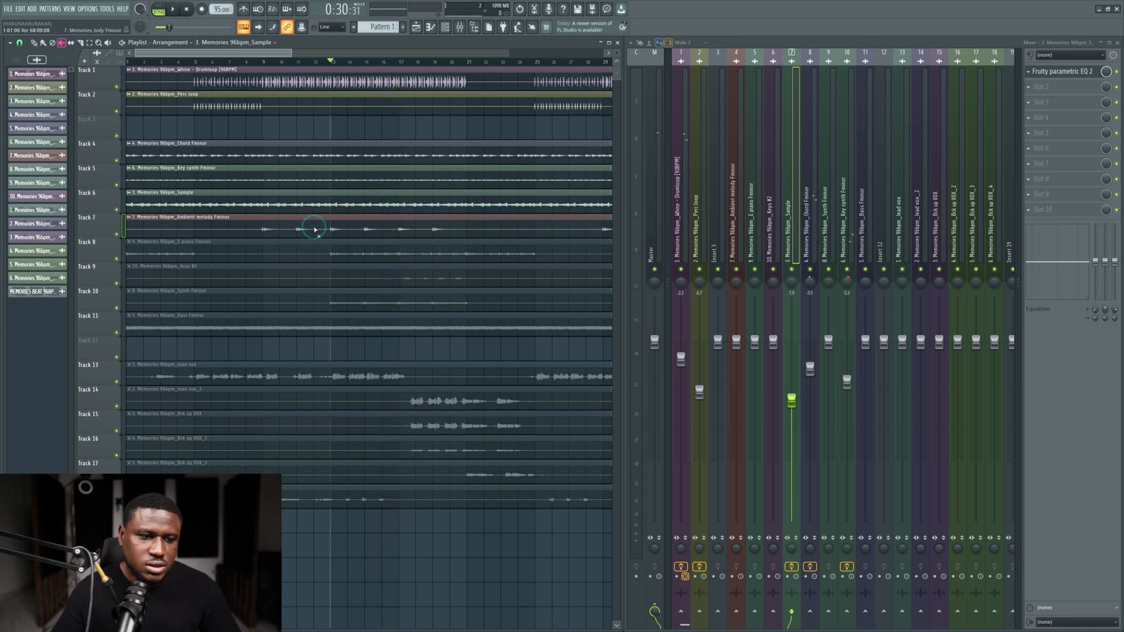
key(space)
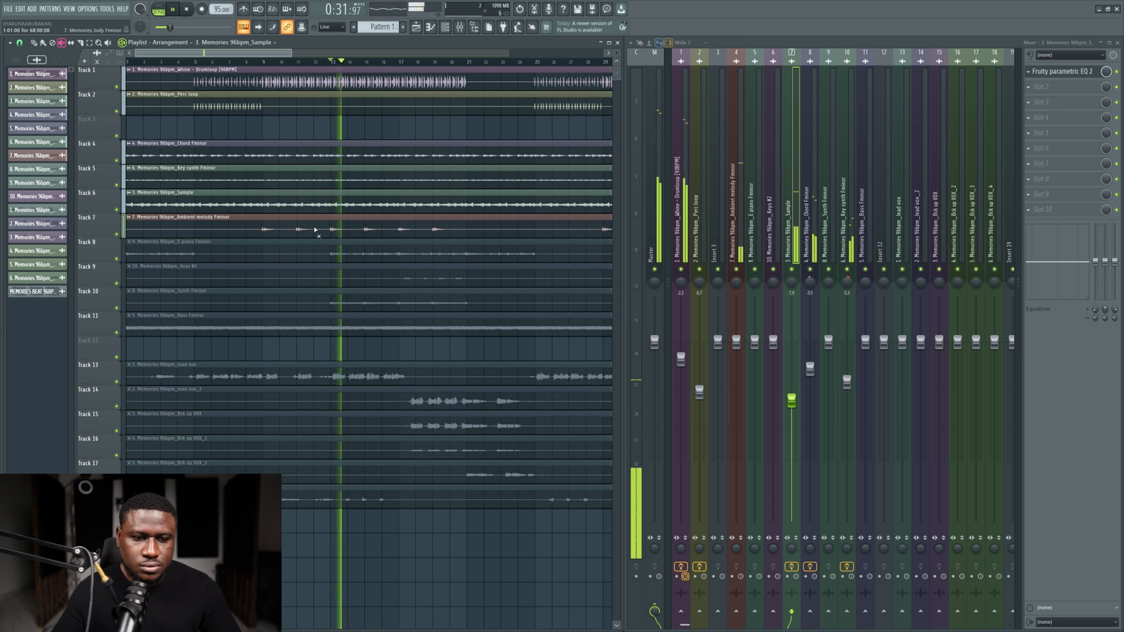
Step: Audition the E piano and Synth clips in turn against the mix, leaving the E piano clip unmuted and the Synth clip muted
click(318, 256)
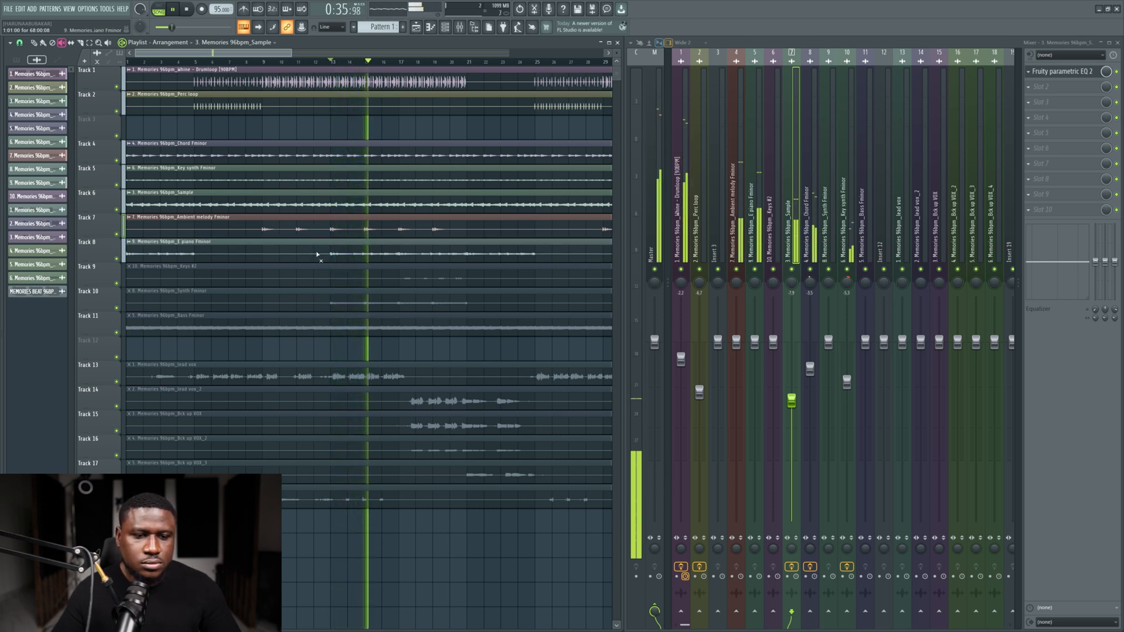
click(317, 255)
key(space)
click(328, 304)
key(space)
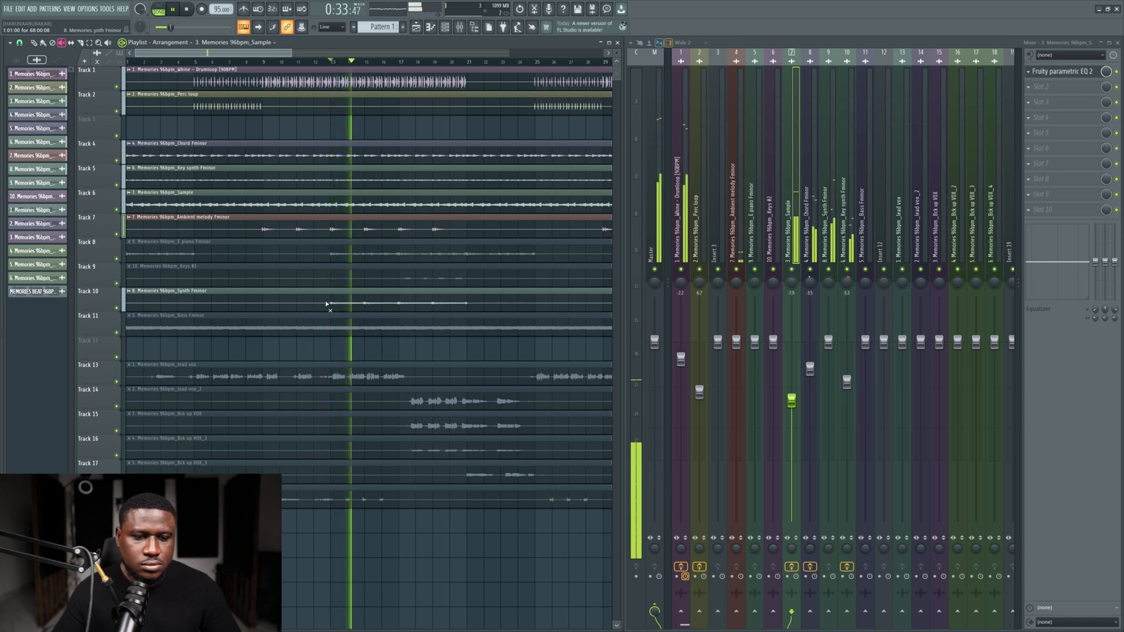
click(327, 304)
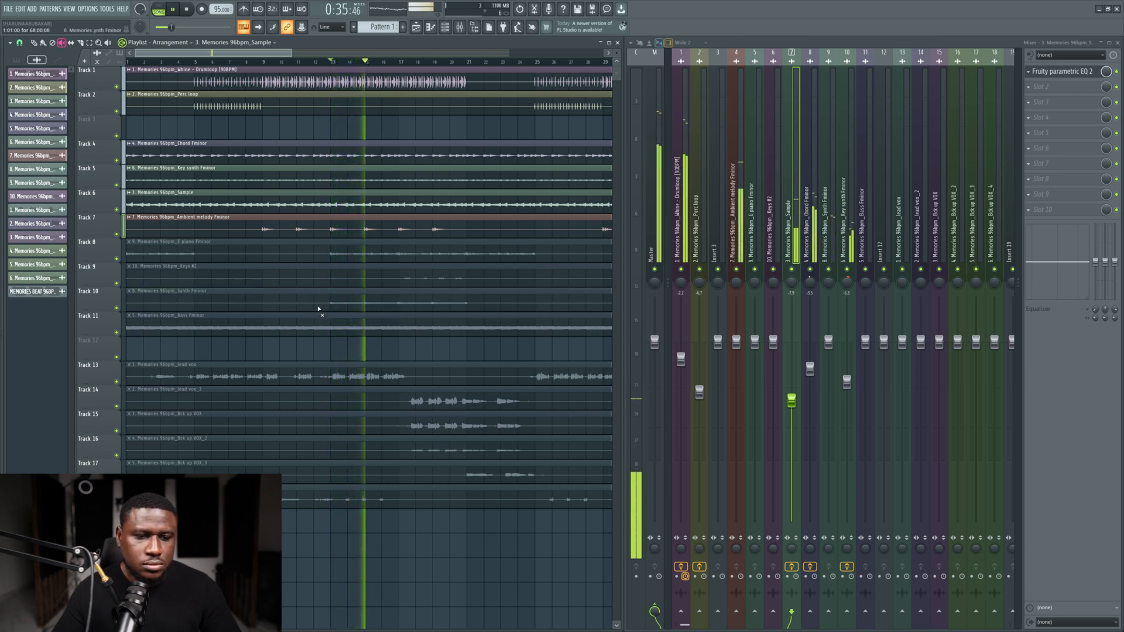
click(328, 253)
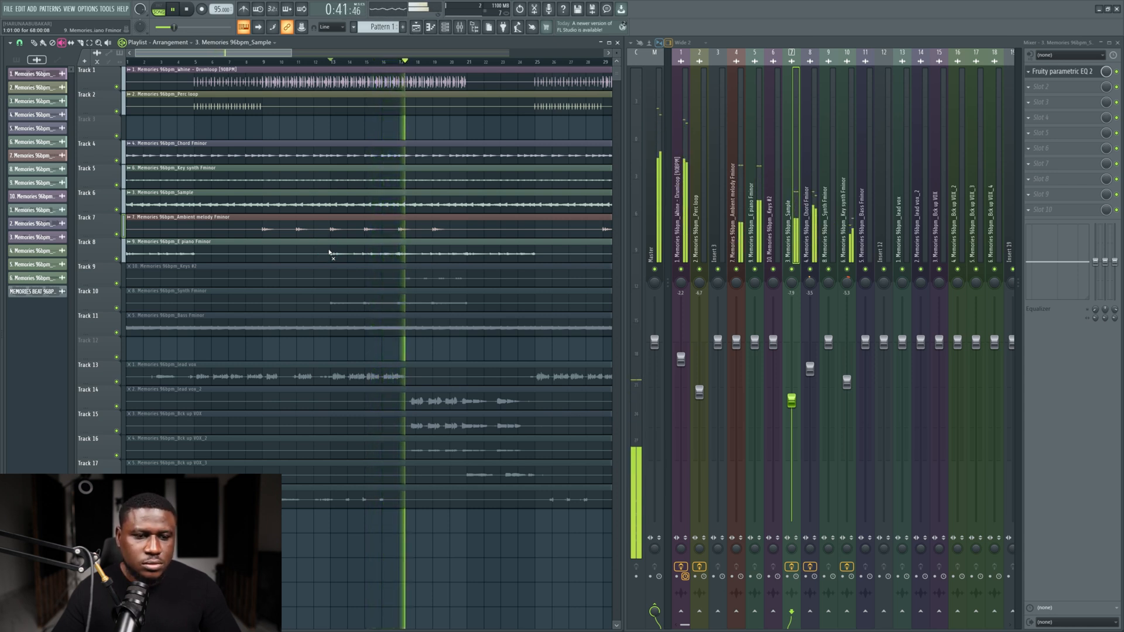
key(space)
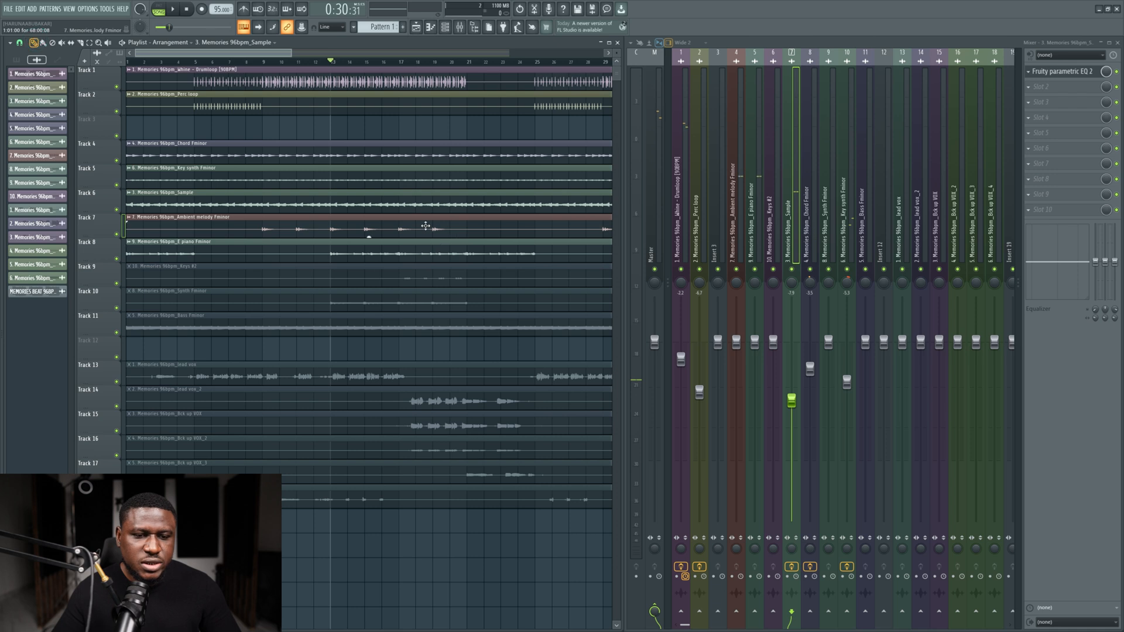
Step: Locate the Ambient melody clip's mixer insert and set its level to -3.3 dB by ear during playback
double_click(372, 217)
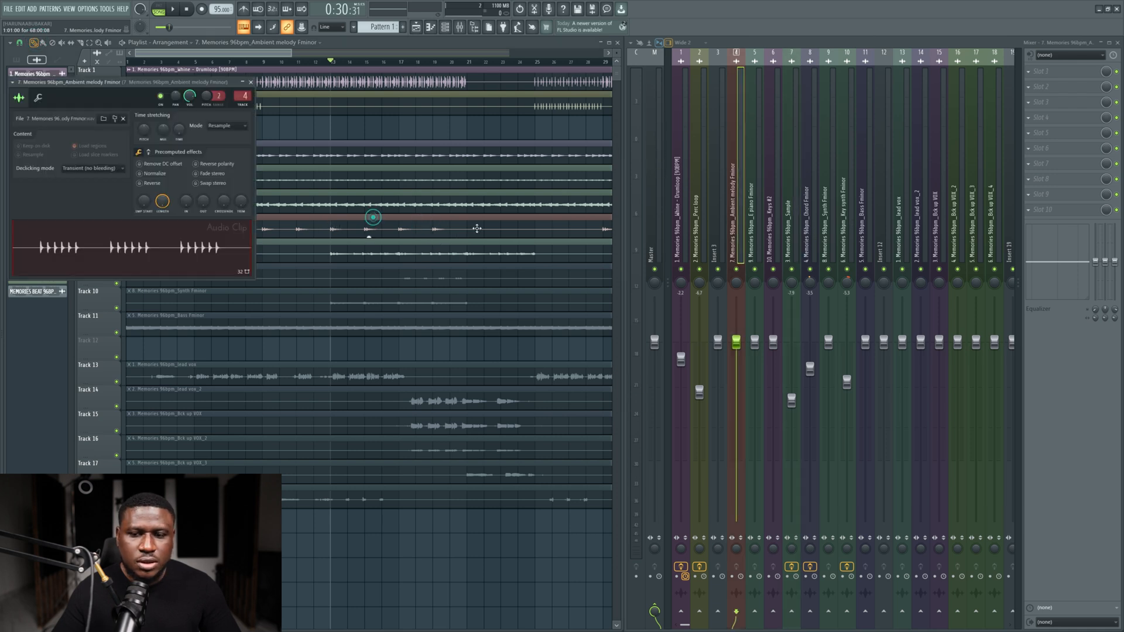
key(space)
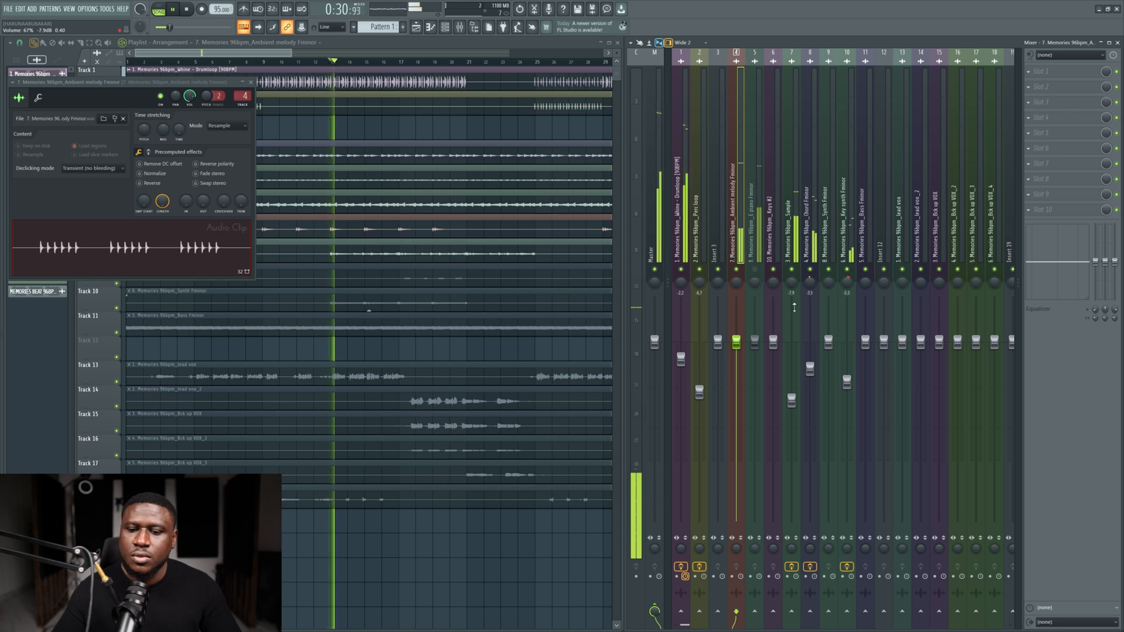
key(space)
key(space)
drag(736, 500, 735, 368)
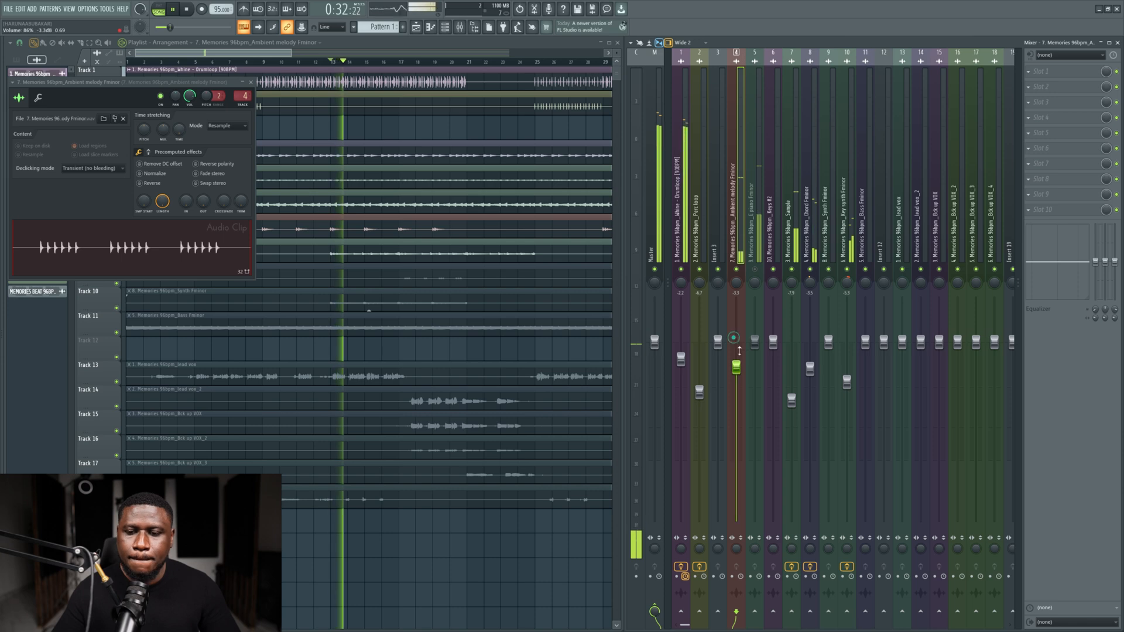
key(space)
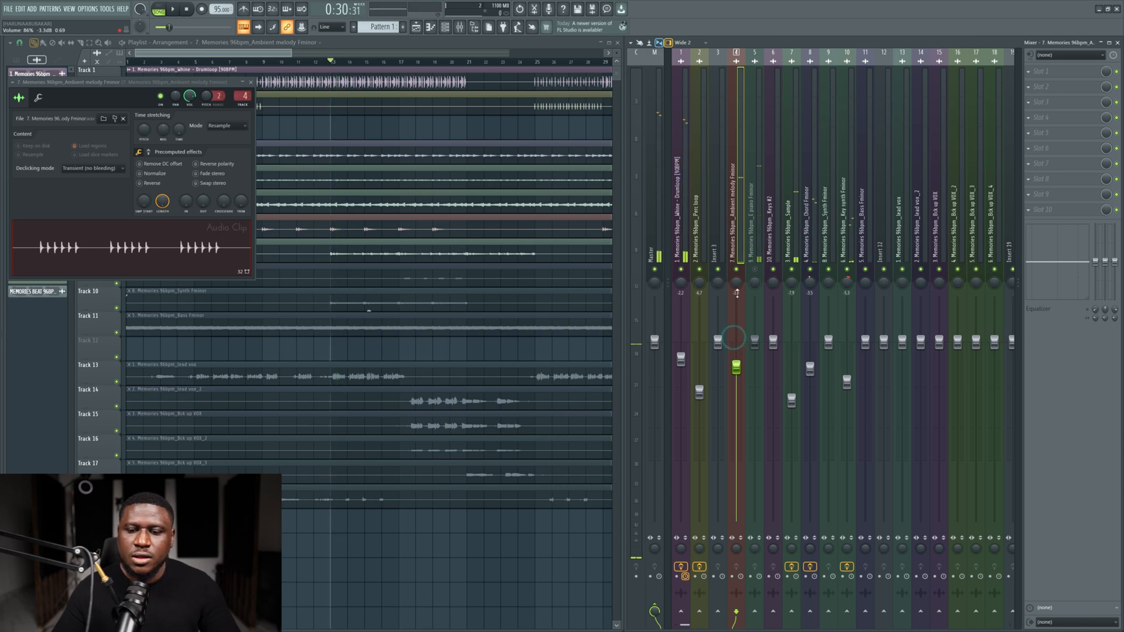
Step: Add Fruity Parametric EQ 2 to the first effect slot of the Ambient melody insert and start playback
click(1062, 71)
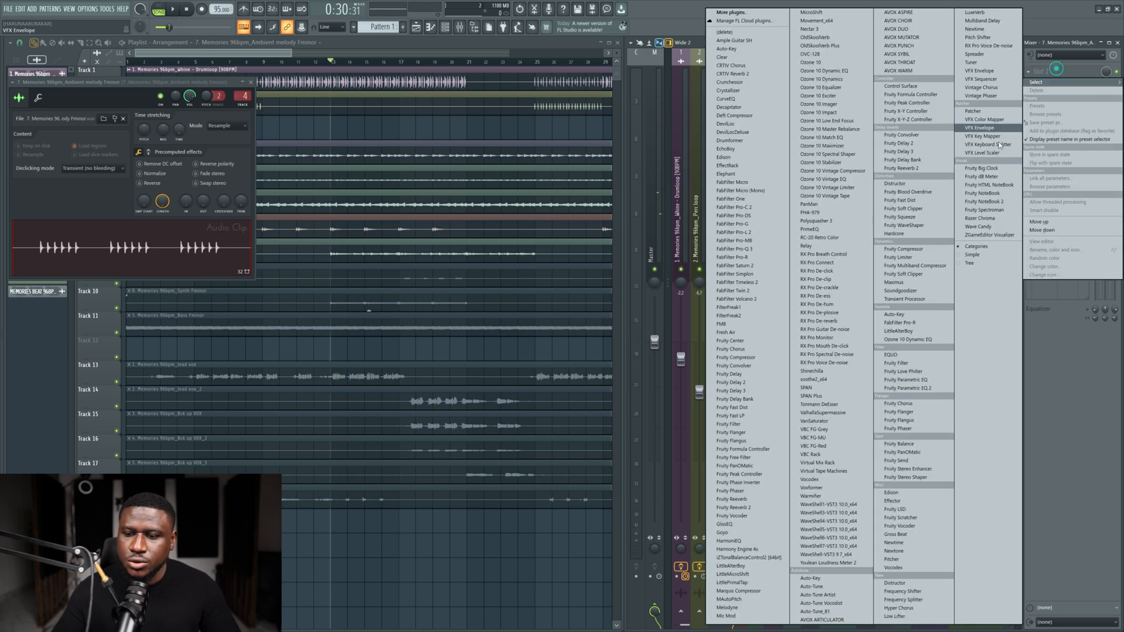
click(887, 388)
key(space)
Step: Make band 1 of the Ambient melody EQ a Steep 8 high-pass filter and raise its cutoff to about 110 Hz by ear
right_click(48, 156)
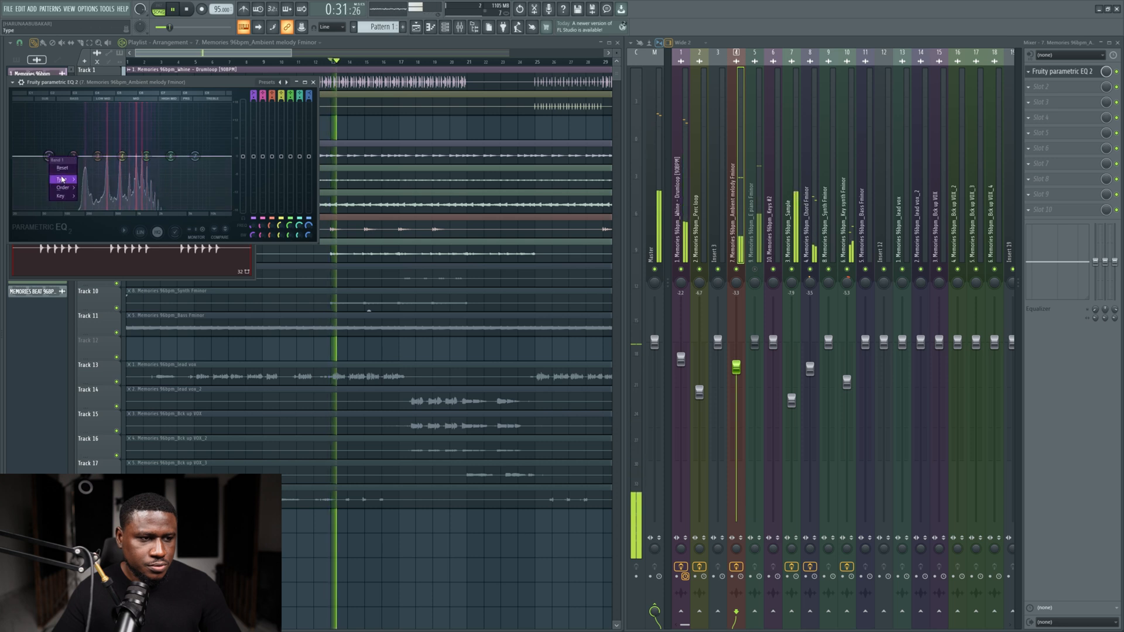
mouse_move(62, 179)
right_click(96, 205)
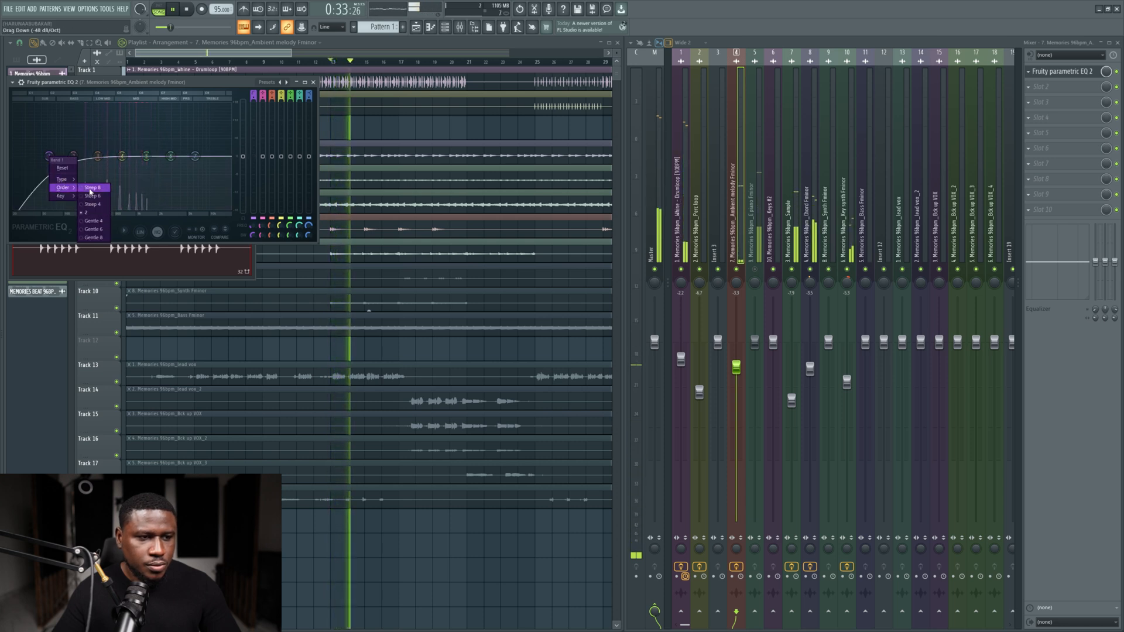
click(48, 140)
key(space)
key(space)
drag(49, 156, 69, 156)
key(space)
drag(69, 156, 71, 156)
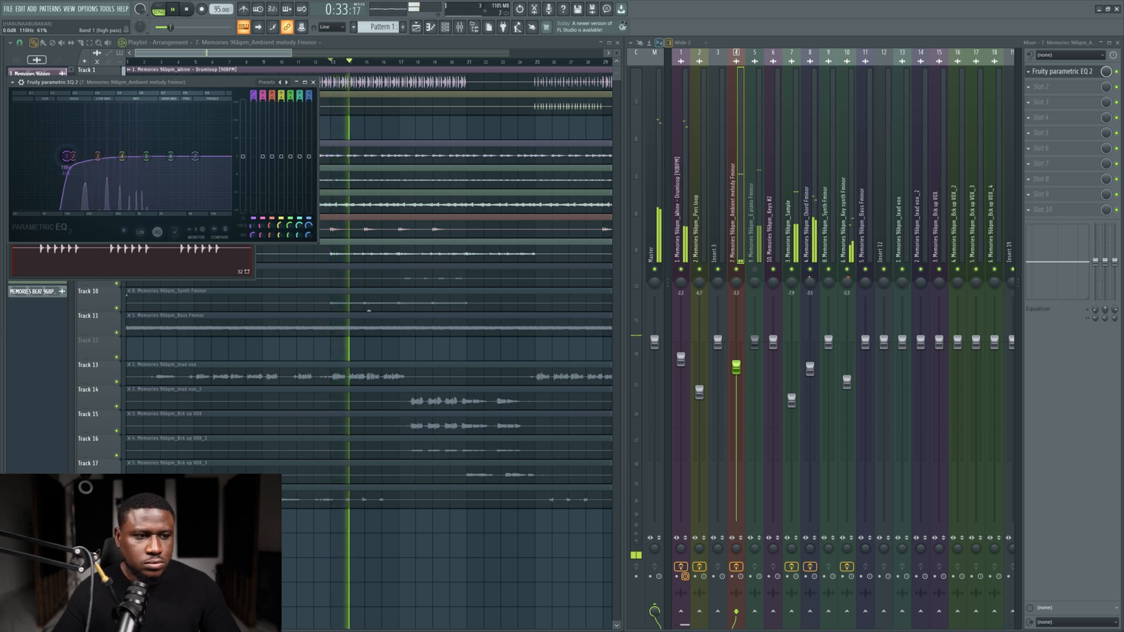
Step: Locate the E piano clip's mixer insert, unmute it, and lower its level very slightly by ear while replaying the section from bar 13
double_click(369, 252)
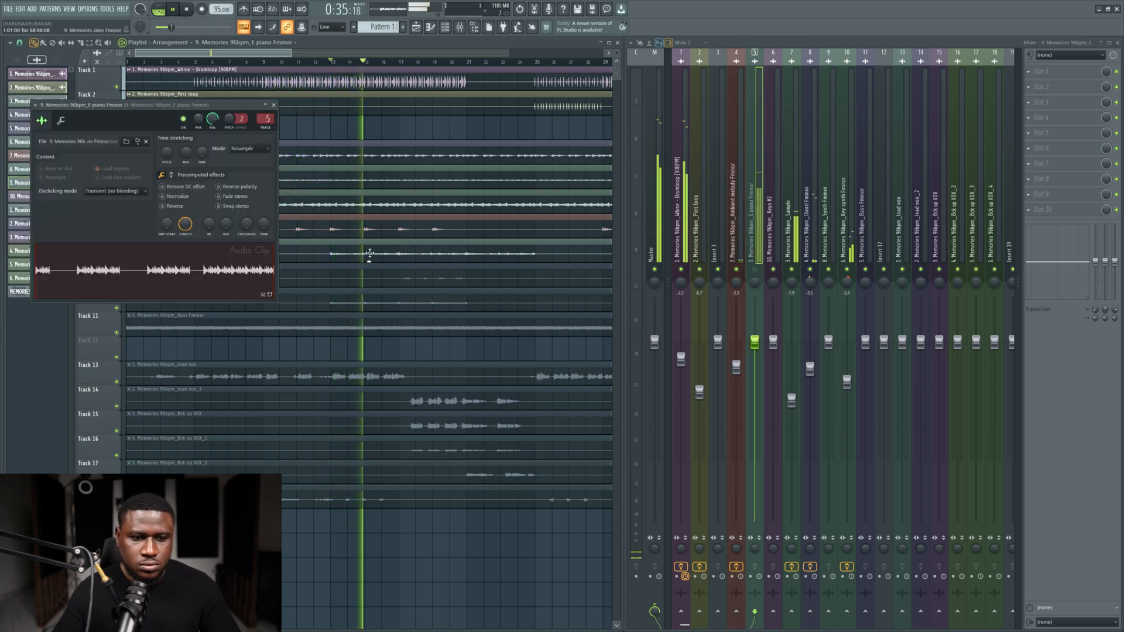
click(754, 271)
key(space)
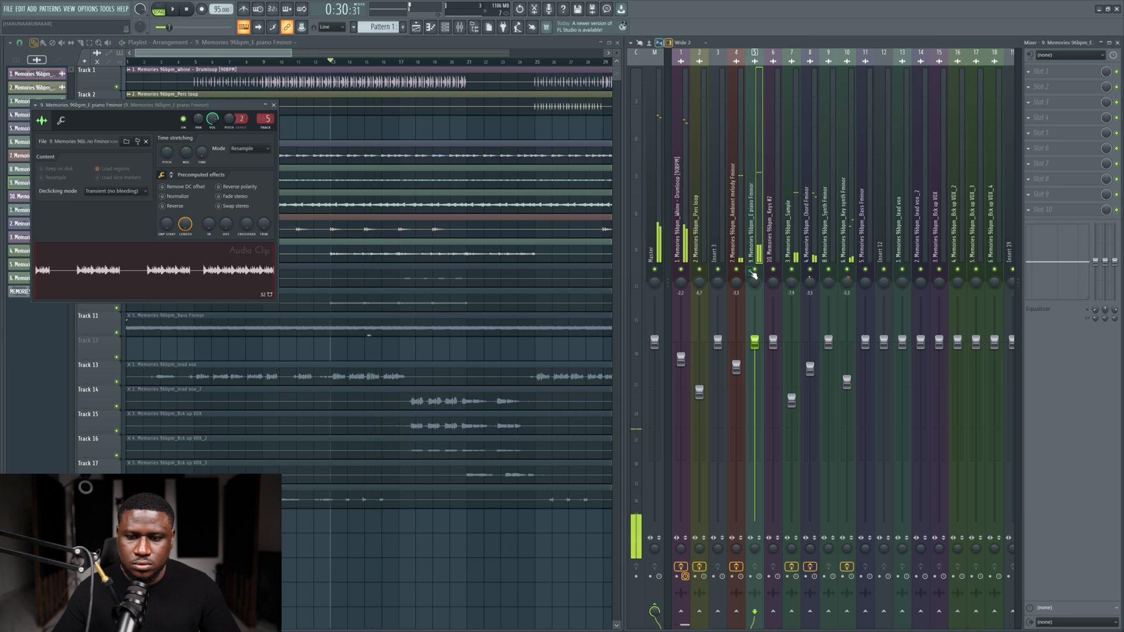
key(space)
mouse_move(755, 342)
mouse_down()
mouse_move(754, 512)
mouse_move(759, 346)
mouse_up()
key(space)
key(space)
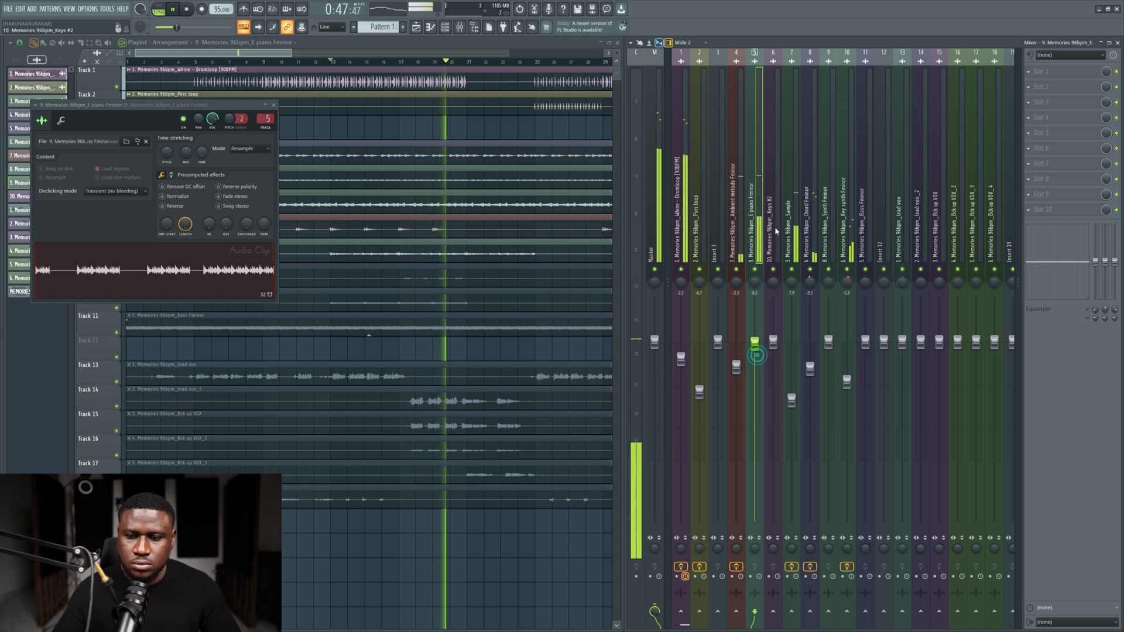
key(space)
Step: Add Fruity Parametric EQ 2 to the E piano insert, make band 1 a Steep 8 high-pass filter, and raise its cutoff
click(1048, 71)
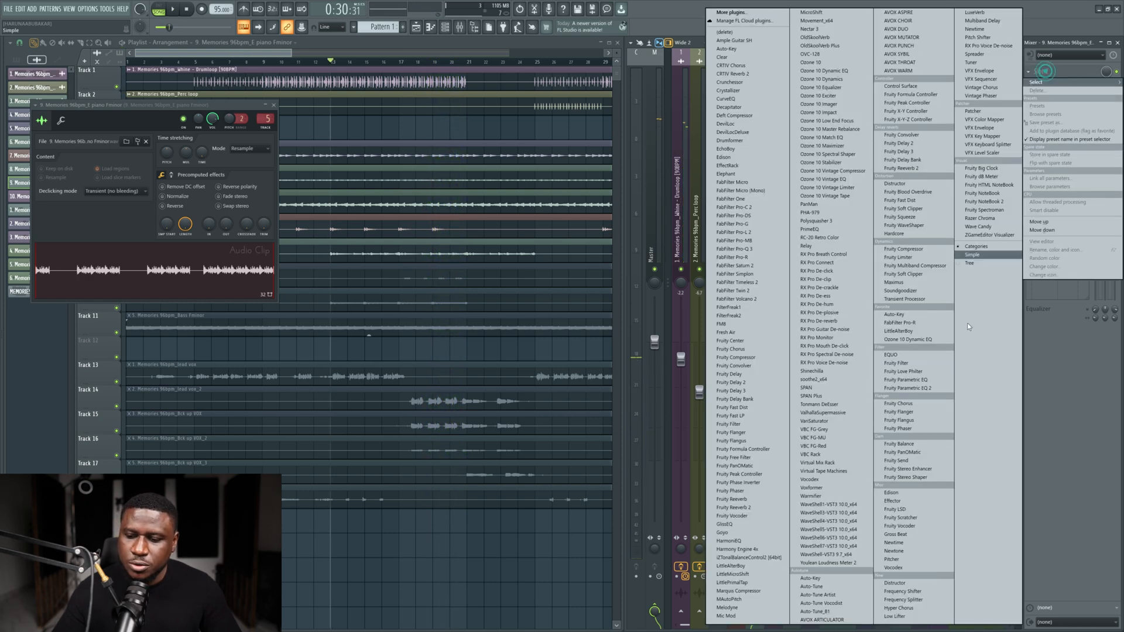
click(897, 389)
right_click(72, 178)
mouse_move(83, 202)
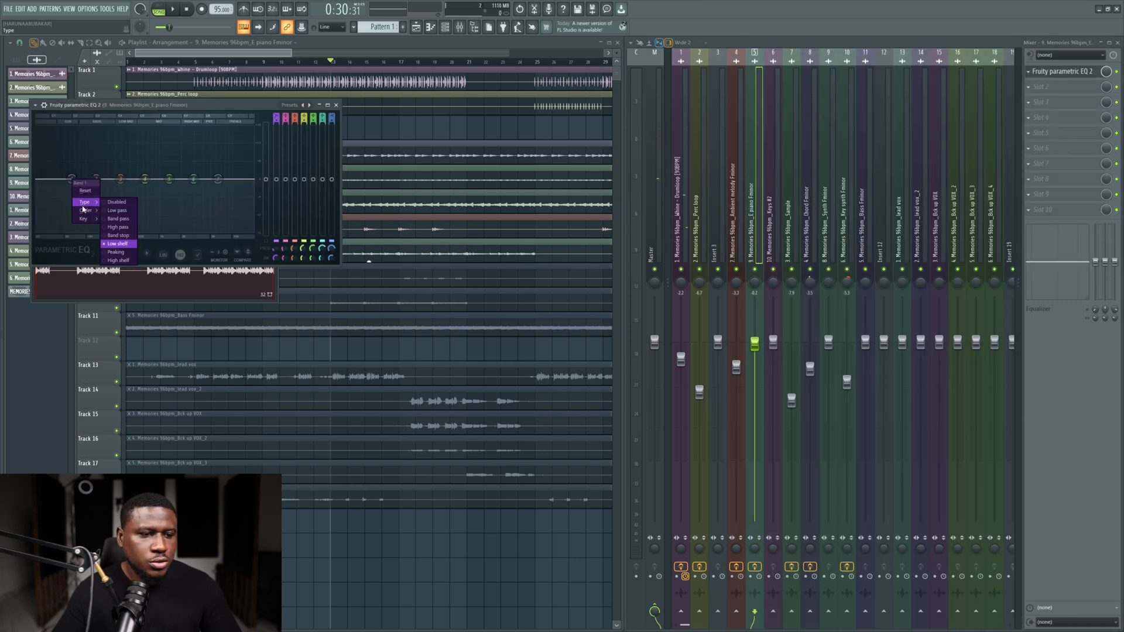
click(119, 227)
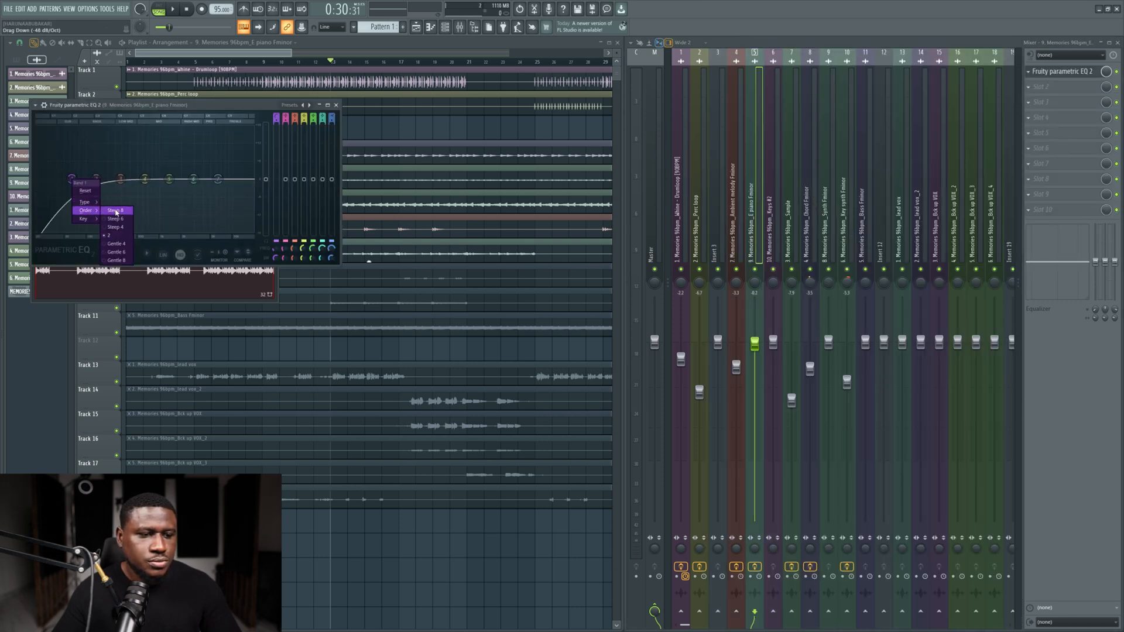
click(118, 212)
key(space)
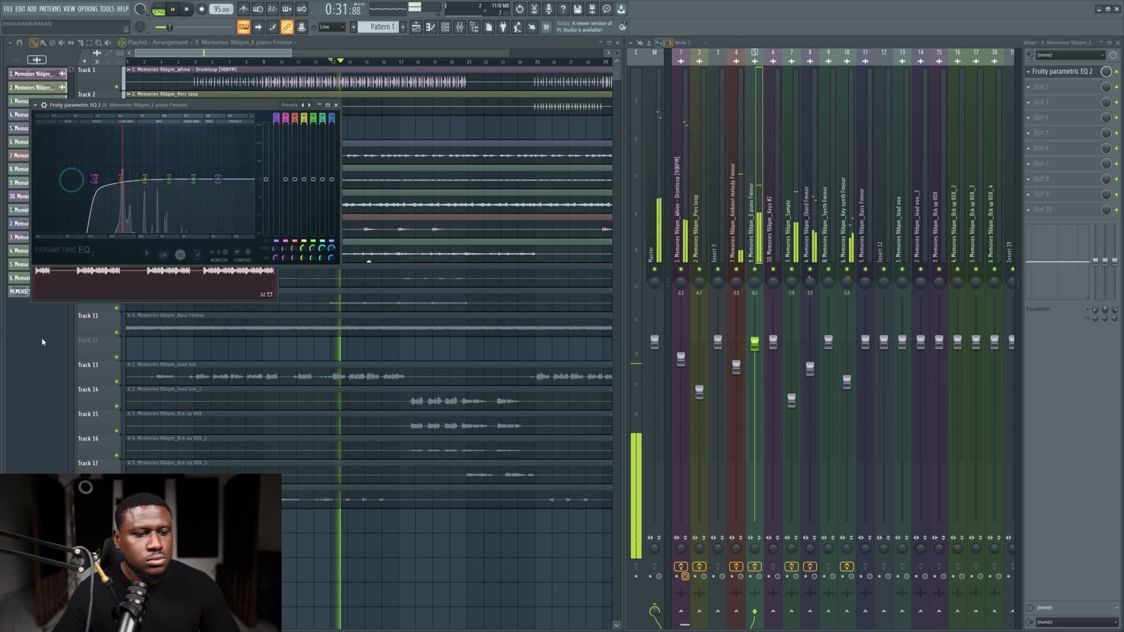
key(Escape)
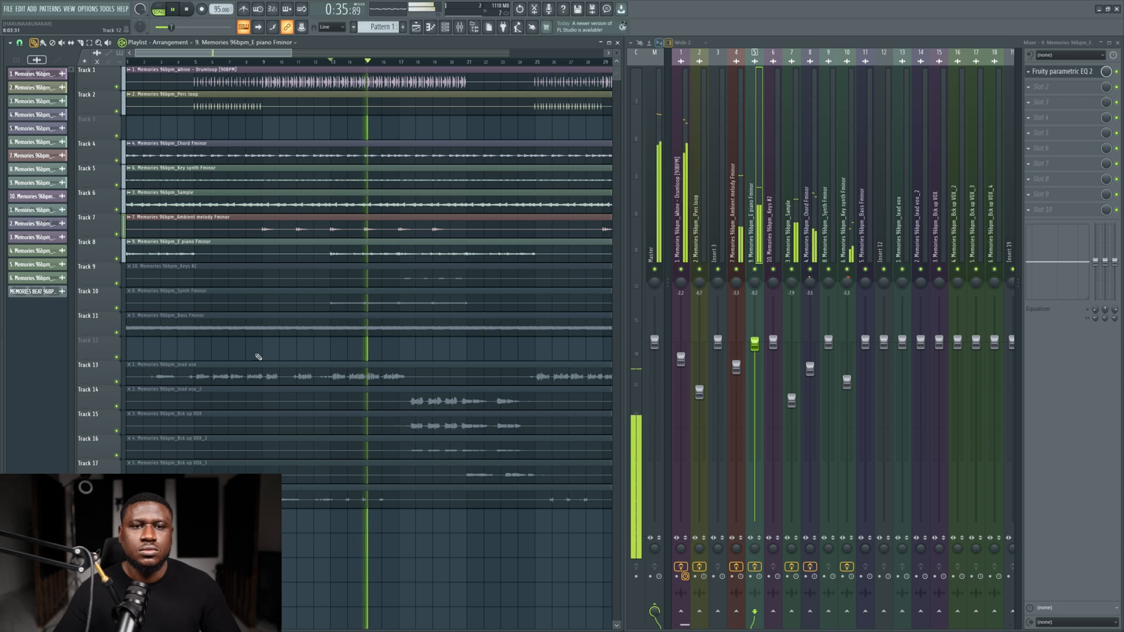
key(space)
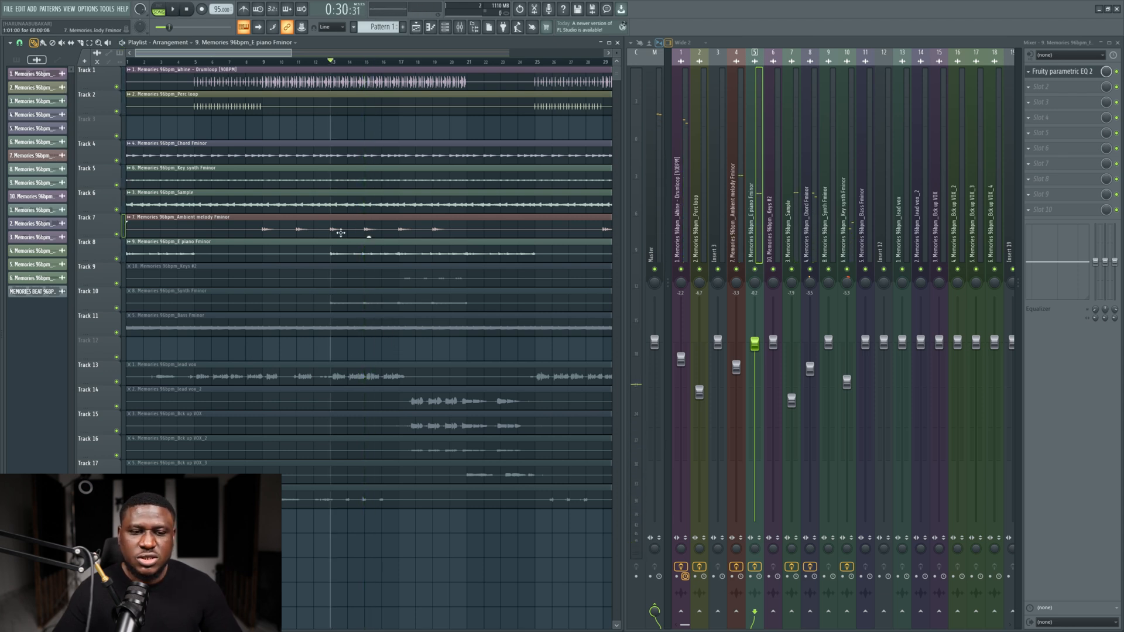
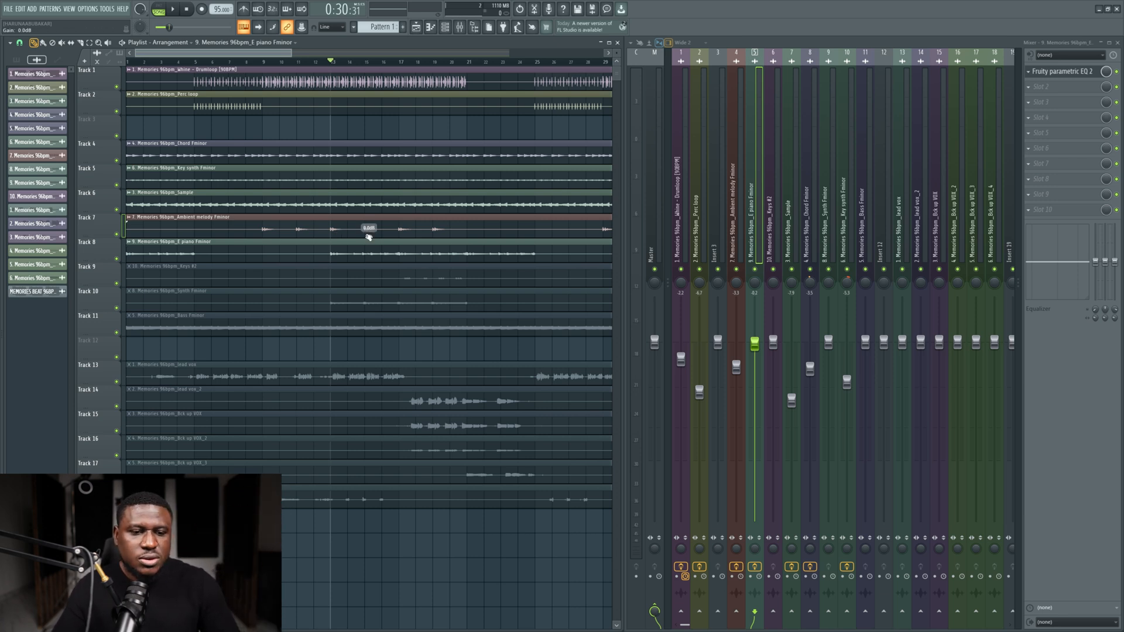
Step: Locate the Ambient melody clip's mixer insert and pan it about 36% left by ear while replaying the section from bar 13
double_click(364, 228)
double_click(364, 228)
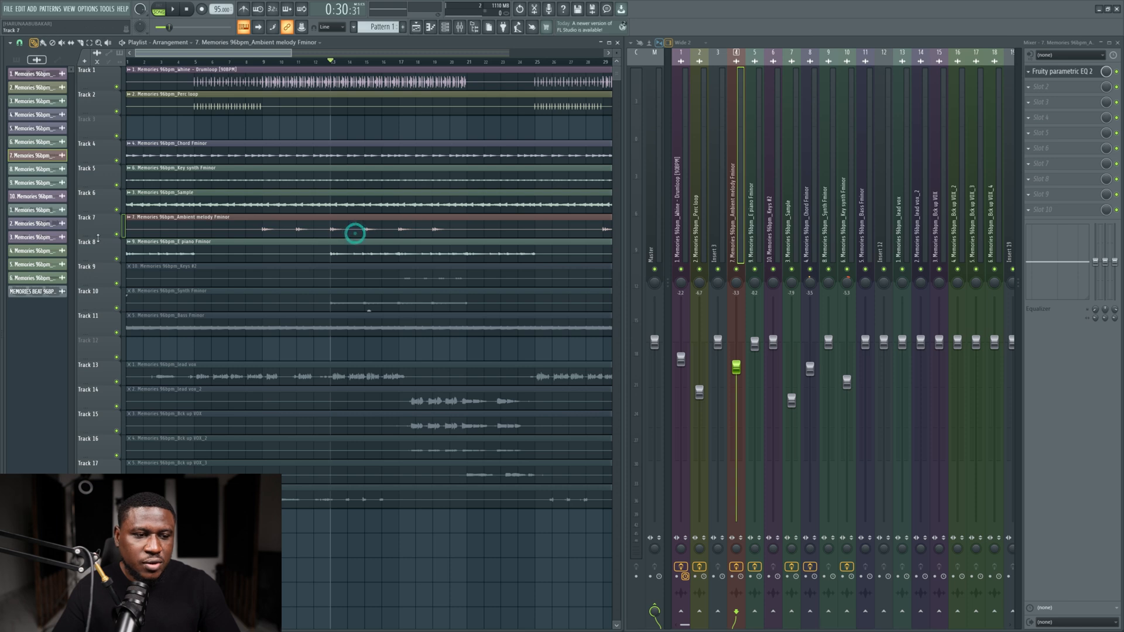
key(space)
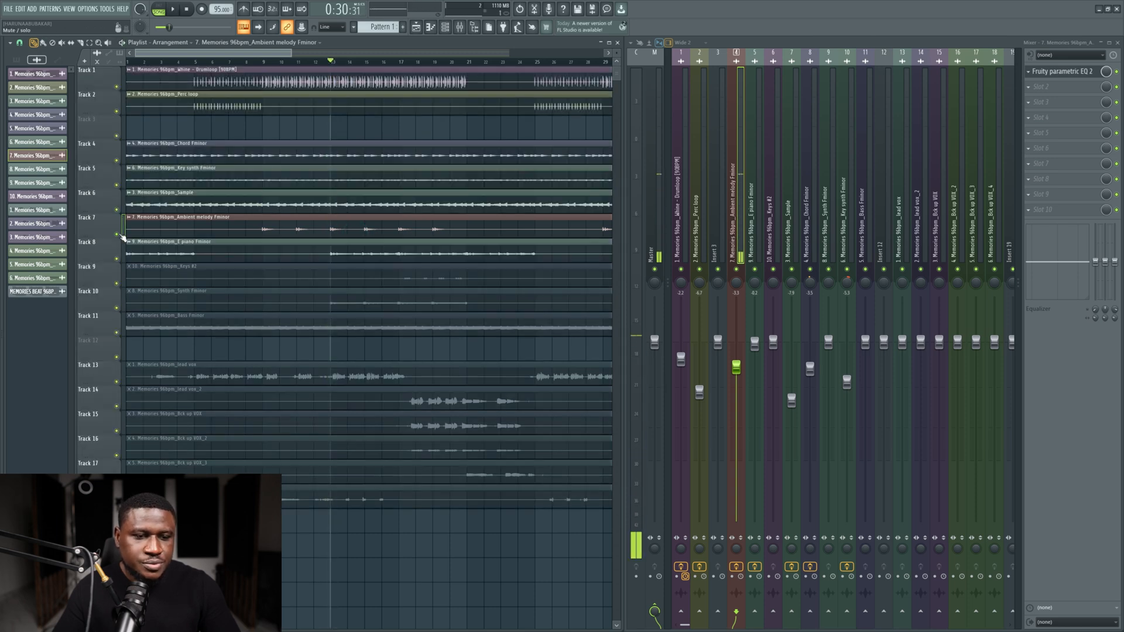
double_click(384, 233)
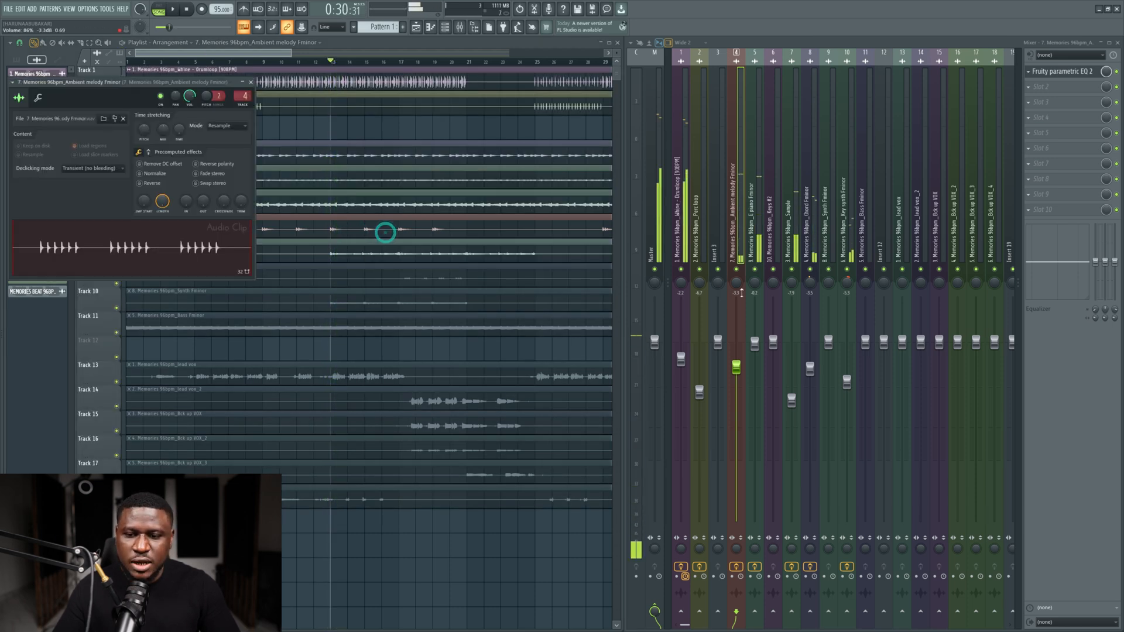
key(space)
key(space)
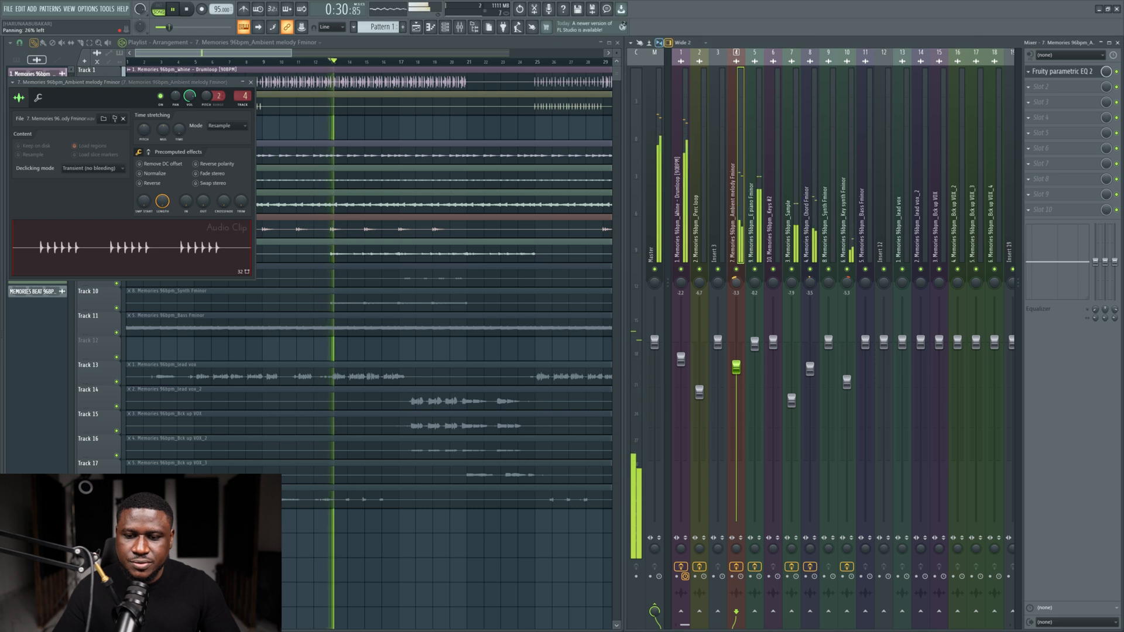
drag(737, 282, 736, 310)
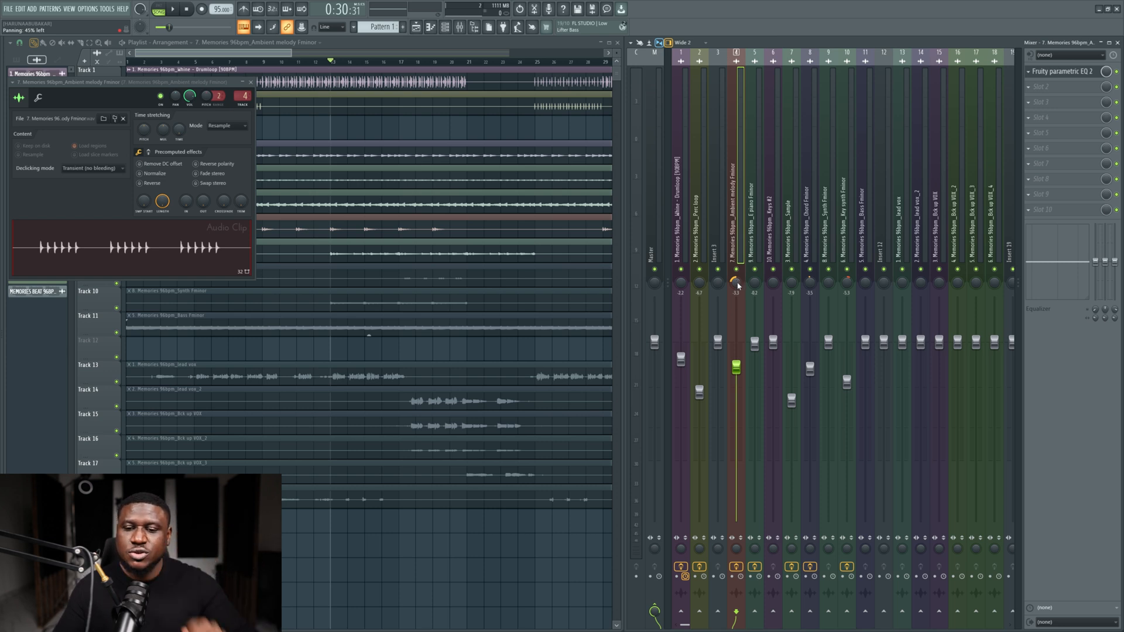
key(space)
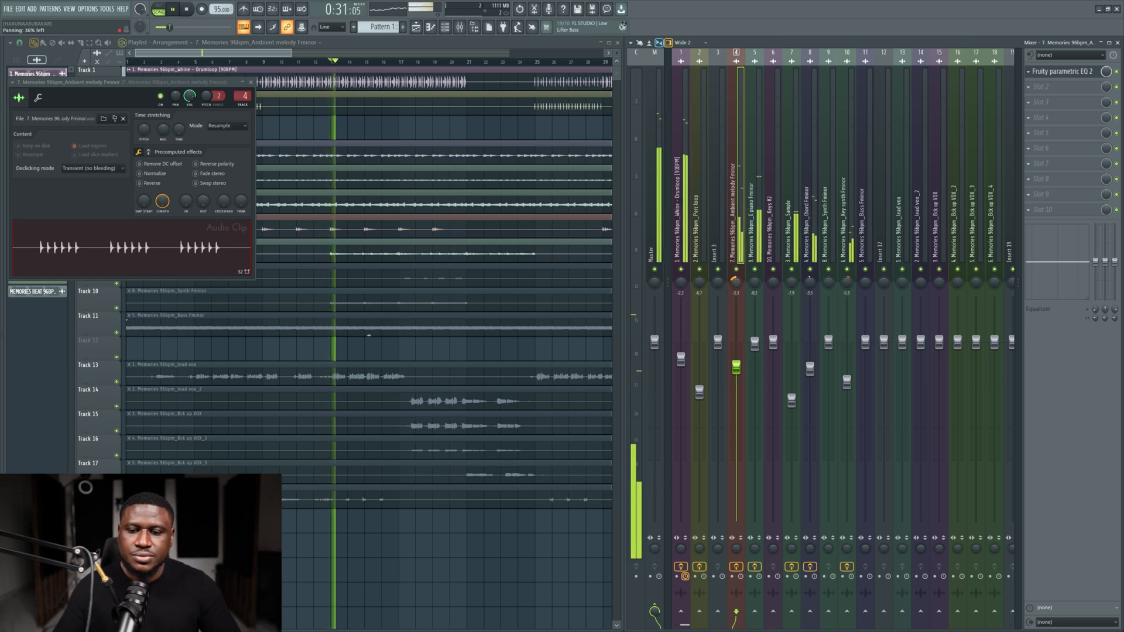
Step: Pan the E piano insert 31% right while the section from bar 13 plays
click(755, 284)
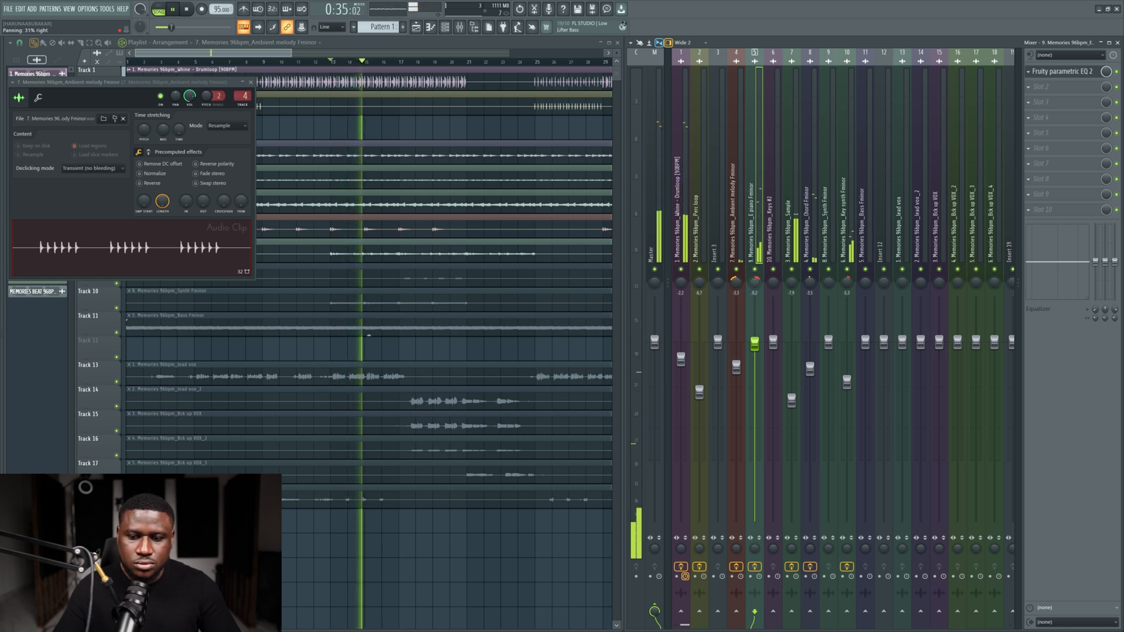
click(751, 281)
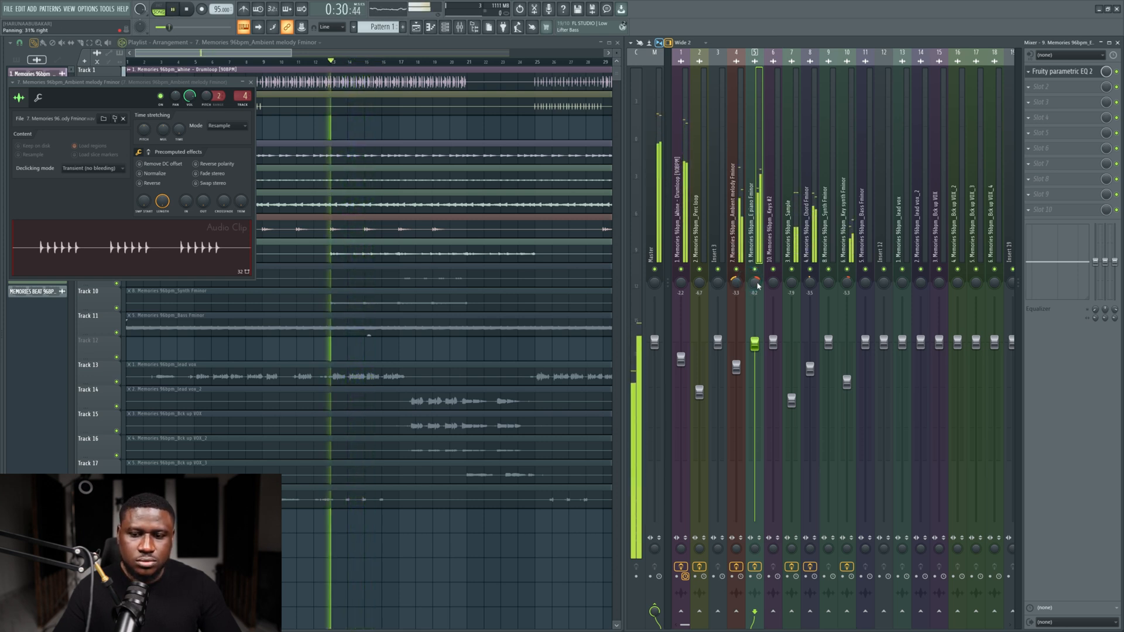
key(space)
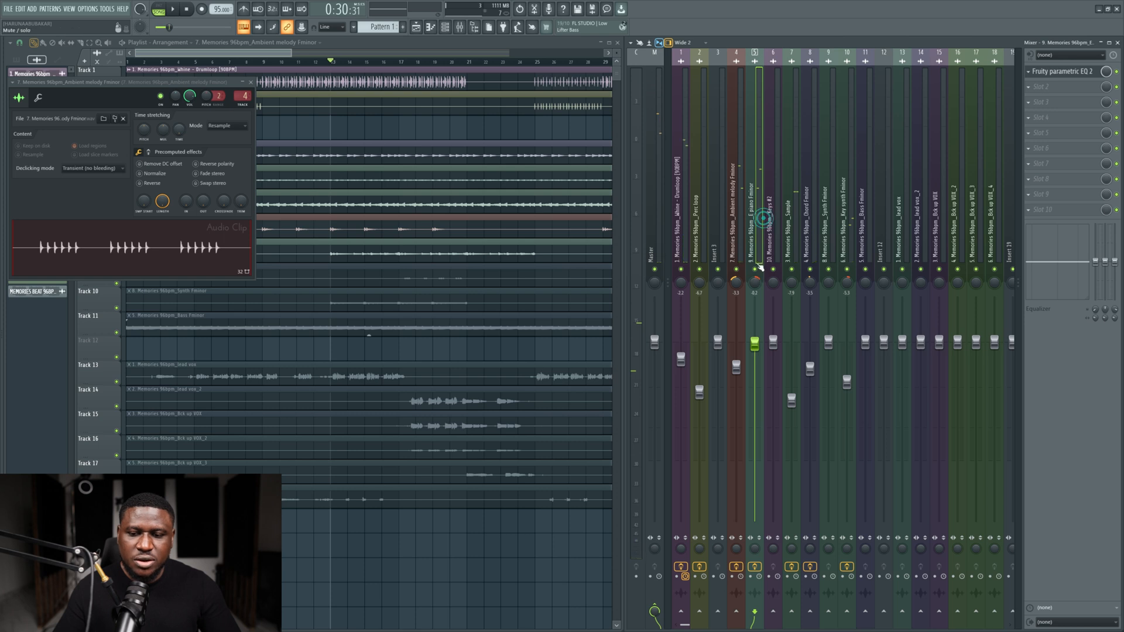
Step: Compare the Ambient melody and E piano placement by temporarily muting the E piano and soloing the Ambient melody during playback
key(space)
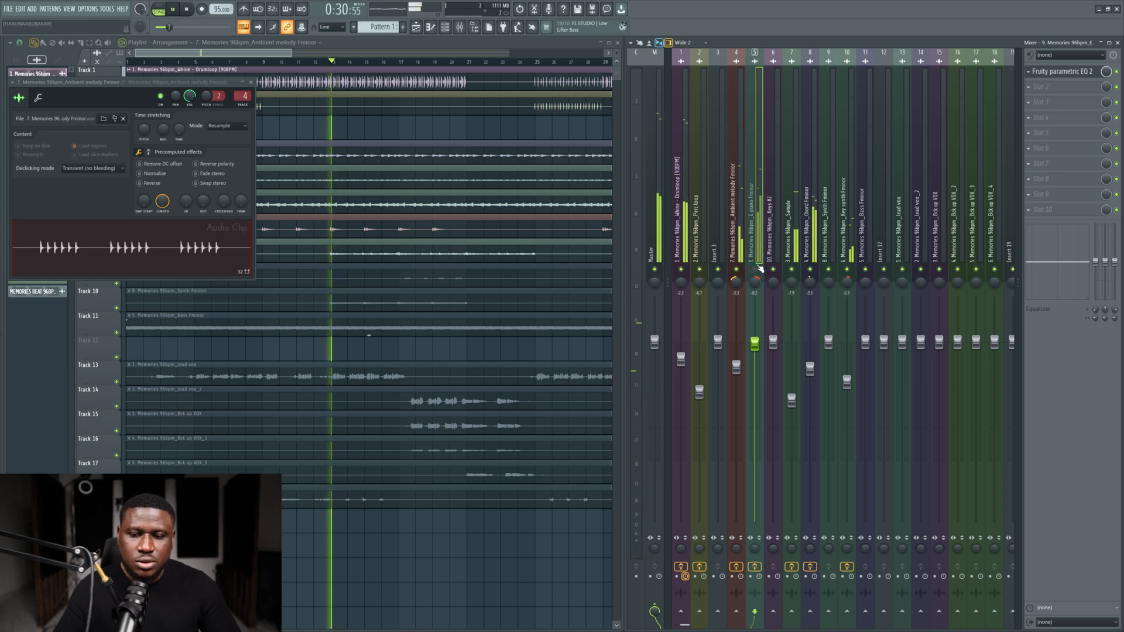
click(736, 281)
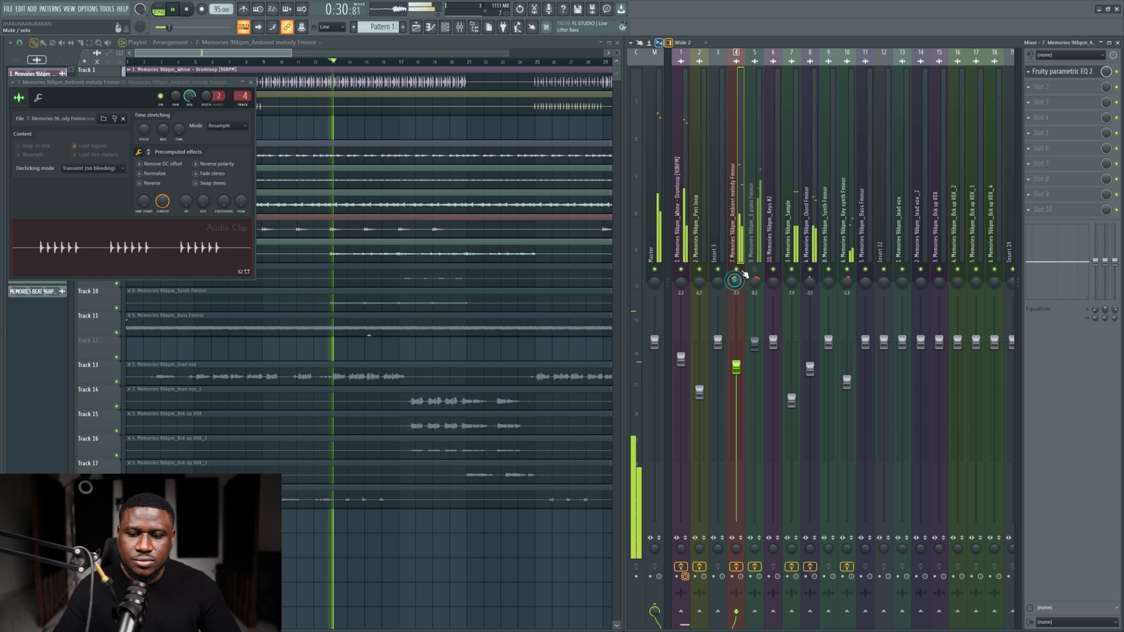
key(space)
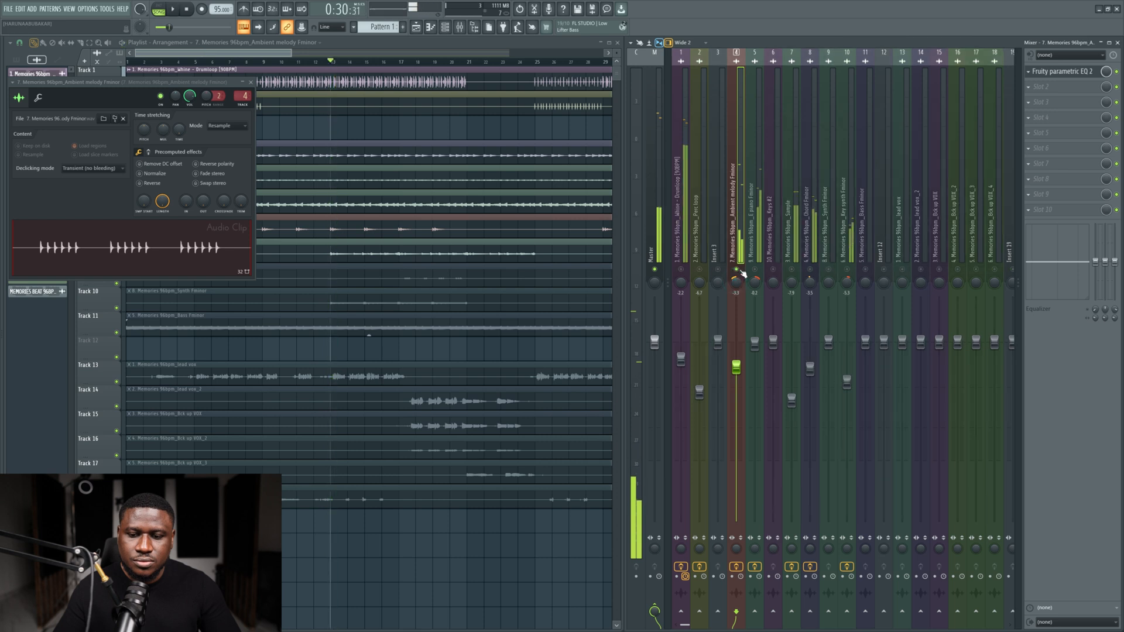
key(space)
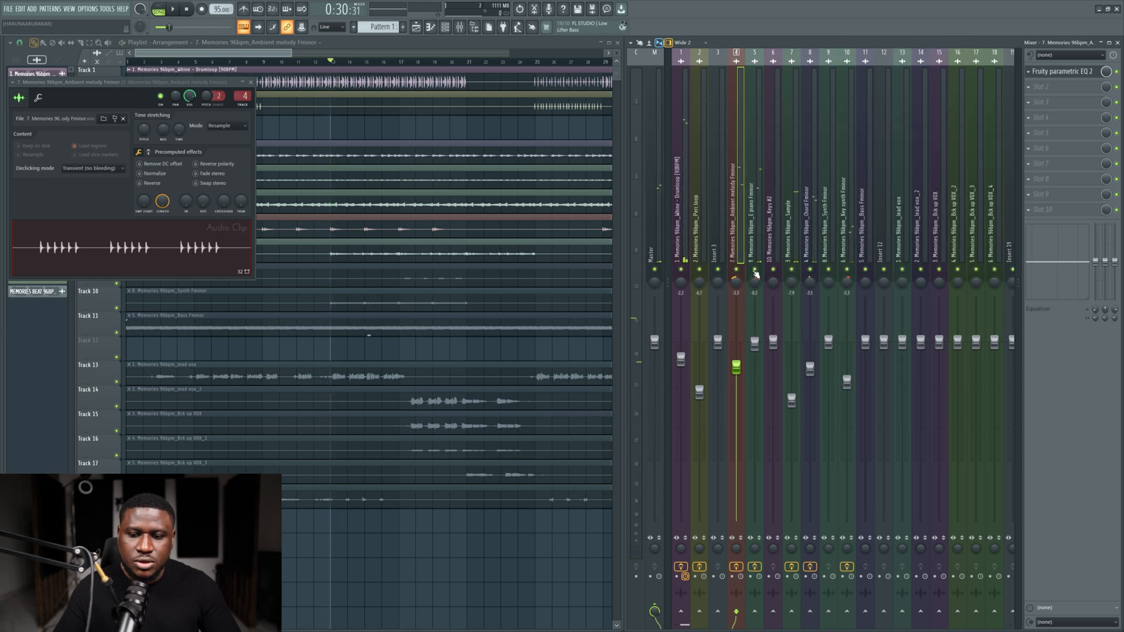
key(space)
Step: Lower the E piano insert's level to about -2.6 dB by ear while replaying the section
click(753, 285)
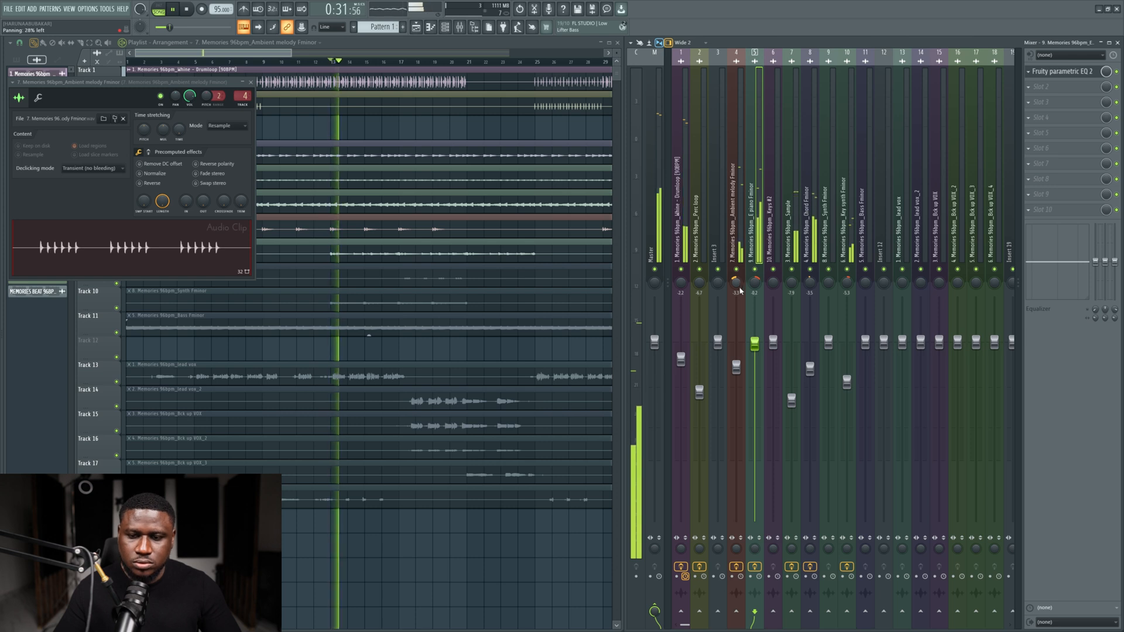
drag(754, 344, 754, 374)
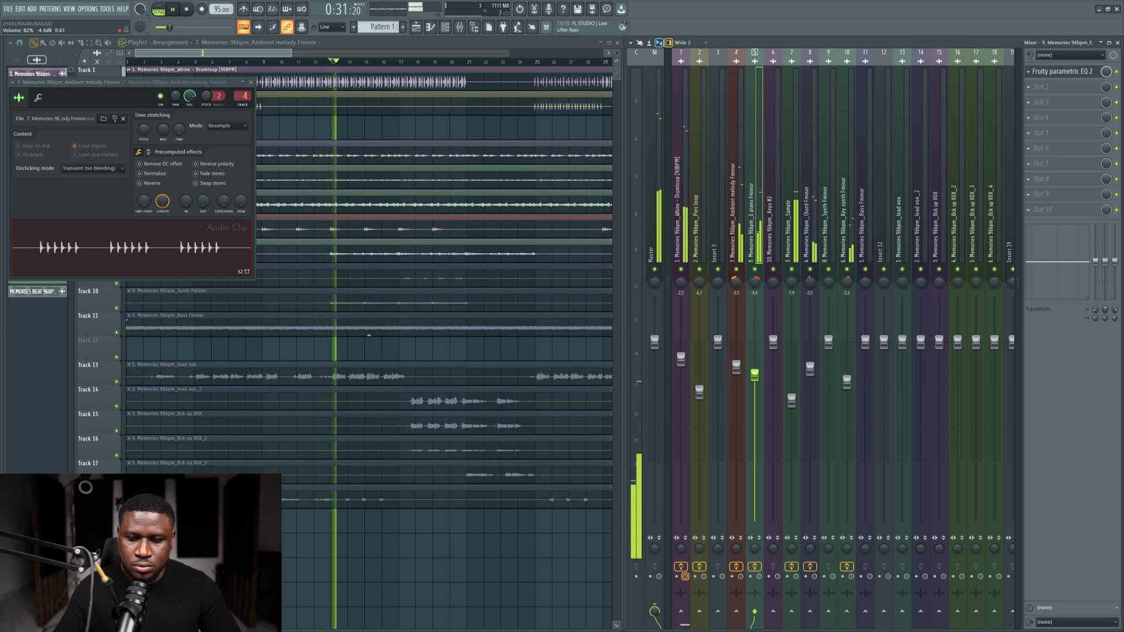
key(space)
key(space)
mouse_move(754, 381)
mouse_down()
mouse_move(754, 366)
mouse_move(737, 370)
mouse_move(754, 362)
mouse_up()
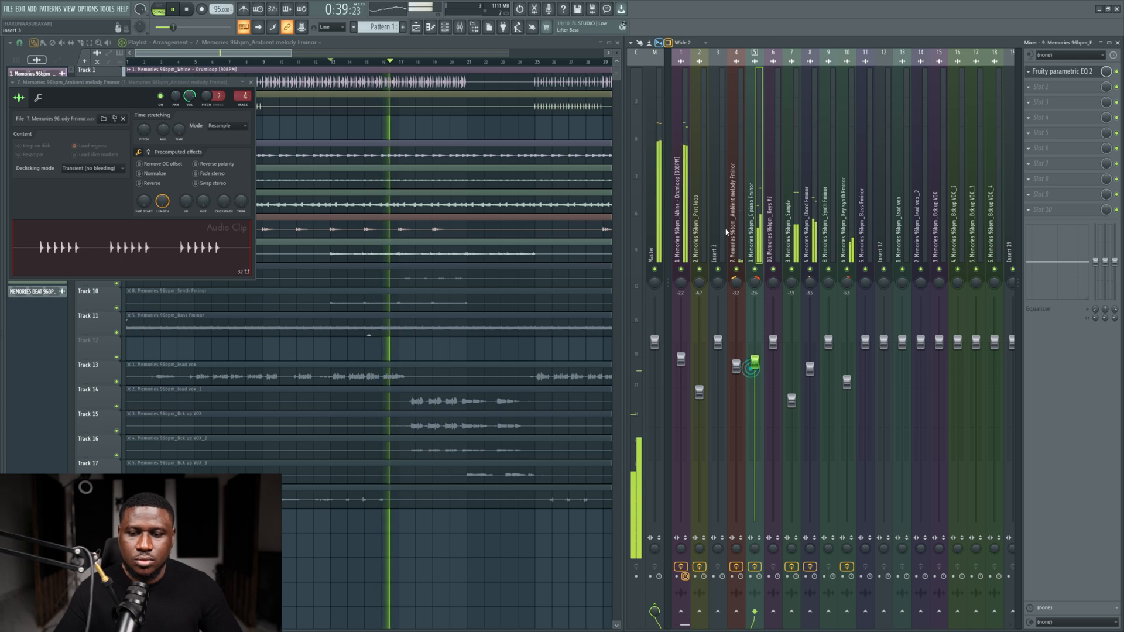
Step: Add Fruity Reeverb 2 to the second effect slot of the Ambient melody insert
click(738, 226)
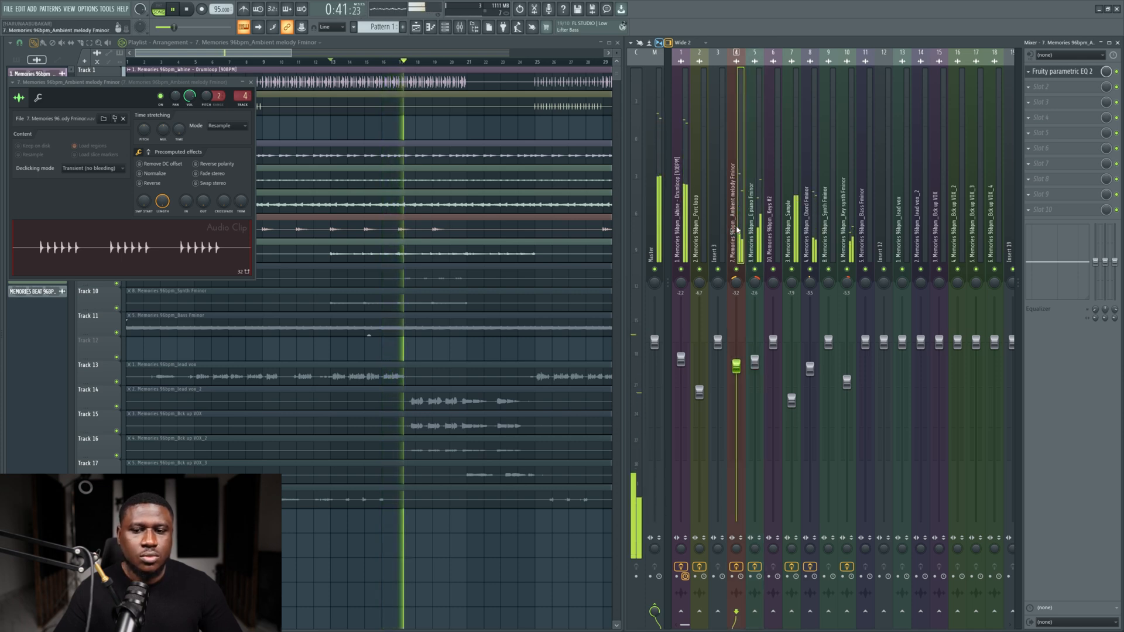
key(space)
key(space)
key(space)
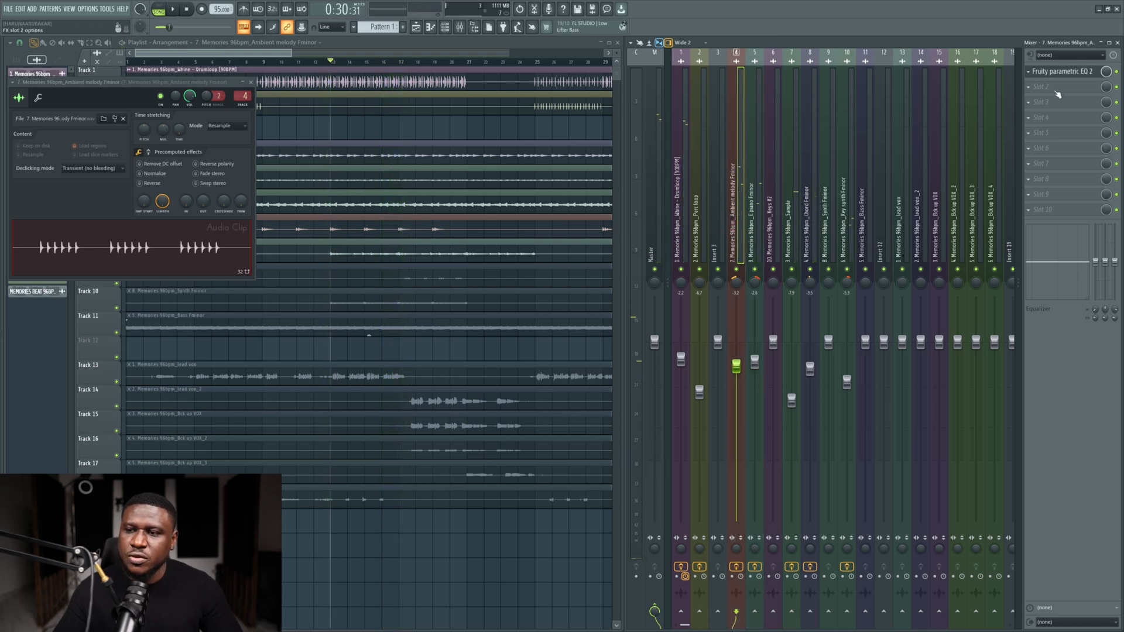
click(1058, 95)
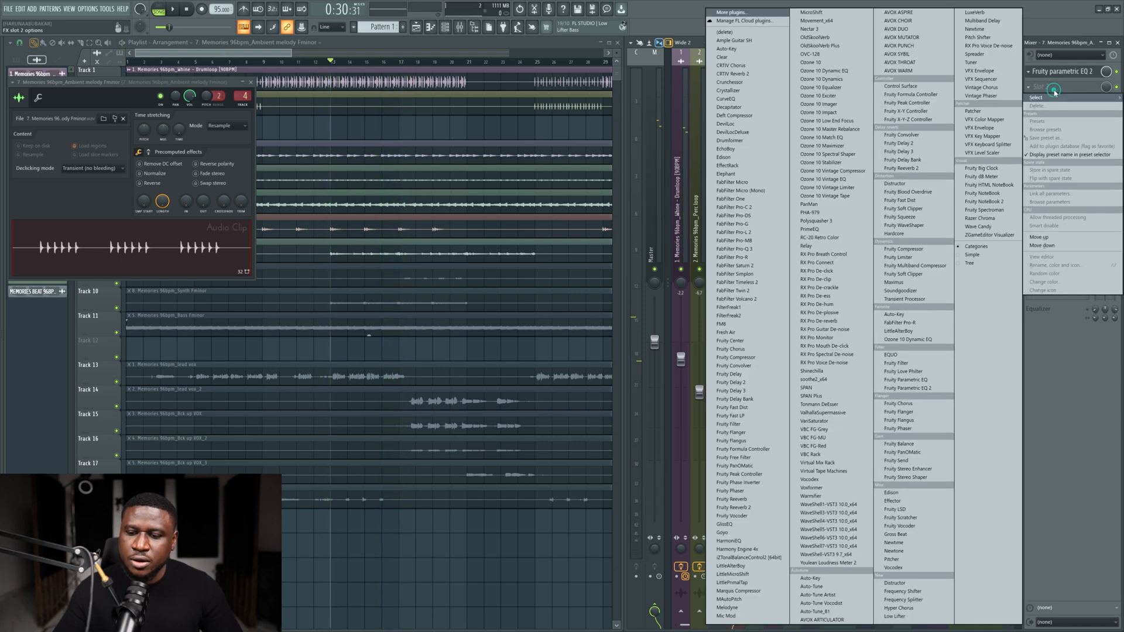
click(901, 168)
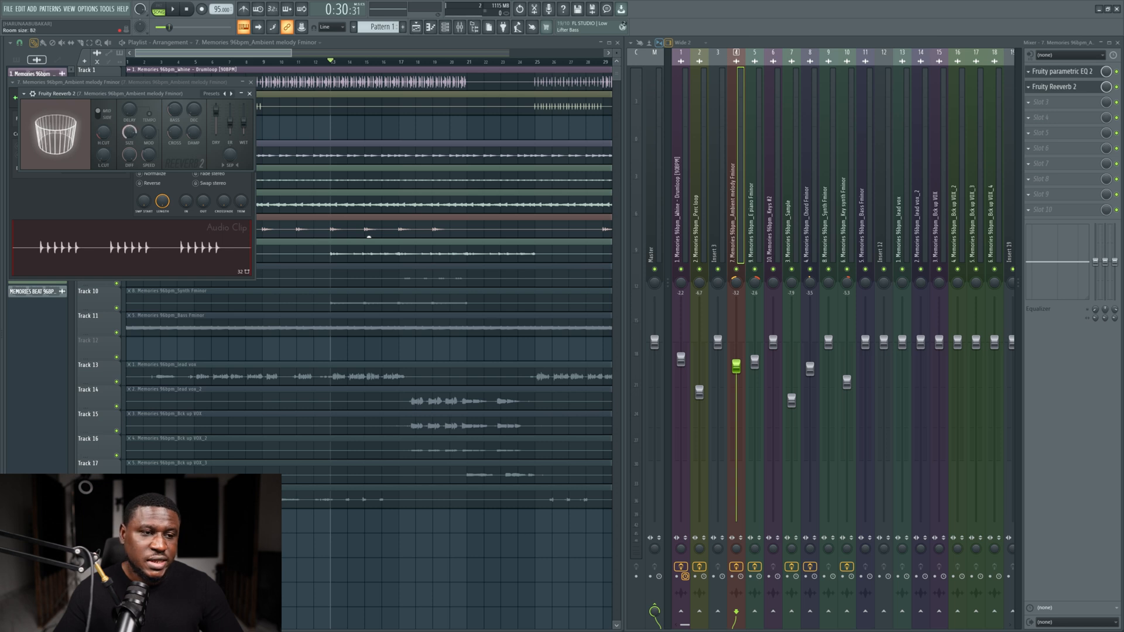
Step: Adjust the Ambient melody's Reeverb 2 by ear while replaying the section, setting its wet level to about 65%
drag(129, 132, 393, 310)
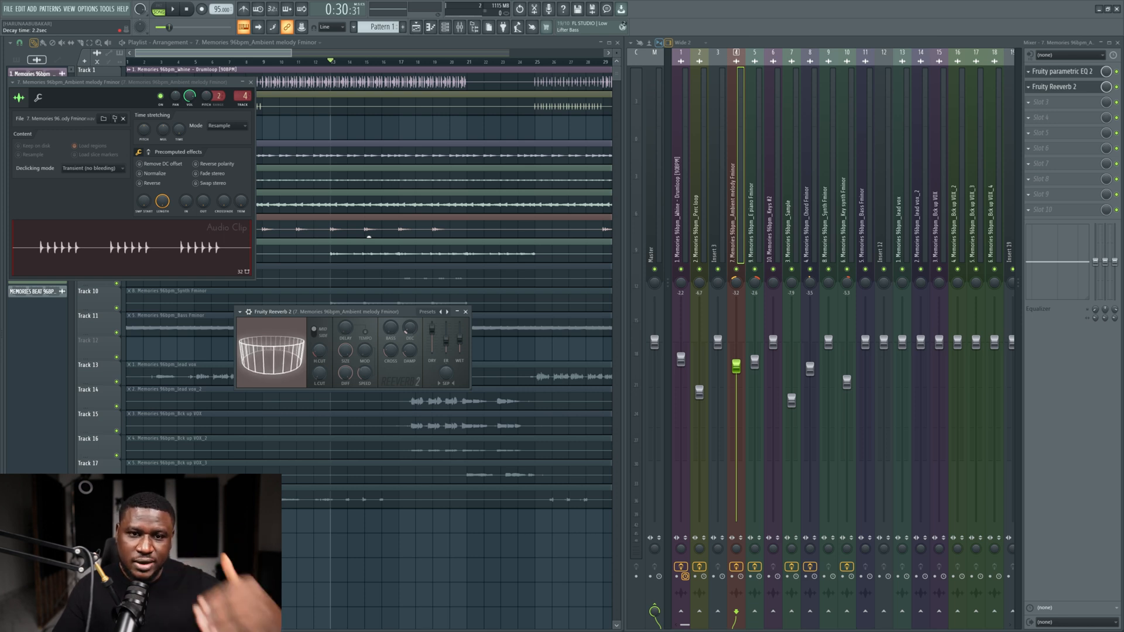
drag(410, 328, 409, 327)
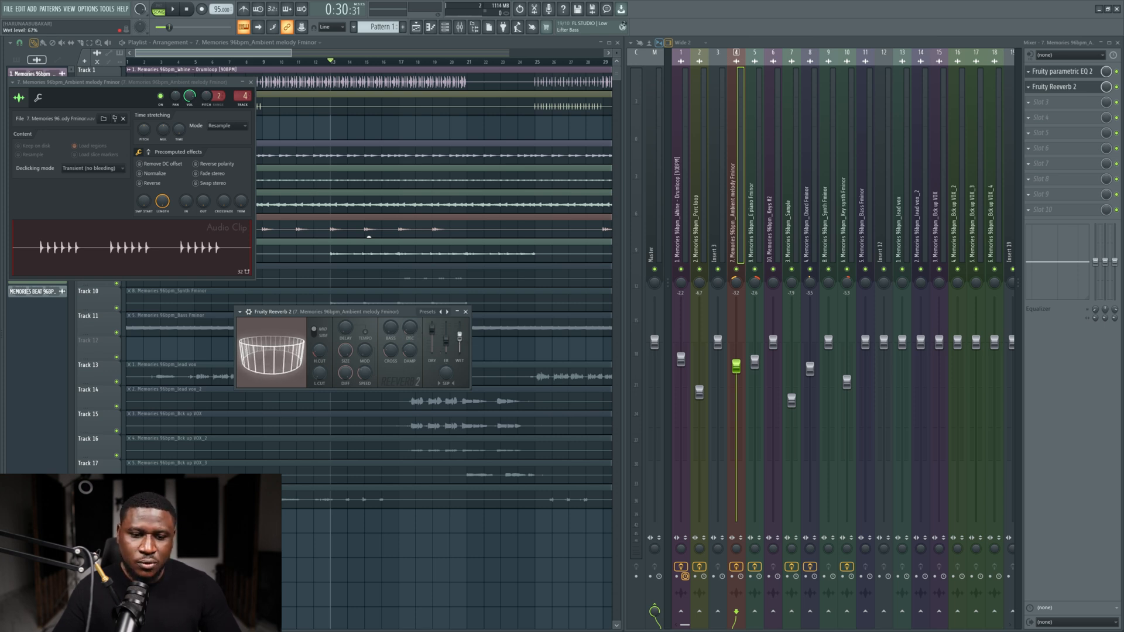
drag(460, 343, 459, 335)
key(space)
key(space)
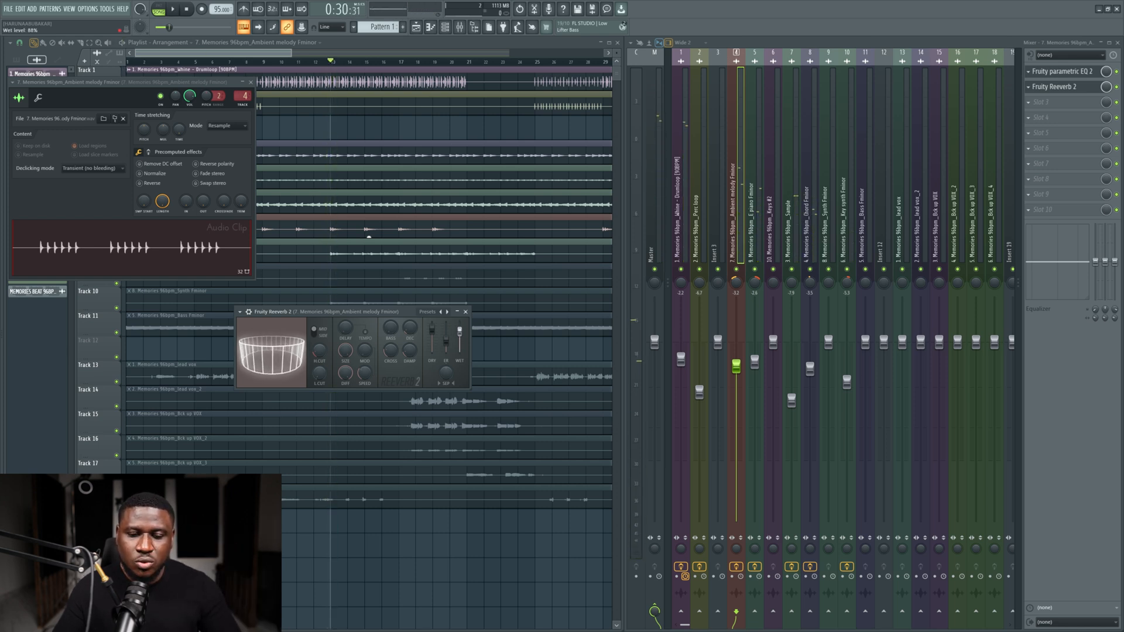
key(space)
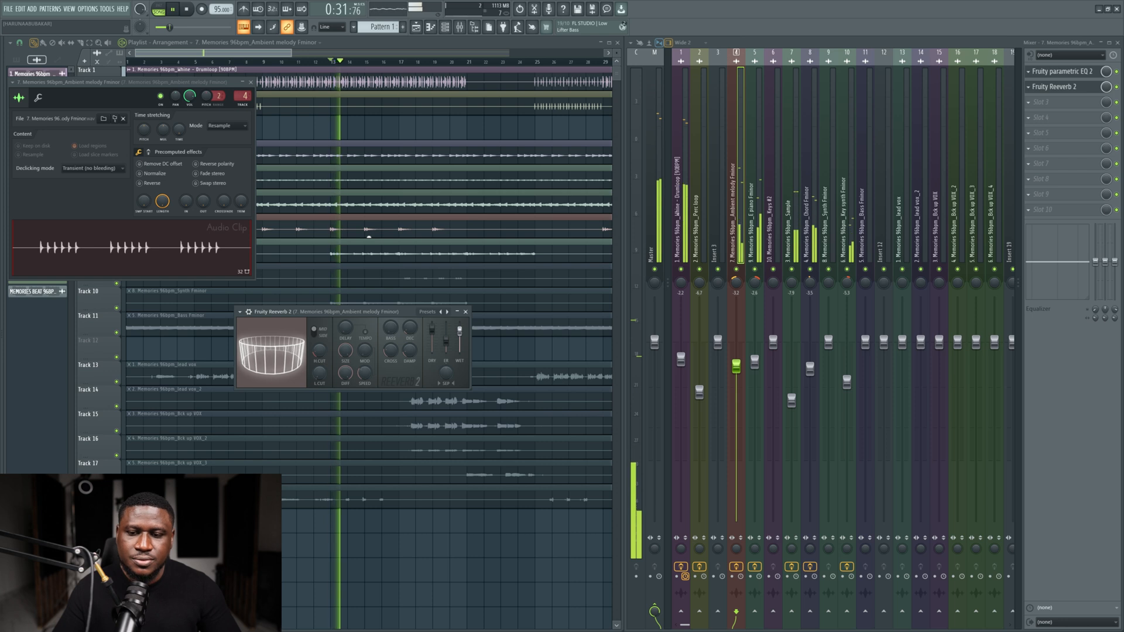
key(space)
key(space)
key(space)
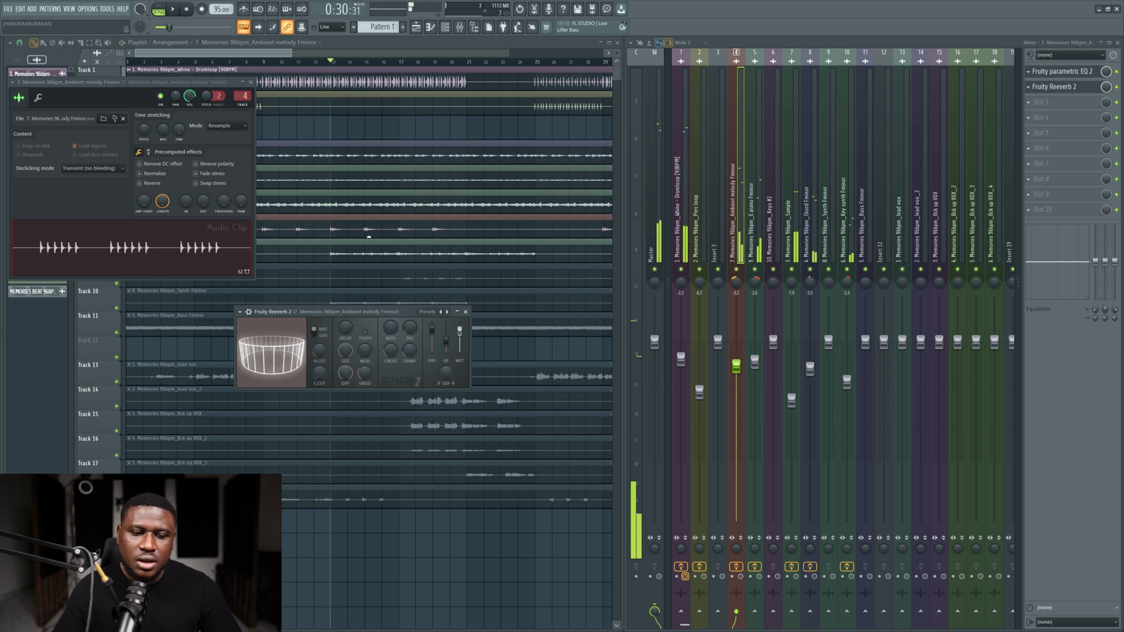
drag(459, 331, 460, 336)
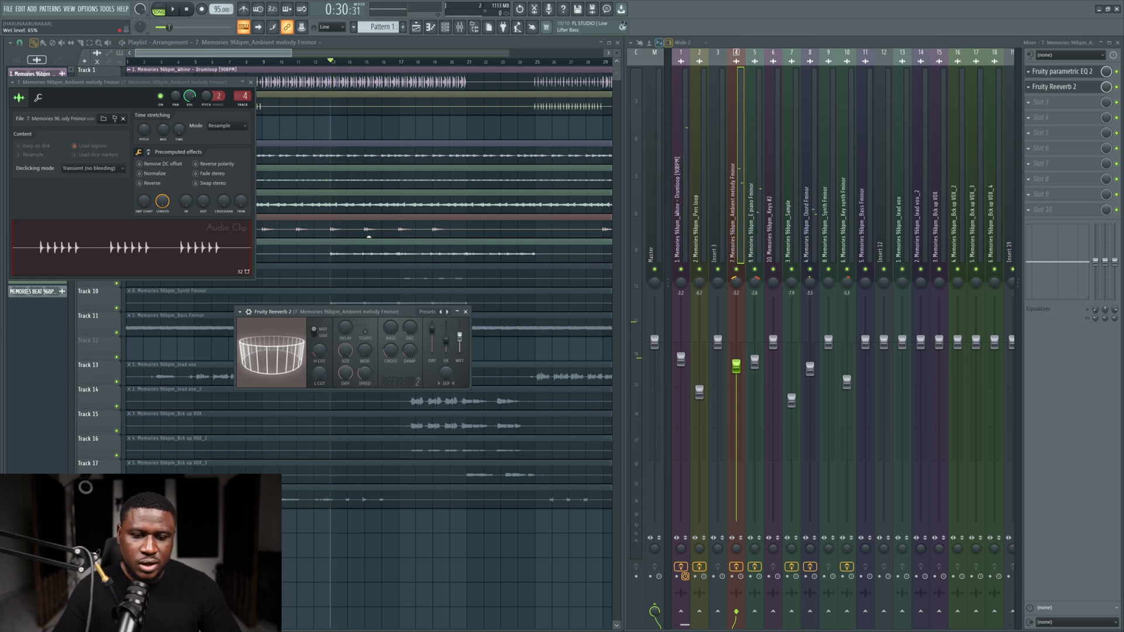
key(space)
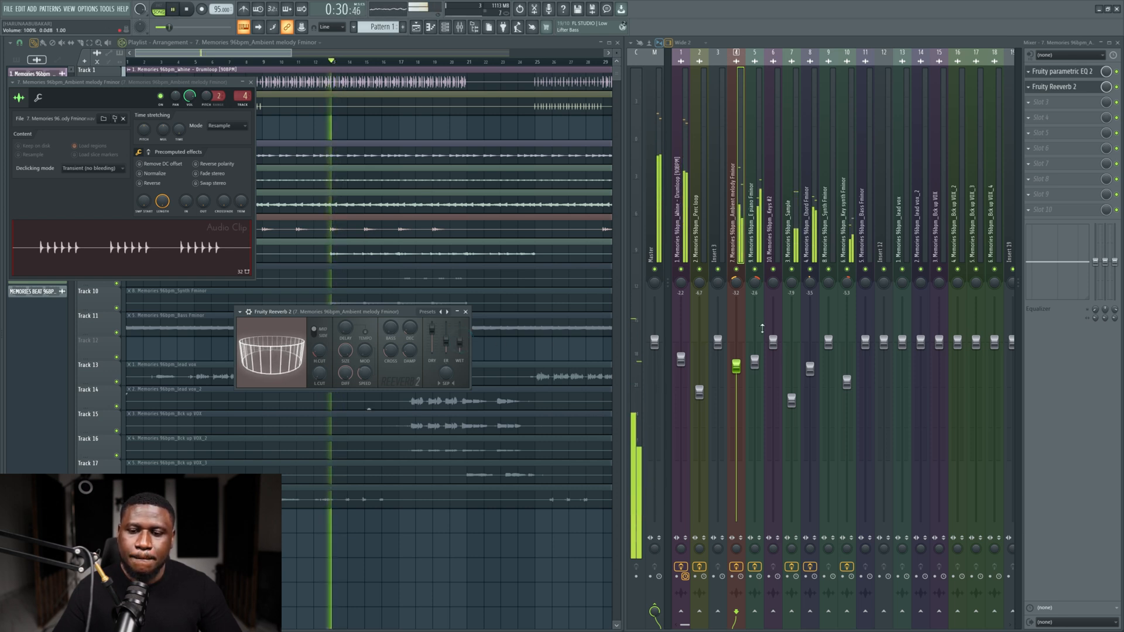
Step: Pan the Ambient melody 39% left, lower its level to about -6.2 dB by ear, and close its plugin windows
key(space)
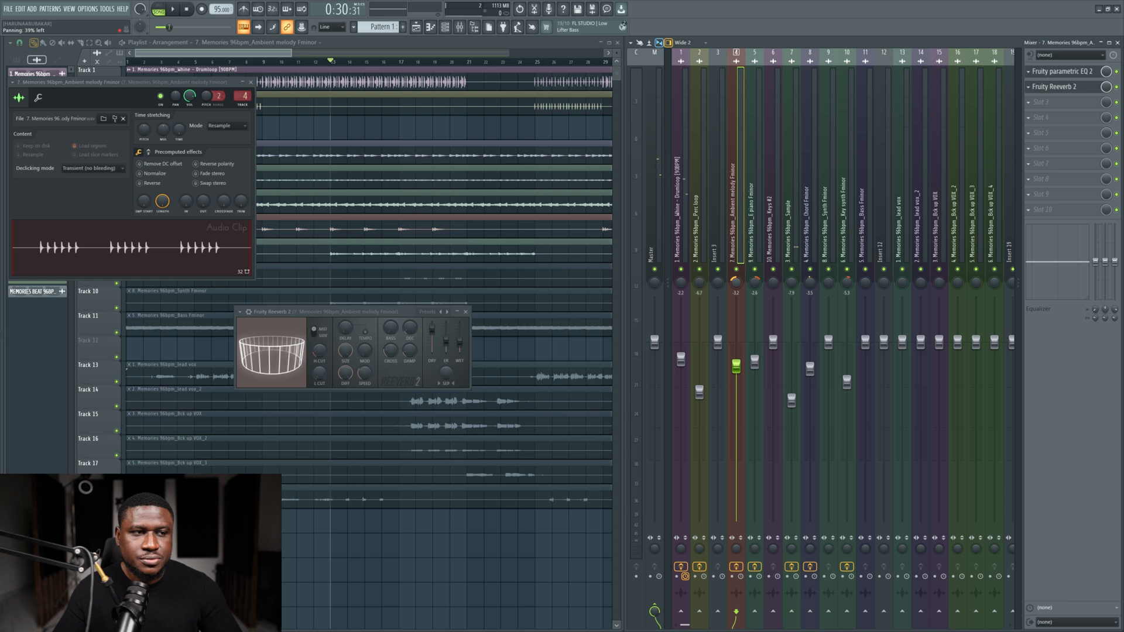
key(space)
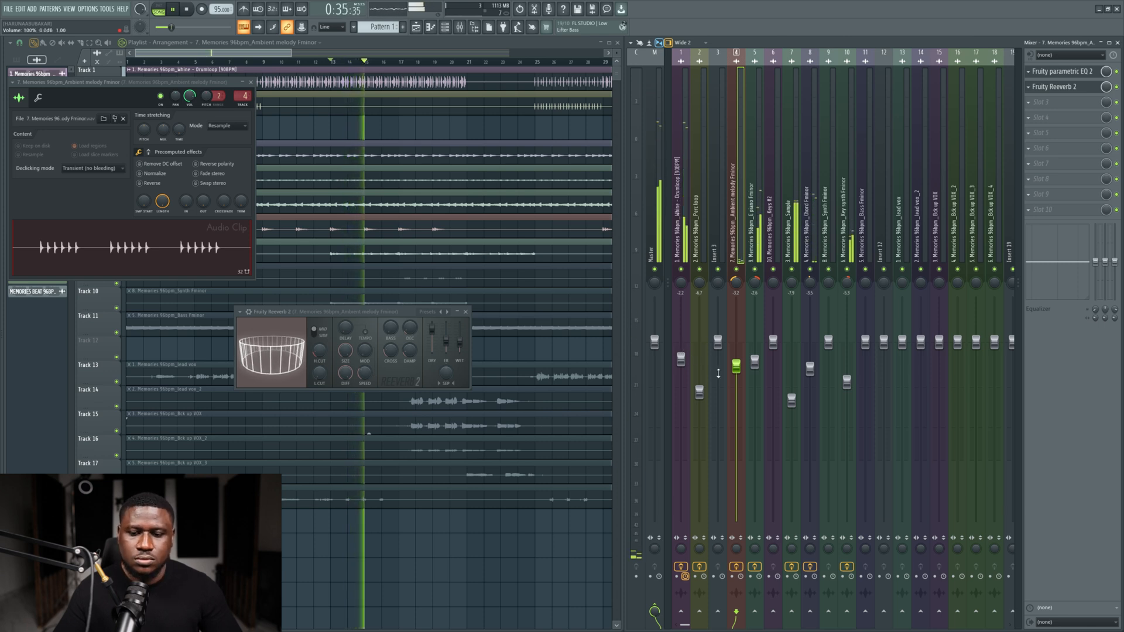
key(space)
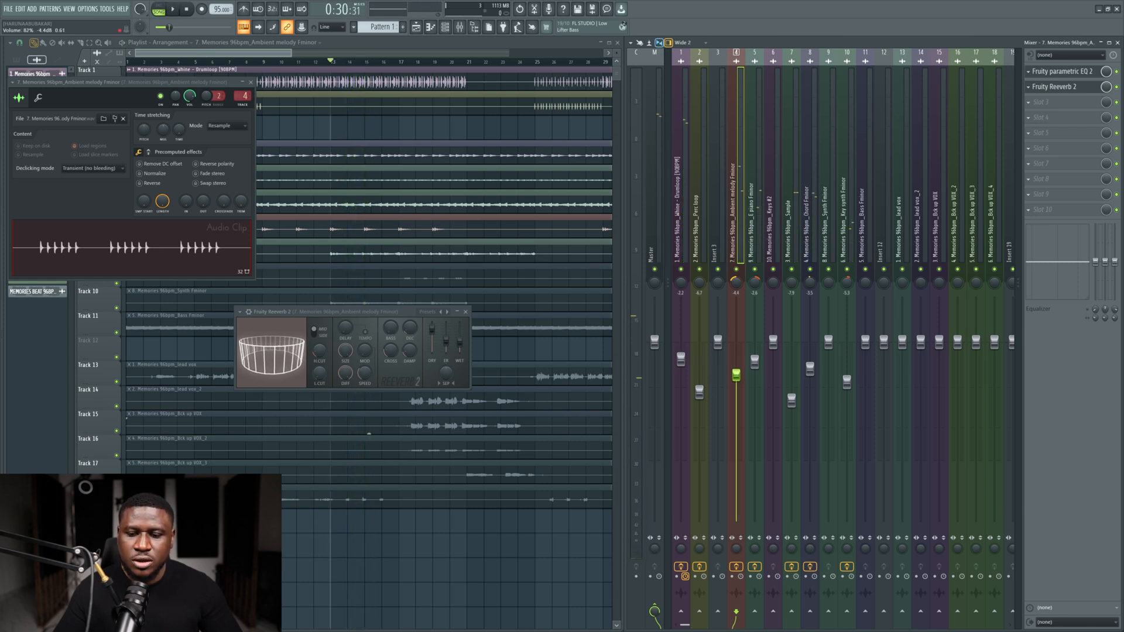
key(space)
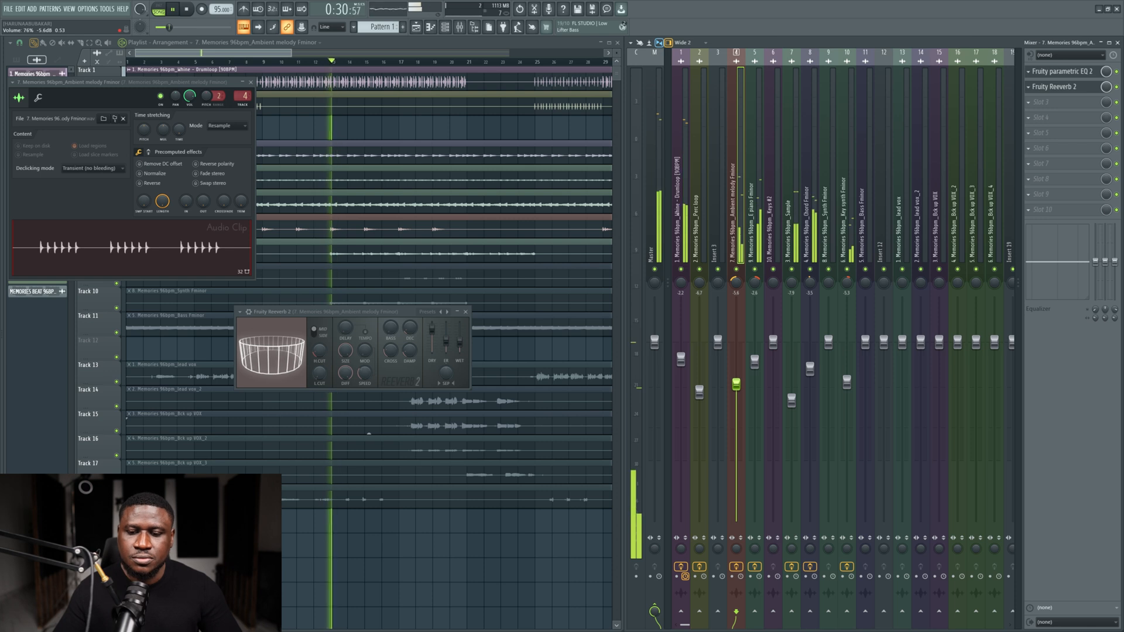
drag(736, 383, 736, 388)
click(14, 430)
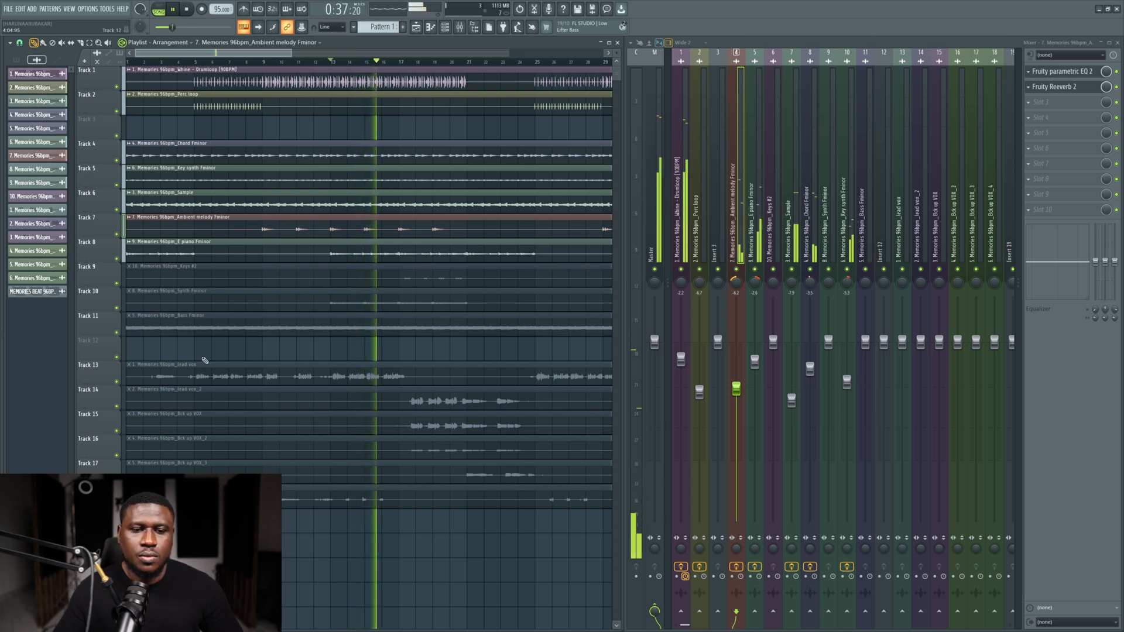
scroll(369, 254, down, 2)
key(ctrl+s)
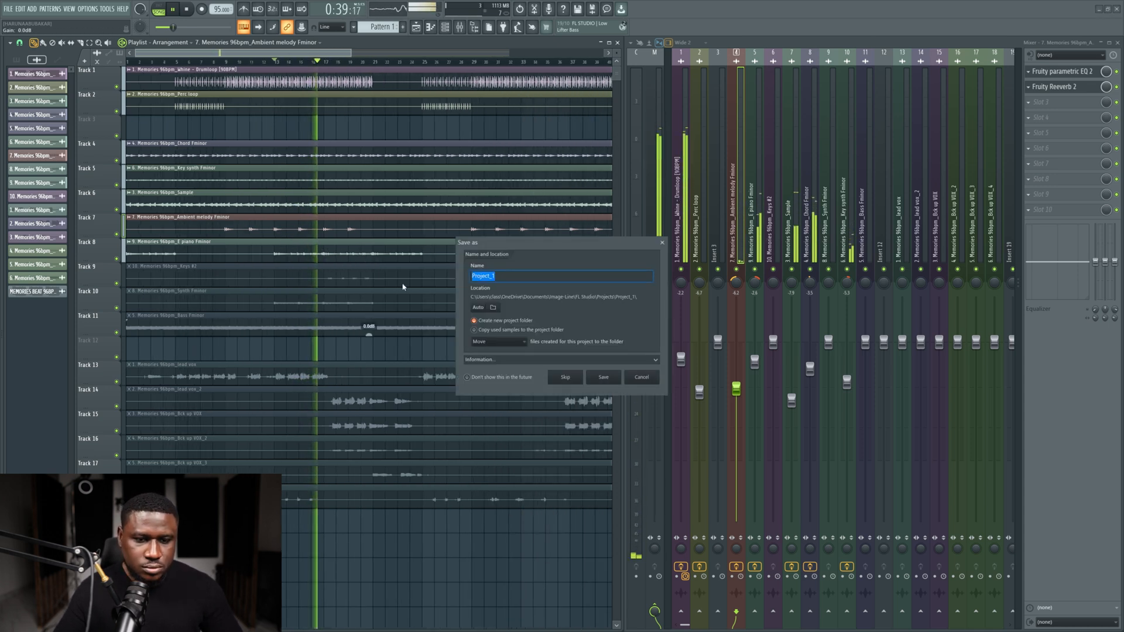
click(642, 377)
Step: Replay the current mix, stop it, and unmute the Keys #2 clip on Track 9 of the playlist
key(space)
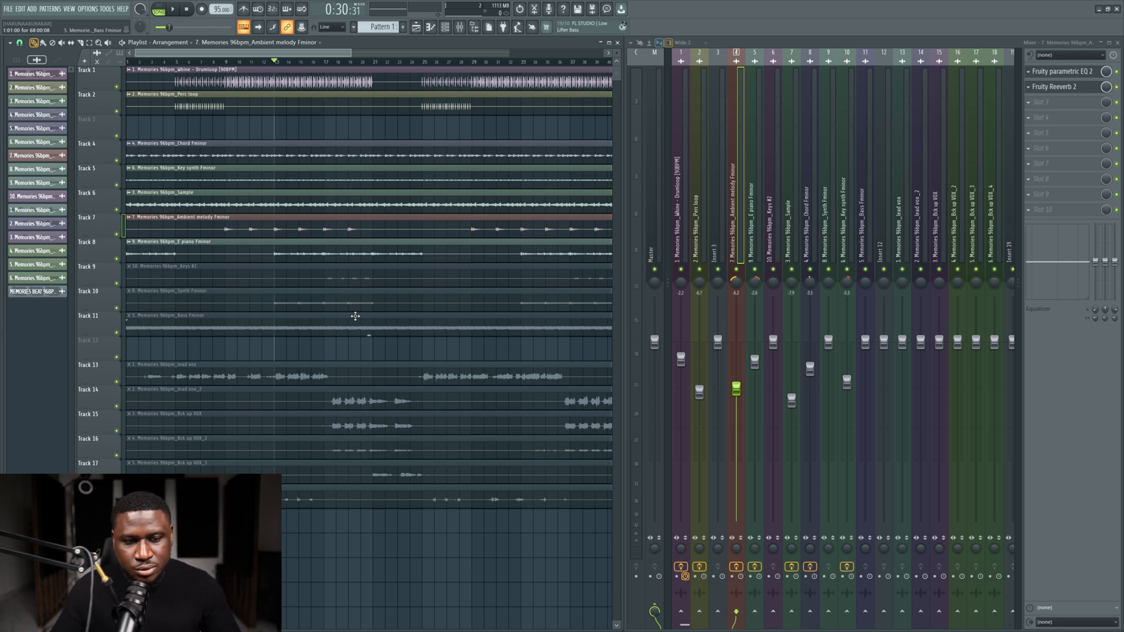
key(space)
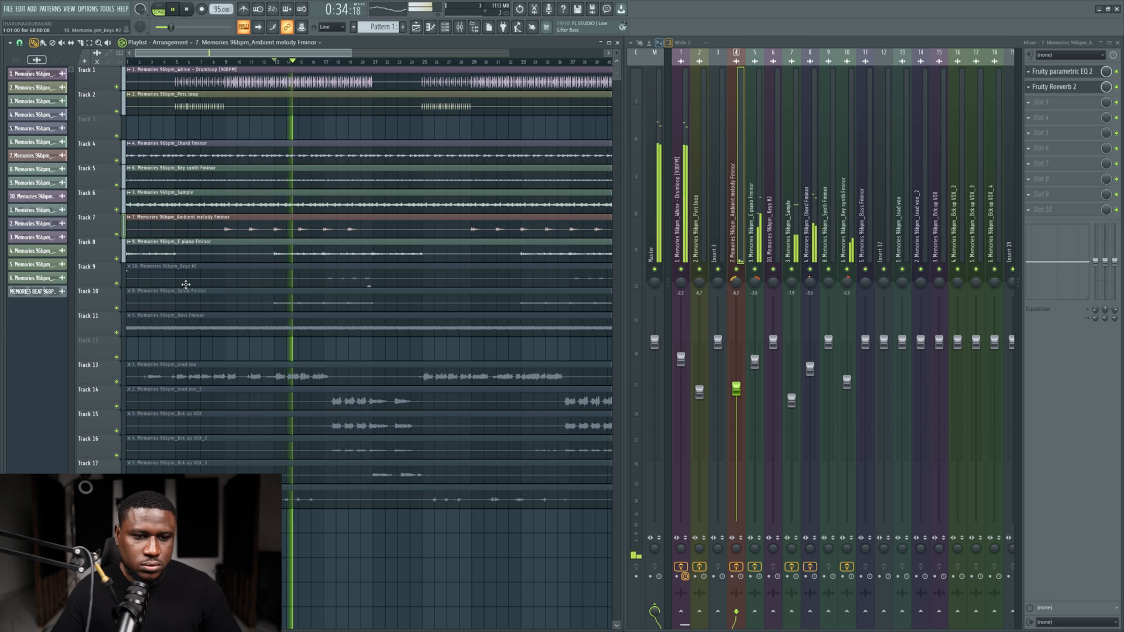
scroll(228, 280, down, 2)
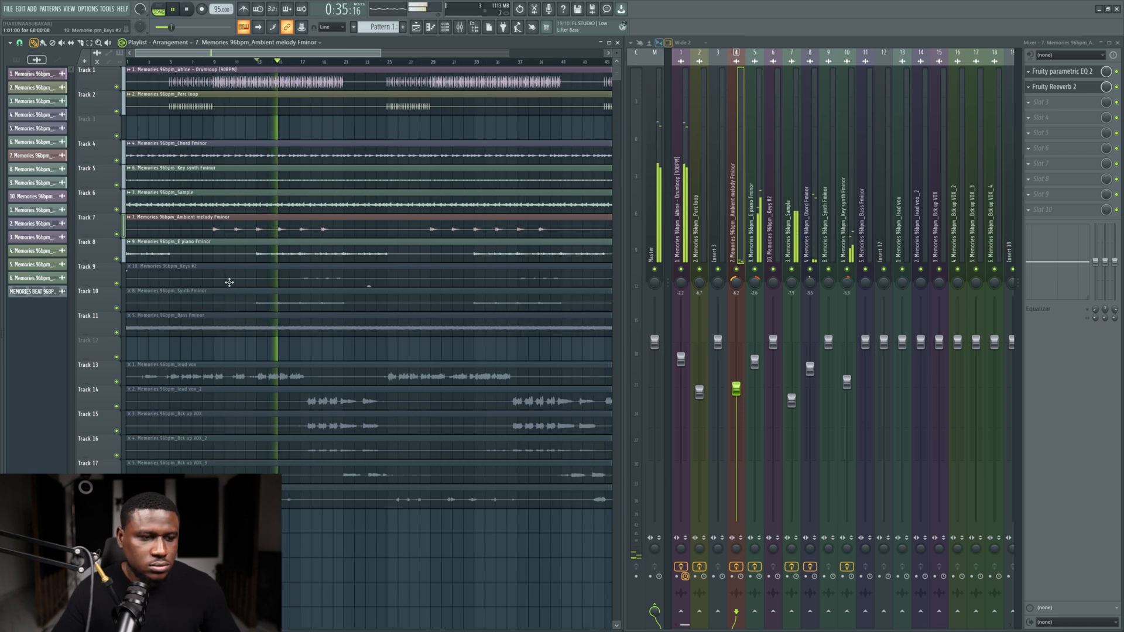
click(61, 43)
key(space)
click(310, 277)
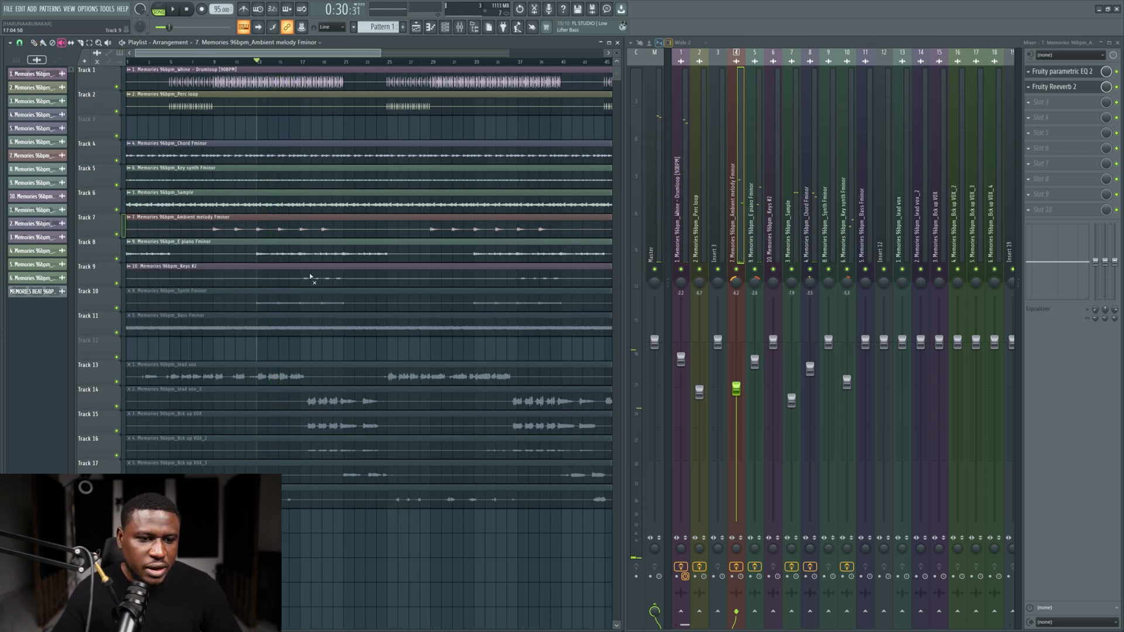
Step: Play the song from just before the Keys #2 part enters and bring up that clip's mixer insert
click(302, 61)
key(space)
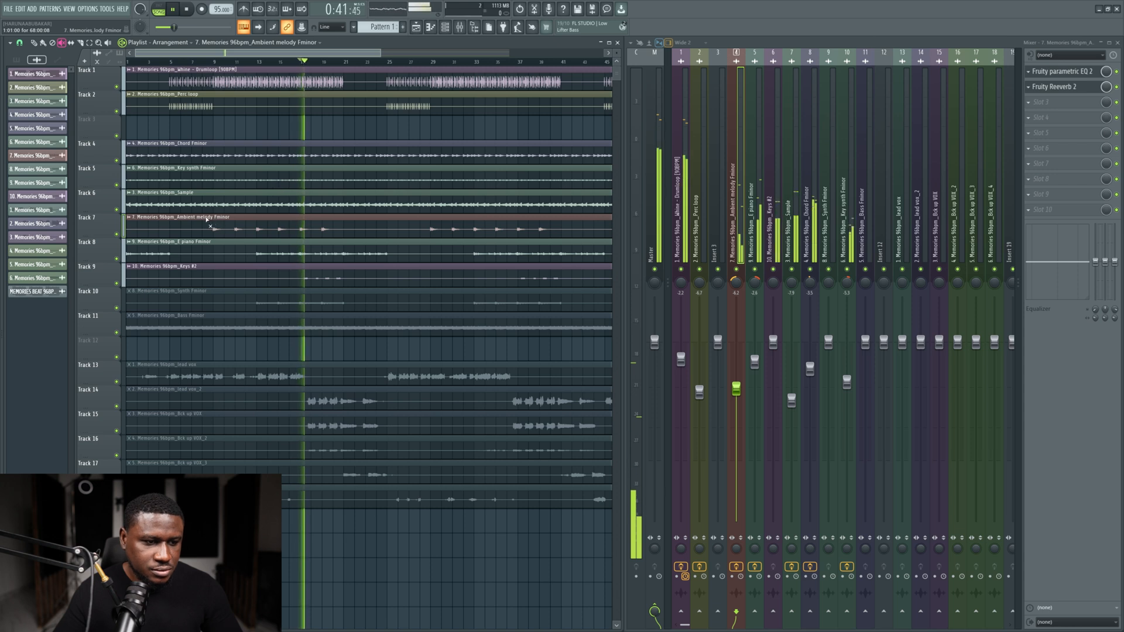
click(34, 43)
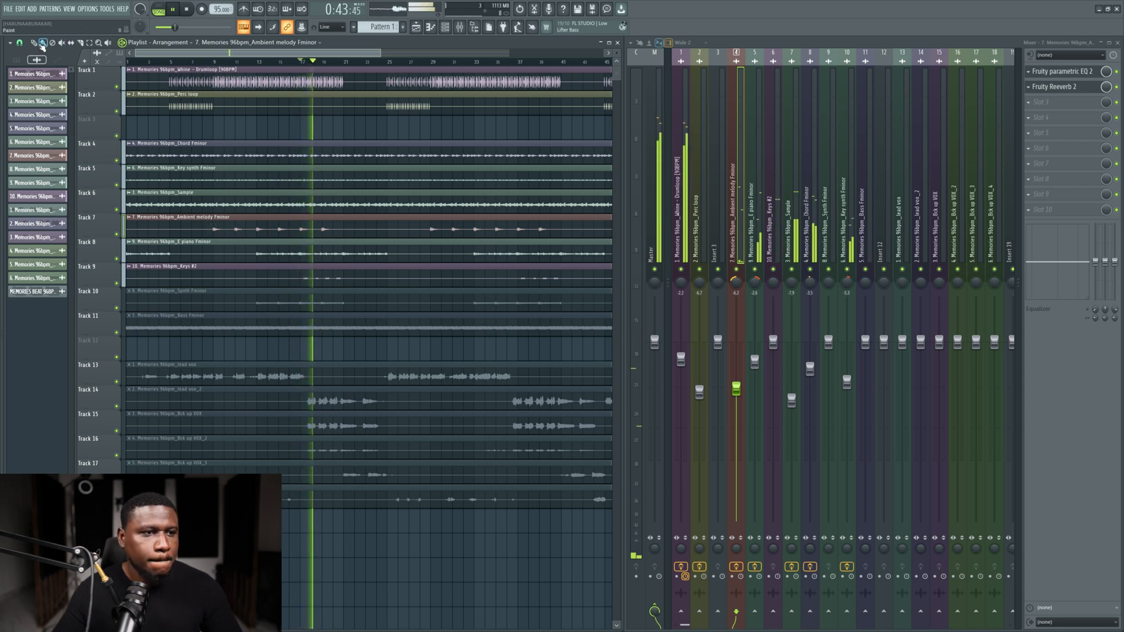
key(space)
scroll(450, 291, up, 3)
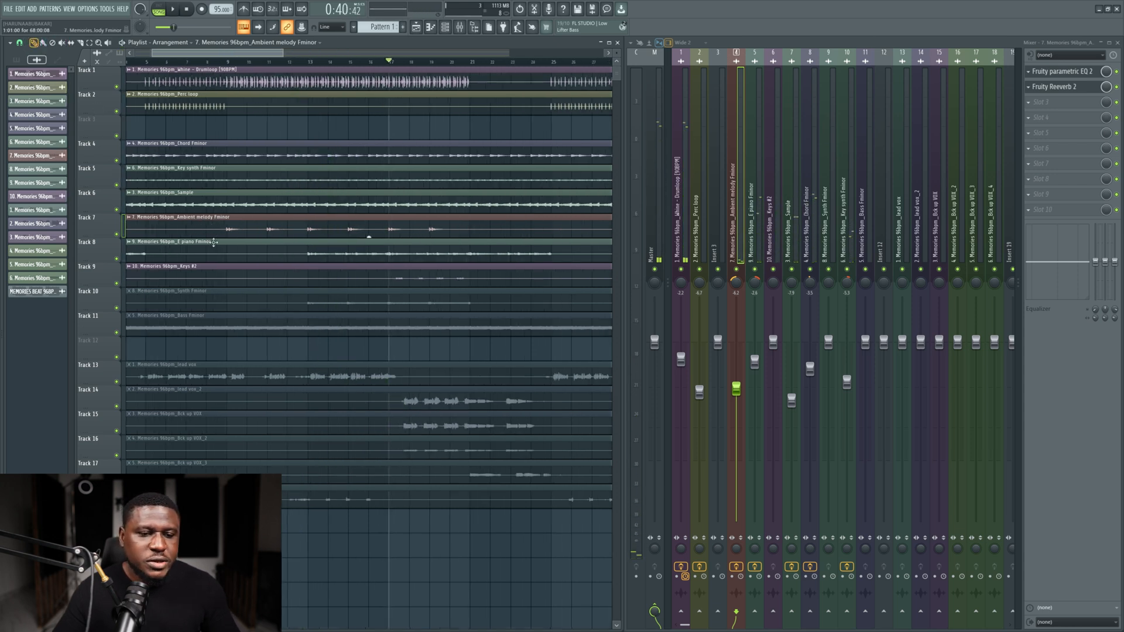
double_click(442, 275)
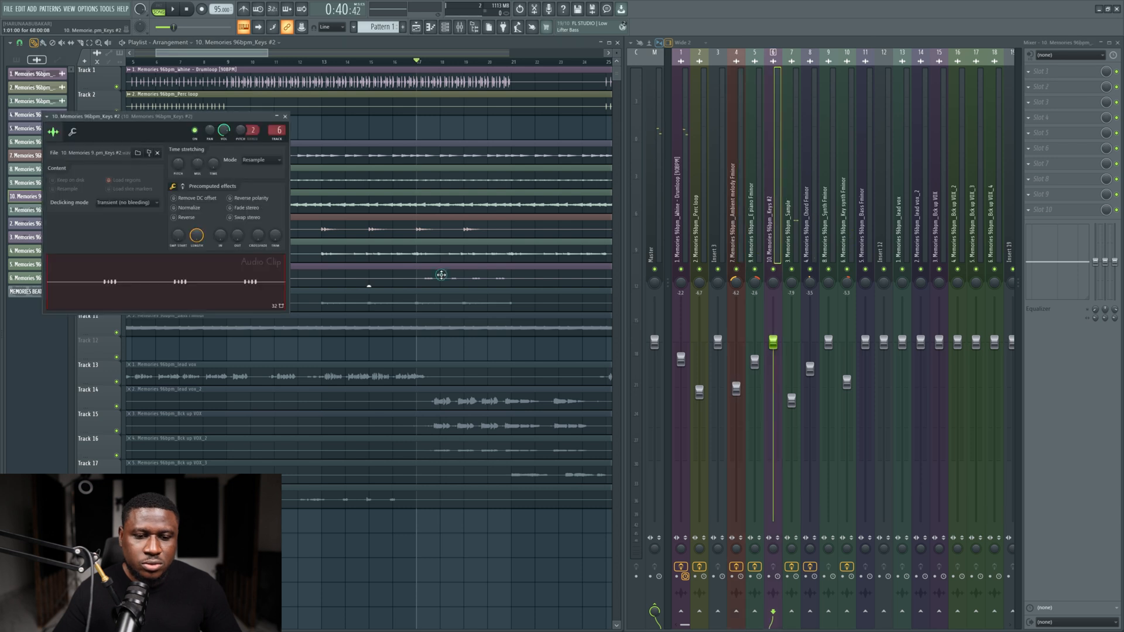
click(441, 275)
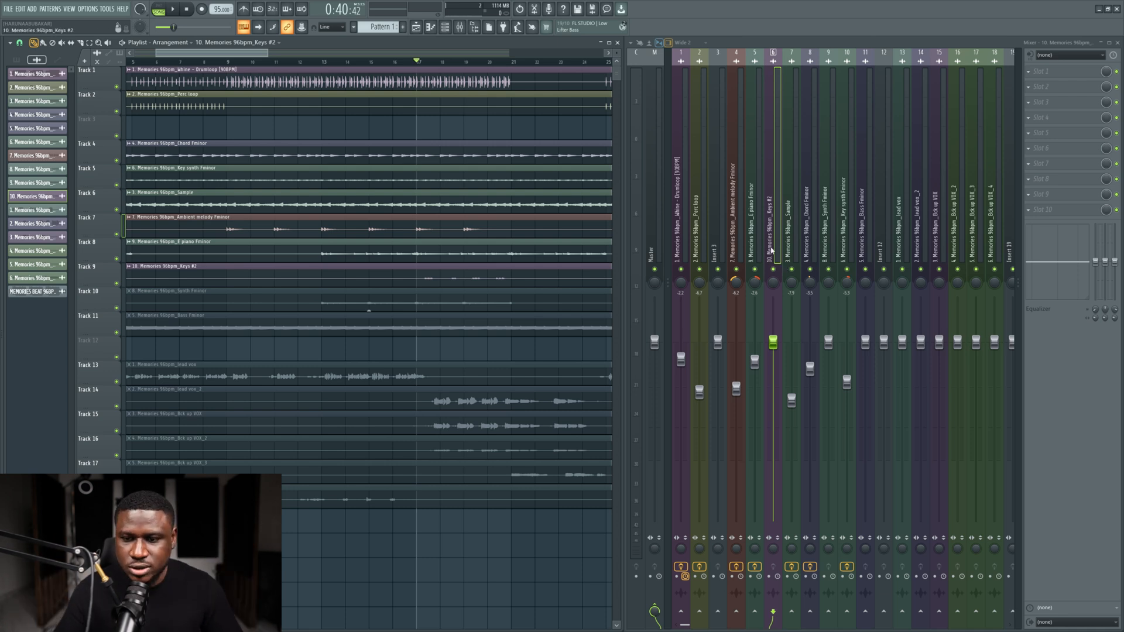
Step: Lower the Keys #2 insert's level to about -2.4 dB by ear during playback
key(space)
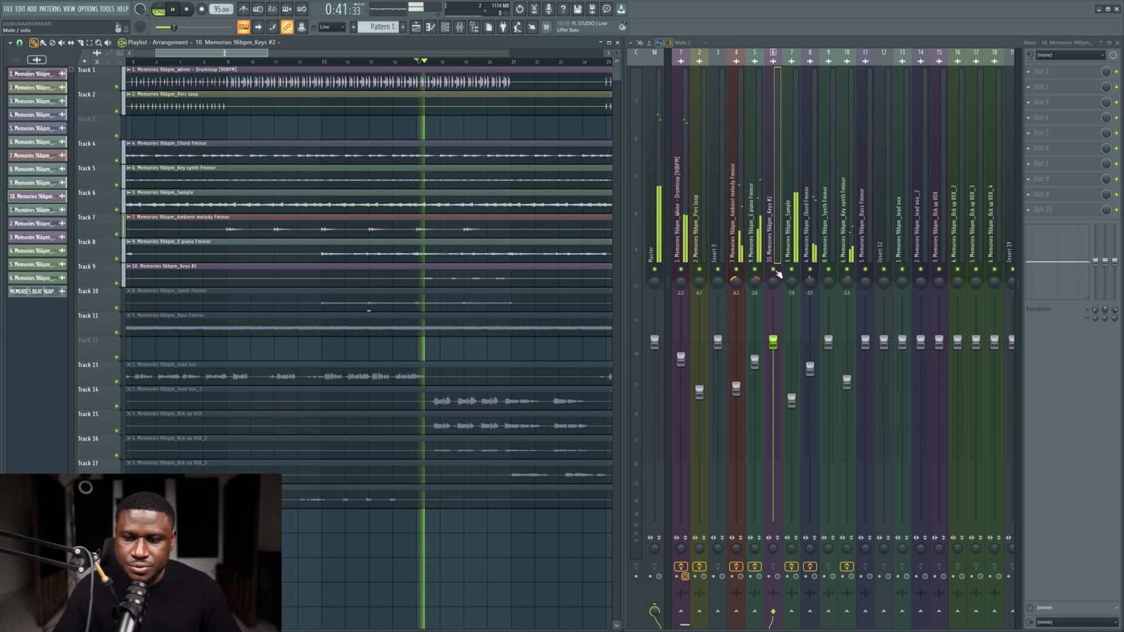
mouse_move(772, 342)
mouse_down()
mouse_move(773, 468)
mouse_move(772, 360)
mouse_up()
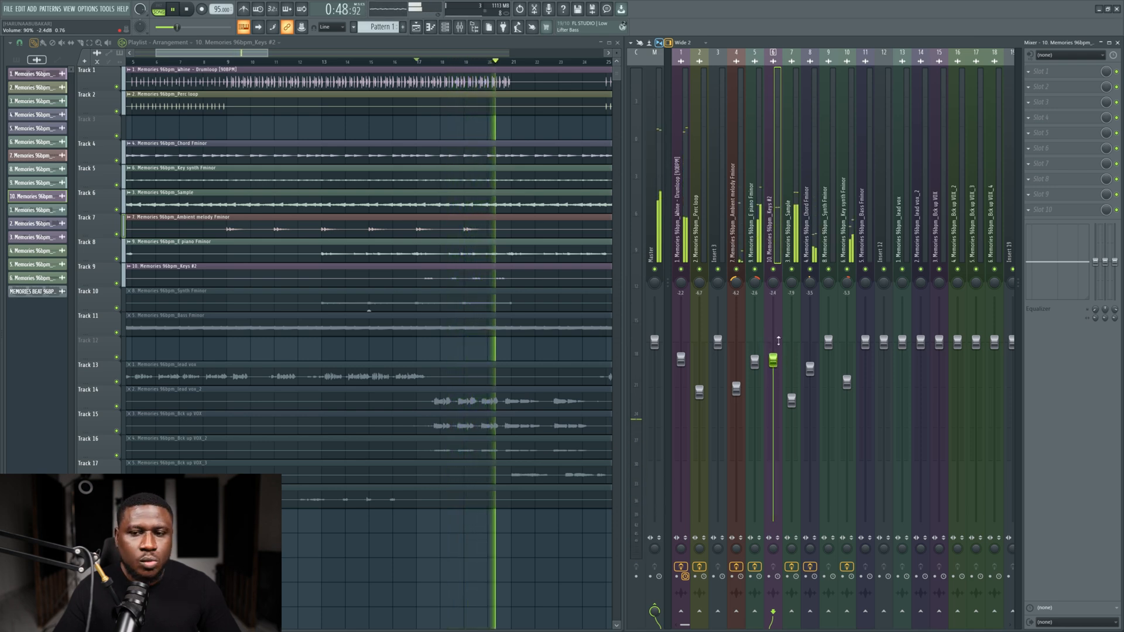
key(space)
Step: Add Fruity Parametric EQ 2 to the first effect slot of Keys #2 and cut its low end with a steep high-pass on band 1
click(1070, 72)
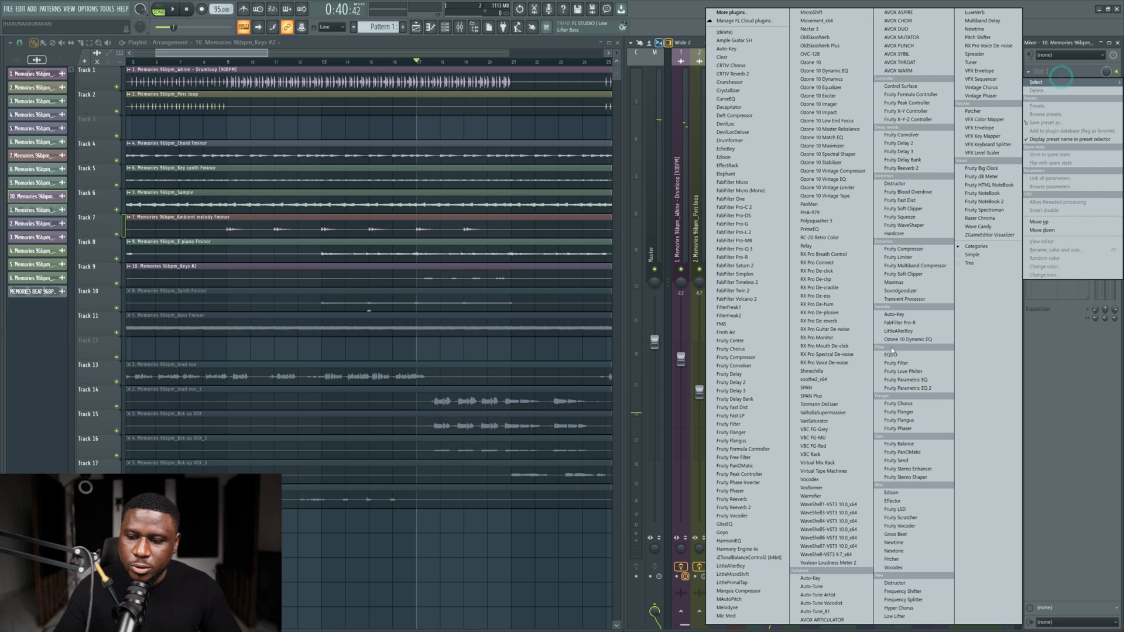
click(890, 388)
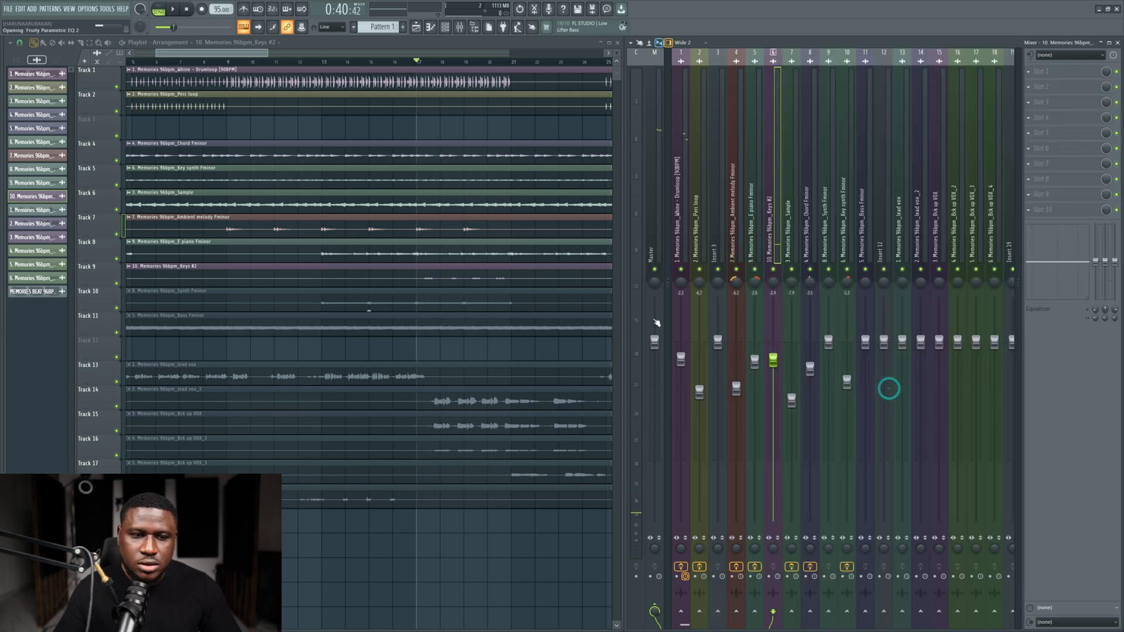
key(space)
right_click(95, 202)
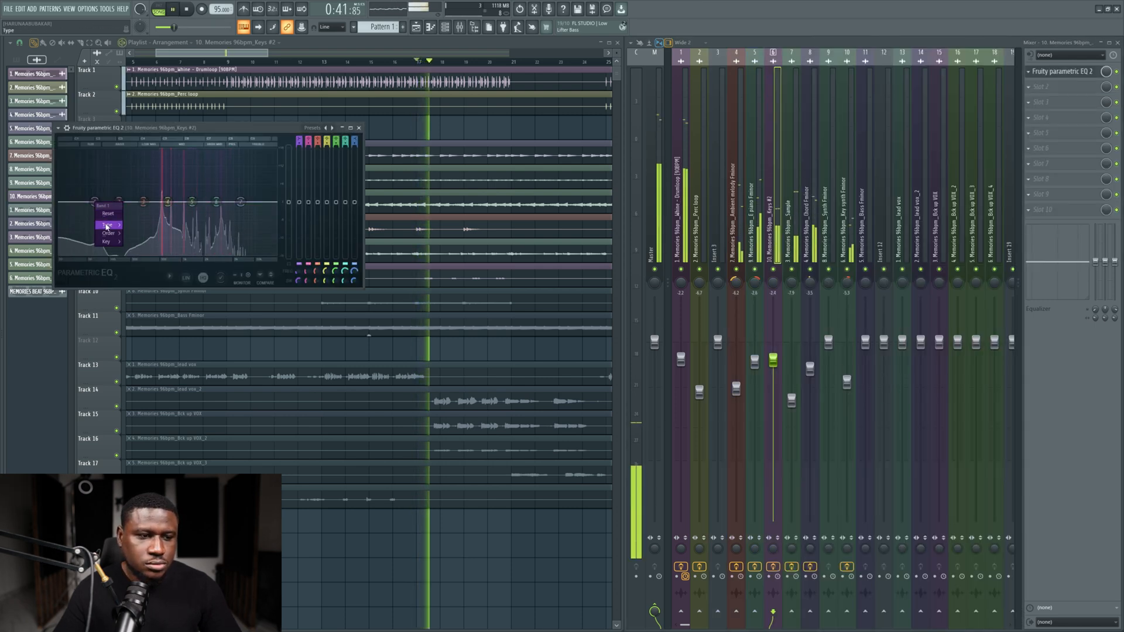
mouse_move(107, 225)
click(140, 250)
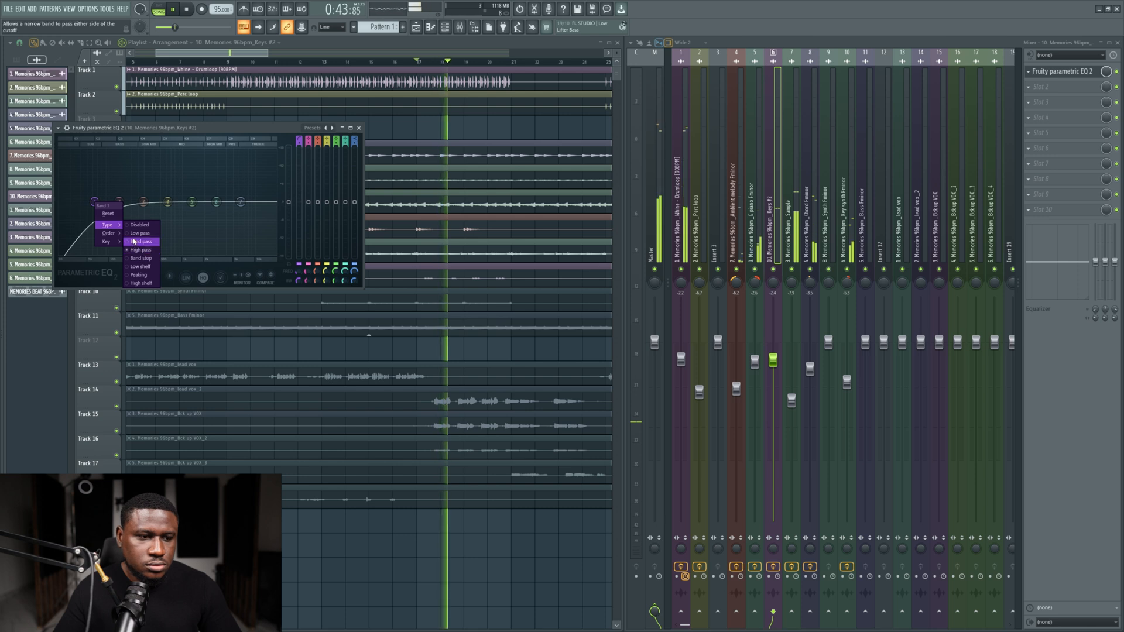
click(102, 199)
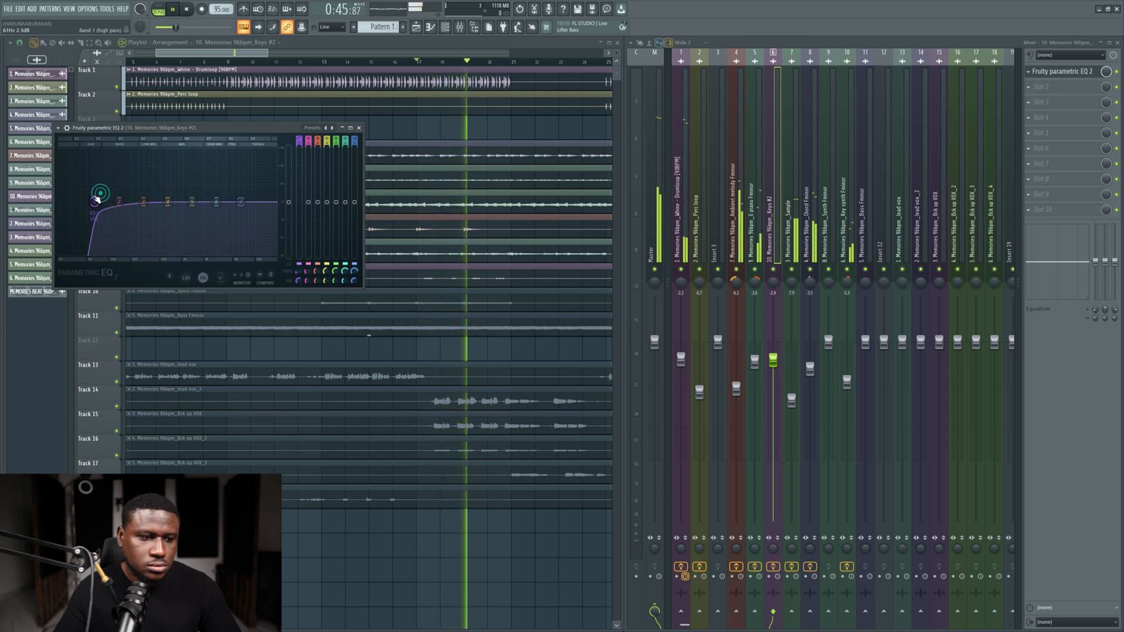
drag(95, 201, 143, 201)
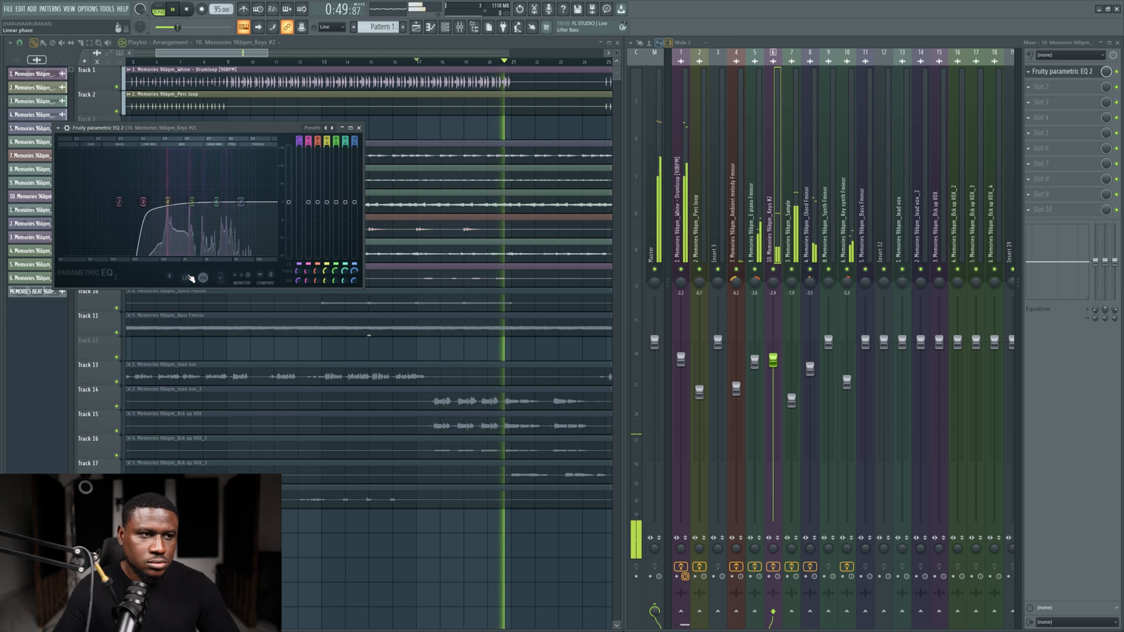
click(359, 128)
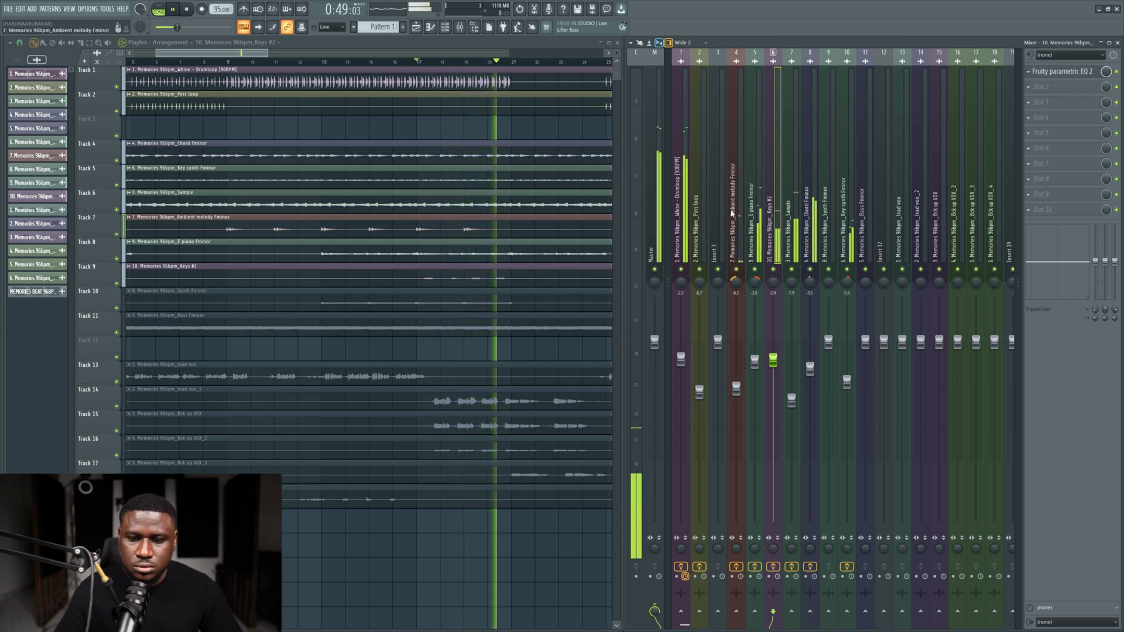
Step: Replay the section with the EQ applied and add Fruity Chorus to the second effect slot of the Keys #2 insert
key(space)
key(space)
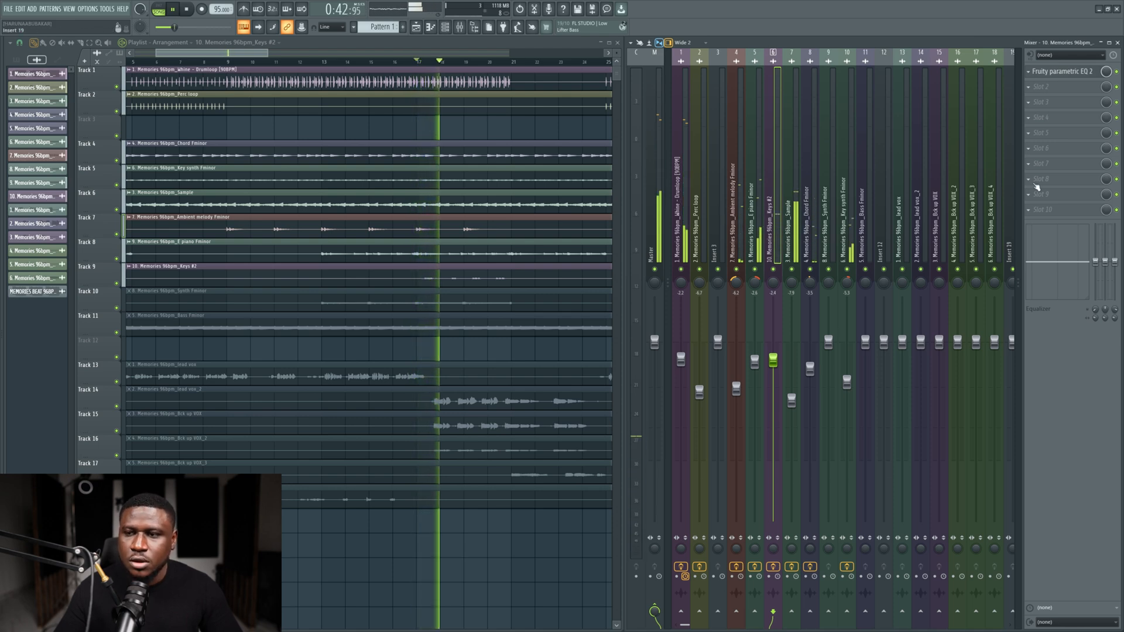
key(space)
click(1083, 92)
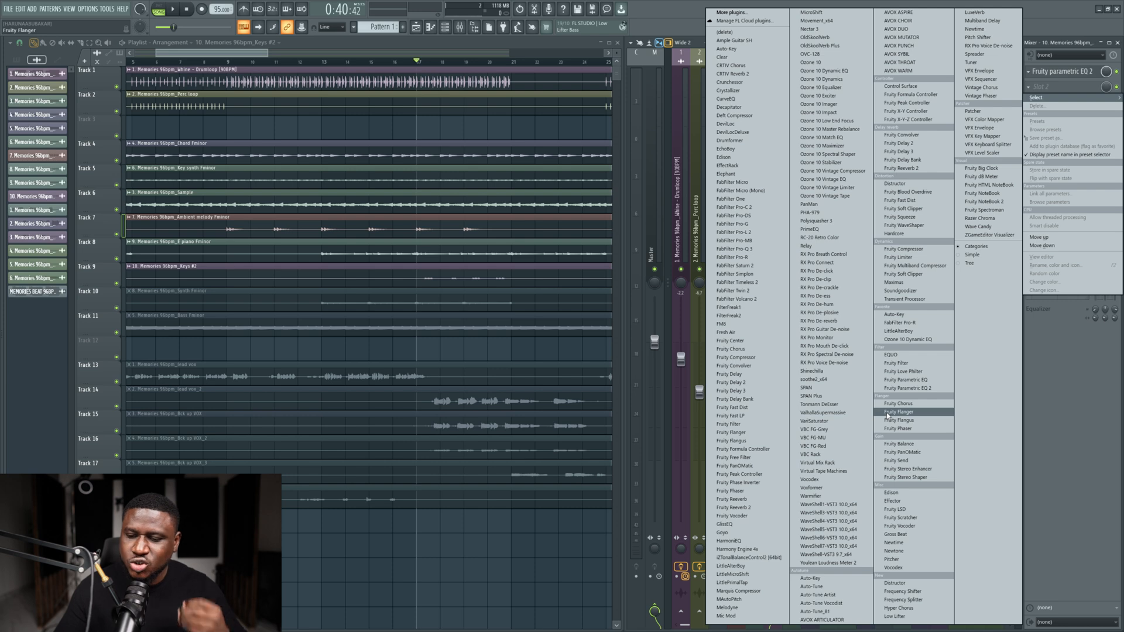
click(899, 403)
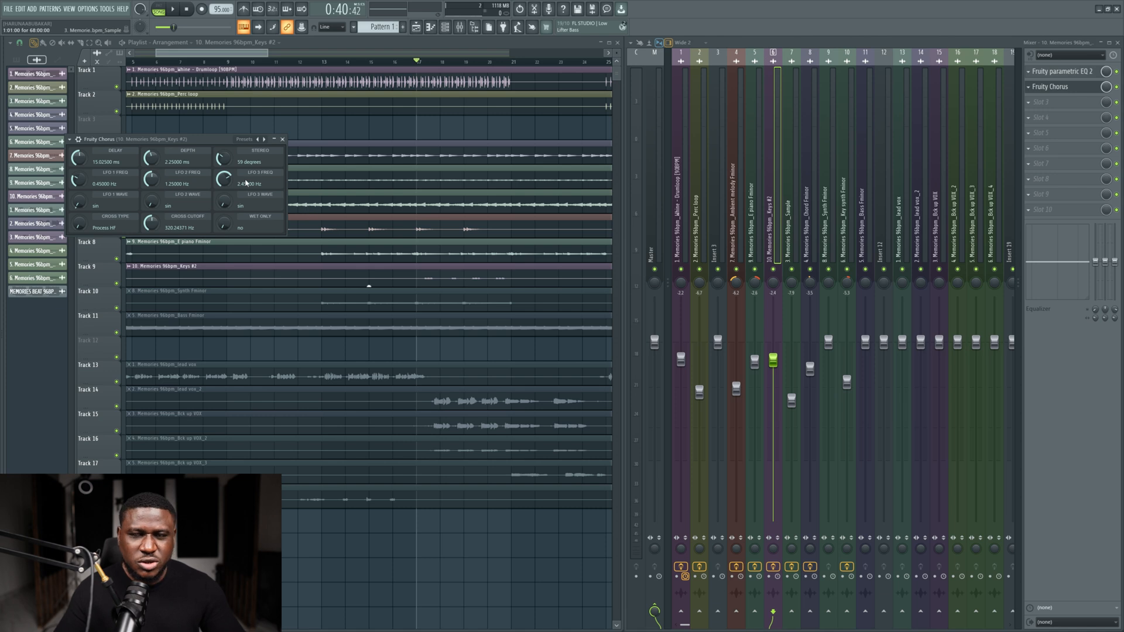
Step: Audition the Keys #2 insert with the Chorus, in the mix and soloed
key(space)
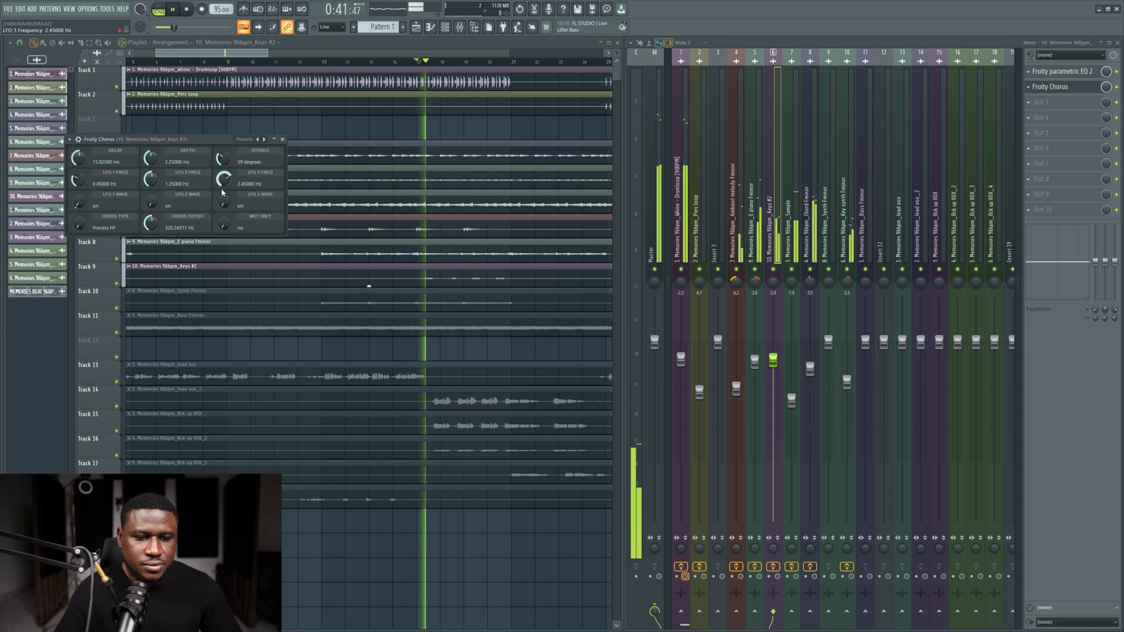
right_click(773, 270)
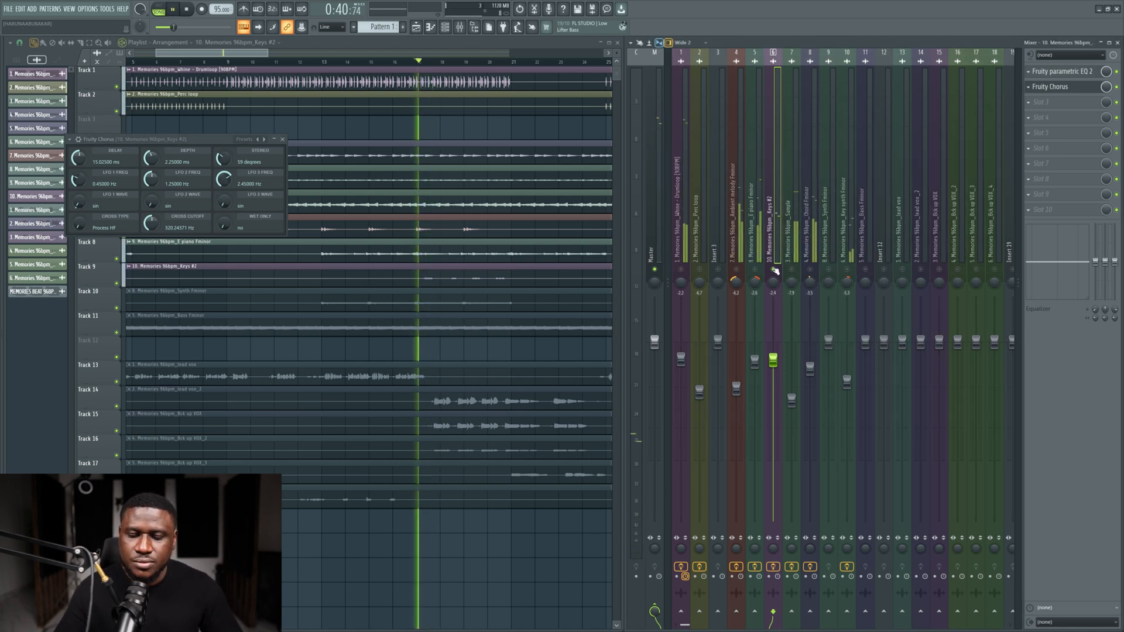
key(space)
right_click(774, 271)
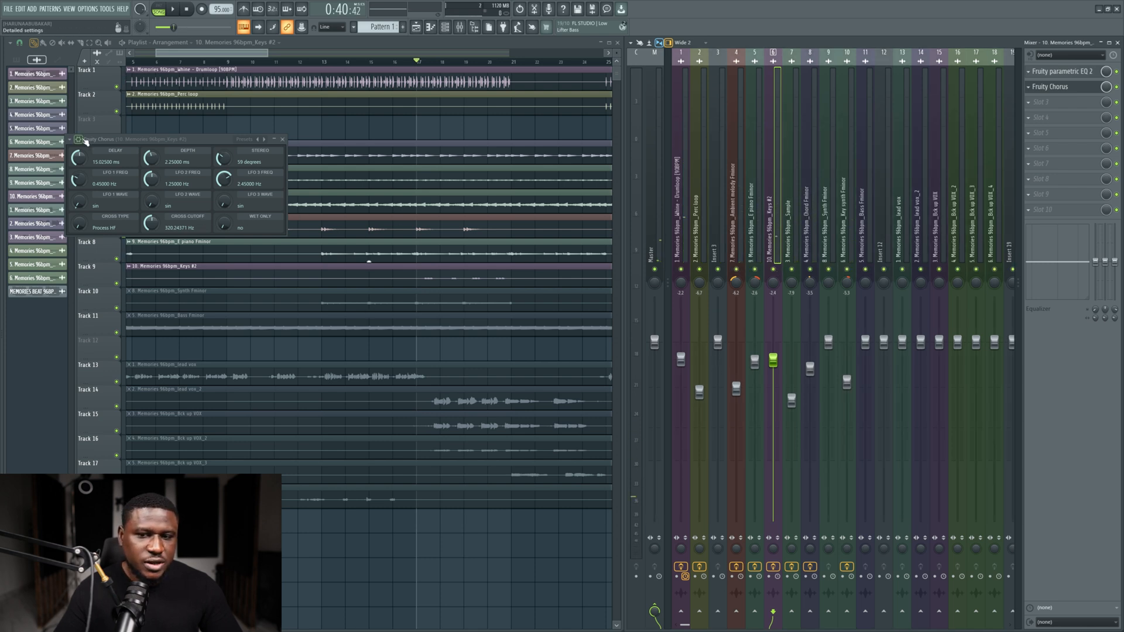
Step: Show the Chorus's detailed settings, solo Keys #2, and compare its sound with the effect bypassed and enabled
click(80, 139)
right_click(771, 270)
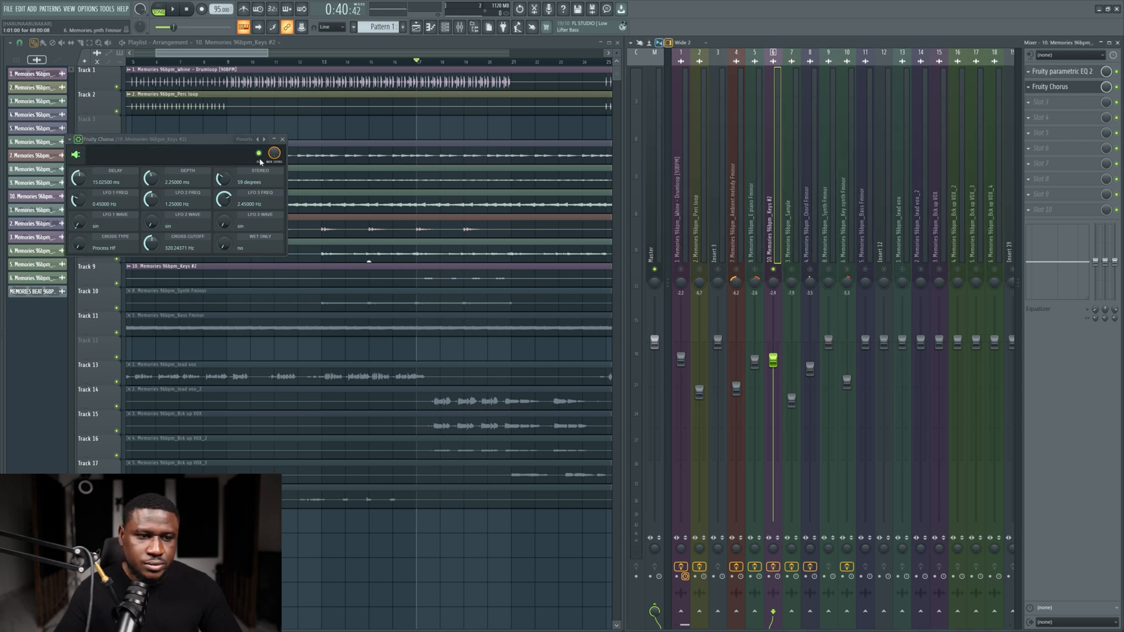
key(space)
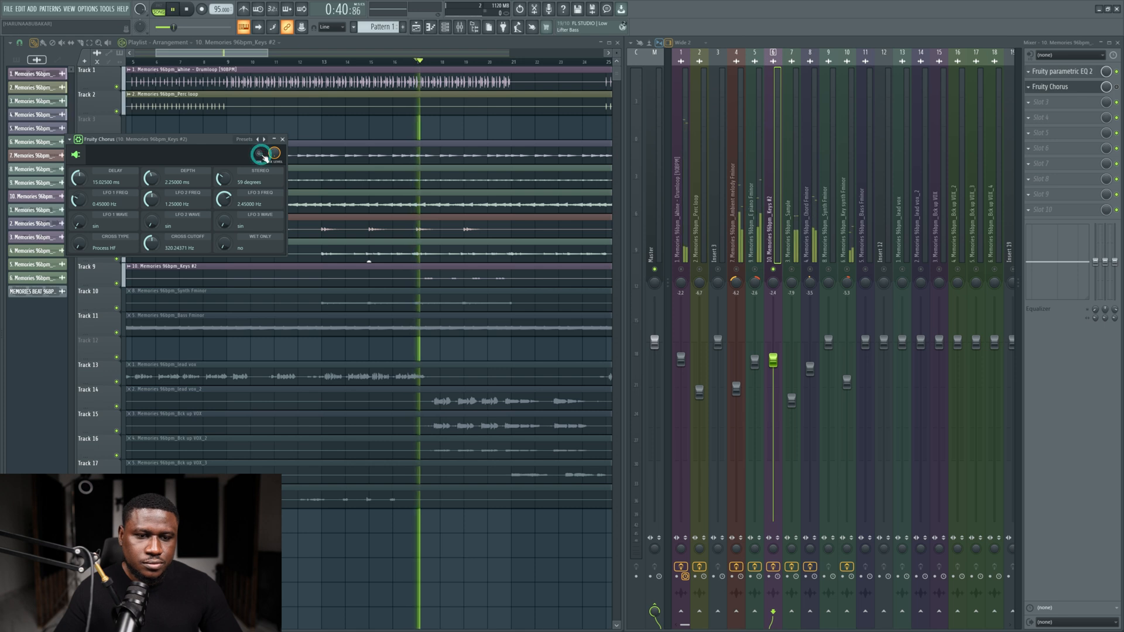
key(space)
click(259, 154)
key(space)
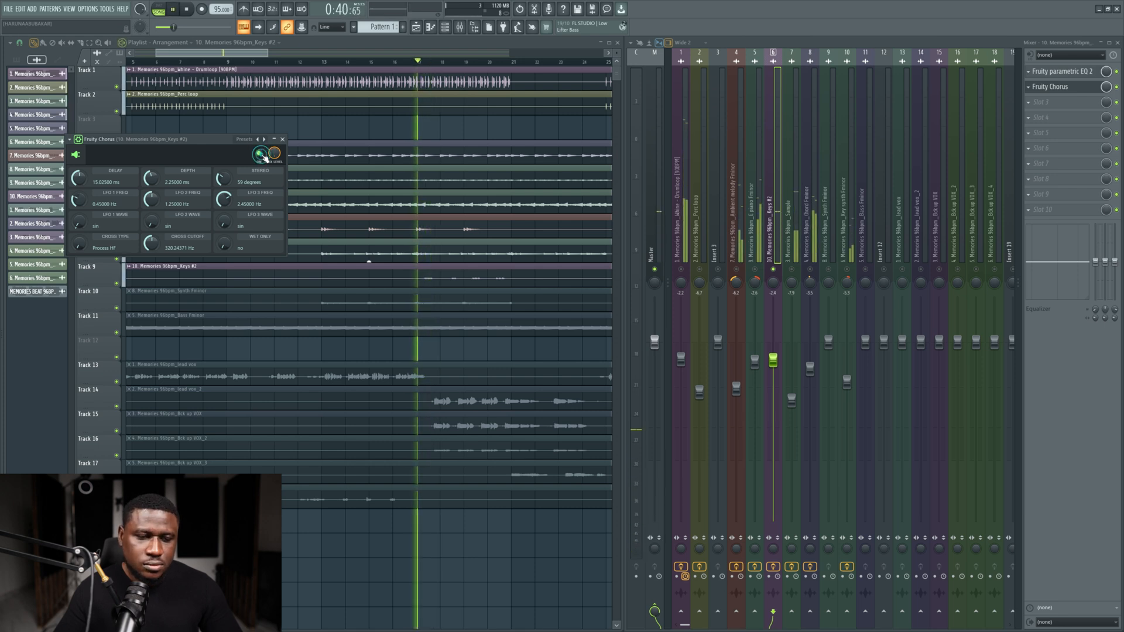
key(space)
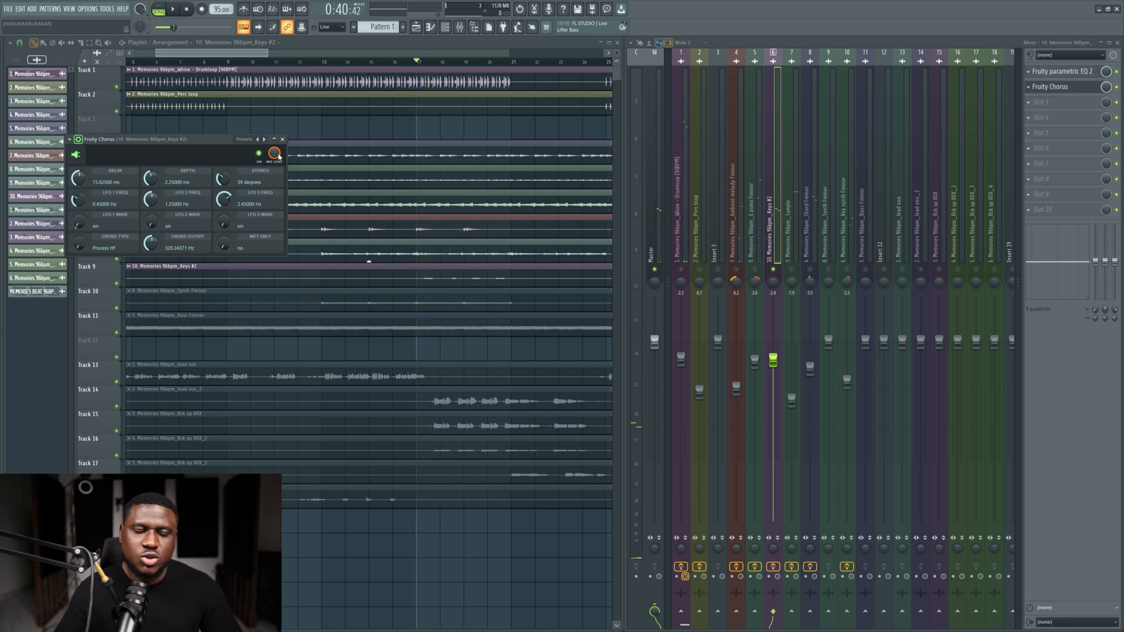
Step: Reduce the Chorus's mix level by ear while replaying the soloed Keys #2, and close the plugin window
key(space)
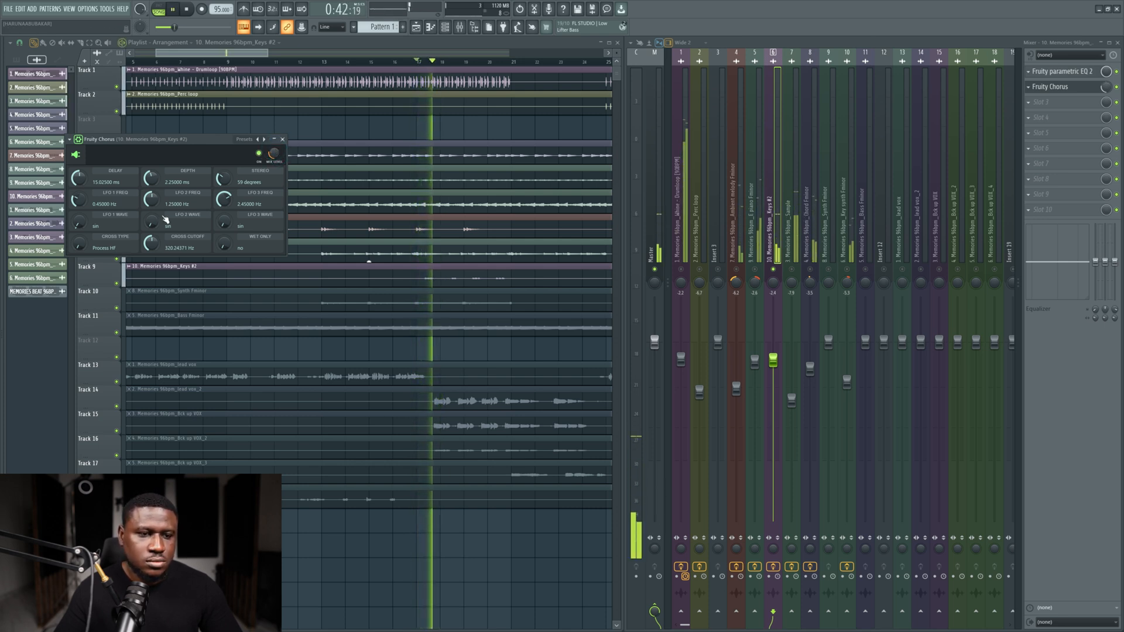
key(space)
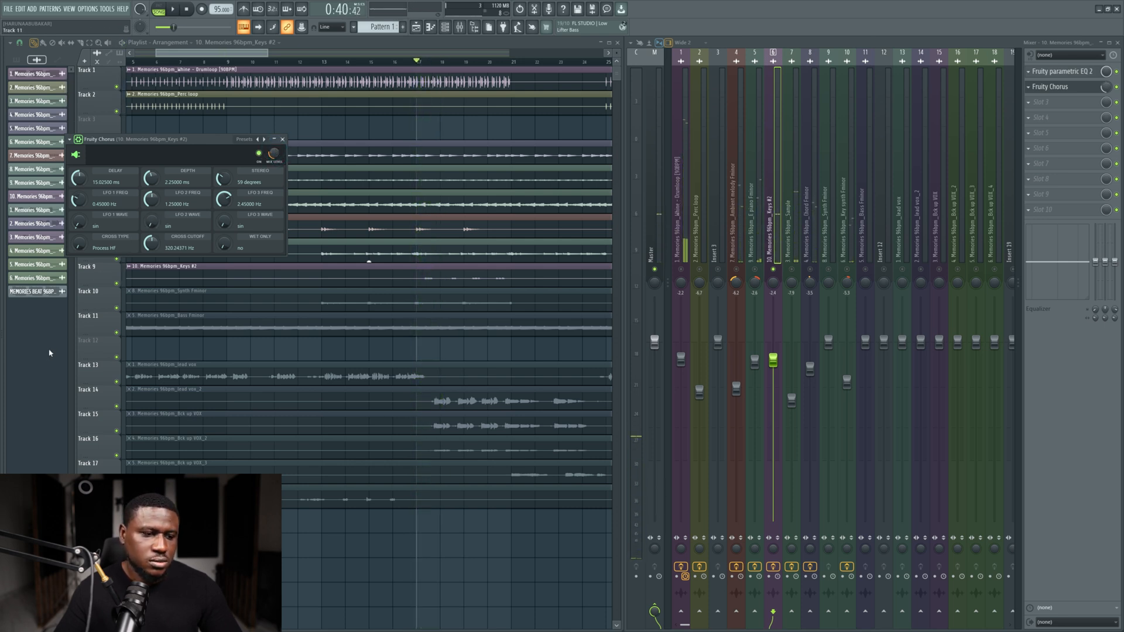
click(283, 140)
Step: Replay the Keys #2 part soloed, unsolo it, and check how it sits in the full mix
key(space)
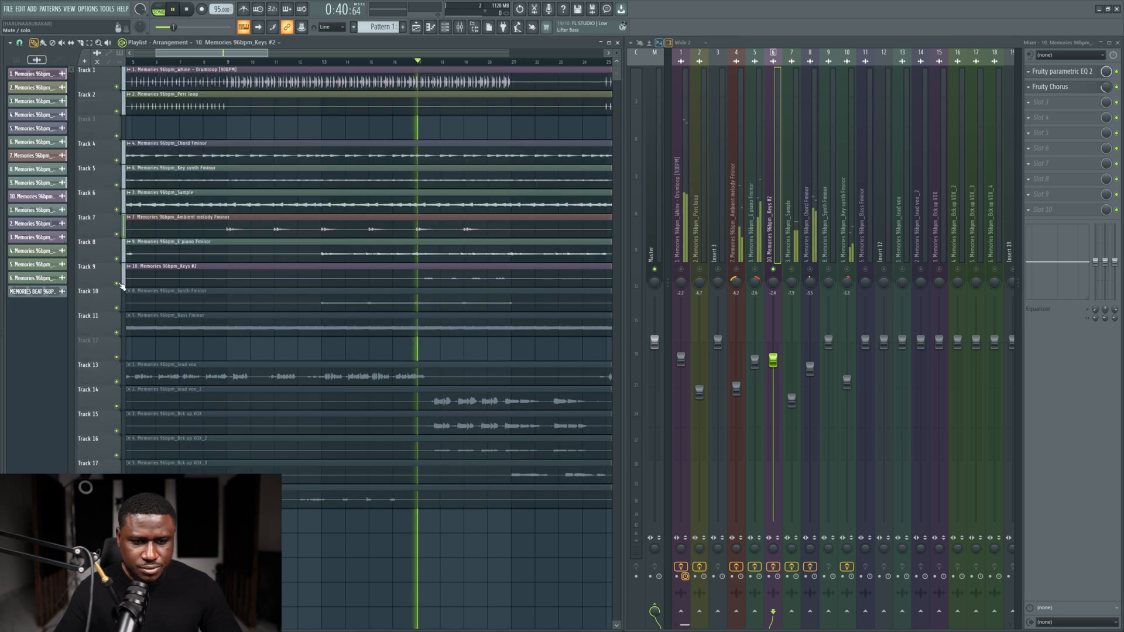
key(space)
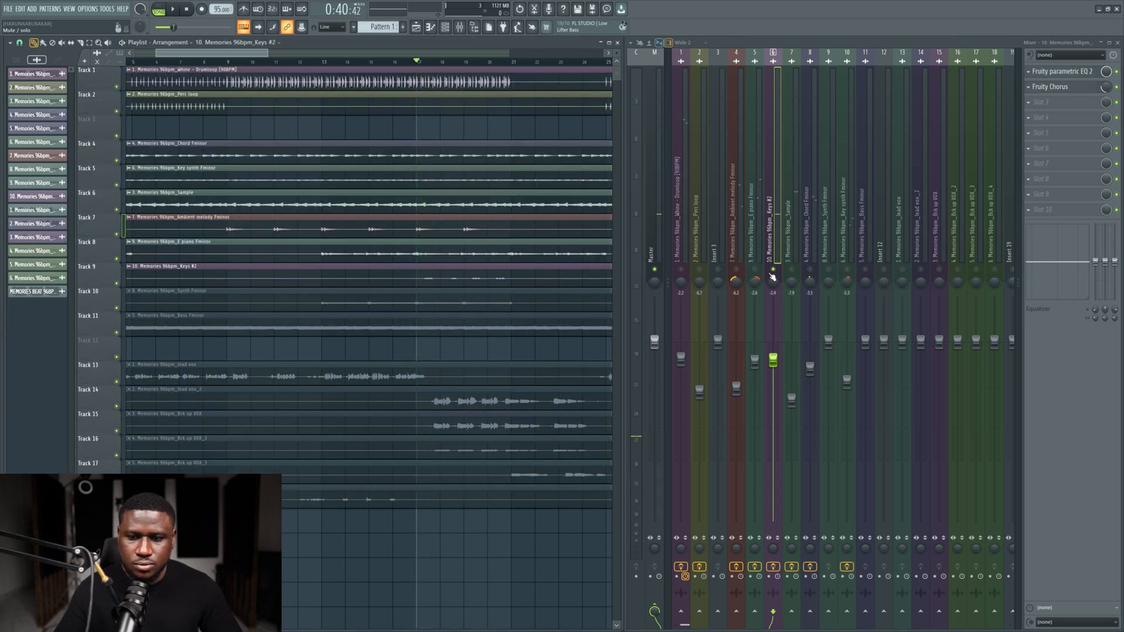
key(space)
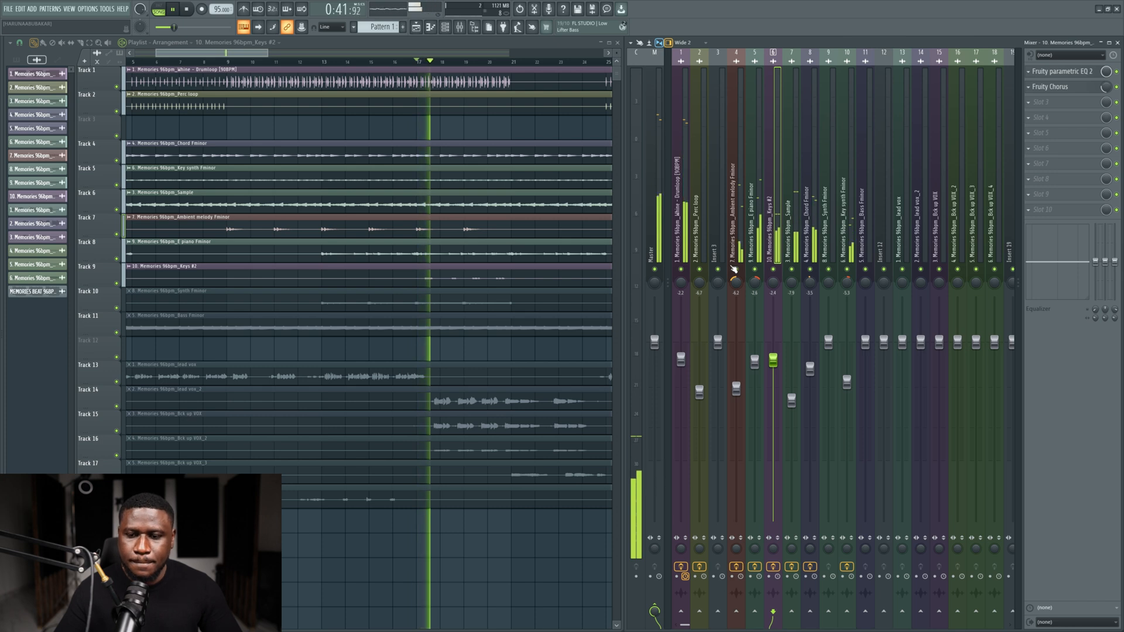
scroll(434, 262, down, 1)
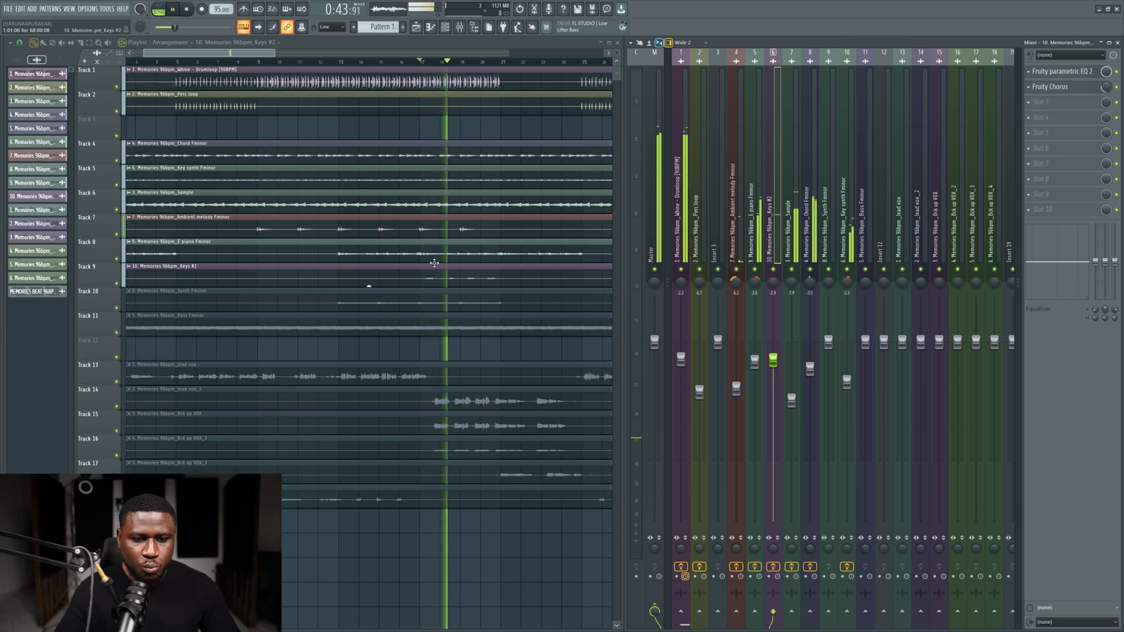
scroll(435, 263, down, 1)
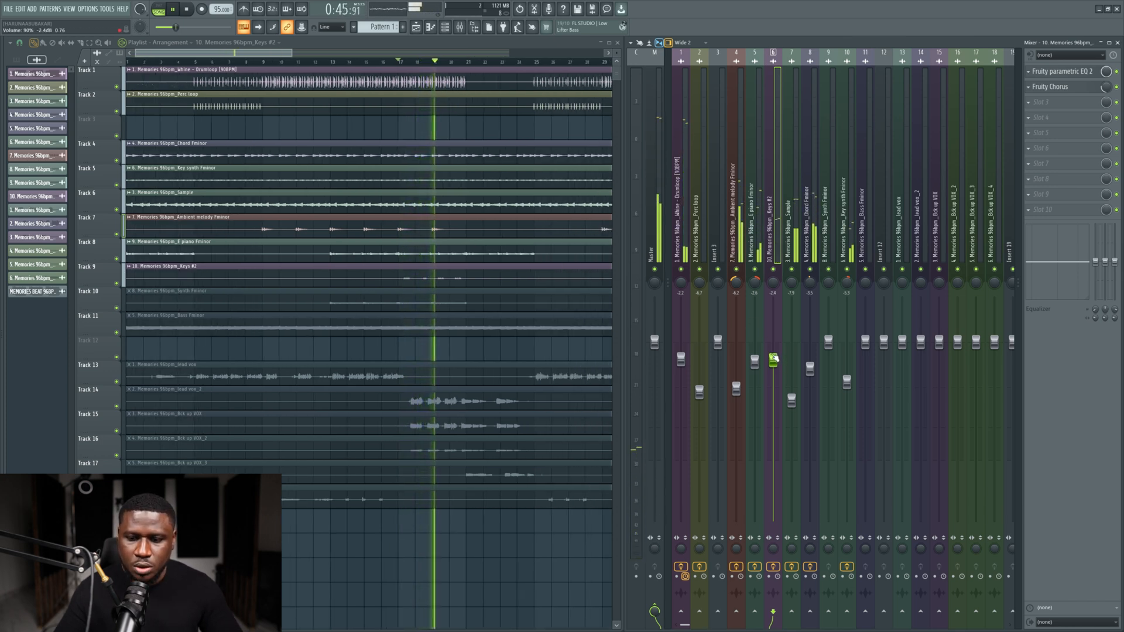
Step: Fine-tune the Keys #2 level to about -2.1 dB and replay the passage in the full mix
drag(774, 358, 773, 357)
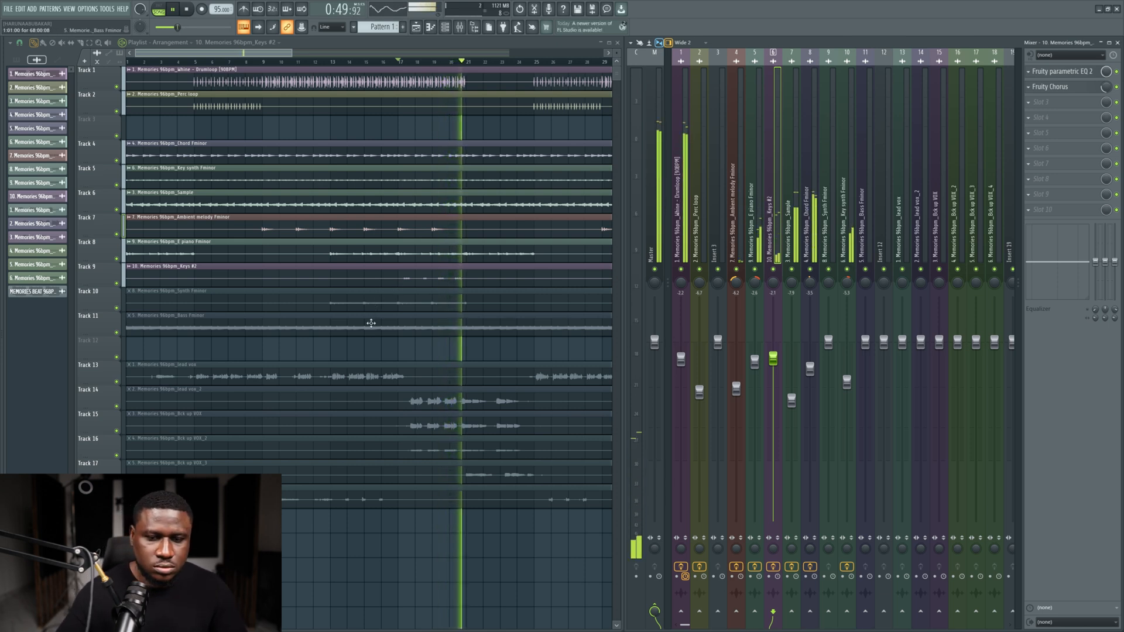
key(space)
key(space)
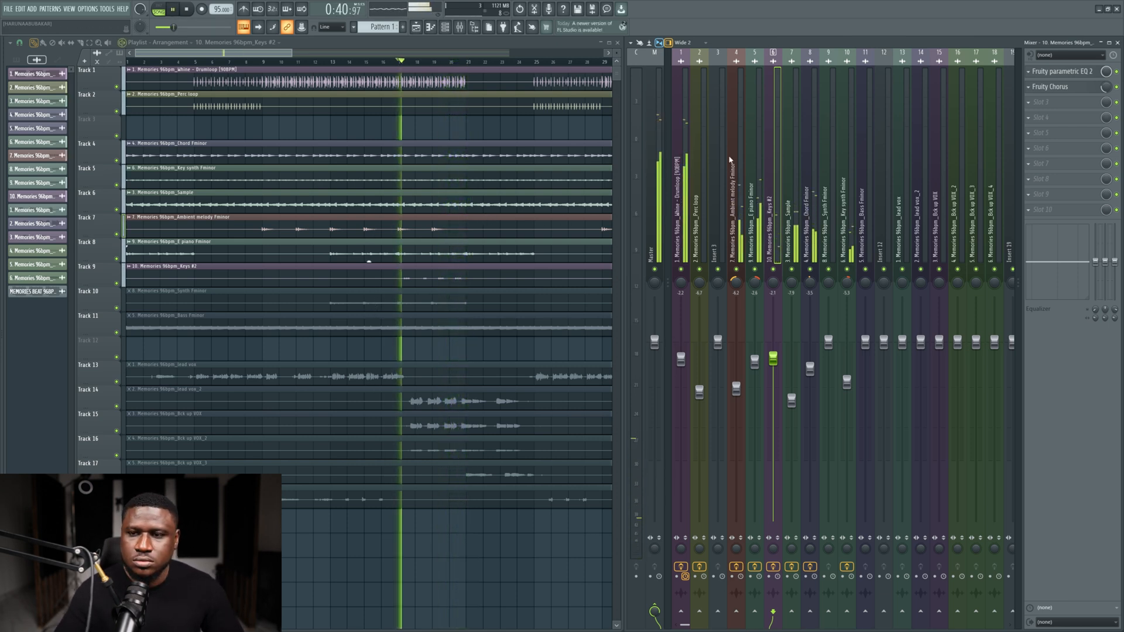
key(space)
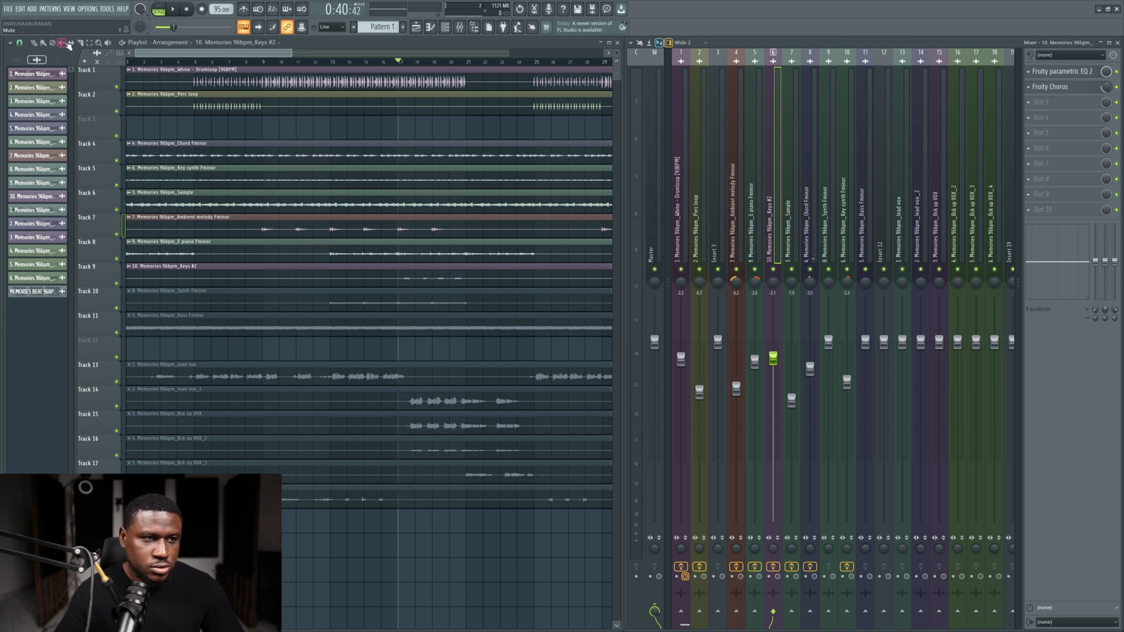
Step: Unmute the Synth Fminor clip on Track 10, move playback to bar 13, and open the synth's channel and mixer insert
click(403, 297)
key(space)
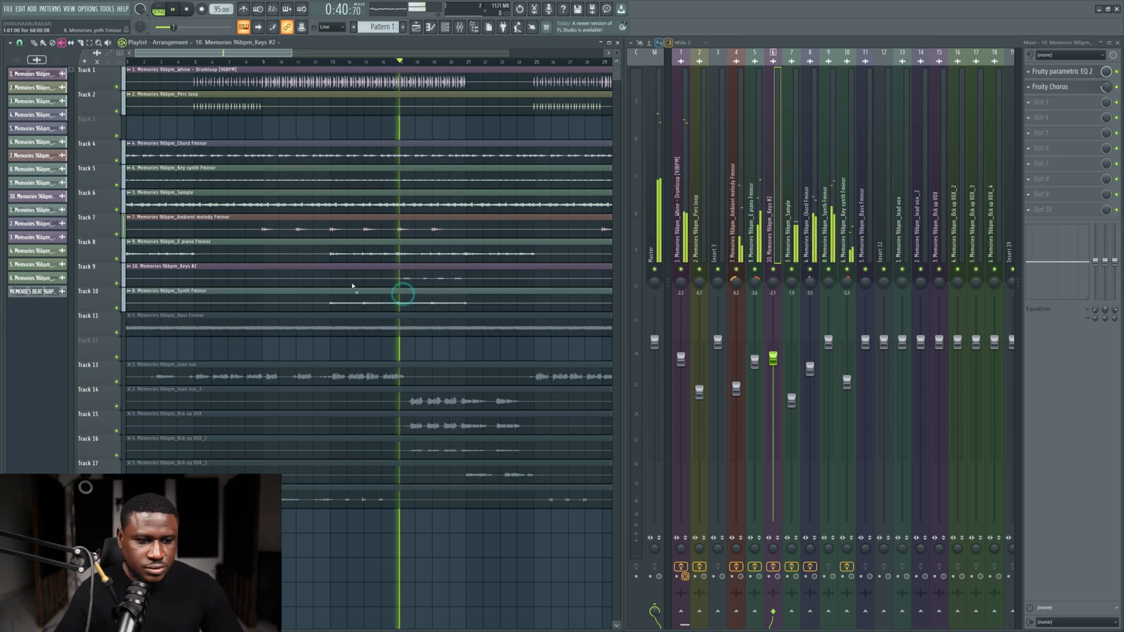
click(40, 45)
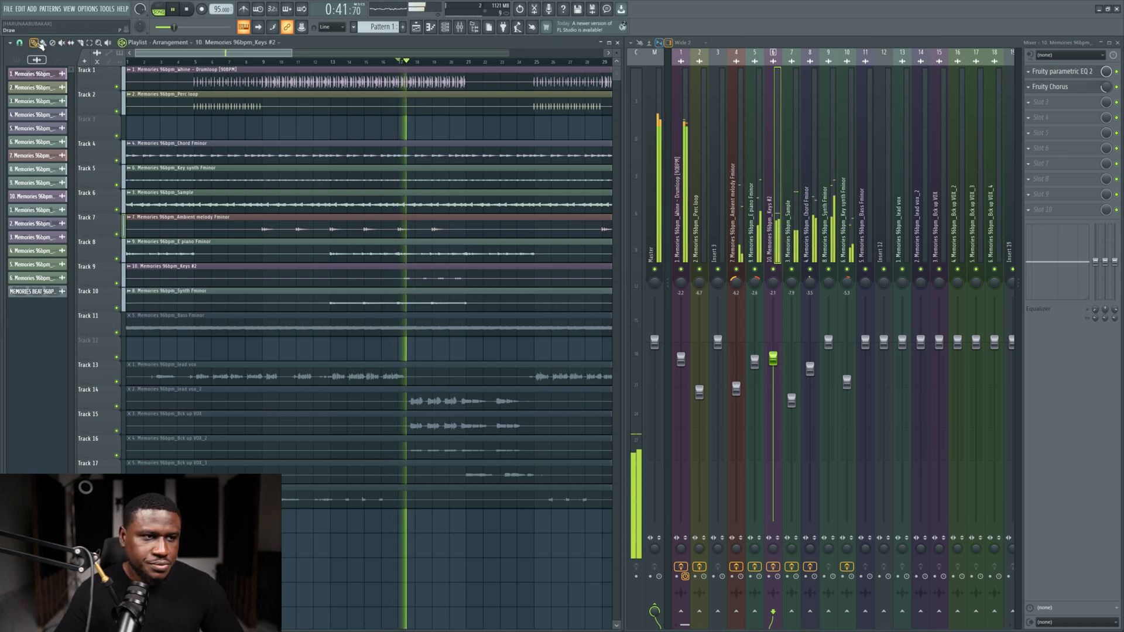
click(333, 62)
double_click(386, 302)
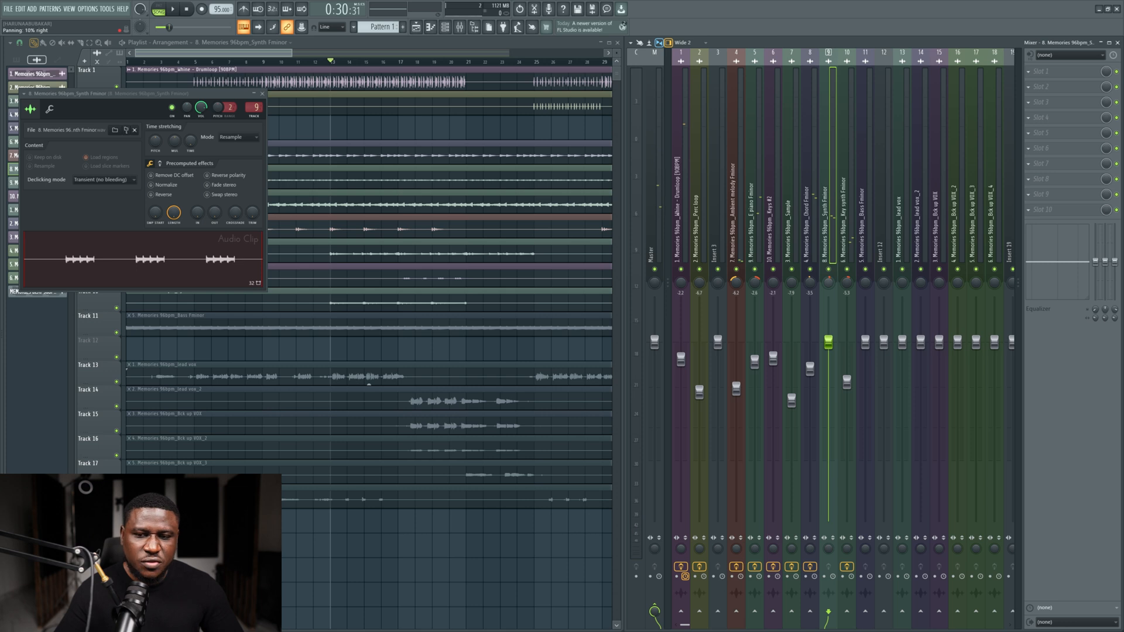
Step: Pan the Synth Fminor 44% right and lower its level to about -2.4 dB while replaying the mix
key(space)
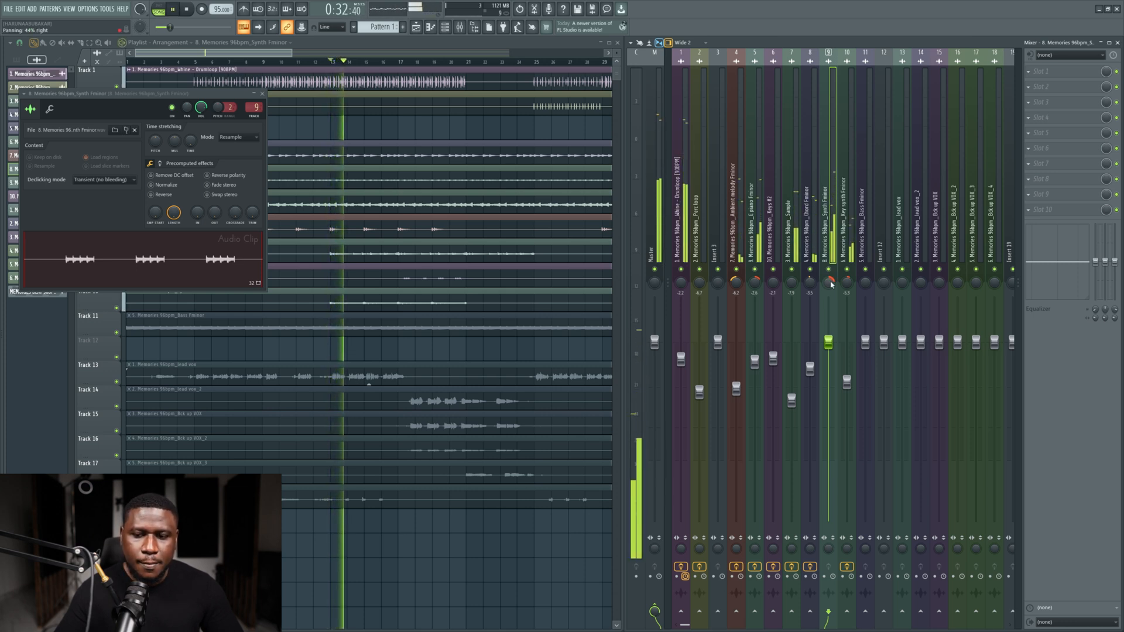
key(space)
key(space)
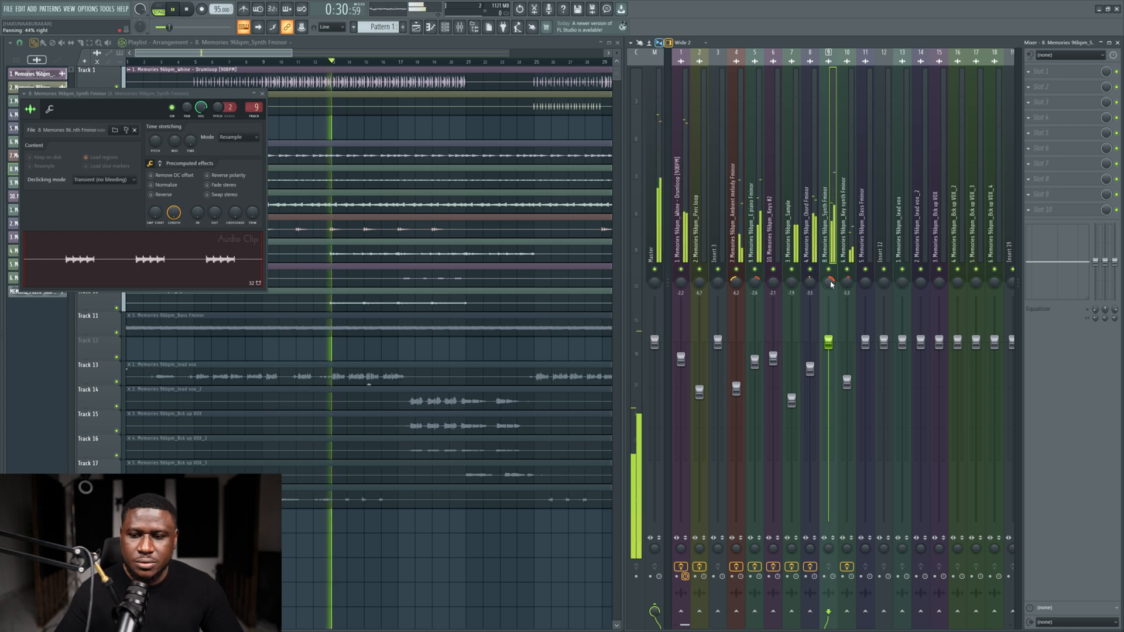
mouse_move(828, 341)
mouse_down()
mouse_move(829, 436)
mouse_move(827, 365)
mouse_up()
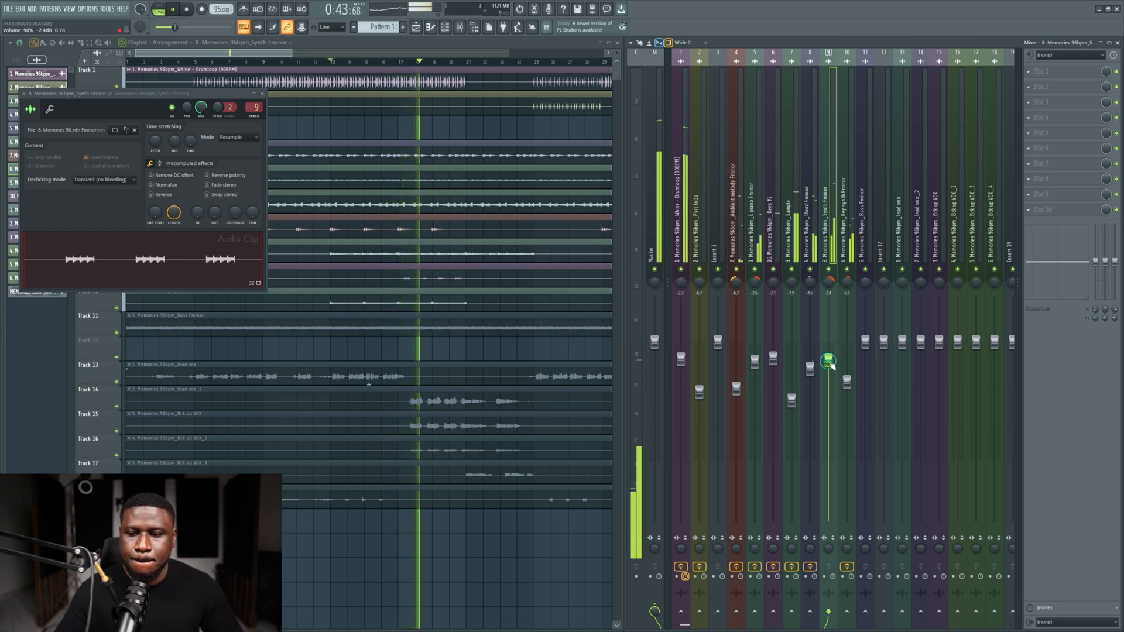
Step: Open the Keys #2 insert and lower its level slightly to about -2.6 dB during playback
double_click(447, 269)
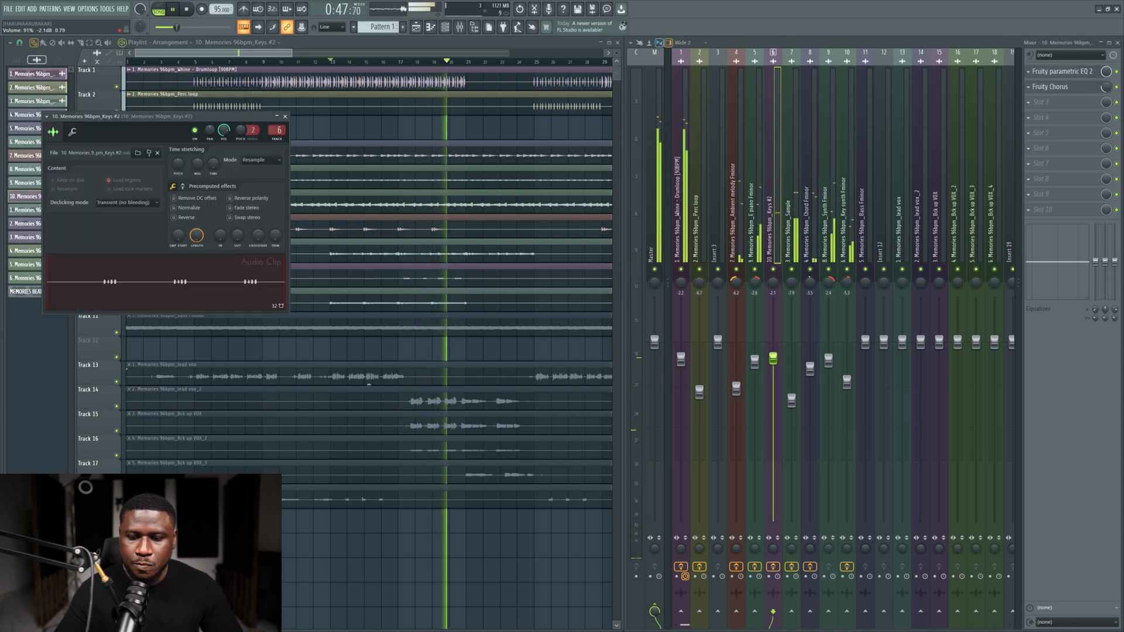
drag(773, 359, 772, 363)
click(413, 294)
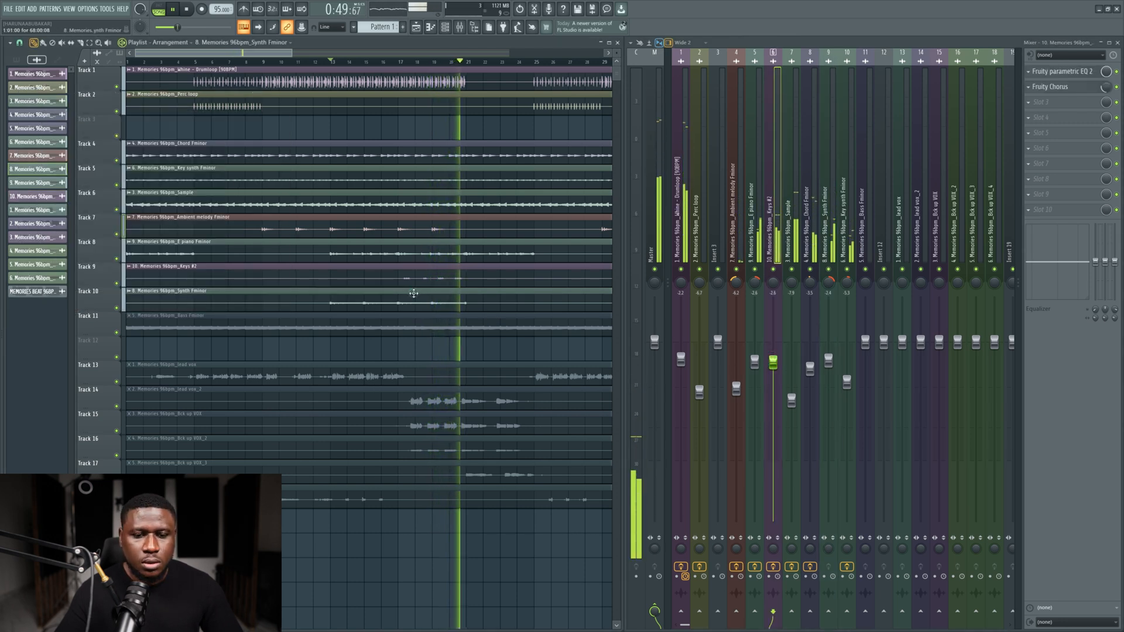
Step: Replay the mix from bar 9, stop, and open the Fruity Stereo Enhancer on the Drumloop insert
click(265, 61)
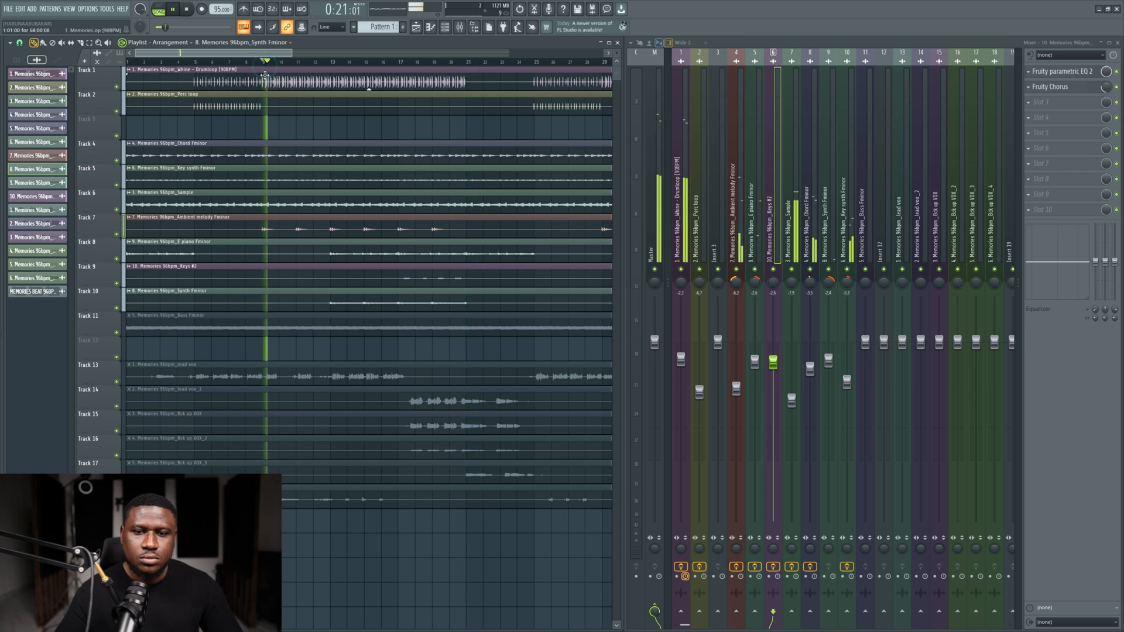
key(space)
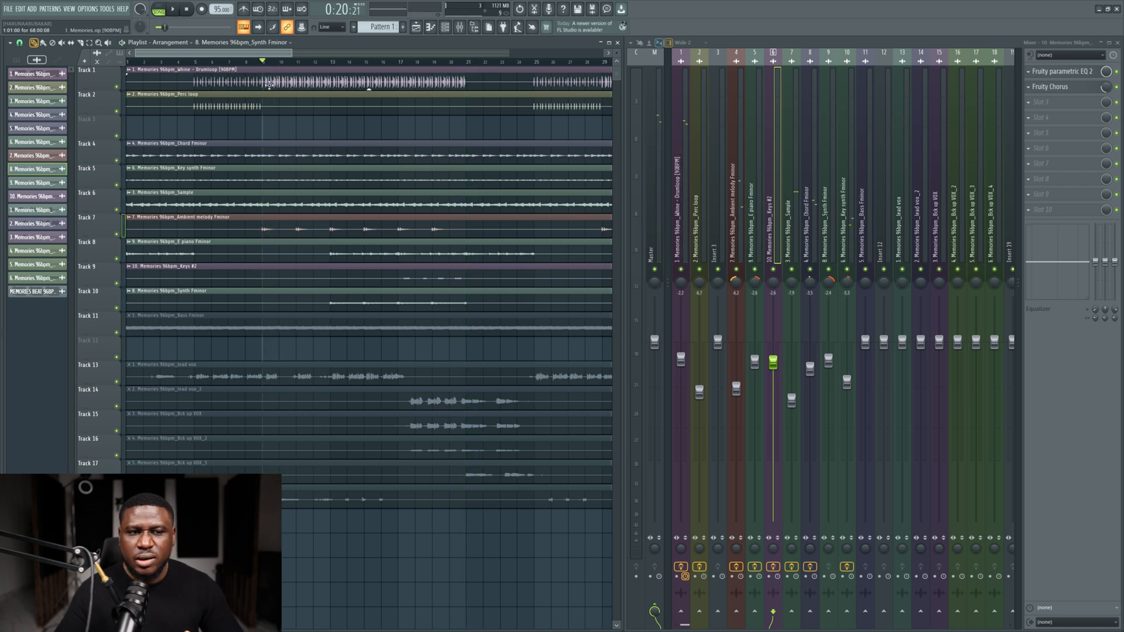
double_click(269, 84)
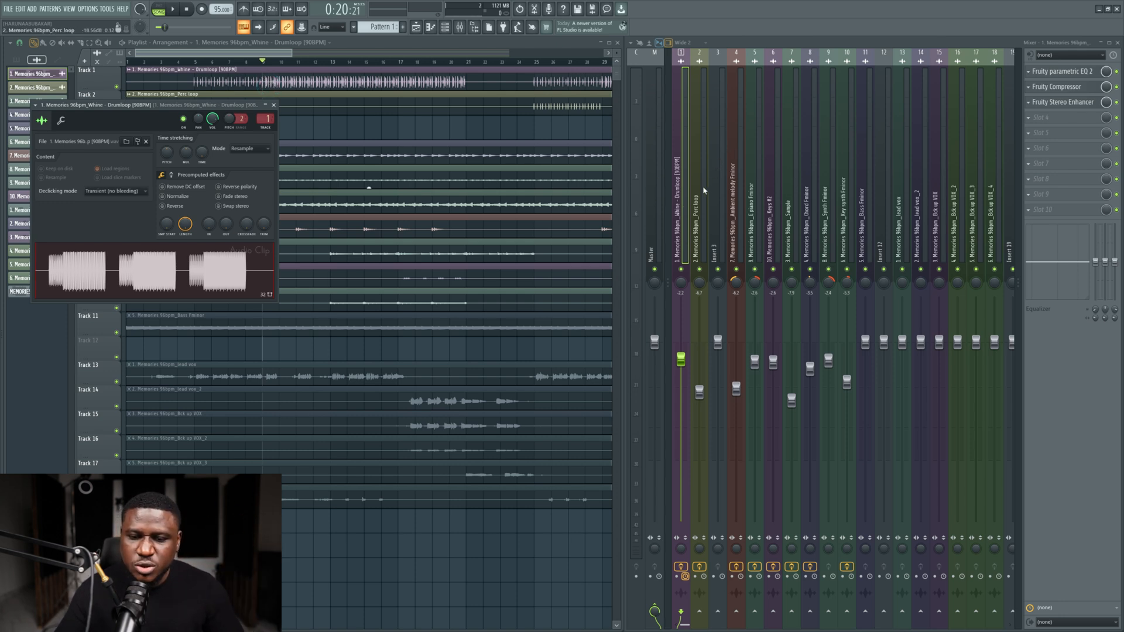
click(1070, 102)
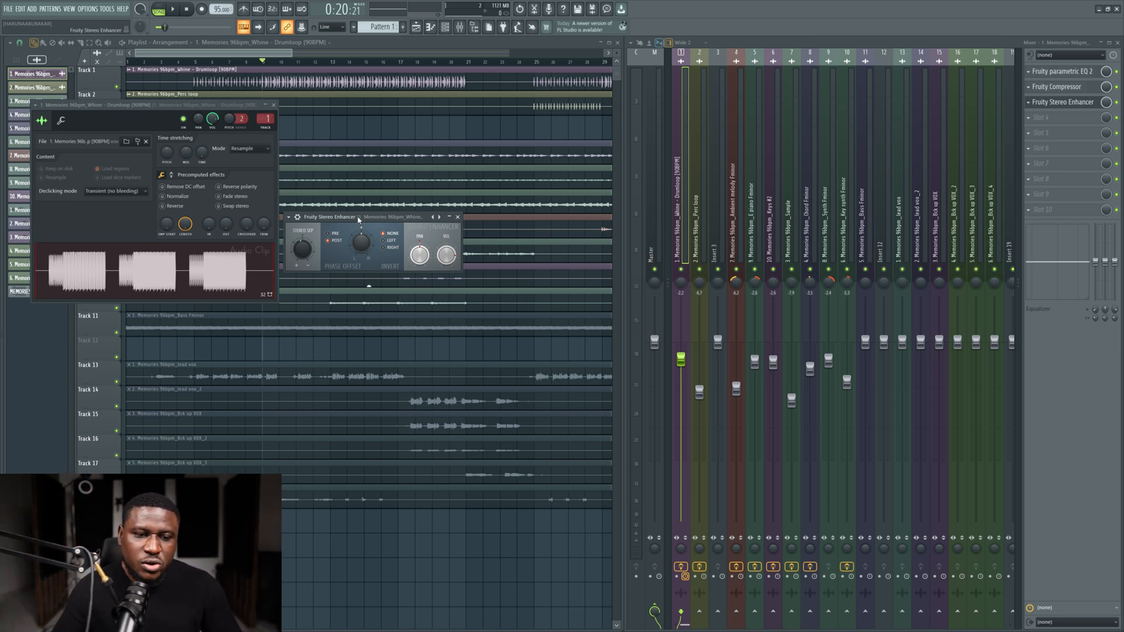
drag(358, 219, 462, 190)
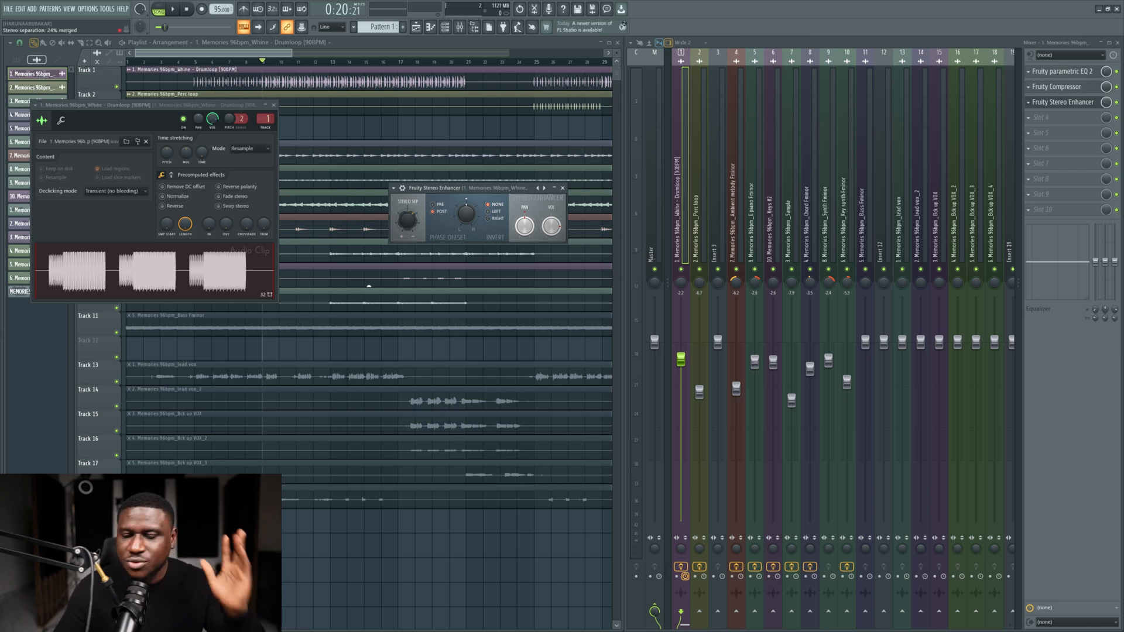
Step: Set the Drumloop's stereo separation to 55% merged, listen in the mix, and close the plugin and channel windows
drag(407, 220, 407, 227)
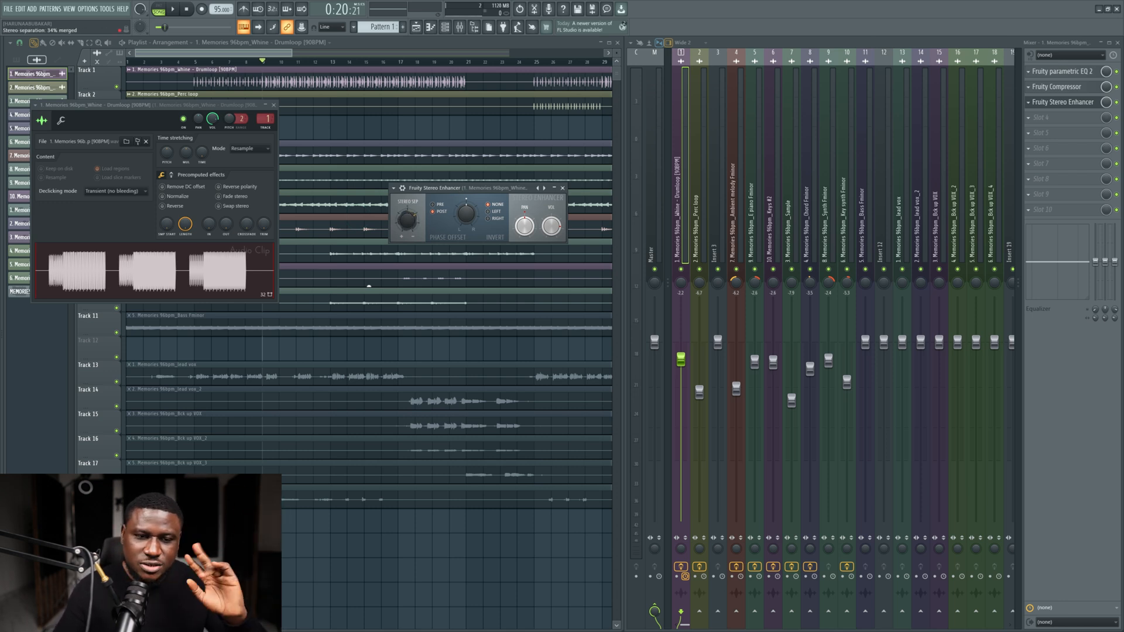
key(space)
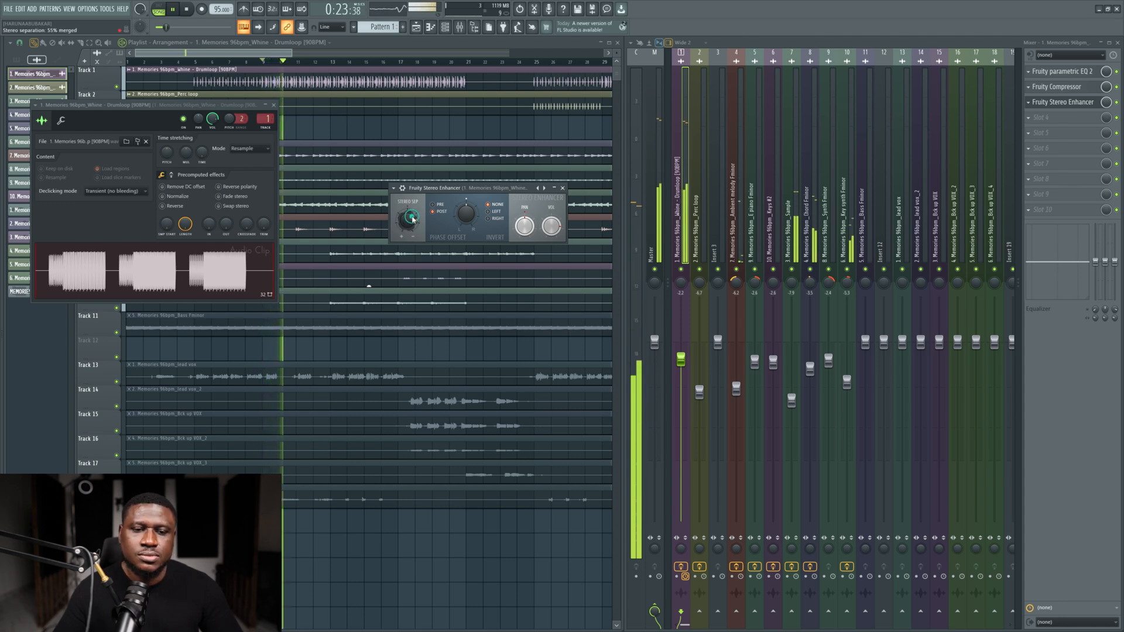
click(563, 188)
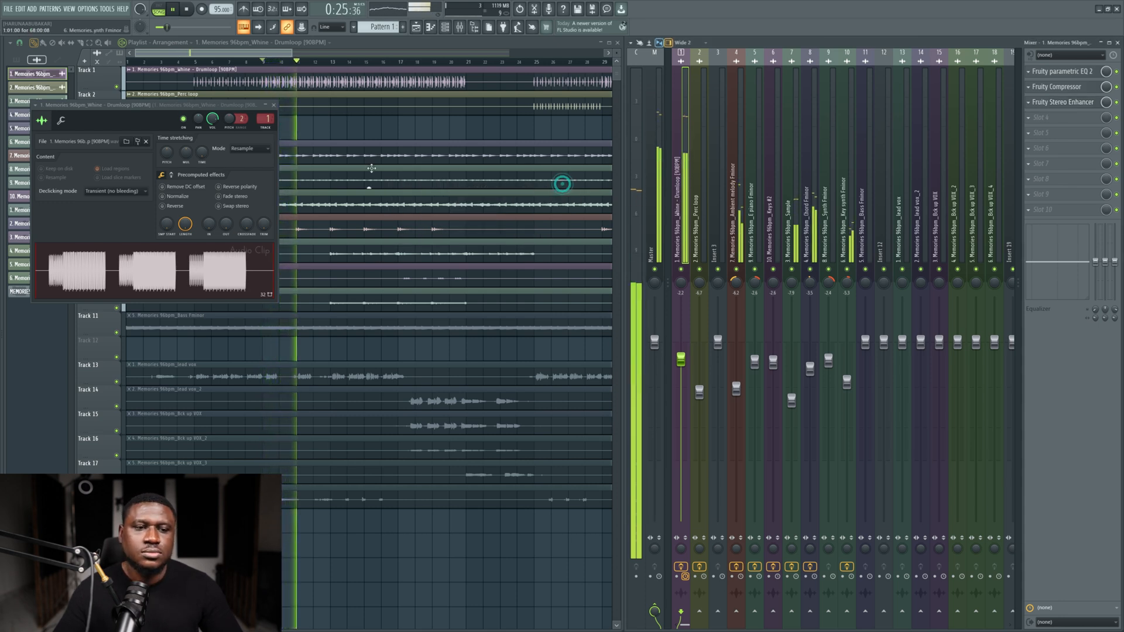
click(273, 105)
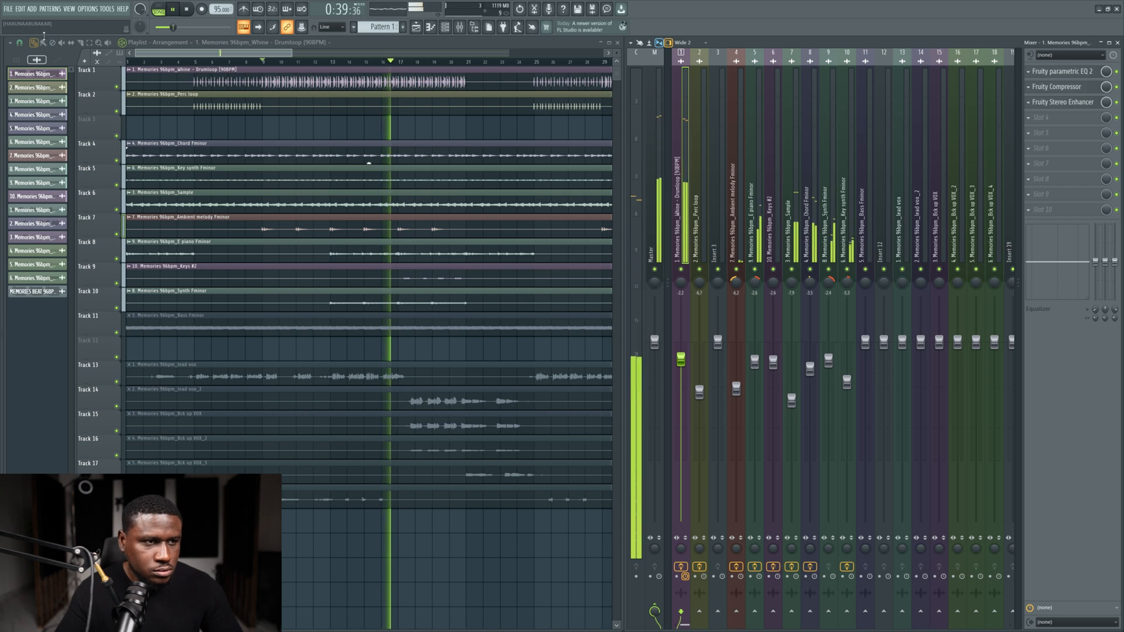
Step: Unmute the Bass Fminor clip on Track 11, play the mix from bar 13, and open the bass channel and insert
click(429, 323)
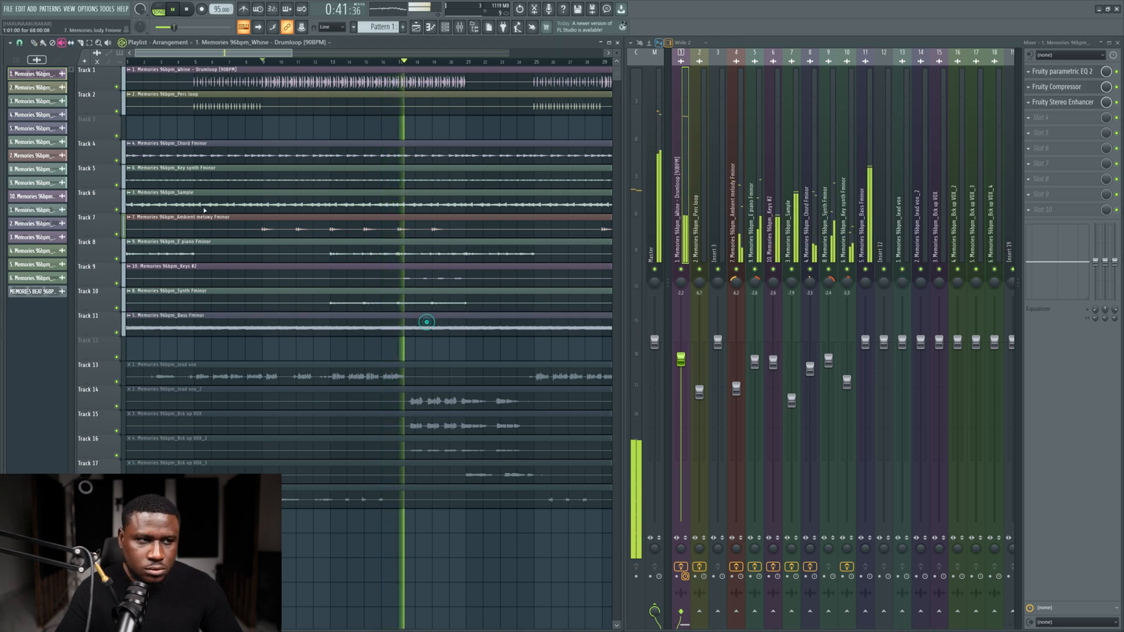
click(42, 44)
key(space)
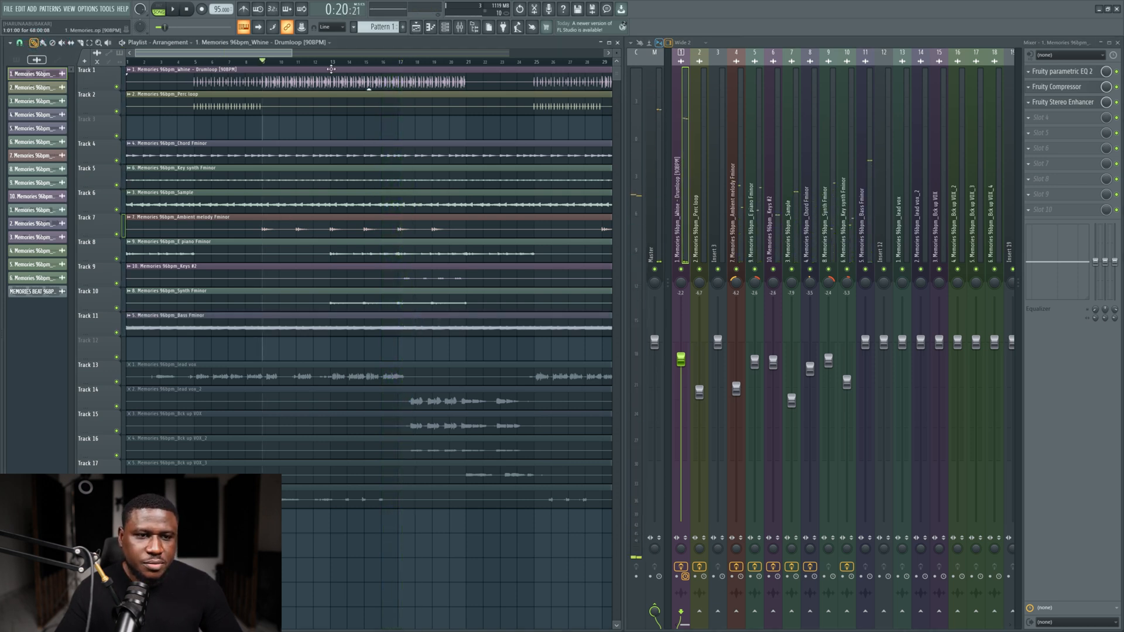
key(space)
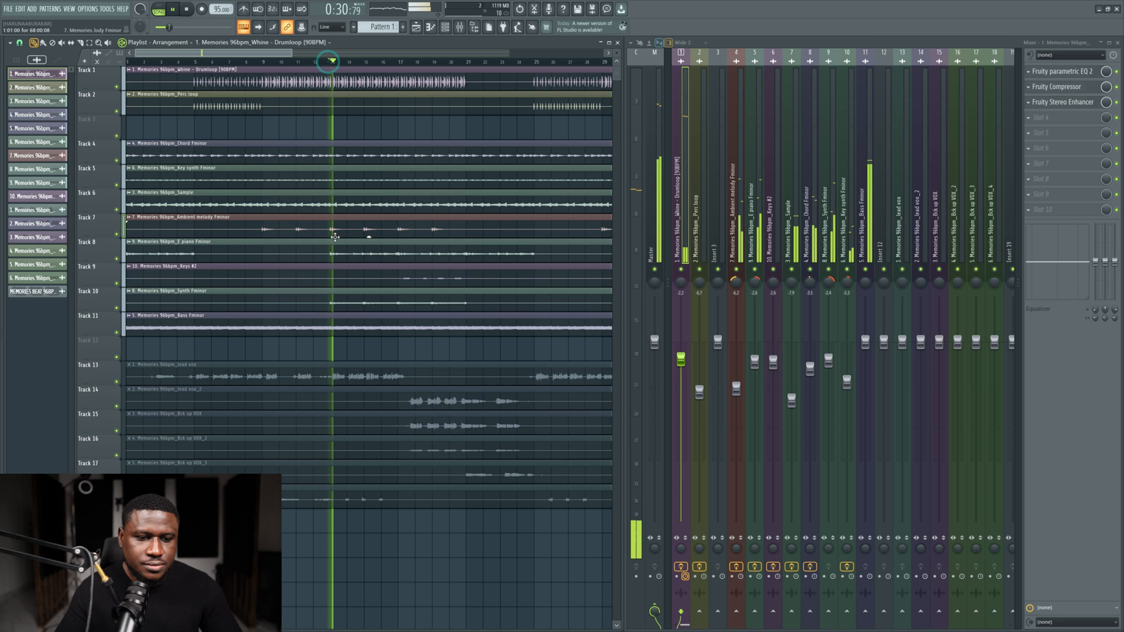
double_click(347, 316)
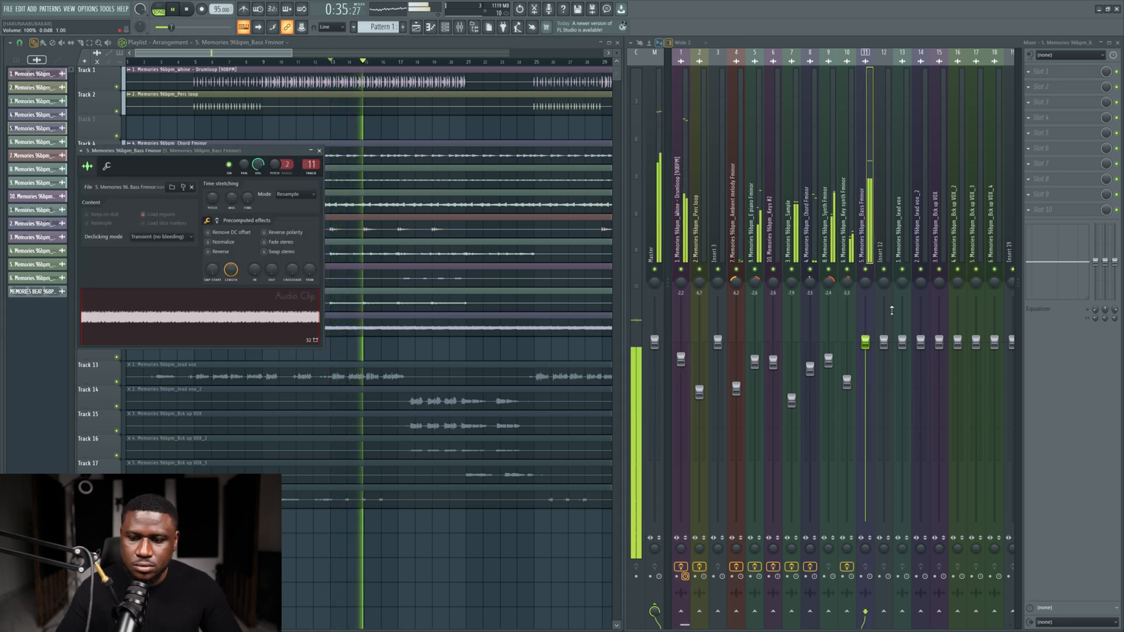
Step: Pull the Bass Fminor level down and bring it back up by ear to about -0.5 dB during playback
key(space)
drag(865, 342, 865, 410)
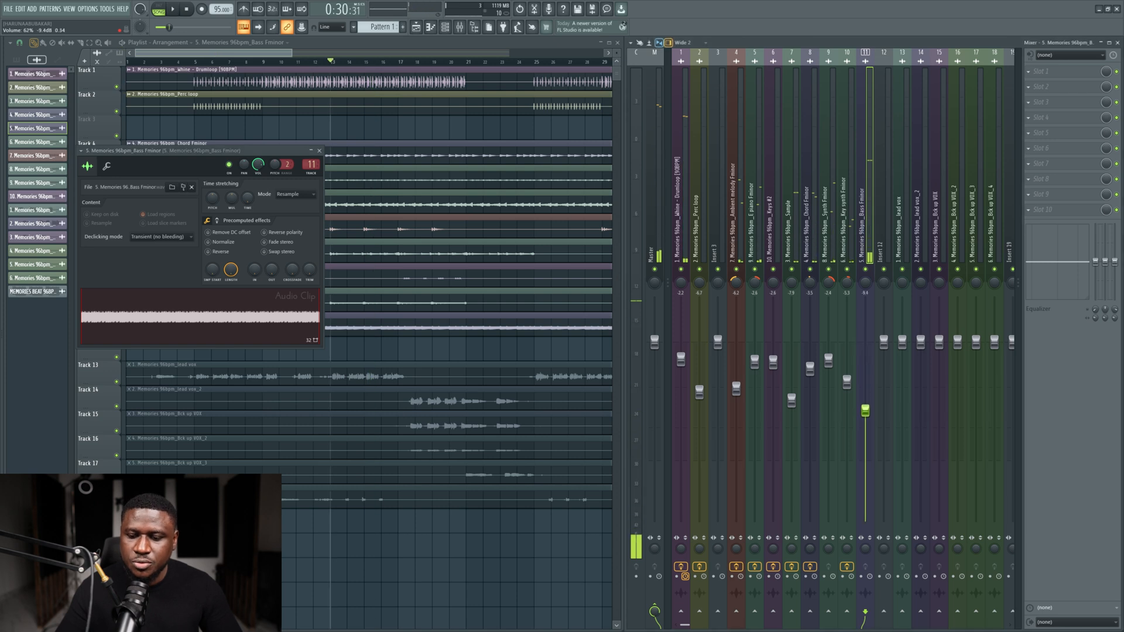
key(space)
drag(865, 488, 865, 349)
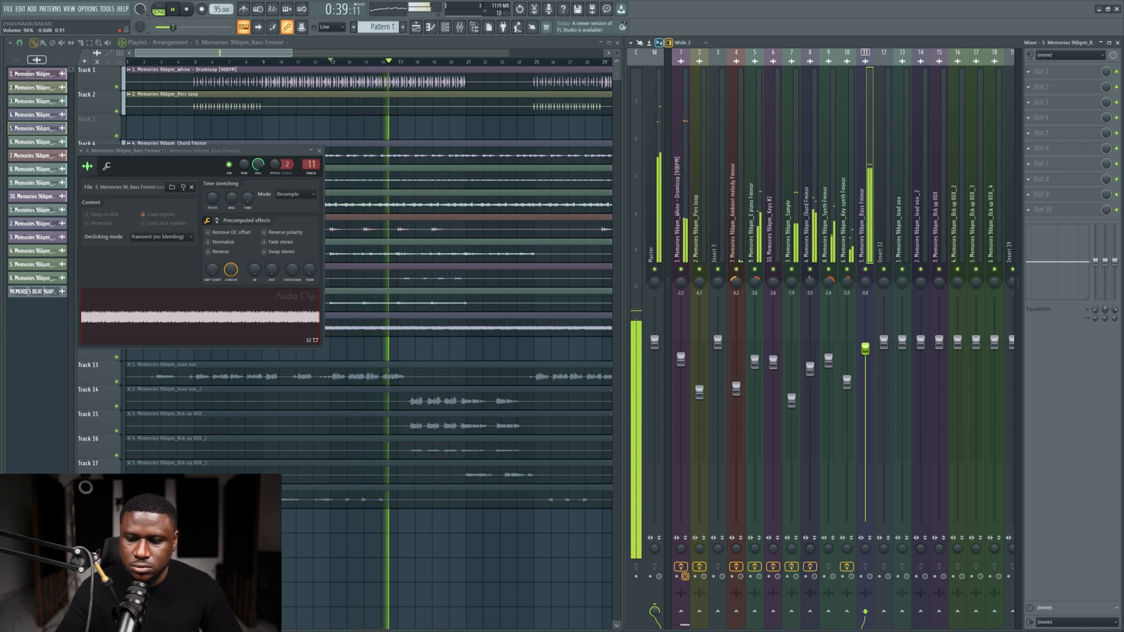
drag(865, 350, 866, 352)
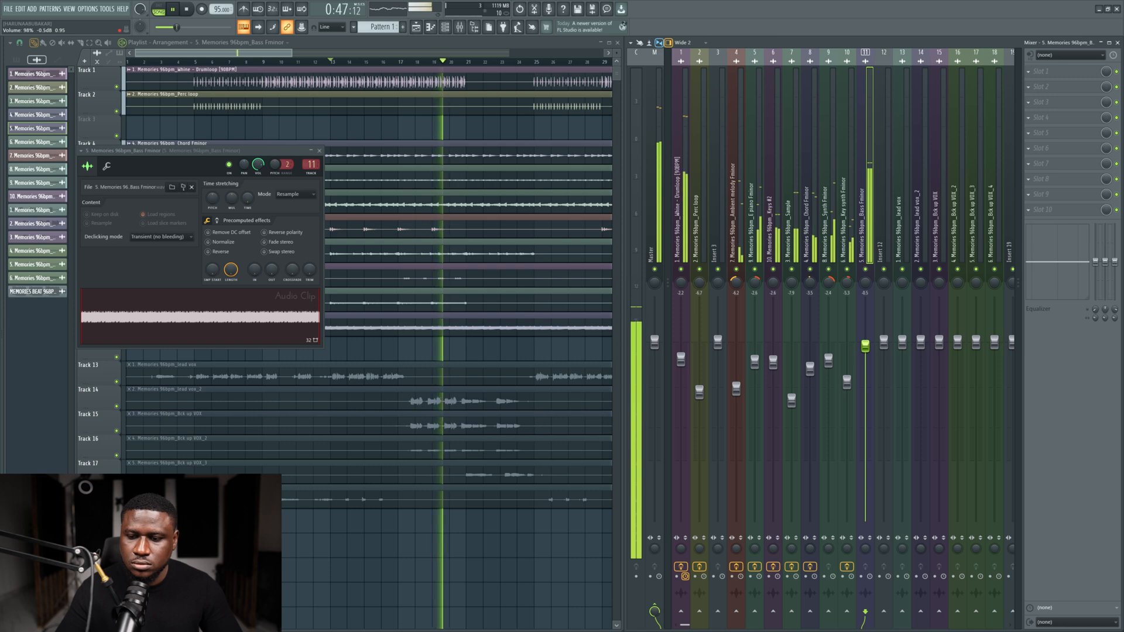
scroll(865, 347, up, 2)
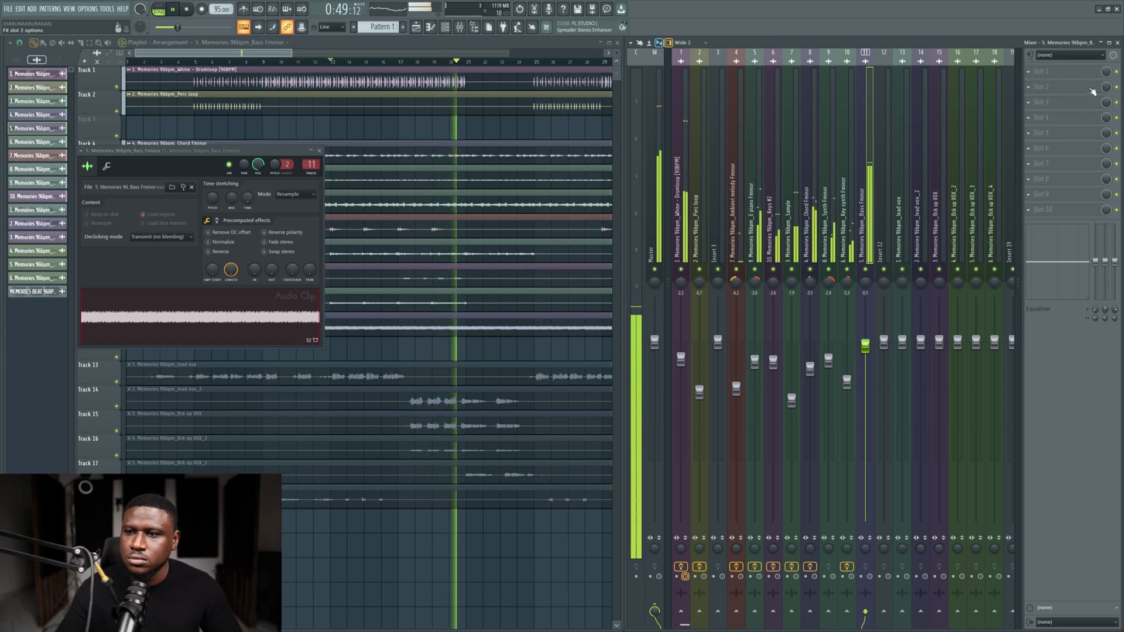
key(space)
Step: Add Fruity Parametric EQ 2 to the bass insert and make band 1 a high-pass filter with a steep slope
click(1075, 74)
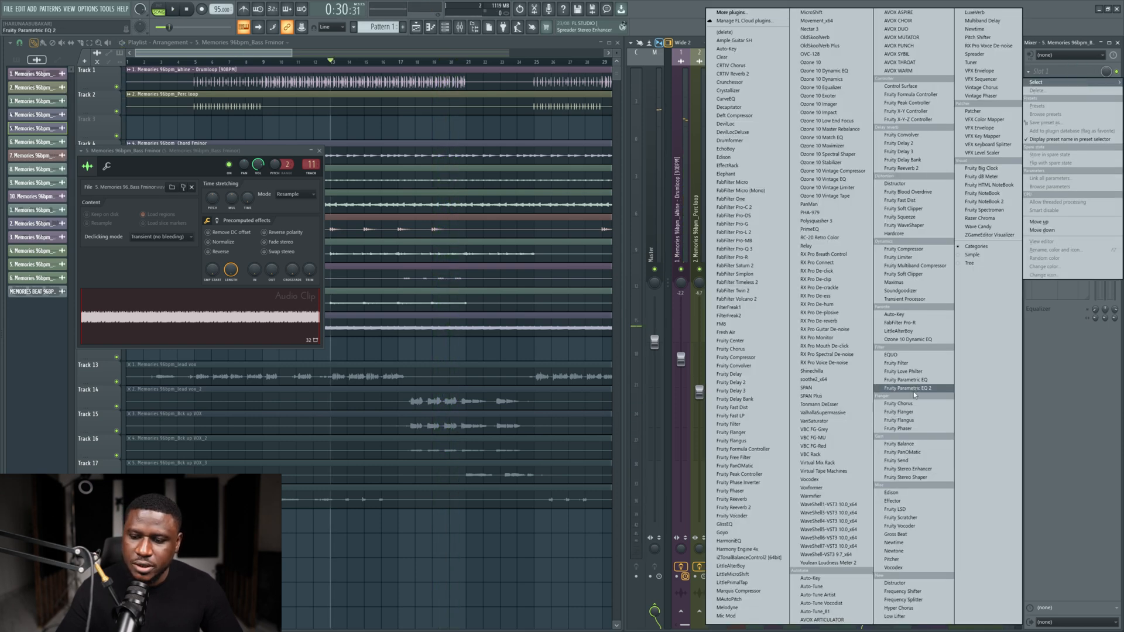
click(915, 387)
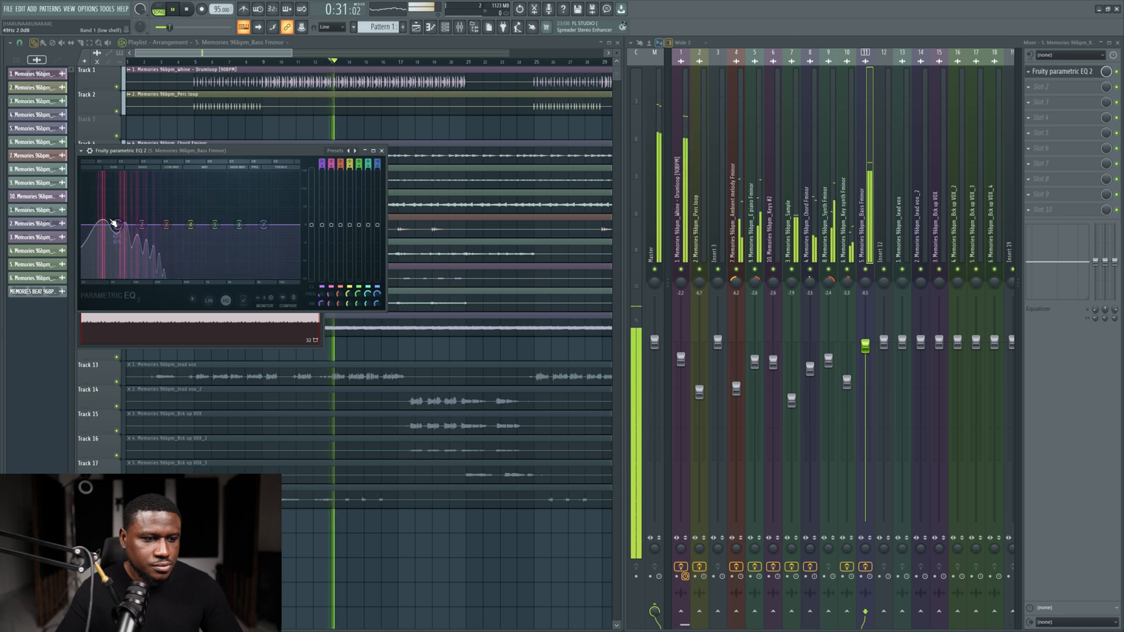
right_click(92, 225)
mouse_move(113, 248)
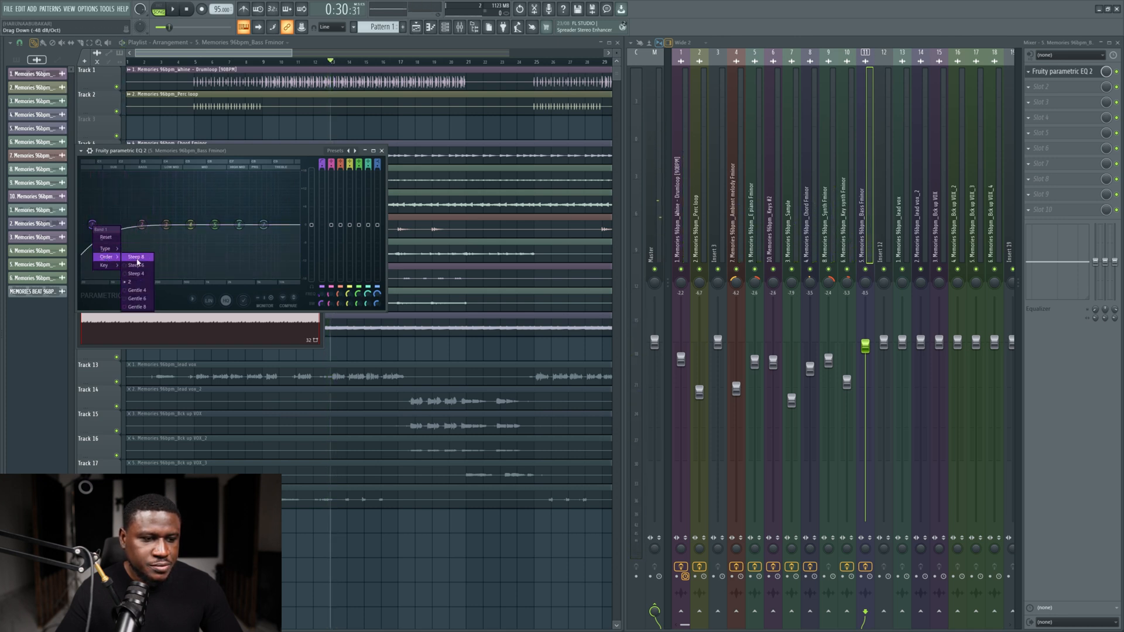
click(188, 267)
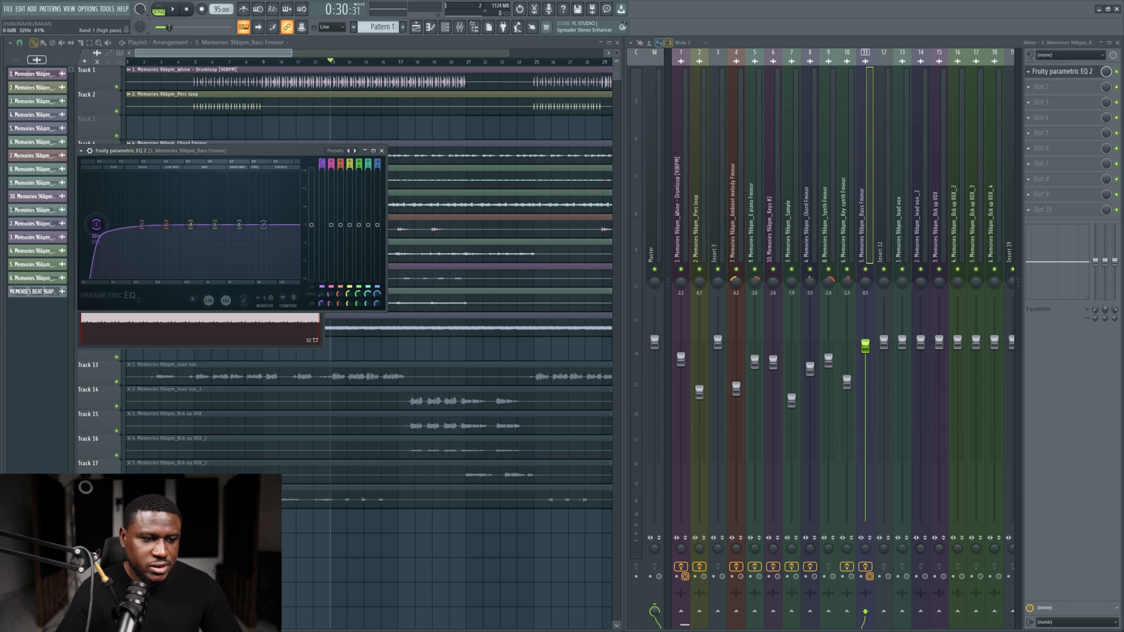
Step: Raise the bass EQ's high-pass cutoff slightly by ear in the mix, close the EQ, and stop playback
key(space)
drag(96, 225, 99, 224)
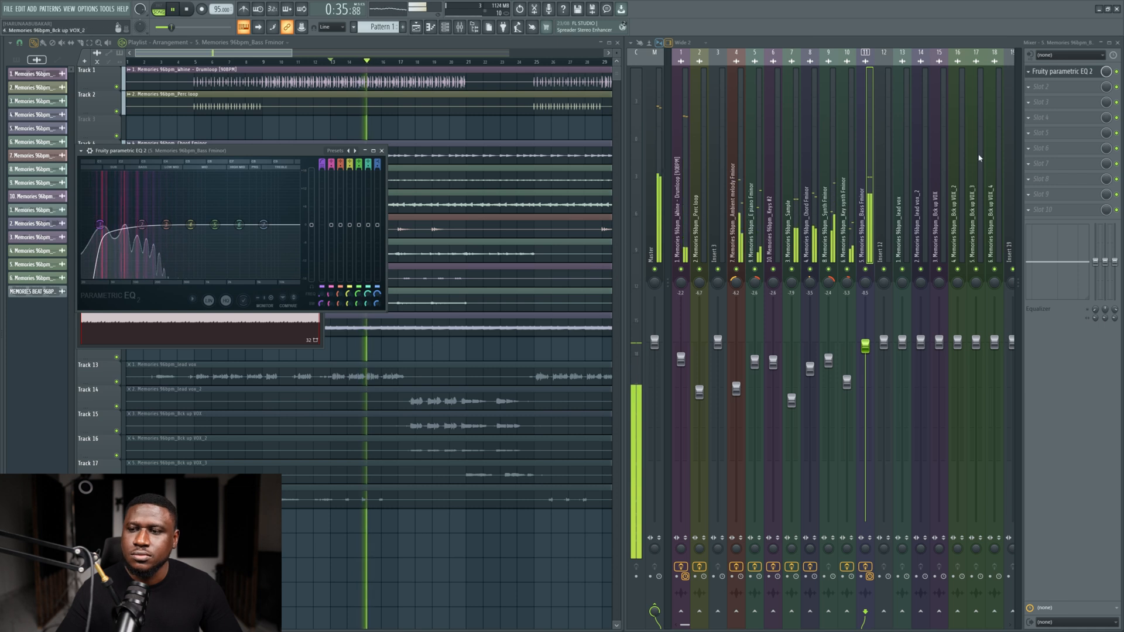
click(382, 151)
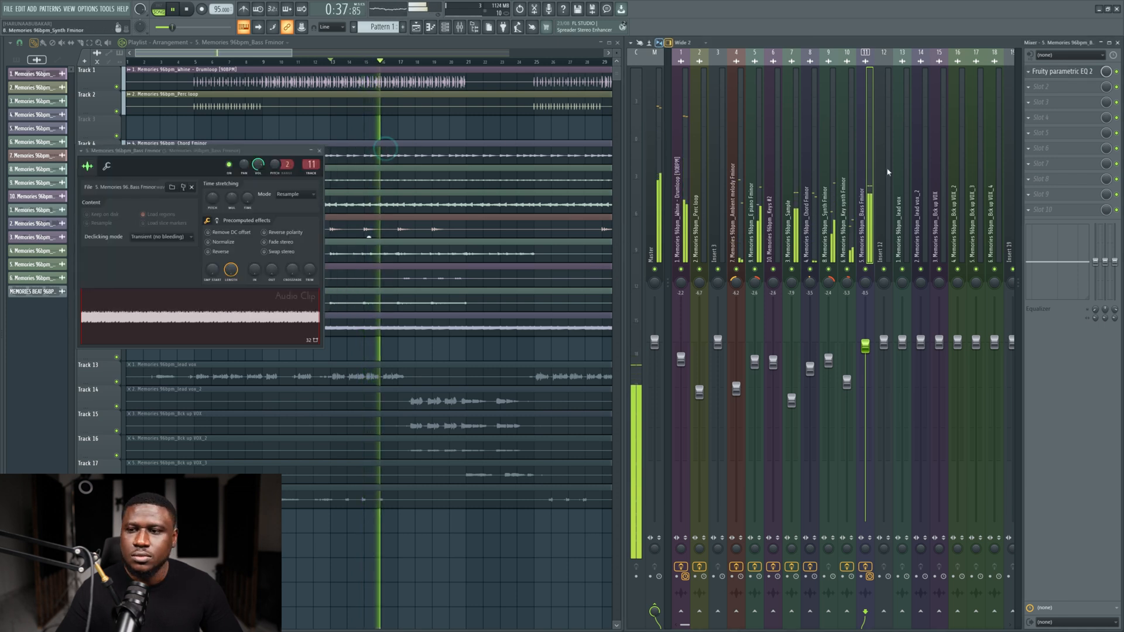
key(space)
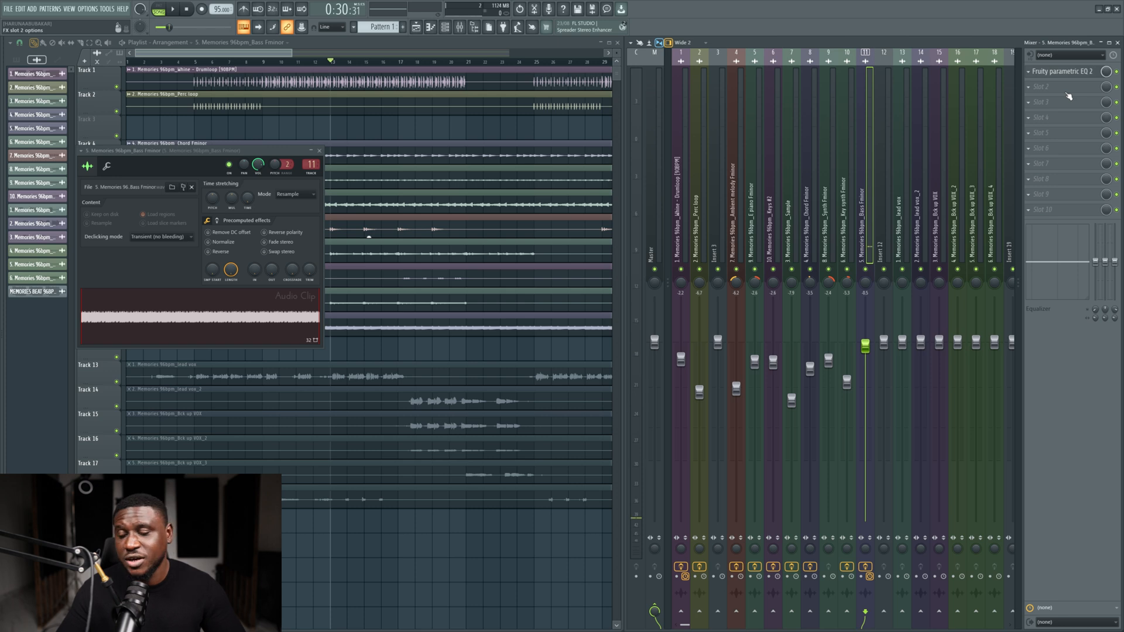
Step: Add Fruity Blood Overdrive after the parametric EQ on the bass track and arrange the plugin windows clear of each other
click(1059, 71)
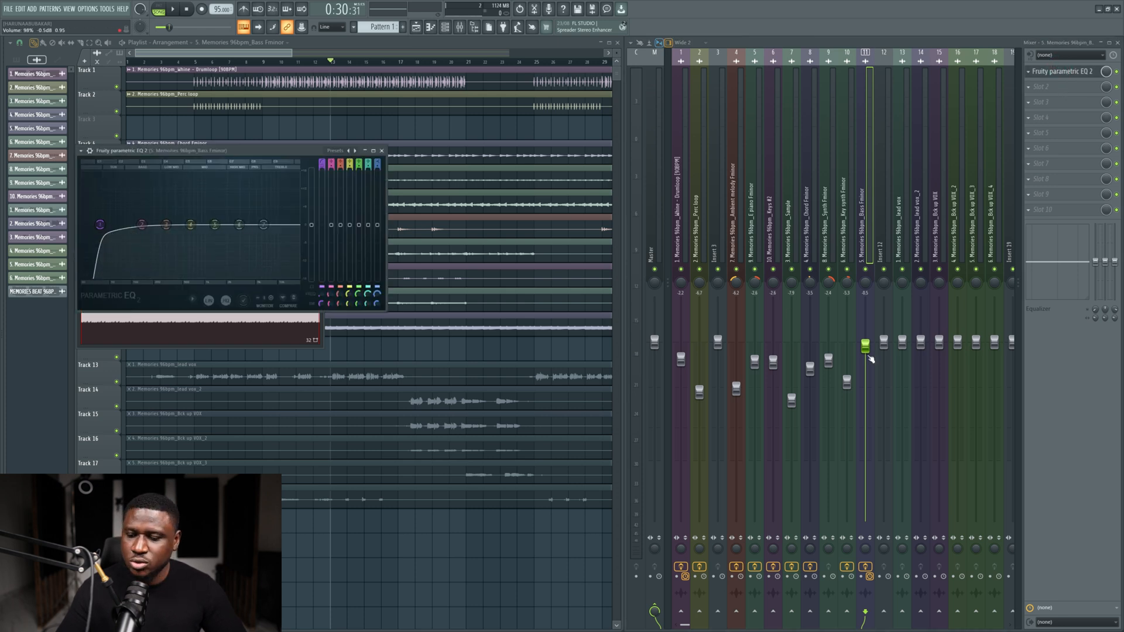
click(1058, 88)
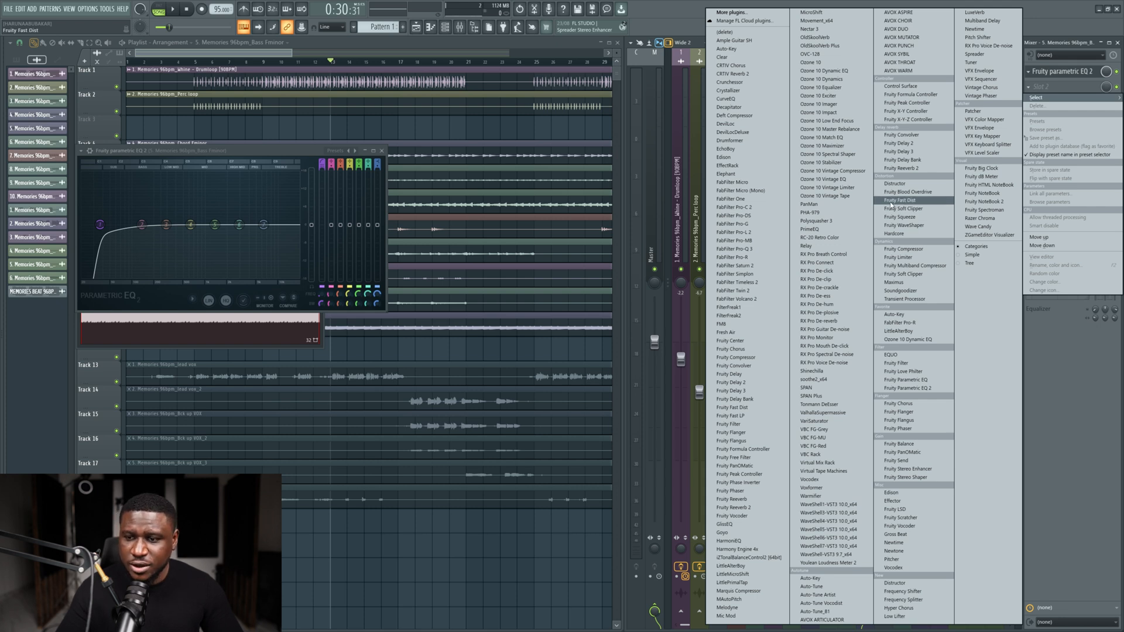
click(914, 194)
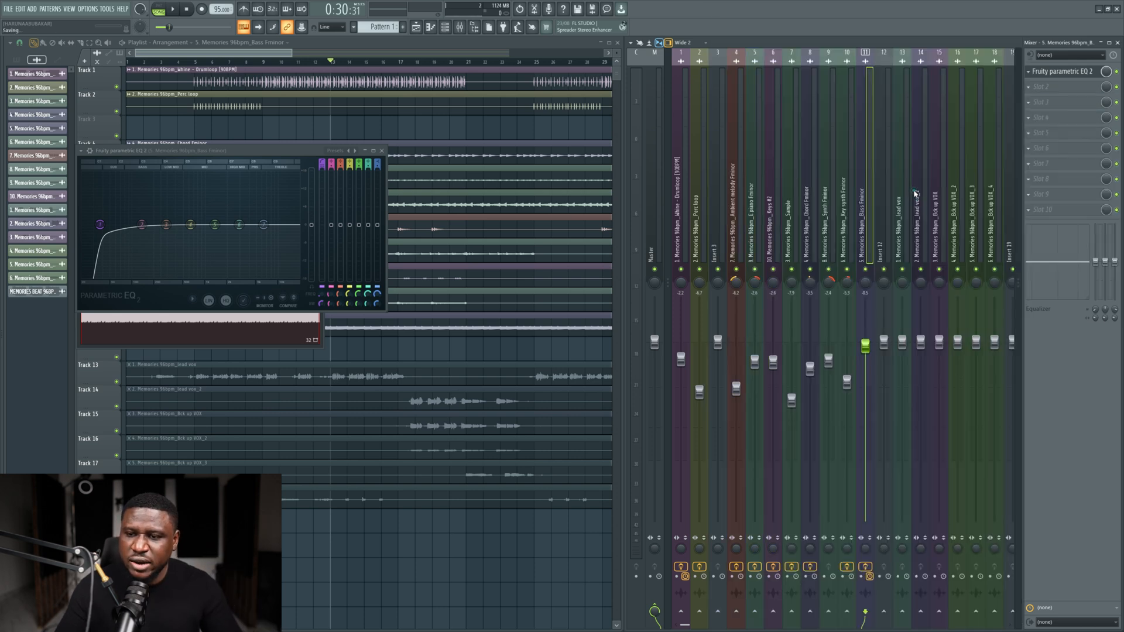
drag(240, 153, 369, 343)
click(1062, 92)
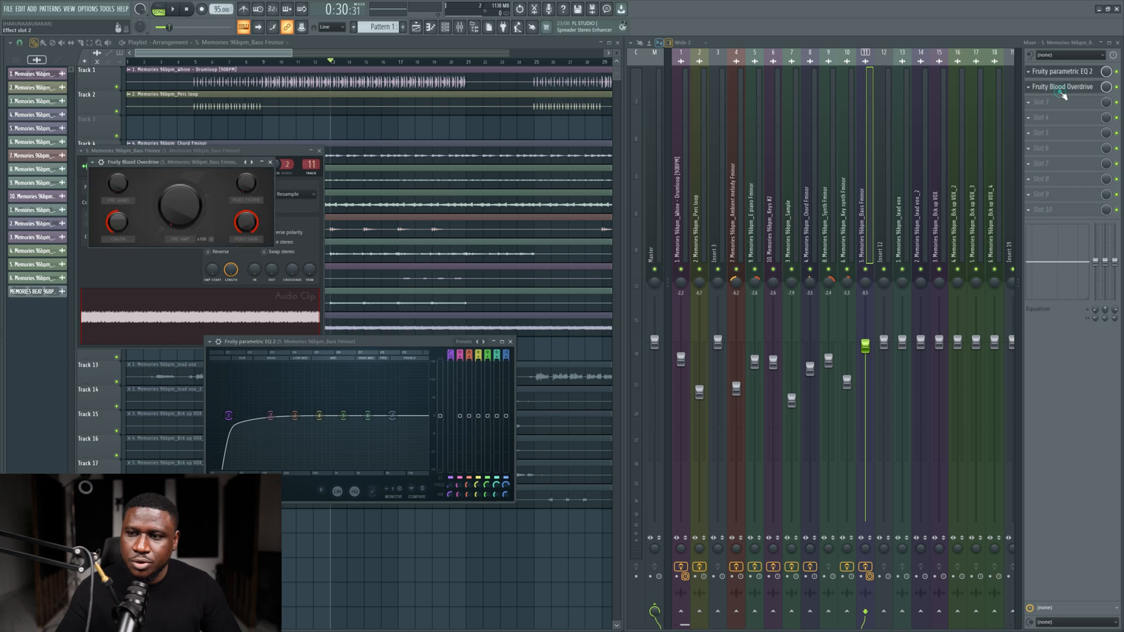
drag(204, 162, 451, 186)
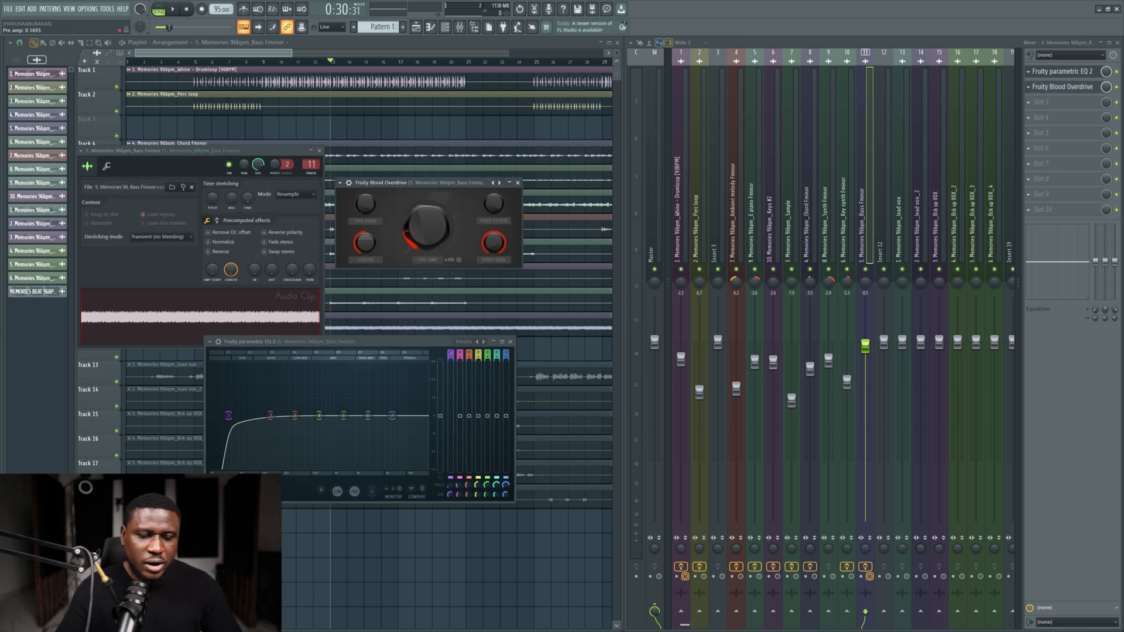
Step: Set the bass overdrive's pre amp to about 0.20 and compare color settings while the song plays
key(space)
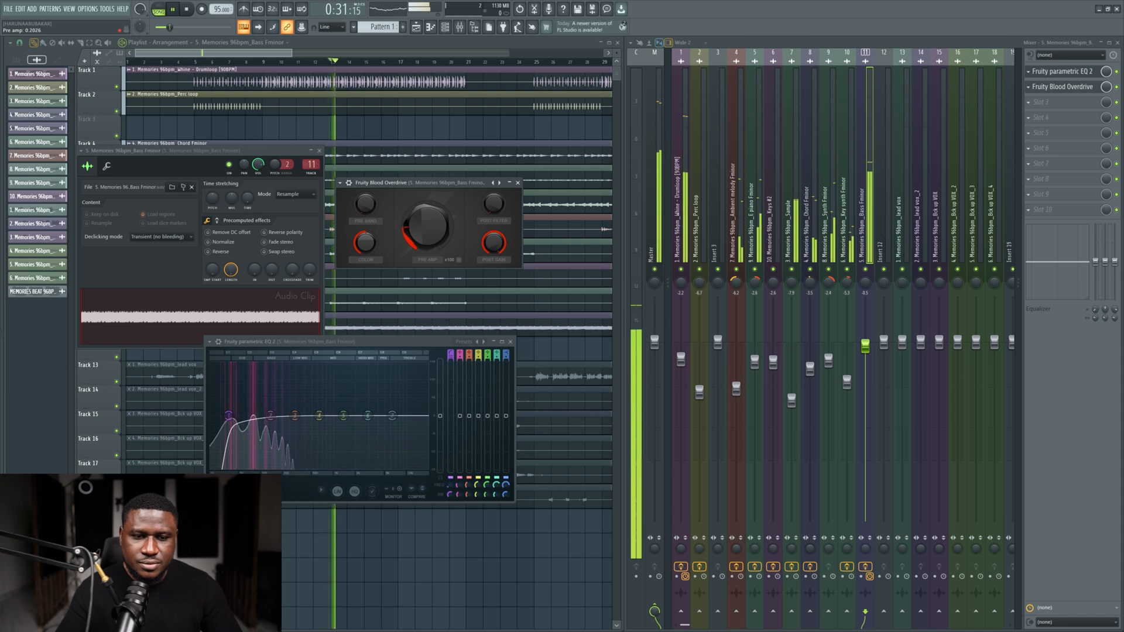
key(space)
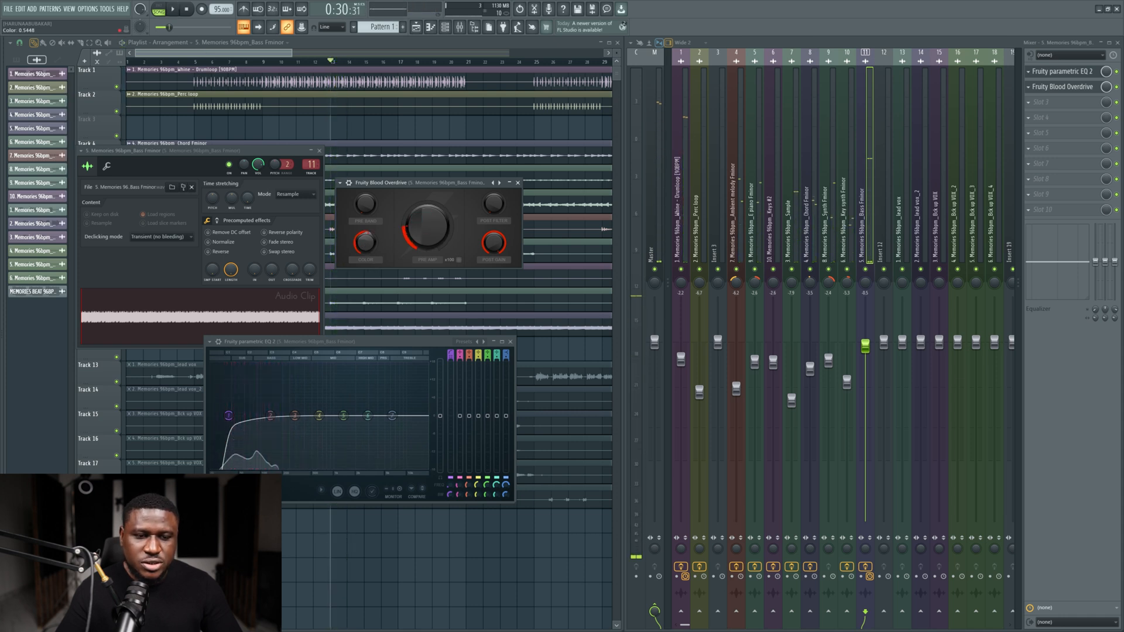
key(space)
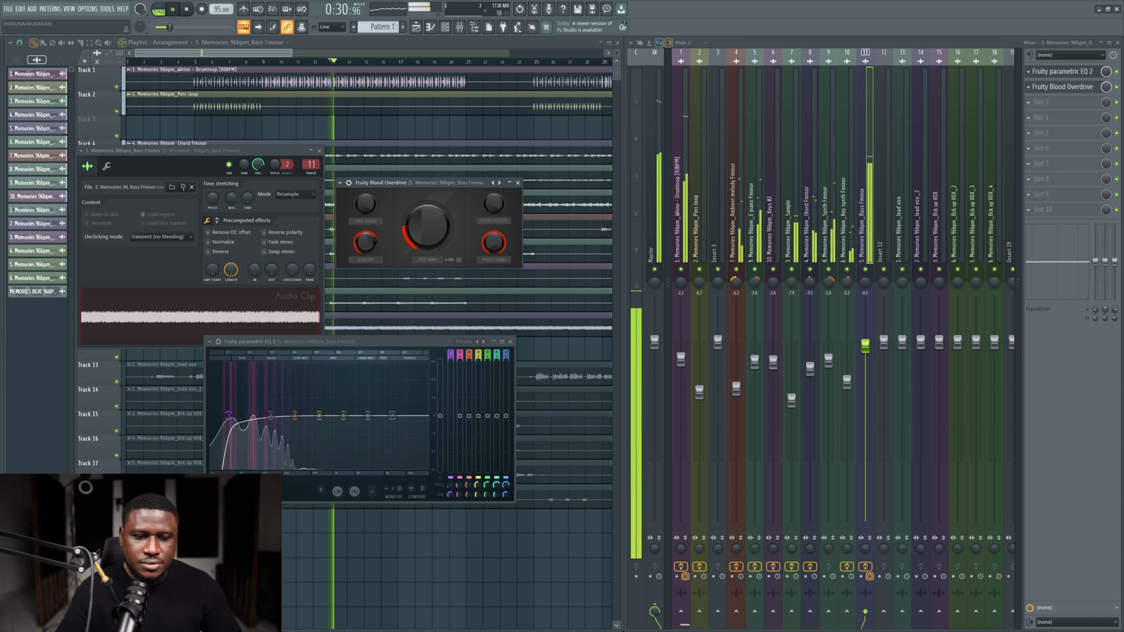
key(space)
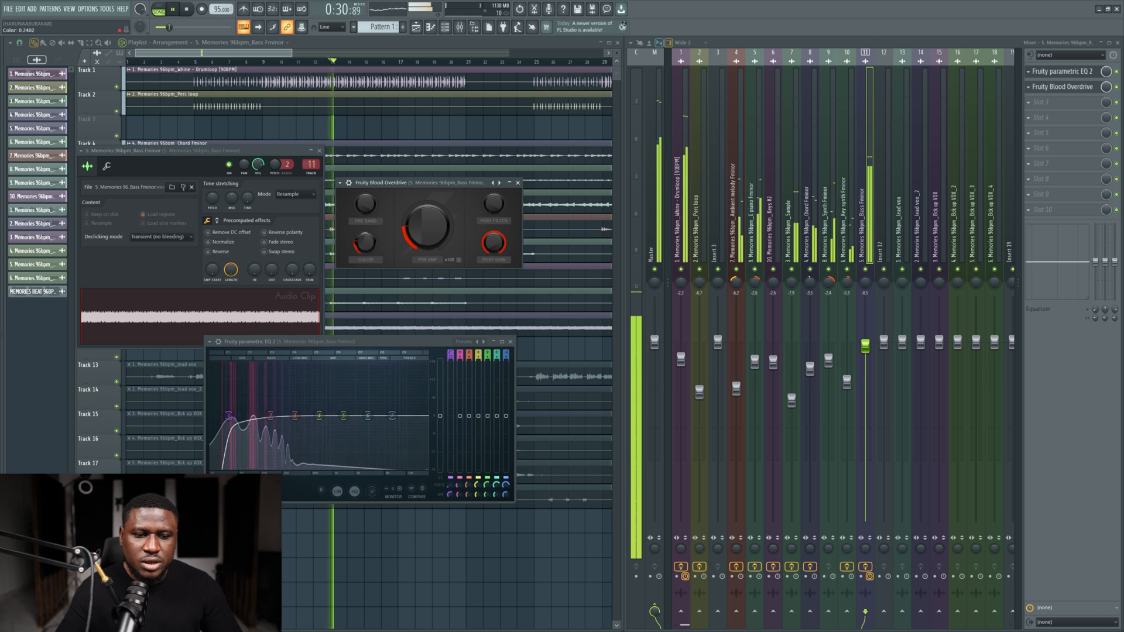
key(space)
key(space)
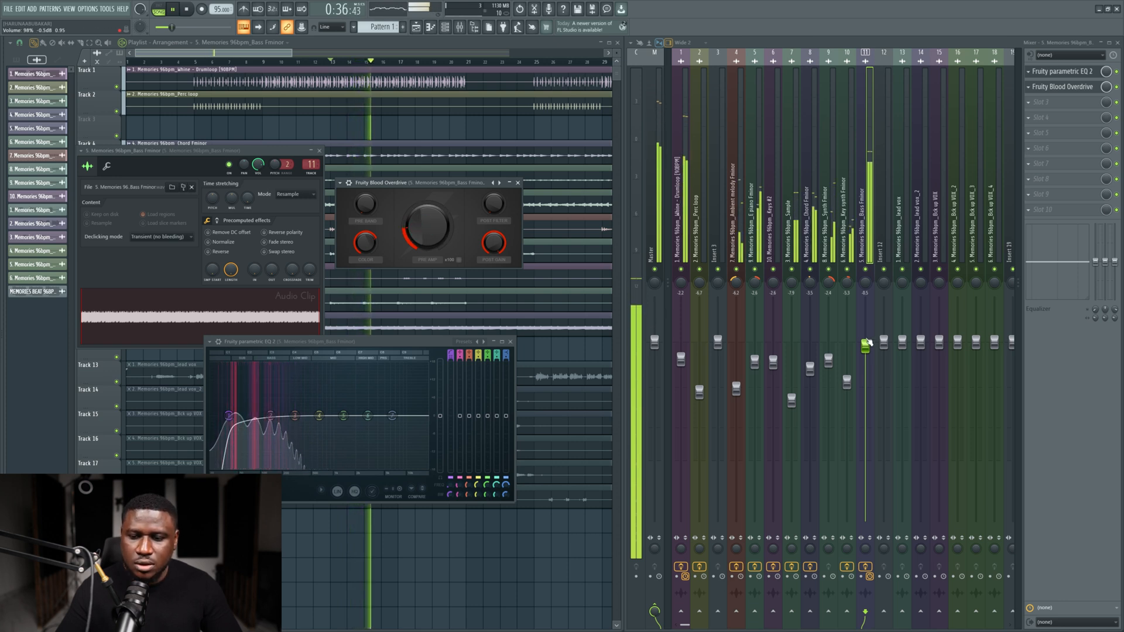
Step: Lower the bass track's mixer volume to about -2.4 dB and audition the balance
key(space)
drag(865, 346, 865, 360)
key(space)
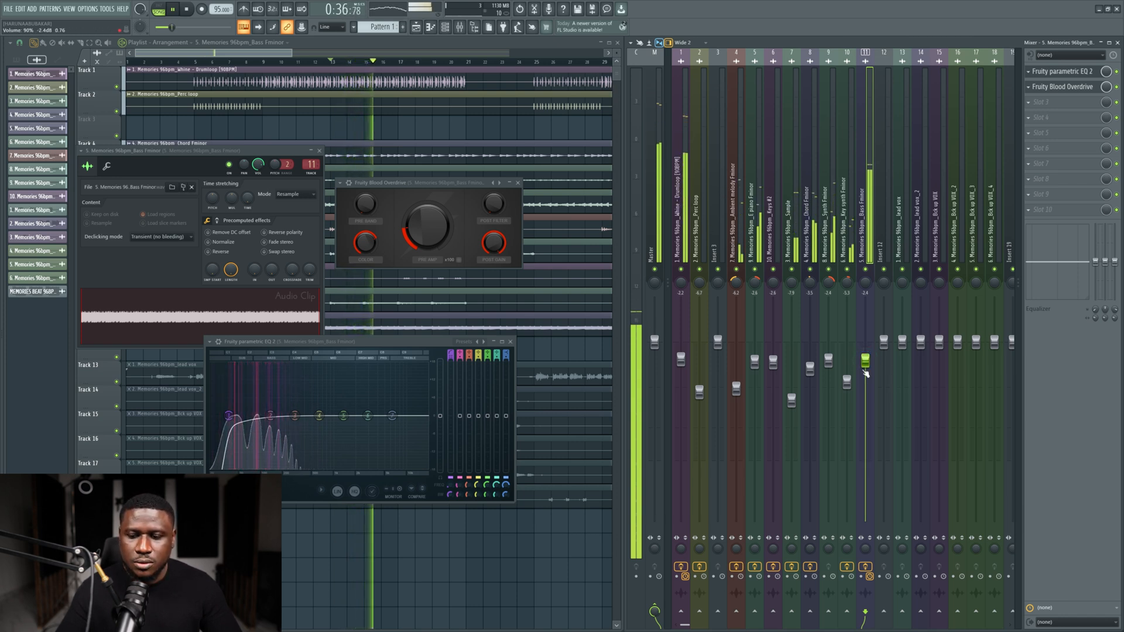
key(space)
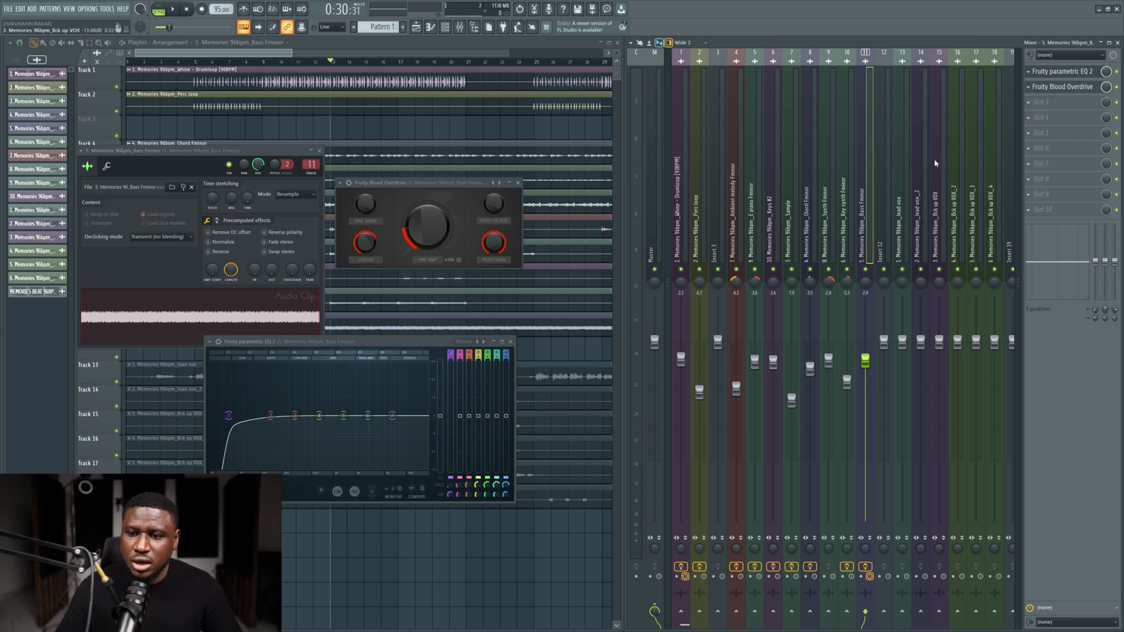
Step: Route the drumloop track as a sidechain source to the bass track
click(679, 192)
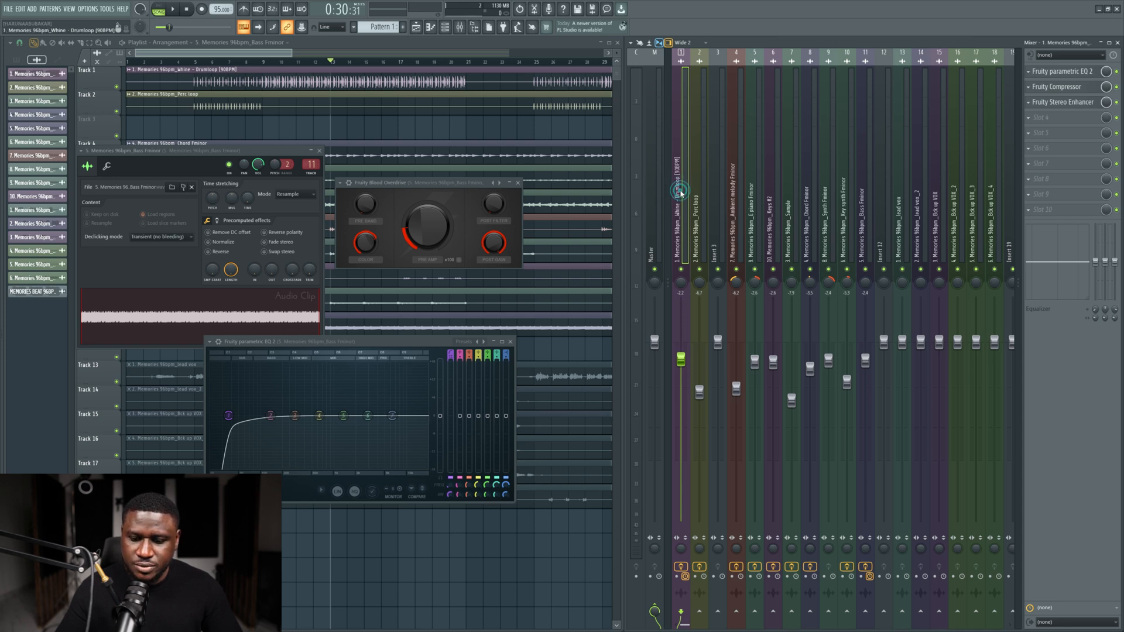
key(space)
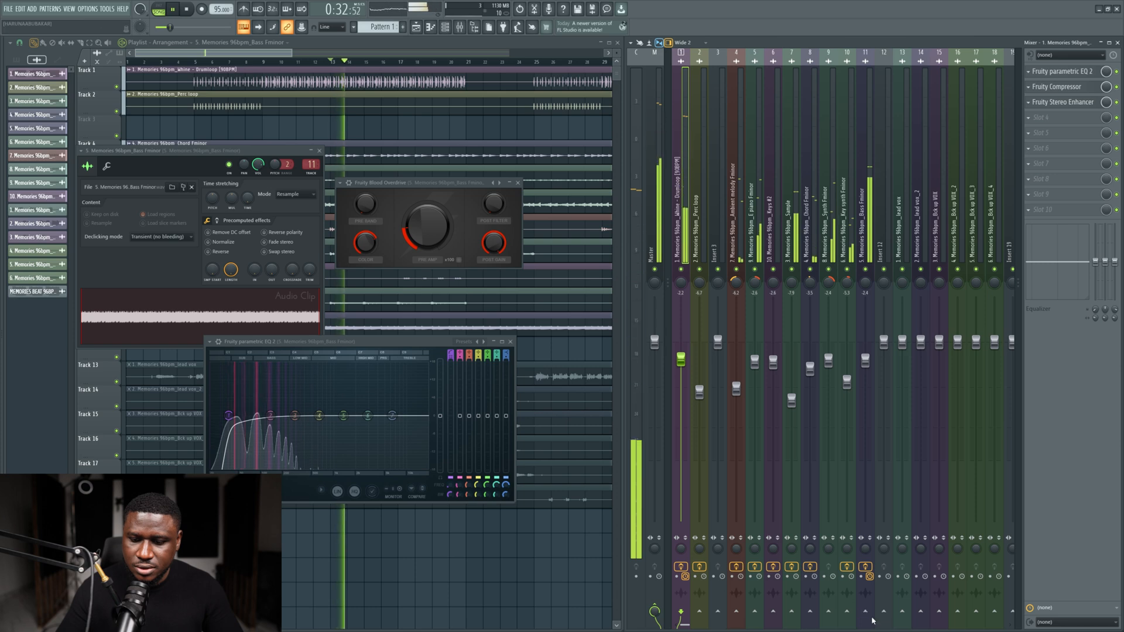
key(space)
click(865, 611)
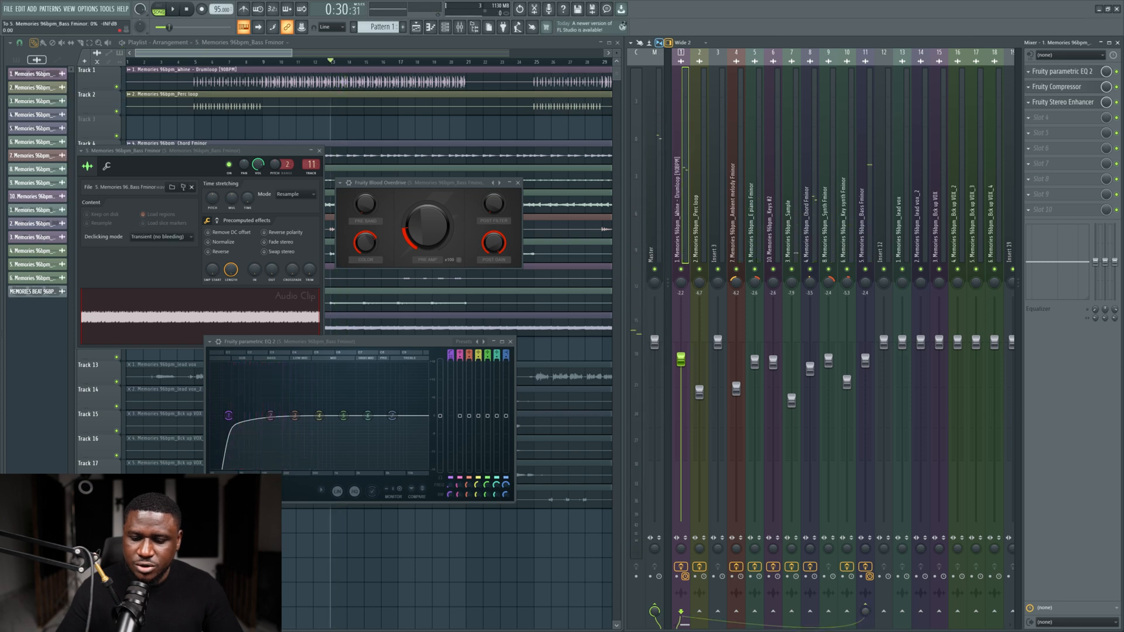
Step: Add Fruity Limiter to the bass track's third slot in compressor mode, with the drumloop as its sidechain input
click(871, 323)
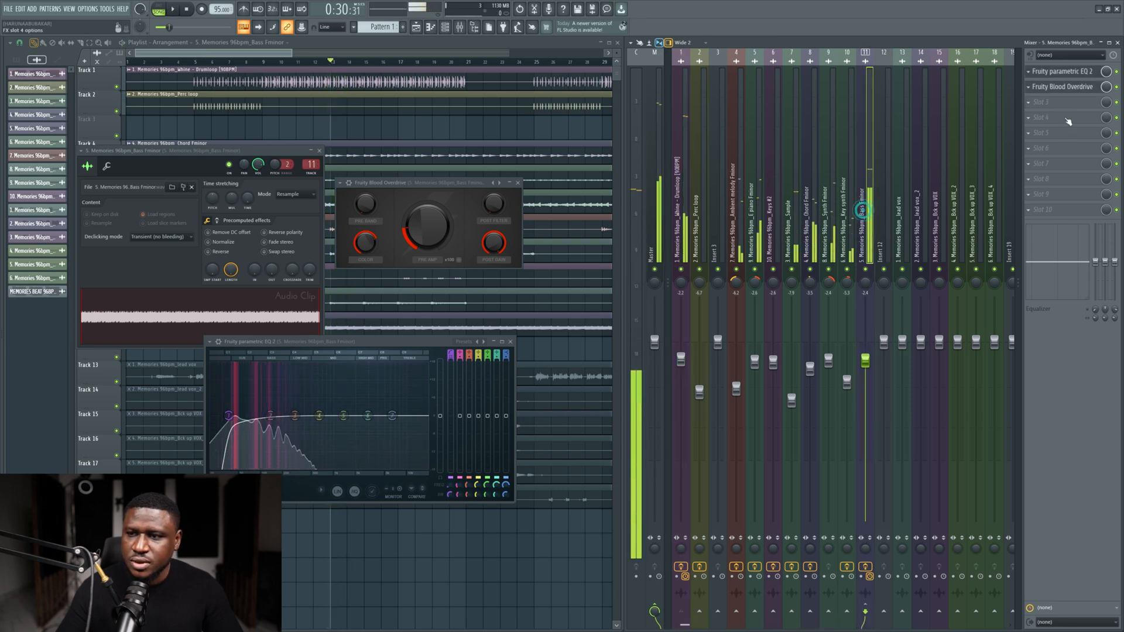
click(1058, 106)
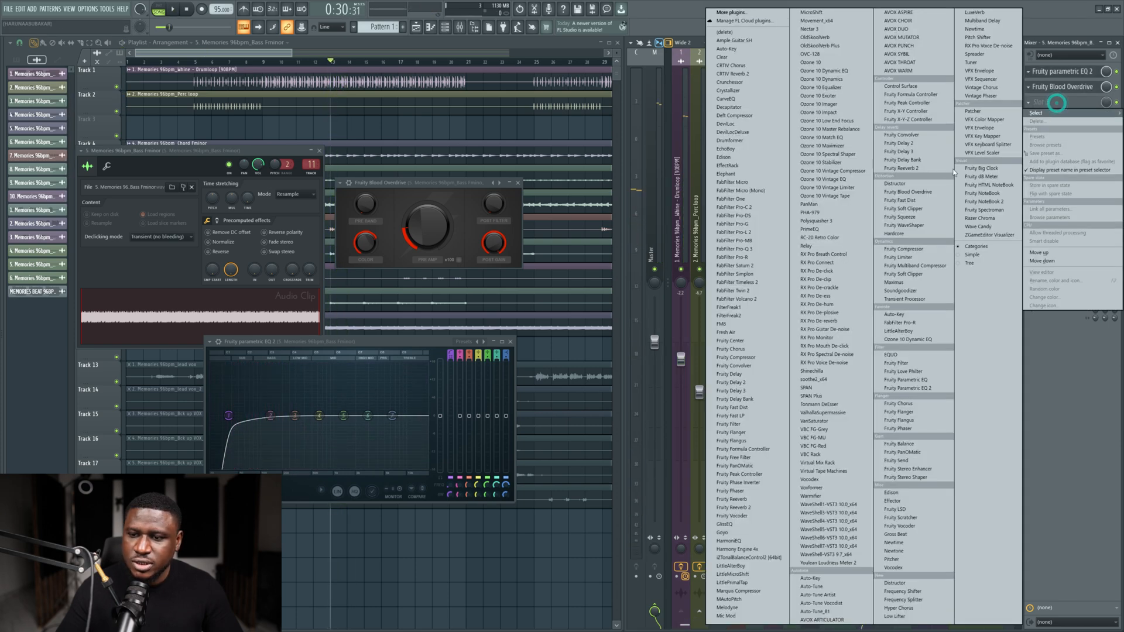
click(905, 262)
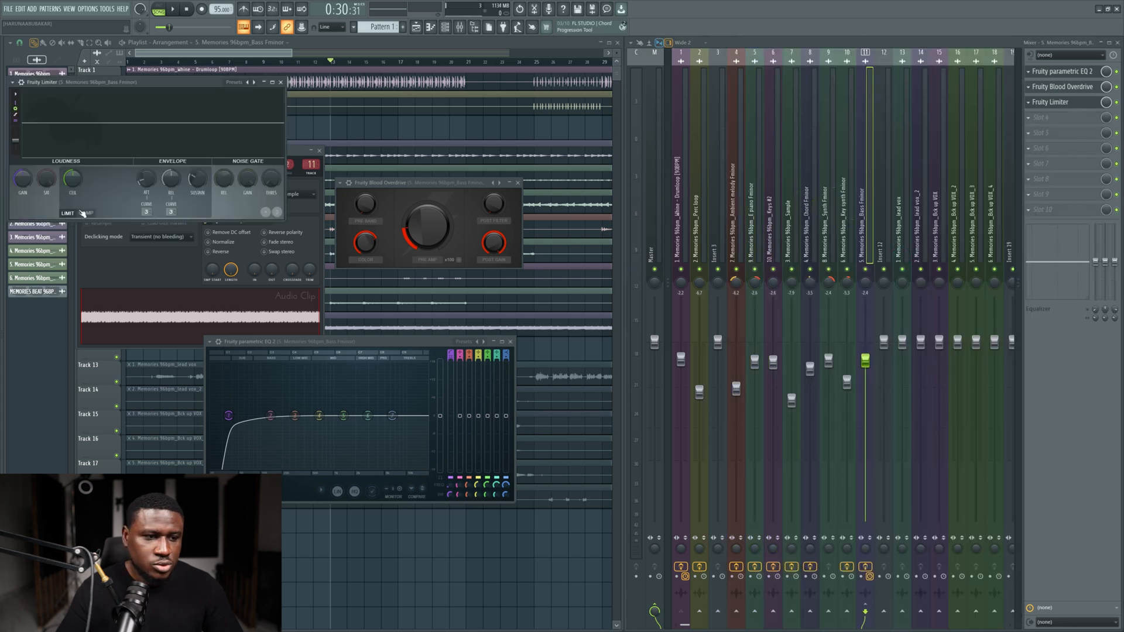
click(168, 208)
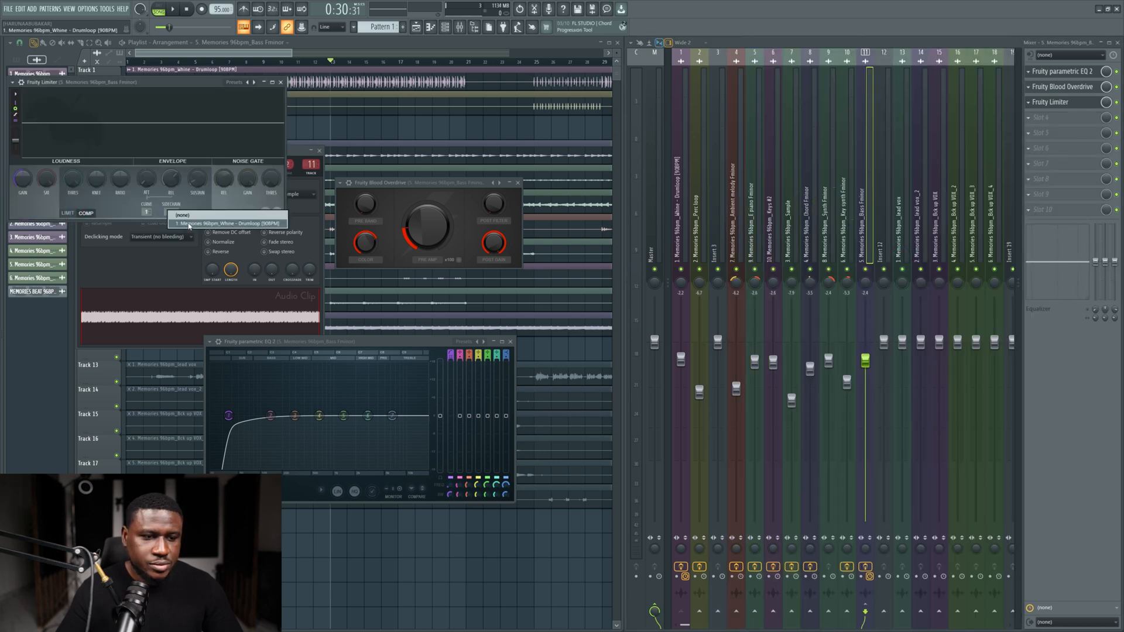
click(188, 224)
Step: Set the bass limiter's compressor threshold to -60 dB and adjust its knee and ratio during playback
drag(72, 184, 72, 205)
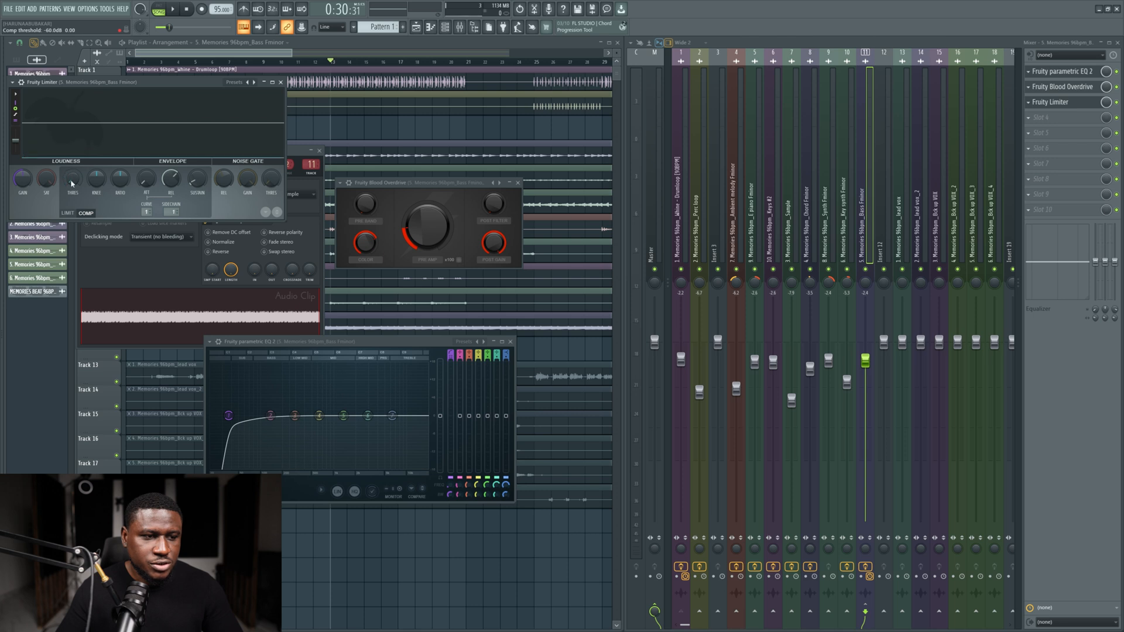
key(space)
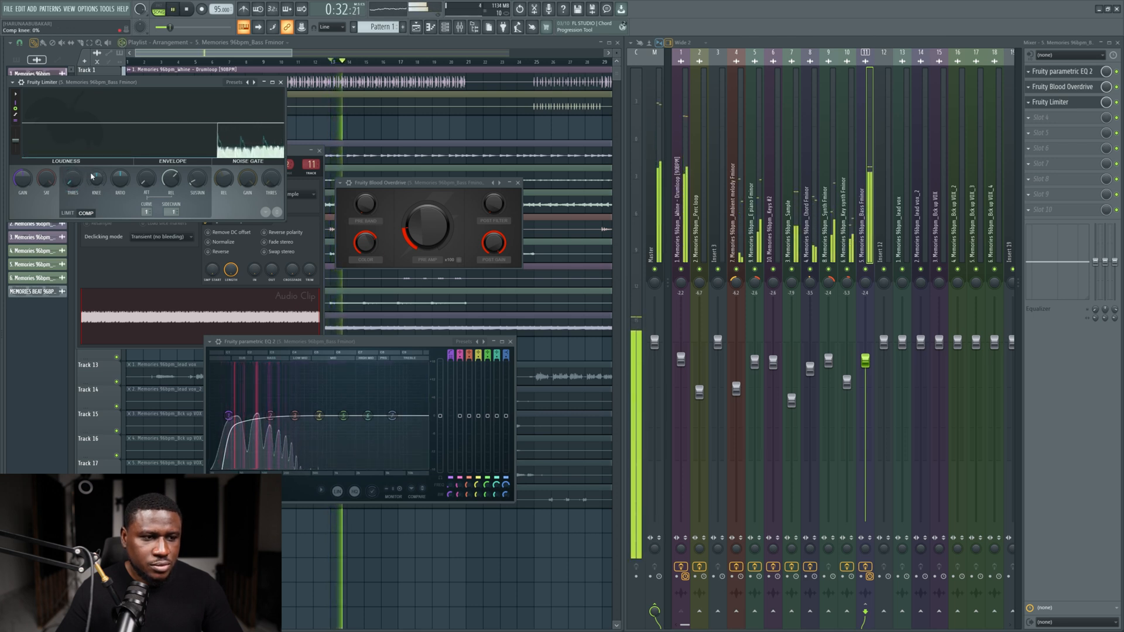
key(space)
drag(92, 177, 92, 169)
key(space)
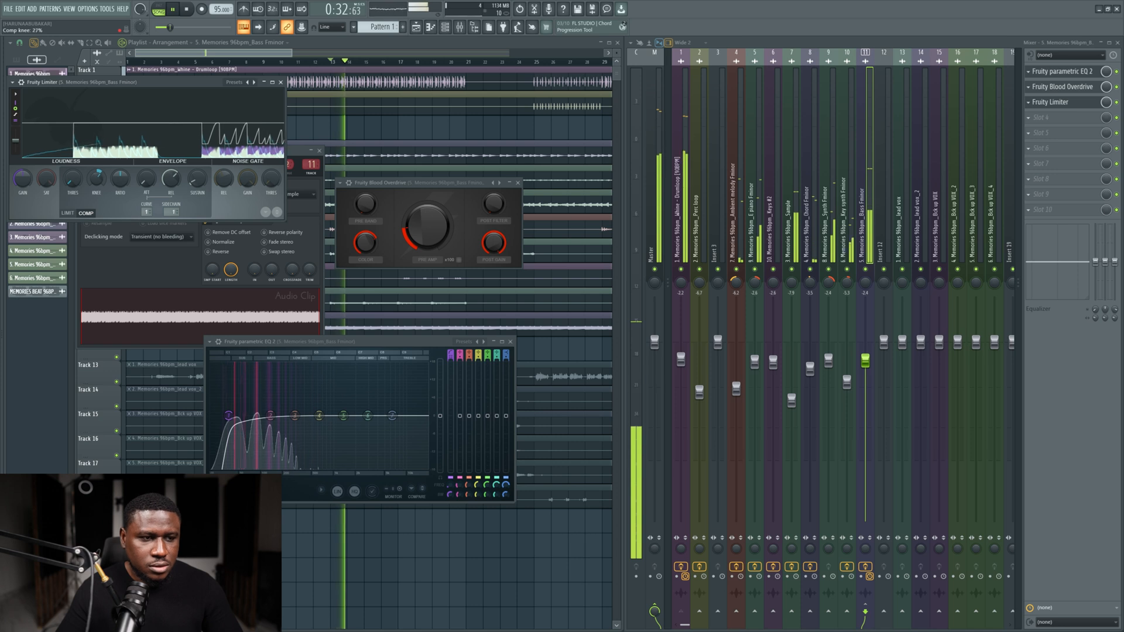
drag(96, 177, 106, 184)
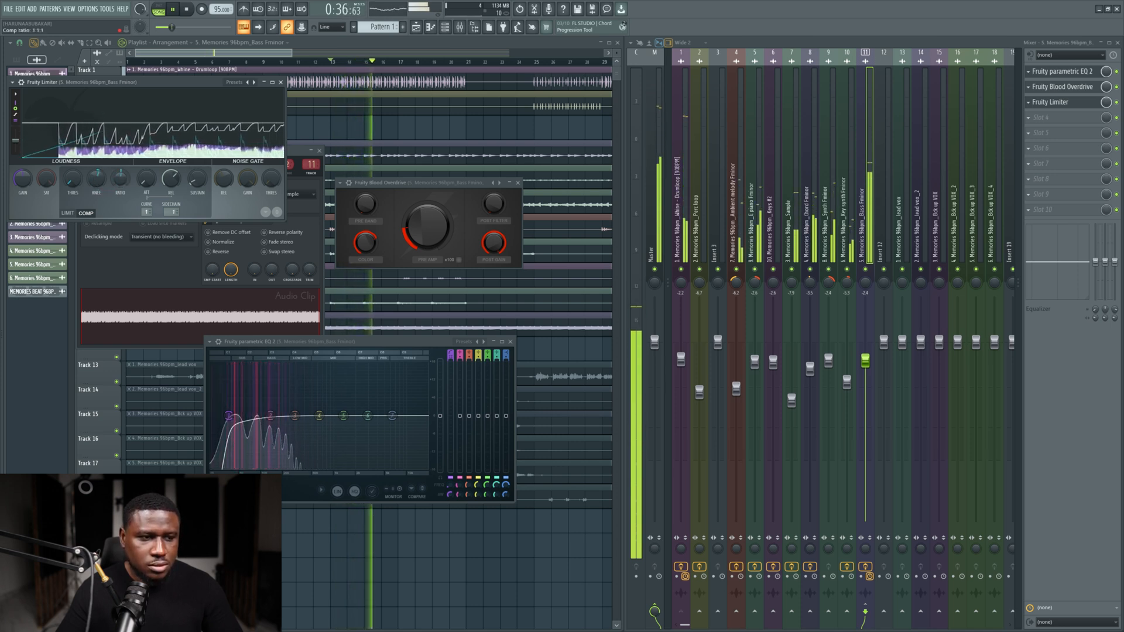
drag(119, 180, 124, 180)
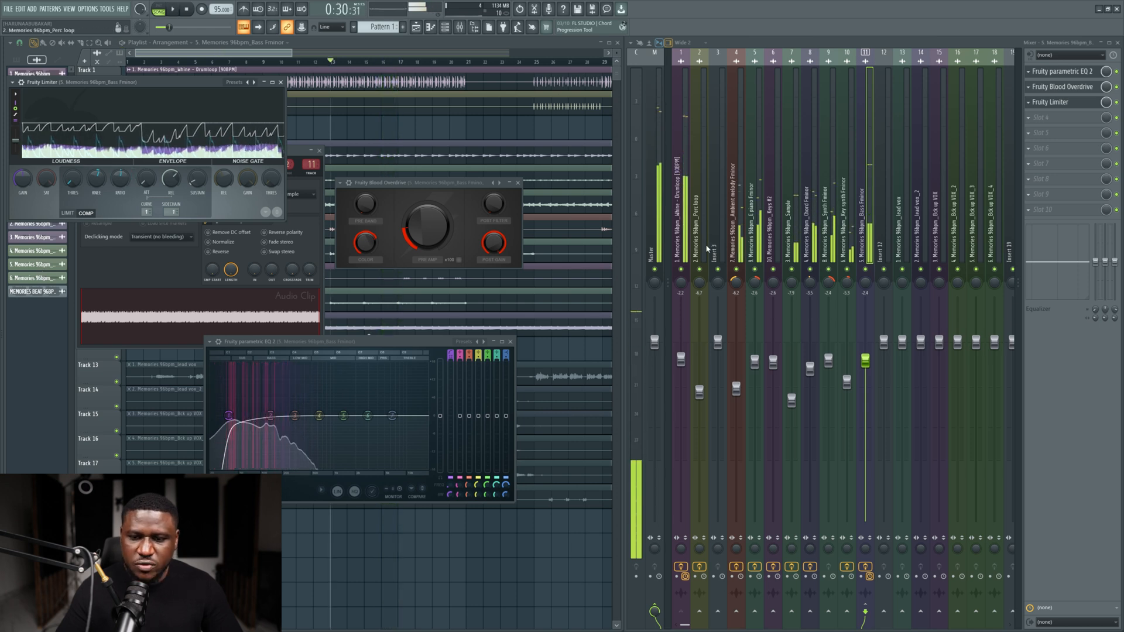
Step: Solo the drumloop and bass tracks together and listen to the sidechain ducking
click(686, 265)
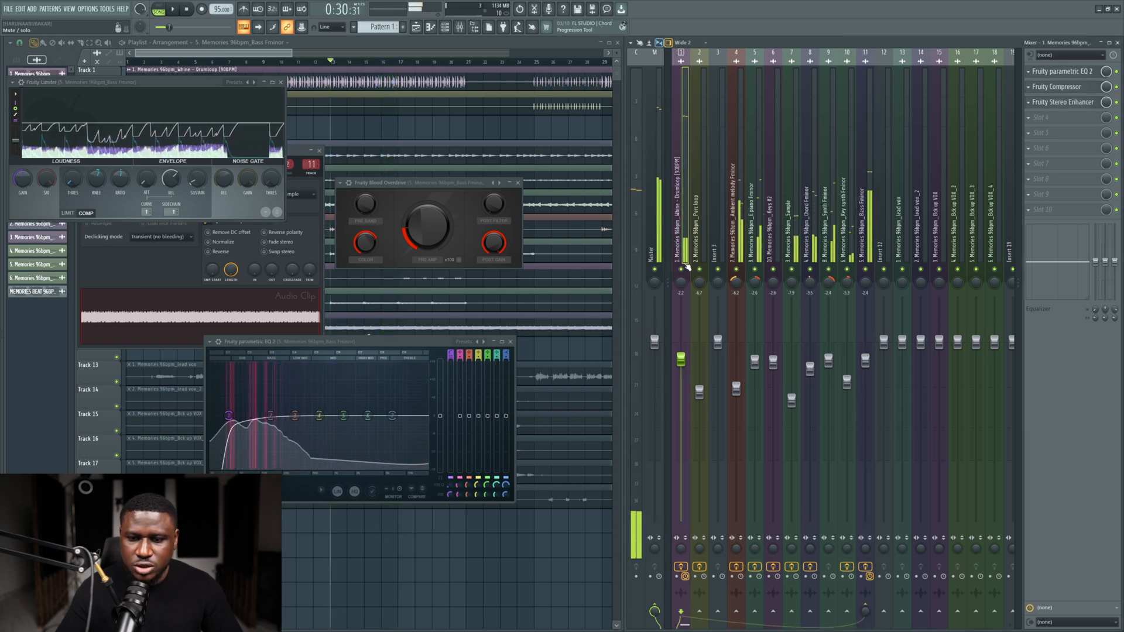
right_click(682, 268)
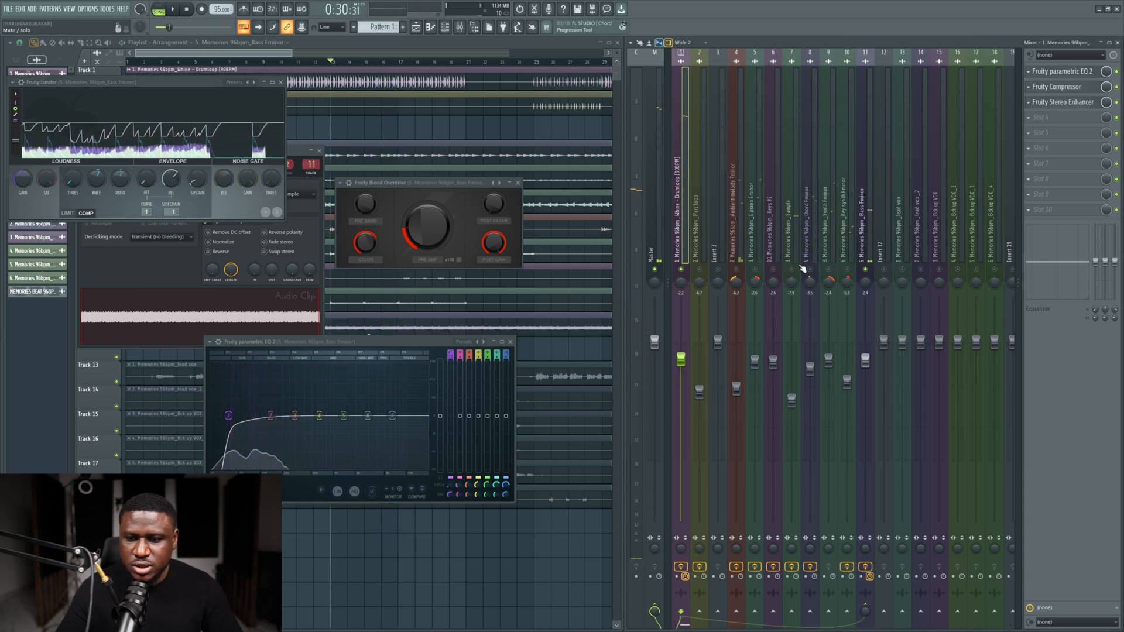
key(space)
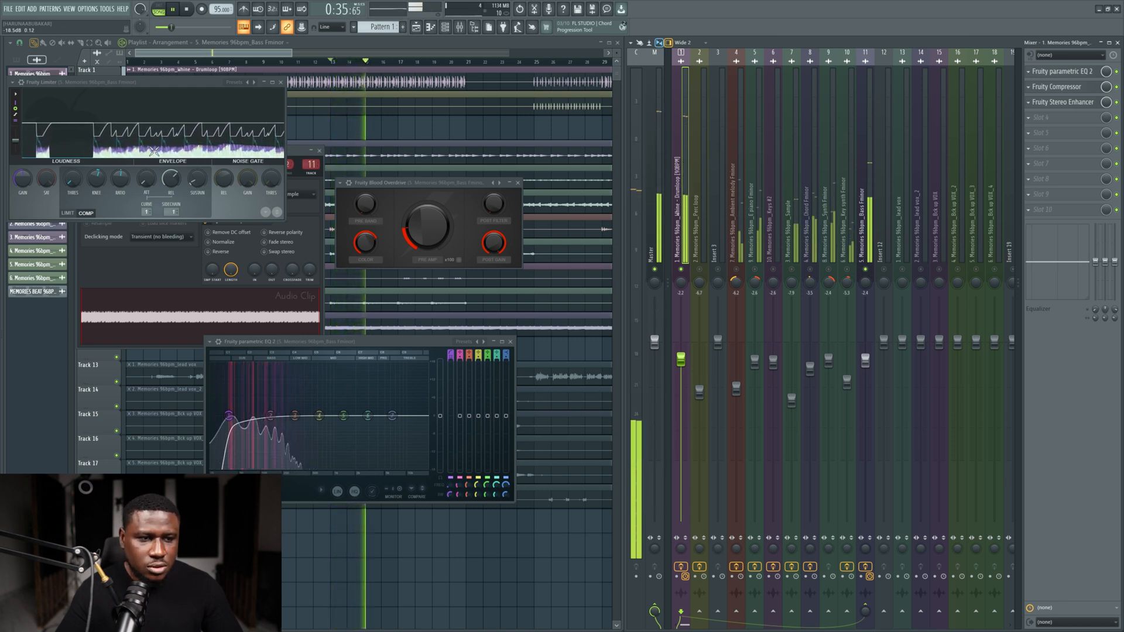
key(space)
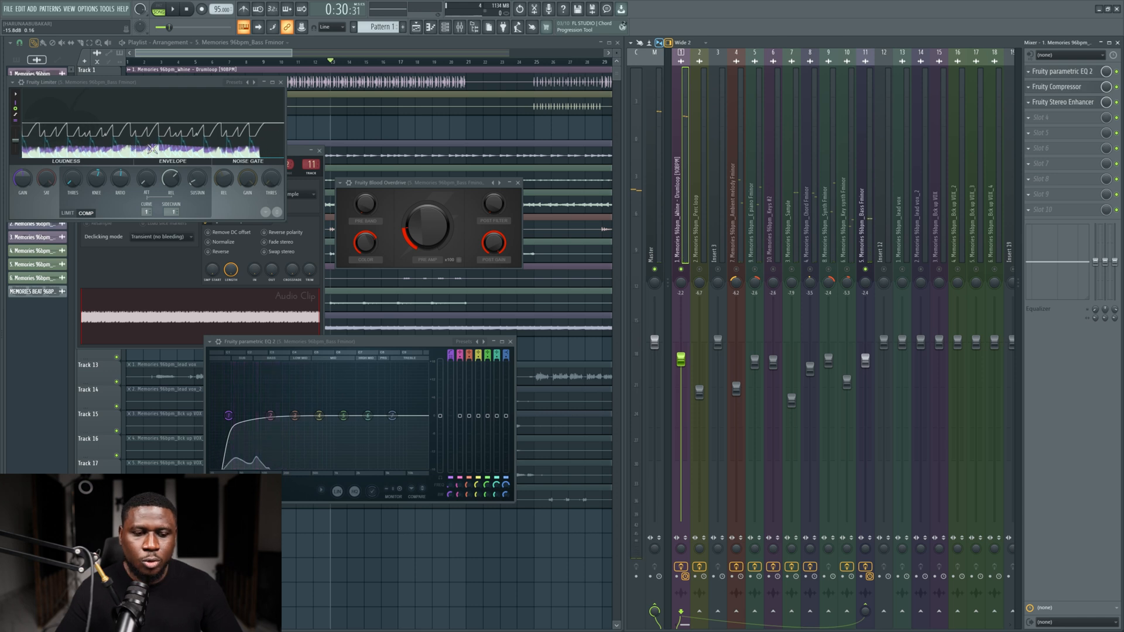
key(space)
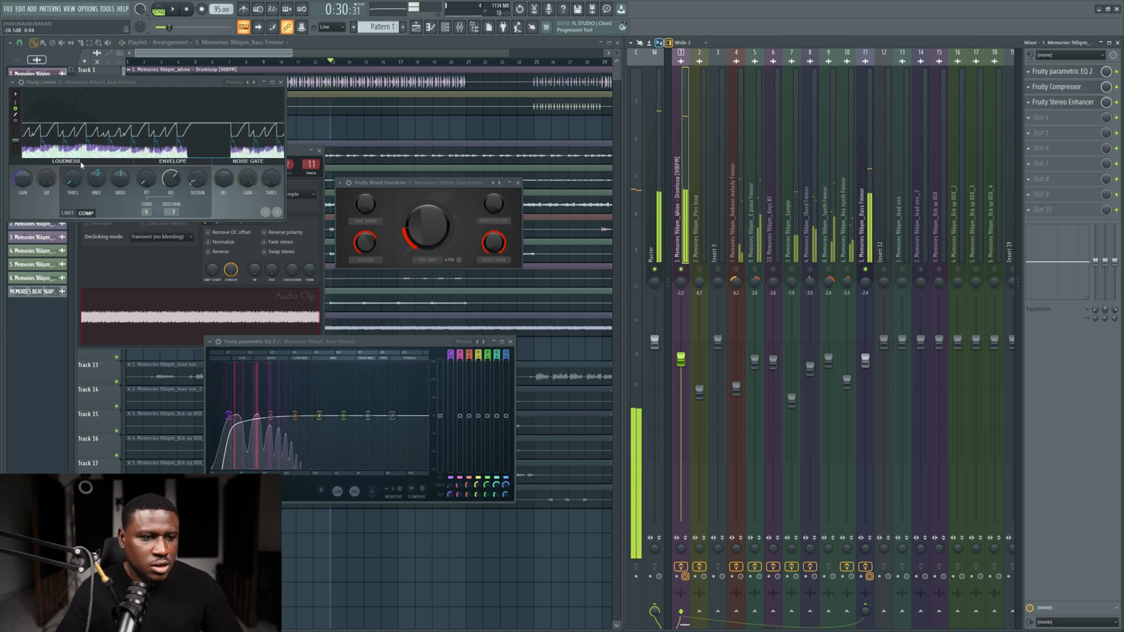
Step: Fine-tune the compressor knee and ratio on the bass limiter while the drums and bass play
click(95, 184)
key(space)
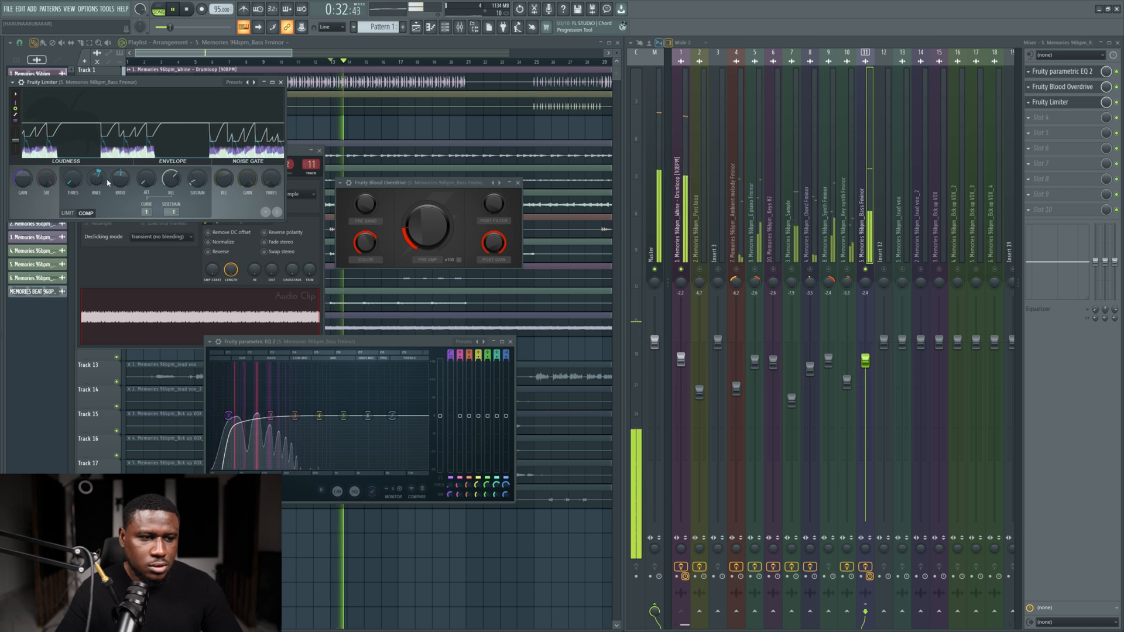
scroll(118, 181, up, 2)
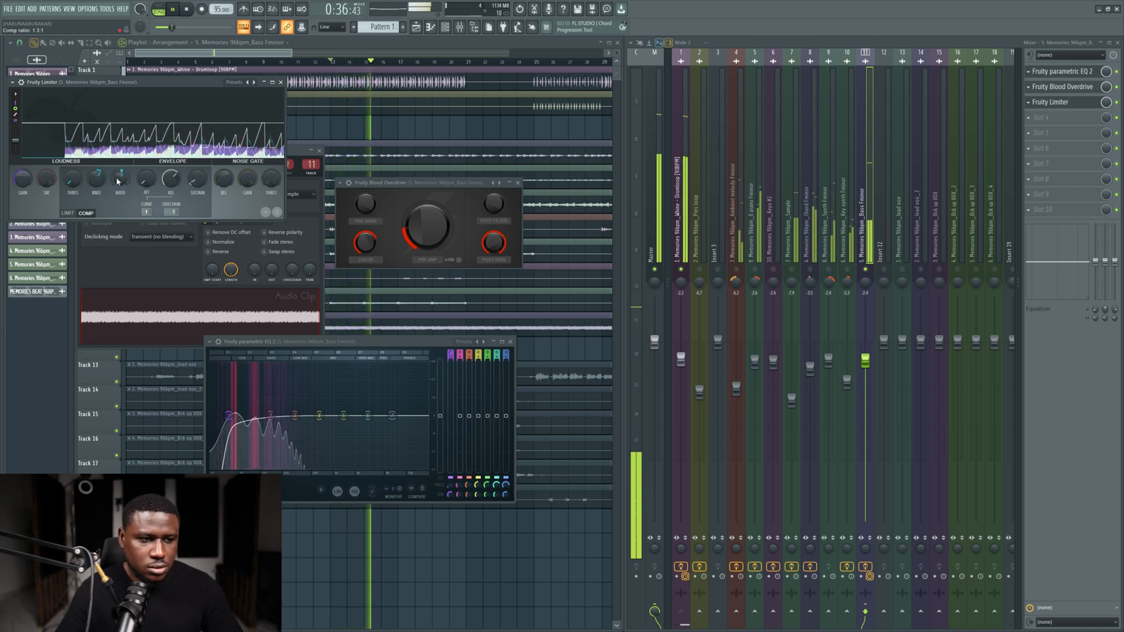
key(space)
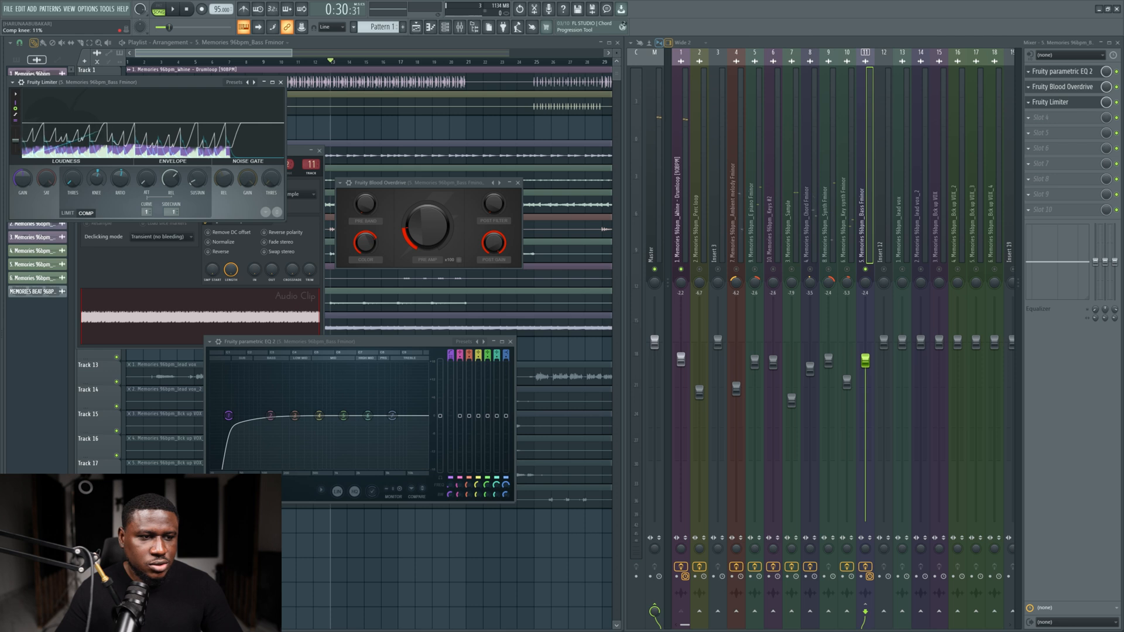
Step: Remove Fruity Limiter from the bass track's third slot
click(1027, 105)
click(1037, 121)
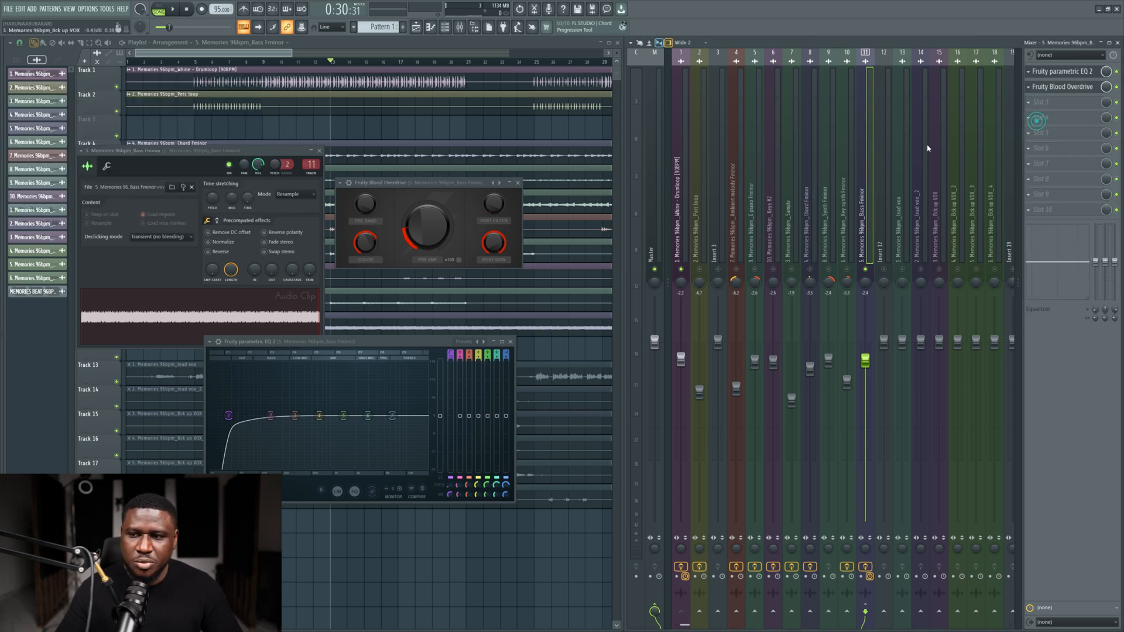
Step: Play the full mix with all tracks audible and close the open plugin windows
key(space)
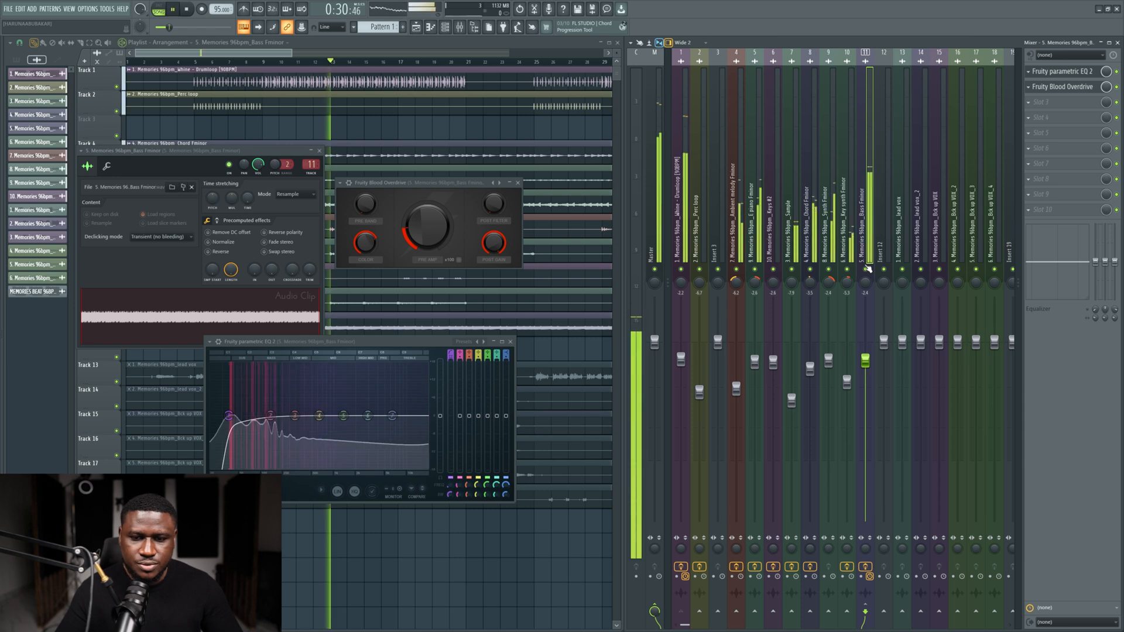
click(262, 52)
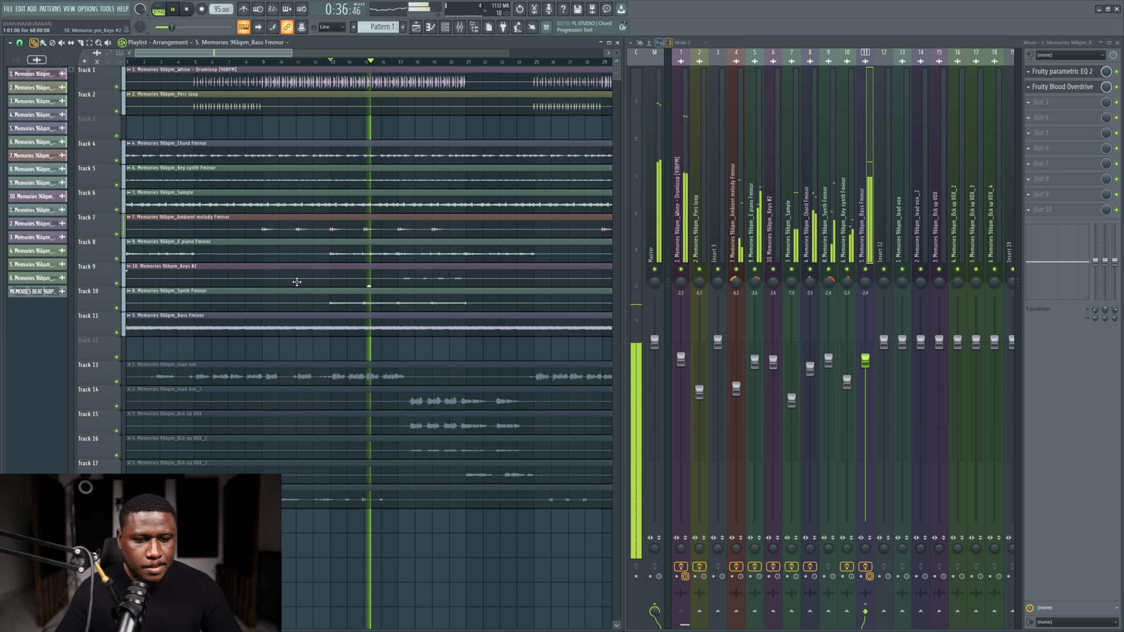
Step: Stop playback, place the MEMORIES BEAT 96BPM Fminor audio clip at the start of Track 12 and solo that track
scroll(313, 300, down, 2)
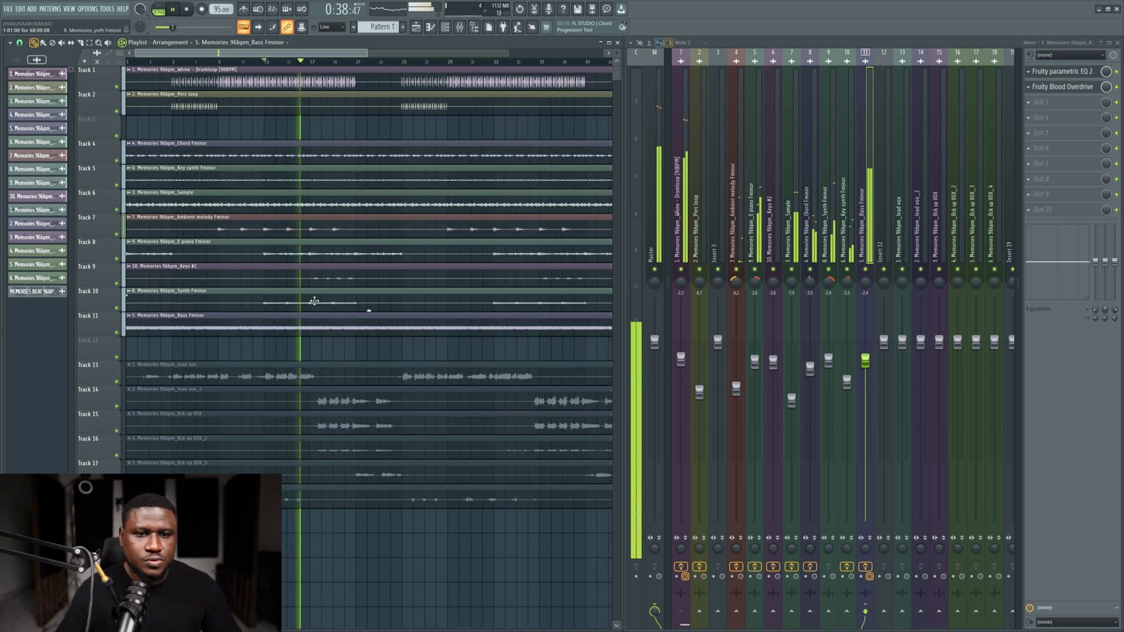
key(space)
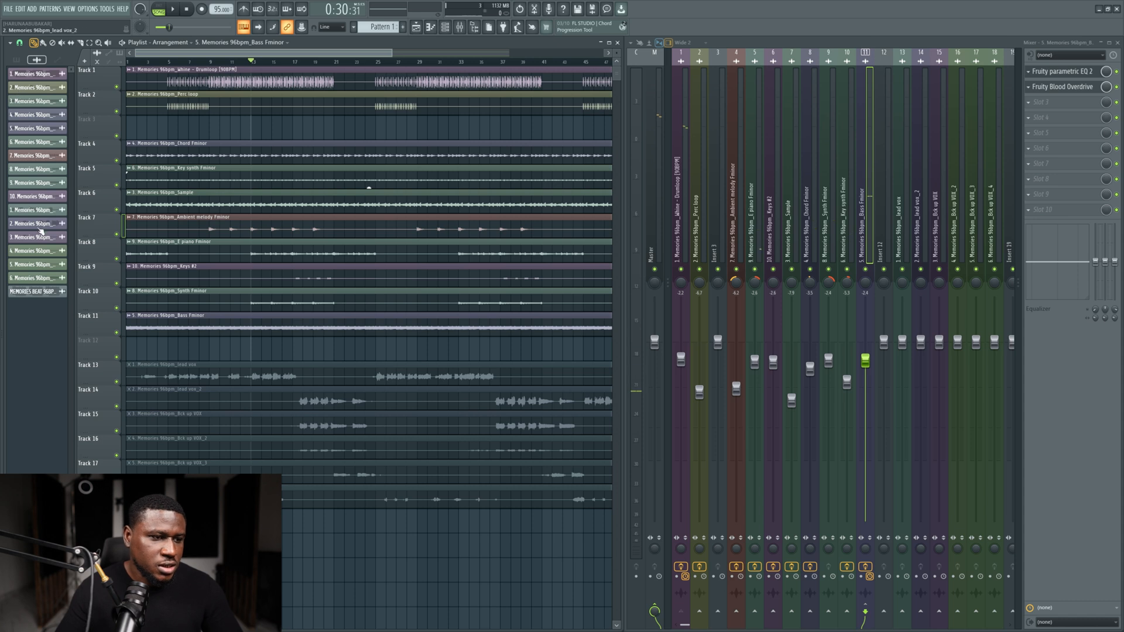
click(35, 293)
drag(25, 297, 141, 351)
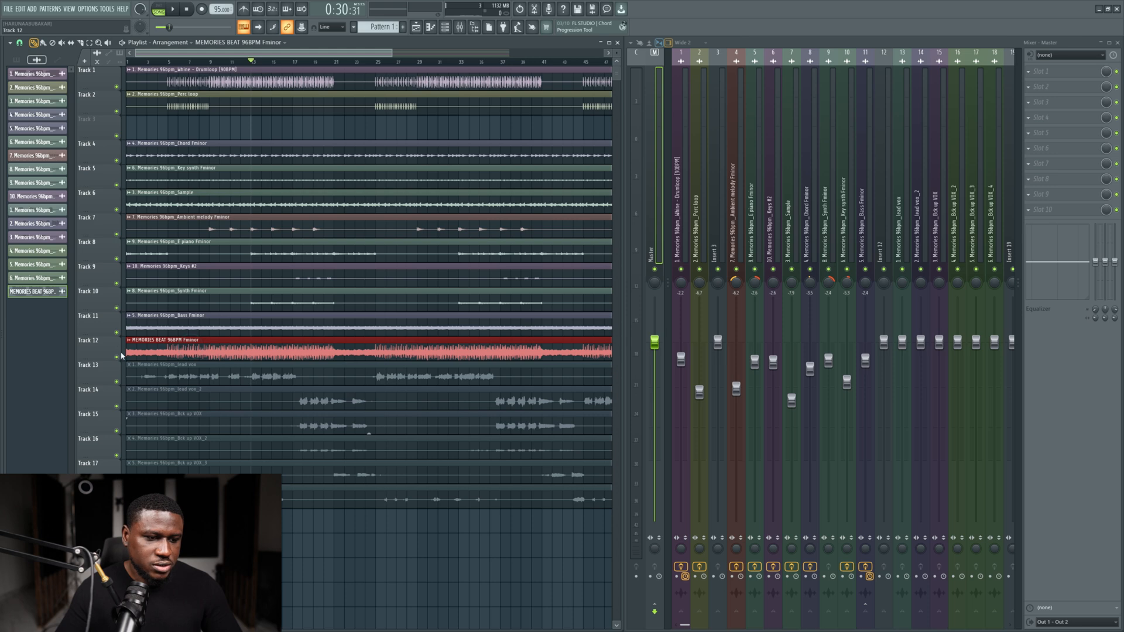
right_click(117, 357)
Step: Play the soloed MEMORIES BEAT reference and adjust its channel volume for comparison with the mix, then close its channel settings
key(space)
double_click(267, 349)
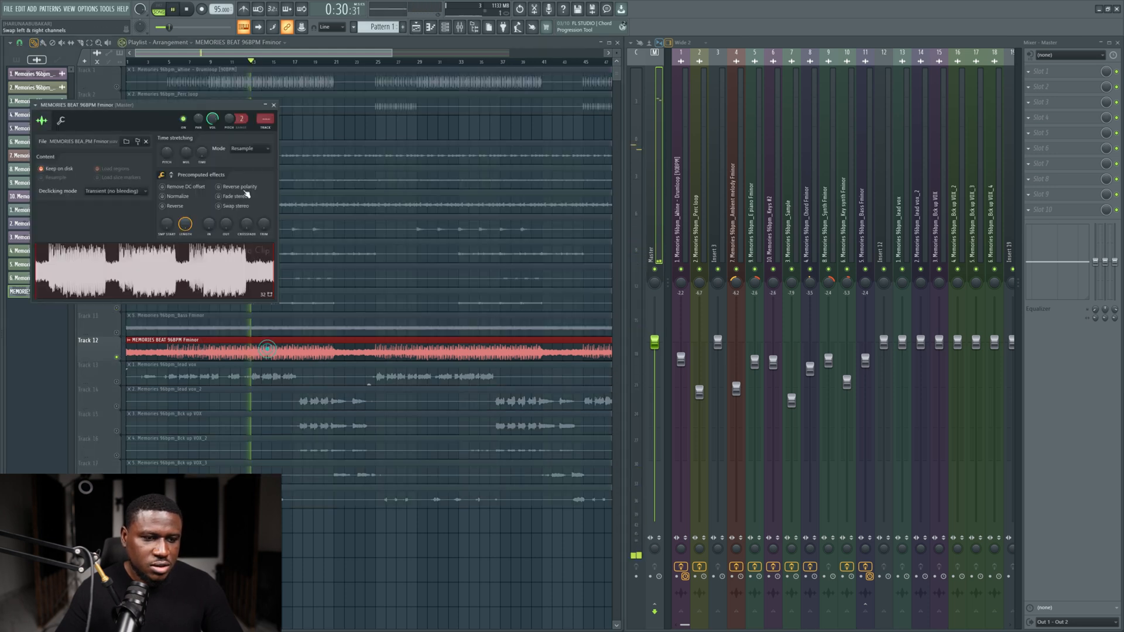
key(space)
key(space)
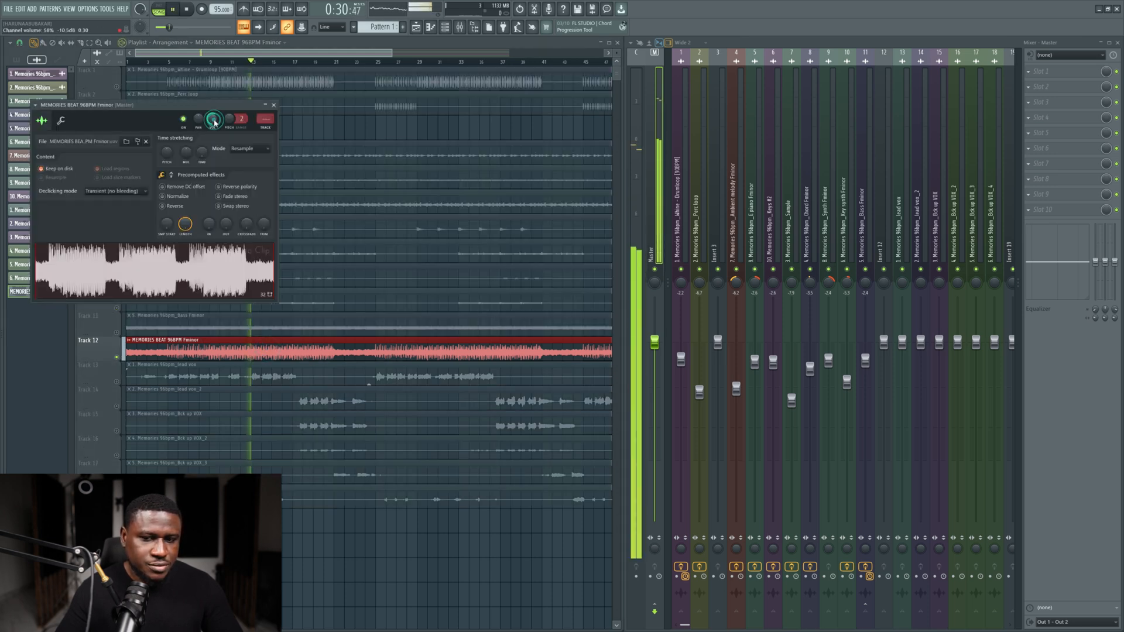
drag(212, 118, 212, 110)
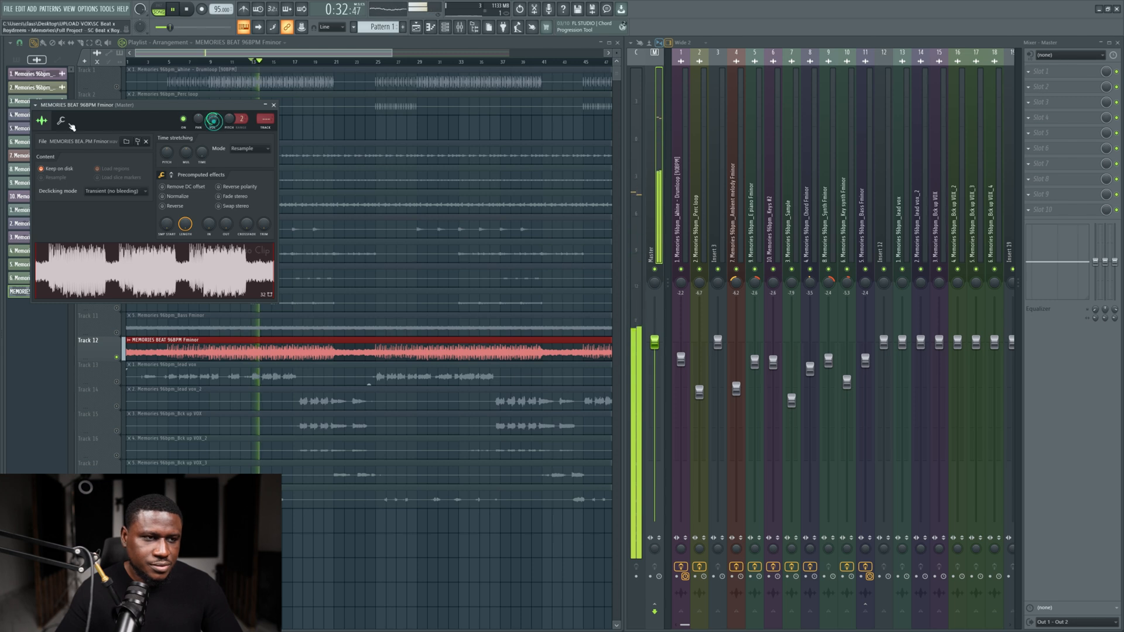
click(32, 385)
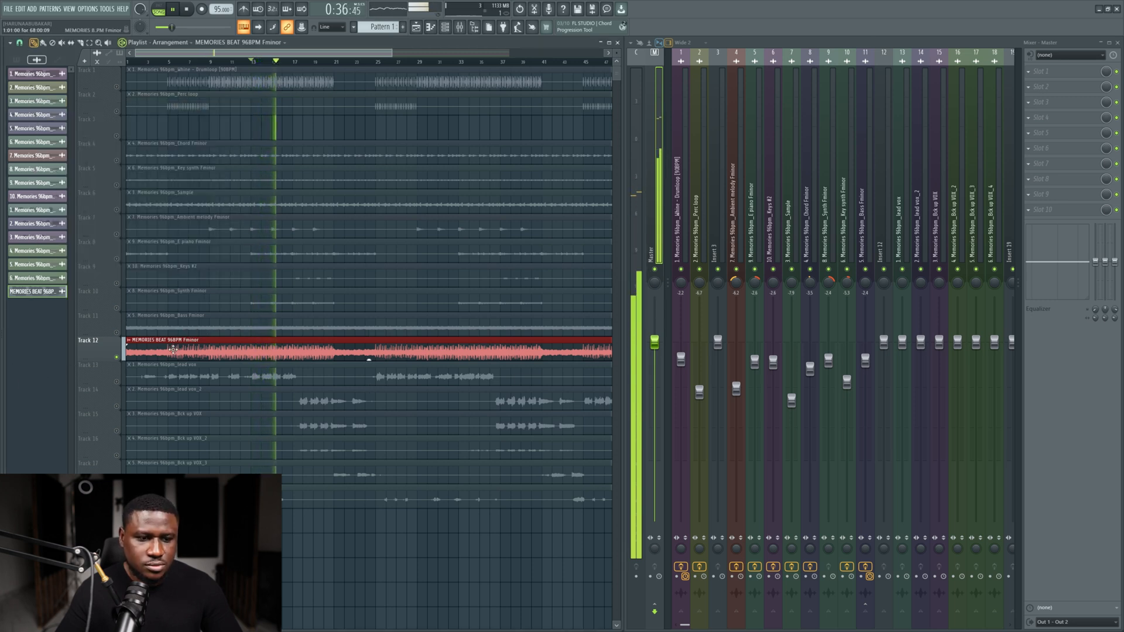
Step: Compare the mix with the reference beat by alternately muting and soloing Track 12 during playback
key(space)
right_click(119, 357)
click(118, 357)
key(space)
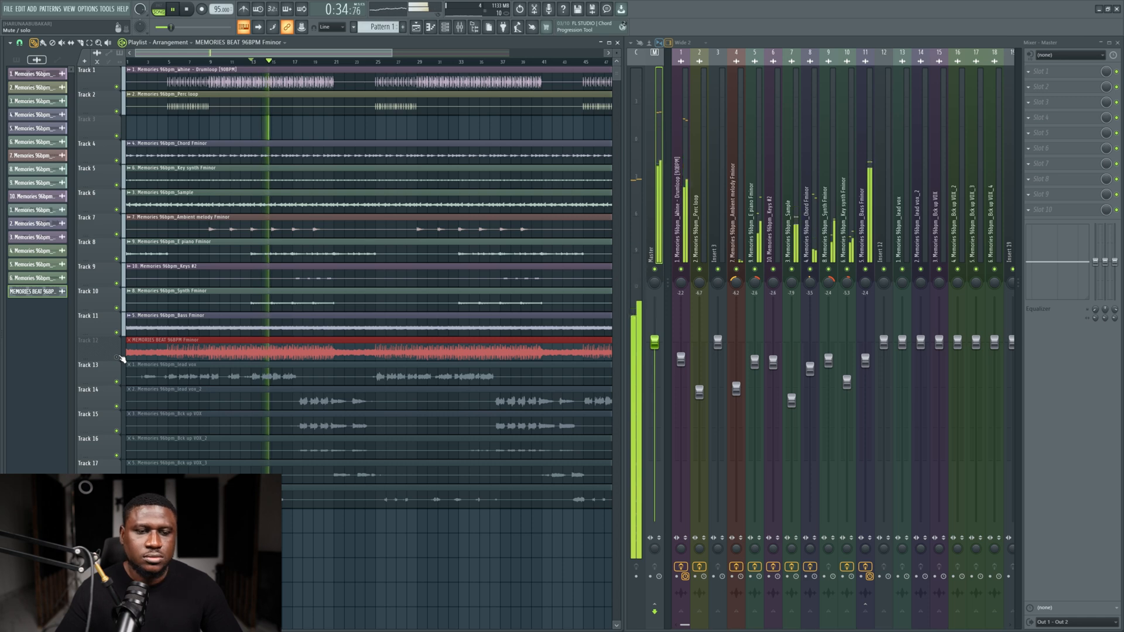
right_click(119, 358)
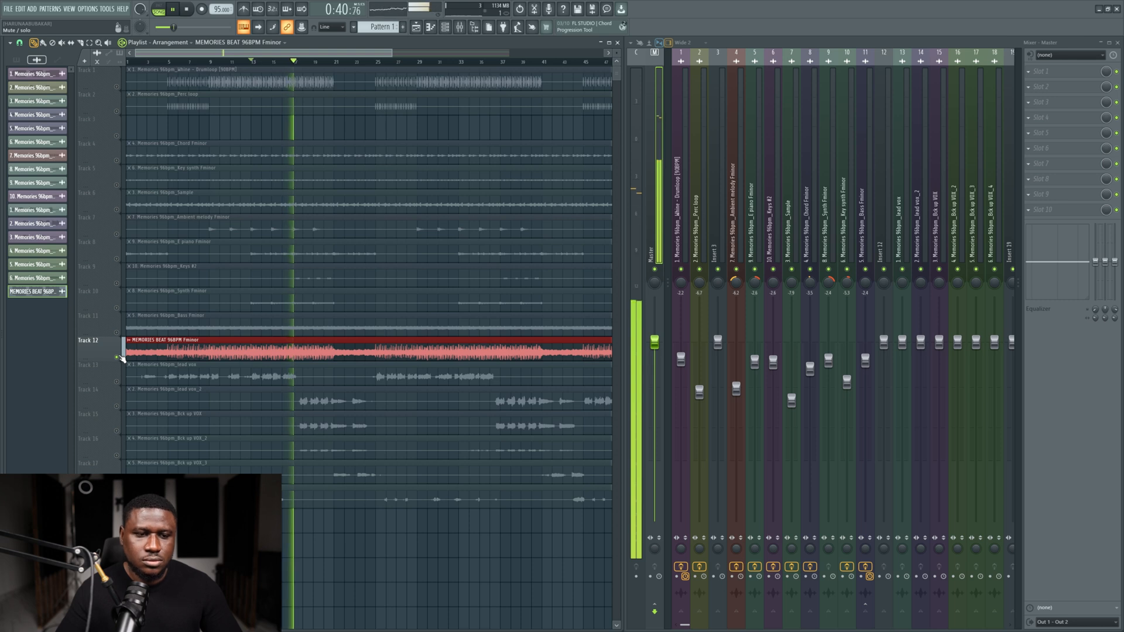
right_click(119, 358)
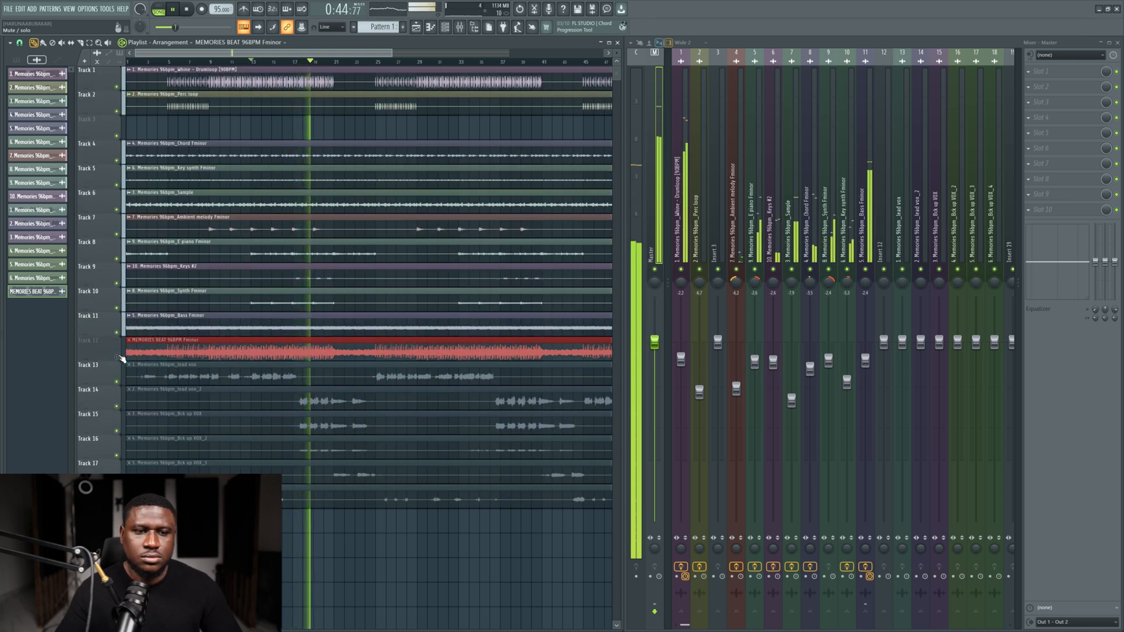
right_click(119, 358)
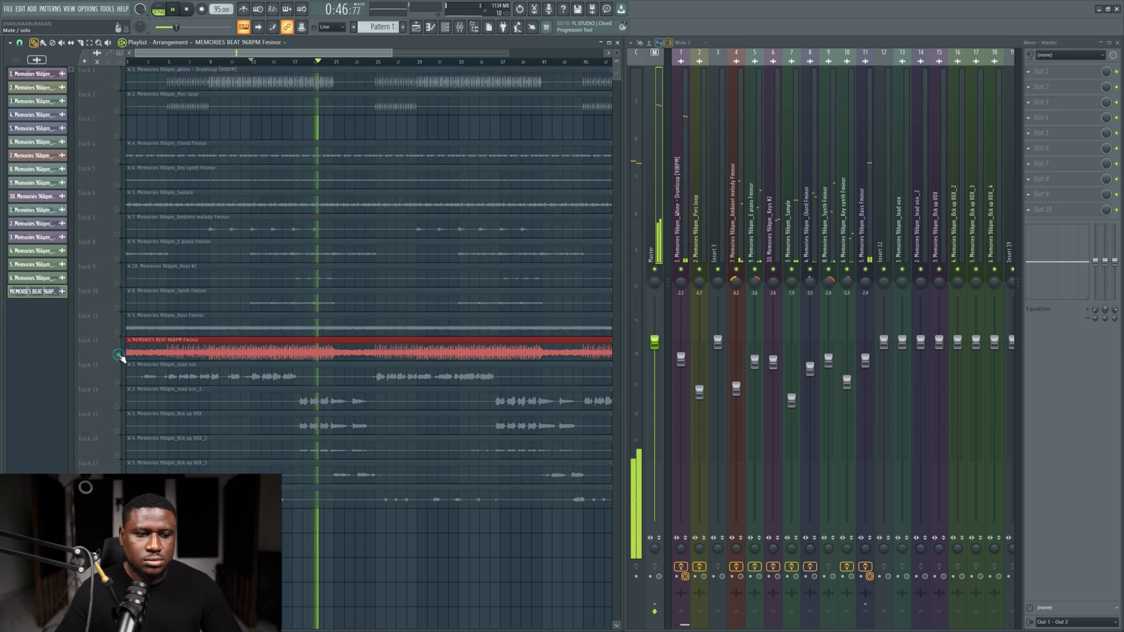
Step: Stop playback, restore the other tracks and delete the MEMORIES BEAT reference clip from Track 12
key(space)
right_click(118, 357)
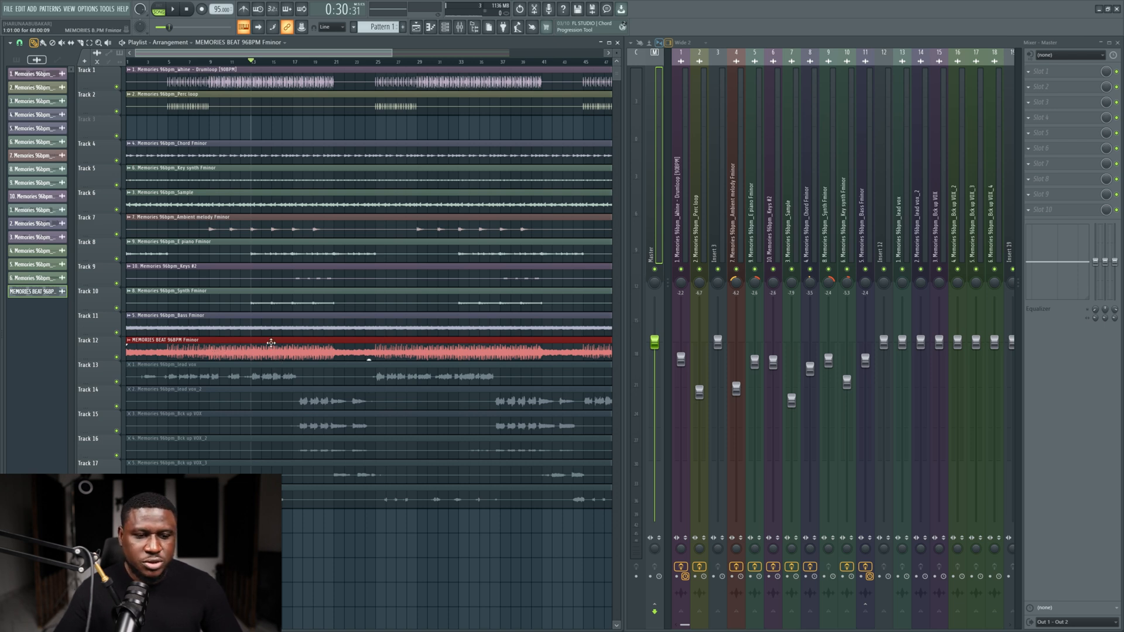
right_click(230, 343)
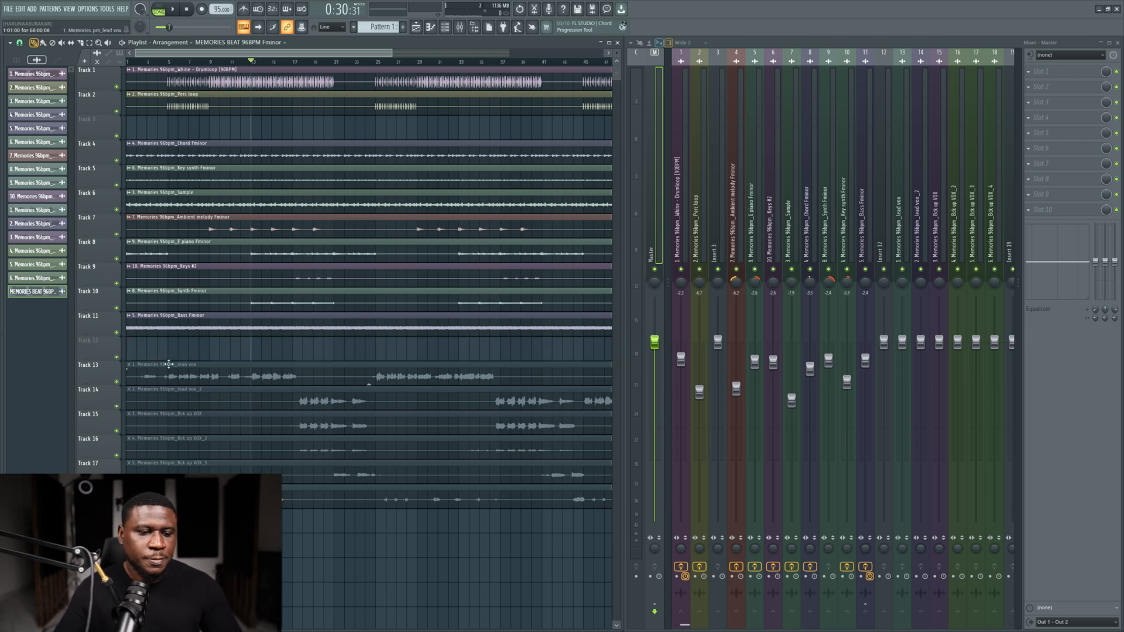
Step: Unmute the lead vox clip on Track 13 and listen to it in the mix and soloed
click(213, 378)
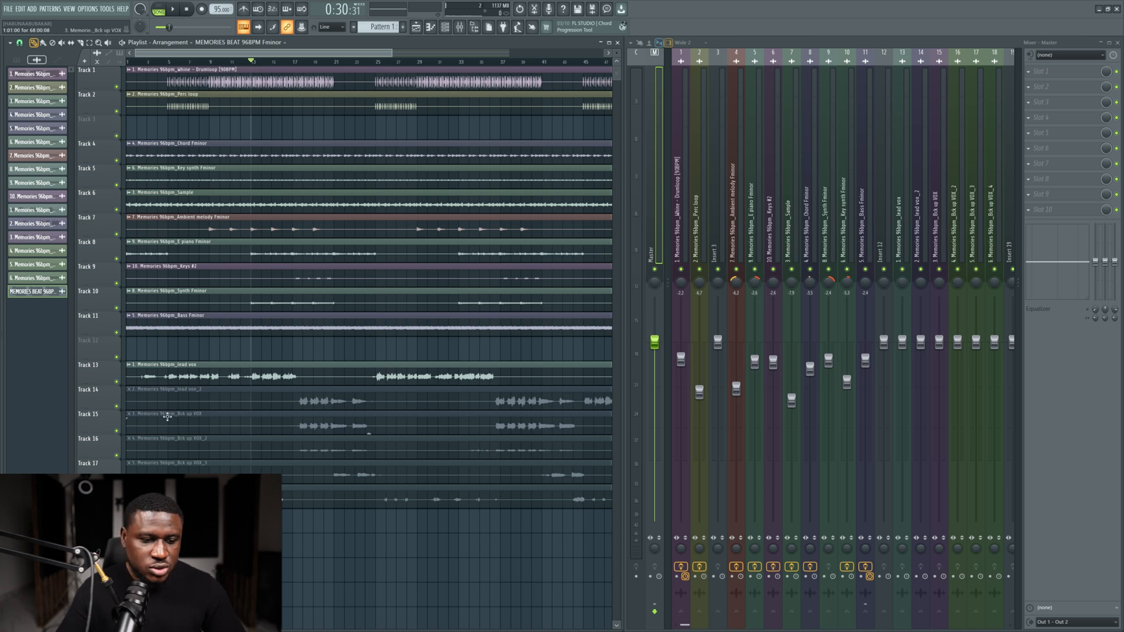
key(space)
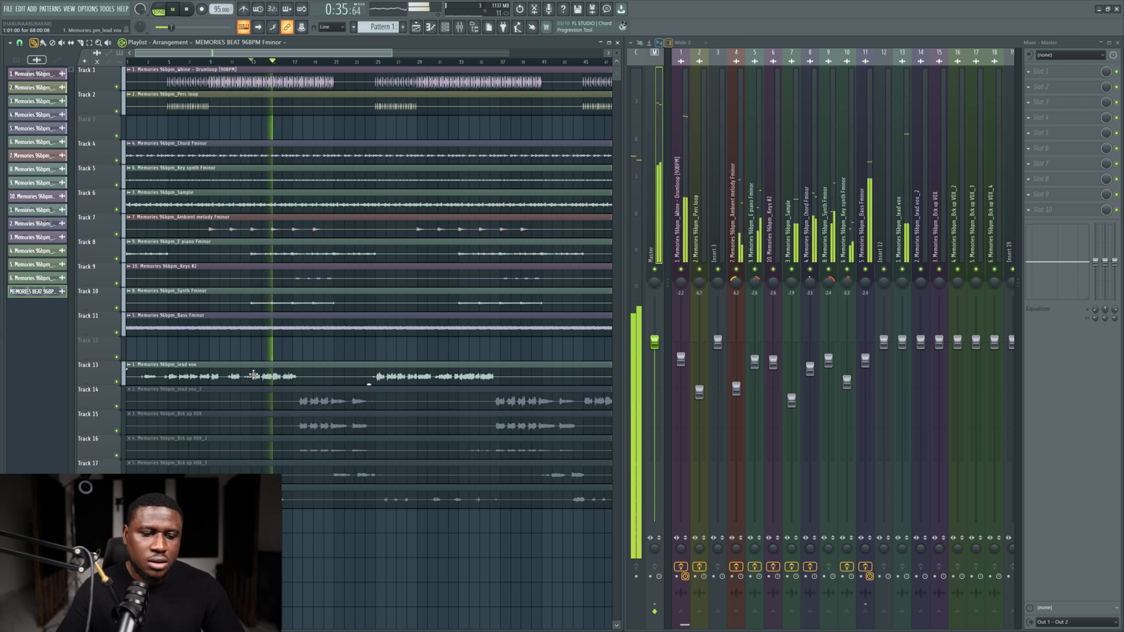
key(space)
right_click(118, 382)
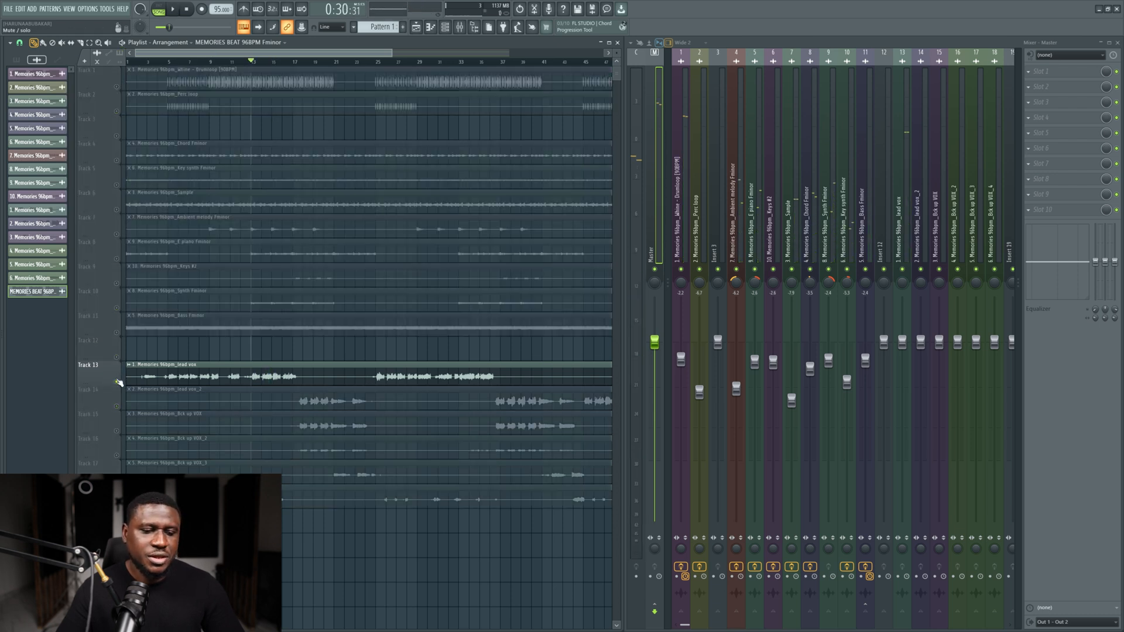
key(space)
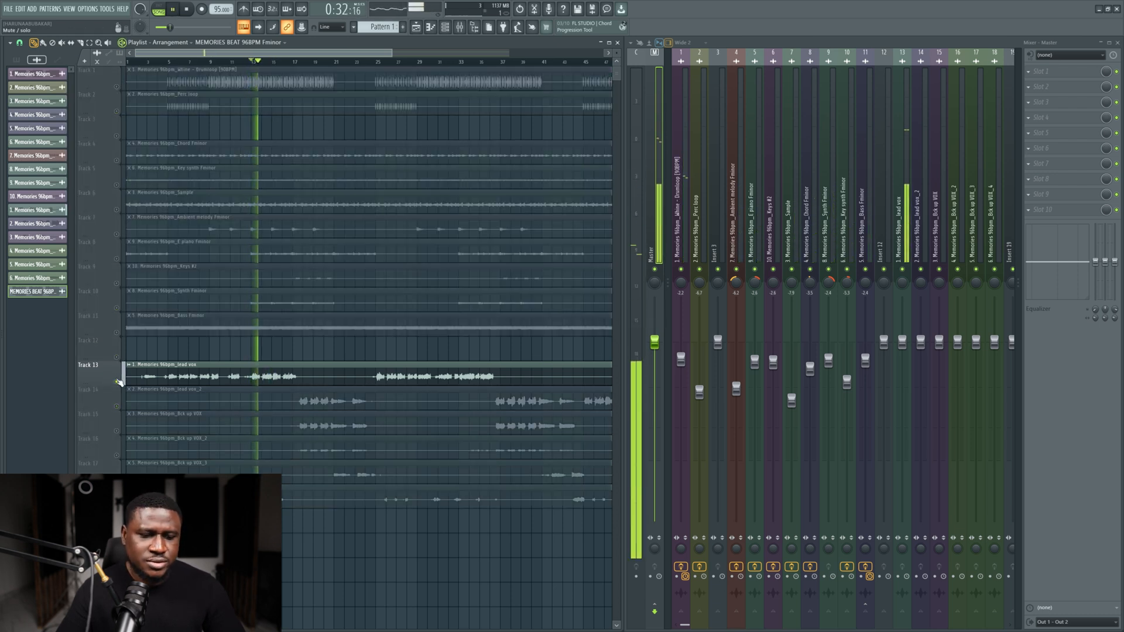
key(space)
right_click(117, 381)
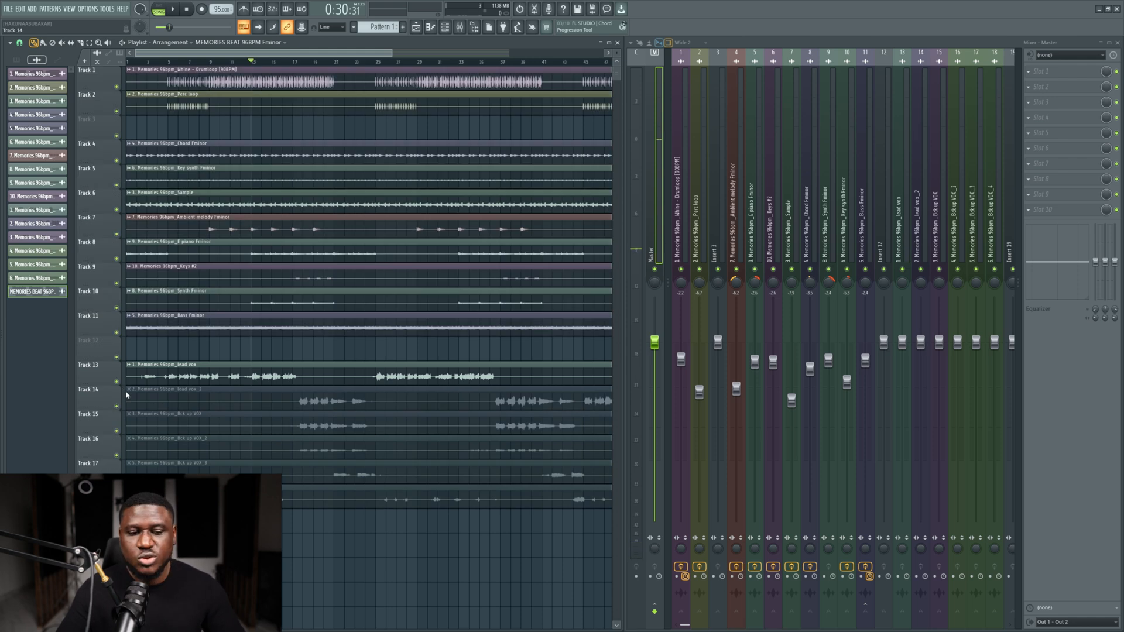
Step: Select the lead vox mixer track through its clip and load DD Gate into its first effect slot
double_click(223, 372)
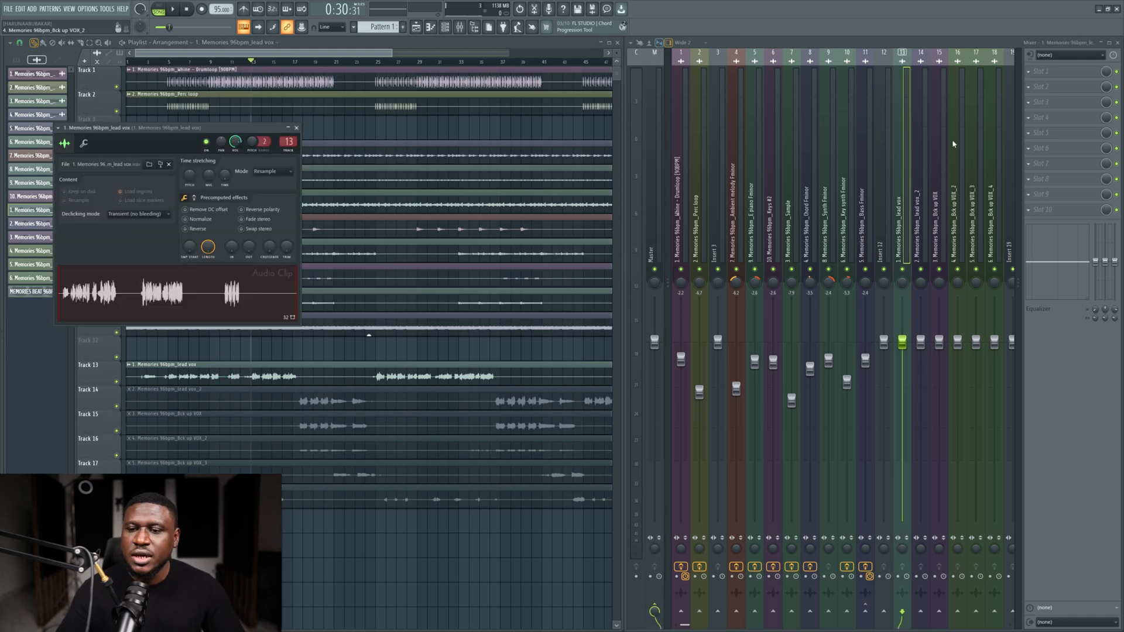
click(1044, 75)
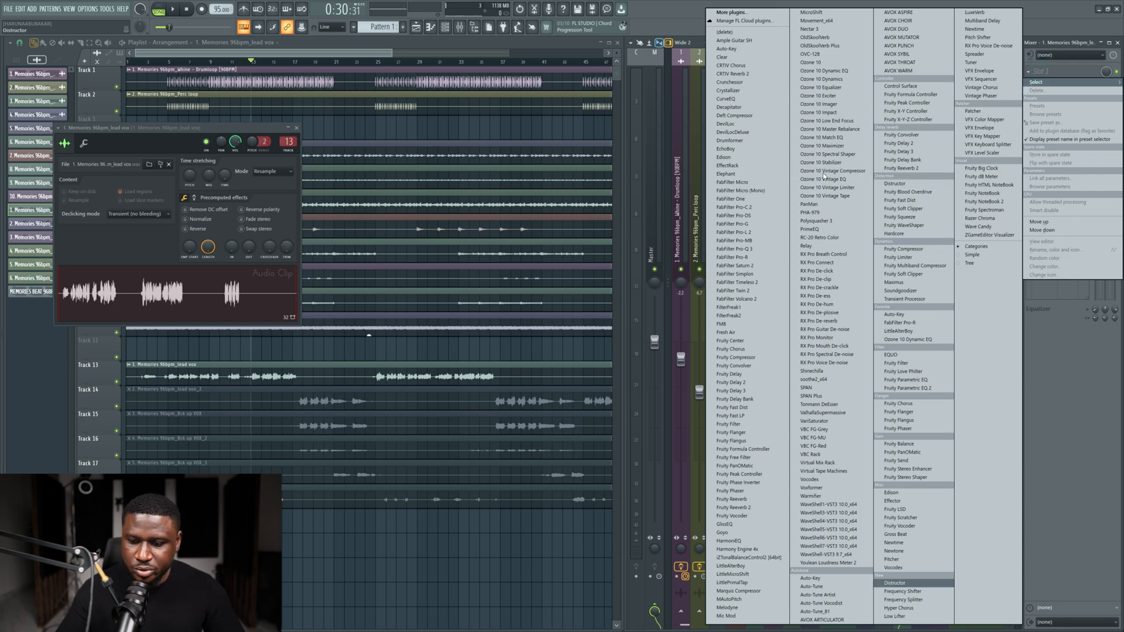
click(731, 107)
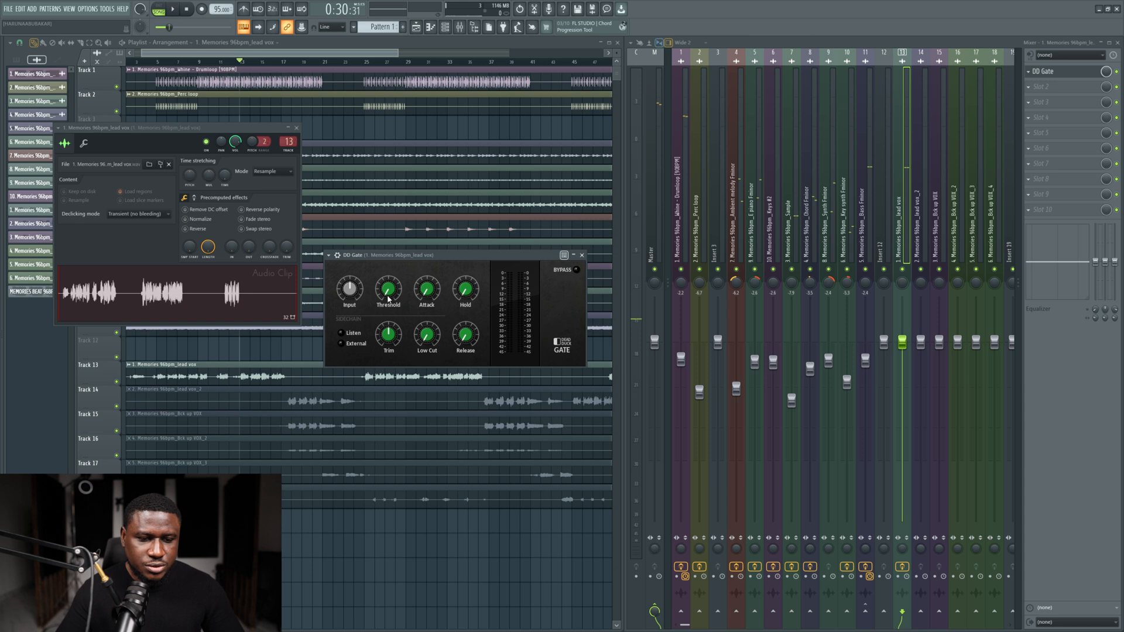
Step: Set the lead vox gate's threshold to about -23.8 dB while auditioning the mix
key(space)
drag(388, 299, 391, 266)
key(space)
key(space)
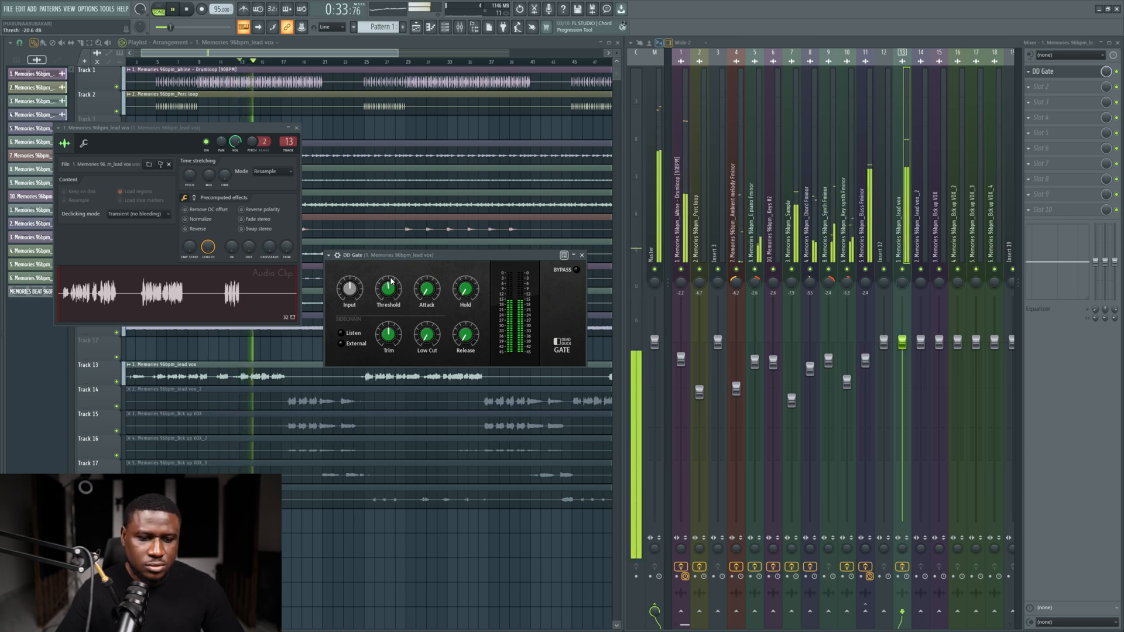
key(space)
key(space)
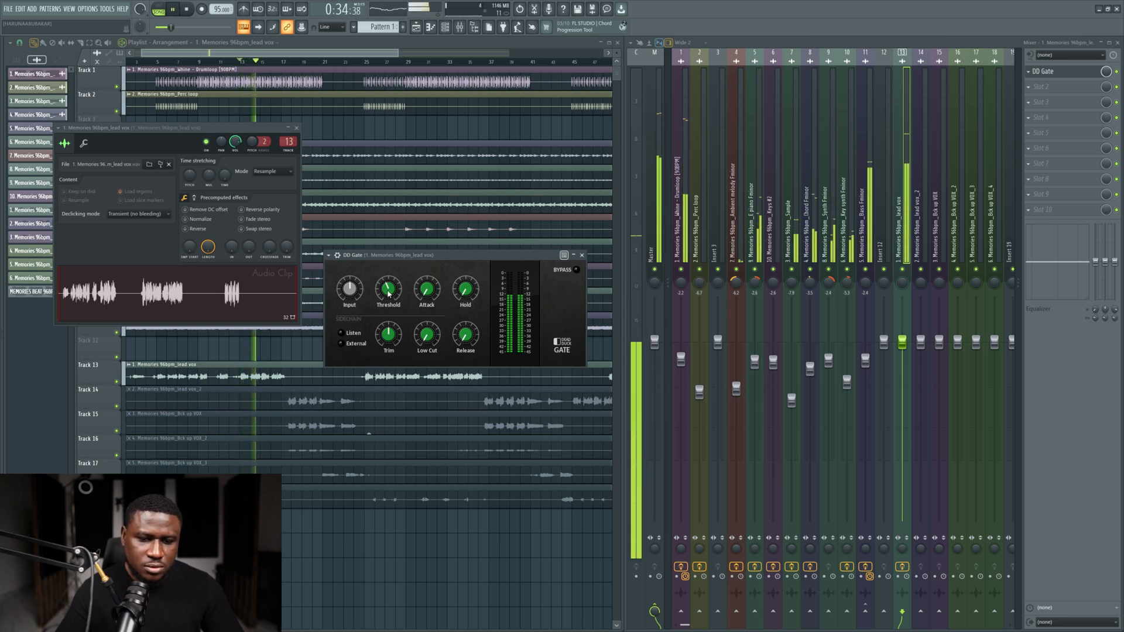
drag(388, 291, 390, 292)
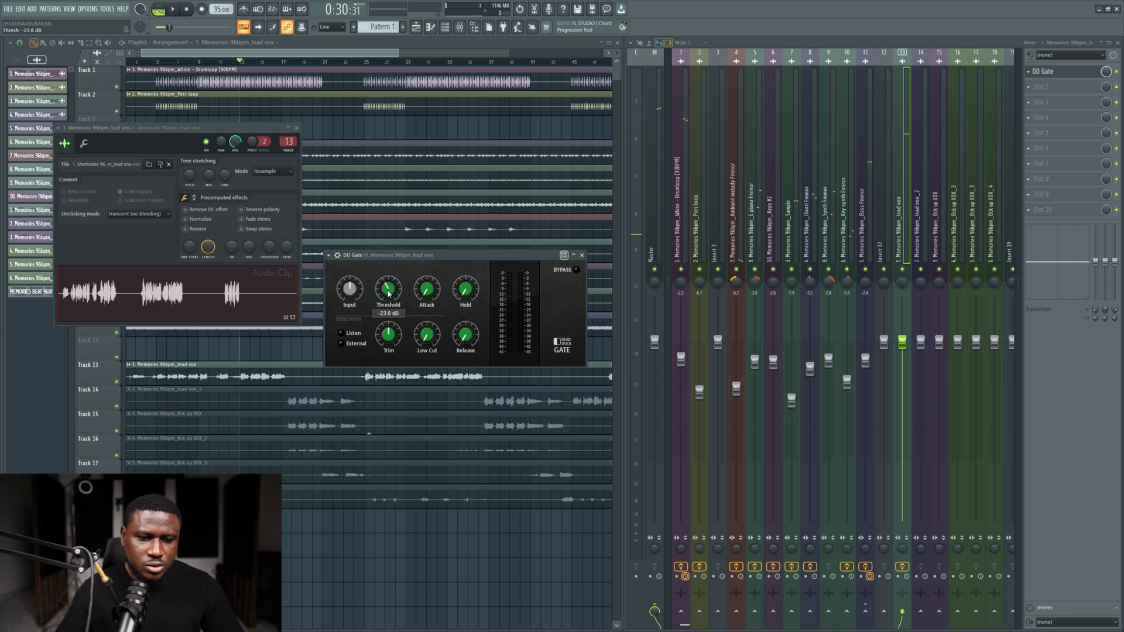
Step: Lower the gate's threshold to about -26.8 dB during playback, close the lead vox clip's settings and move the gate window below the lead vocal clip
key(space)
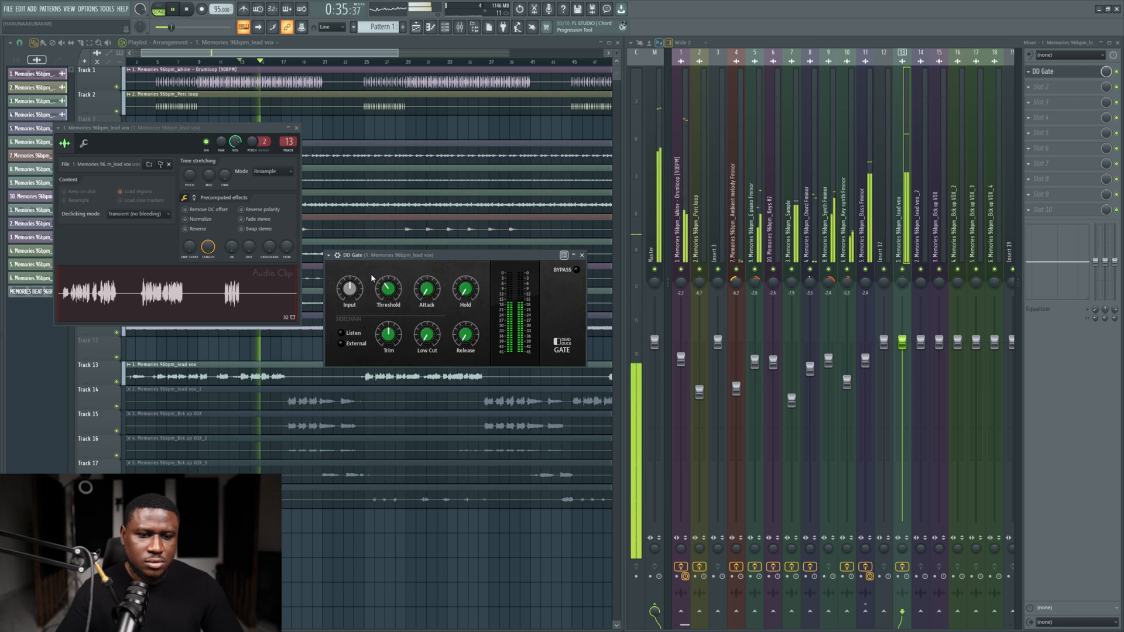
click(297, 129)
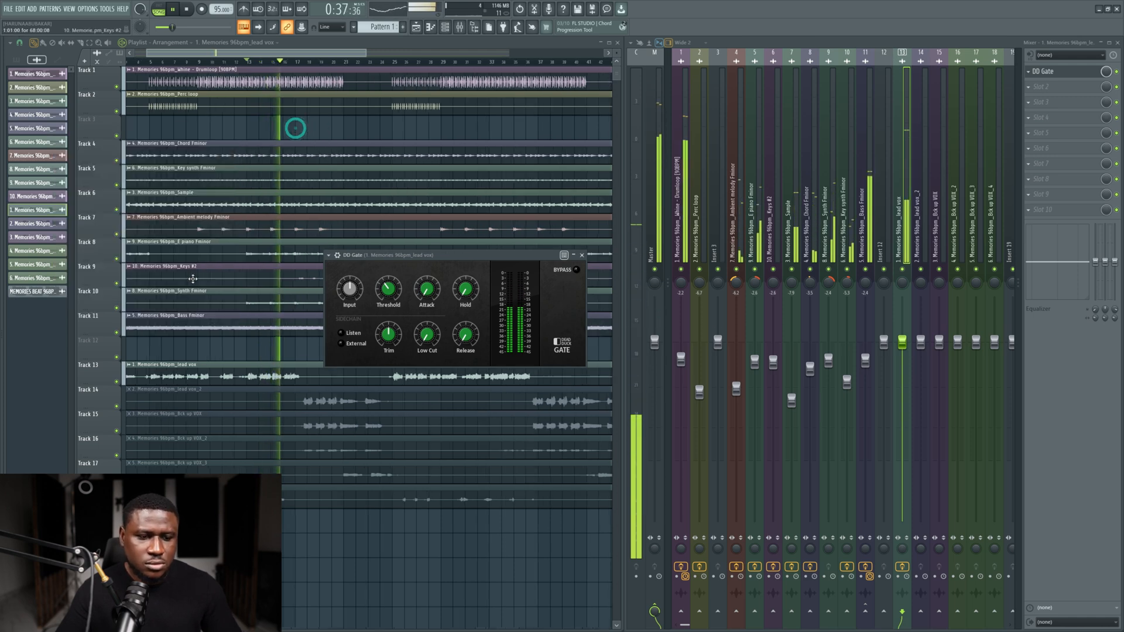
scroll(362, 175, up, 2)
scroll(380, 193, down, 3)
key(space)
drag(430, 258, 421, 307)
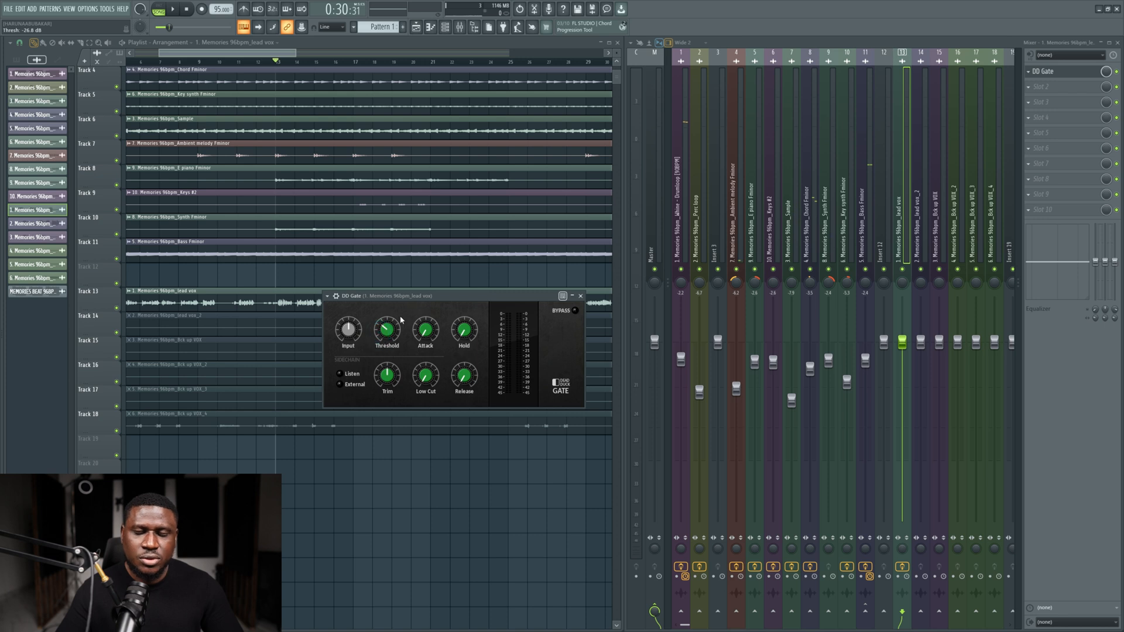
scroll(402, 232, down, 2)
key(space)
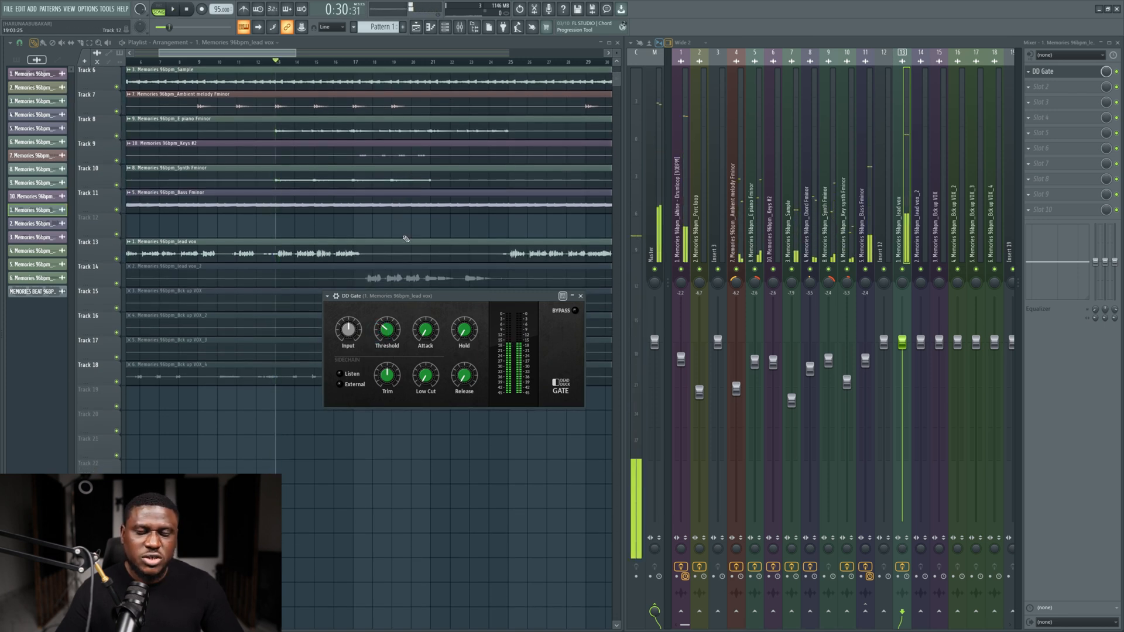
key(space)
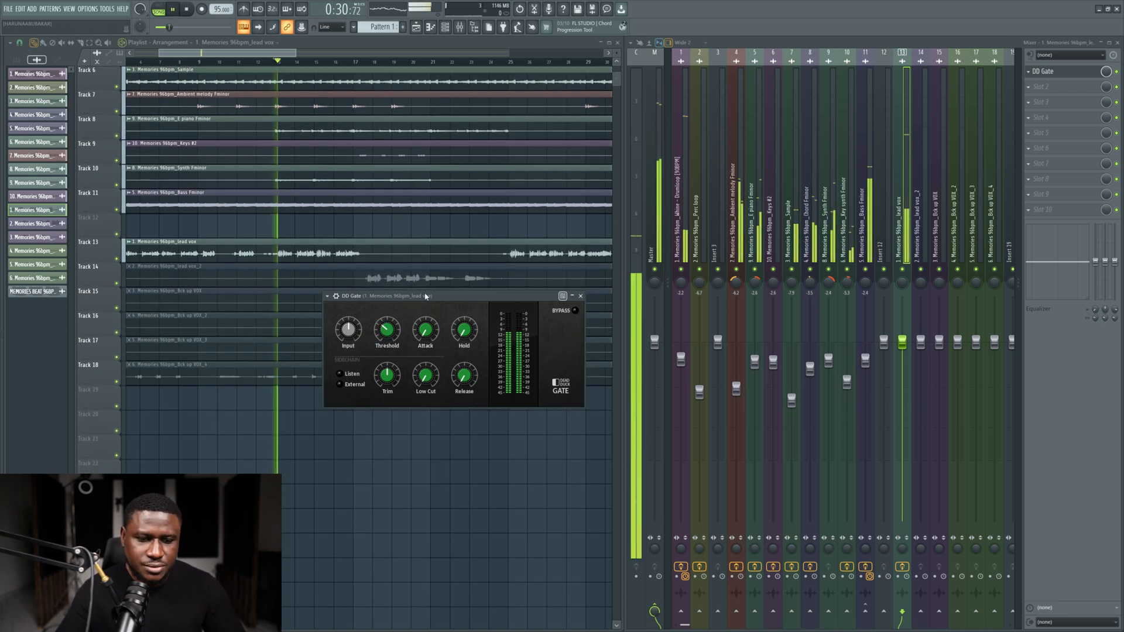
drag(425, 296, 421, 355)
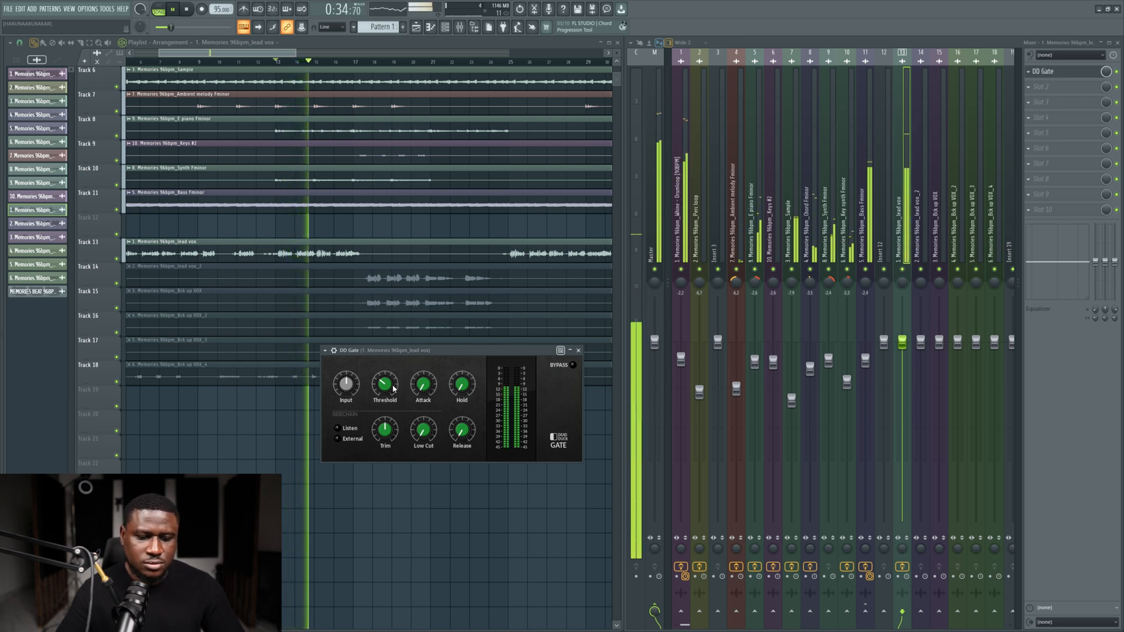
Step: Lower the lead vox mixer fader to -2.8 dB and replay the section
drag(902, 341, 902, 363)
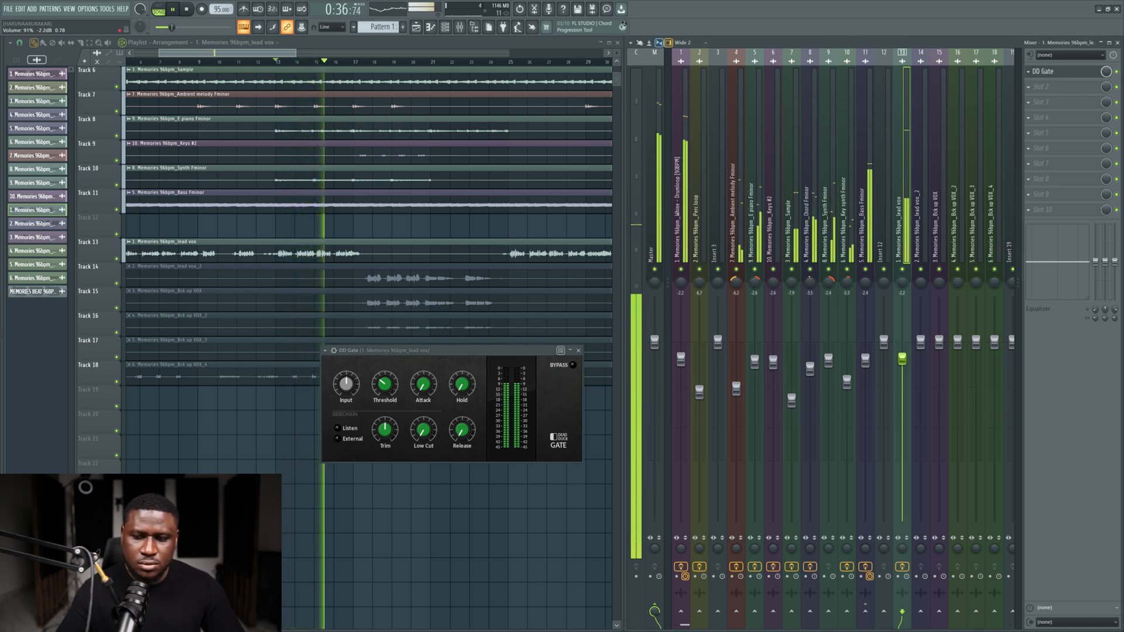
key(space)
key(space)
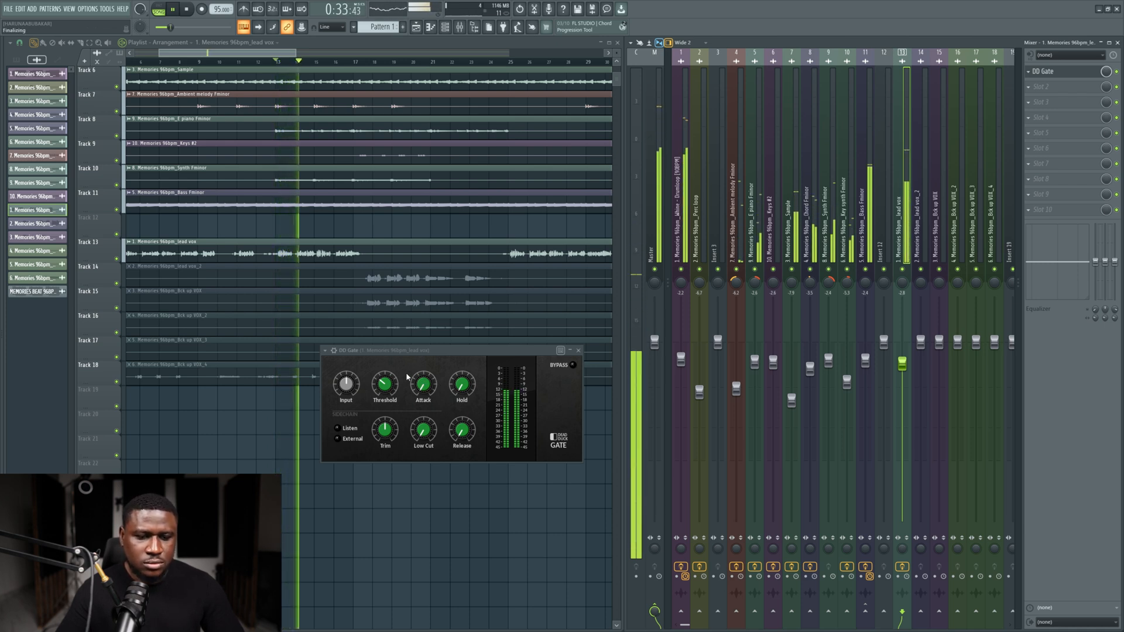
Step: Increase the hold time on the lead vox gate and replay the section to check the vocal in the mix
key(space)
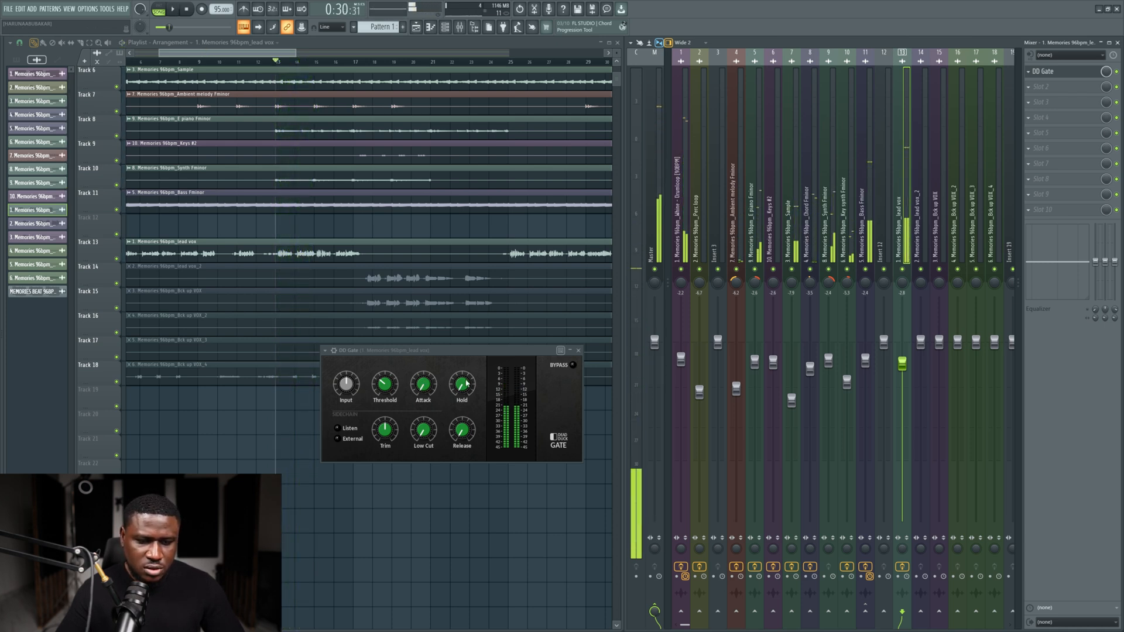
key(space)
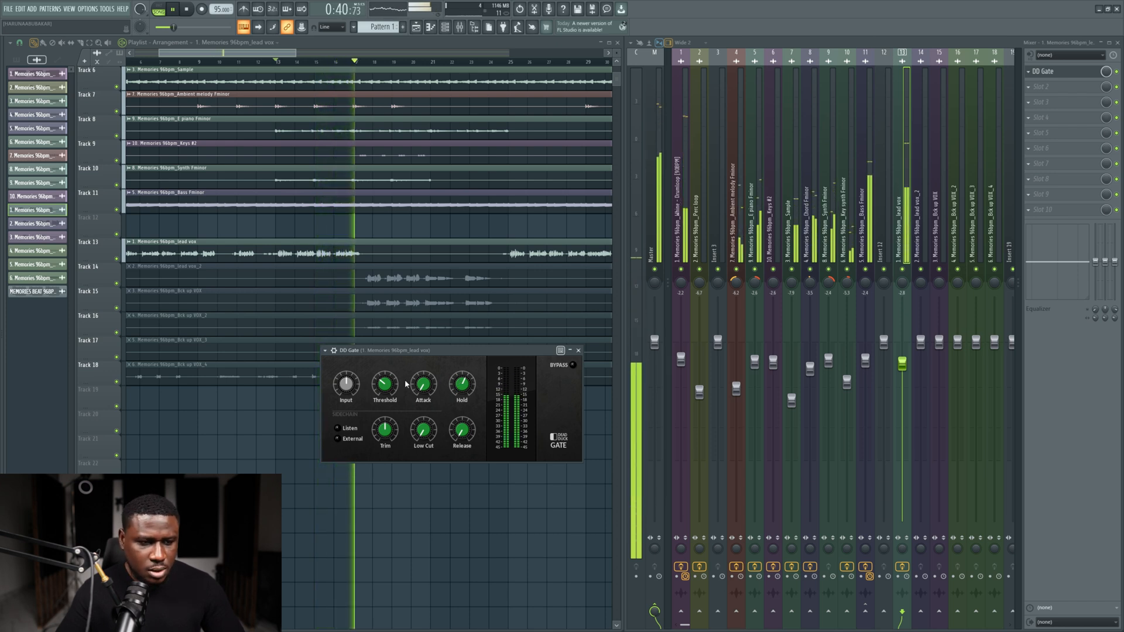
key(space)
key(space)
scroll(321, 277, down, 2)
scroll(322, 277, up, 1)
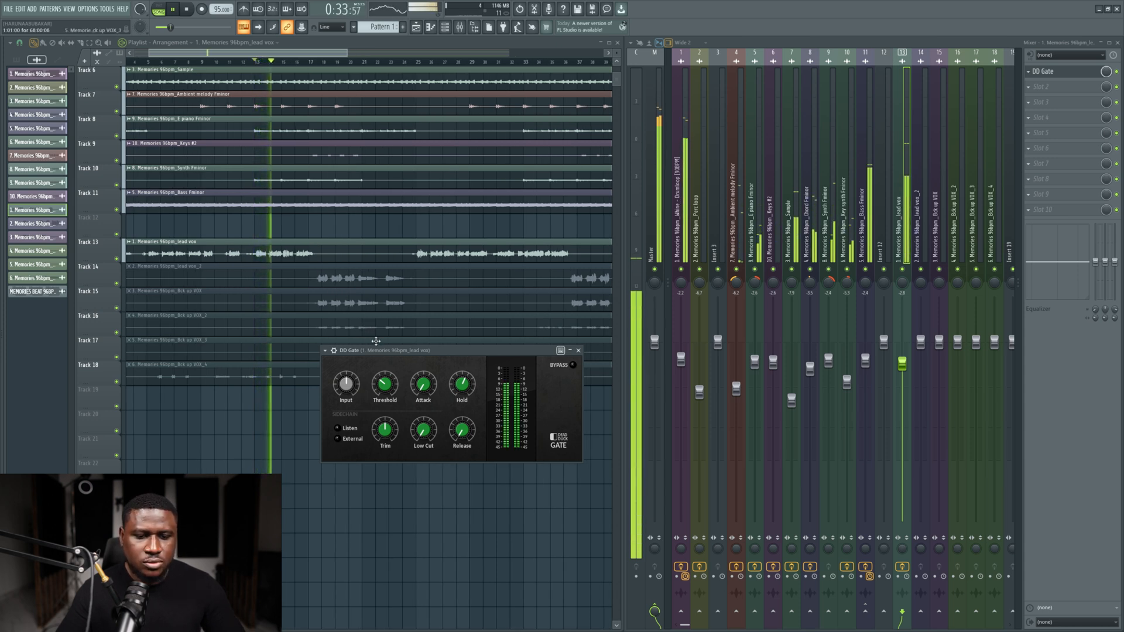
Step: Set the lead vox gate's threshold to about -22.4 dB while replaying the section
key(space)
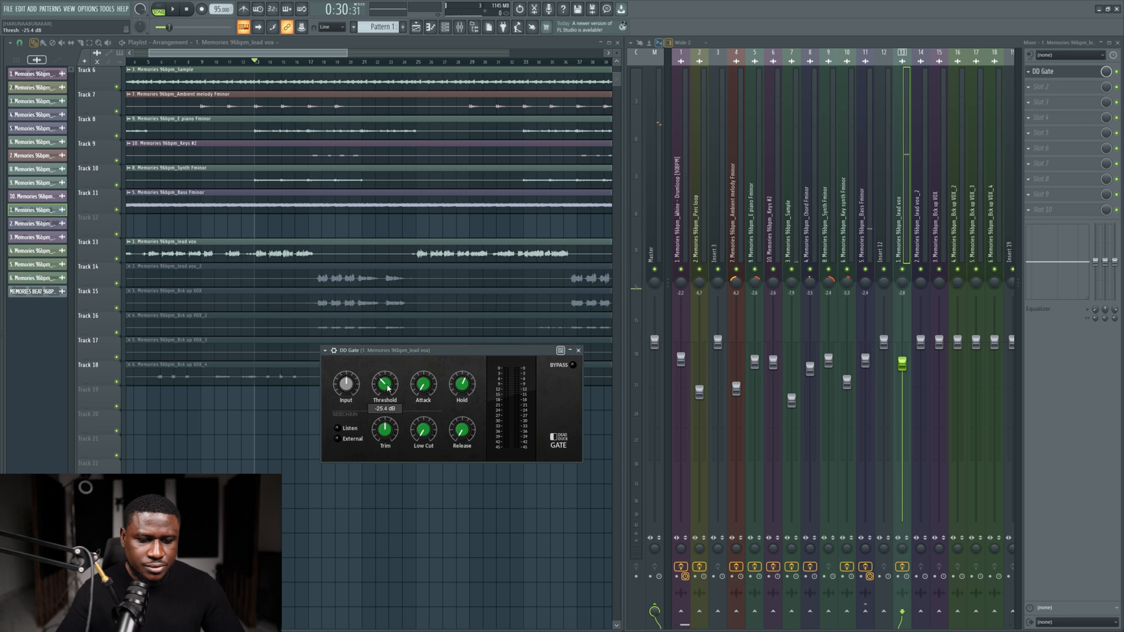
key(space)
key(space)
drag(387, 388, 392, 385)
key(space)
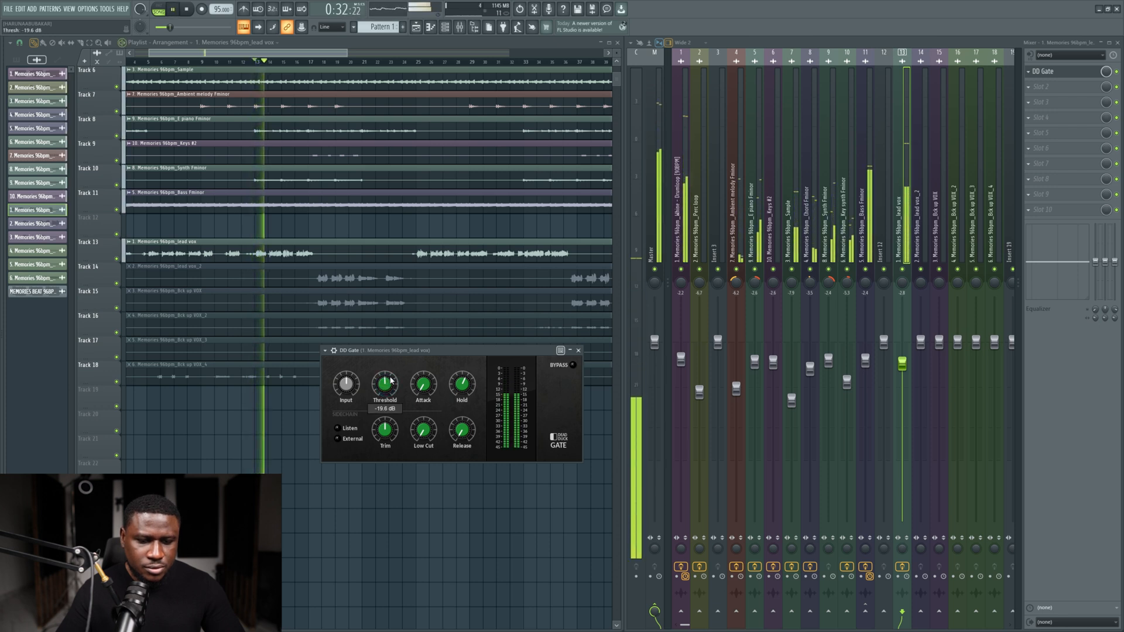
scroll(391, 380, down, 2)
key(space)
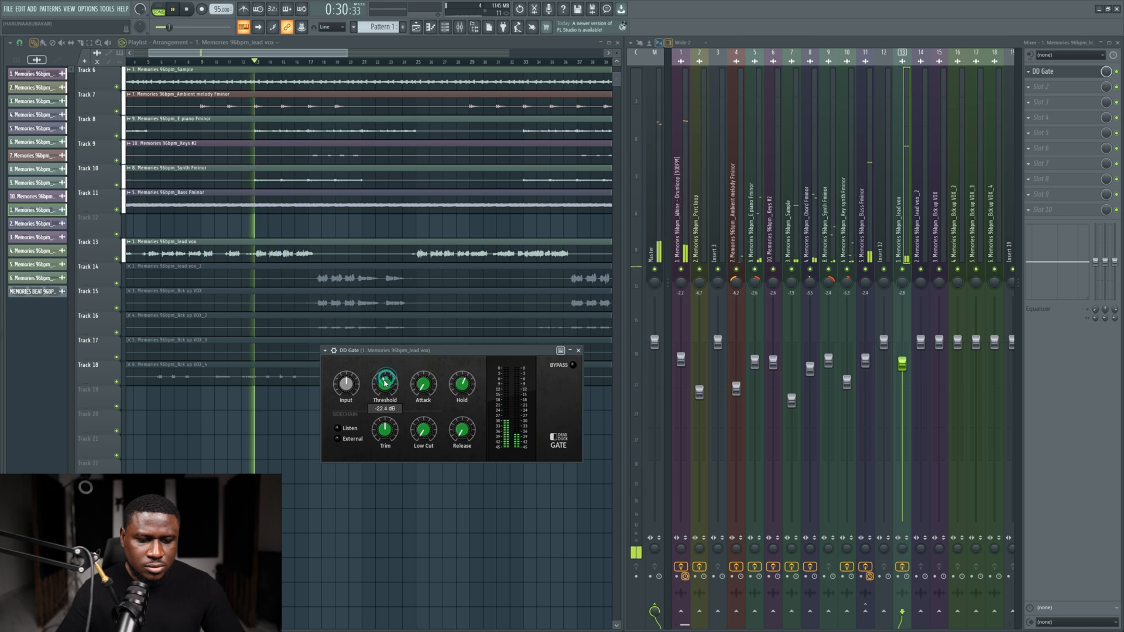
key(space)
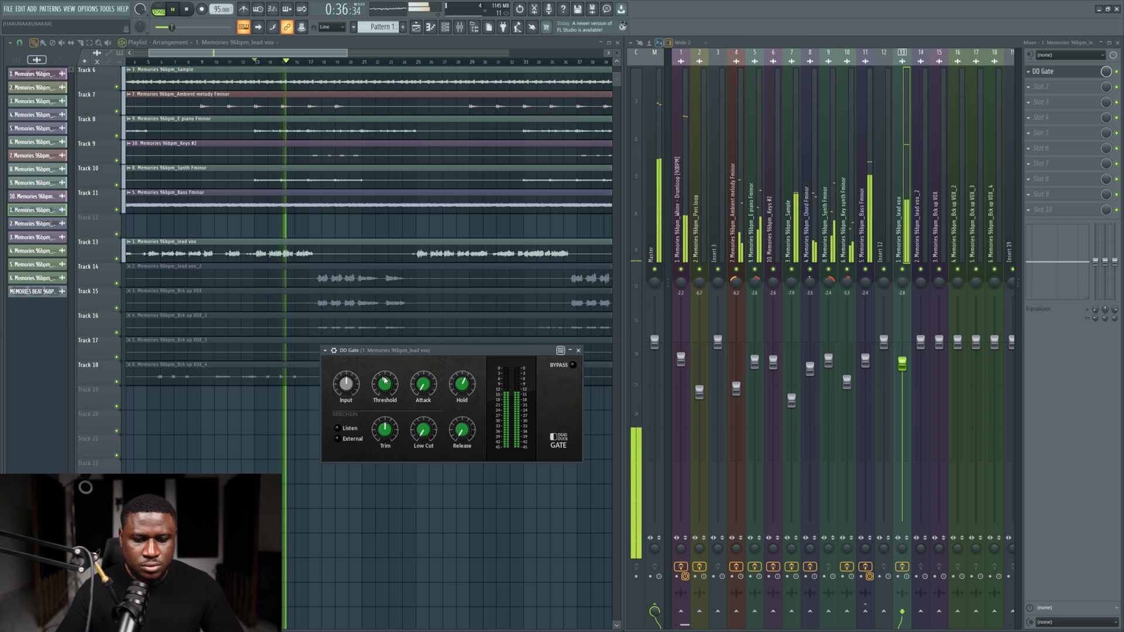
Step: Show the gate's wrapper controls, switch the plugin off and play the section with the ungated vocal
key(space)
click(334, 350)
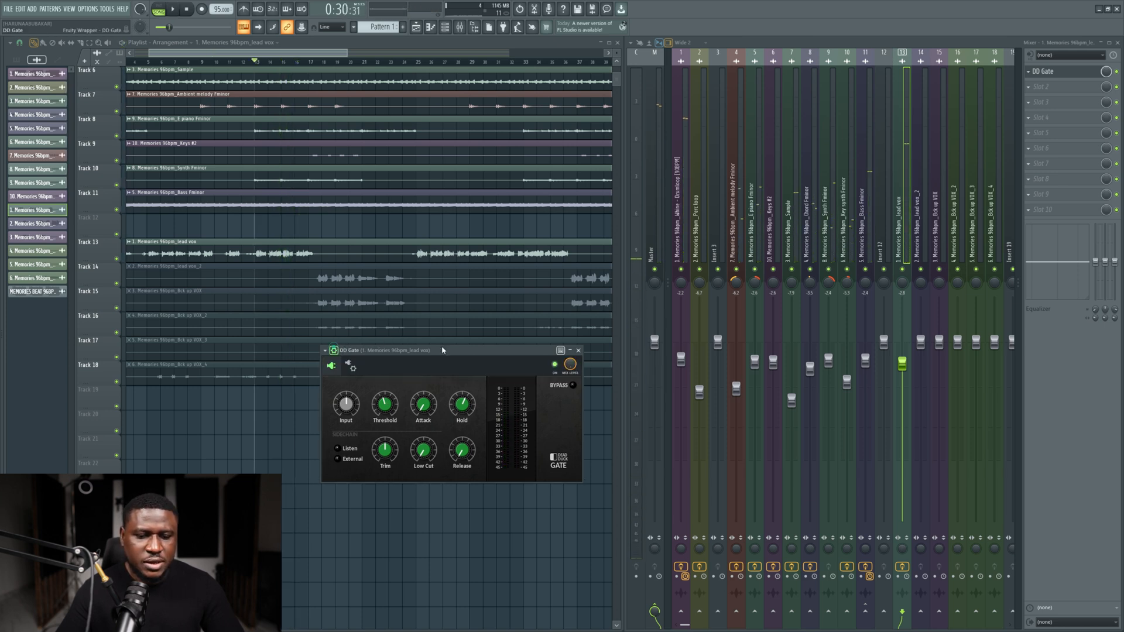
key(space)
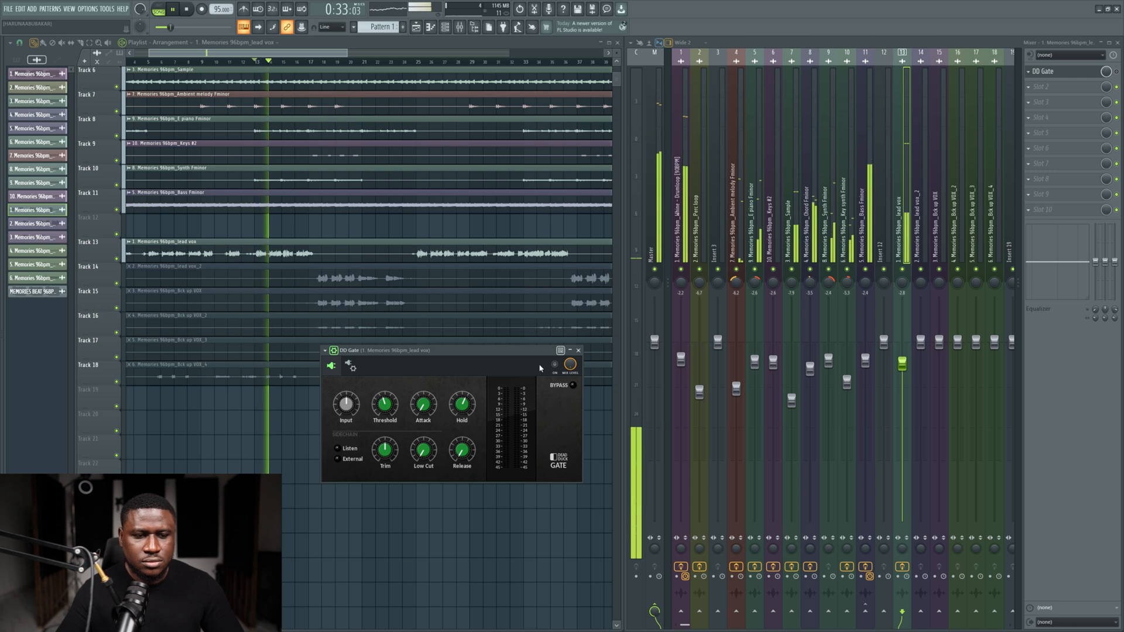
key(space)
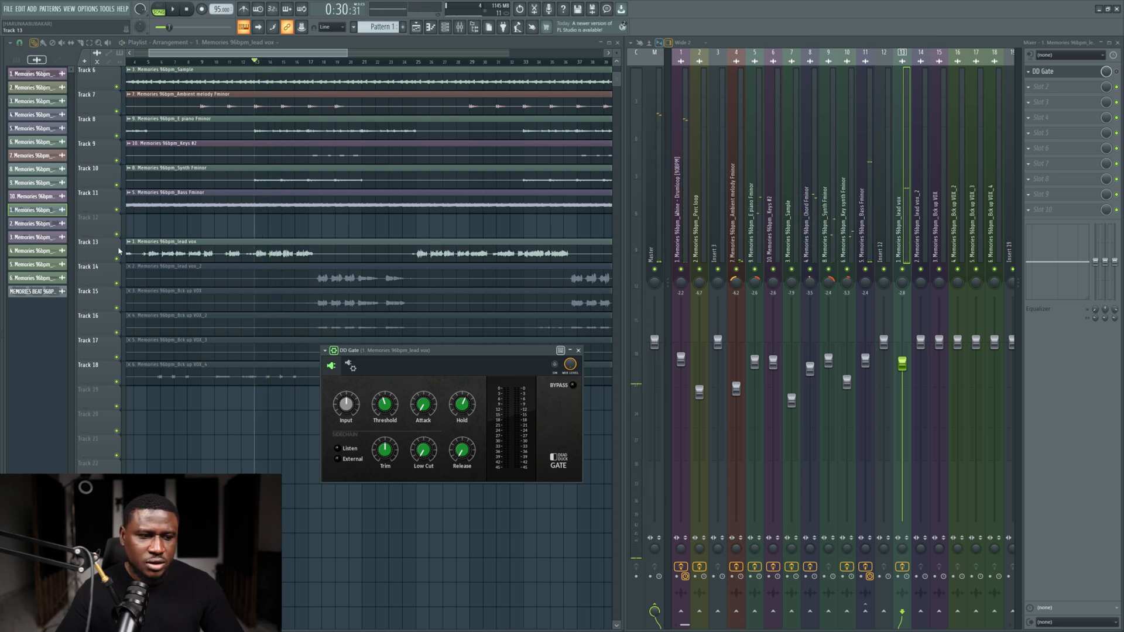
Step: Solo the lead vox track and compare its sound with the gate switched off and back on
right_click(120, 258)
key(space)
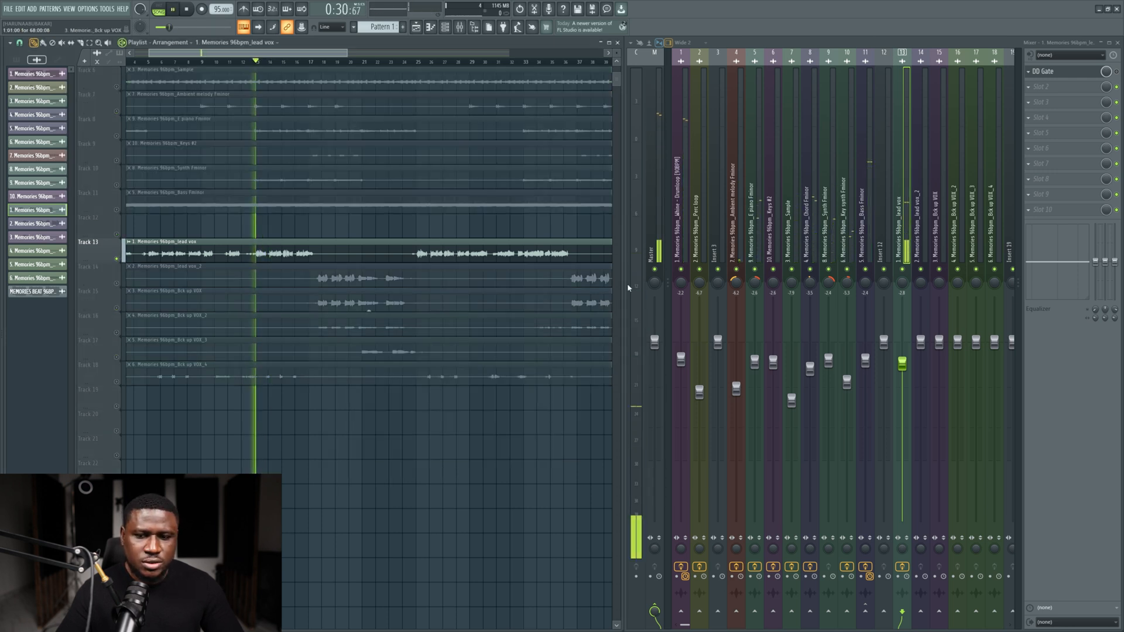
click(1086, 76)
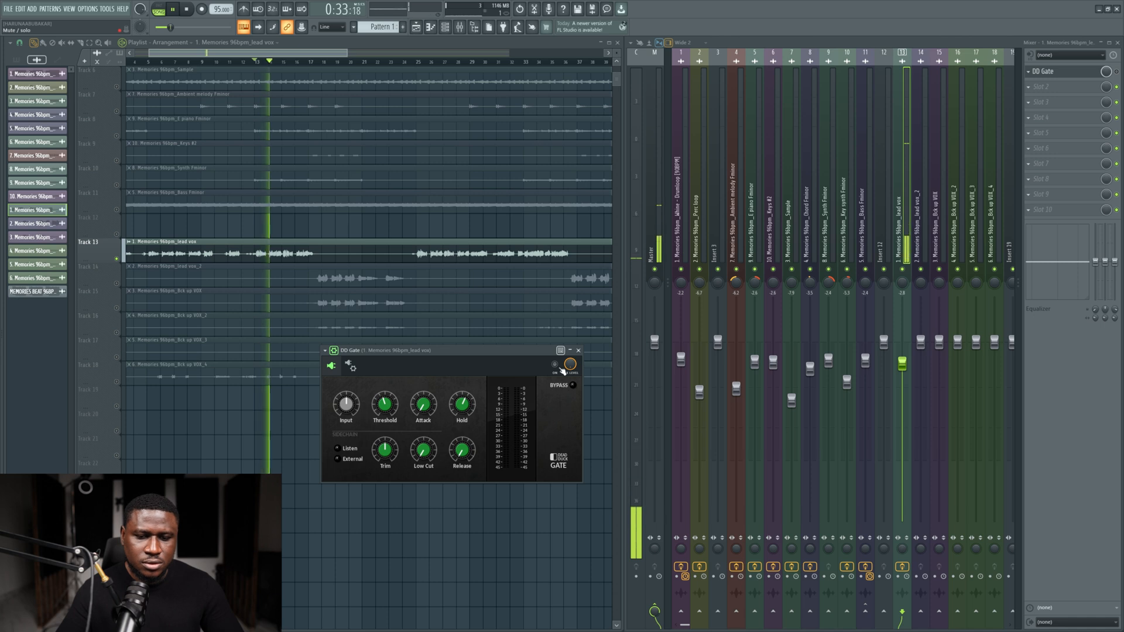
key(space)
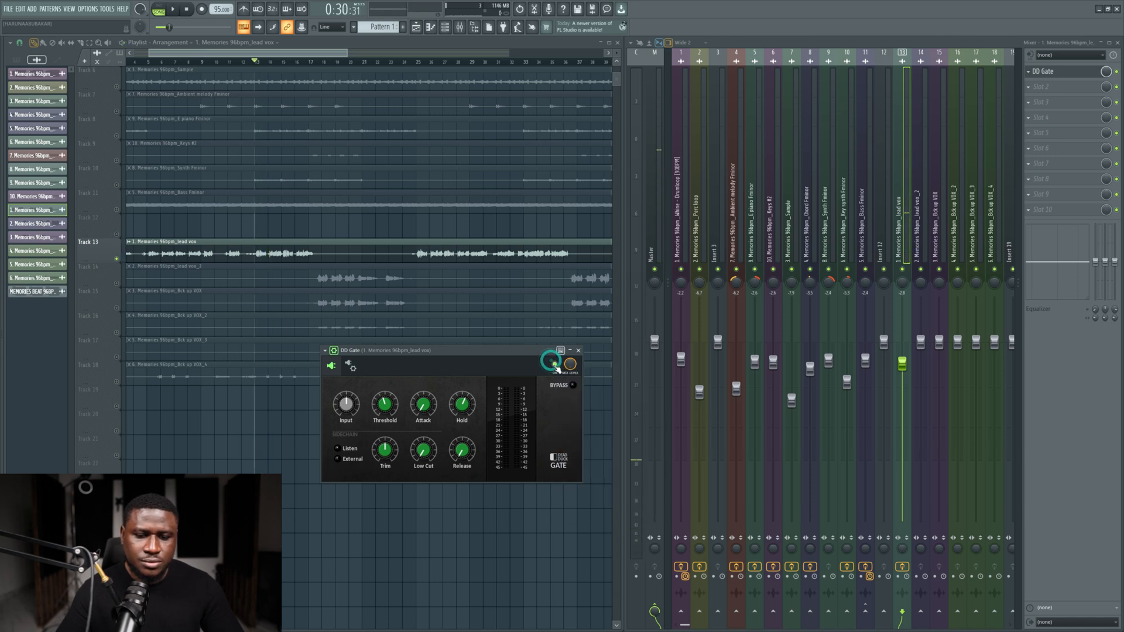
key(space)
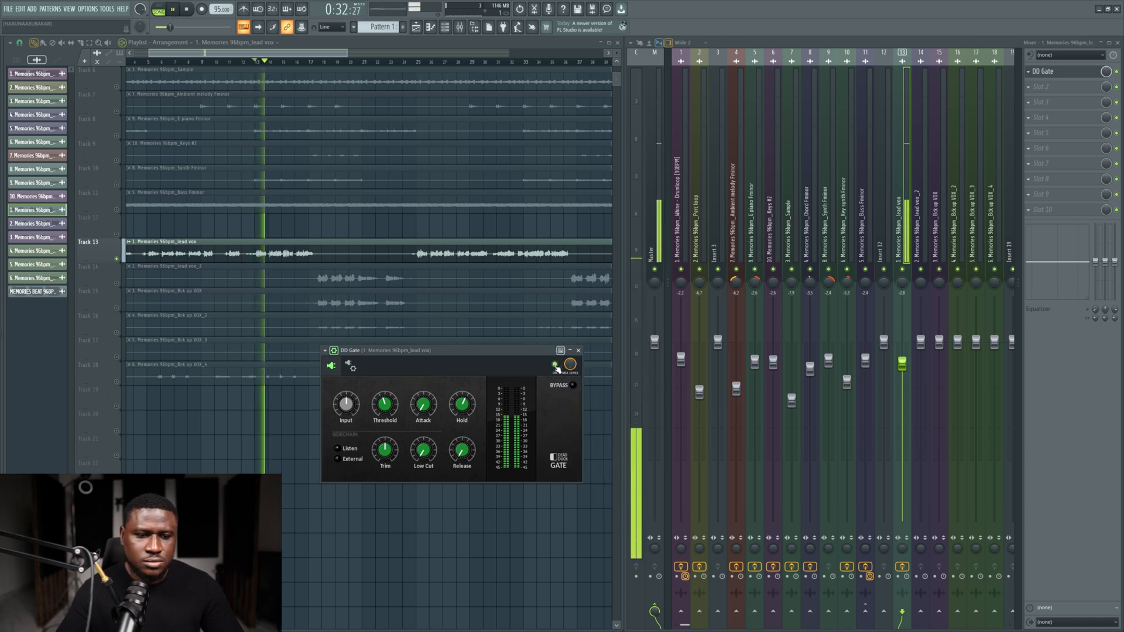
key(space)
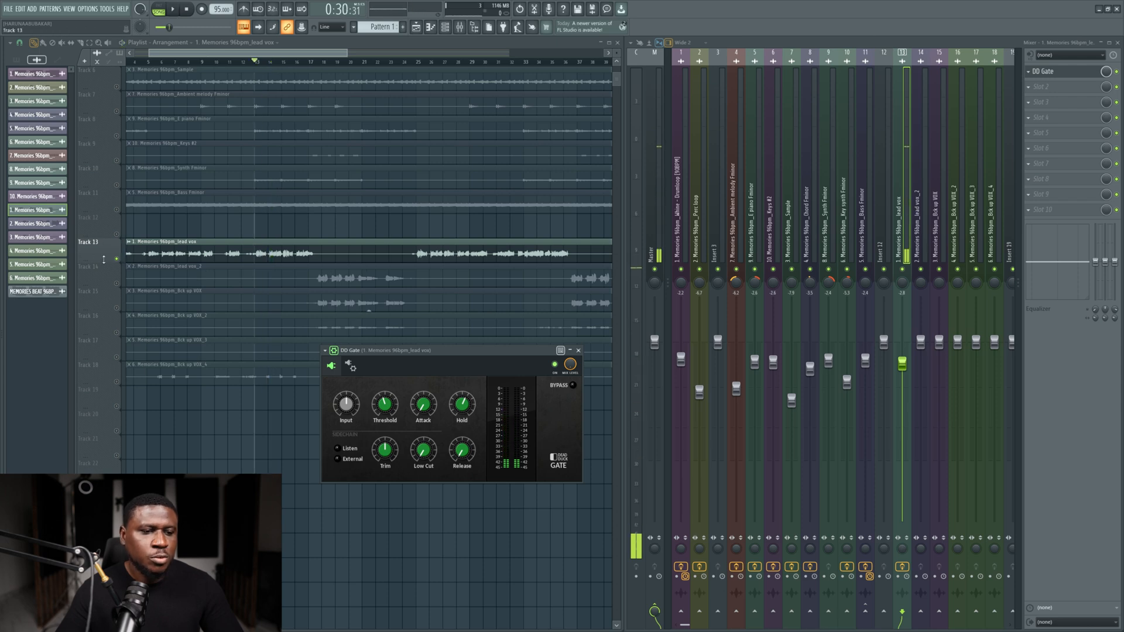
Step: Unsolo the lead vox track and play the full mix with the gate active
right_click(117, 259)
right_click(117, 259)
key(space)
right_click(116, 259)
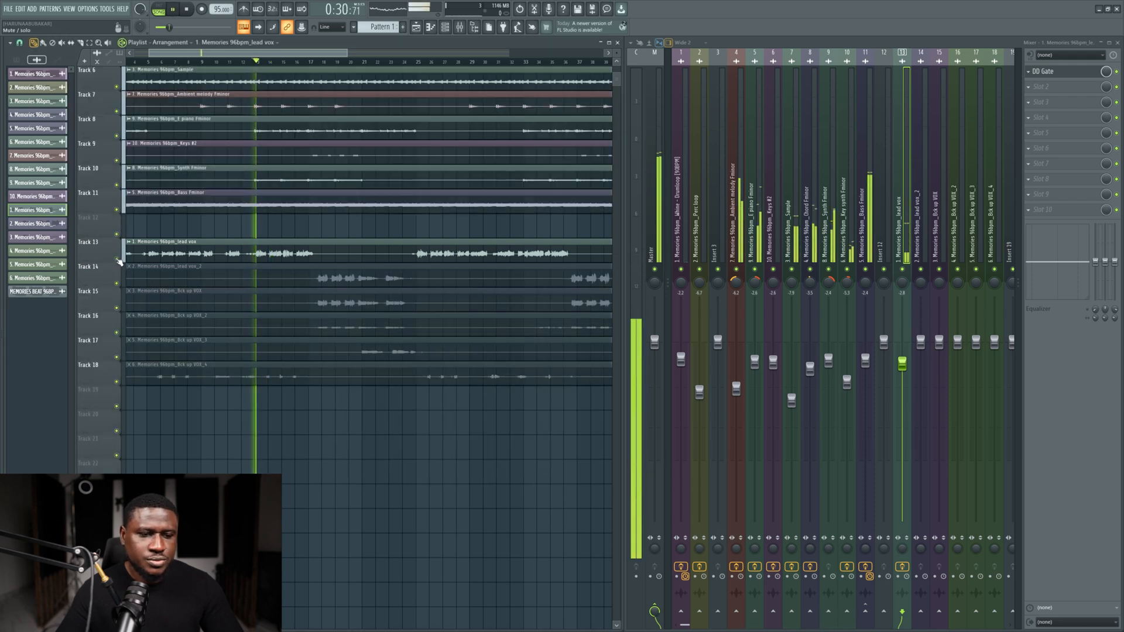
key(space)
key(space)
Step: Reopen the lead vox gate, lower its threshold to about -24.4 dB and replay the section
double_click(303, 256)
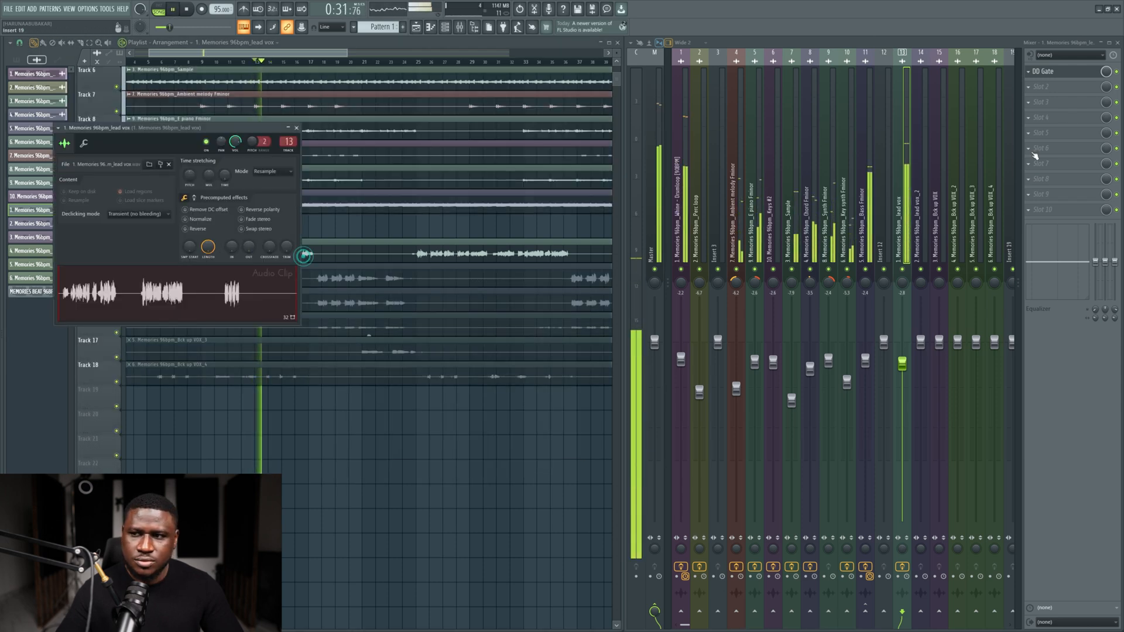
click(1060, 72)
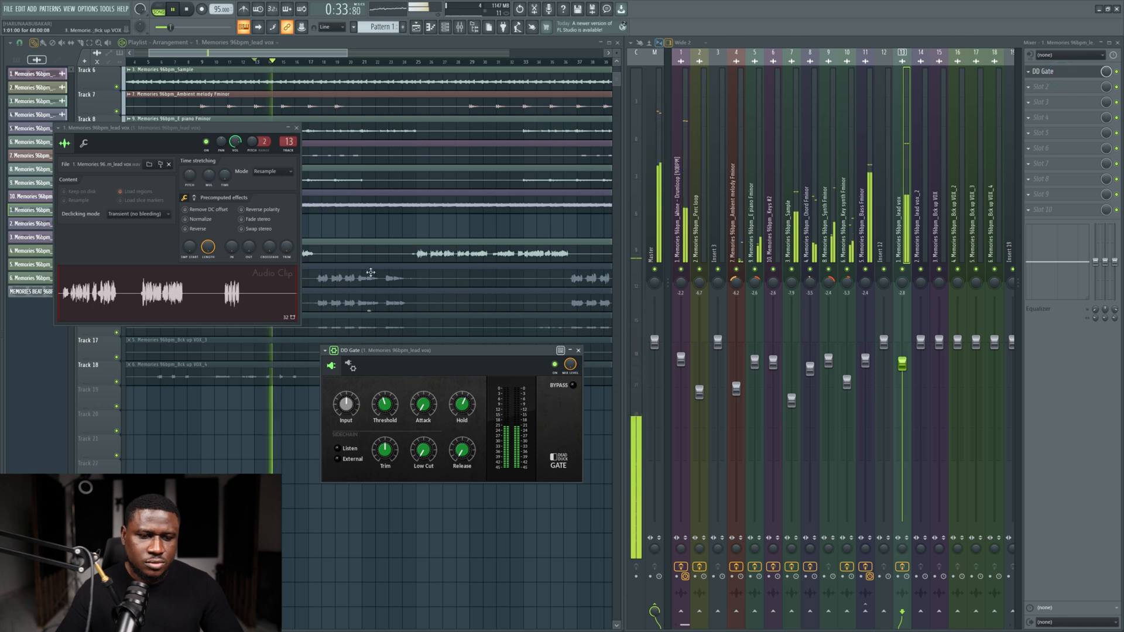
click(296, 128)
scroll(223, 263, up, 5)
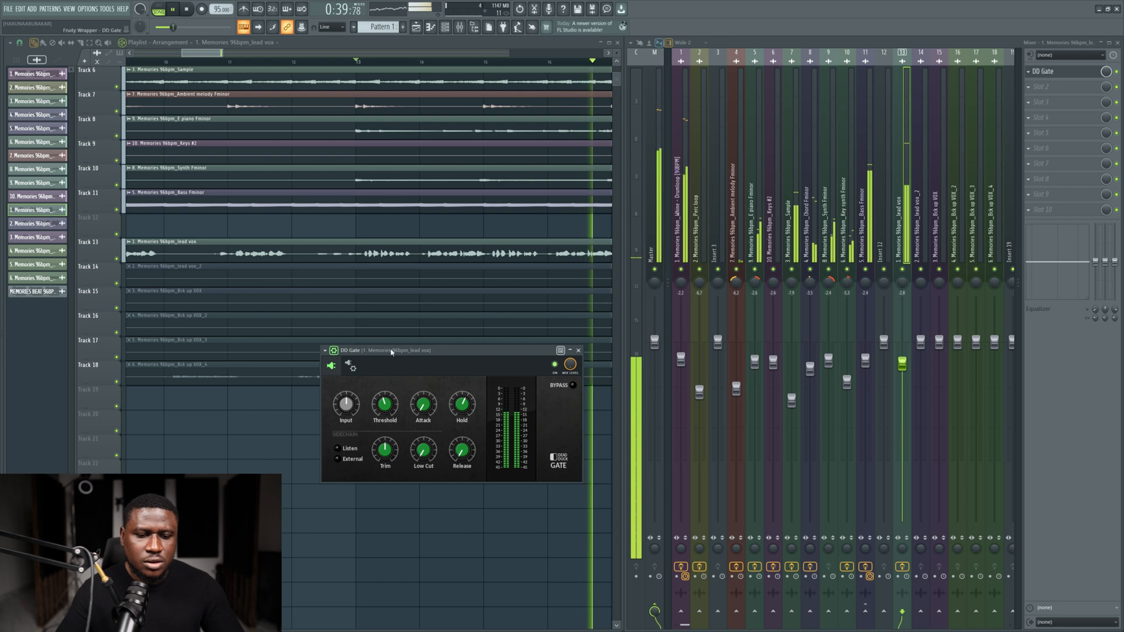
key(space)
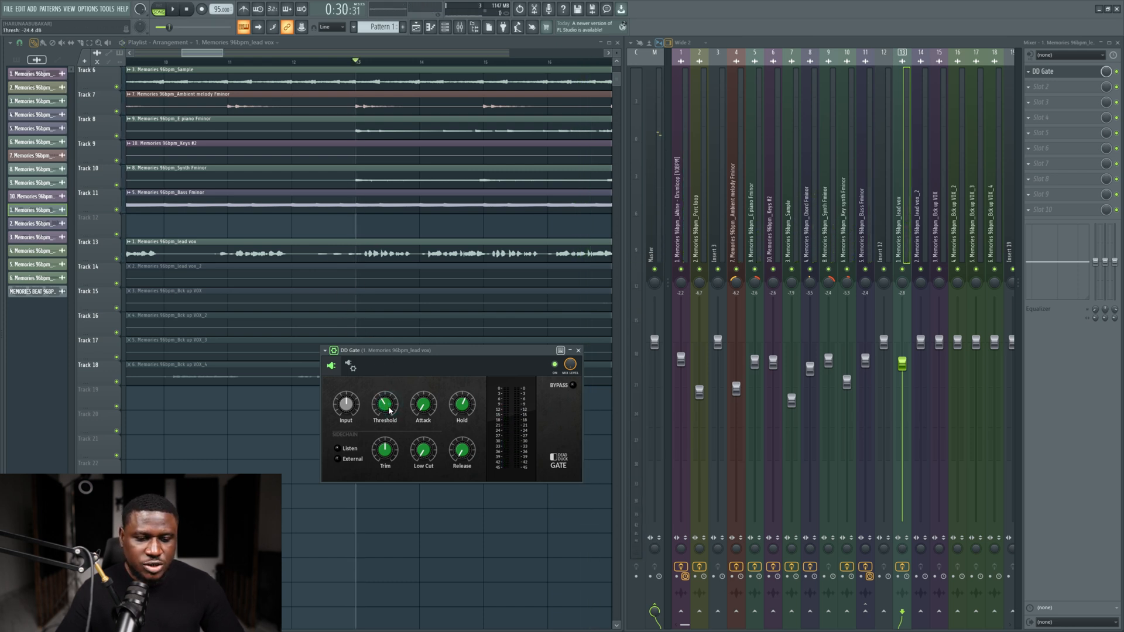
key(space)
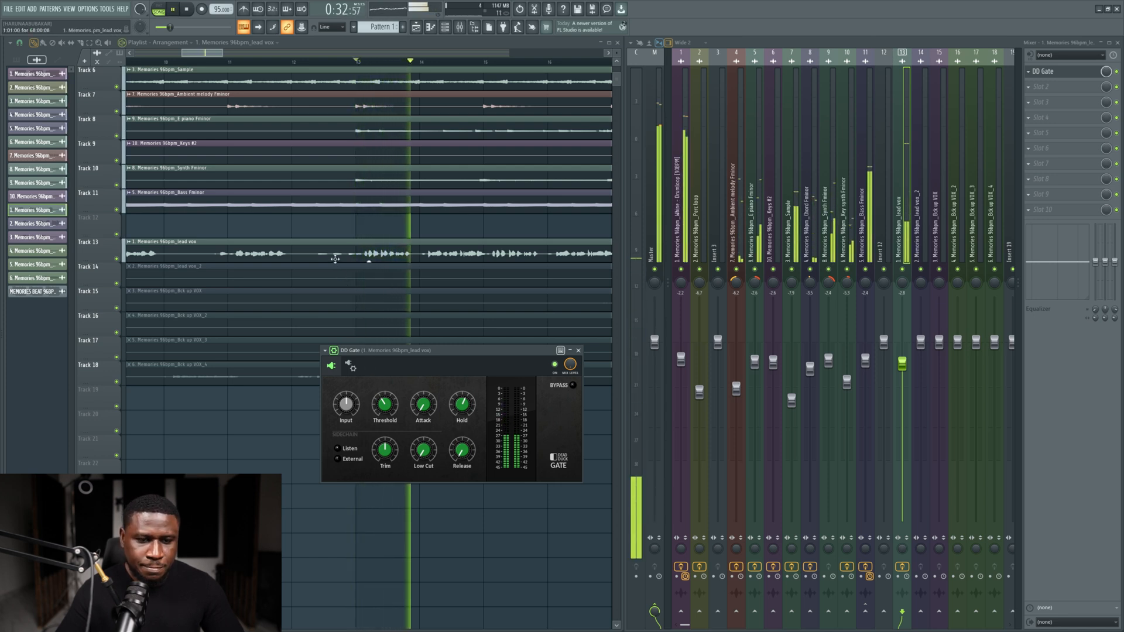
key(space)
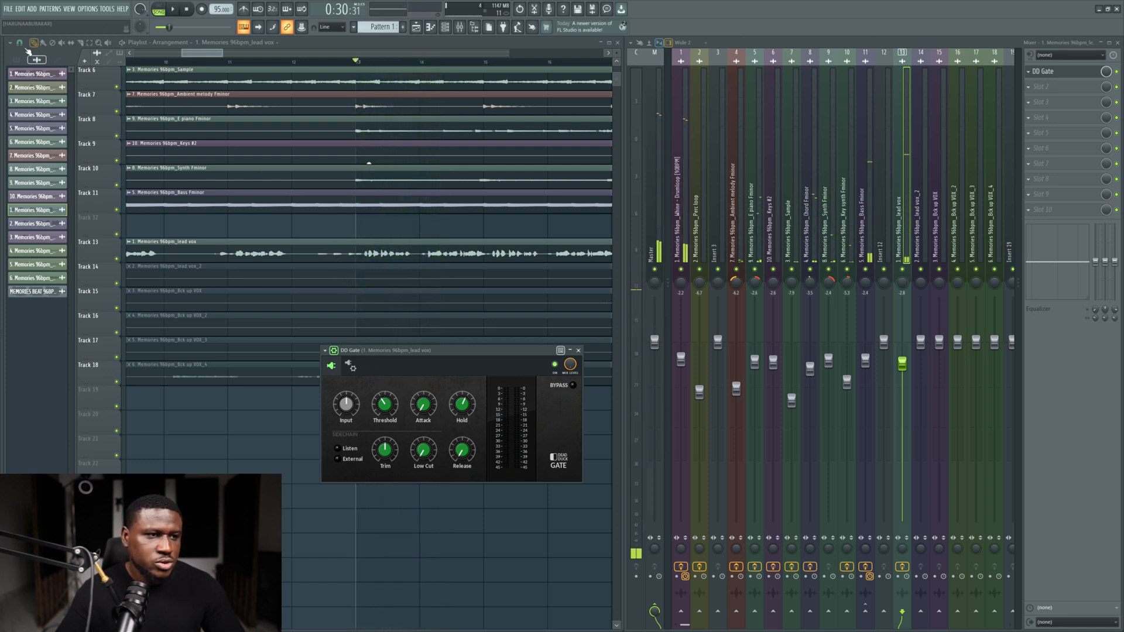
Step: Set the playlist to a finer grid snap and play from just after bar 12 to locate the breath in the lead vocal
click(20, 42)
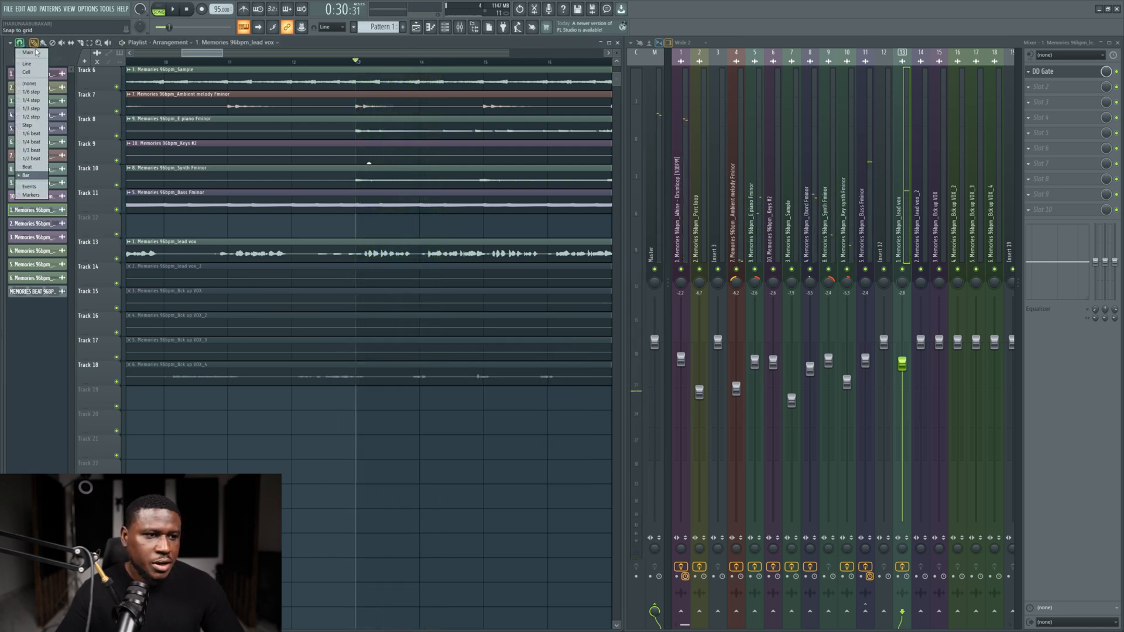
click(27, 102)
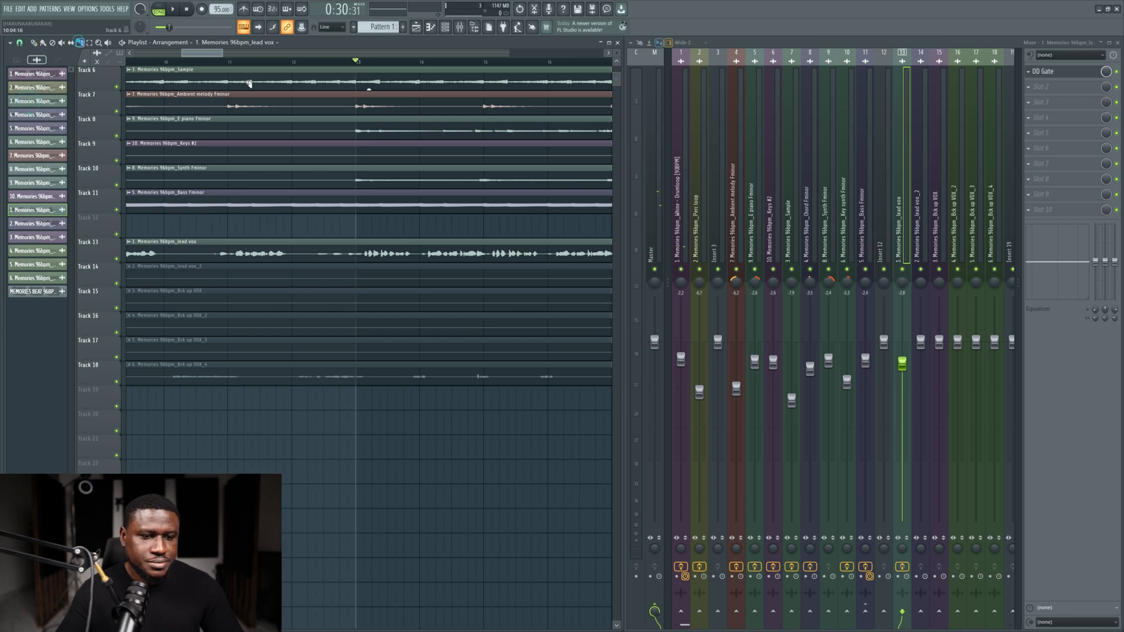
click(302, 62)
key(space)
scroll(304, 227, up, 2)
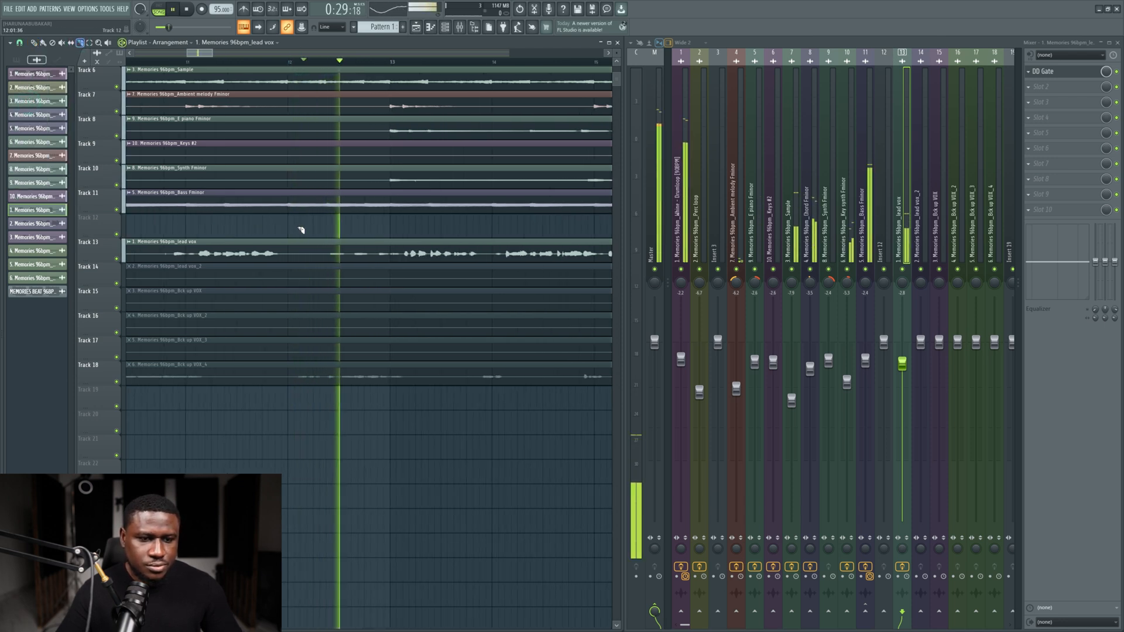
key(space)
Step: Slice out the breath at bar 13 of the lead vox clip and lower its gain to about -13.8 dB
scroll(394, 250, up, 4)
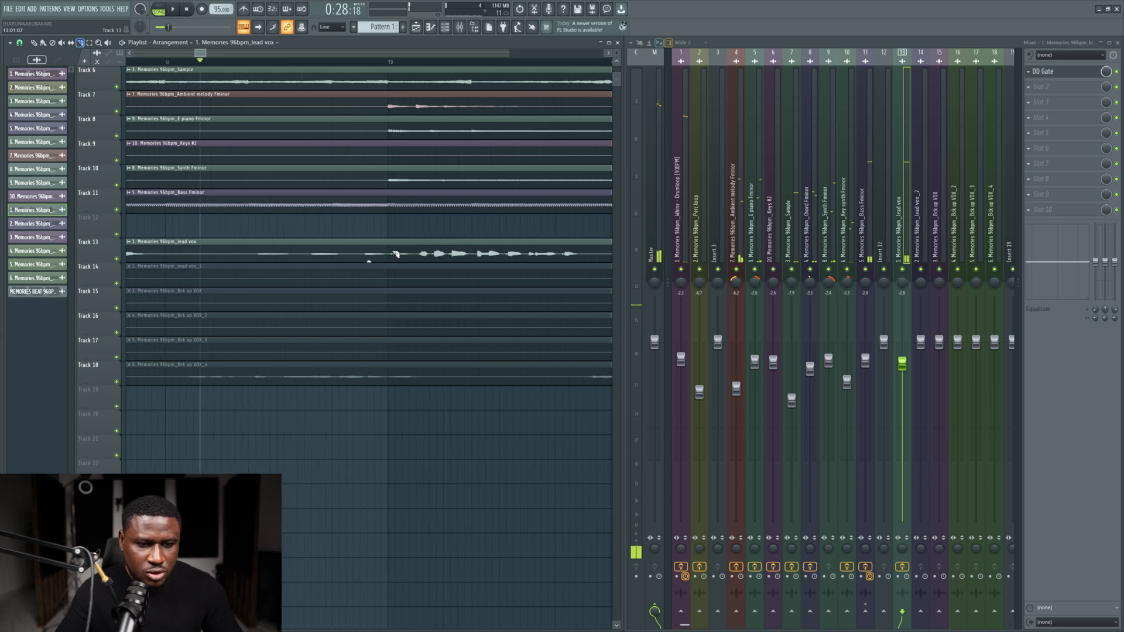
scroll(390, 249, up, 1)
scroll(391, 249, up, 2)
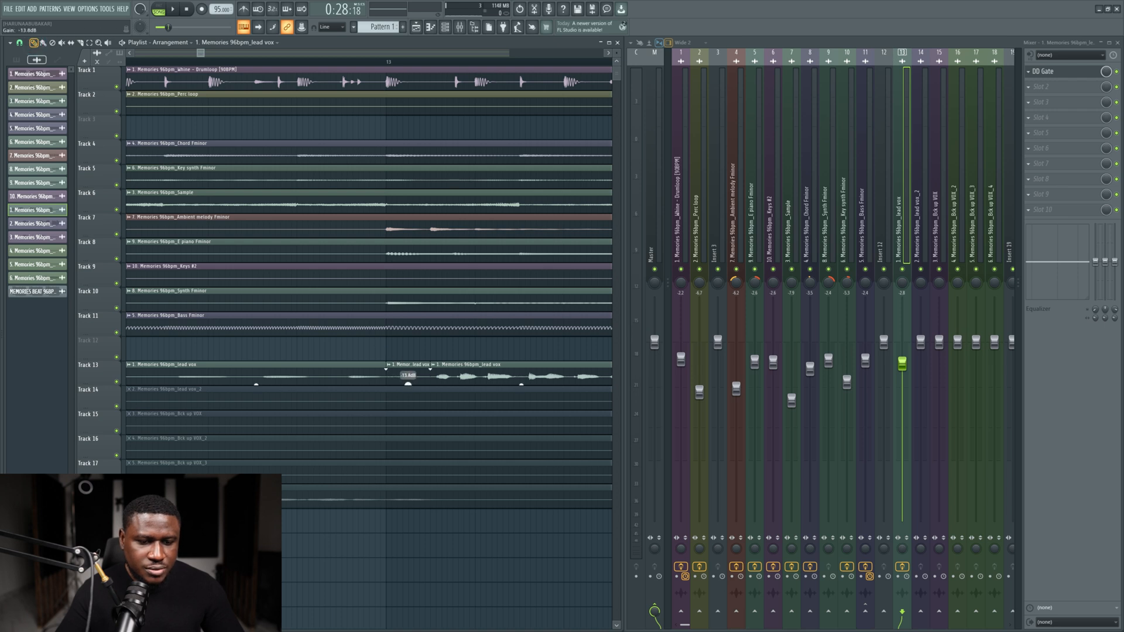
Step: Replay the vocal, slice out the breath just before bar 14 and lower its gain to about -11.3 dB
key(space)
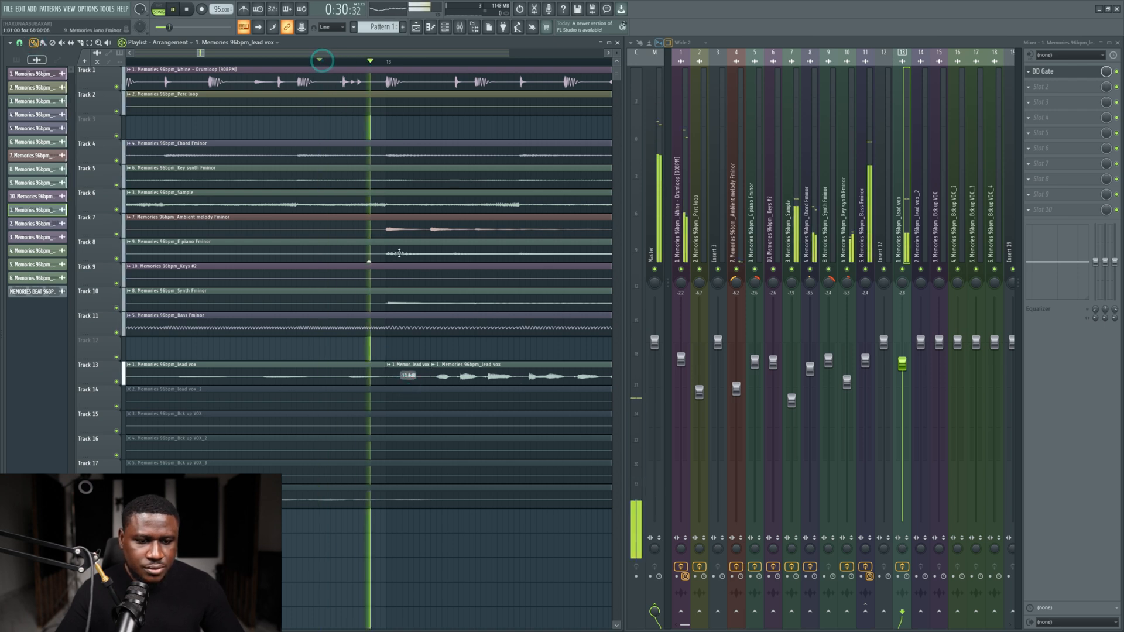
scroll(274, 342, down, 5)
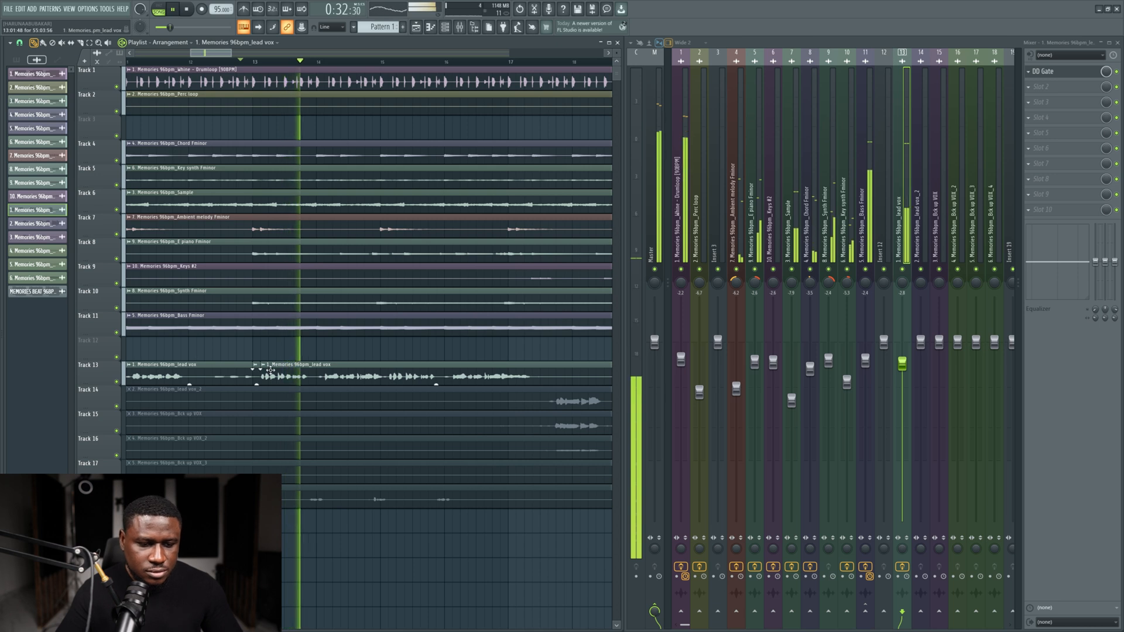
scroll(193, 353, up, 5)
key(space)
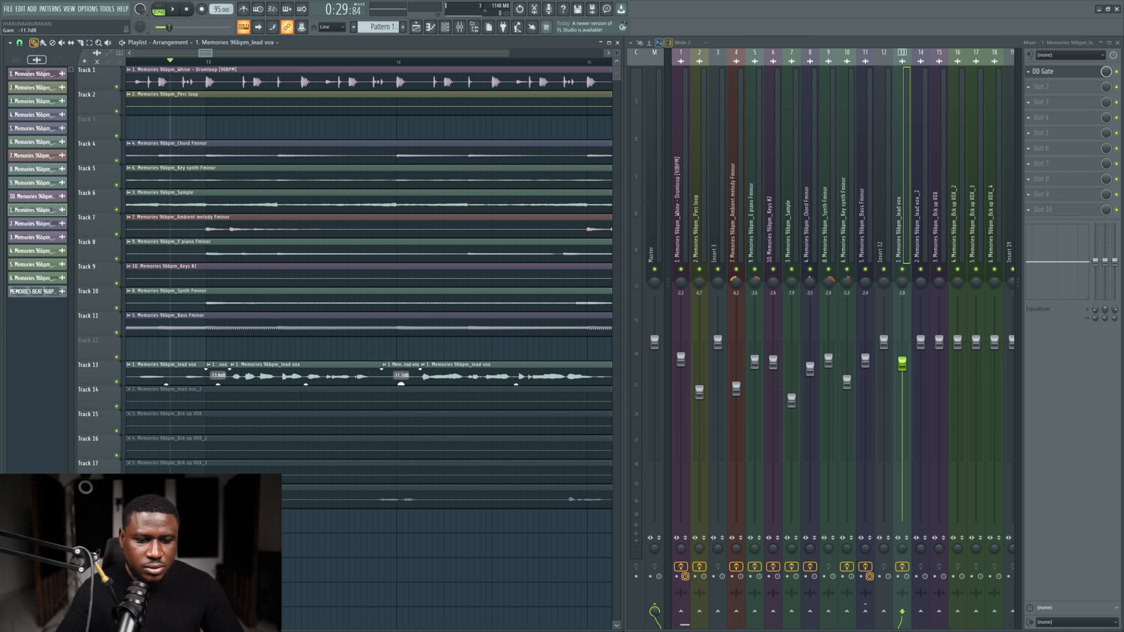
Step: Replay the edited vocal, slice out the breath just after bar 15 and lower its gain to about -7.3 dB
key(space)
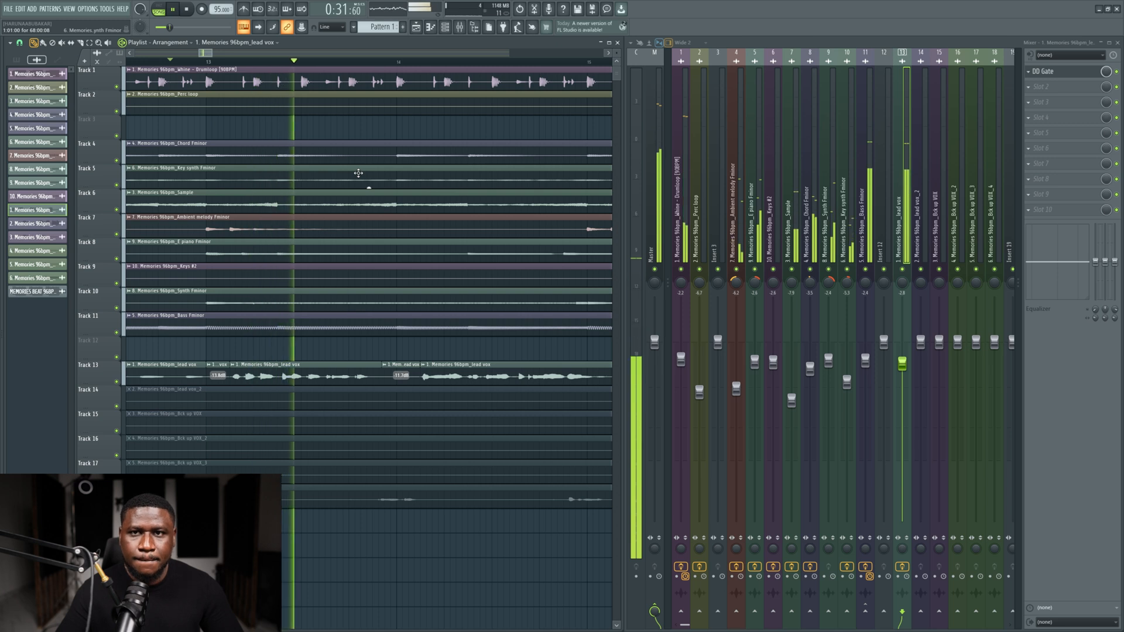
scroll(364, 344, down, 2)
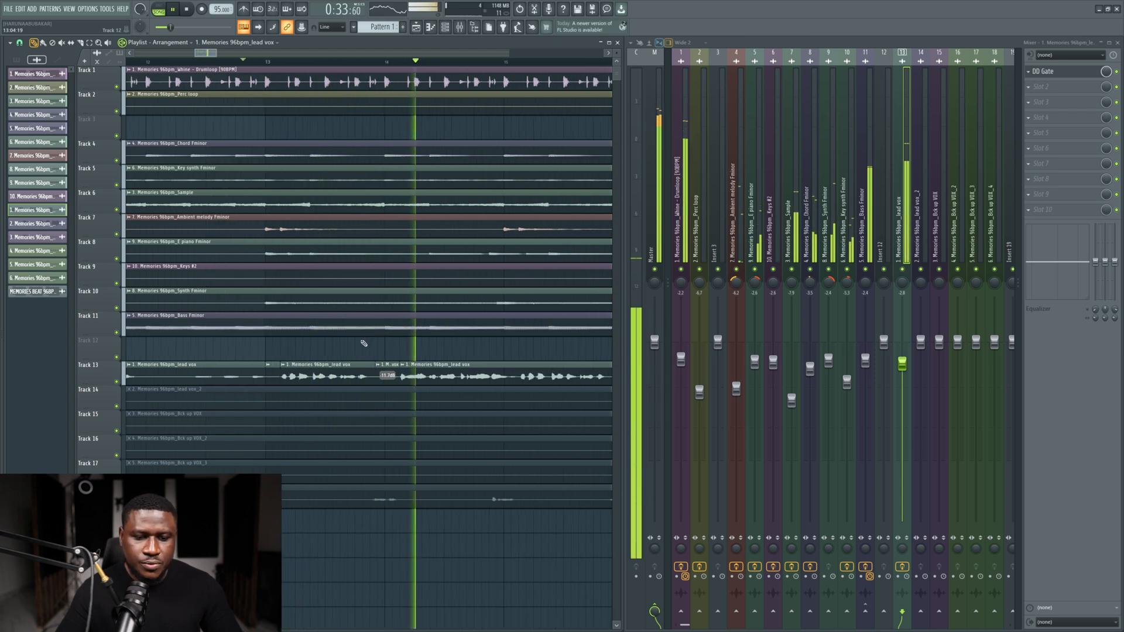
scroll(489, 393, up, 2)
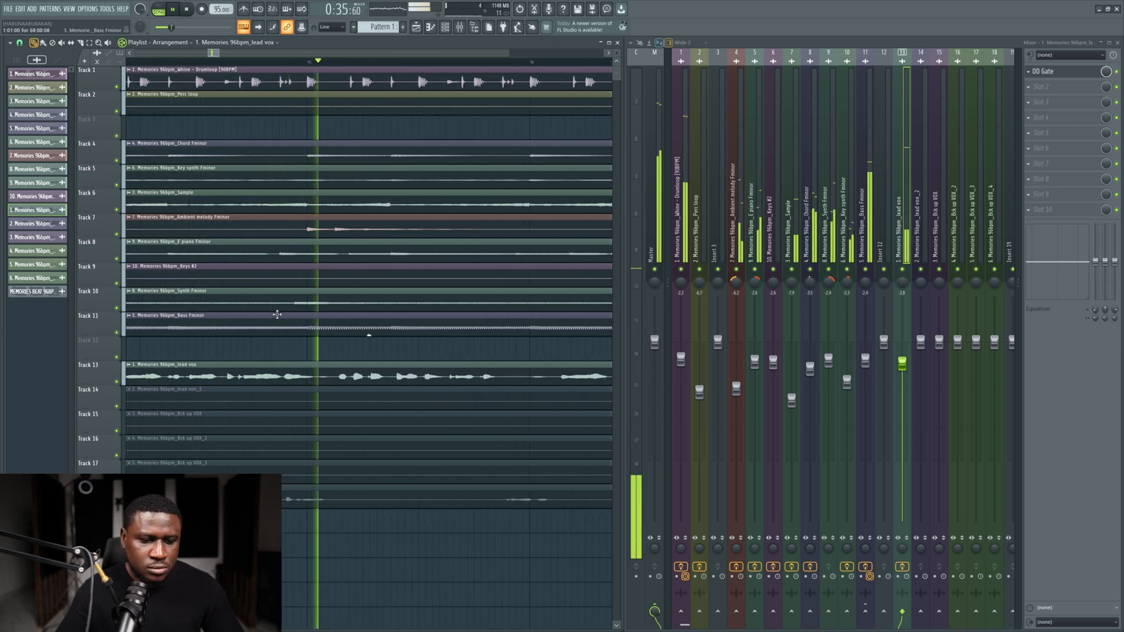
key(space)
click(81, 42)
scroll(331, 409, up, 1)
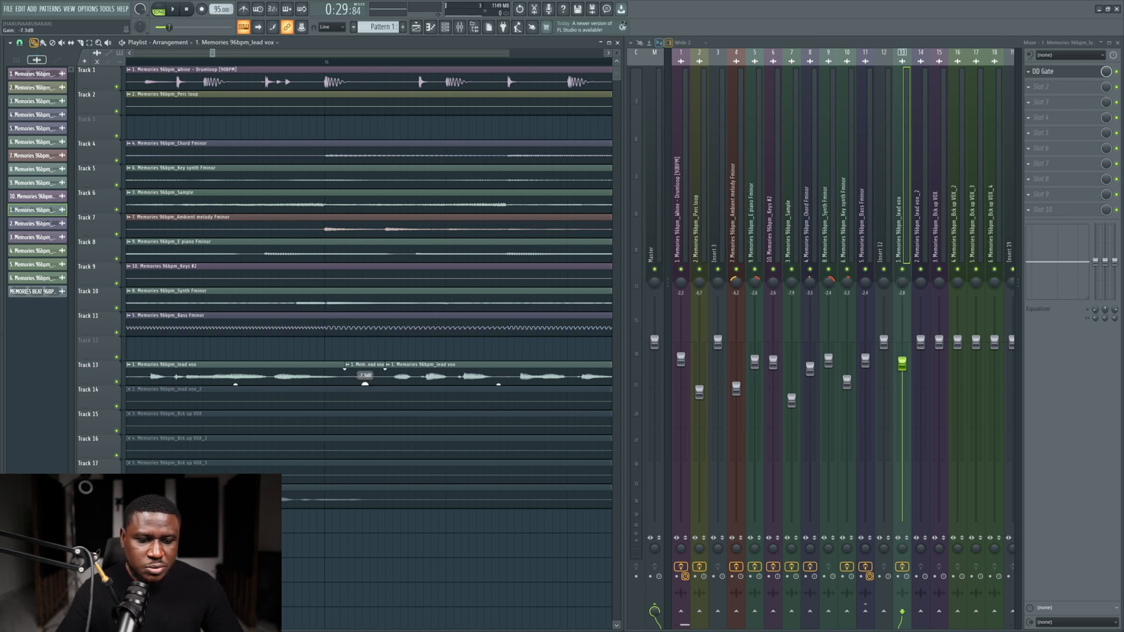
Step: Replay the edited vocal and slice the lead vox clip just before bar 16
key(space)
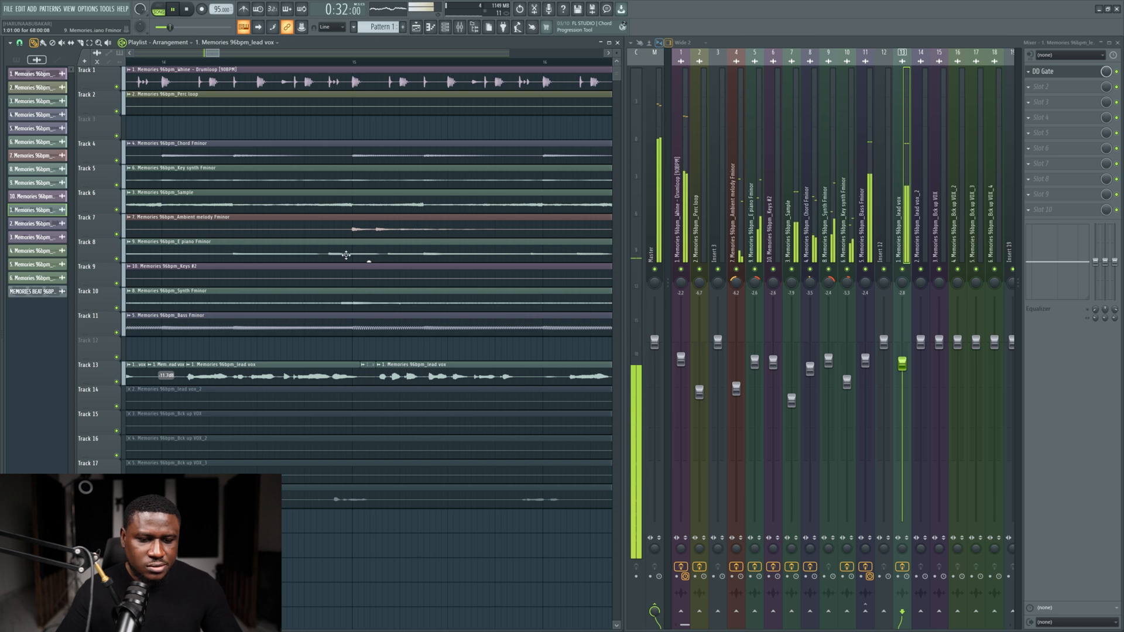
scroll(346, 256, down, 3)
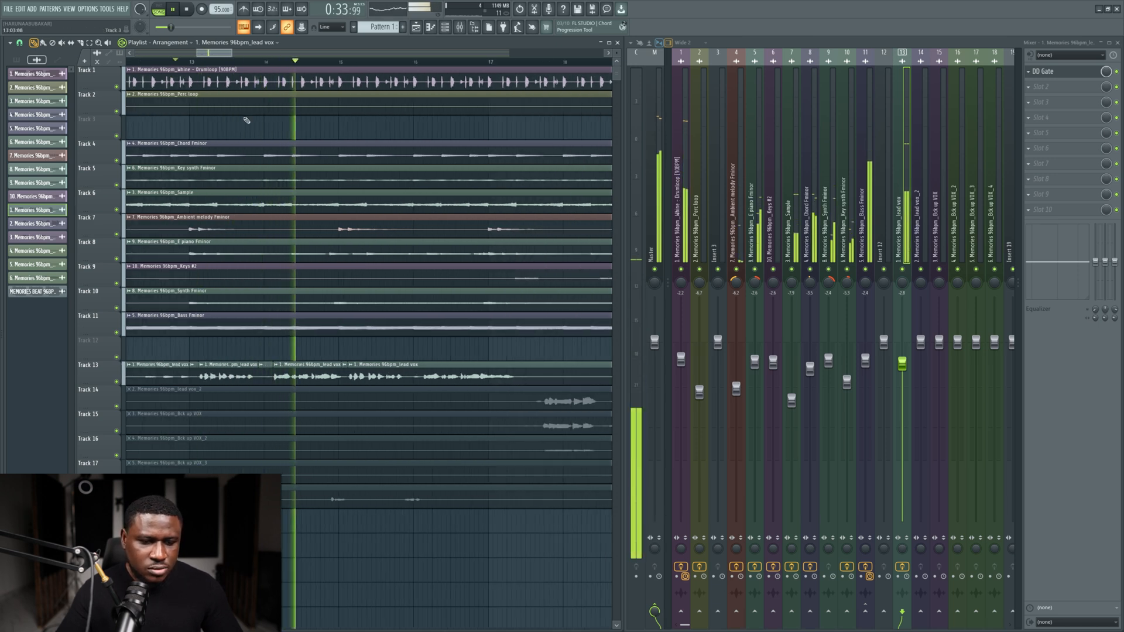
click(80, 42)
scroll(413, 366, up, 2)
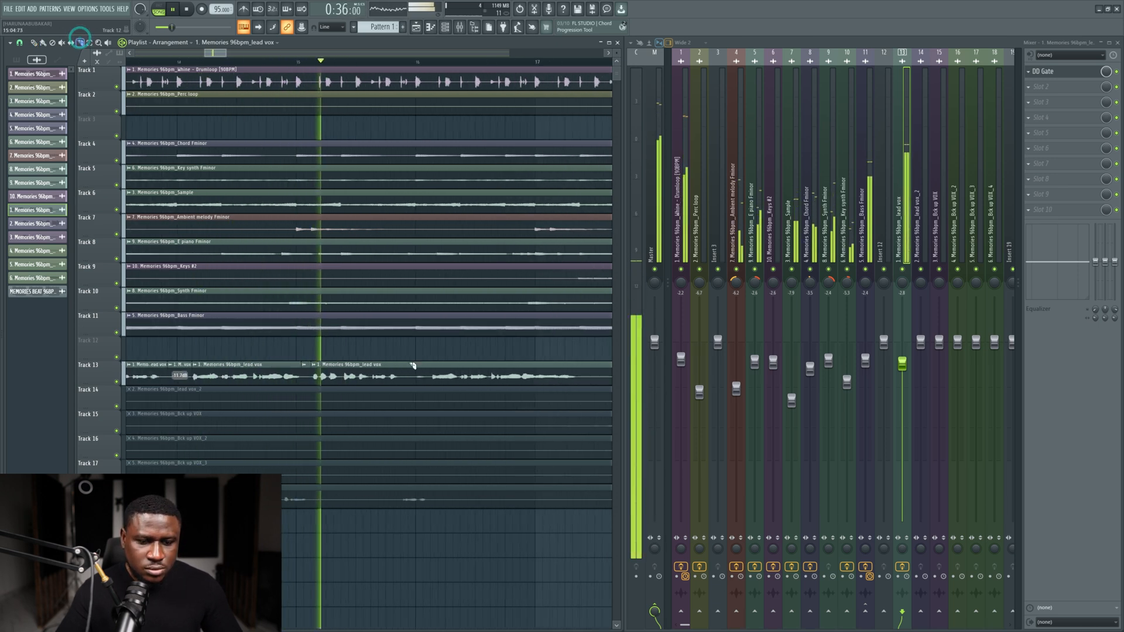
scroll(412, 365, up, 2)
drag(397, 365, 402, 389)
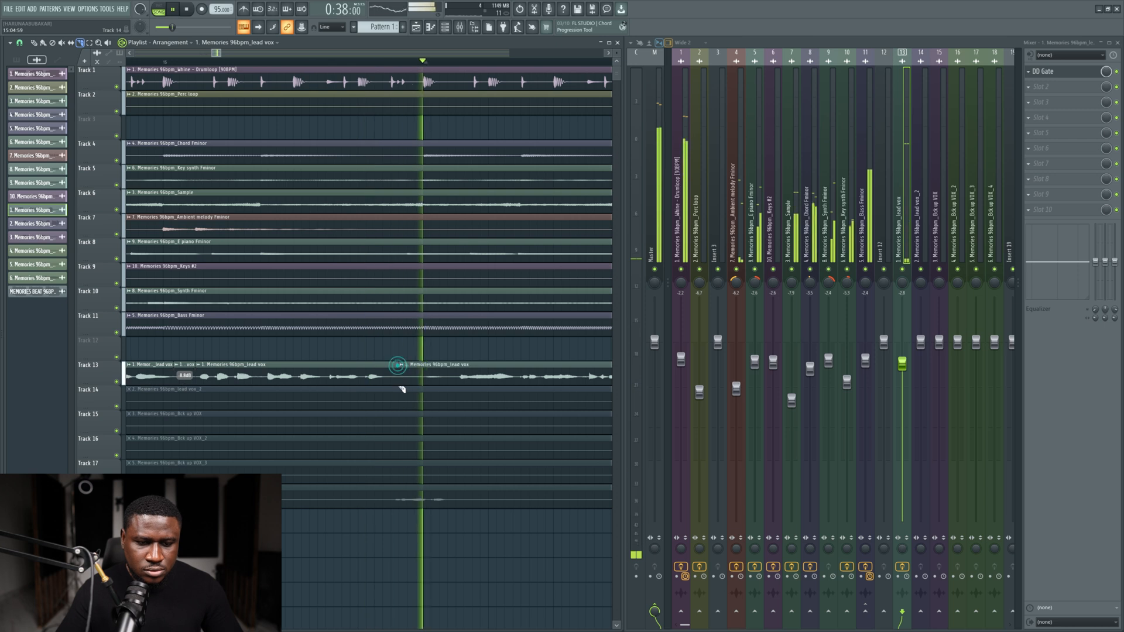
scroll(381, 371, down, 3)
scroll(383, 369, down, 2)
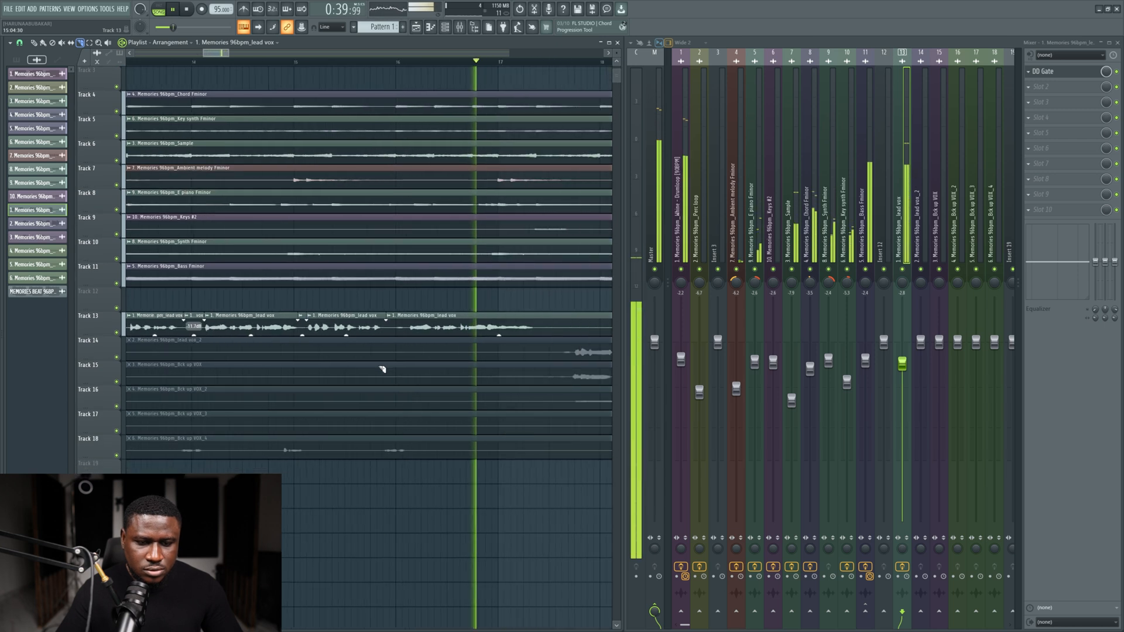
scroll(382, 368, down, 2)
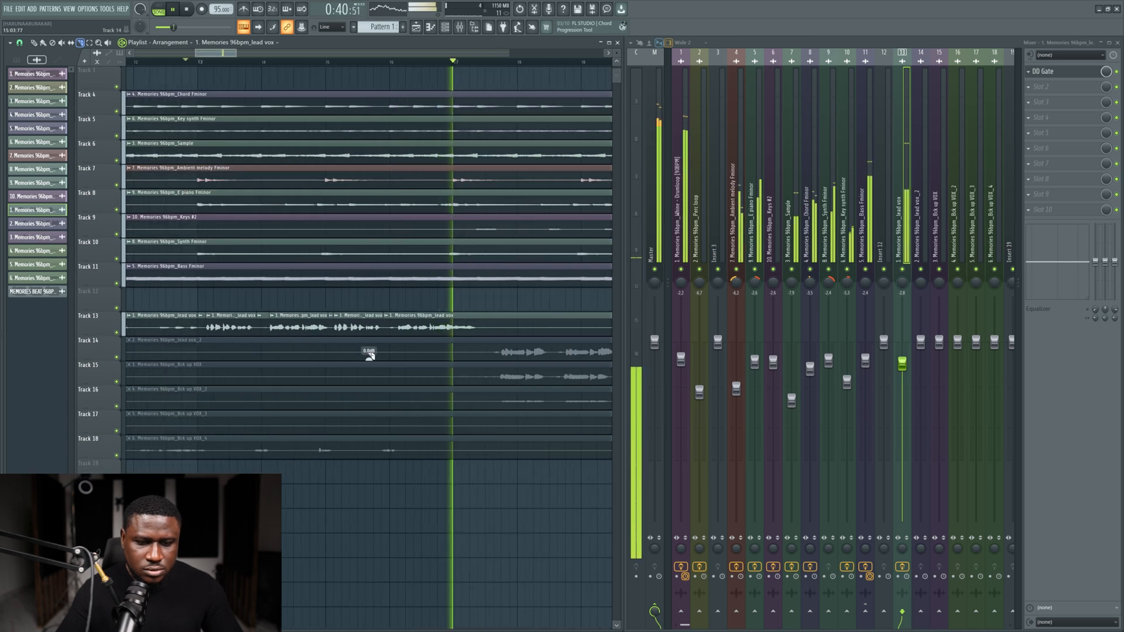
Step: Stop playback, fine-tune the threshold of the DD Gate on the lead vox, and replay the vocal from bar 13
key(space)
click(34, 42)
click(1056, 72)
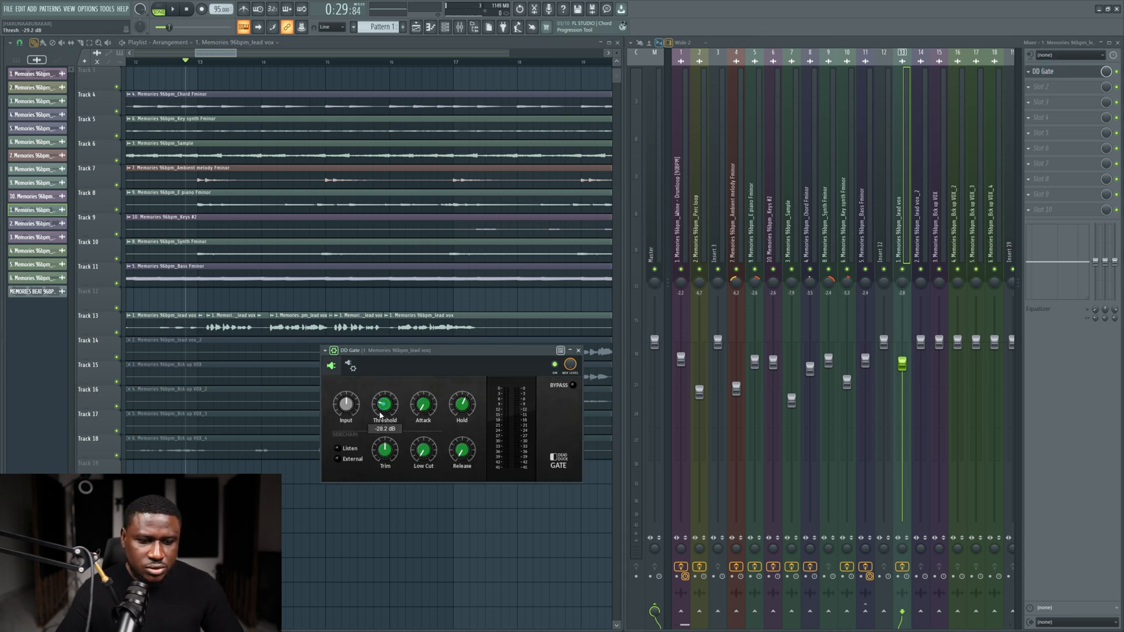
drag(380, 414, 382, 411)
key(space)
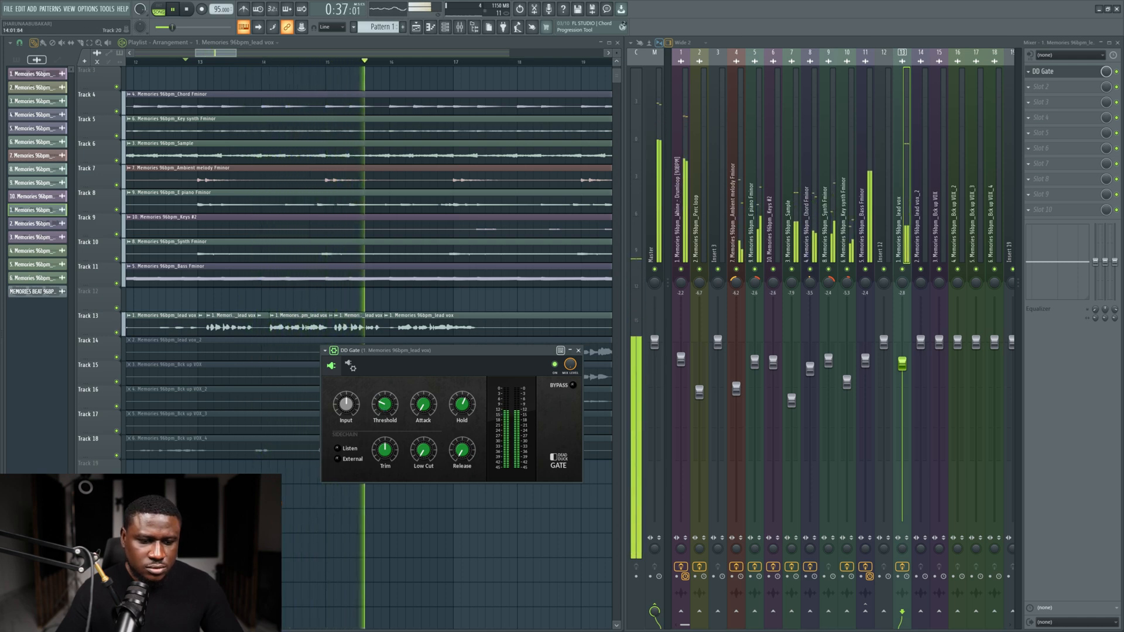
Step: Replay the lead vox from just before bar 16, slice out the breath there and lower its gain to about -7 dB
scroll(281, 488, down, 1)
scroll(281, 489, down, 1)
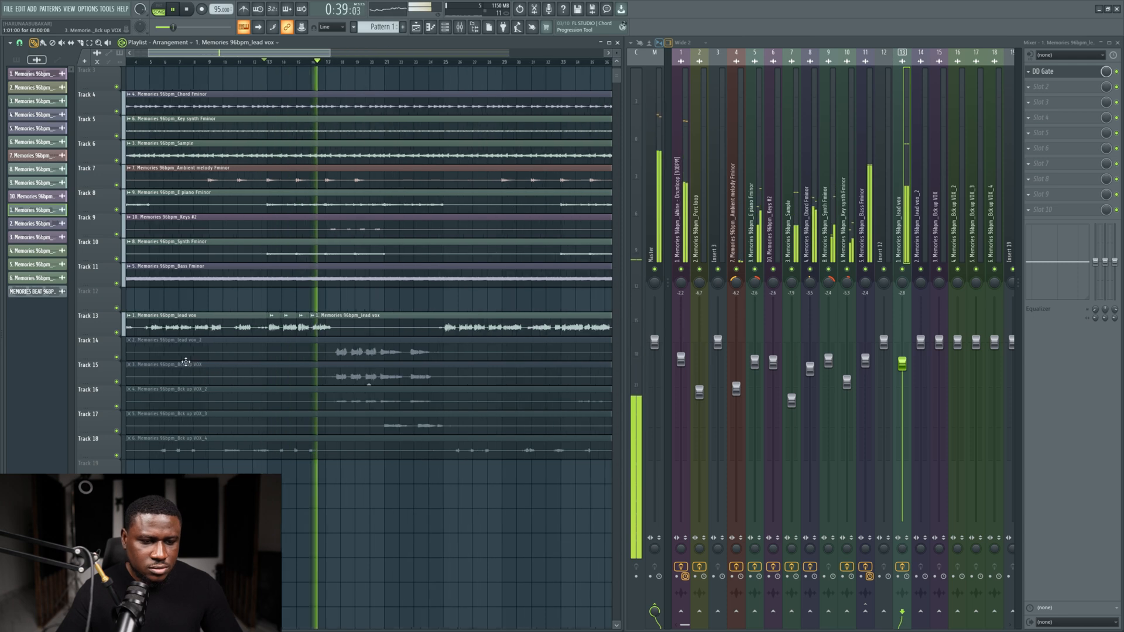
scroll(314, 198, up, 2)
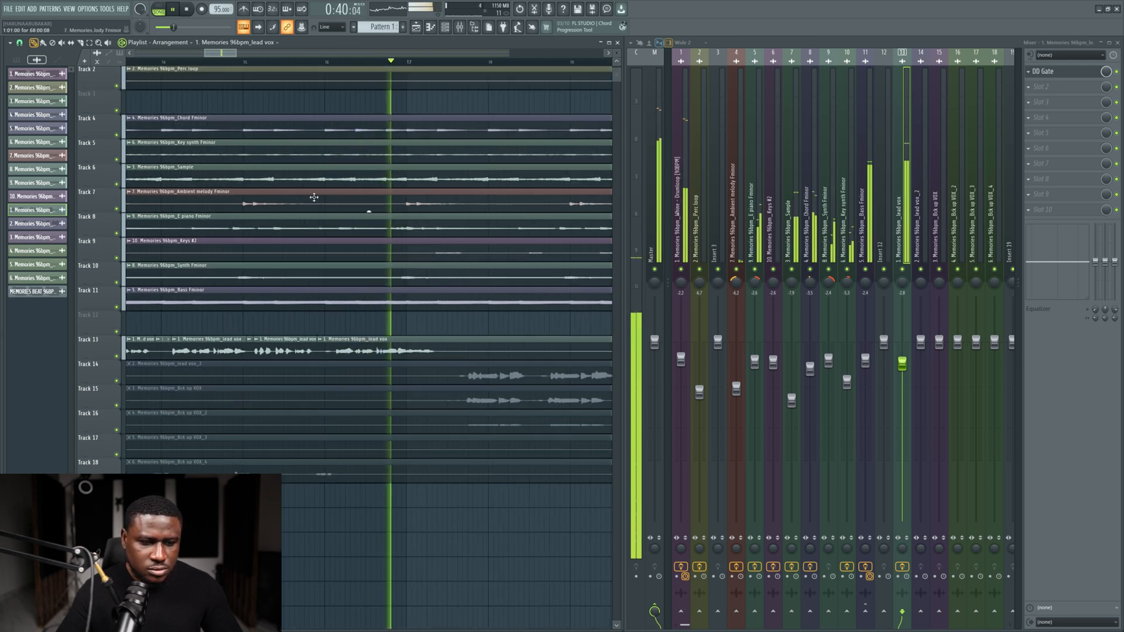
click(320, 57)
click(311, 60)
scroll(230, 199, up, 2)
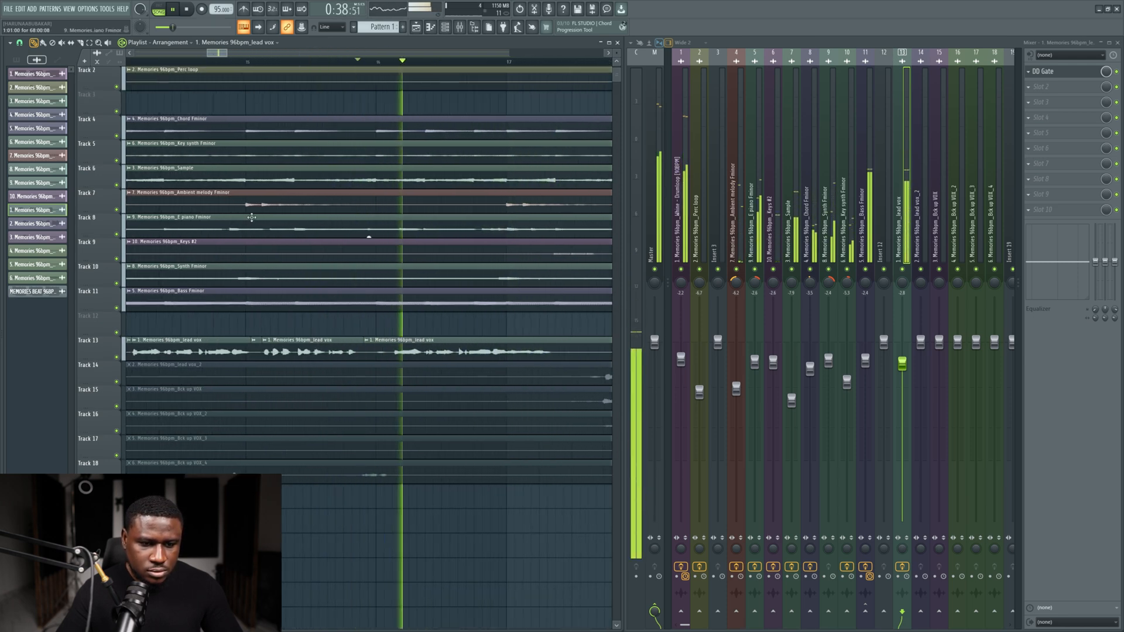
key(space)
key(space)
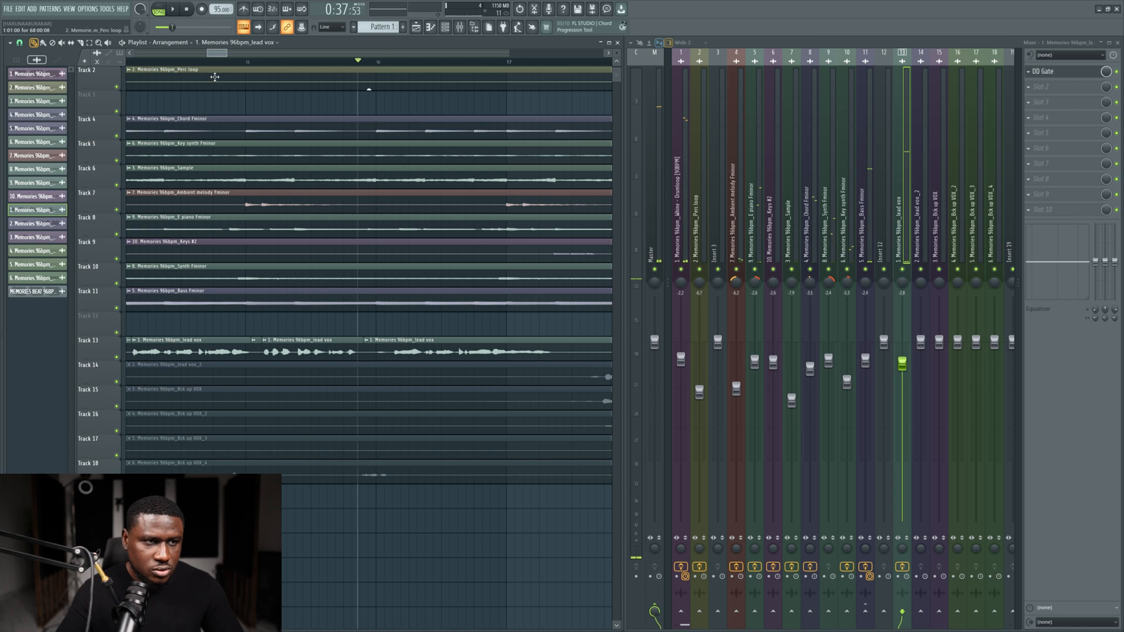
scroll(345, 319, up, 2)
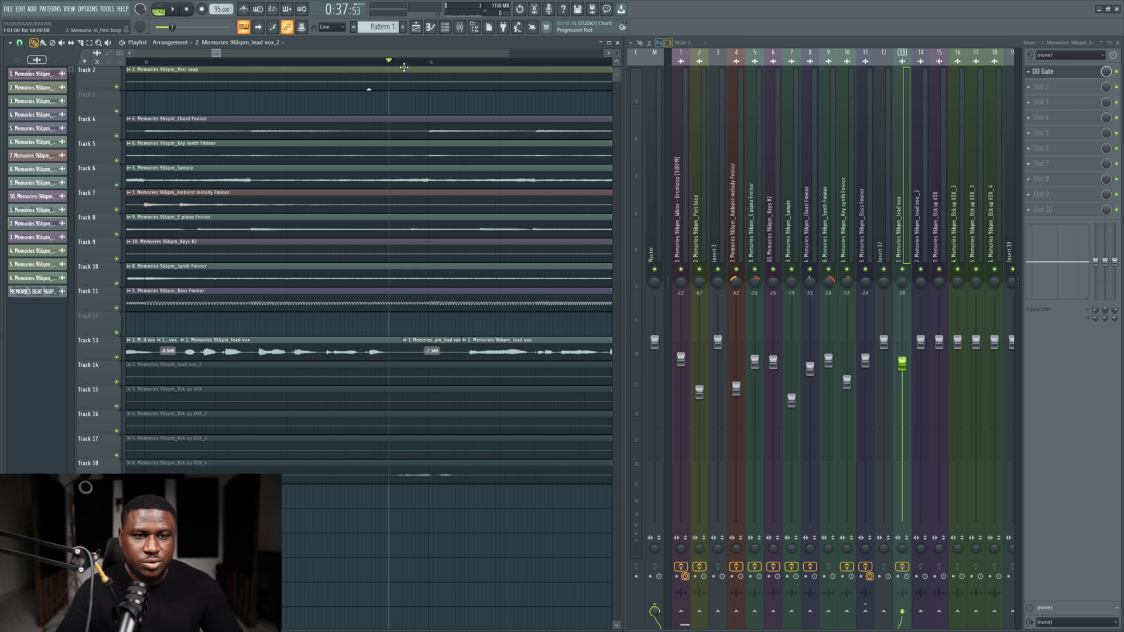
Step: Unmute the lead vox_2 track and load Pitcher after DD Gate on the lead vox mixer insert
scroll(420, 282, down, 4)
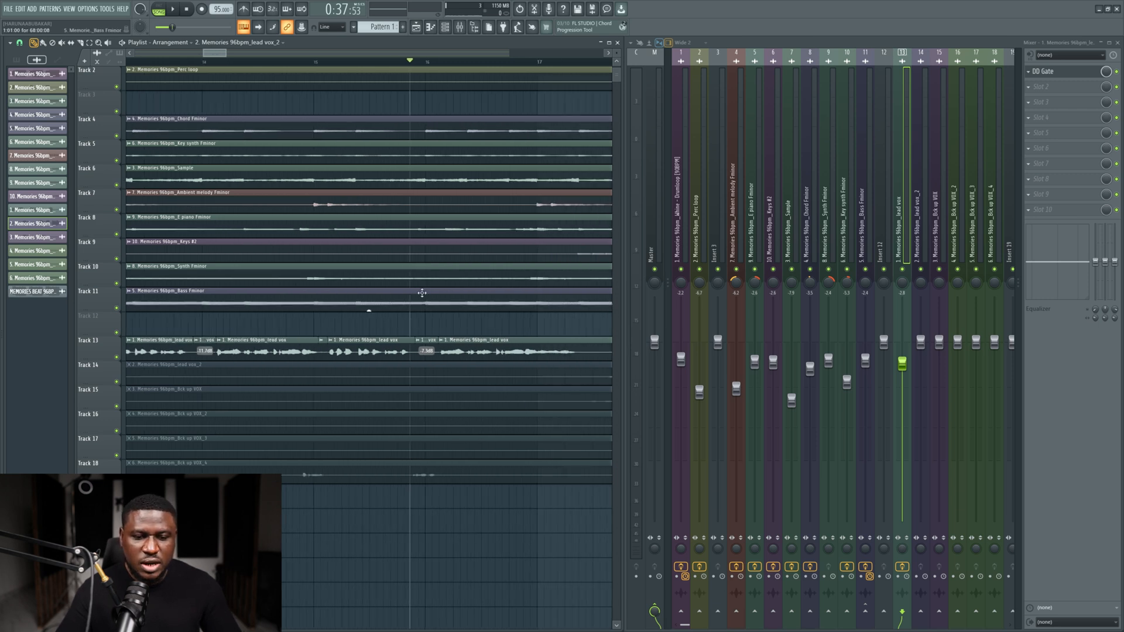
scroll(319, 260, down, 2)
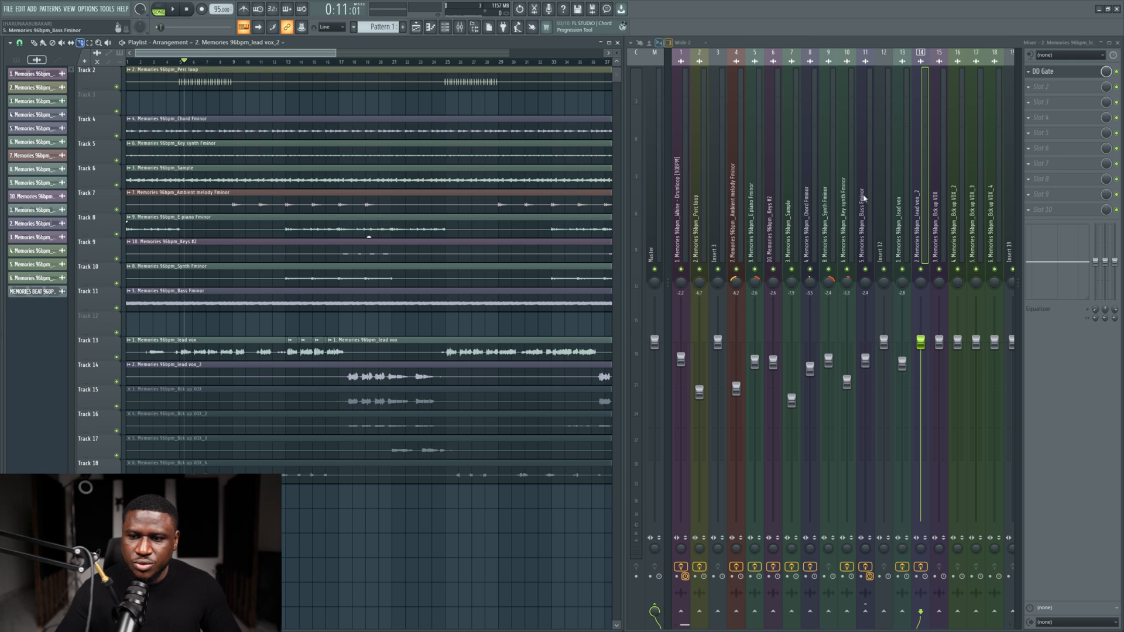
click(906, 200)
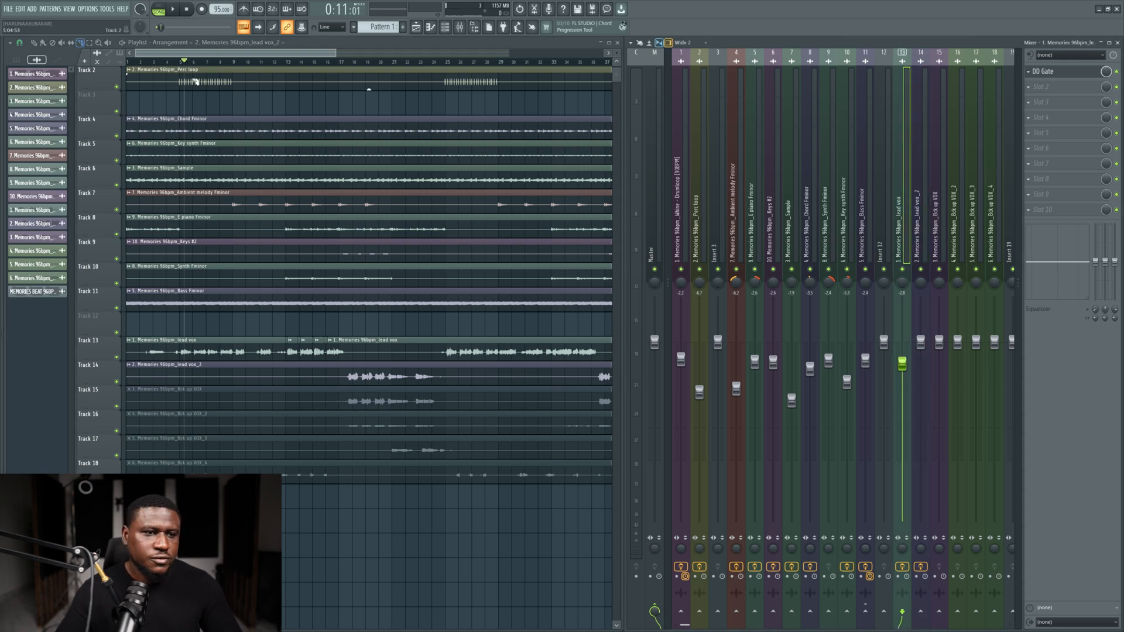
click(1042, 86)
click(898, 556)
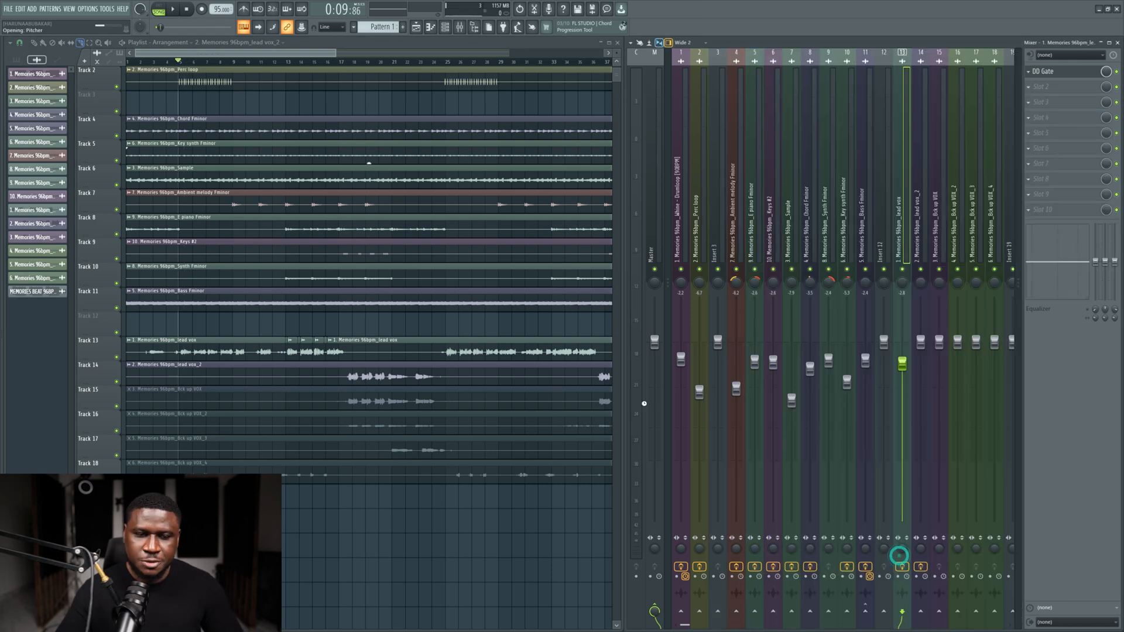
drag(132, 95, 455, 333)
scroll(233, 239, up, 1)
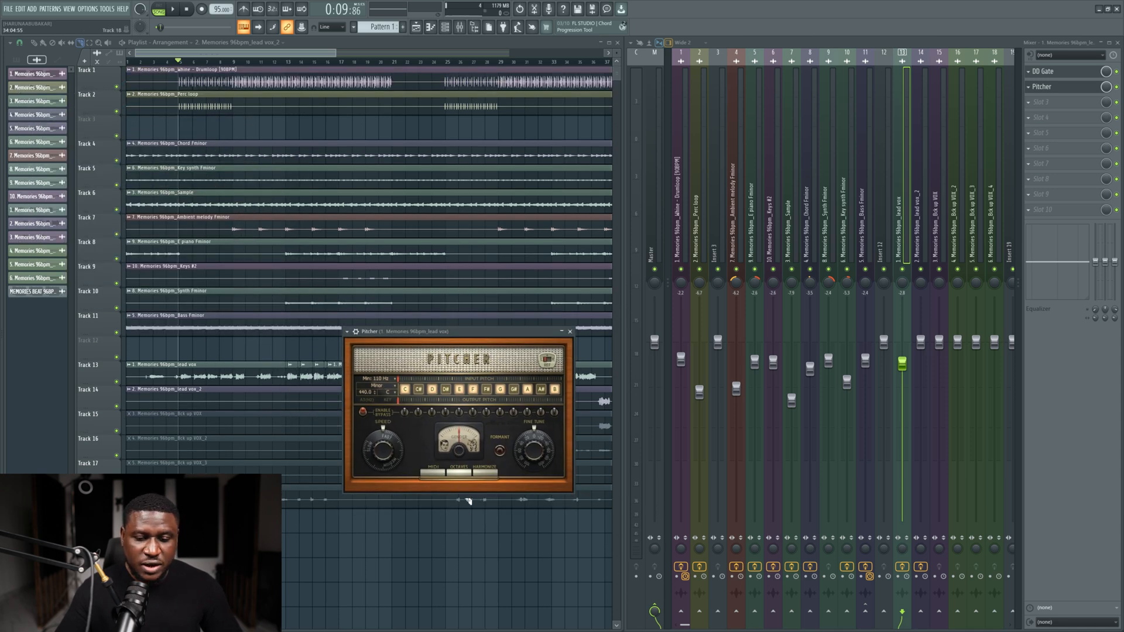
Step: Preview the lead vox briefly through Pitcher and set its key to F minor
key(super)
key(super)
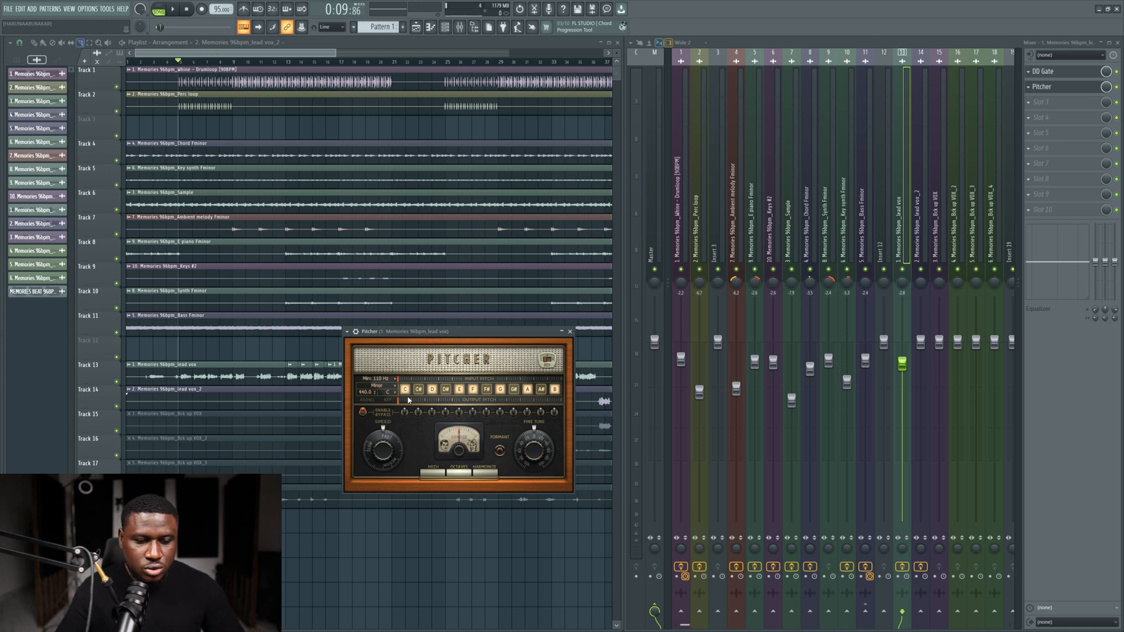
key(space)
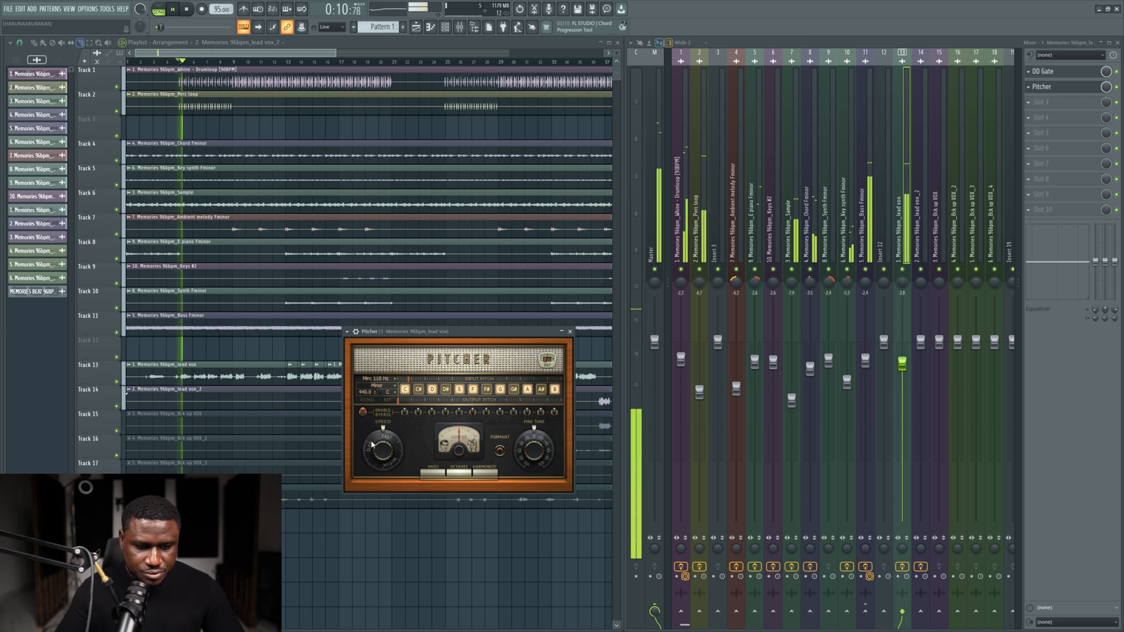
key(space)
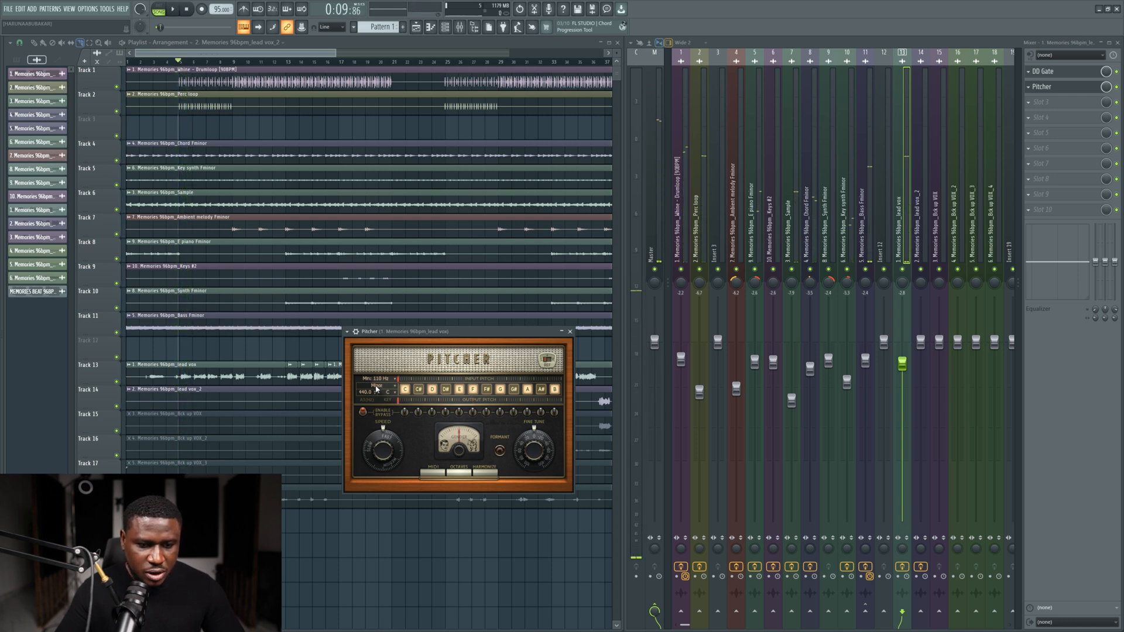
click(393, 393)
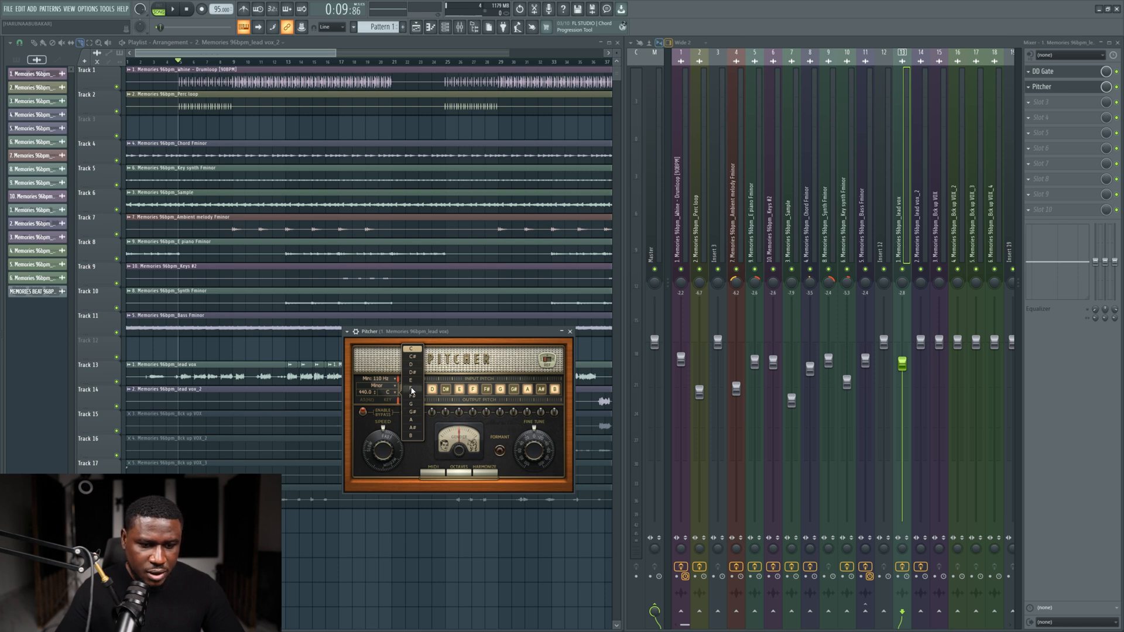
click(412, 389)
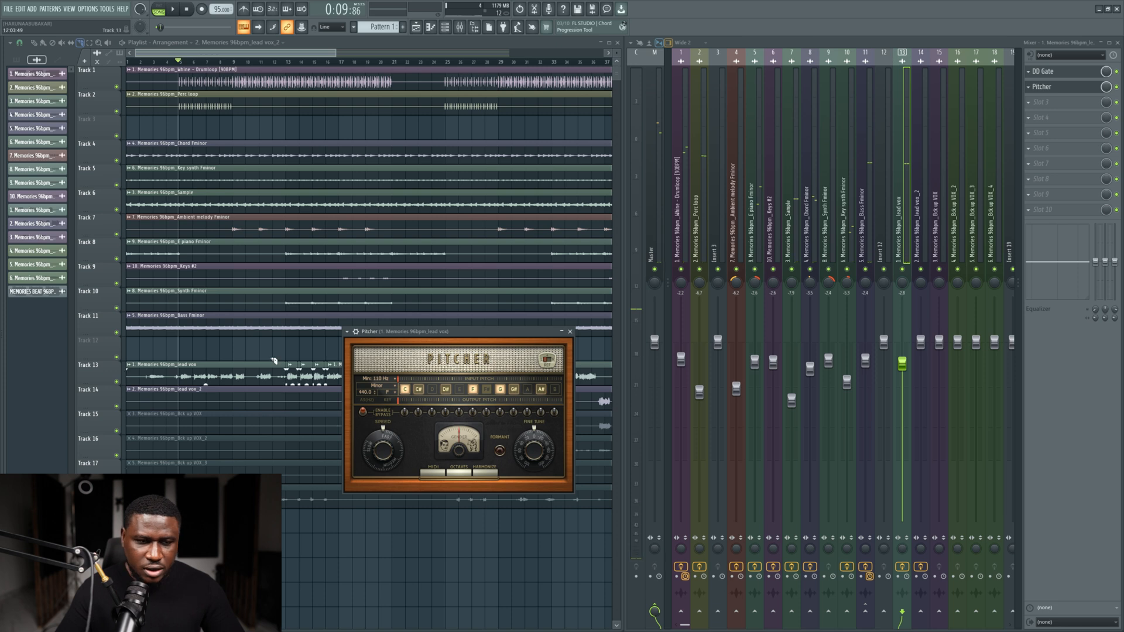
Step: Audition the lead vox from around bar 5 and set Pitcher's correction speed to 48
scroll(210, 196, down, 2)
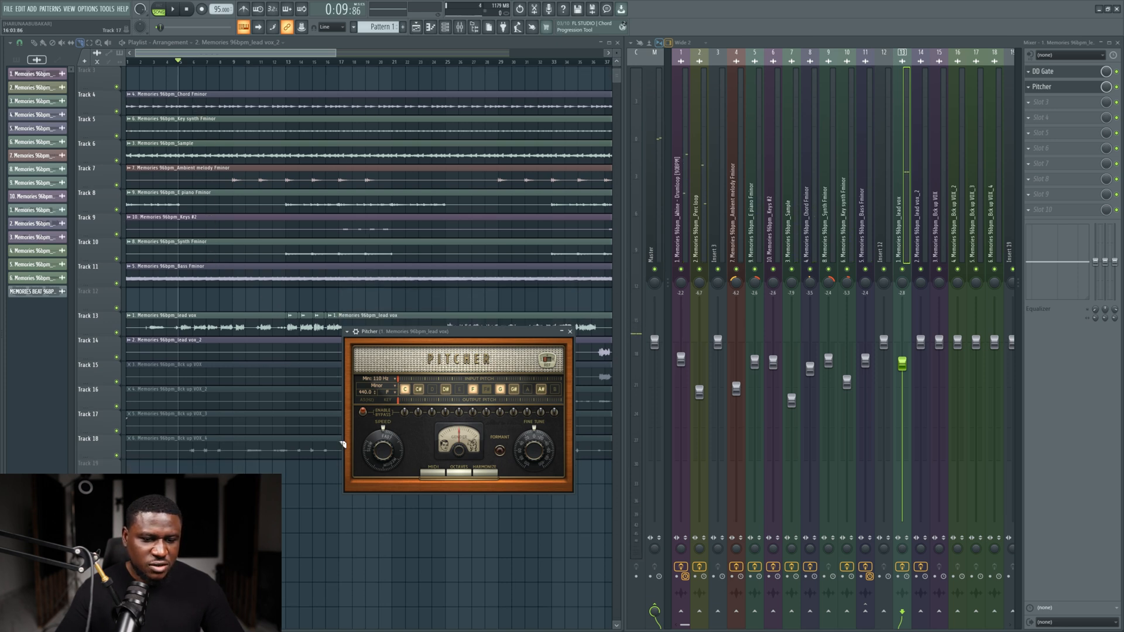
key(space)
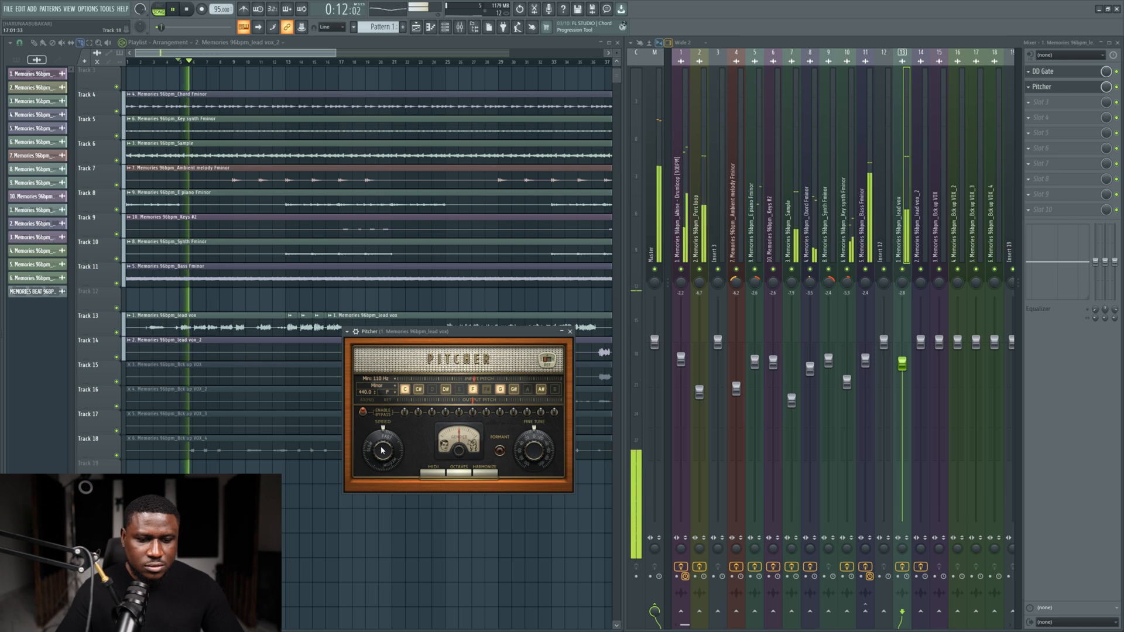
key(space)
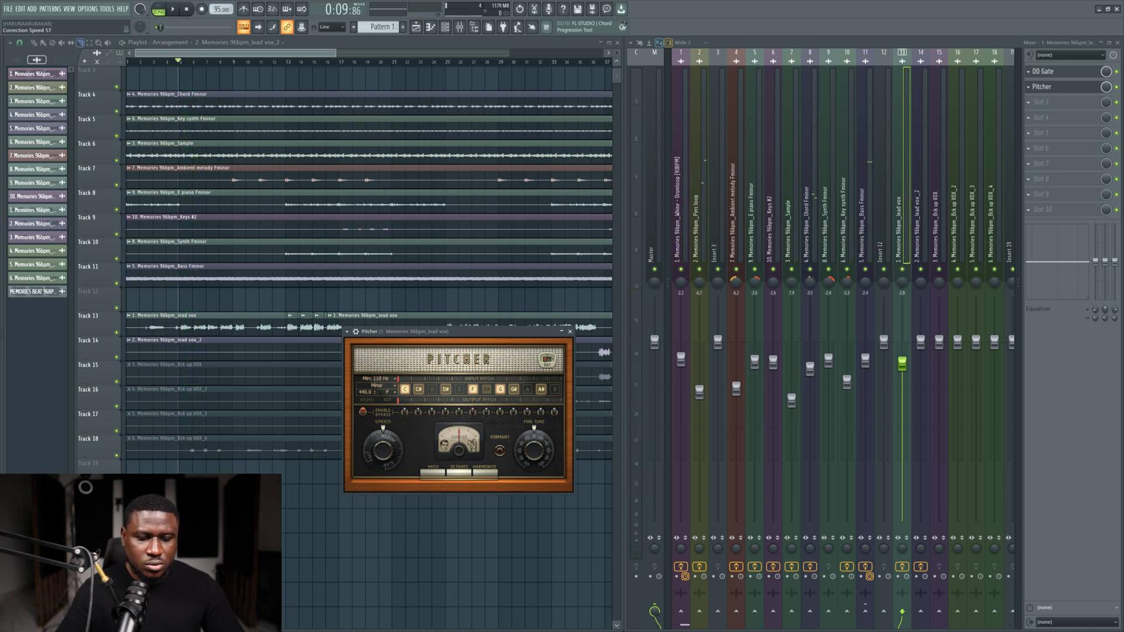
key(space)
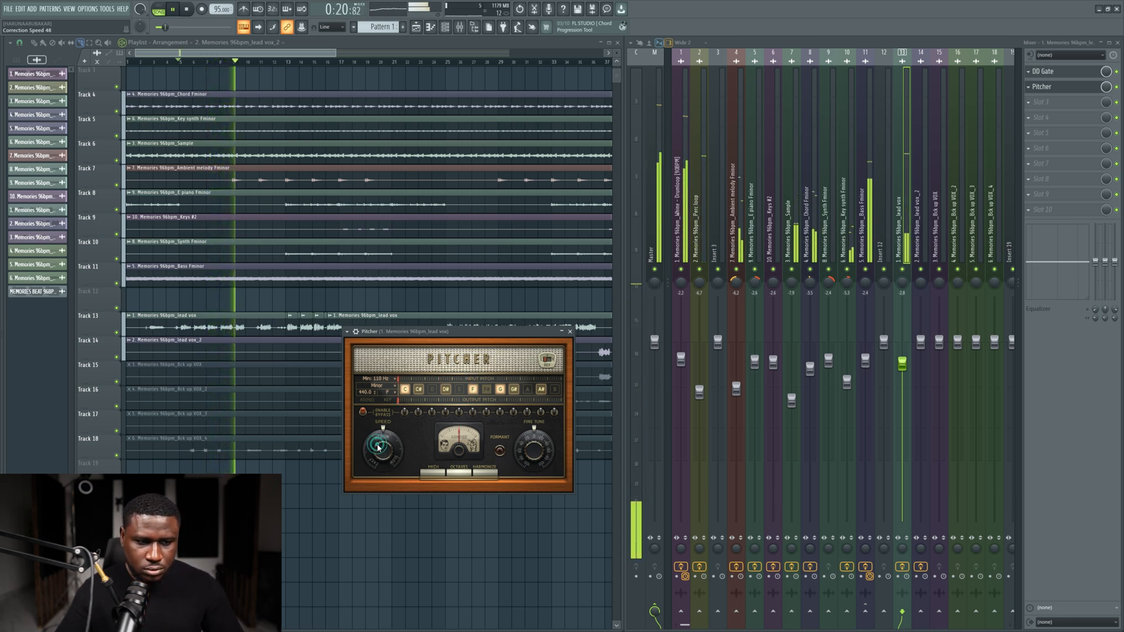
scroll(378, 449, up, 2)
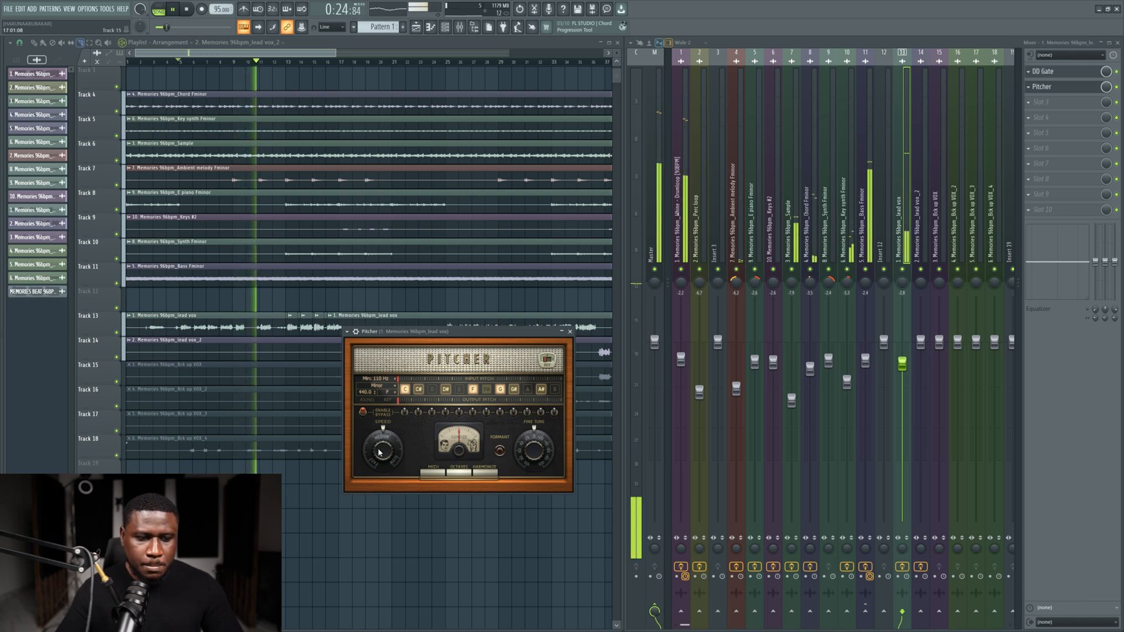
scroll(301, 312, down, 2)
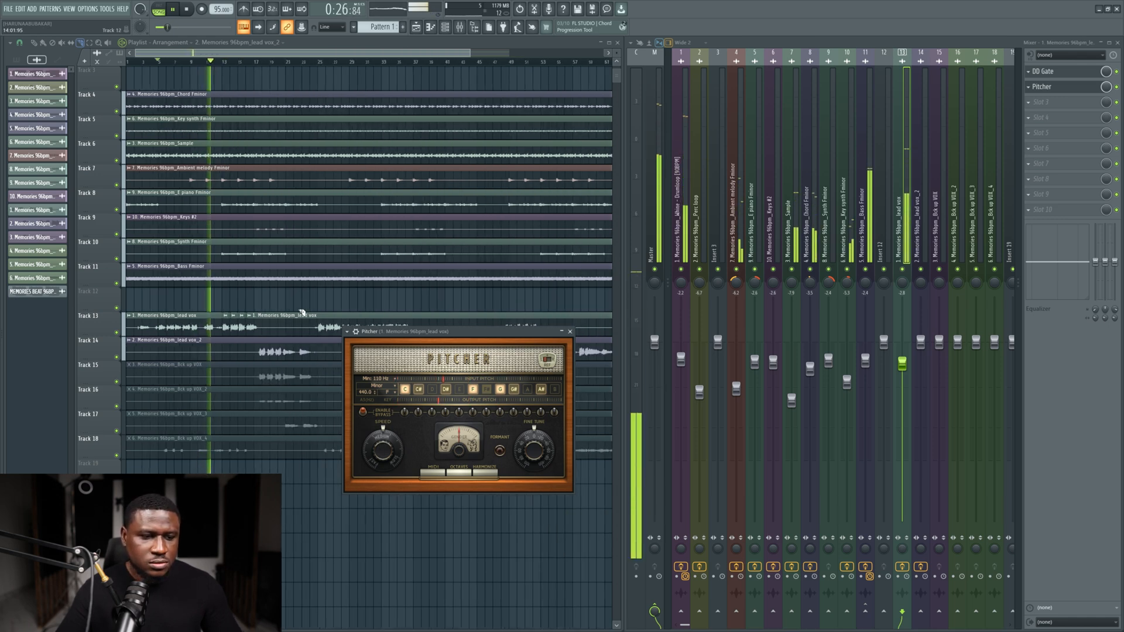
scroll(257, 297, up, 3)
scroll(260, 297, down, 2)
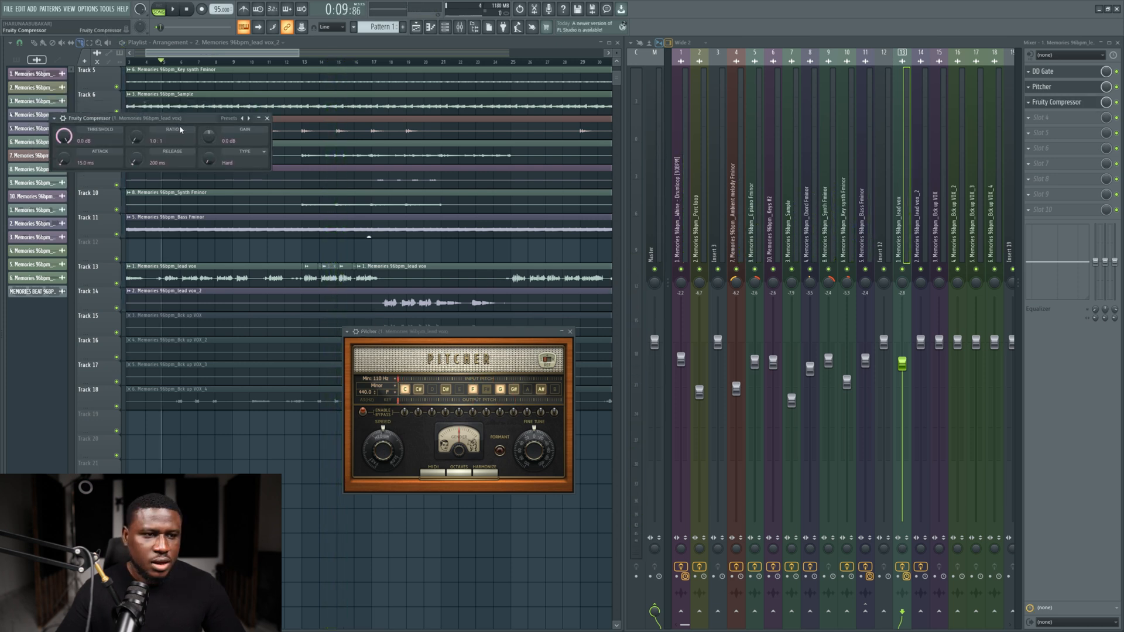
Step: Load Fruity Compressor after Pitcher on the lead vox and set its threshold to -20.9 dB and ratio to 4.3:1
click(144, 102)
drag(429, 211, 429, 218)
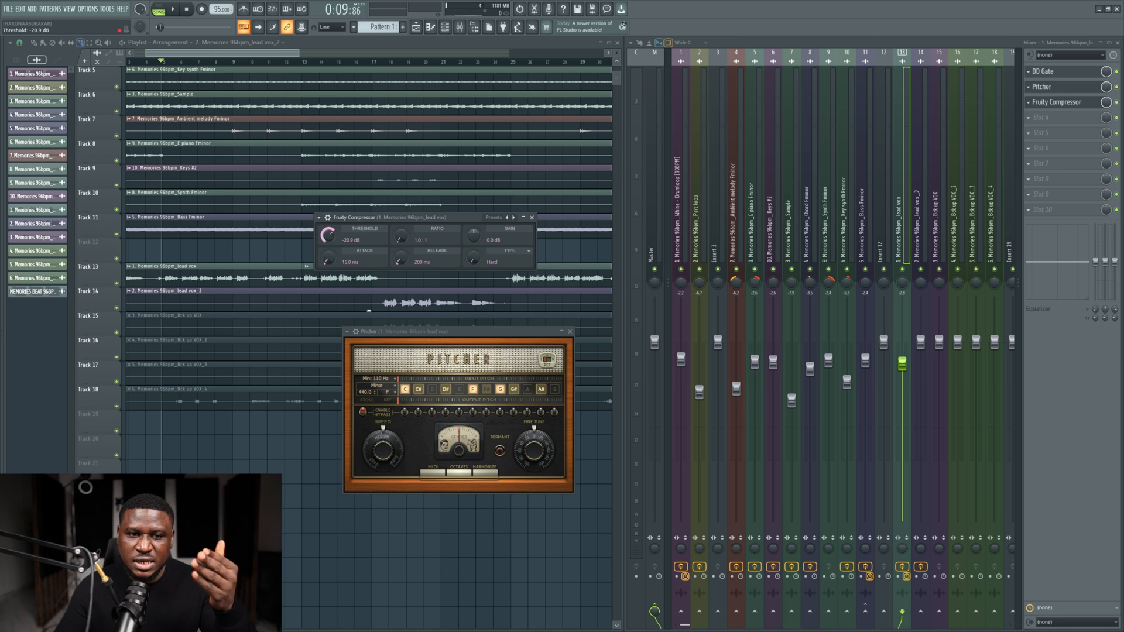
drag(328, 235, 328, 243)
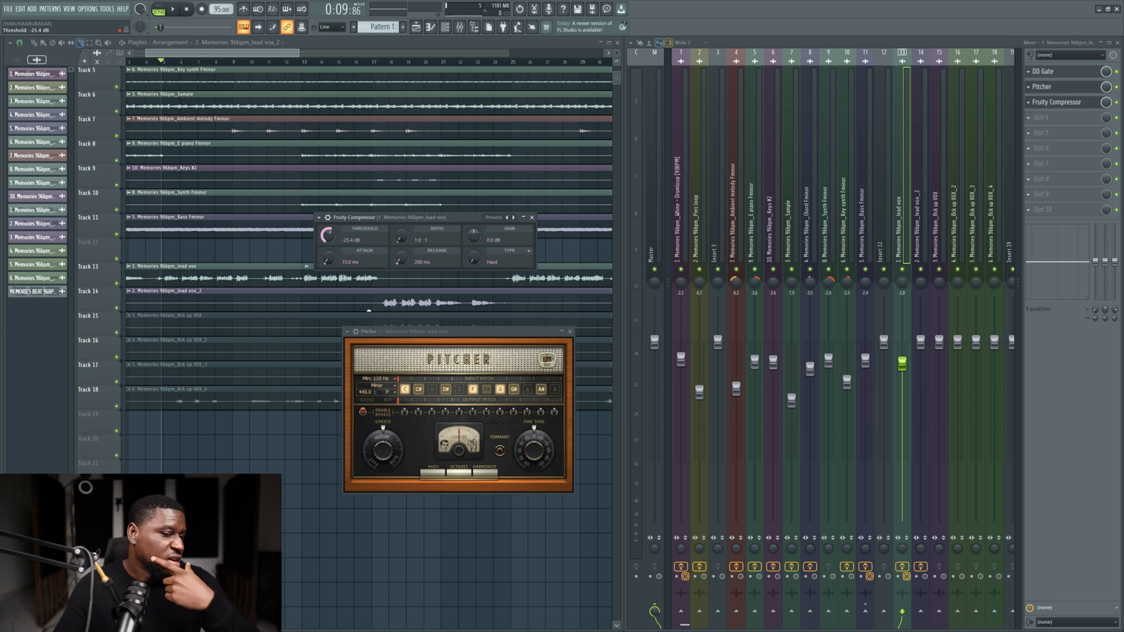
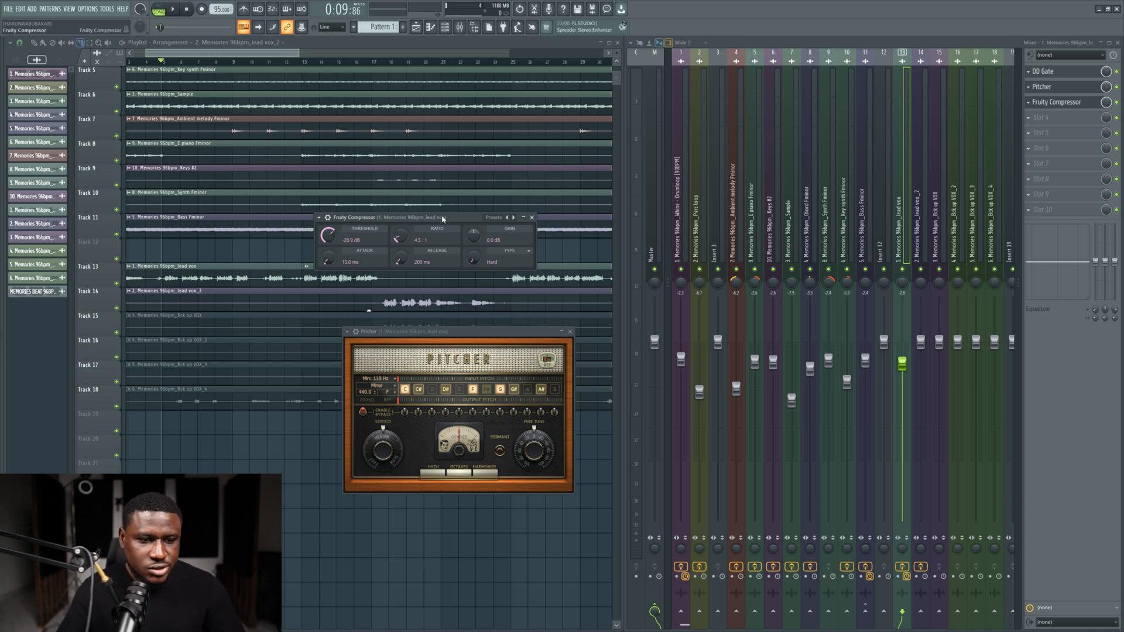
Step: Adjust the attack and release of the lead vox compressor and play the song to audition it
drag(329, 257, 329, 265)
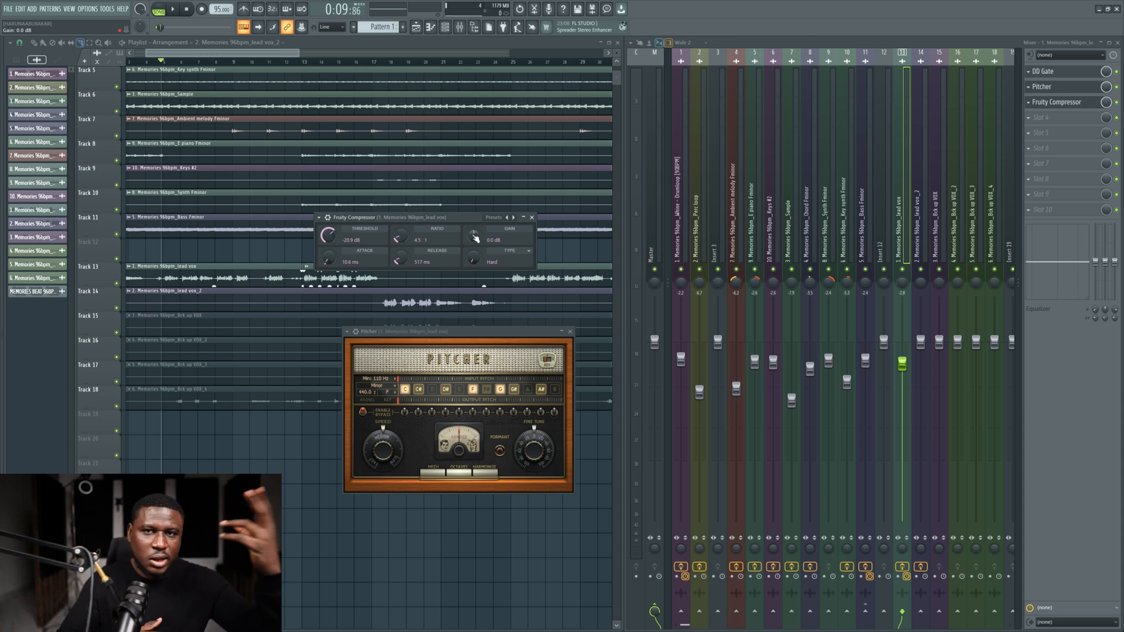
key(space)
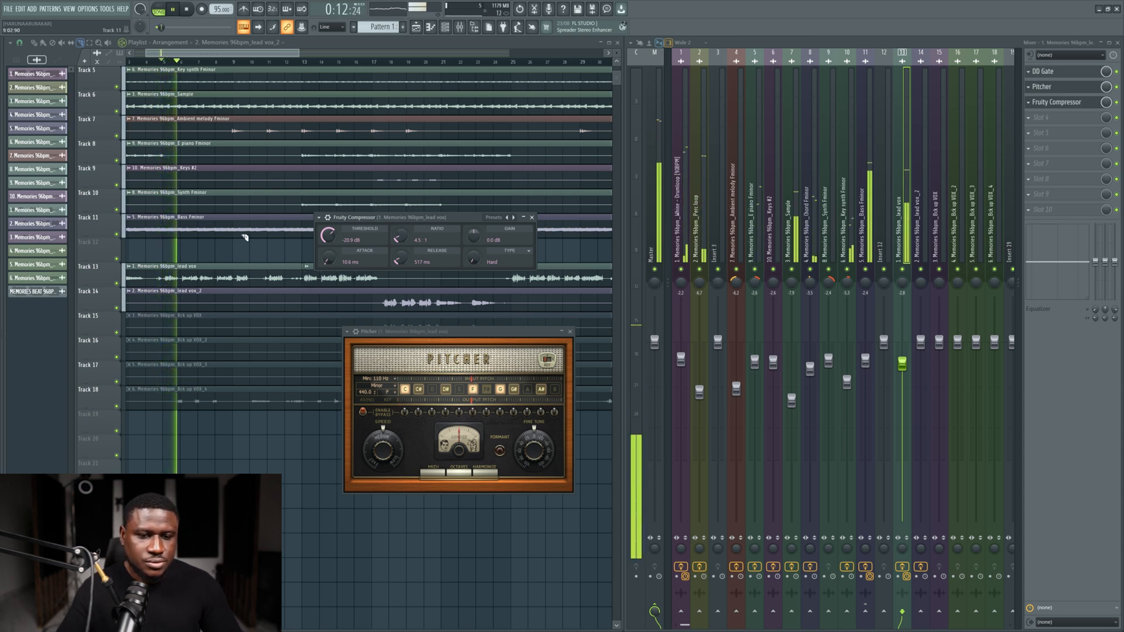
Step: Raise the lead vox compressor's gain to 3.0 dB and bypass the compressor briefly to compare the sound during playback
drag(472, 237, 472, 226)
click(327, 219)
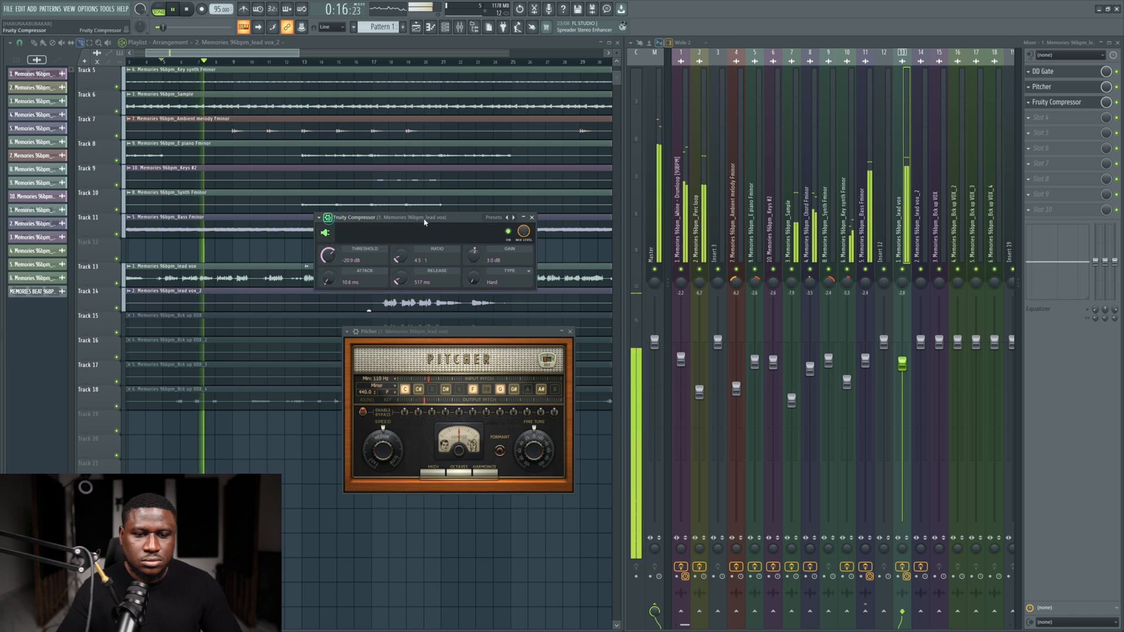
click(508, 232)
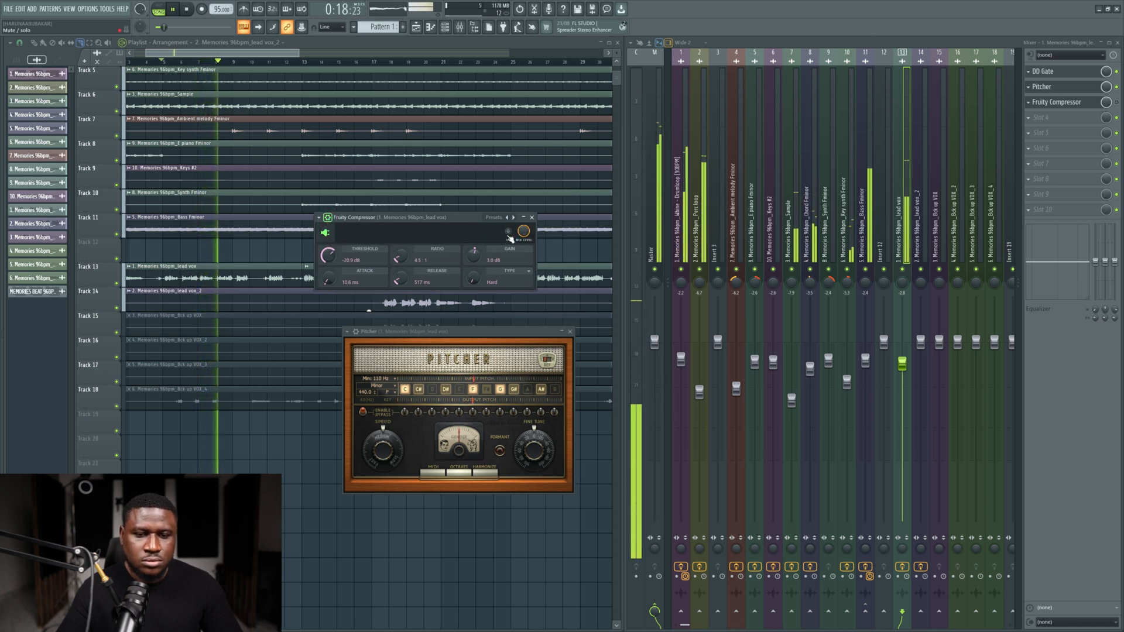
Step: Slice out the short lead vox phrase at bar 11, lower its clip gain to -5.5 dB and play it back
scroll(397, 182, down, 4)
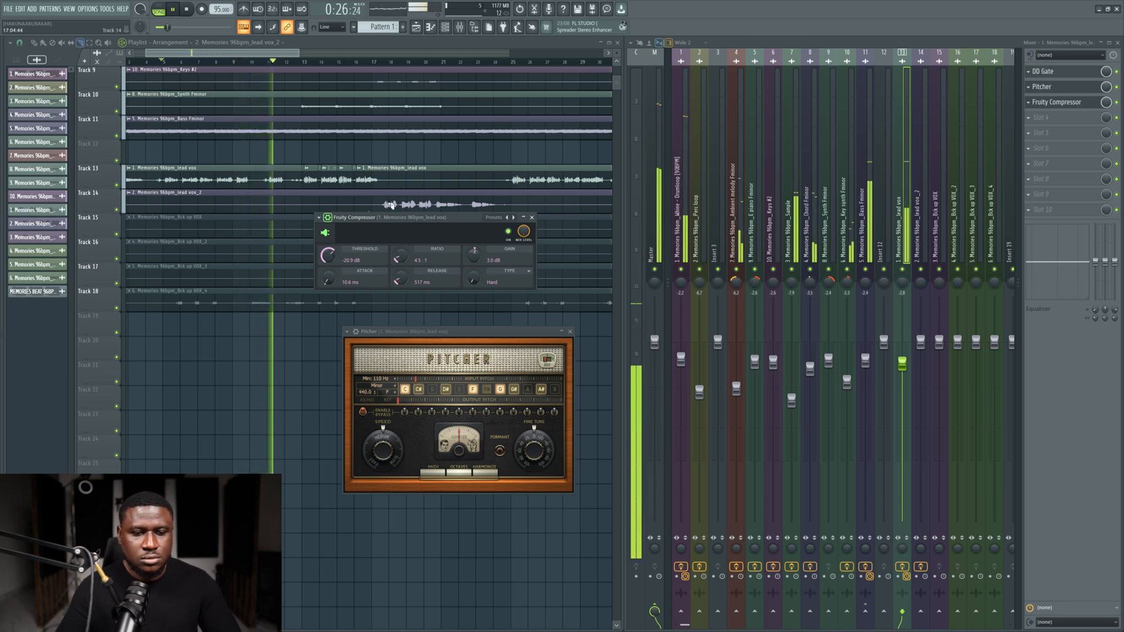
scroll(185, 146, up, 5)
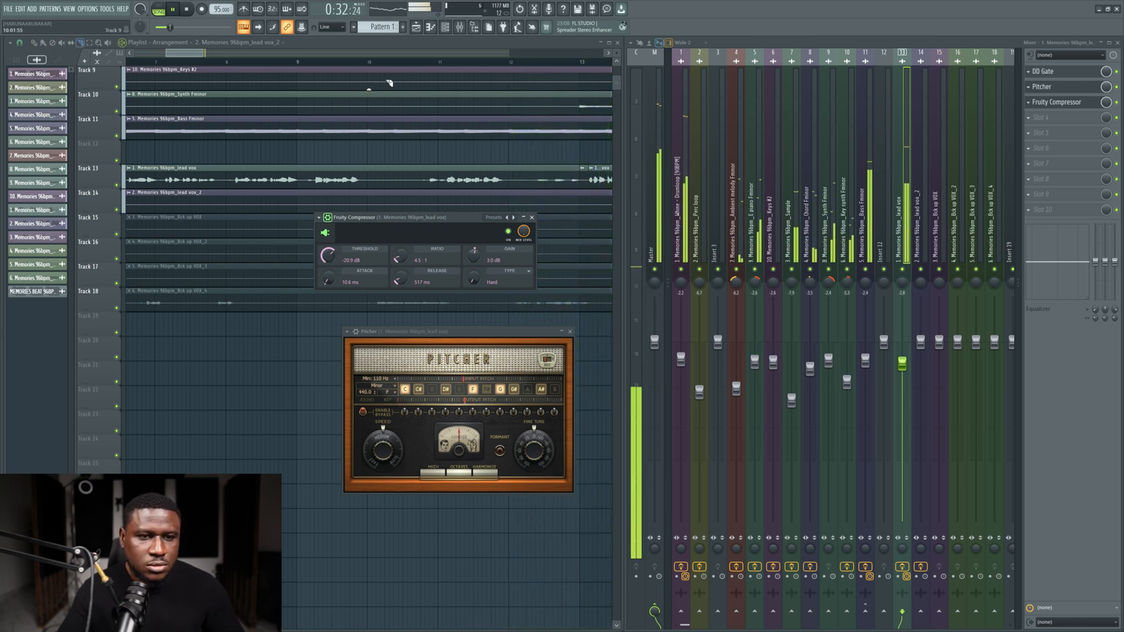
click(395, 61)
scroll(393, 174, up, 3)
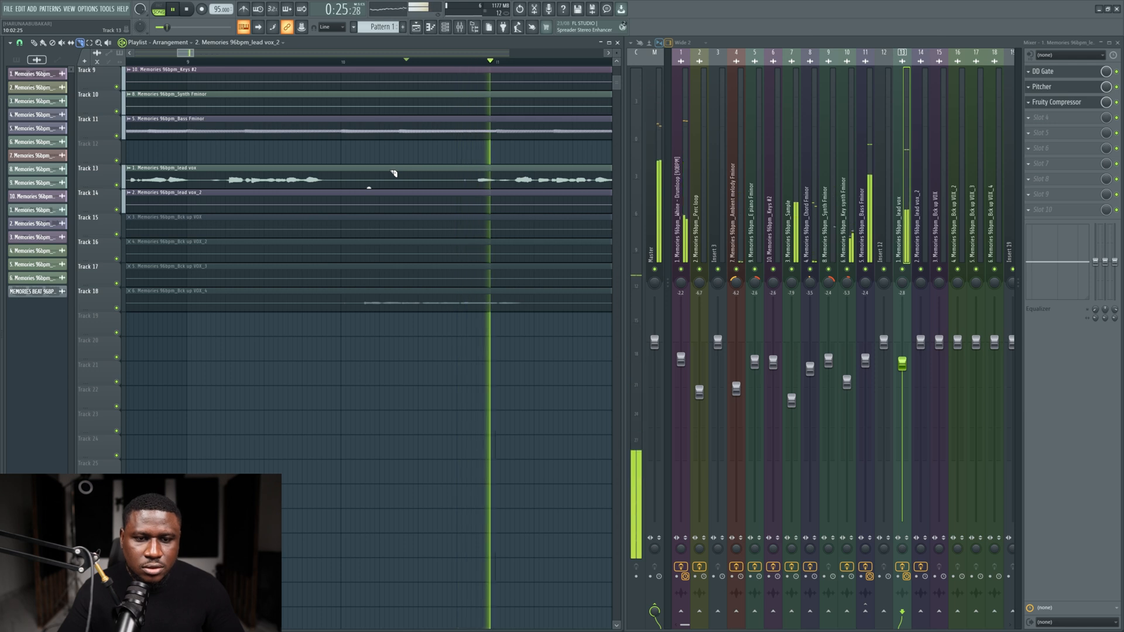
key(space)
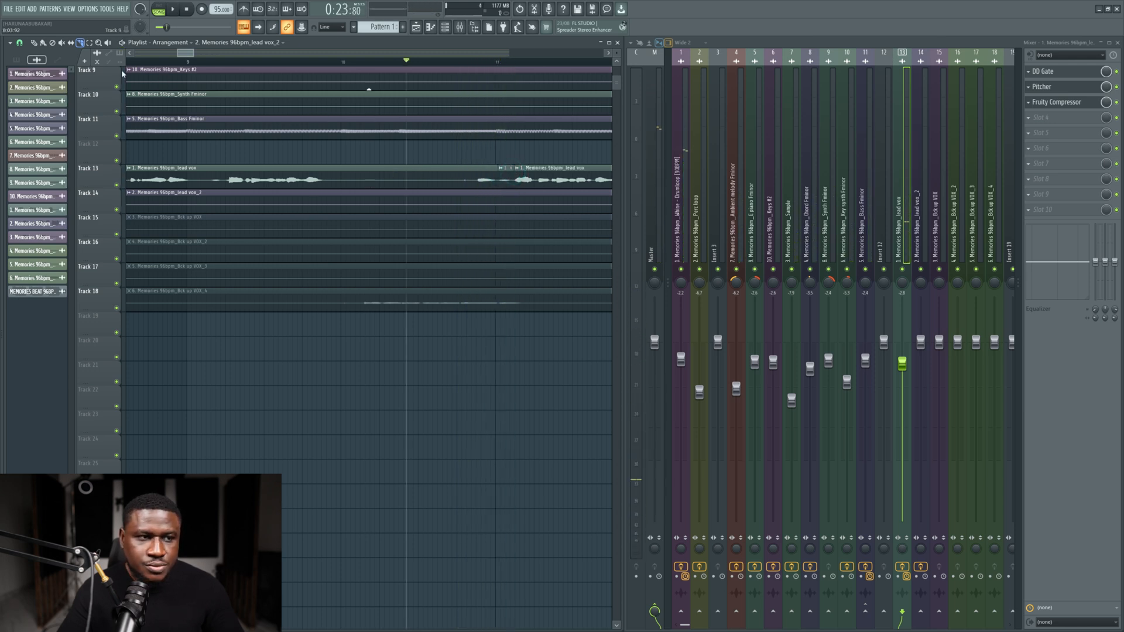
scroll(495, 155, up, 2)
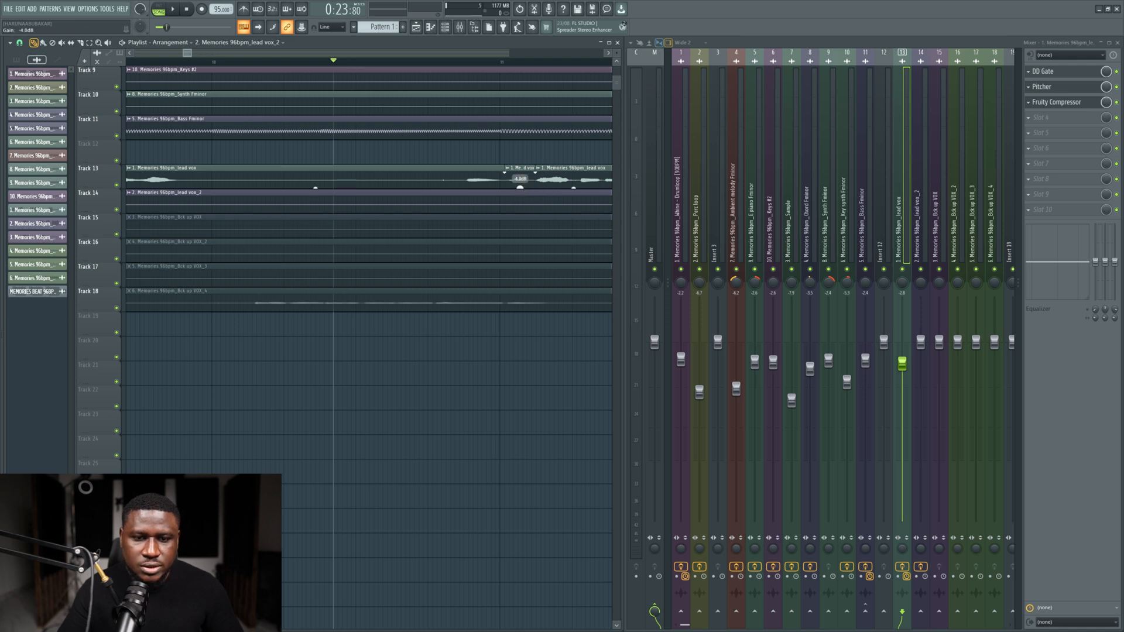
key(space)
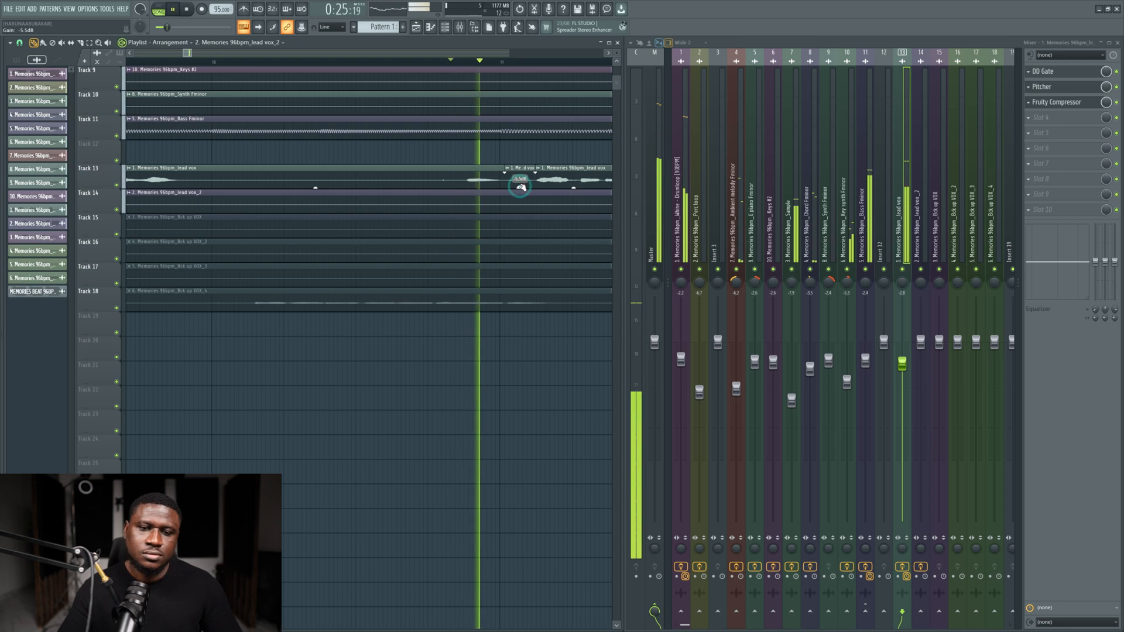
Step: Listen to the lead vox onward from bar 11 and set the playlist snap to Bar
scroll(409, 178, down, 1)
scroll(374, 176, down, 4)
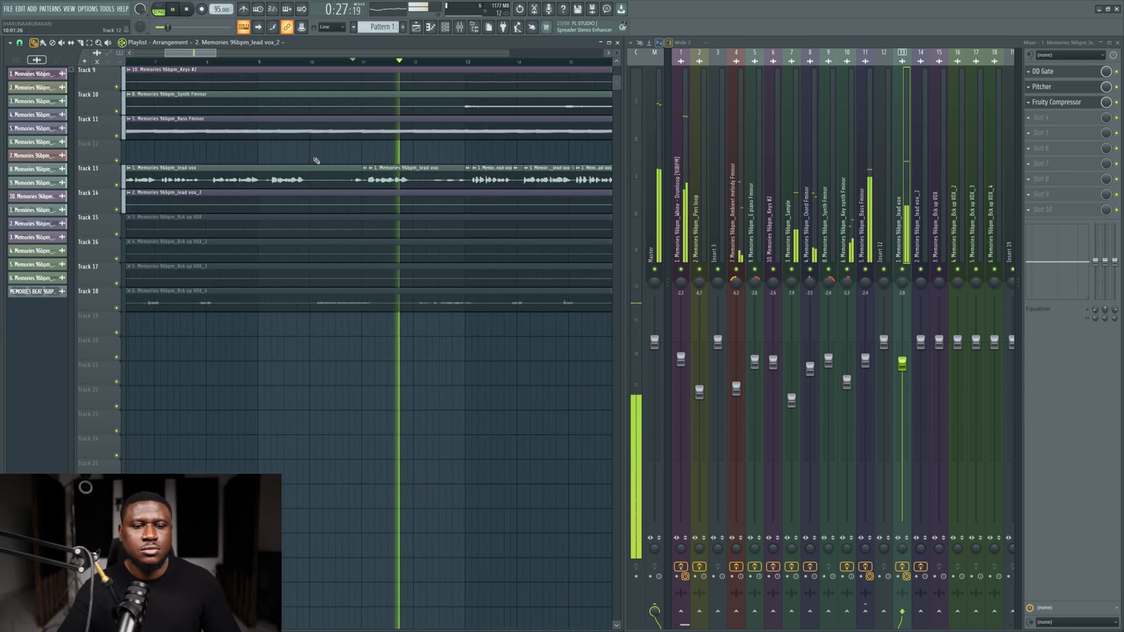
scroll(362, 173, down, 2)
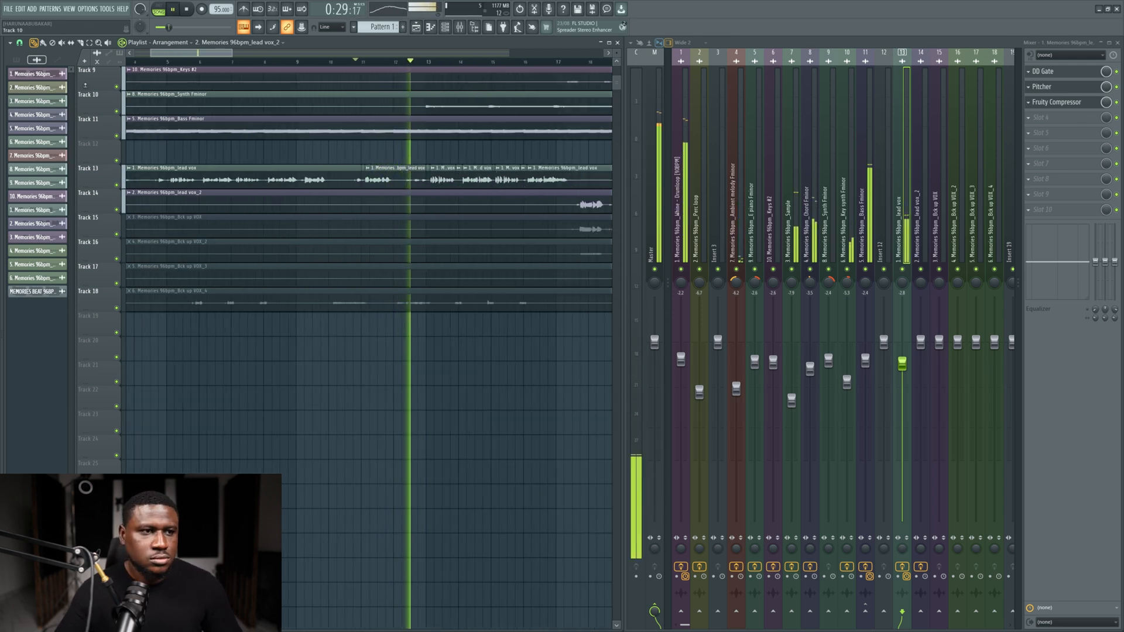
scroll(361, 173, down, 1)
scroll(433, 216, down, 1)
scroll(433, 216, up, 1)
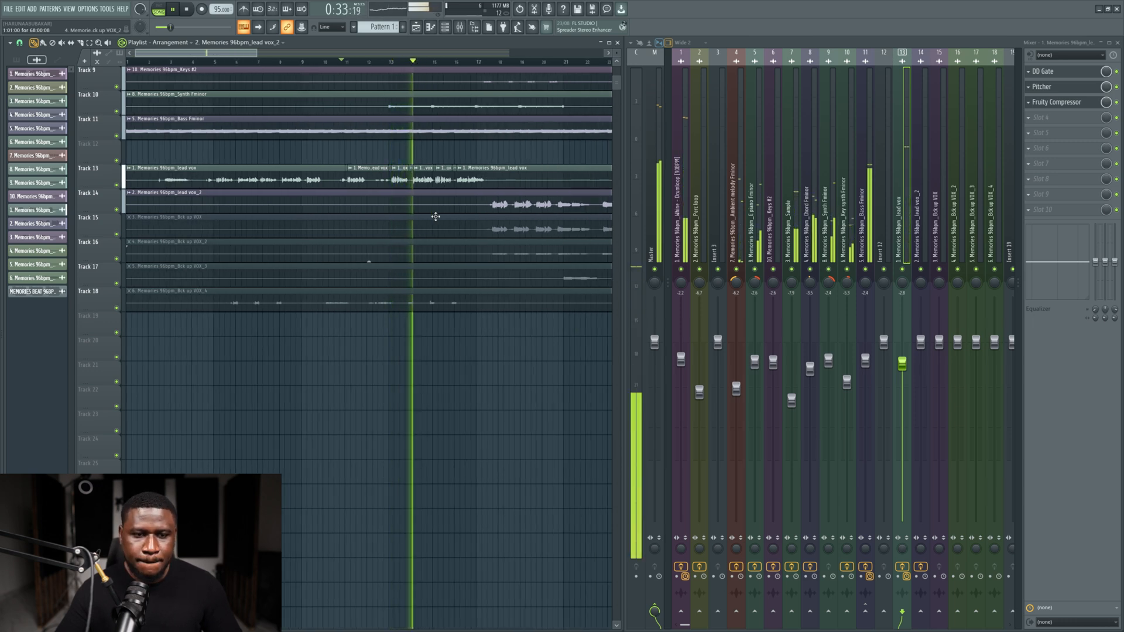
scroll(435, 216, down, 1)
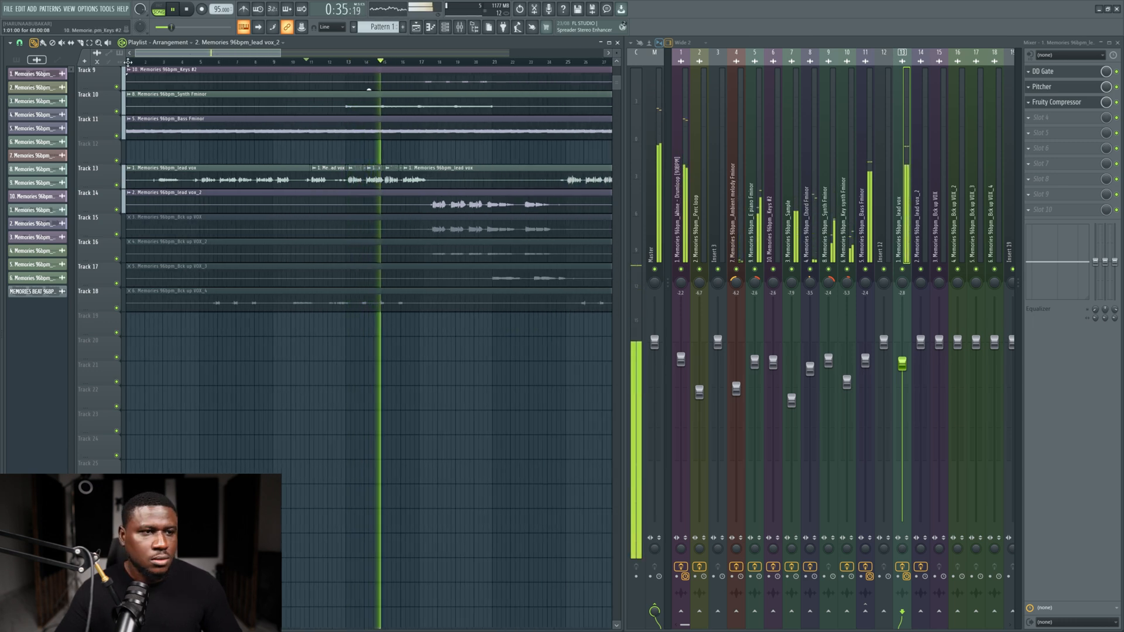
click(19, 43)
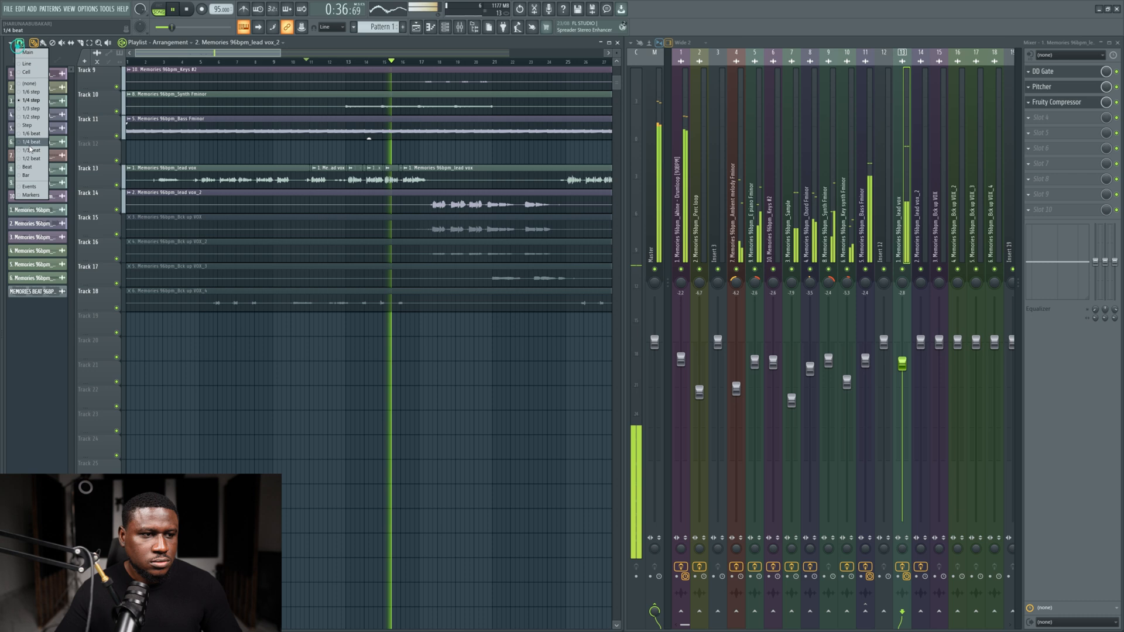
click(32, 177)
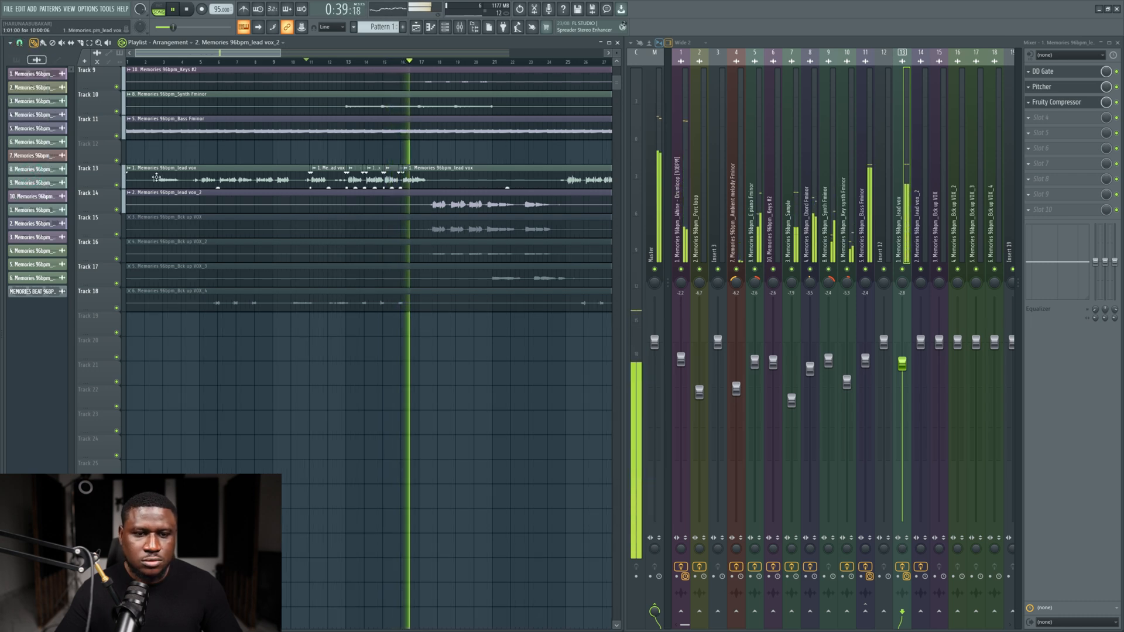
Step: Audition the song into the lead vox_2 section, stop playback and place the playback position at bar 17
scroll(410, 219, up, 3)
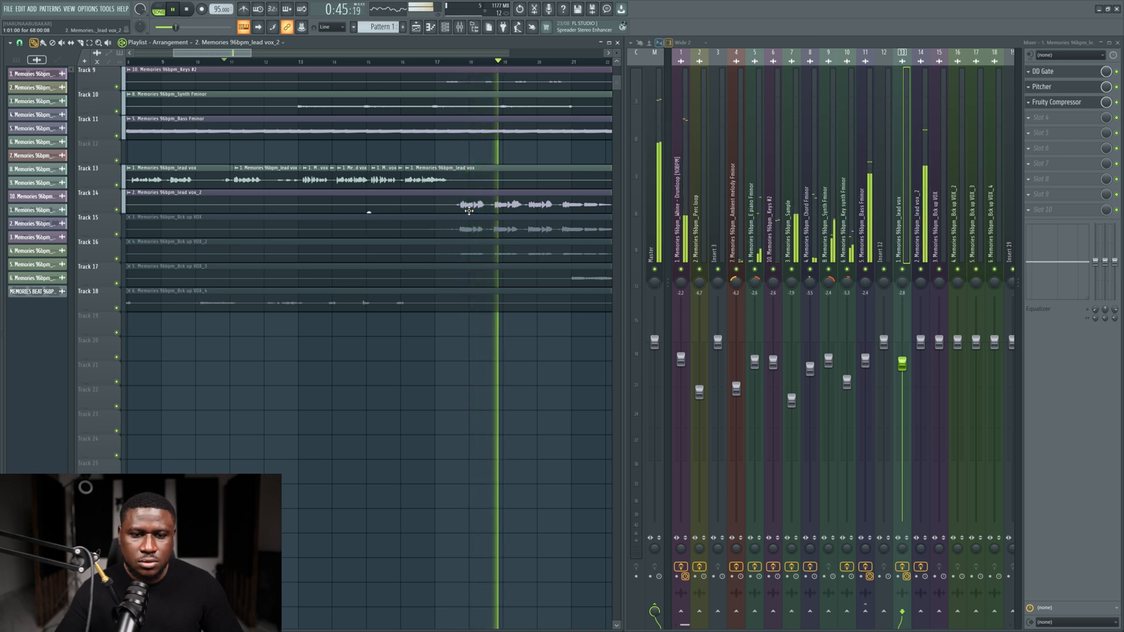
key(space)
click(434, 63)
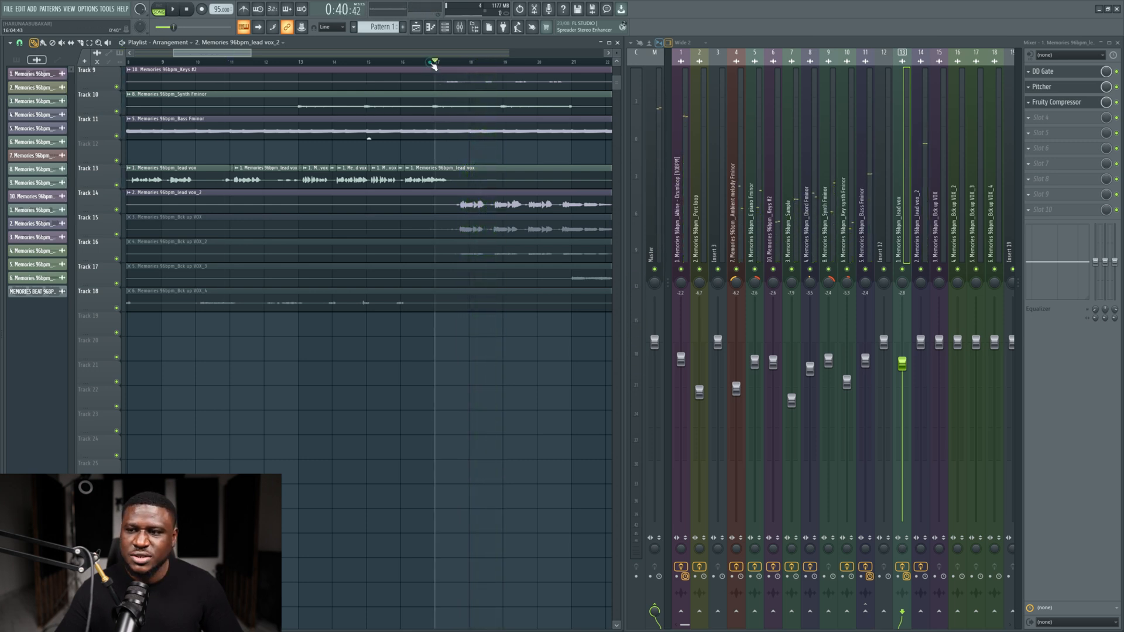
scroll(367, 106, down, 2)
scroll(370, 111, up, 1)
scroll(370, 112, down, 1)
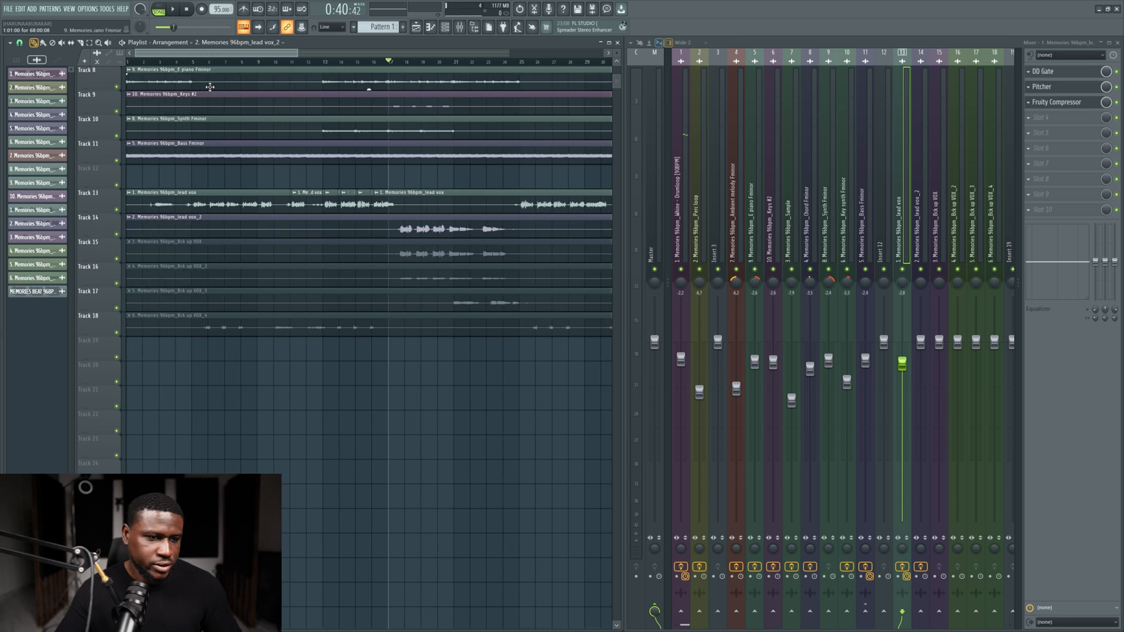
Step: Set the playback position to bar 5 and load Fruity Parametric EQ 2 after Fruity Compressor on the lead vox
click(191, 61)
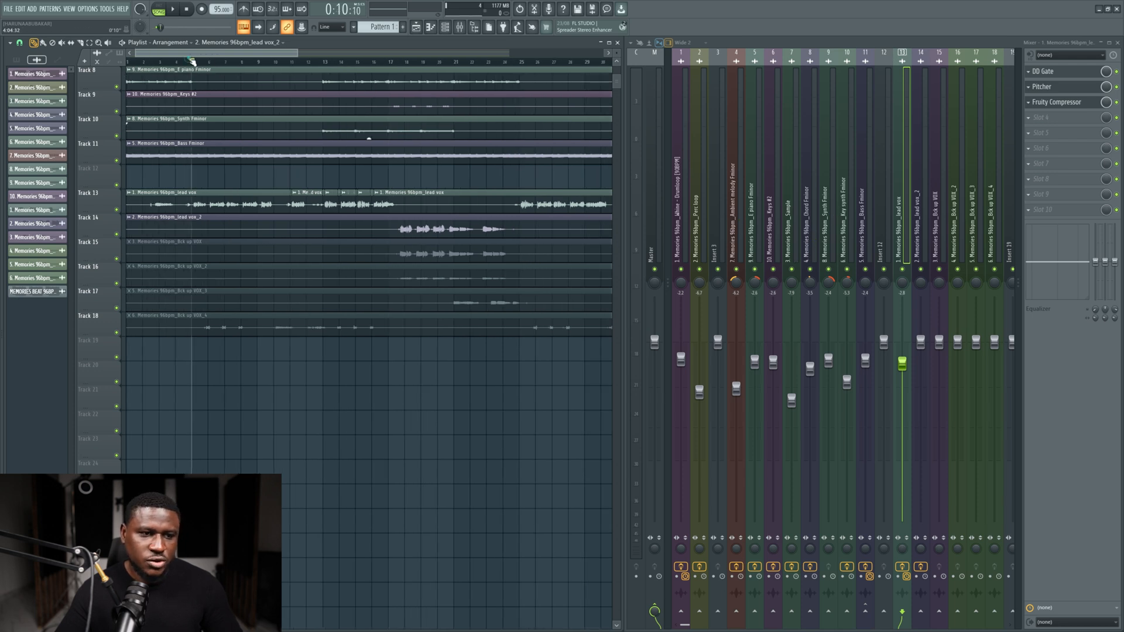
click(1058, 122)
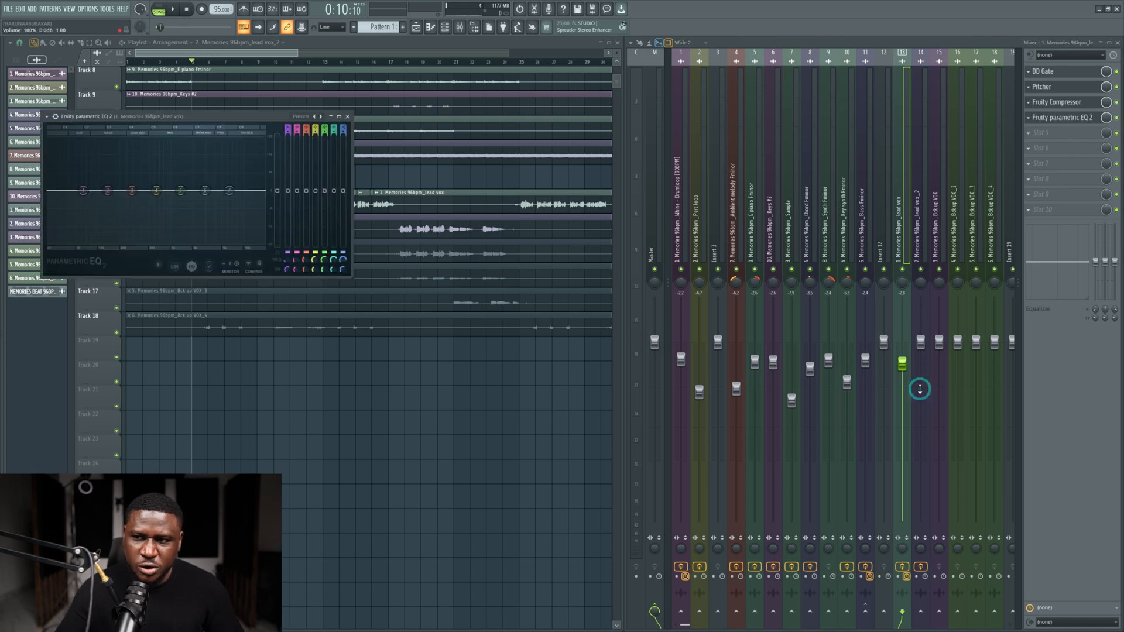
drag(228, 117, 431, 374)
Step: Turn EQ band 1 on the lead vox into a Steep 4 high-pass filter at about 120 Hz while auditioning the song
key(space)
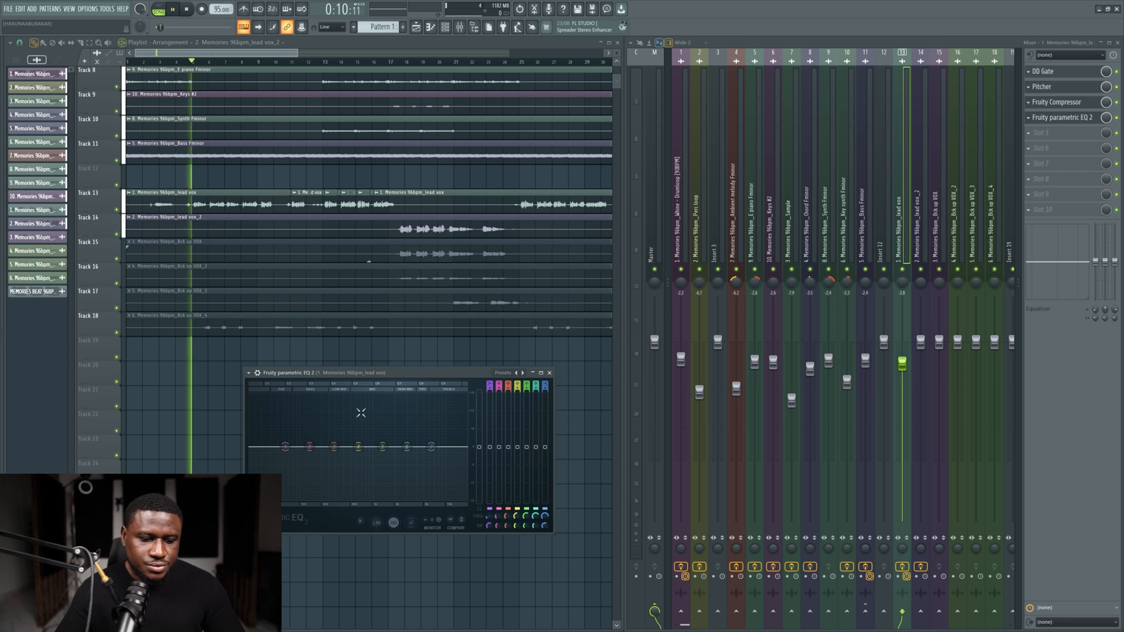
right_click(286, 448)
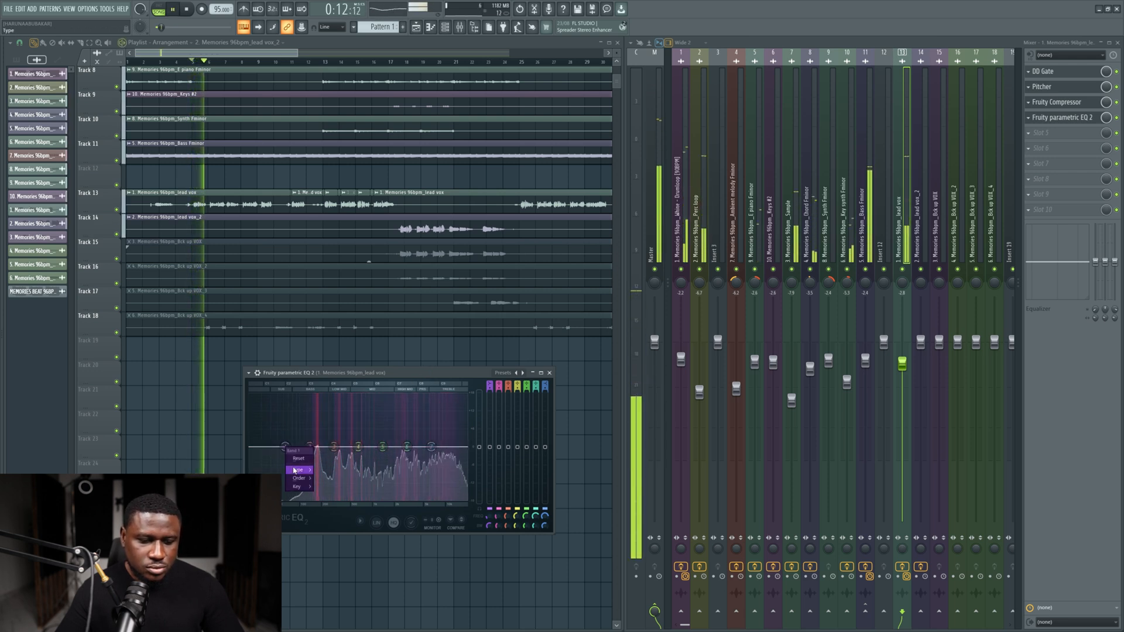
mouse_move(298, 470)
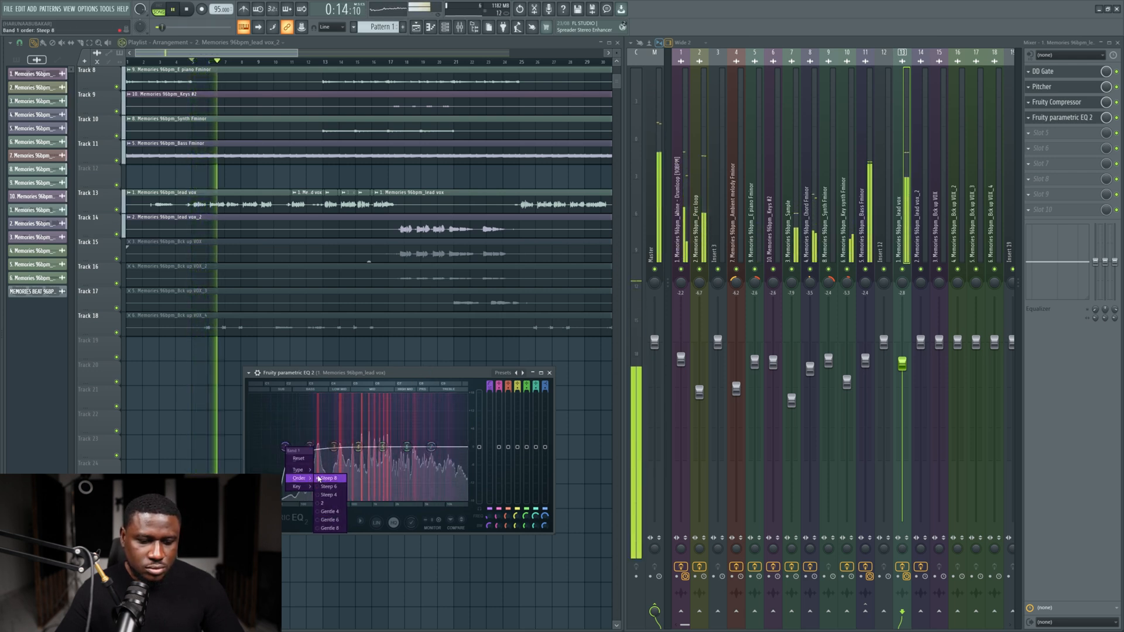
click(337, 495)
drag(283, 448, 300, 446)
key(space)
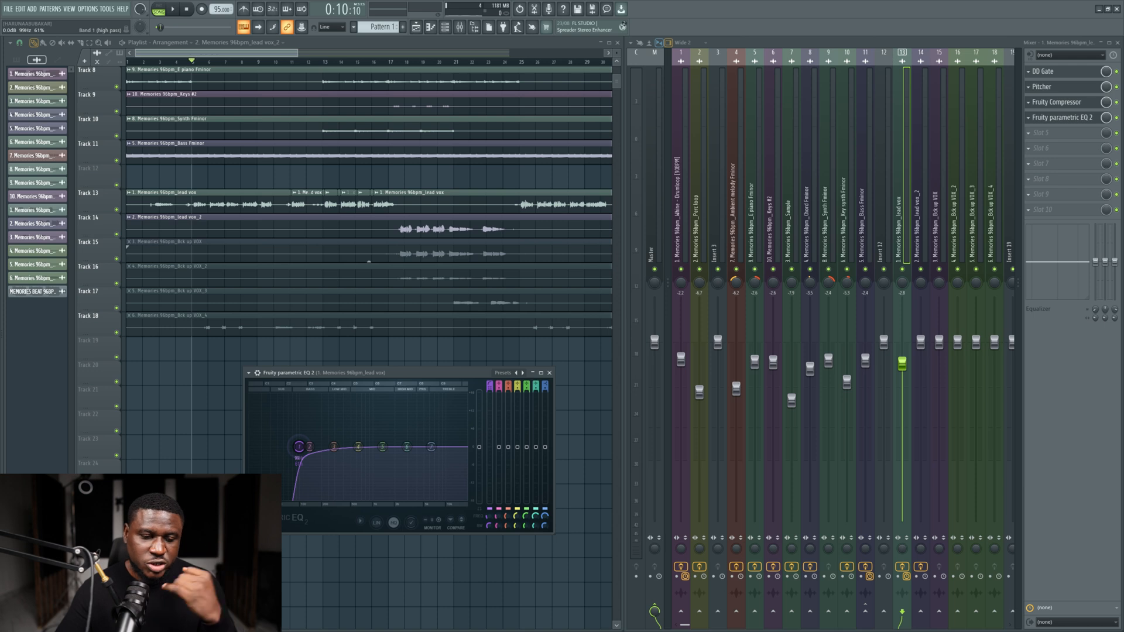
drag(297, 447, 299, 446)
key(space)
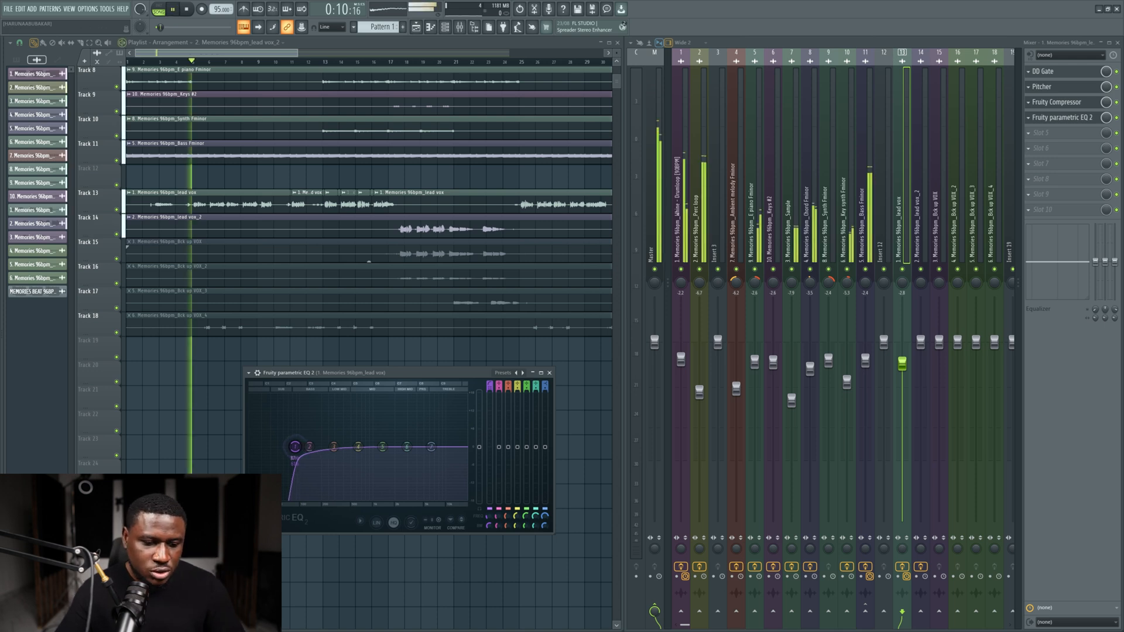
key(space)
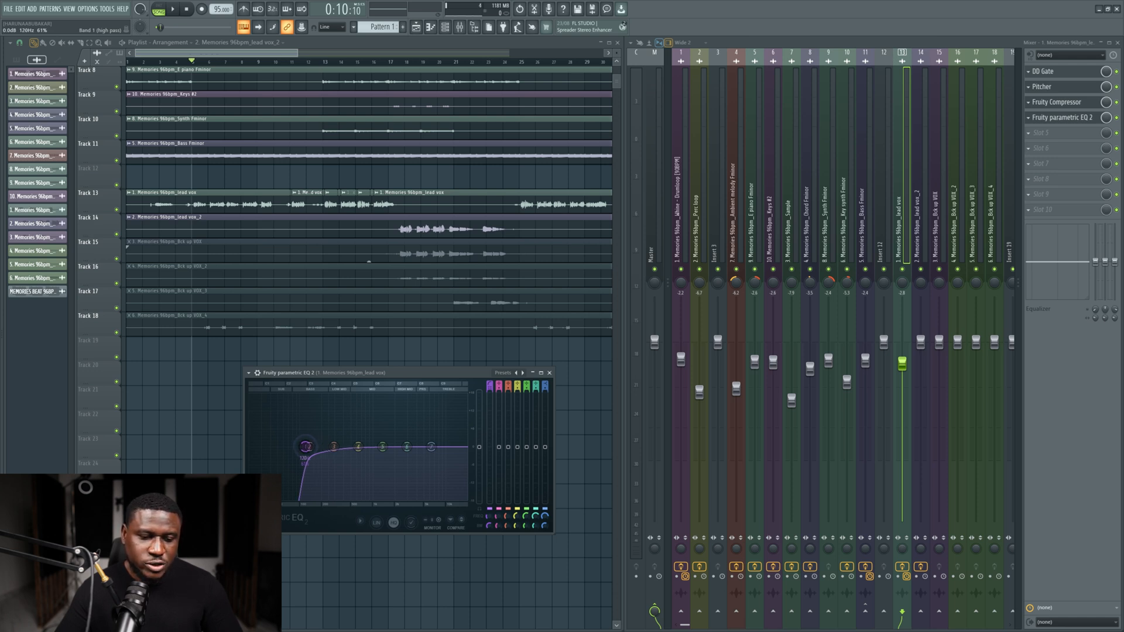
Step: Sweep EQ band 2 as a narrow 18 dB boost through the low frequencies, then cut it by about 2 dB at 185 Hz
key(space)
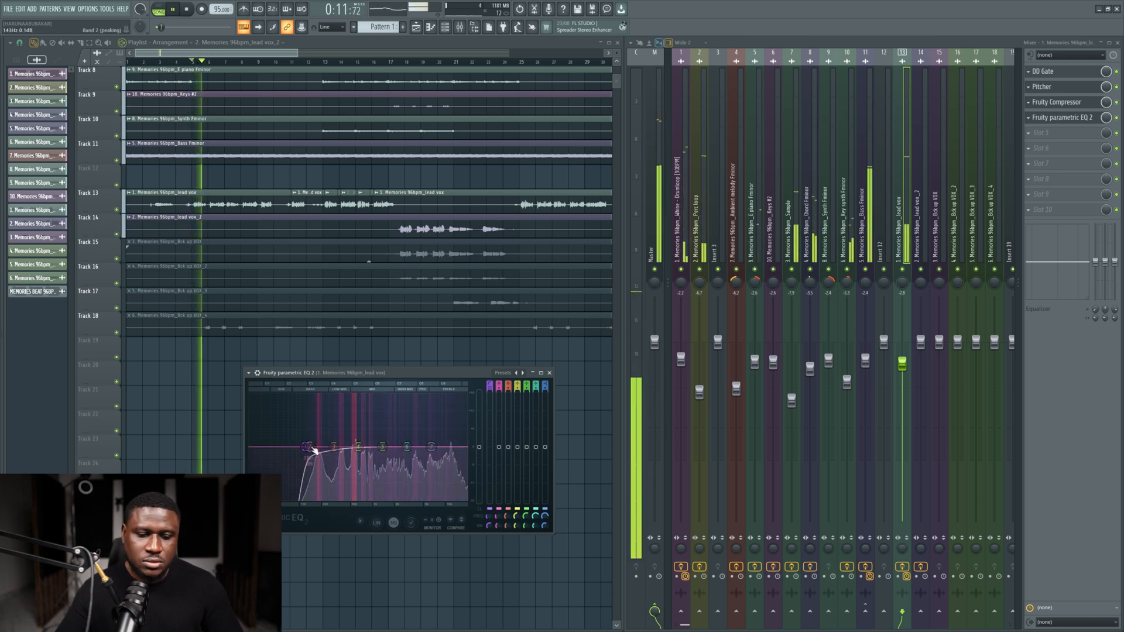
drag(309, 447, 316, 447)
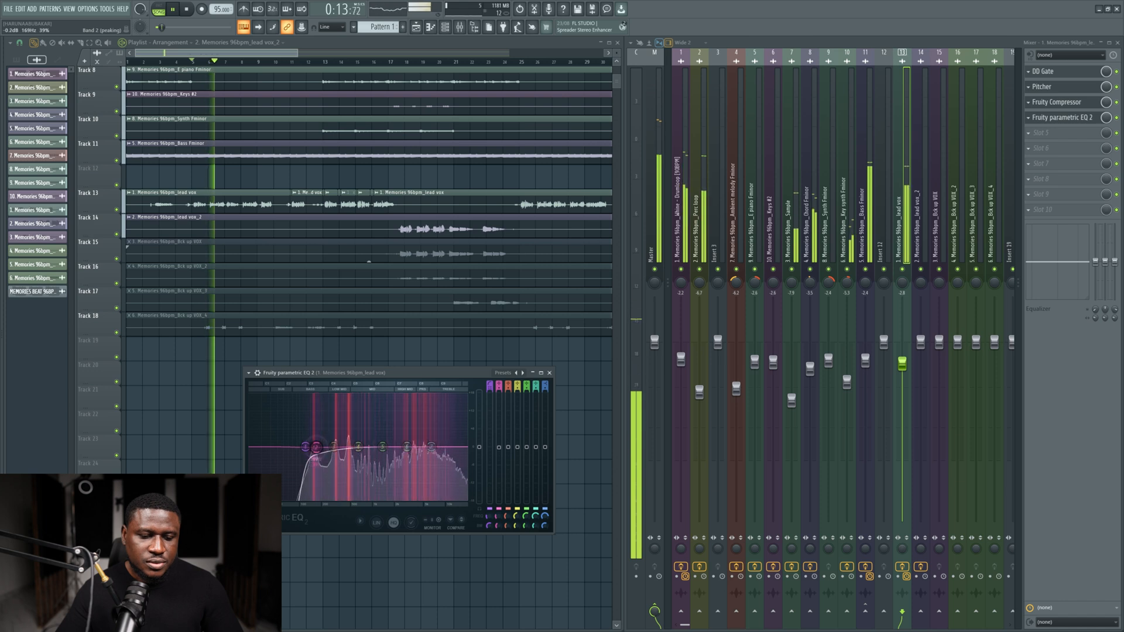
key(space)
scroll(319, 449, down, 2)
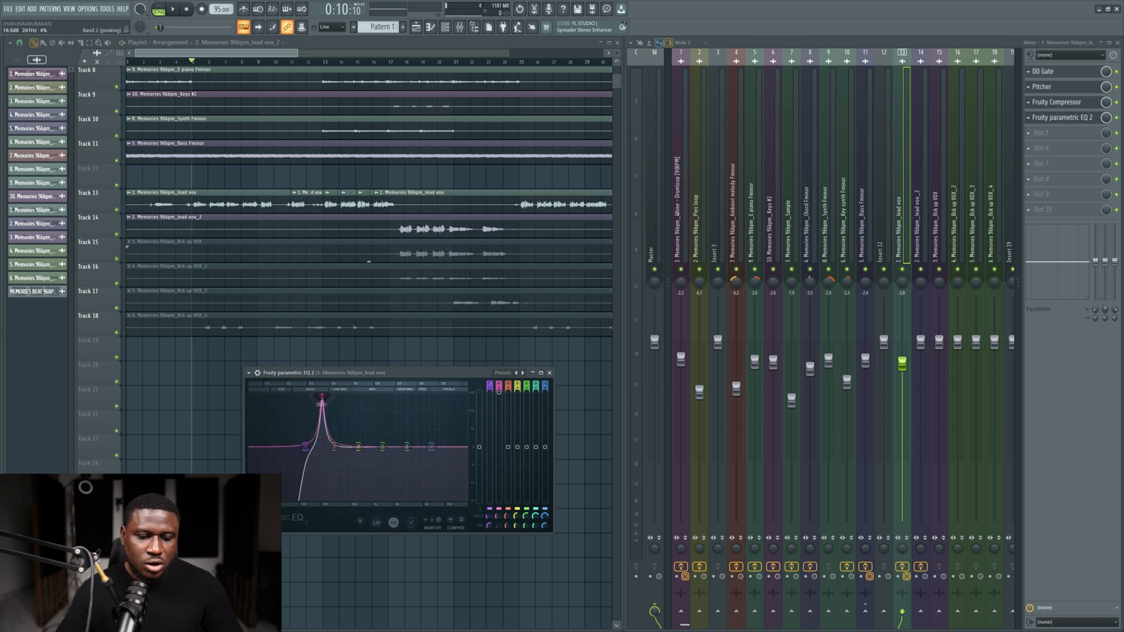
key(space)
drag(321, 397, 320, 397)
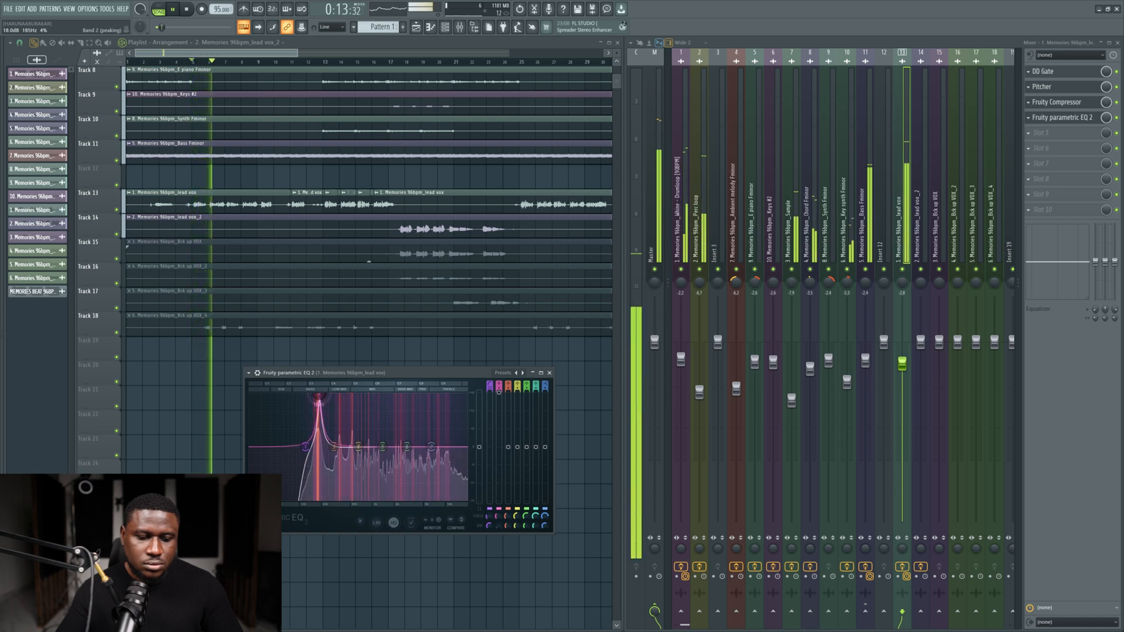
key(space)
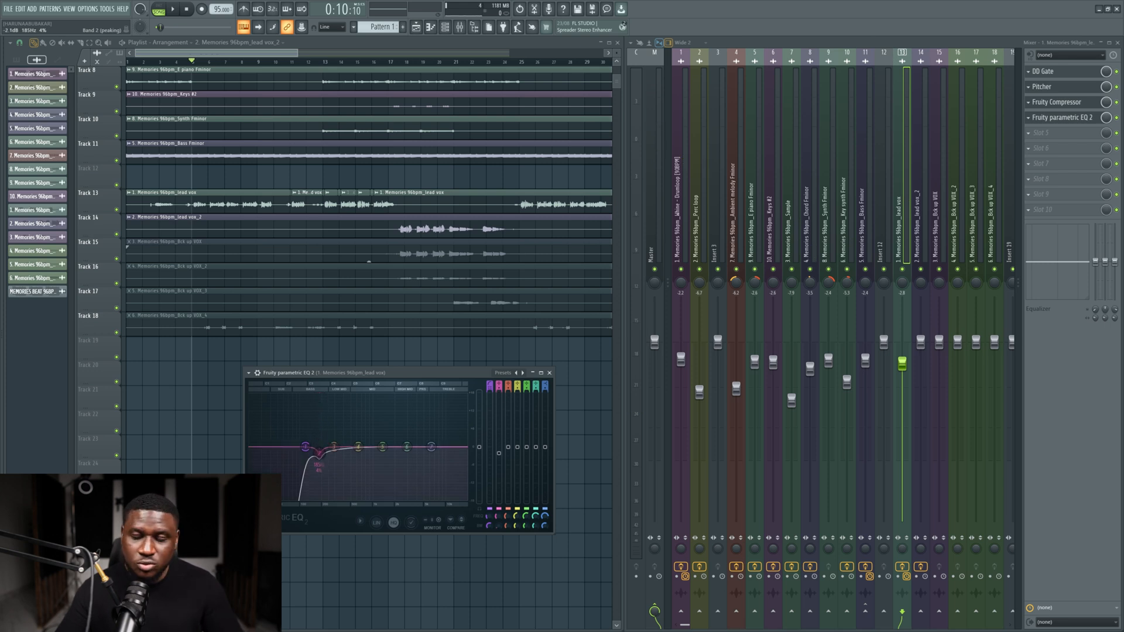
key(space)
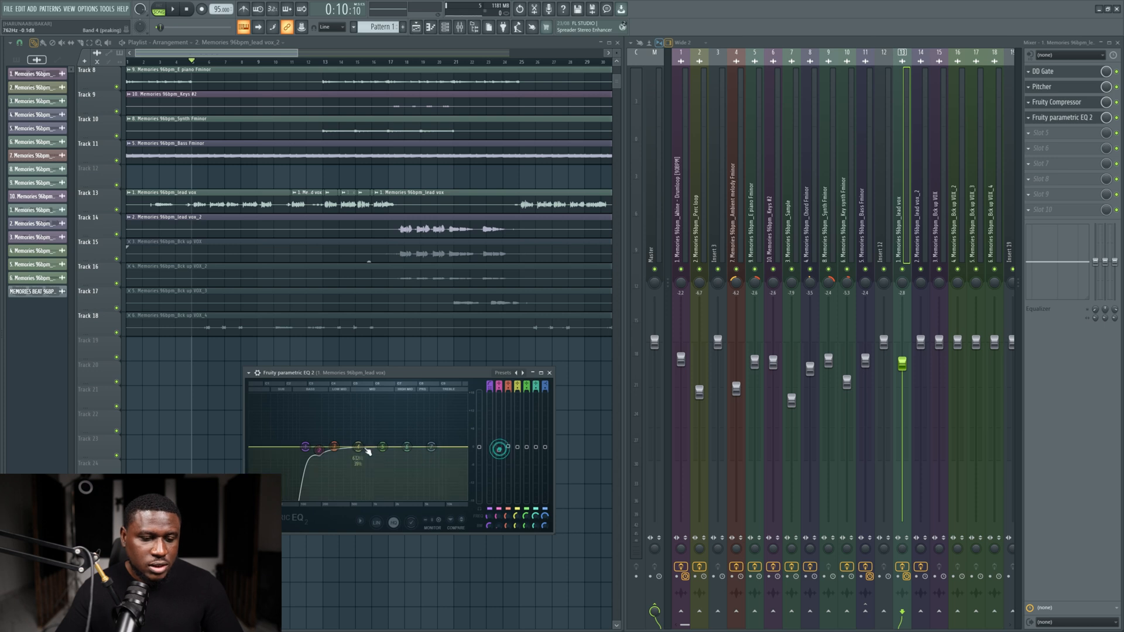
Step: Sweep EQ band 3 as a narrow 18 dB boost around 352 Hz and turn it into a slight cut there
key(space)
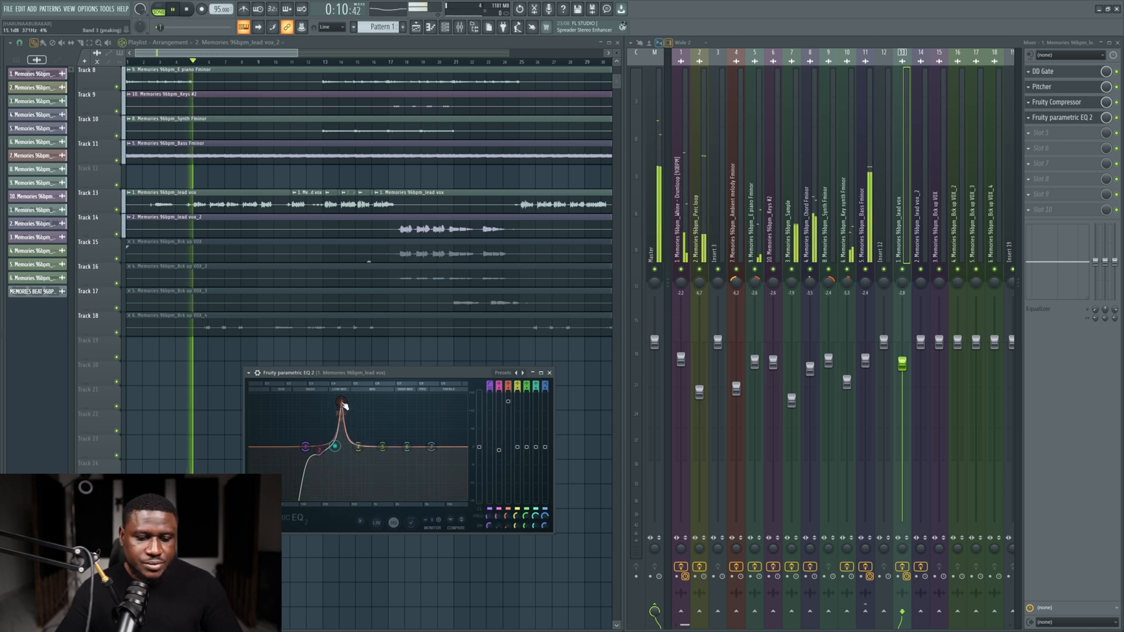
drag(344, 398, 339, 395)
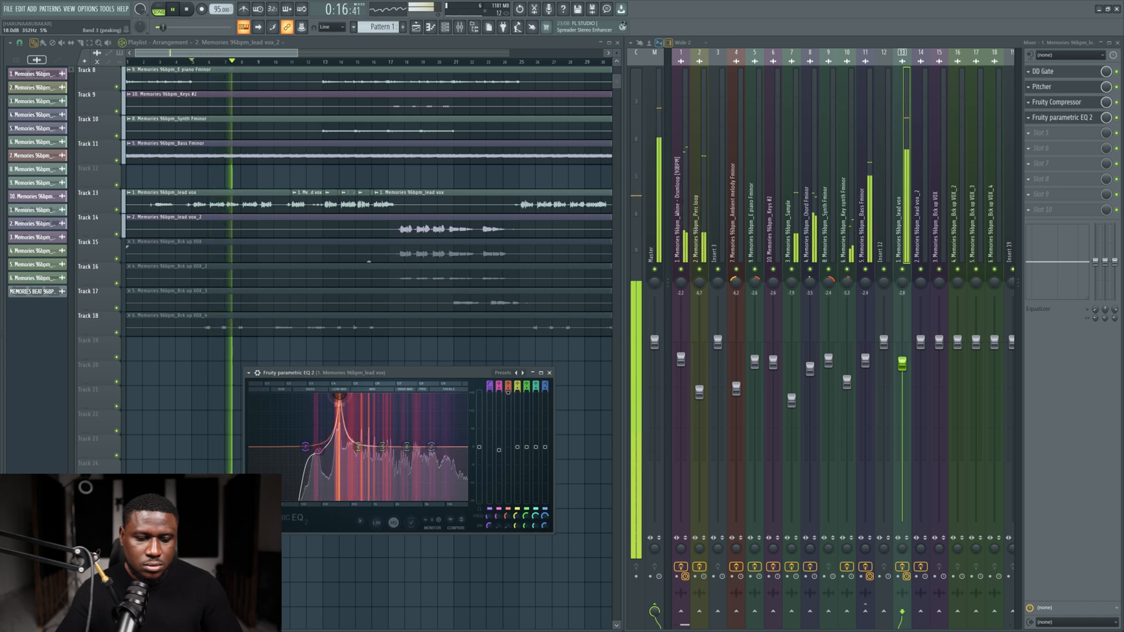
key(space)
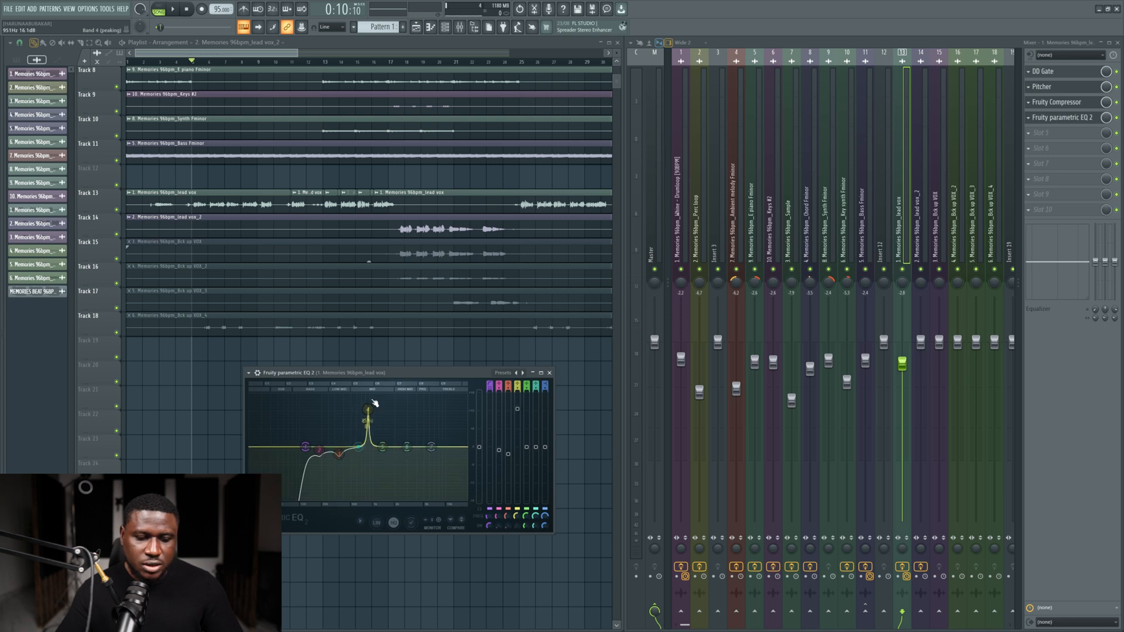
Step: Sweep EQ band 4 on the lead vox as a narrow boost down from about 950 Hz and turn it into a slight cut
key(space)
drag(367, 403, 361, 398)
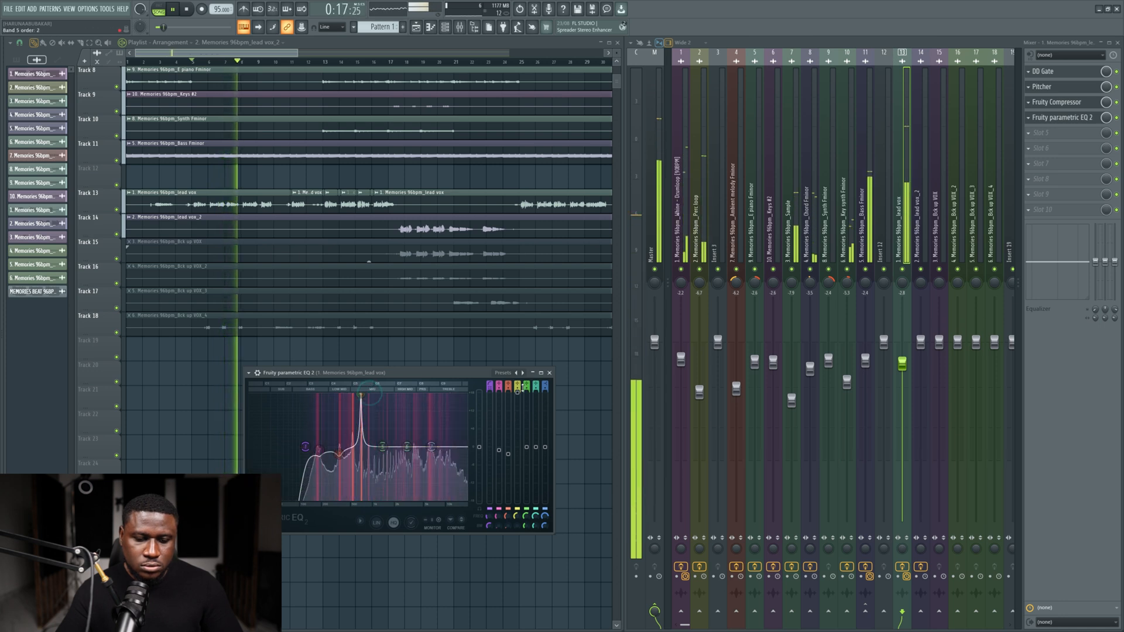
key(space)
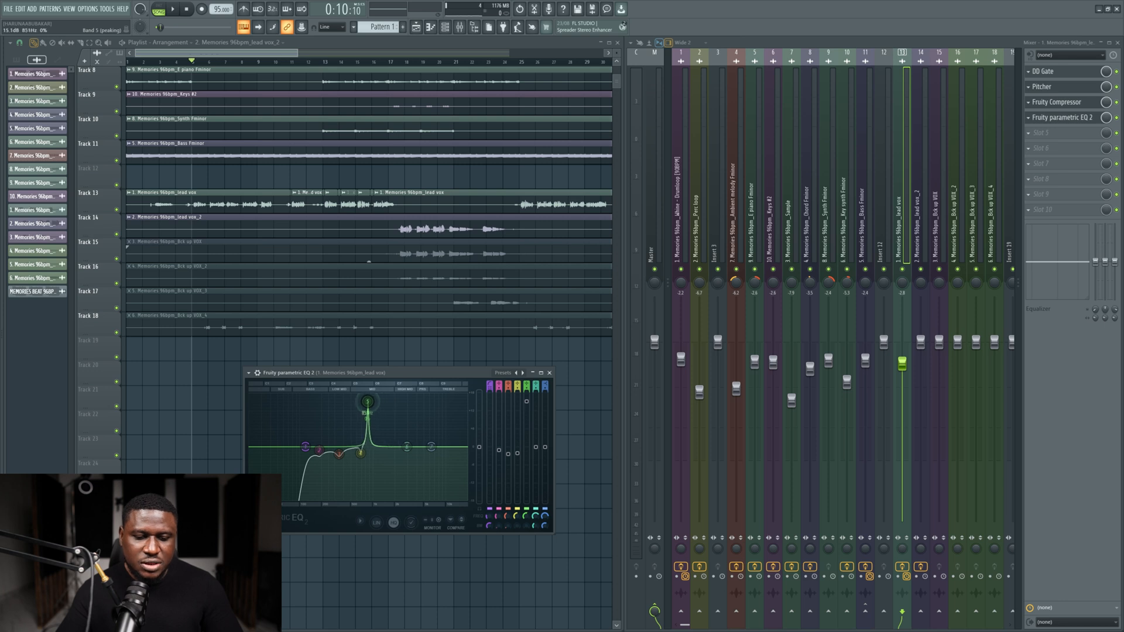
Step: Sweep EQ band 5 as a narrow 18 dB boost from about 1.5 kHz downward and turn it into a slight cut around 980 Hz
key(space)
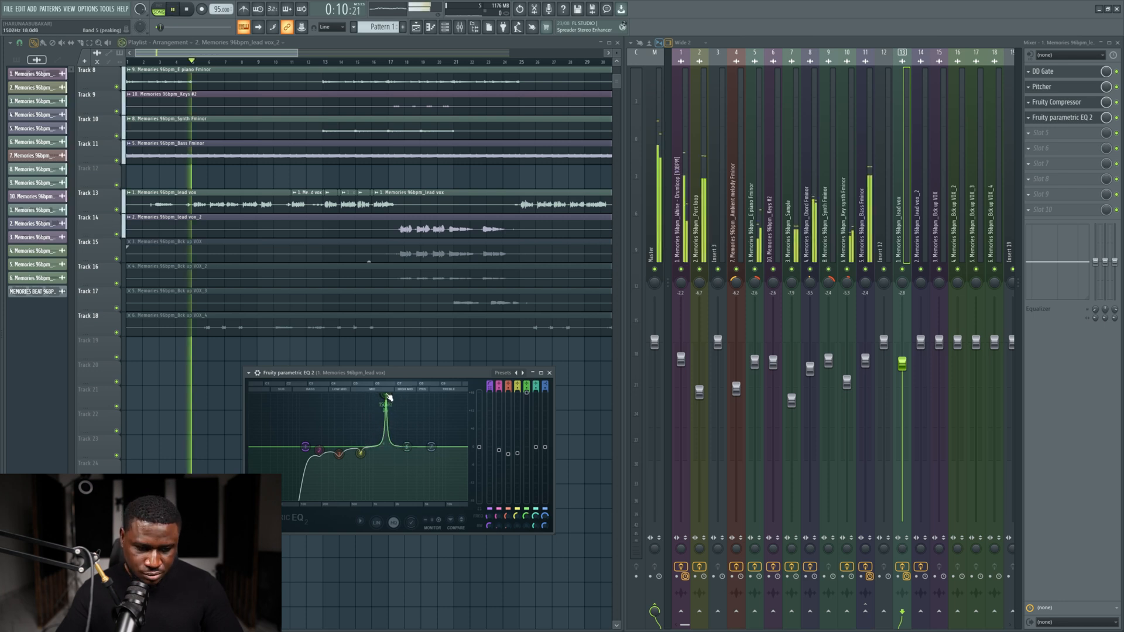
drag(388, 396, 378, 194)
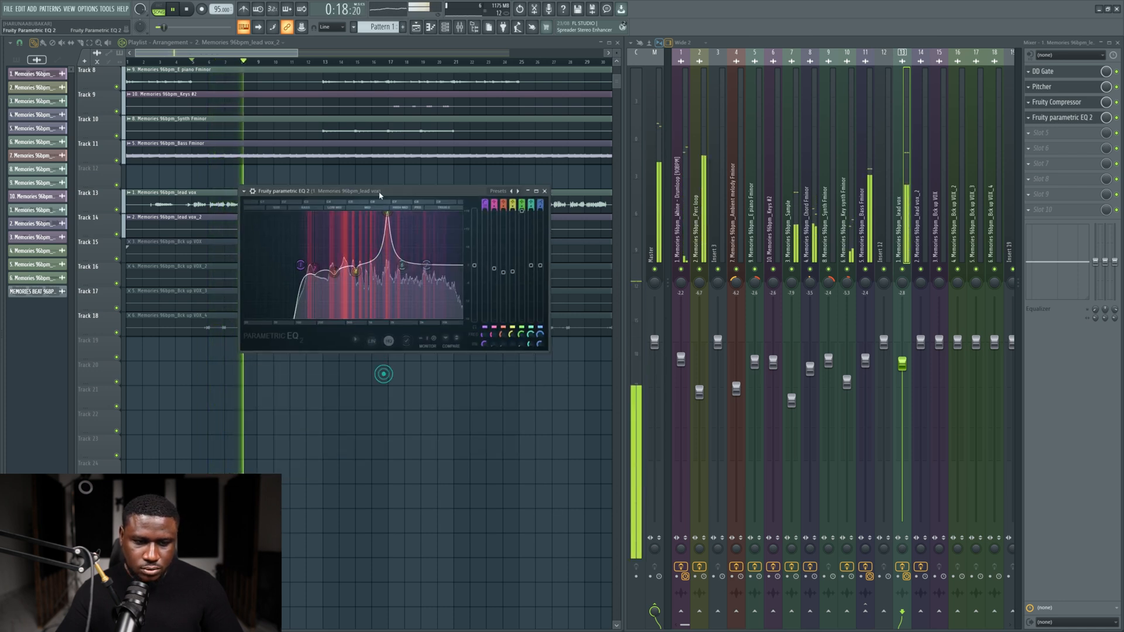
key(space)
key(space)
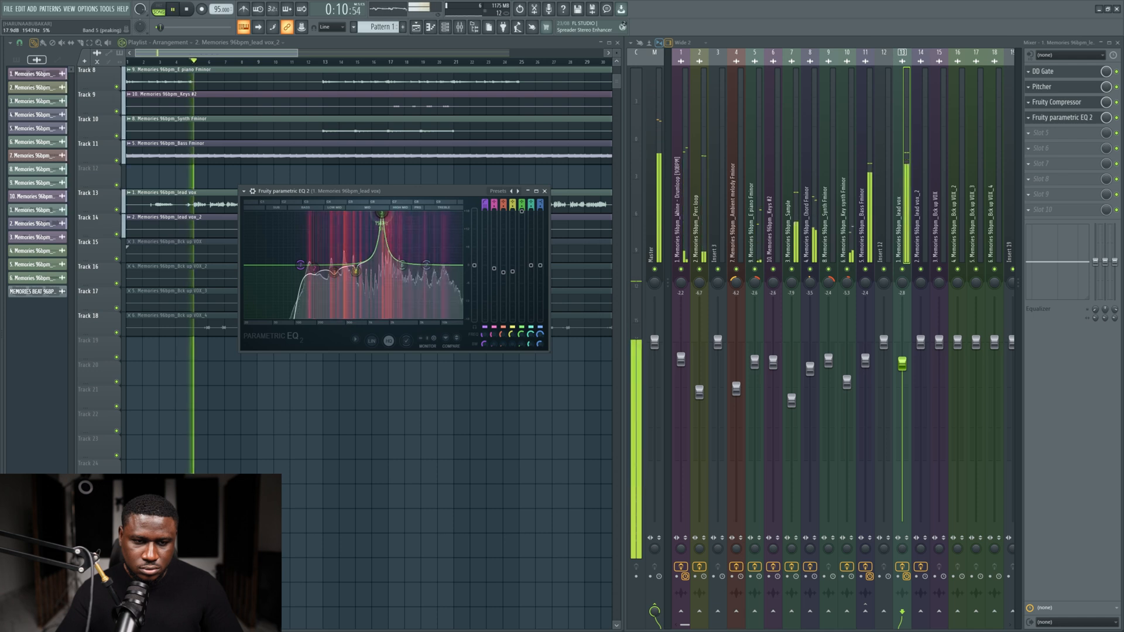
drag(382, 214, 365, 215)
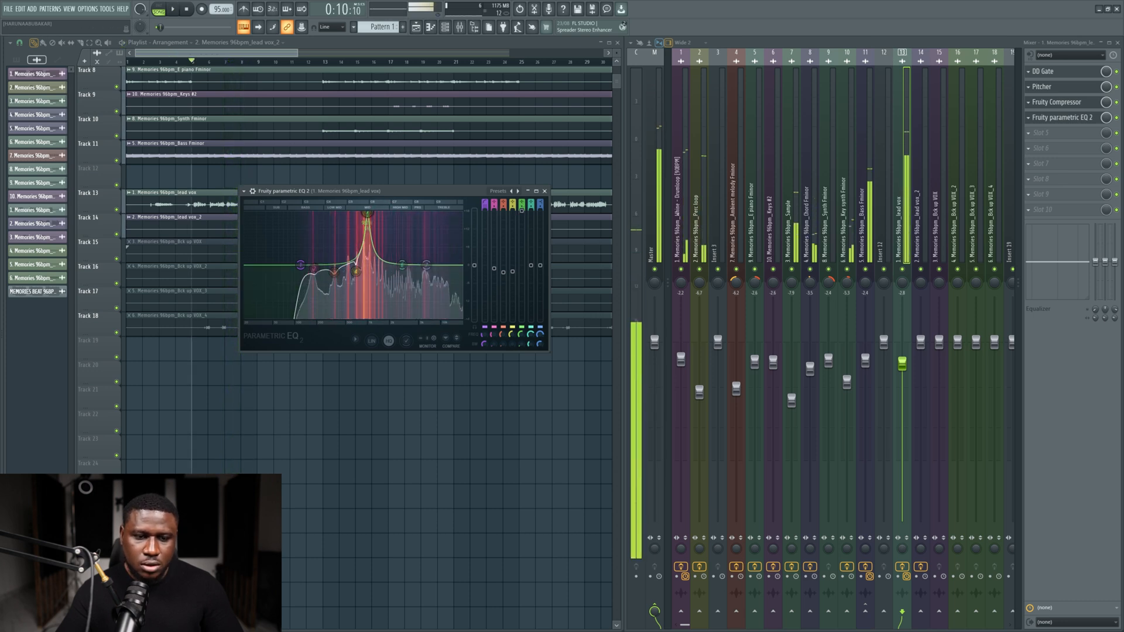
key(space)
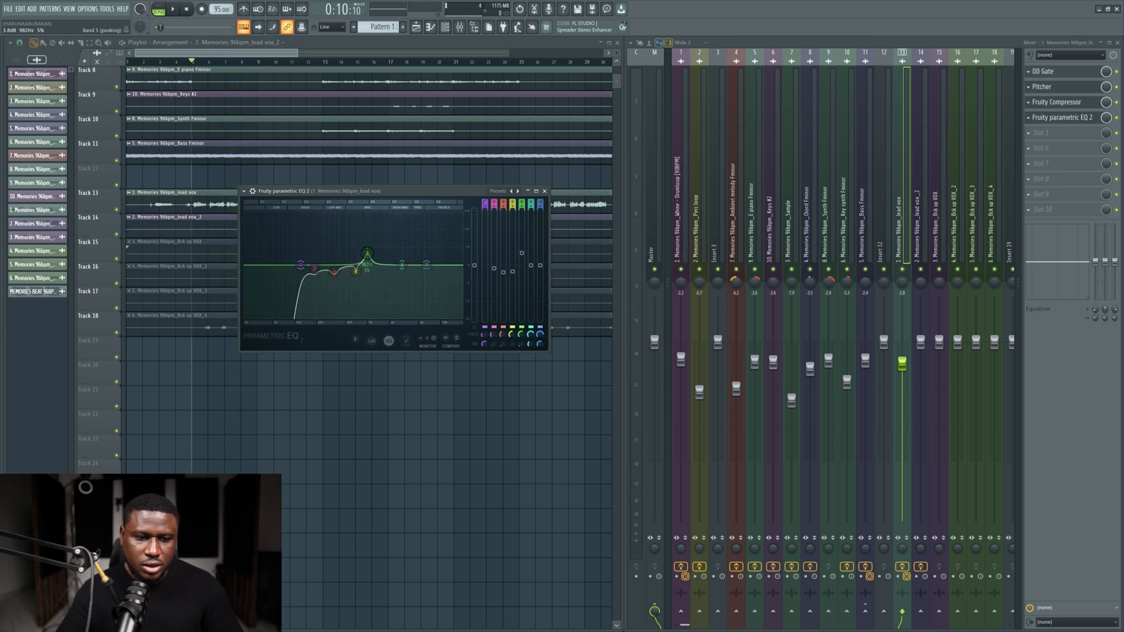
Step: Sweep EQ band 6 as a narrow boost during playback, then cut it by about 3 dB around 2.4 kHz
key(space)
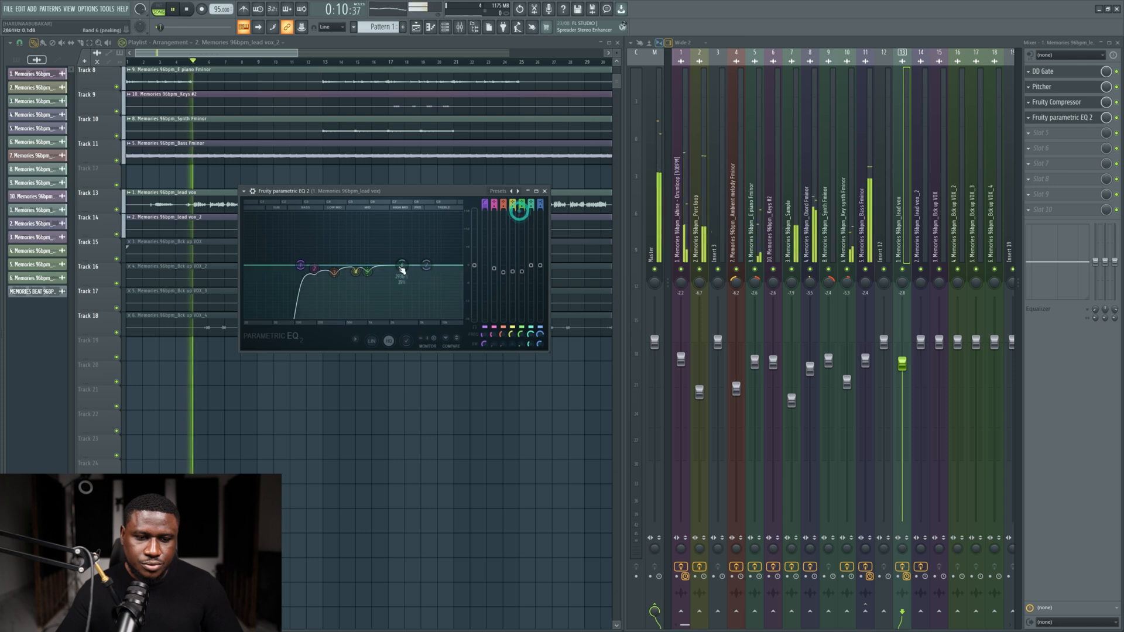
drag(400, 217, 396, 214)
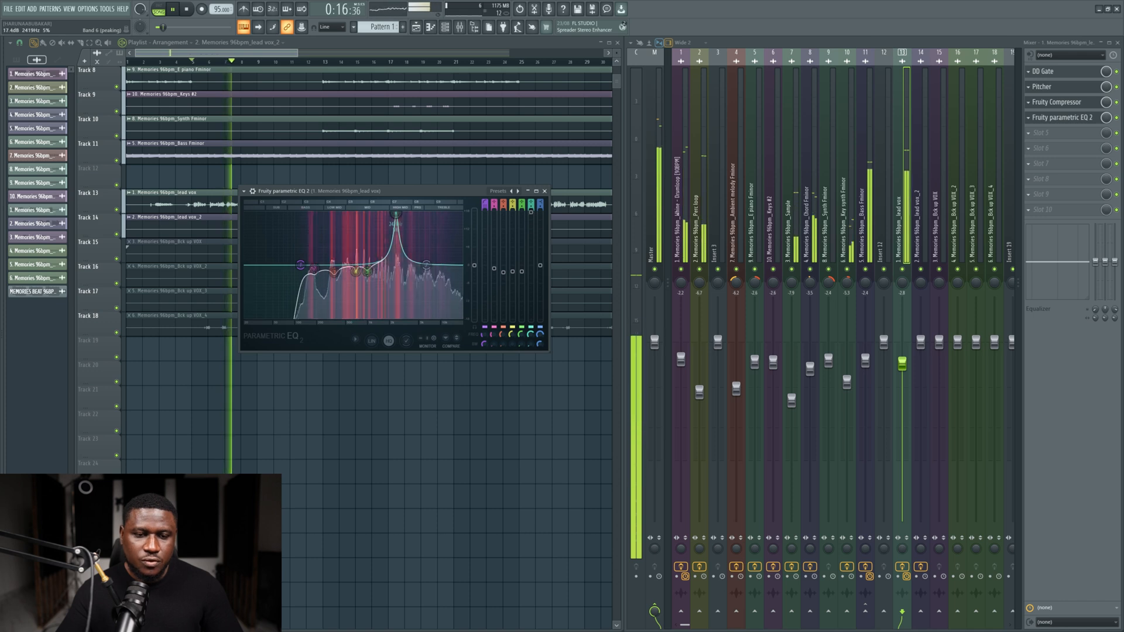
drag(397, 215, 395, 273)
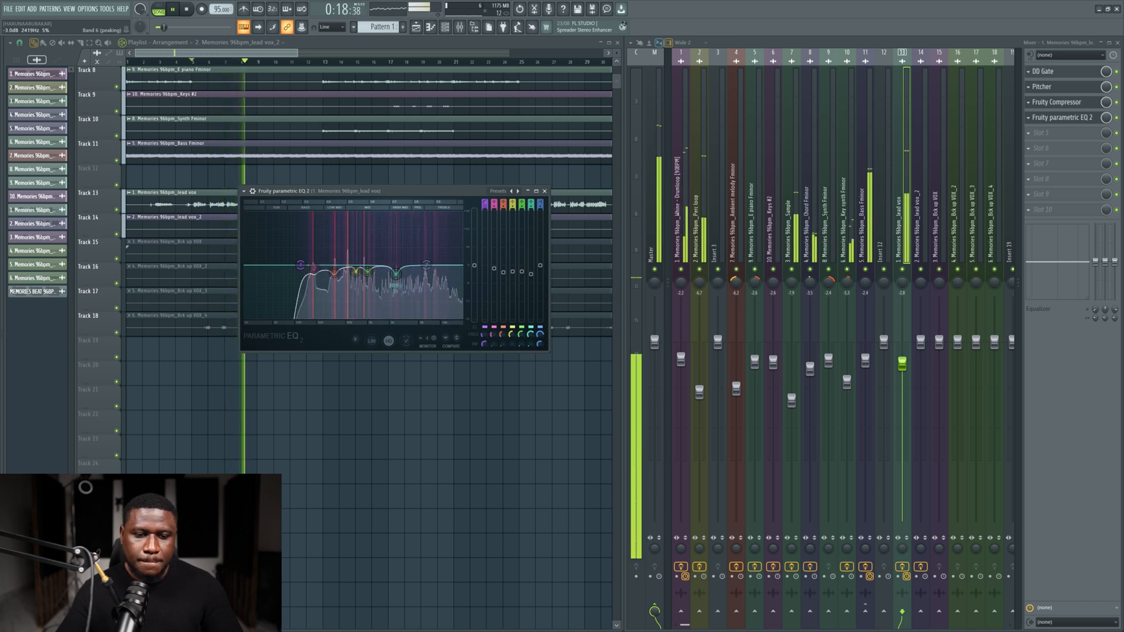
key(space)
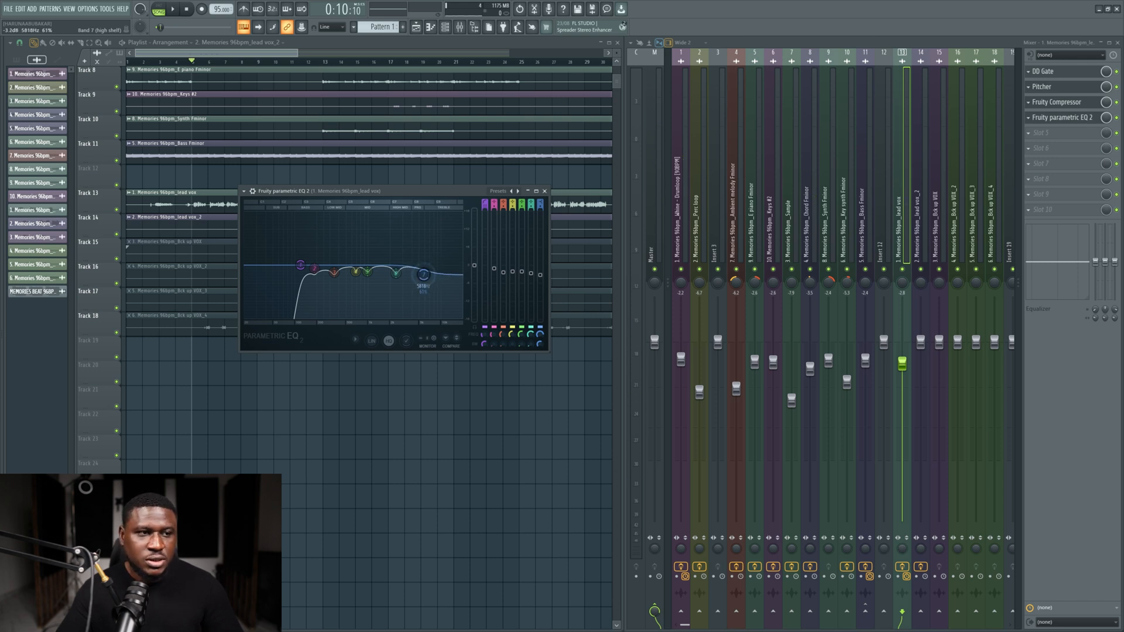
Step: Apply a slight high-shelf cut around 5 kHz with EQ band 7 while auditioning the song, and close the EQ
key(space)
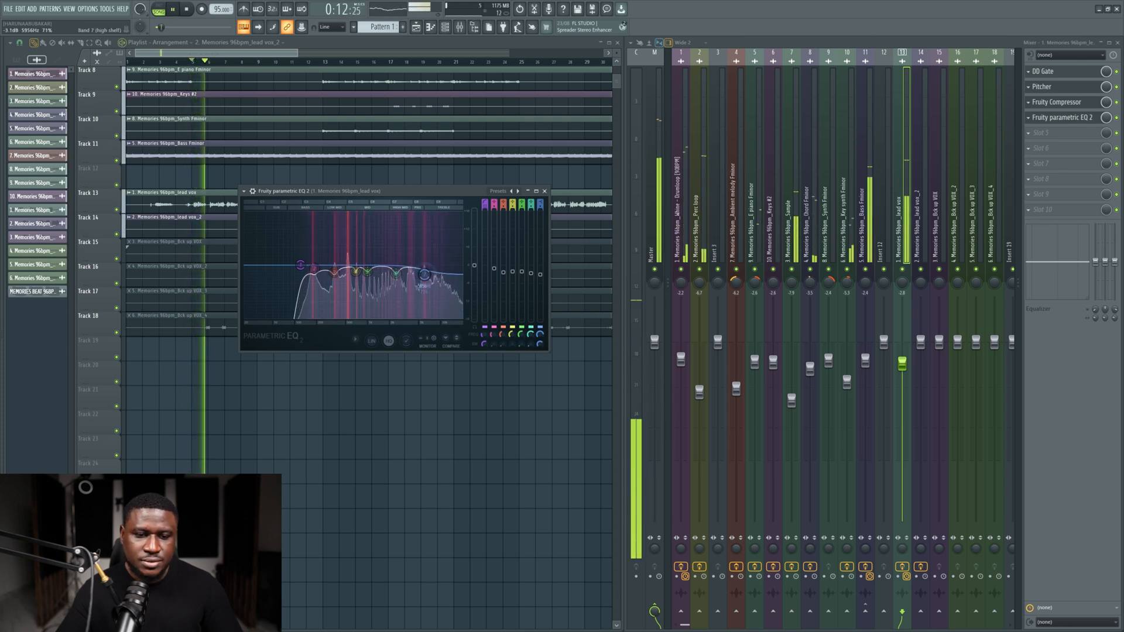
drag(425, 276, 426, 272)
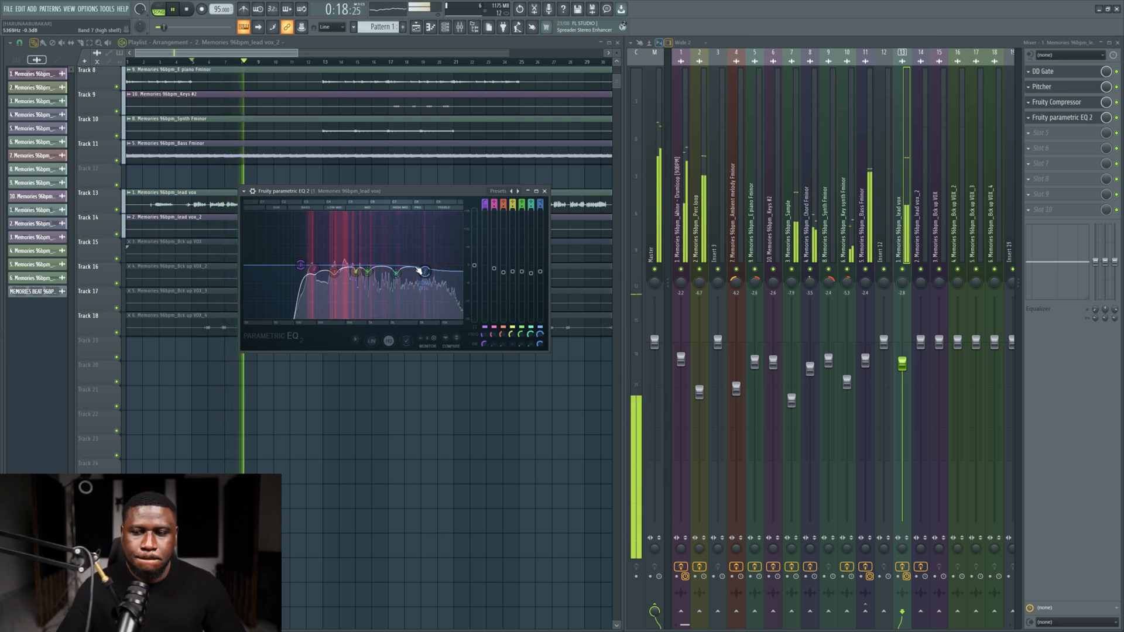
click(545, 191)
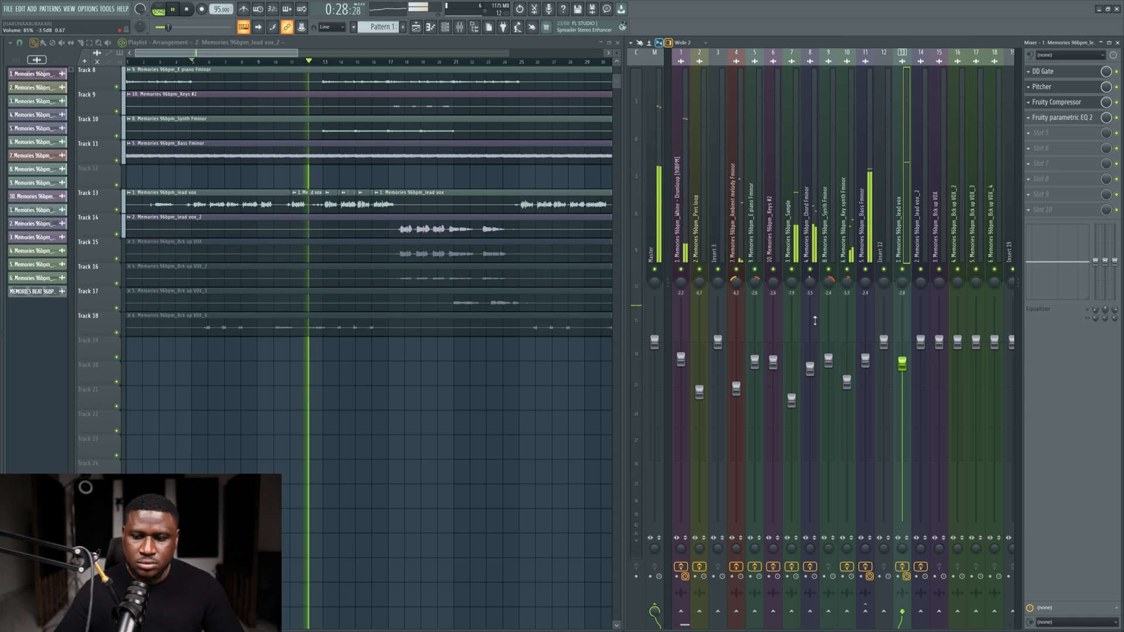
Step: Raise the lead vox level to -2.1 dB and compare the vocal with its EQ bypassed
drag(906, 364, 906, 362)
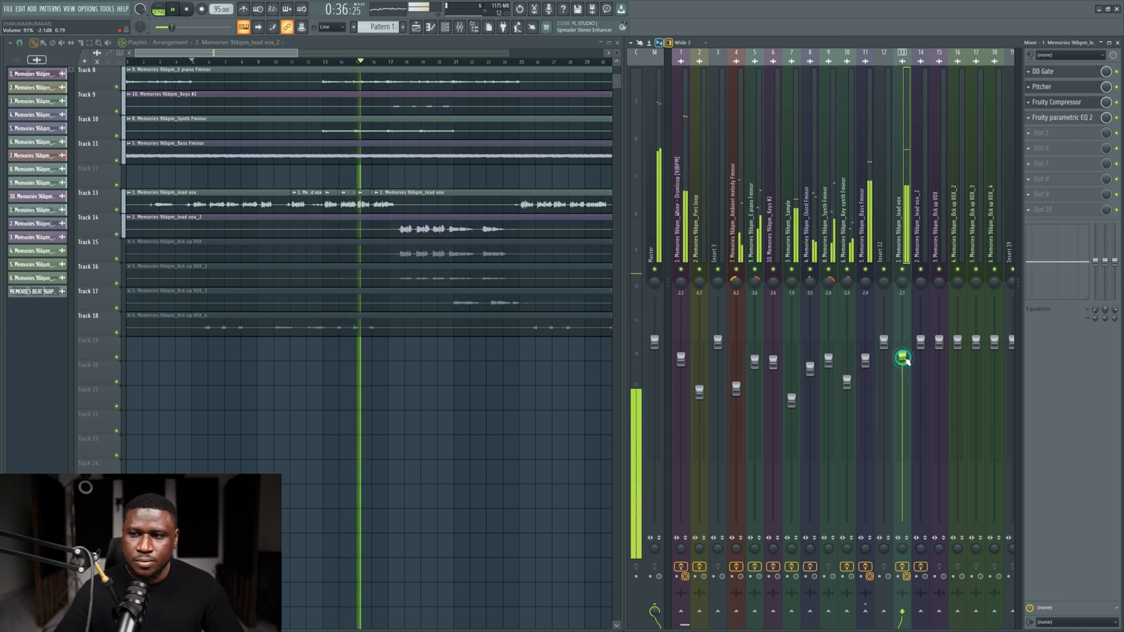
click(1053, 103)
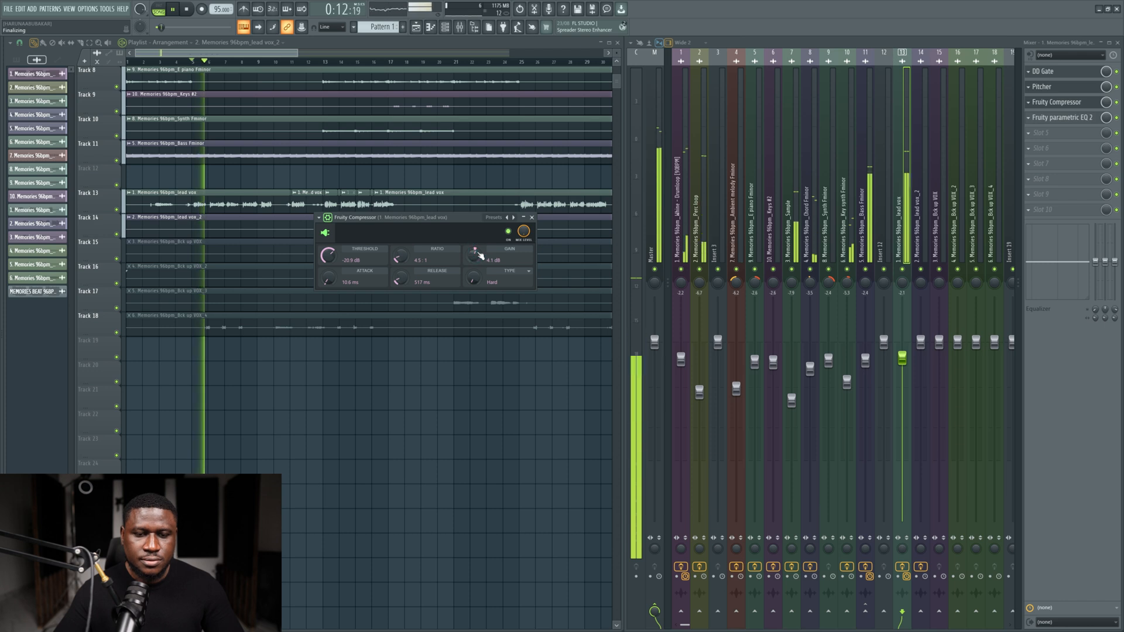
click(1117, 119)
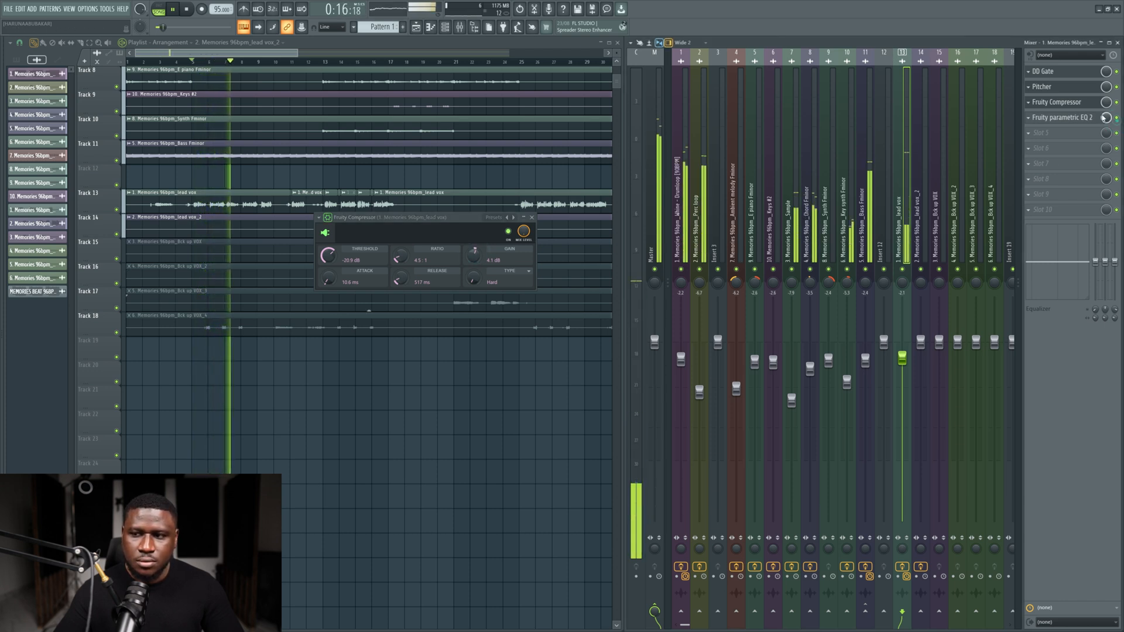
Step: Lower the lead vox EQ's high-pass cutoff to about 98 Hz, audition it and close the EQ and compressor windows
double_click(1077, 116)
click(1078, 116)
key(space)
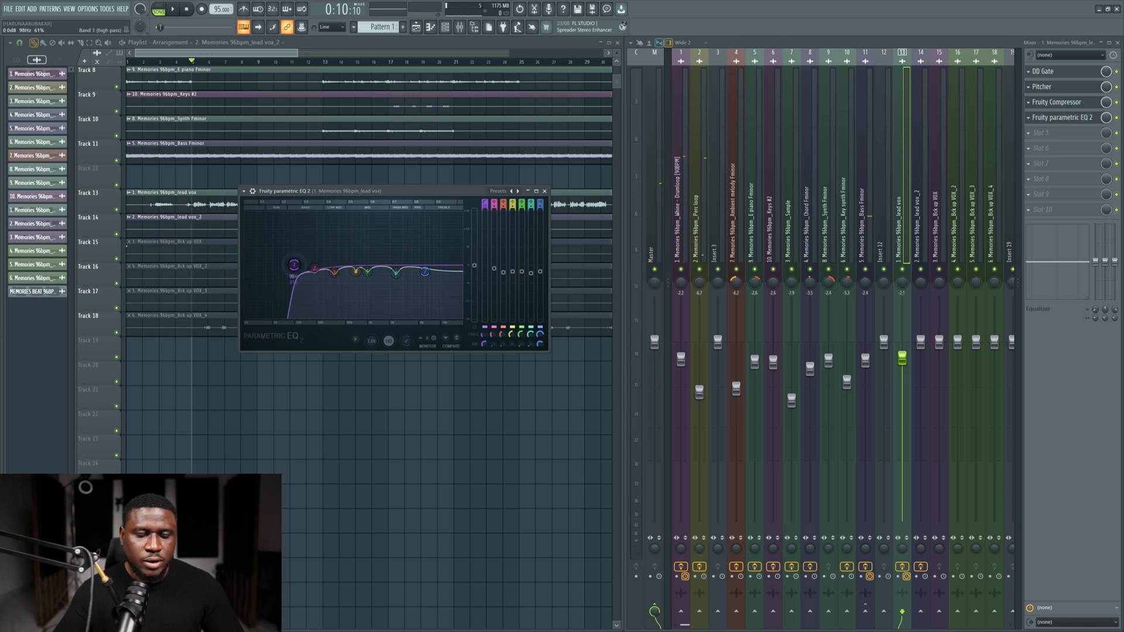
key(space)
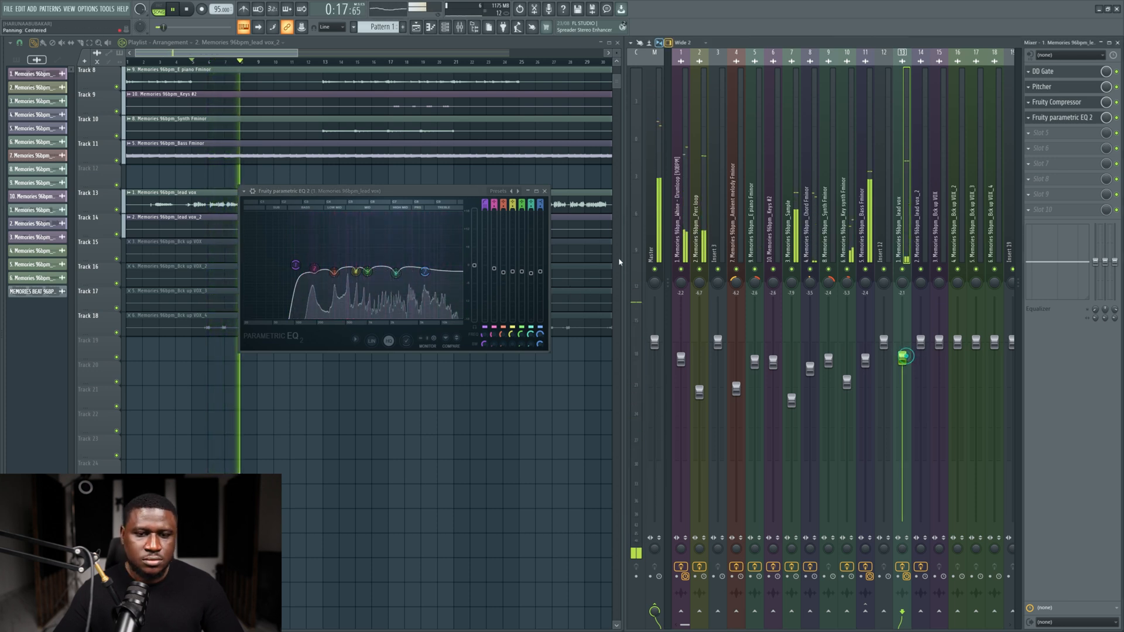
click(544, 190)
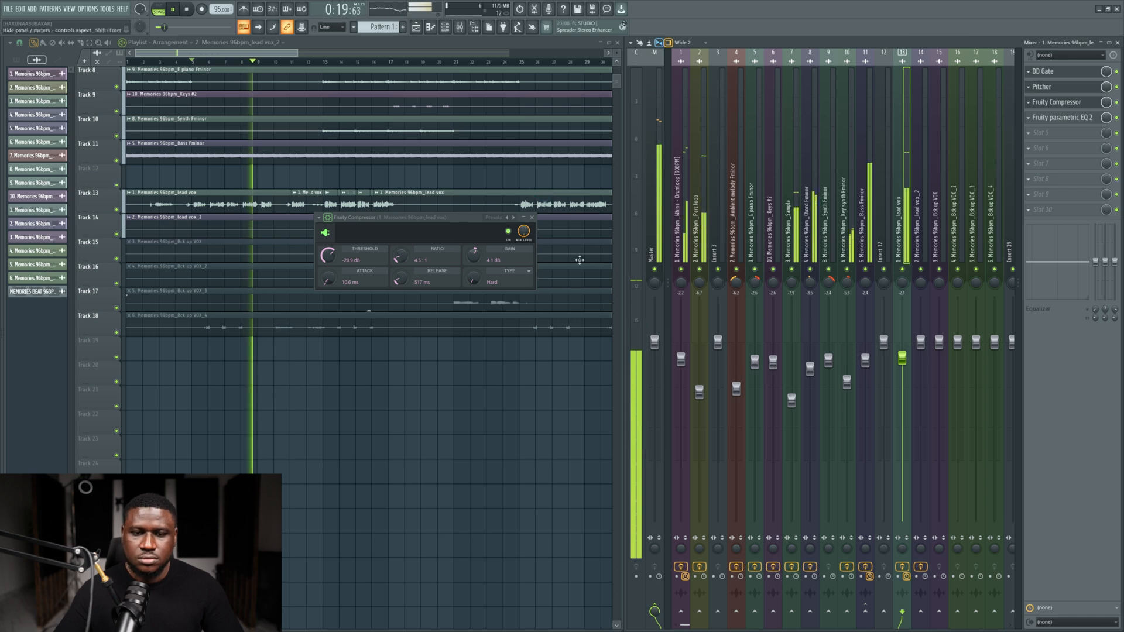
click(531, 217)
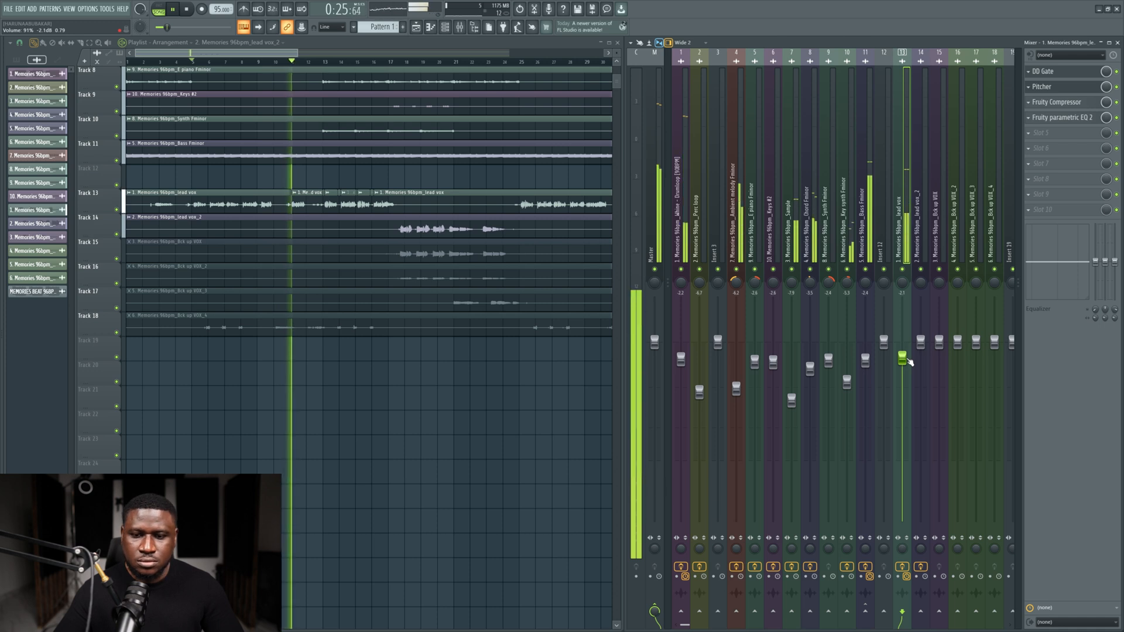
key(space)
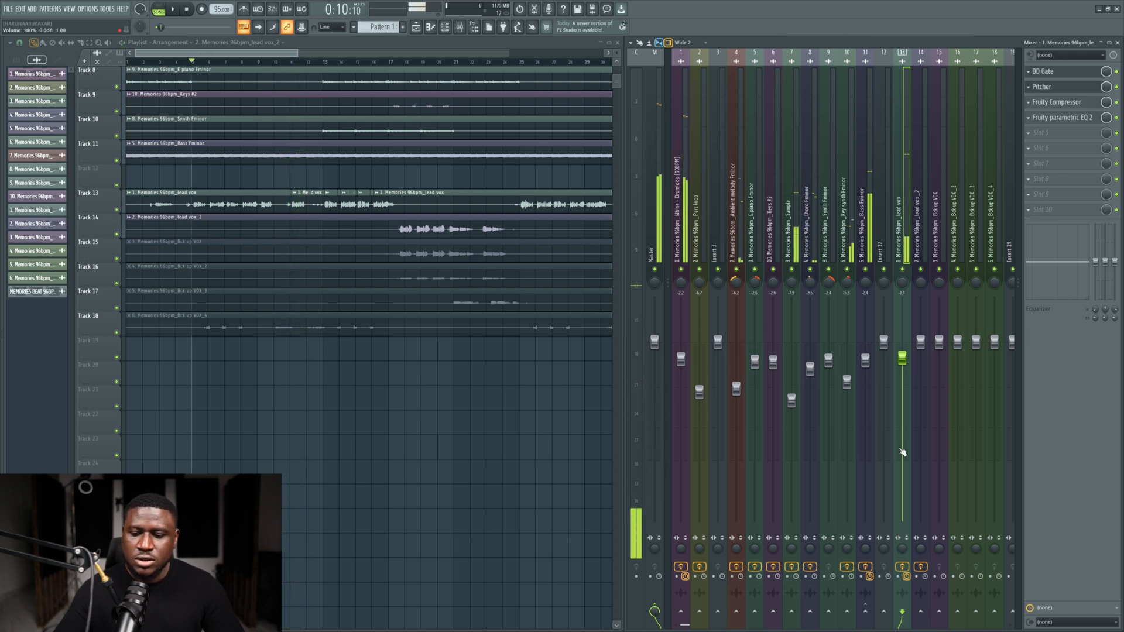
Step: Compare the lead vox with its effect slots disabled and enabled while playing from bar 5
key(space)
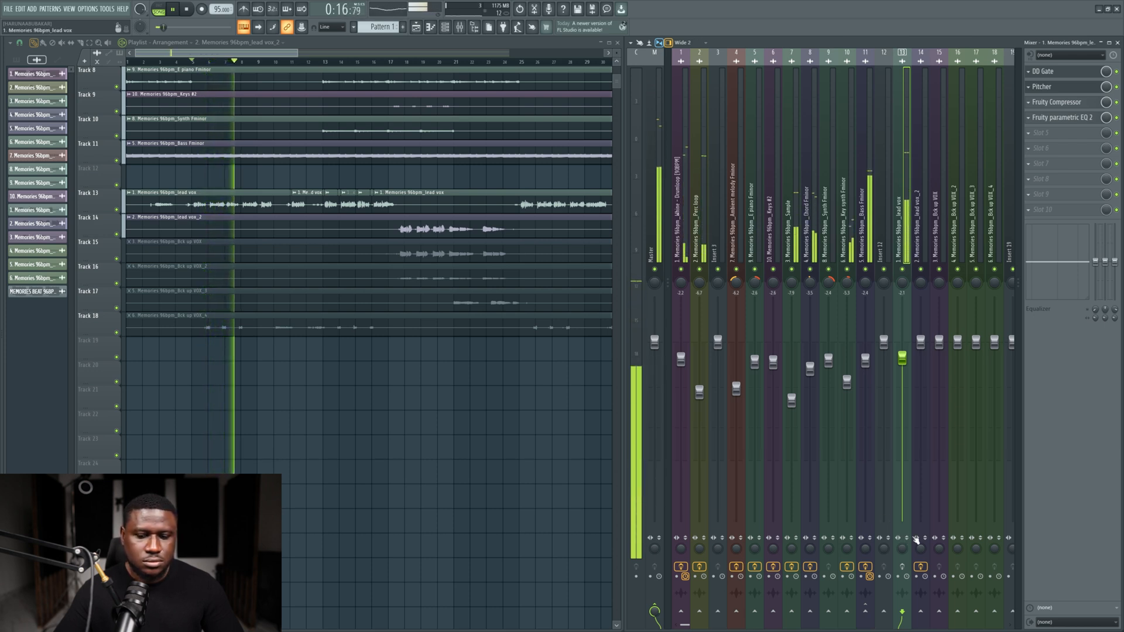
key(space)
click(906, 567)
key(space)
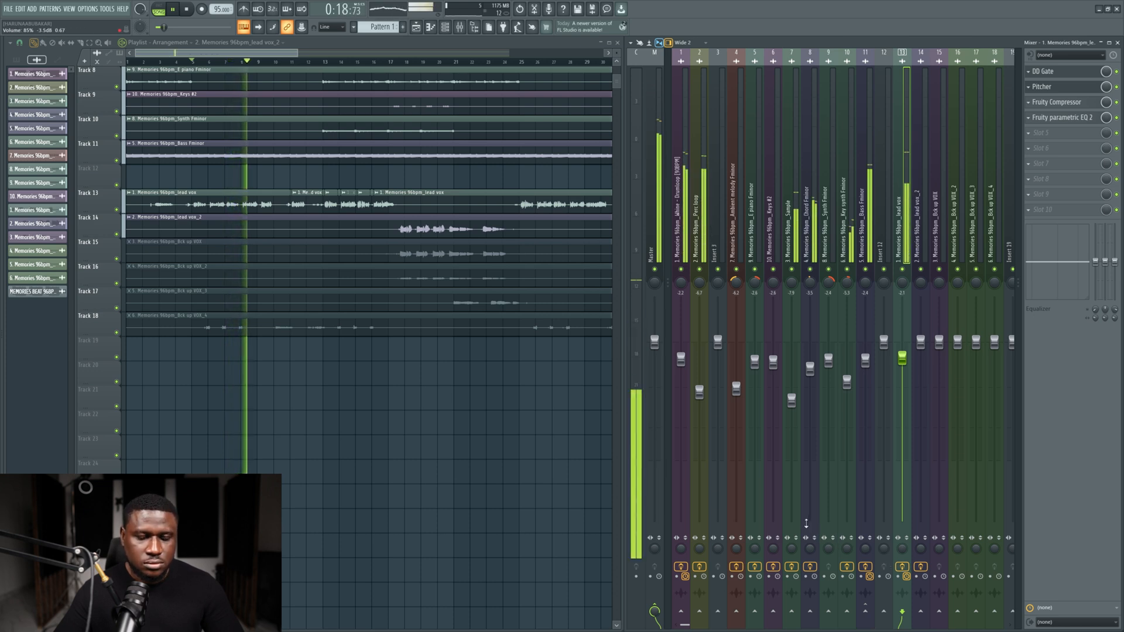
Step: Audition the lead vocal in the mix from bar 25 and bar 33, then from bar 29
scroll(463, 92, down, 2)
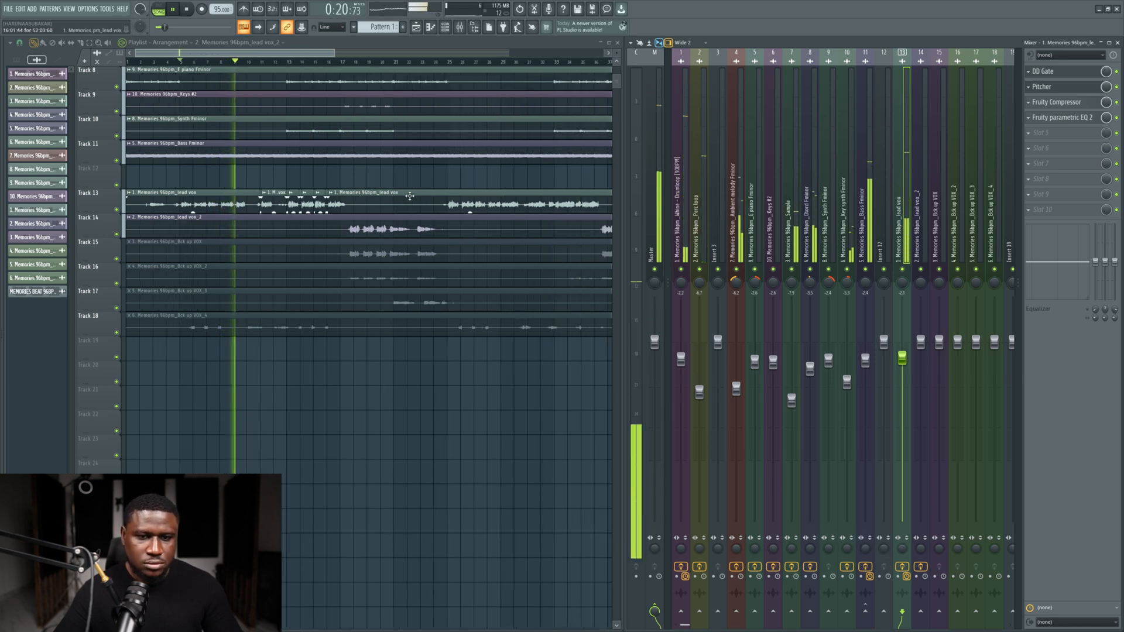
click(452, 61)
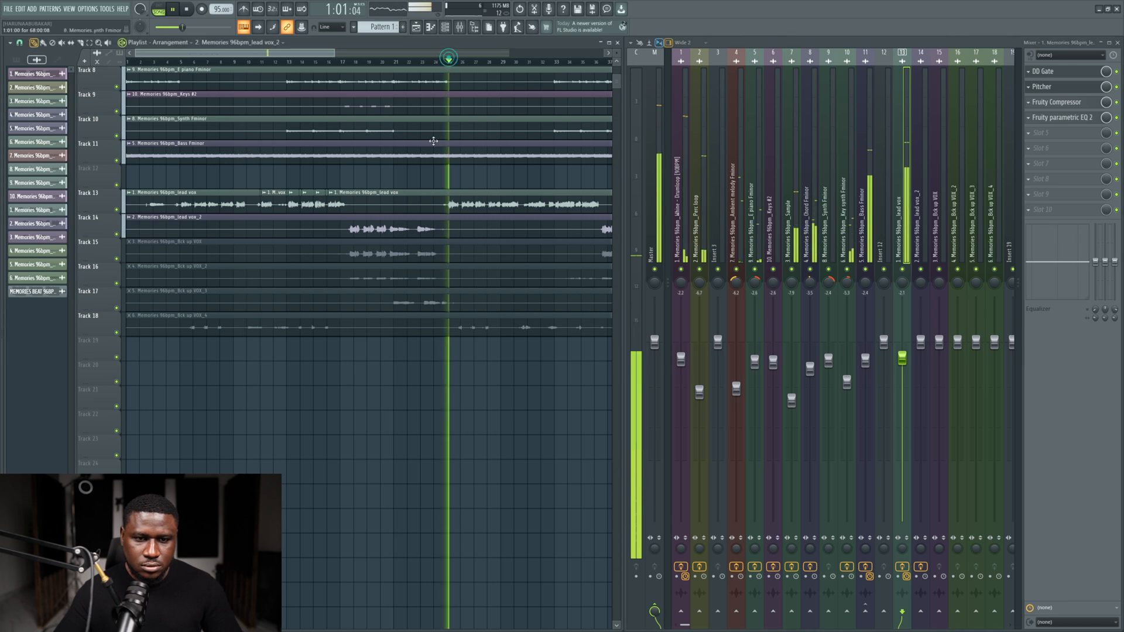
scroll(463, 62, down, 1)
scroll(478, 77, up, 1)
click(471, 62)
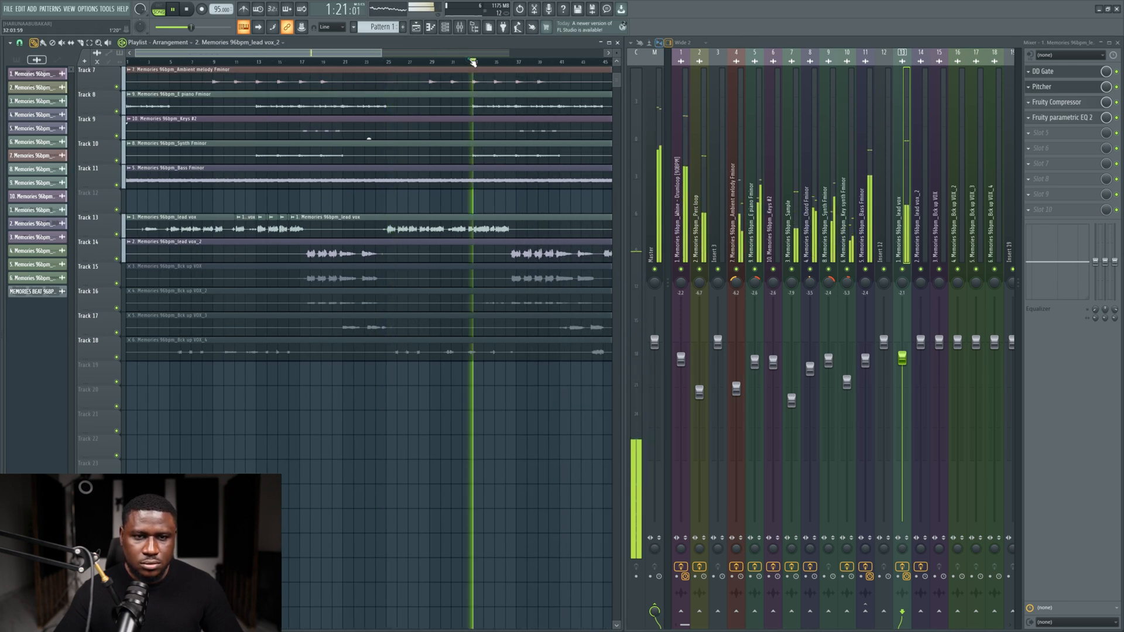
scroll(471, 61, down, 1)
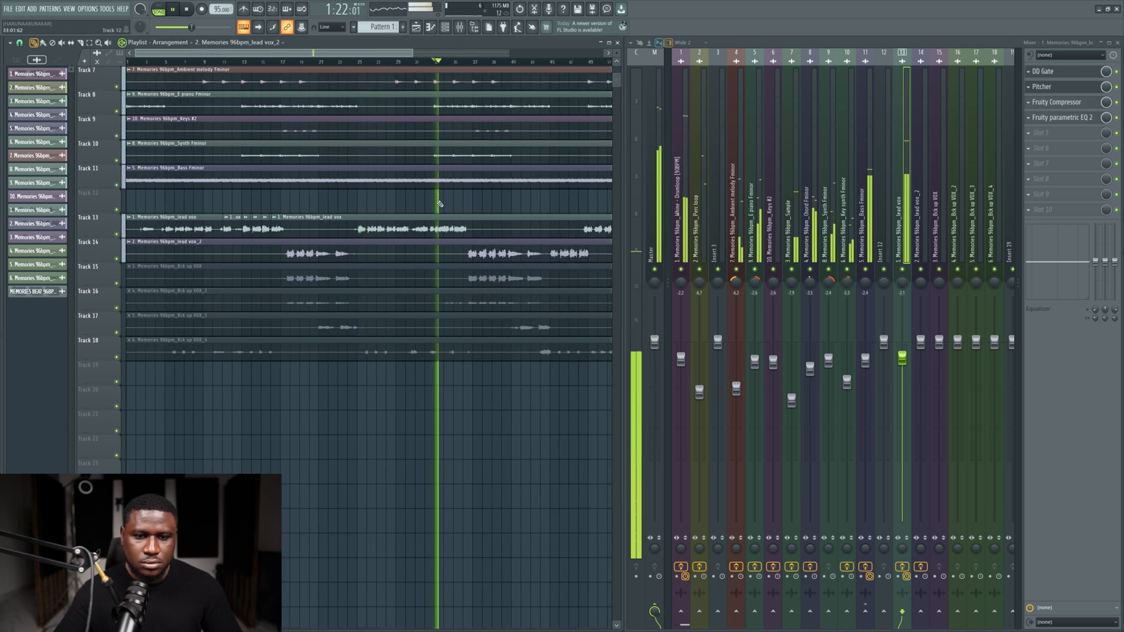
click(403, 61)
click(383, 62)
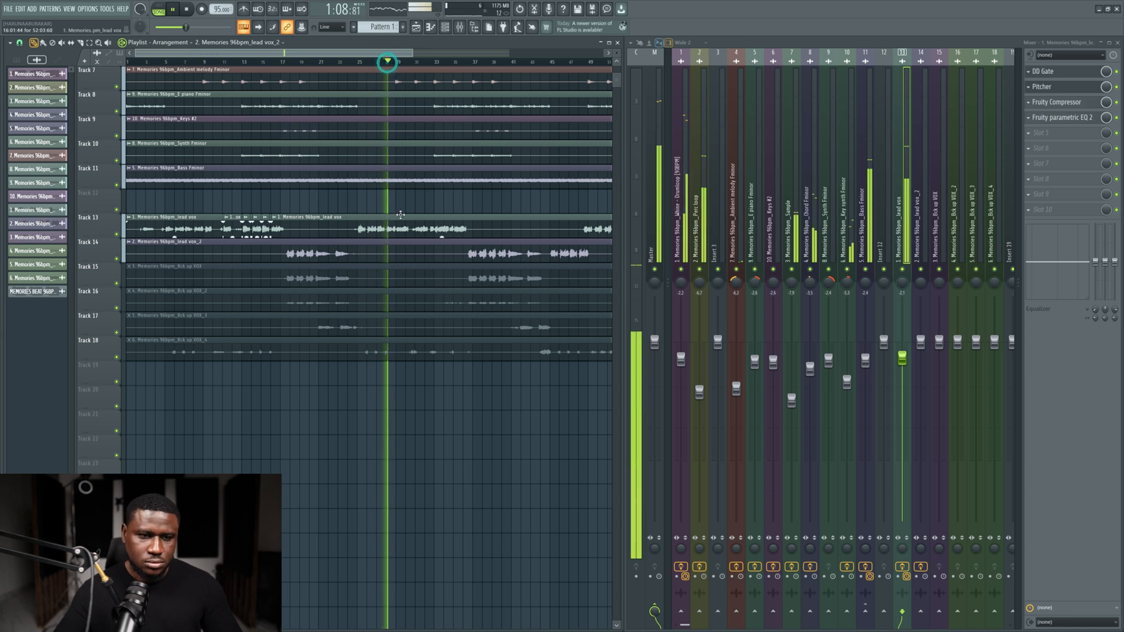
scroll(400, 215, up, 2)
click(390, 61)
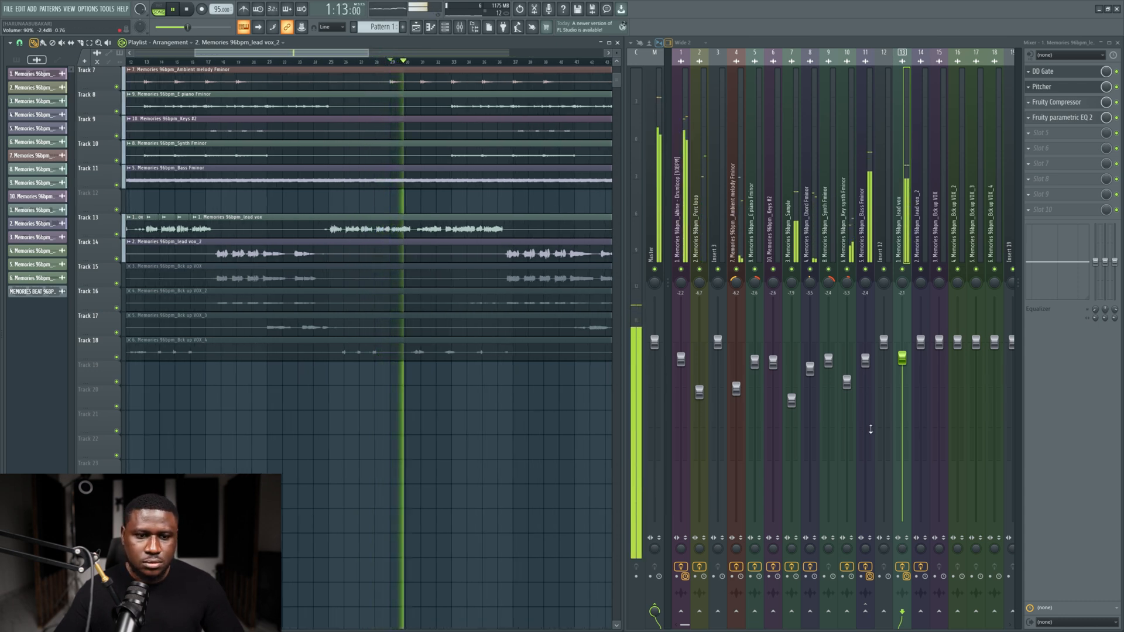
Step: Compare the lead vox with and without its effects from bar 29, then stop playback
click(903, 568)
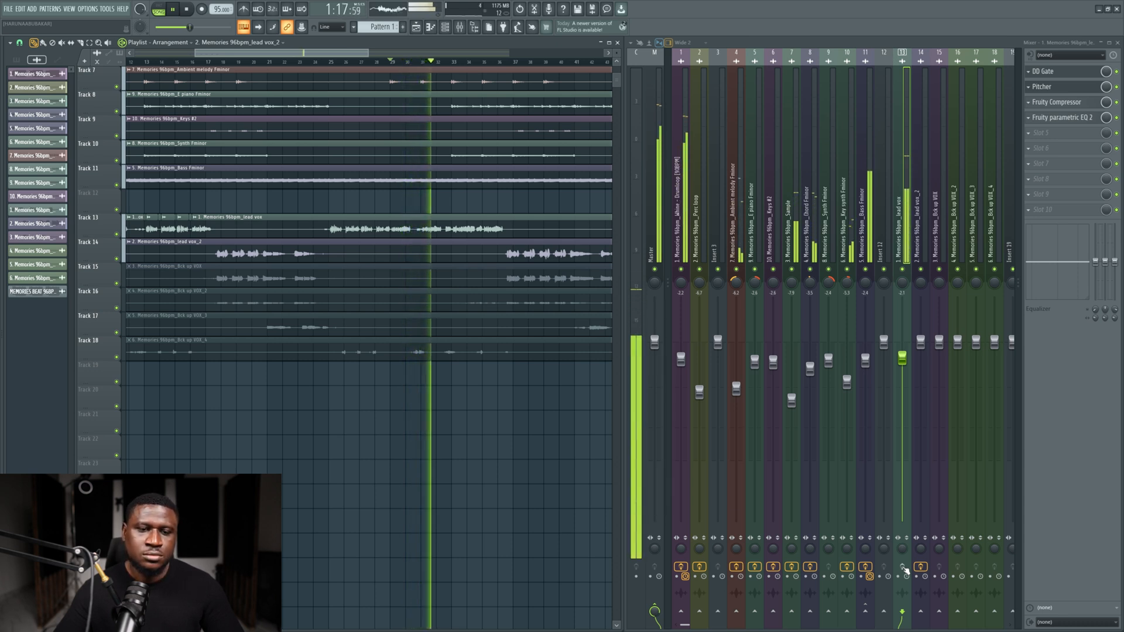
key(space)
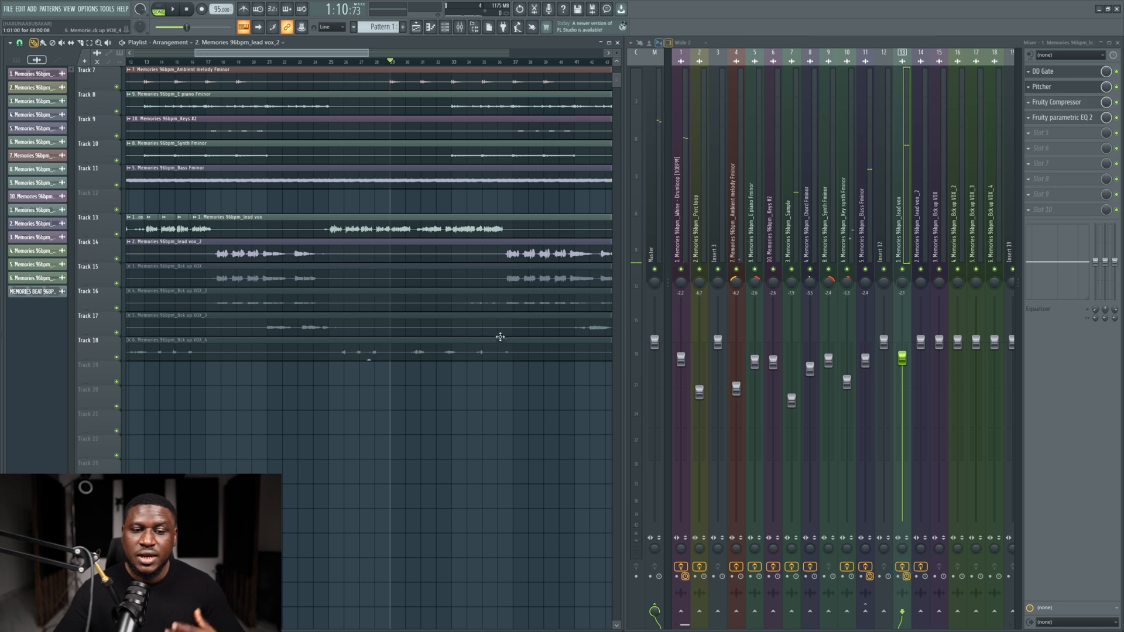
Step: Audition the lead vocal around bar 29 and set the playlist snap to 1/3 step for finer slicing
key(space)
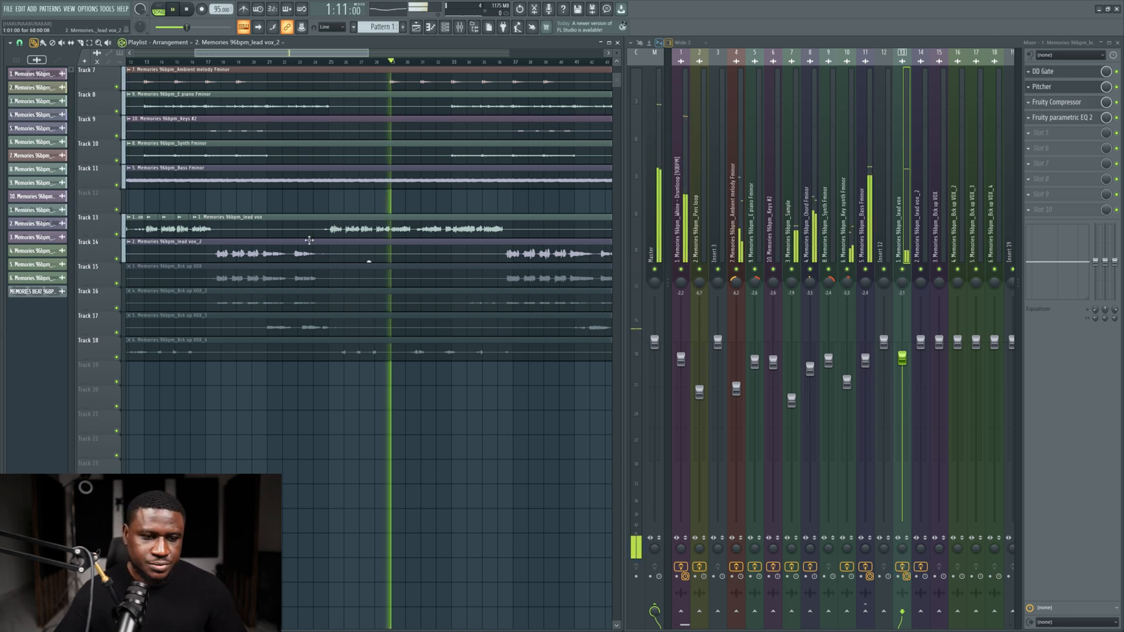
click(81, 43)
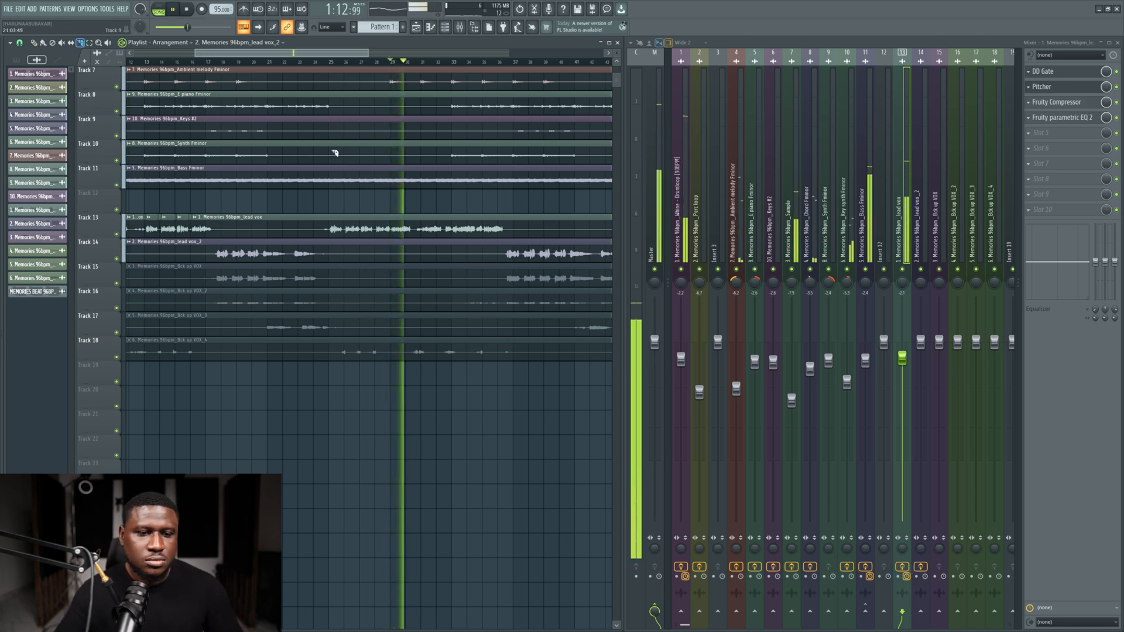
scroll(430, 226, up, 6)
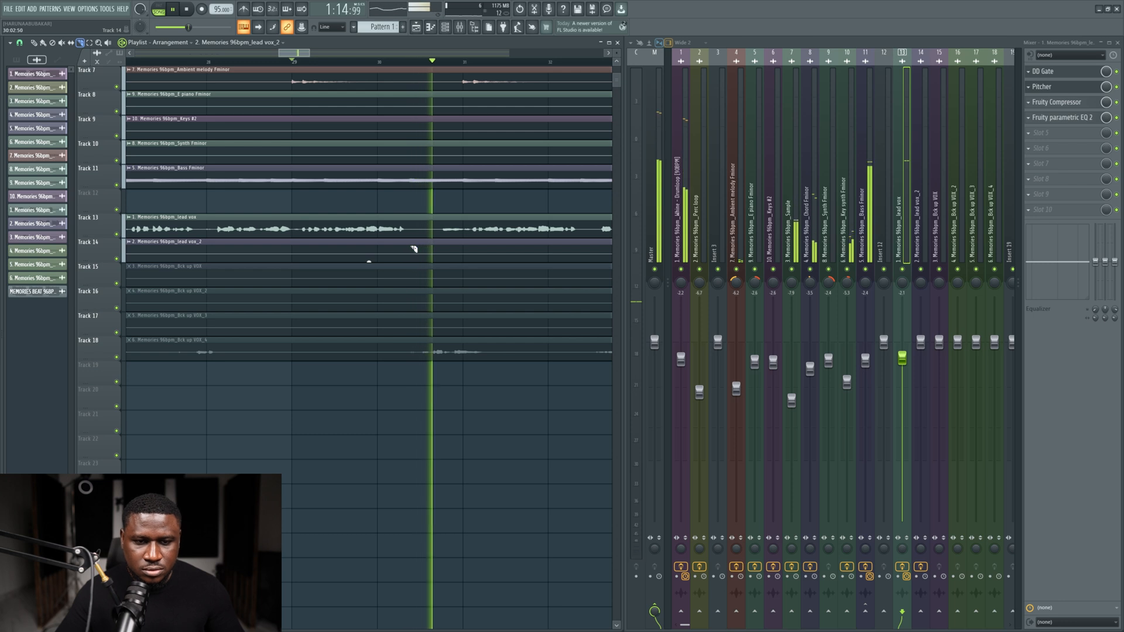
key(space)
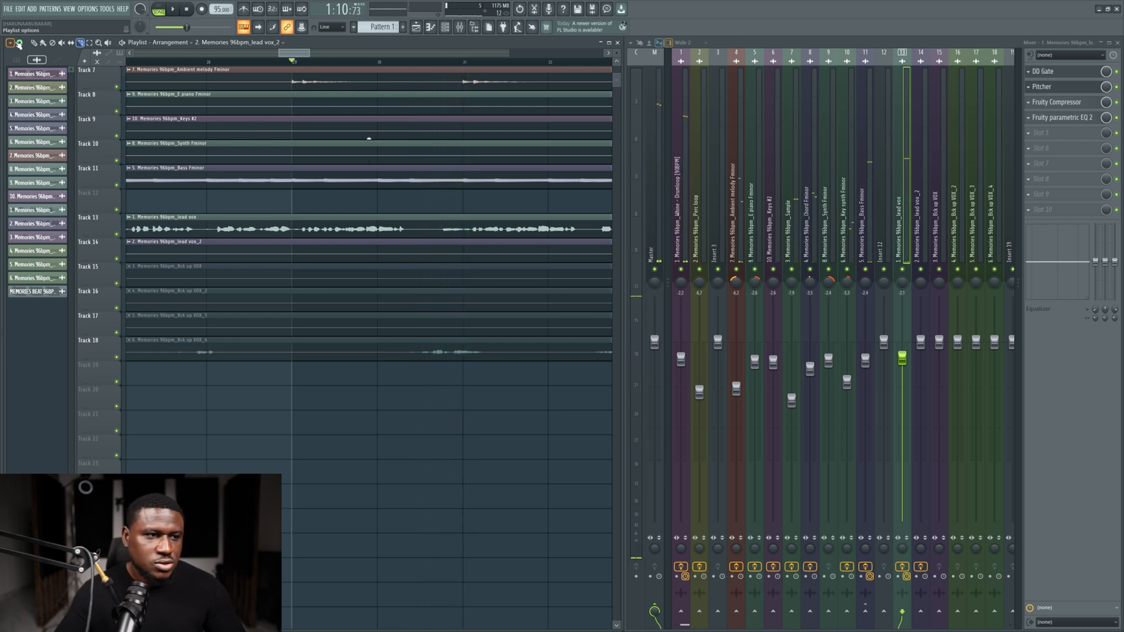
click(20, 43)
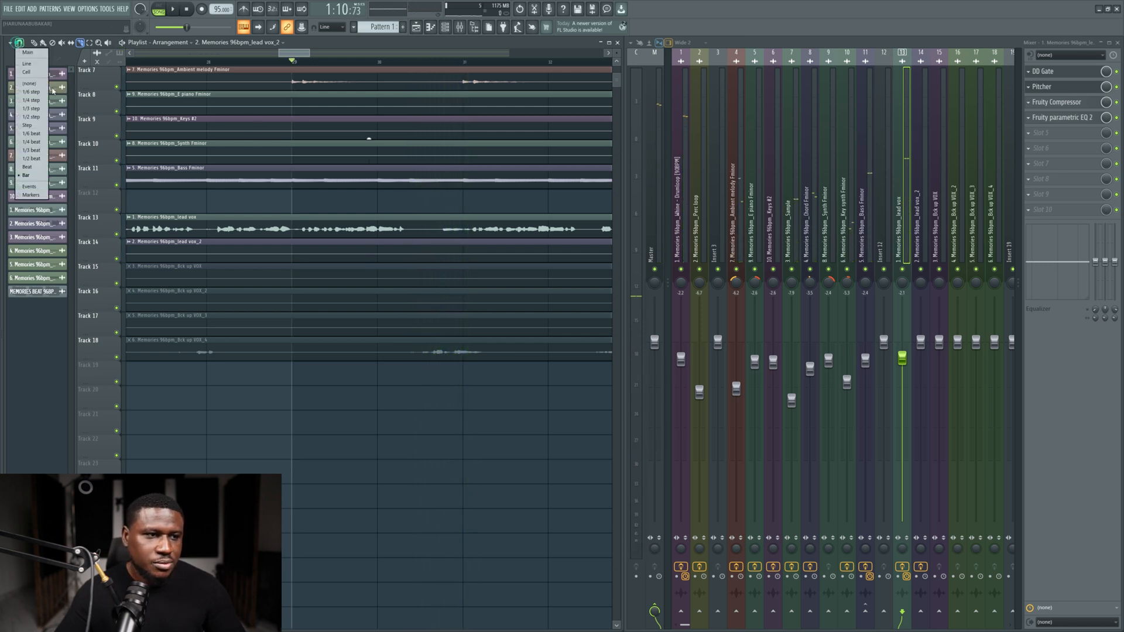
click(26, 109)
Step: Slice out the short lead vox phrase at the start of bar 31 and lower that slice's gain
scroll(518, 240, up, 3)
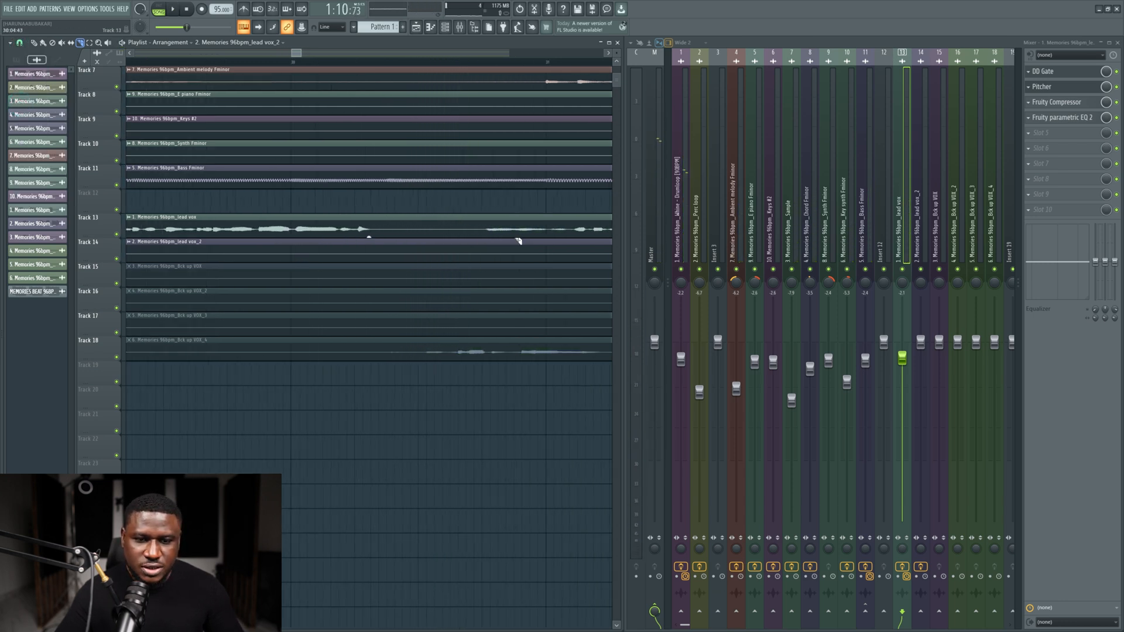
scroll(477, 71, down, 2)
key(space)
click(463, 61)
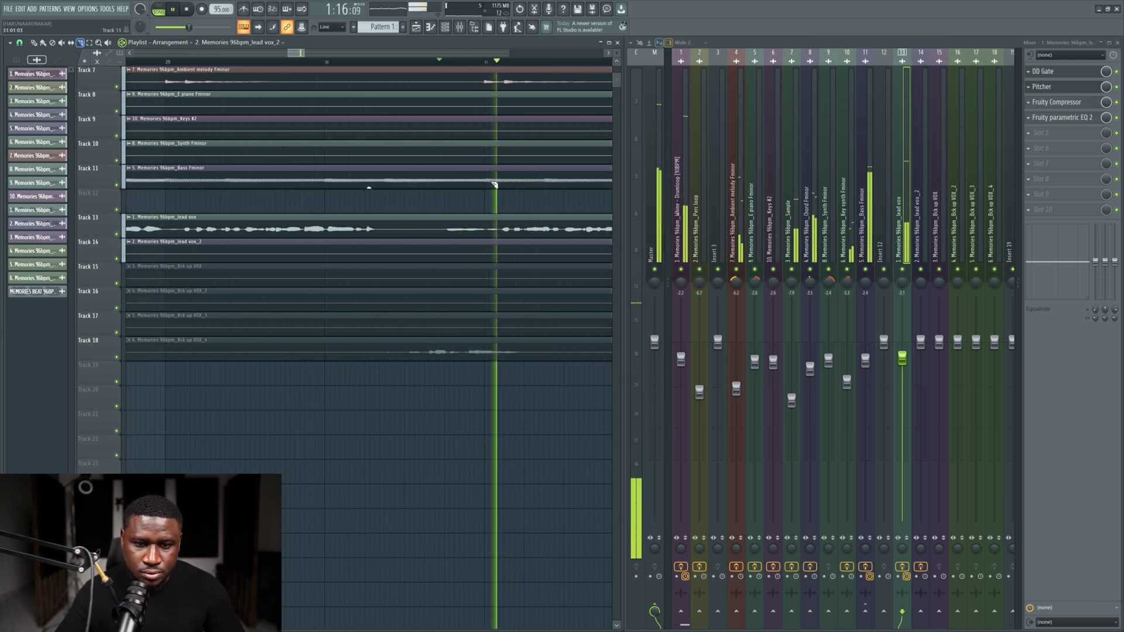
scroll(510, 228, up, 2)
key(space)
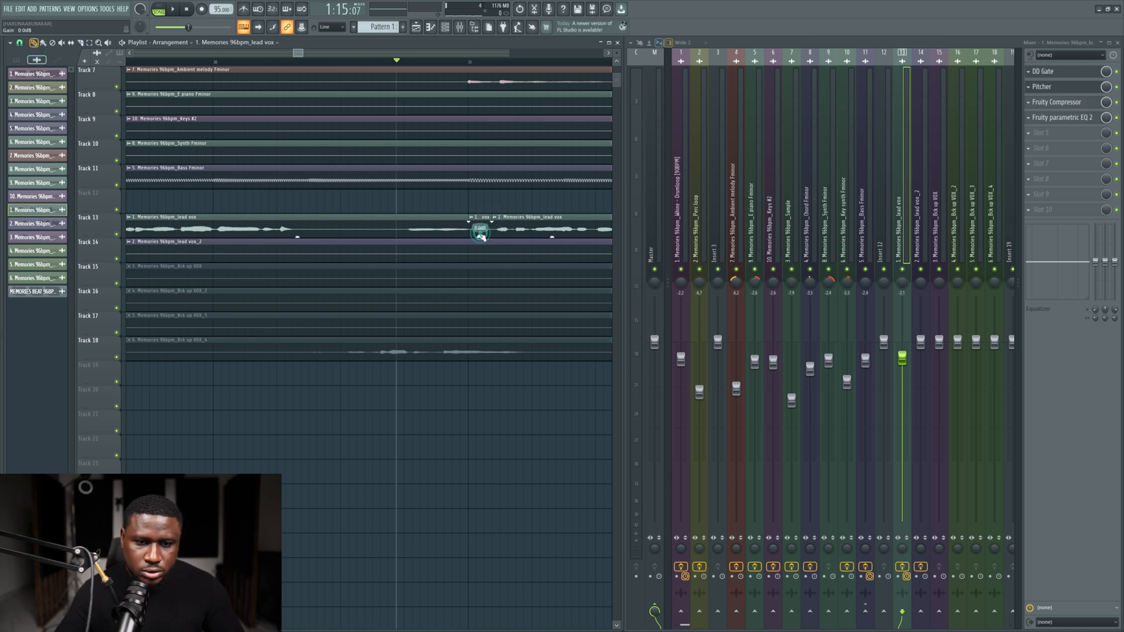
key(space)
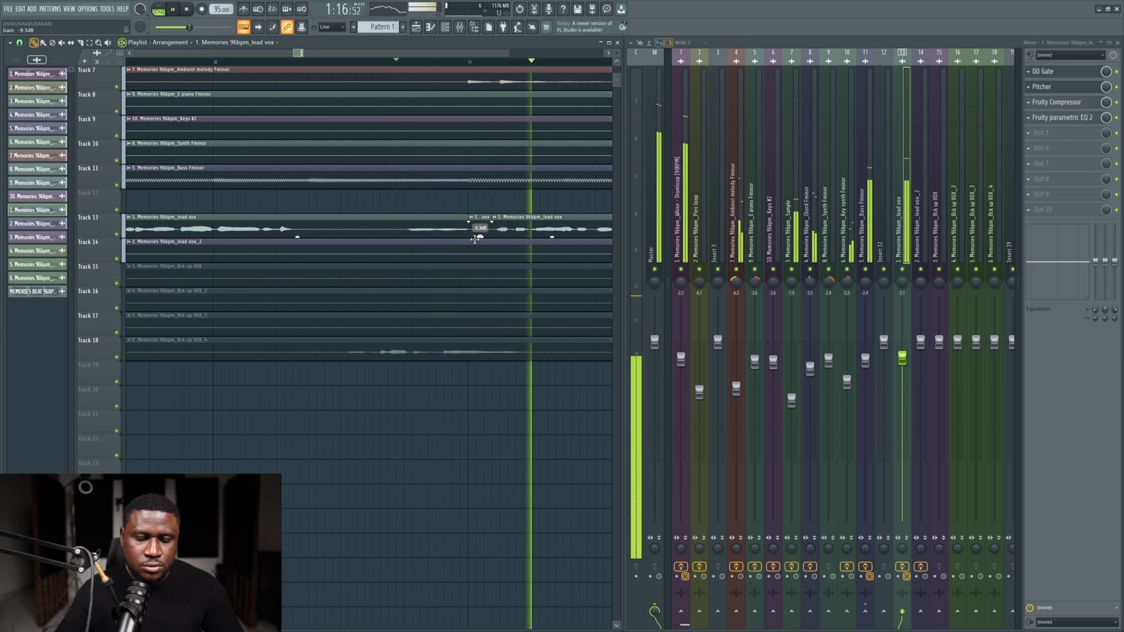
Step: Play on to bar 33, slice out the short lead vox phrase there and lower its gain
scroll(353, 269, down, 5)
key(space)
key(space)
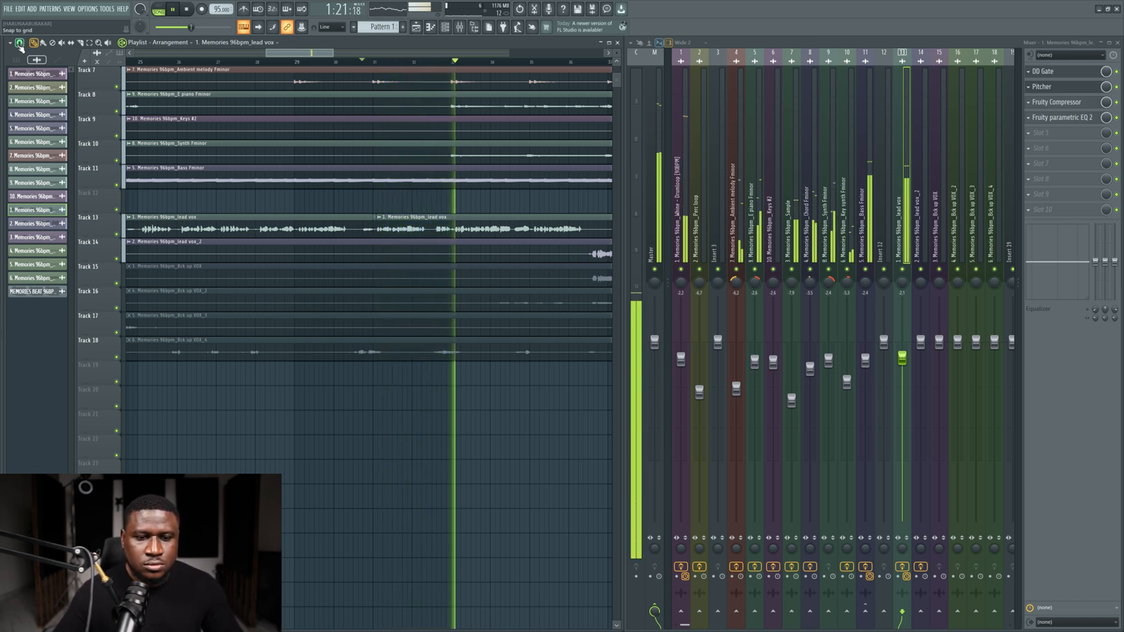
ctrl+scroll(434, 229, up, 4)
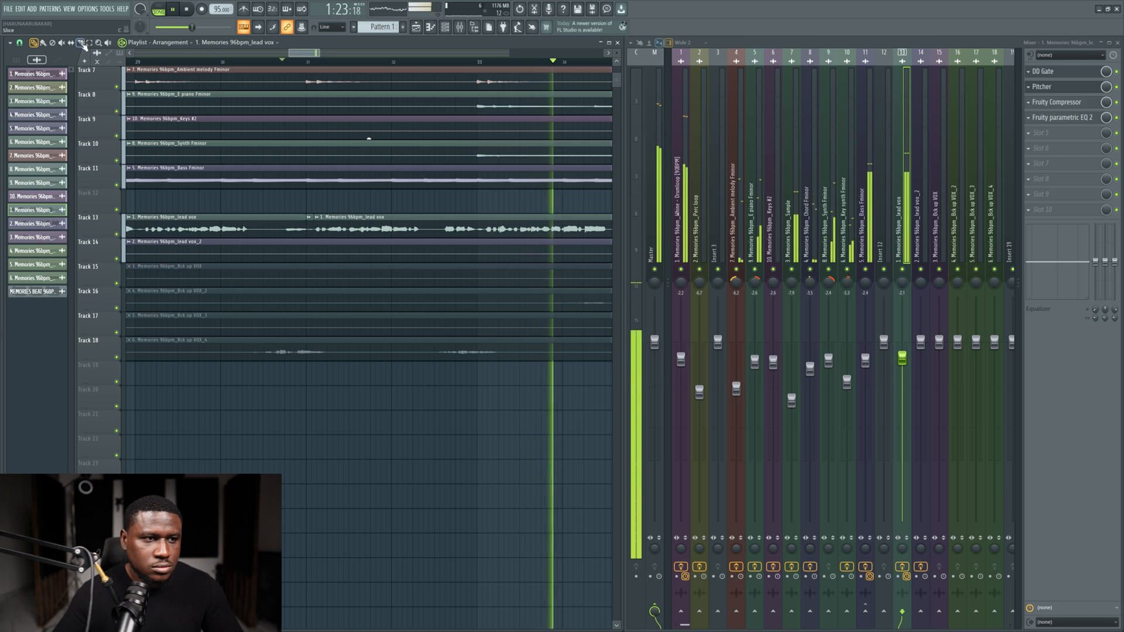
click(447, 64)
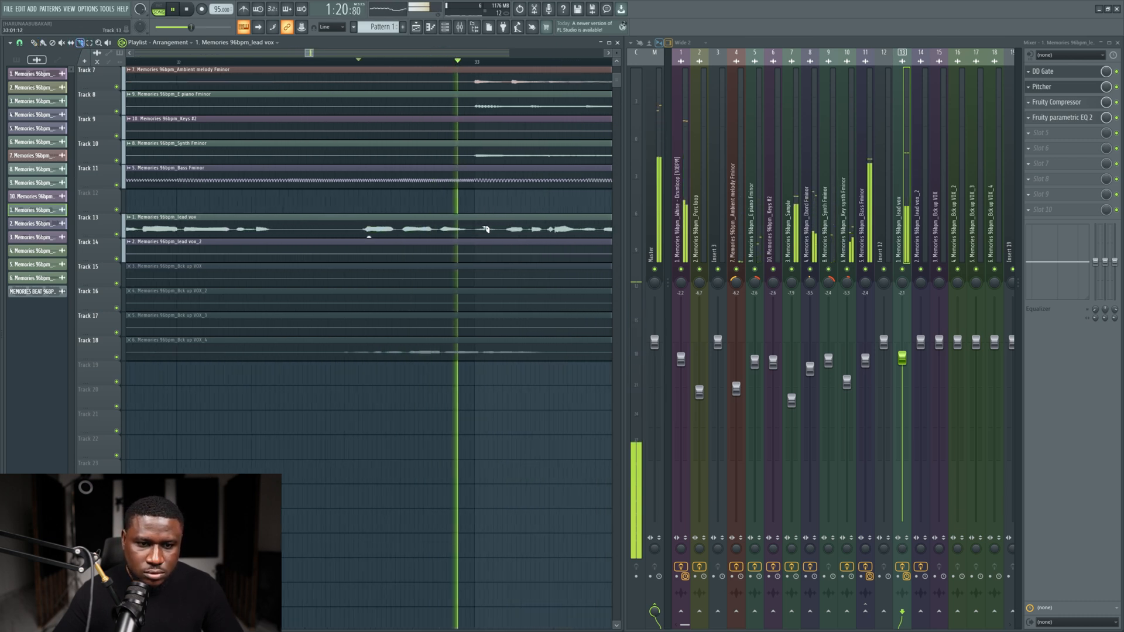
key(space)
ctrl+scroll(473, 241, up, 4)
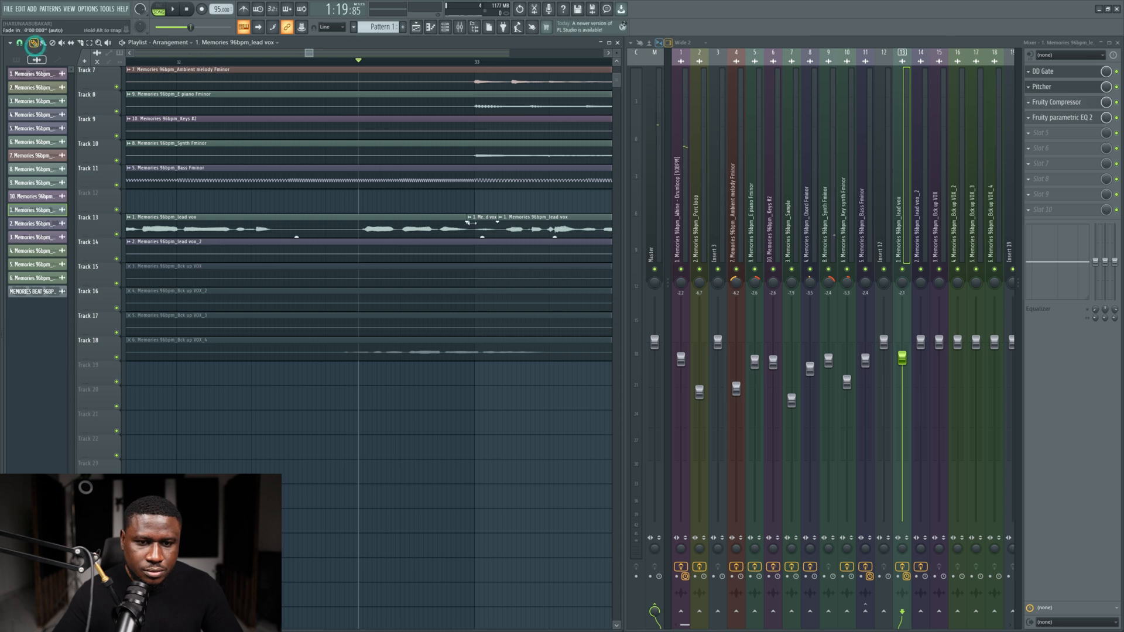
key(space)
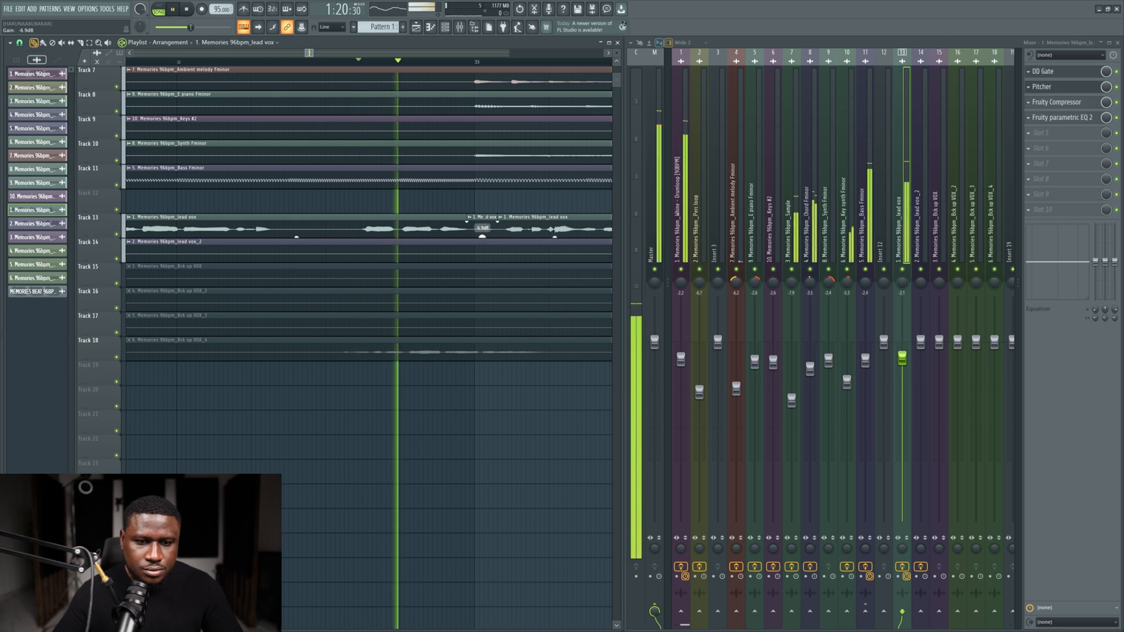
Step: Slice the lead vox clip on both sides of the short phrase at the start of bar 35
ctrl+scroll(482, 237, down, 4)
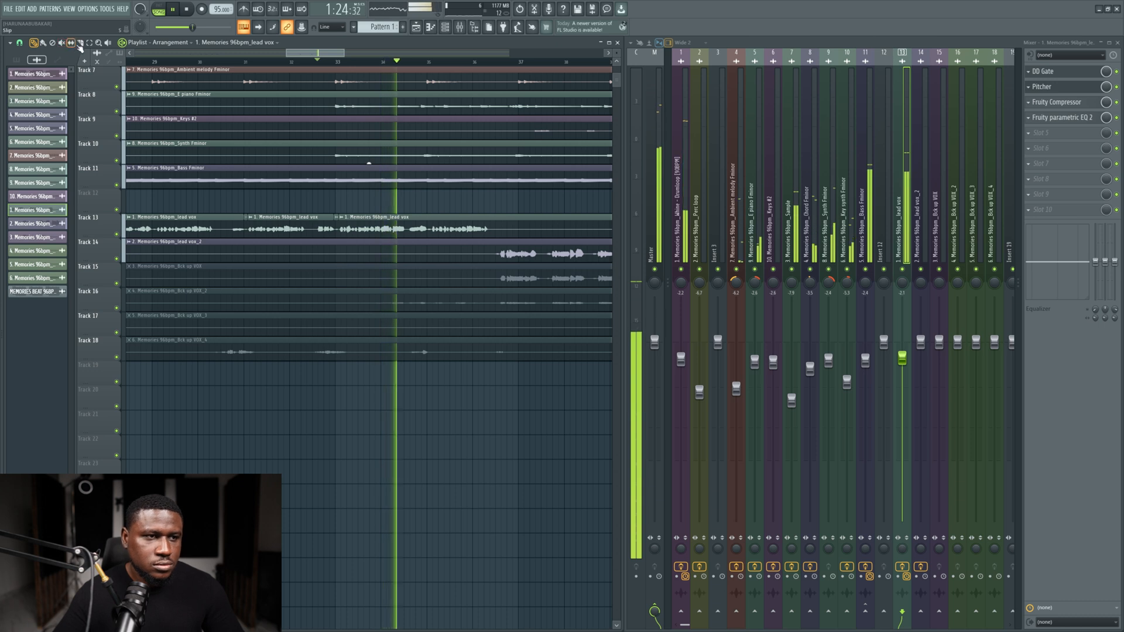
ctrl+scroll(391, 247, up, 4)
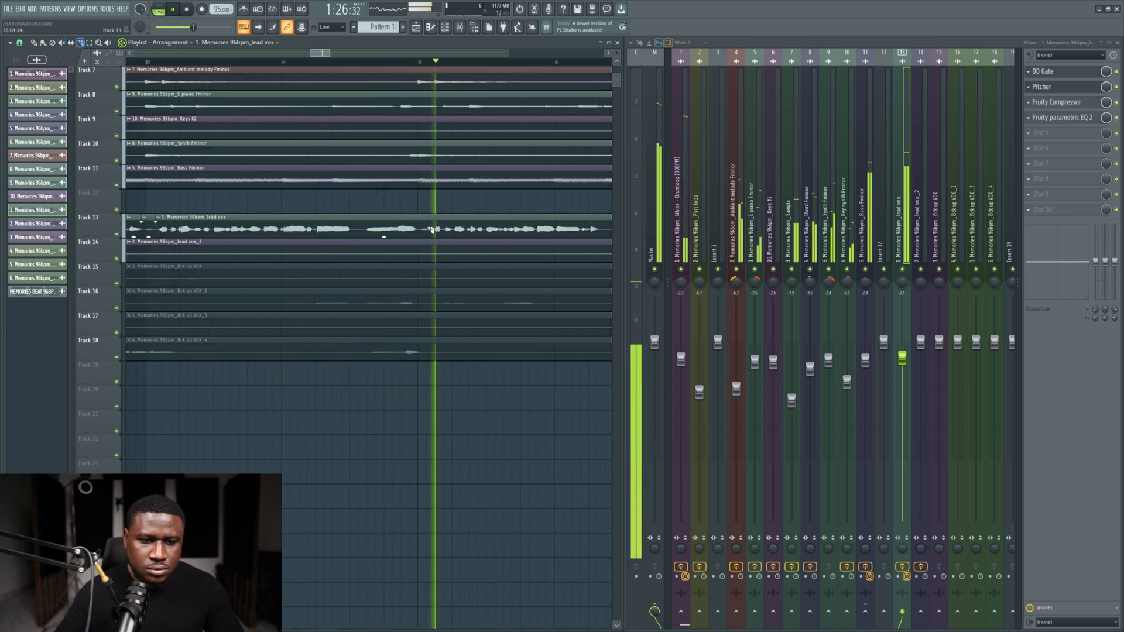
click(417, 223)
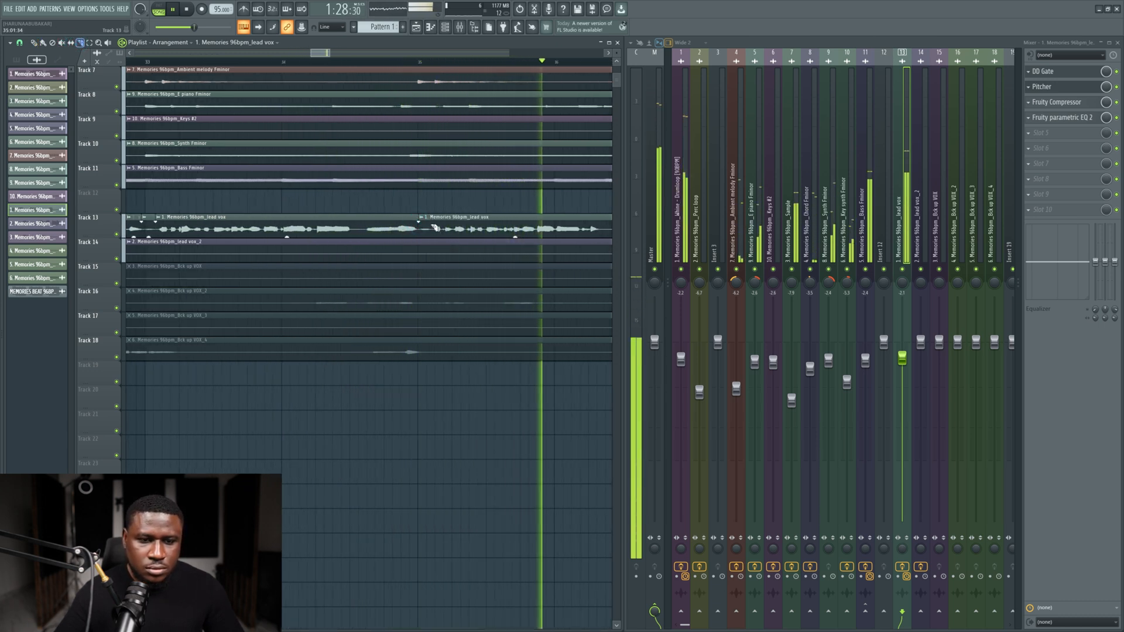
click(431, 226)
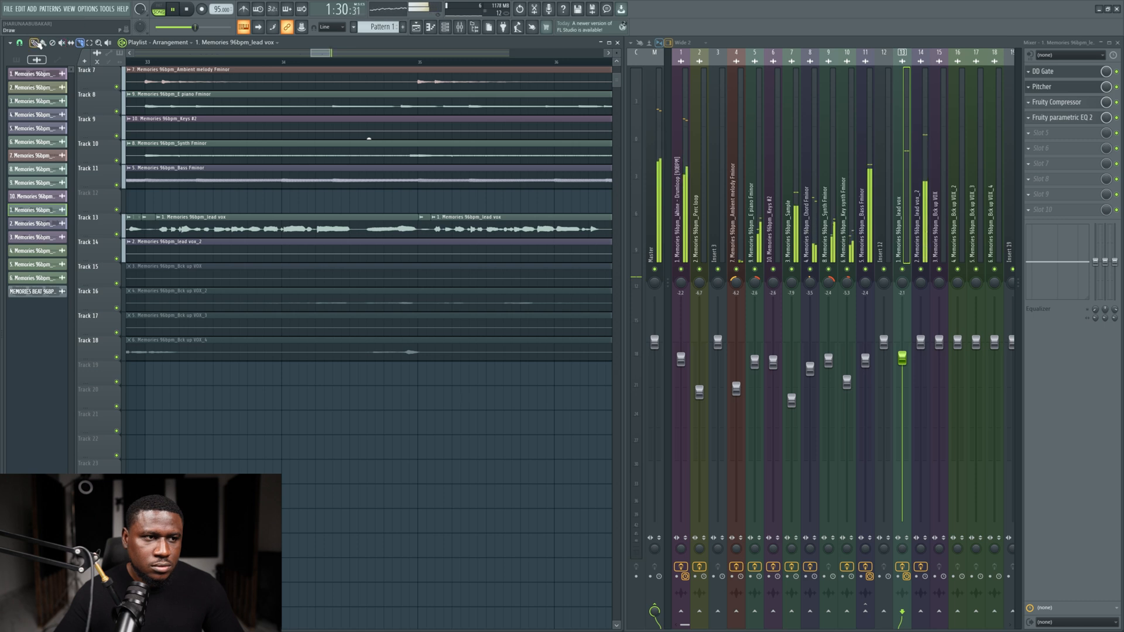
click(345, 58)
ctrl+scroll(495, 206, up, 3)
scroll(369, 248, up, 1)
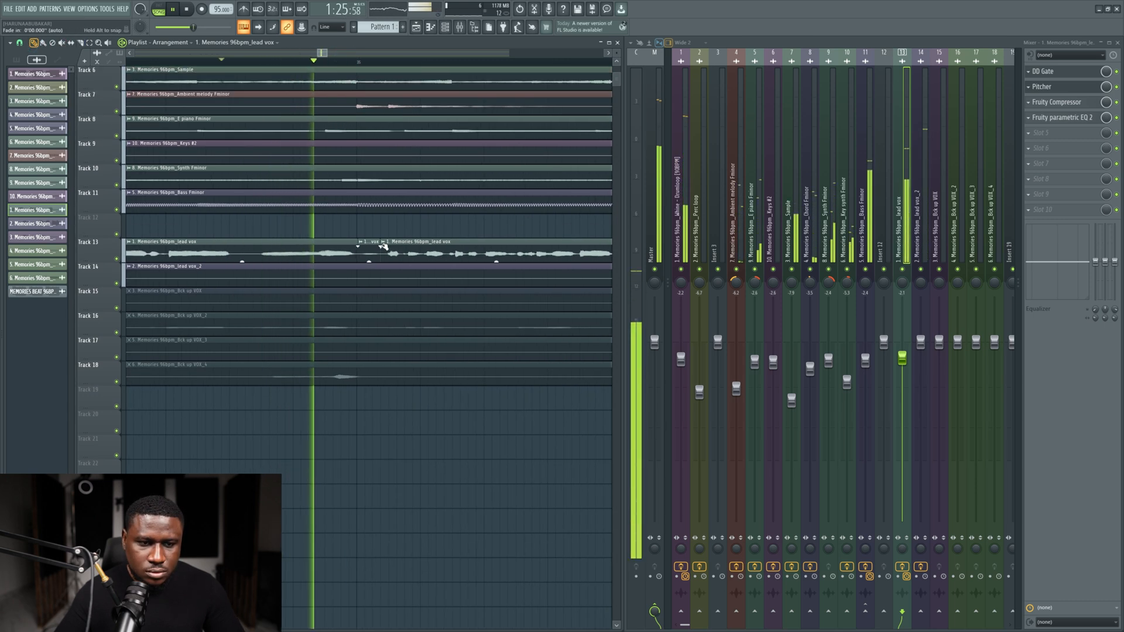
Step: Lower the gain of the lead vox slice at bar 35 and check it in playback
key(space)
key(space)
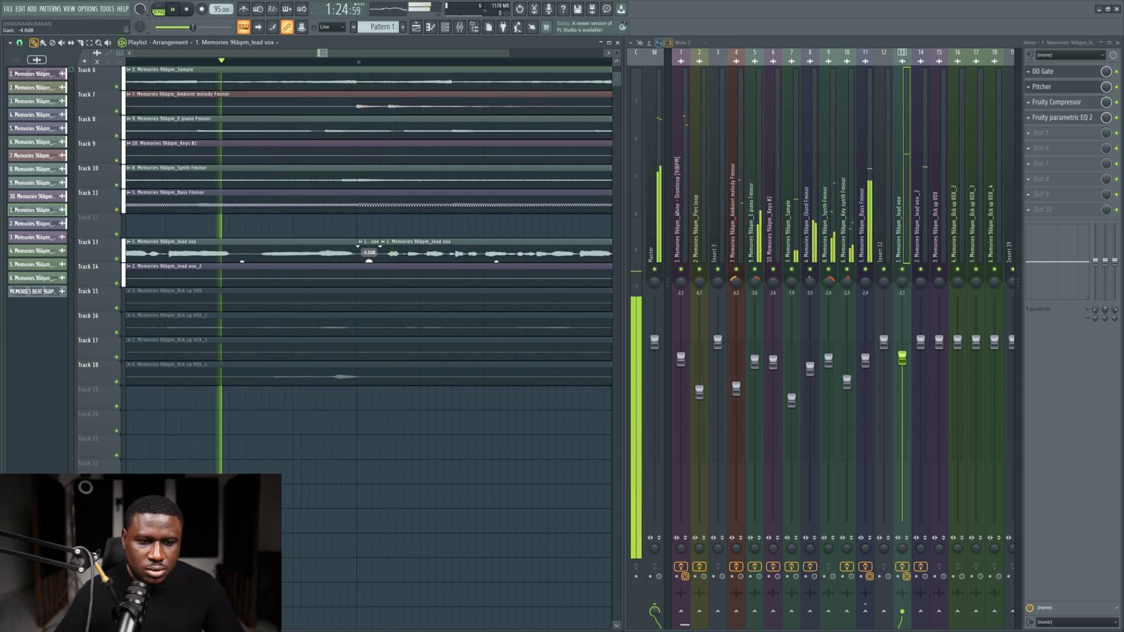
drag(368, 261, 369, 287)
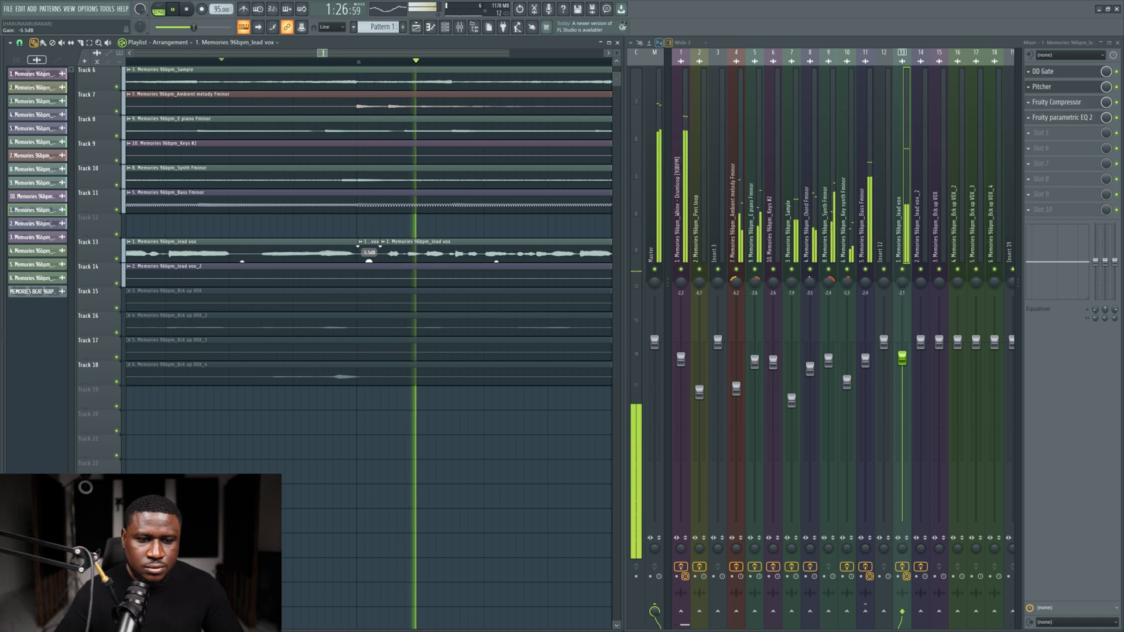
key(space)
key(space)
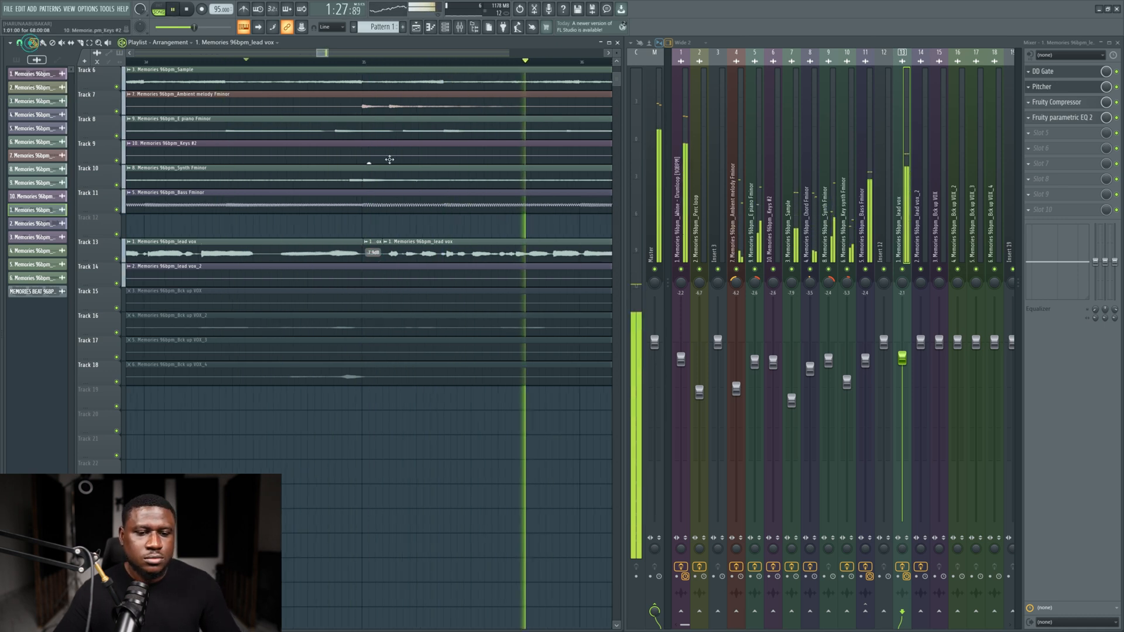
scroll(364, 166, up, 4)
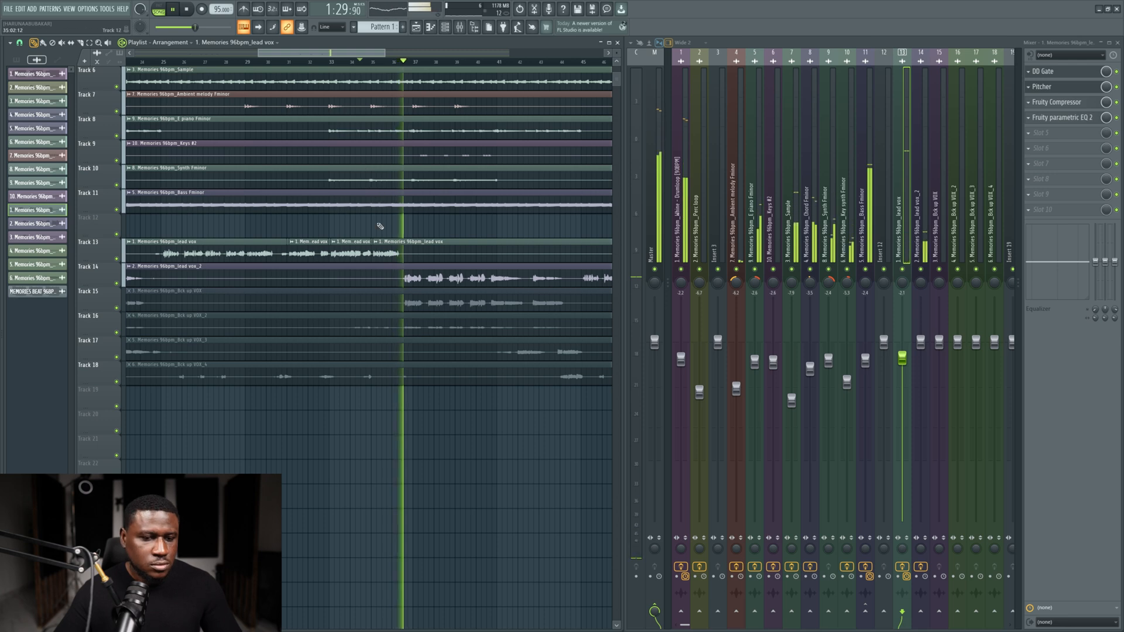
scroll(375, 229, down, 4)
key(space)
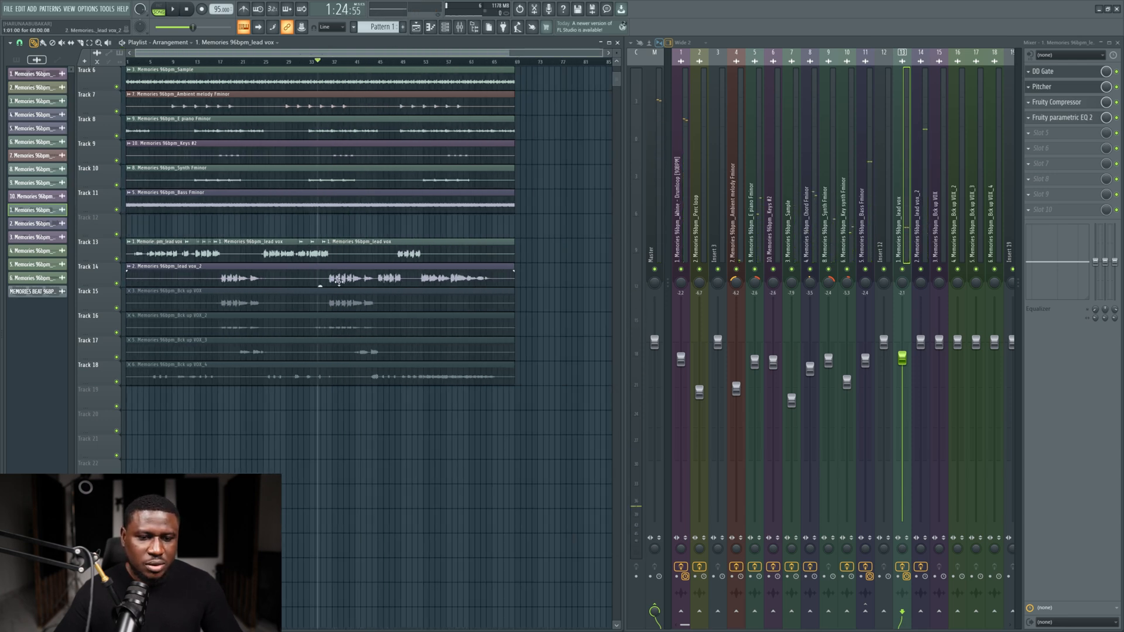
Step: Compare the mixer tracks of lead vox_2 and lead vox, then audition the transition between the two vocals
double_click(296, 269)
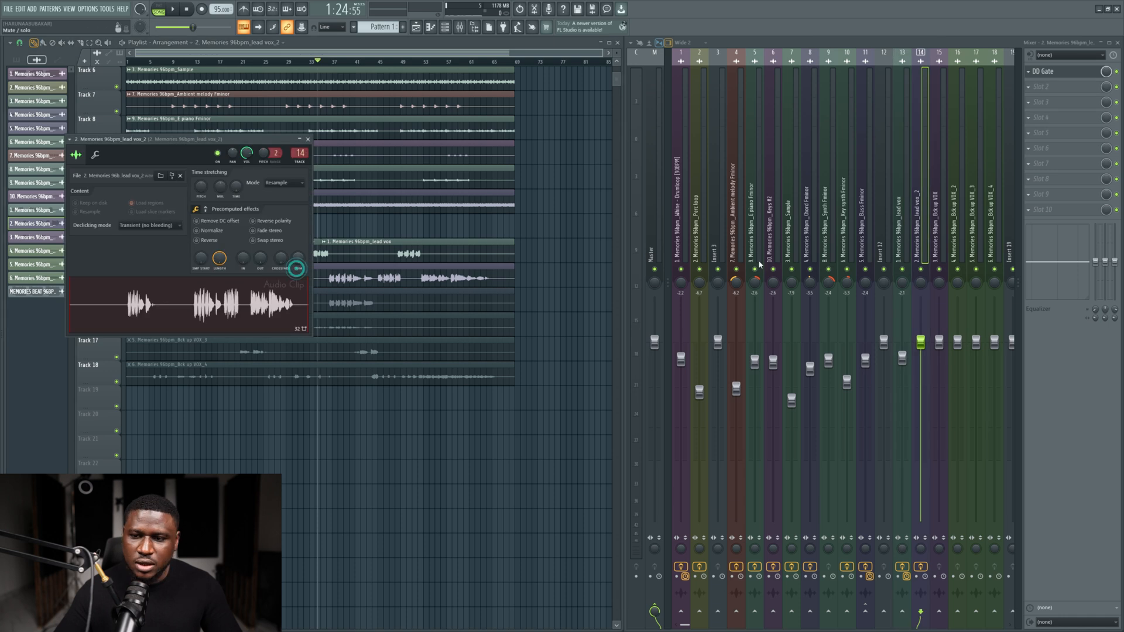
click(907, 239)
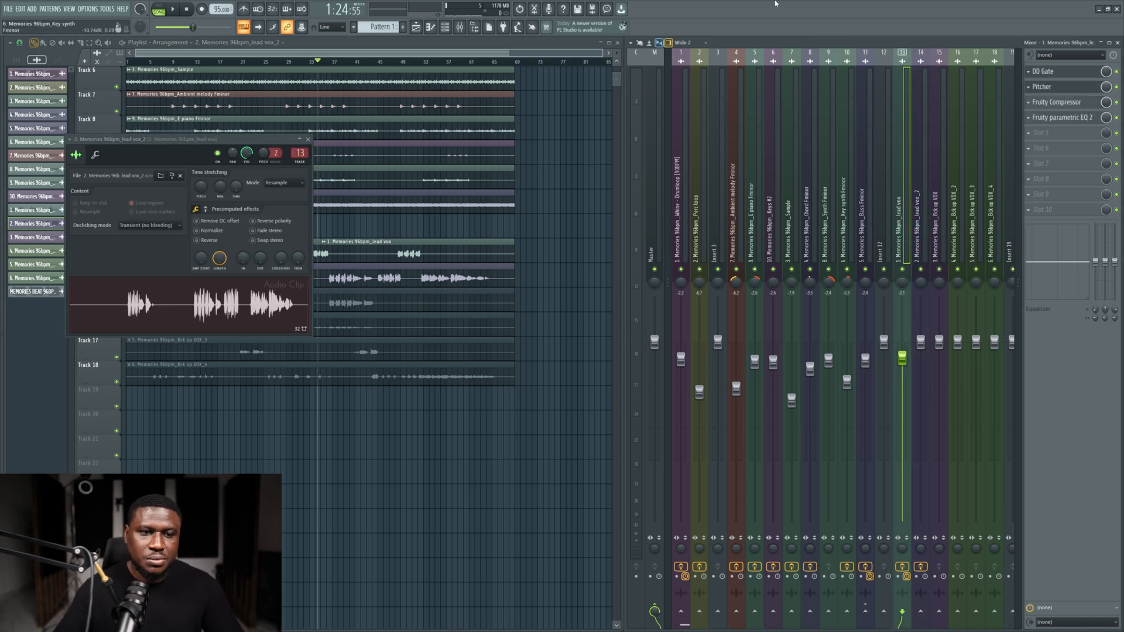
click(362, 43)
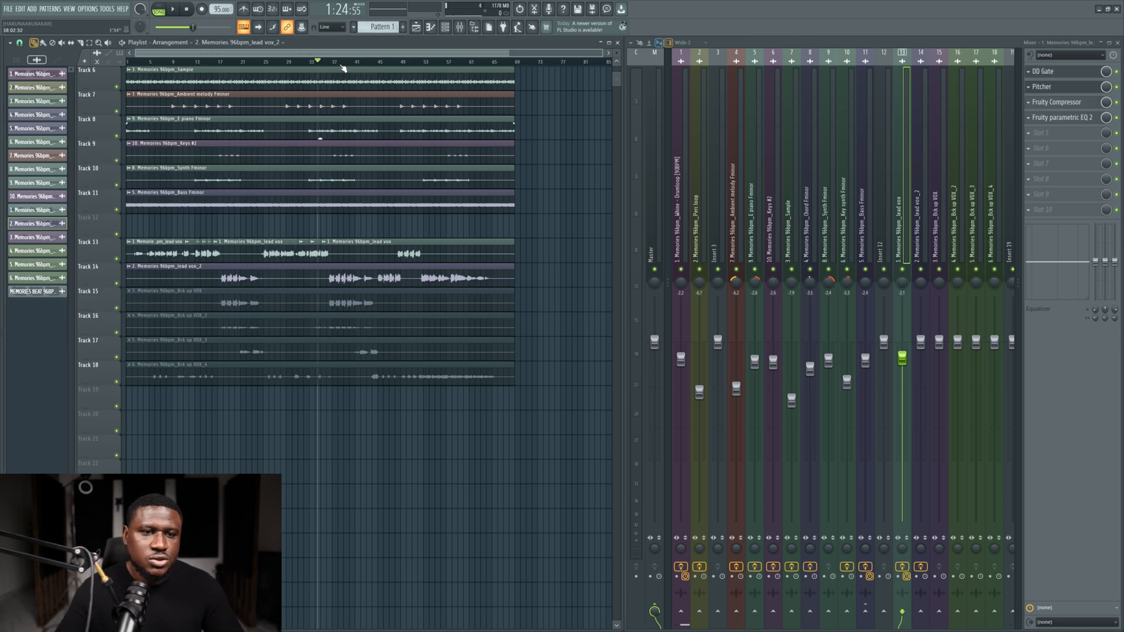
key(space)
scroll(288, 148, up, 3)
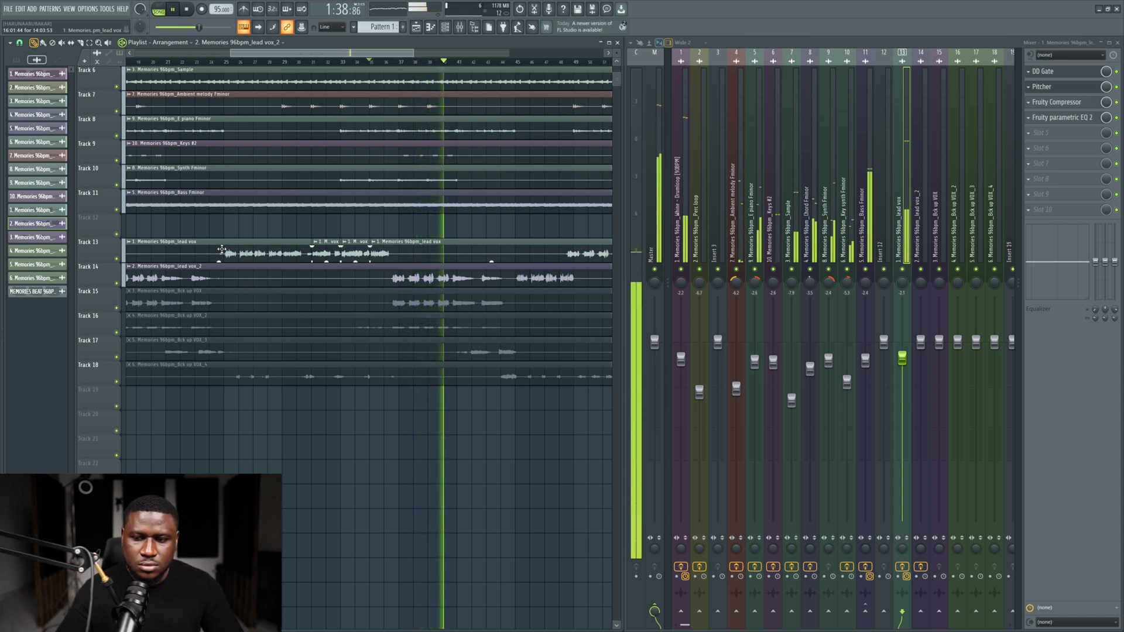
key(space)
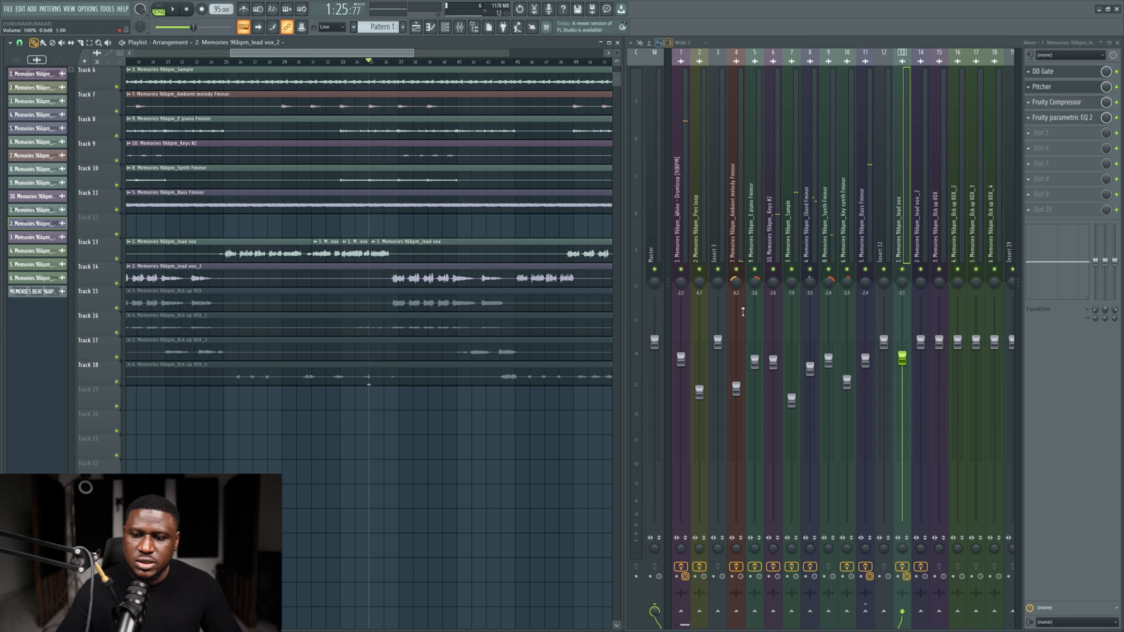
Step: Route the lead vox_2 mixer track into the lead vox mixer track, play the result and close the clip's settings
click(921, 242)
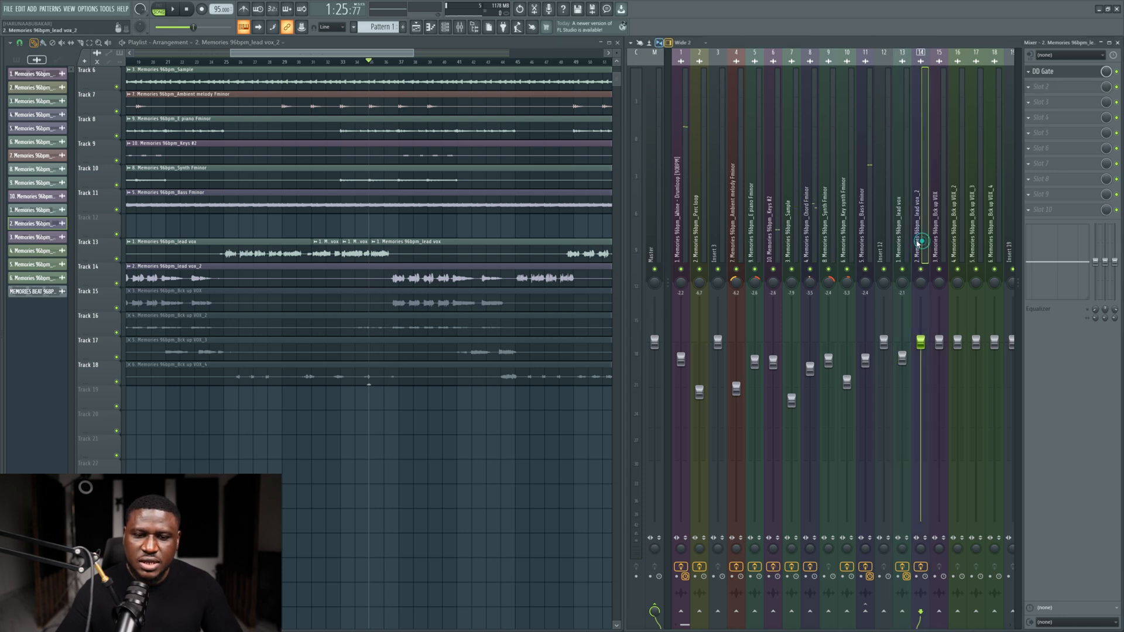
double_click(407, 274)
key(space)
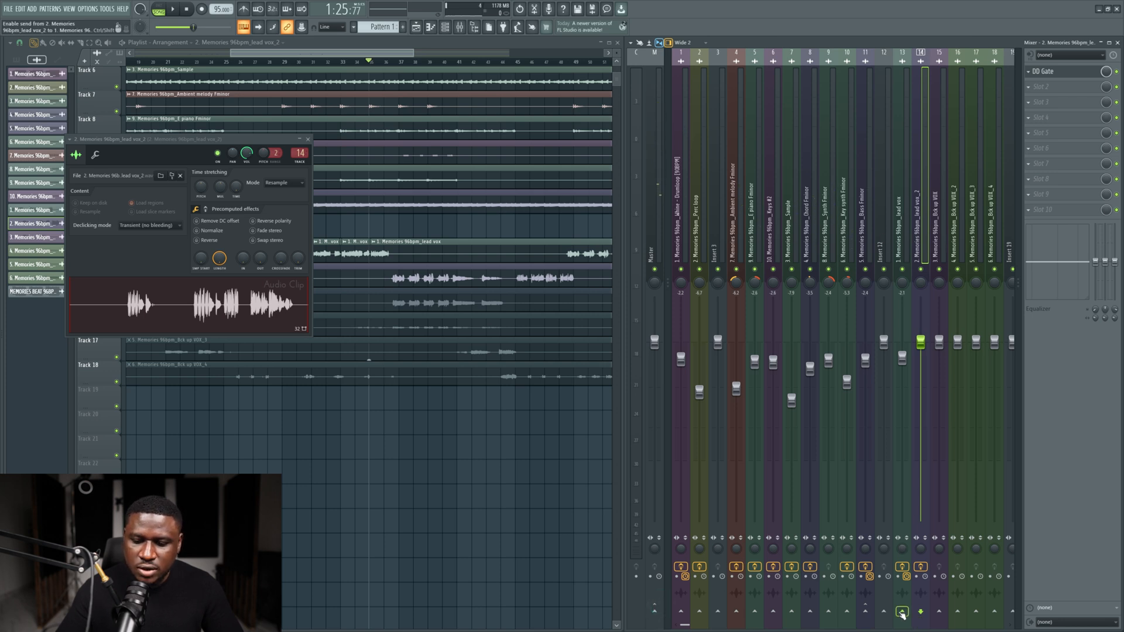
key(space)
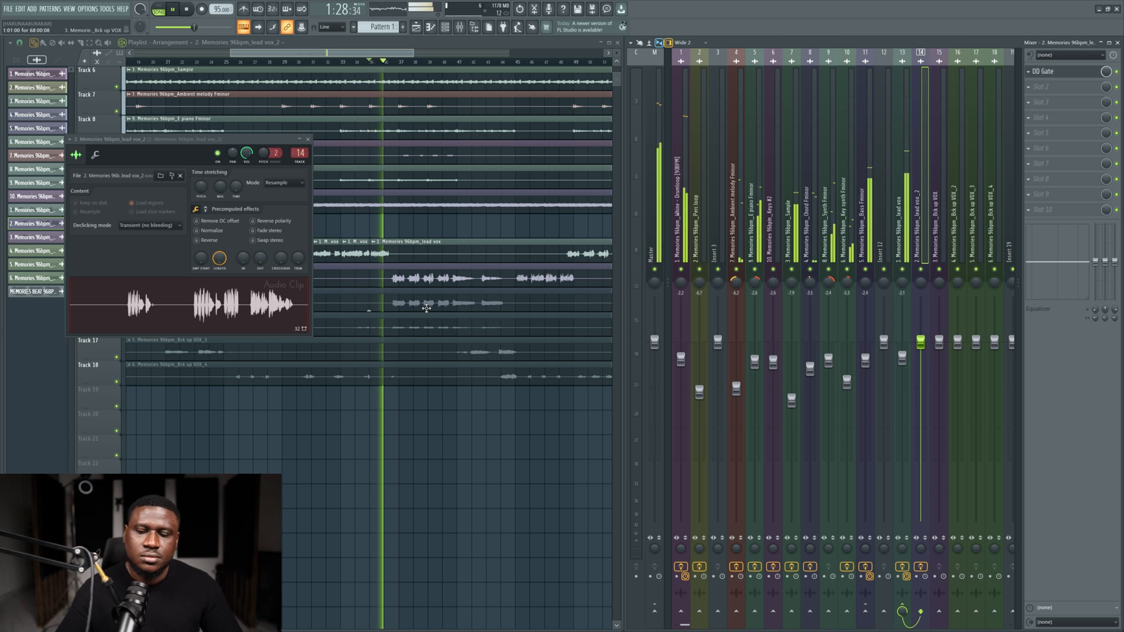
key(Escape)
Step: Save the project as "mixing tutorial FREE COURSE" in a new project folder
key(ctrl+s)
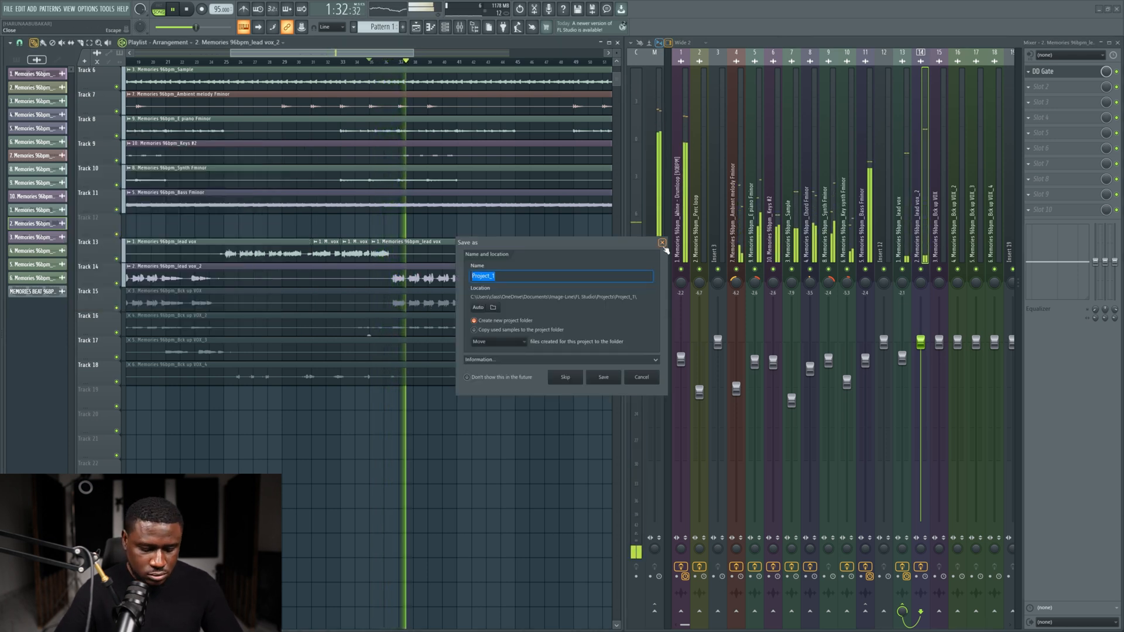
text(mixing tutorial)
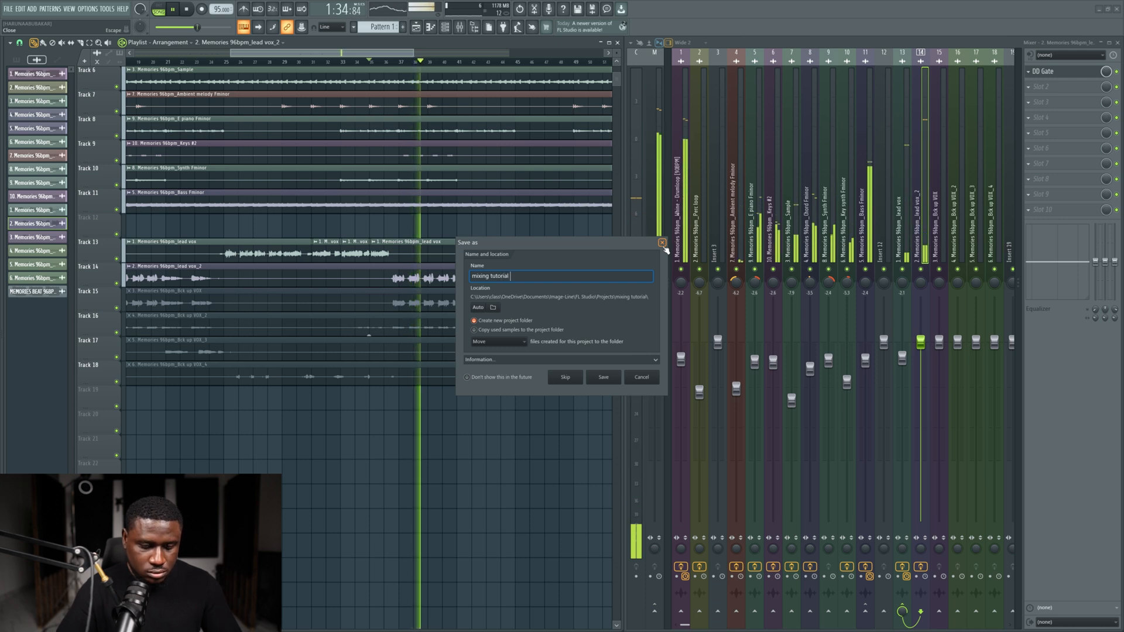
key(Caps_Lock)
text(FREE COURSE)
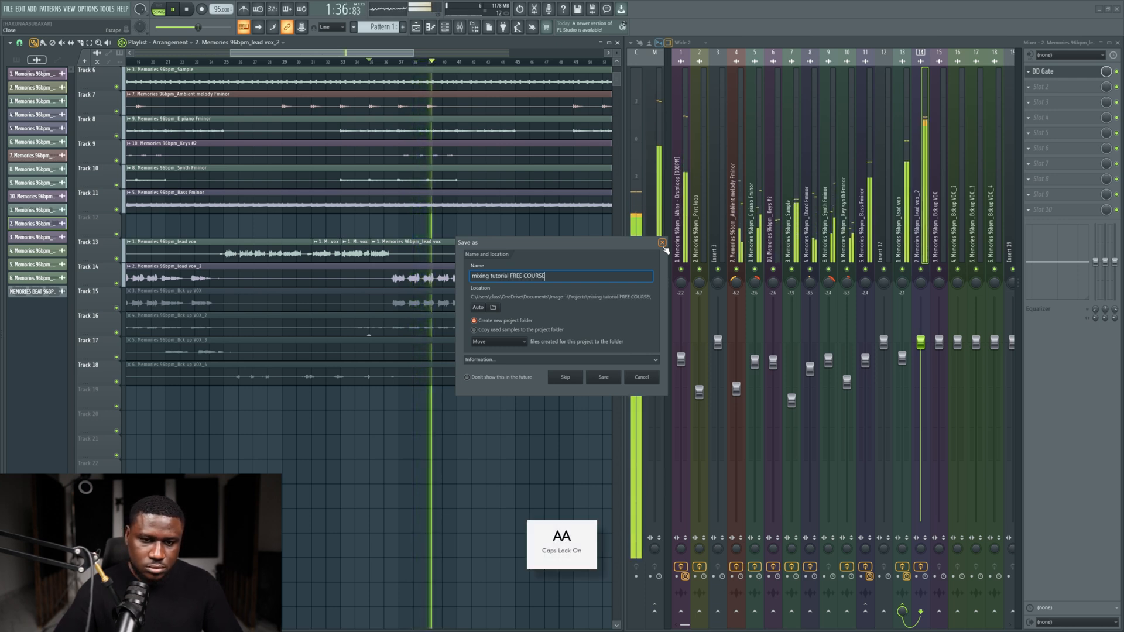
key(Return)
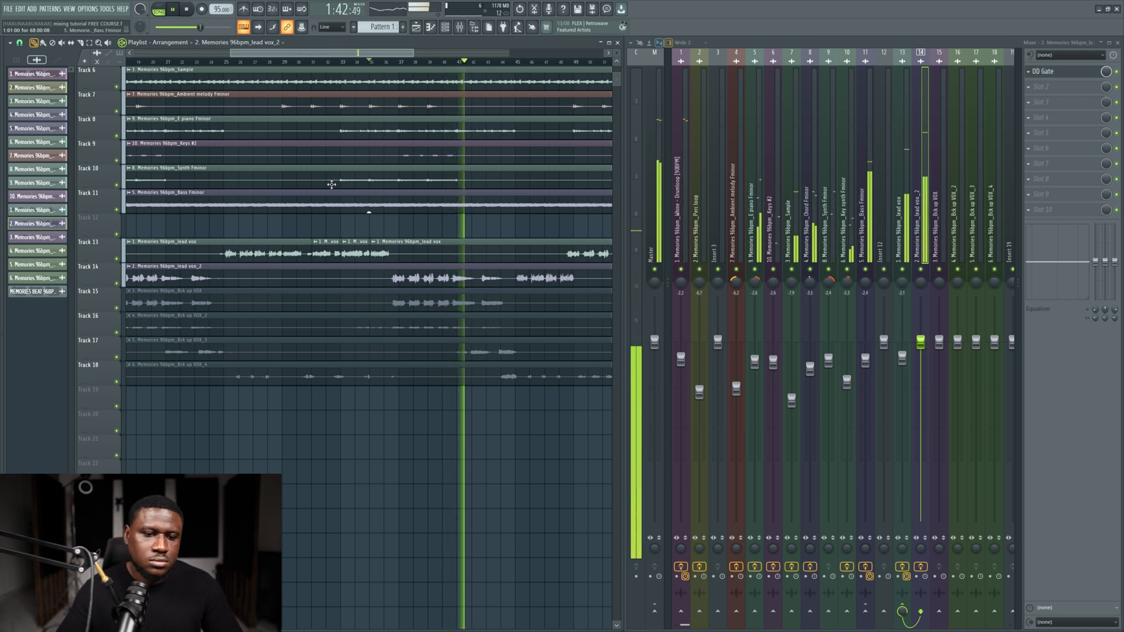
Step: Play the change from lead vox to lead vox_2 and set the lead vox track's Pitcher correction speed to 42
click(354, 60)
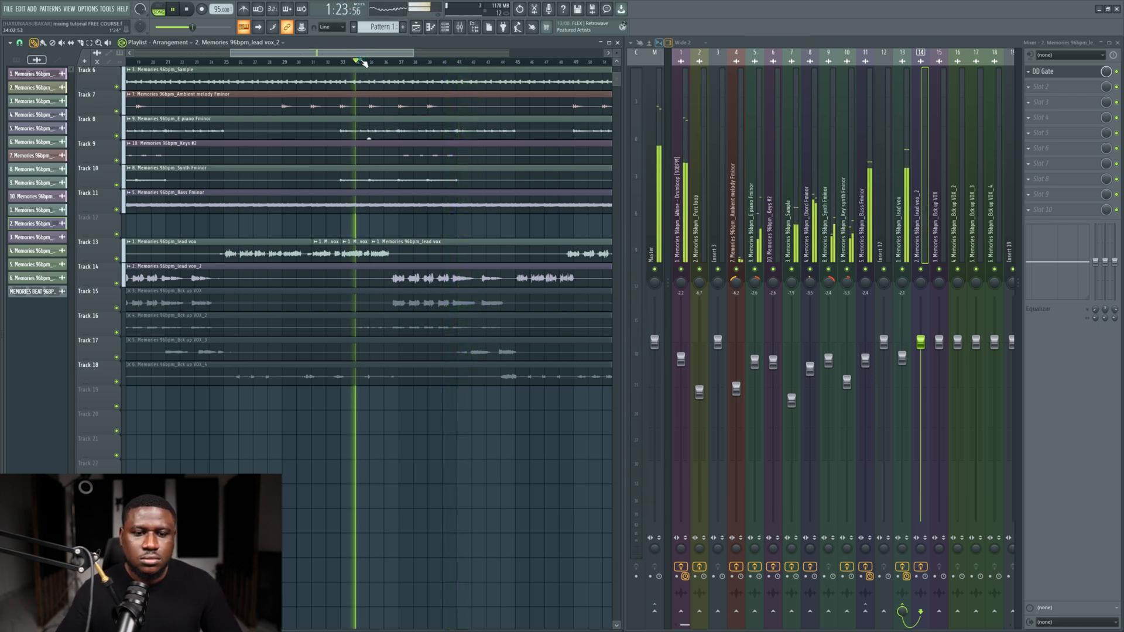
double_click(422, 282)
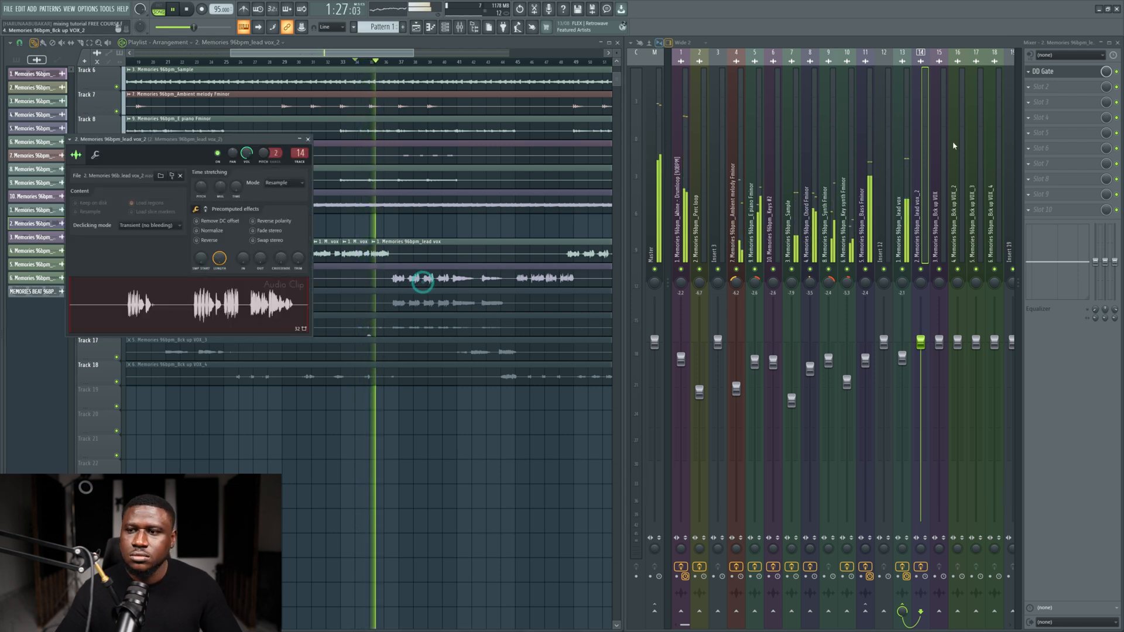
click(897, 209)
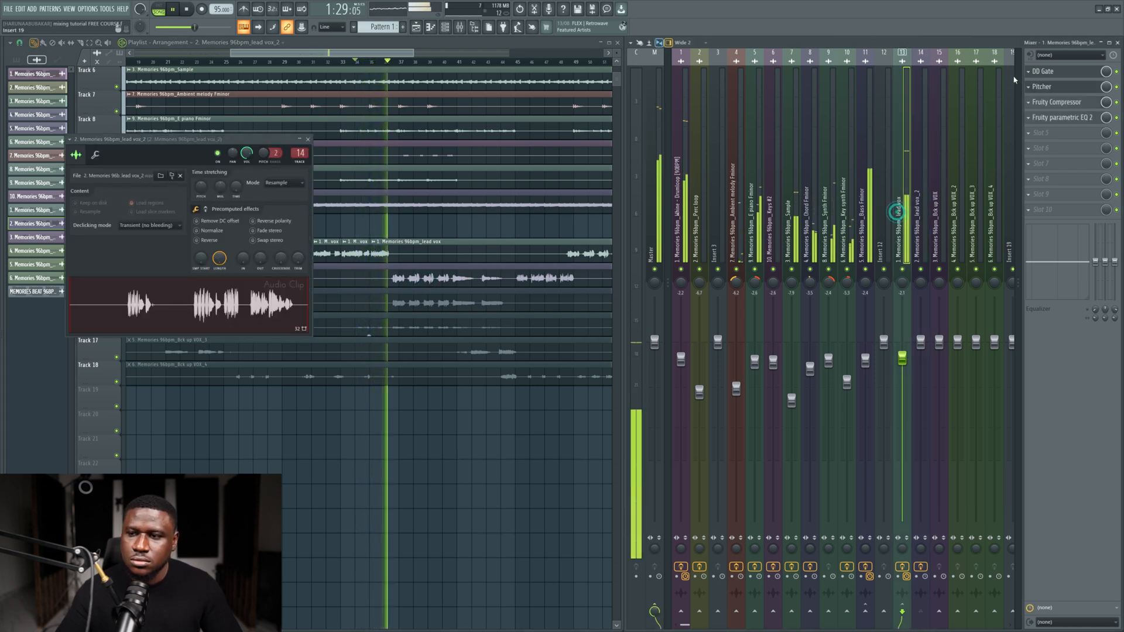
click(1045, 86)
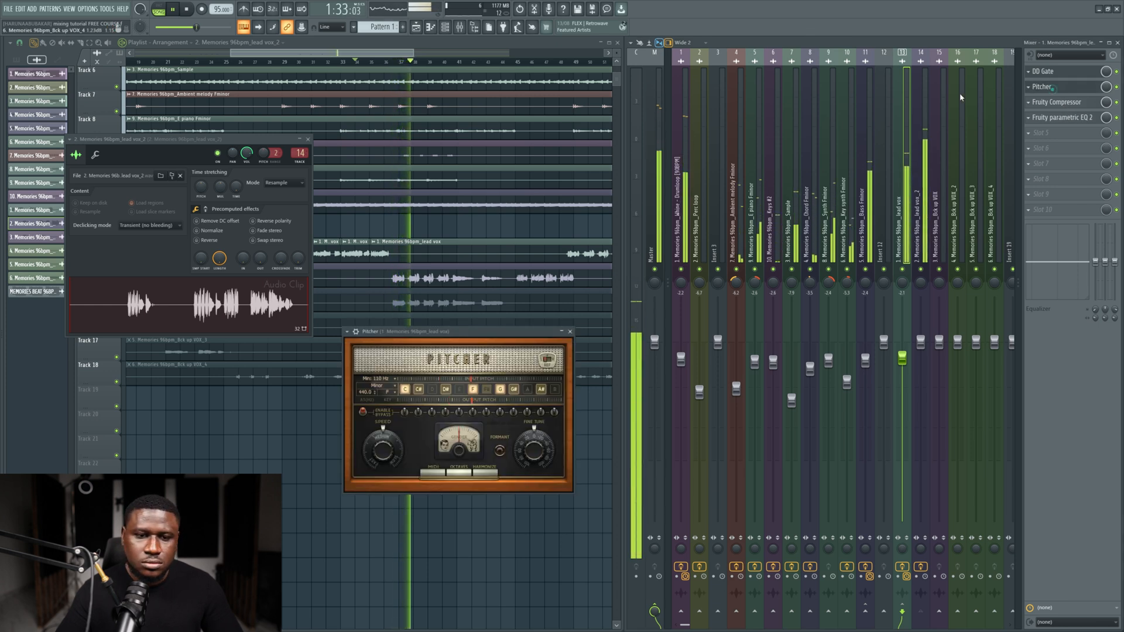
click(501, 390)
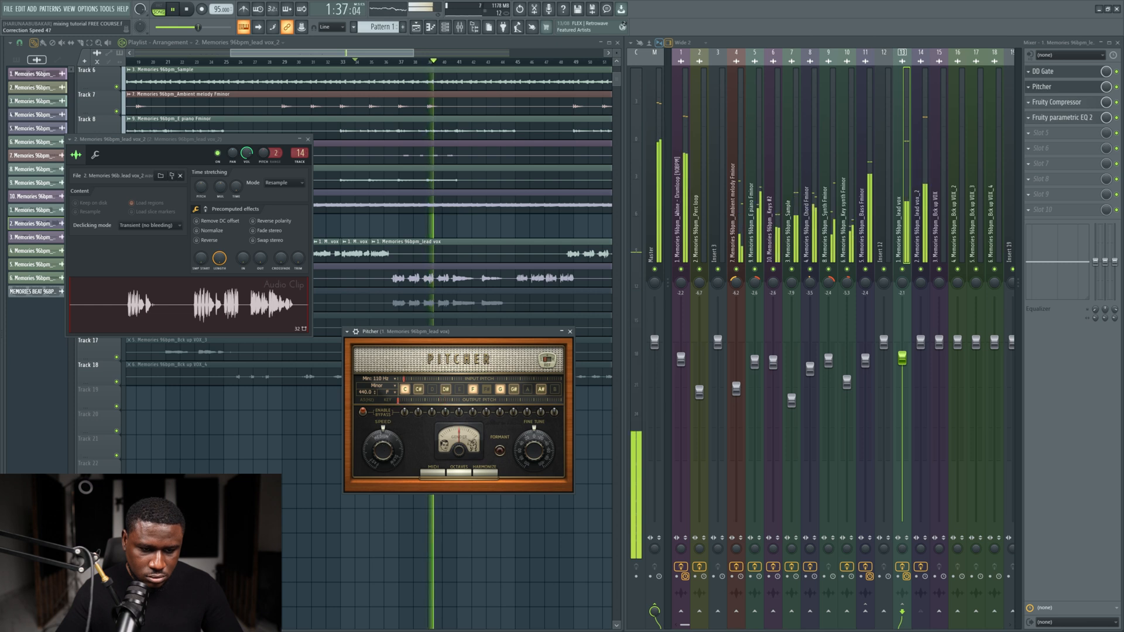
drag(389, 438, 390, 438)
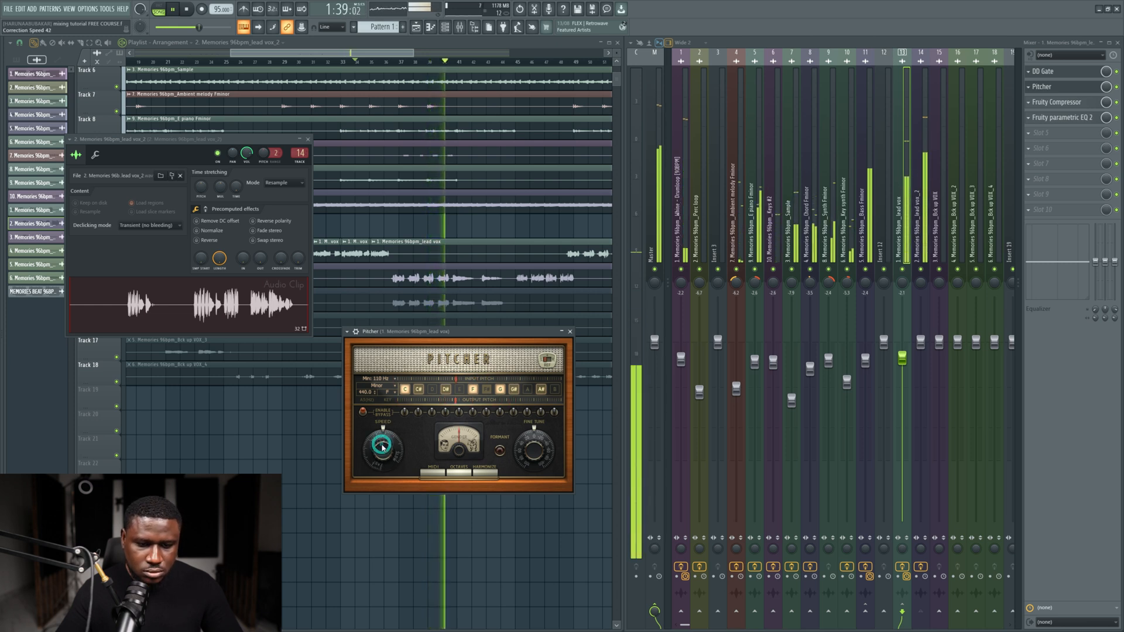
click(569, 331)
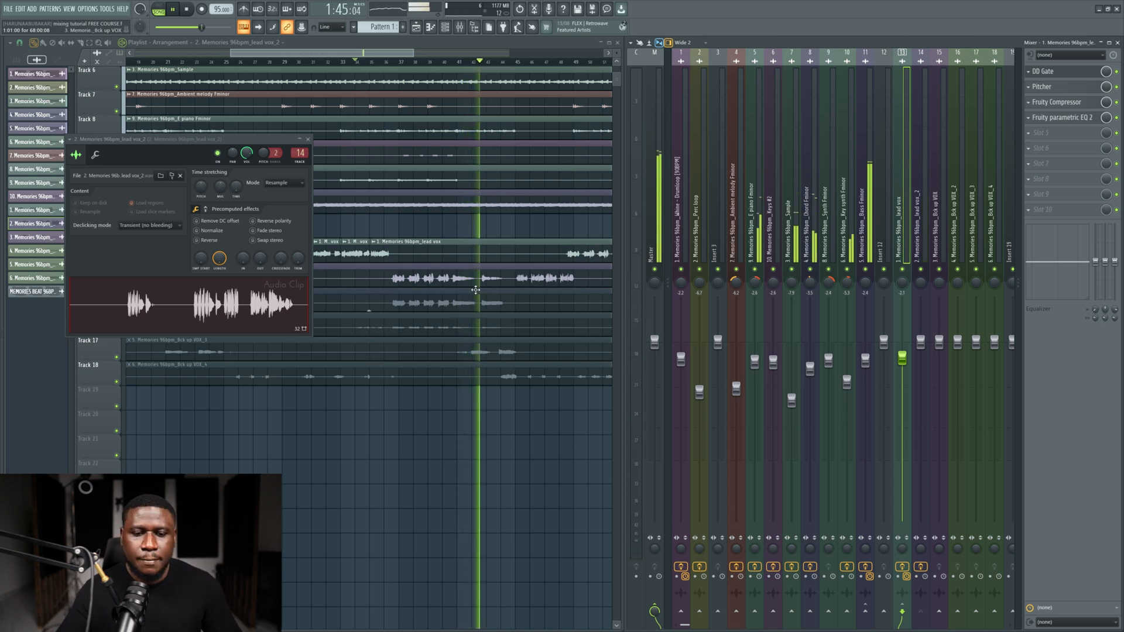
Step: Play through the rest of the vocals and slice the lead vox clip at bars 48 and 53 around its late phrase
scroll(475, 290, down, 3)
click(466, 282)
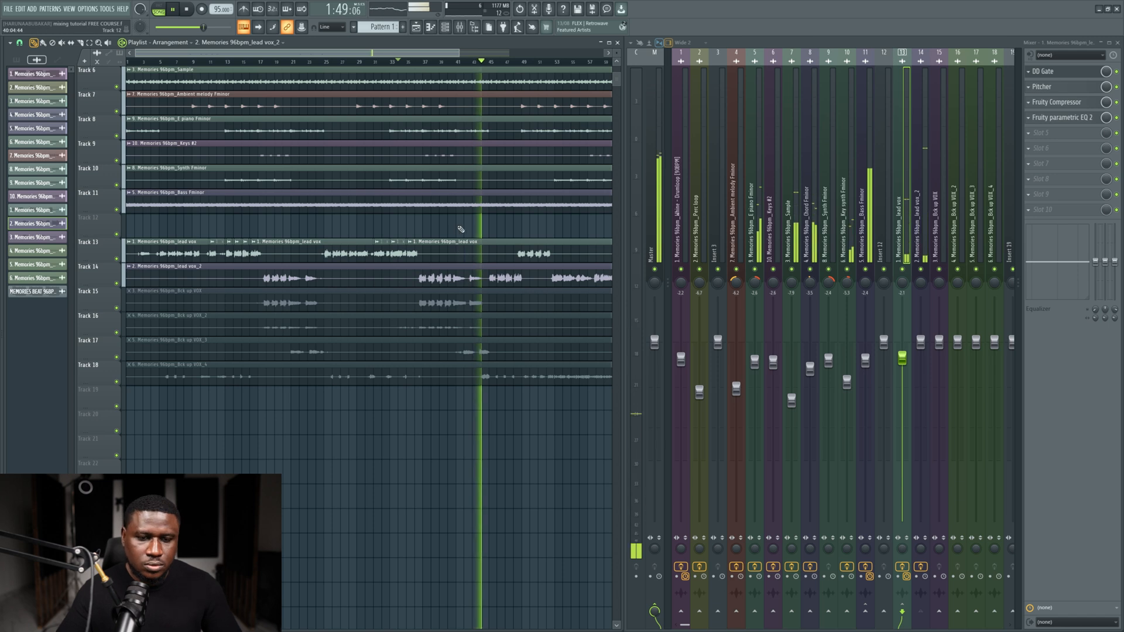
scroll(399, 253, down, 2)
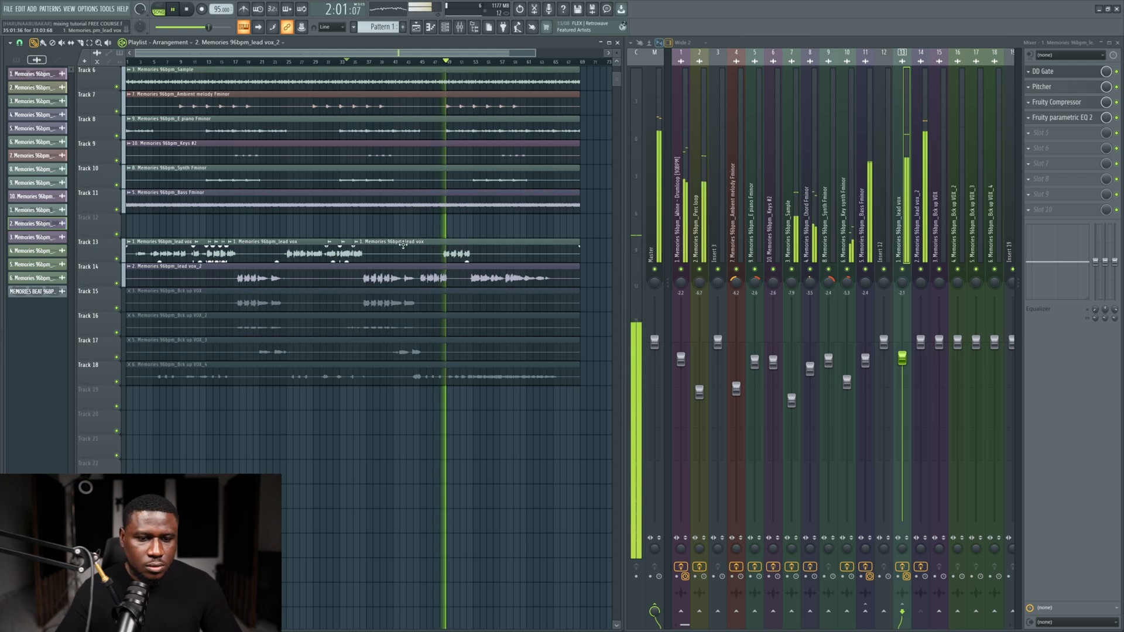
scroll(404, 246, down, 2)
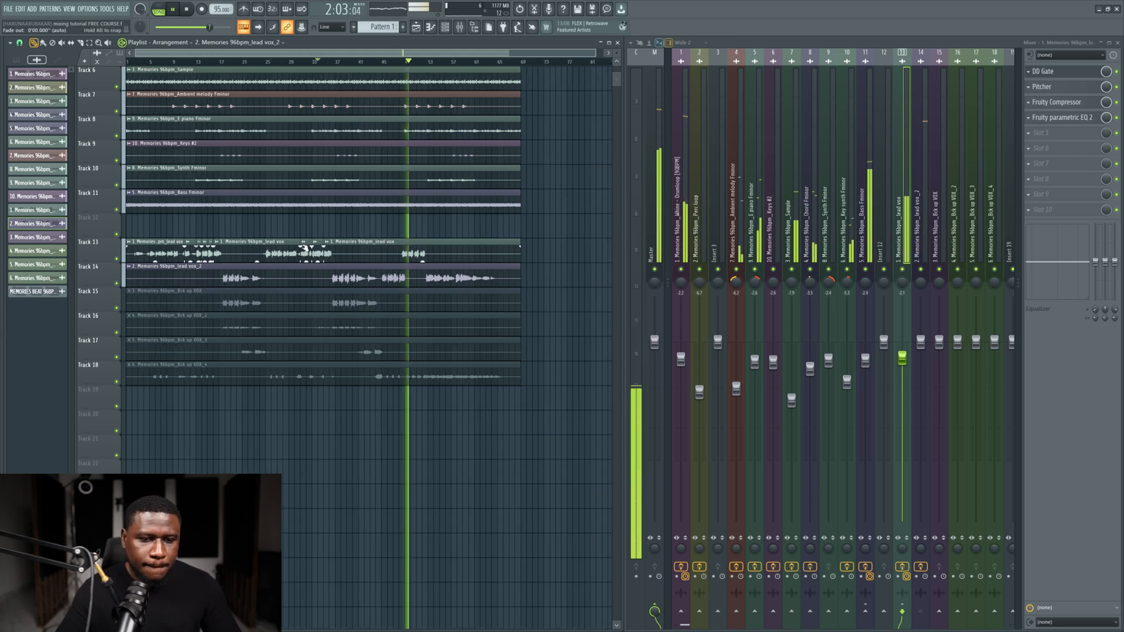
scroll(518, 285, up, 6)
scroll(521, 252, up, 3)
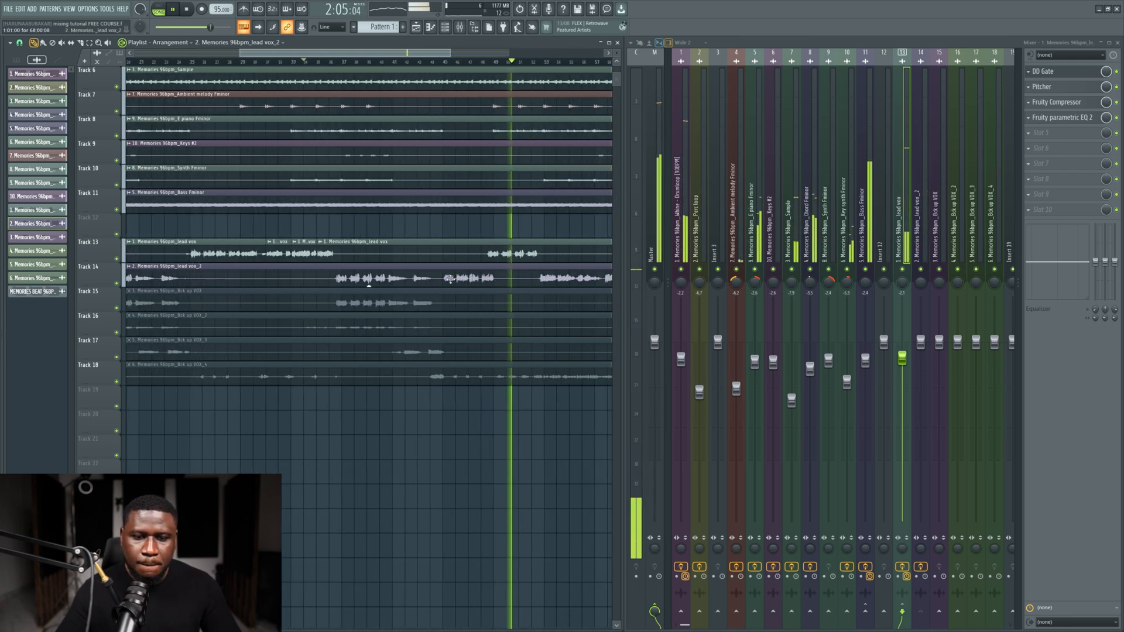
scroll(523, 248, down, 4)
key(space)
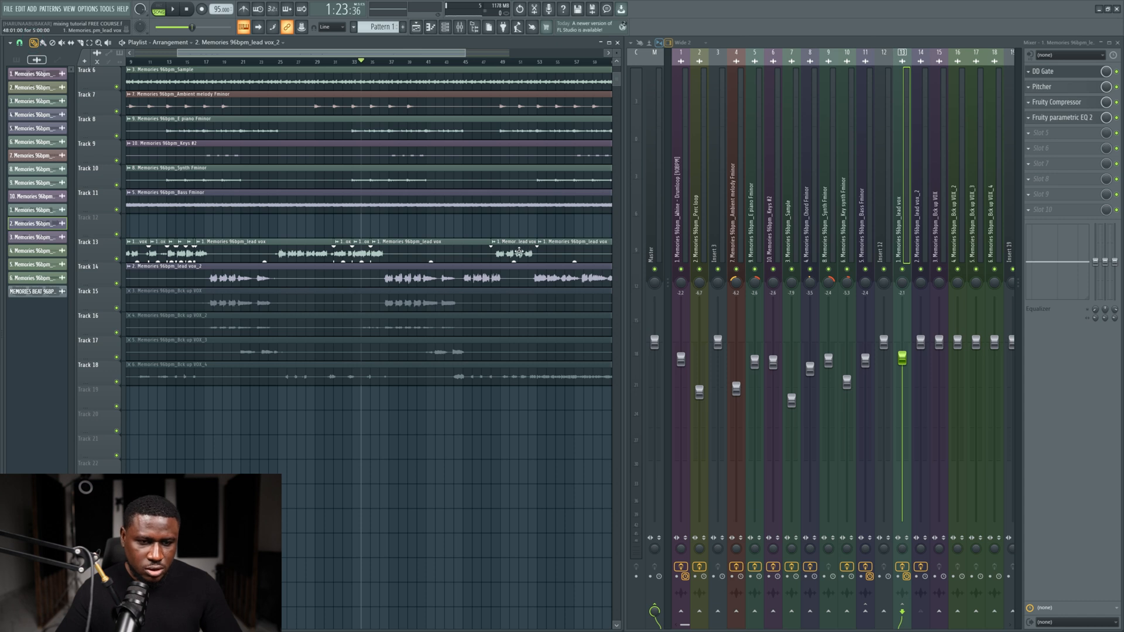
Step: Audition the lead vocals from several points, including bars 31, 25 and 37
click(335, 62)
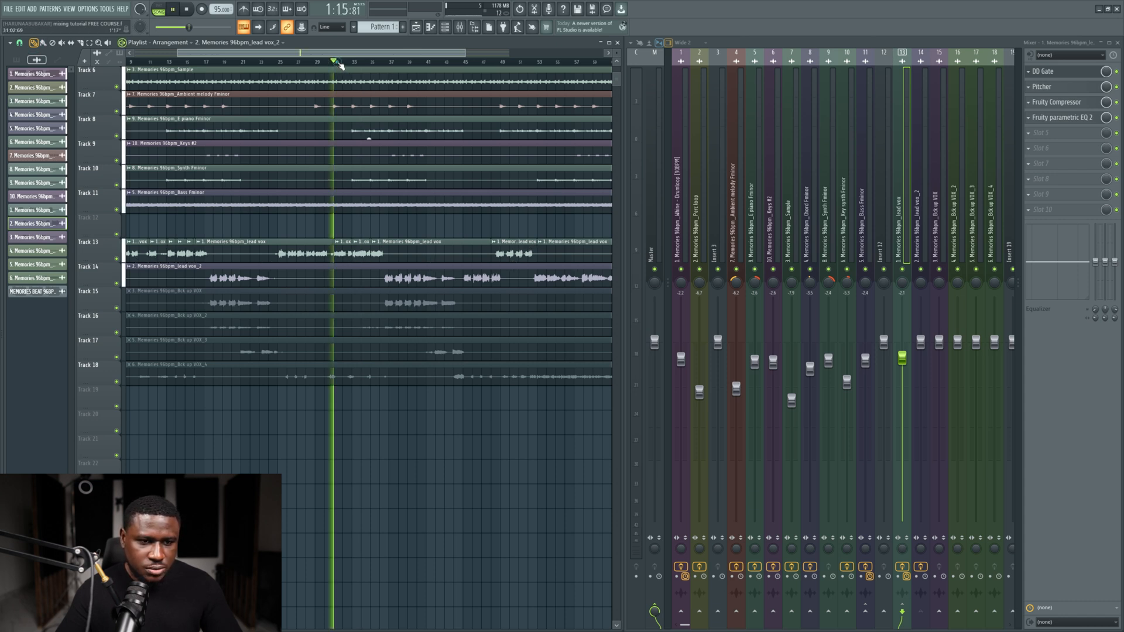
click(278, 62)
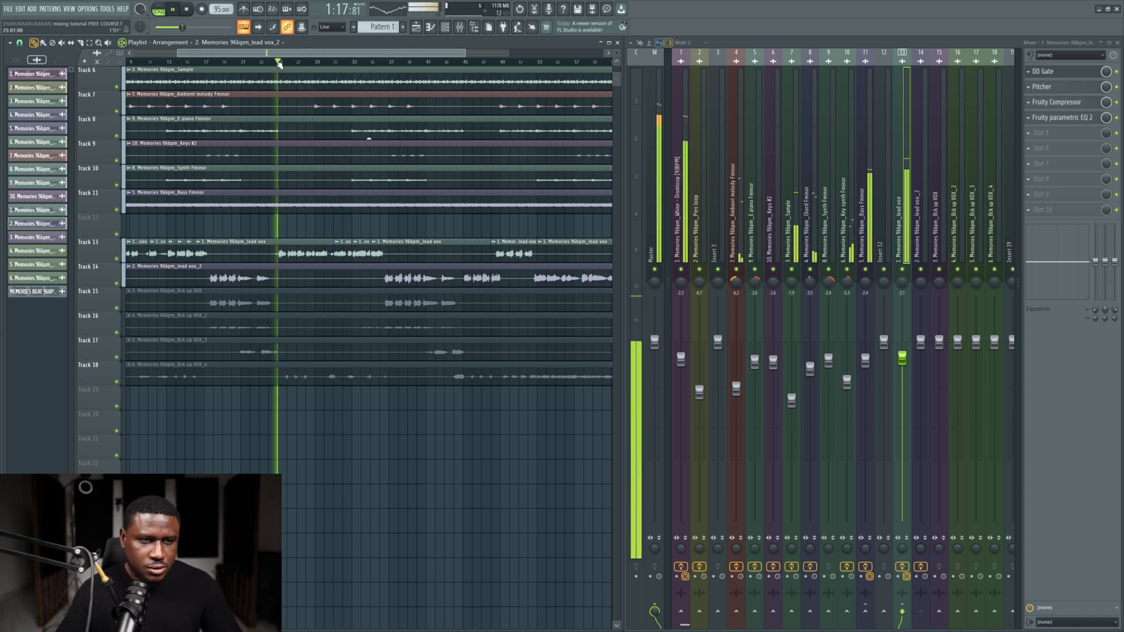
click(315, 61)
scroll(314, 63, down, 2)
click(372, 65)
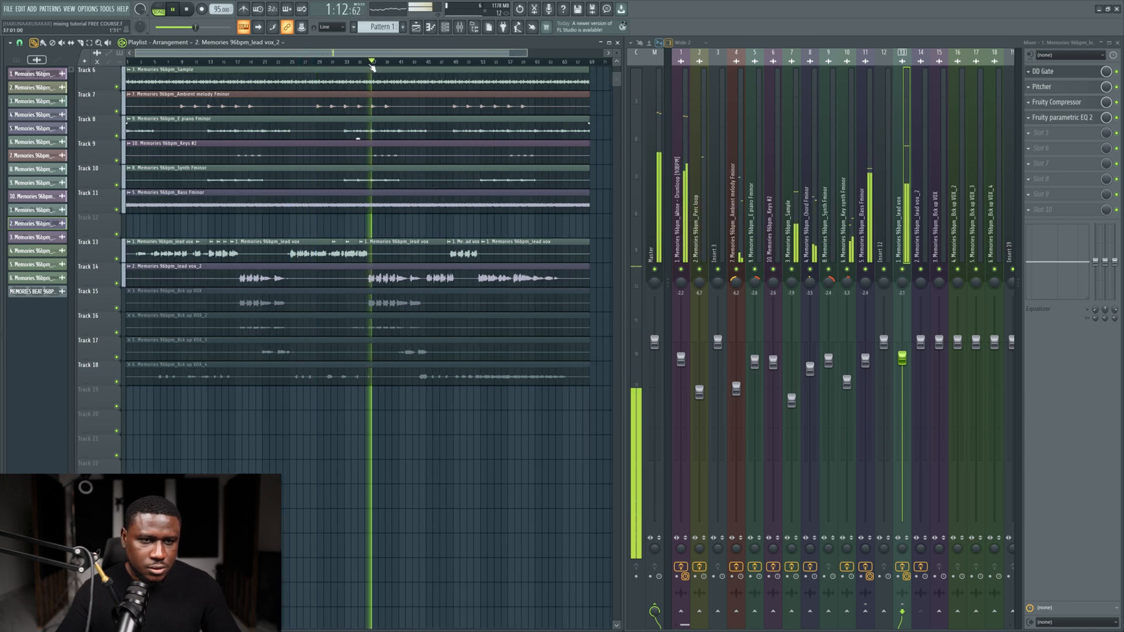
scroll(377, 254, up, 3)
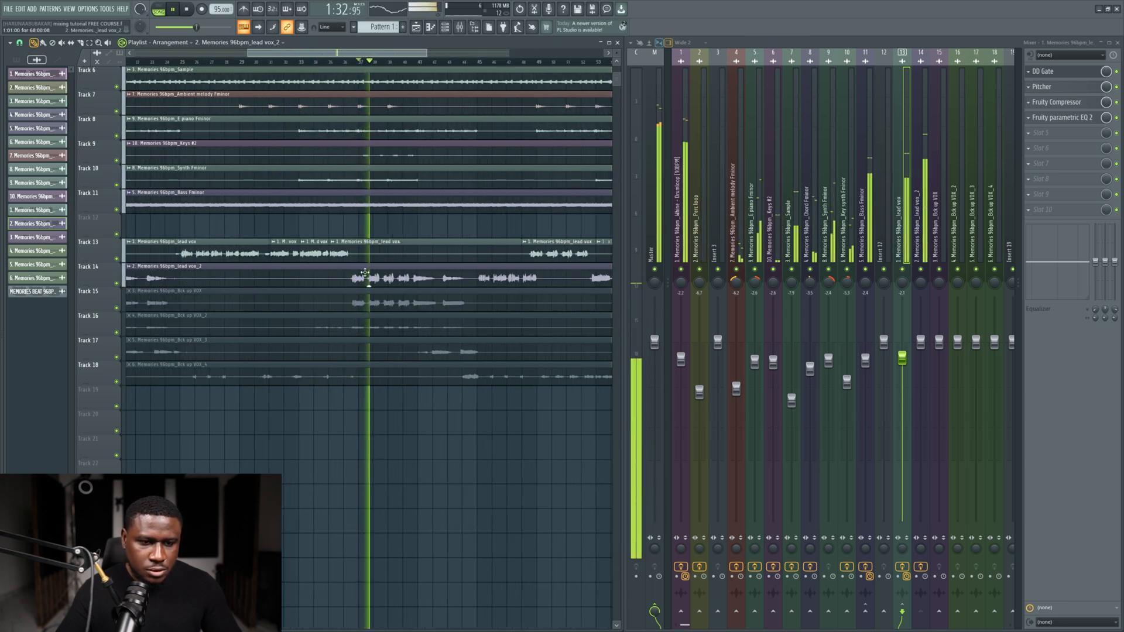
Step: Slice the lead vox_2 clip just before the phrase around bar 36 and again at bar 42, checking the phrase in playback
click(84, 42)
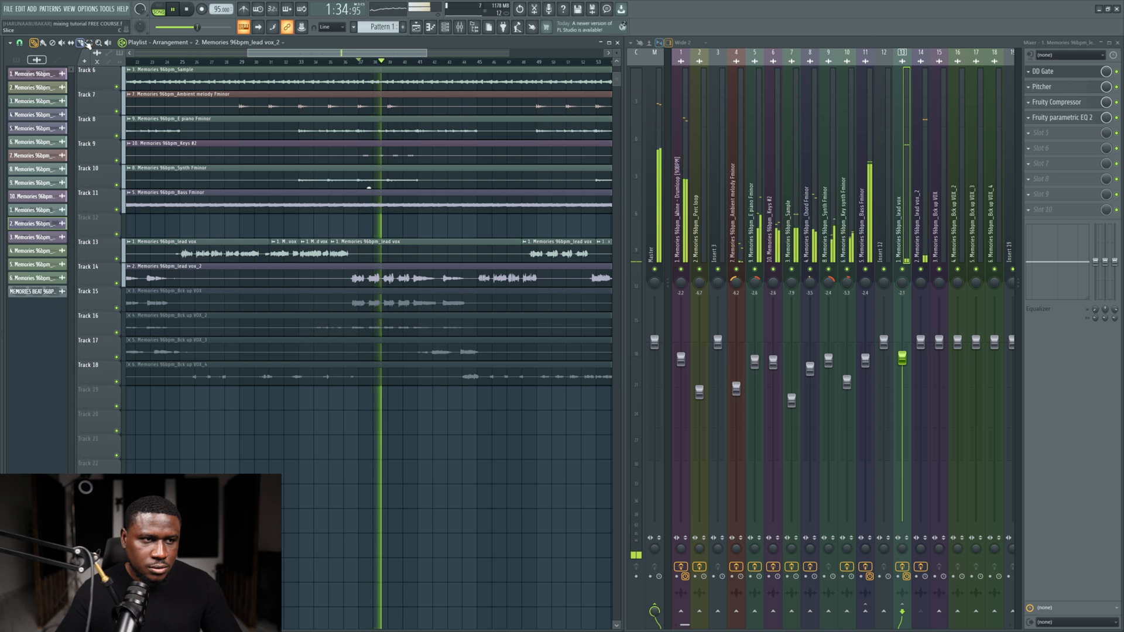
click(343, 275)
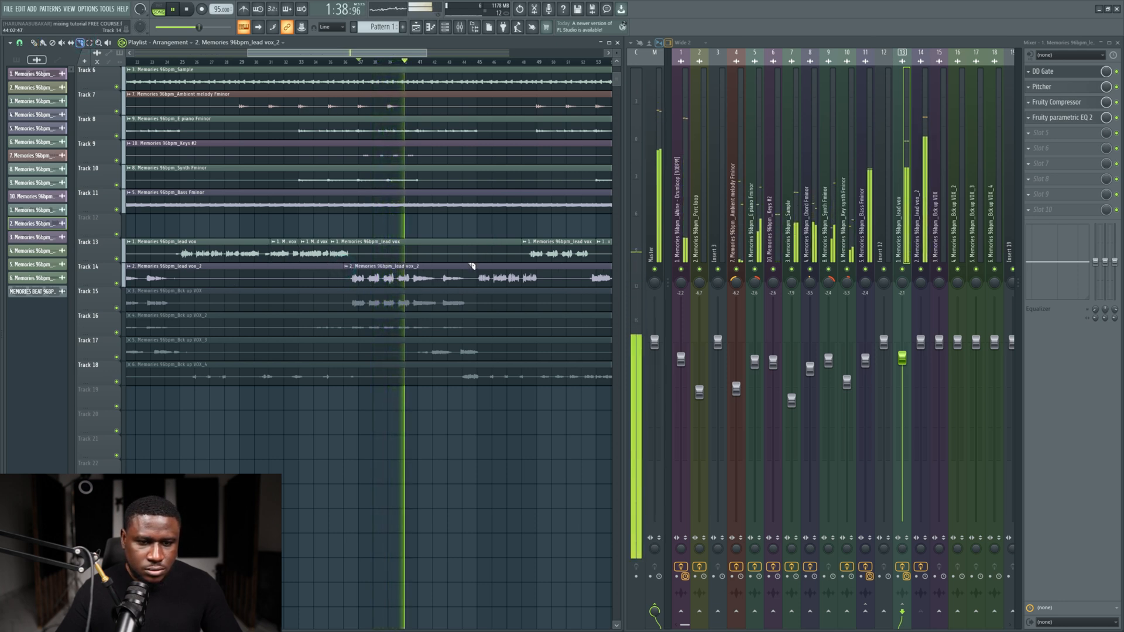
click(565, 60)
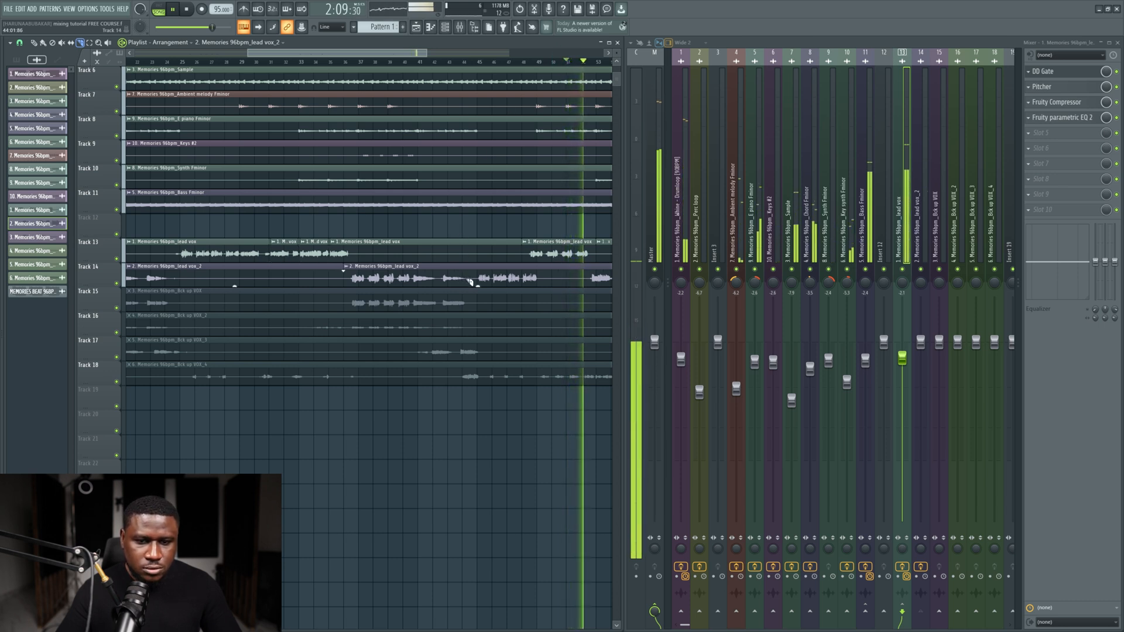
key(space)
click(385, 61)
key(space)
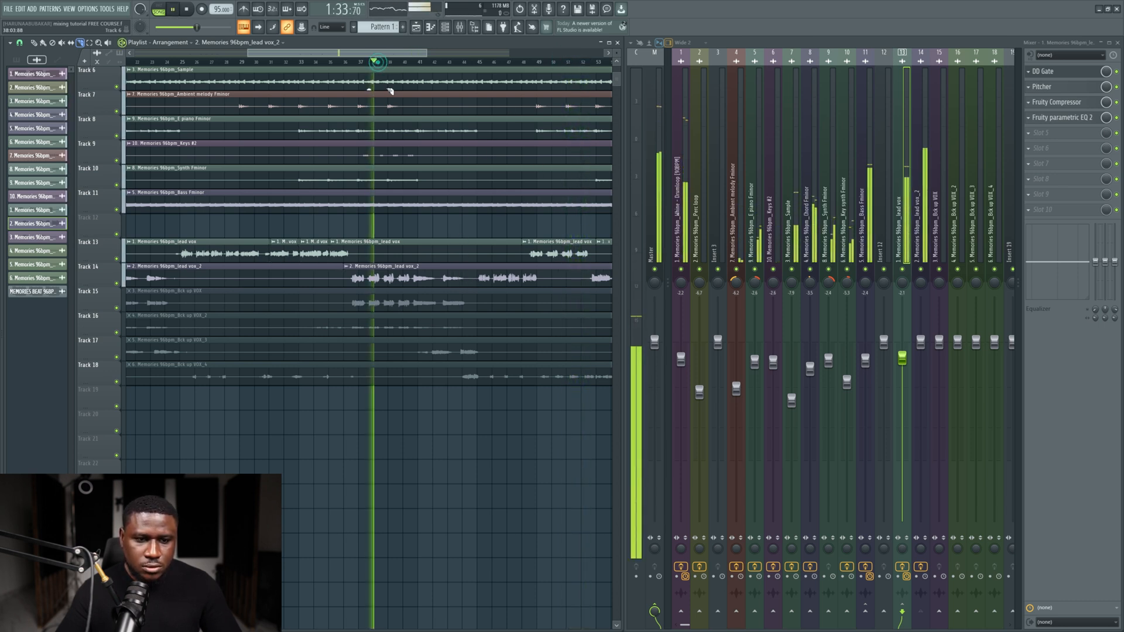
click(438, 278)
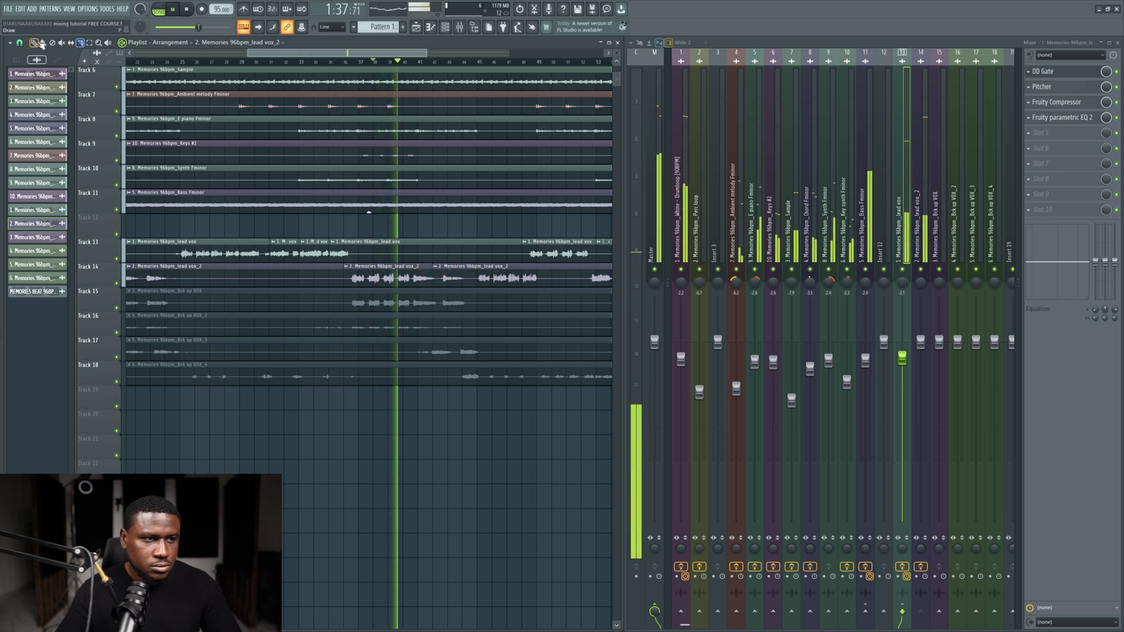
Step: Replace the lead vox slice at bars 48 to 53 on Track 13 with a copy of the lead vox_2 slice
key(p)
right_click(558, 241)
key(space)
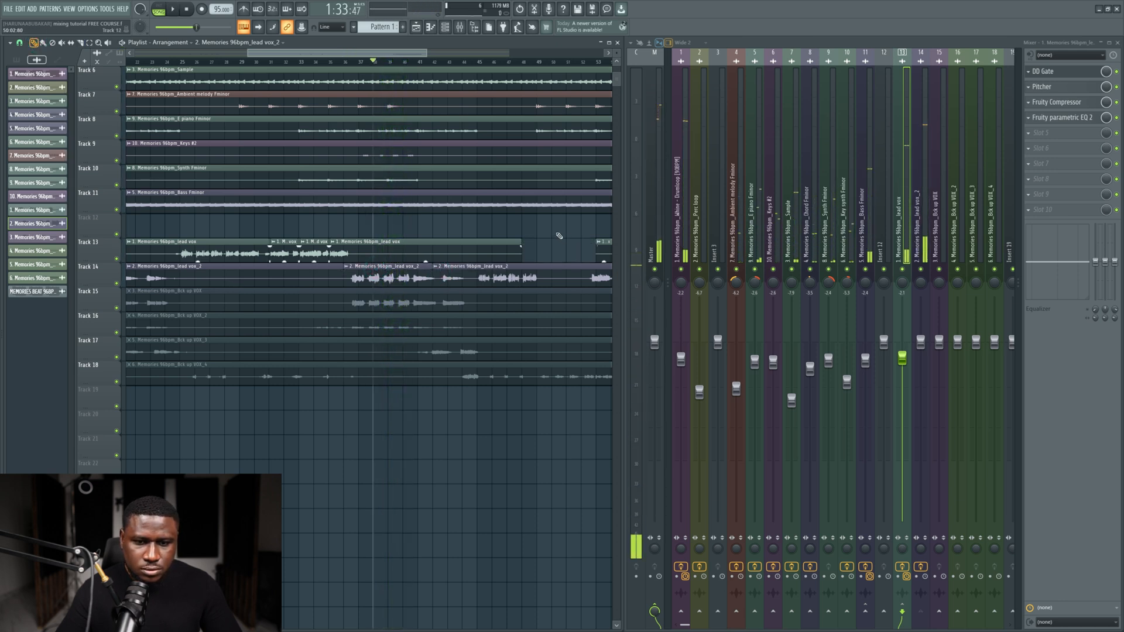
drag(547, 229, 549, 251)
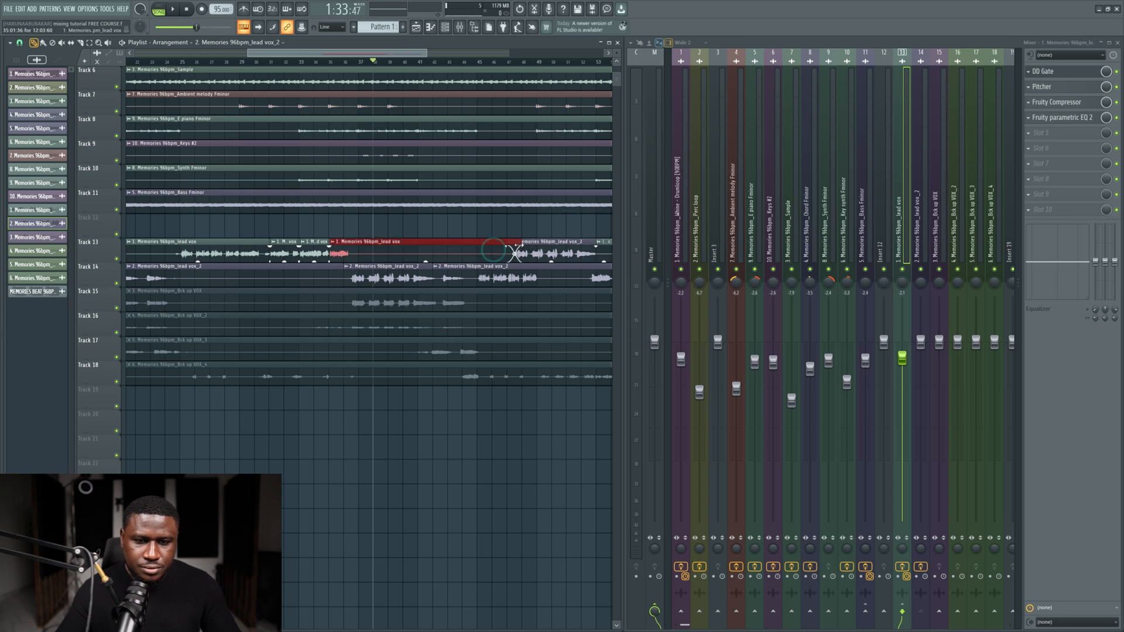
Step: Shorten the lead vox slice starting at bar 35 to end at bar 43 and delete the last lead vox slice from bar 53
key(space)
scroll(582, 259, down, 2)
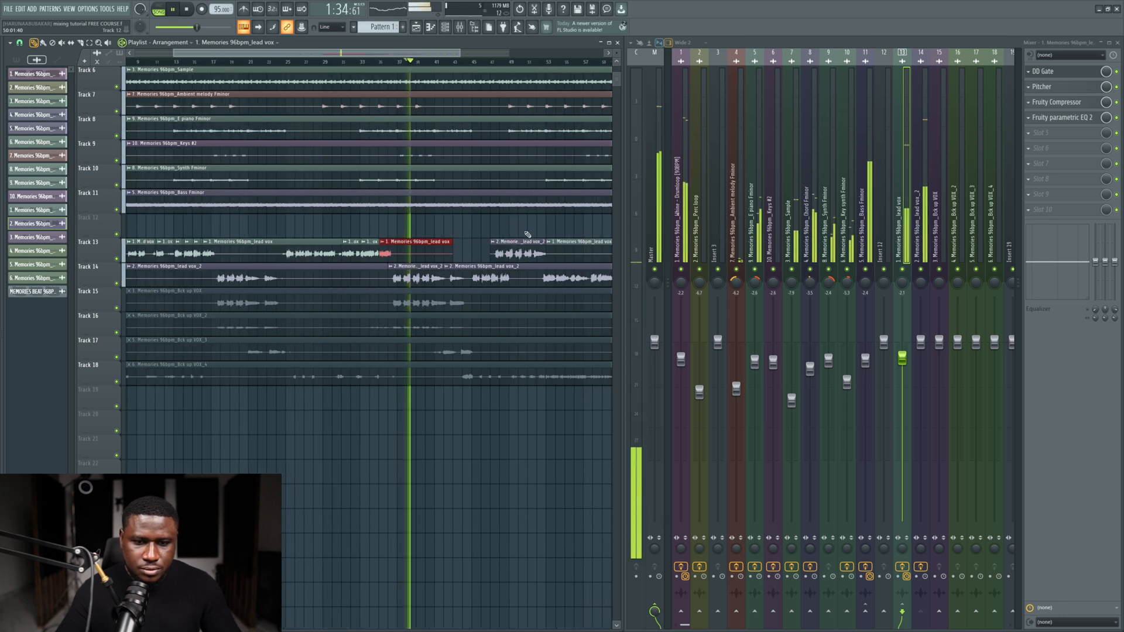
right_click(580, 254)
key(ctrl+z)
scroll(565, 254, down, 2)
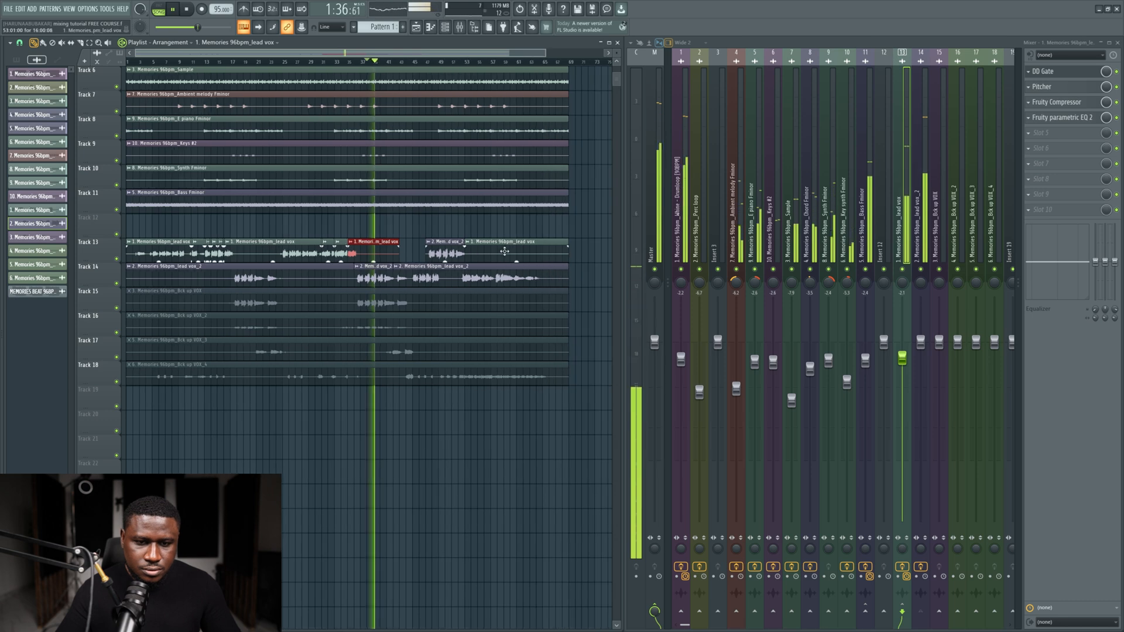
right_click(502, 252)
scroll(452, 253, up, 3)
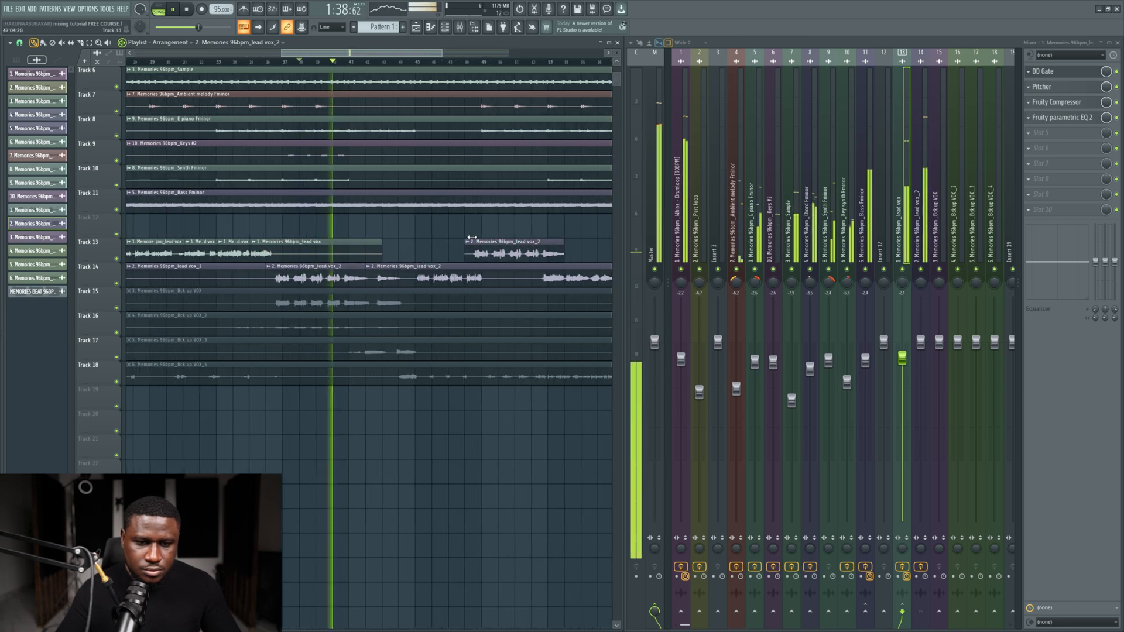
Step: Audition the copied lead vox_2 slice, shorten the lead vox slice from bar 35 to end at bar 42, and save the project
click(449, 62)
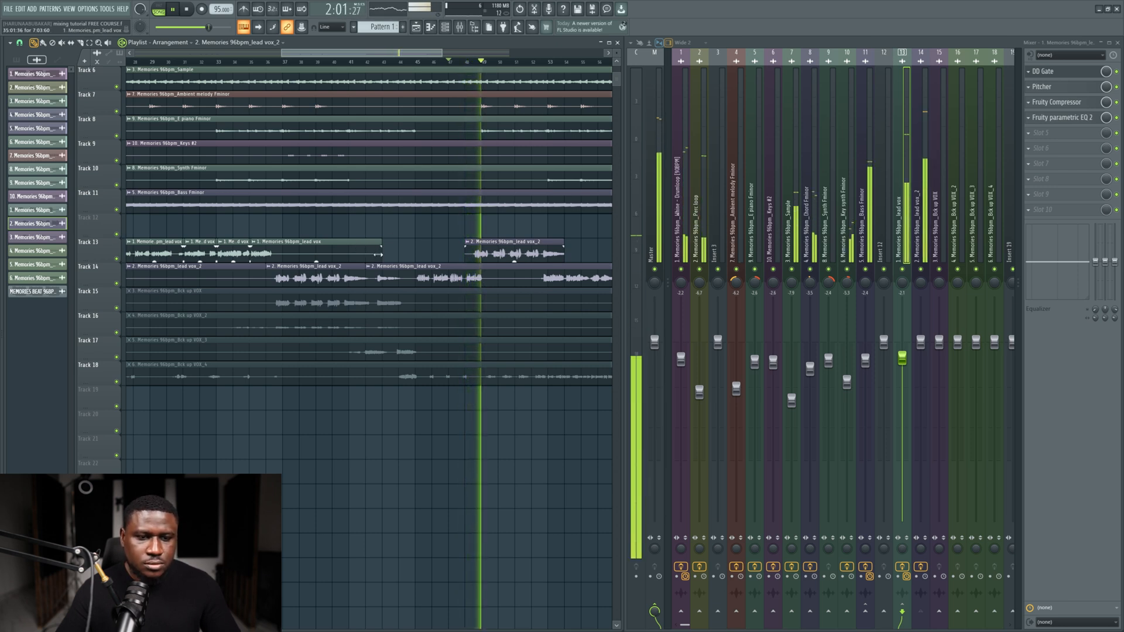
mouse_move(378, 254)
mouse_down()
mouse_move(527, 256)
mouse_move(365, 256)
mouse_up()
key(ctrl+s)
scroll(410, 238, down, 3)
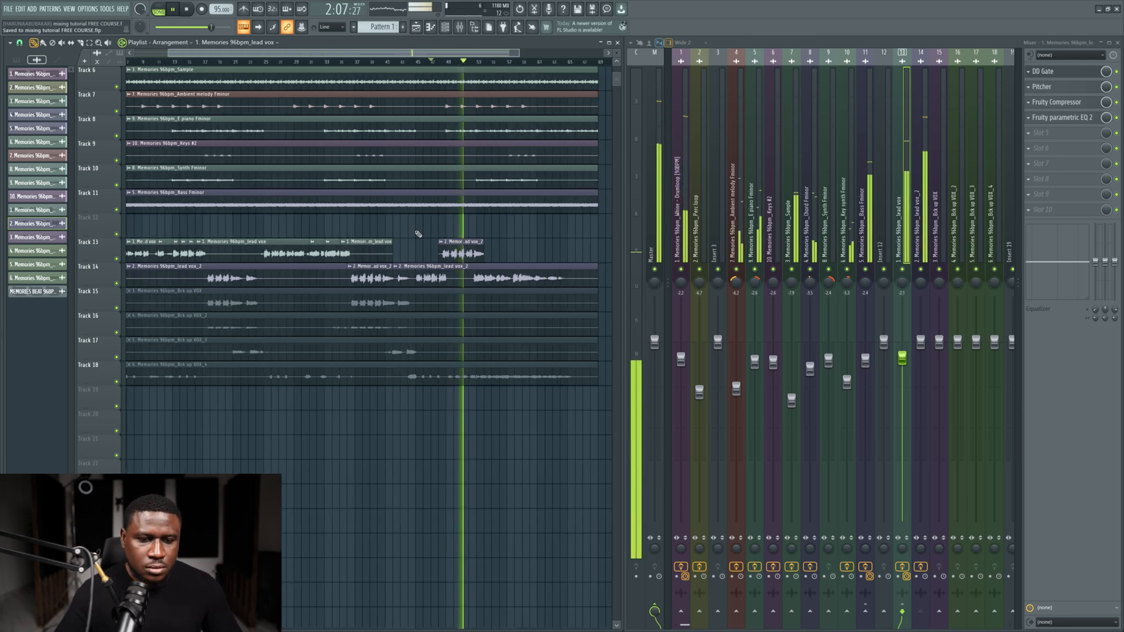
scroll(485, 245, up, 3)
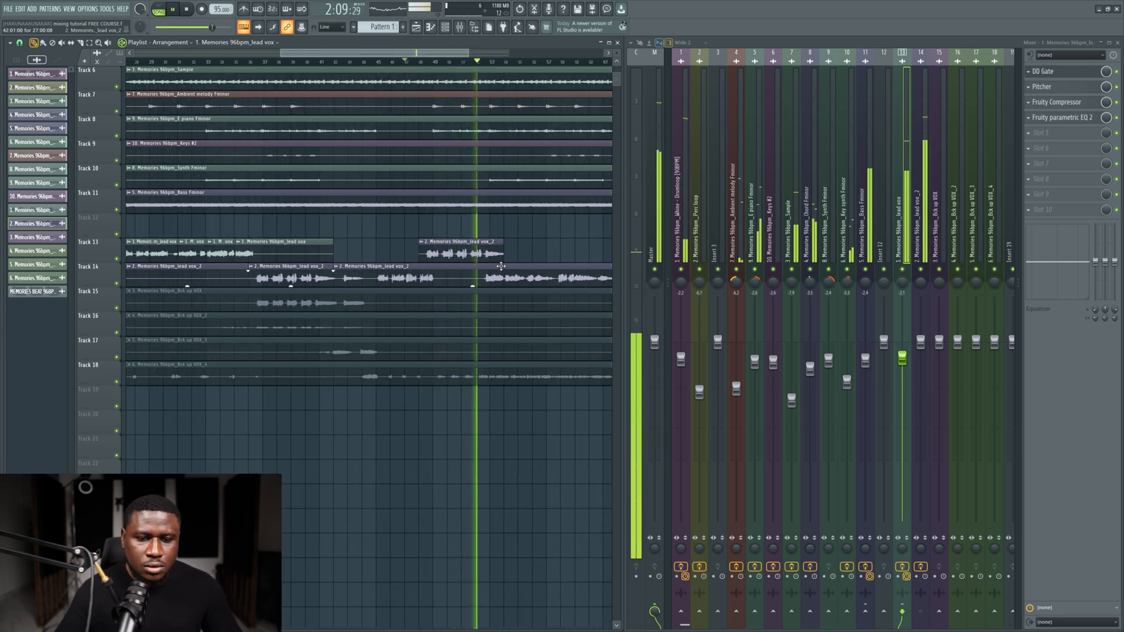
scroll(505, 260, up, 2)
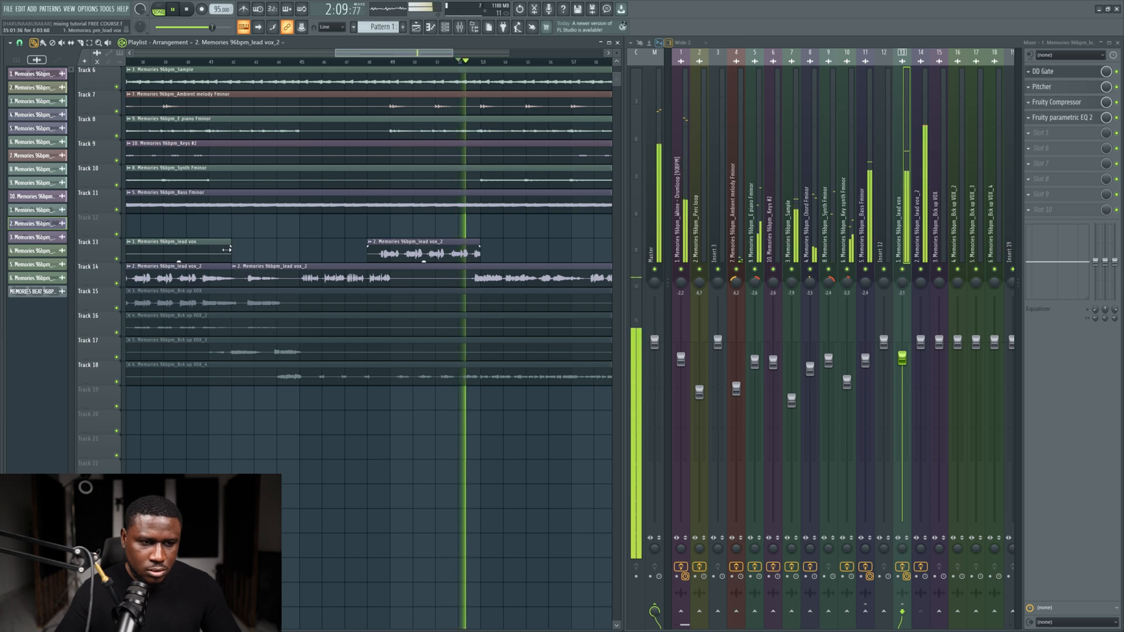
drag(316, 258, 579, 272)
key(ctrl+z)
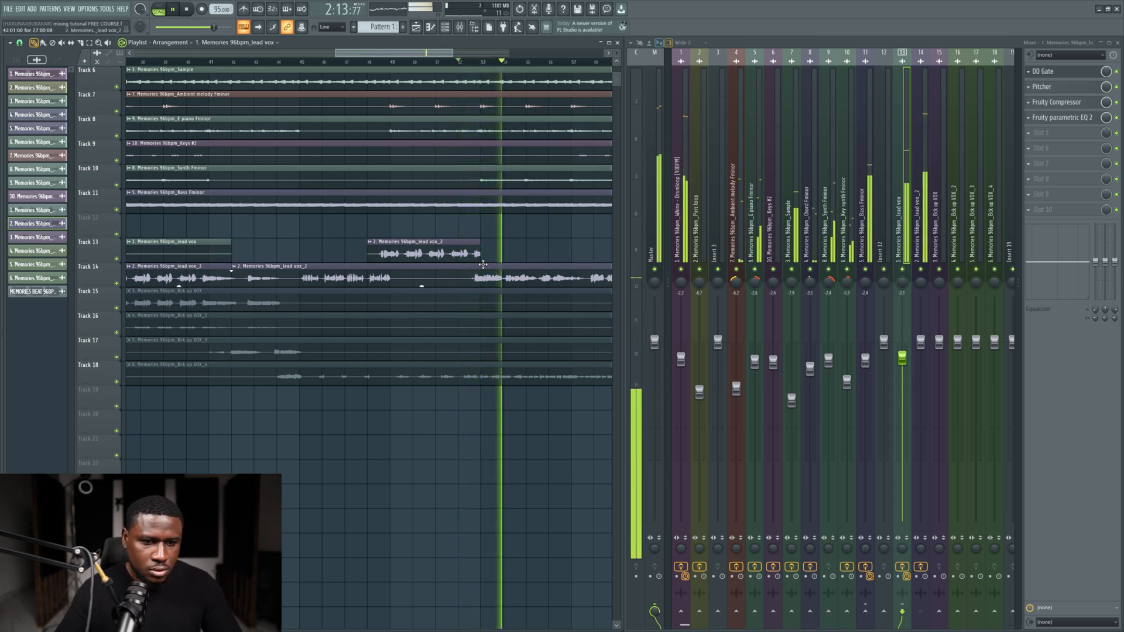
Step: Try replacing the copied lead vox_2 slice on Track 13 by extending the lead vox slice to about bar 58
key(space)
right_click(452, 257)
drag(229, 255, 590, 255)
key(space)
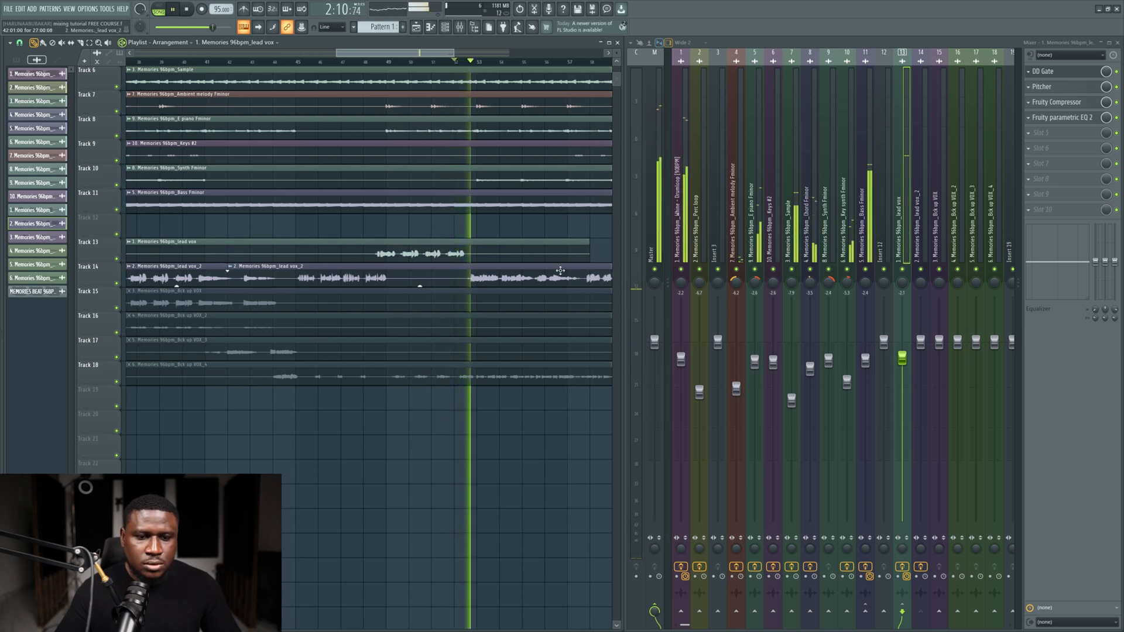
key(ctrl+z)
key(ctrl+z)
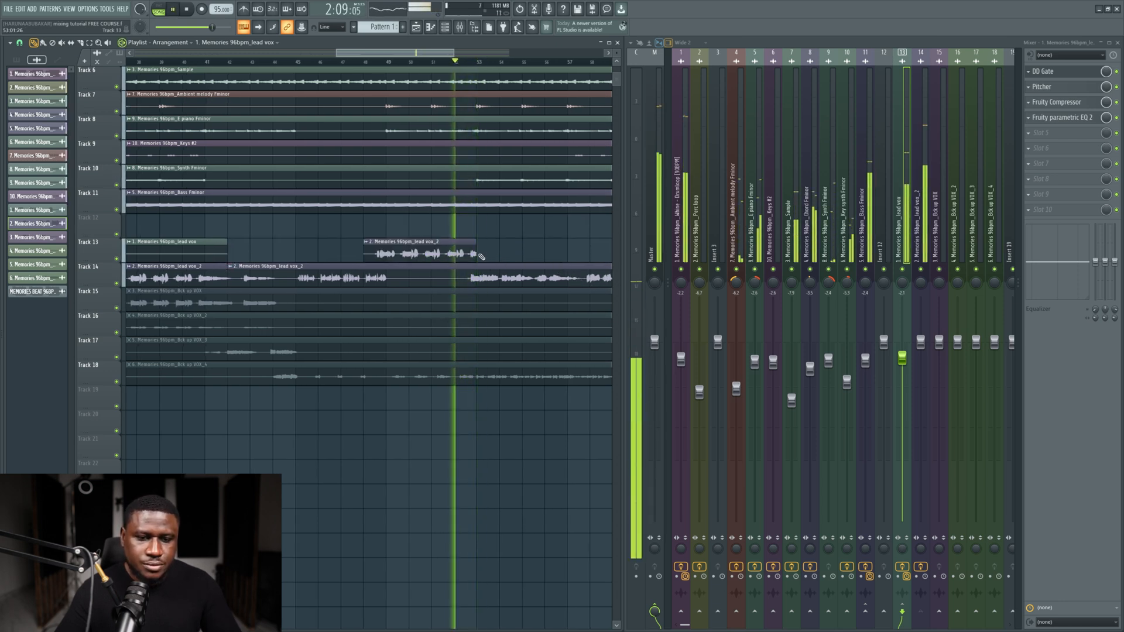
Step: Extend the copied lead vox_2 slice on Track 13 to bar 54 and cut off its end from about mid-bar 52 using 1/4 beat snap
mouse_move(491, 253)
mouse_down()
mouse_move(517, 254)
mouse_move(501, 261)
mouse_up()
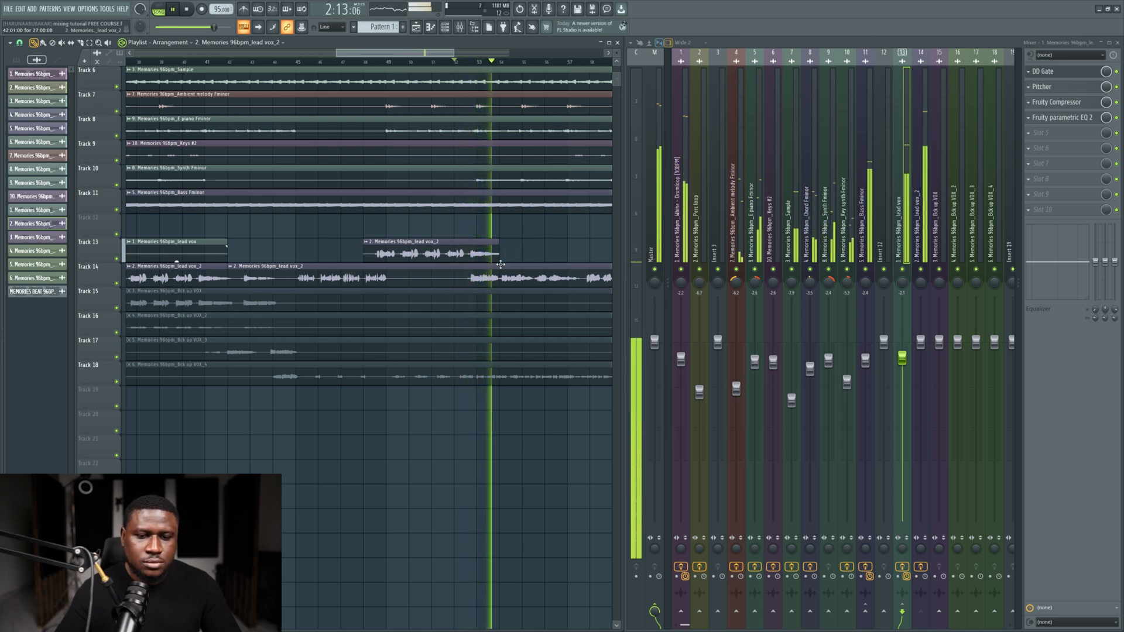
key(space)
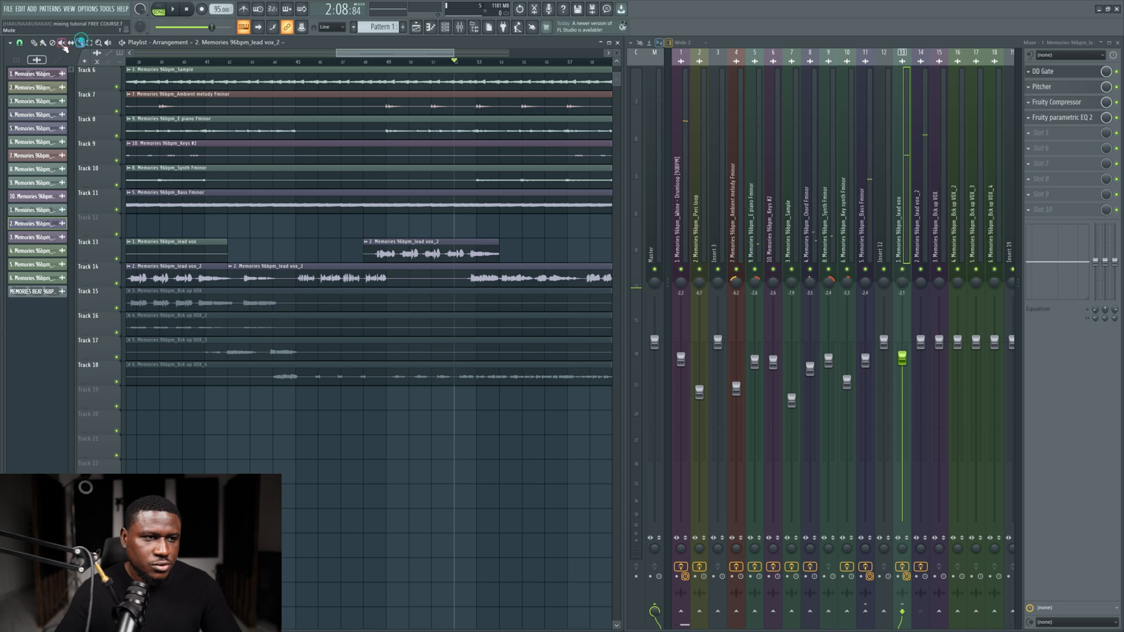
click(17, 44)
click(36, 150)
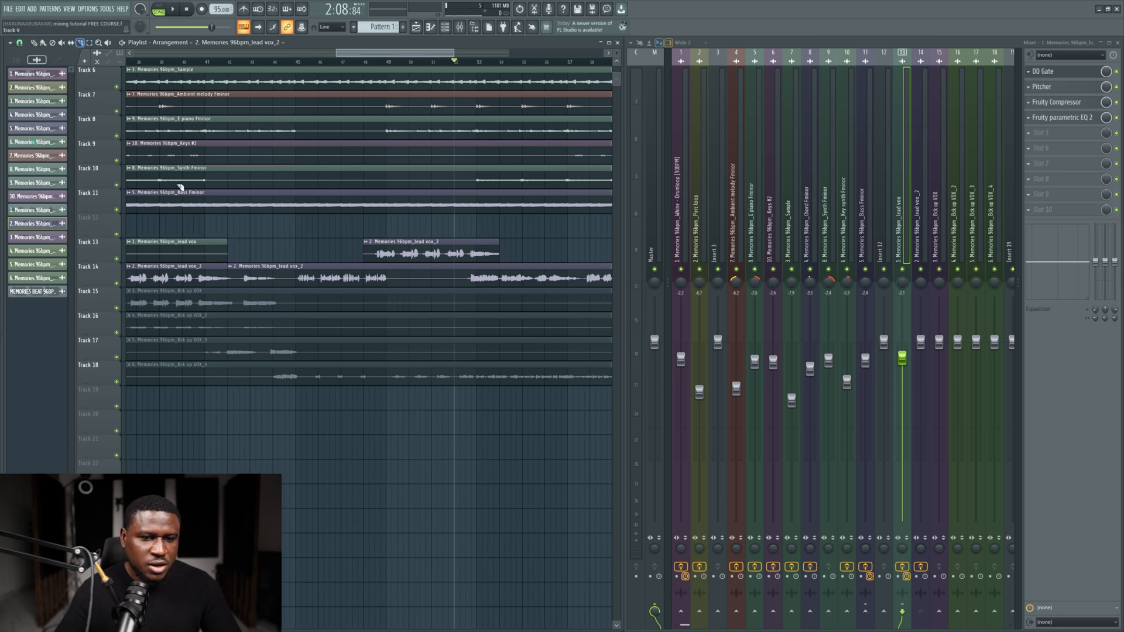
scroll(494, 281, up, 3)
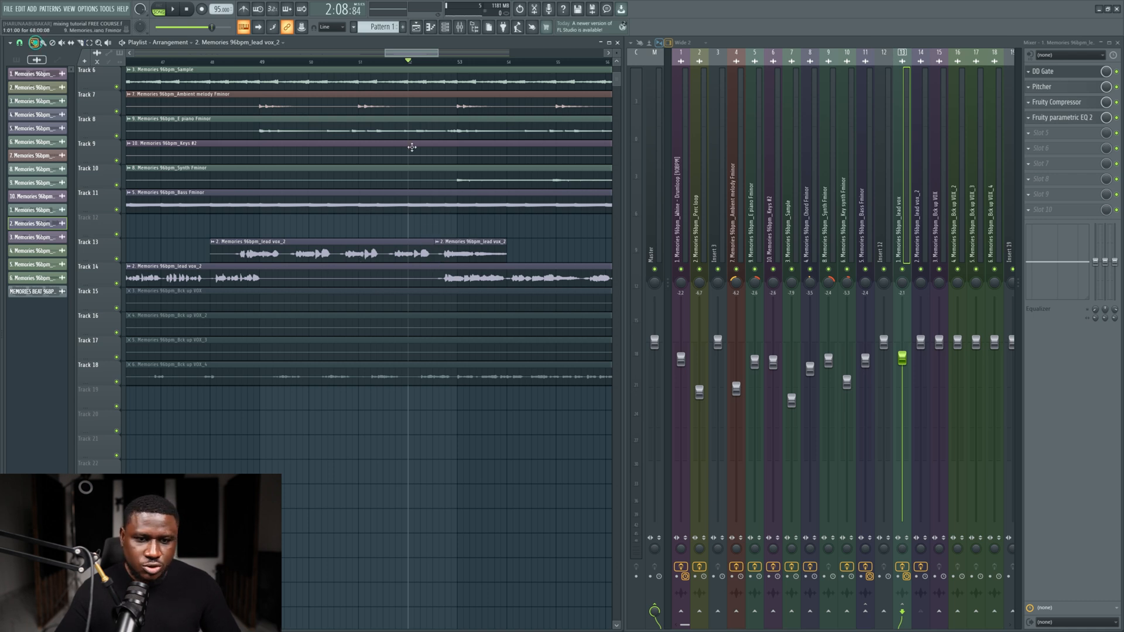
right_click(477, 261)
key(space)
scroll(493, 213, down, 4)
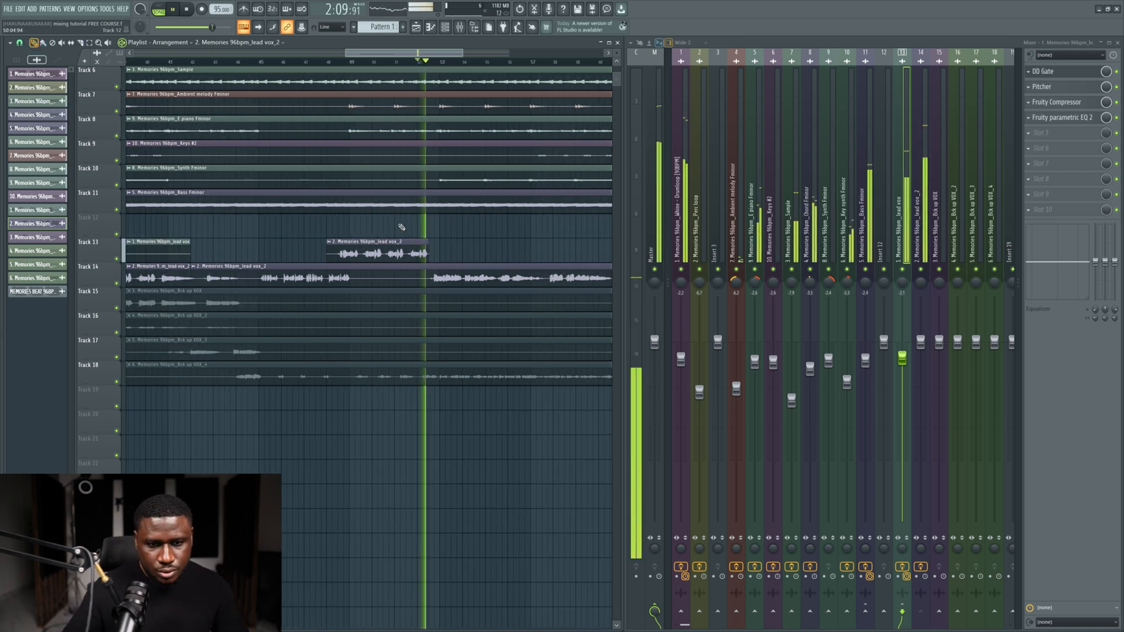
Step: Audition the handover from the Track 13 slice to the lead vox_2 phrase on Track 14 around bars 53 and 54
scroll(490, 211, down, 5)
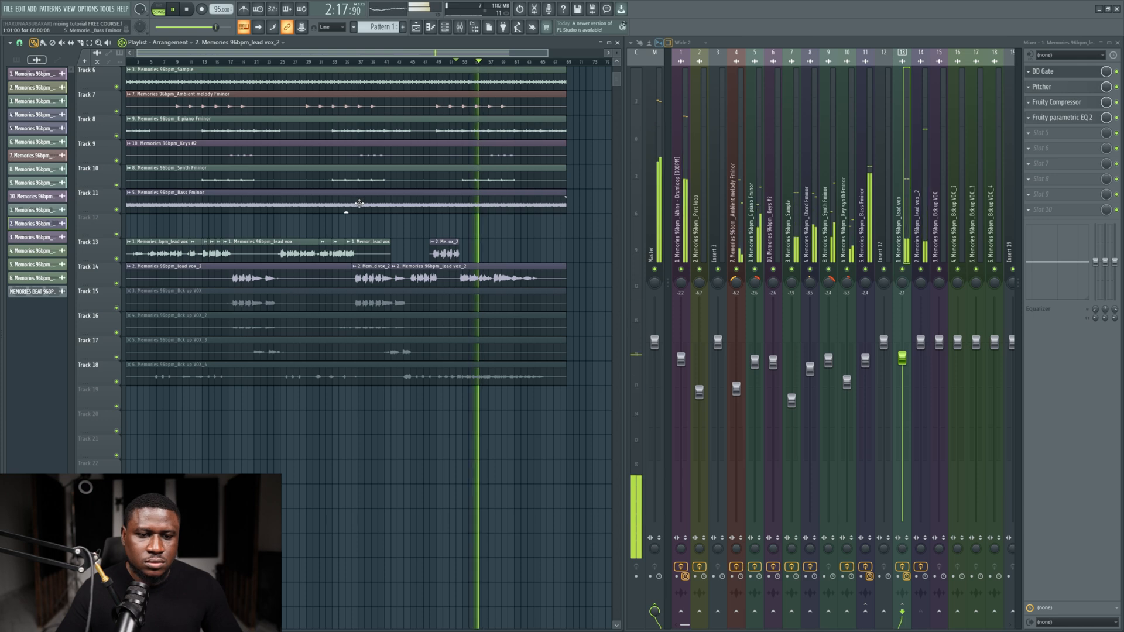
scroll(452, 132, up, 5)
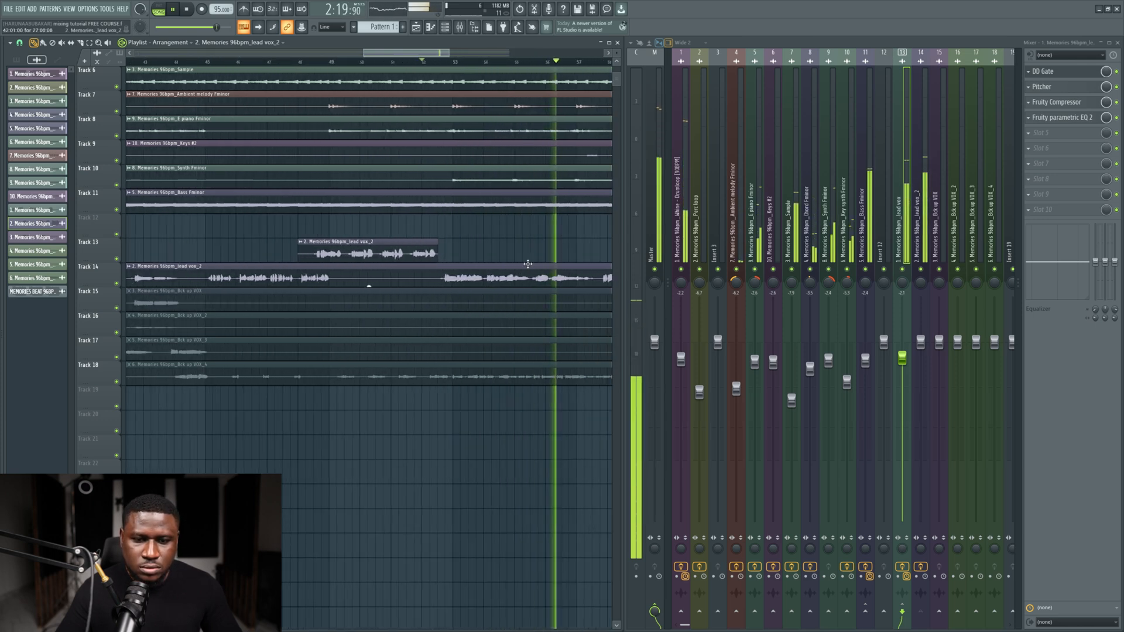
click(453, 61)
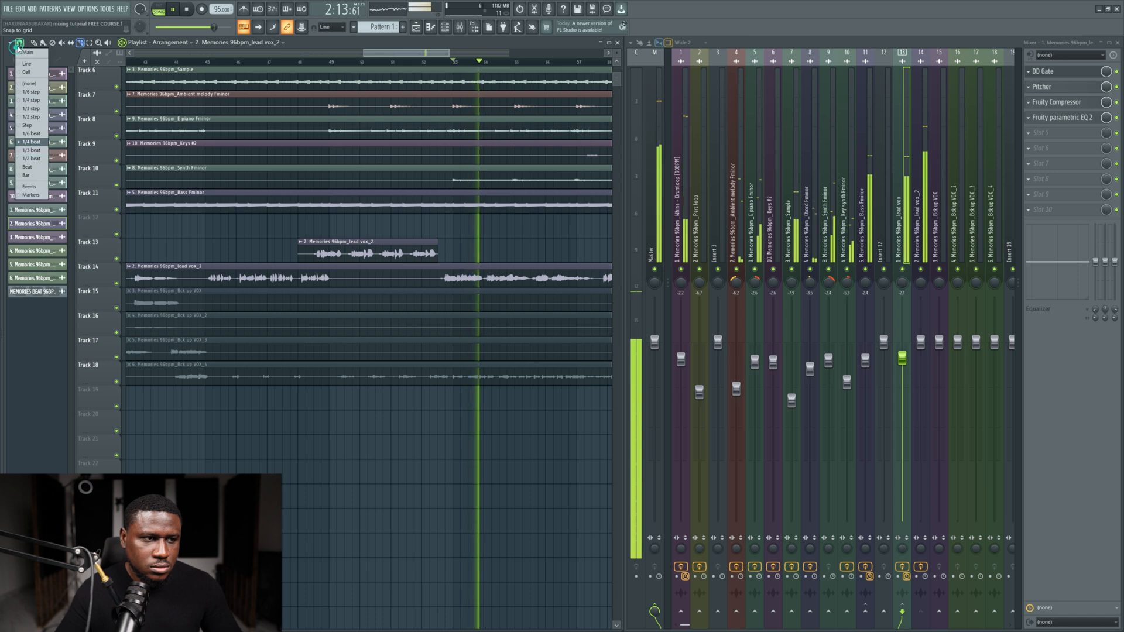
scroll(450, 201, up, 3)
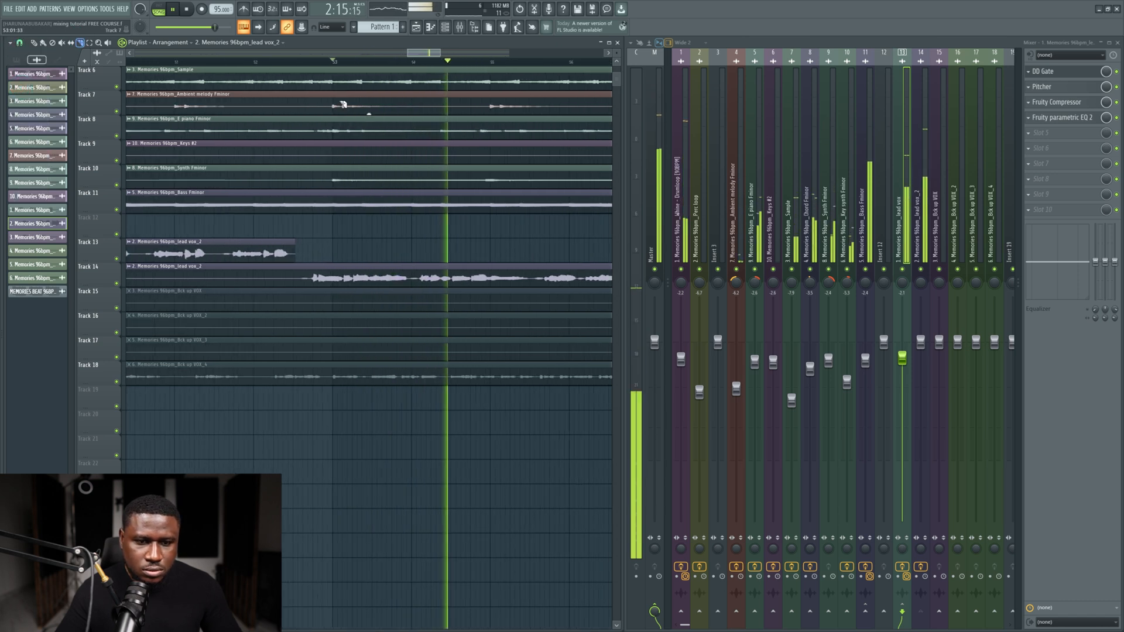
click(368, 62)
scroll(439, 201, up, 2)
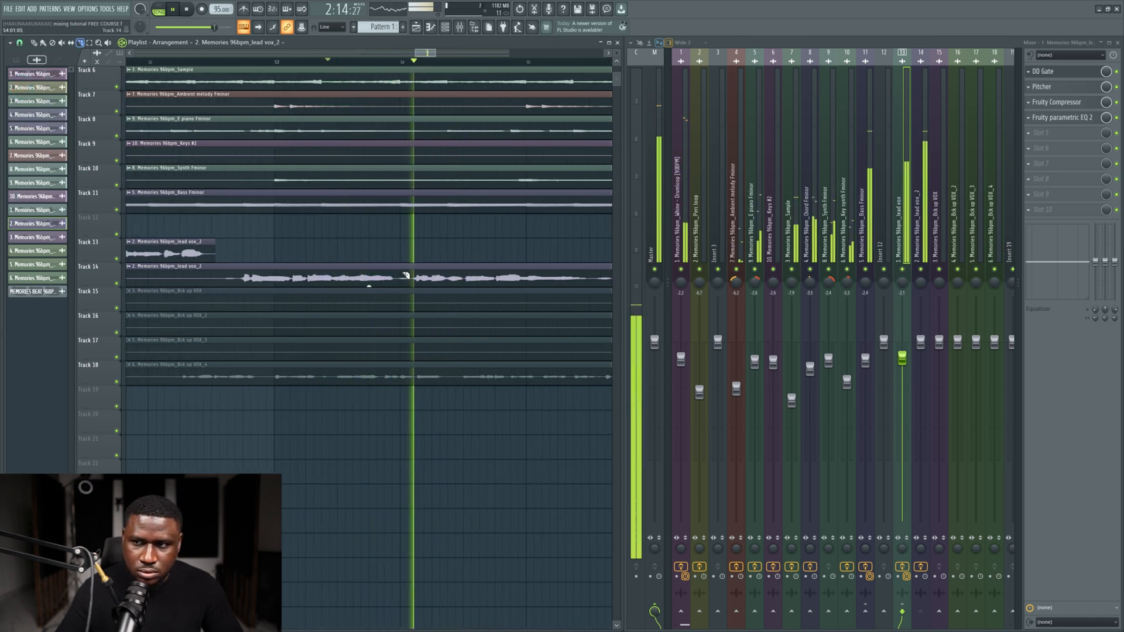
Step: Raise the DD Gate threshold on the lead vox_2 mixer track while auditioning the phrase from bar 53
click(917, 219)
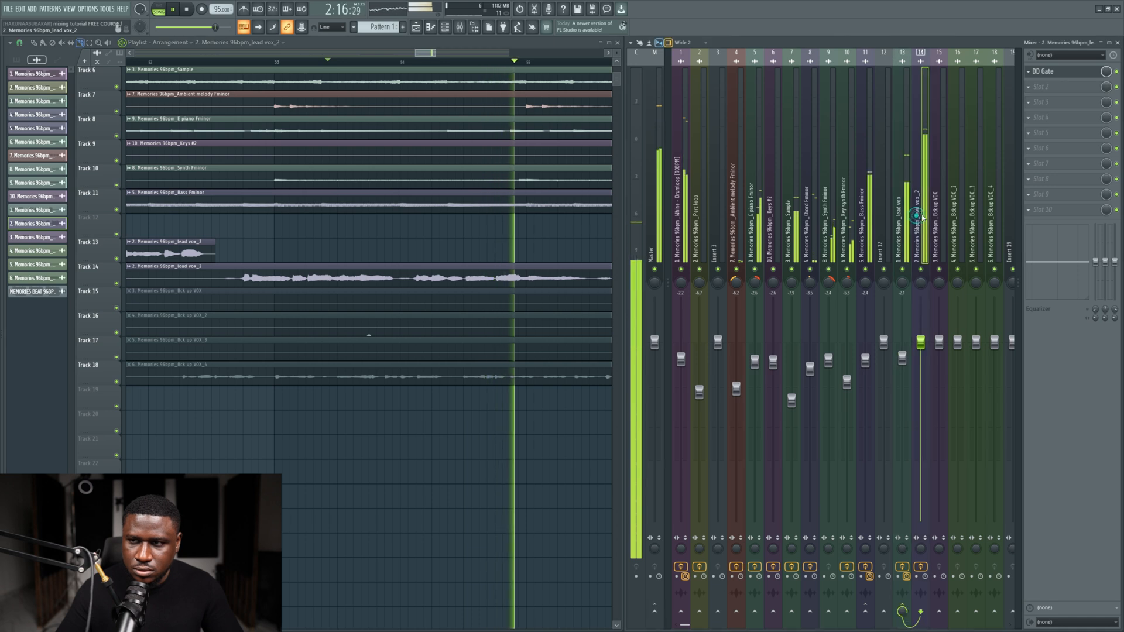
key(space)
key(space)
click(1099, 72)
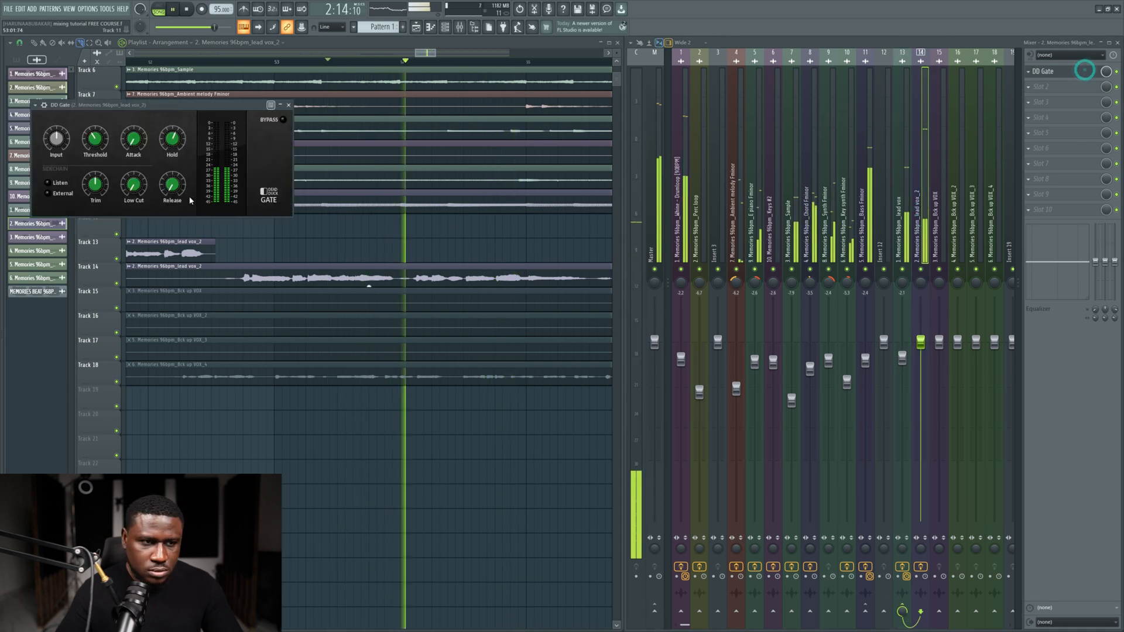
key(space)
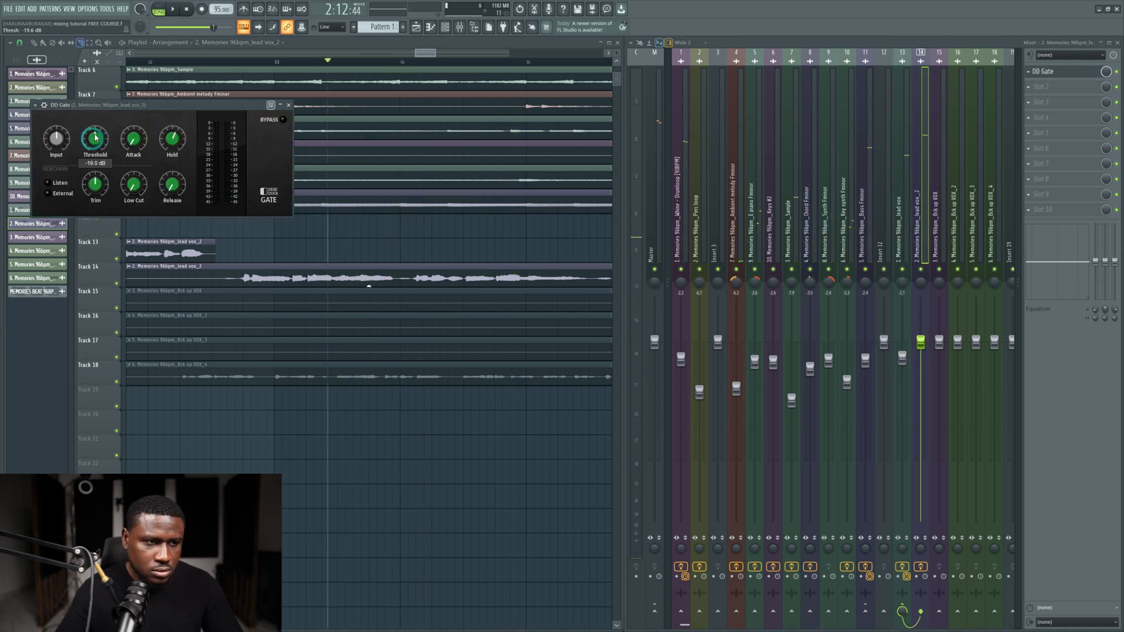
key(space)
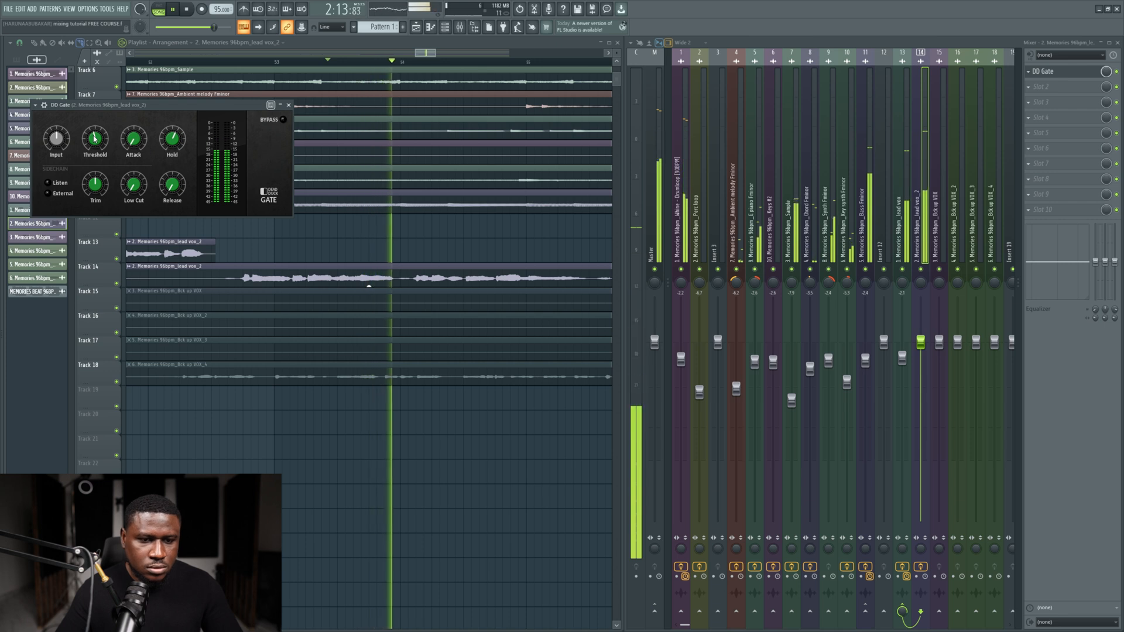
key(space)
key(space)
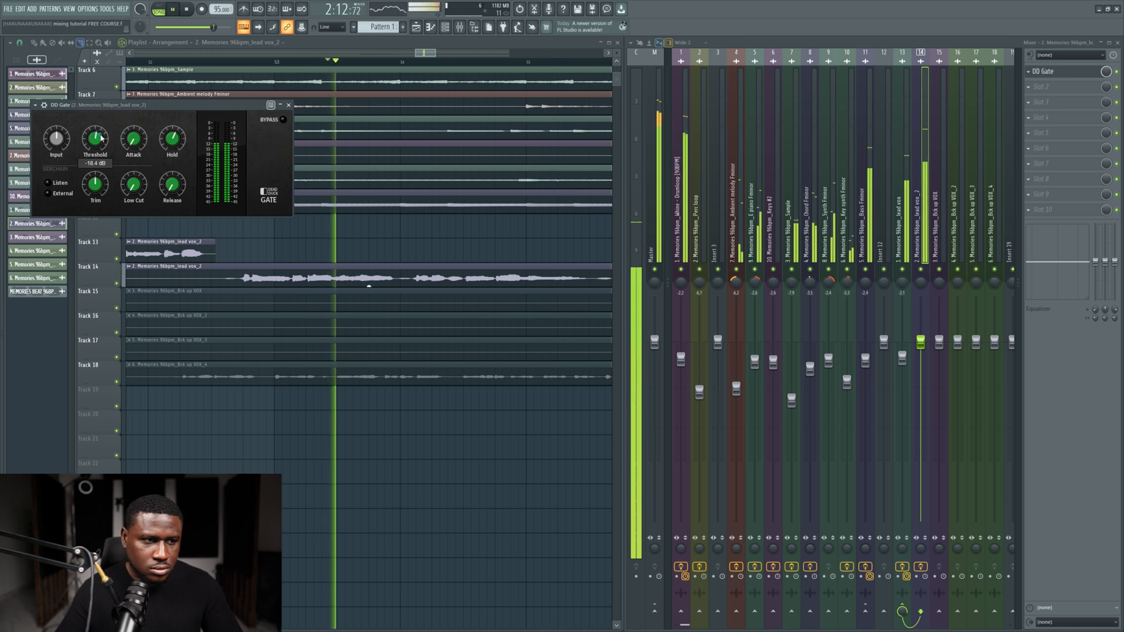
mouse_move(101, 138)
mouse_down()
mouse_move(107, 131)
mouse_move(91, 154)
mouse_move(100, 138)
mouse_up()
key(space)
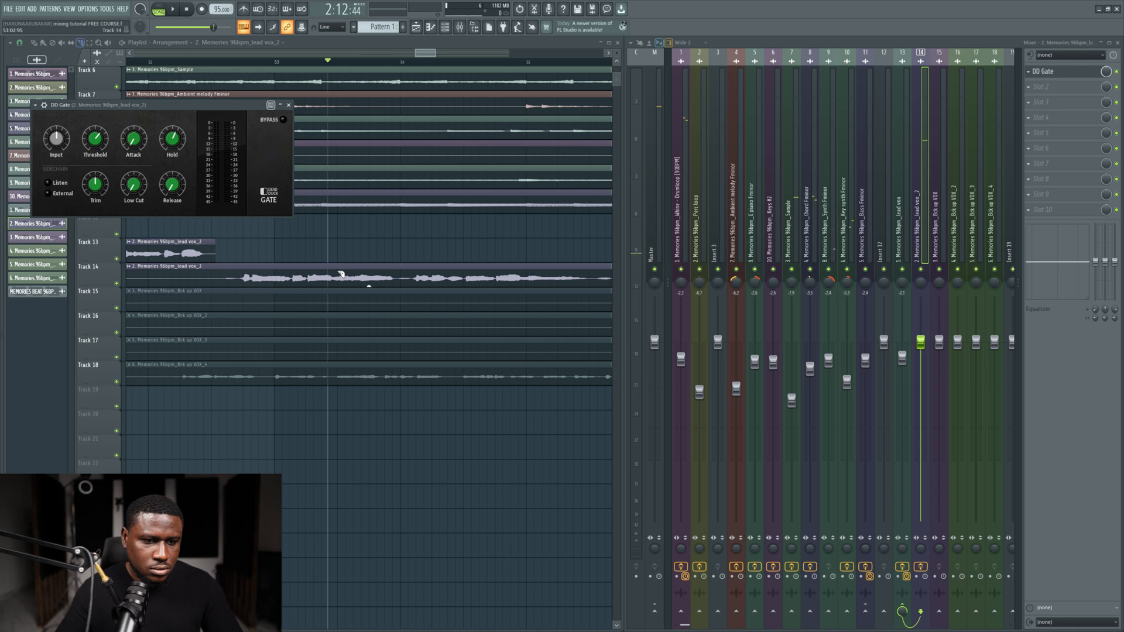
click(34, 43)
click(463, 263)
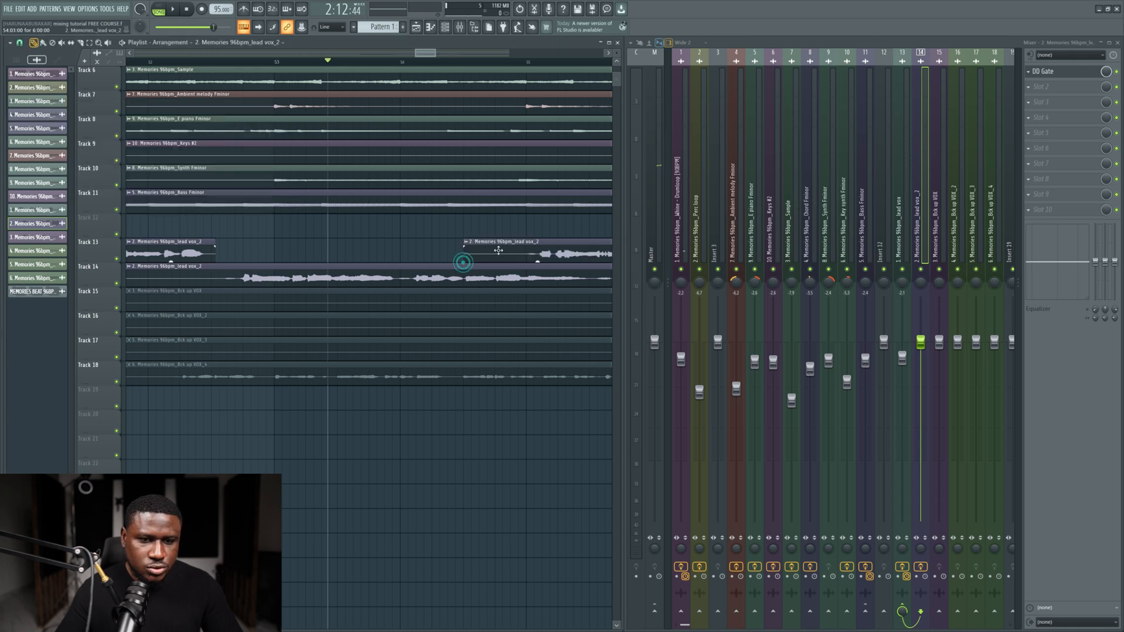
double_click(463, 275)
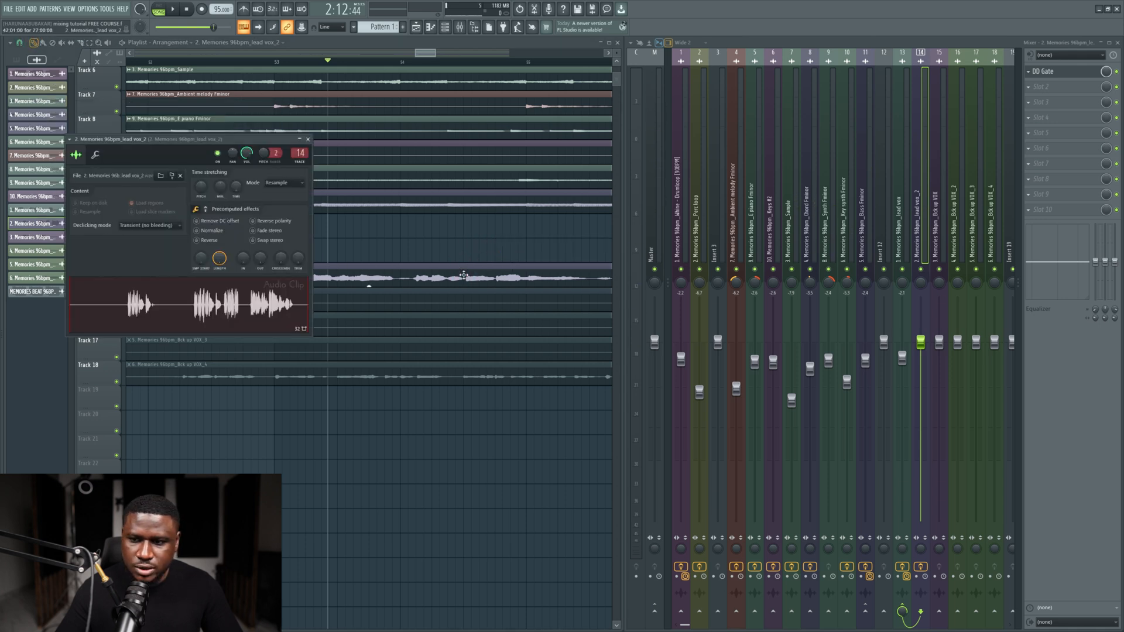
key(space)
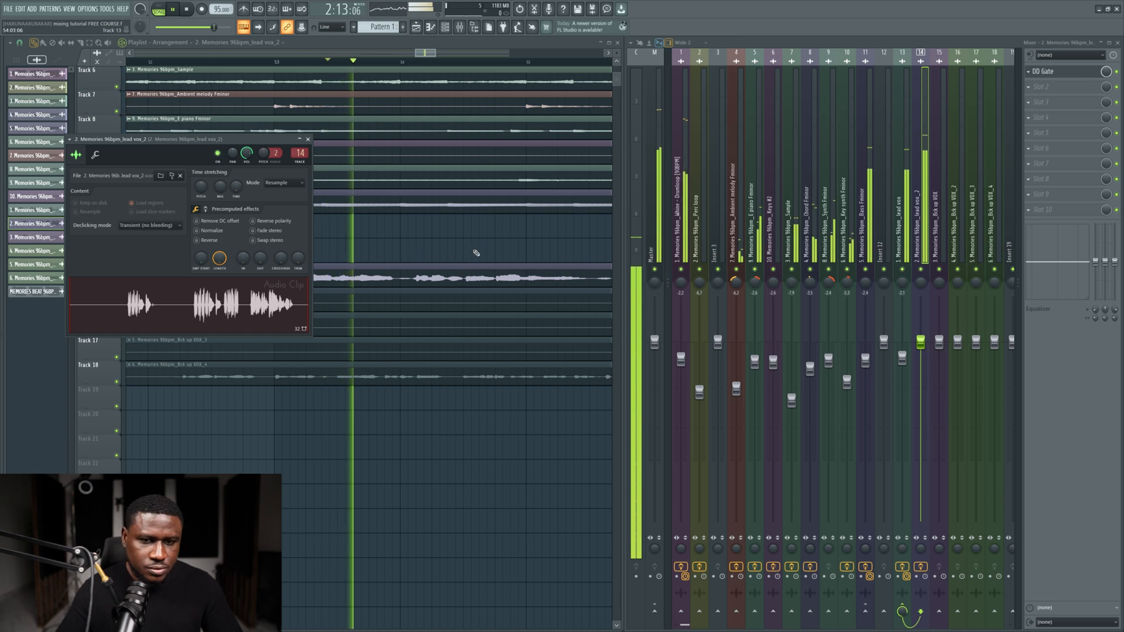
key(space)
Step: Isolate the short gap between phrases at bar 54 of the Track 14 lead vox_2 clip and lower that slice's gain
click(81, 43)
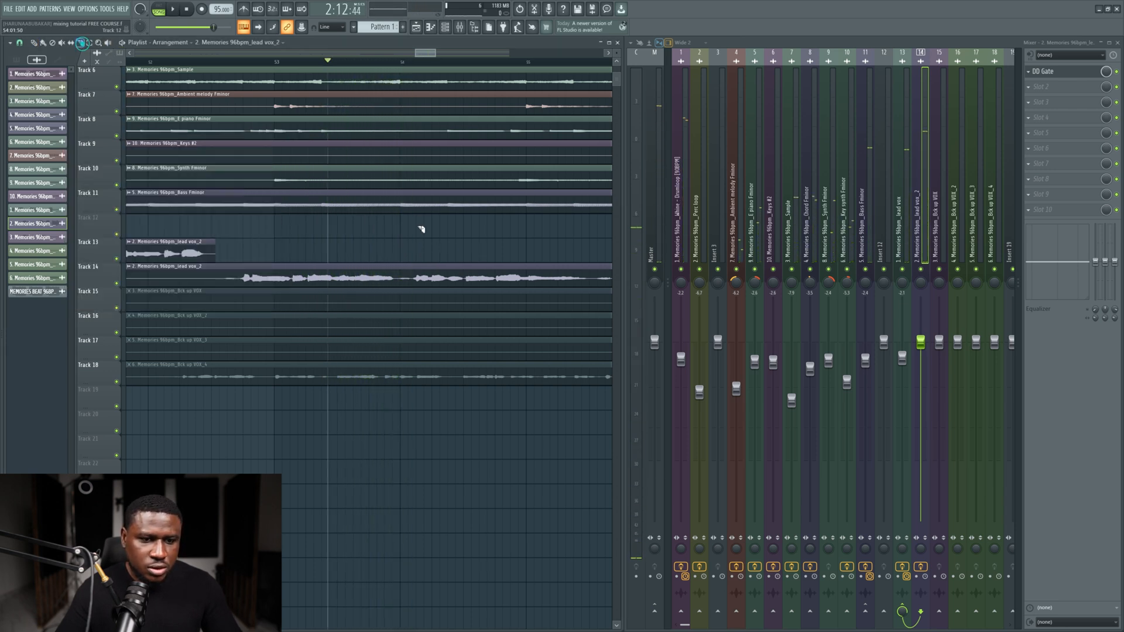
scroll(404, 275, up, 2)
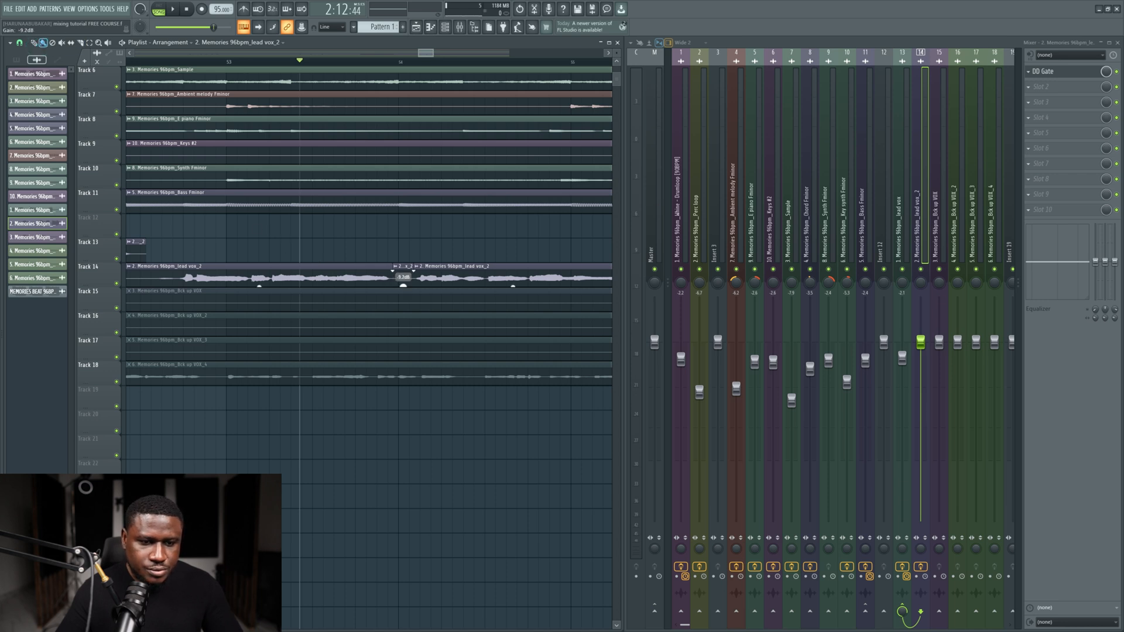
key(space)
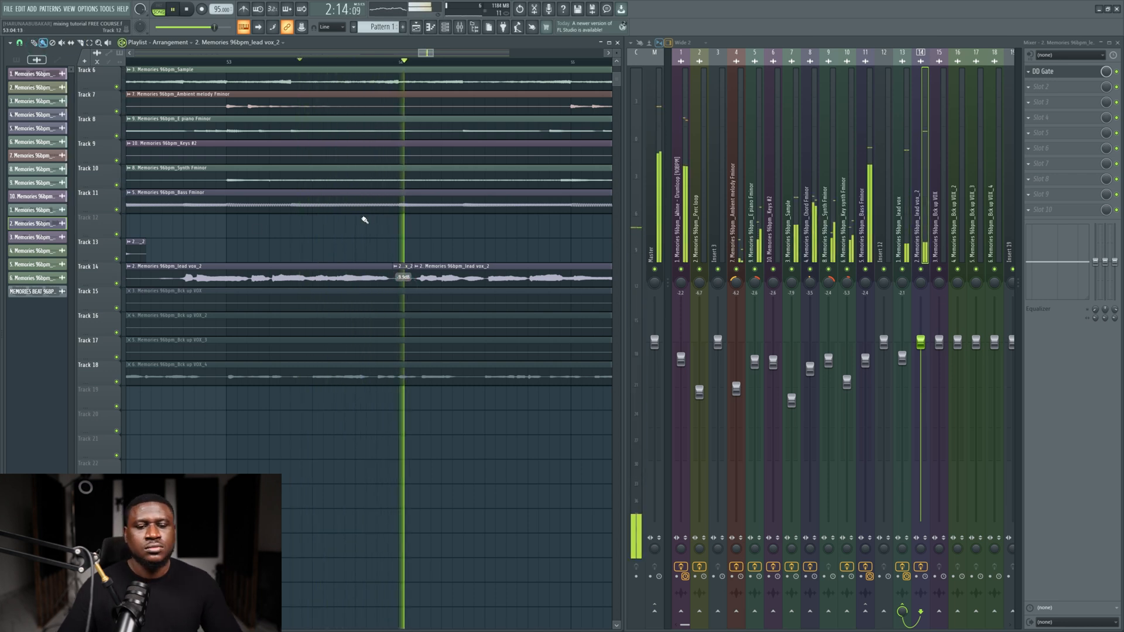
scroll(281, 249, down, 3)
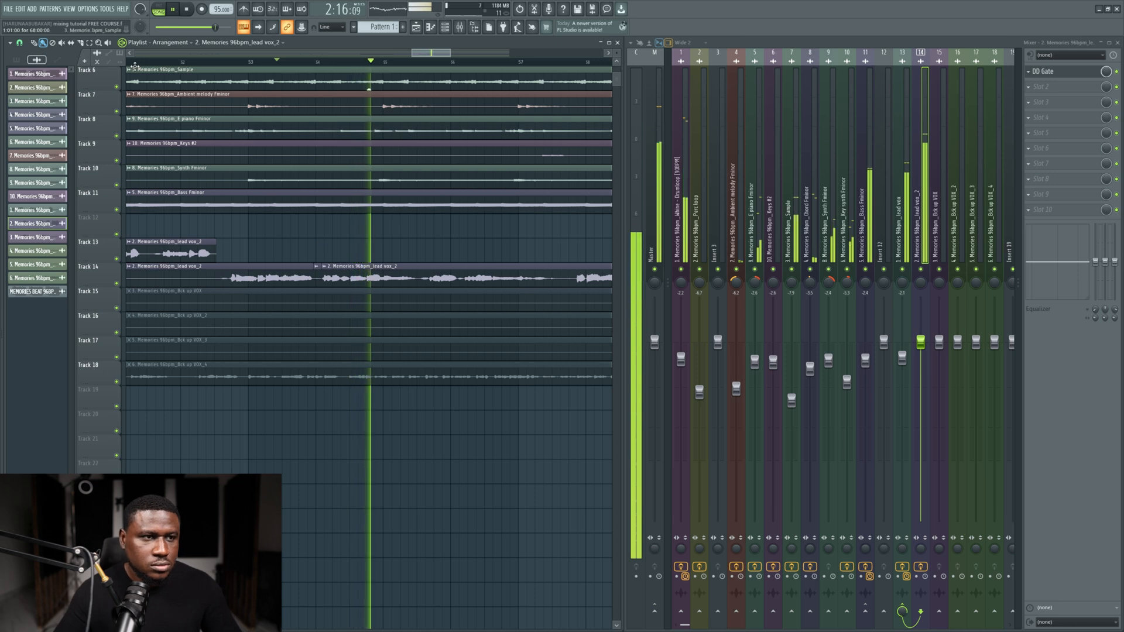
Step: Slice the lead vox_2 clip on Track 14 just after bar 56 at both ends of the short gap between phrases
scroll(433, 265, up, 2)
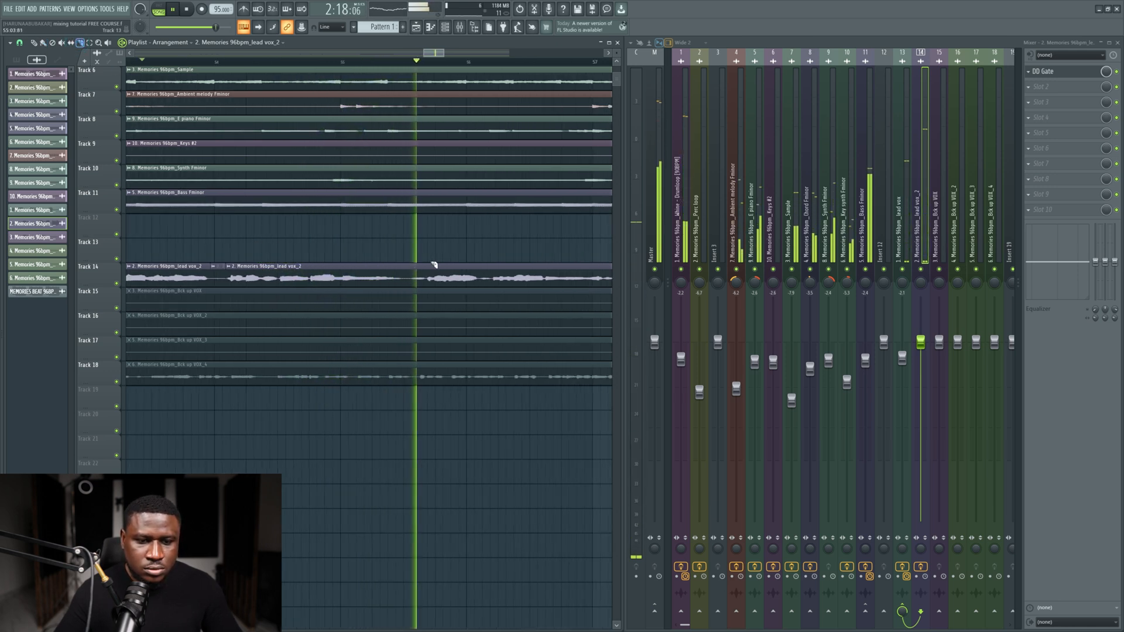
scroll(488, 283, up, 1)
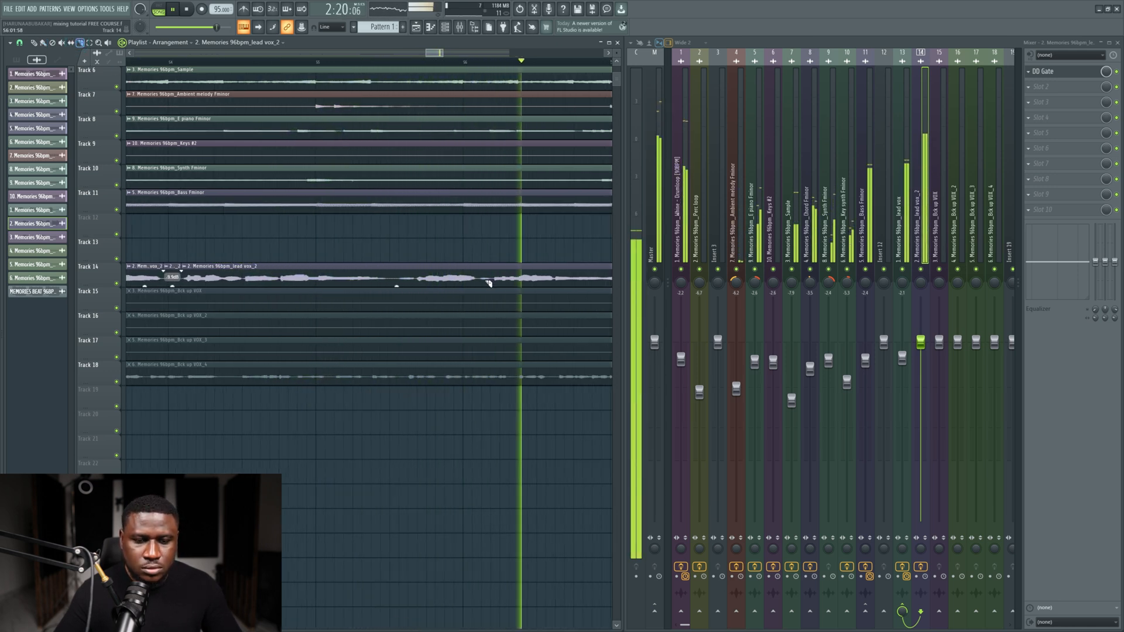
scroll(481, 285, up, 2)
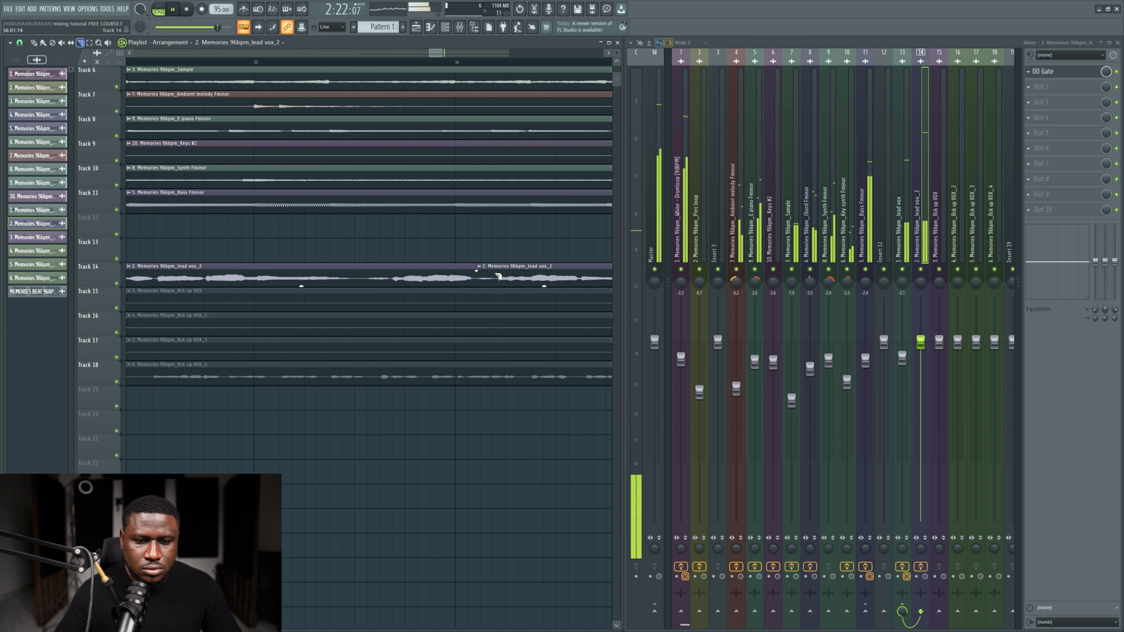
click(494, 269)
scroll(281, 228, down, 3)
scroll(236, 250, down, 1)
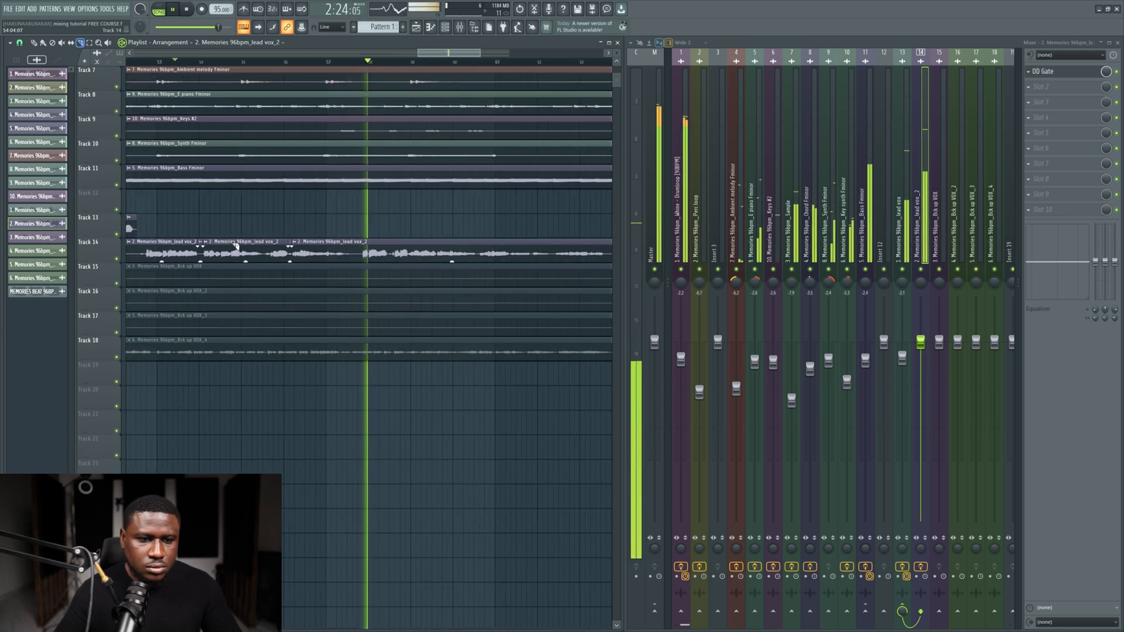
Step: Set the DD Gate threshold on the lead vox_2 mixer track to -24.4 dB during playback
key(space)
click(1048, 71)
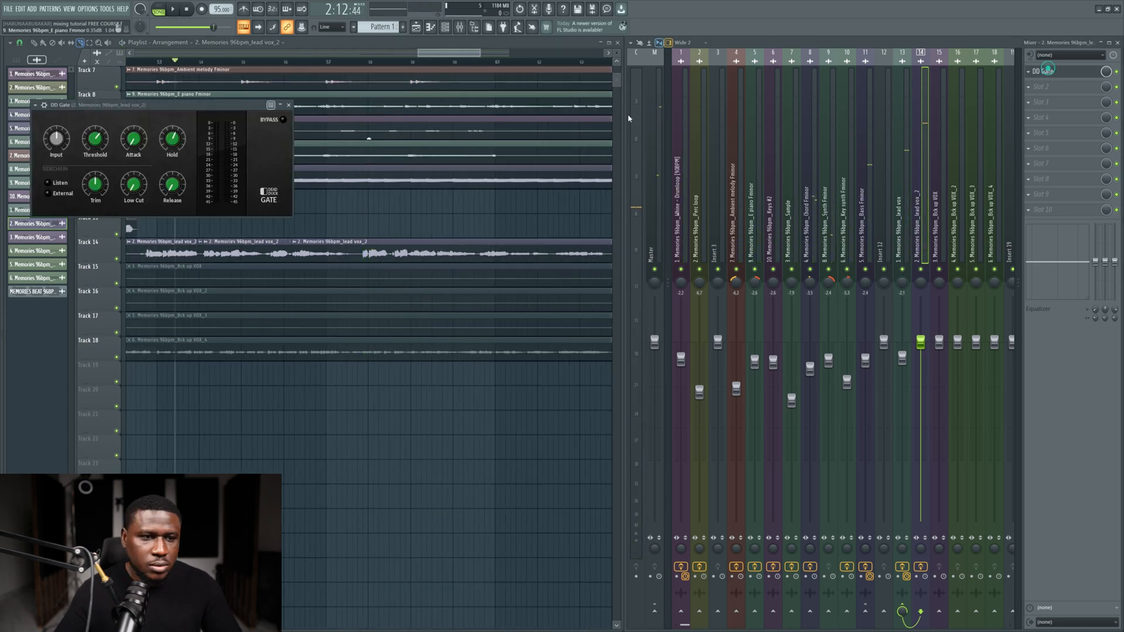
key(space)
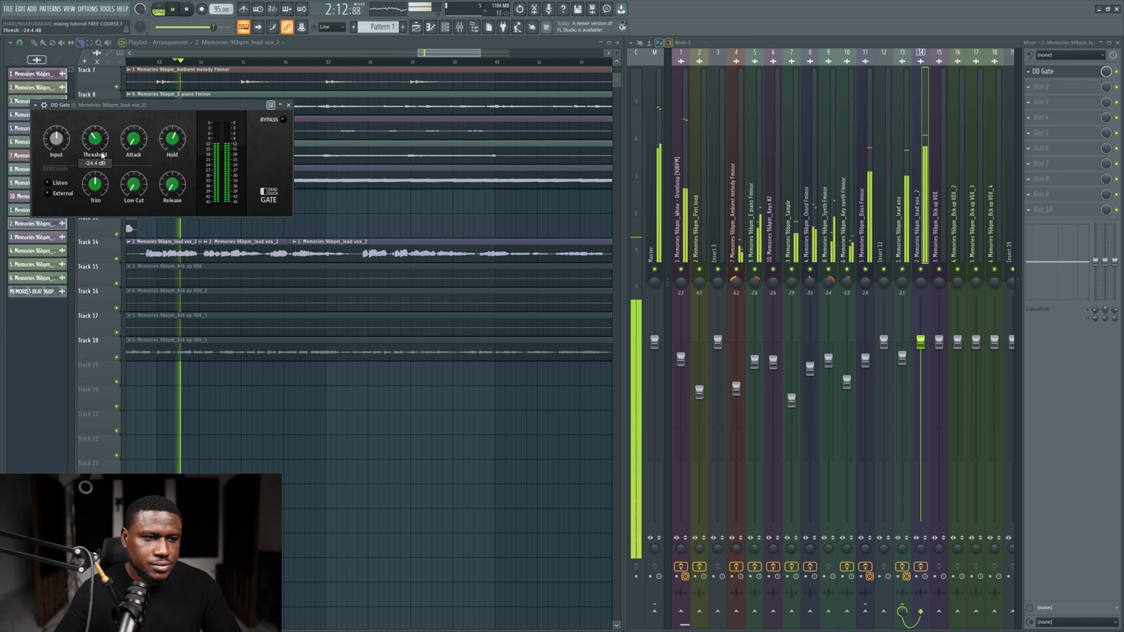
click(359, 219)
Step: Audition the sliced lead vox_2 clip on Track 14 from about bar 56 to bar 59, checking the gaps between phrases
scroll(309, 243, up, 3)
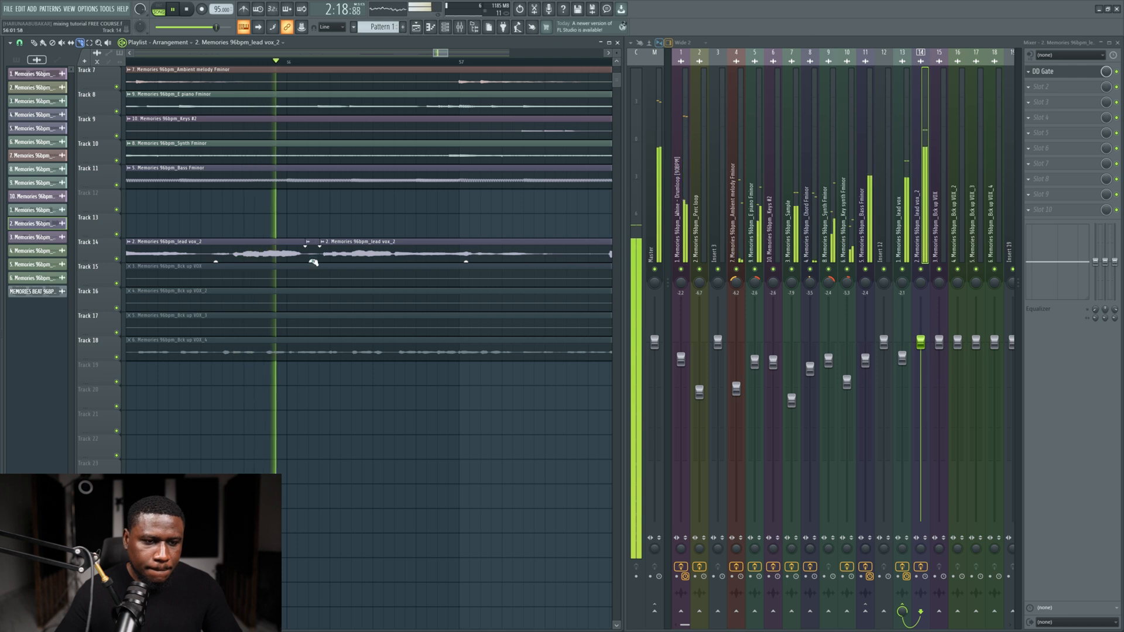
scroll(316, 261, down, 3)
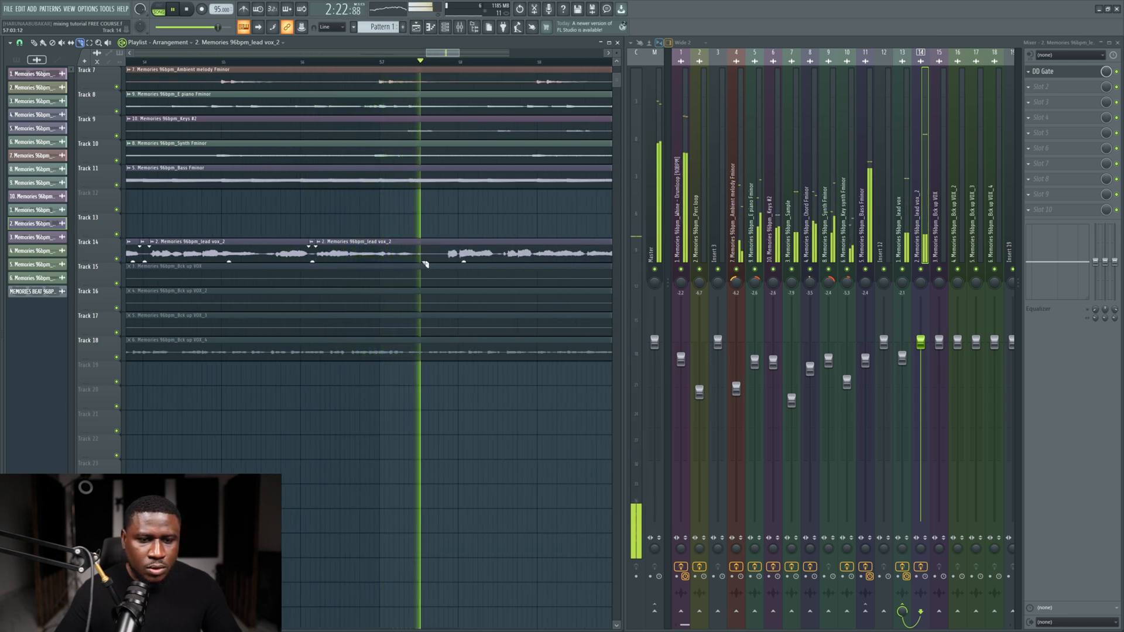
scroll(389, 246, down, 2)
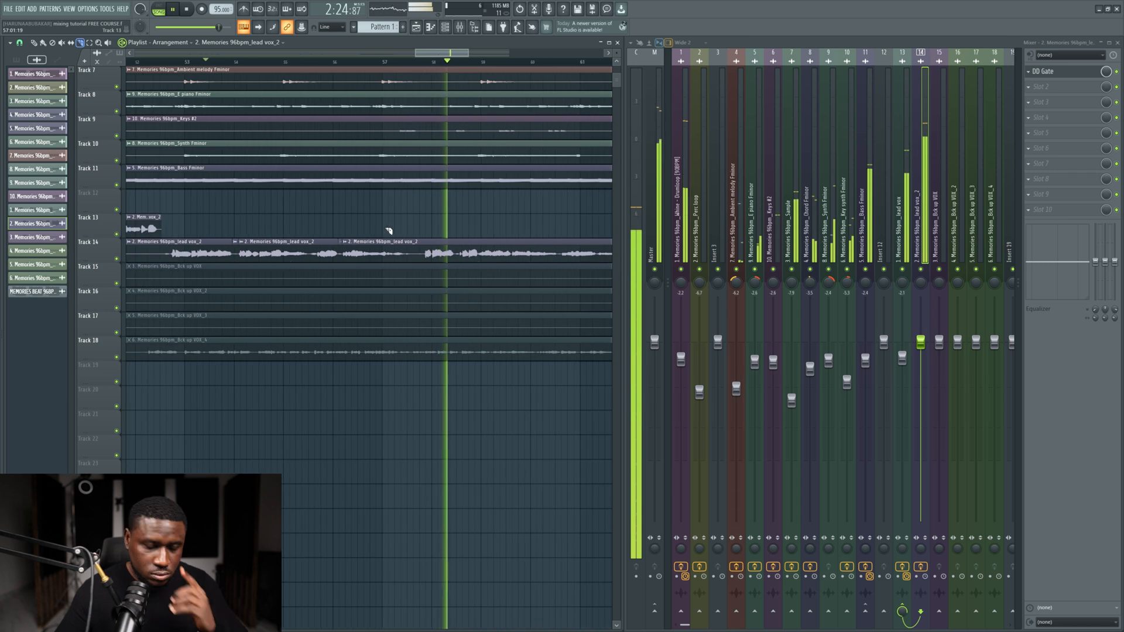
scroll(453, 255, up, 2)
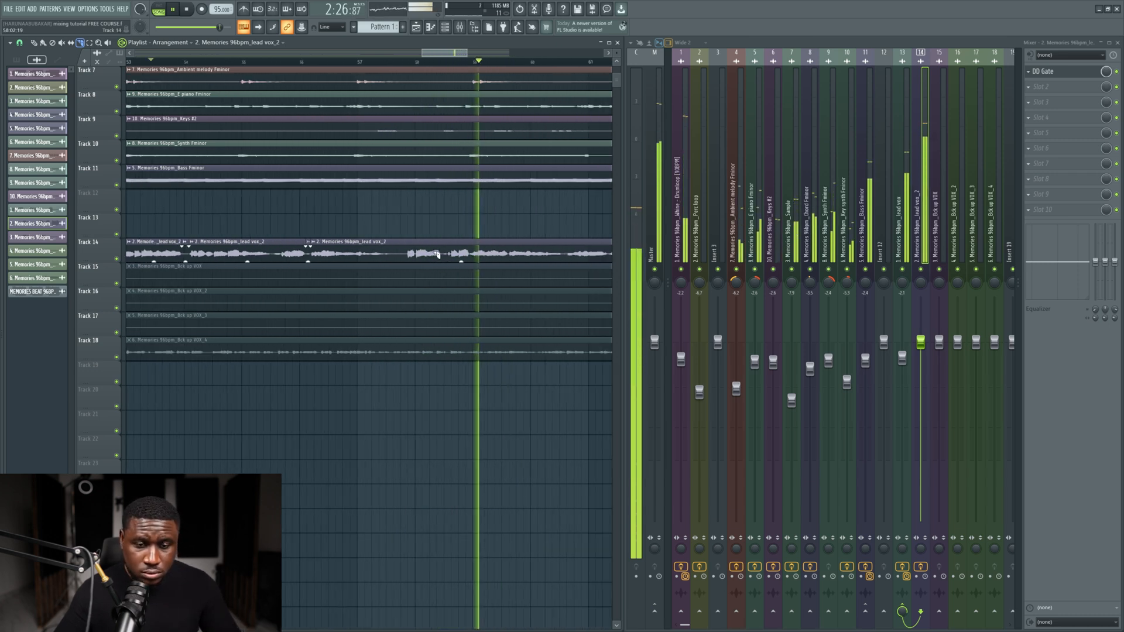
Step: Listen to the rest of the lead vox_2 phrases past bar 59, stop playback and place the song position at about bar 37
scroll(438, 255, down, 2)
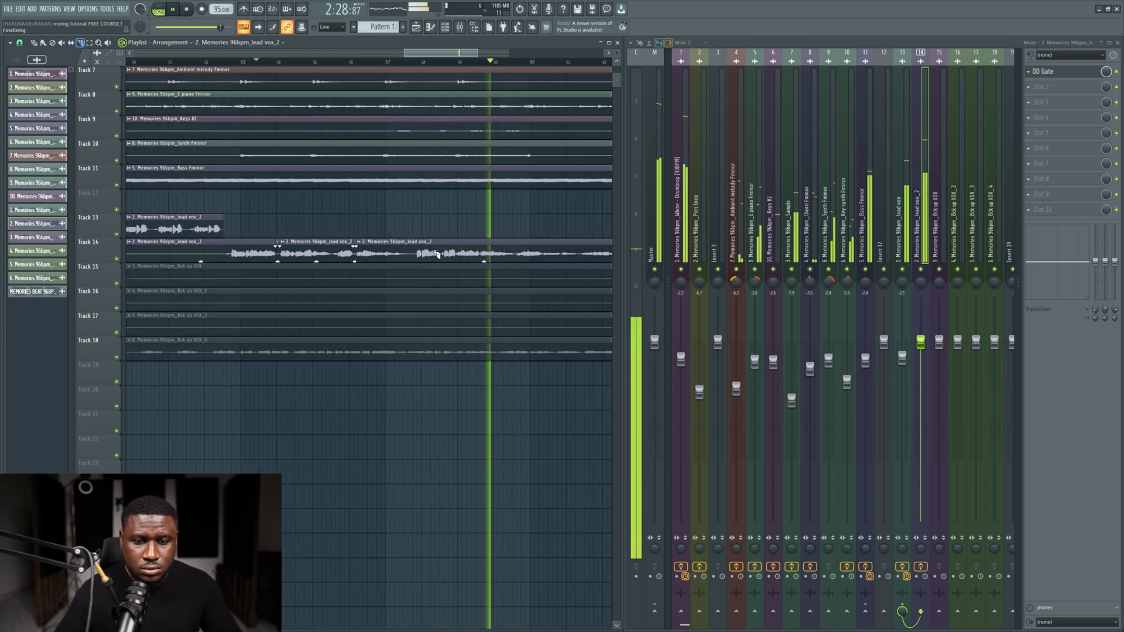
scroll(438, 255, down, 4)
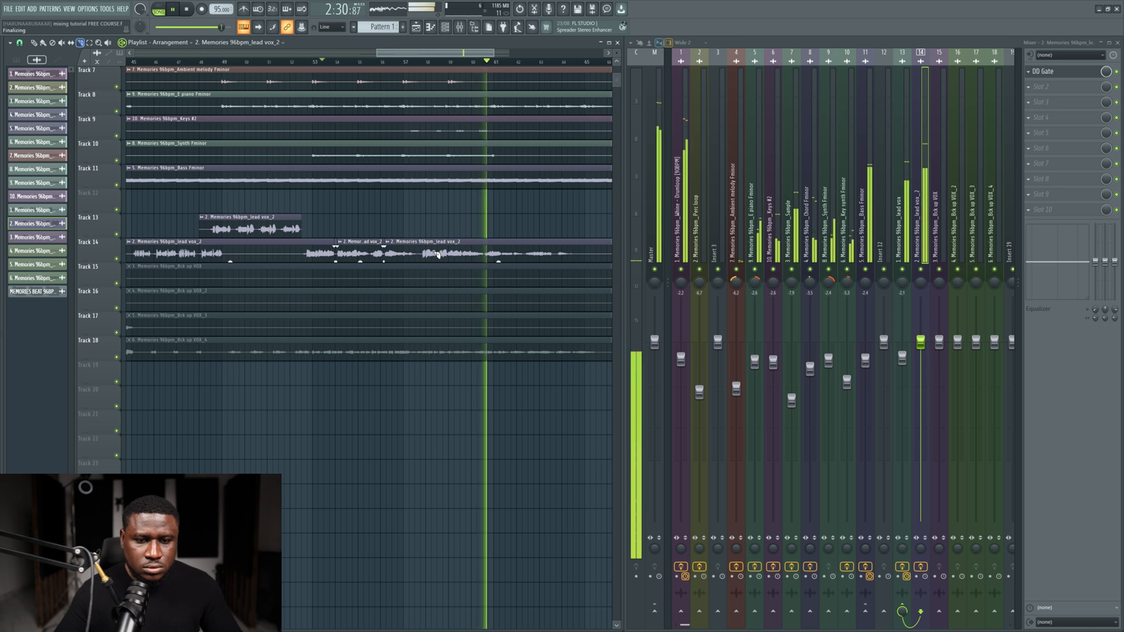
key(space)
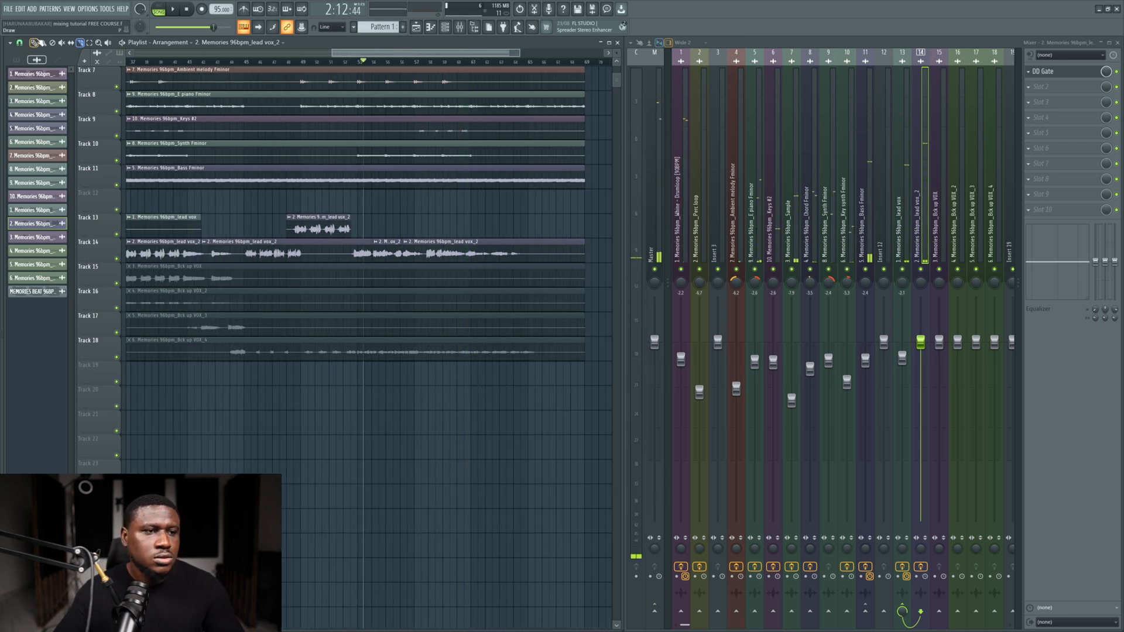
scroll(247, 162, down, 3)
click(239, 62)
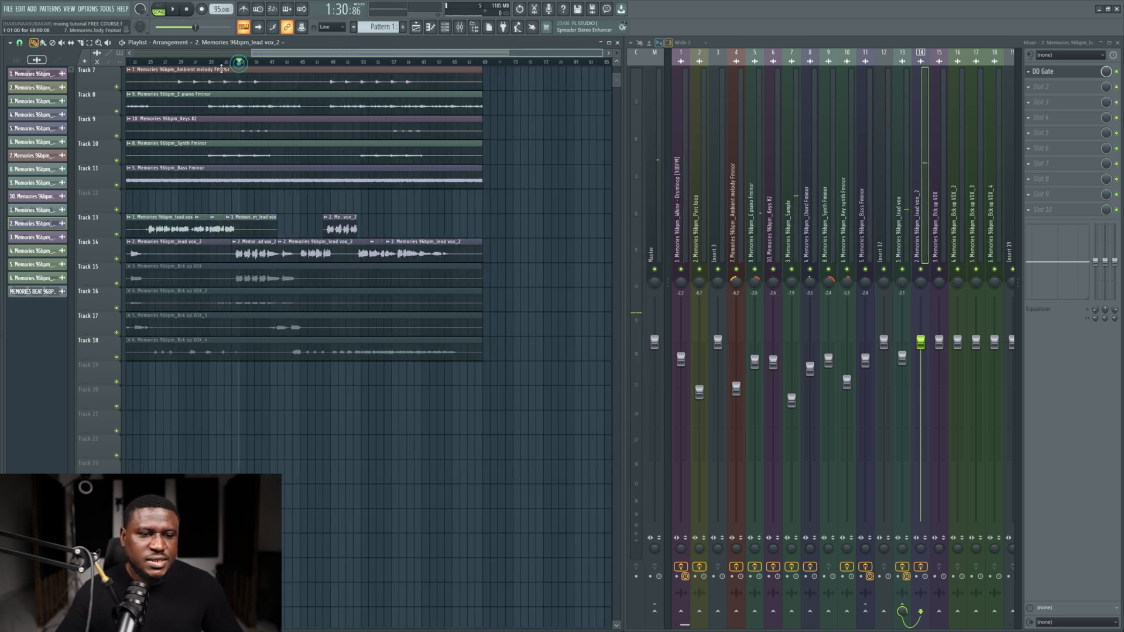
Step: Add Patcher with the Intelligent Deesser preset to slot 5 of the lead vox mixer track
click(903, 189)
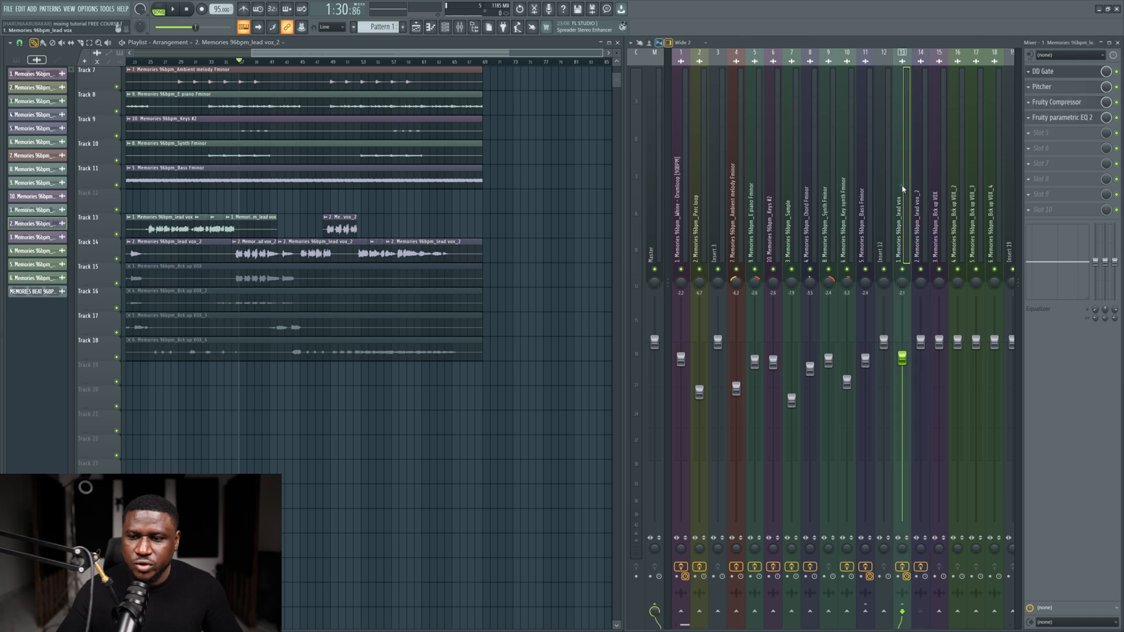
click(1055, 140)
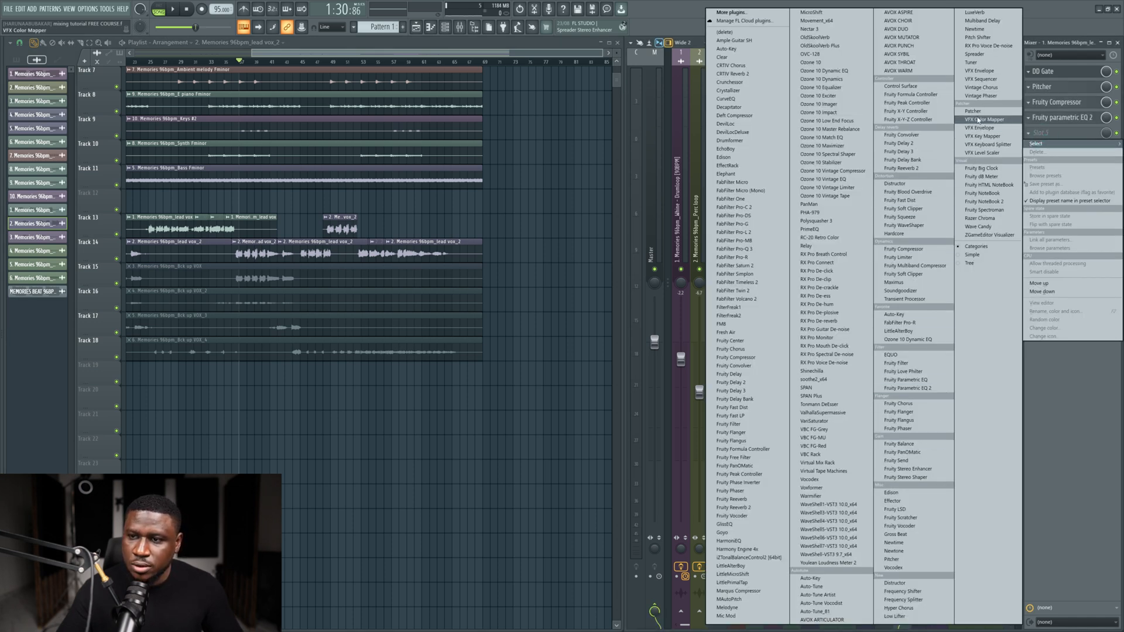
click(979, 113)
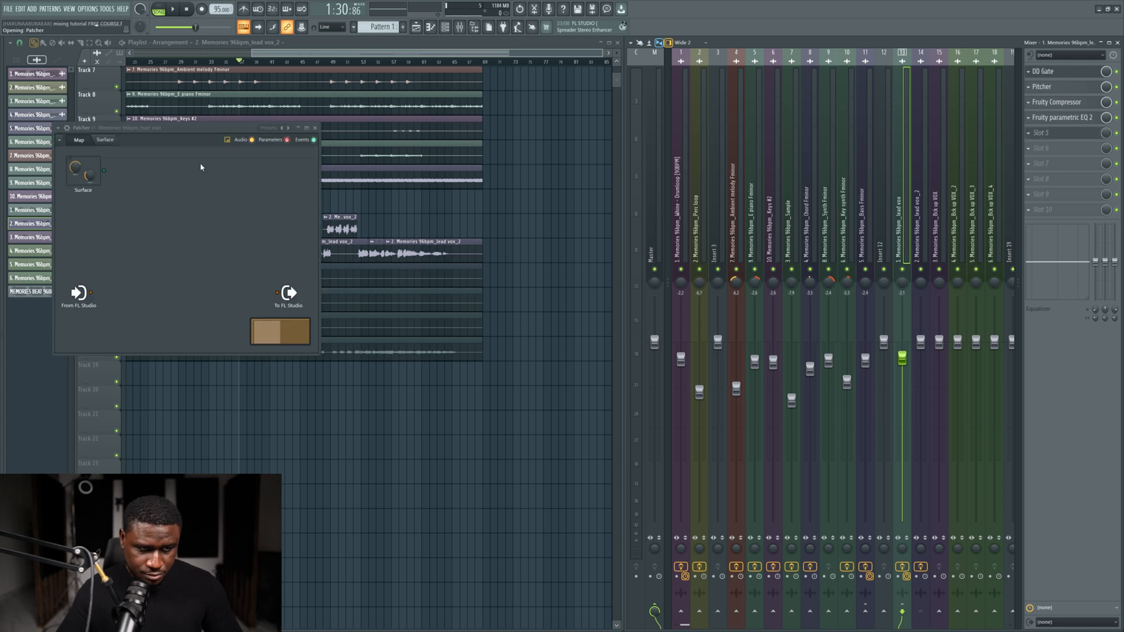
click(278, 129)
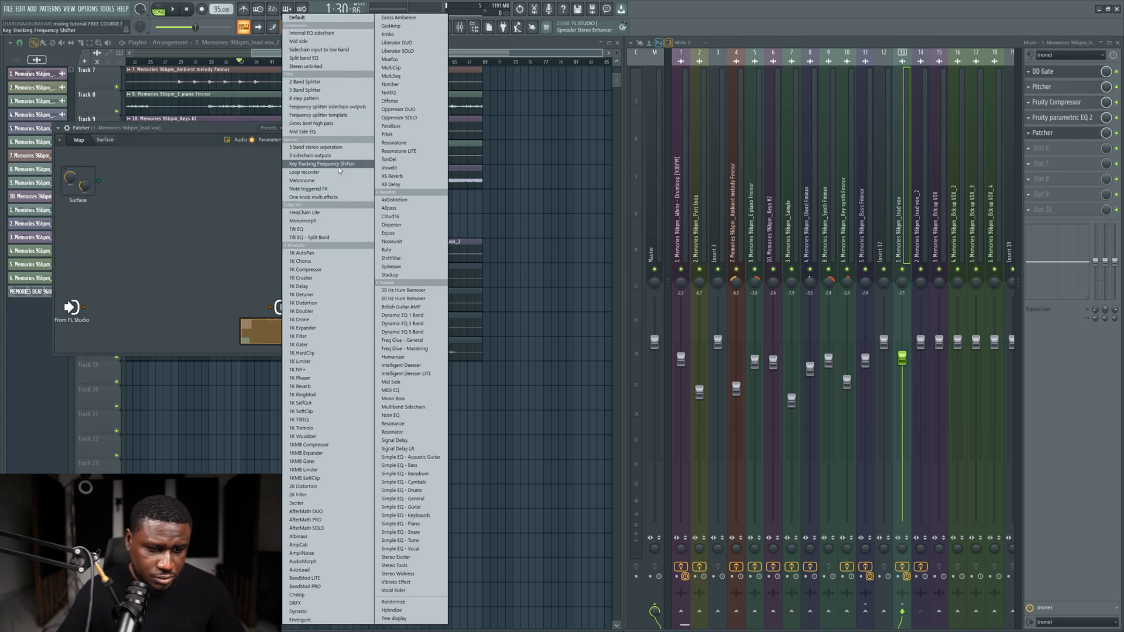
click(415, 366)
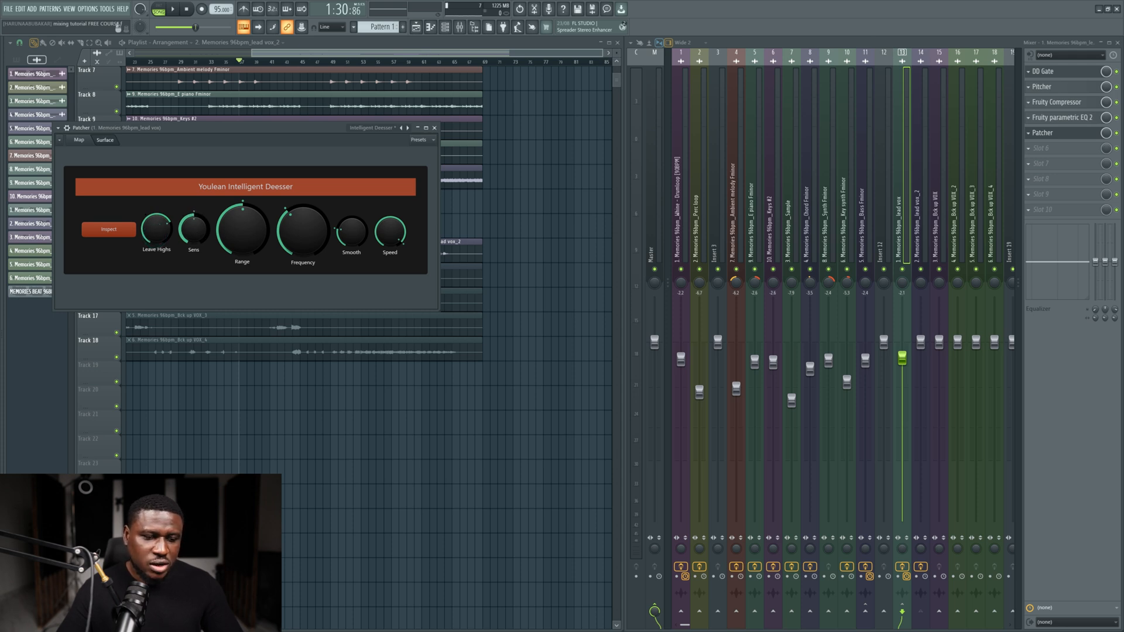
Step: Raise the Intelligent Deesser's Range during playback and move the plugin window clear of the vocal tracks
key(space)
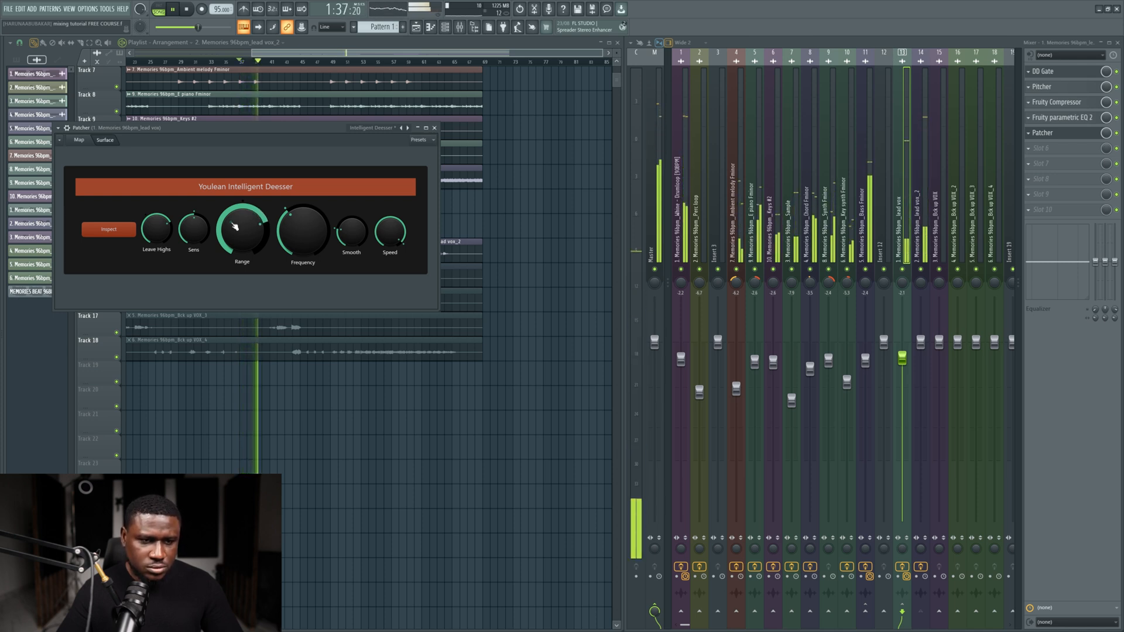
drag(218, 129, 454, 328)
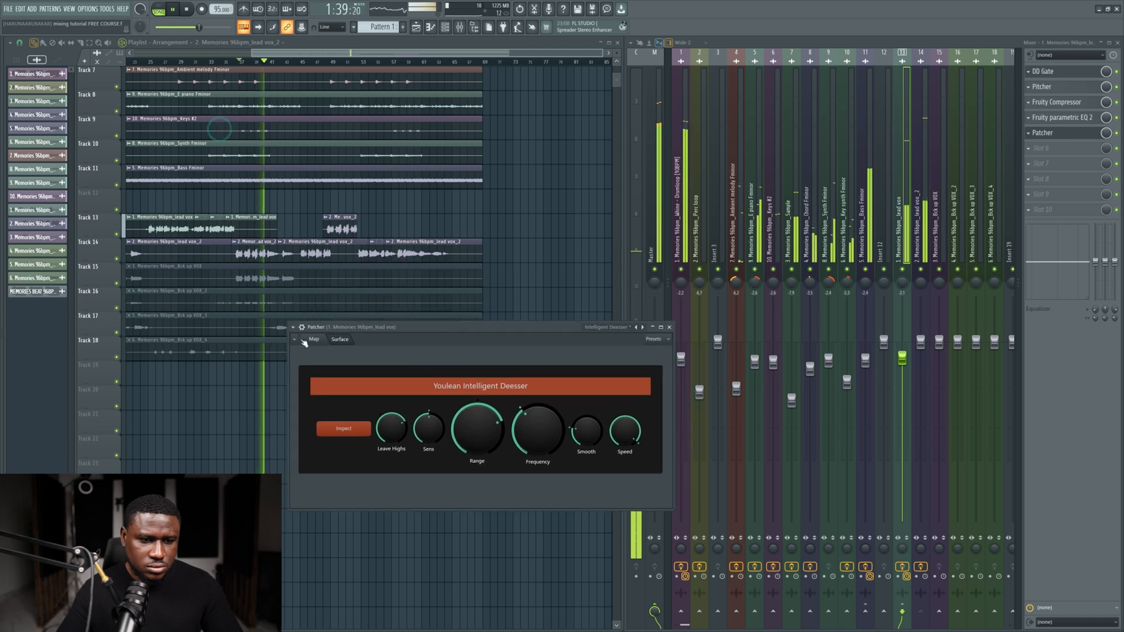
key(space)
Step: Compare the lead vocal with the Patcher de-esser bypassed and enabled from about bar 37, leaving it enabled
click(302, 327)
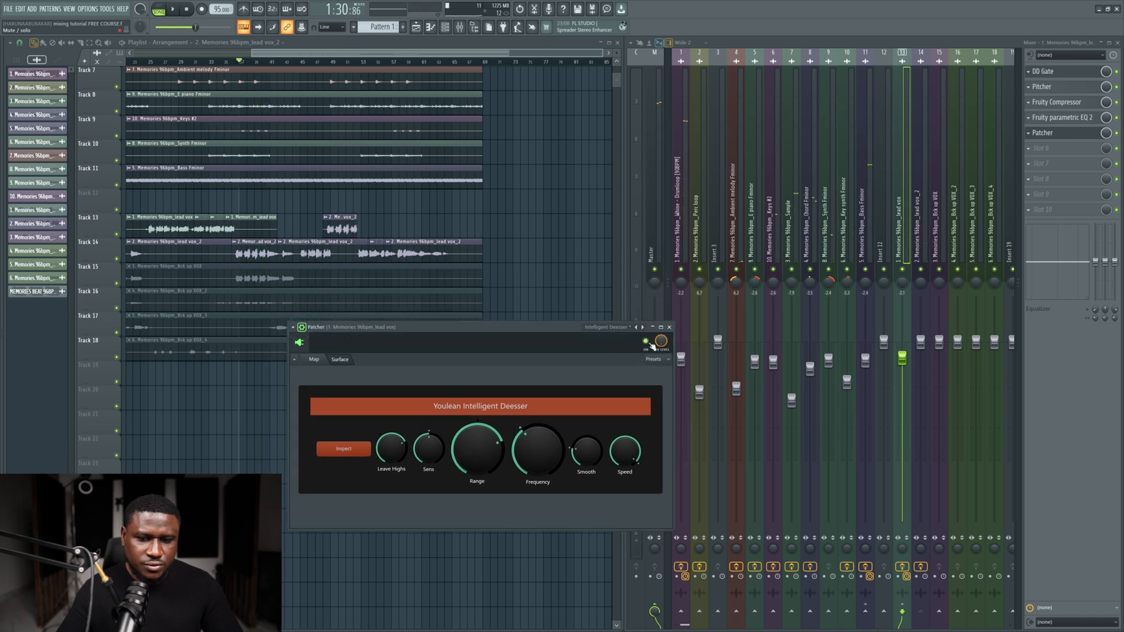
click(647, 342)
key(space)
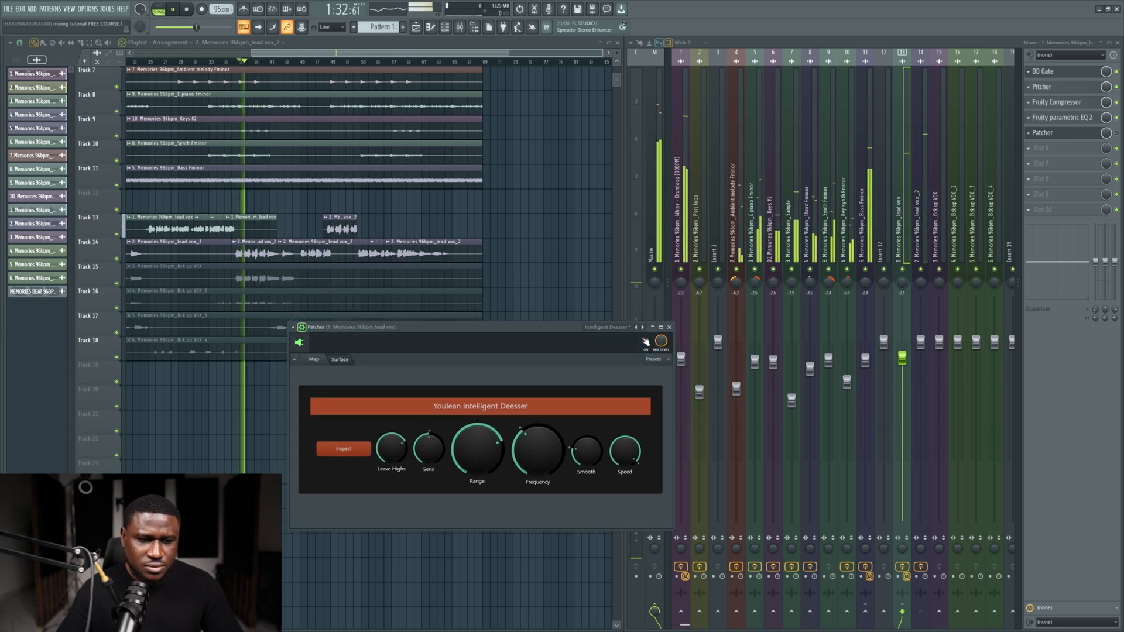
key(space)
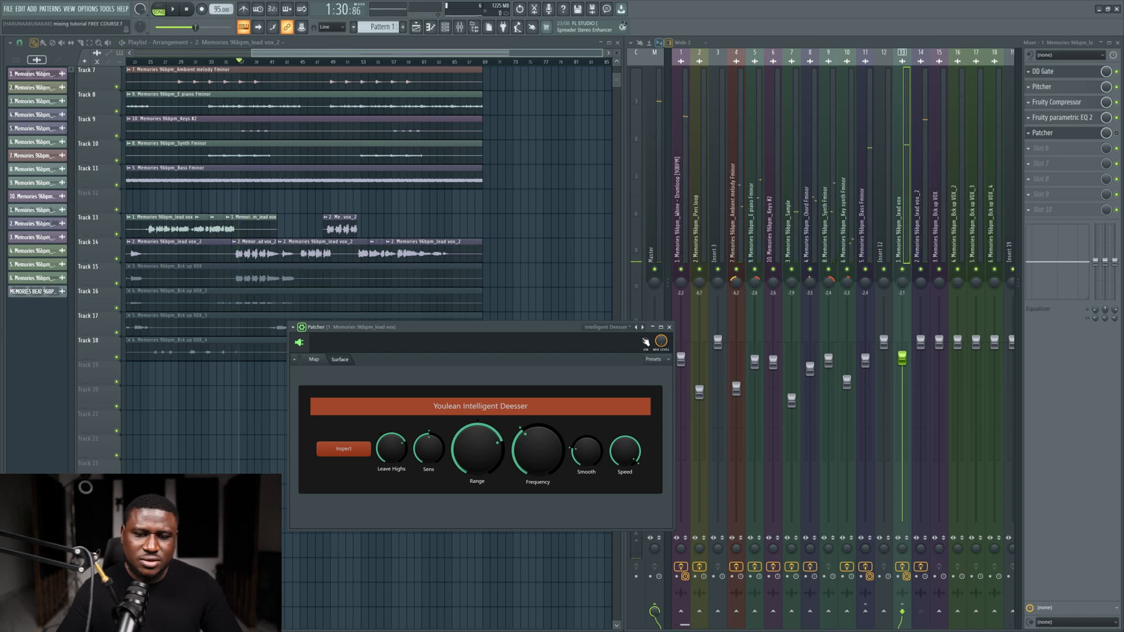
key(space)
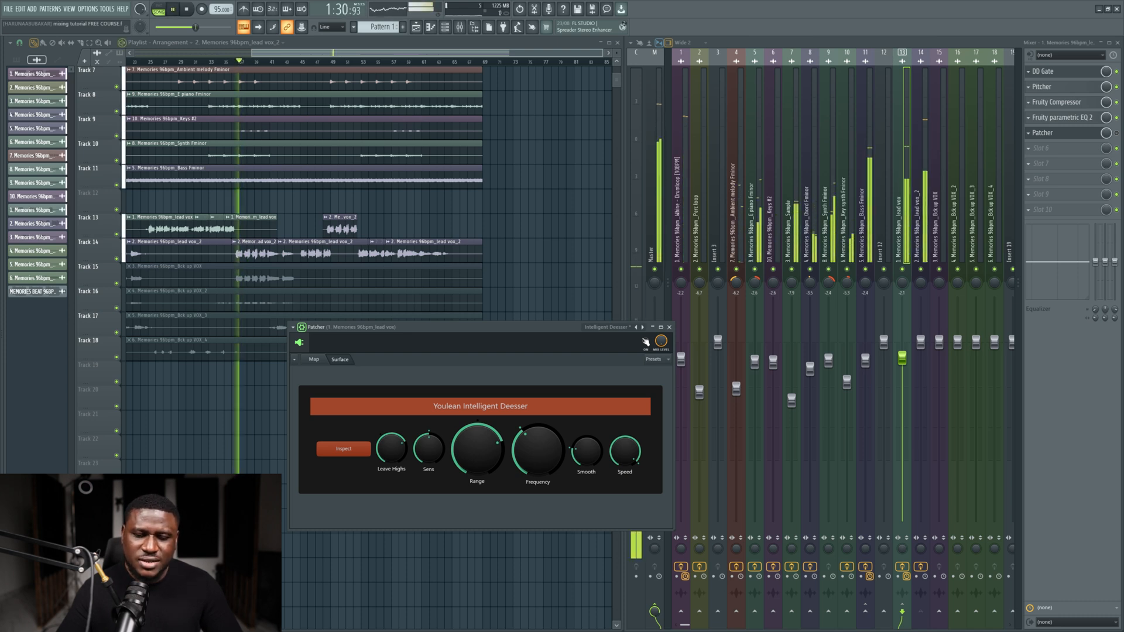
key(space)
click(645, 341)
key(space)
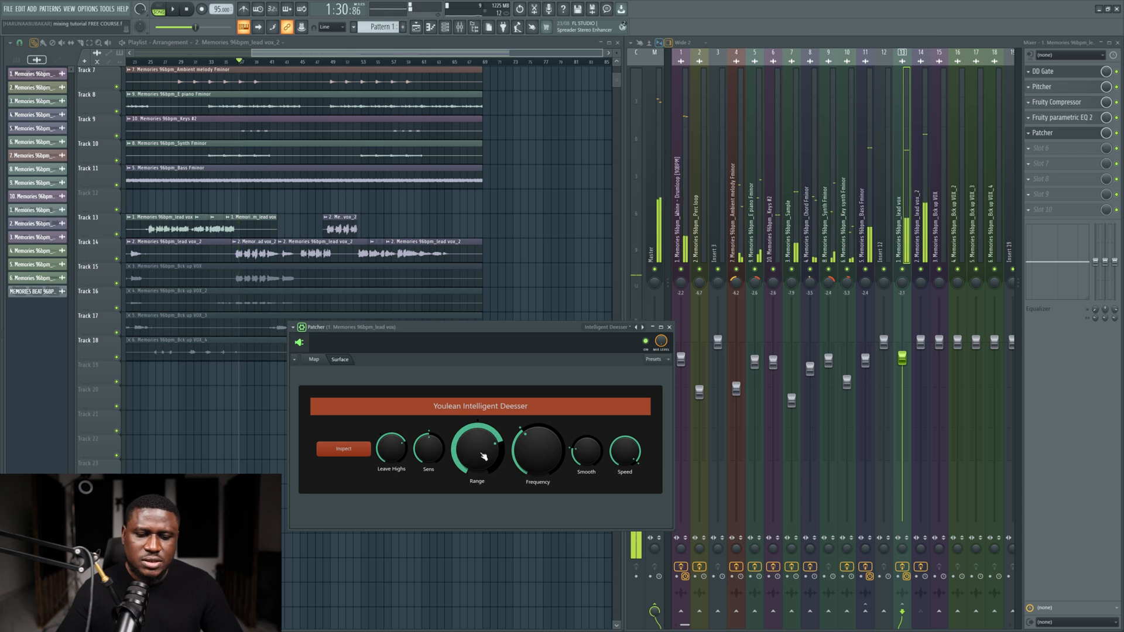
Step: Raise the Intelligent Deesser's Range slightly further during playback and close the Patcher window
key(space)
key(space)
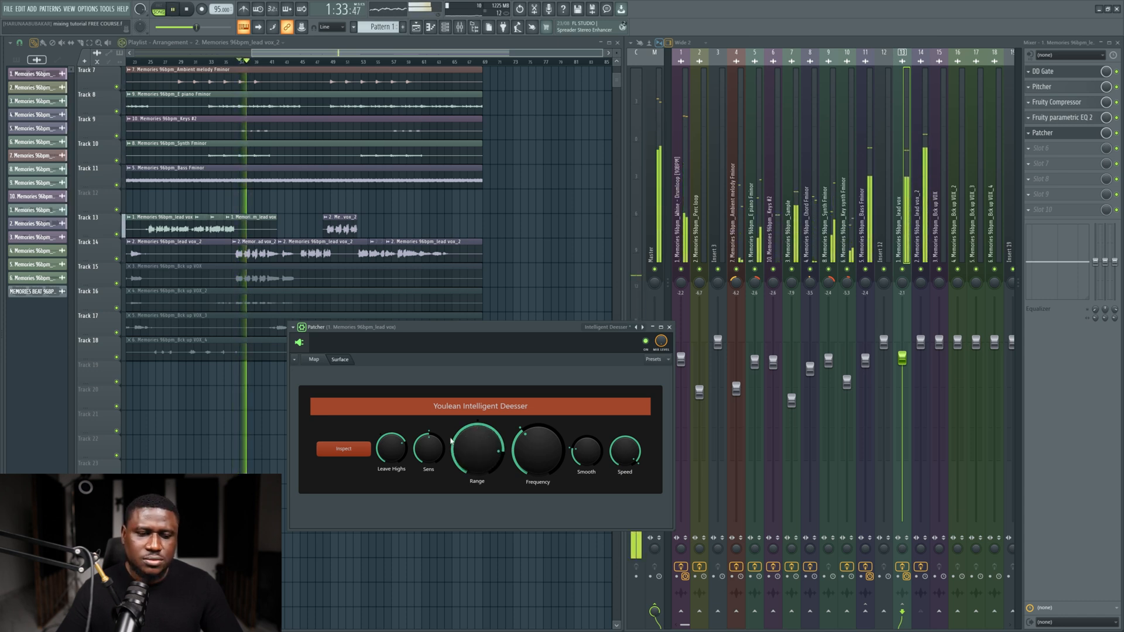
click(669, 327)
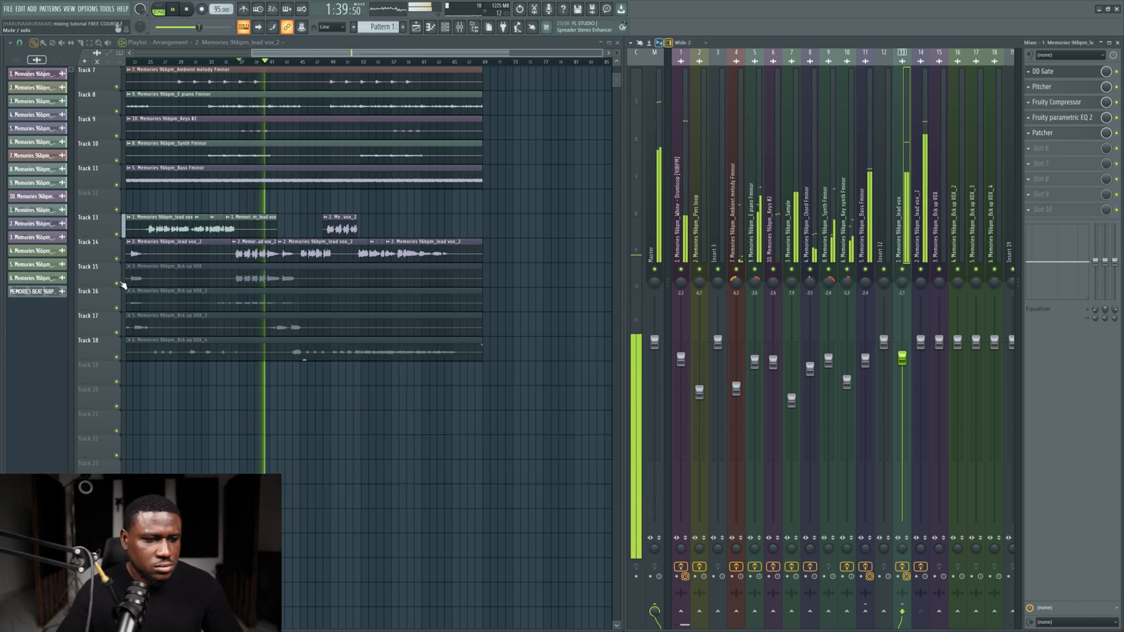
ctrl+scroll(129, 252, up, 3)
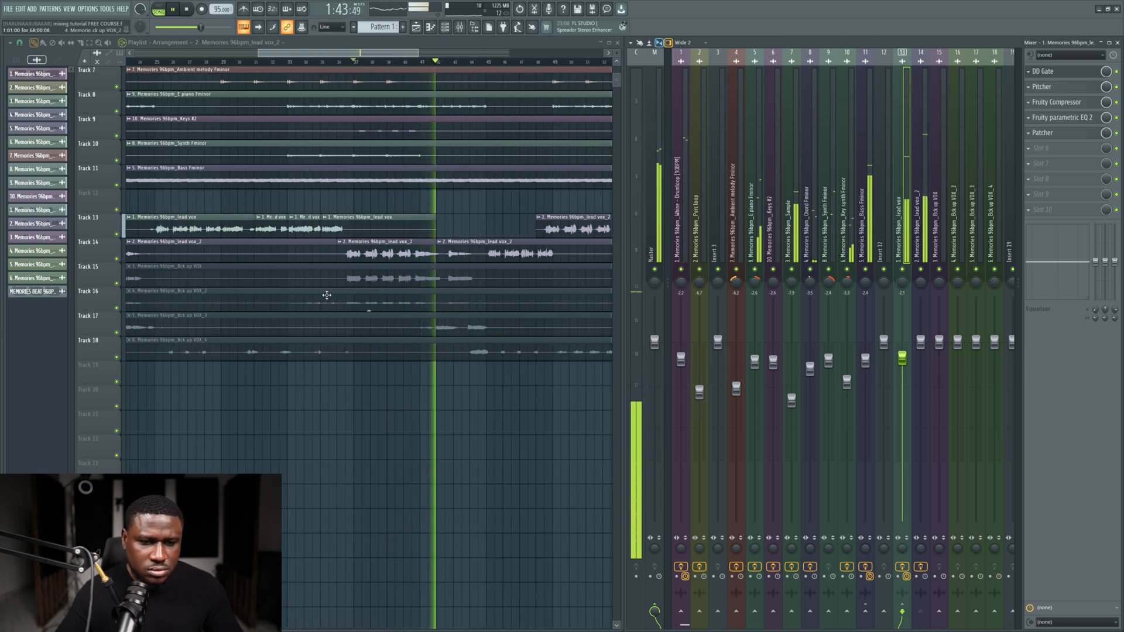
ctrl+scroll(373, 274, down, 3)
scroll(404, 252, down, 2)
ctrl+scroll(406, 251, down, 2)
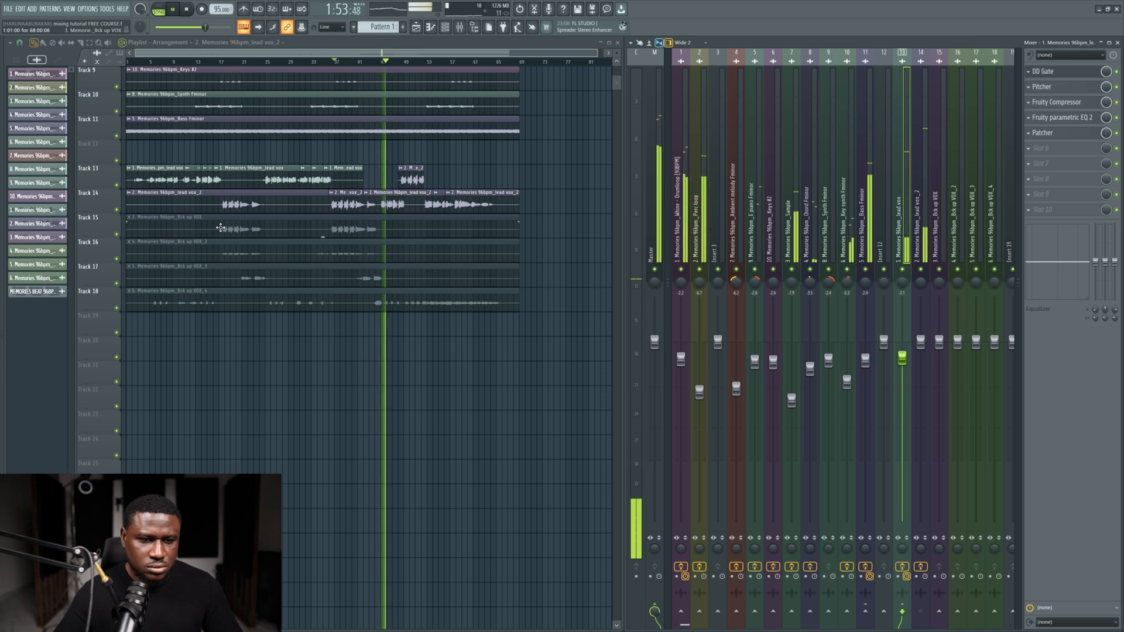
click(62, 44)
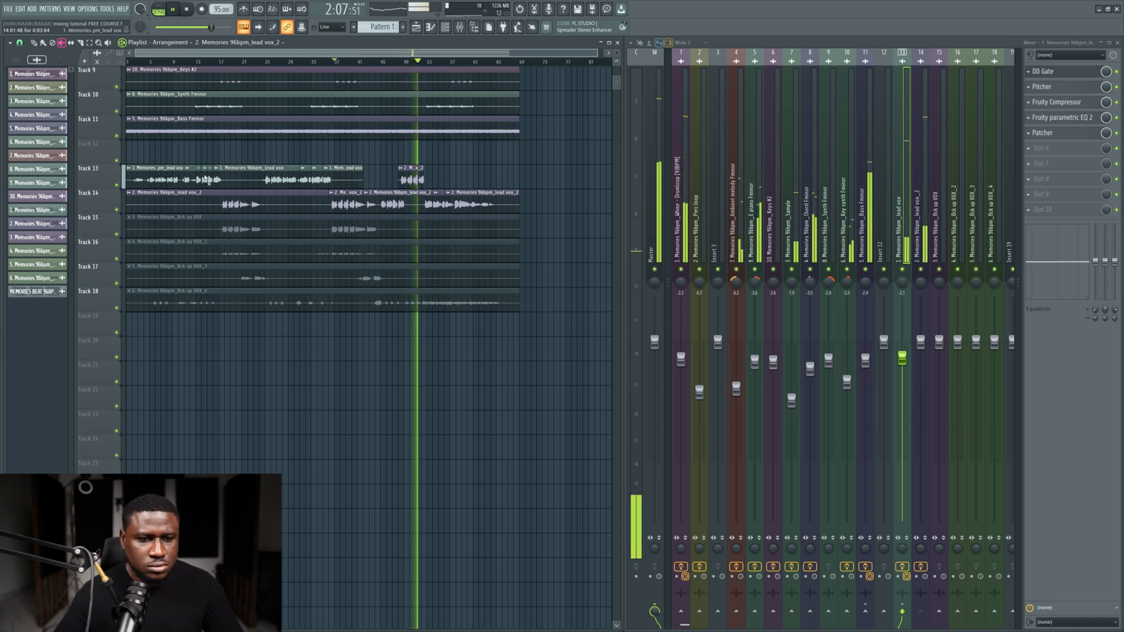
key(space)
click(176, 232)
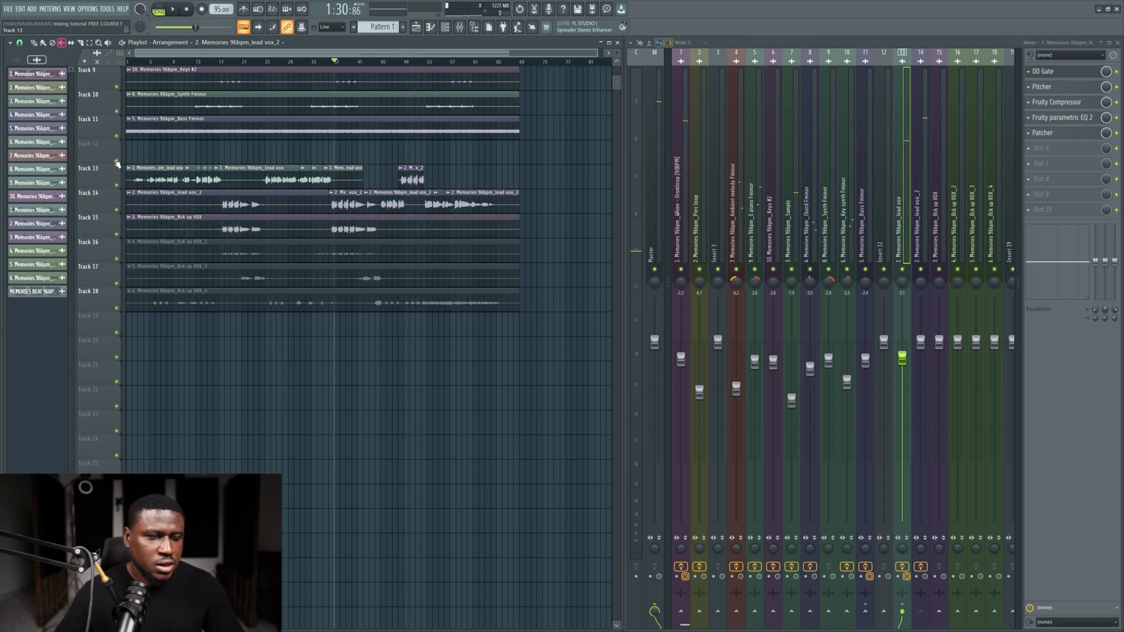
click(190, 218)
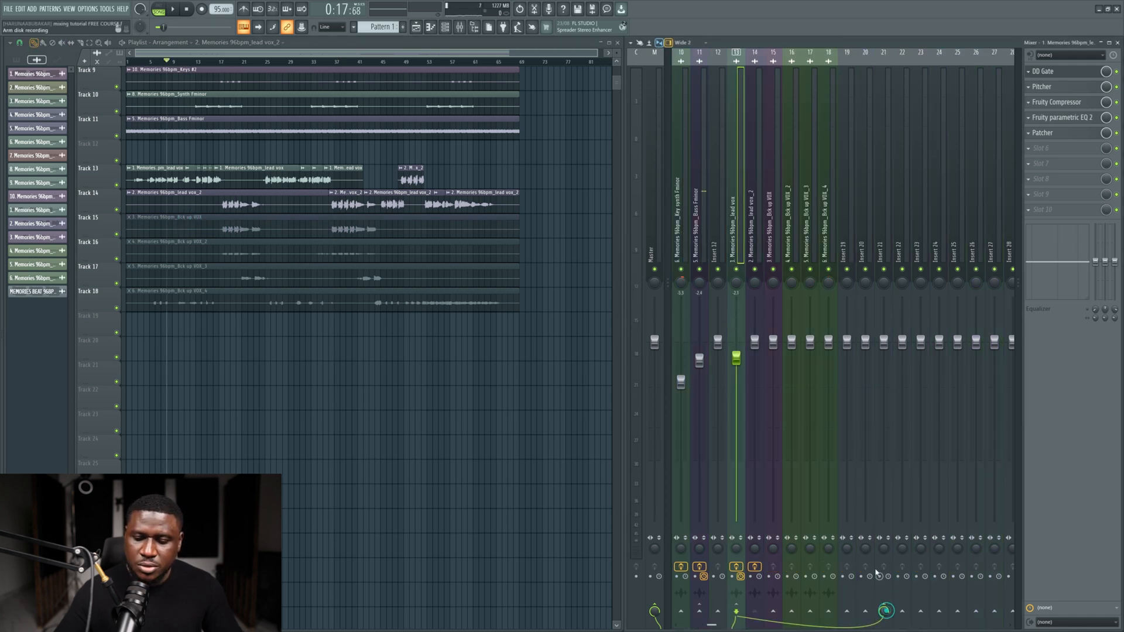
Step: Rename mixer track Insert 21 as REVERB SEND LEAD VOX
right_click(878, 226)
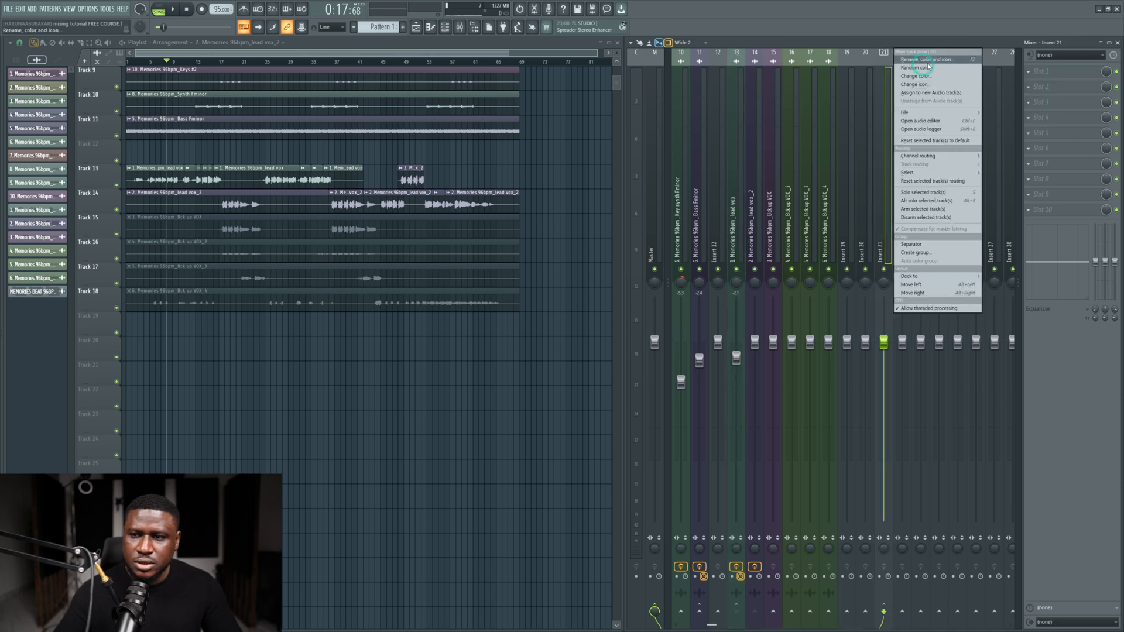
click(927, 60)
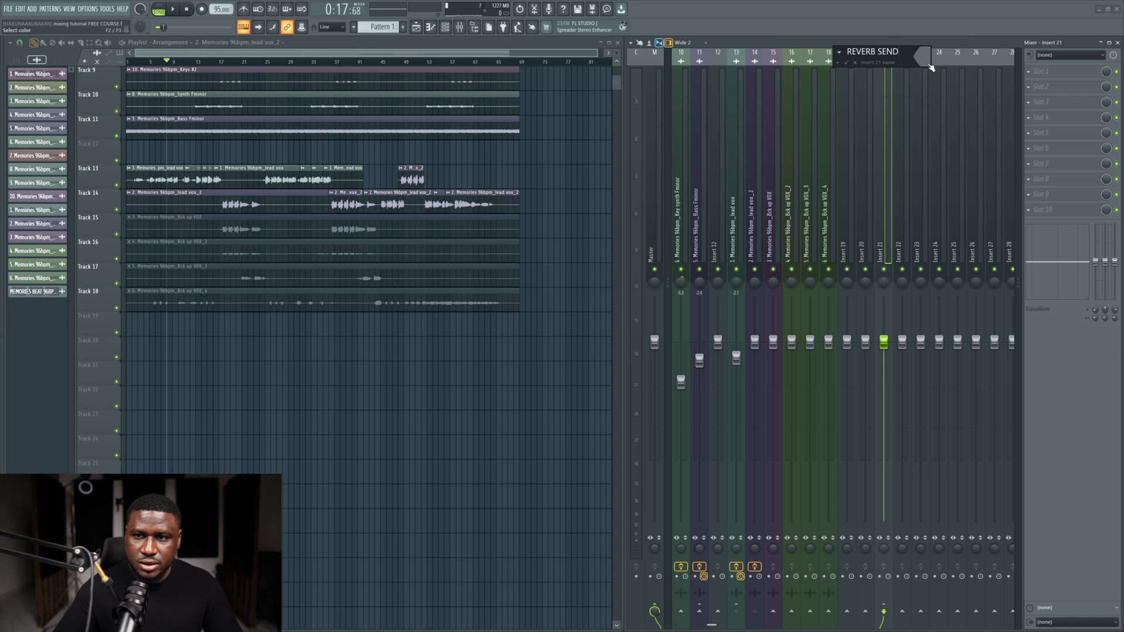
text(REVERB SEND LEAD VOX)
key(Return)
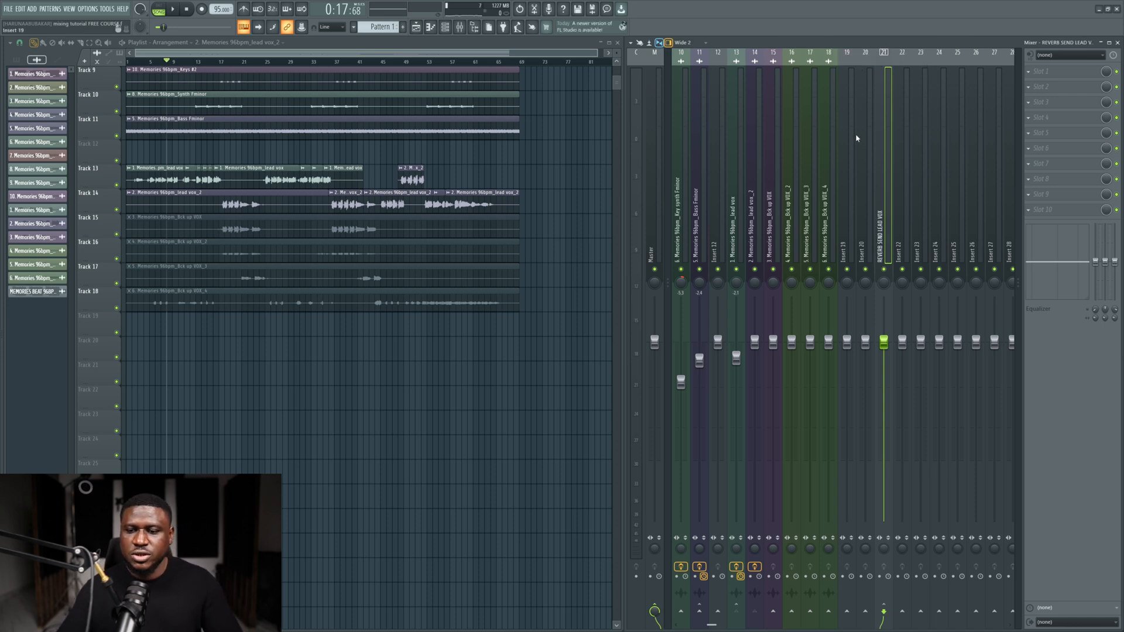
Step: Add Fruity Reeverb 2 to slot 1 of the REVERB SEND LEAD VOX track and move its window over the playlist
click(1062, 70)
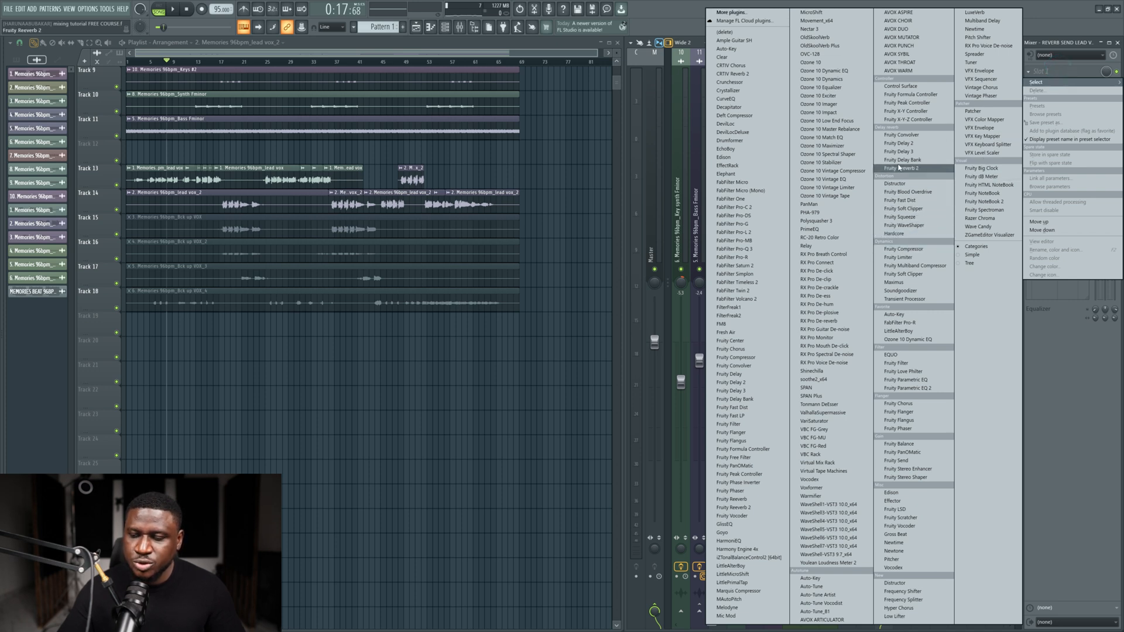
click(900, 168)
drag(192, 125, 433, 216)
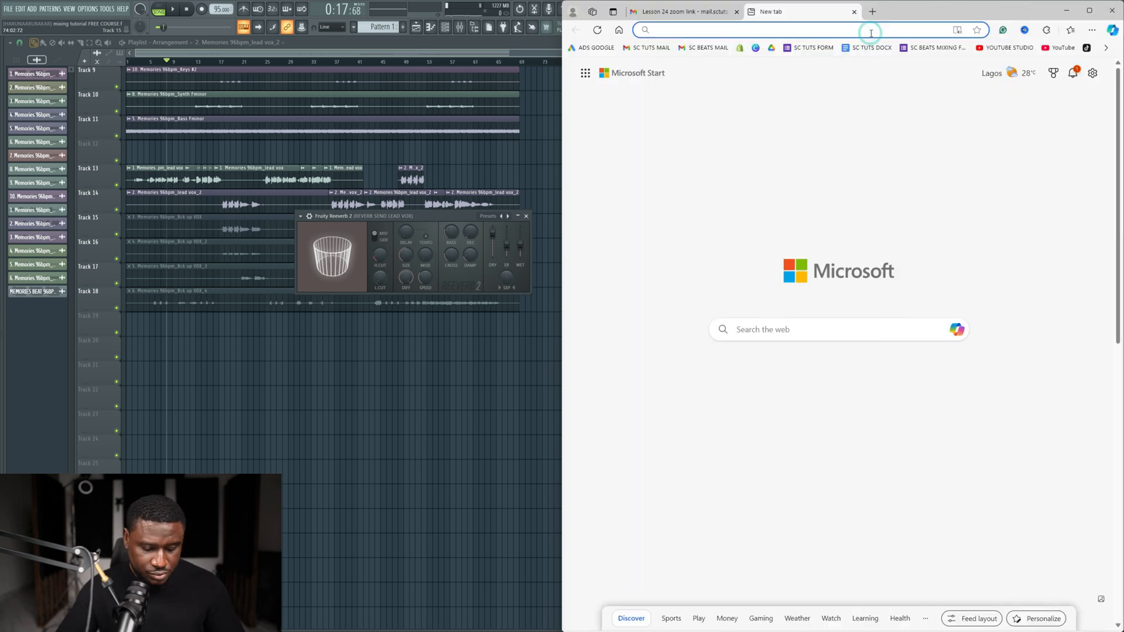
Step: Switch to the web browser, search for a reverb calculator and open the reverbcalculator.com page
click(870, 33)
text(R)
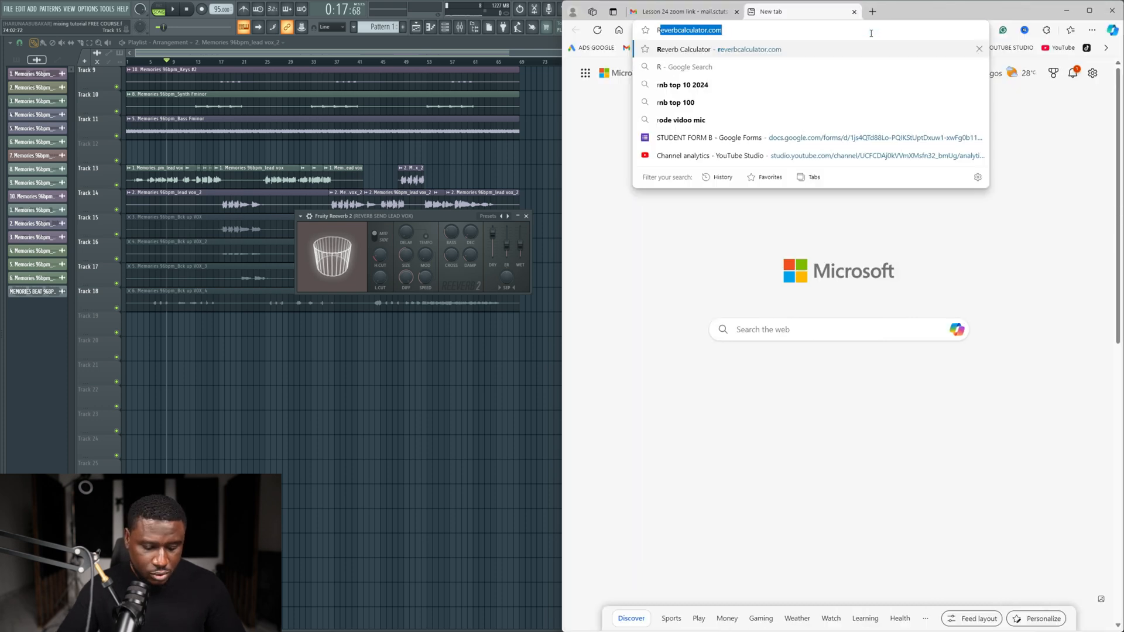
text(EVERB)
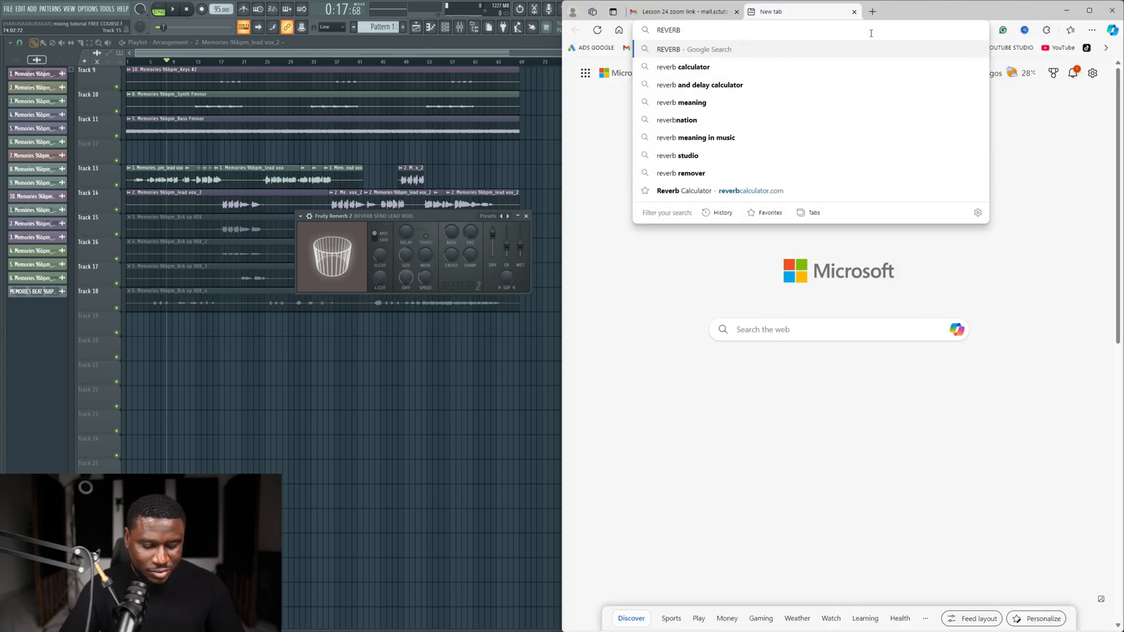
text( CCALCU)
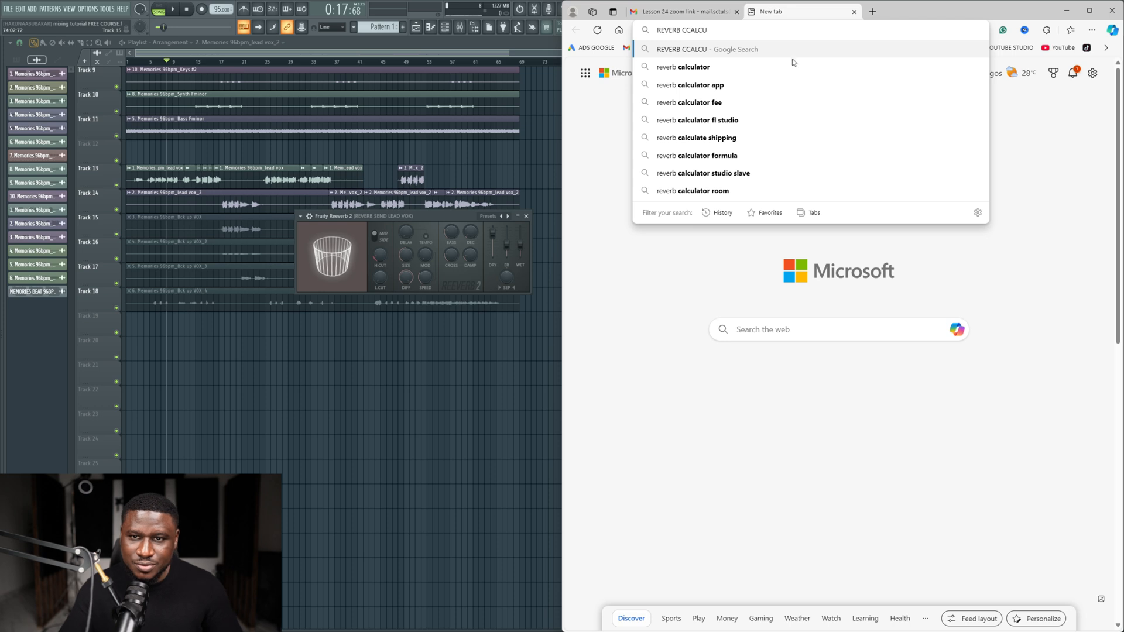
click(755, 64)
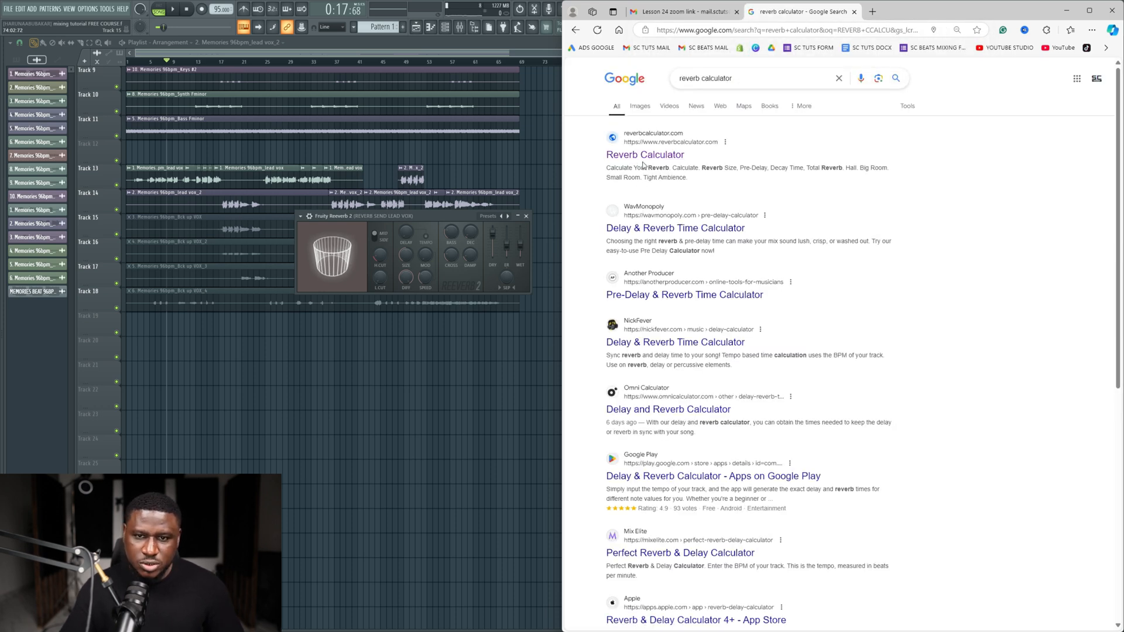
click(644, 156)
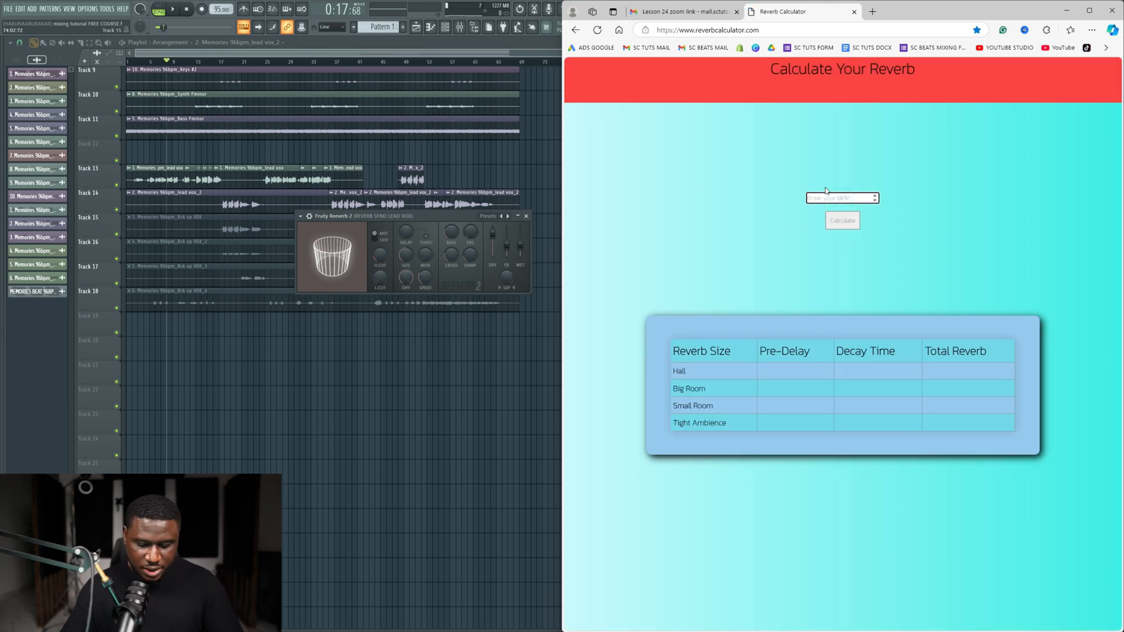
Step: Calculate the reverb times for 95 BPM and highlight the Big Room decay time
click(839, 223)
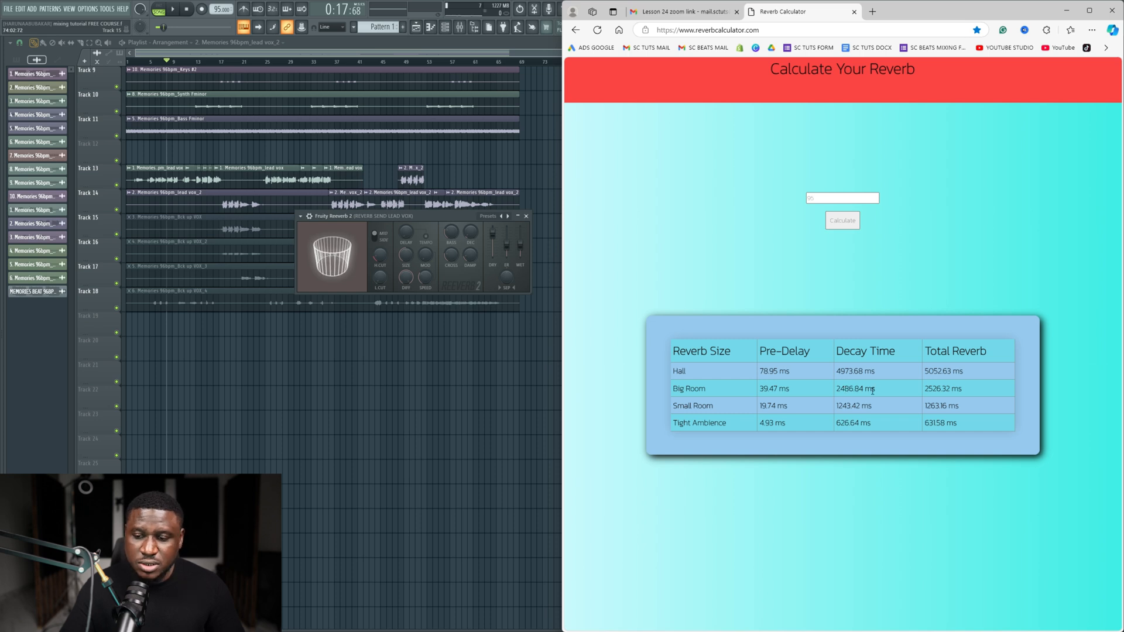
drag(876, 391, 823, 388)
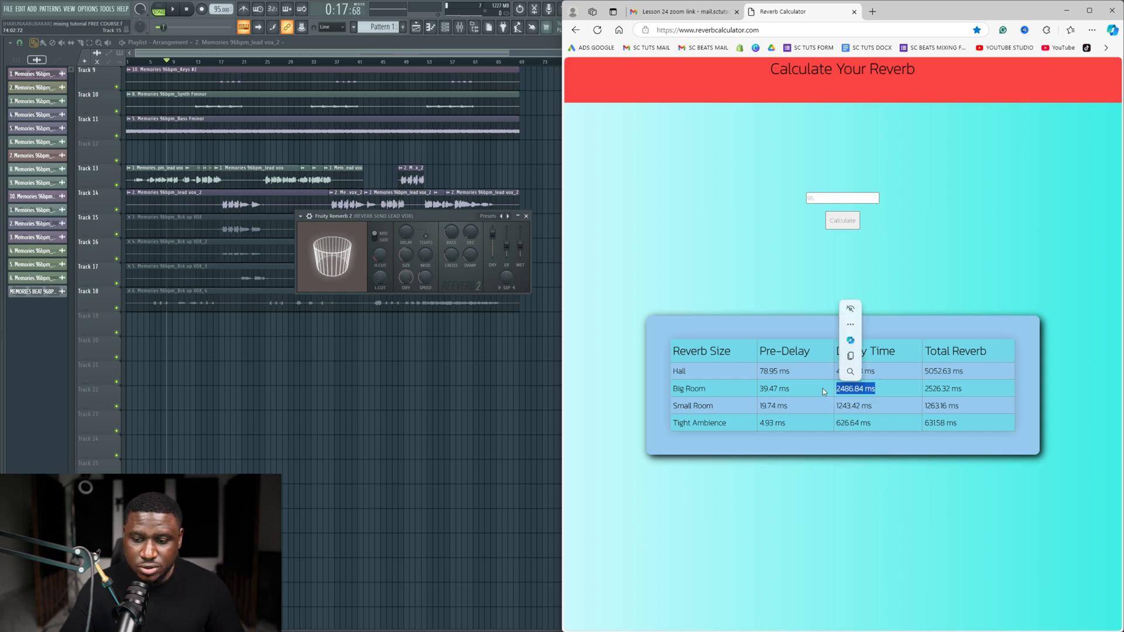
Step: Adjust the Fruity Reeverb 2 predelay using the calculated reverb times, turn its dry level down, and increase the room size
click(894, 388)
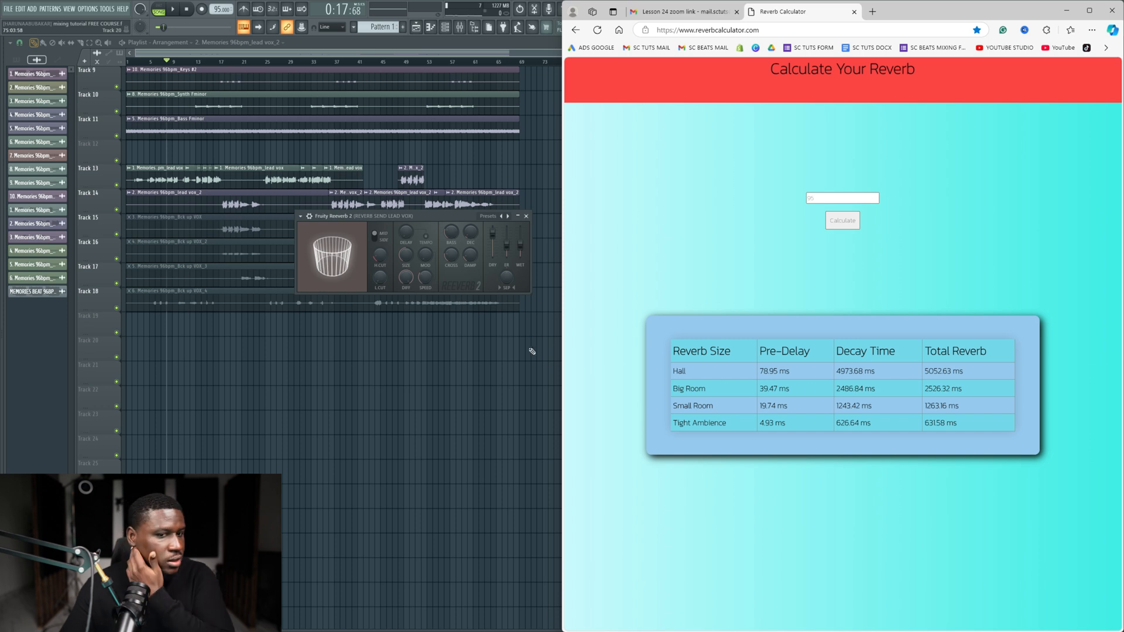
click(406, 243)
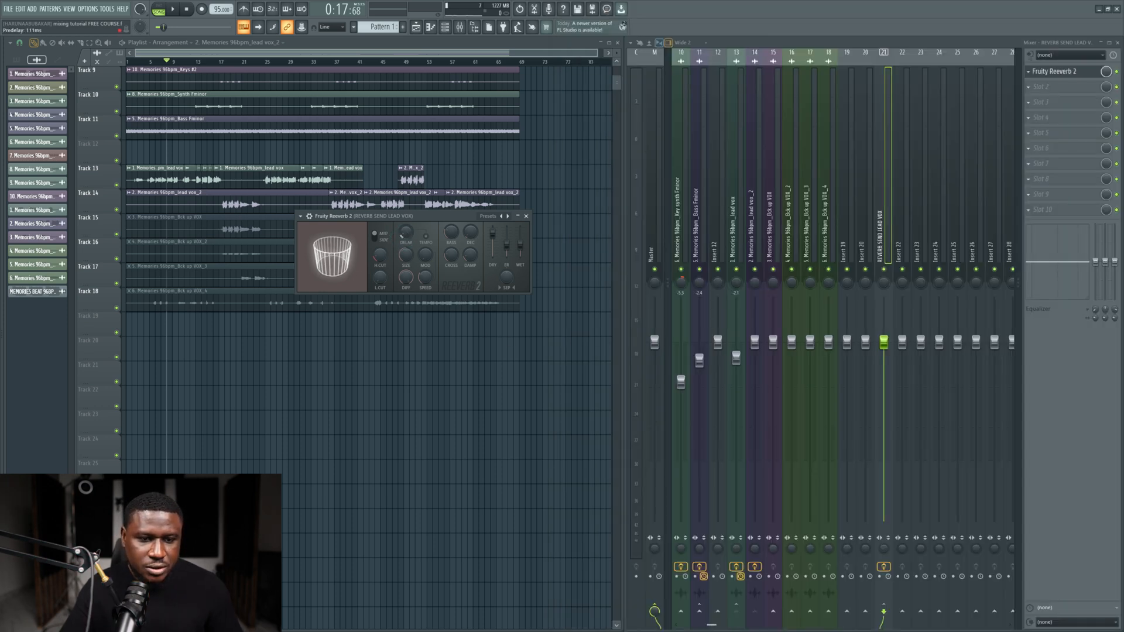
key(super)
click(498, 622)
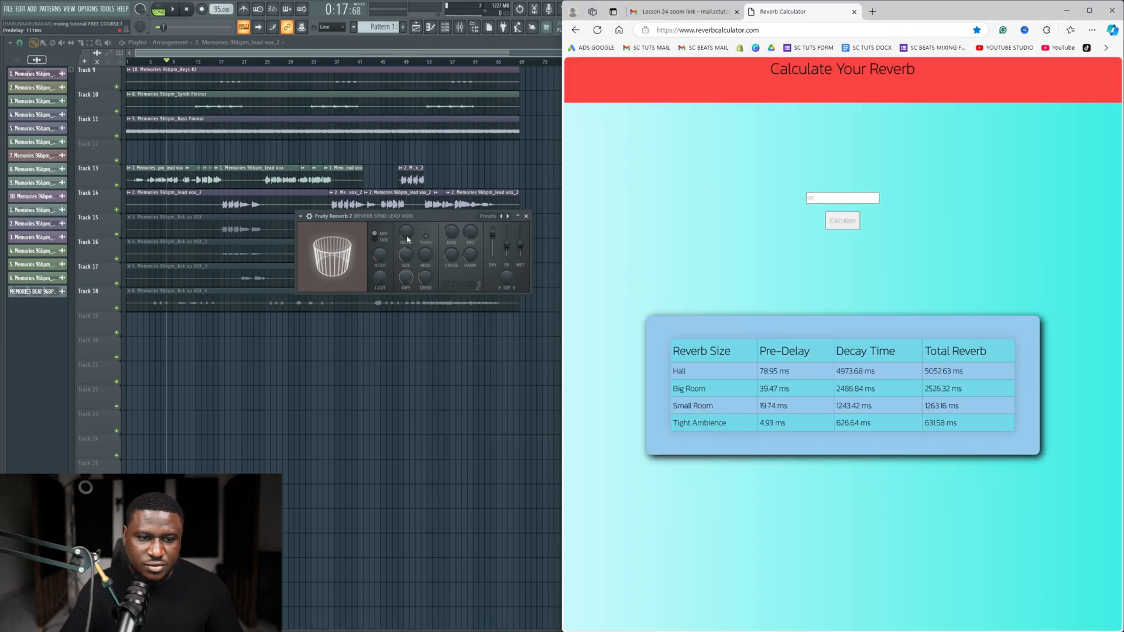
drag(408, 239, 408, 233)
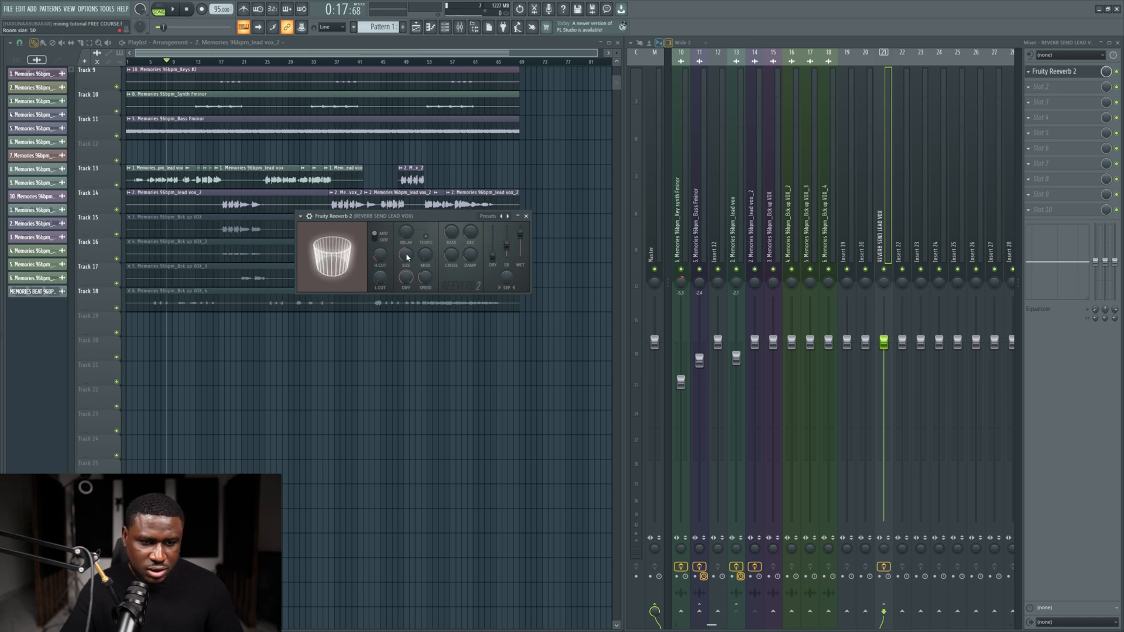
drag(406, 255, 406, 220)
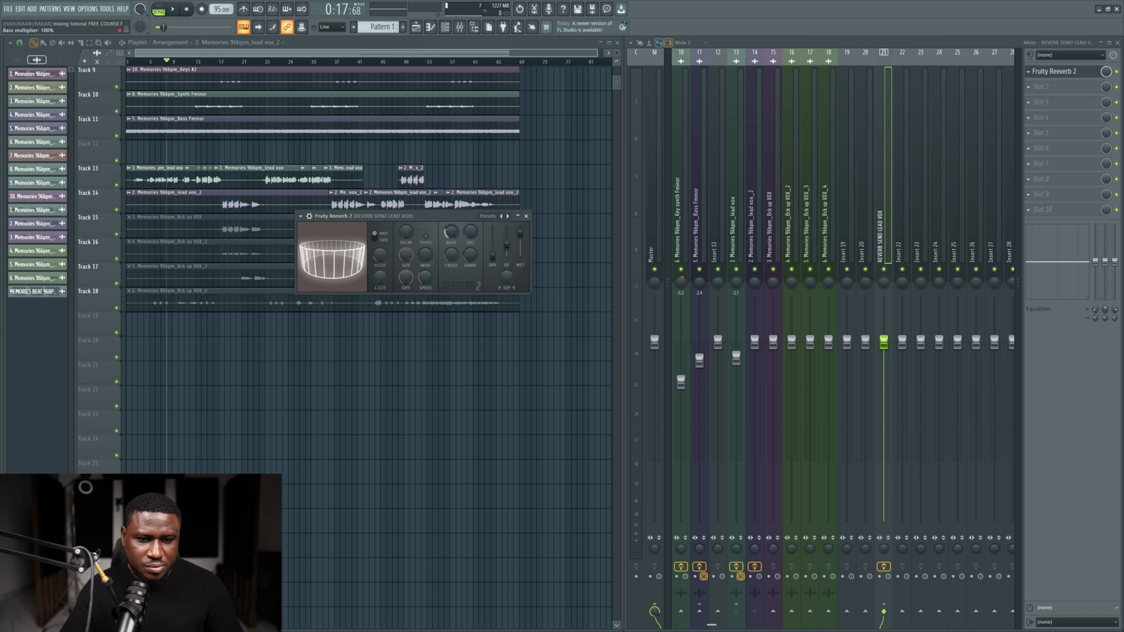
Step: Play the song and lower the lead vox track's send level to REVERB SEND LEAD VOX by ear
key(space)
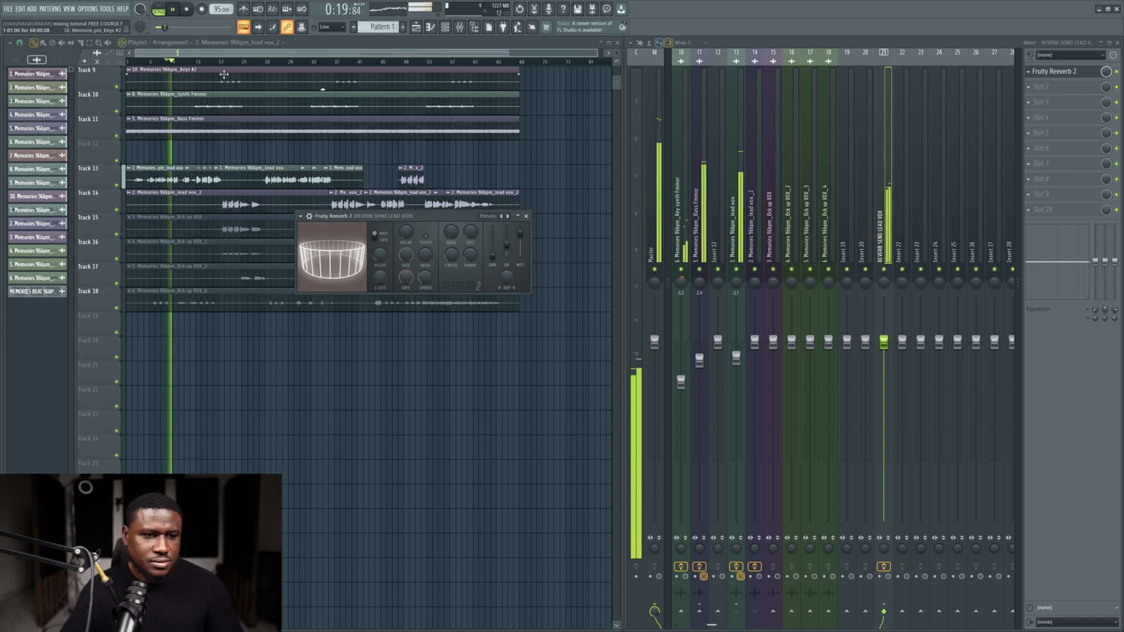
scroll(738, 237, up, 2)
scroll(738, 238, up, 7)
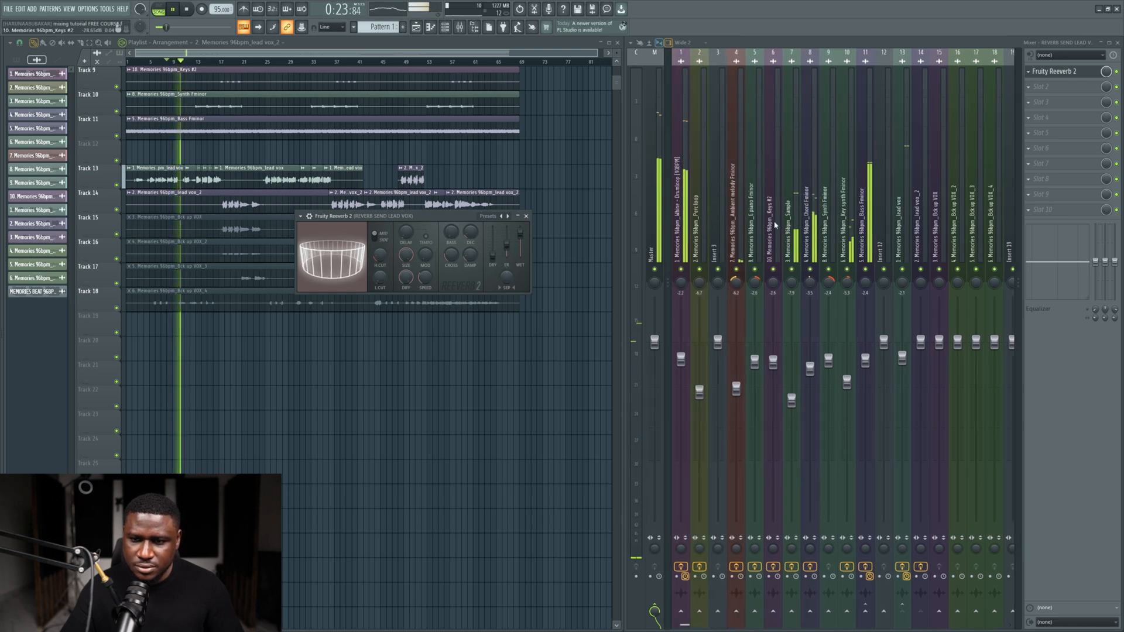
scroll(842, 222, down, 6)
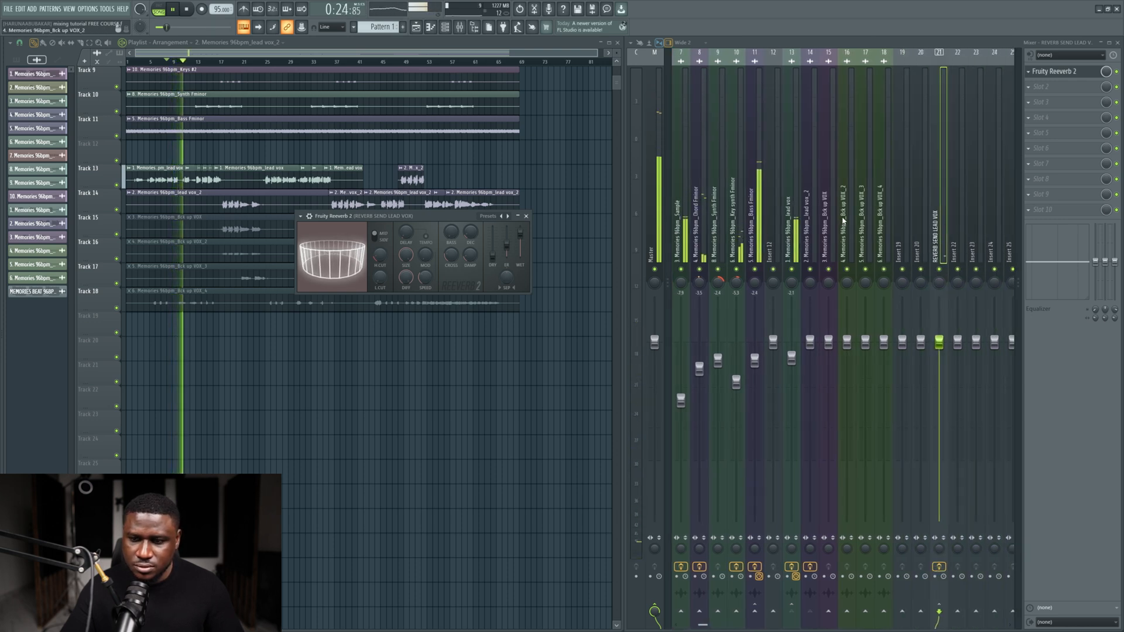
click(791, 222)
key(space)
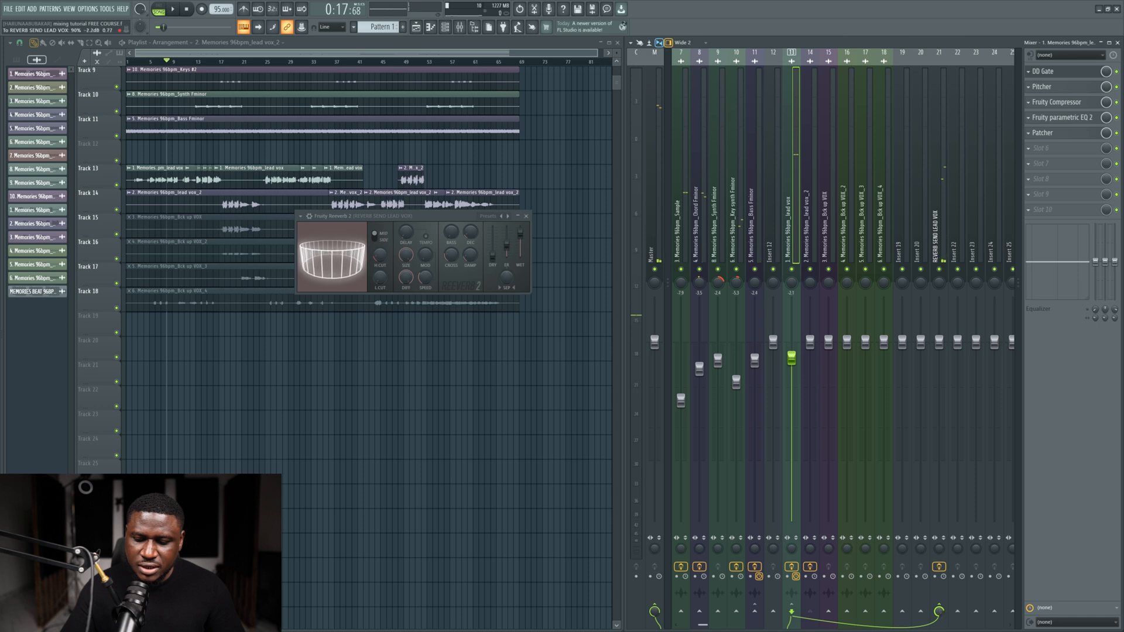
key(space)
drag(939, 611, 939, 628)
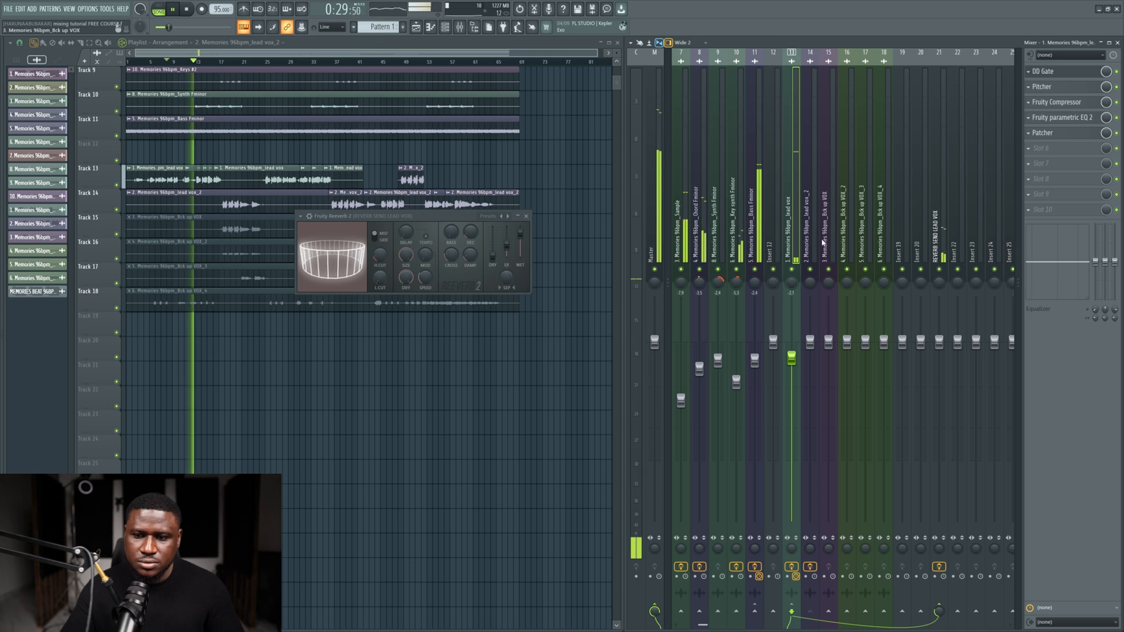
drag(937, 613, 936, 610)
key(space)
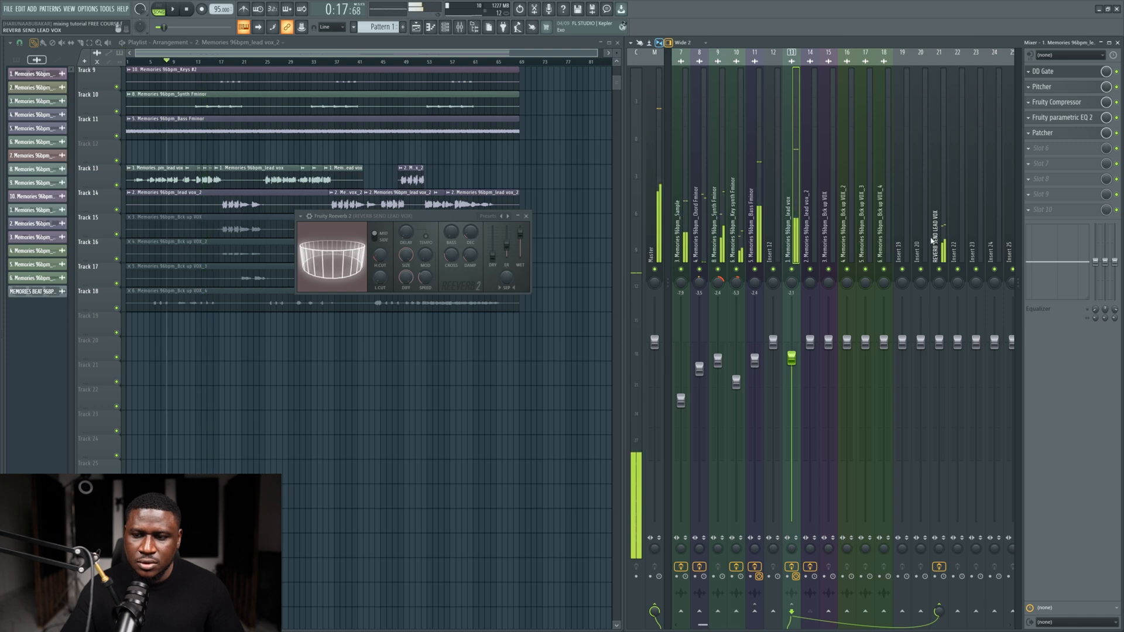
Step: Add Fruity Parametric EQ 2 to slot 2 of the REVERB SEND LEAD VOX track
click(936, 239)
click(1056, 88)
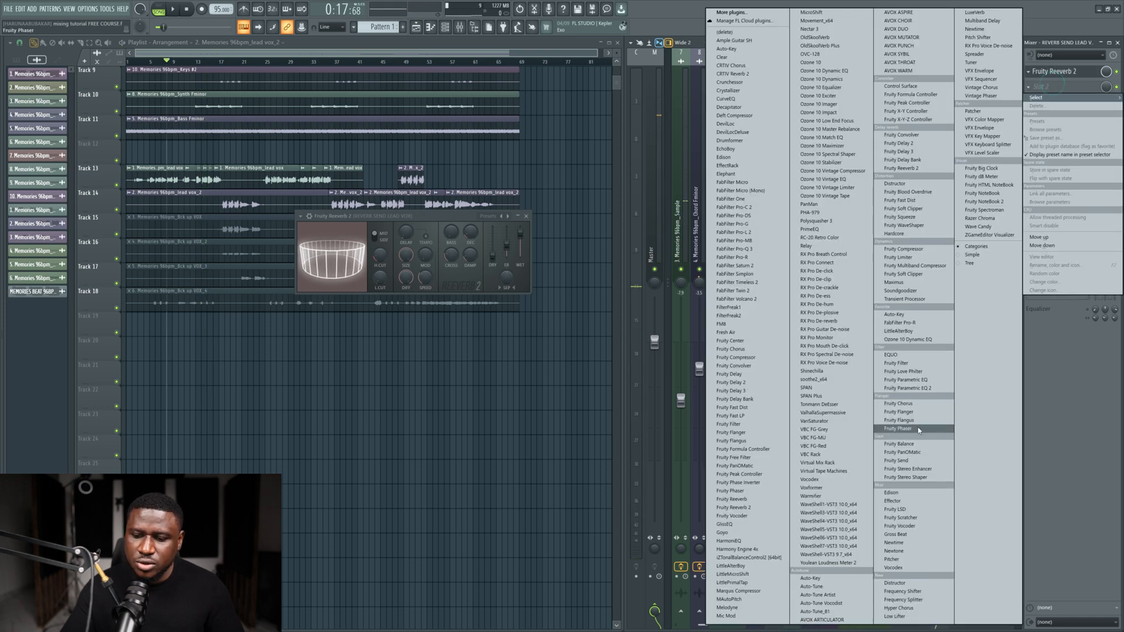
click(909, 388)
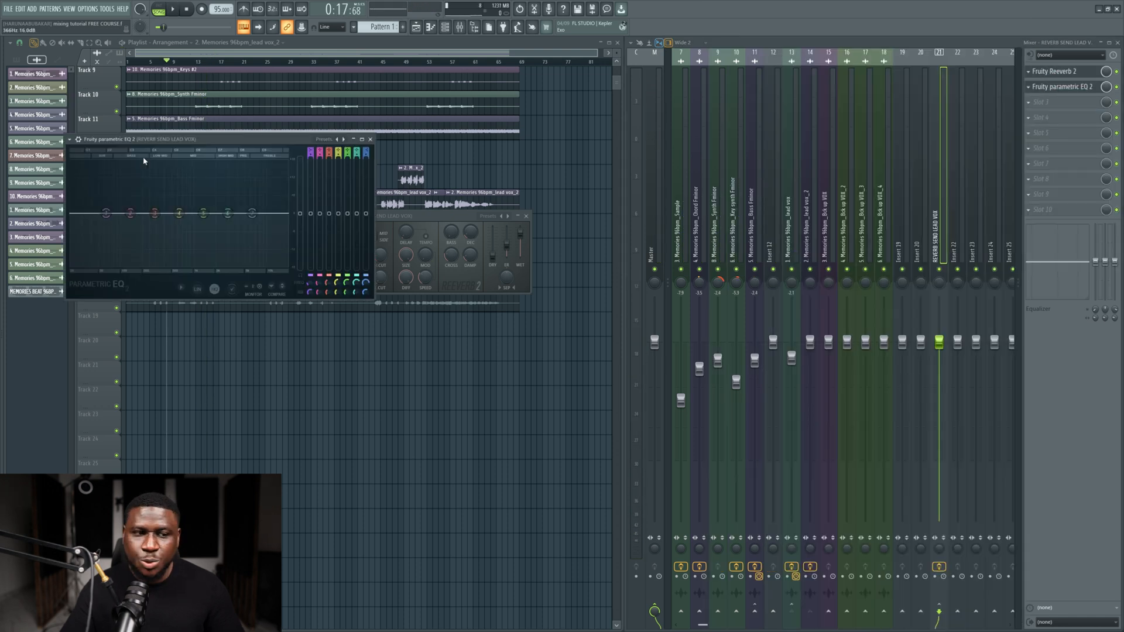
Step: Make band 1 of the reverb send's EQ a high-pass filter at about 520 Hz while the song plays
drag(106, 213, 156, 265)
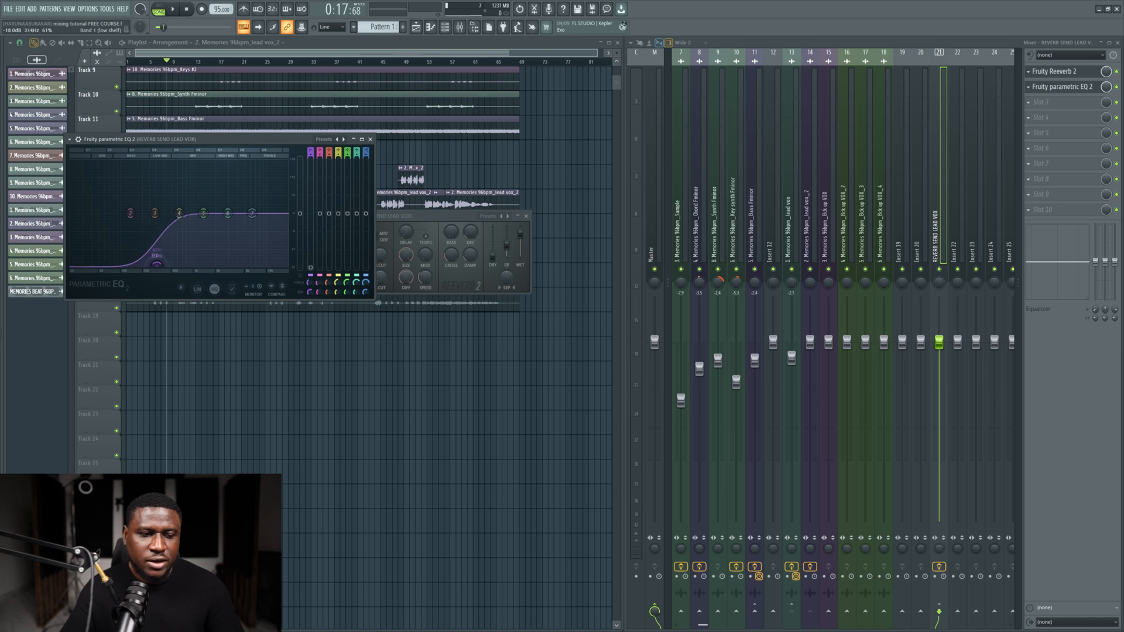
key(space)
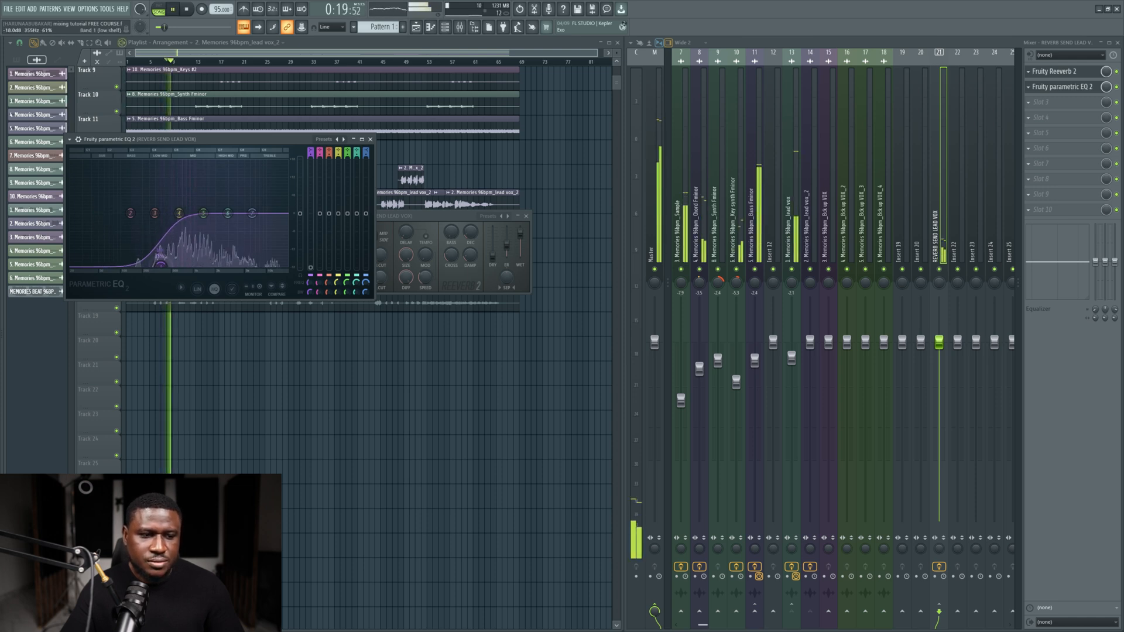
right_click(159, 266)
mouse_move(185, 299)
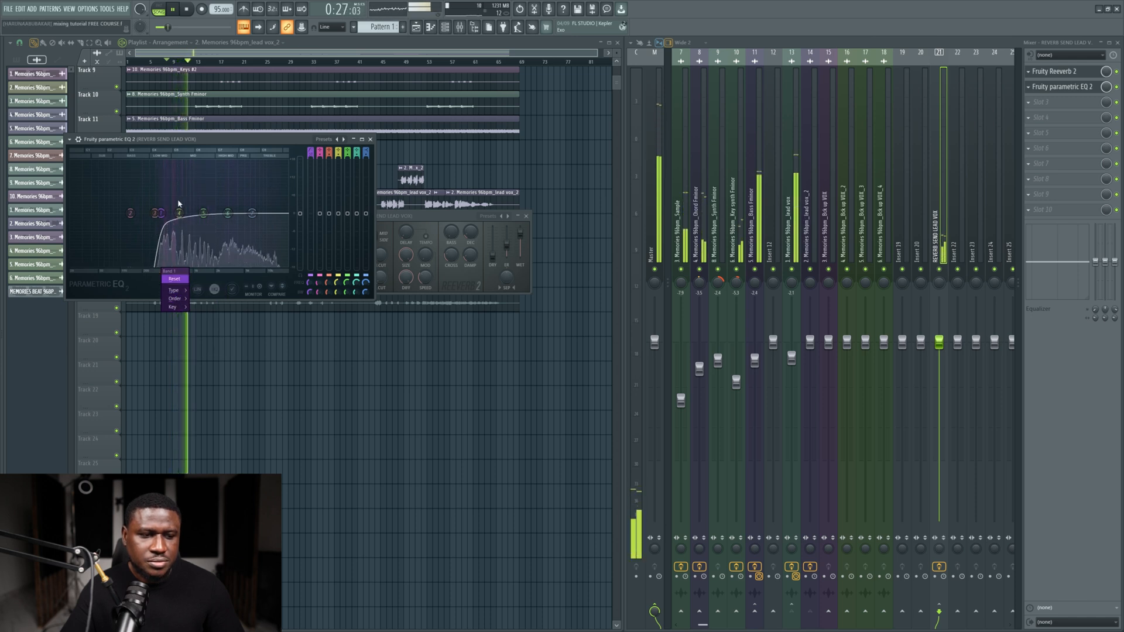
click(169, 216)
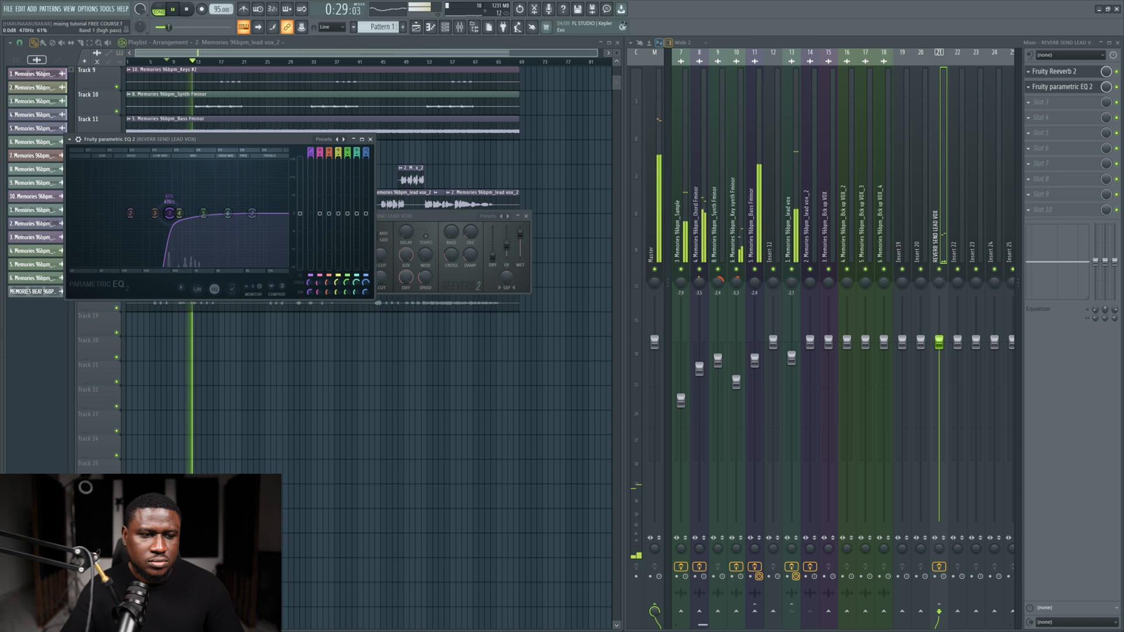
drag(170, 213, 173, 213)
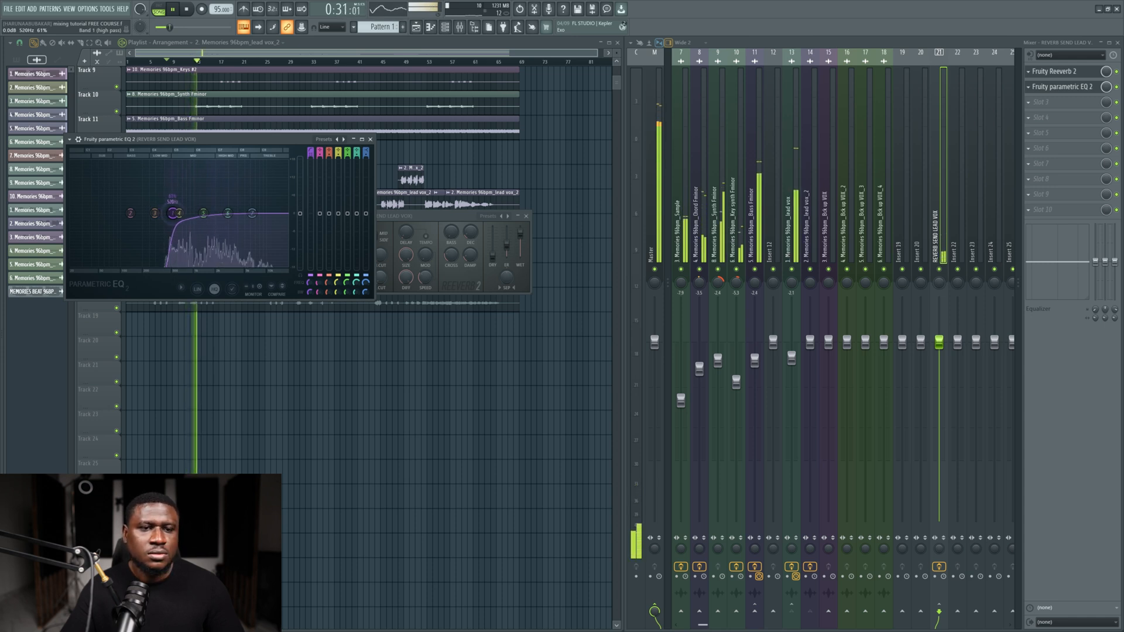
Step: Check the lead vox reverb send during playback and lower the lead vox fader to -2.4 dB
click(787, 195)
key(space)
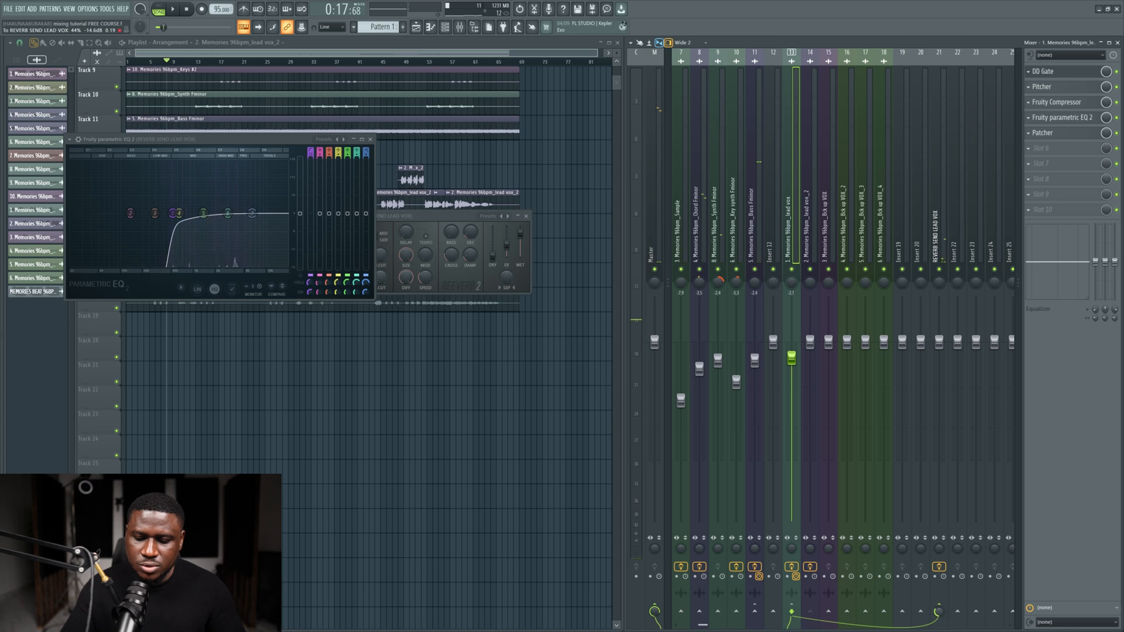
key(space)
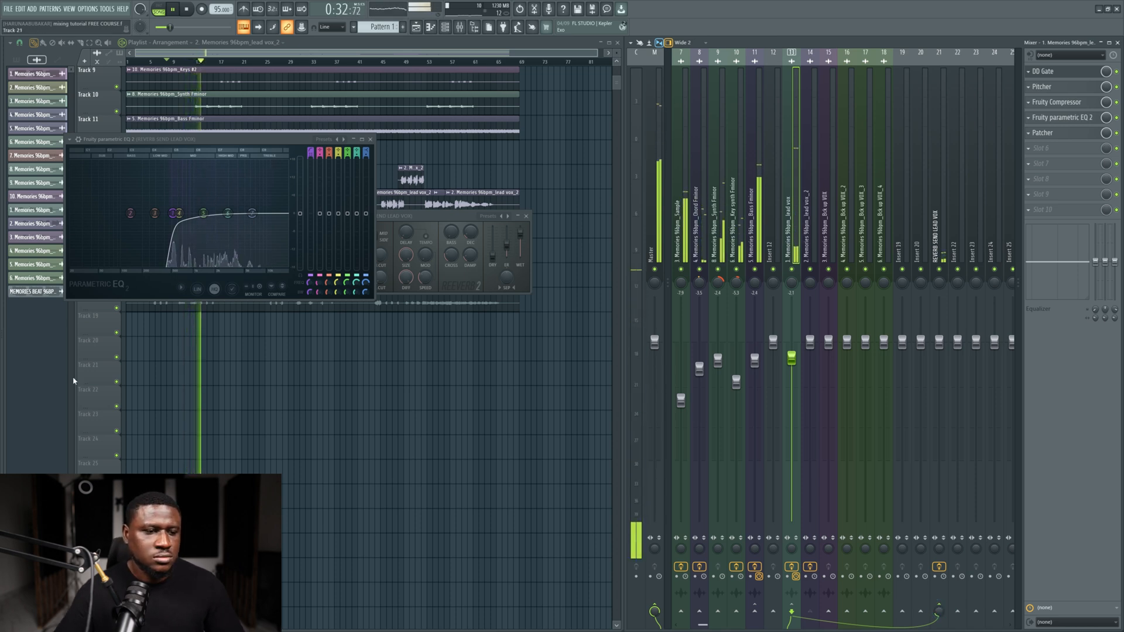
click(338, 54)
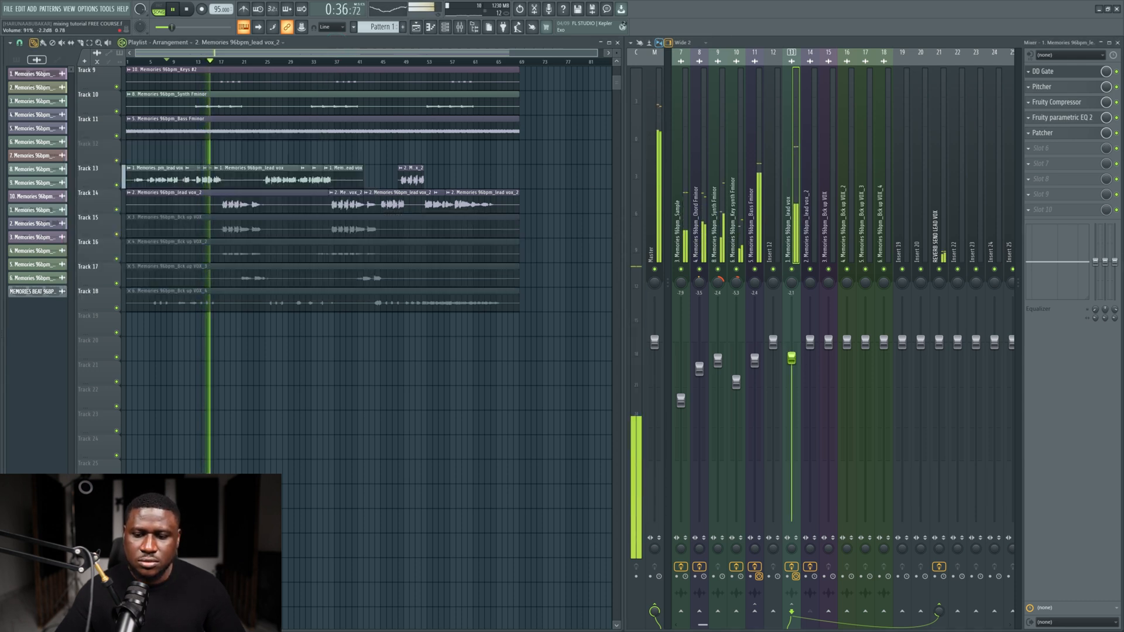
drag(792, 358, 790, 359)
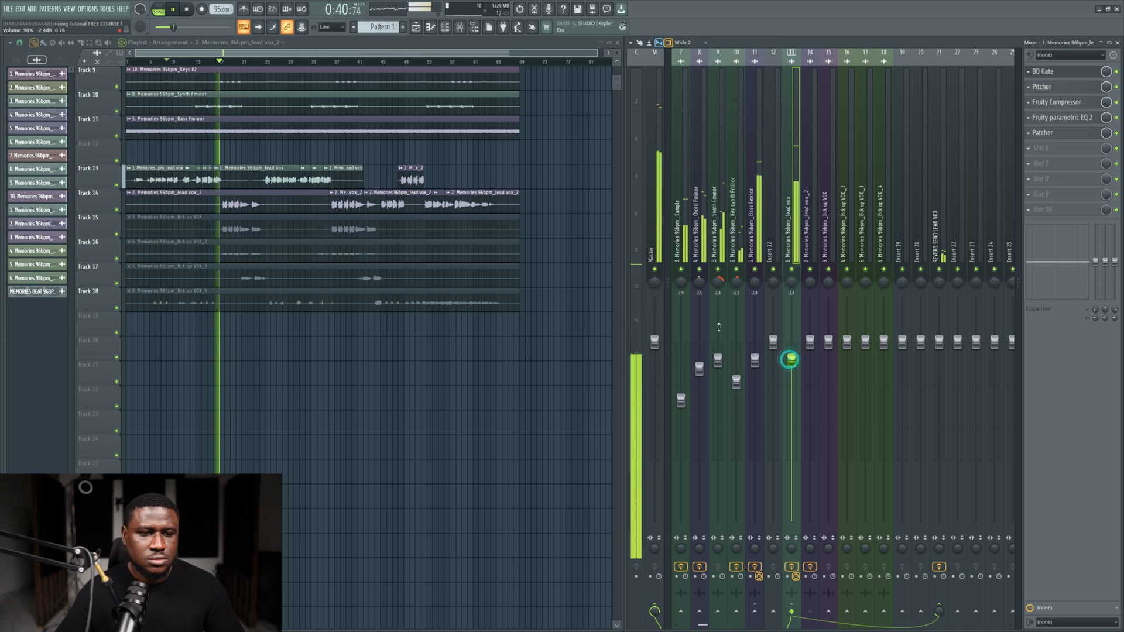
scroll(166, 196, up, 4)
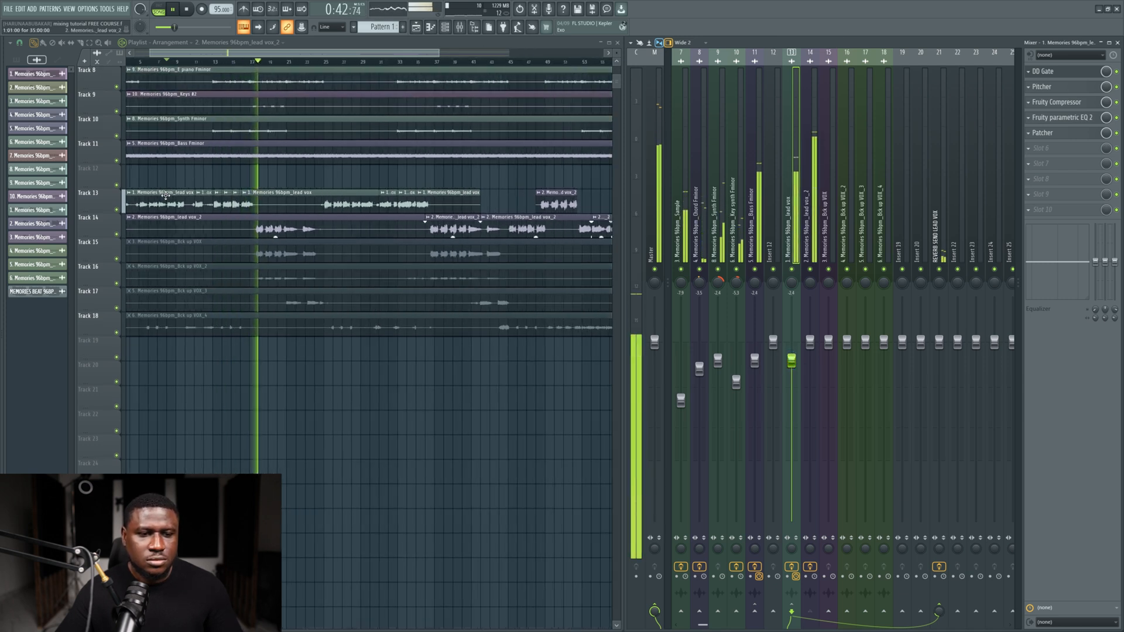
key(space)
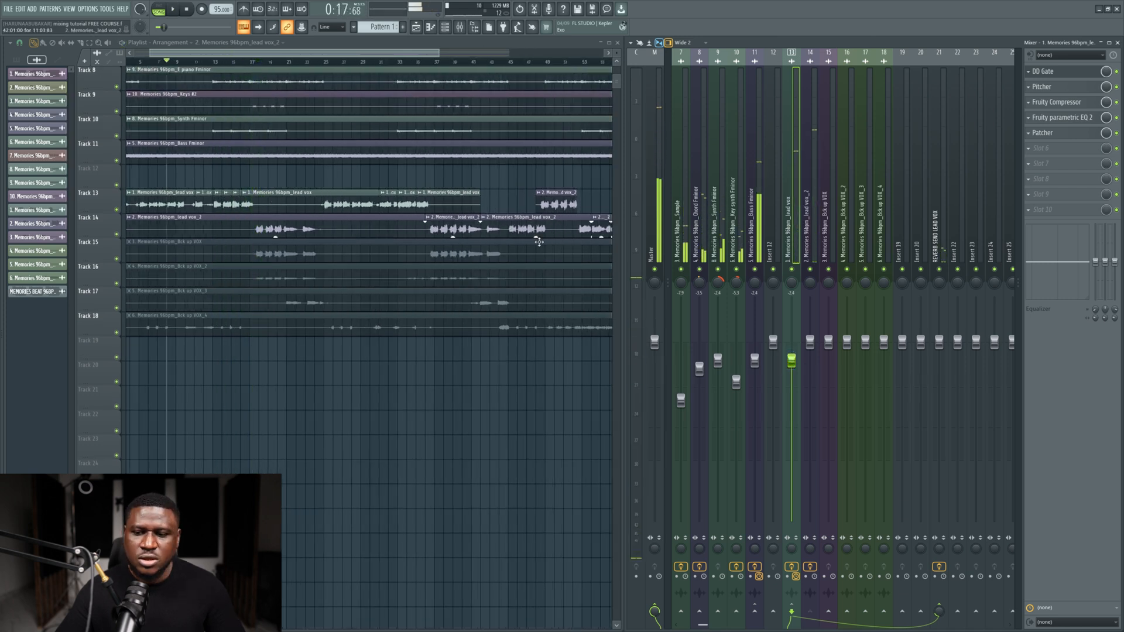
Step: Route the lead vox track to mixer Insert 22 and rename that insert DELAY SEND LEAD VOX
click(957, 612)
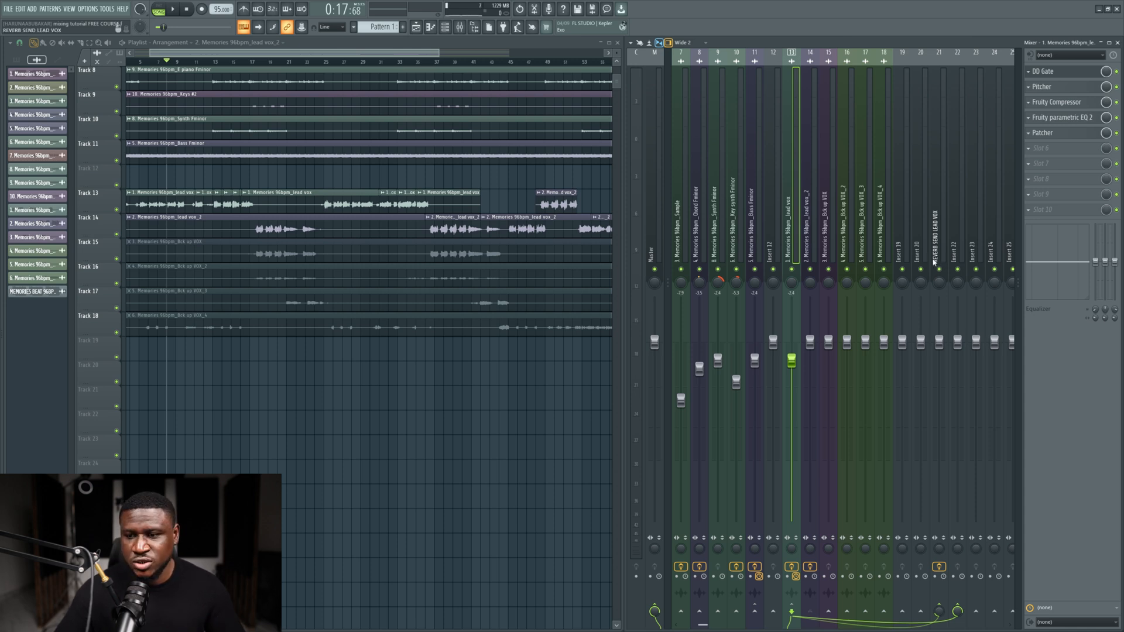
click(953, 246)
right_click(953, 244)
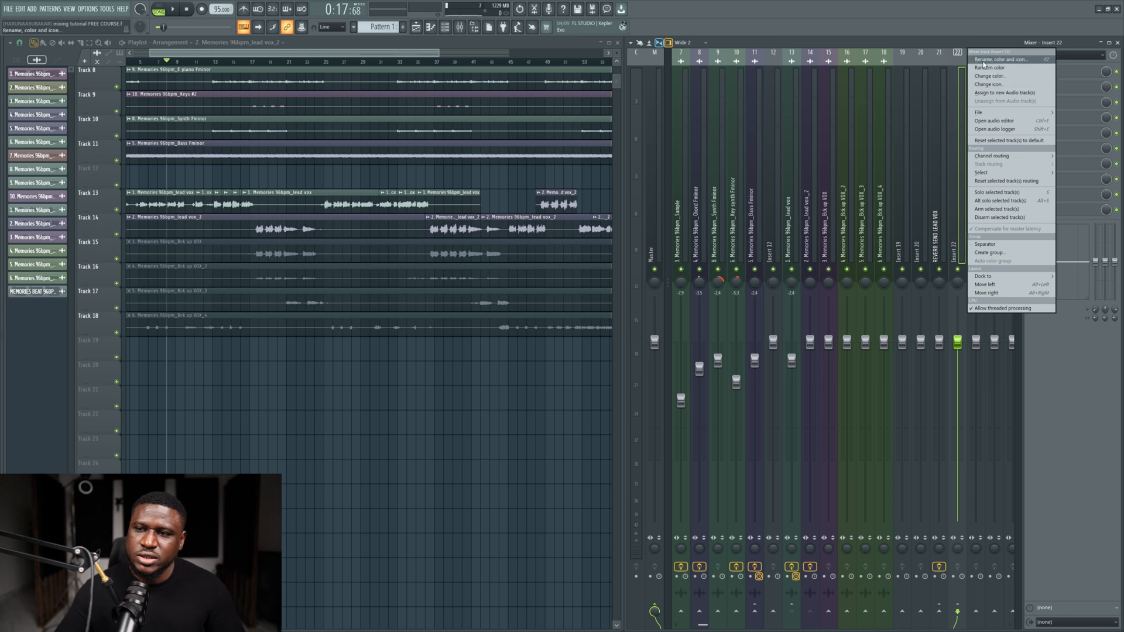
click(983, 60)
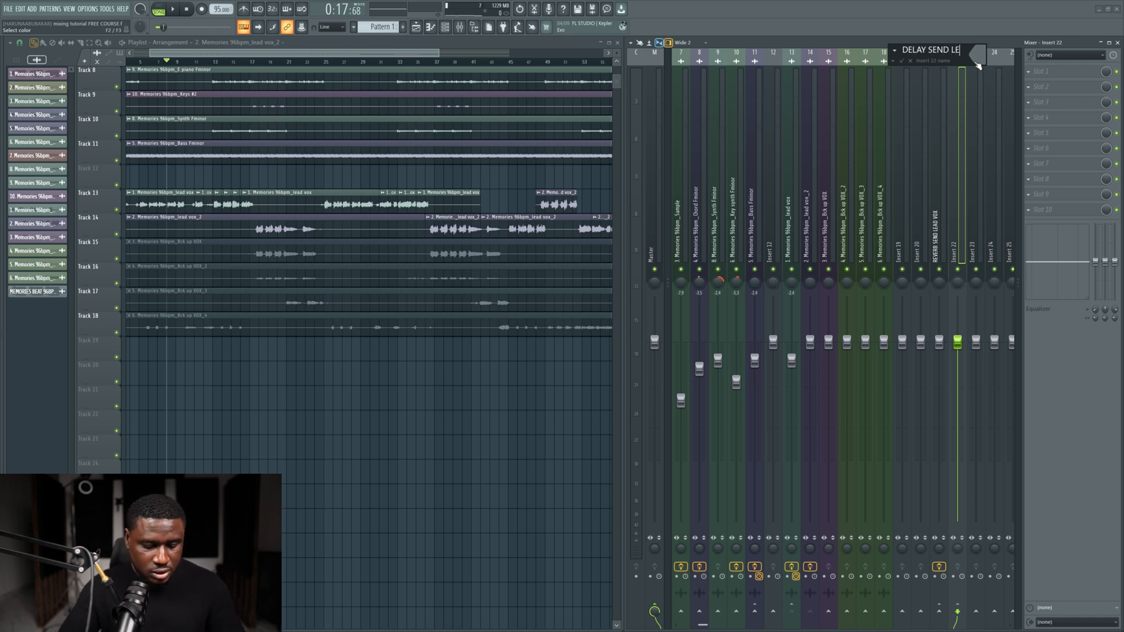
key(Return)
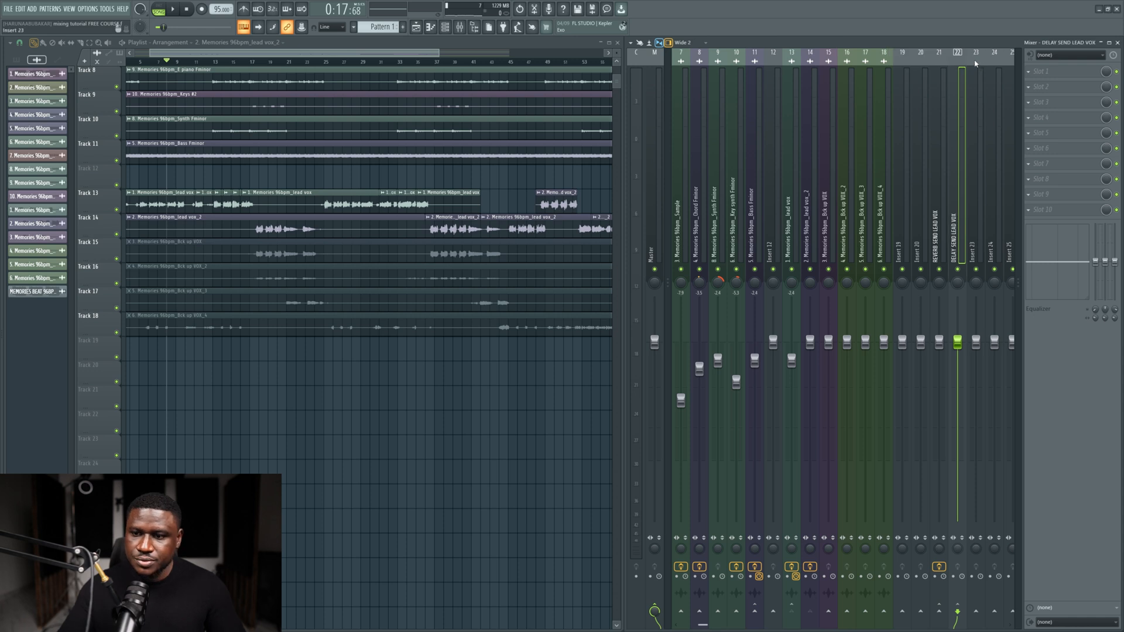
Step: Add Fruity Delay 2 to slot 1 of the DELAY SEND LEAD VOX track and turn its dry volume down
click(1065, 71)
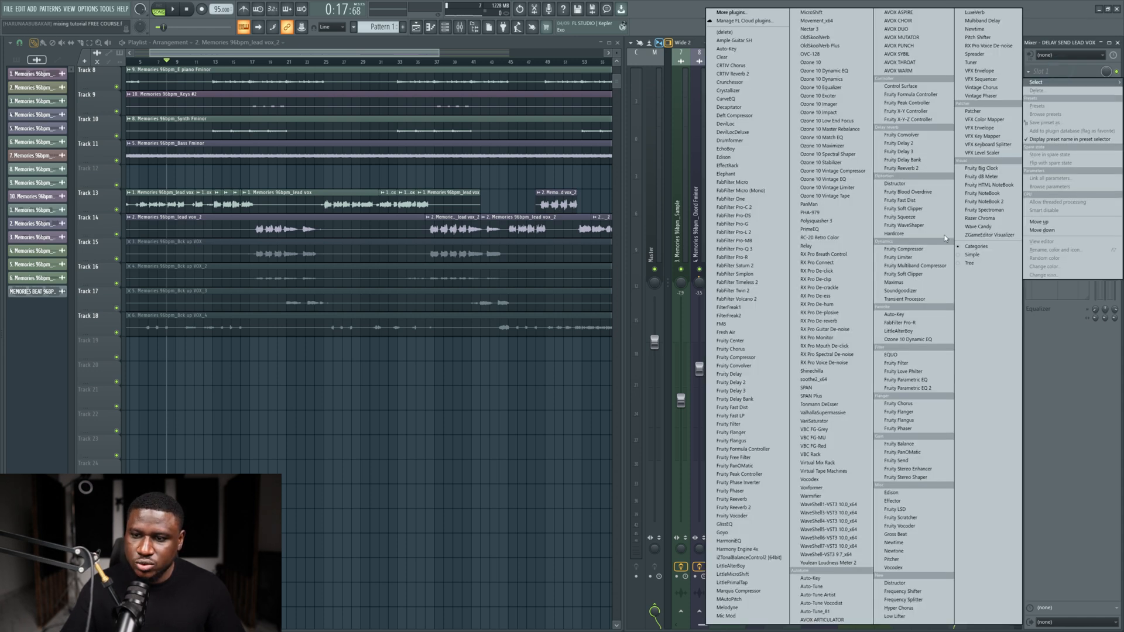
click(910, 147)
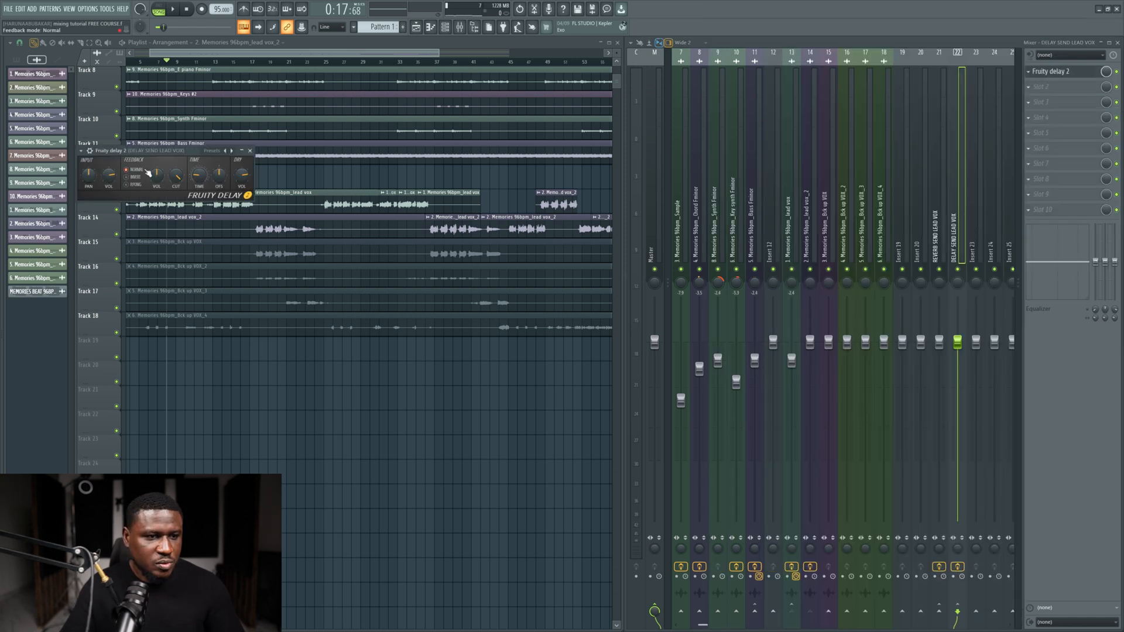
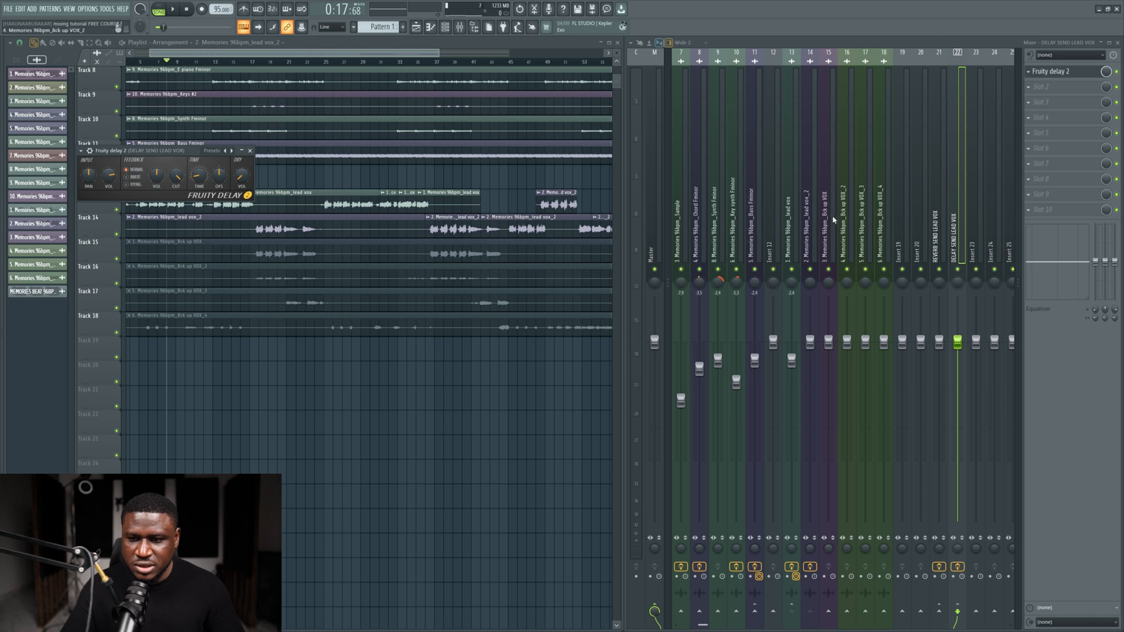
Step: Lower the lead vox track's send level to DELAY SEND LEAD VOX to about 41% during playback, then select the delay track
click(795, 229)
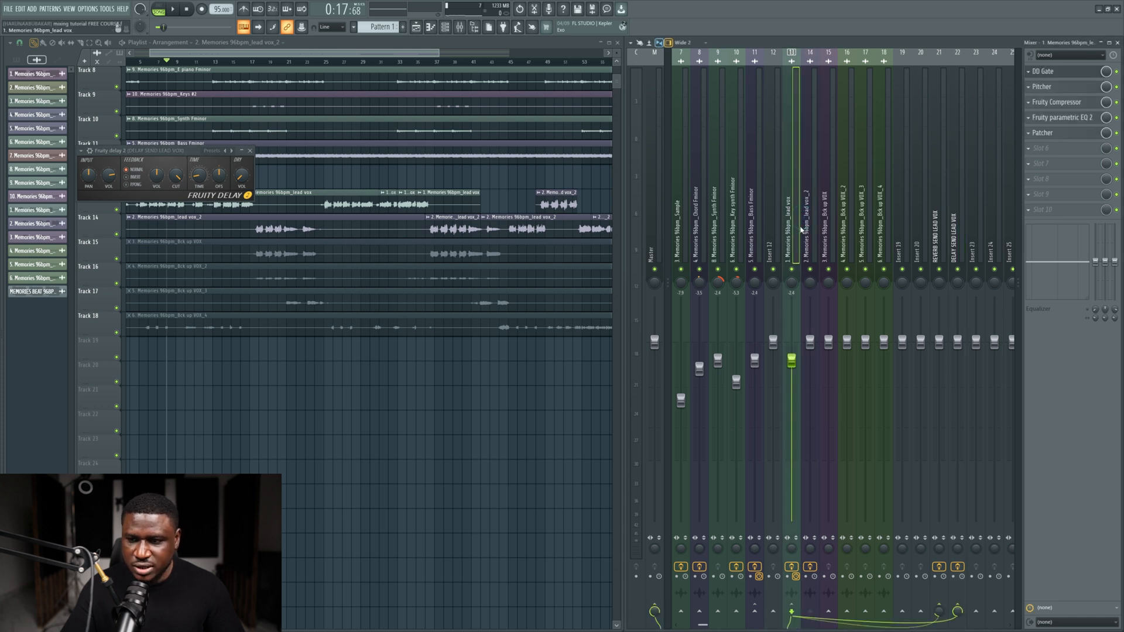
key(space)
key(space)
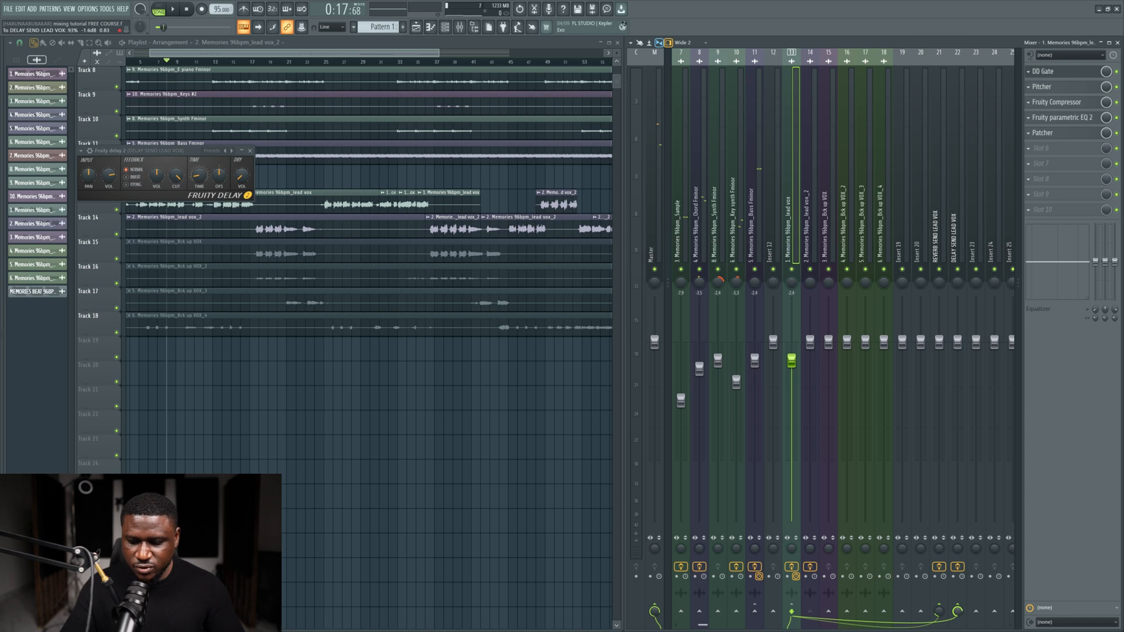
key(space)
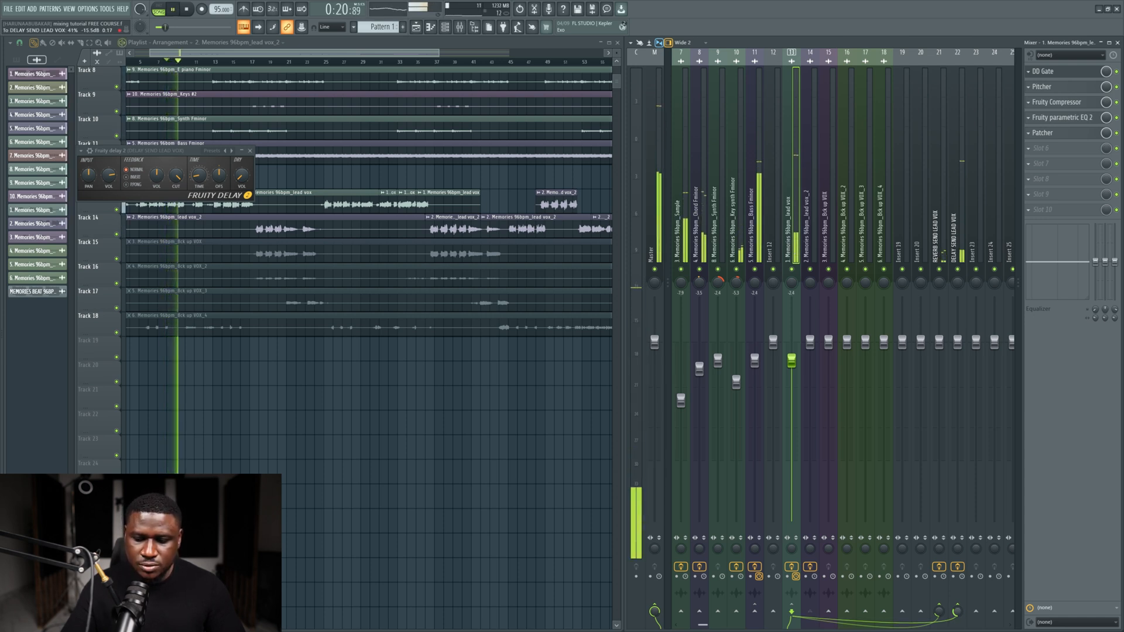
click(954, 240)
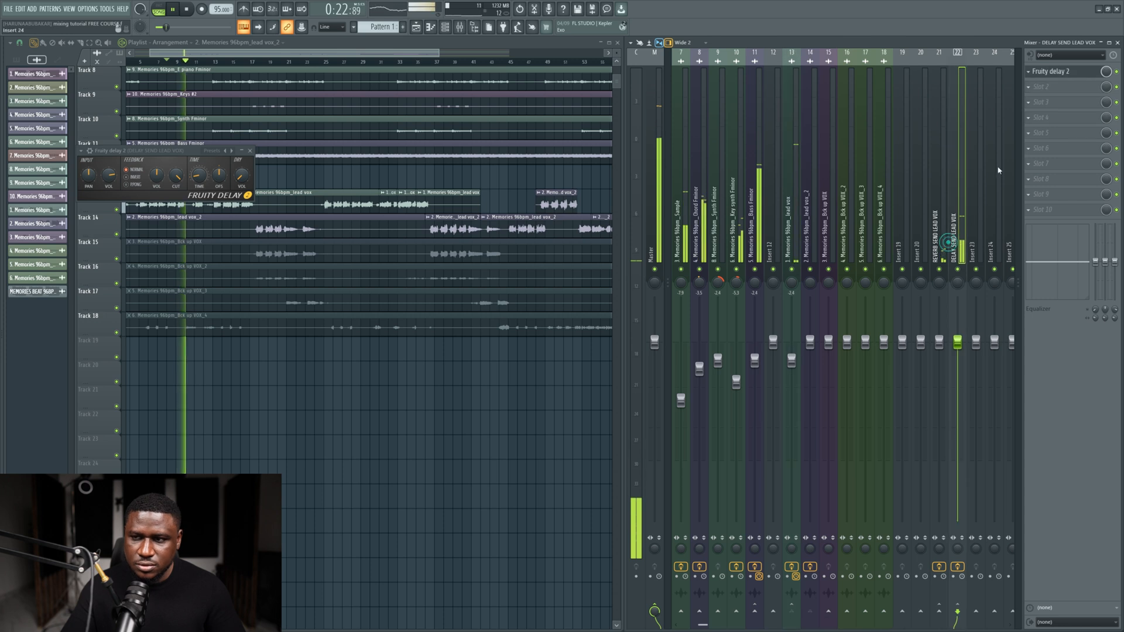
Step: Adjust the delay time in Fruity delay 2 on the lead vocal's delay send while the song plays, and restart playback
click(1055, 76)
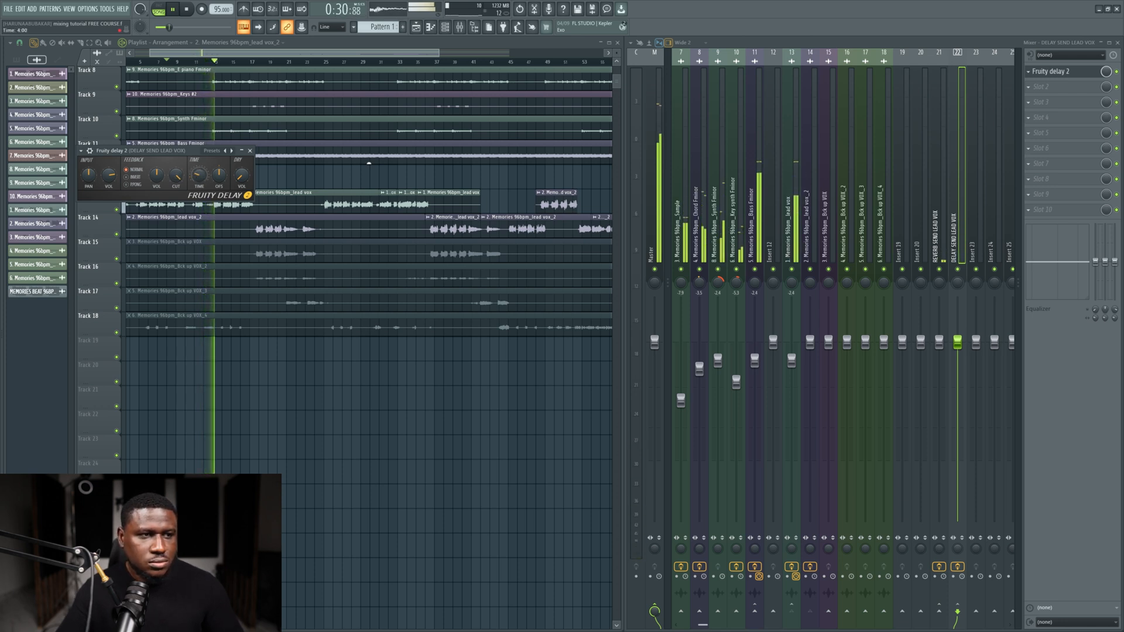
drag(202, 171, 202, 159)
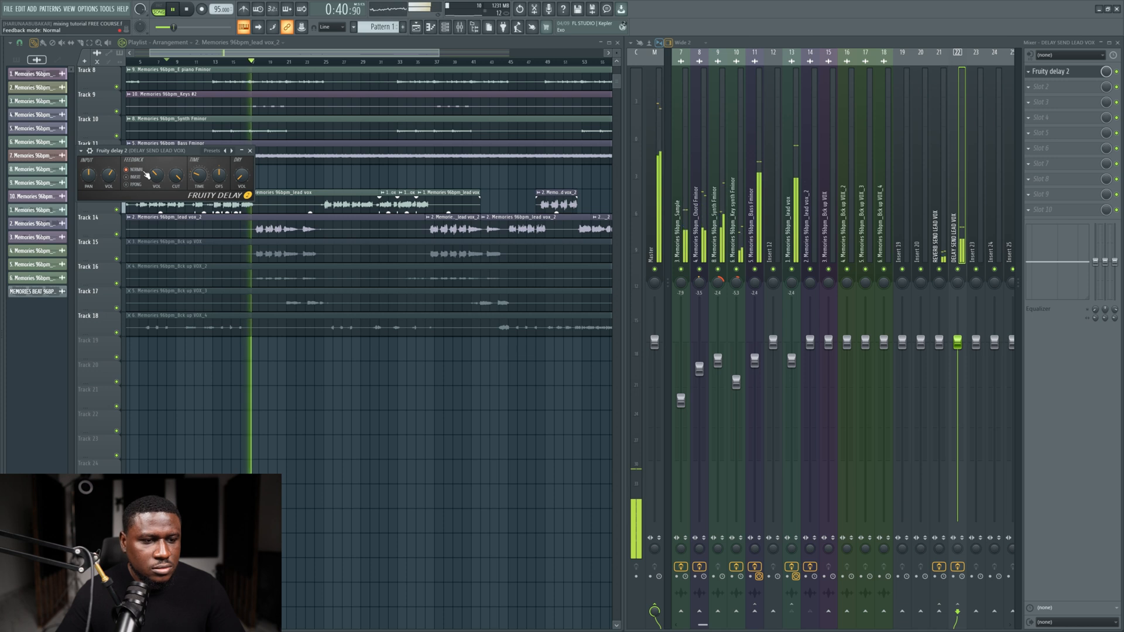
scroll(159, 178, up, 3)
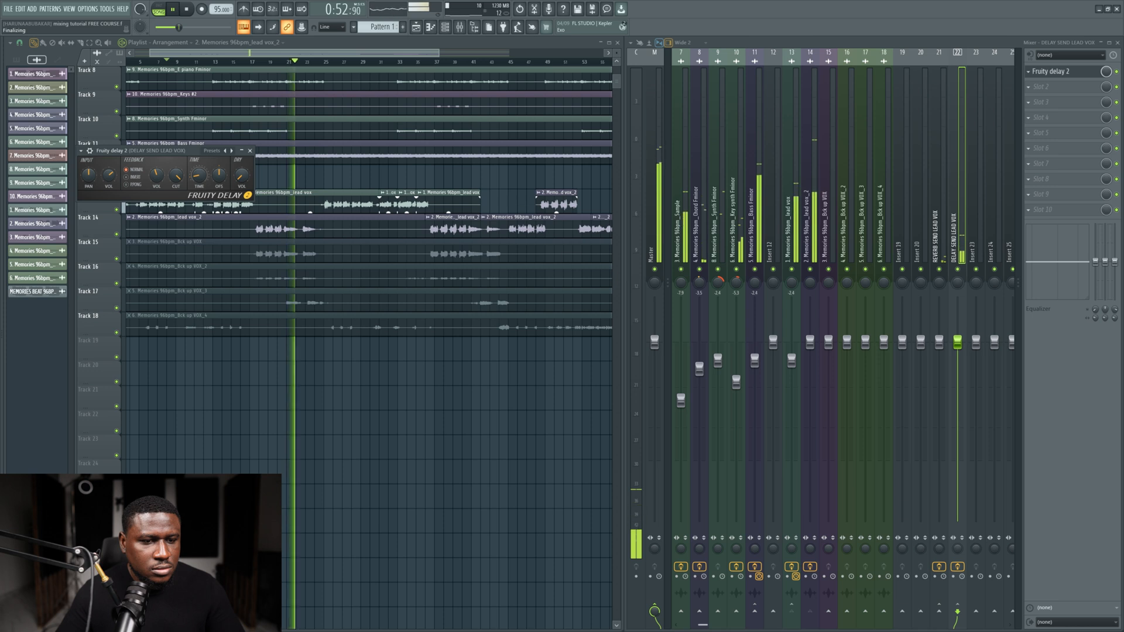
key(space)
key(space)
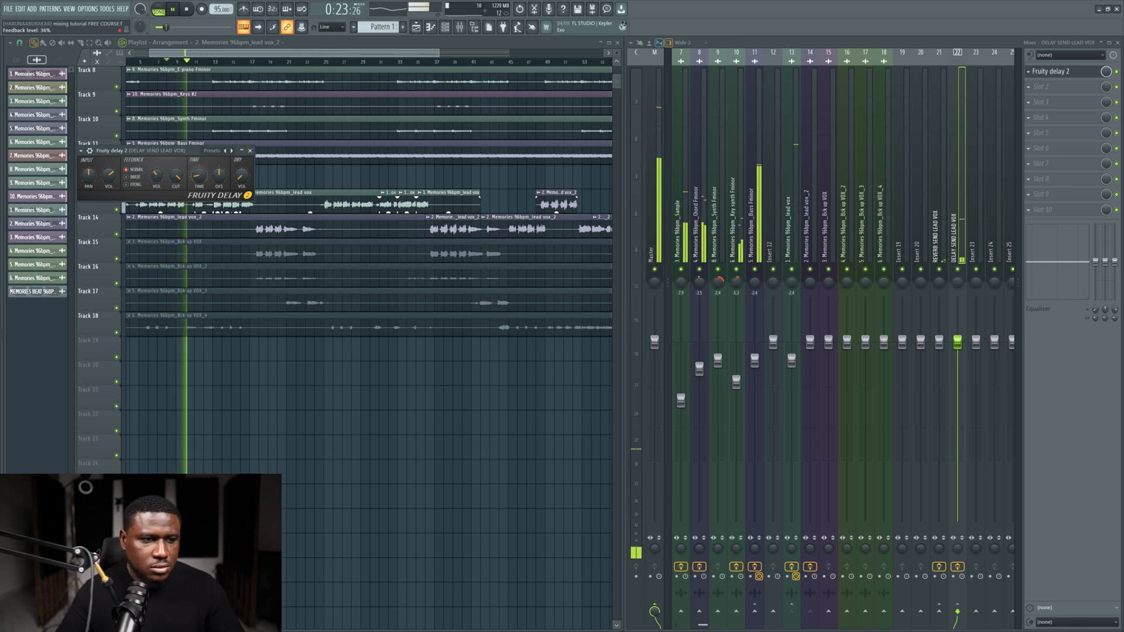
Step: Set the lead vocal delay's feedback level to 24% and its input volume to 50%, and stop playback
click(157, 179)
drag(108, 175, 111, 183)
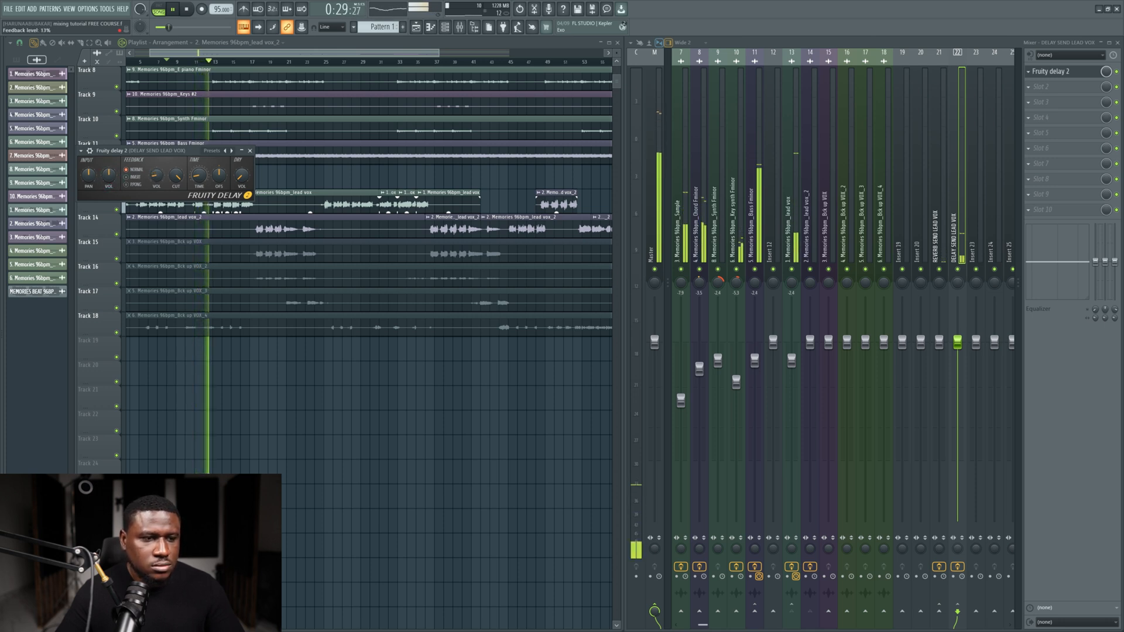
drag(107, 171, 107, 174)
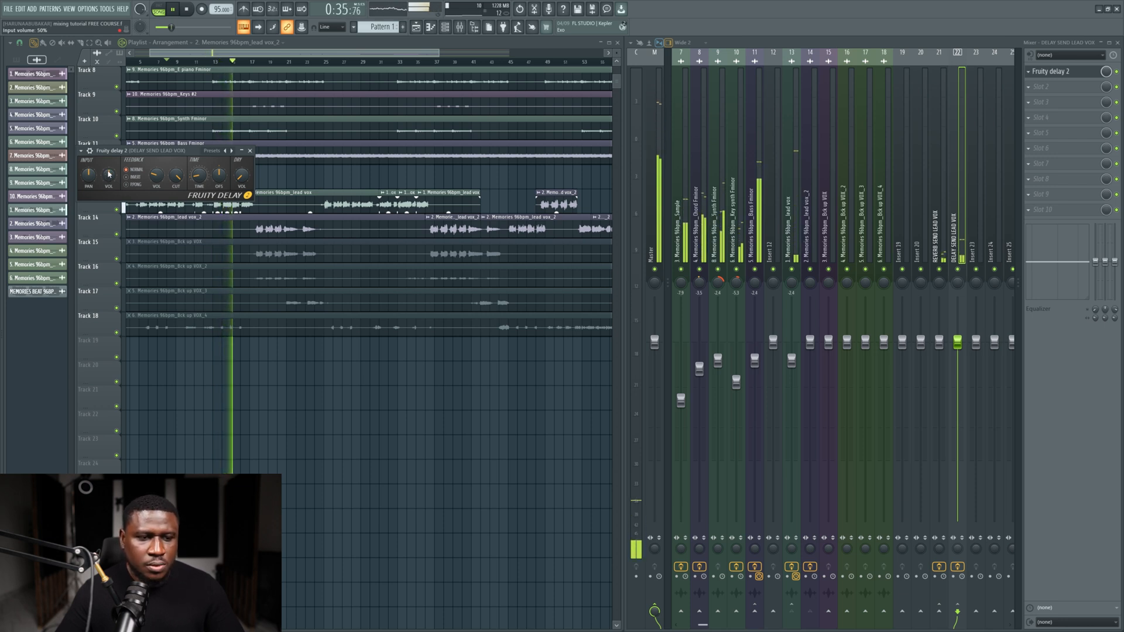
key(space)
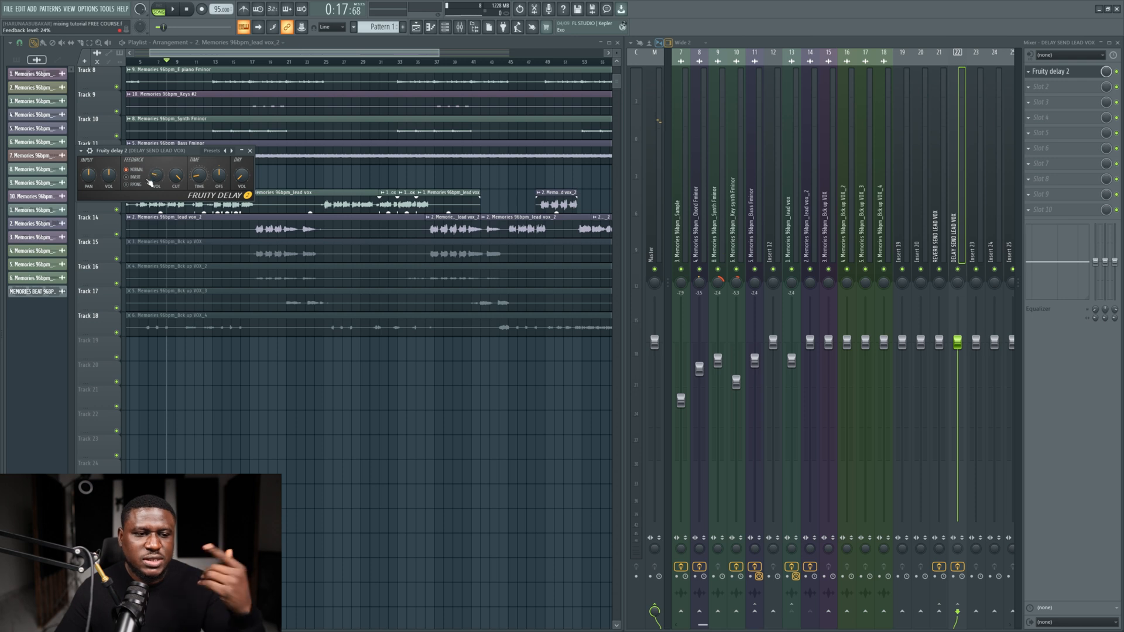
Step: Solo the lead vox on Track 13 and listen to its delay with the Fruity delay 2 window moved below the clips
drag(119, 151, 166, 308)
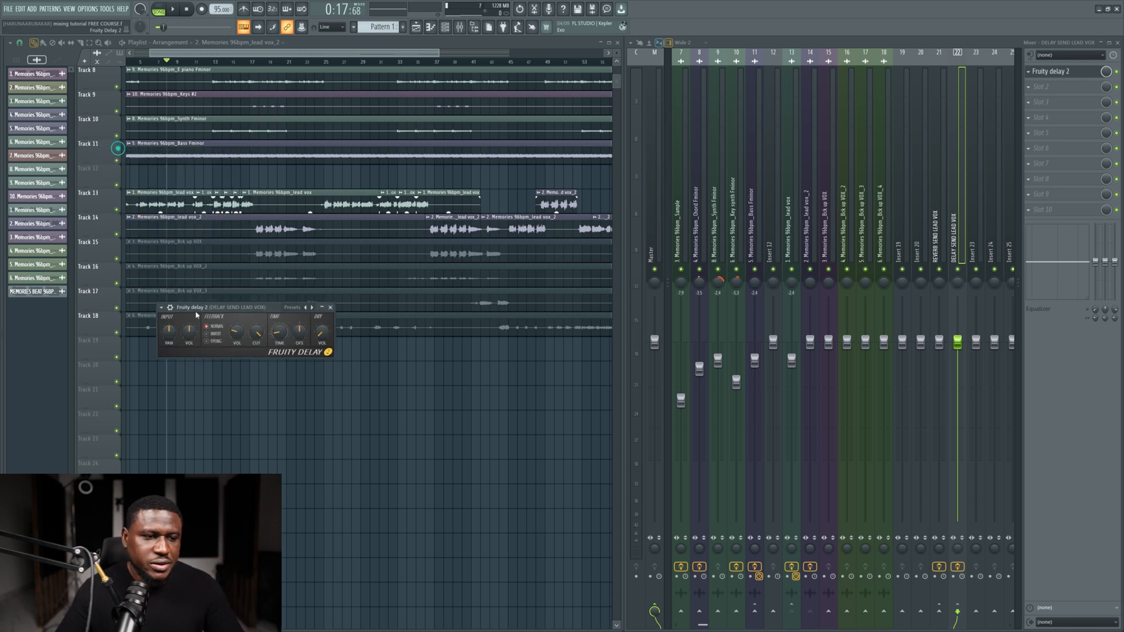
right_click(118, 211)
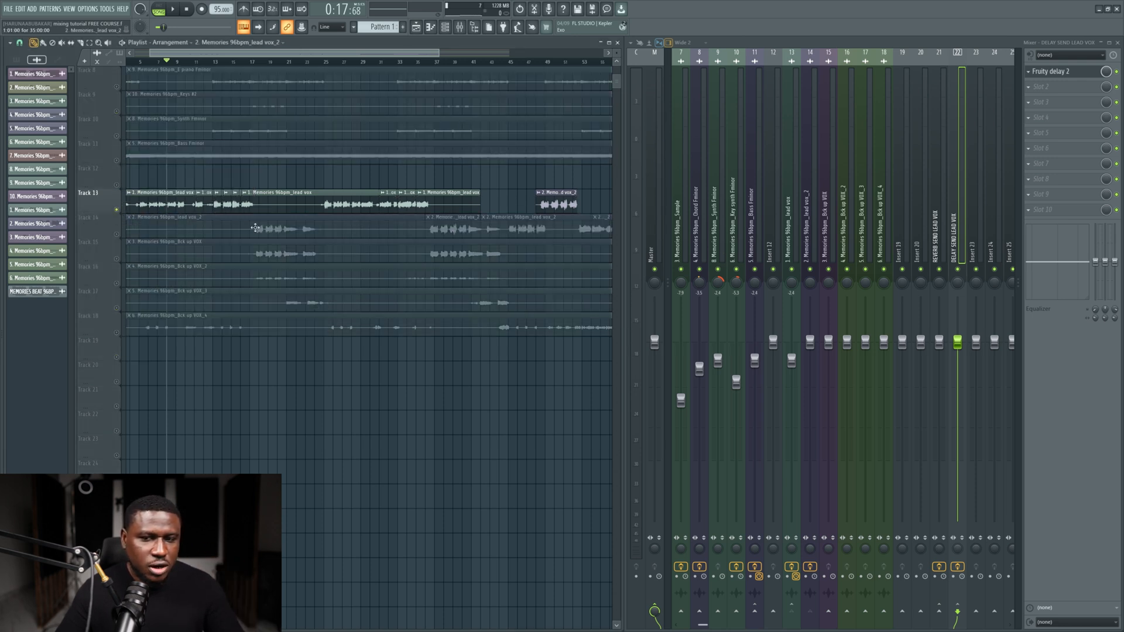
click(1056, 73)
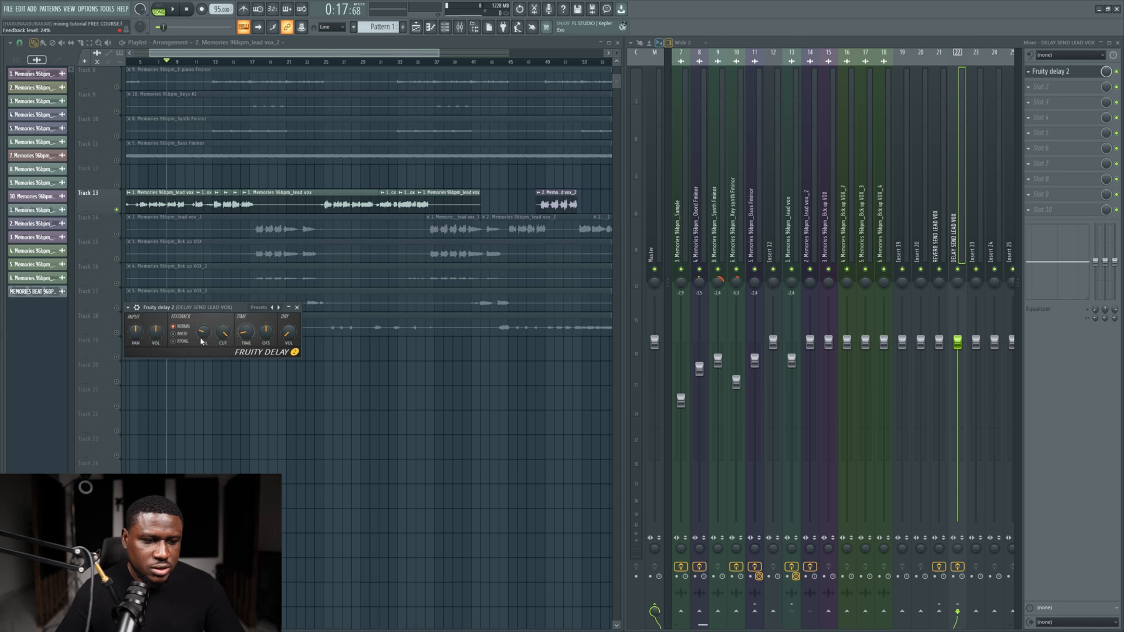
key(space)
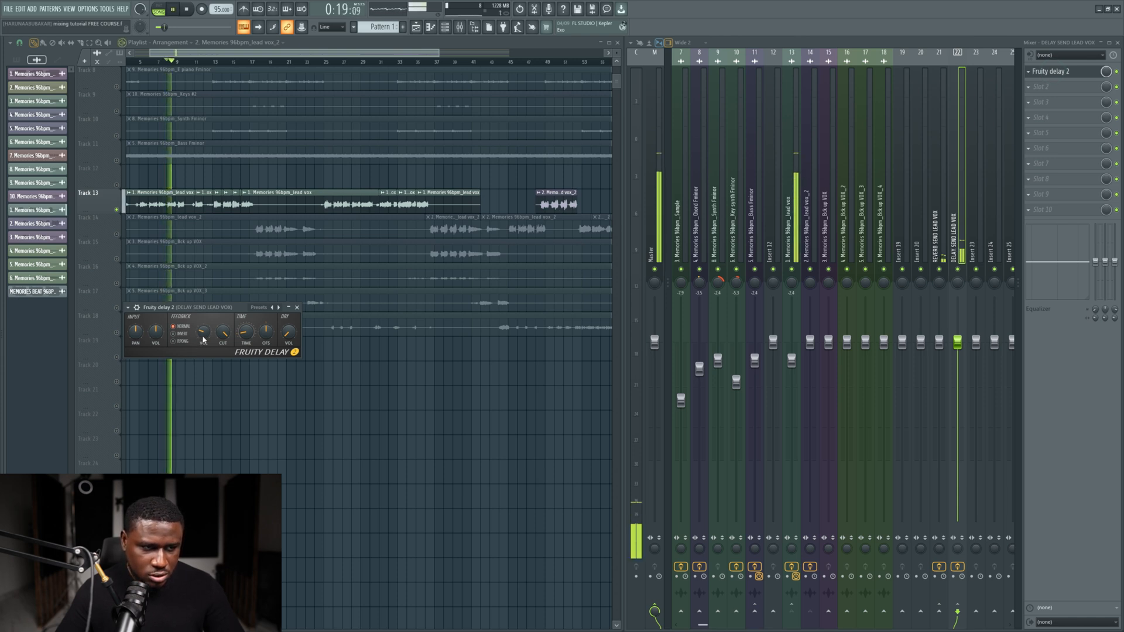
key(space)
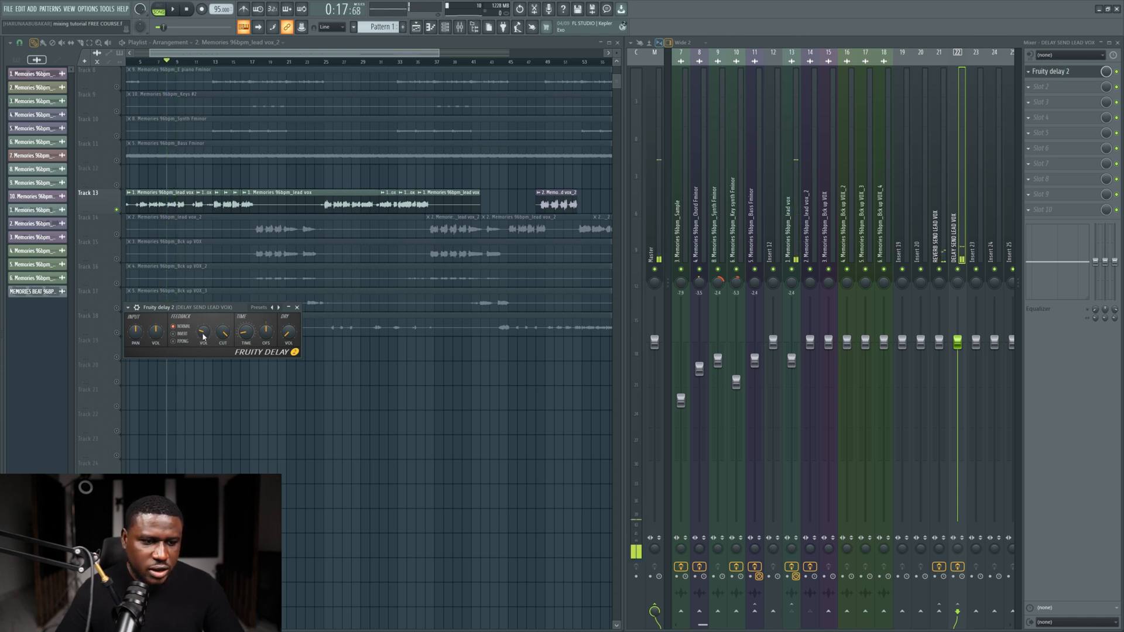
key(space)
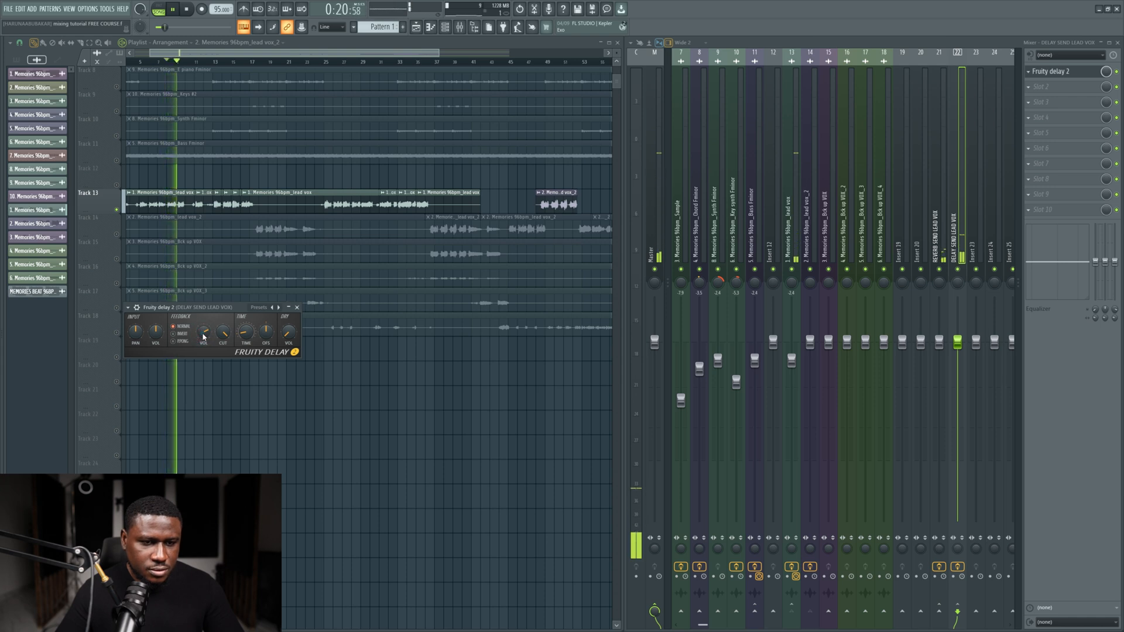
Step: Set the playback start to bar 9 and reduce the delay's feedback level to 16% while auditioning the soloed lead vocal
scroll(199, 66, up, 5)
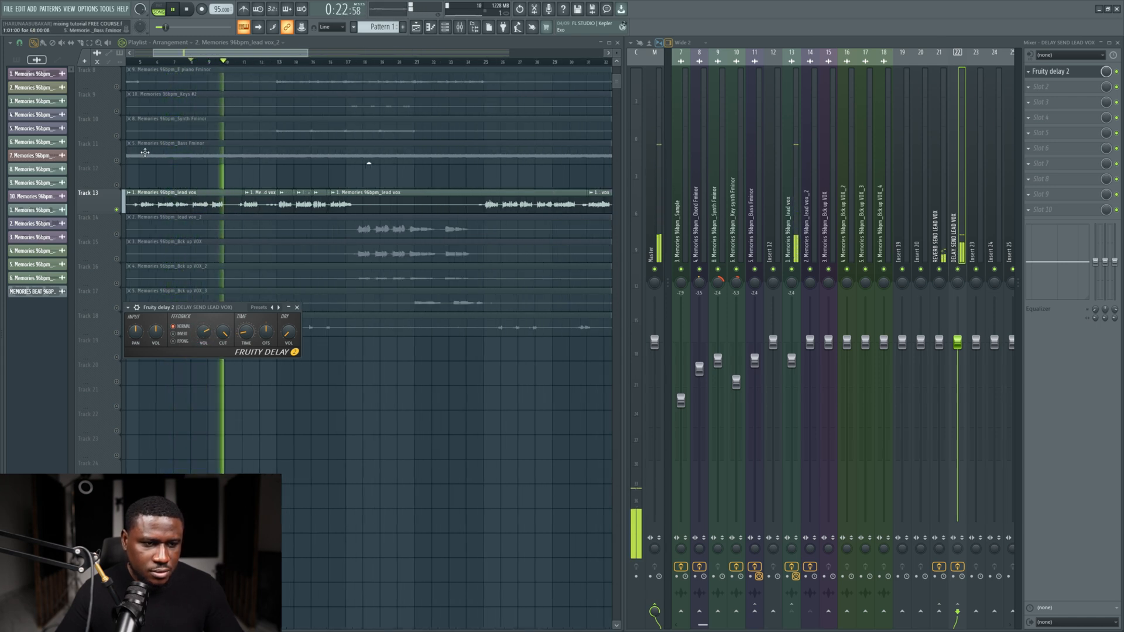
key(space)
click(193, 62)
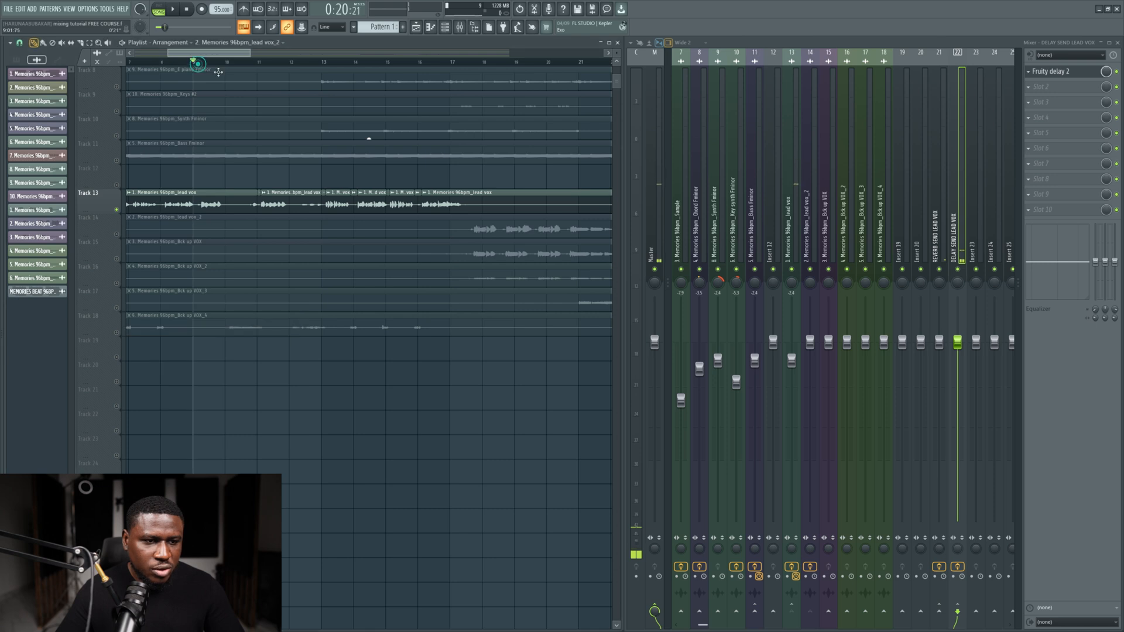
key(space)
click(1053, 73)
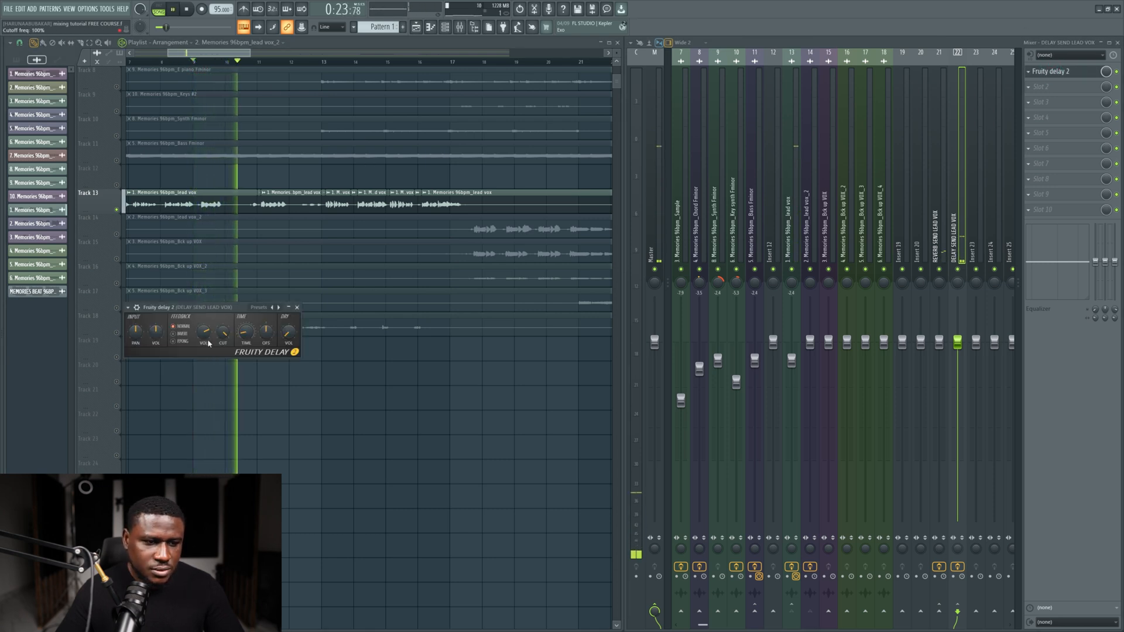
key(space)
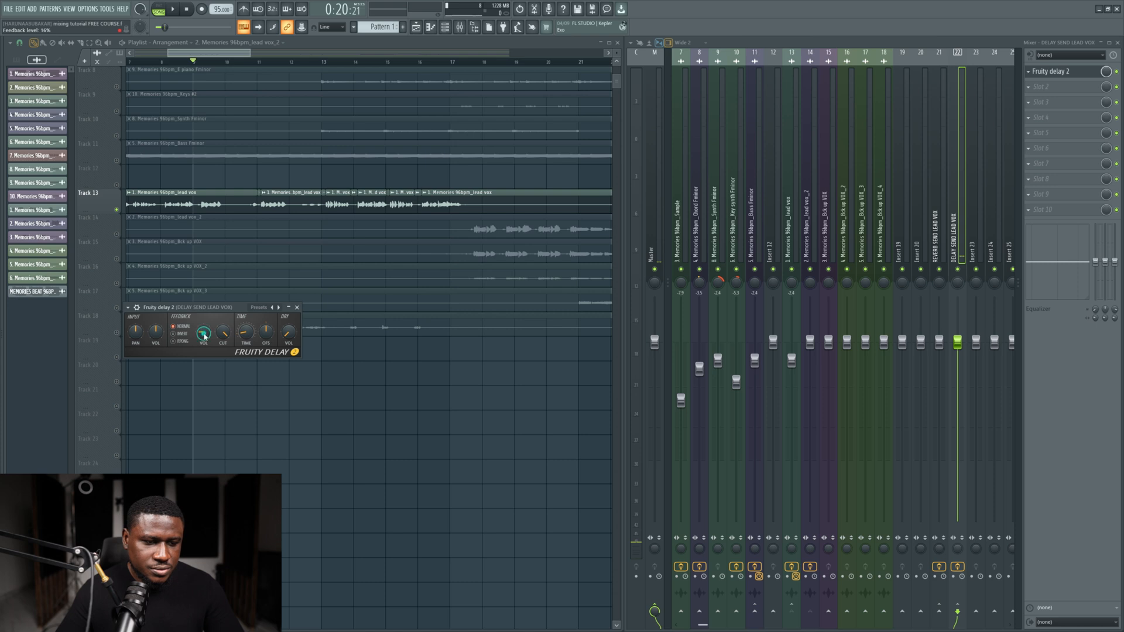
key(space)
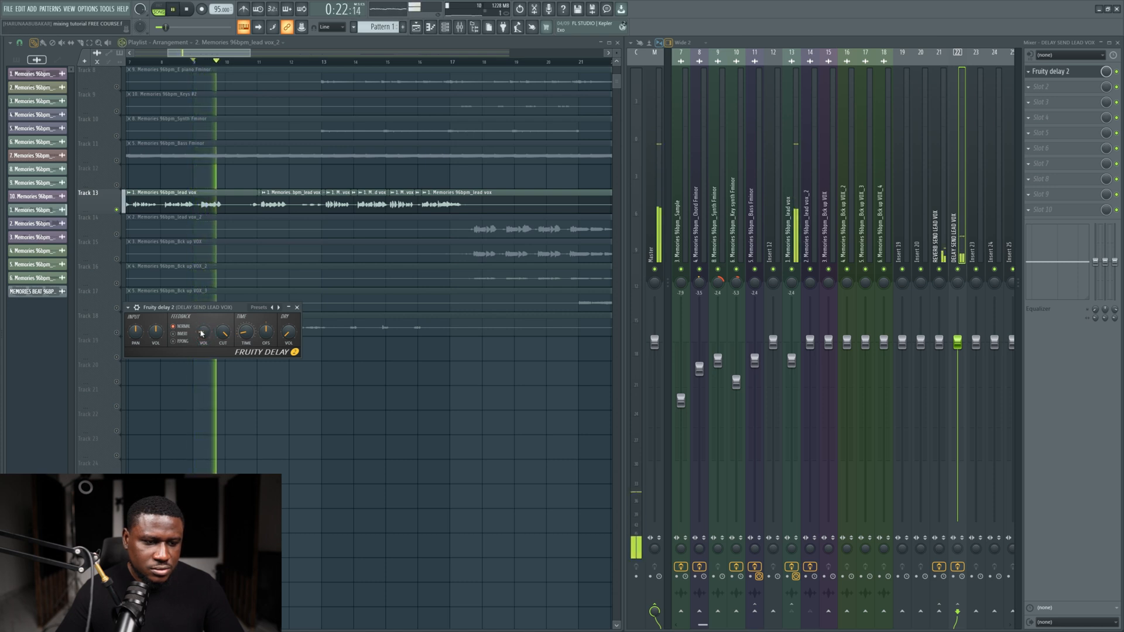
key(space)
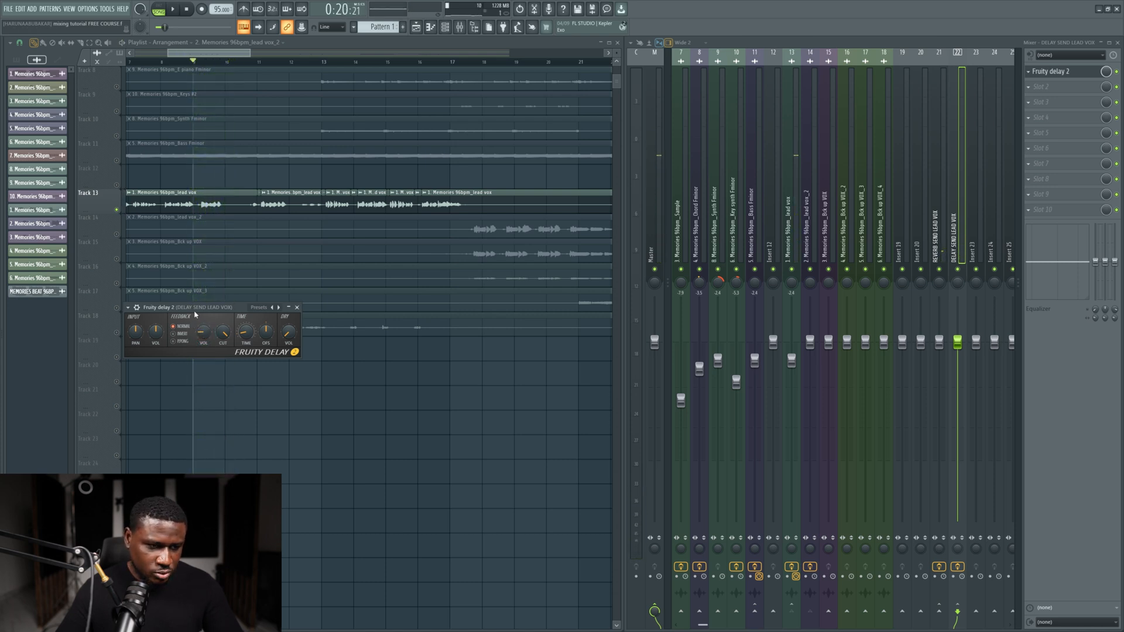
Step: Unsolo the lead vox track, reopen Fruity delay 2 on the delay send, and play the full mix from bar 9
drag(194, 307, 334, 334)
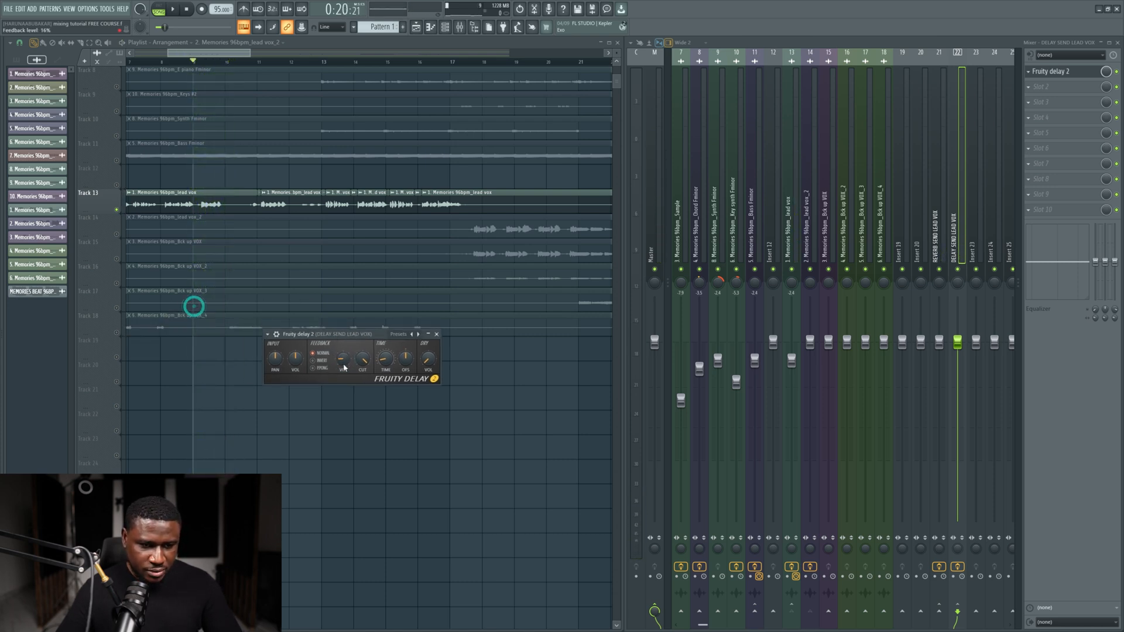
right_click(119, 209)
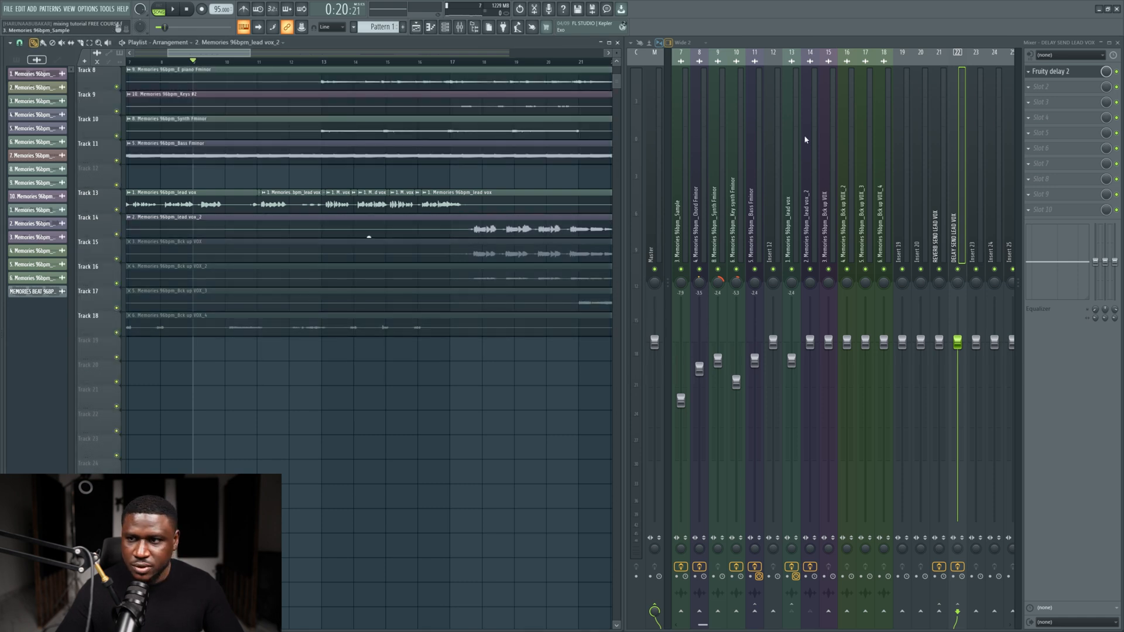
click(1069, 73)
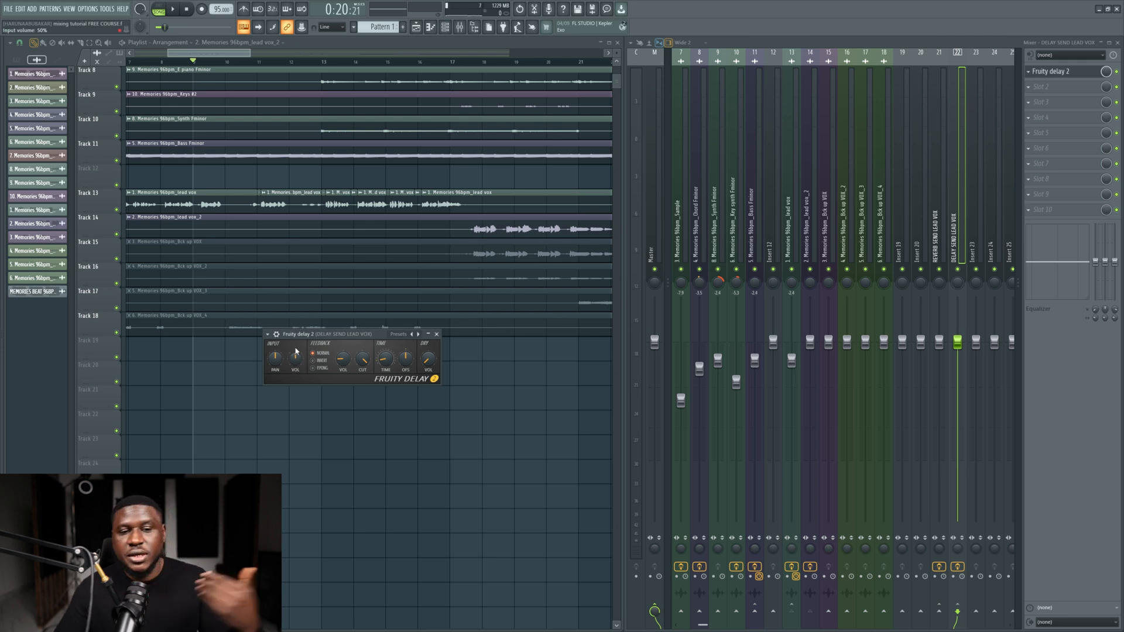
key(space)
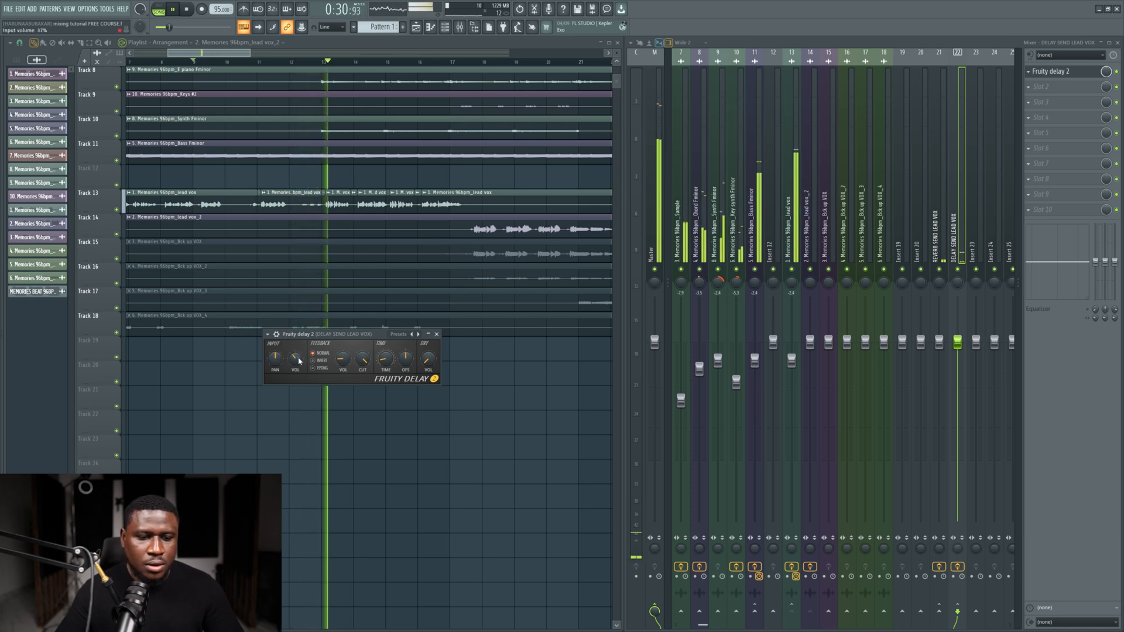
Step: Set the delay's input volume to 41% and its feedback mode to ping pong, then close the plugin and stop playback
drag(299, 359, 299, 360)
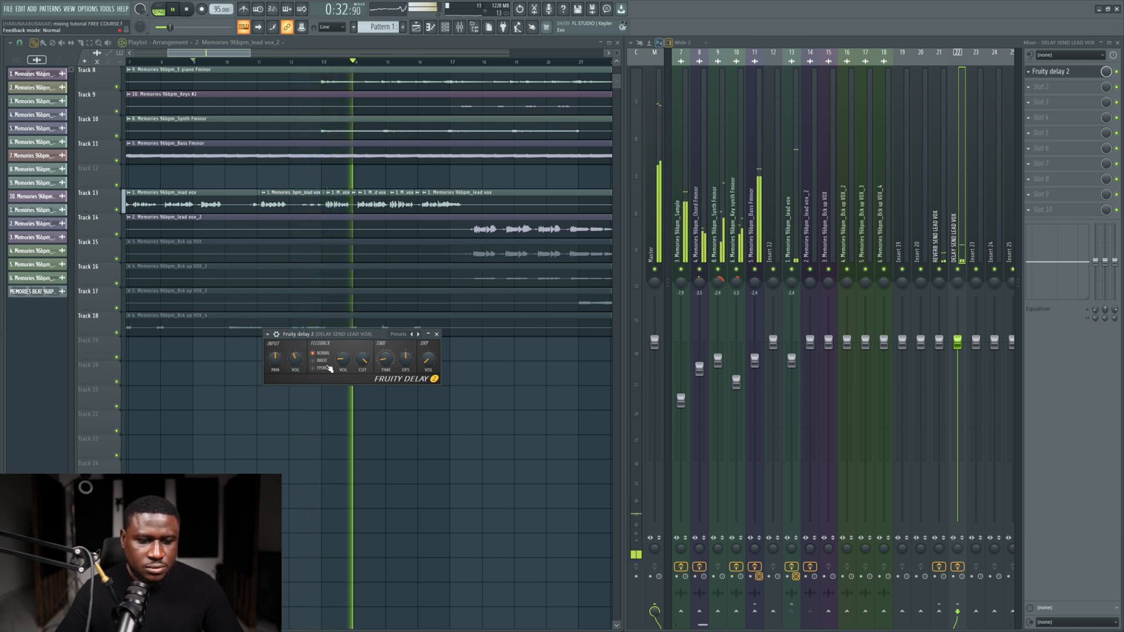
click(322, 367)
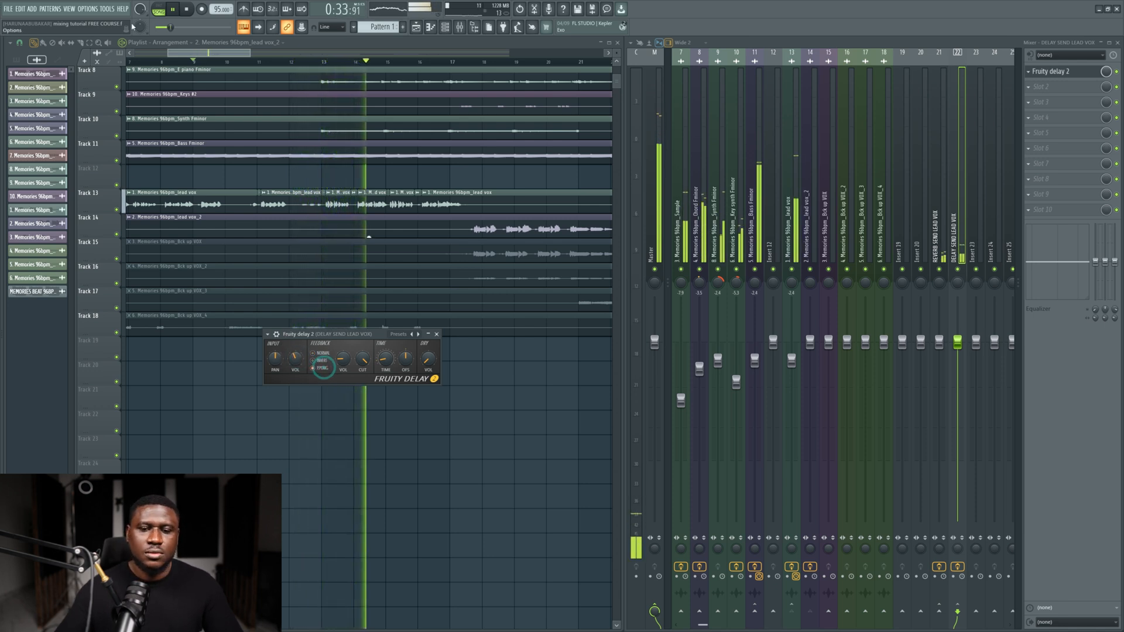
click(437, 334)
key(space)
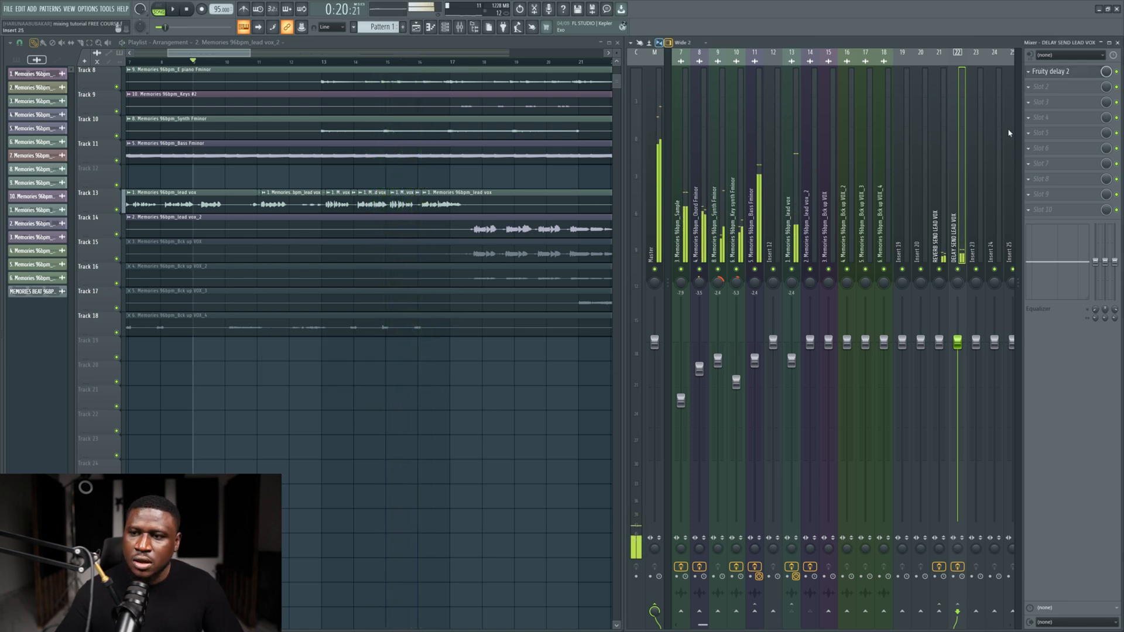
Step: Add Fruity Parametric EQ 2 in slot 2 of the DELAY SEND LEAD VOX channel and load its Radio preset
click(1057, 87)
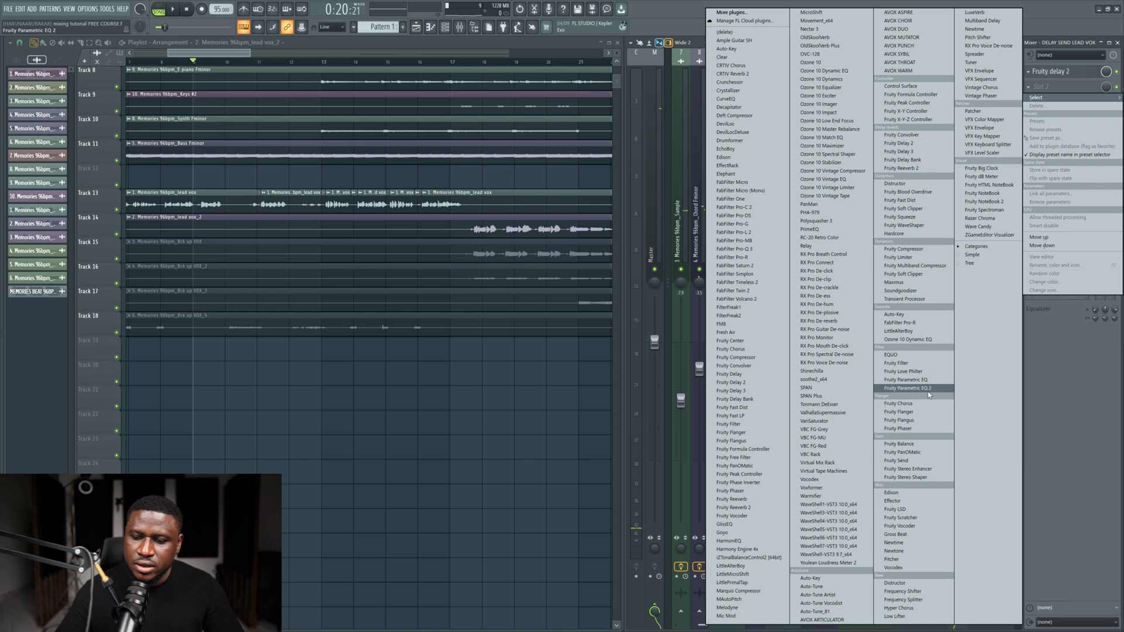
click(907, 388)
click(366, 162)
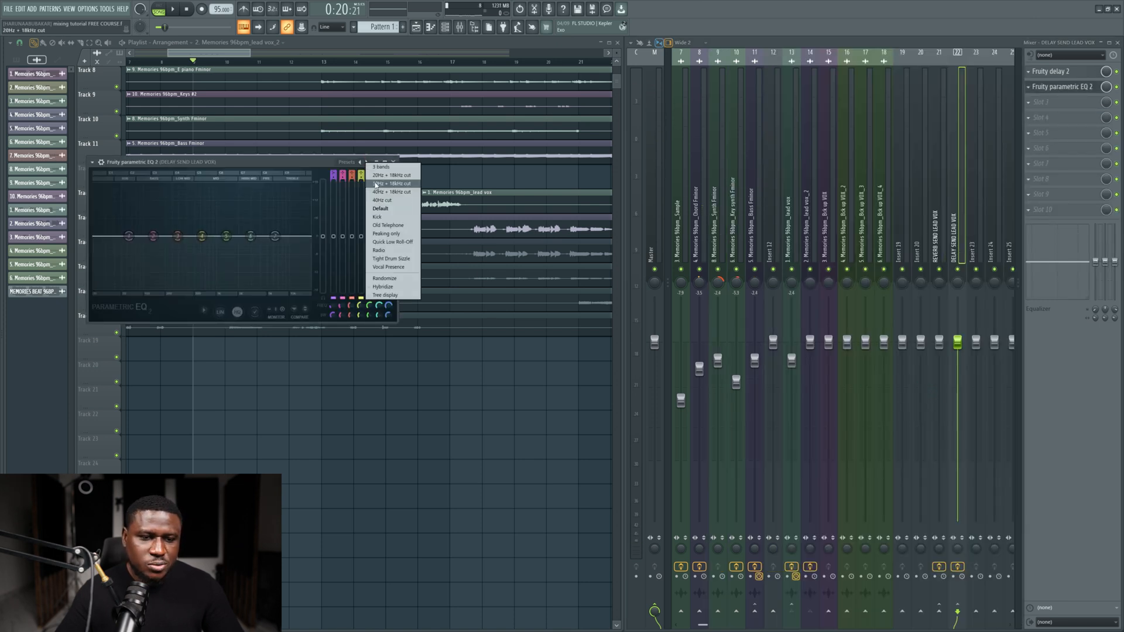
click(389, 251)
Step: Raise the input volume of the lead vocal's Fruity delay 2 while the mix plays, and close the delay and EQ windows
key(space)
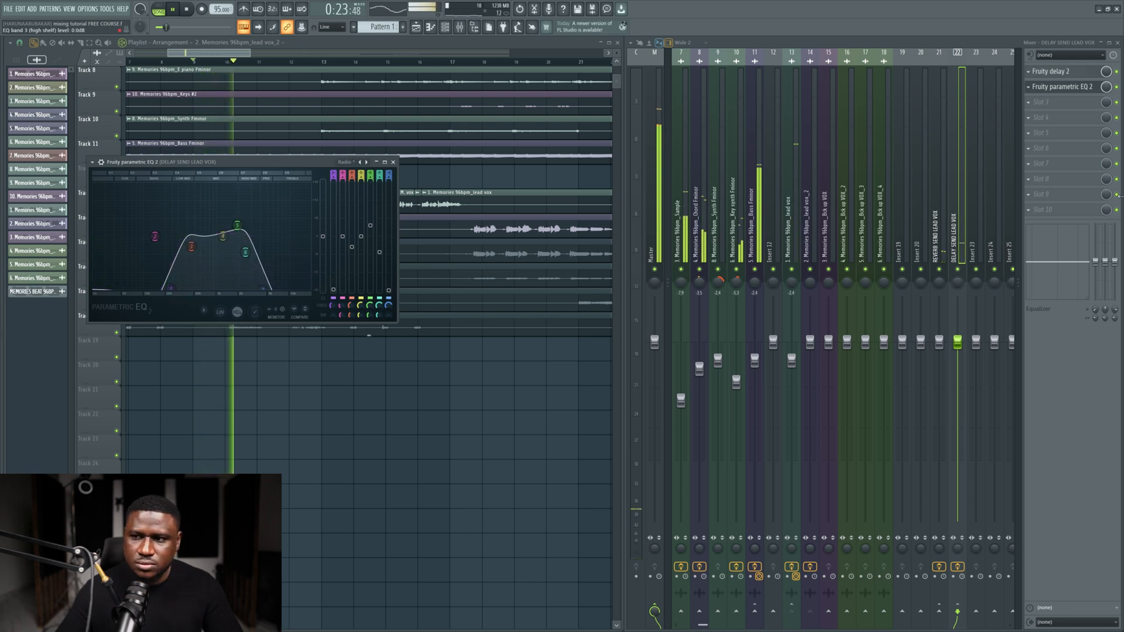
click(1051, 71)
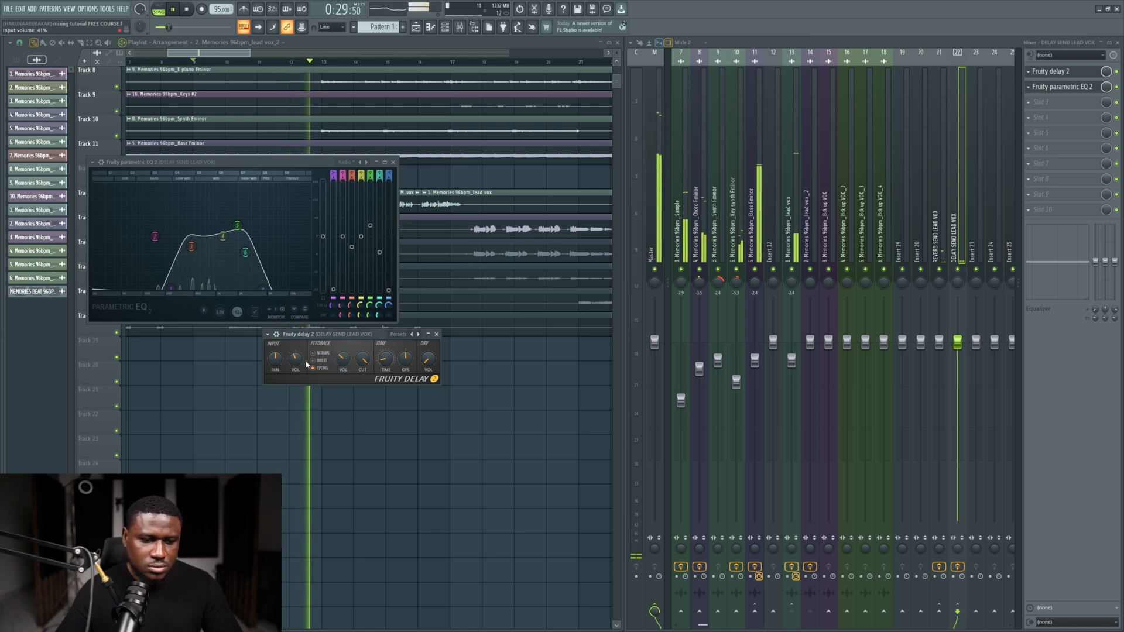
drag(298, 360, 299, 352)
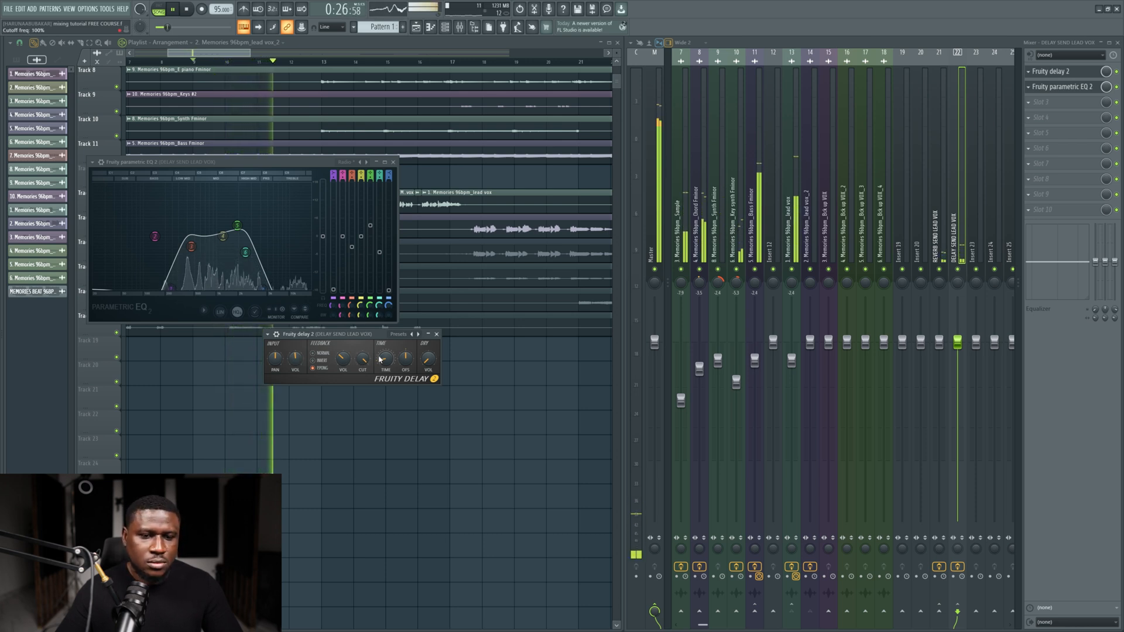
click(437, 334)
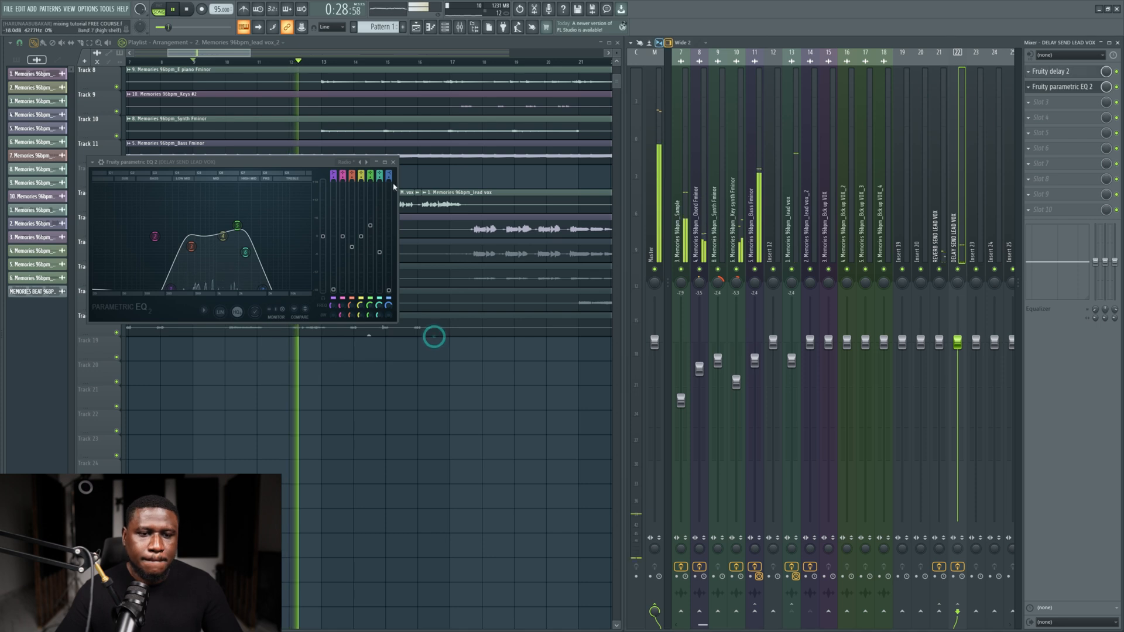
click(393, 161)
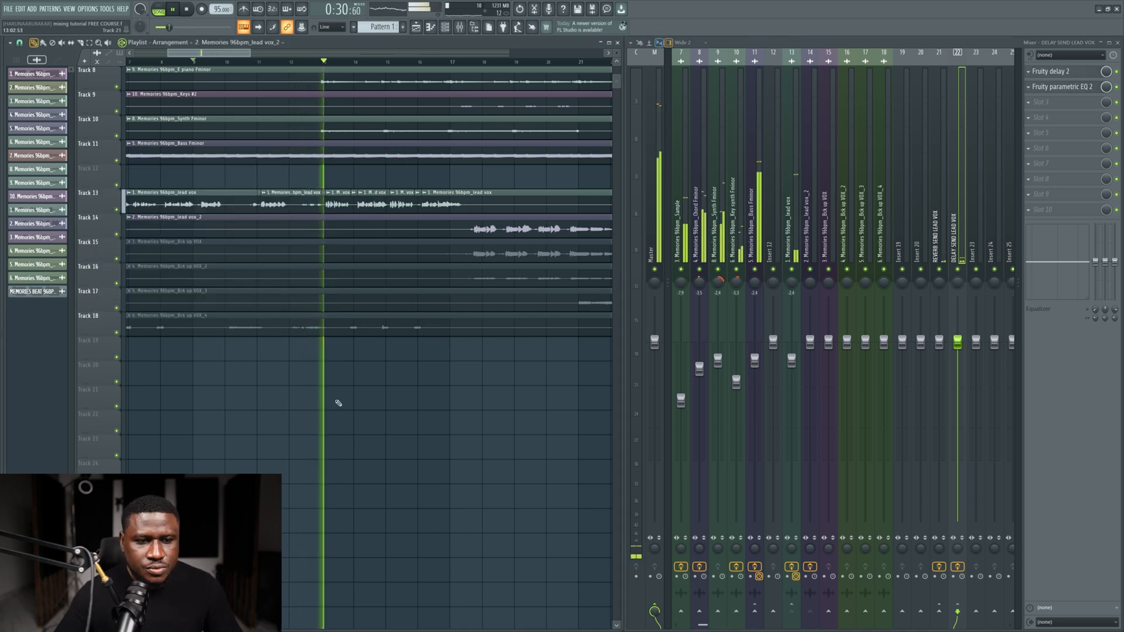
scroll(339, 403, down, 2)
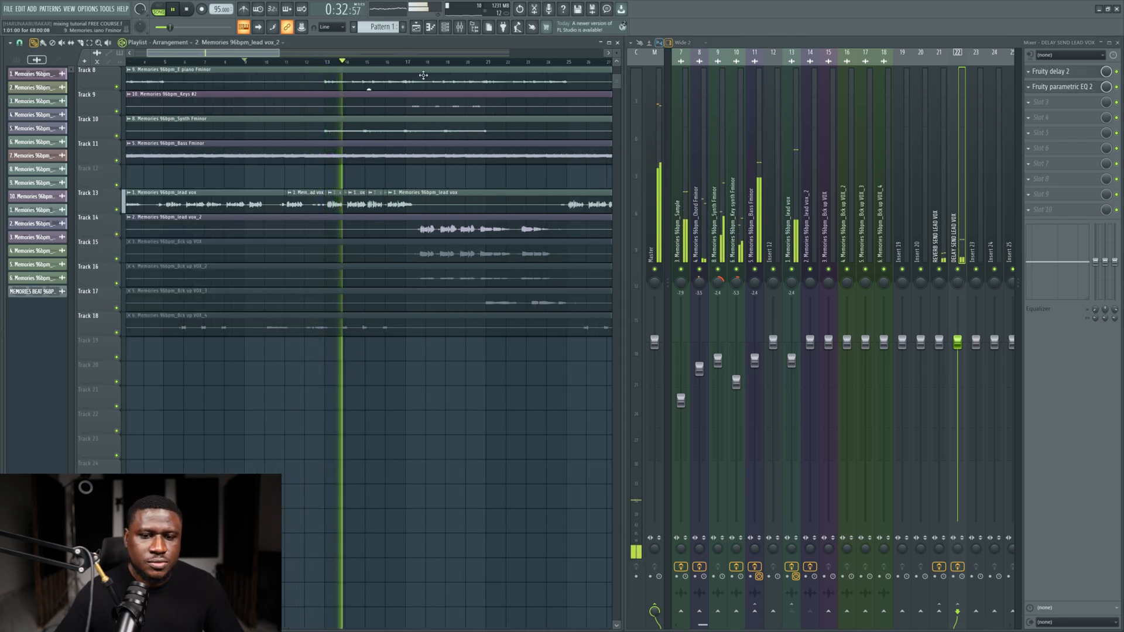
scroll(351, 117, down, 2)
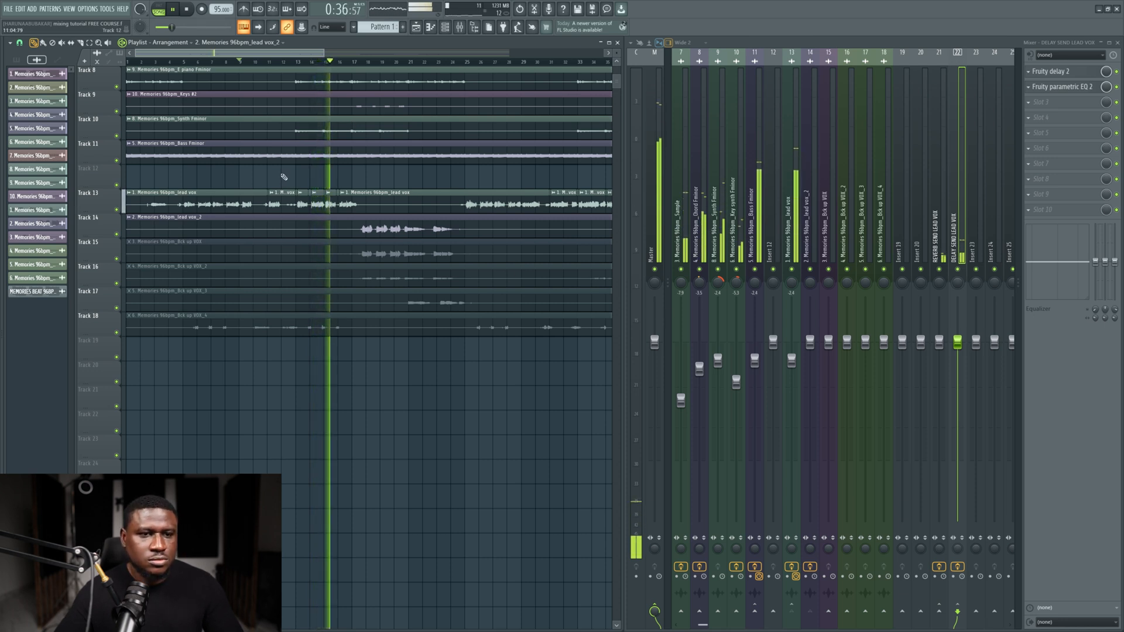
Step: Stop playback, unmute the Bck up VOX clip on Track 15, and play the mix from about bar 17
key(space)
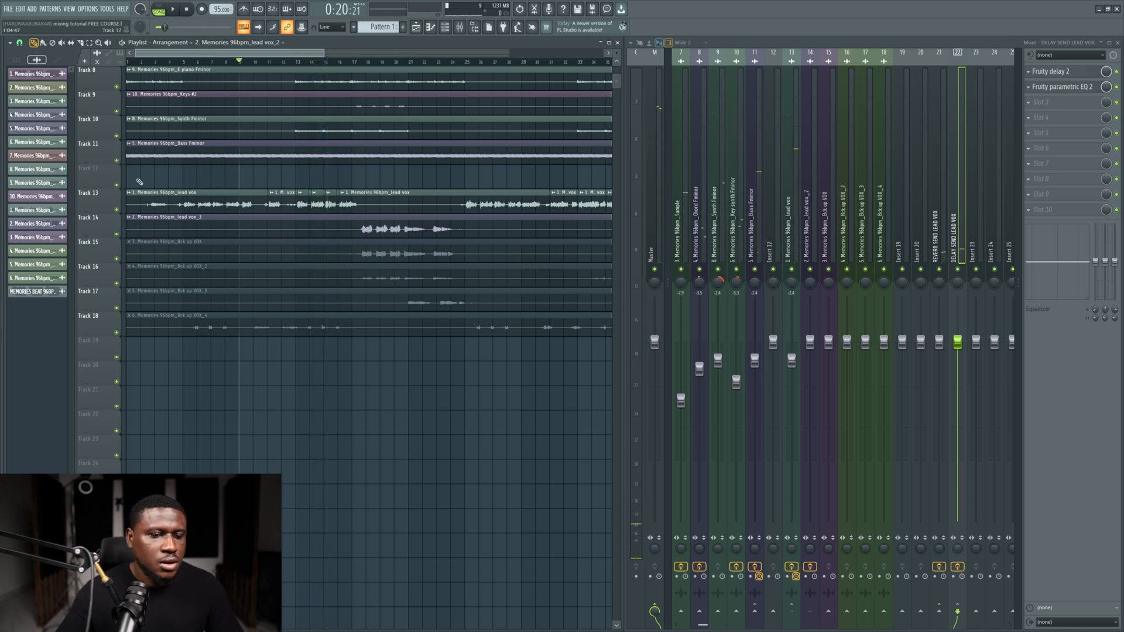
scroll(139, 181, up, 2)
scroll(312, 234, down, 1)
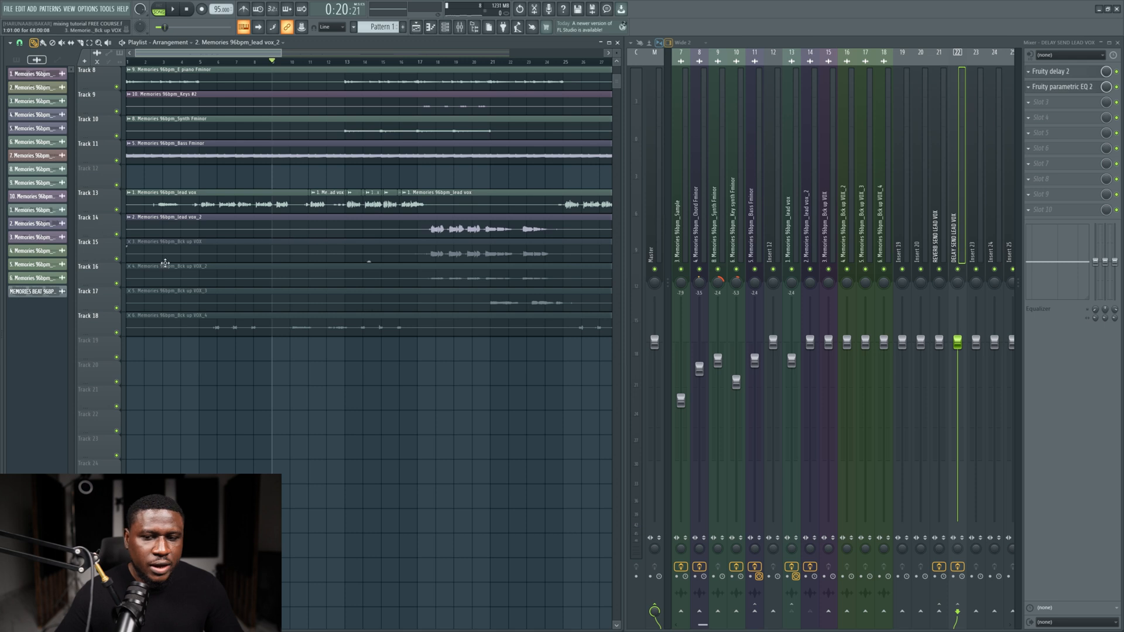
scroll(264, 259, down, 1)
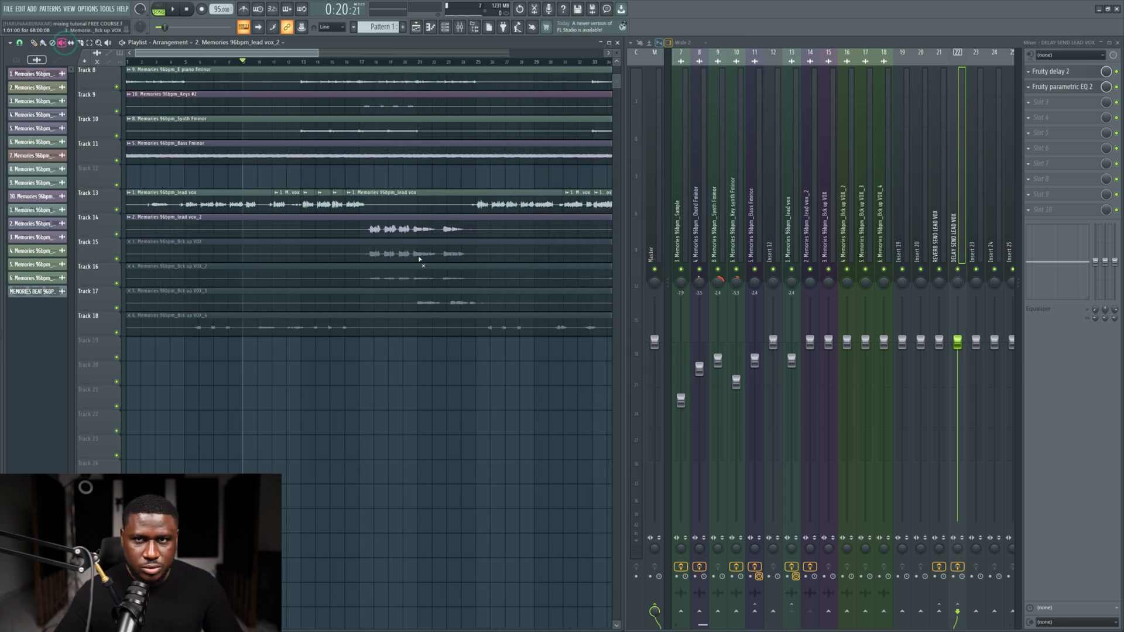
click(388, 254)
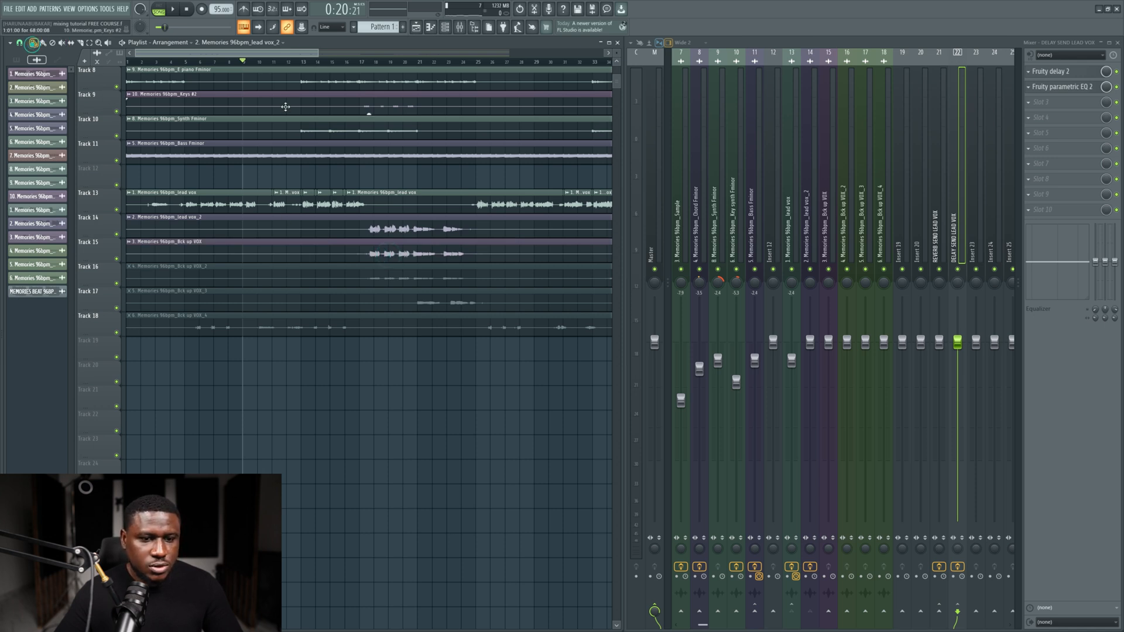
key(space)
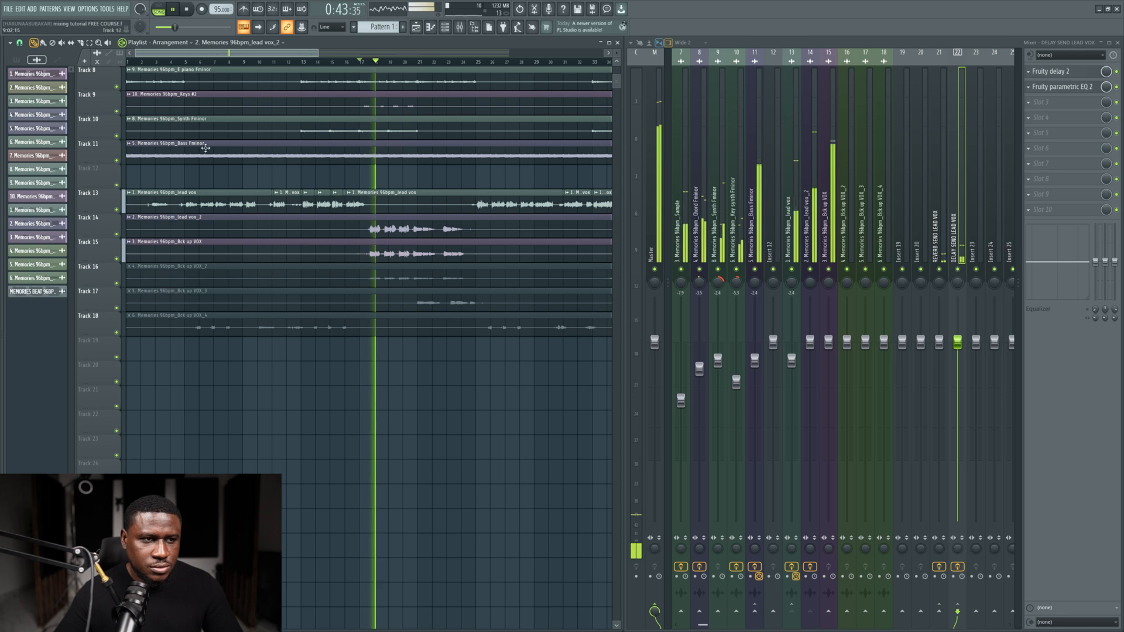
Step: Unmute the Bck up VOX_2 clip on Track 16 during playback, switch back to the Draw tool, and stop the song
click(62, 42)
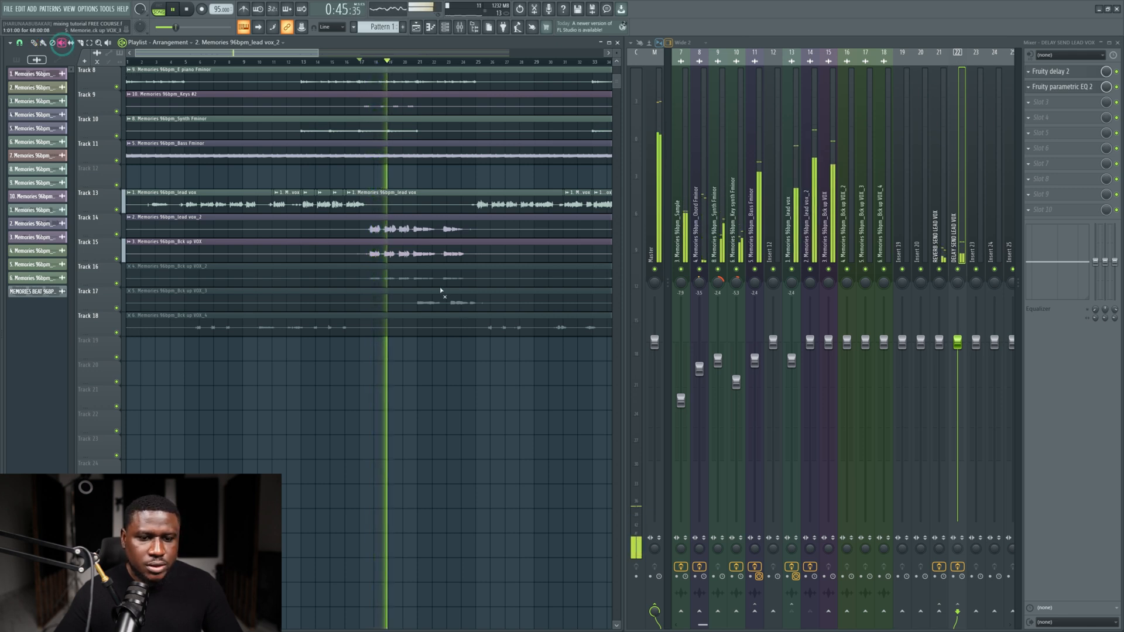
click(431, 279)
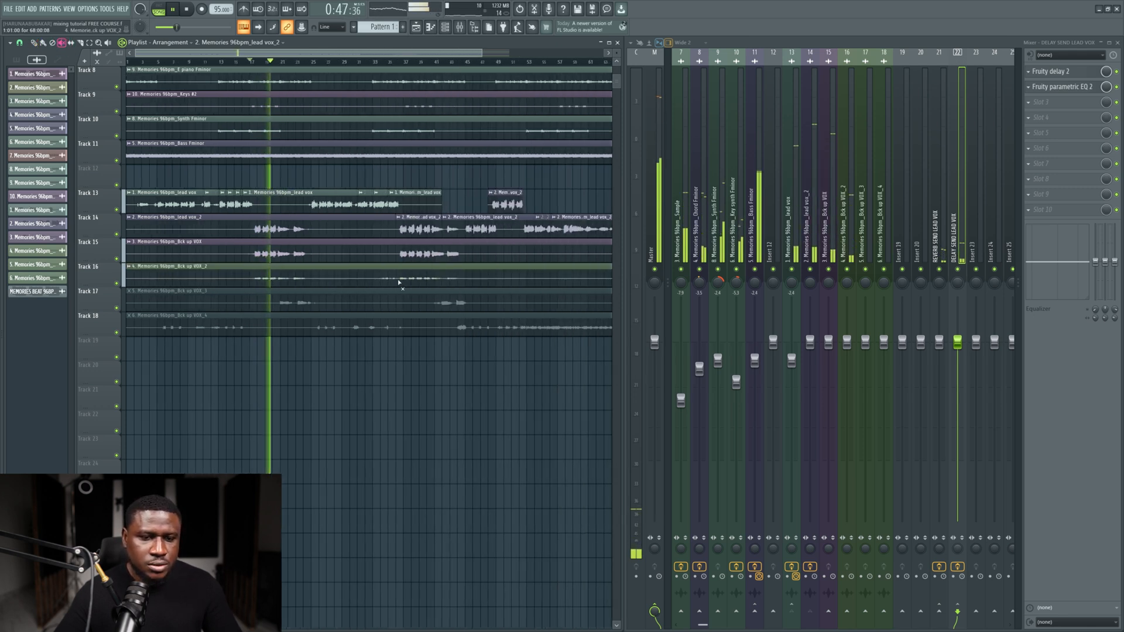
click(32, 43)
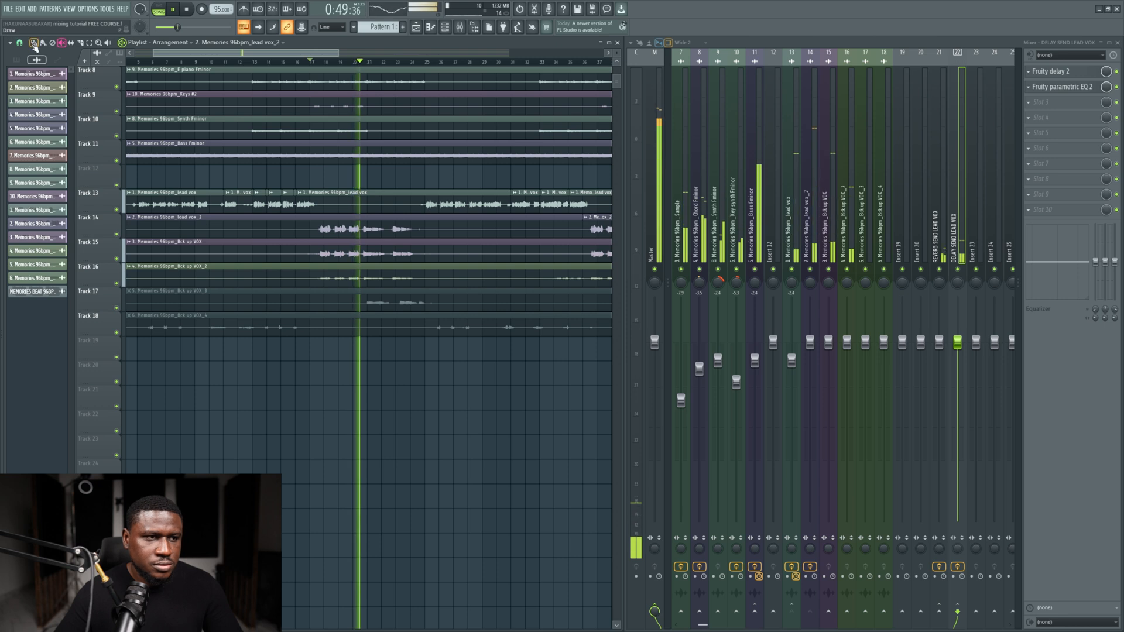
key(space)
Step: Pan the Bck up VOX mixer track about 36% left and Bck up VOX_2 to the right, and play the mix
double_click(368, 255)
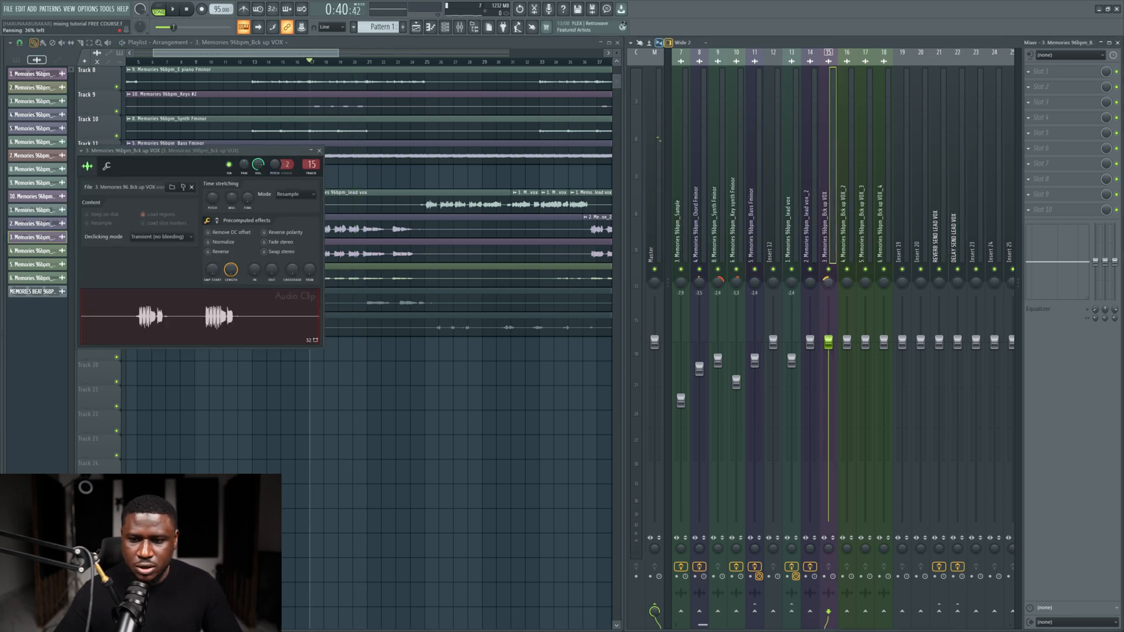
double_click(467, 274)
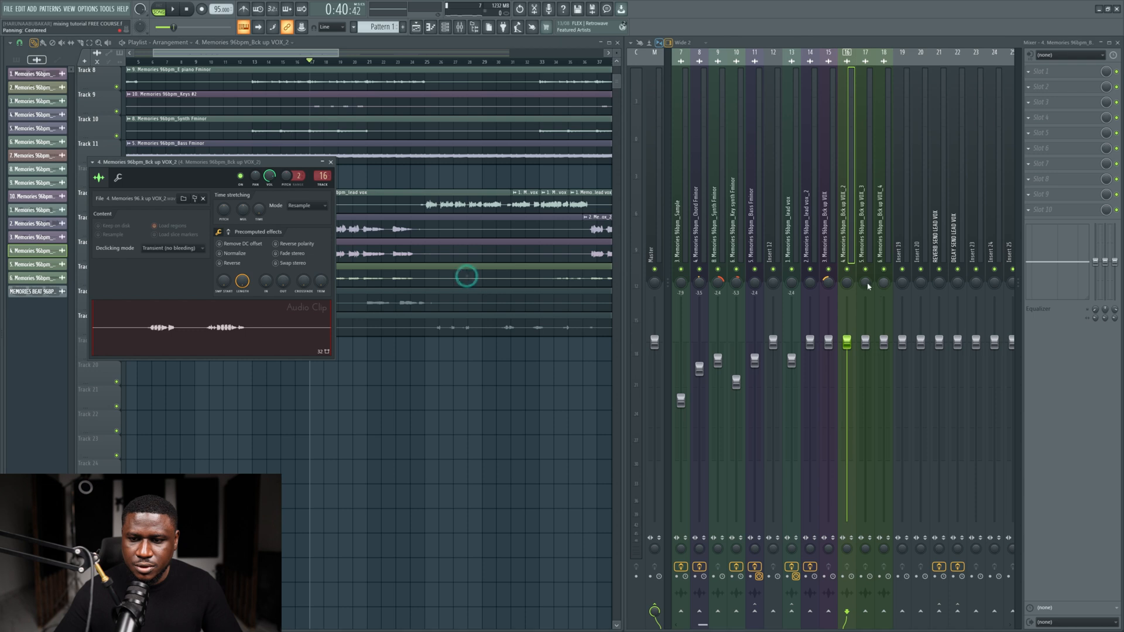
key(space)
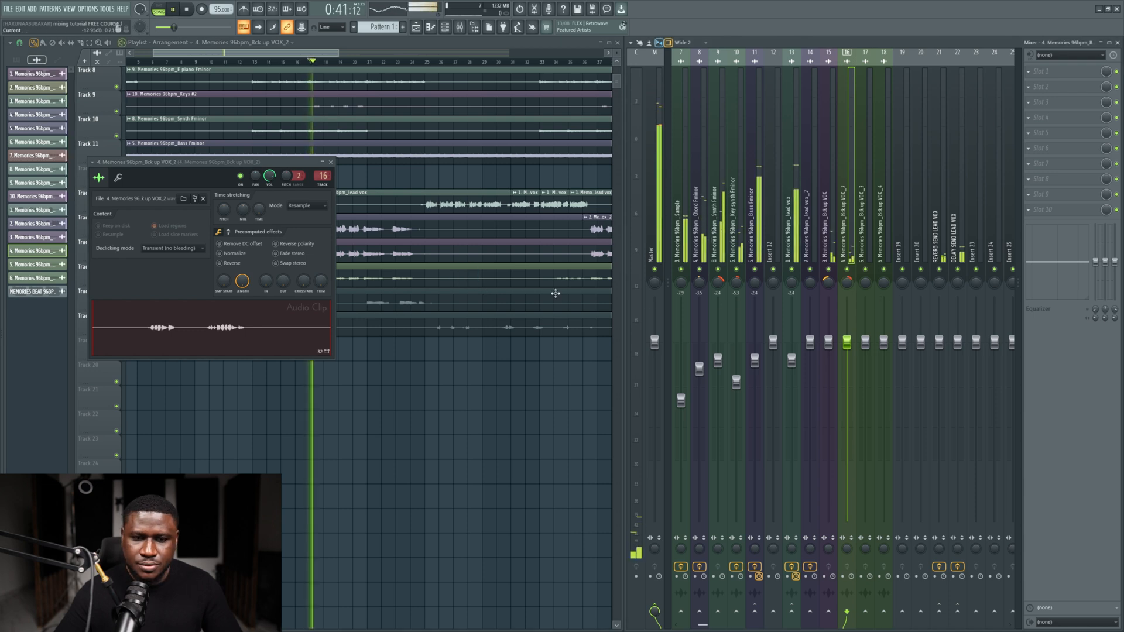
click(424, 285)
scroll(421, 285, down, 2)
scroll(421, 285, down, 1)
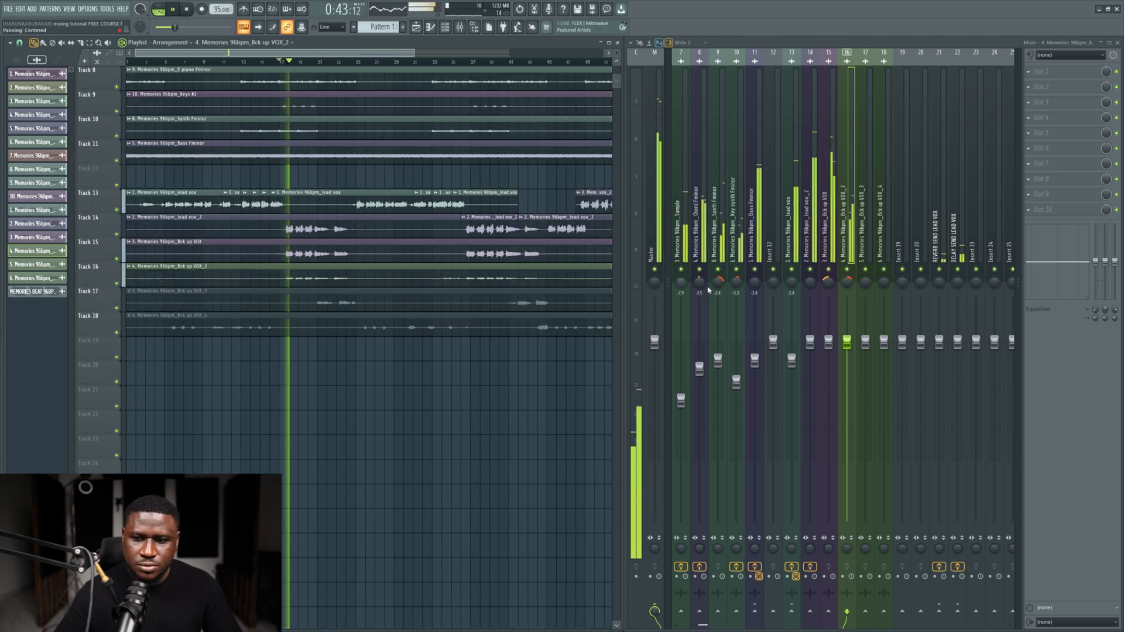
Step: Mute and unmute the Bck up VOX_2 mixer track to compare the mix with and without it
click(847, 270)
key(space)
key(space)
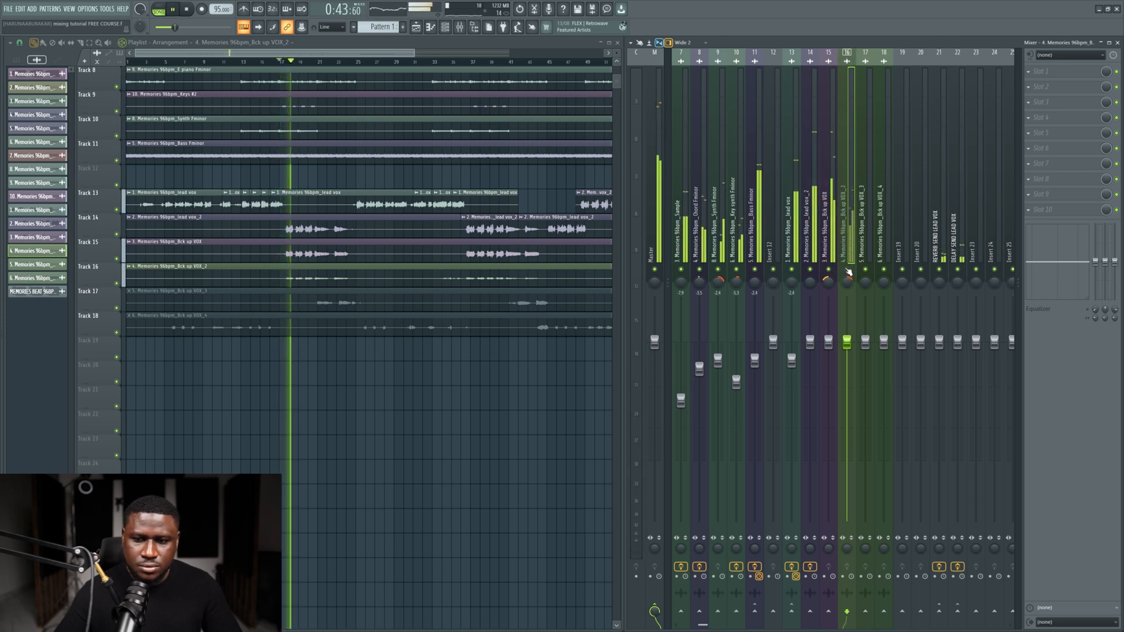
click(847, 270)
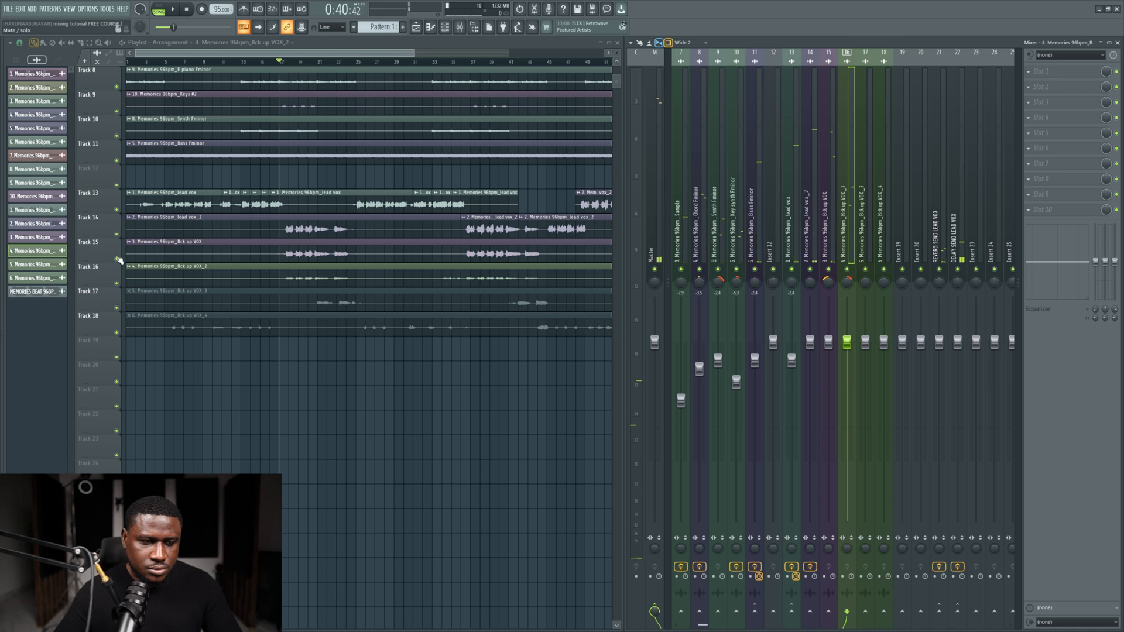
Step: Mute Track 16, lower the Bck up VOX mixer fader to about -3.1 dB during playback, and unmute Track 16
click(116, 281)
double_click(306, 253)
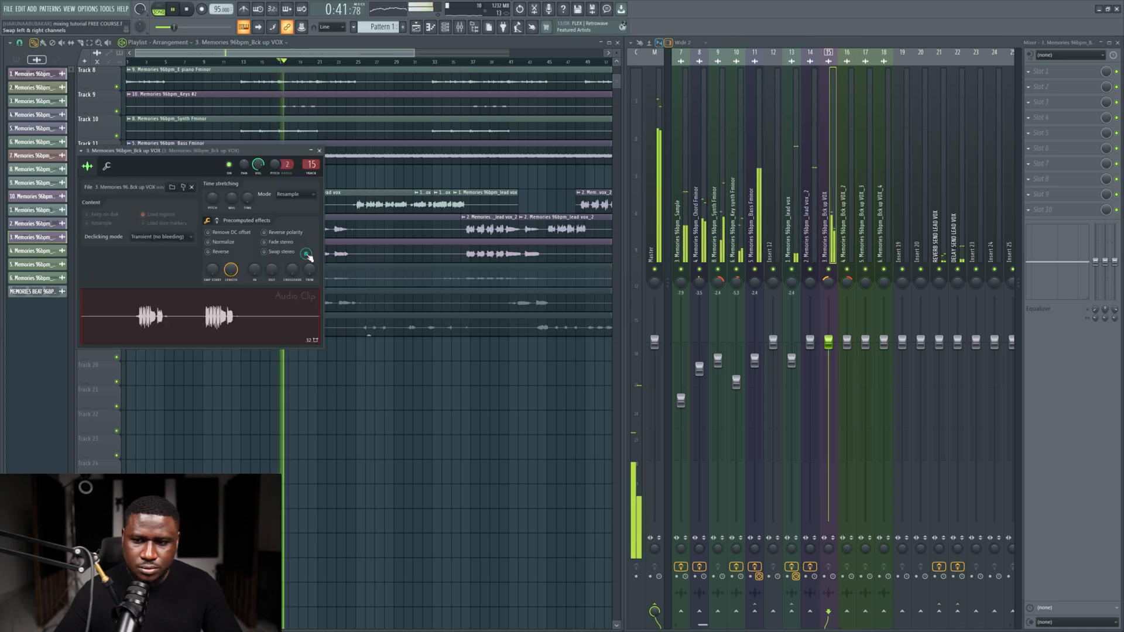
click(389, 266)
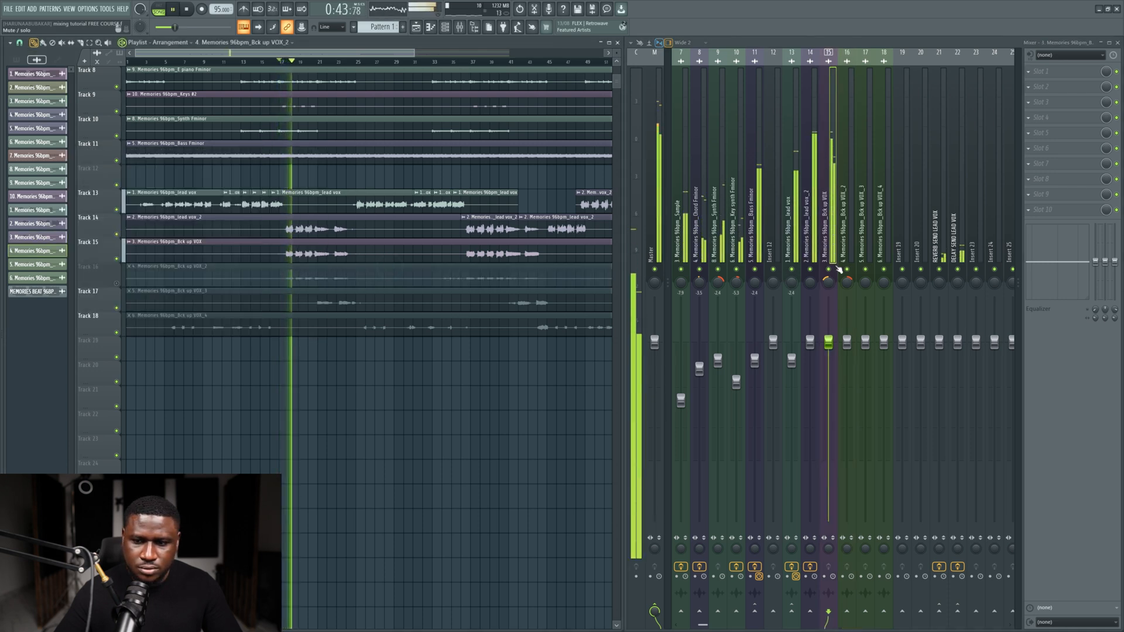
drag(829, 341, 828, 365)
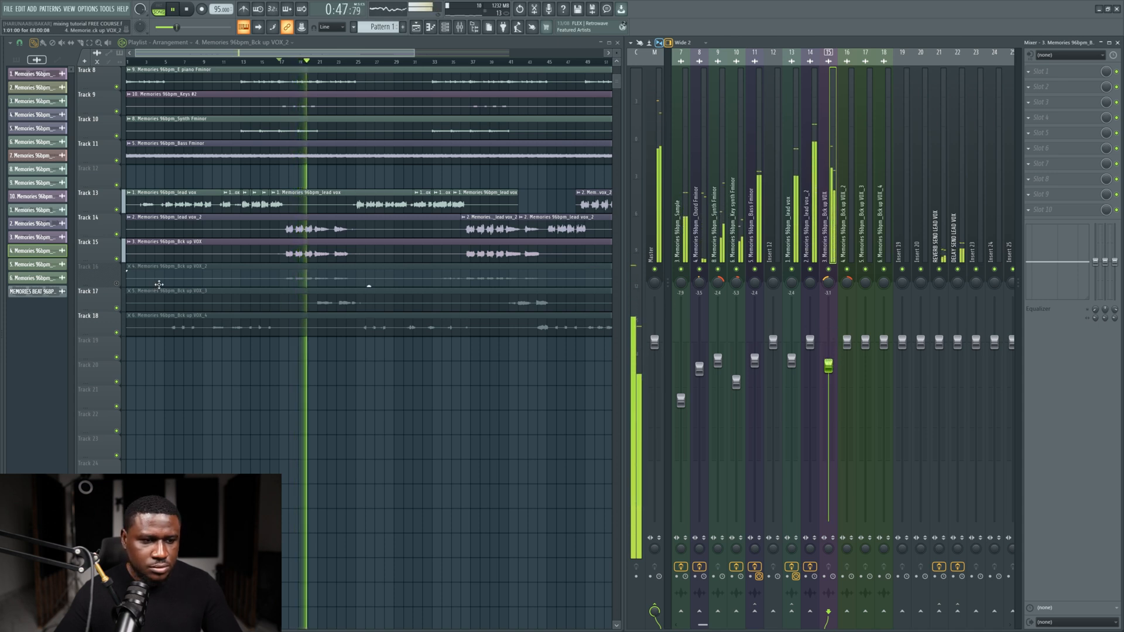
click(119, 285)
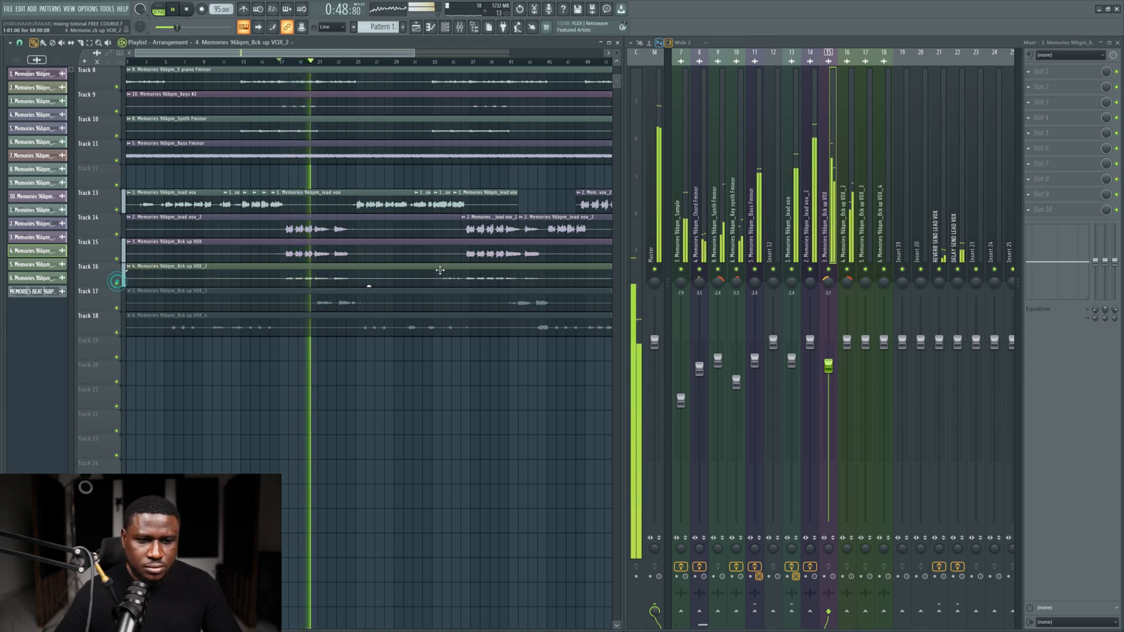
Step: Select the Bck up VOX and Bck up VOX_2 mixer tracks together and bring their faders to about -9.2 dB and -6.1 dB
click(853, 256)
ctrl+shift+click(826, 246)
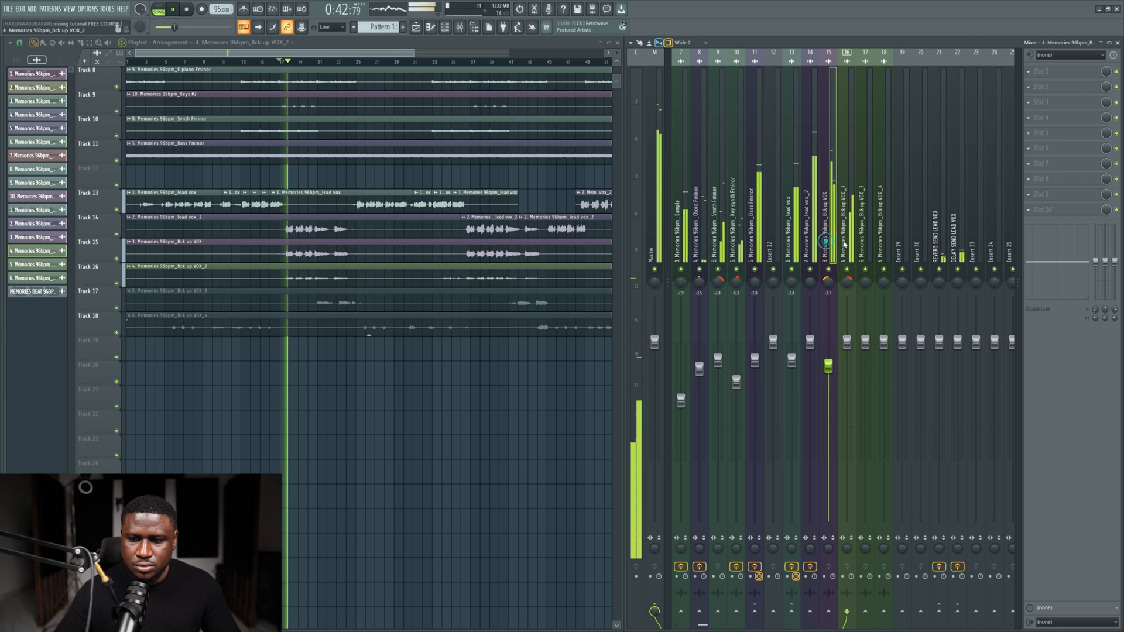
ctrl+shift+click(845, 247)
key(space)
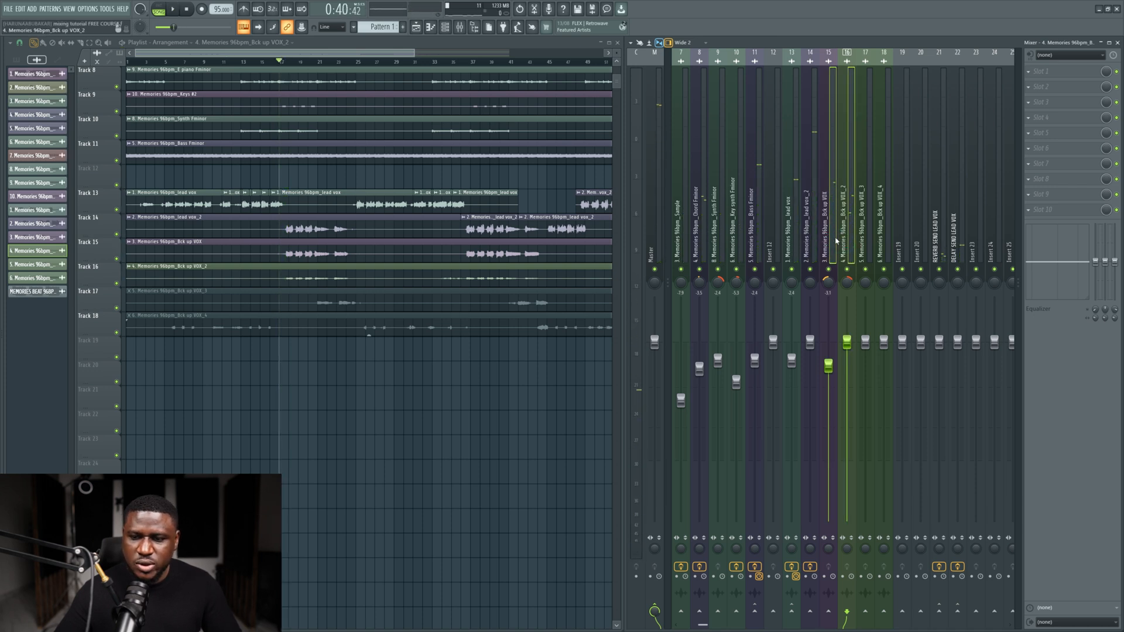
click(823, 247)
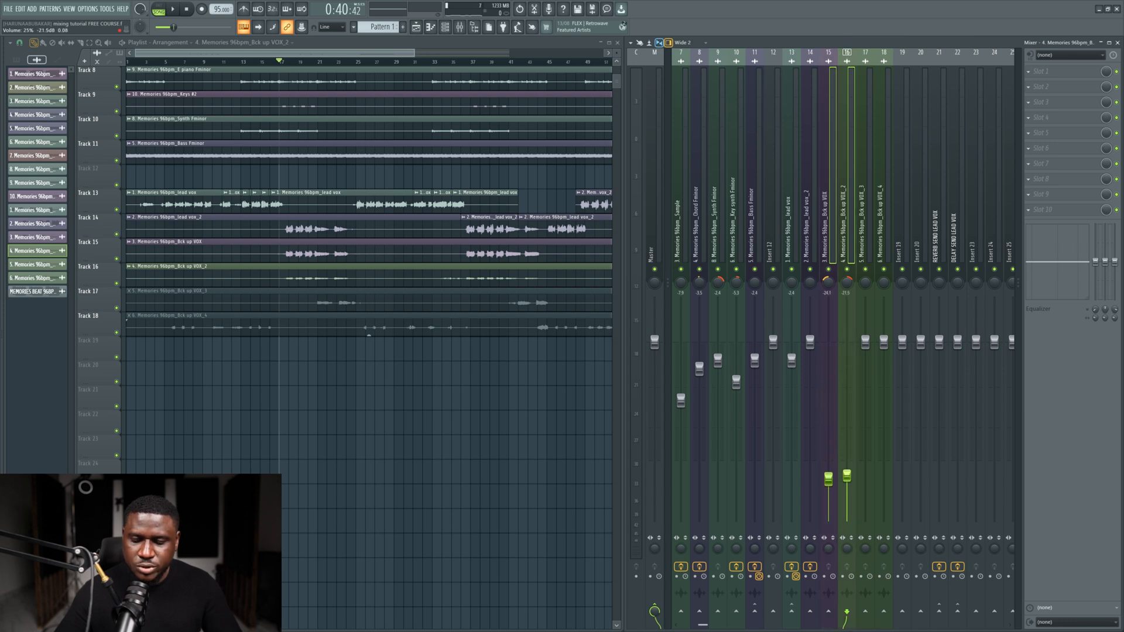
key(space)
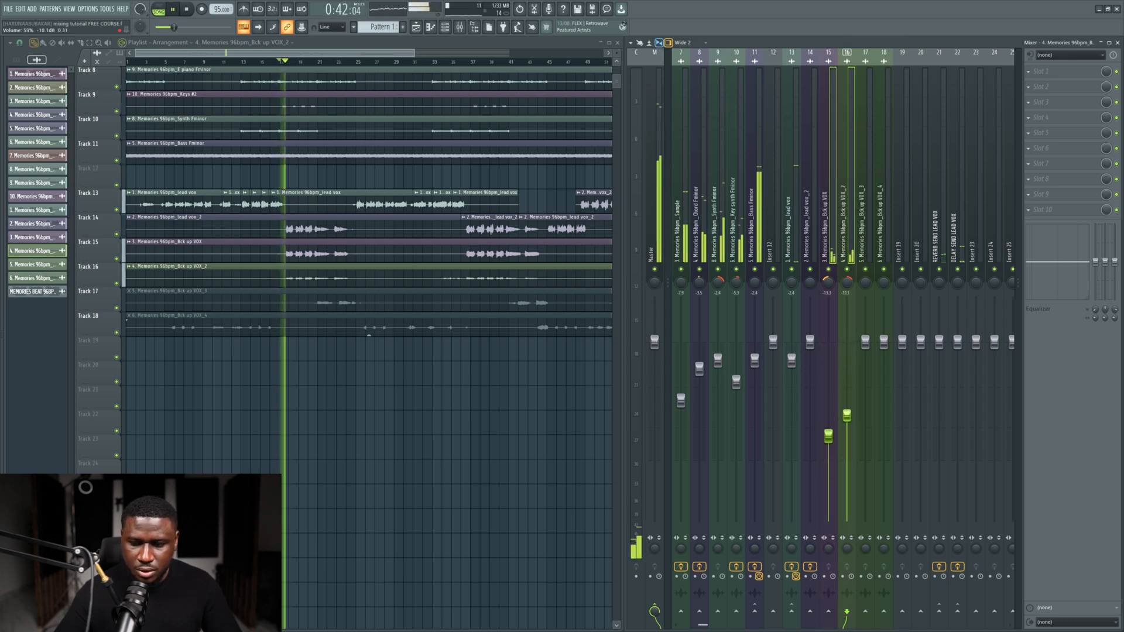
drag(846, 415, 846, 394)
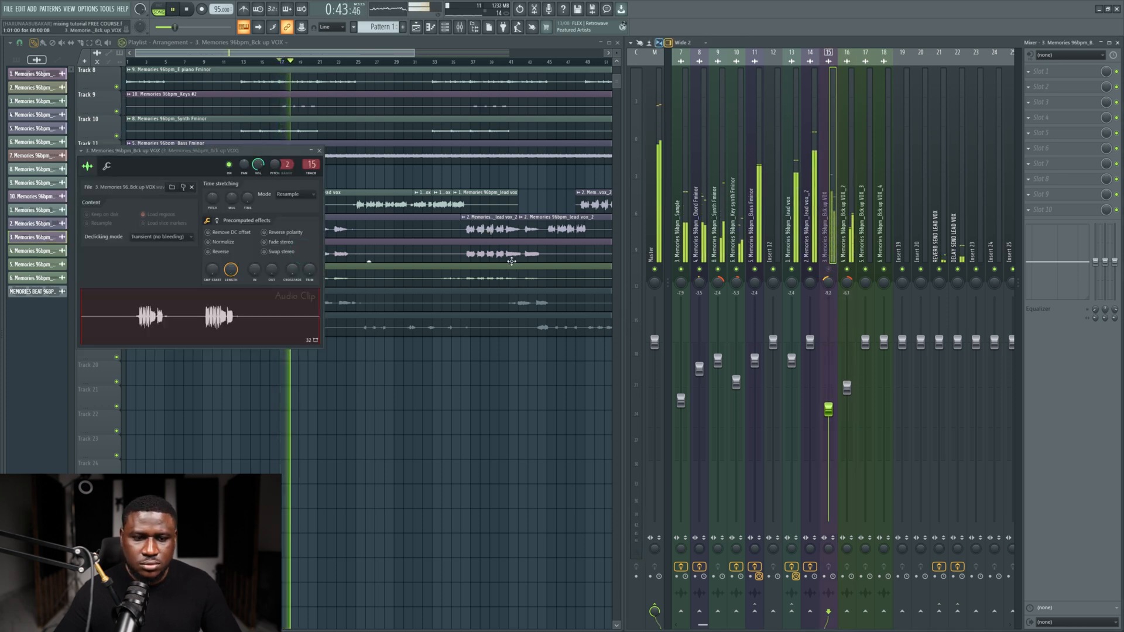
Step: With the Bck up VOX mixer track muted, raise the Bck up VOX_2 fader to about -1.1 dB while the mix plays
click(471, 277)
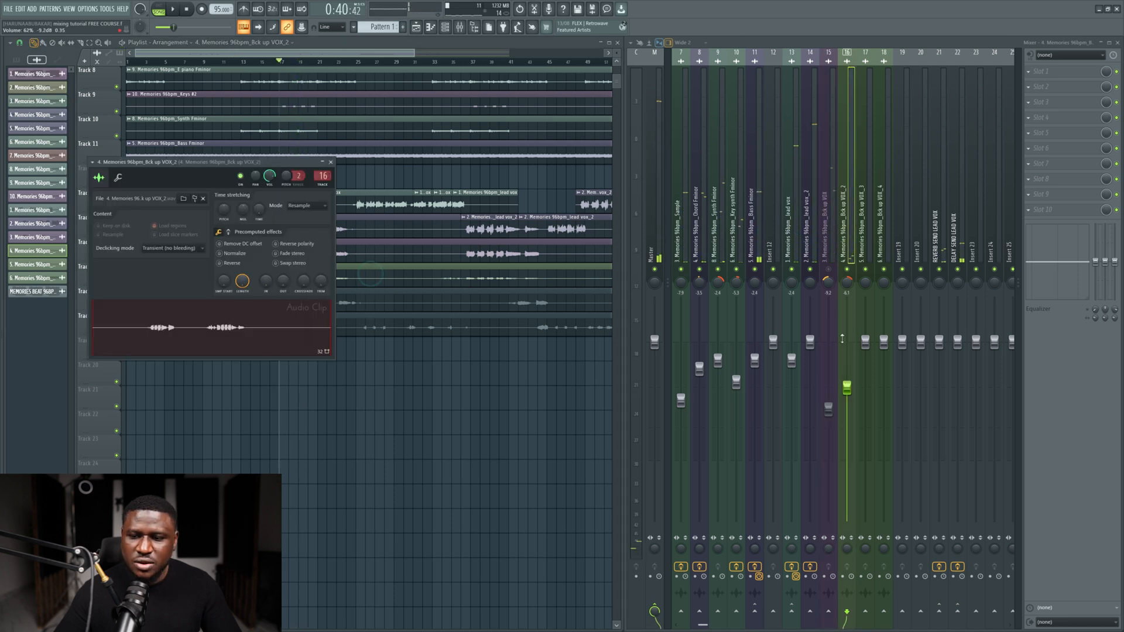
key(space)
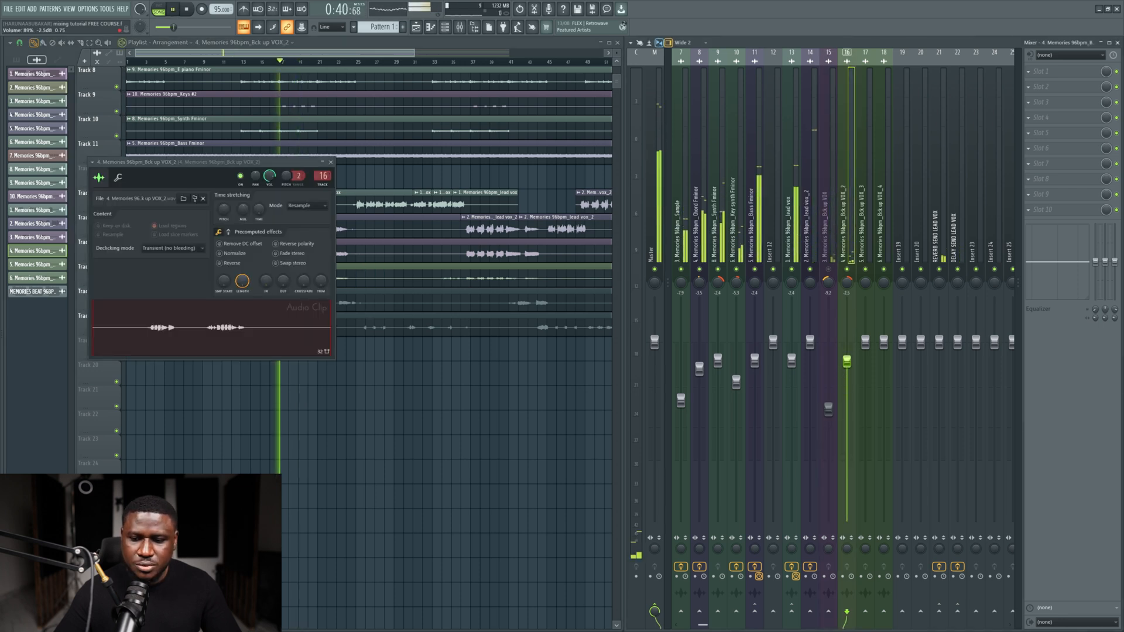
drag(845, 375, 845, 364)
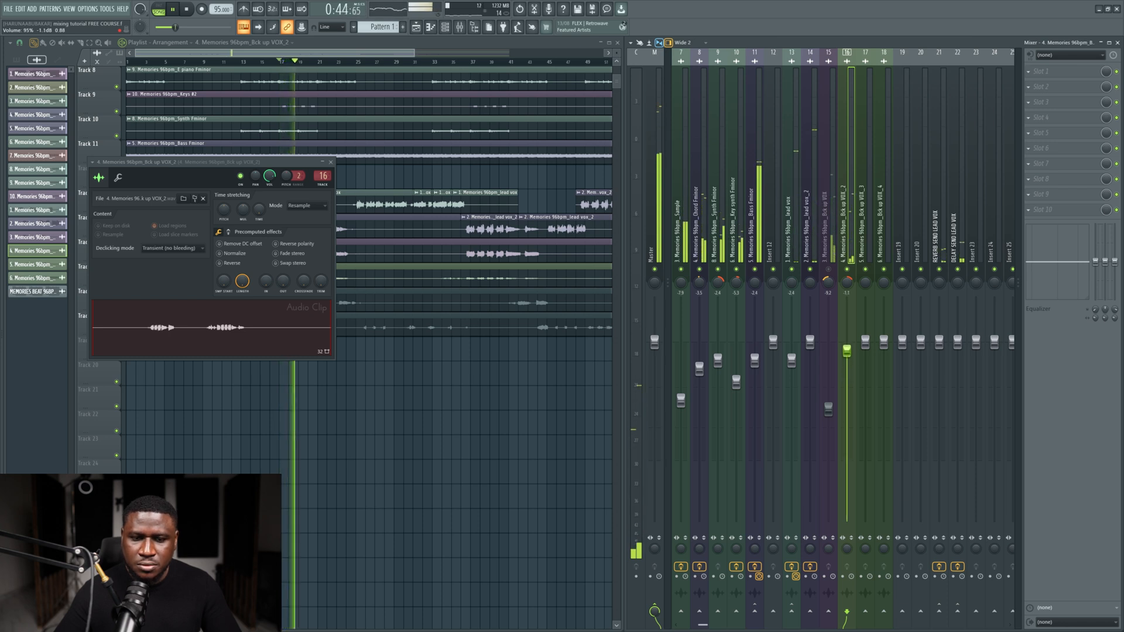
click(443, 284)
Step: Solo Track 16 and raise the gain of the Bck up VOX_2 clip to about 5.6 dB
scroll(404, 288, down, 1)
right_click(116, 283)
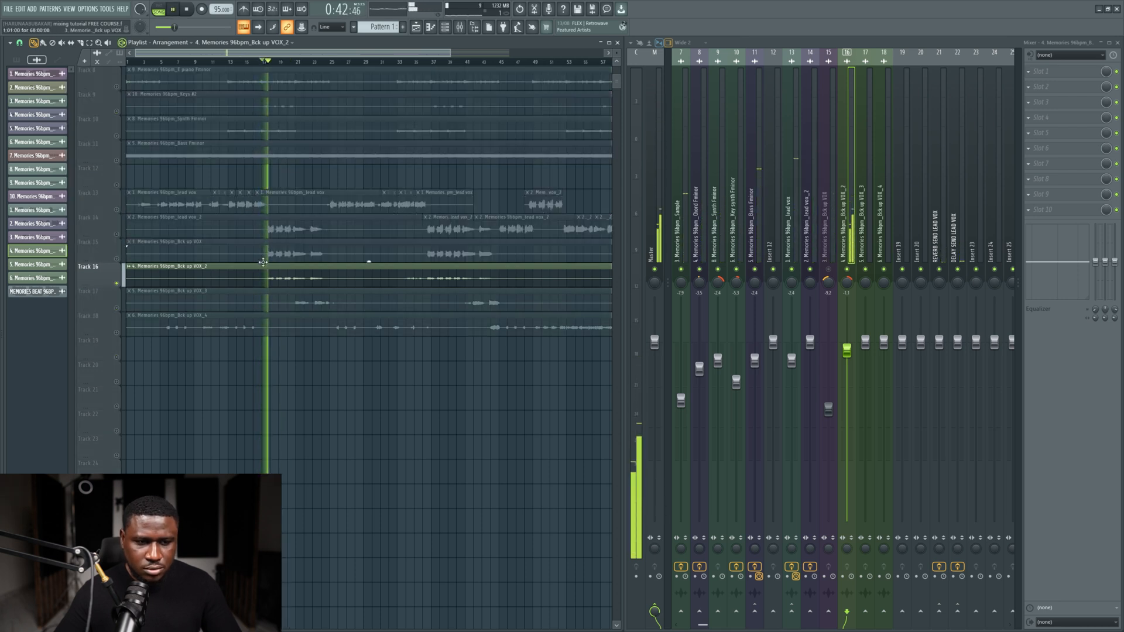
double_click(359, 280)
key(space)
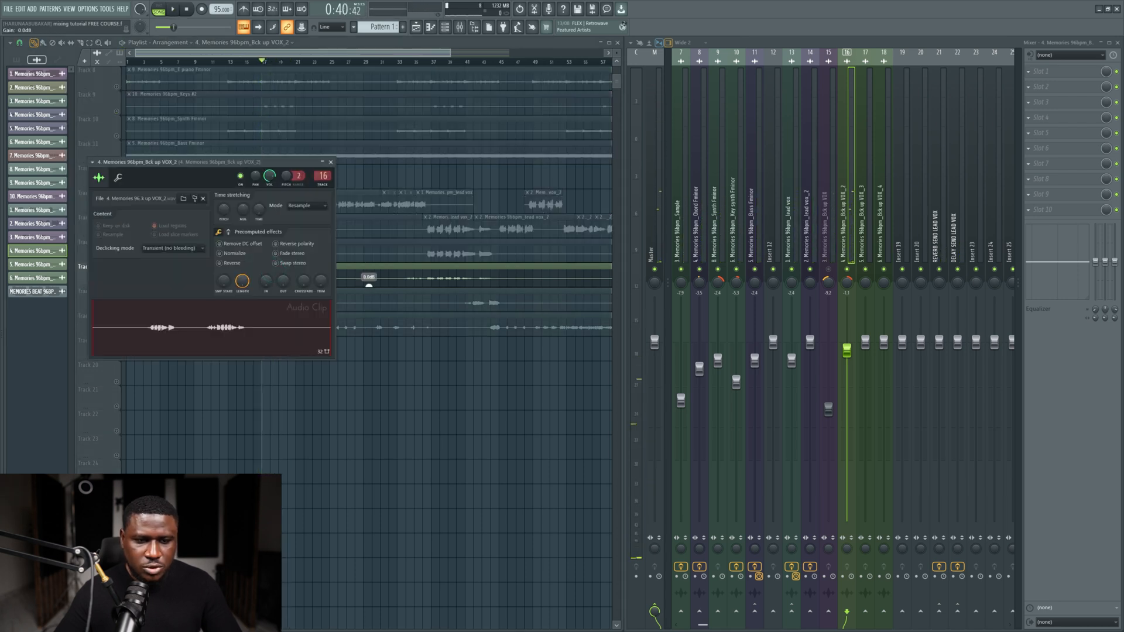
click(368, 285)
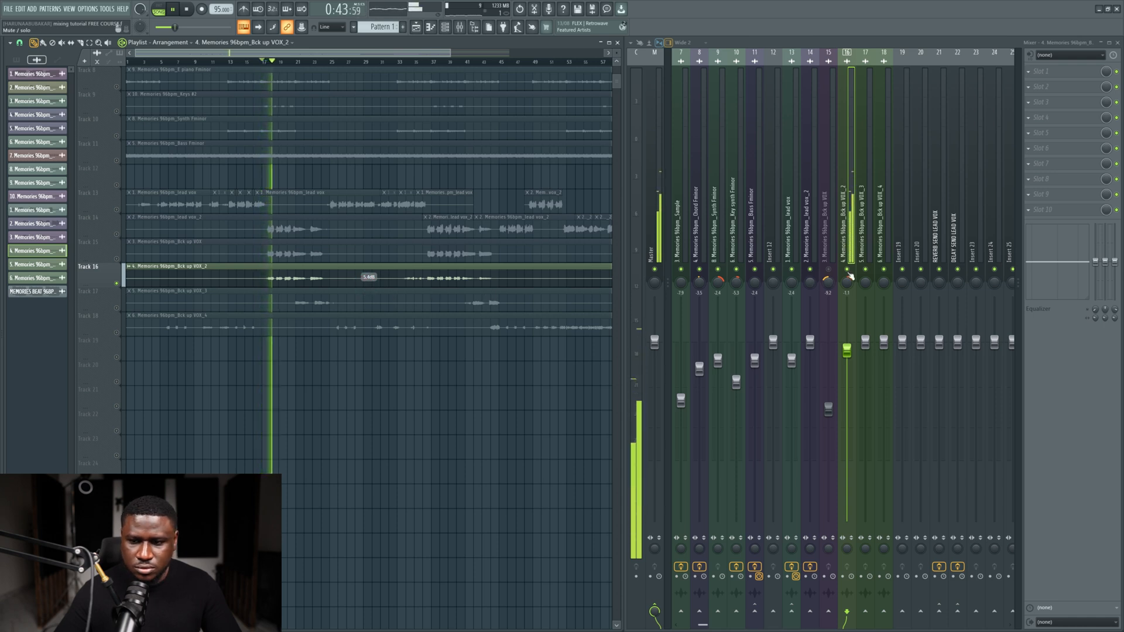
Step: Unmute the Bck up VOX mixer track, unsolo Track 16, and lower the Bck up VOX_2 fader to about -2.8 dB against the full mix
key(space)
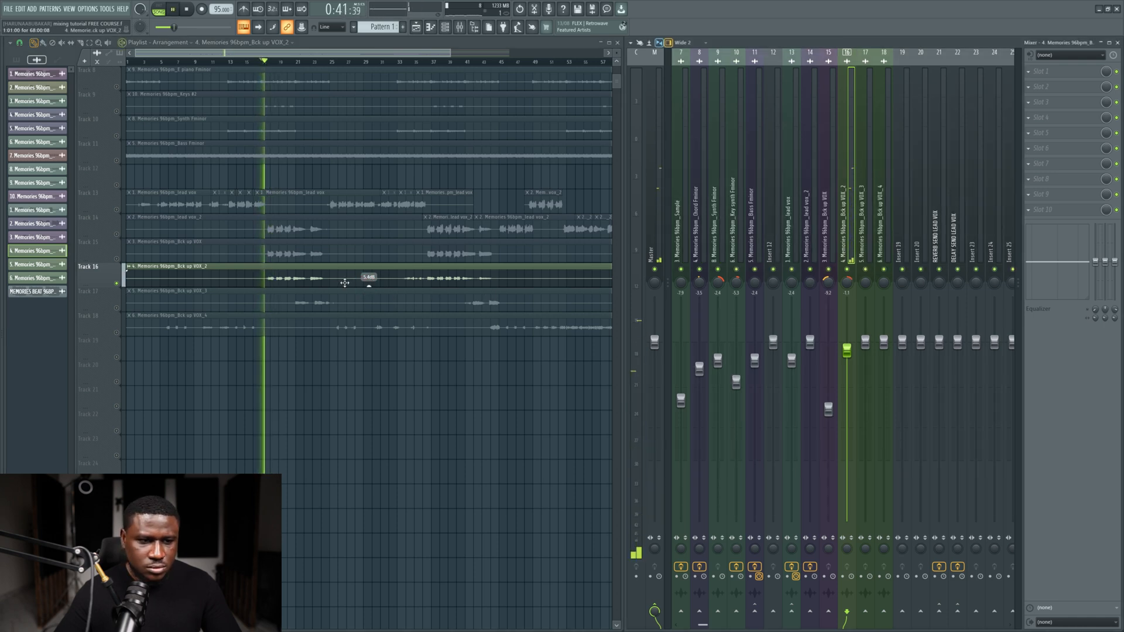
right_click(117, 283)
key(space)
key(space)
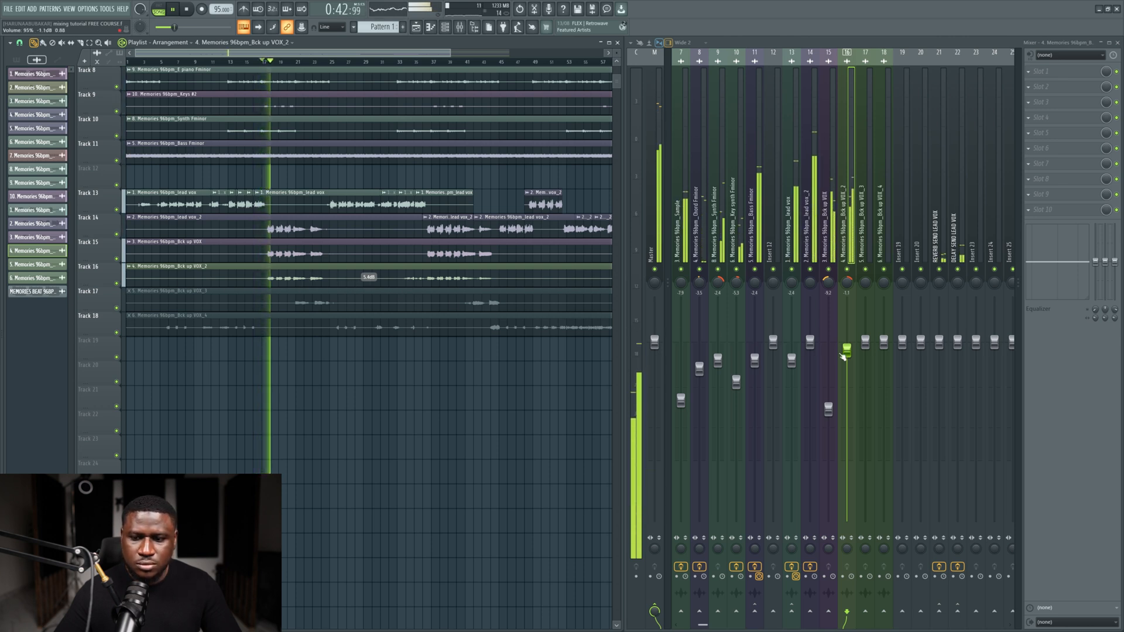
drag(844, 357, 849, 368)
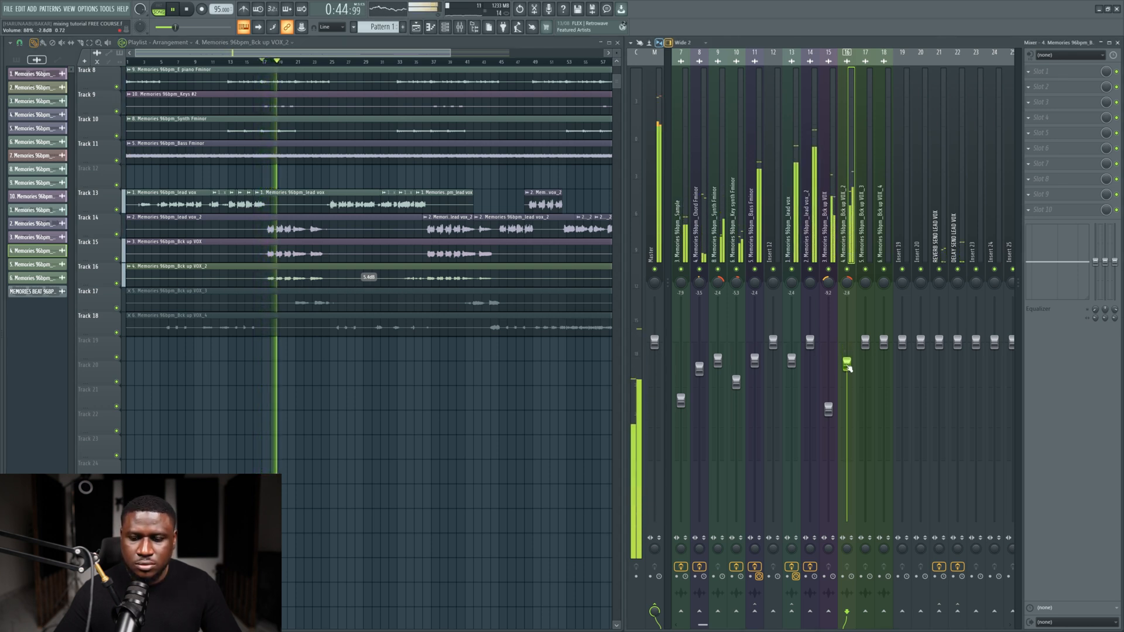
key(space)
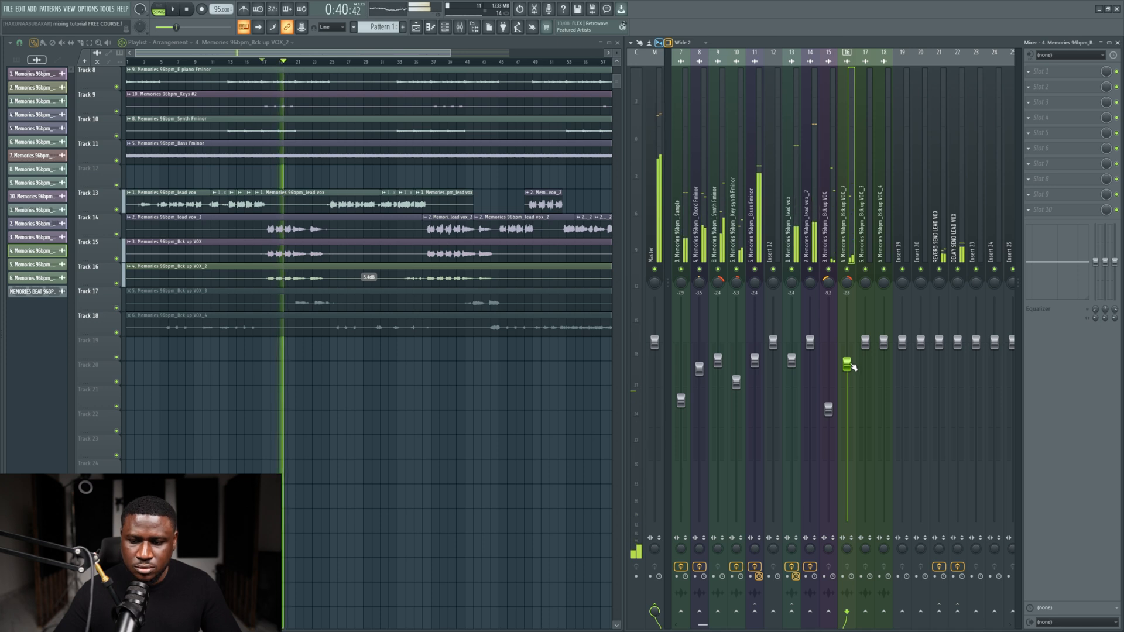
Step: Select both backing vocal mixer tracks and lower their faders together to about -11.8 dB and -5.1 dB during playback
click(828, 408)
key(space)
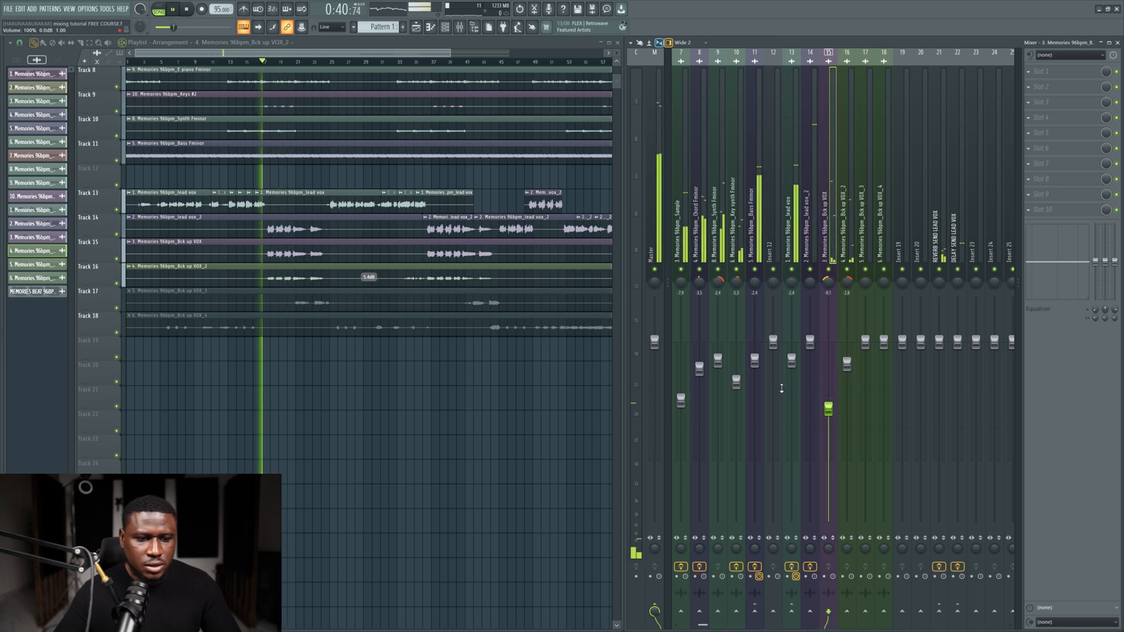
ctrl+shift+click(843, 234)
drag(847, 364, 846, 365)
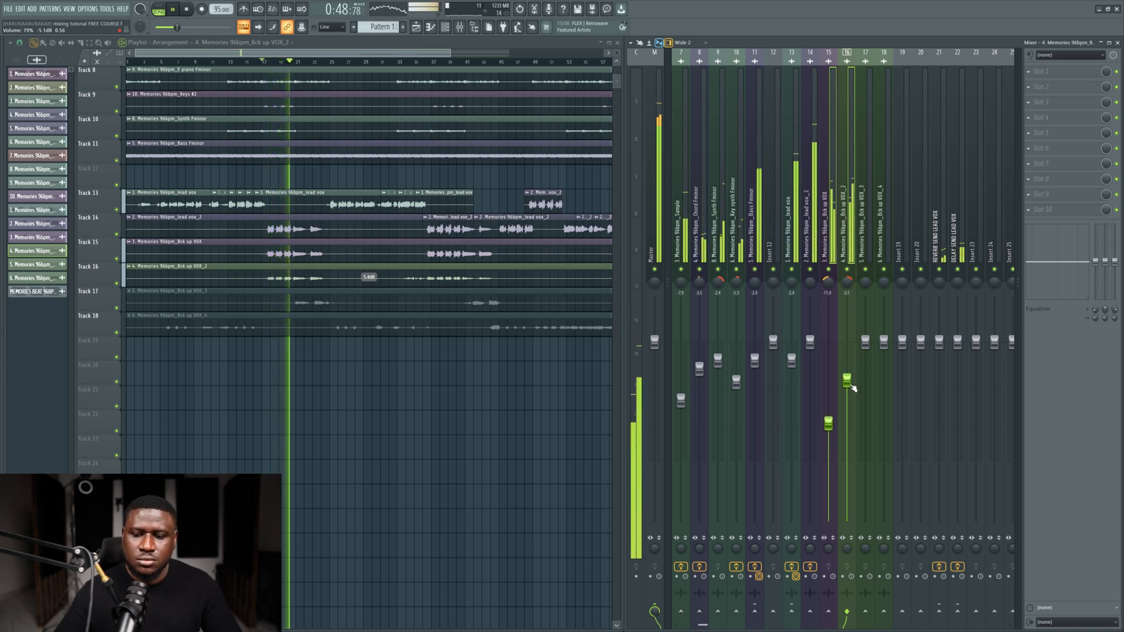
Step: Lower both backing vocal faders together to about -12.2 dB and -5.9 dB and replay the section against the full mix
drag(848, 382, 848, 388)
key(space)
key(space)
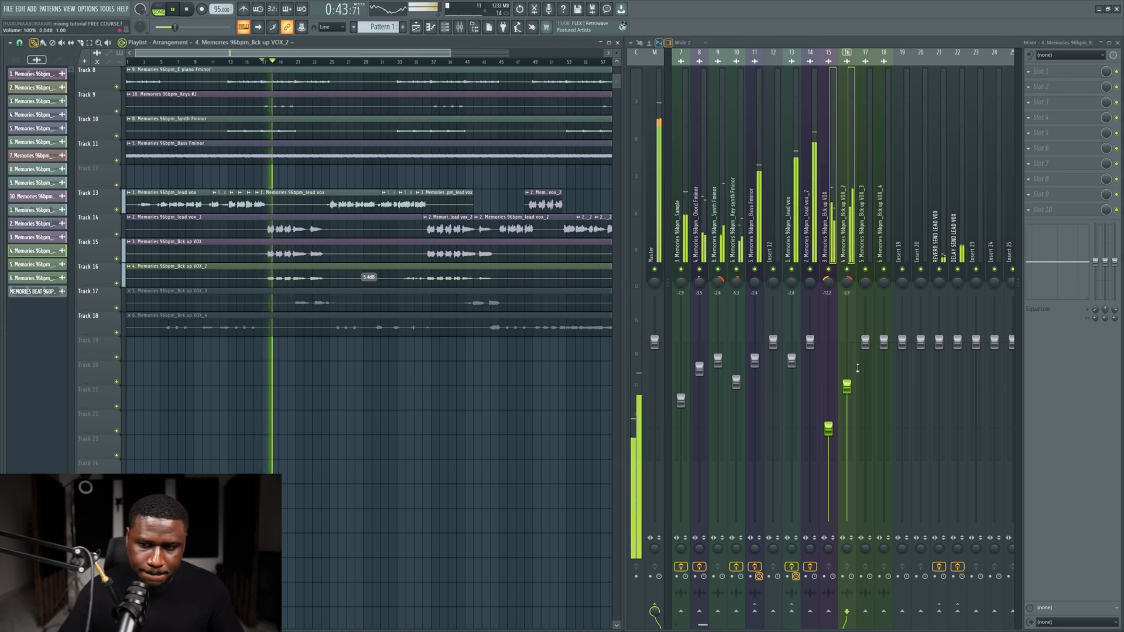
click(809, 174)
click(848, 179)
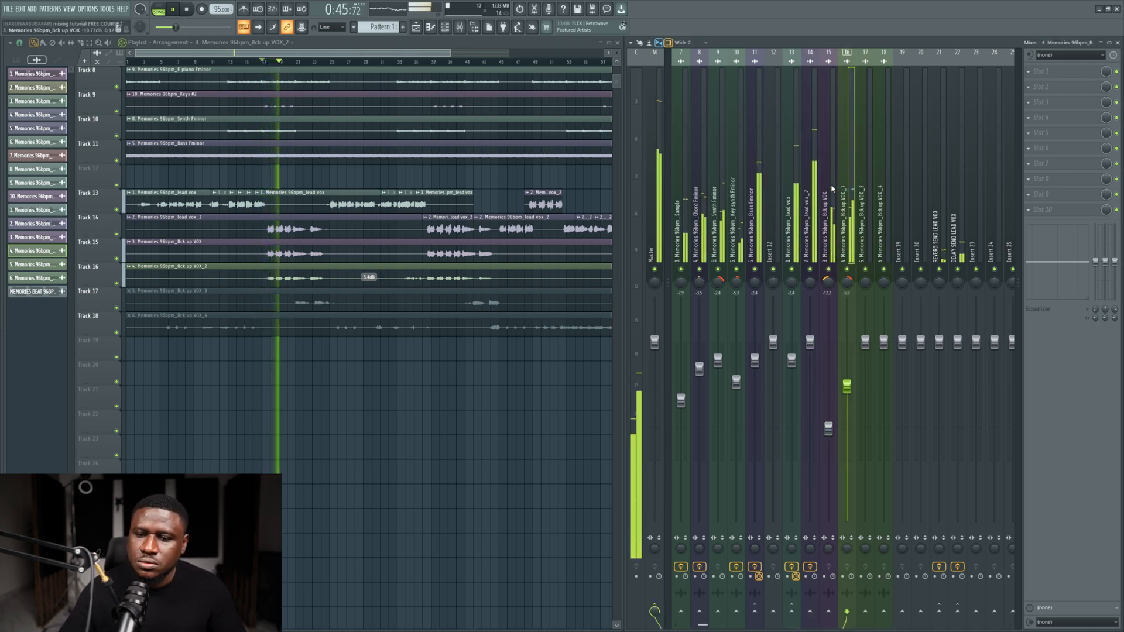
click(832, 185)
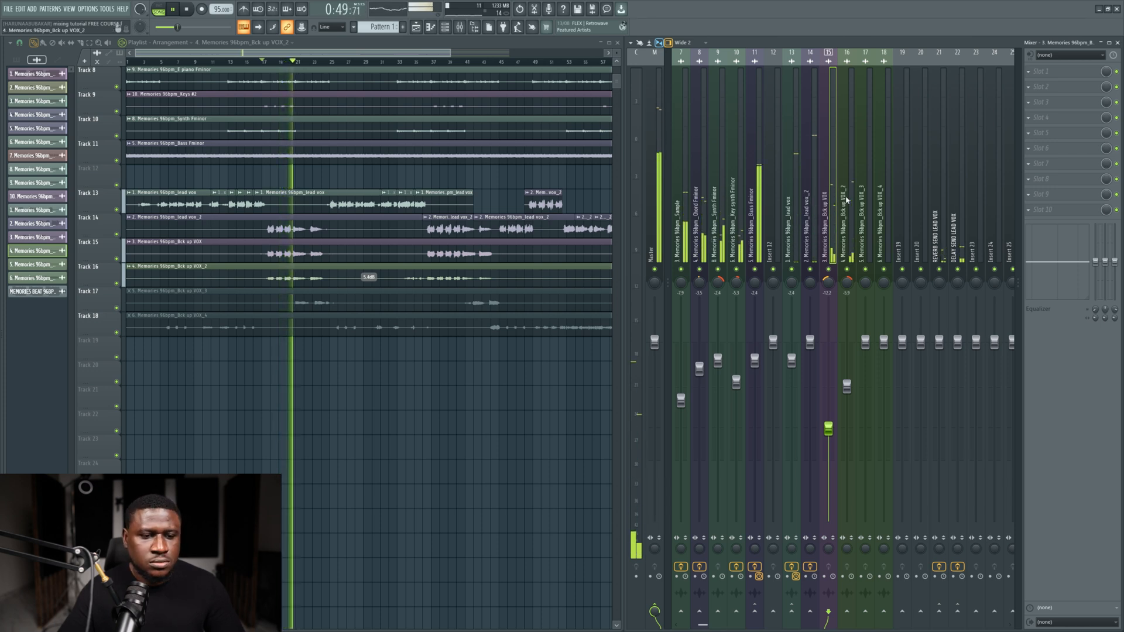
key(space)
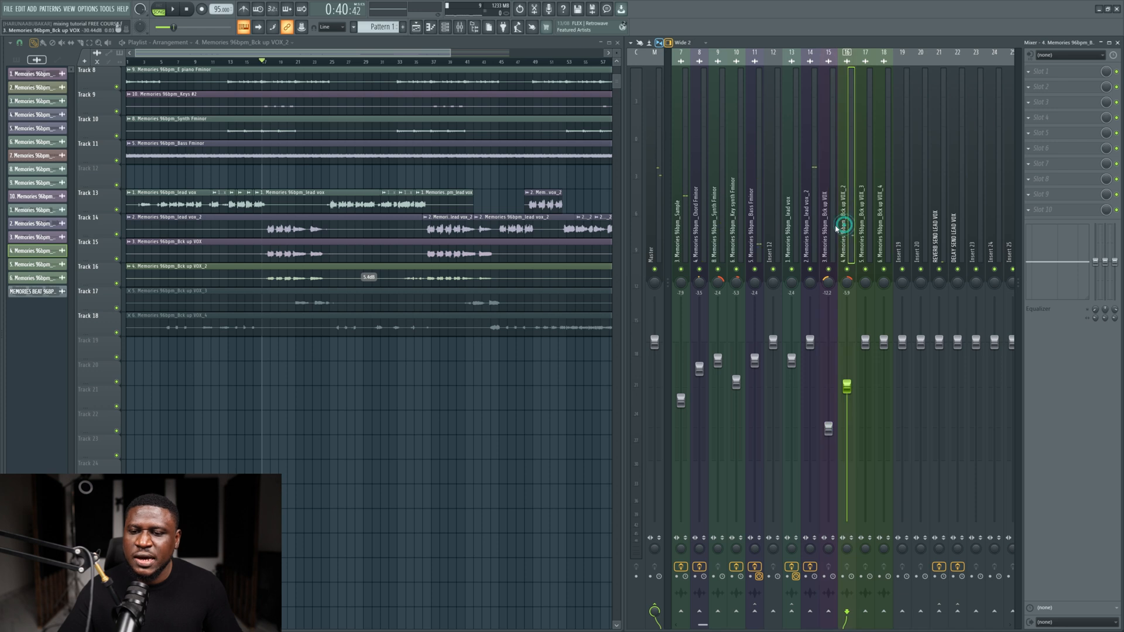
Step: Select the Bck up VOX and Bck up VOX_2 mixer tracks with Insert 24 and route both vocals only to Insert 24
ctrl+click(839, 228)
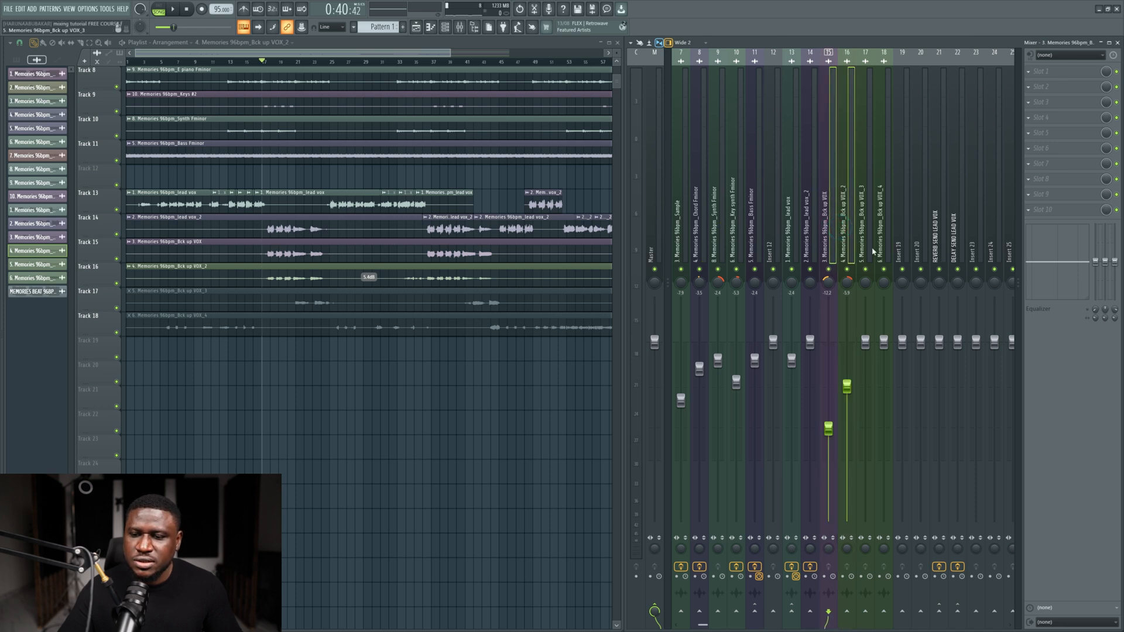
click(830, 247)
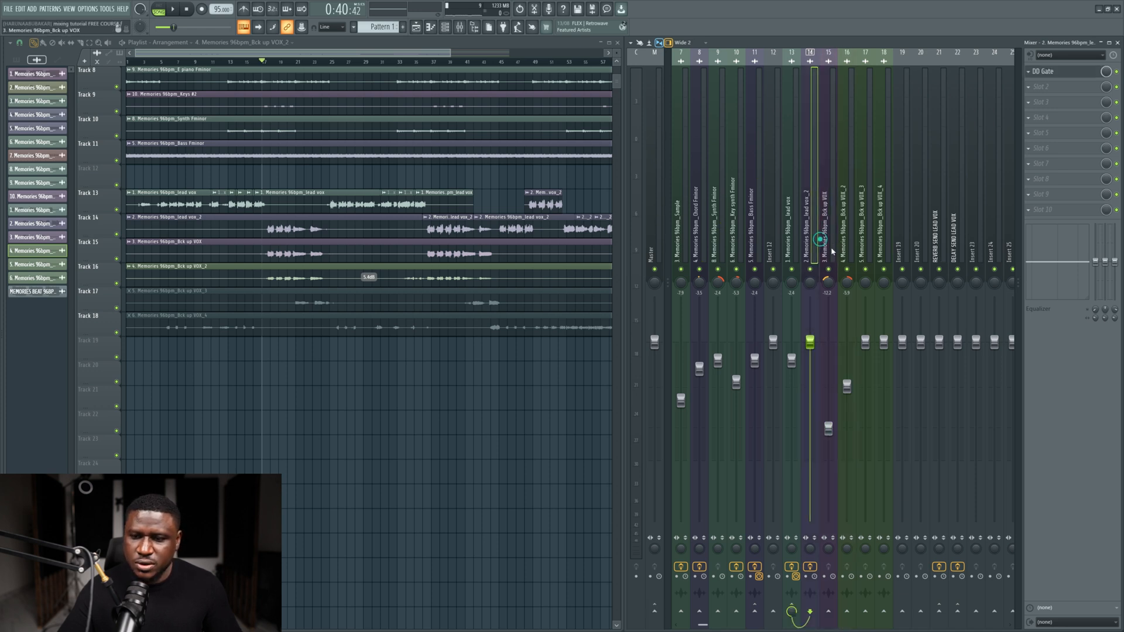
ctrl+click(845, 241)
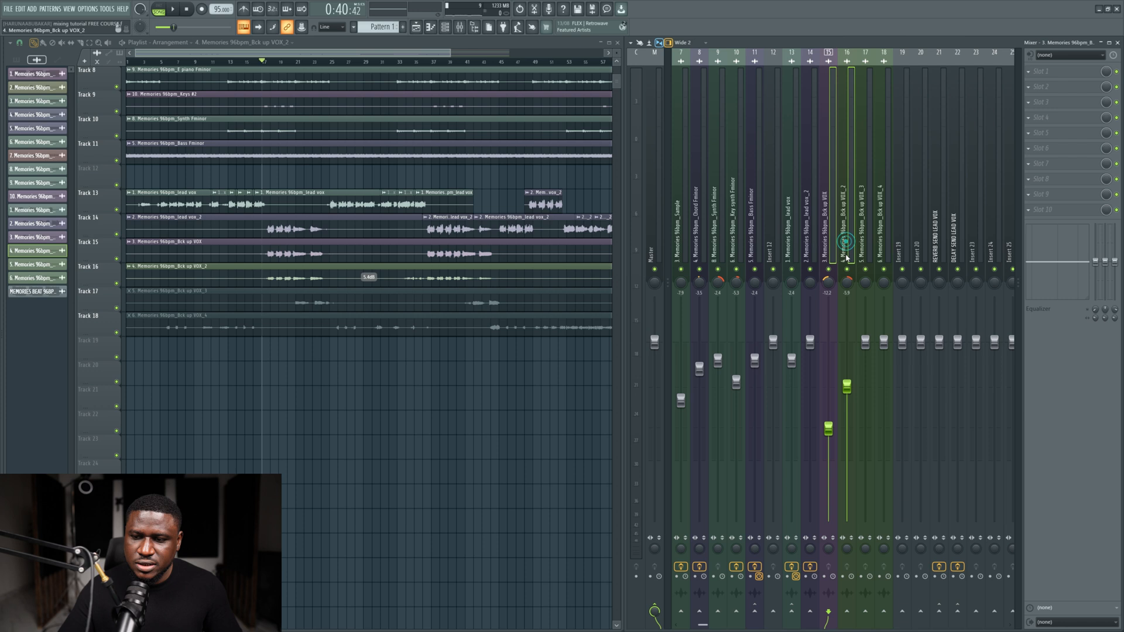
ctrl+click(997, 243)
scroll(937, 240, down, 3)
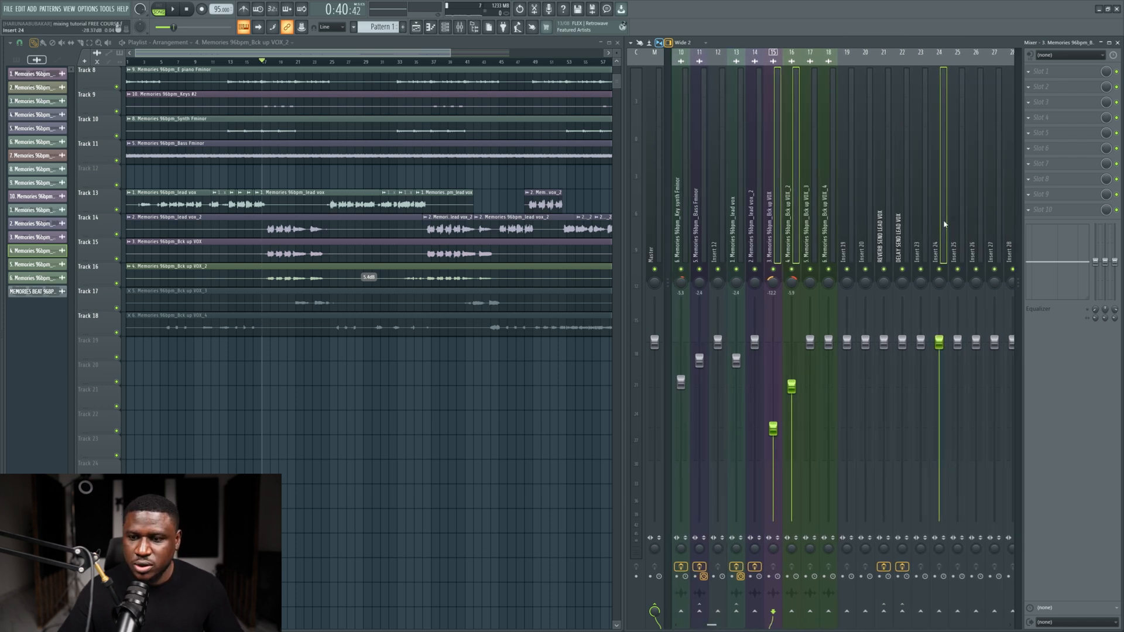
right_click(943, 224)
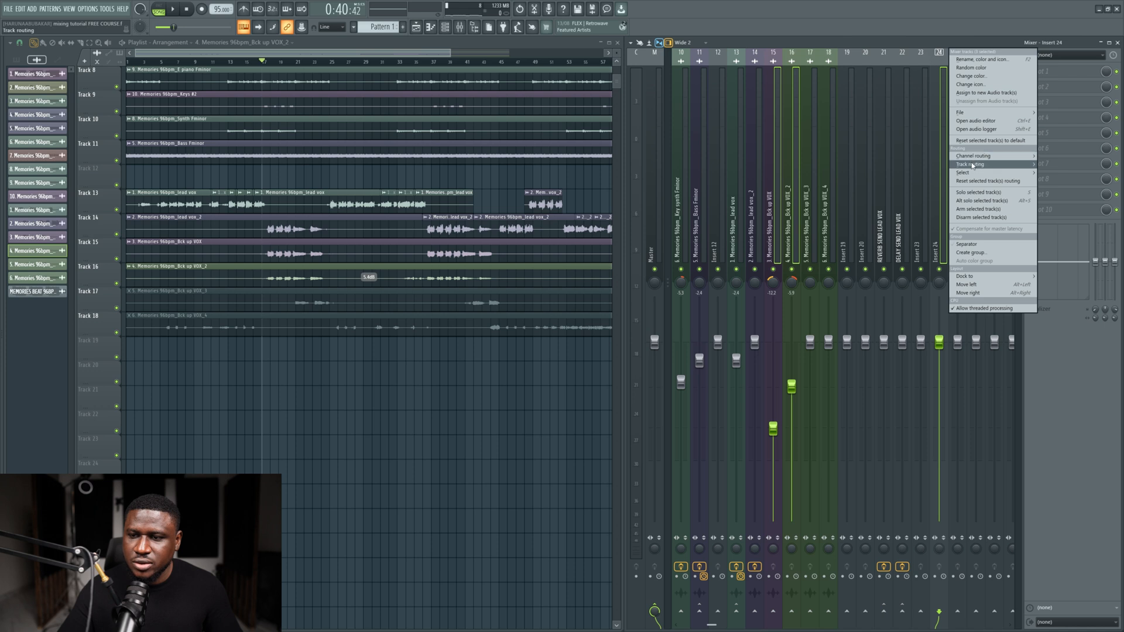
mouse_move(989, 164)
Step: Rename Insert 24 as "BACK UP VOX Buss master" and check the backing vocal's routing into it
click(779, 212)
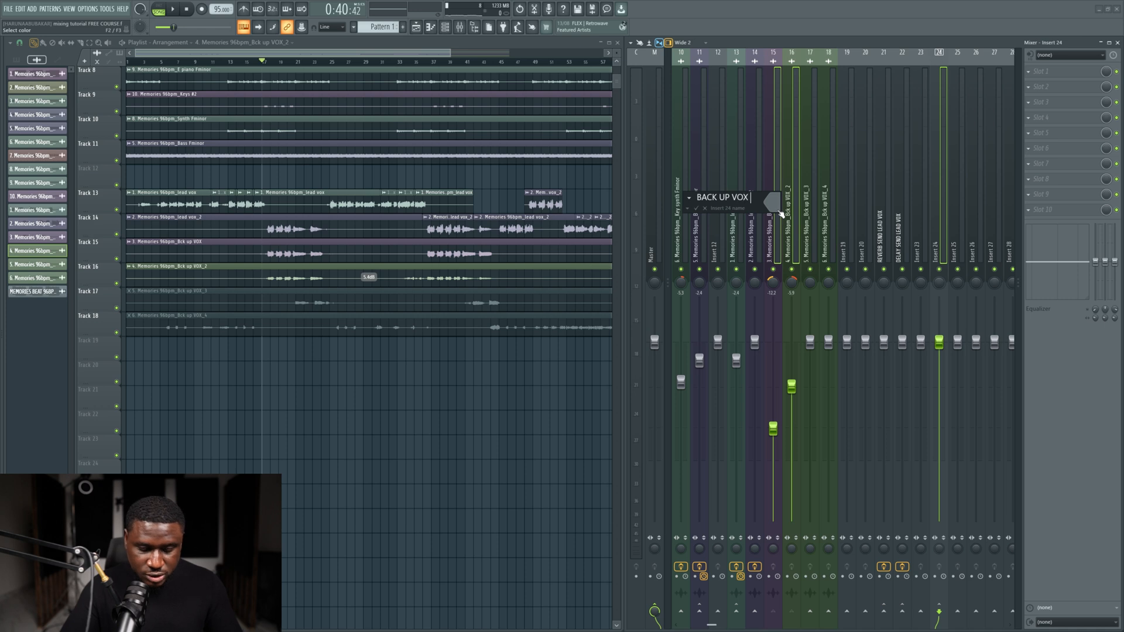
text(BACK UP VOX B)
key(Caps_Lock)
text(uss master)
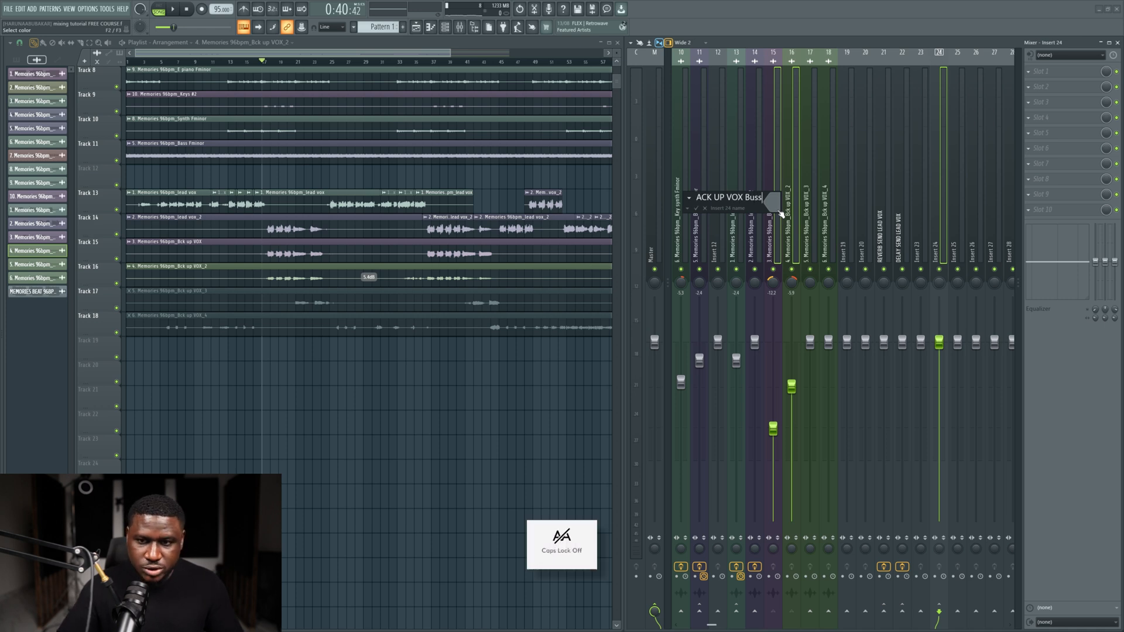
key(Return)
click(776, 205)
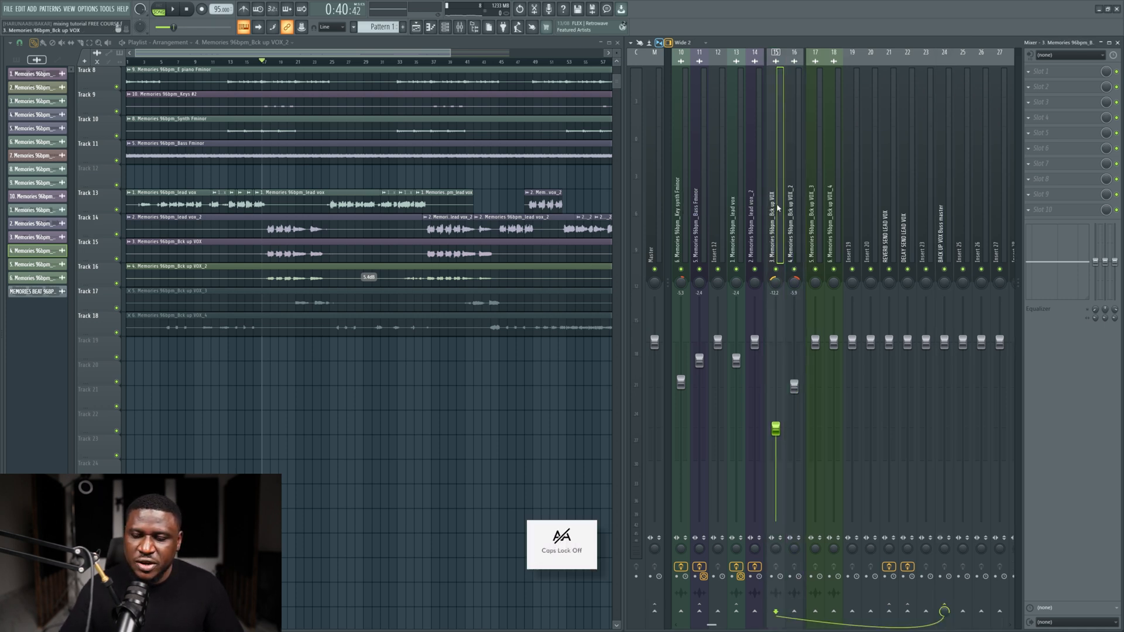
click(947, 223)
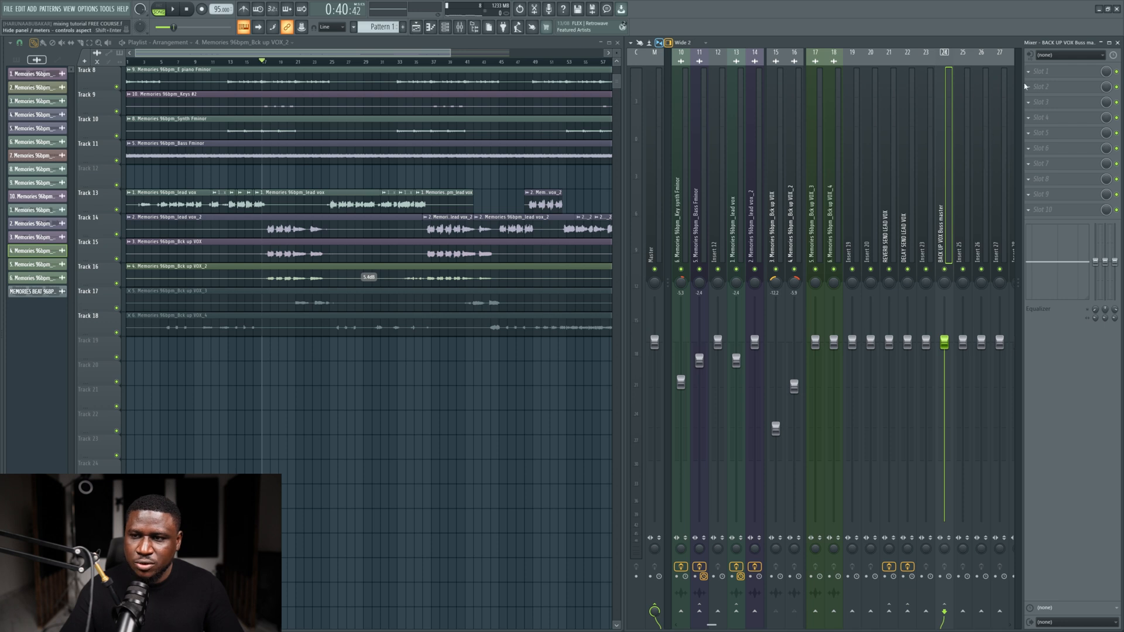
Step: Copy the DD Gate with its settings from the lead vox mixer track to the BACK UP VOX Buss master track
click(781, 194)
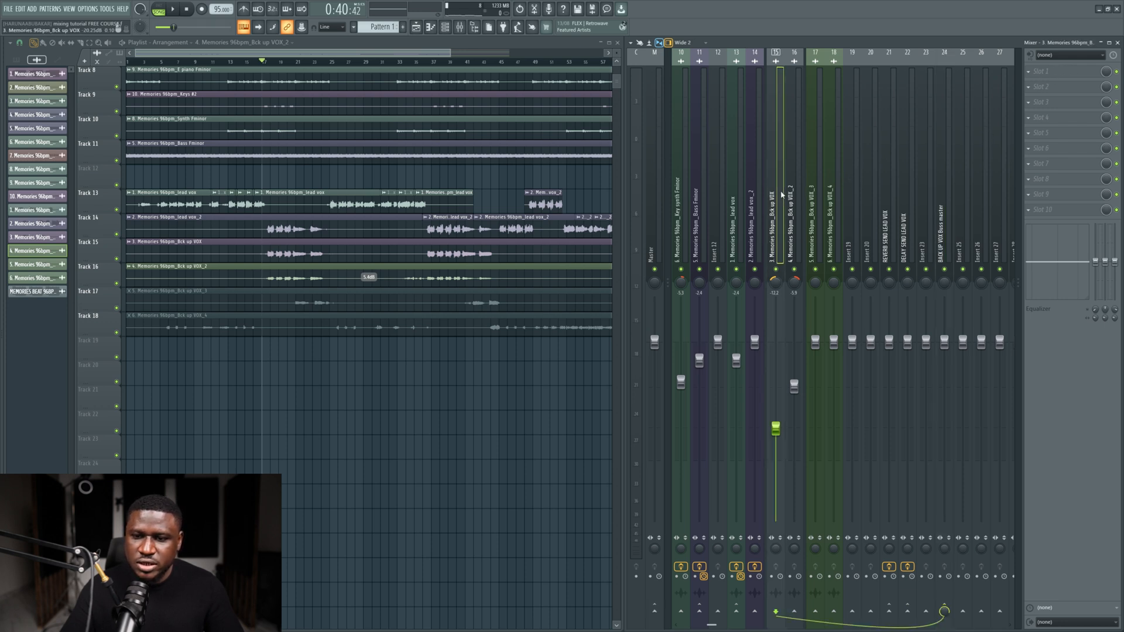
click(830, 193)
click(778, 197)
click(732, 201)
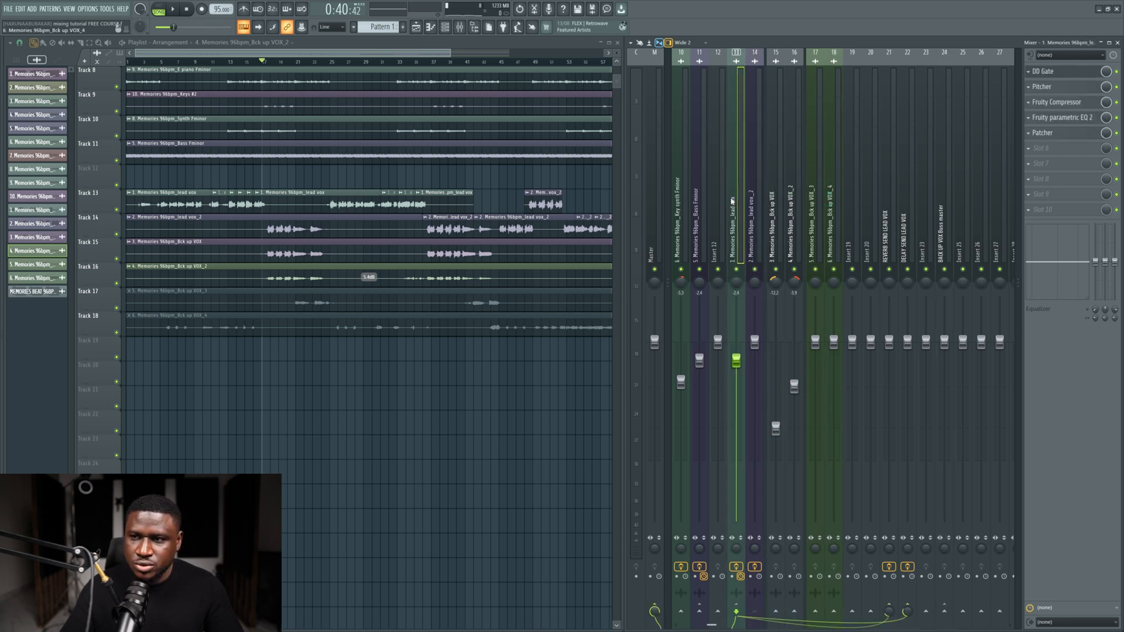
drag(1032, 74, 942, 192)
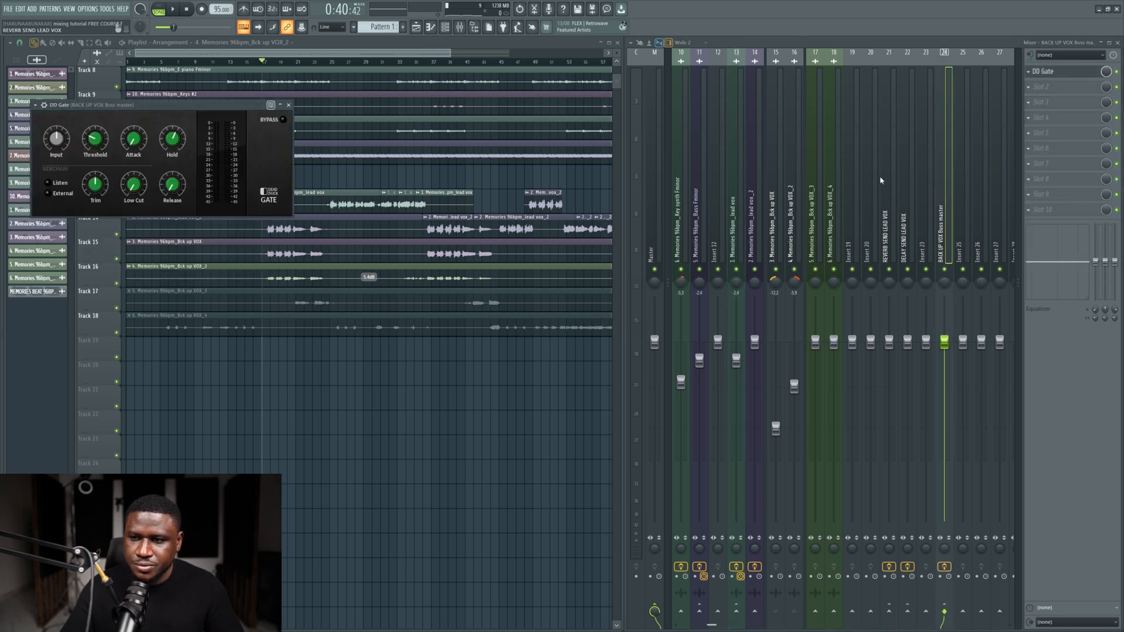
Step: Copy the lead vocal's Pitcher with its settings to the Bck up VOX_3 and Bck up VOX_4 mixer tracks and play the mix
click(774, 205)
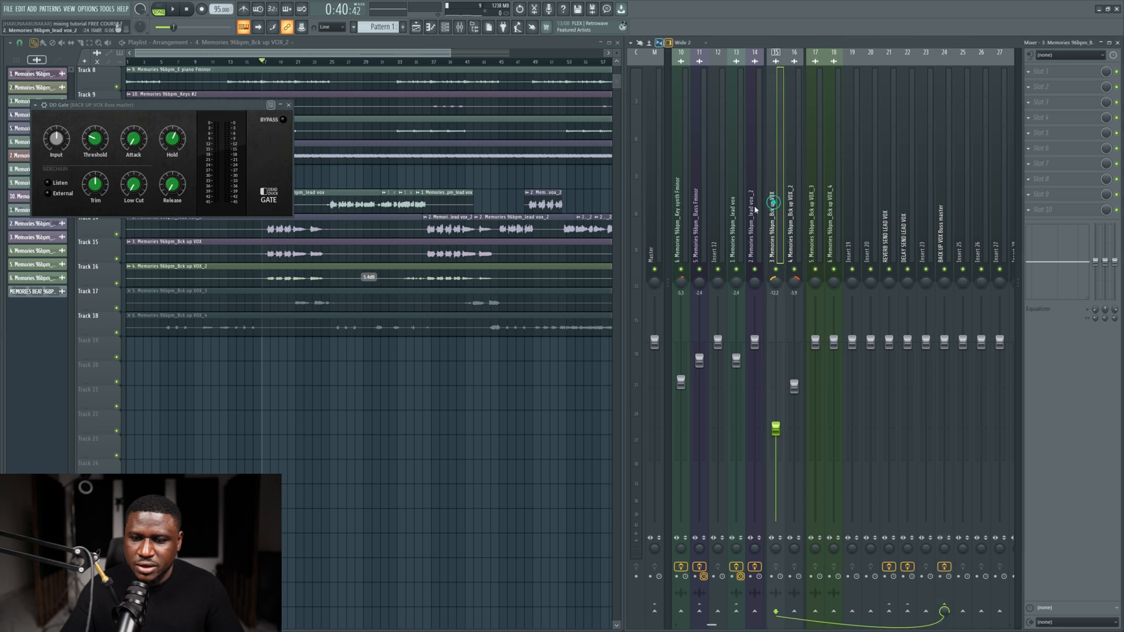
click(741, 212)
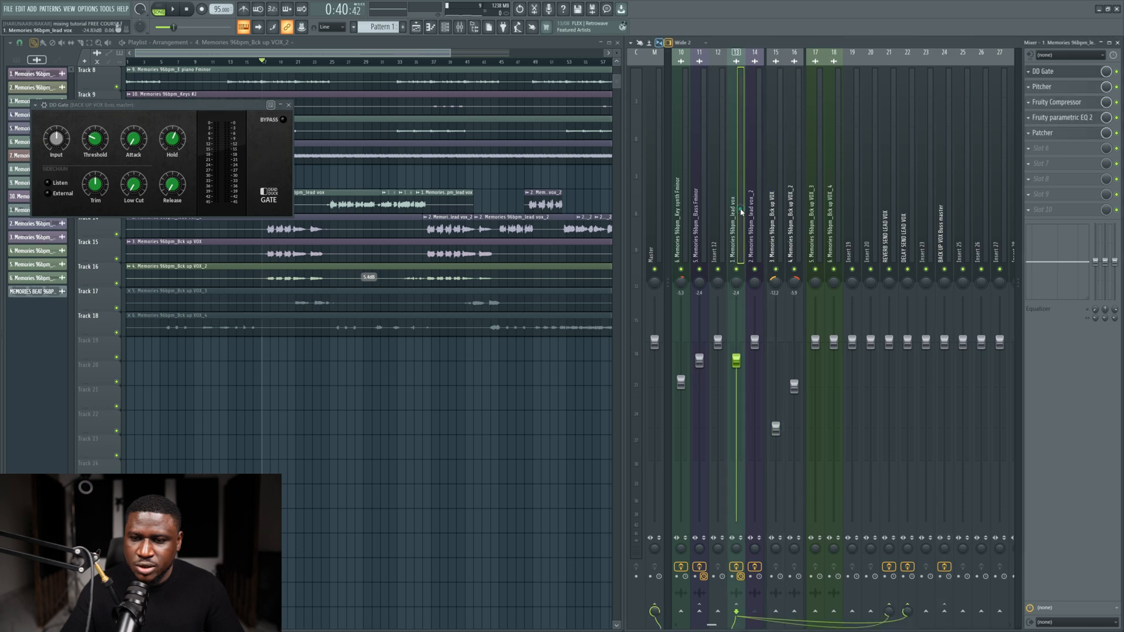
click(1031, 89)
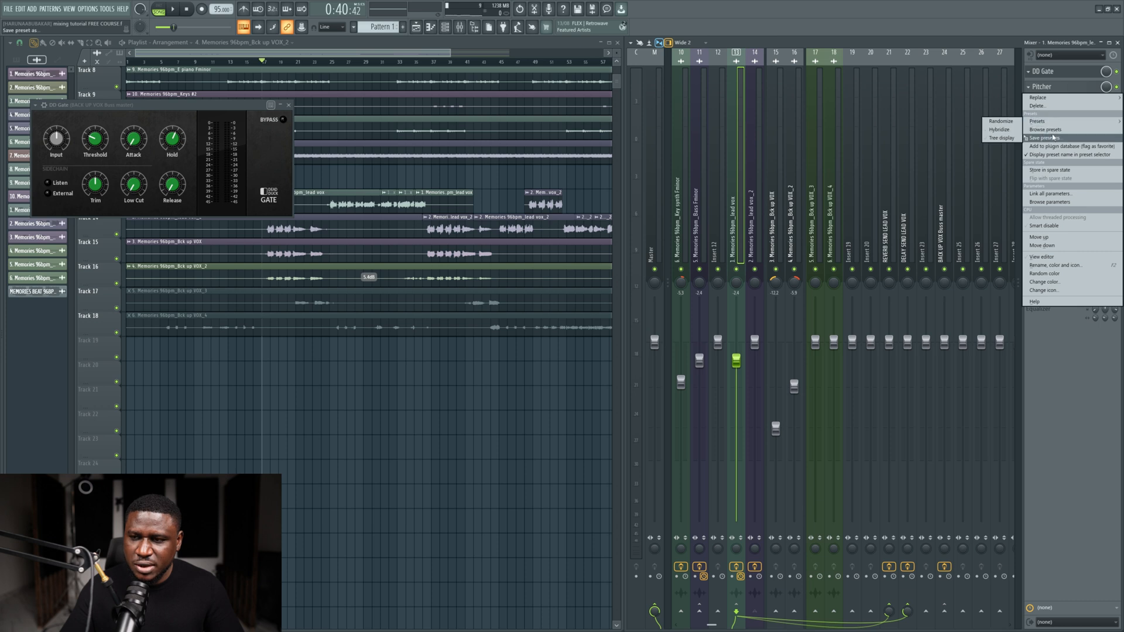
drag(1051, 137, 919, 210)
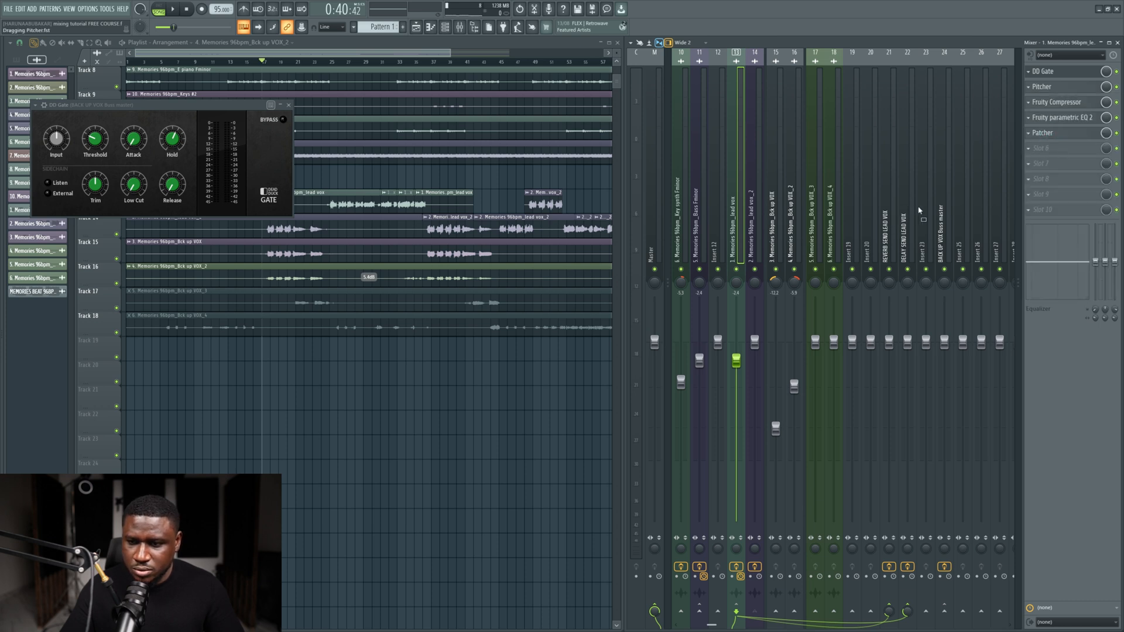
drag(816, 215, 815, 212)
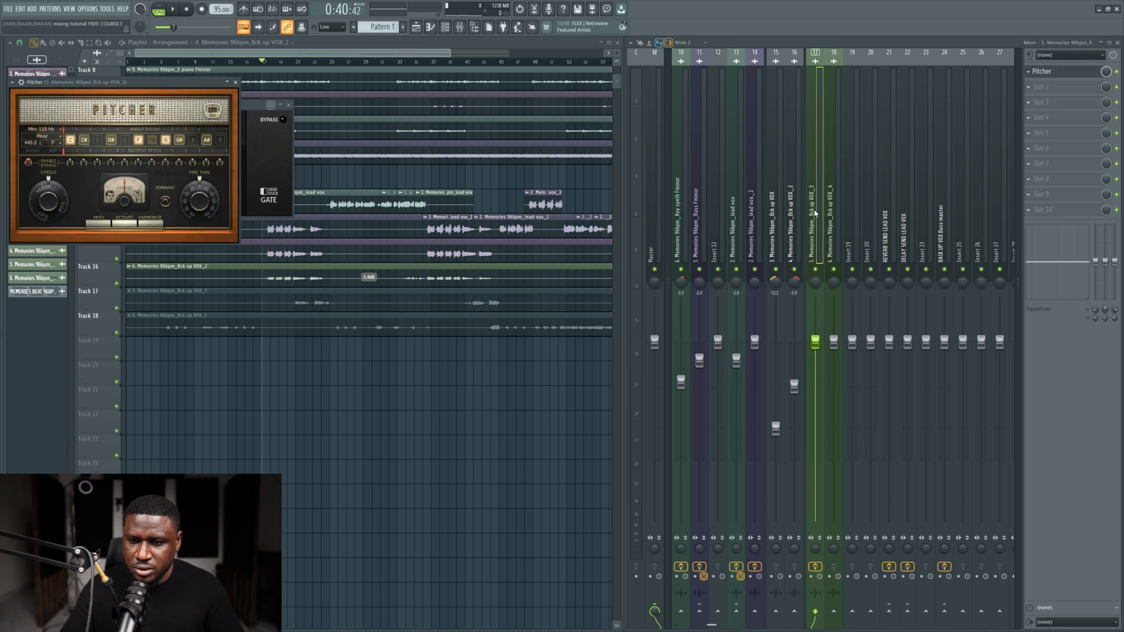
click(1029, 75)
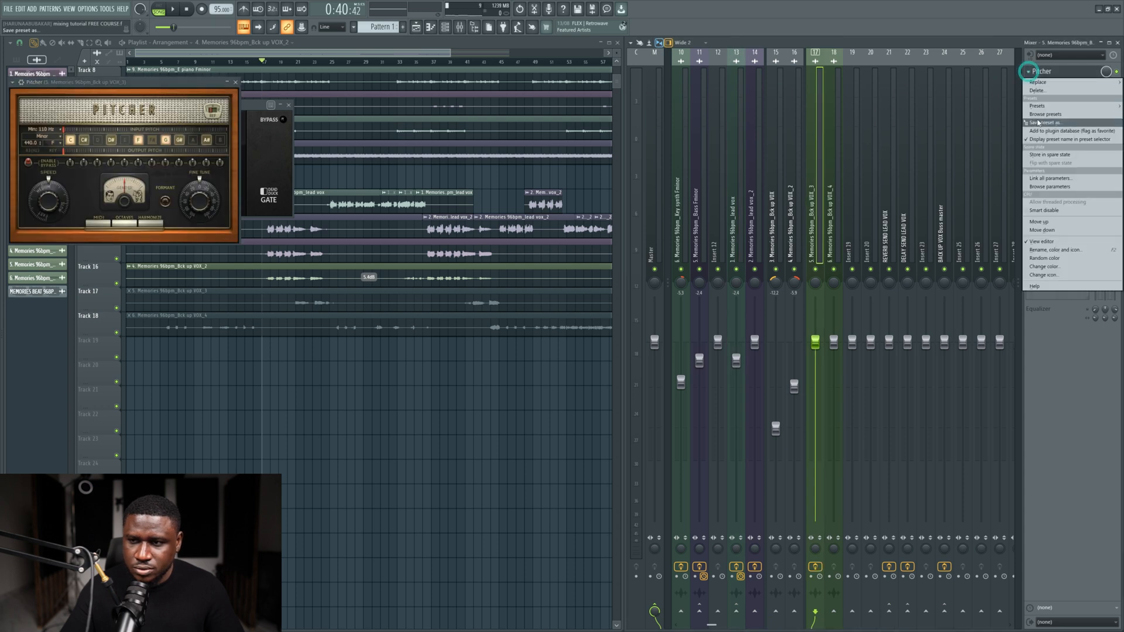
drag(1039, 125, 956, 155)
drag(831, 203, 832, 214)
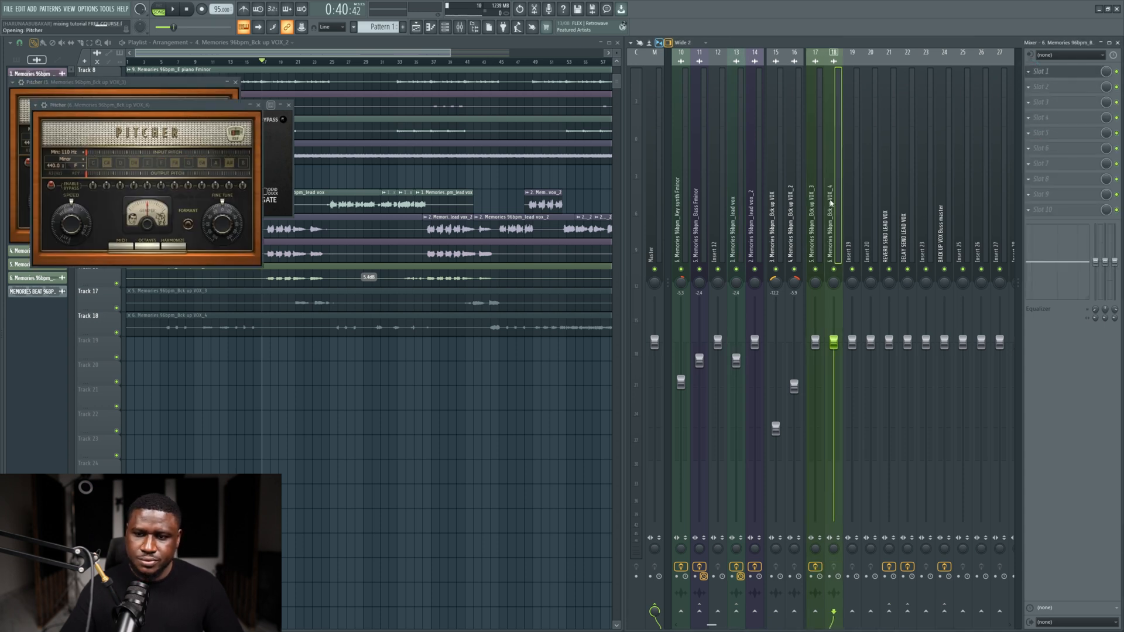
key(space)
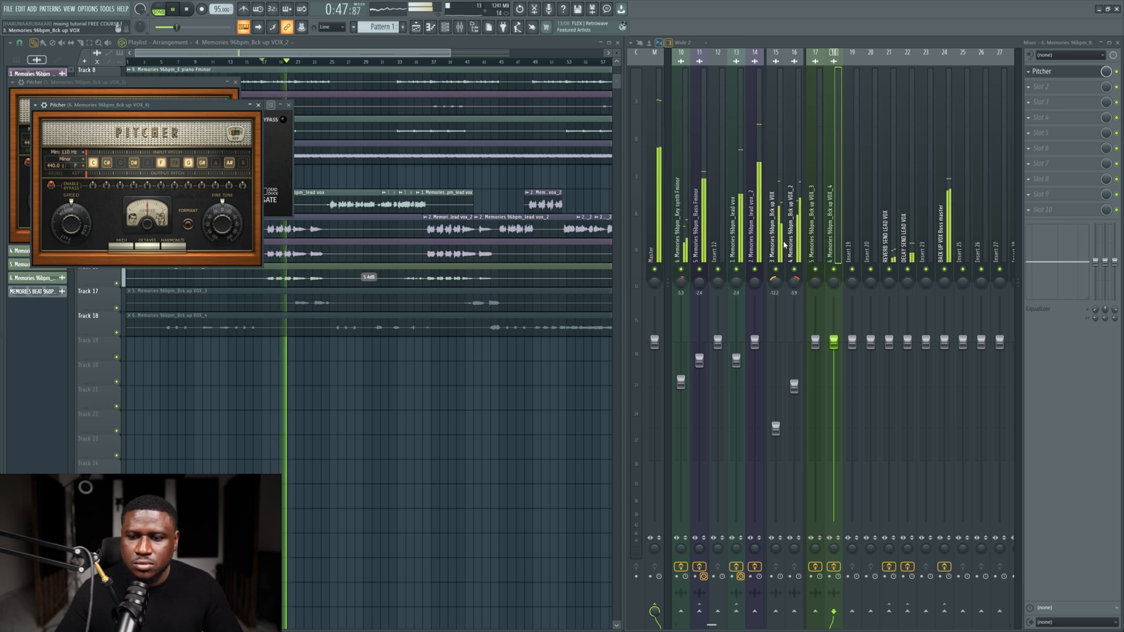
key(space)
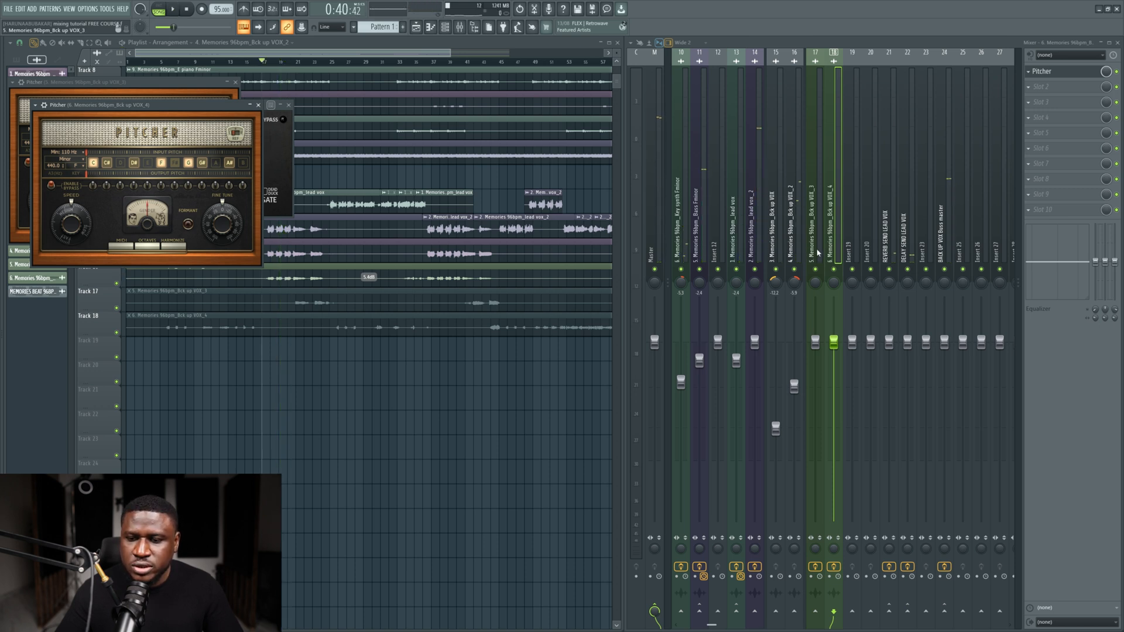
Step: Copy the lead vocal's Fruity Compressor with its settings to the BACK UP VOX Buss master track
click(731, 224)
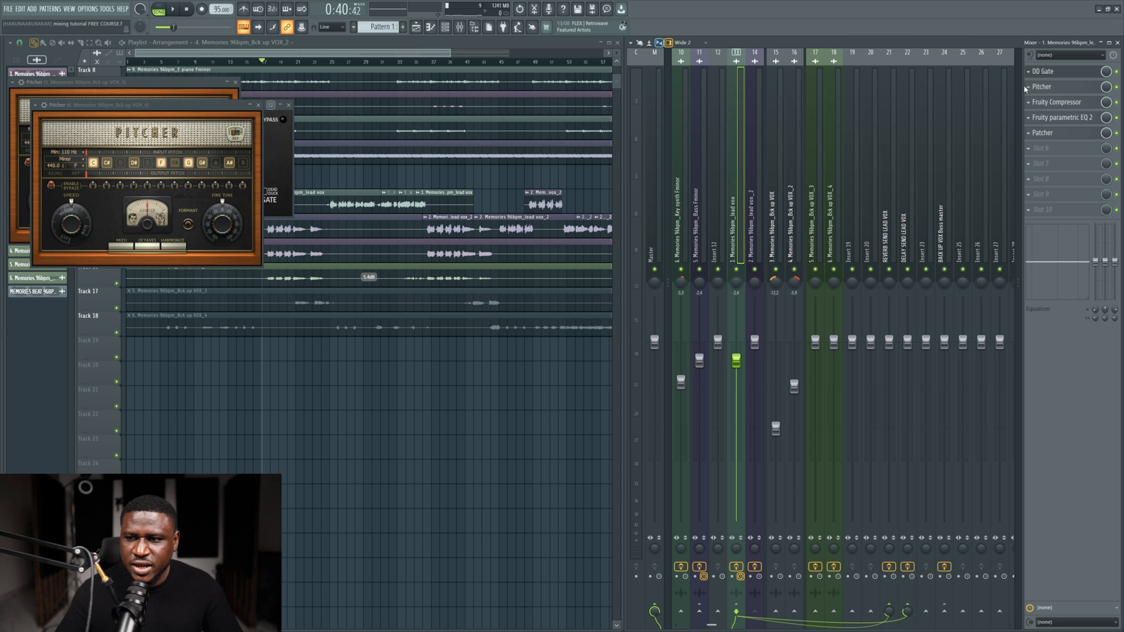
drag(1027, 107, 970, 164)
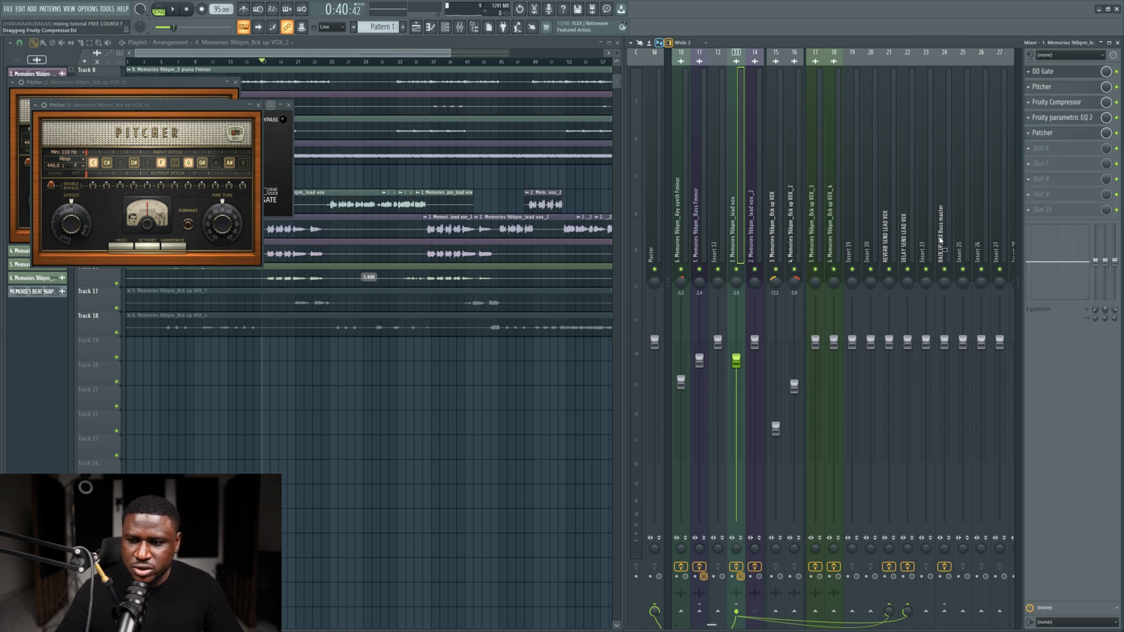
drag(941, 240, 941, 242)
Step: Lower the bus compressor's threshold to about -26.8 dB during playback and close all plugin windows
key(space)
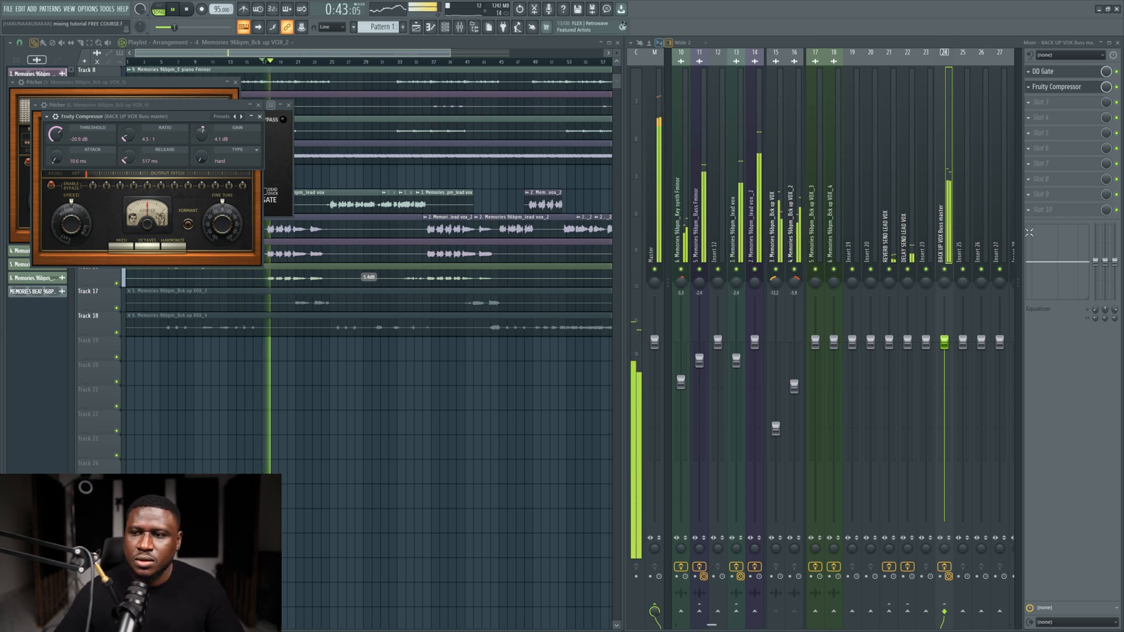
click(1074, 87)
click(1073, 86)
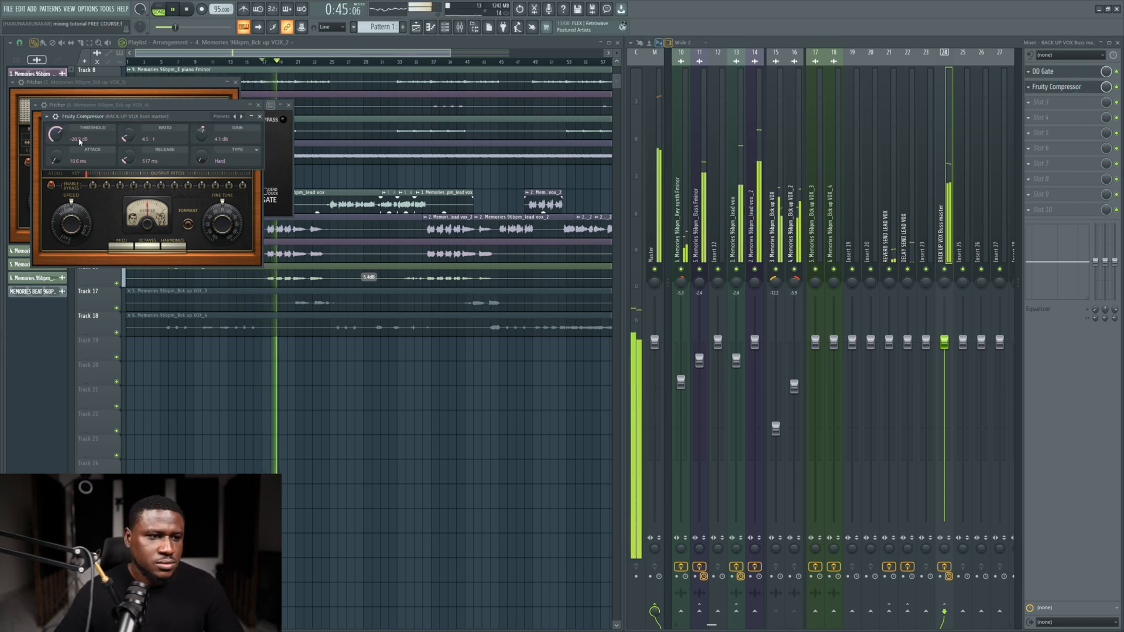
drag(56, 134, 56, 145)
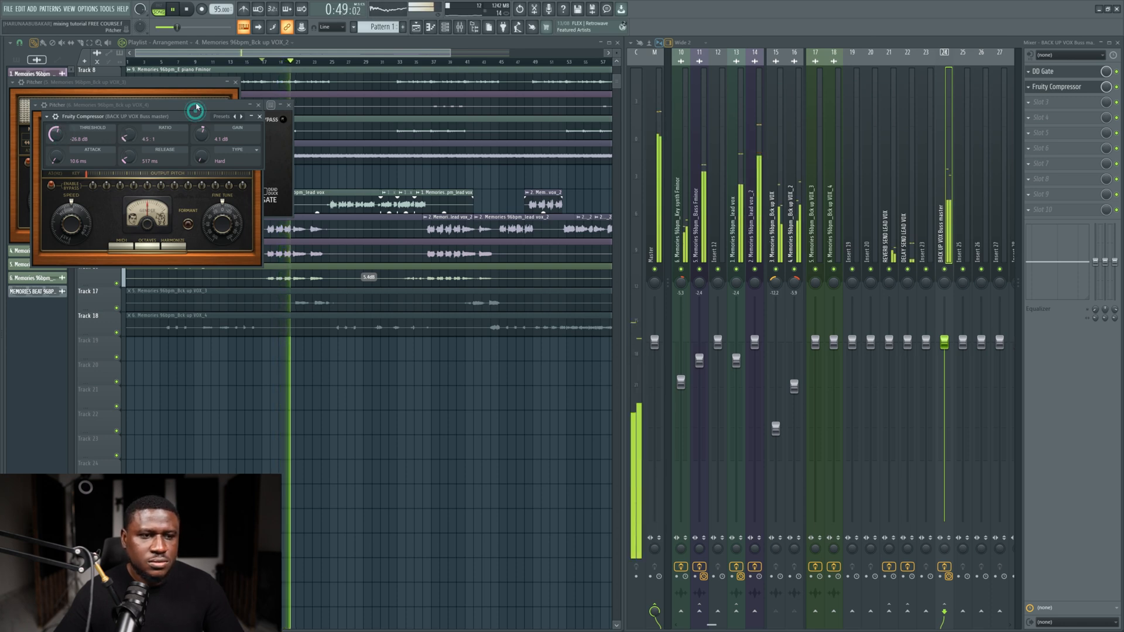
drag(196, 107, 296, 441)
key(alt+F12)
key(space)
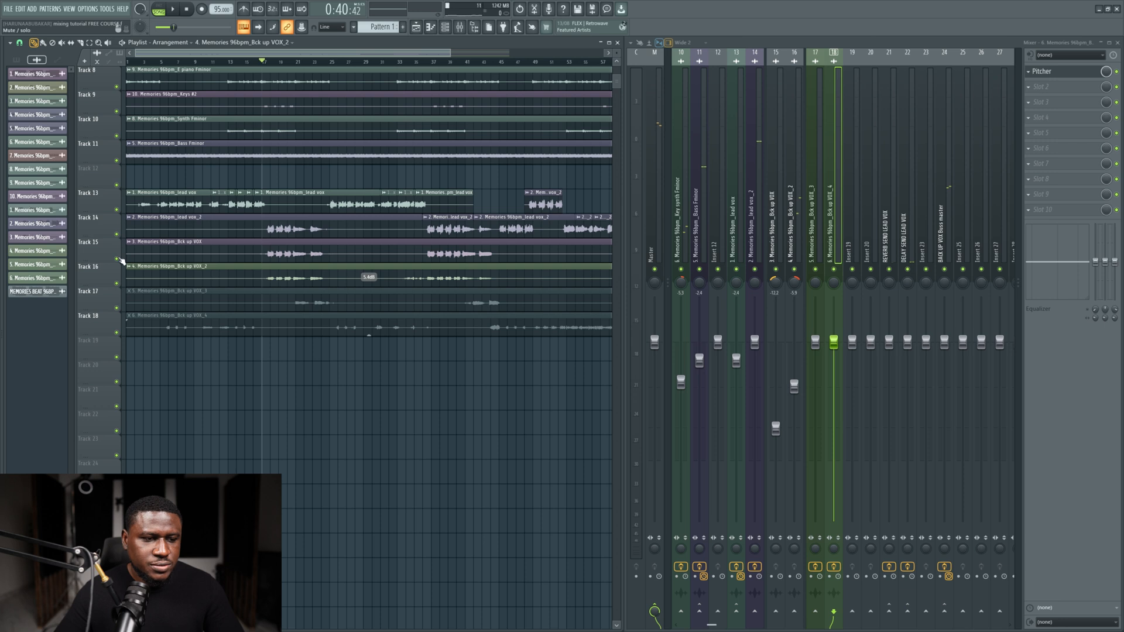
Step: Solo Tracks 15 and 16 and play the backing vocals through the BACK UP VOX Buss master track
right_click(117, 259)
click(116, 284)
key(space)
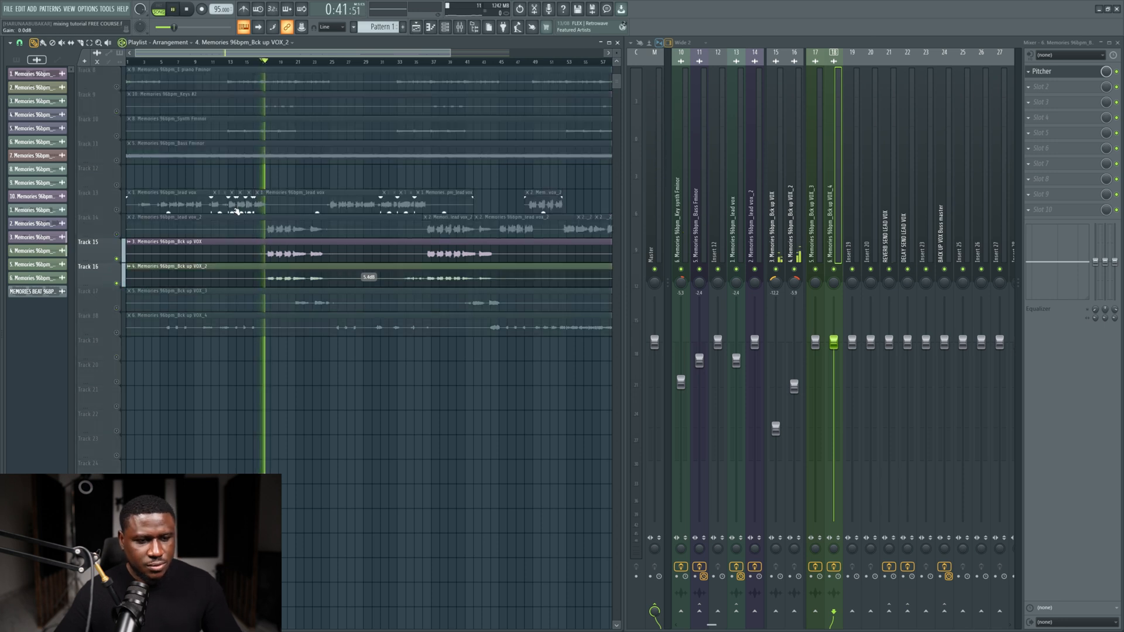
scroll(237, 211, up, 2)
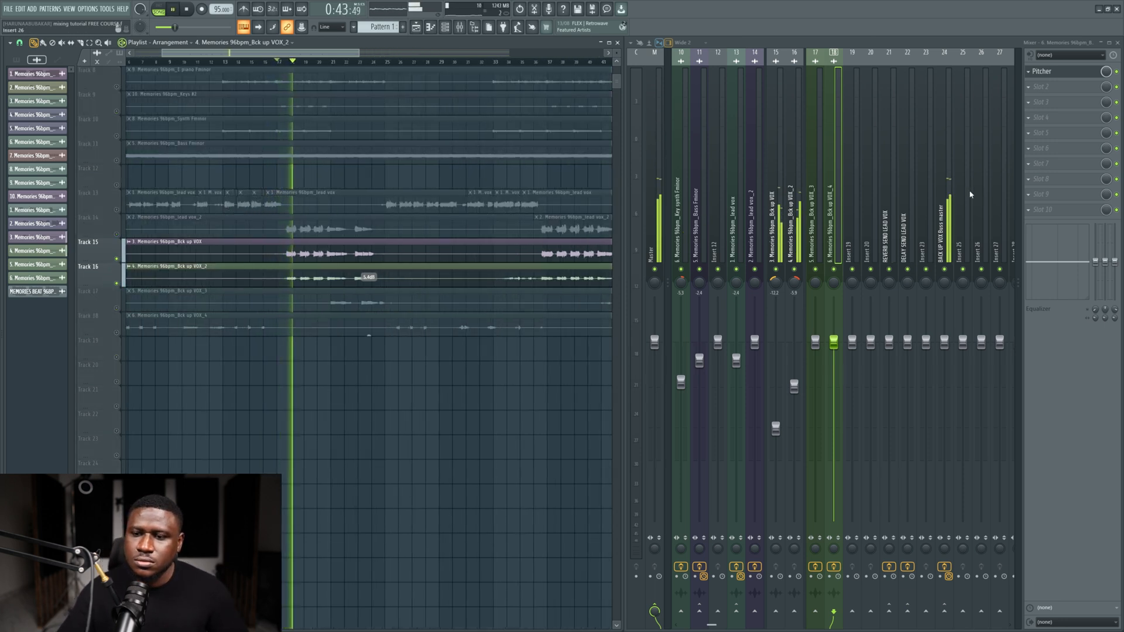
click(941, 217)
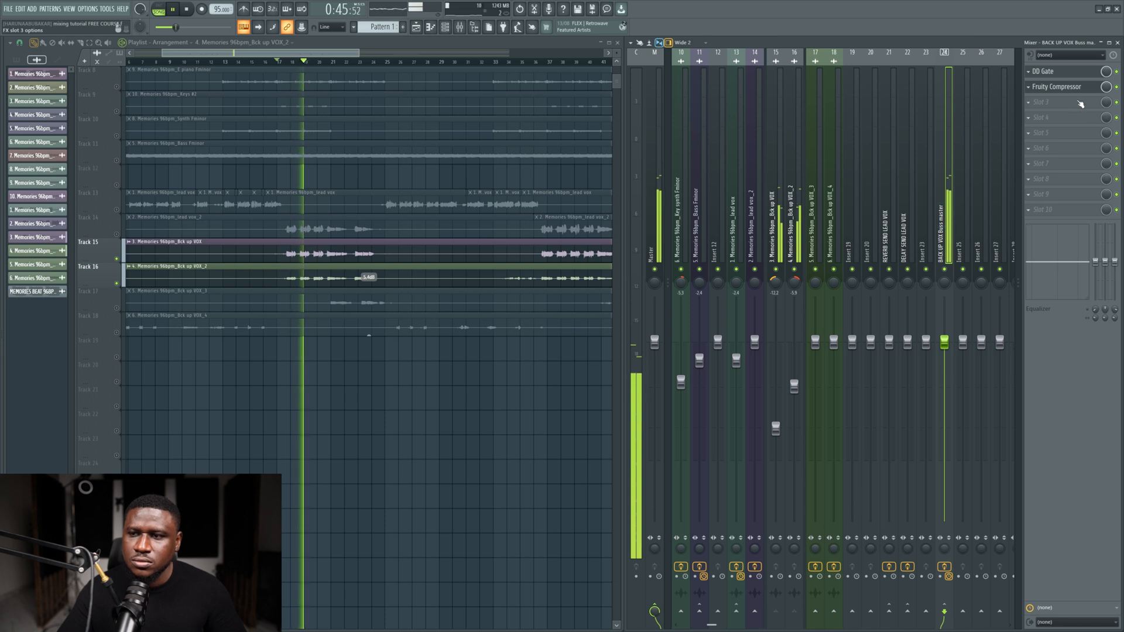
key(space)
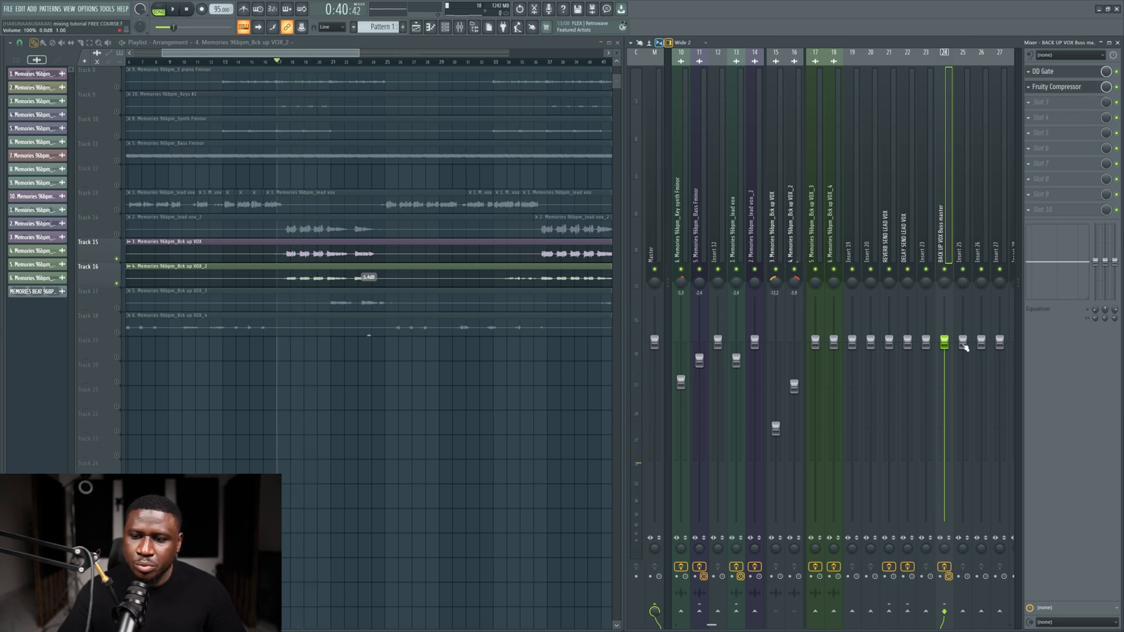
Step: Play the soloed backing vocals and bypass and re-enable the BACK UP VOX Buss master's effects to compare the sound
key(space)
click(944, 565)
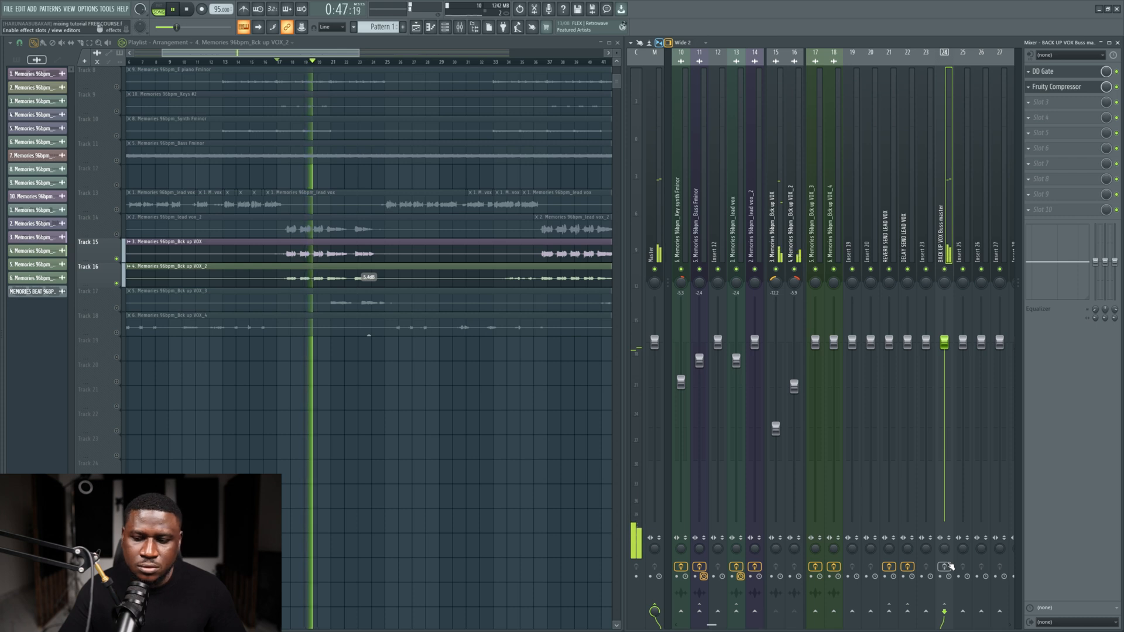
click(946, 566)
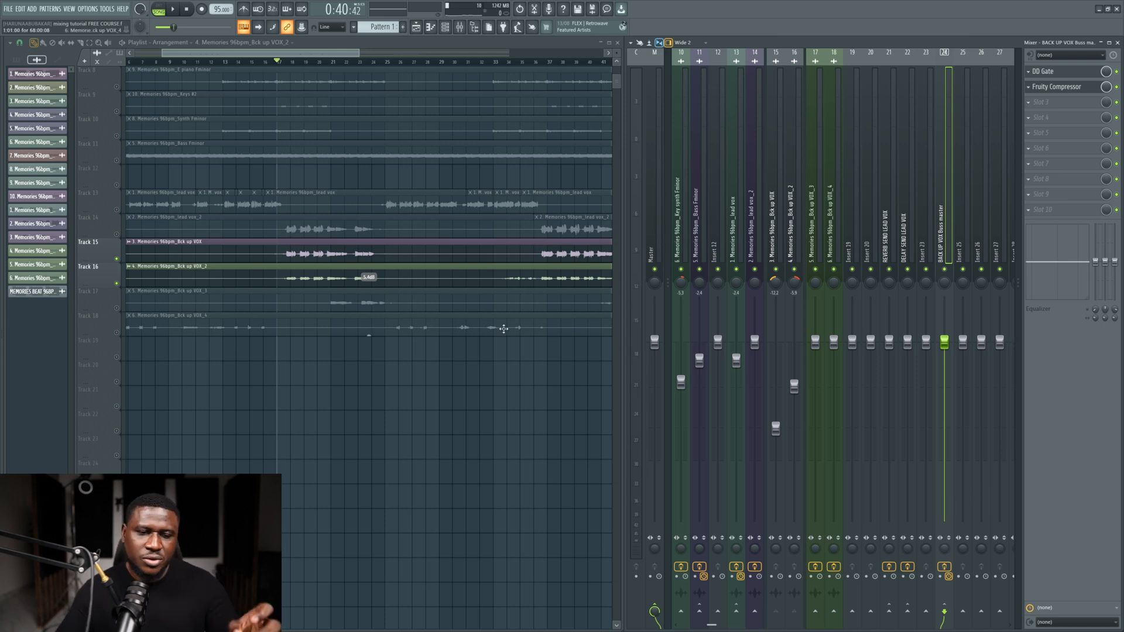
Step: Unsolo the backing vocal tracks and lower the BACK UP VOX Buss master fader to about -1.7 dB while playing the full mix
right_click(117, 284)
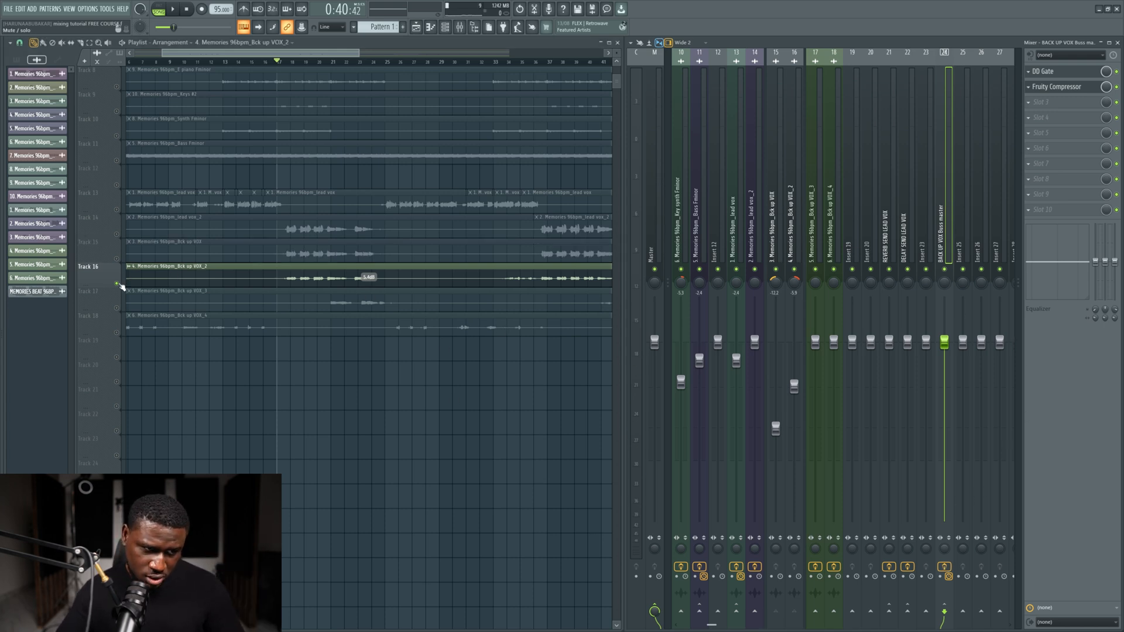
right_click(118, 284)
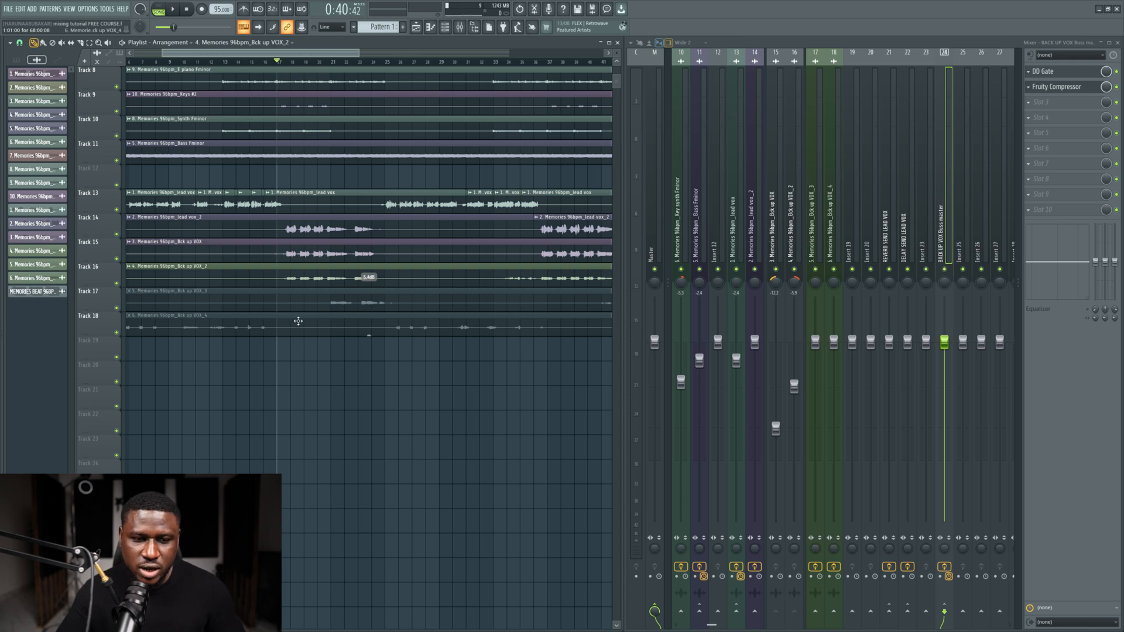
key(space)
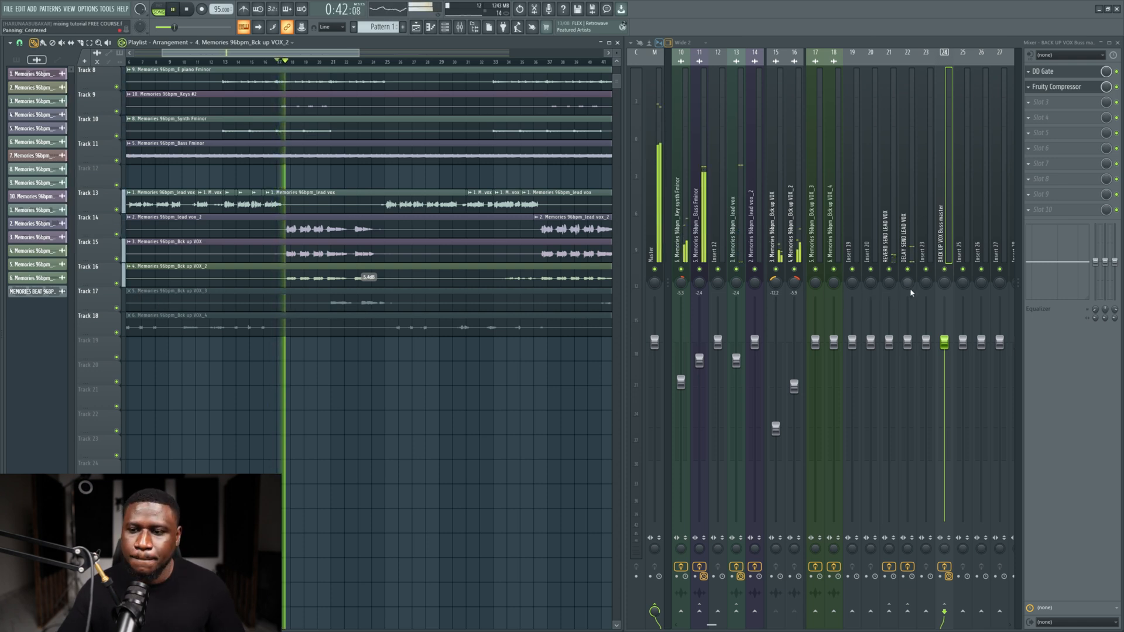
drag(944, 342, 944, 354)
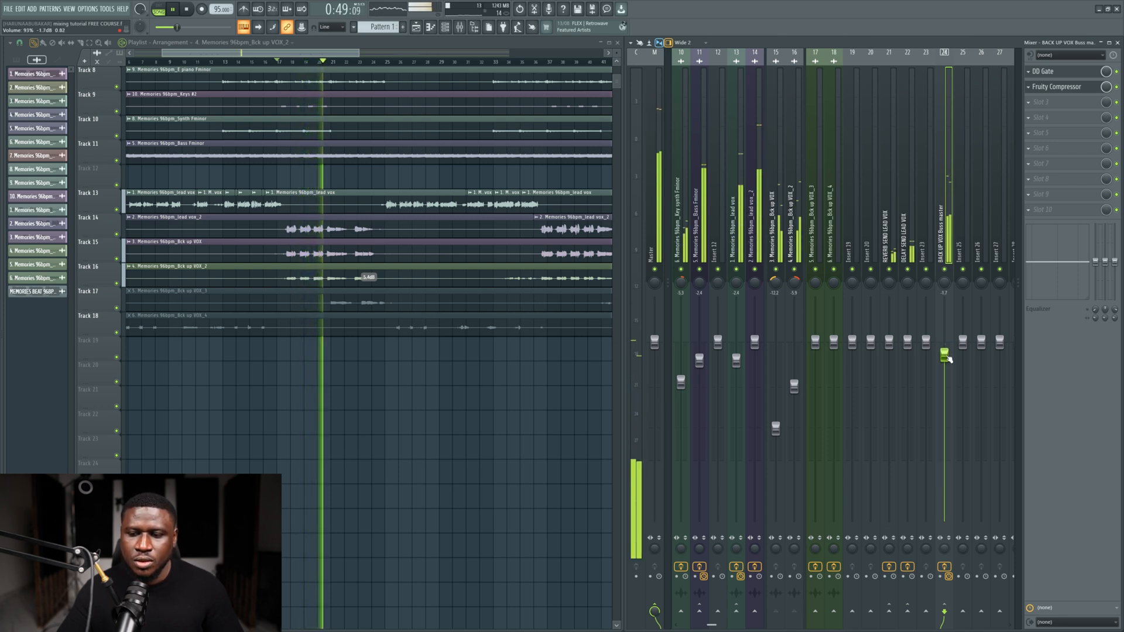
key(space)
Step: Copy Fruity Reeverb 2 with its settings from the REVERB SEND LEAD VOX track to the BACK UP VOX Buss master track
scroll(888, 215, down, 3)
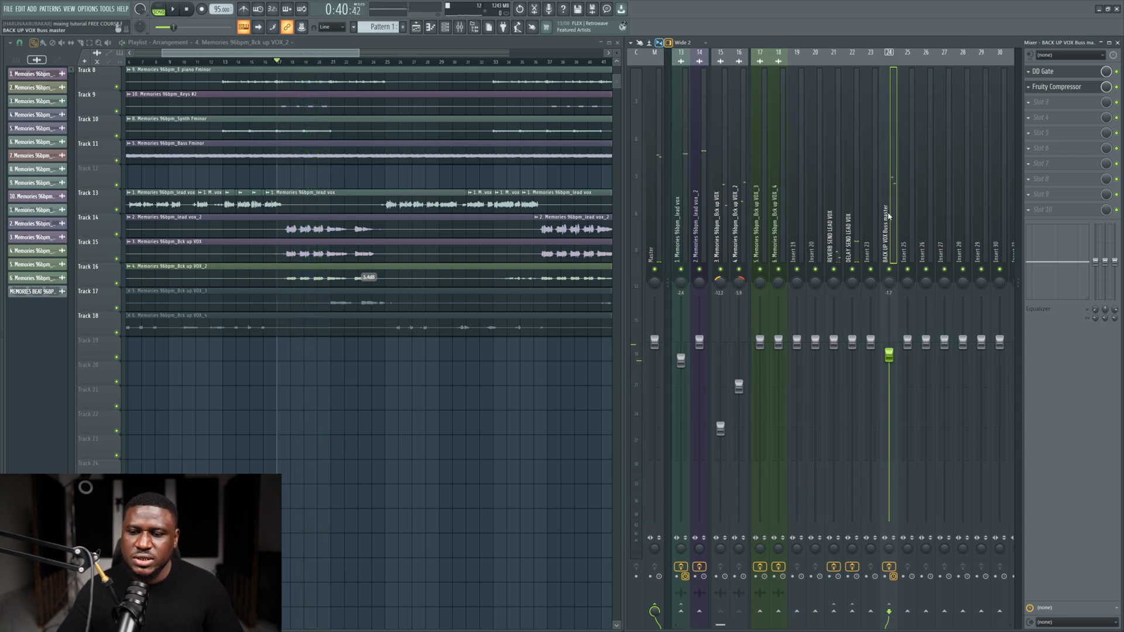
scroll(873, 216, up, 3)
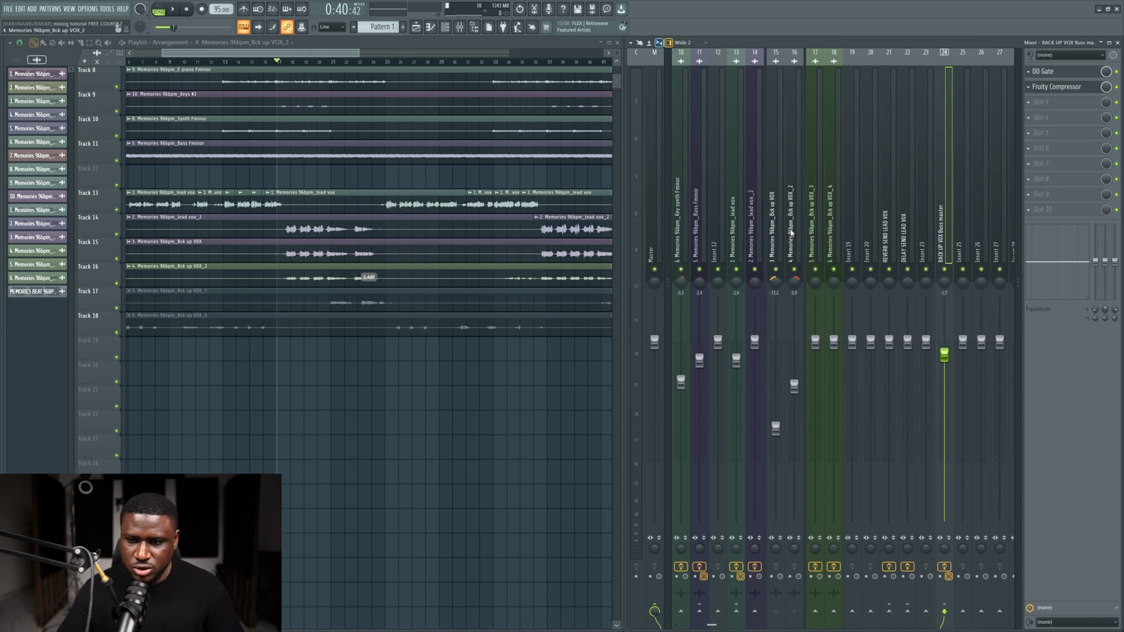
drag(833, 225, 890, 225)
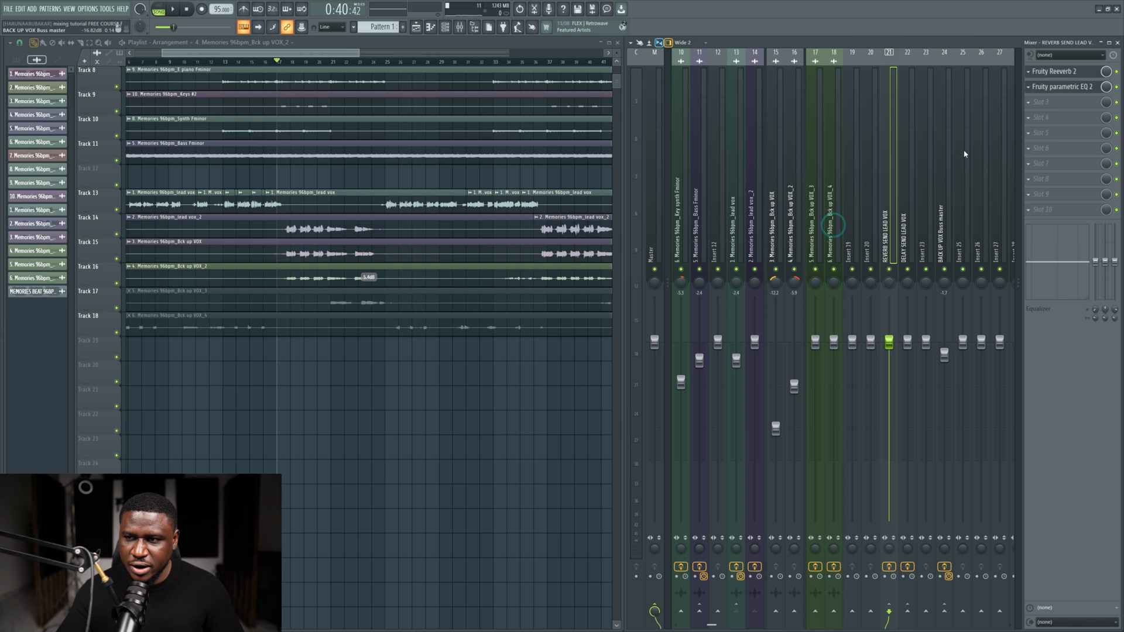
click(1028, 72)
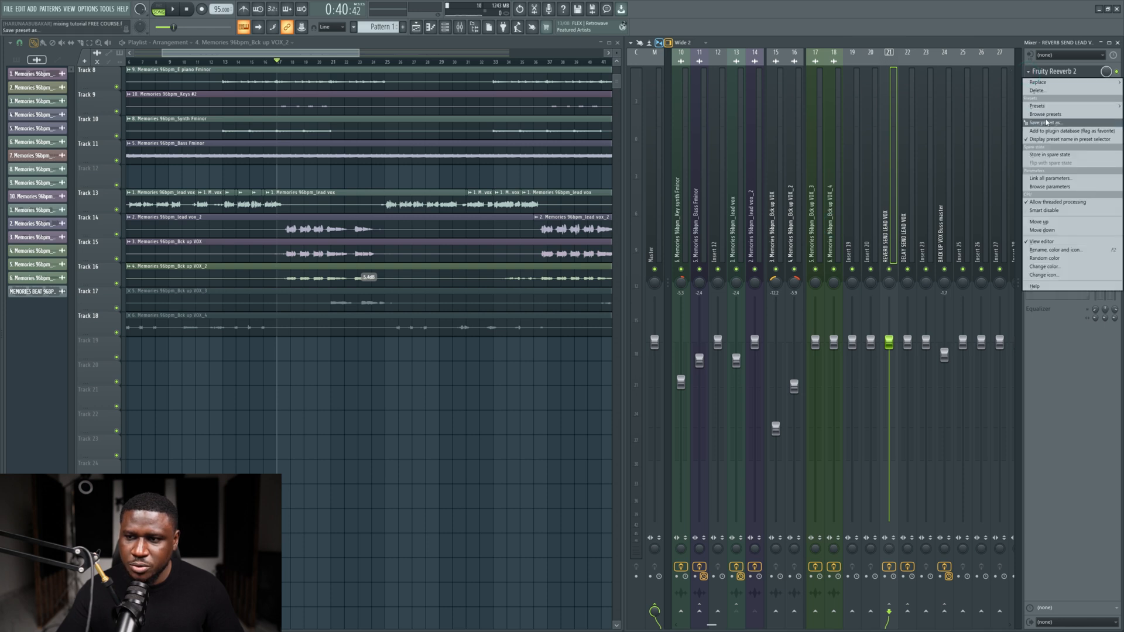
drag(1045, 118, 946, 187)
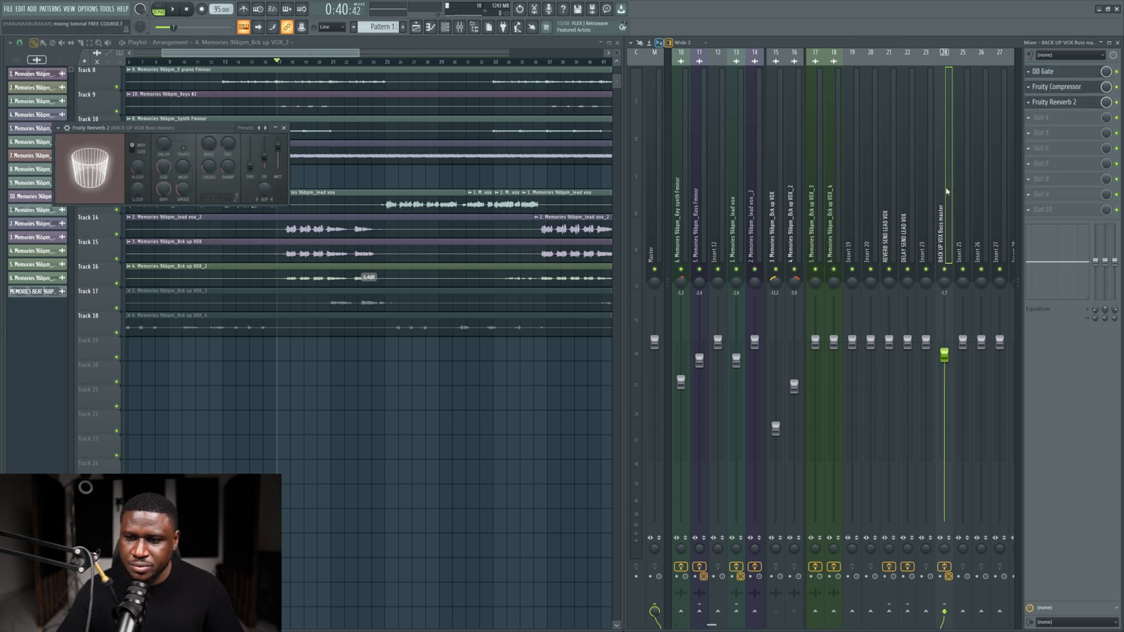
Step: Reset the bus reverb's dry level and lower its wet level to about 37% while auditioning the mix
key(space)
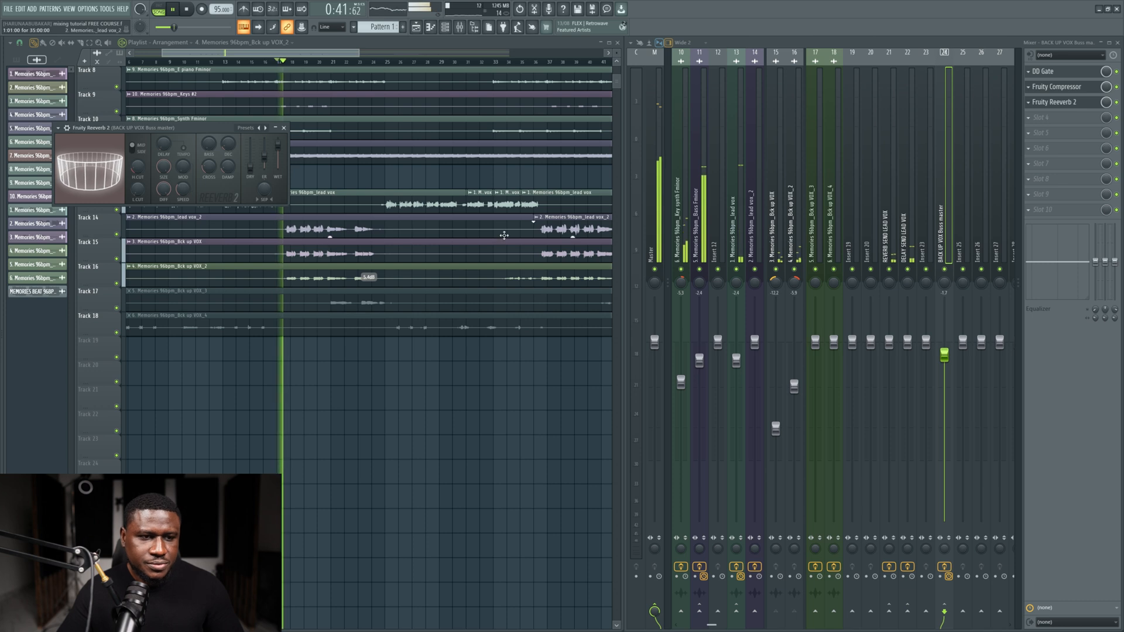
key(space)
right_click(251, 167)
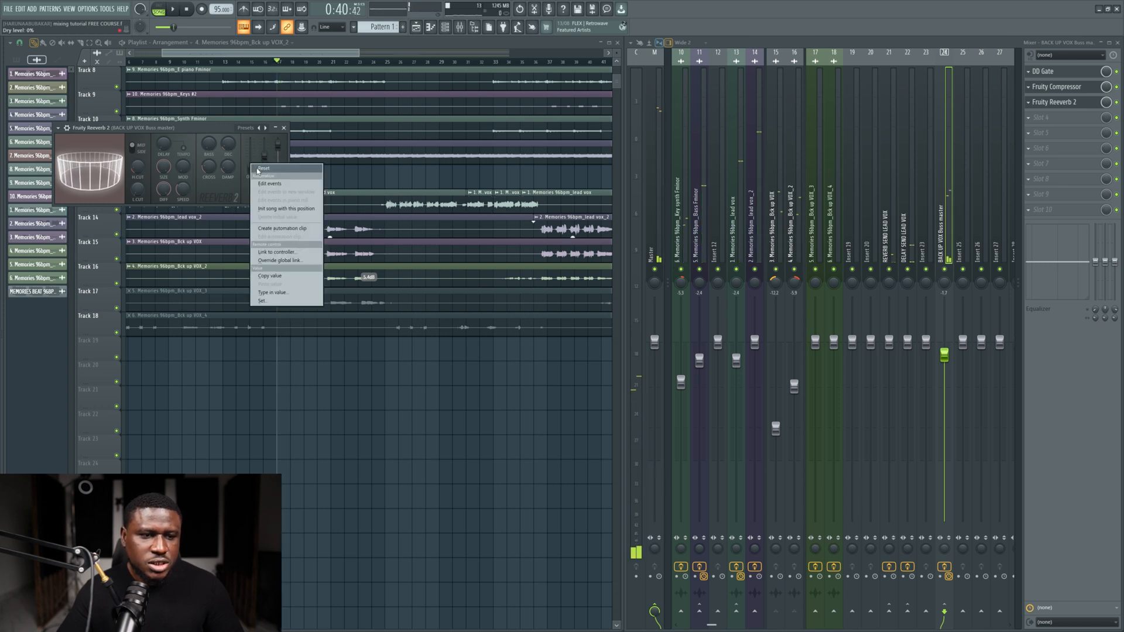
click(260, 170)
drag(280, 150, 280, 164)
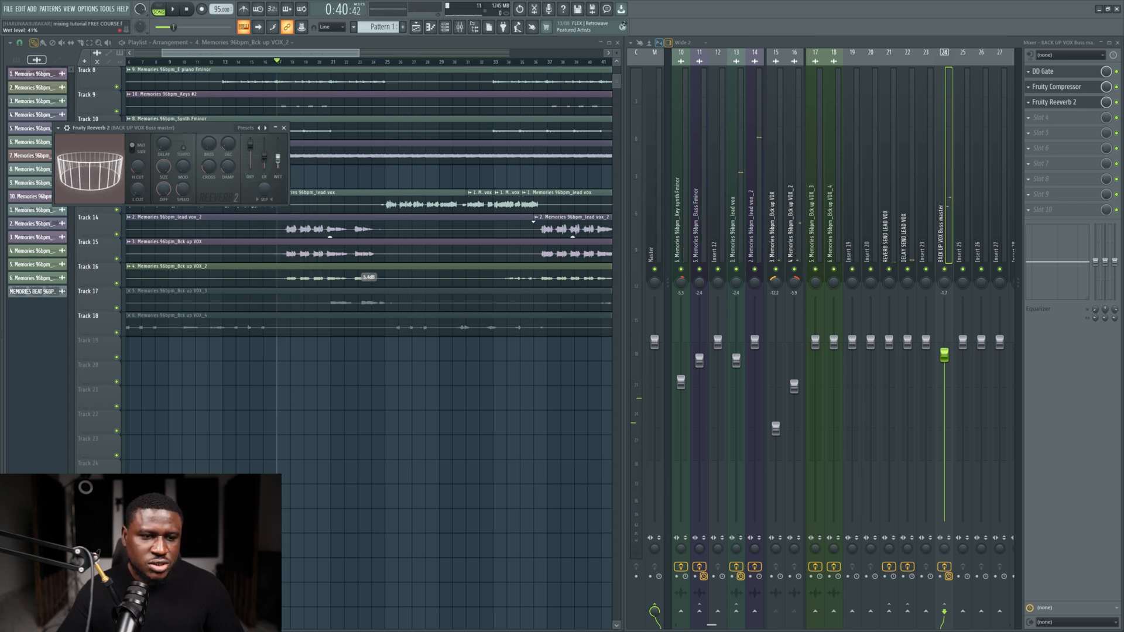
key(space)
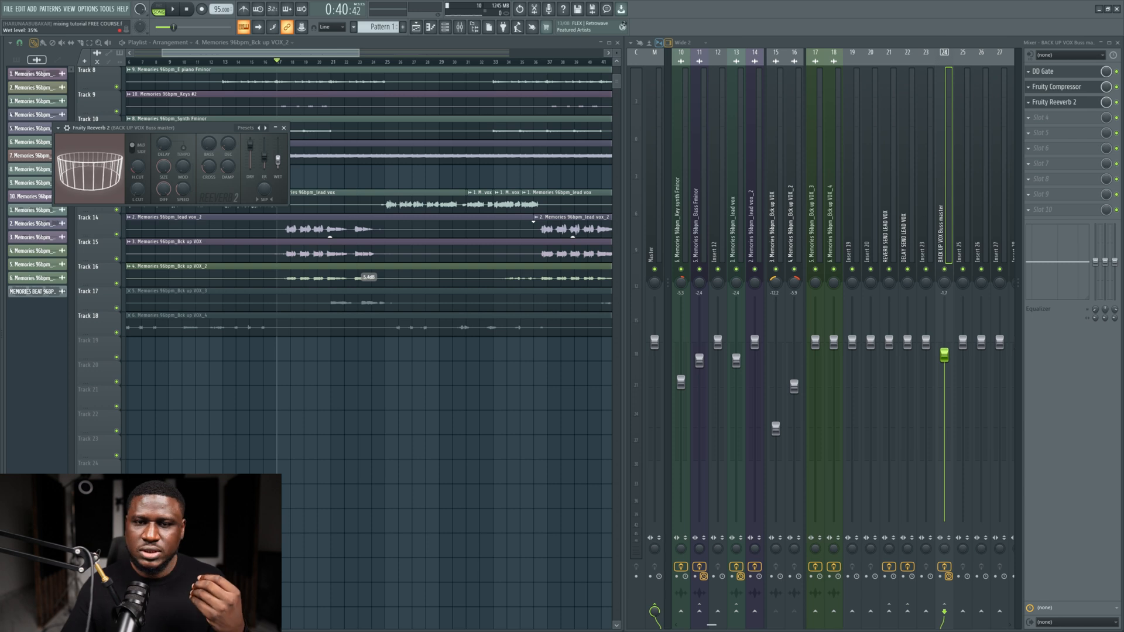
key(space)
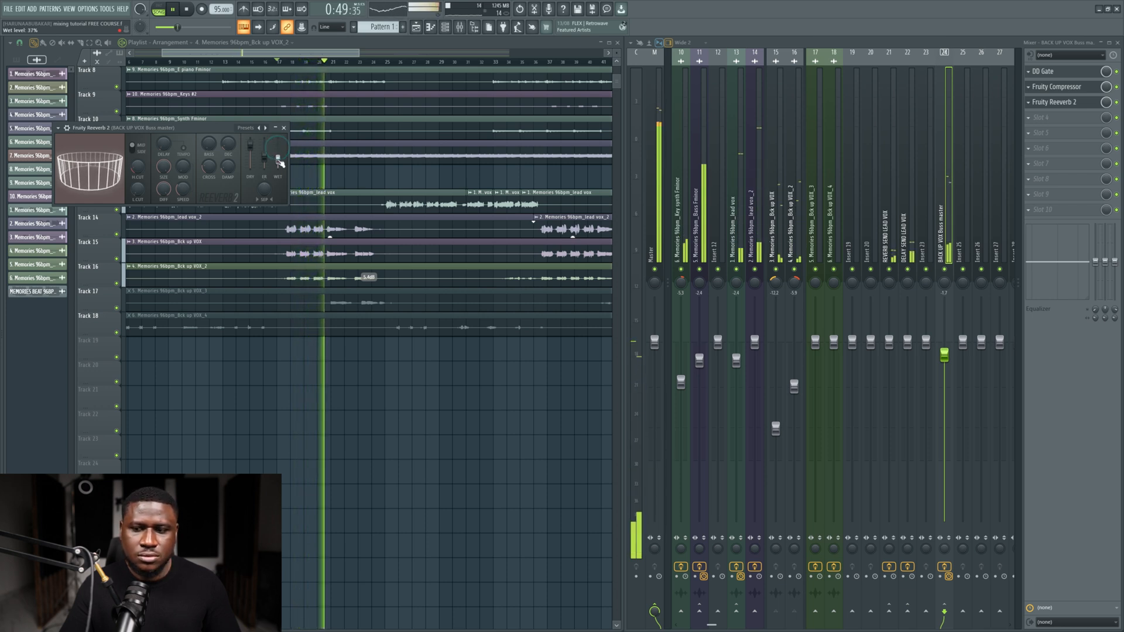
drag(278, 159, 279, 160)
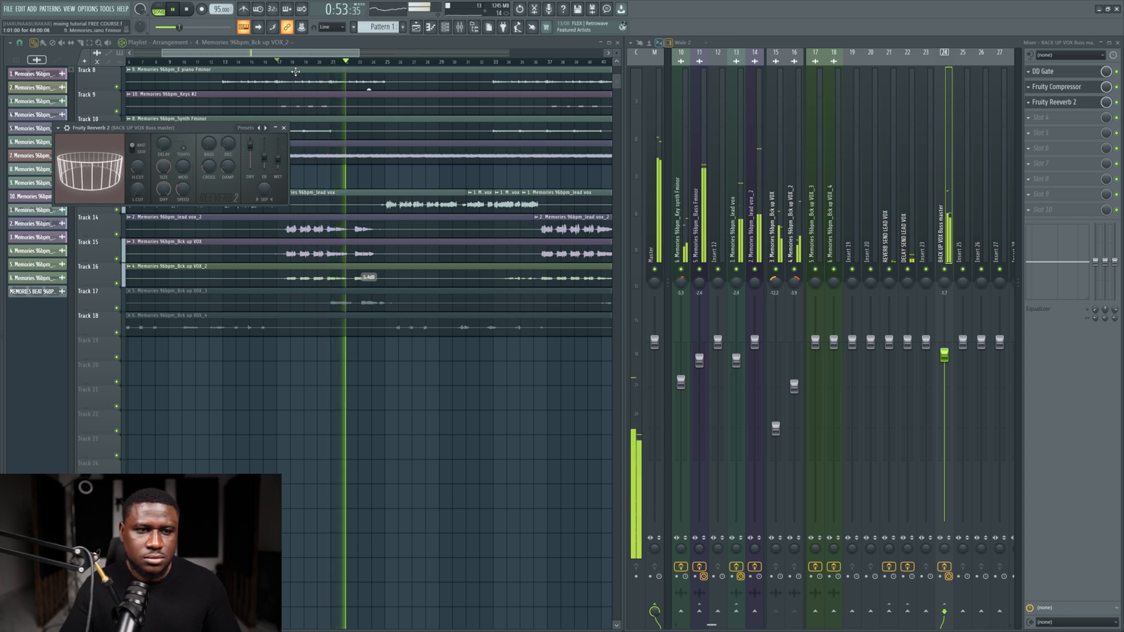
Step: Close the reverb window, replay the backing vocal section and compare the soloed BACK UP VOX Buss master with the full mix
click(284, 127)
click(287, 61)
click(285, 63)
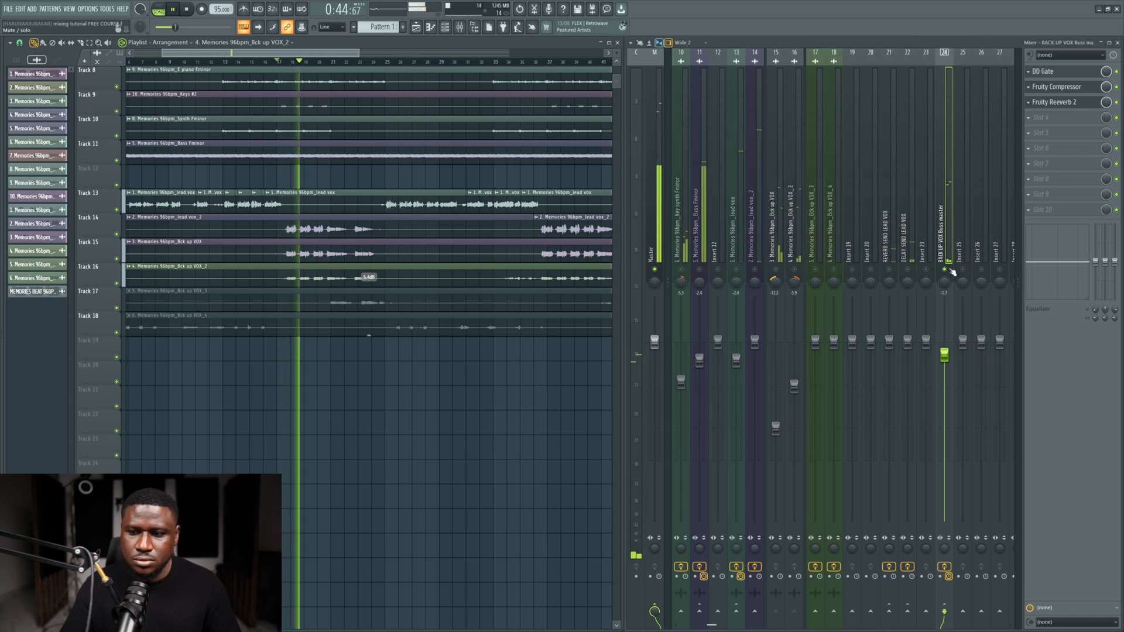
click(785, 269)
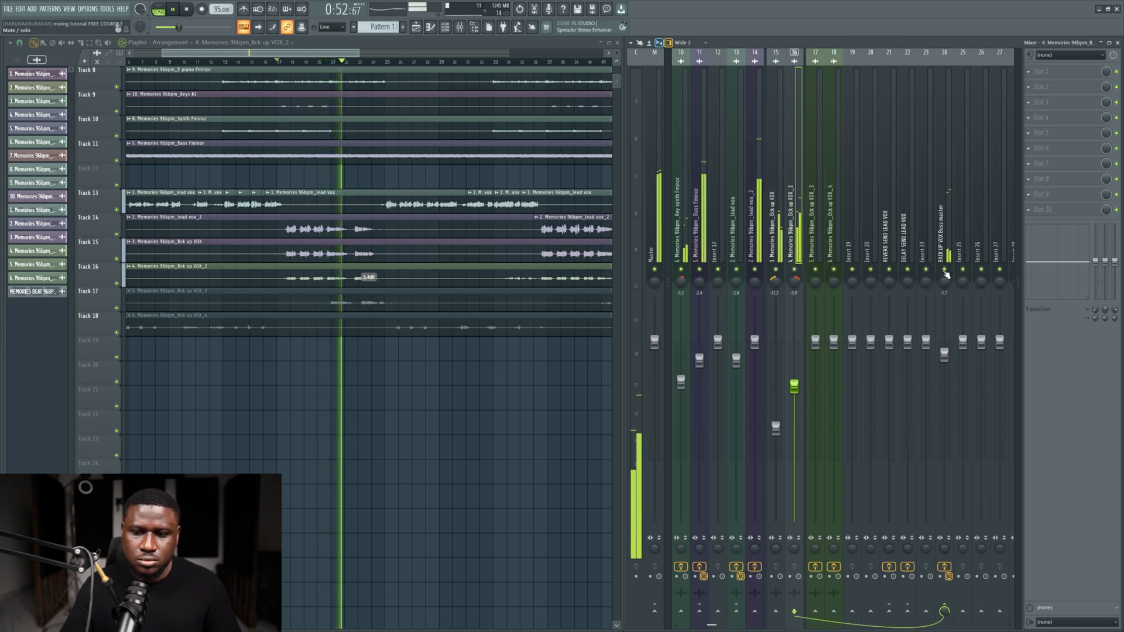
key(space)
Step: Lower the BACK UP VOX Buss master fader to about -2.5 dB during playback of the full mix
key(space)
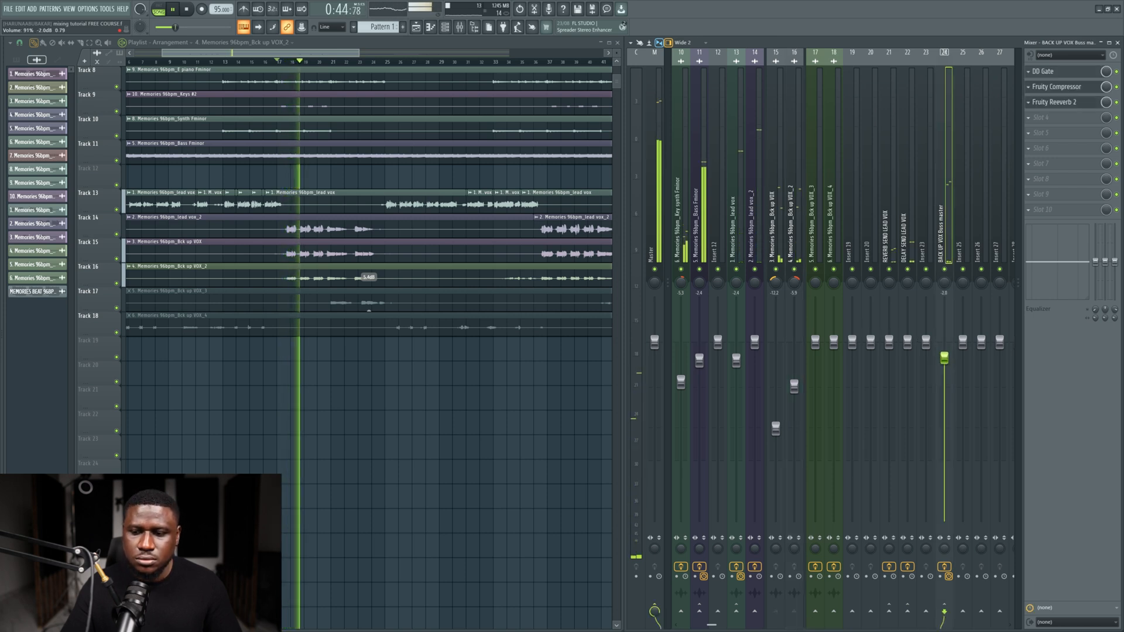
drag(944, 355, 946, 359)
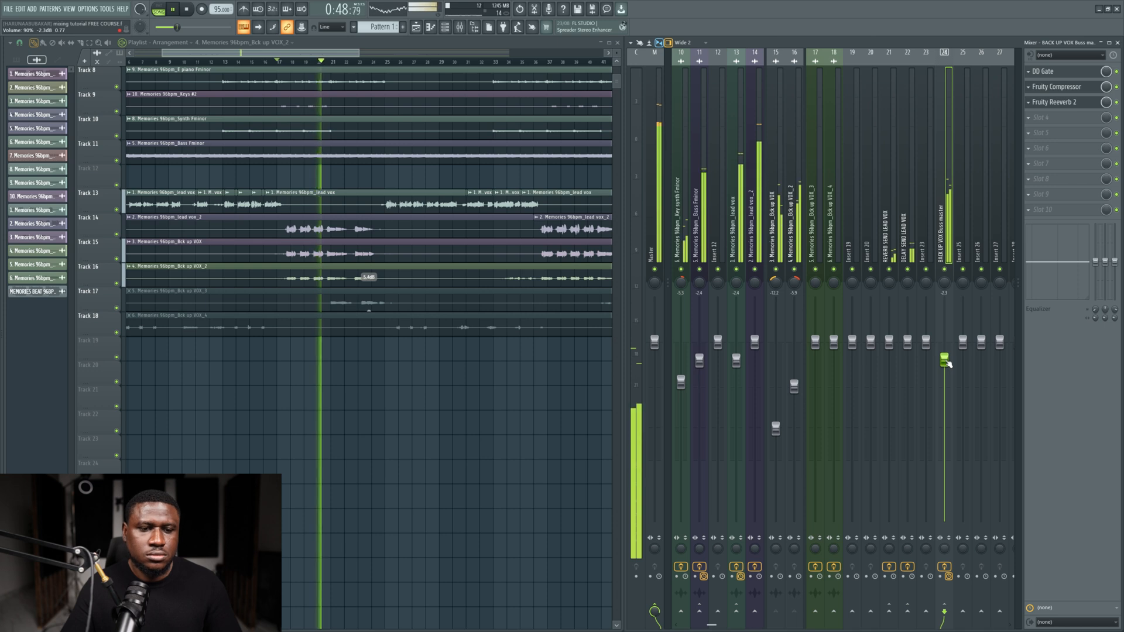
drag(945, 361, 946, 361)
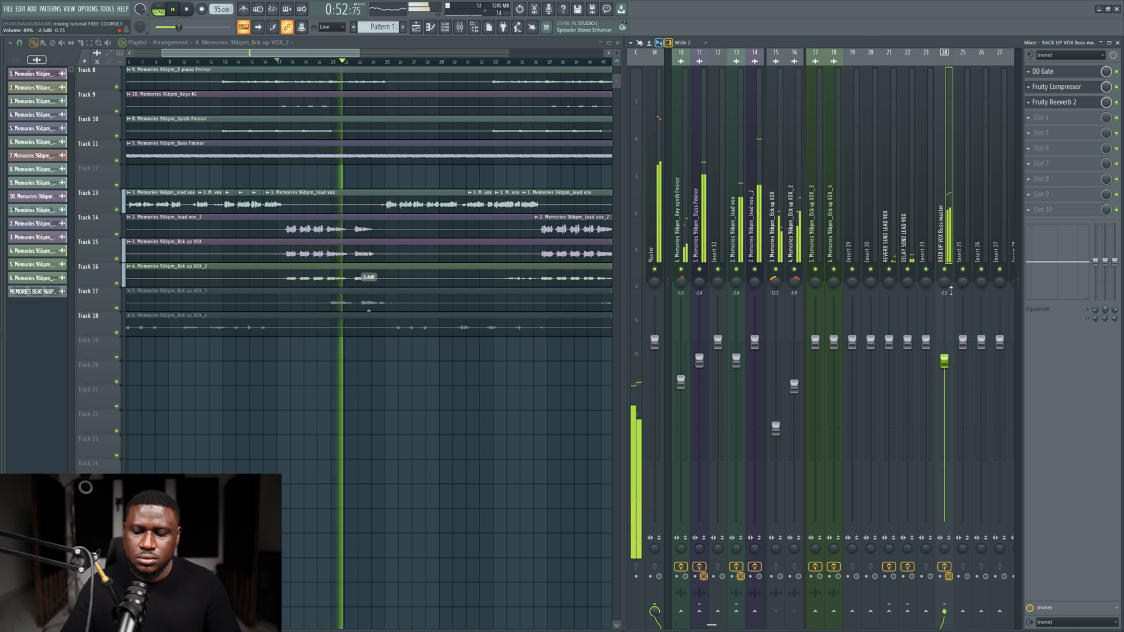
key(space)
Step: Insert Fruity Chorus ahead of the reverb on the BACK UP VOX Buss master track and reduce its mix level during playback
click(1065, 117)
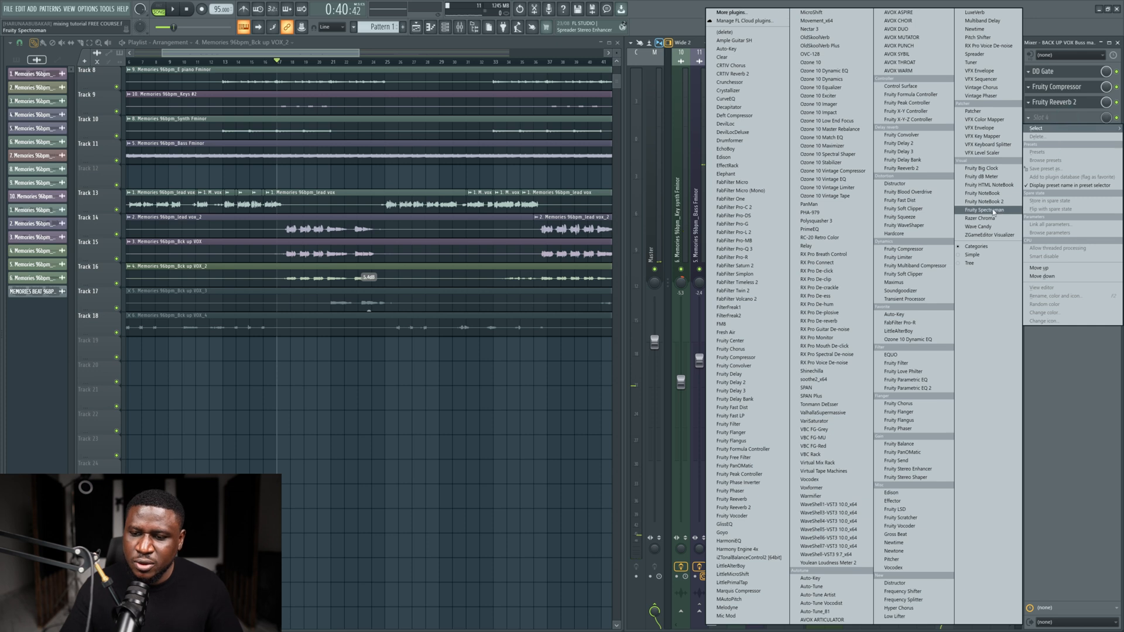
click(895, 403)
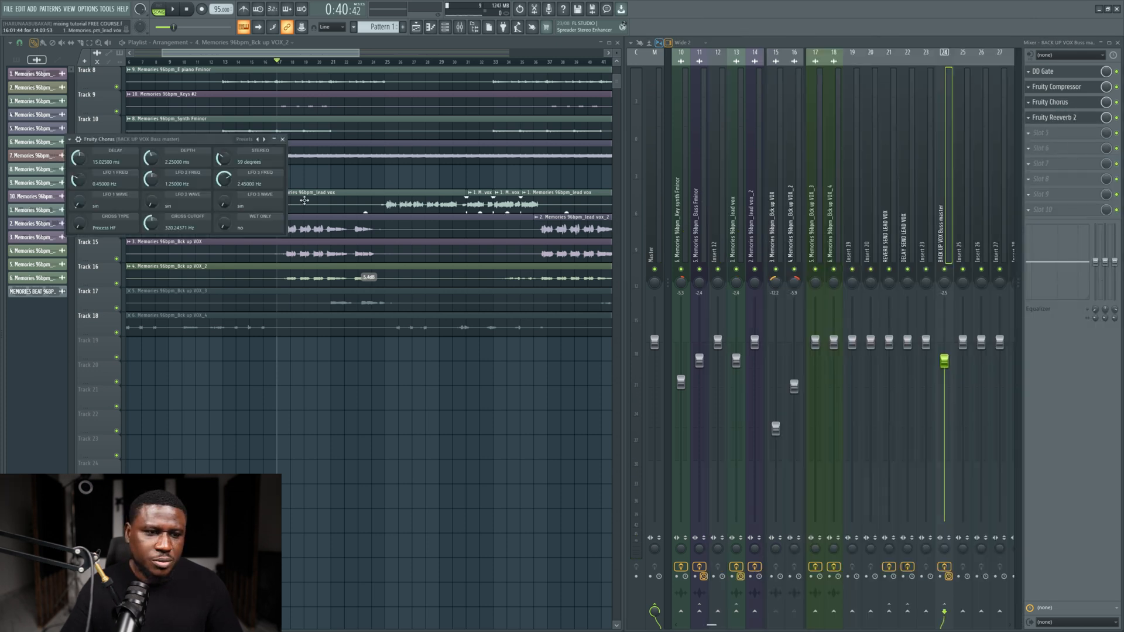
click(80, 140)
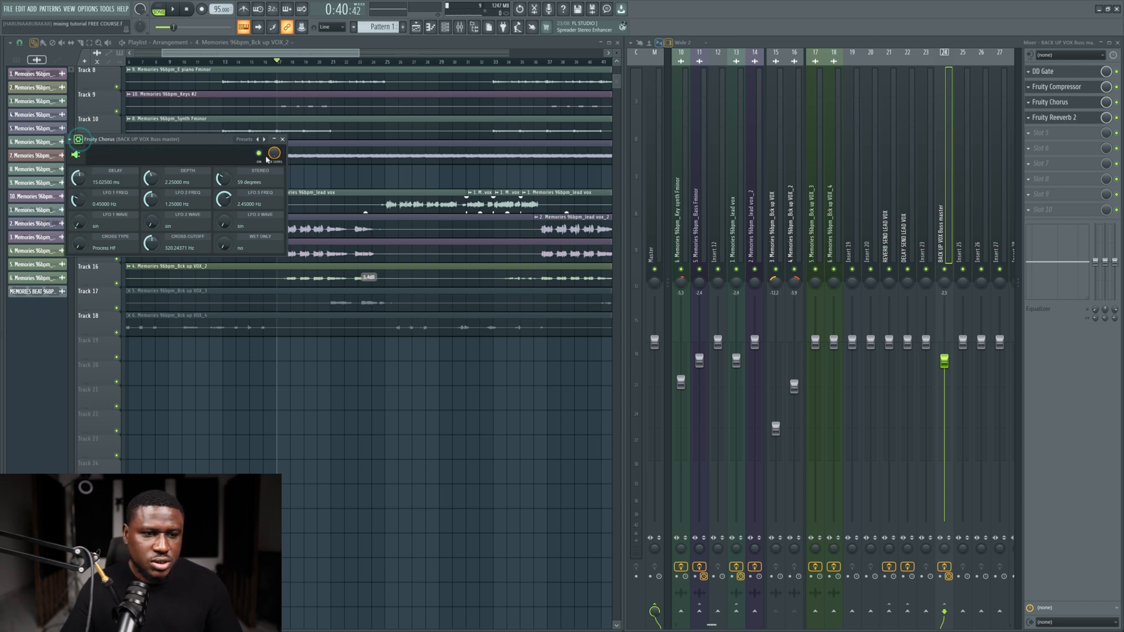
key(space)
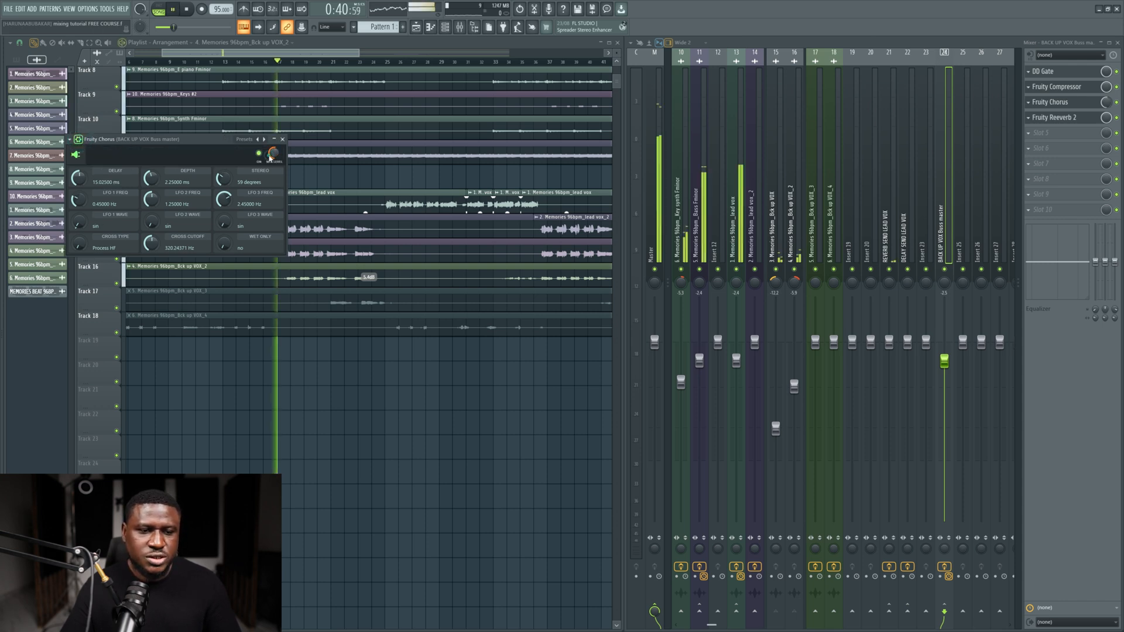
drag(270, 157, 270, 157)
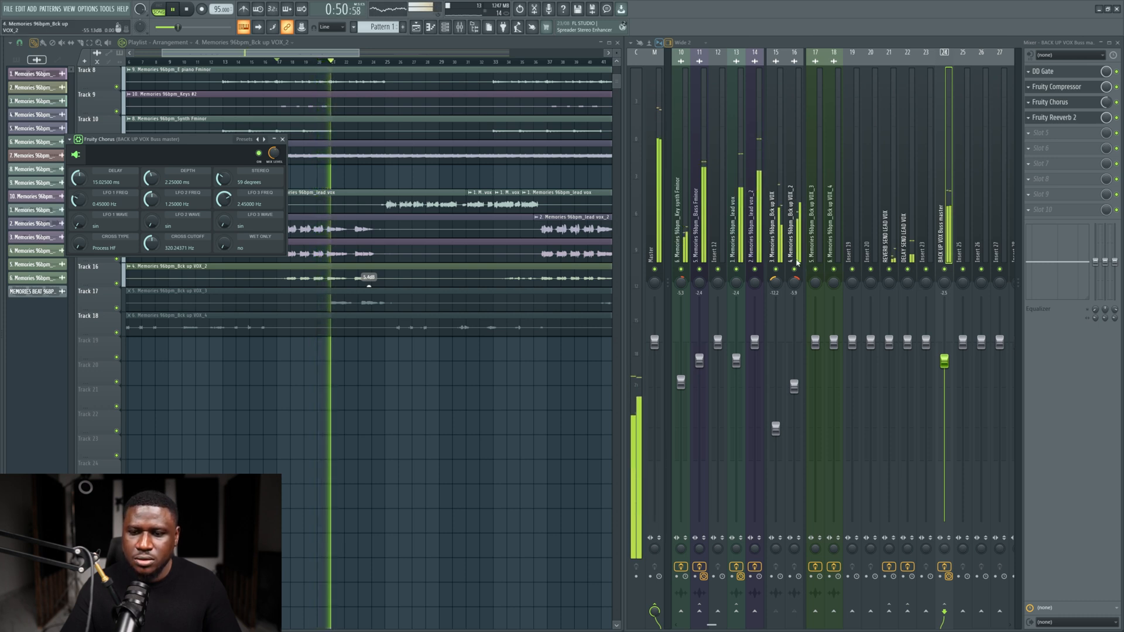
Step: Check the panning of the first two backing vocals, close the chorus window and audition the second backing vocal section in the arrangement
click(776, 282)
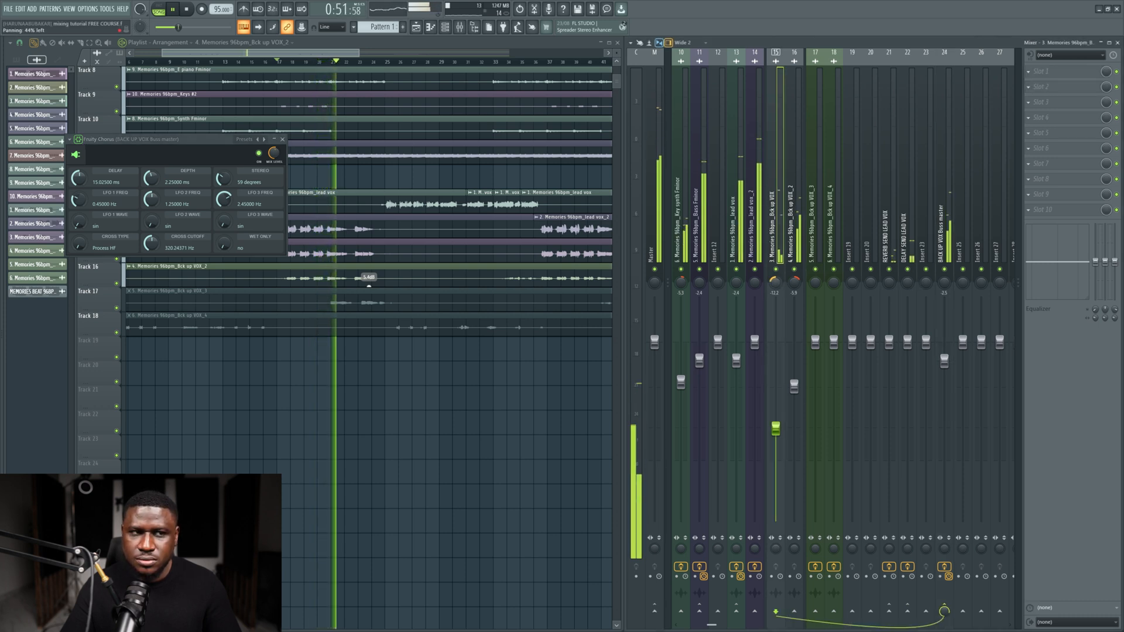
click(798, 282)
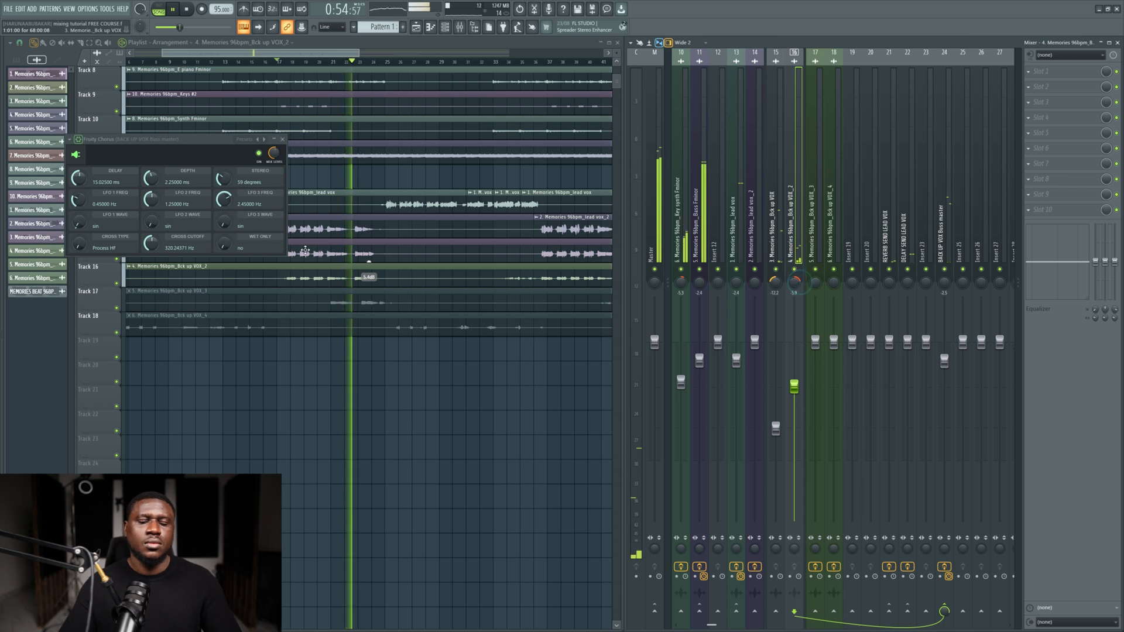
right_click(365, 409)
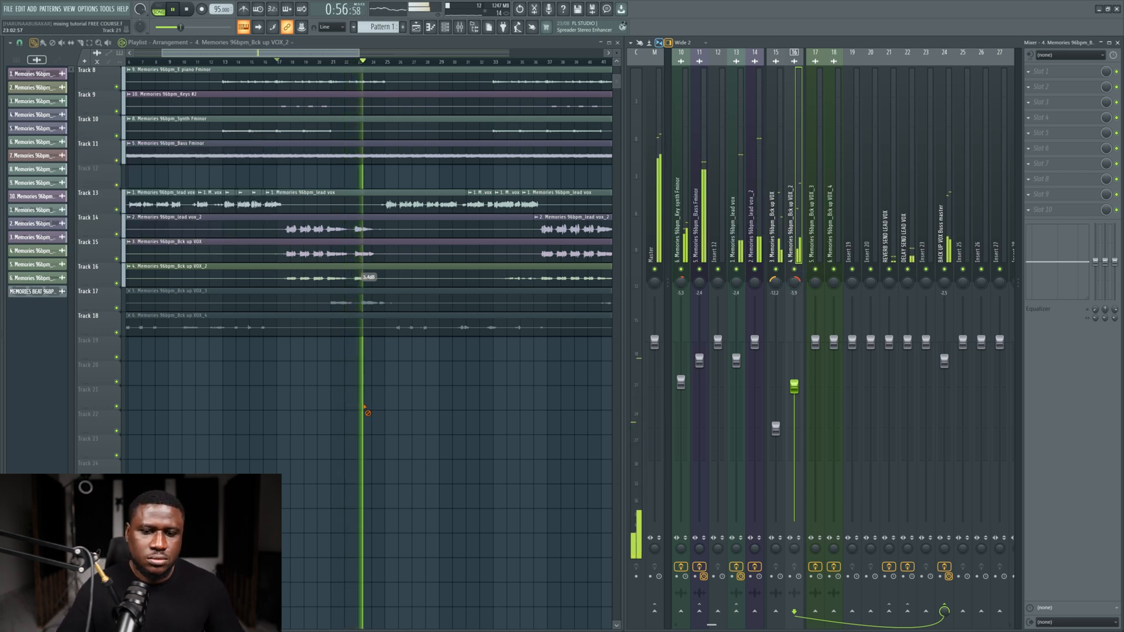
click(507, 63)
scroll(451, 218, down, 2)
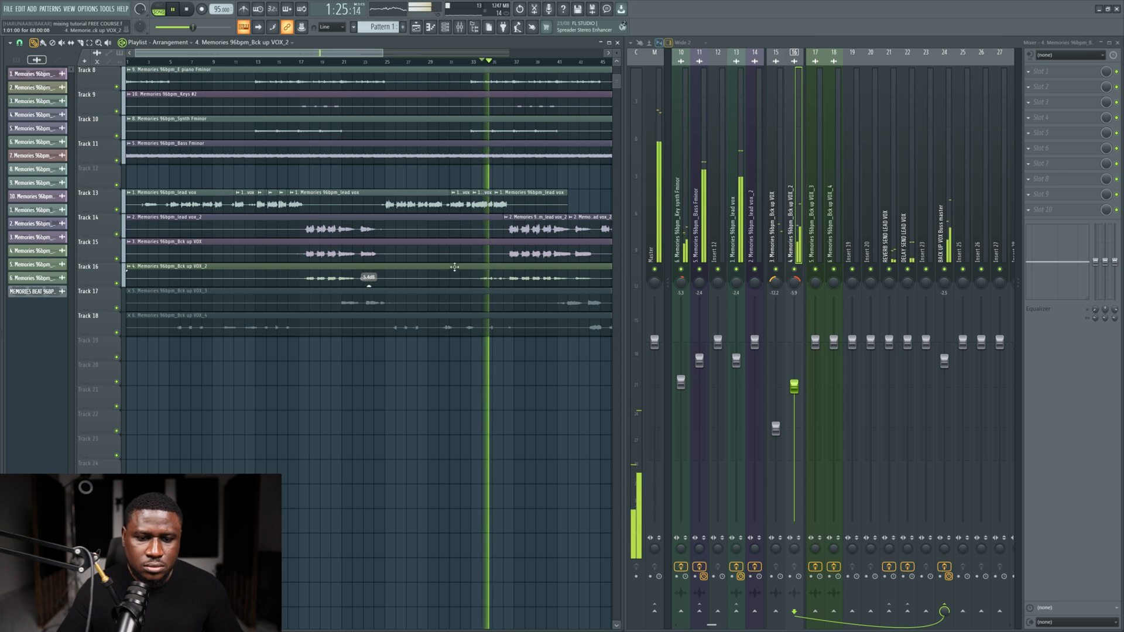
scroll(463, 275, up, 1)
scroll(463, 275, down, 1)
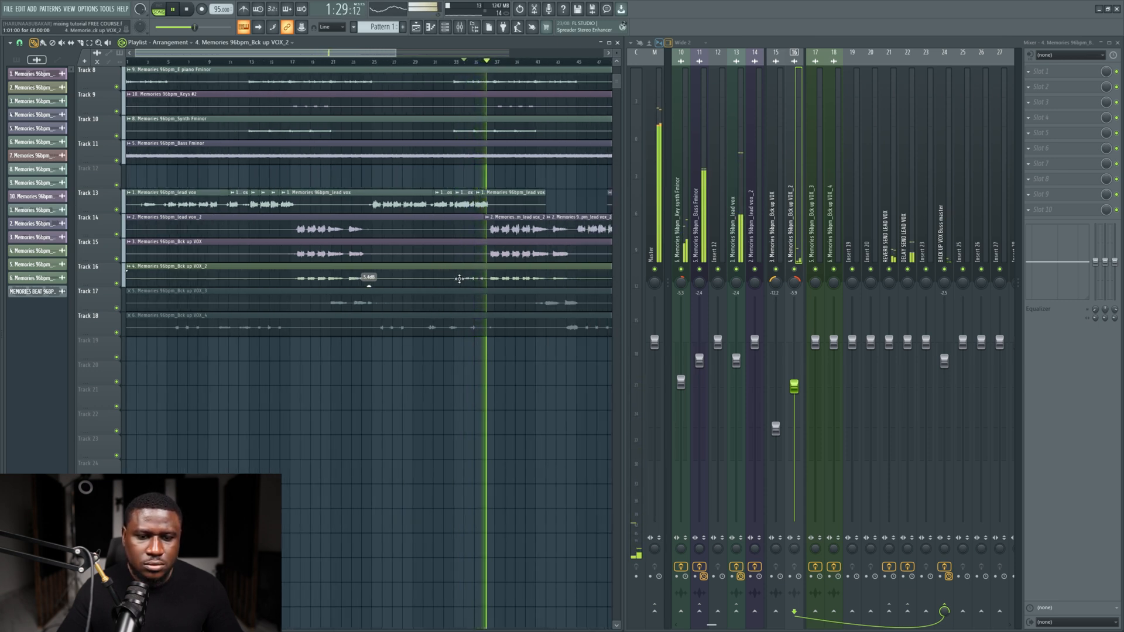
scroll(459, 278, down, 2)
scroll(460, 278, down, 1)
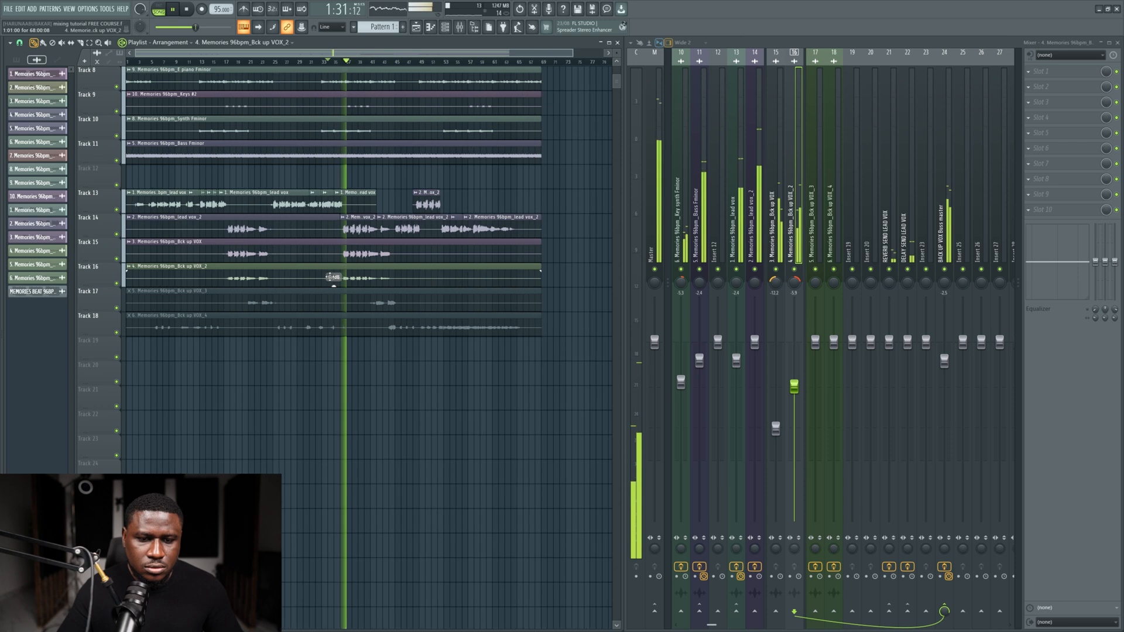
scroll(84, 276, up, 2)
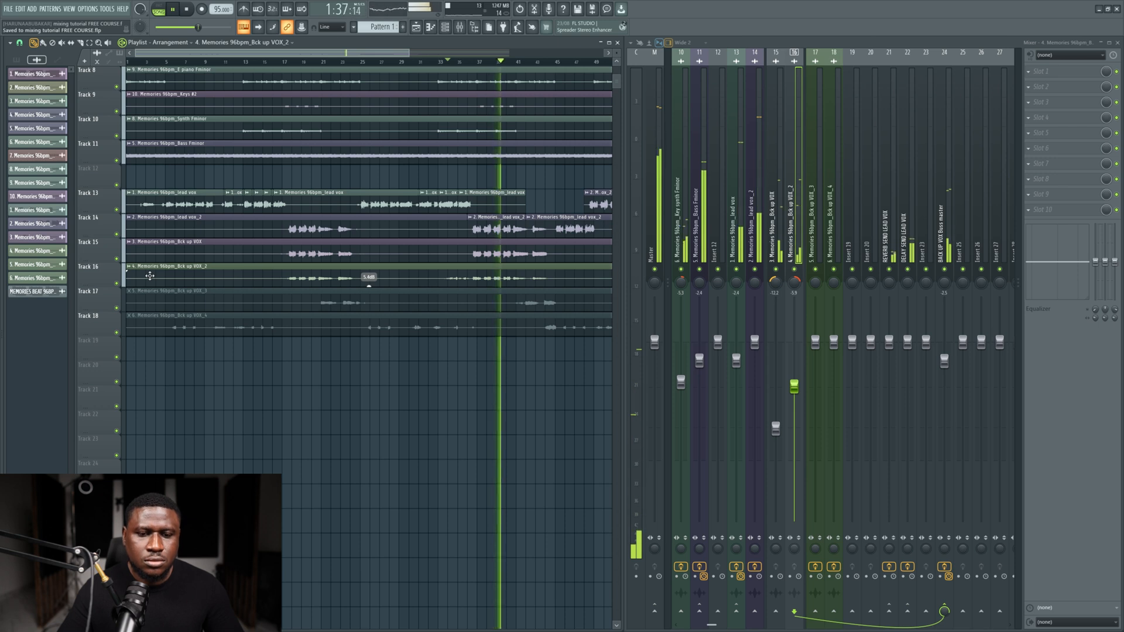
Step: Lower the wet level of Fruity Reeverb 2 on the BACK UP VOX Buss master to about 26% while replaying the section
click(939, 249)
click(1056, 118)
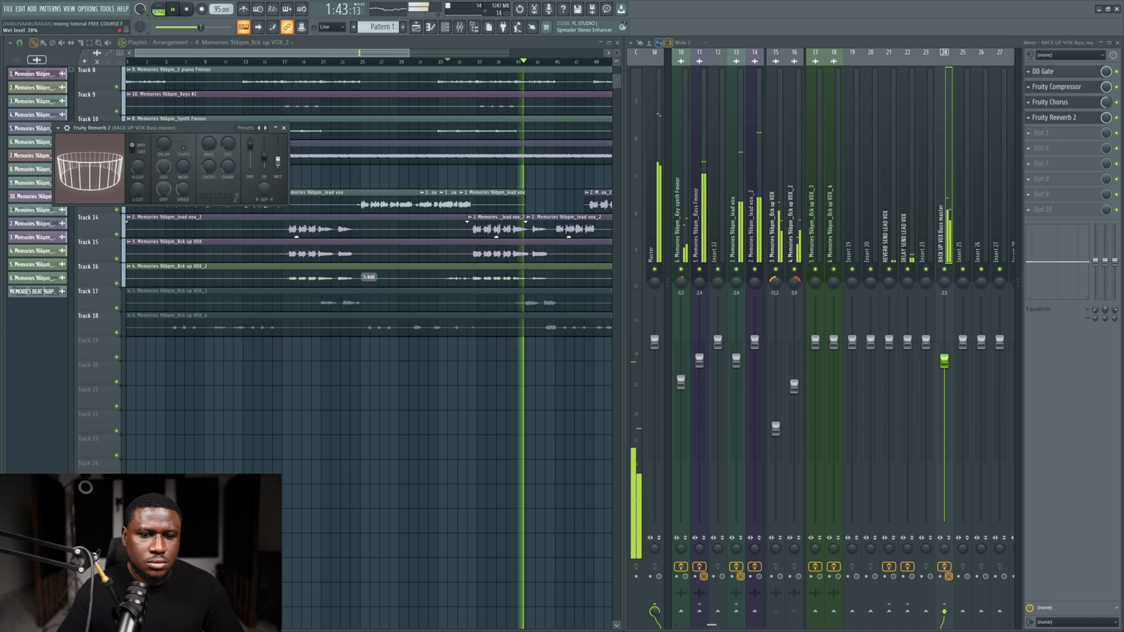
click(475, 60)
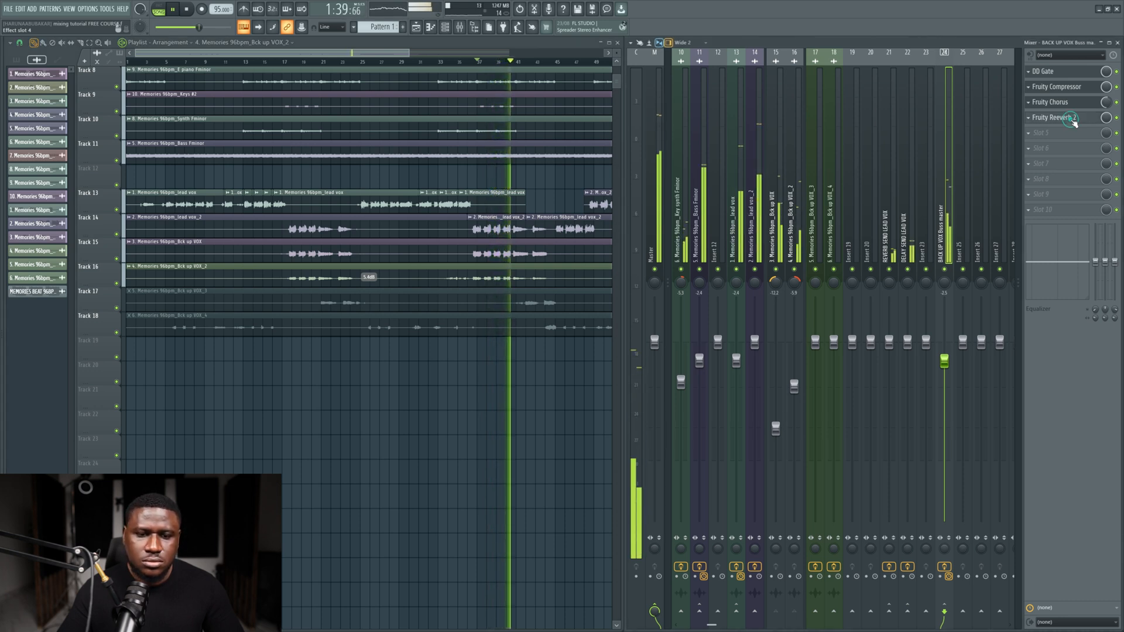
click(1053, 117)
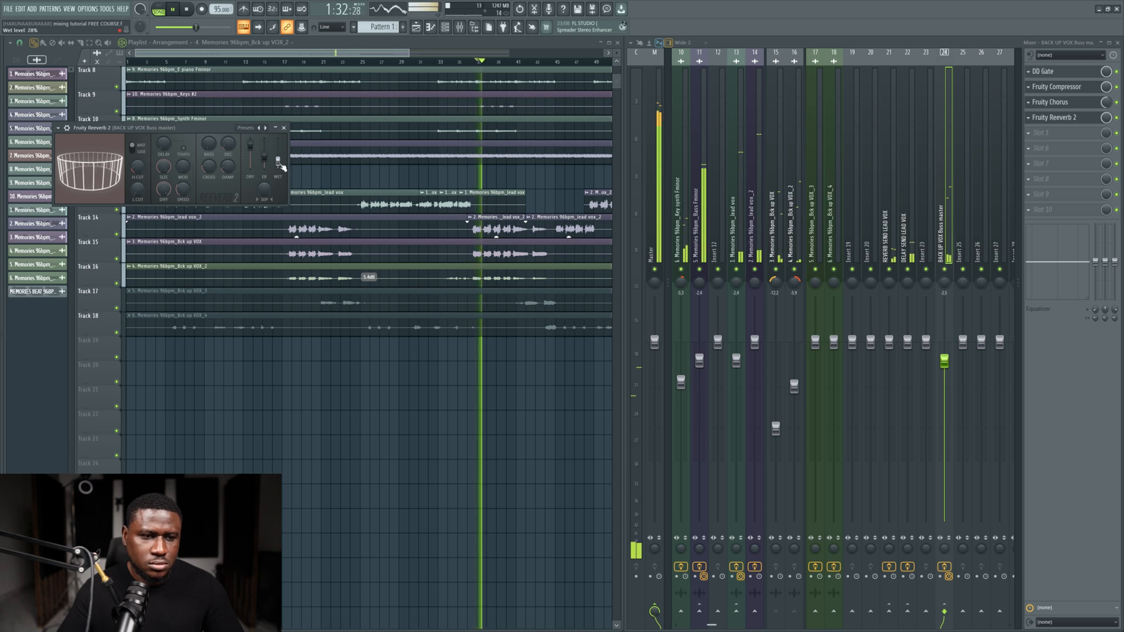
drag(278, 162, 280, 163)
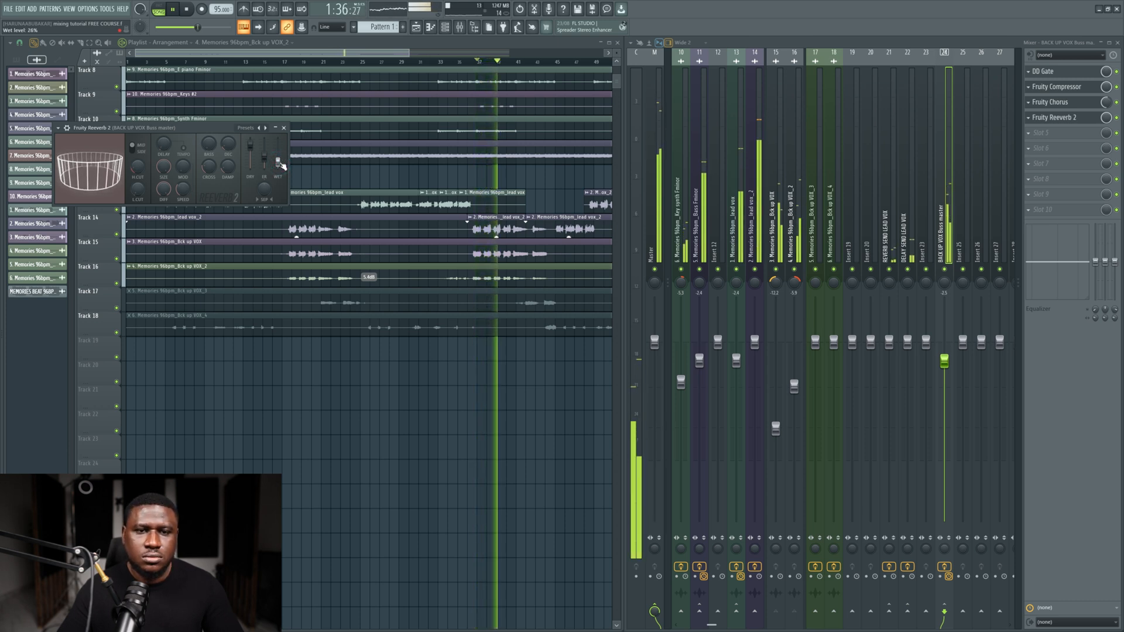
right_click(441, 421)
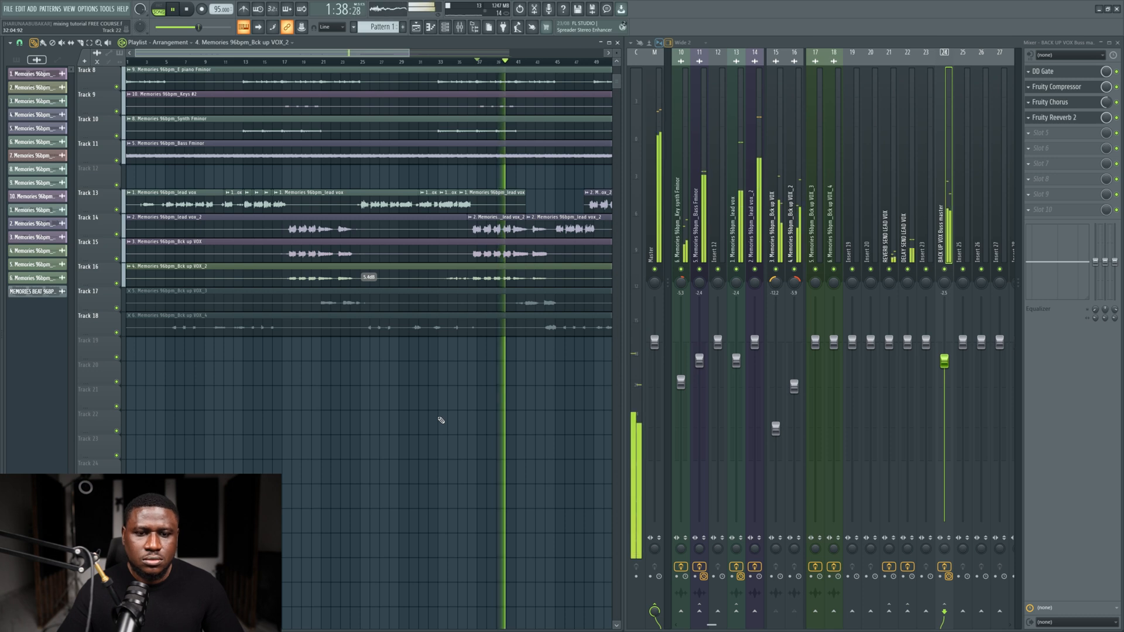
key(space)
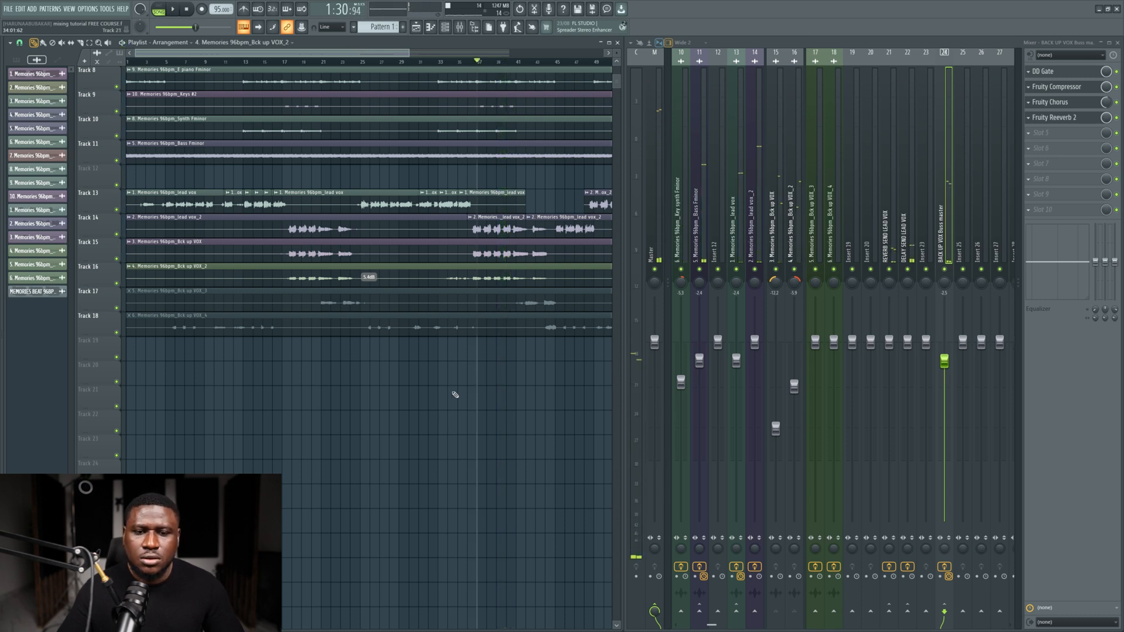
key(space)
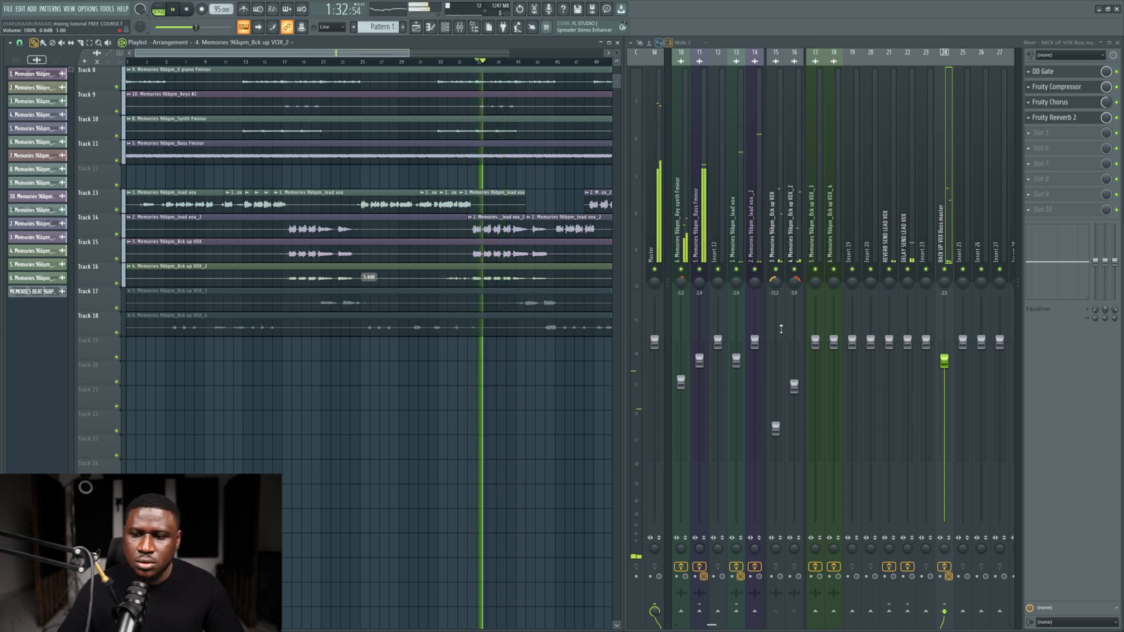
key(space)
Step: Insert Fruity Delay 2 after the reverb on the BACK UP VOX Buss master and reduce its input volume during playback
click(1063, 149)
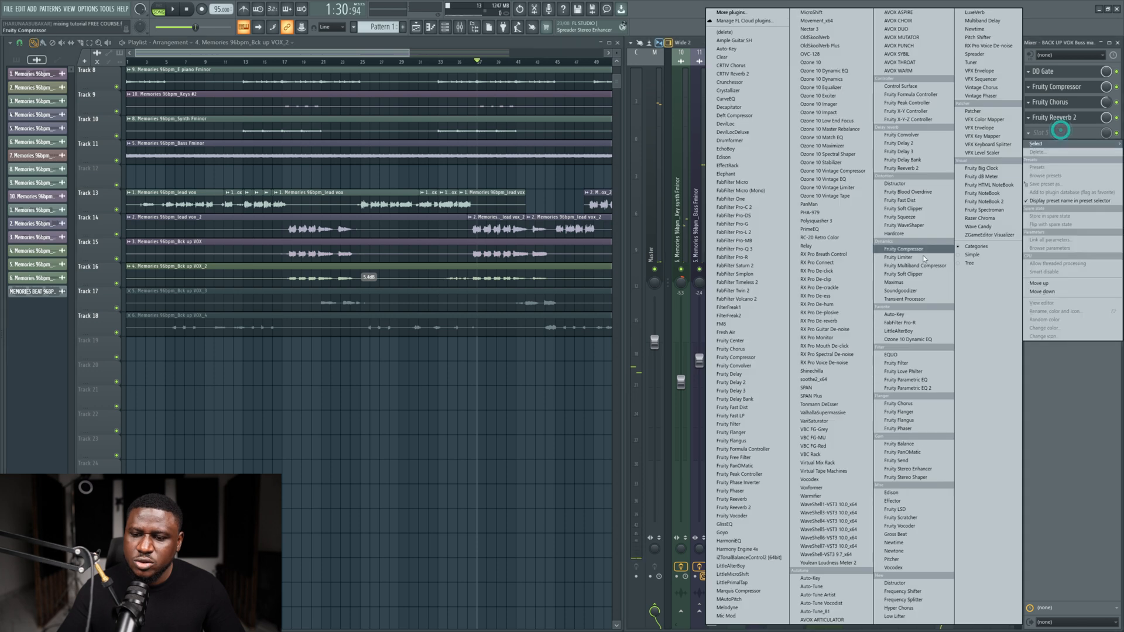
click(907, 142)
drag(187, 155, 441, 377)
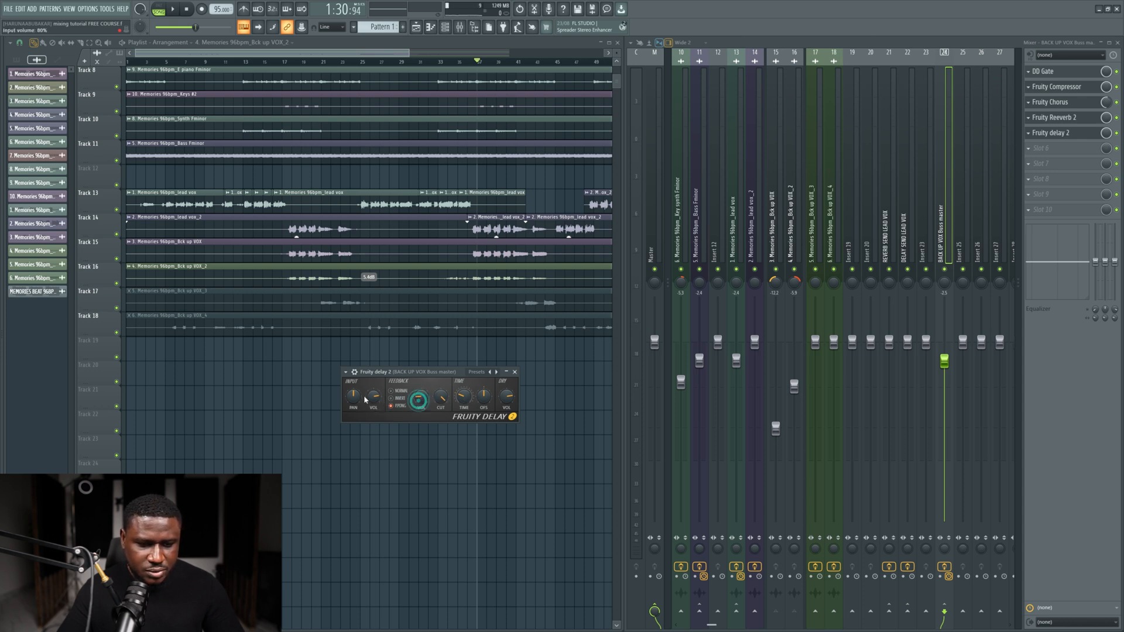
key(space)
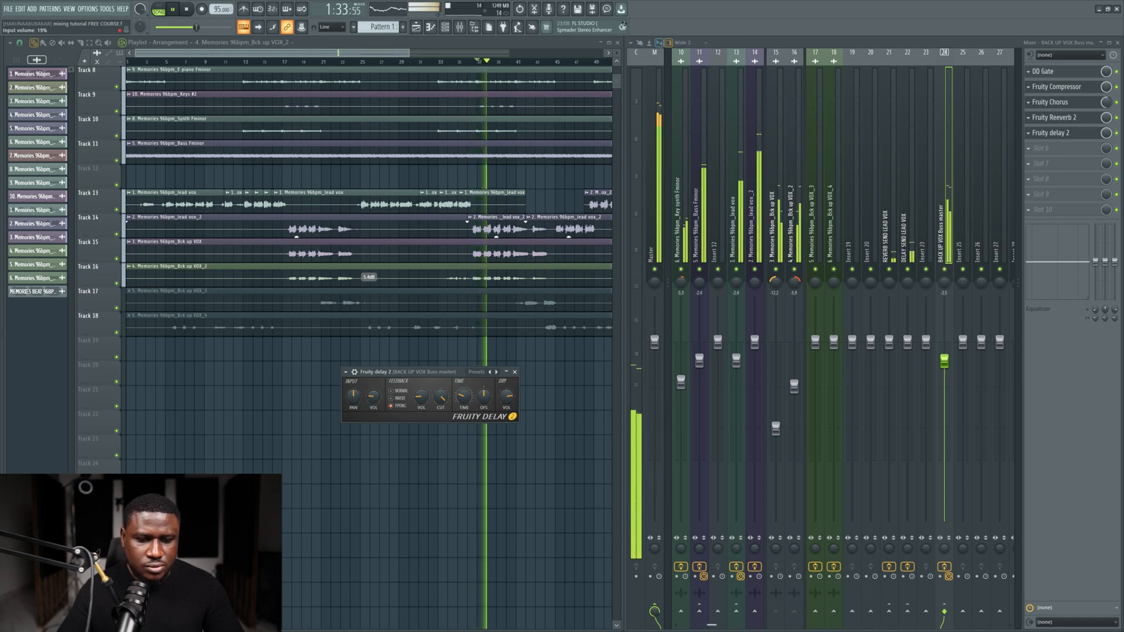
drag(366, 400, 369, 395)
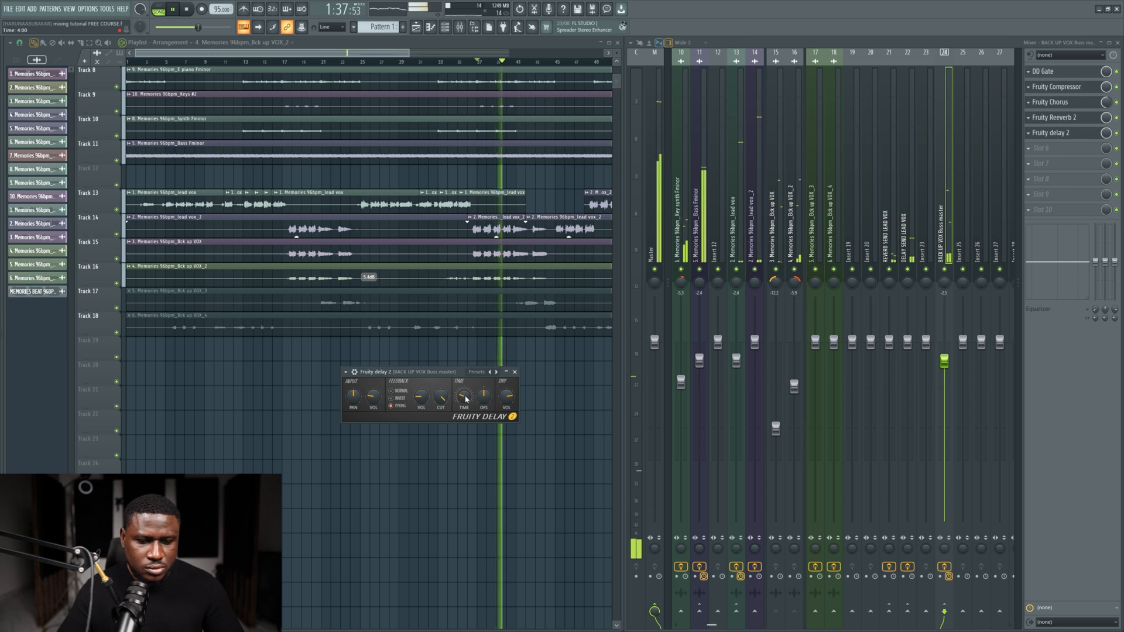
key(space)
key(space)
key(space)
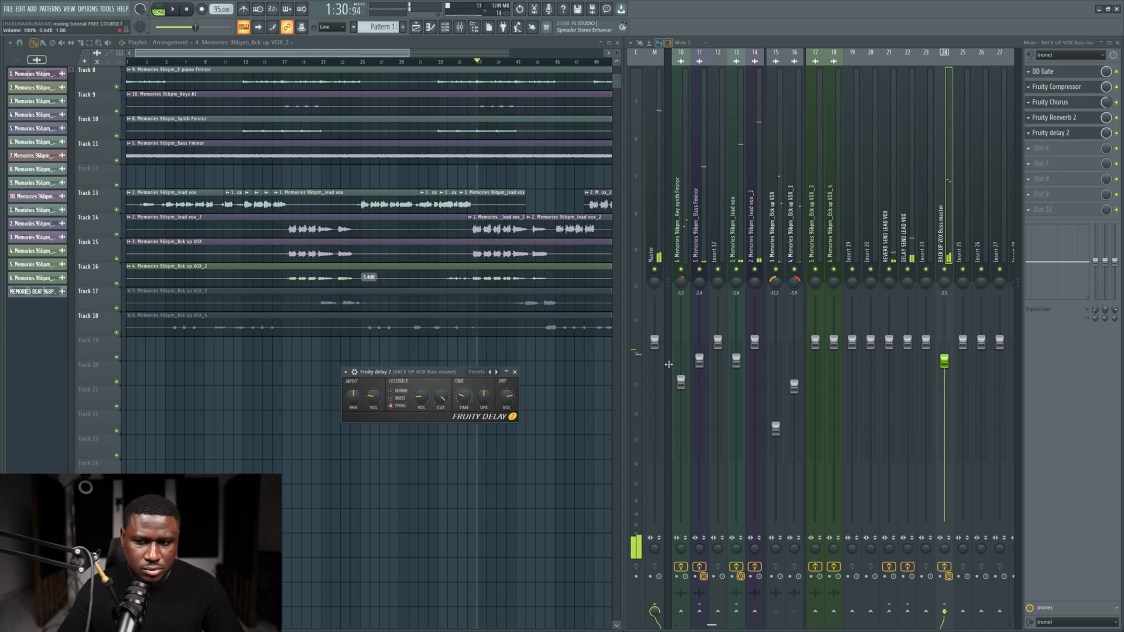
Step: Solo the BACK UP VOX Buss master and set the delay's feedback level to 39% and its cutoff frequency to 48%
right_click(944, 270)
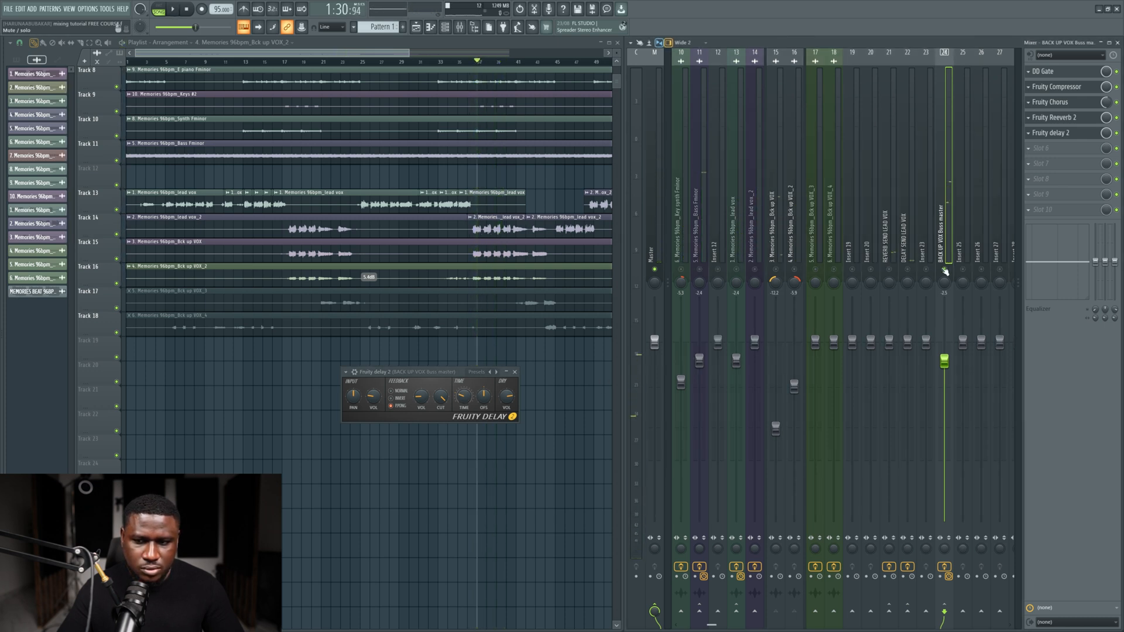
key(space)
click(776, 269)
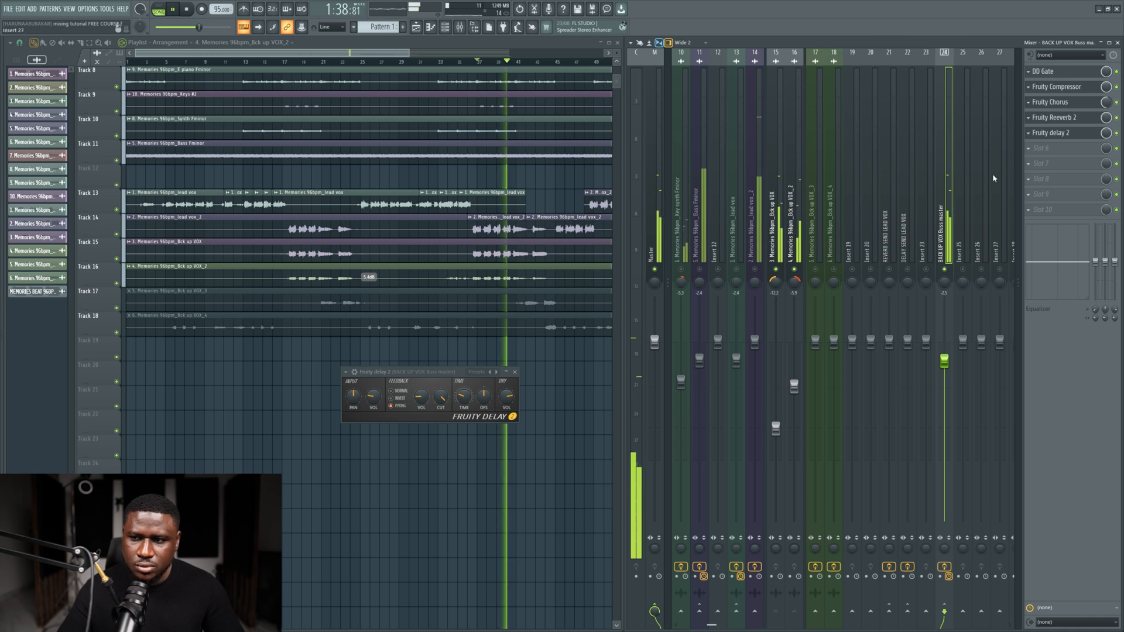
key(space)
drag(424, 396, 424, 376)
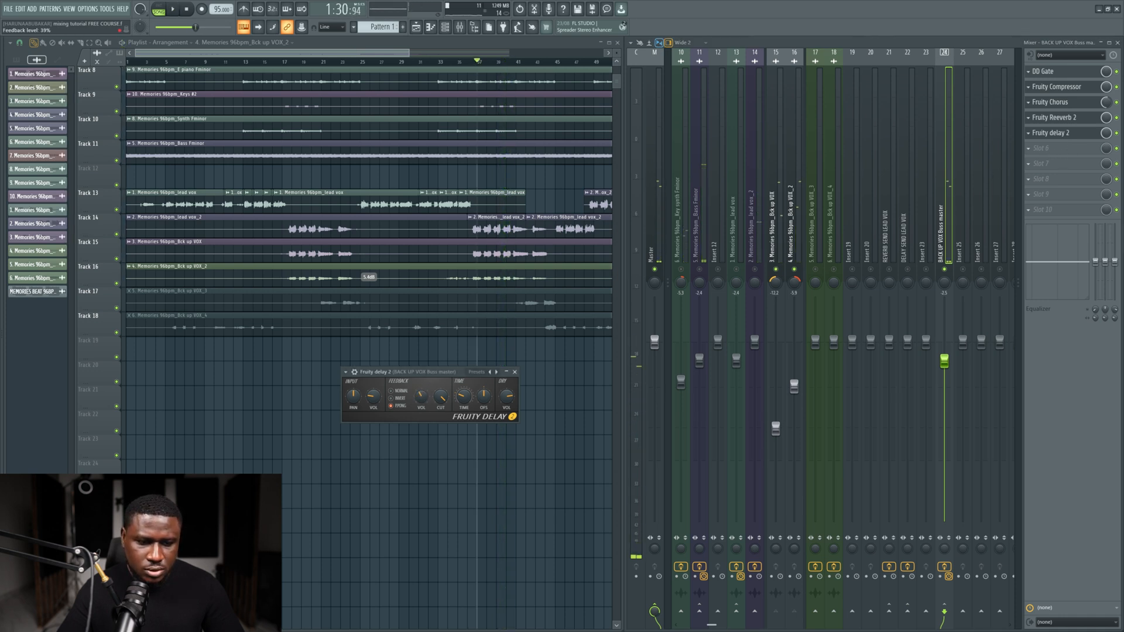
key(space)
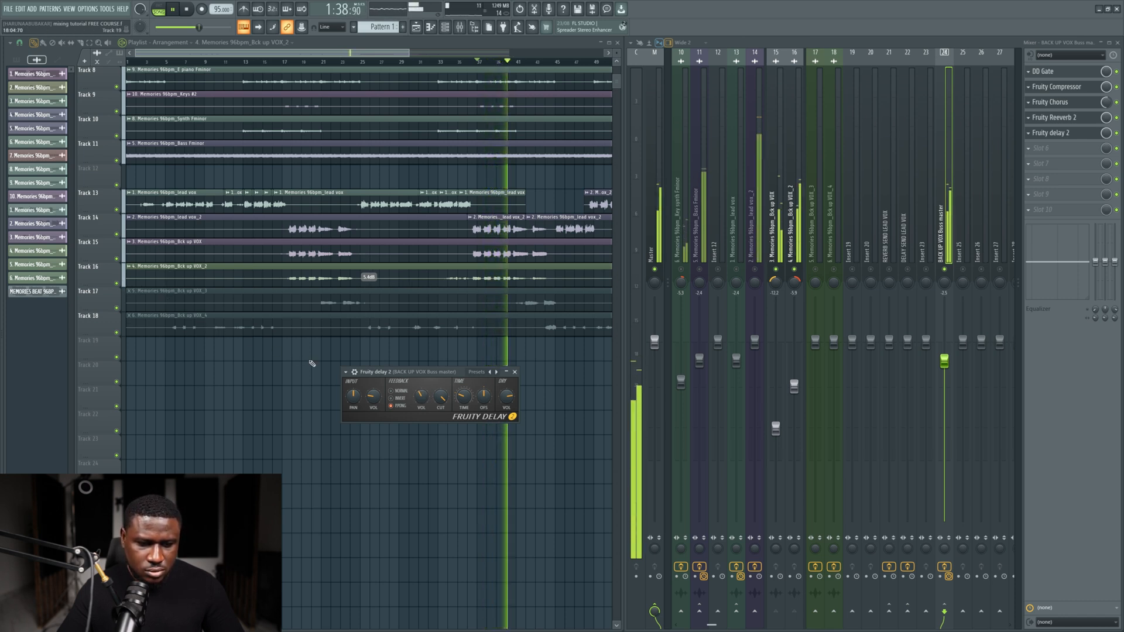
key(space)
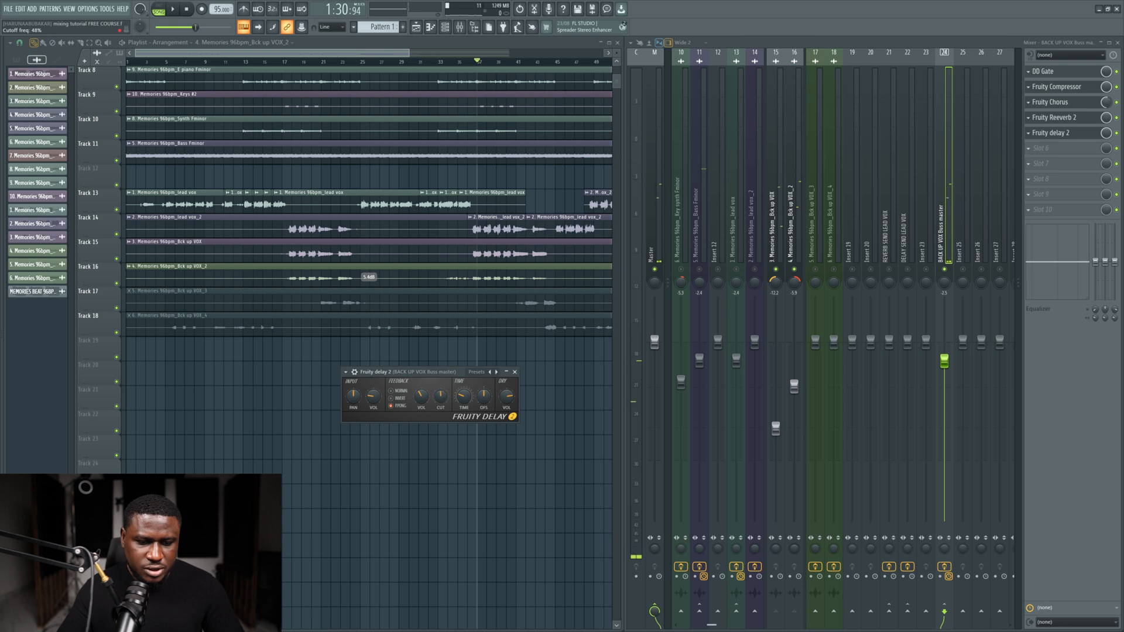
Step: Audition the second backing vocal's contribution by comparing the full mix with its arrangement track muted and unmuted
key(space)
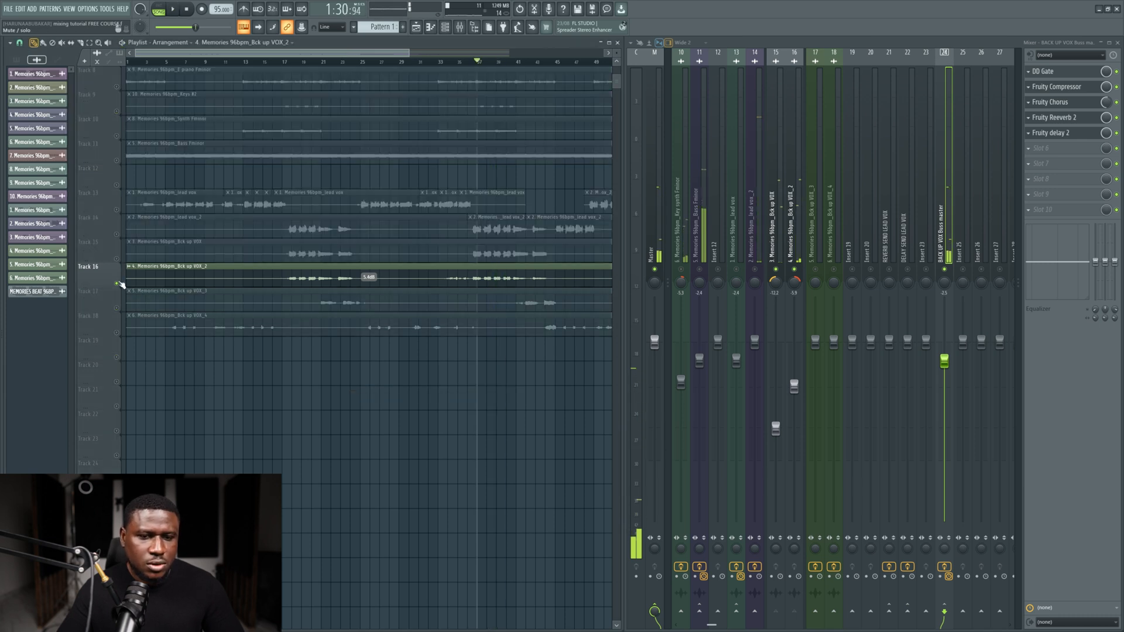
right_click(119, 284)
key(space)
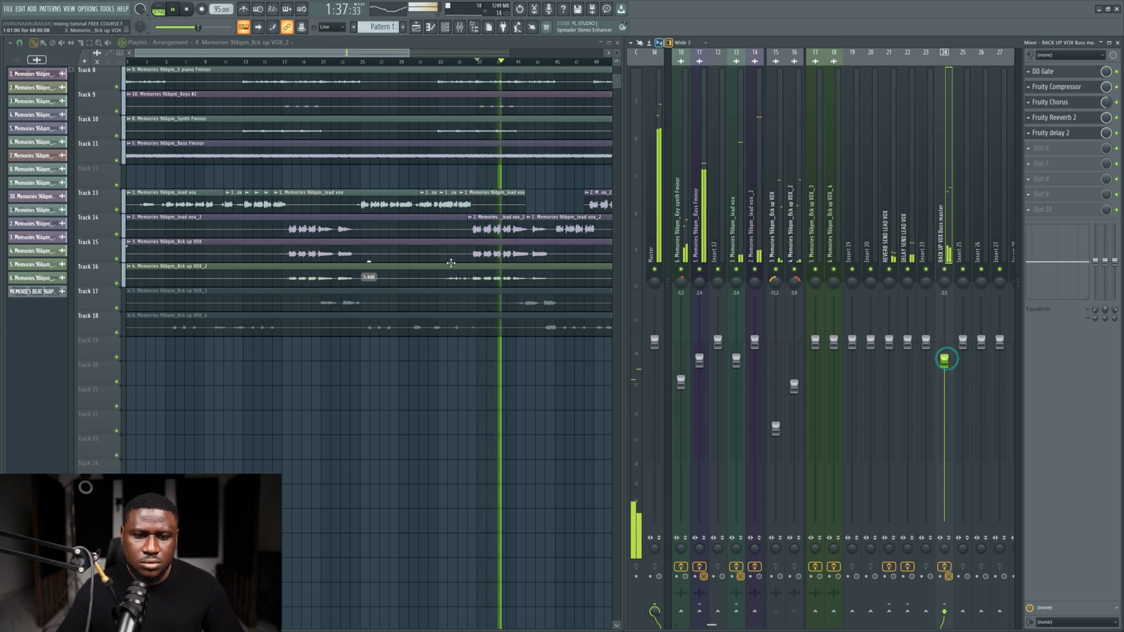
click(116, 282)
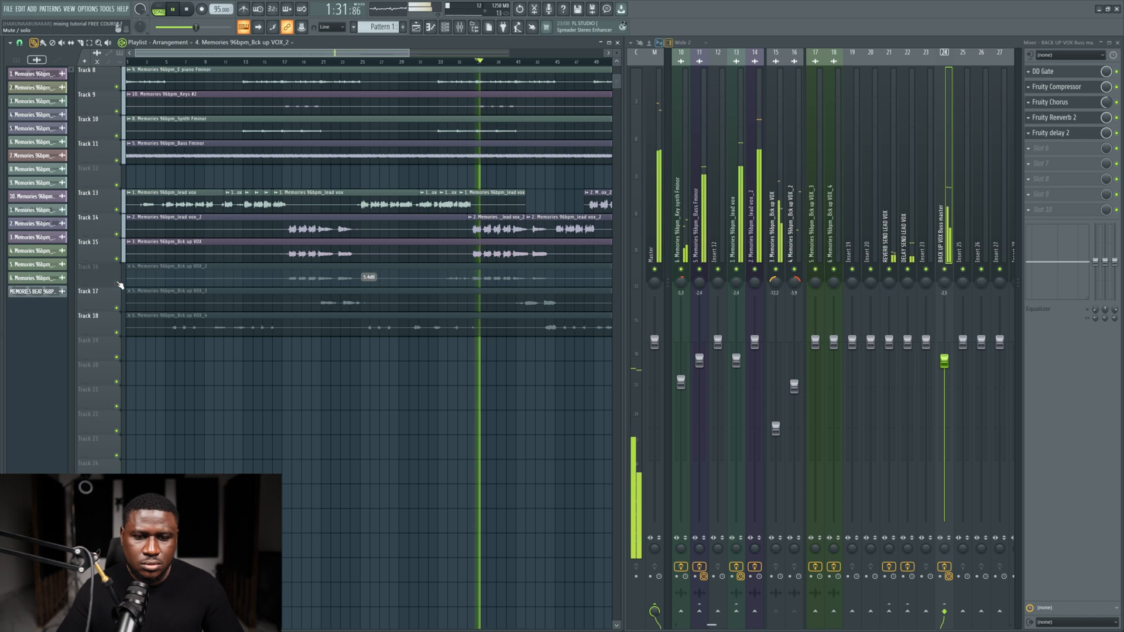
click(115, 283)
Step: Rebalance the first two backing vocals, setting Bck up VOX_2 to -7.7 dB and Bck up VOX to -11.5 dB
double_click(504, 279)
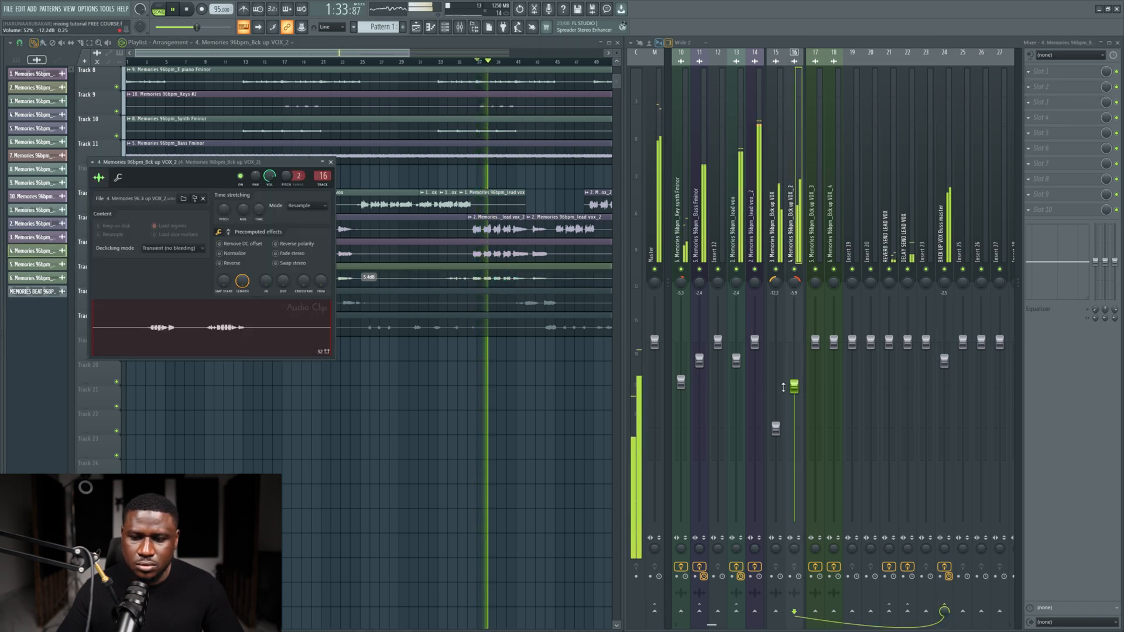
drag(794, 391, 776, 424)
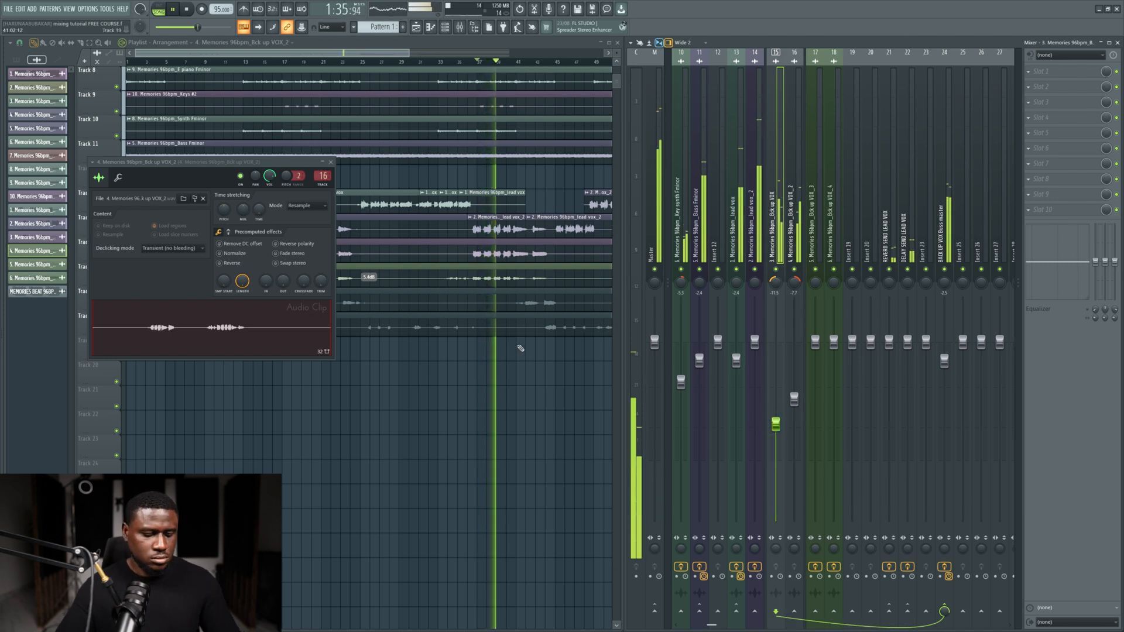
right_click(462, 394)
Step: Unmute the Bck up VOX_3 clip on Track 17 and play the song from just before its first phrase
scroll(462, 394, down, 2)
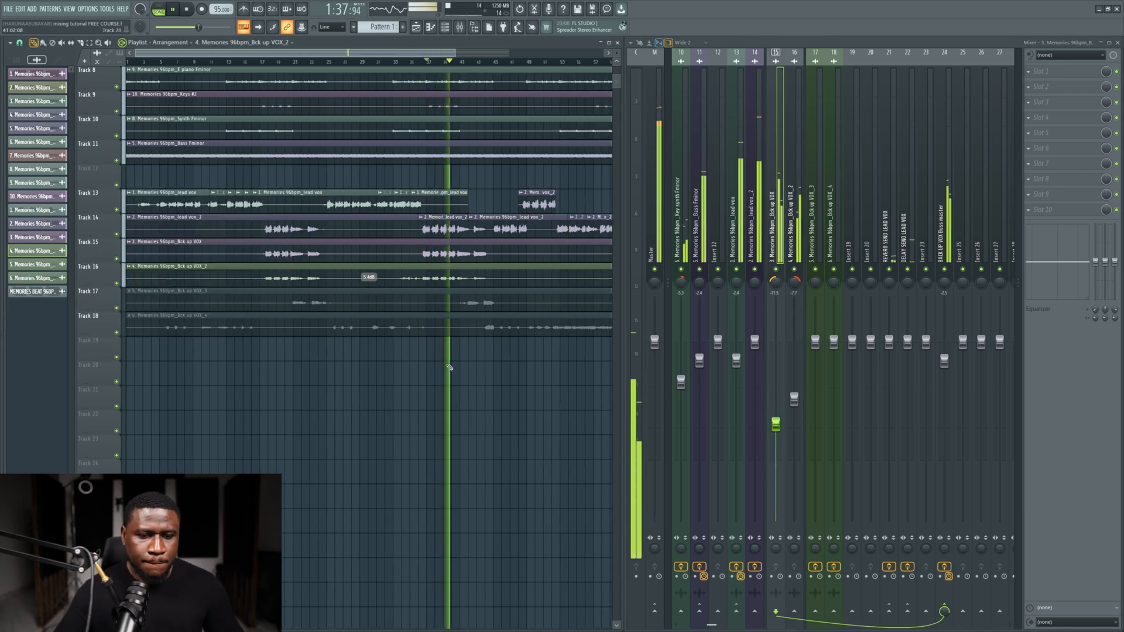
click(65, 44)
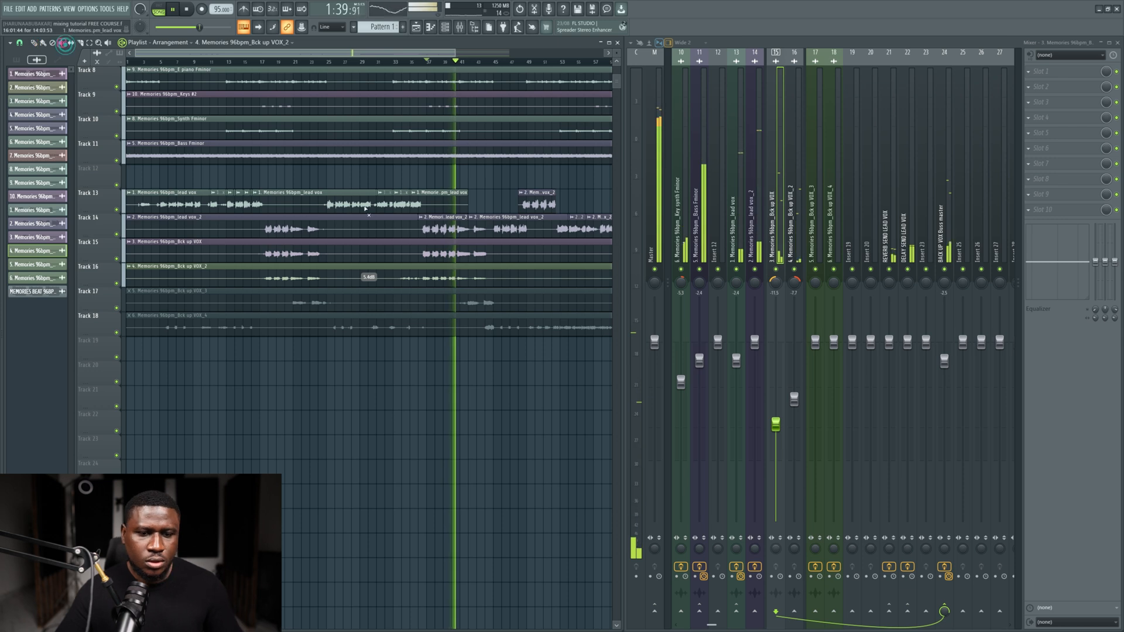
scroll(388, 192, down, 1)
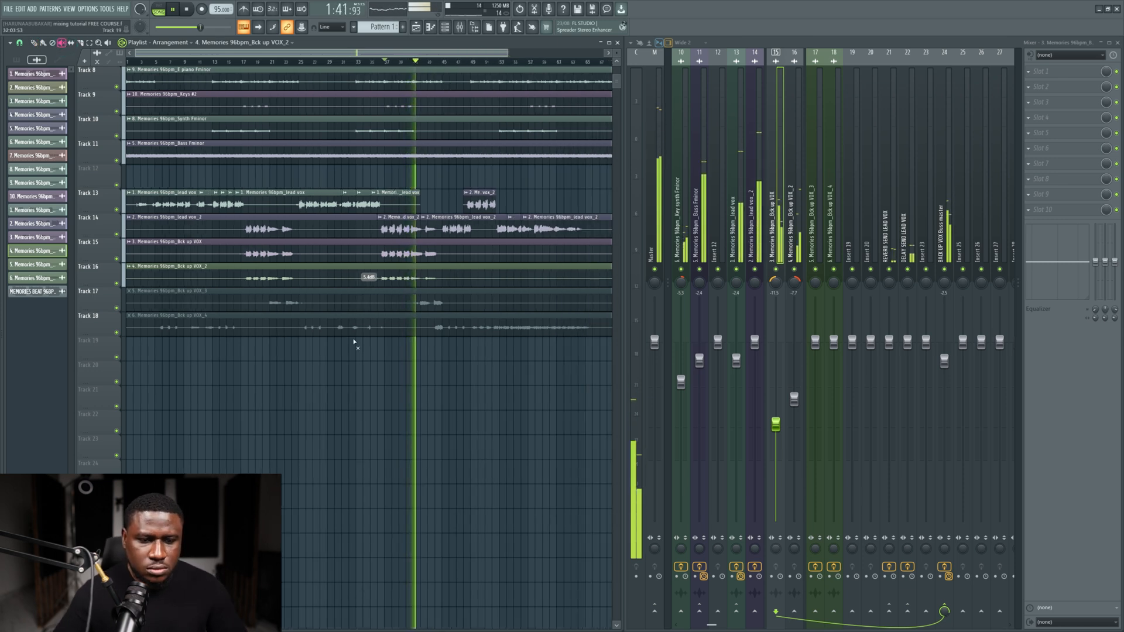
scroll(365, 326, down, 2)
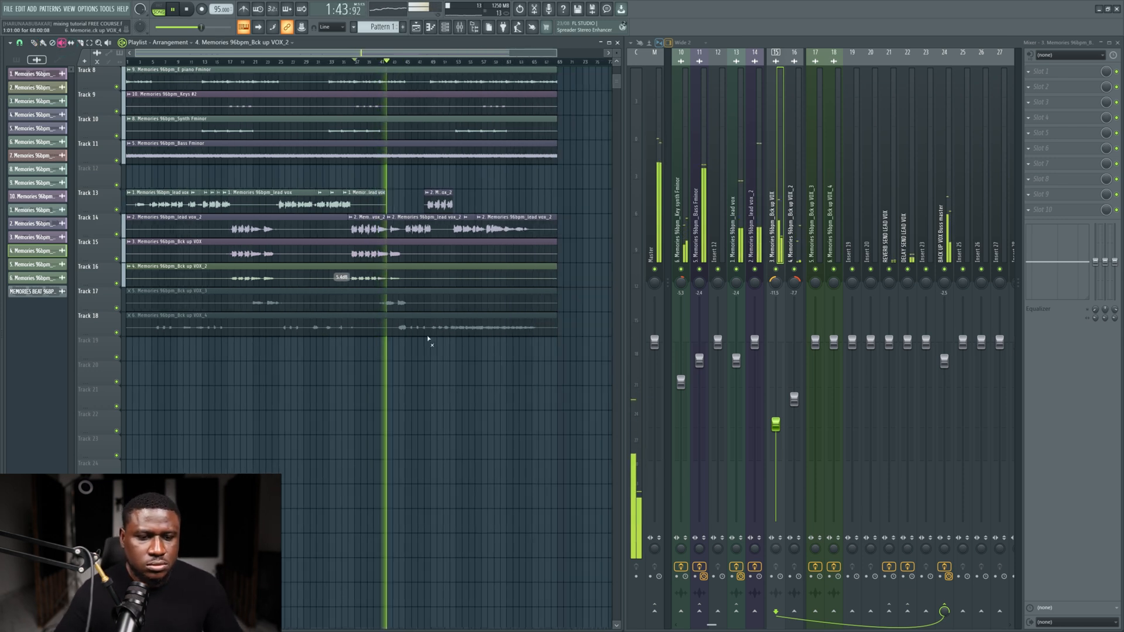
scroll(268, 263, up, 3)
scroll(267, 263, down, 3)
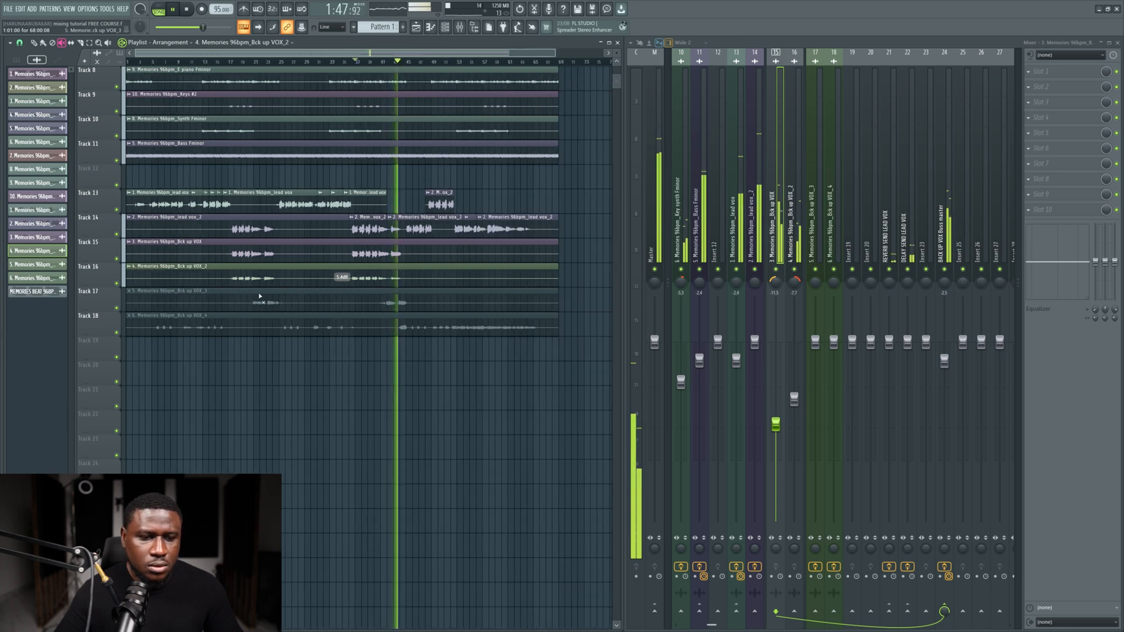
scroll(363, 302, up, 1)
click(250, 301)
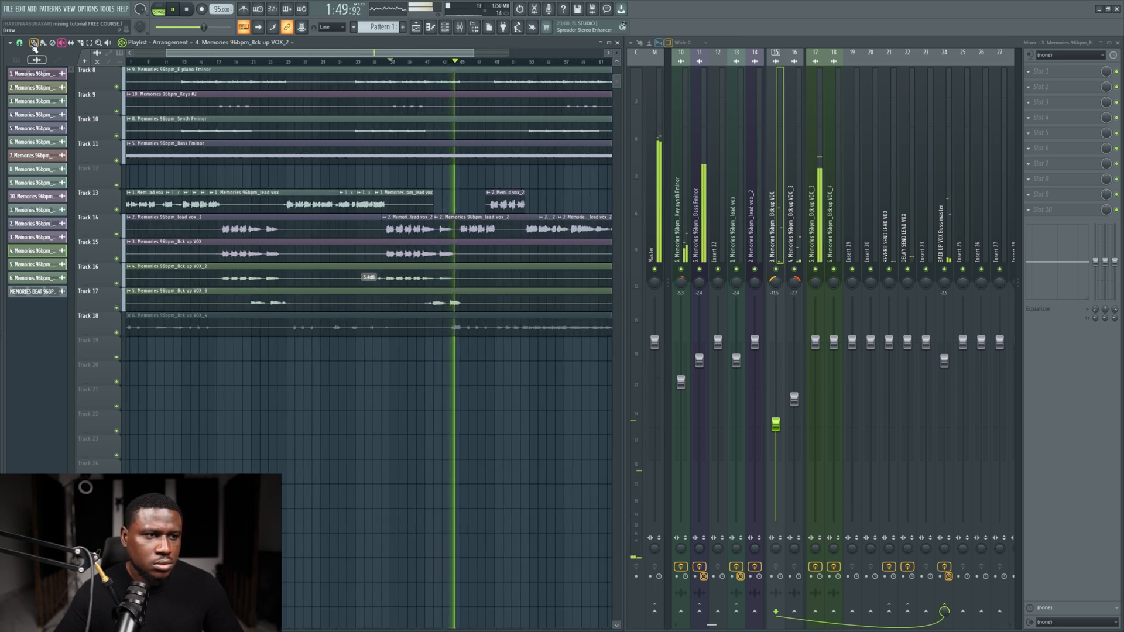
key(p)
click(252, 61)
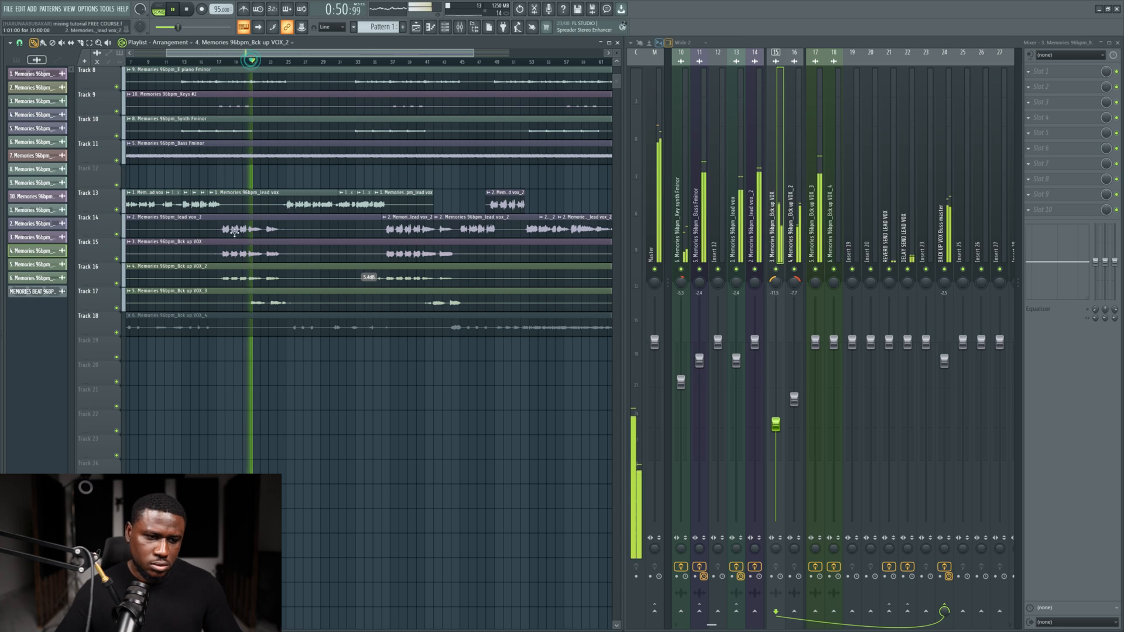
Step: Locate the third backing vocal's mixer track from its clip, stop playback and check the first backing vocal's effects
double_click(269, 303)
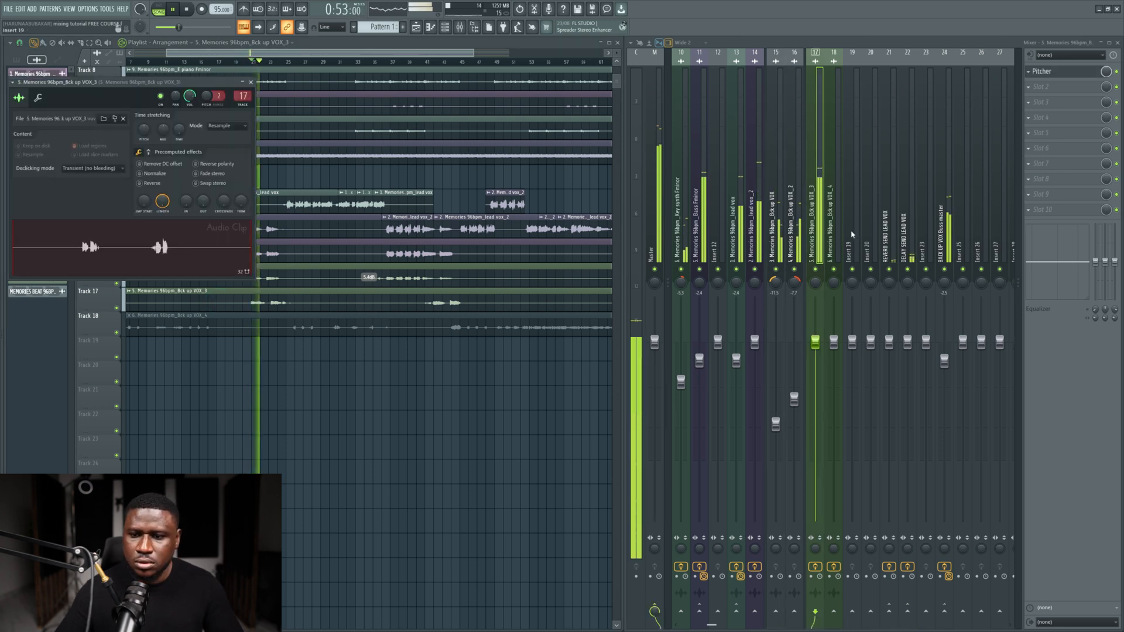
scroll(784, 233, right, 3)
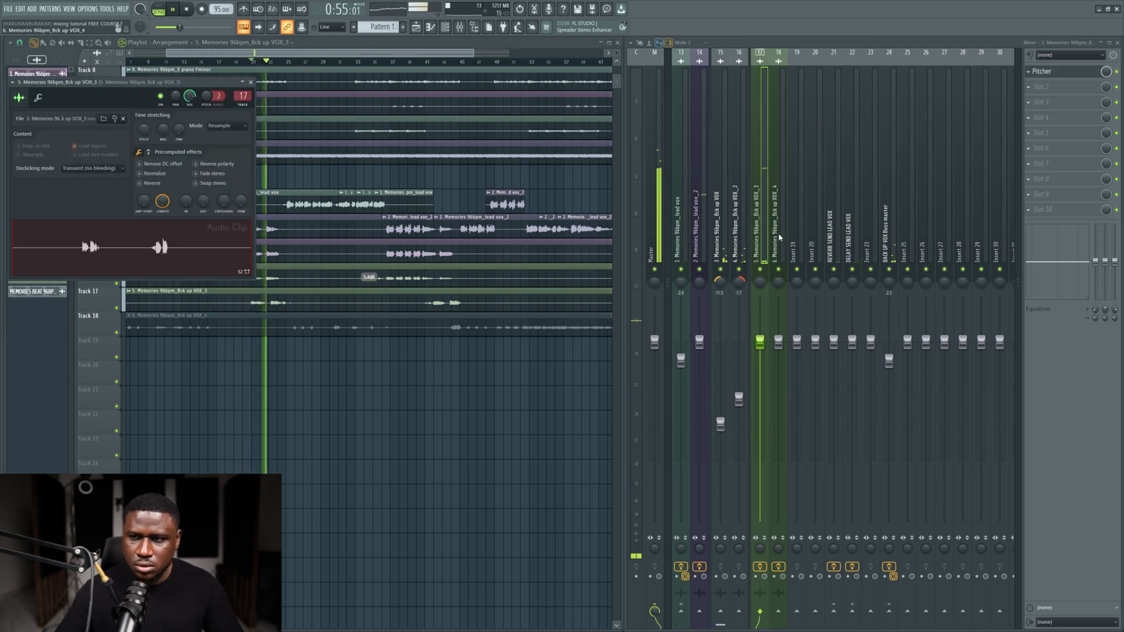
scroll(778, 233, left, 6)
key(space)
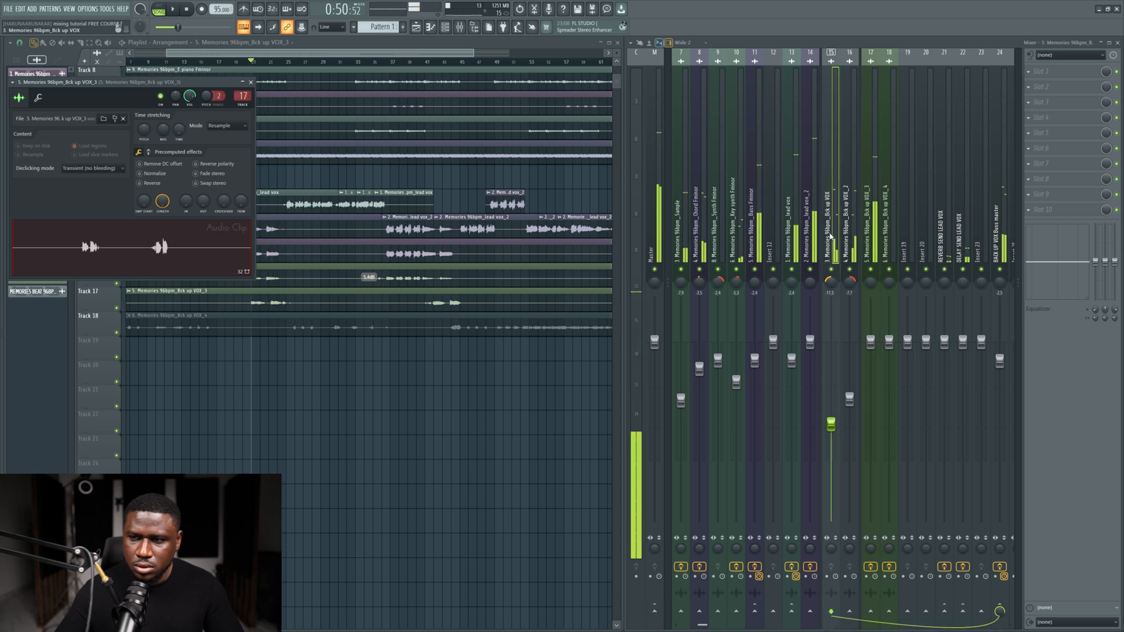
click(829, 233)
Step: Select the first three backing vocal mixer tracks together and copy the Pitcher effect from Bck up VOX_3 onto Bck up VOX
click(866, 233)
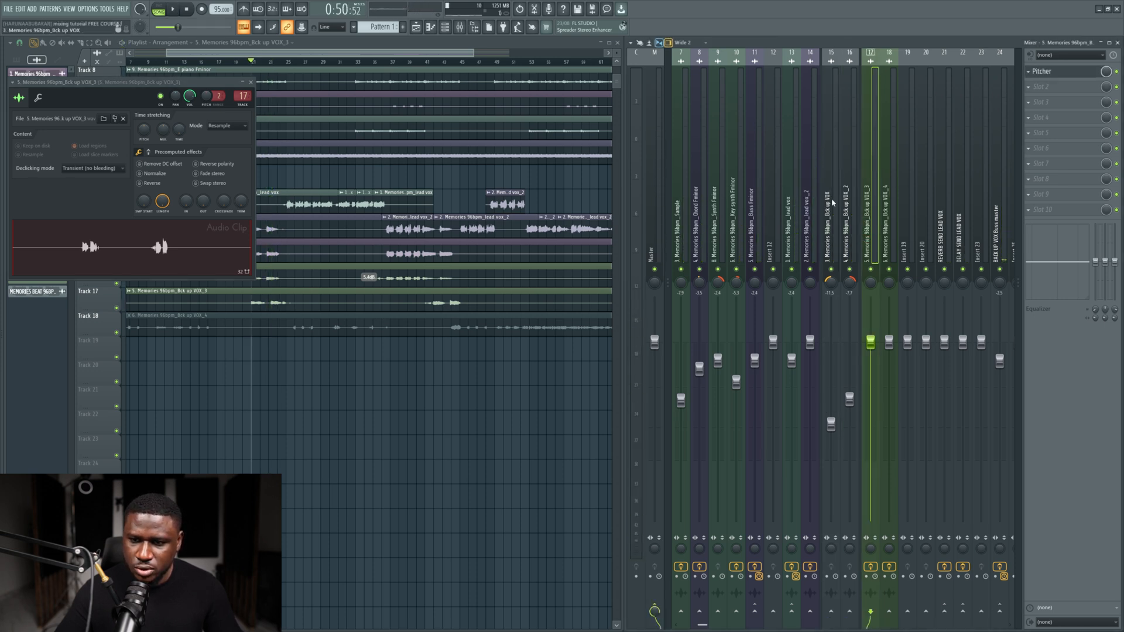
ctrl+click(853, 218)
ctrl+click(838, 221)
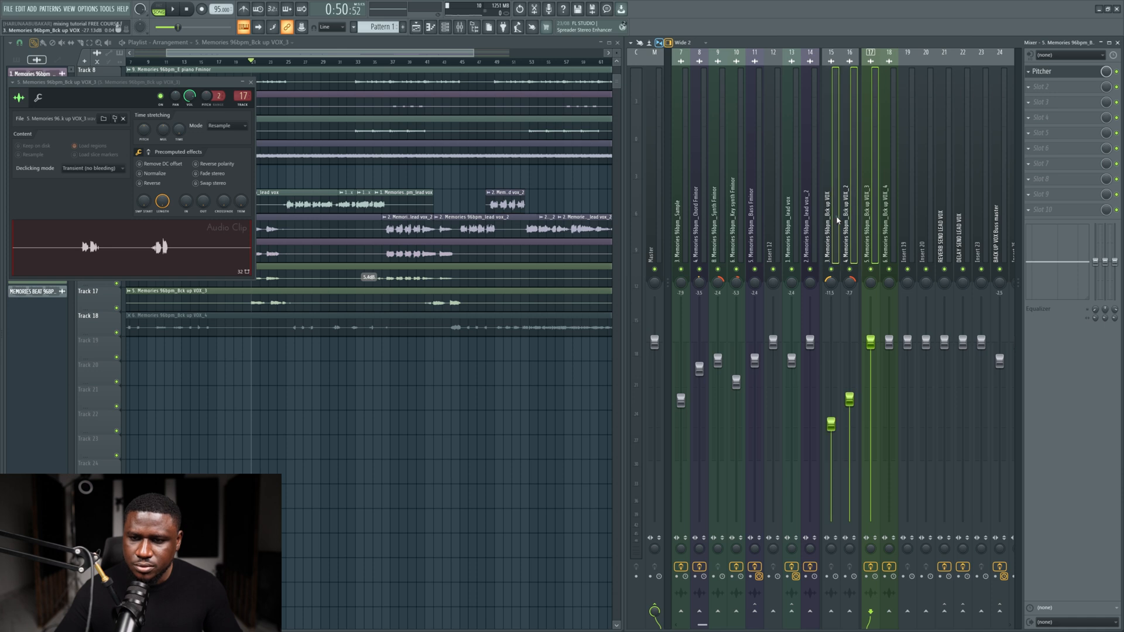
drag(1030, 71, 832, 197)
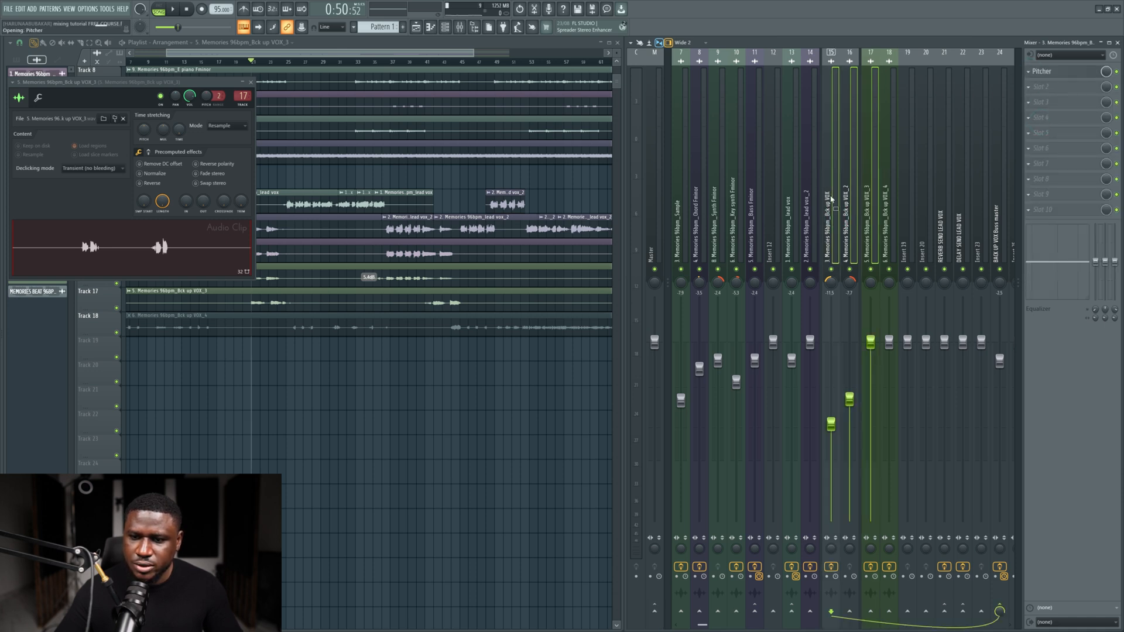
Step: Play the song from around bar 36 and solo Track 16 and Track 15 in turn, then restore all tracks
right_click(439, 427)
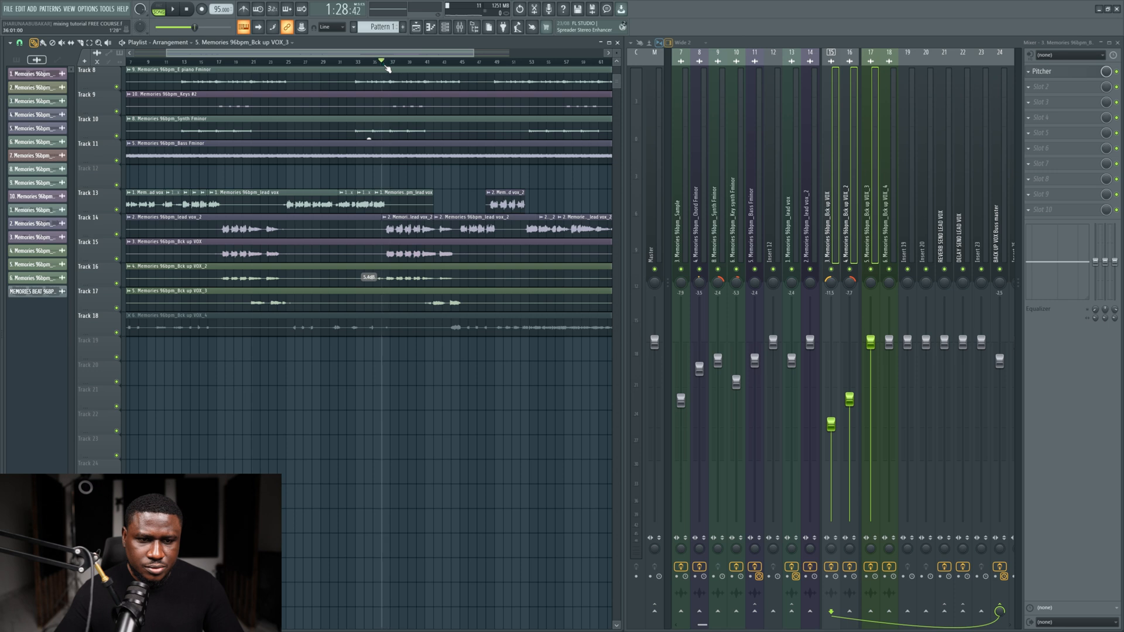
key(space)
right_click(111, 262)
click(108, 276)
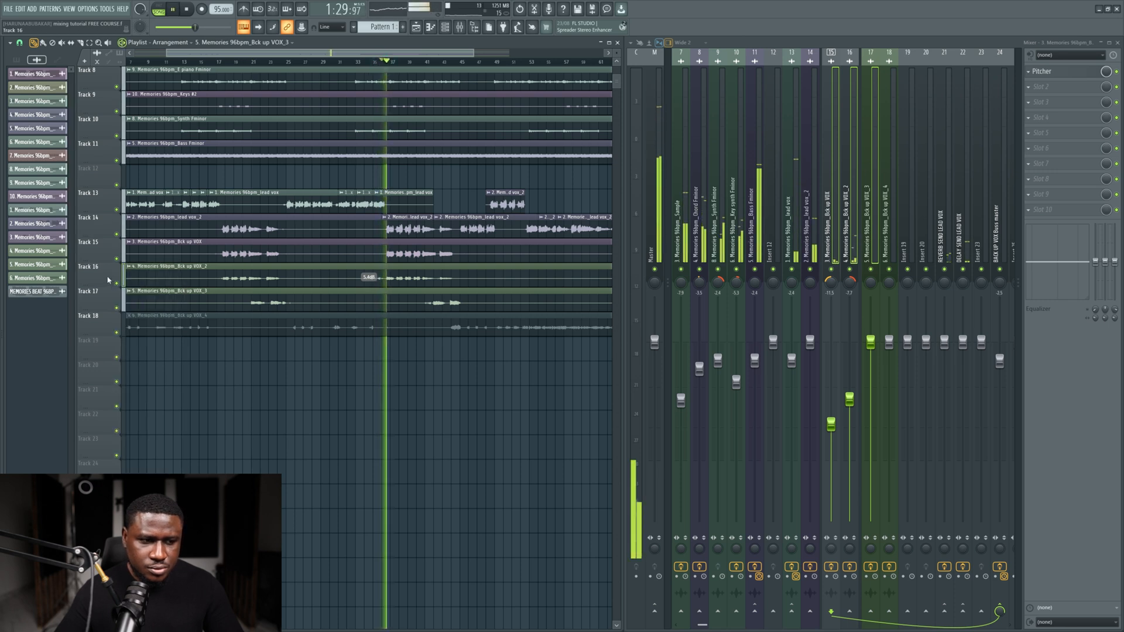
right_click(116, 284)
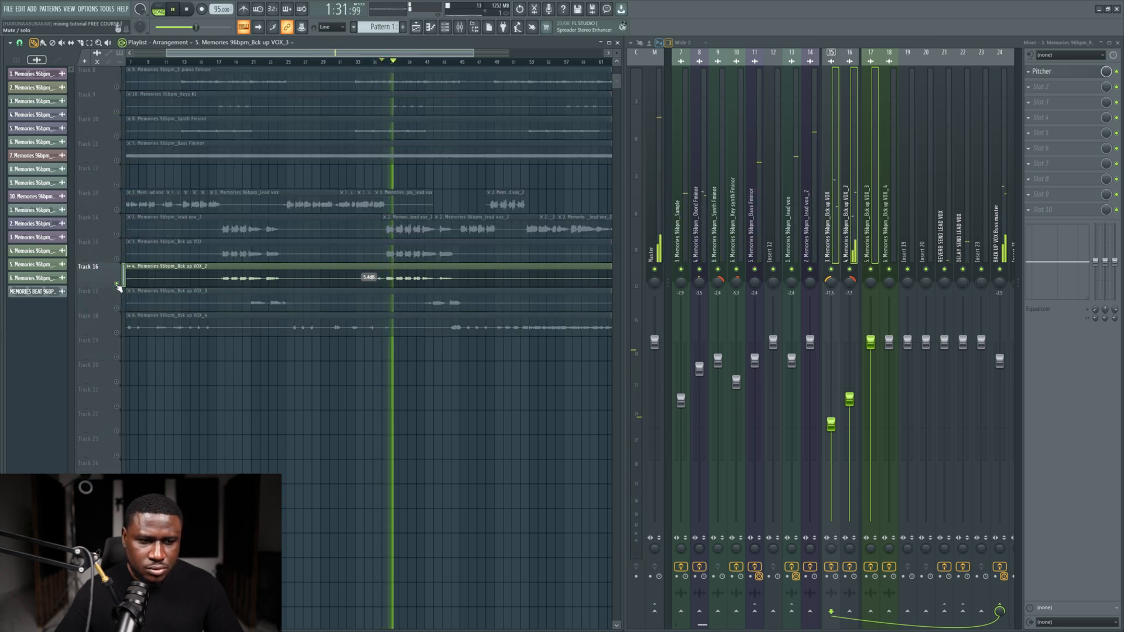
right_click(117, 259)
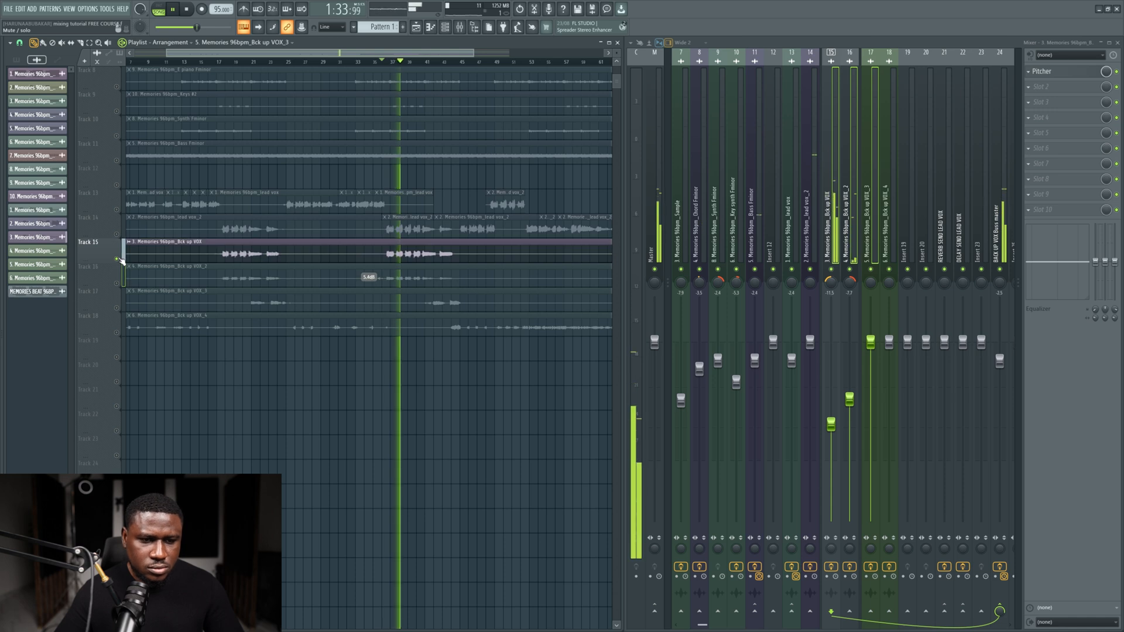
right_click(118, 259)
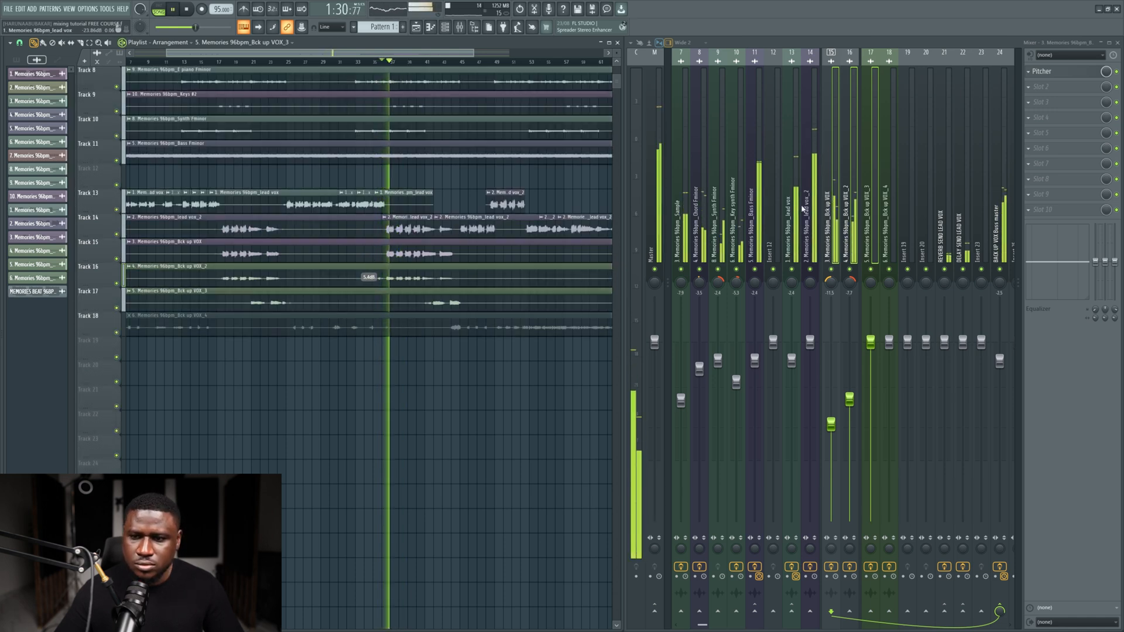
Step: Check the Pitcher settings on Bck up VOX_2 during playback, then replay from just before Bck up VOX_3's first phrase
click(847, 193)
click(1075, 71)
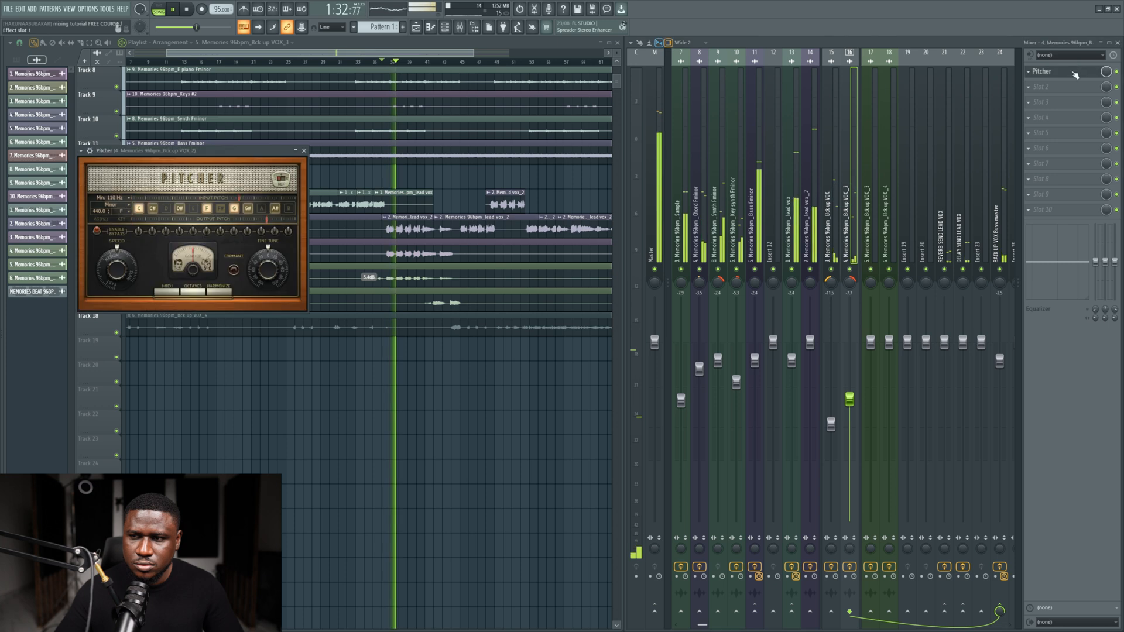
click(1071, 71)
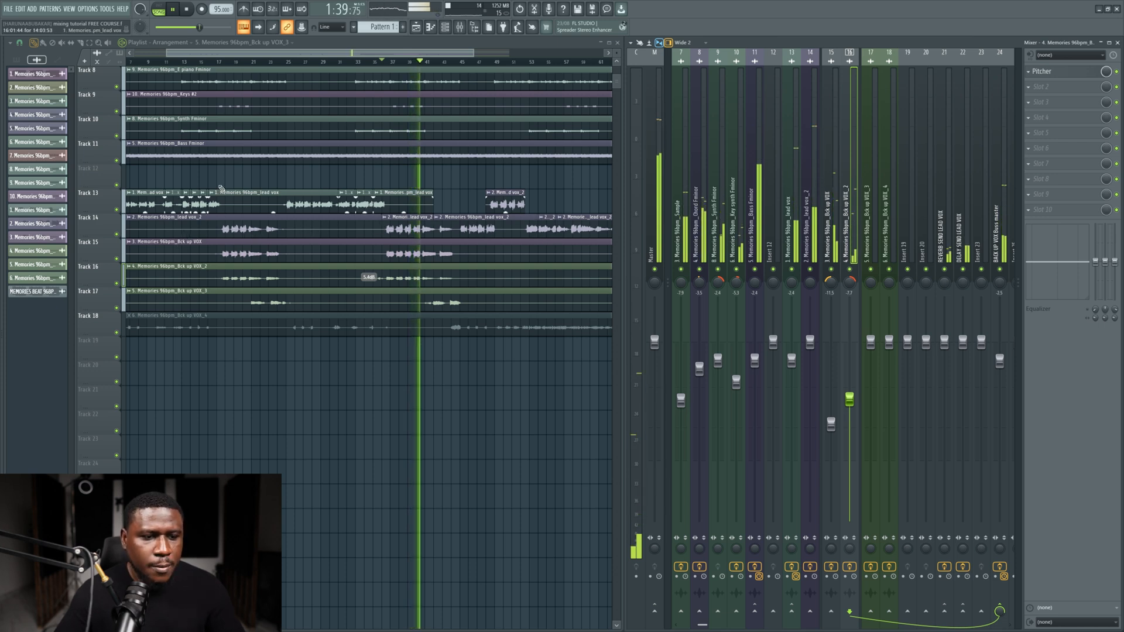
key(space)
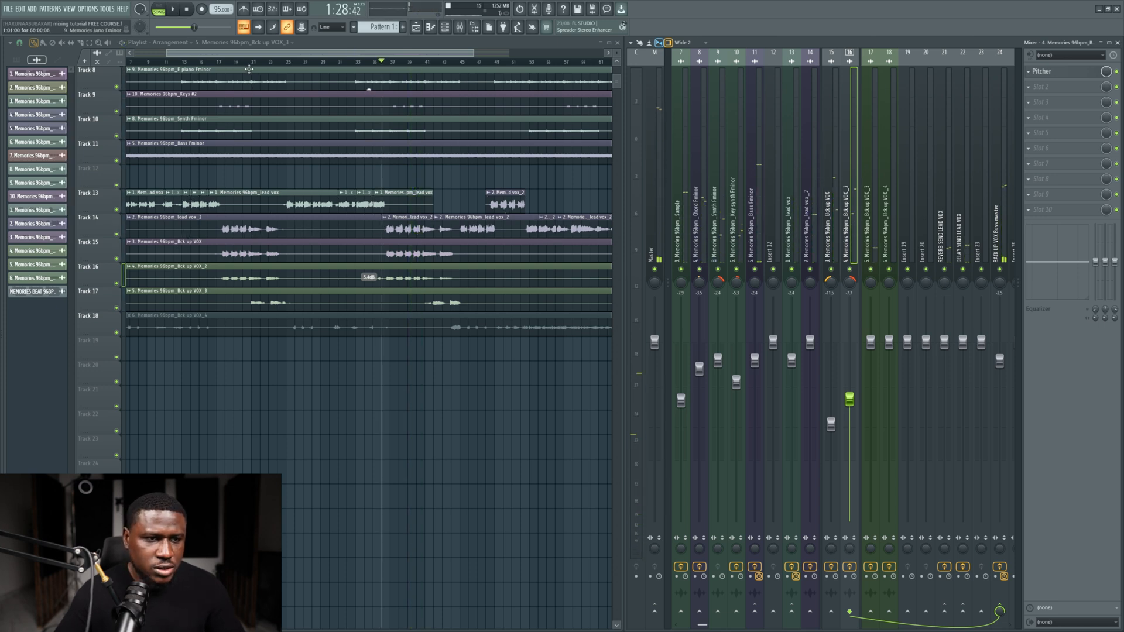
key(space)
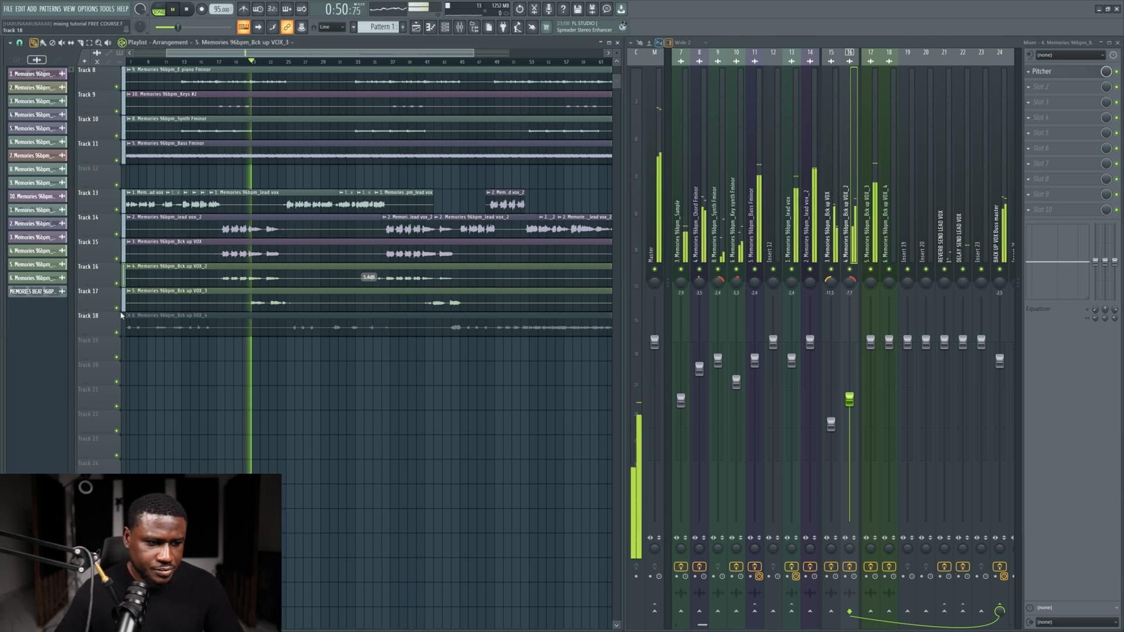
Step: Remove the duplicate Pitcher from Bck up VOX_3's mixer track and open the remaining Pitcher to check its settings
double_click(260, 303)
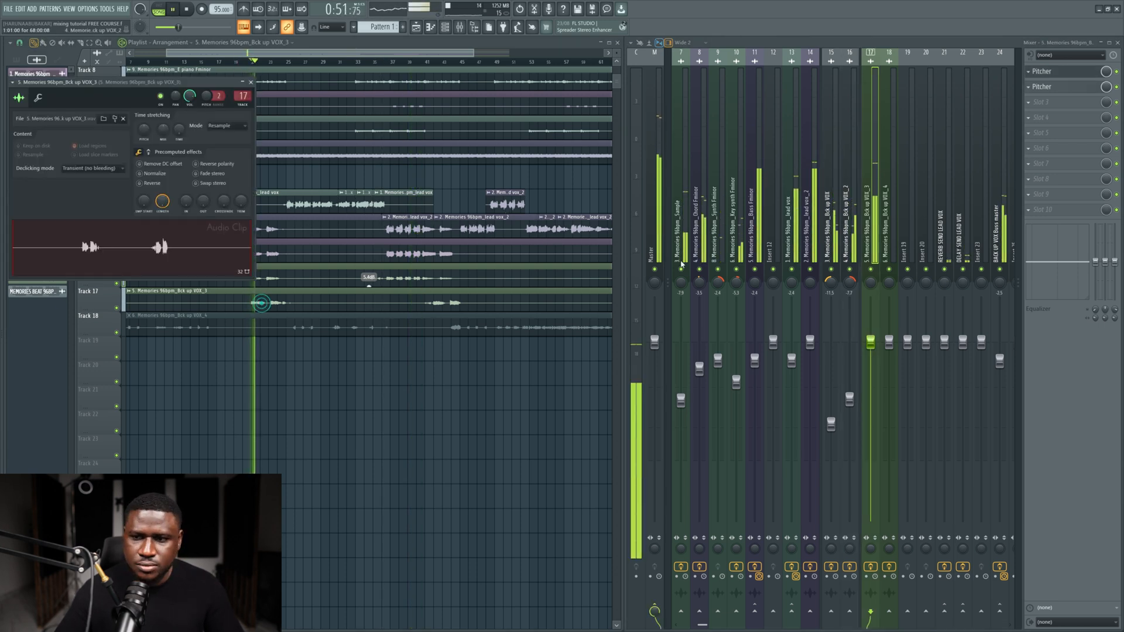
click(1029, 86)
click(1037, 106)
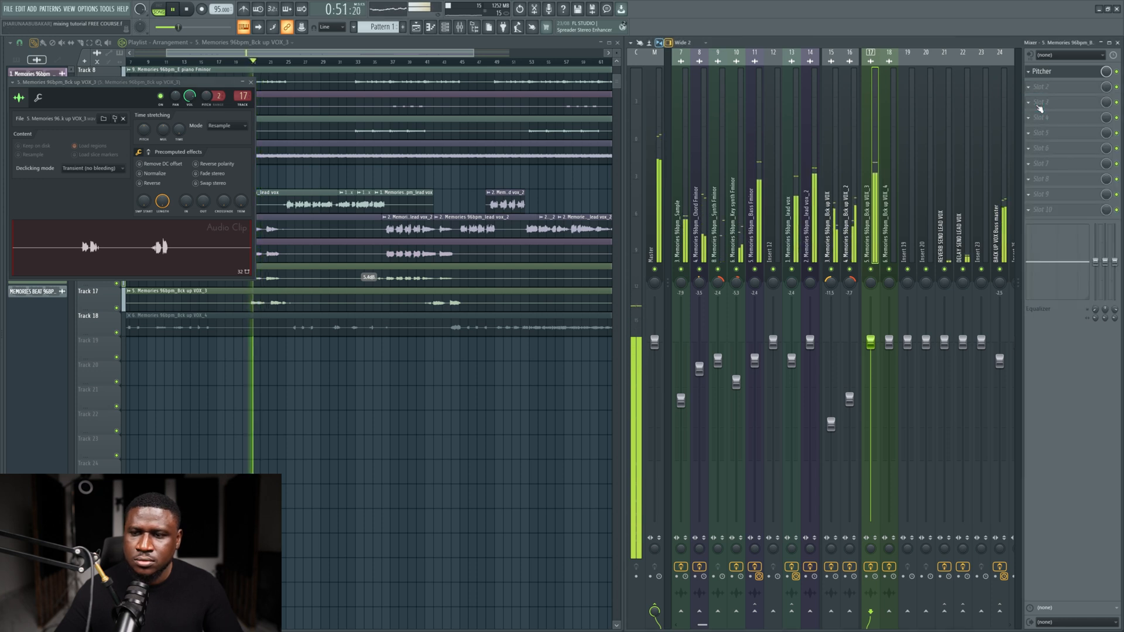
click(1053, 72)
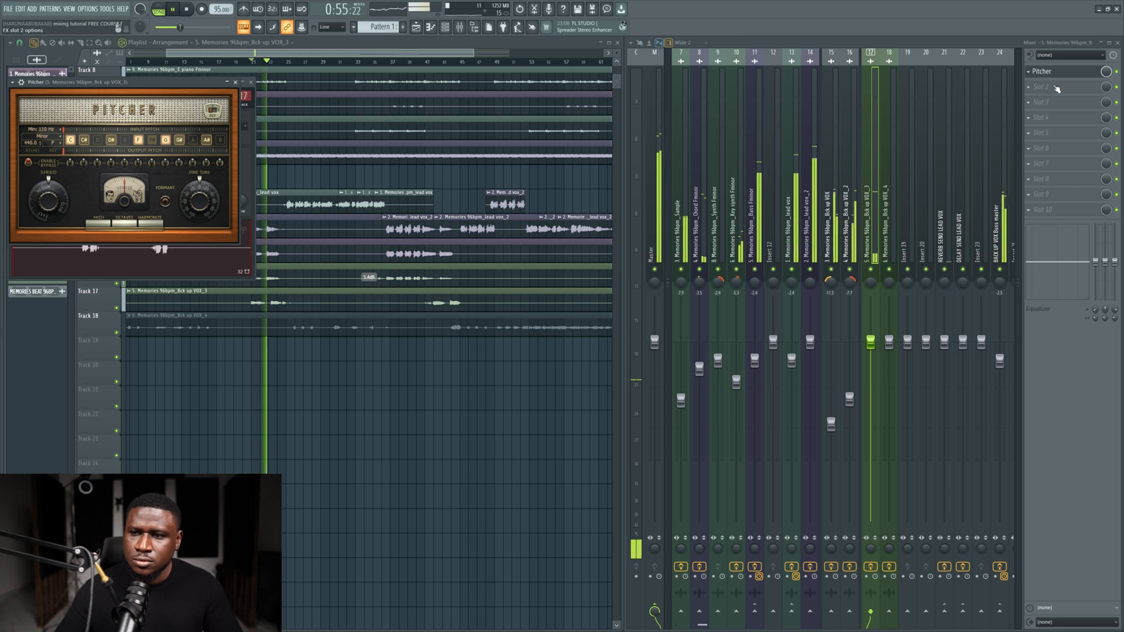
Step: Add Fruity Parametric EQ 2 after Pitcher on Bck up VOX_3, stop playback and move the EQ window clear of Pitcher
click(1045, 87)
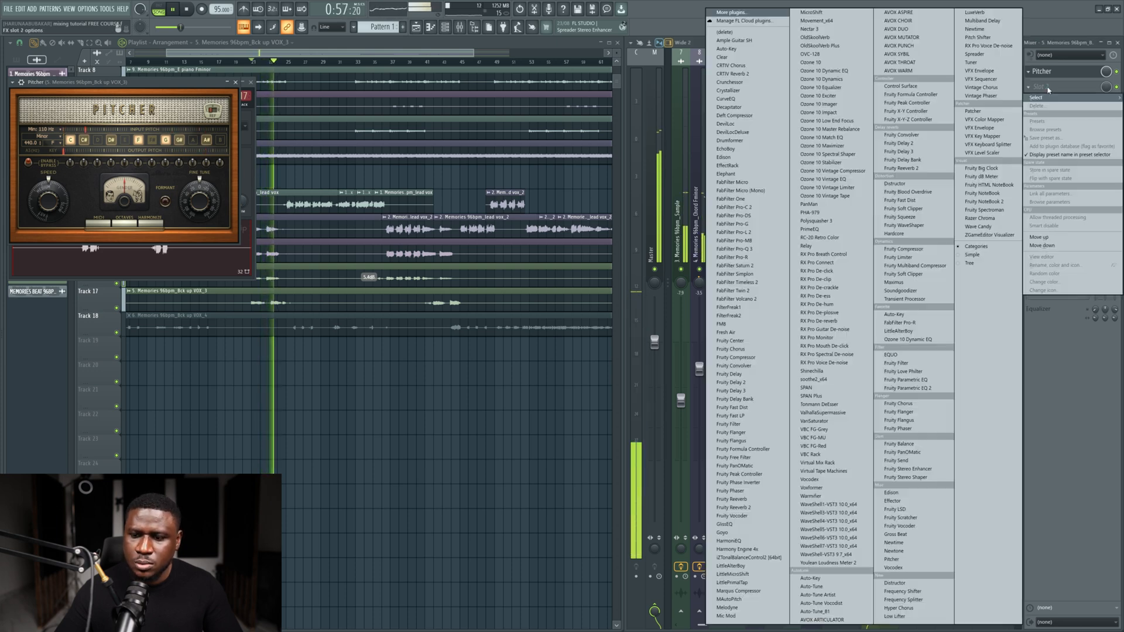
click(894, 386)
key(space)
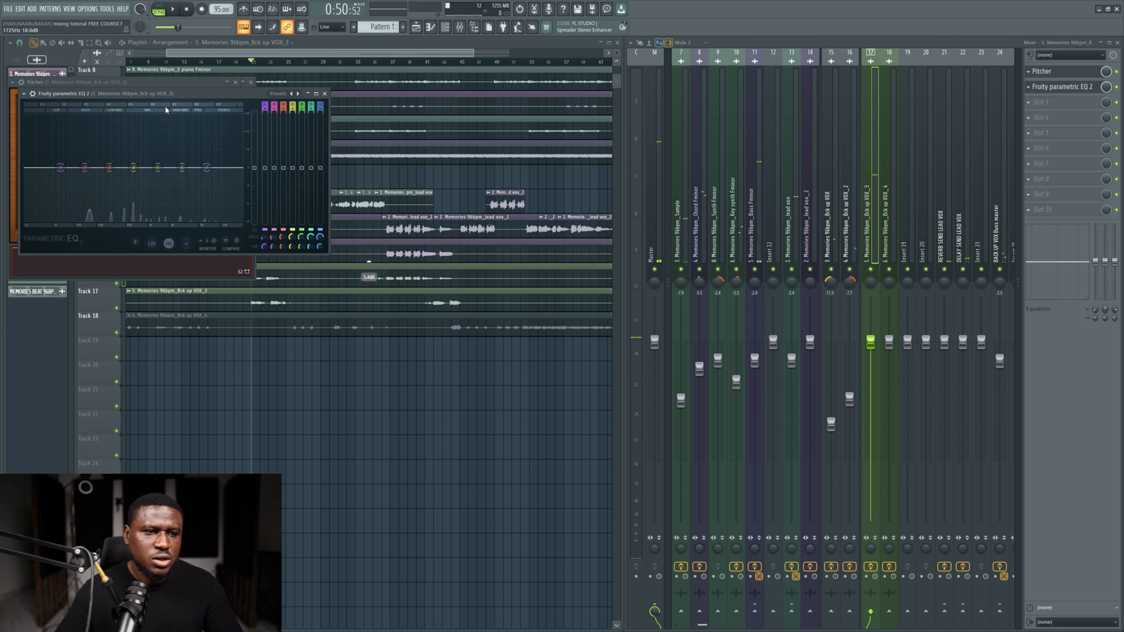
drag(163, 98, 396, 325)
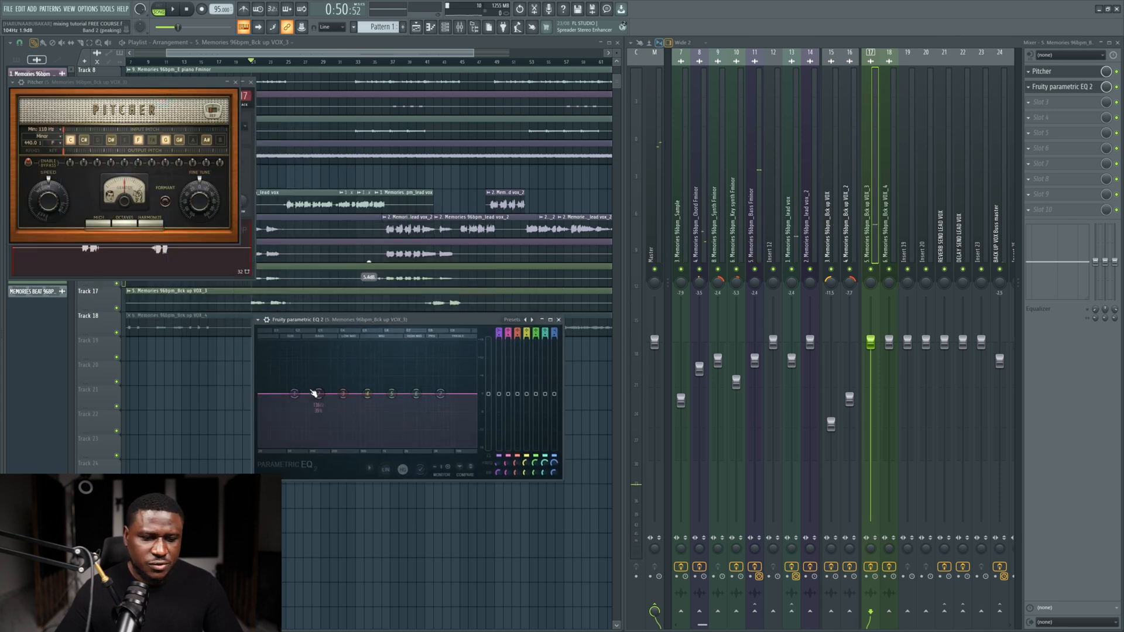
Step: Make band 1 of Bck up VOX_3's EQ a steeper high pass at about 168 Hz, close the plugin windows and audition it
mouse_move(307, 421)
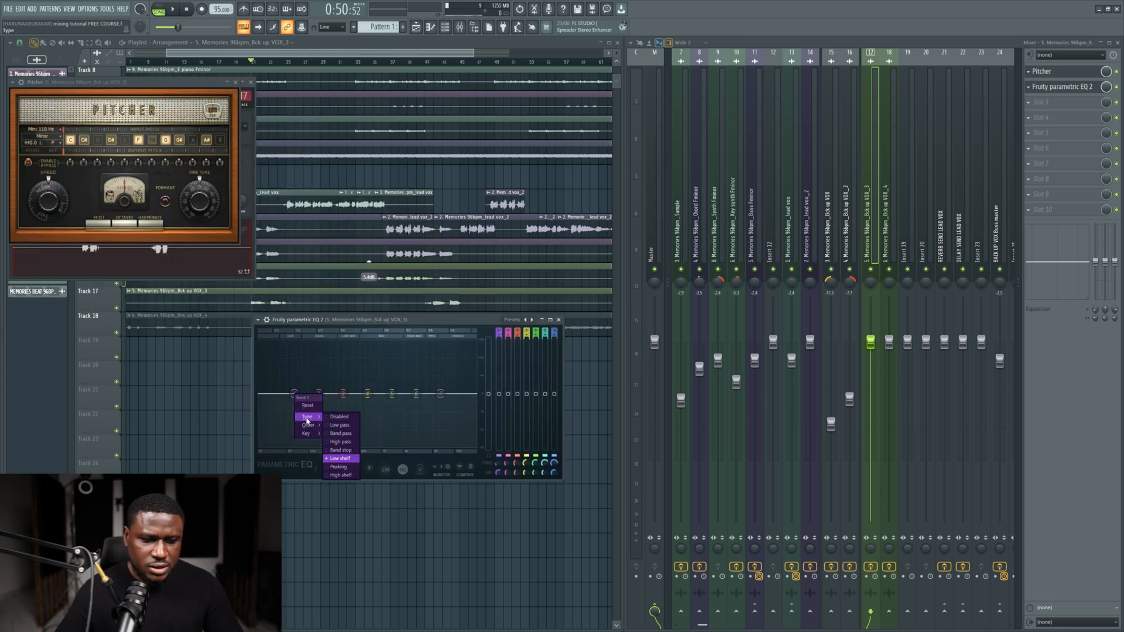
click(328, 442)
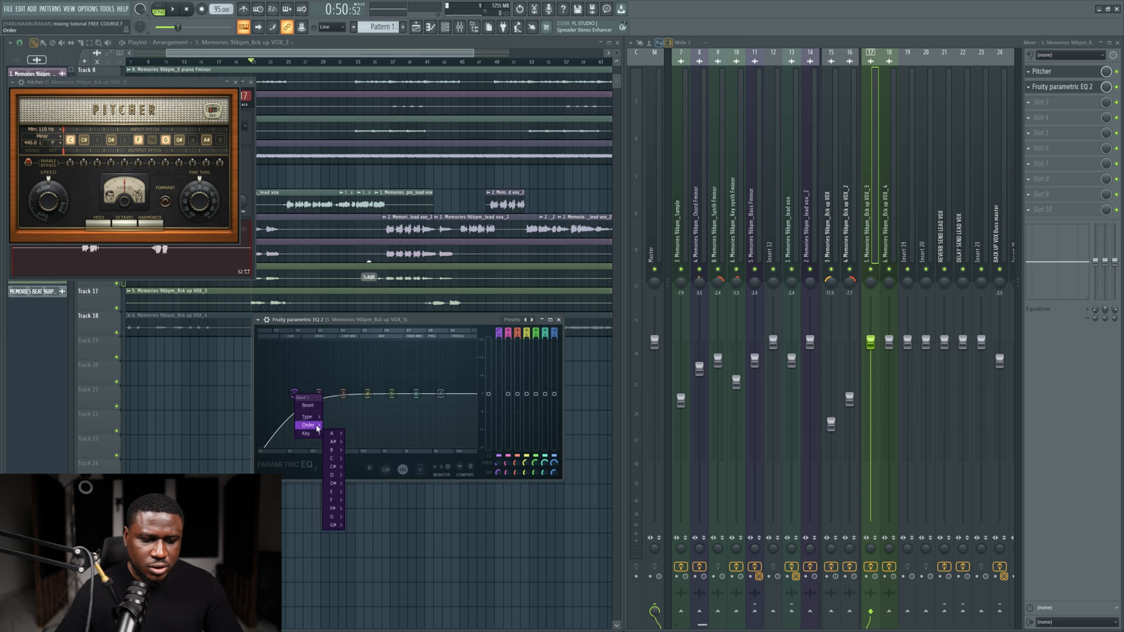
mouse_move(307, 425)
click(374, 417)
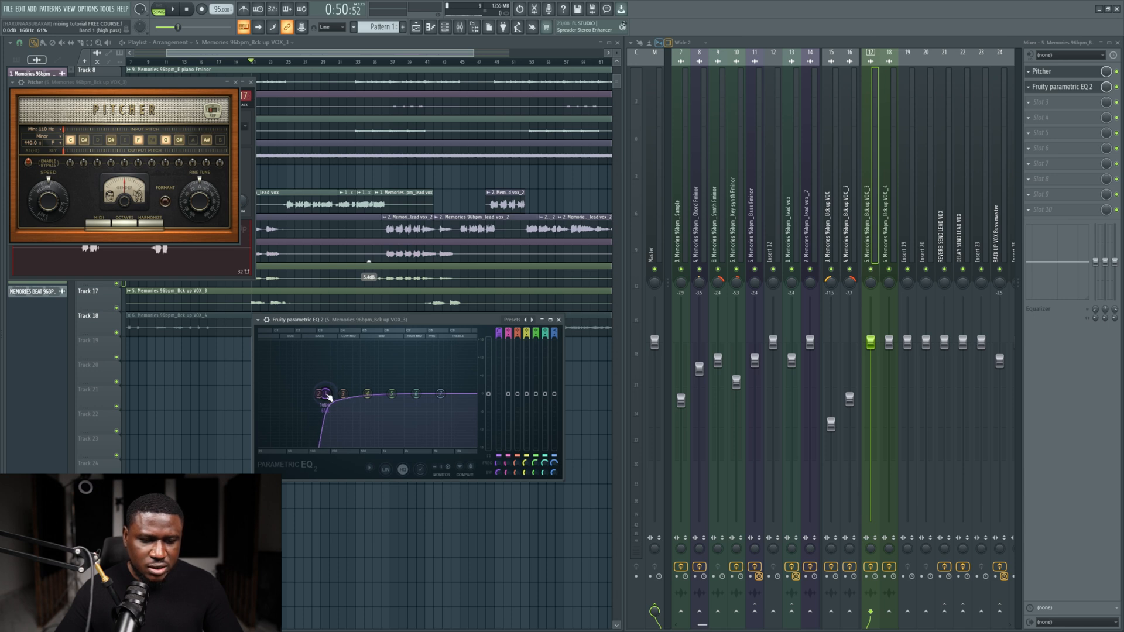
key(space)
key(F12)
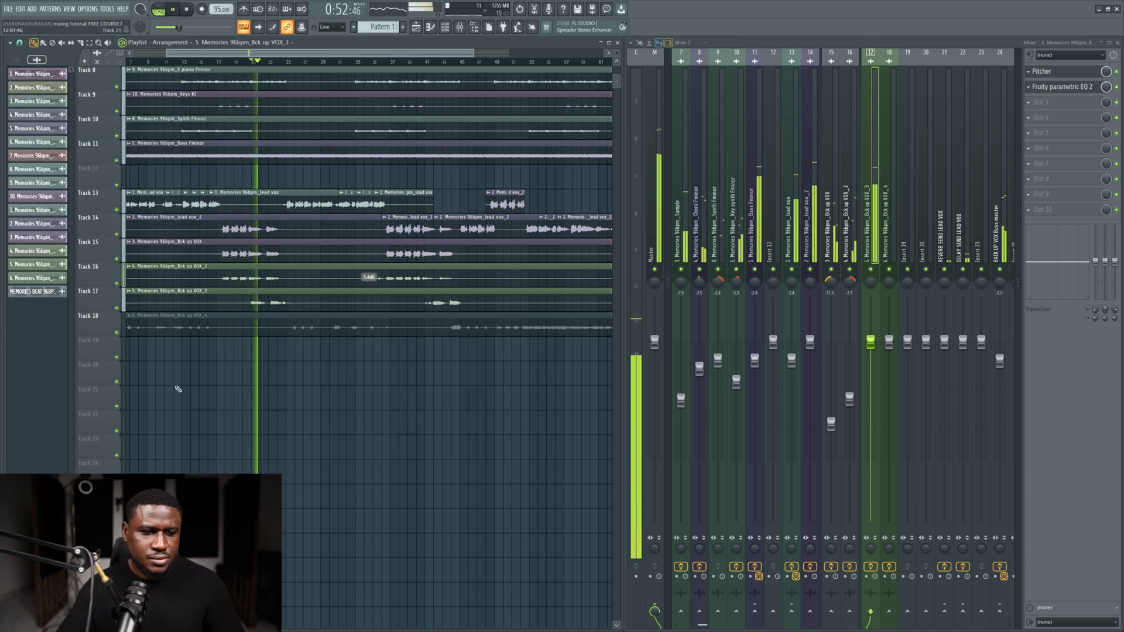
key(space)
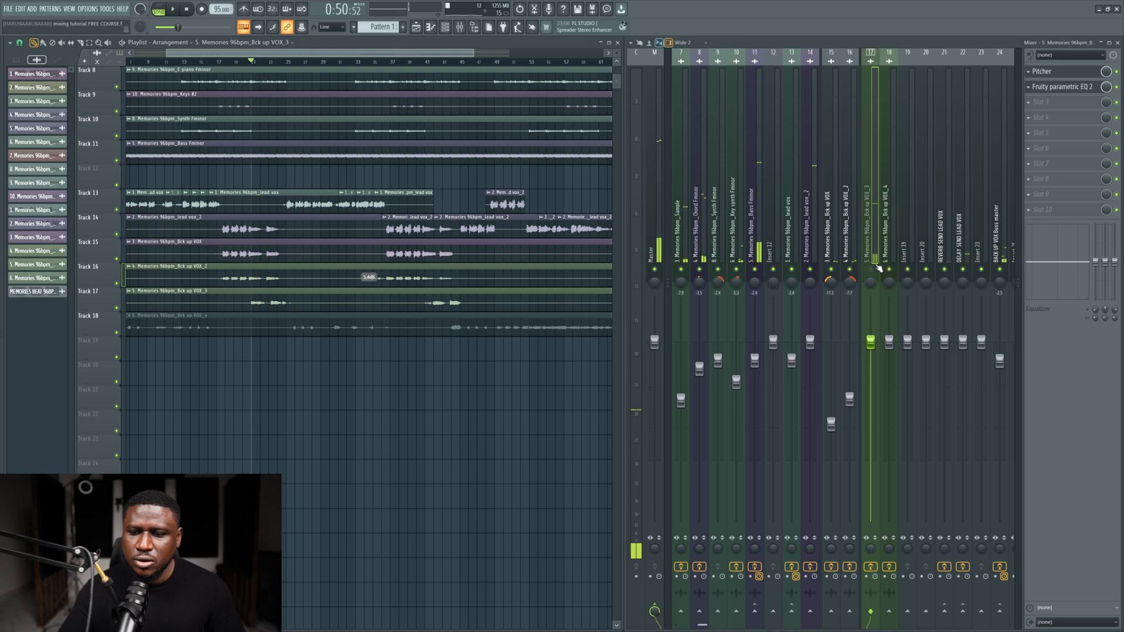
Step: Add Fruity Parametric EQ 2 to the BACK UP VOX Buss master track, between Fruity Chorus and Fruity Reeverb 2
click(998, 250)
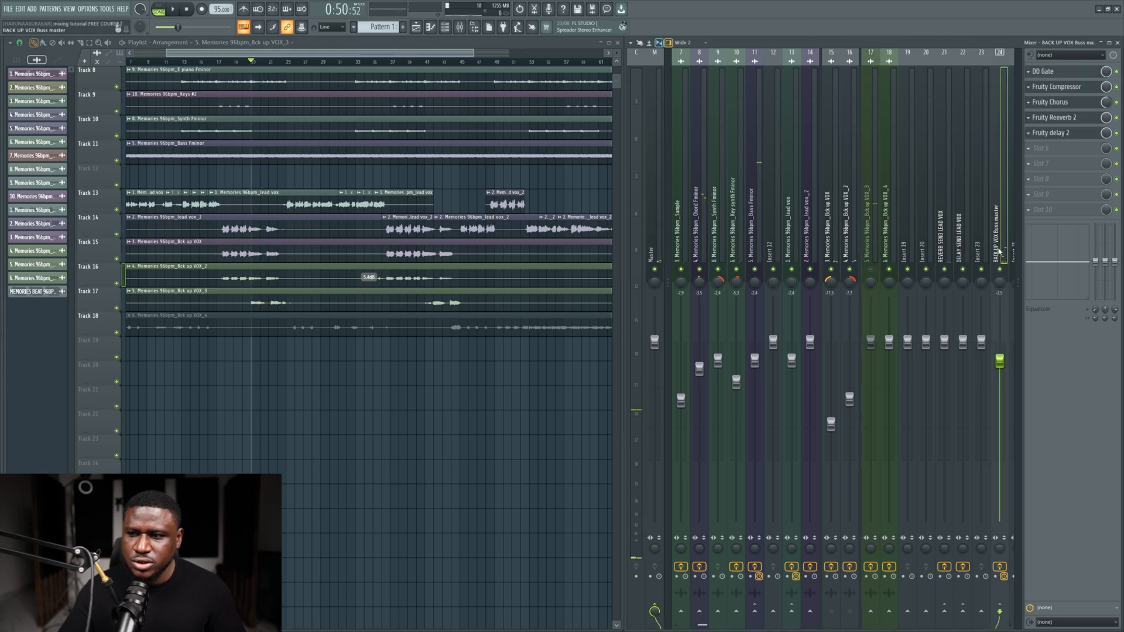
click(1056, 157)
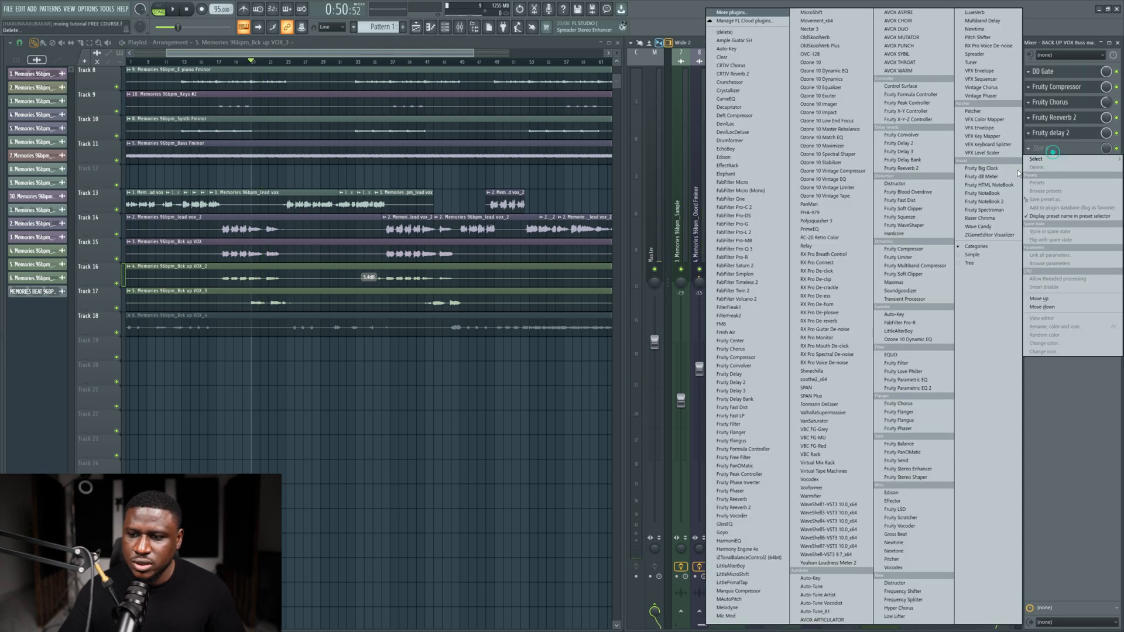
click(906, 386)
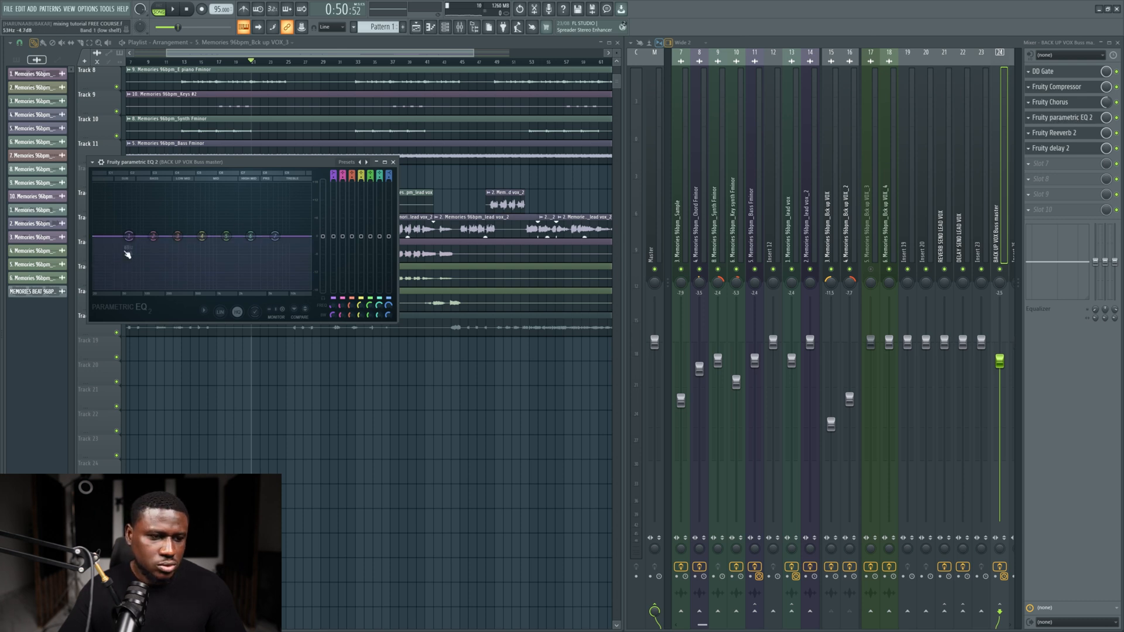
Step: Make band 1 of the backing vocal bus EQ a steeper high pass at about 186 Hz, audition it and close the EQ
mouse_move(150, 260)
right_click(176, 286)
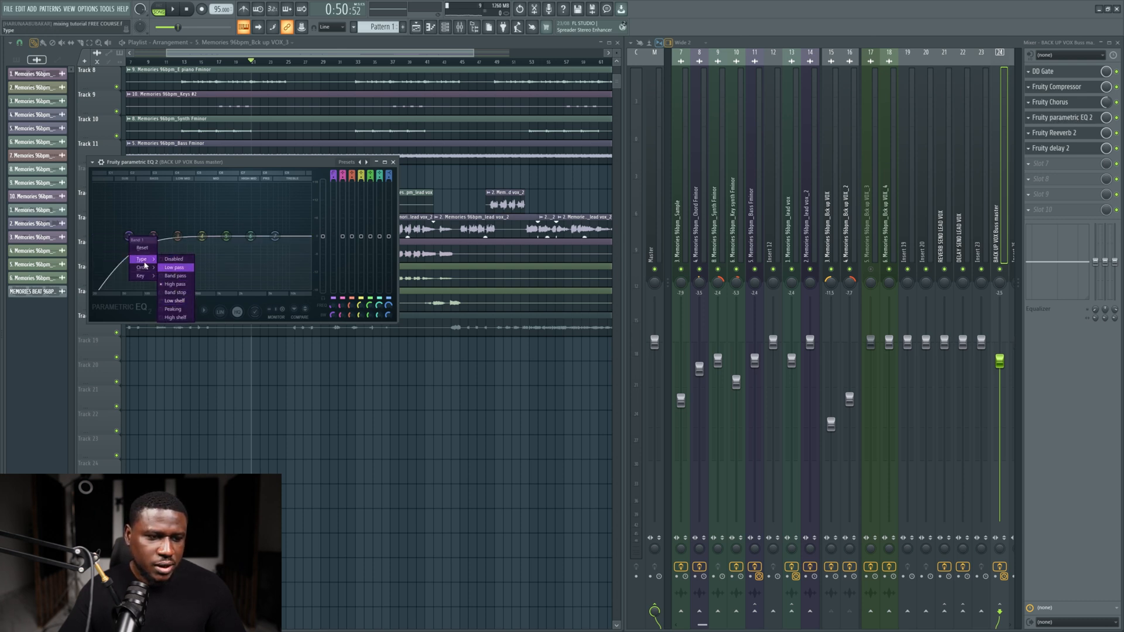
click(142, 224)
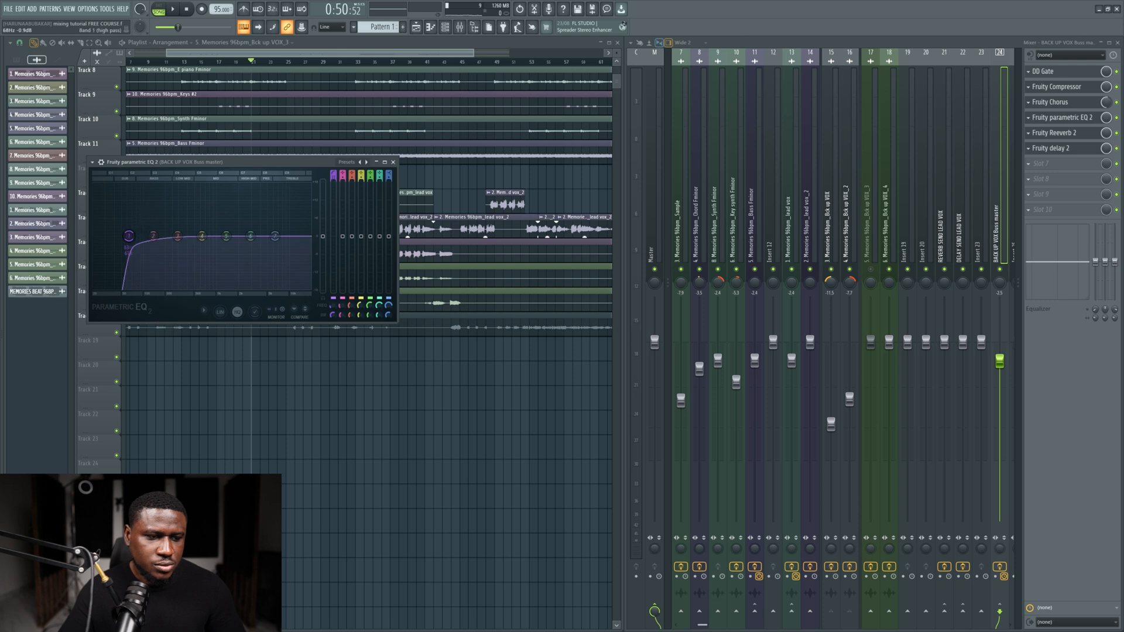
drag(129, 235, 171, 236)
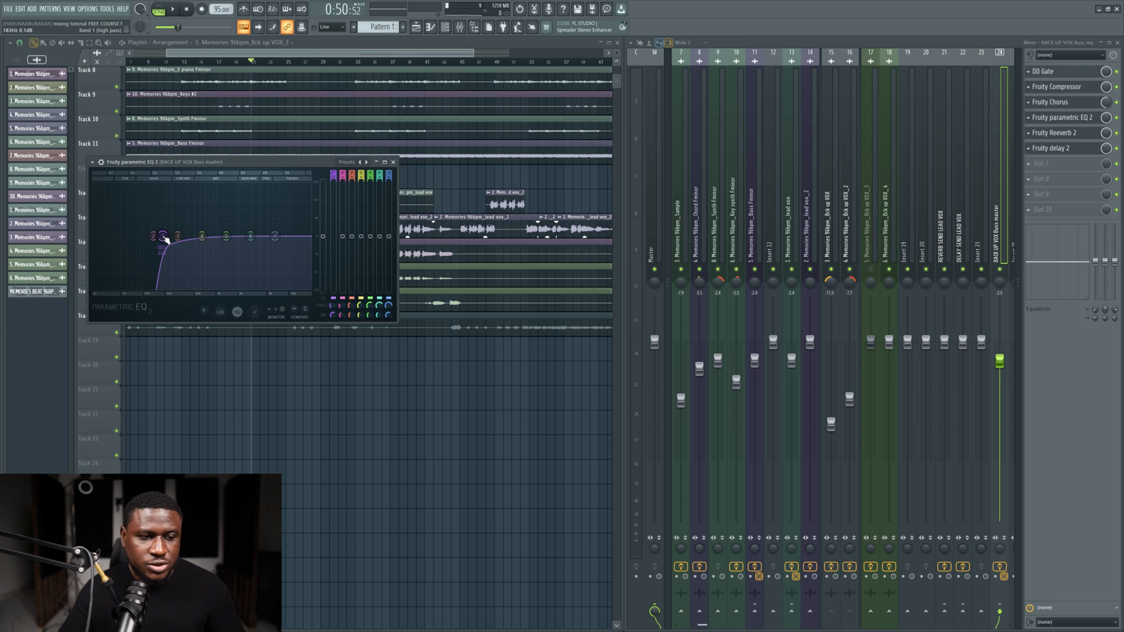
key(space)
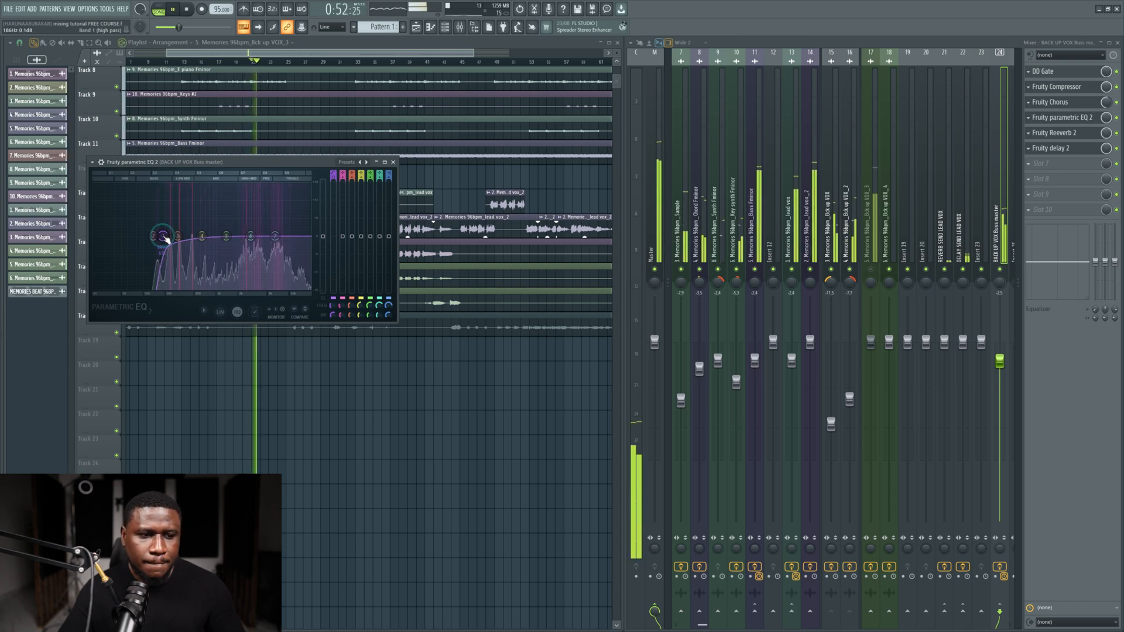
click(392, 162)
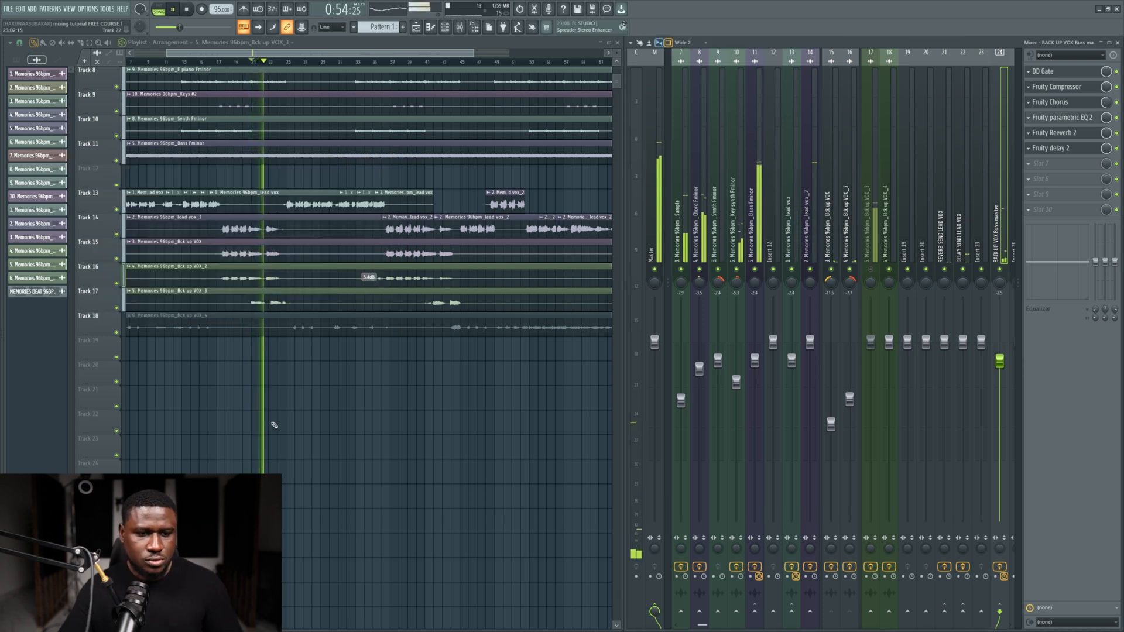
Step: Unmute Bck up VOX_3's mixer track and lower its volume to about -4.3 dB while the song plays
double_click(305, 300)
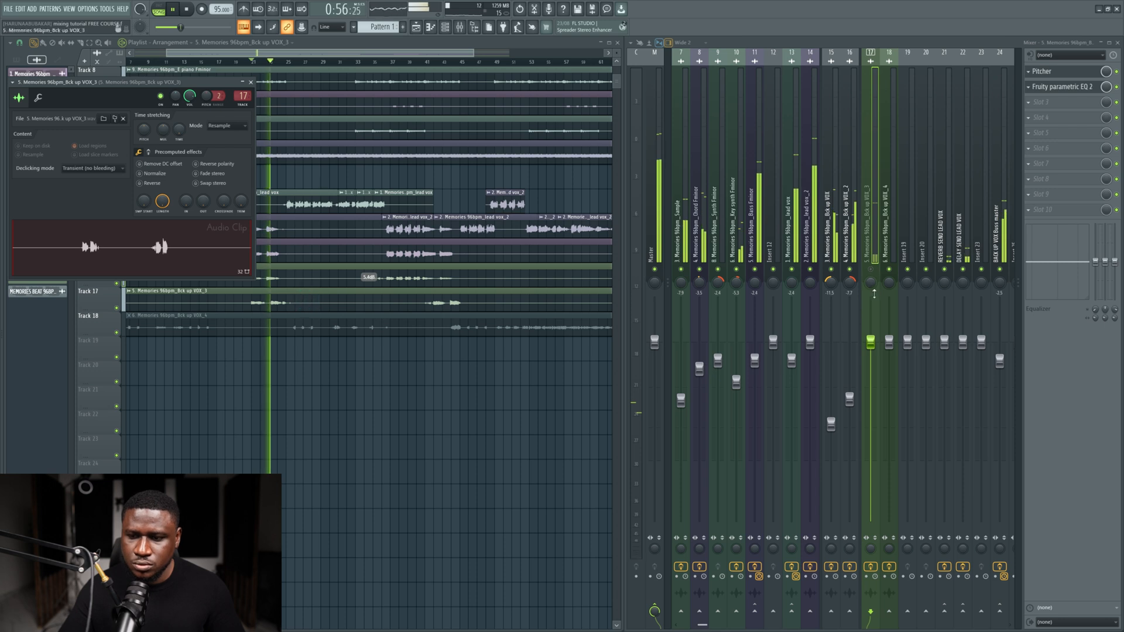
click(870, 270)
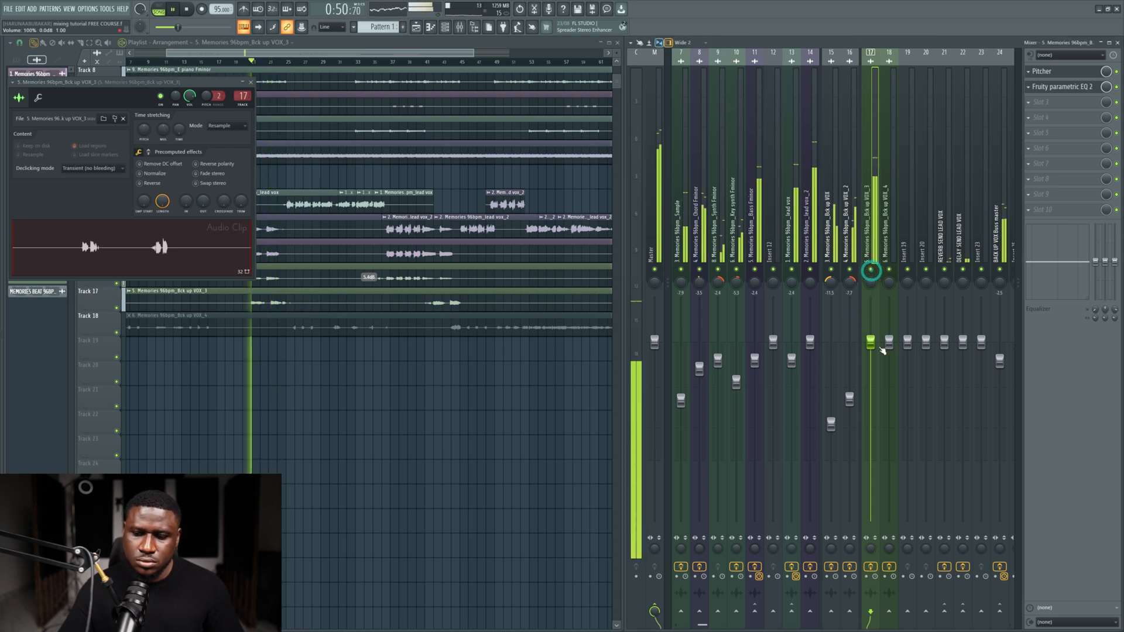
drag(870, 343, 870, 379)
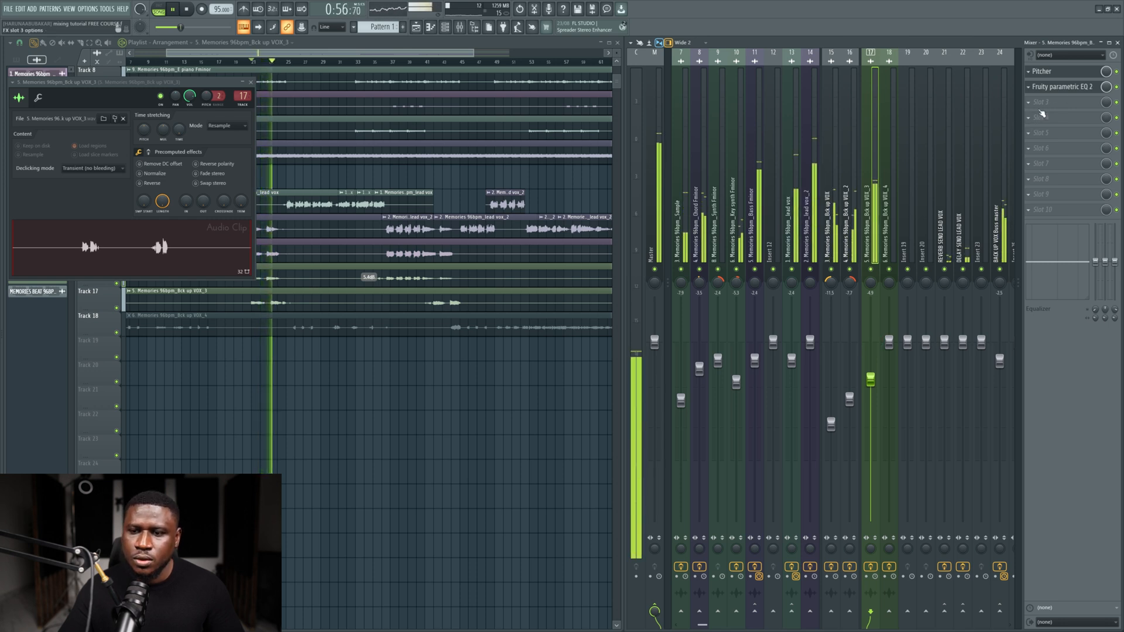
drag(877, 379, 877, 373)
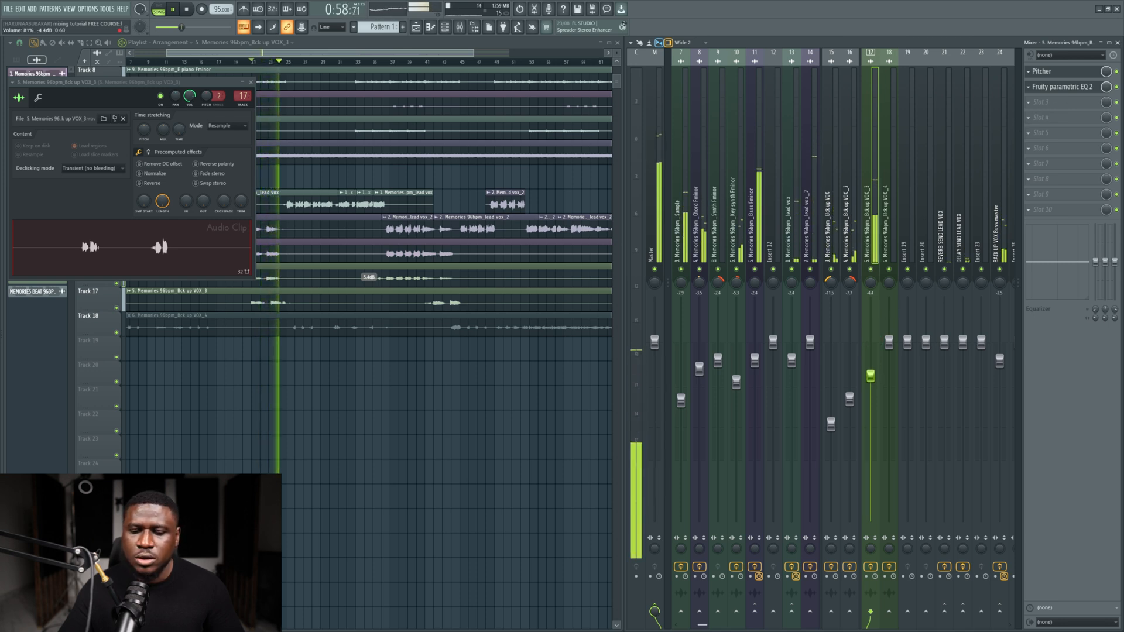
key(space)
Step: Add a second Fruity Parametric EQ 2 to the Bck up VOX_3 mixer track and load its Radio preset
click(1040, 104)
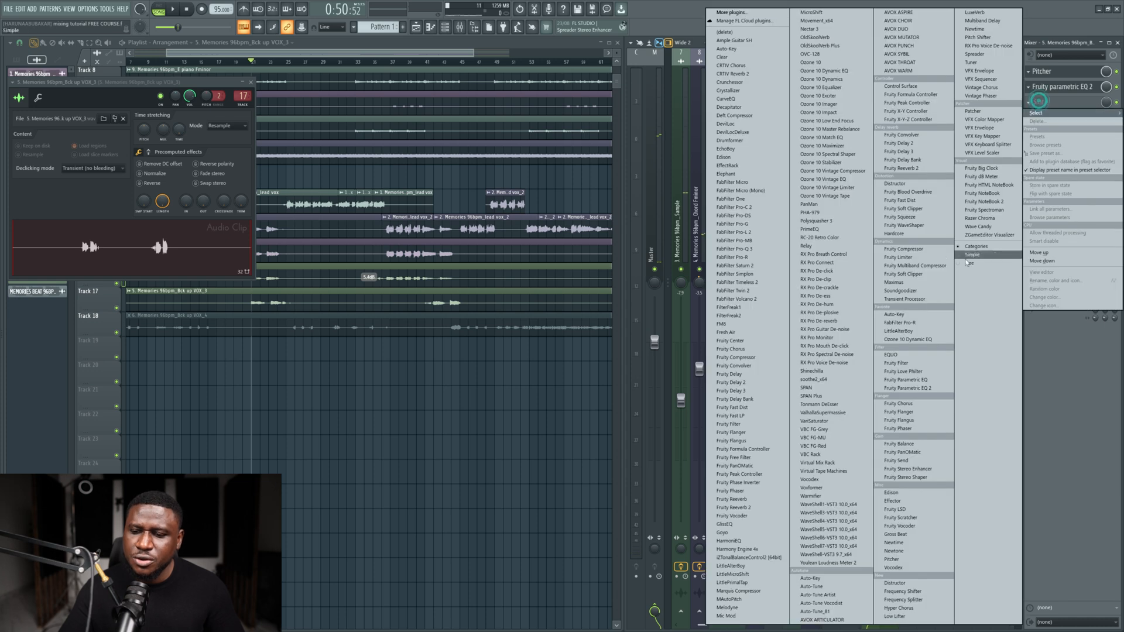
click(907, 388)
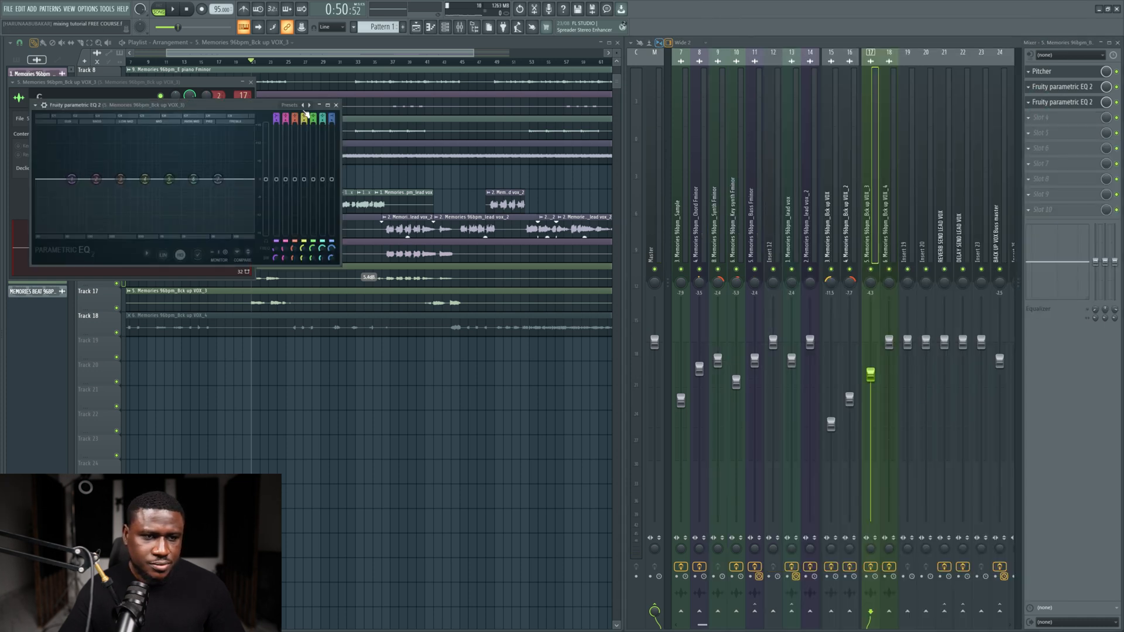
right_click(303, 109)
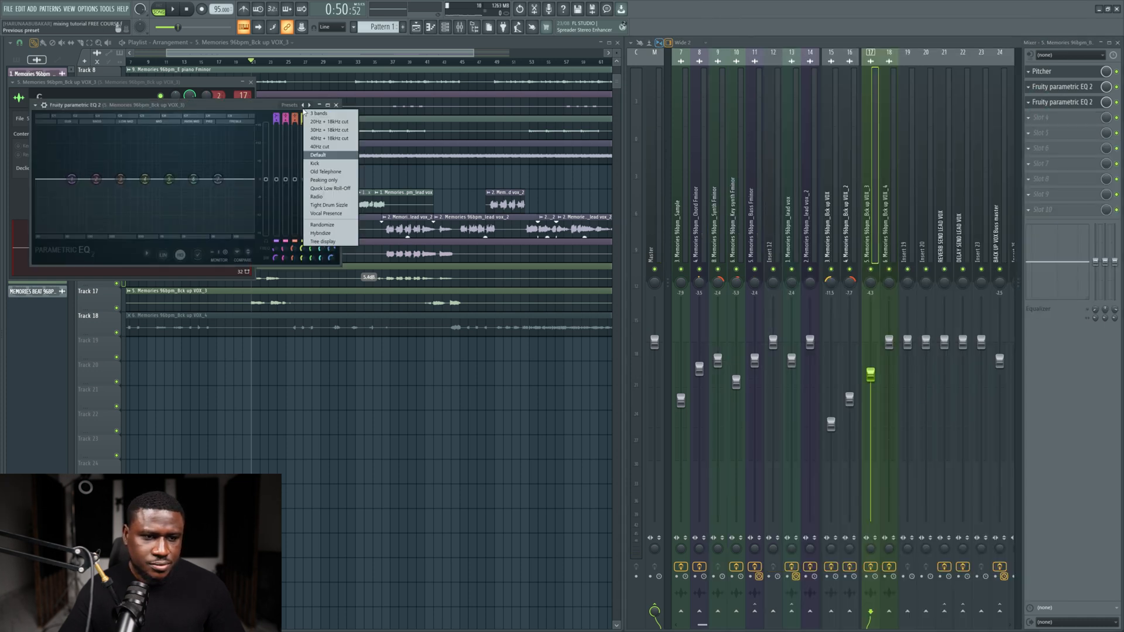
click(326, 200)
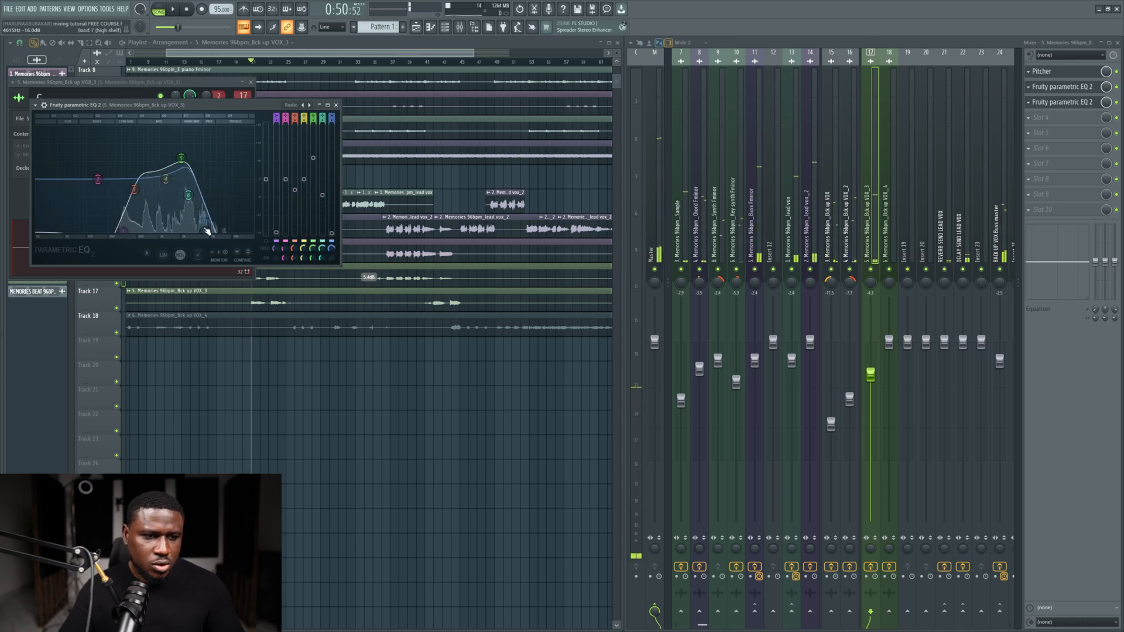
Step: Raise band 7's high cut in the Radio-preset EQ to about 9.9 kHz and audition it with the song
drag(206, 230, 225, 231)
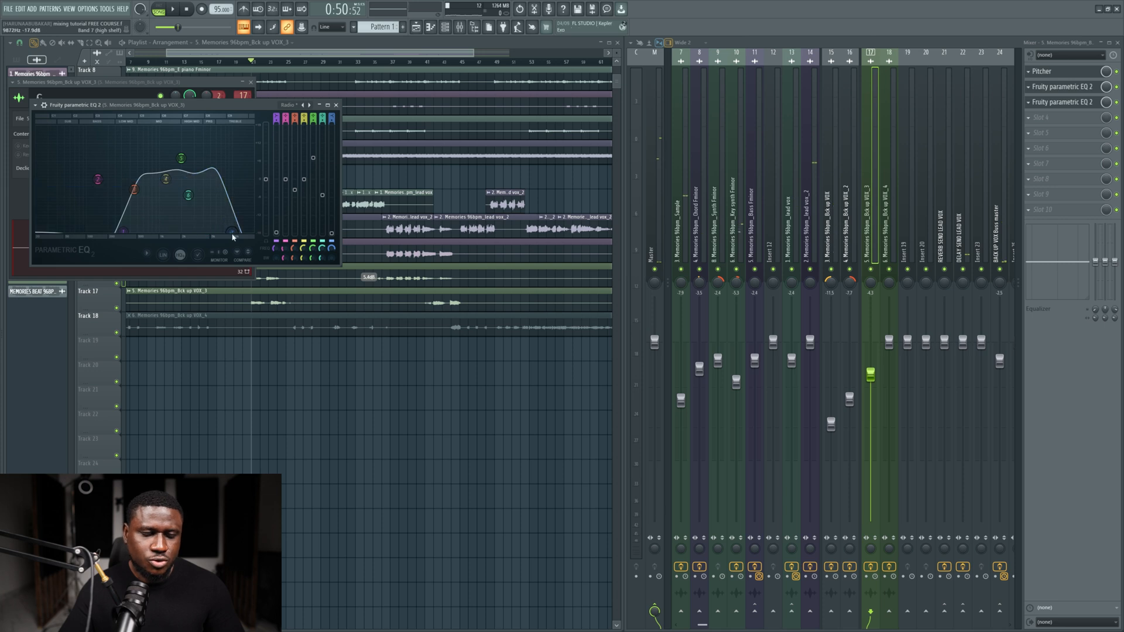
key(space)
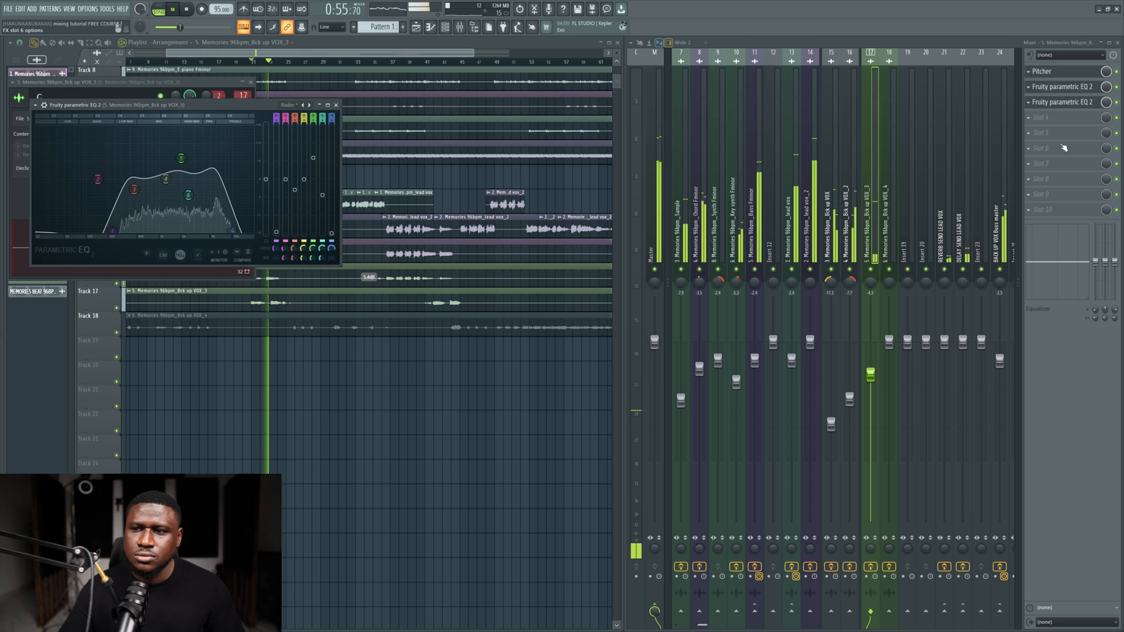
click(1061, 102)
click(1061, 103)
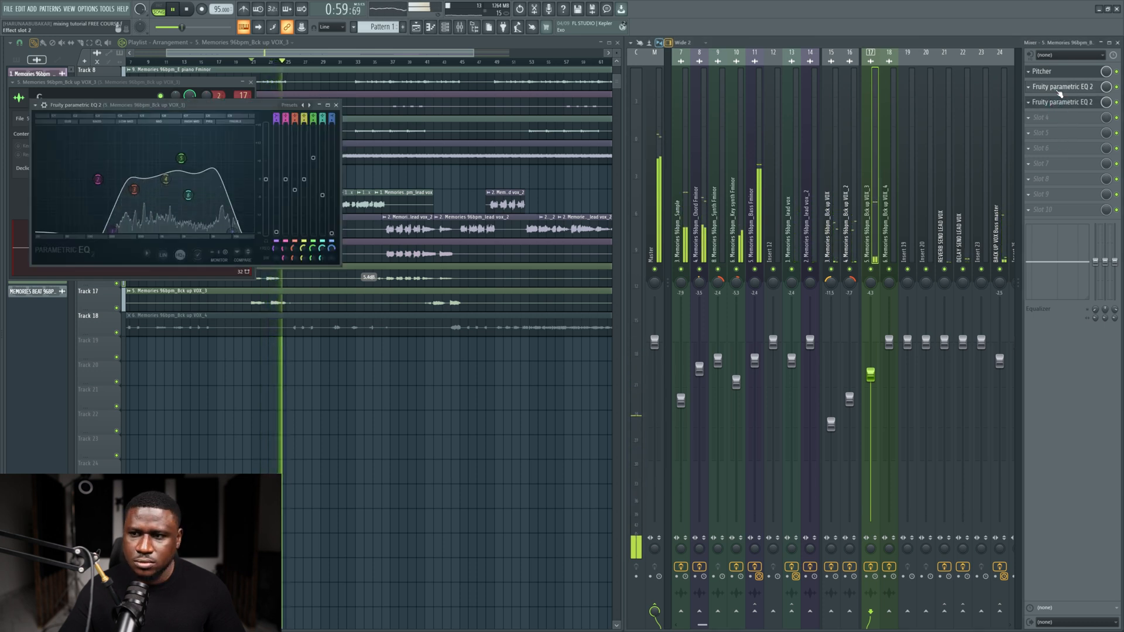
Step: Bring up Bck up VOX_3's first EQ for comparison and lower the track's volume to about -4.7 dB during playback
click(1060, 88)
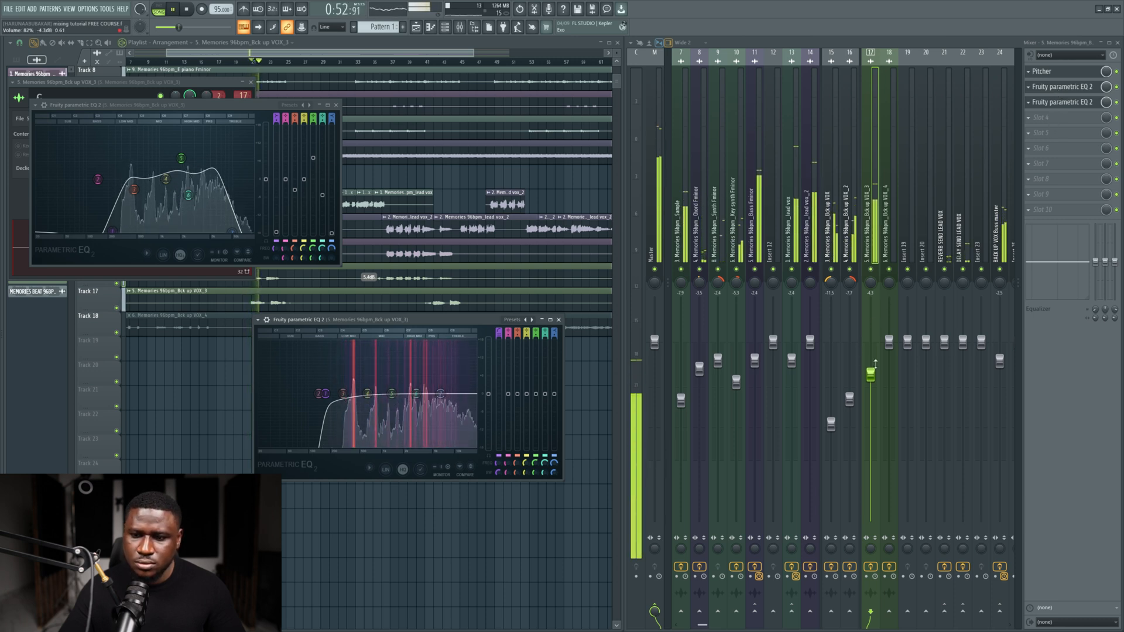
drag(877, 373, 876, 378)
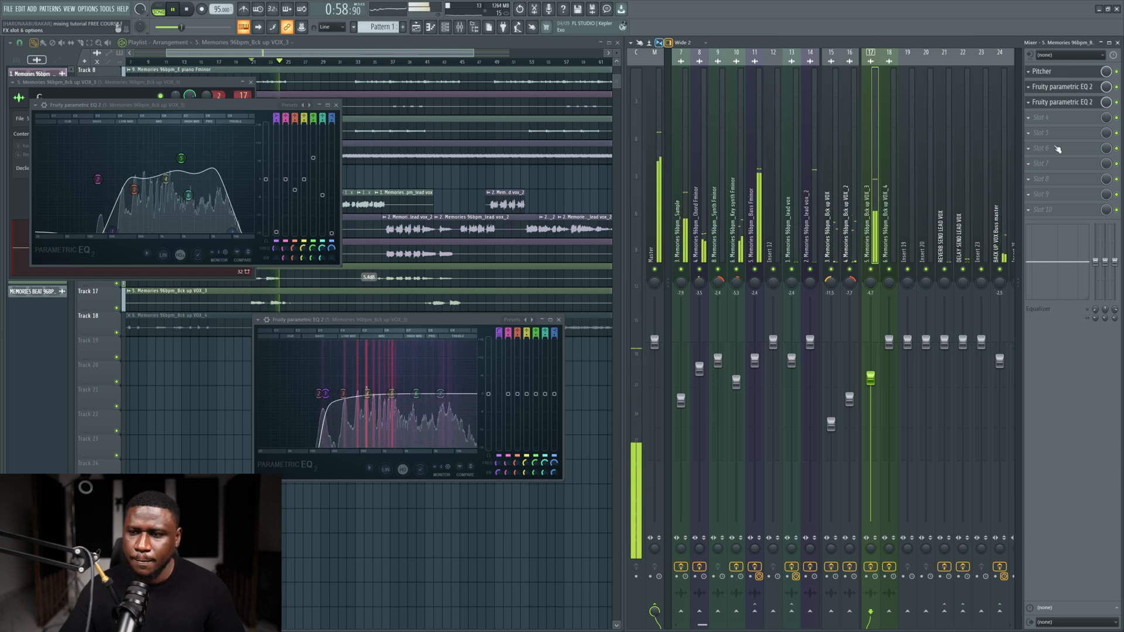
key(space)
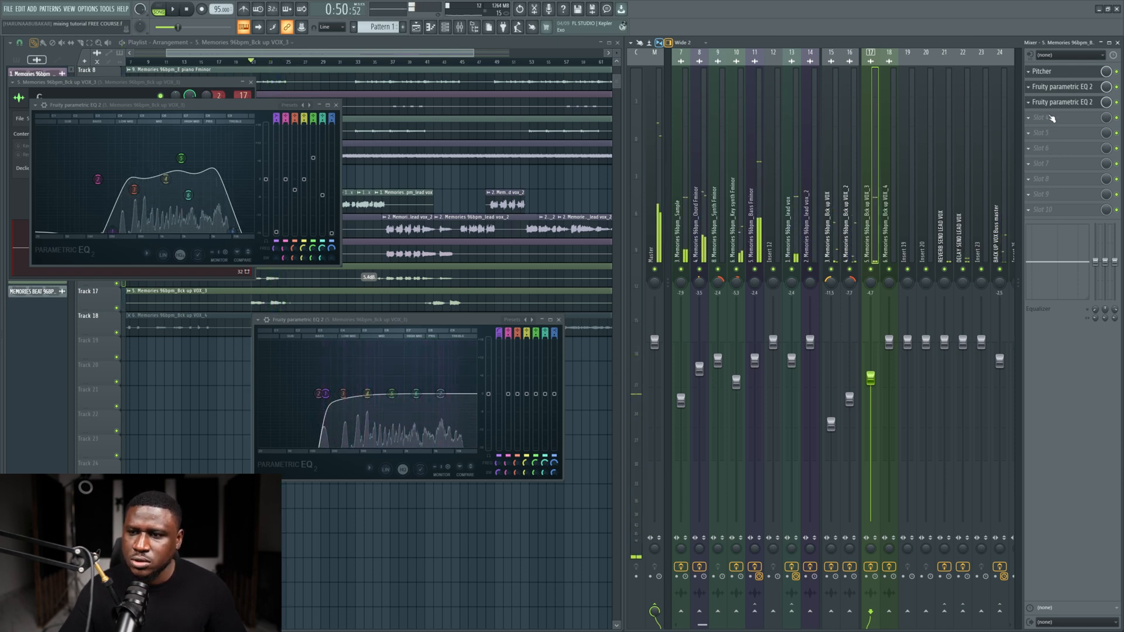
Step: Add Fruity Chorus after the two EQs on Bck up VOX_3 and lower its mix level to about 39% while auditioning
click(1048, 118)
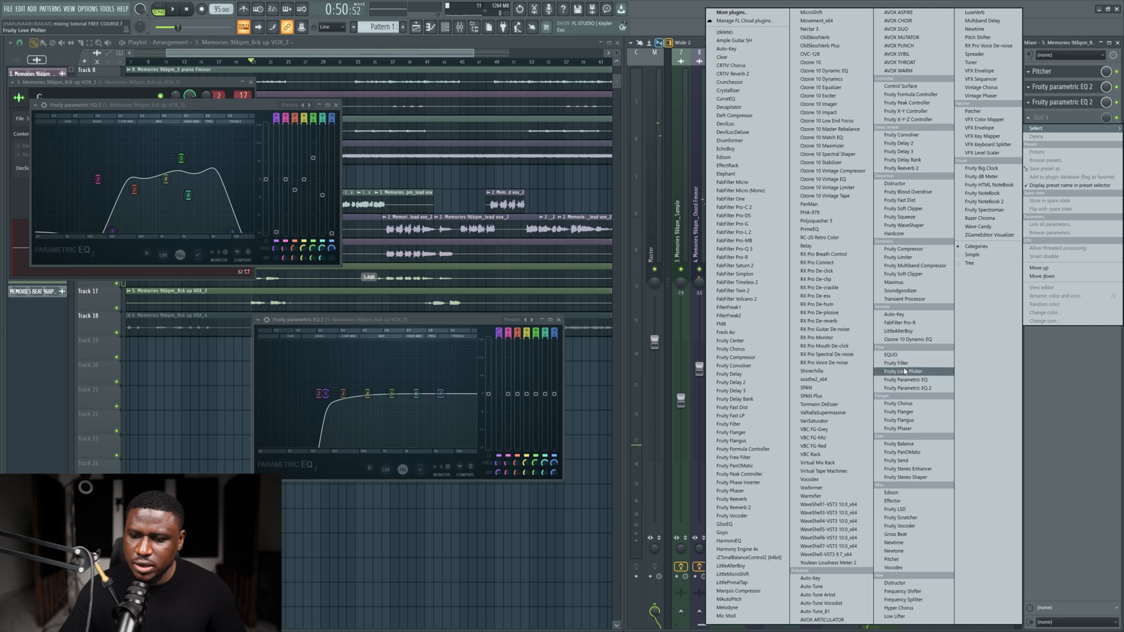
click(911, 402)
key(space)
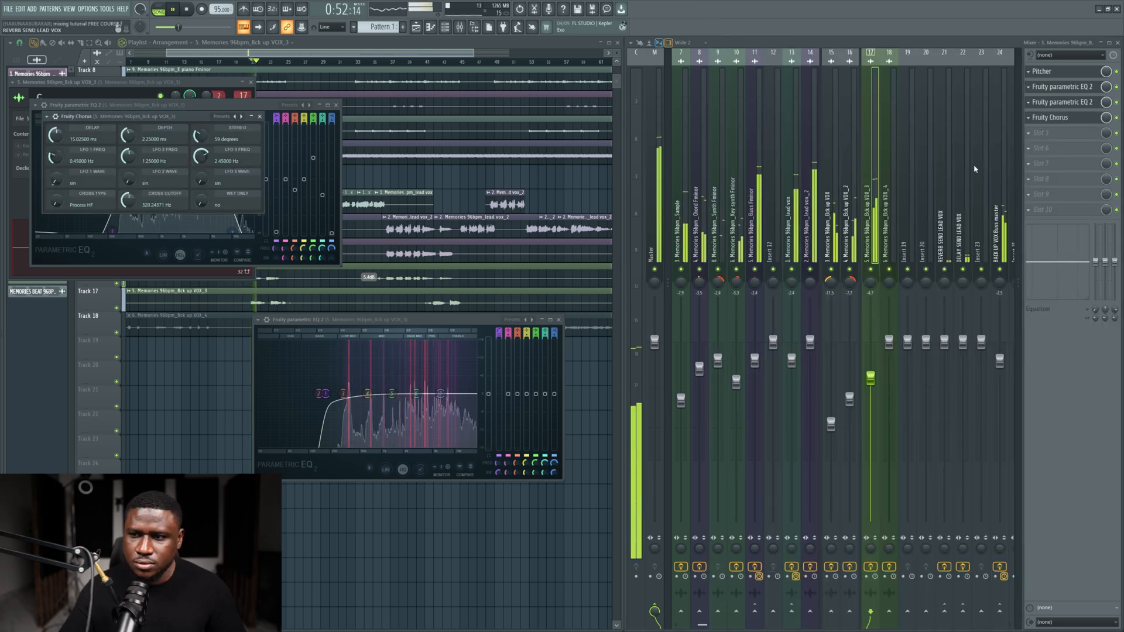
click(56, 117)
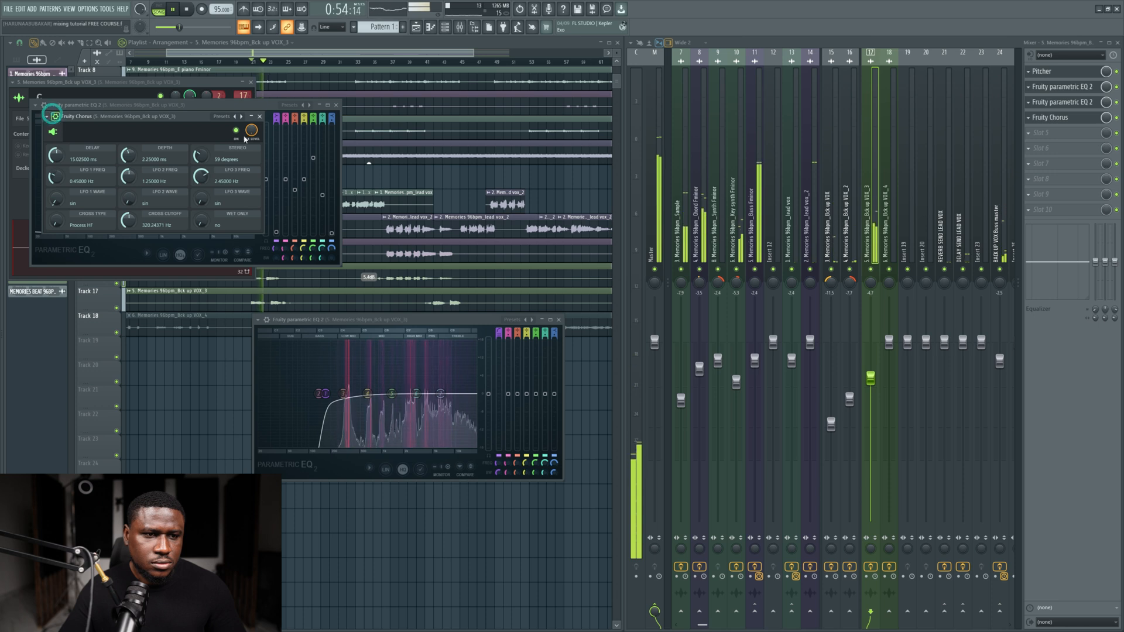
key(space)
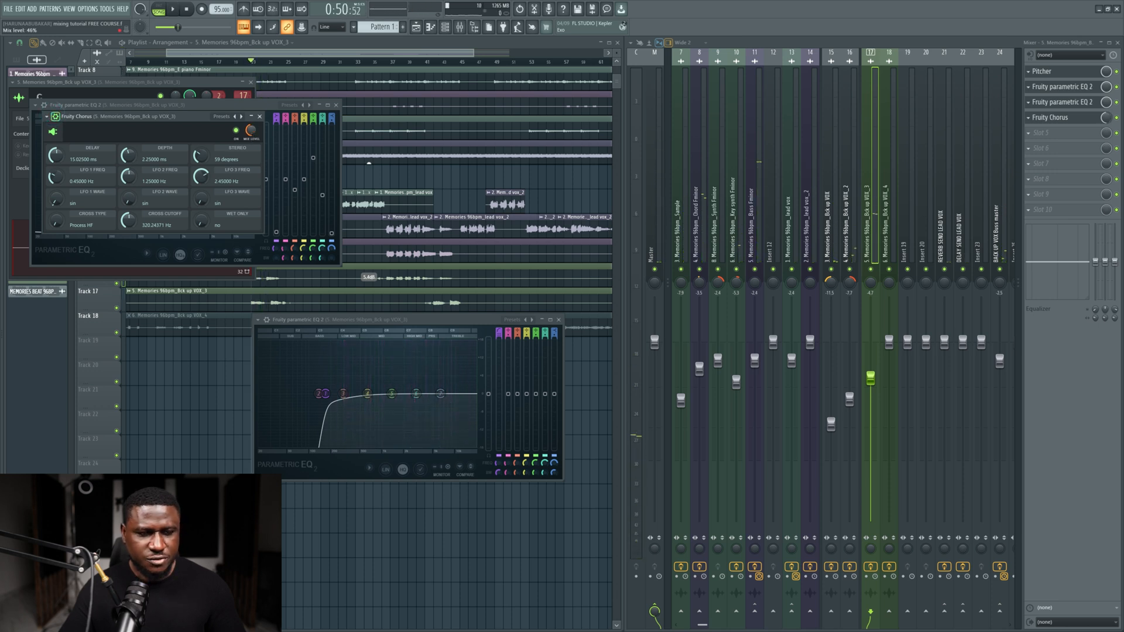
key(space)
drag(250, 131, 250, 135)
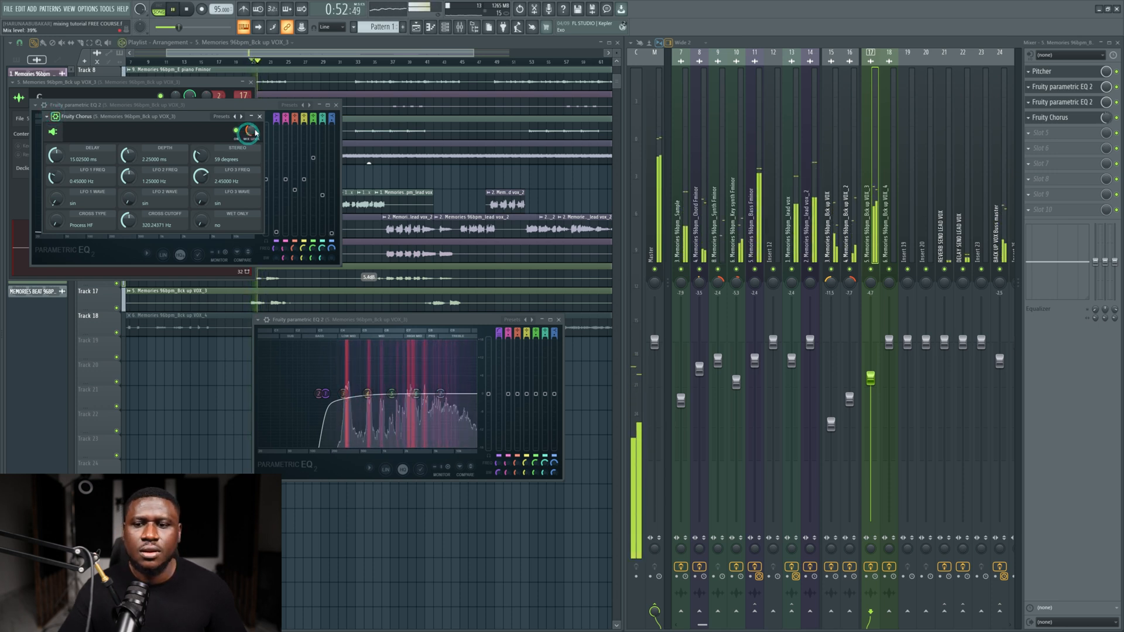
key(space)
Step: Add Fruity Reeverb 2 after Fruity Chorus on Bck up VOX_3 and lower the track's volume to about -9.3 dB during playback
click(1048, 135)
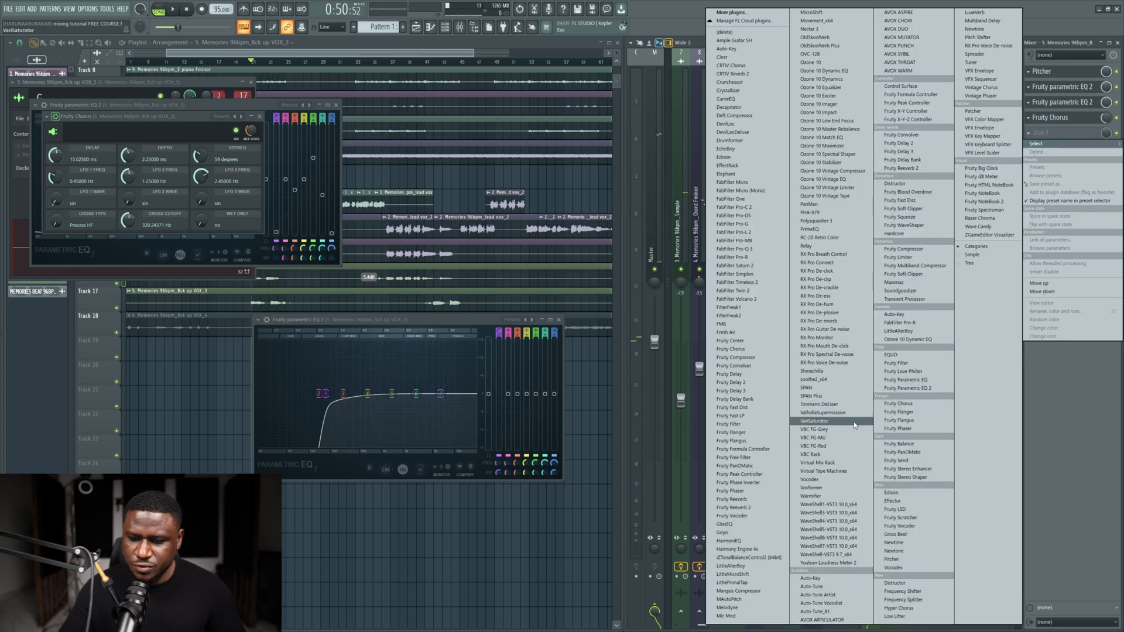
click(900, 168)
drag(184, 126, 424, 253)
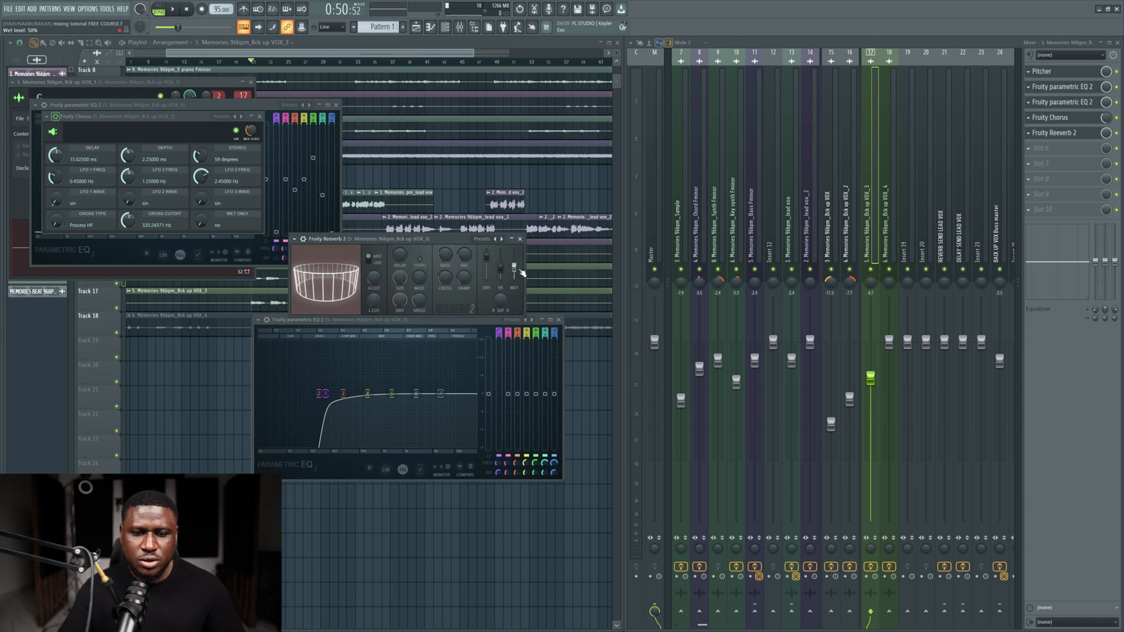
key(space)
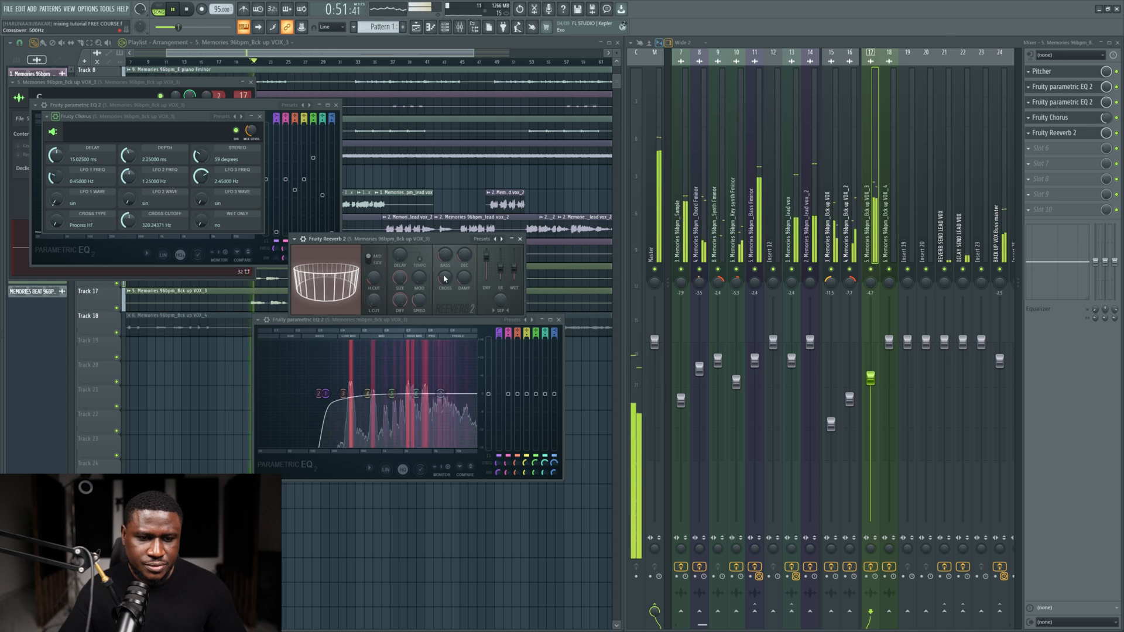
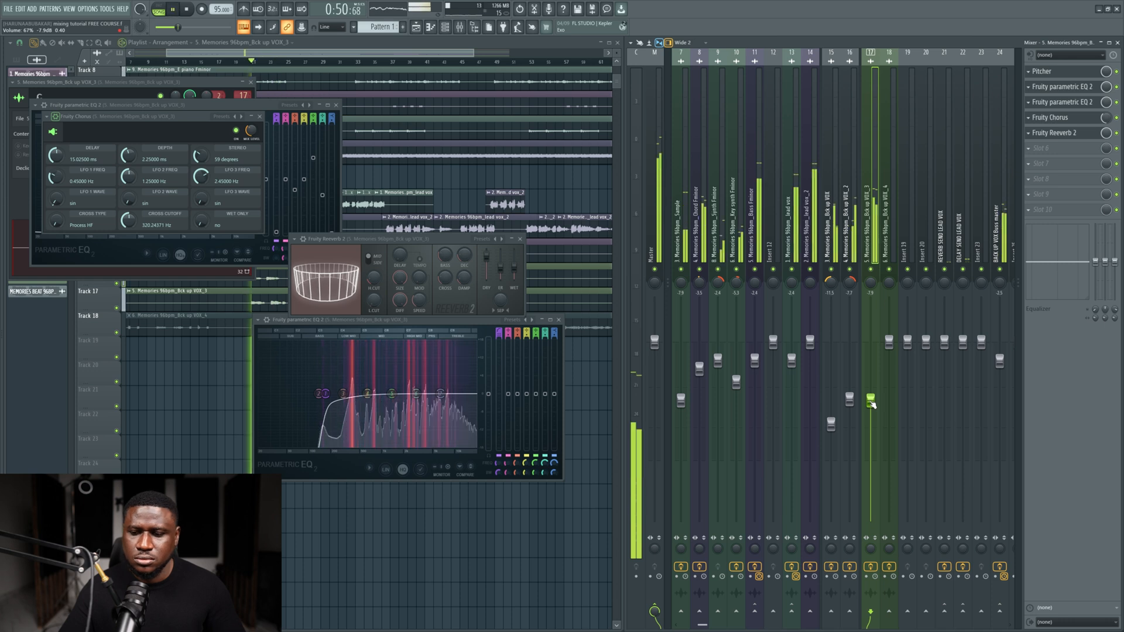
drag(872, 403, 870, 405)
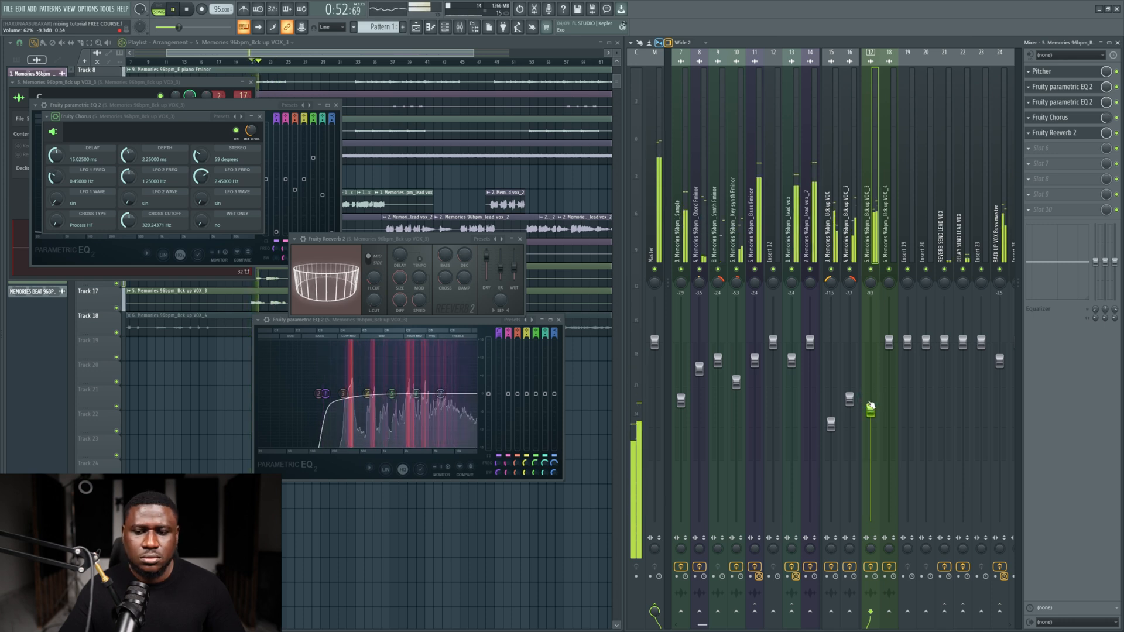
key(F12)
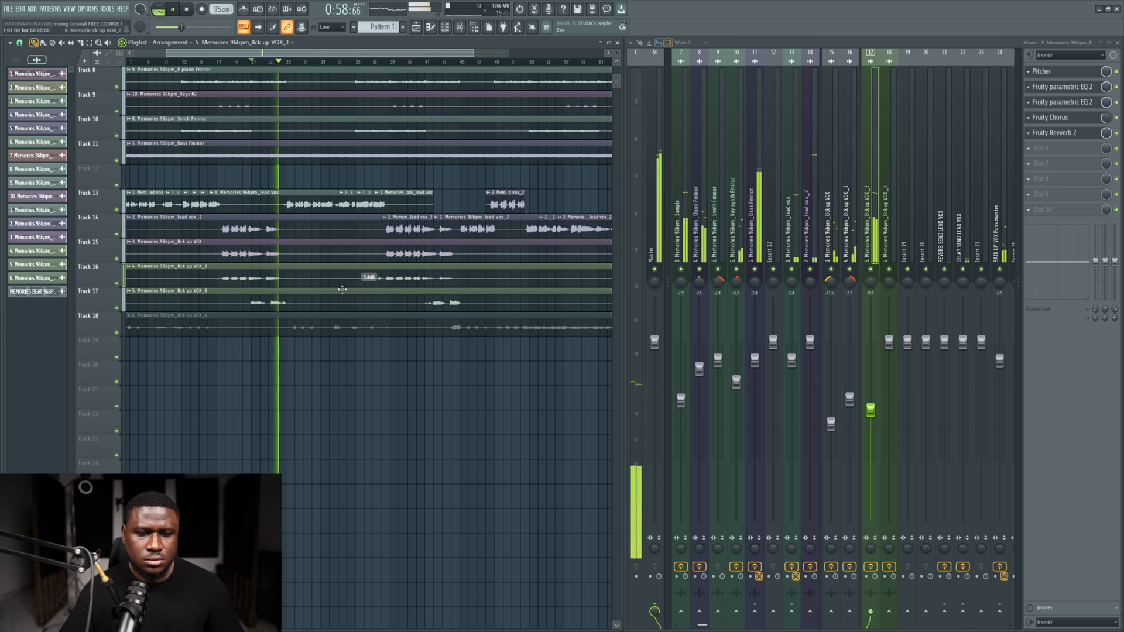
Step: Play the song from about 1:43 and lower Bck up VOX_3's volume to about -11.1 dB
ctrl+scroll(211, 182, down, 2)
ctrl+scroll(207, 180, up, 2)
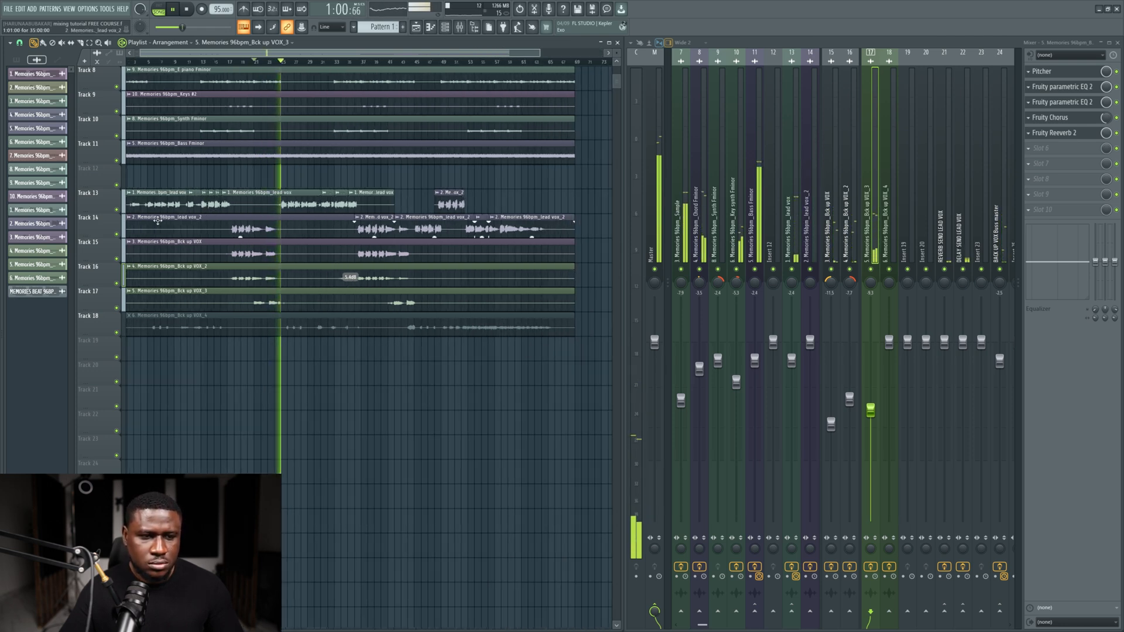
click(480, 62)
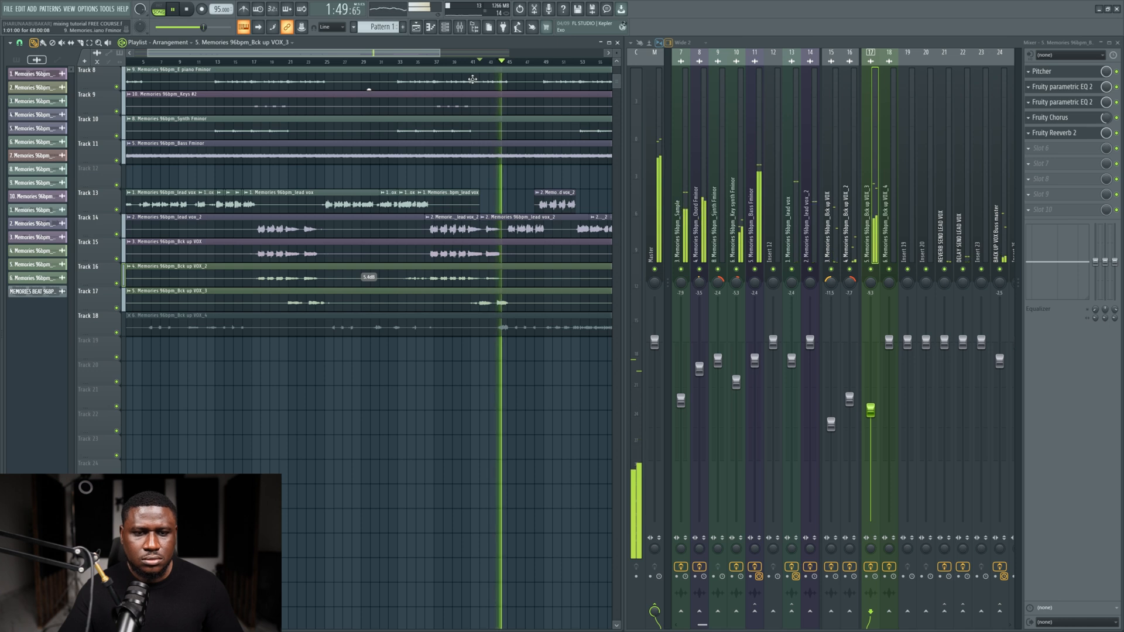
key(space)
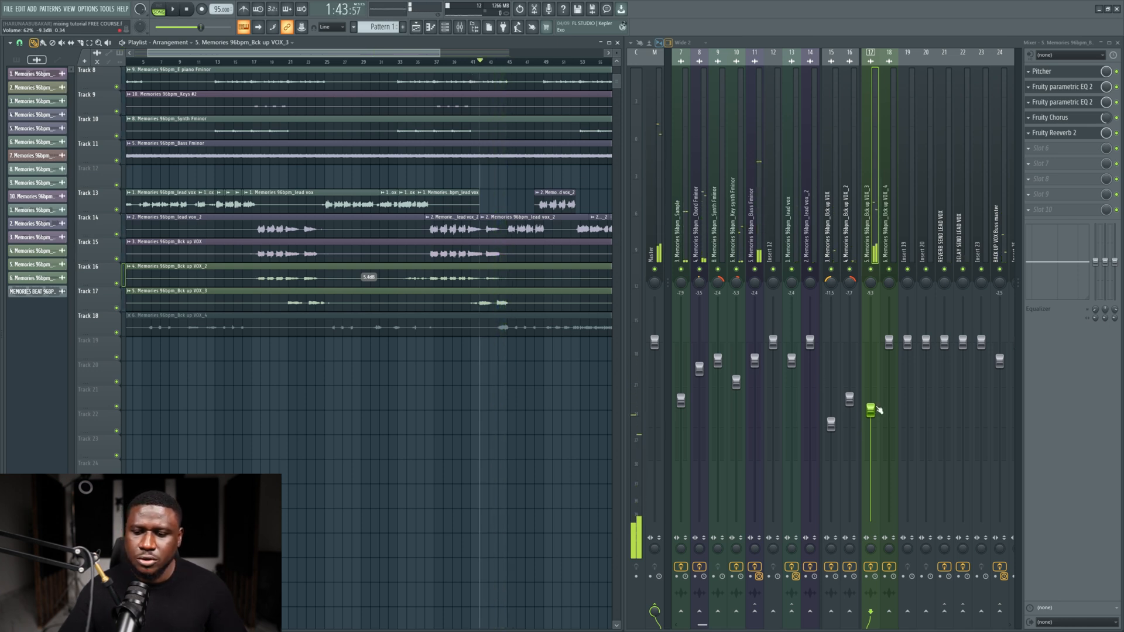
key(space)
drag(870, 424, 870, 416)
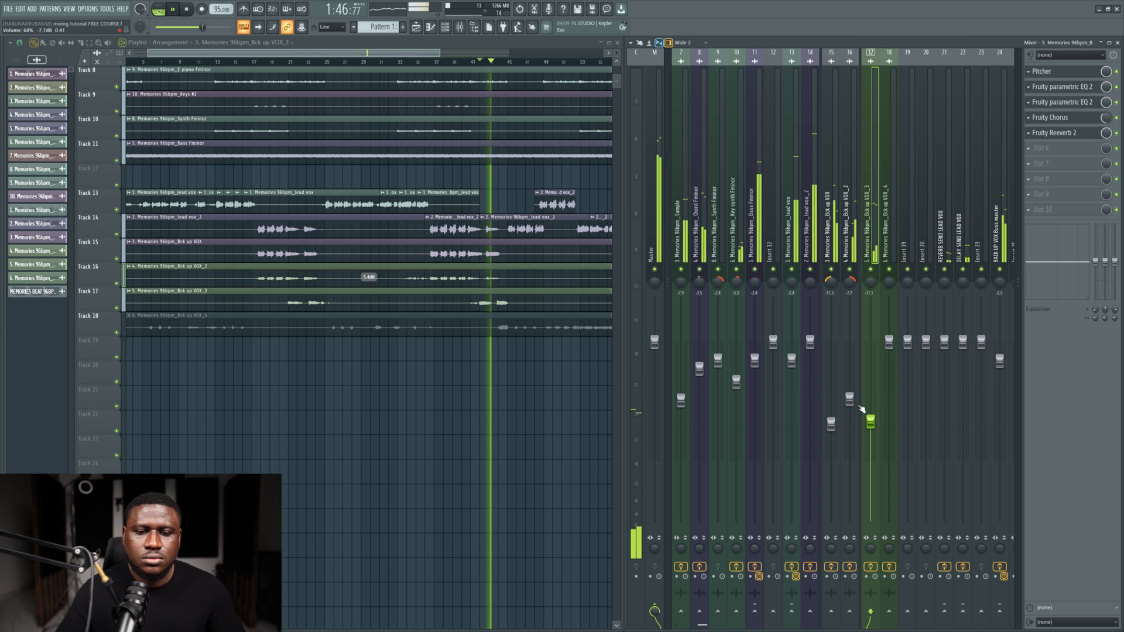
Step: Unmute the Bck up VOX_4 clip on Track 18, open its audio clip settings and stop playback
scroll(806, 242, right, 3)
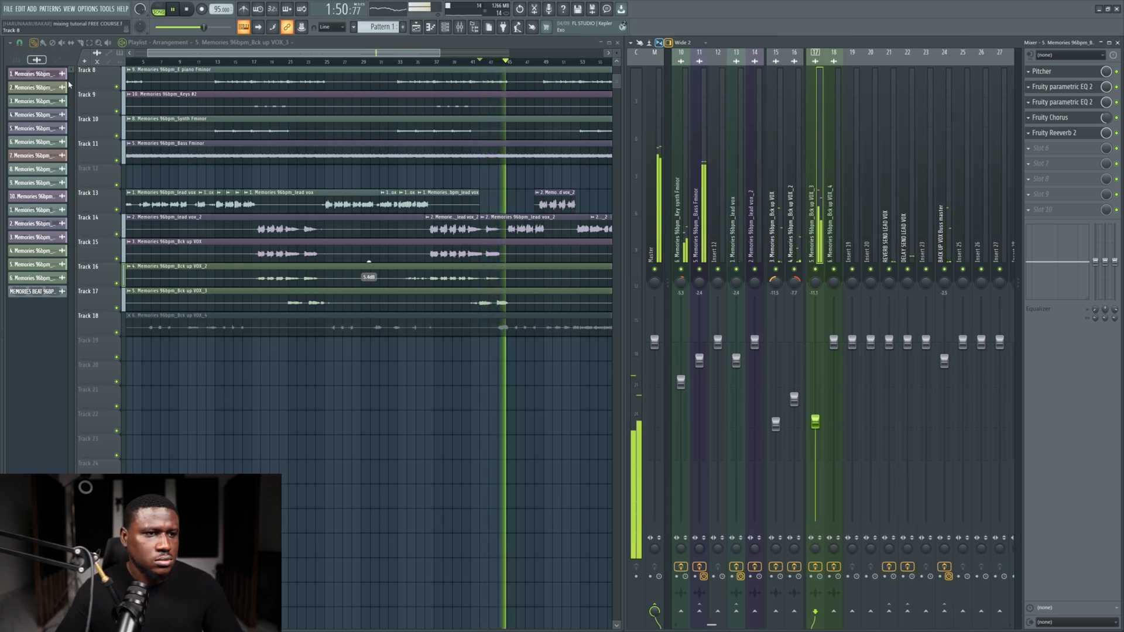
click(62, 43)
scroll(465, 247, down, 2)
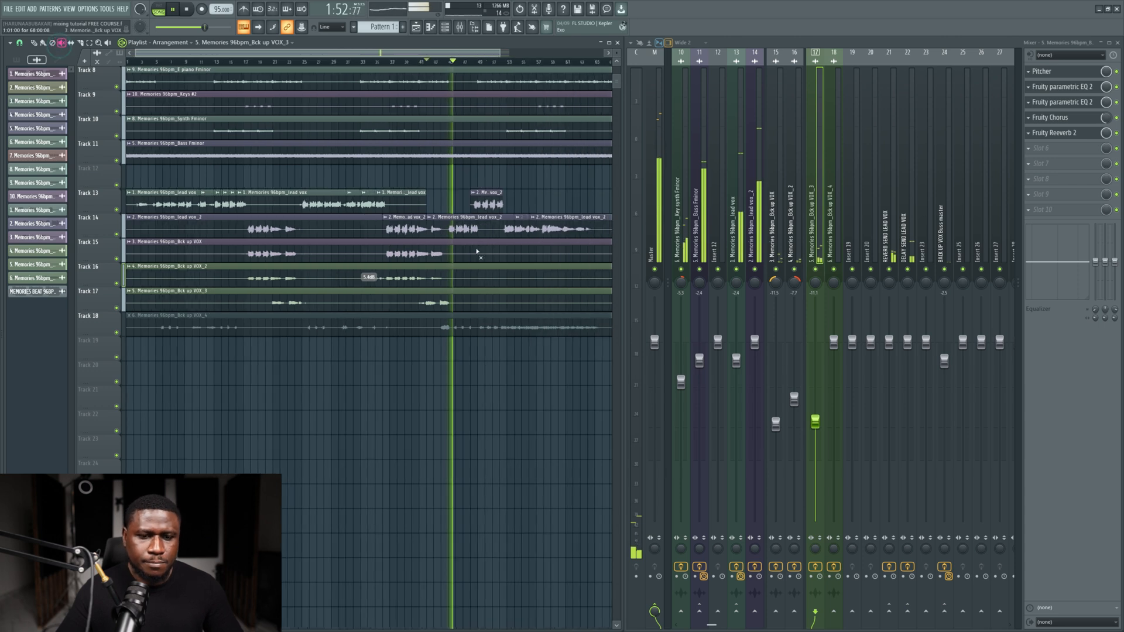
click(414, 326)
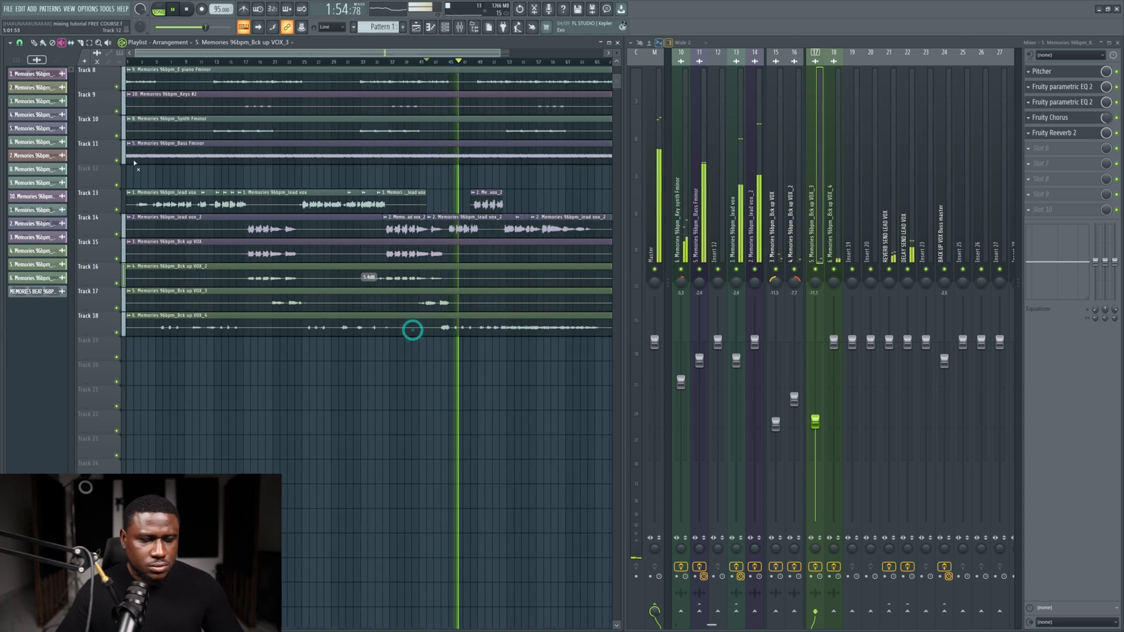
scroll(510, 195, down, 1)
key(p)
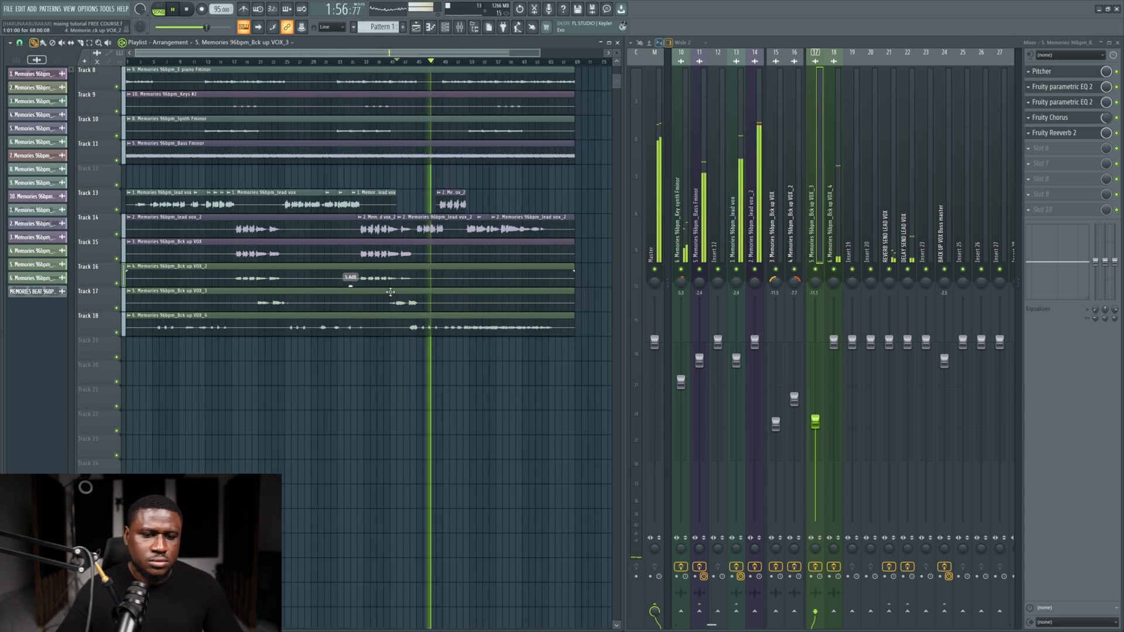
double_click(288, 324)
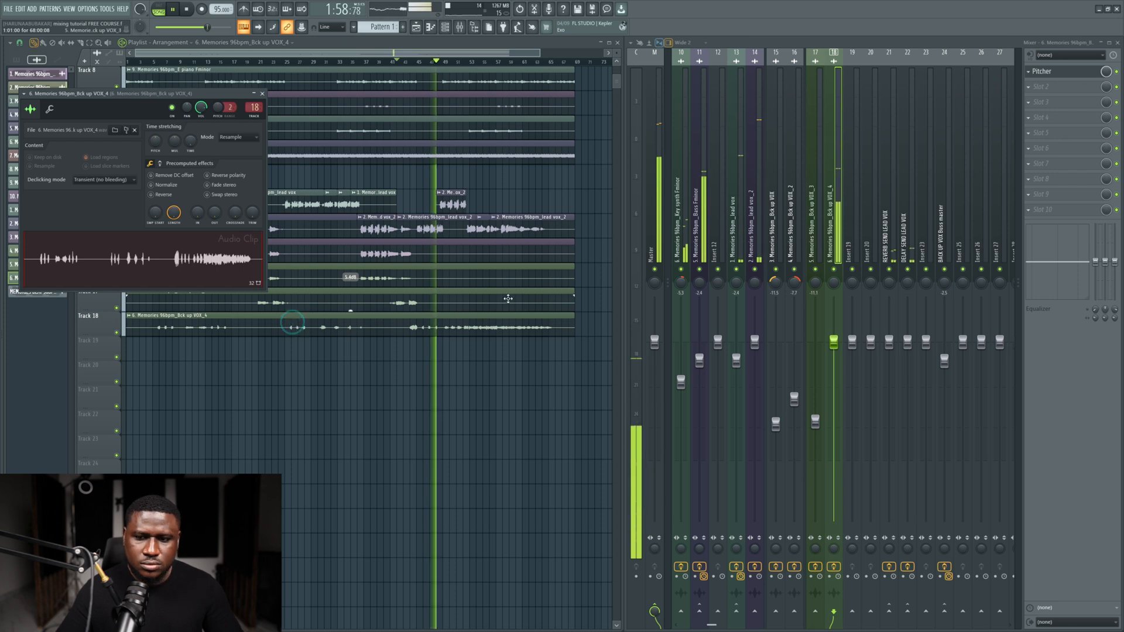
key(space)
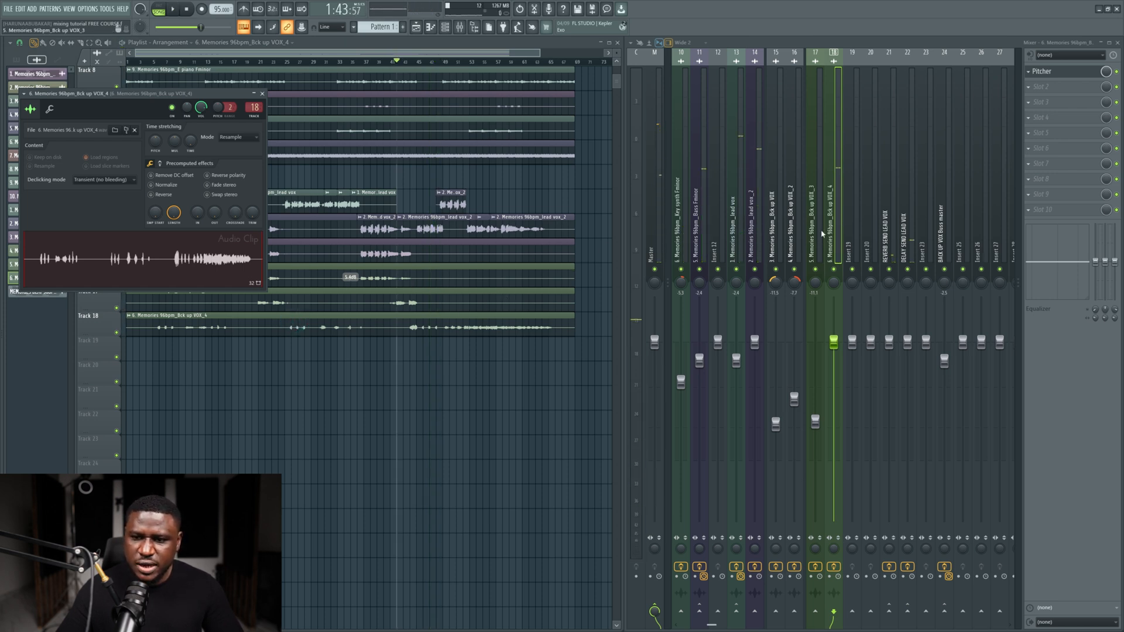
Step: Compare the effect chains on the Bck up VOX_3 and Bck up VOX_4 mixer tracks
click(815, 215)
click(836, 232)
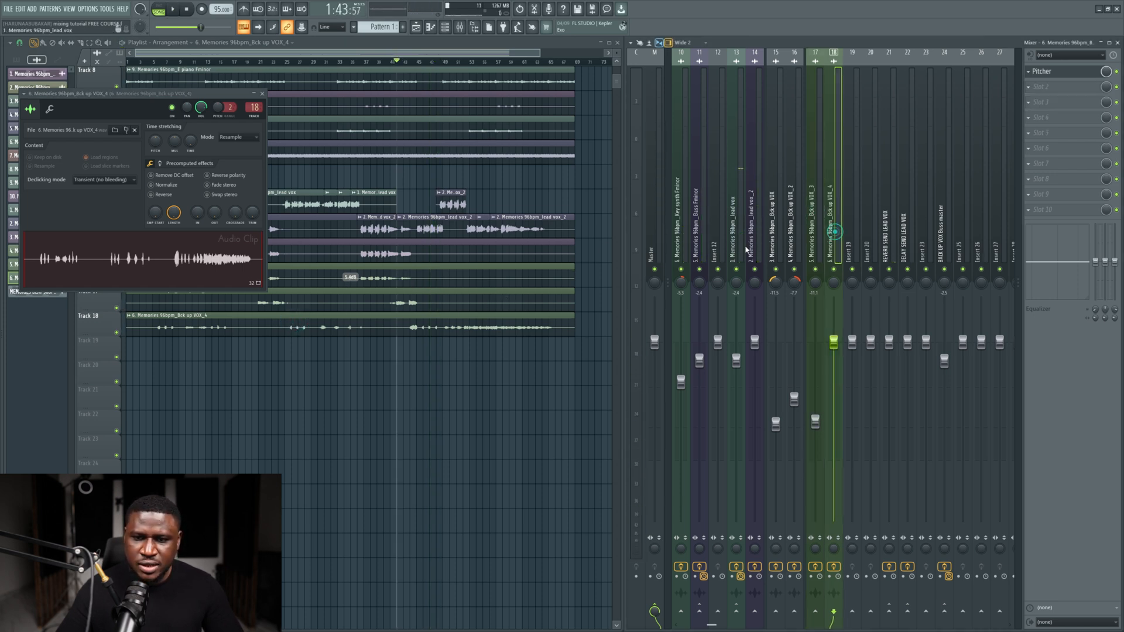
click(814, 250)
click(826, 250)
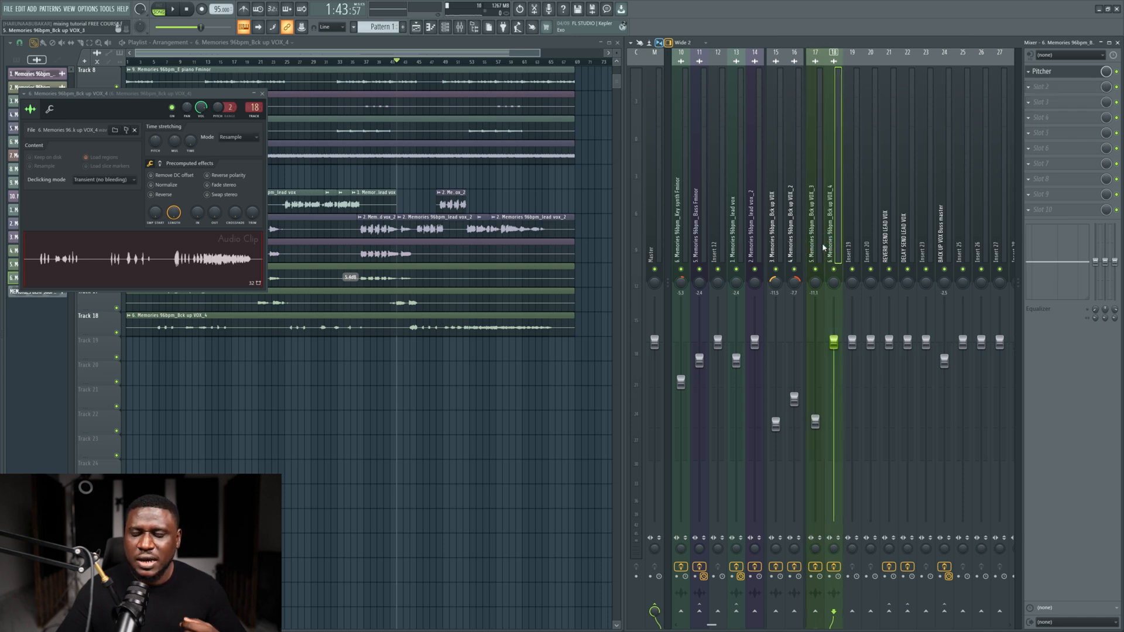
click(815, 242)
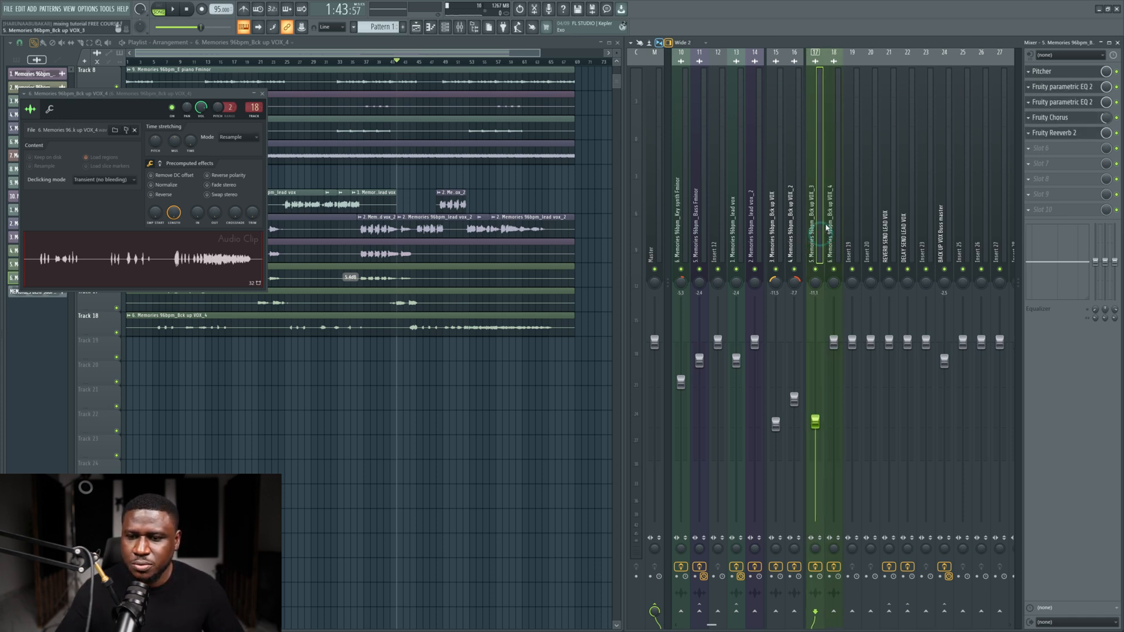
click(827, 227)
click(821, 222)
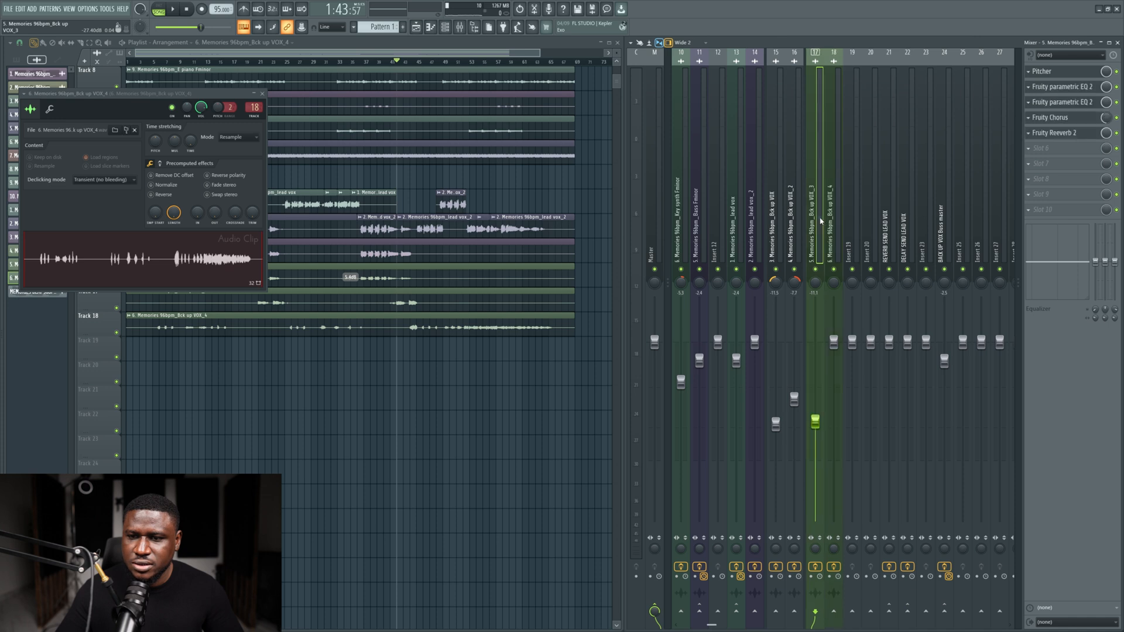
Step: Copy the Bck up VOX_3 mixer track's state, with its whole effect chain, onto mixer insert 18
right_click(817, 219)
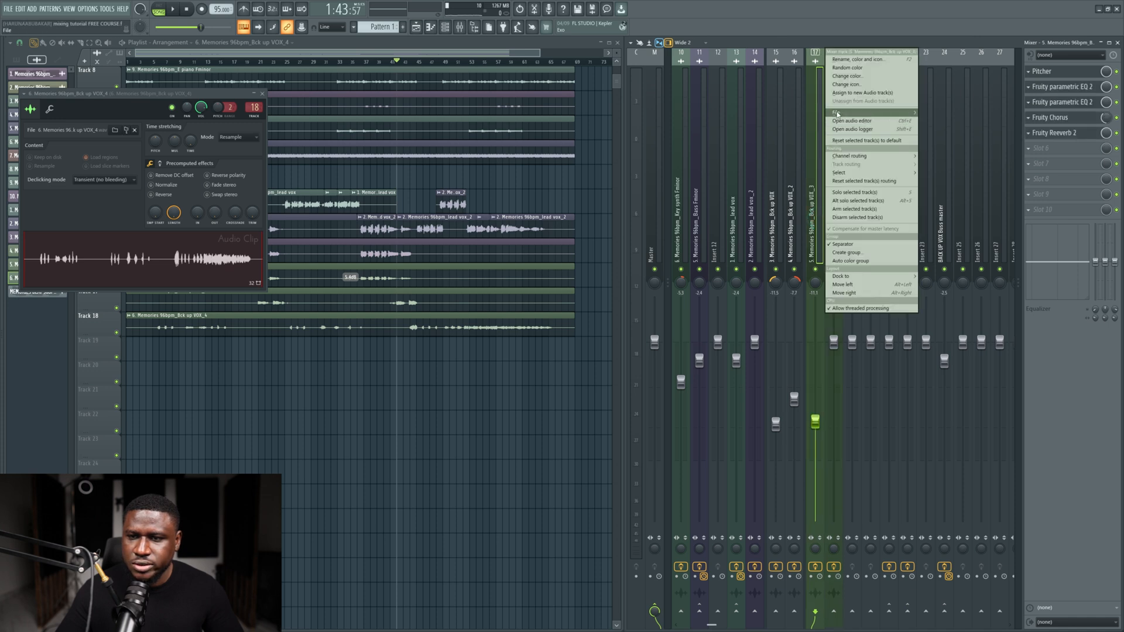
mouse_move(842, 112)
drag(939, 120, 831, 208)
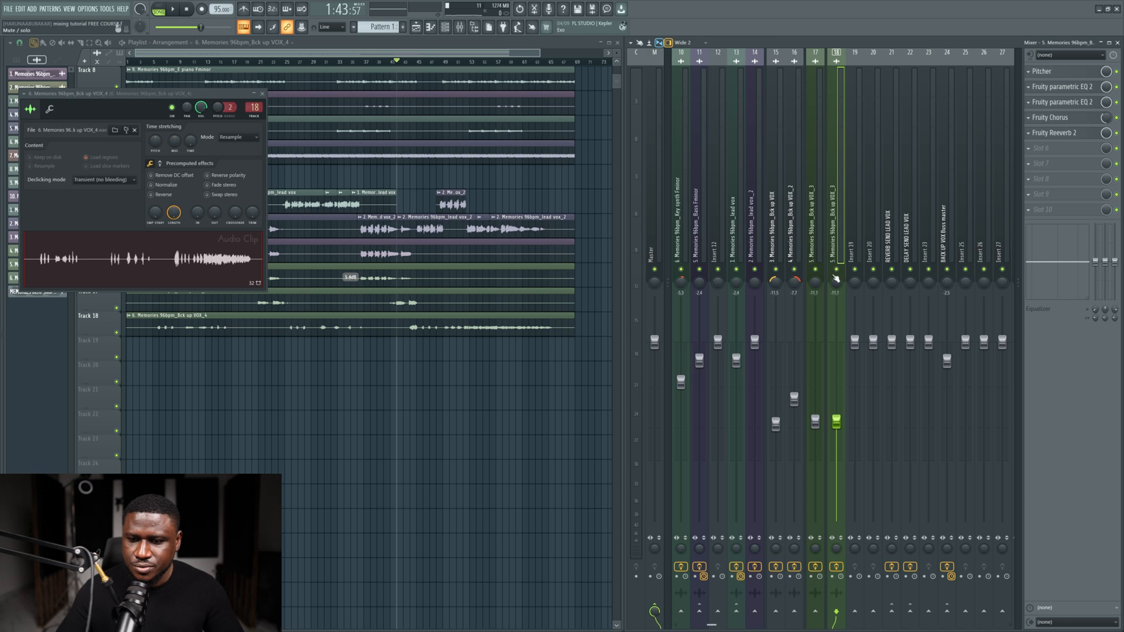
Step: Rename mixer insert 18 so that its name ends in Bck up VOX_4
right_click(843, 213)
click(866, 55)
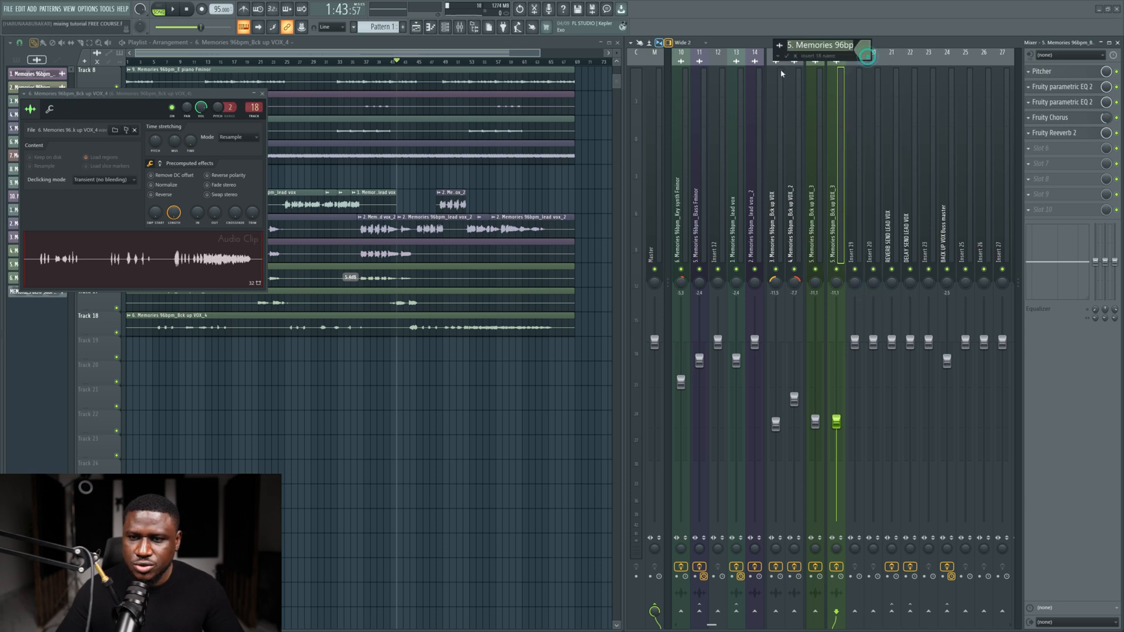
key(End)
key(BackSpace)
text(4)
key(Return)
Step: Play the song, check Bck up VOX_4's Fruity Reeverb 2 wet level and raise the track's volume to about -4.3 dB
key(space)
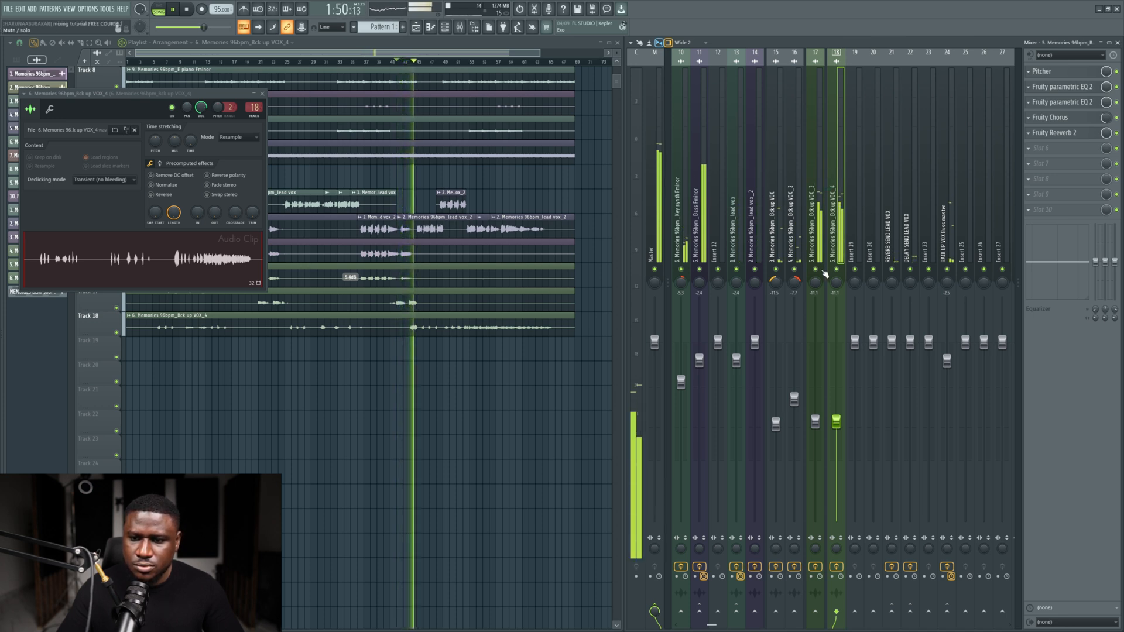
key(space)
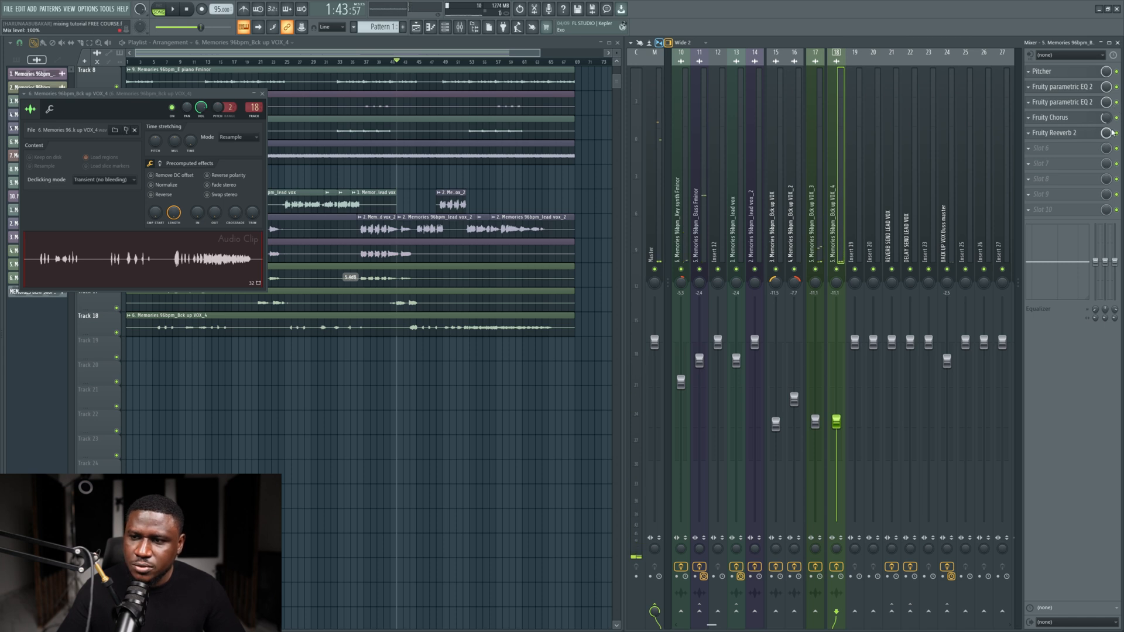
click(1068, 133)
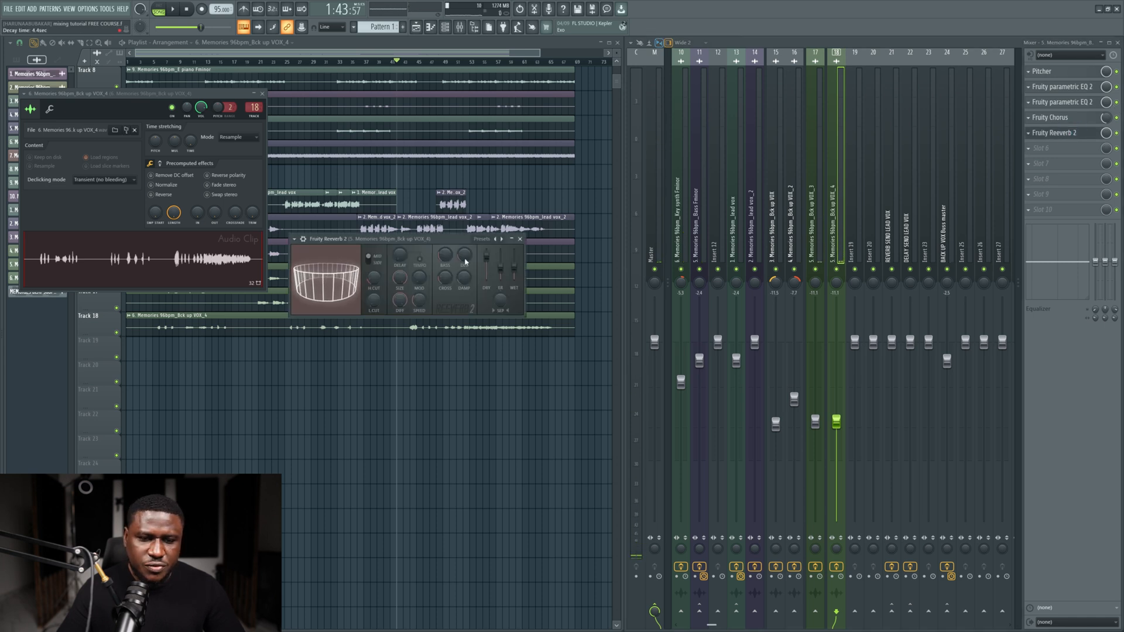
key(space)
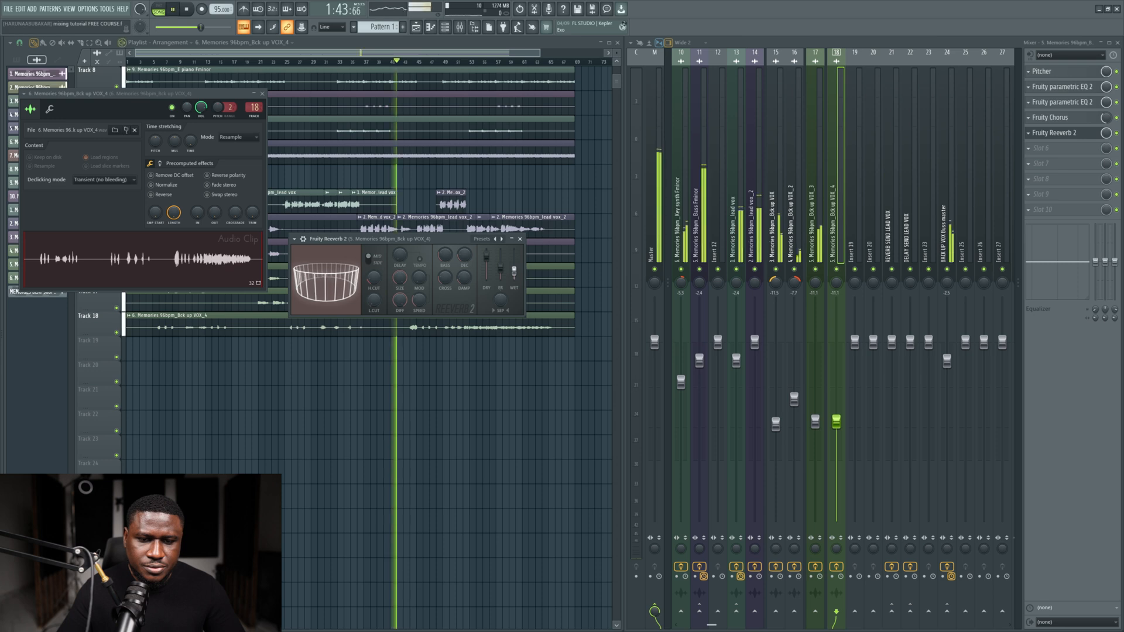
click(516, 270)
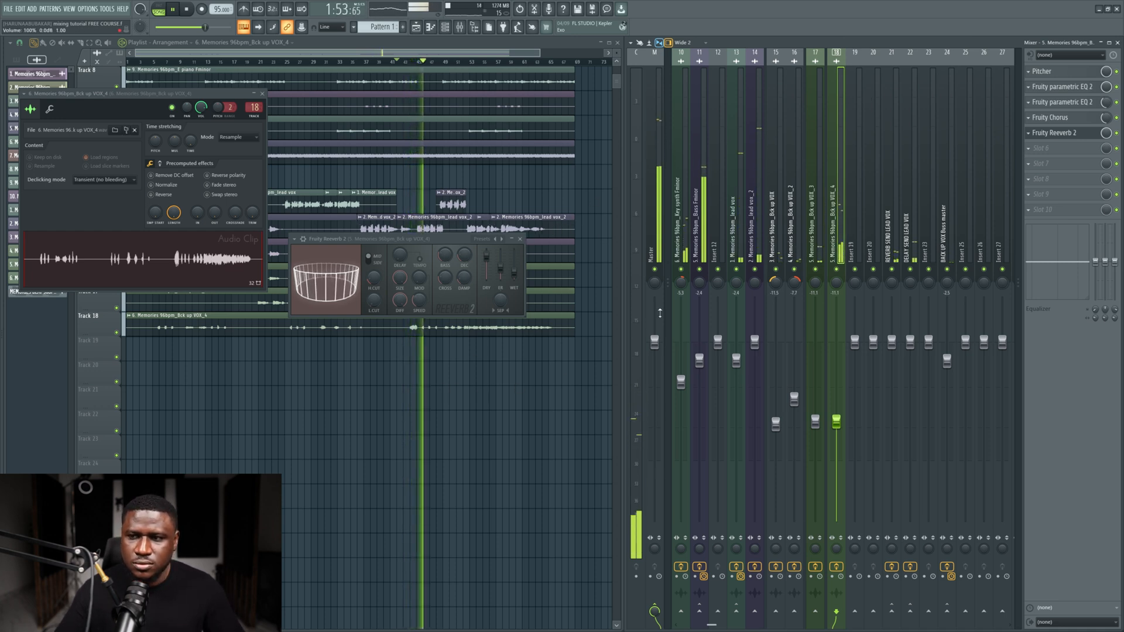
drag(836, 421, 836, 376)
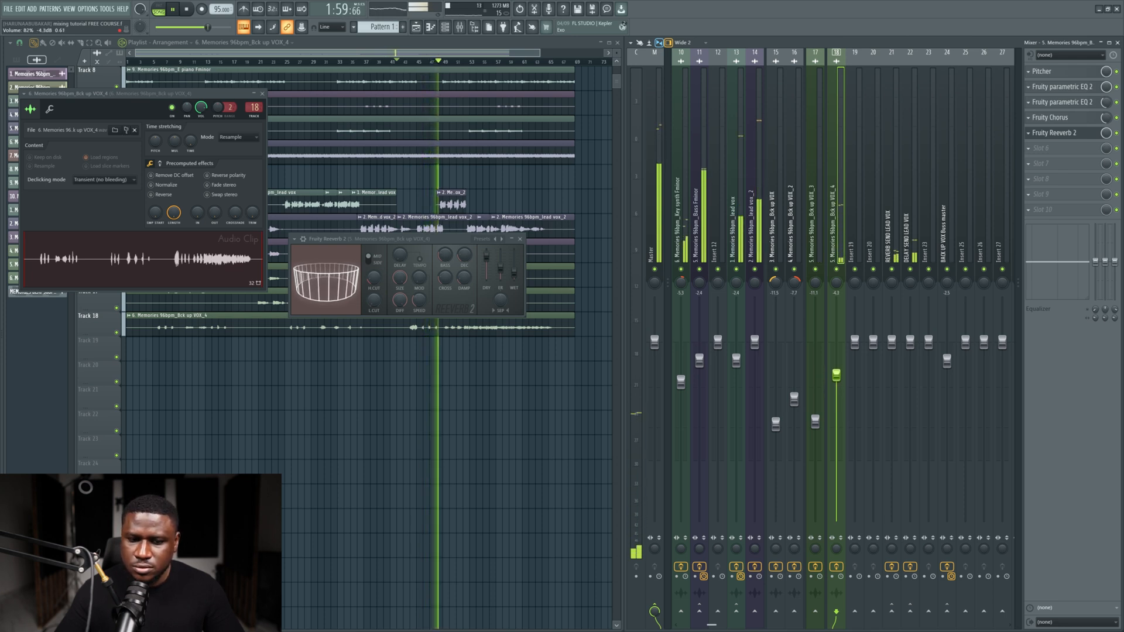
right_click(552, 384)
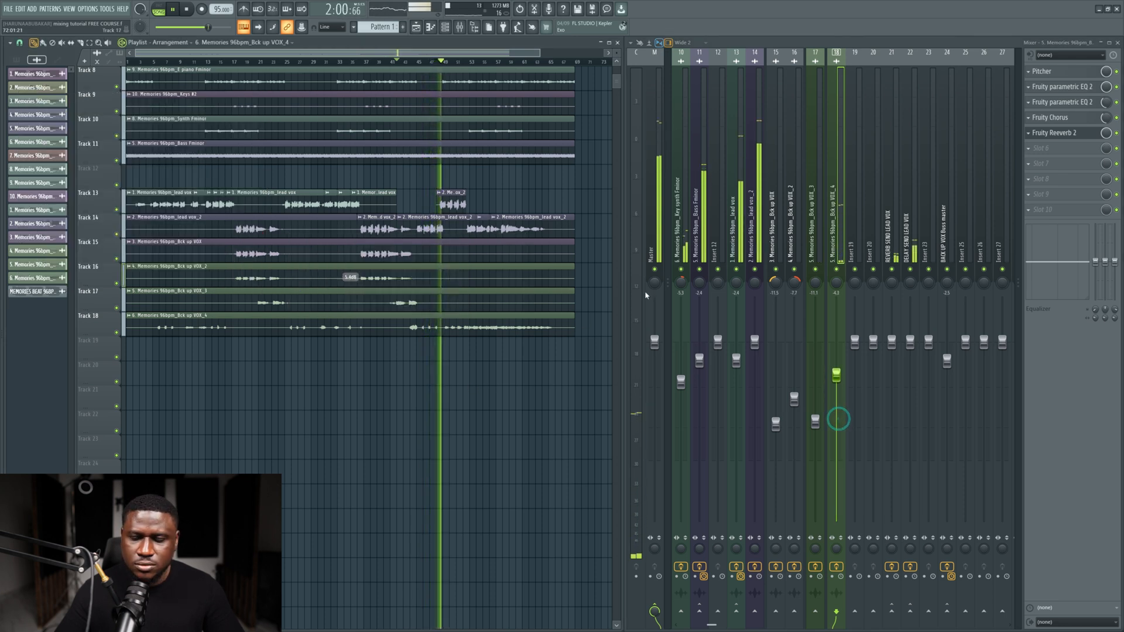
Step: Insert Fruity Compressor directly after Pitcher on Bck up VOX_4 with ratio 4.5:1, threshold about -29.8 dB and gain about 10.3 dB
click(1050, 150)
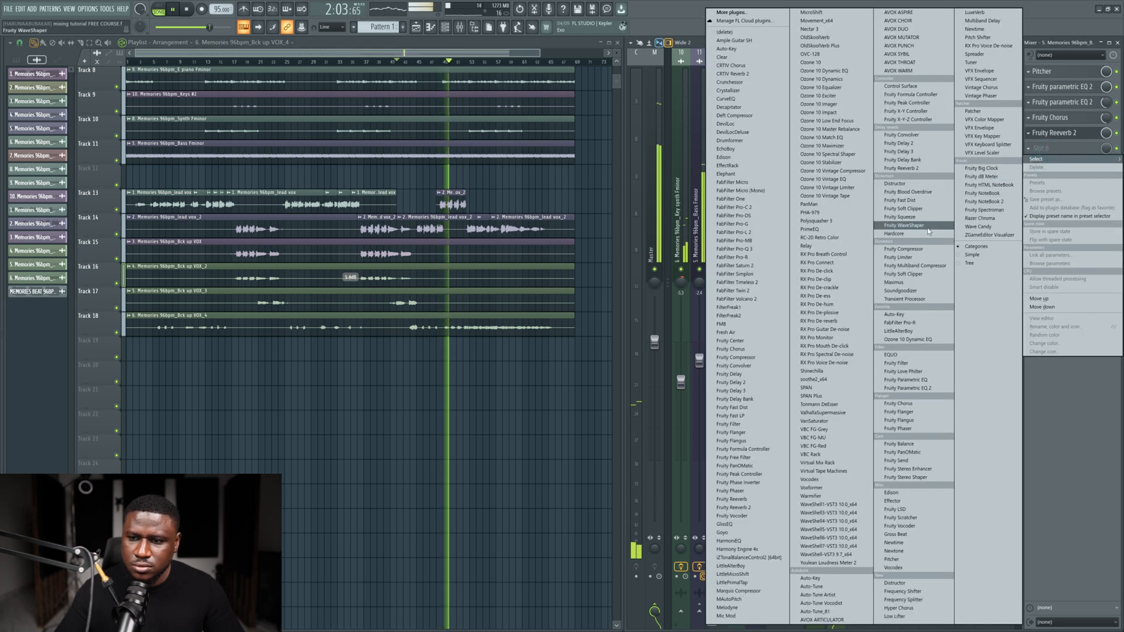
click(901, 249)
drag(1051, 151, 1056, 88)
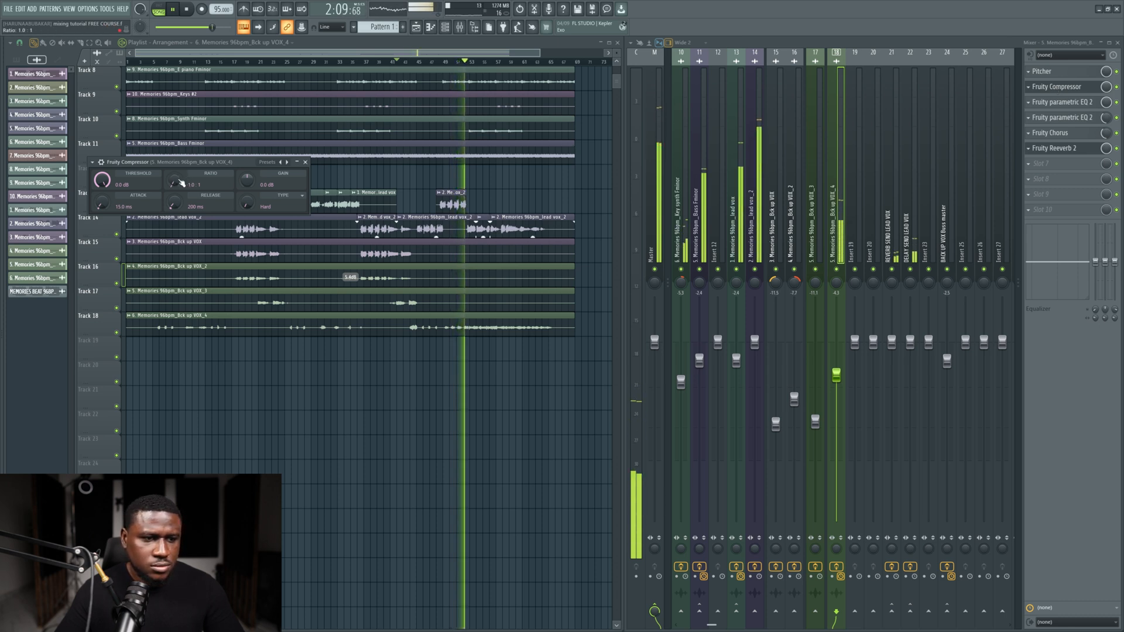
drag(175, 181, 175, 164)
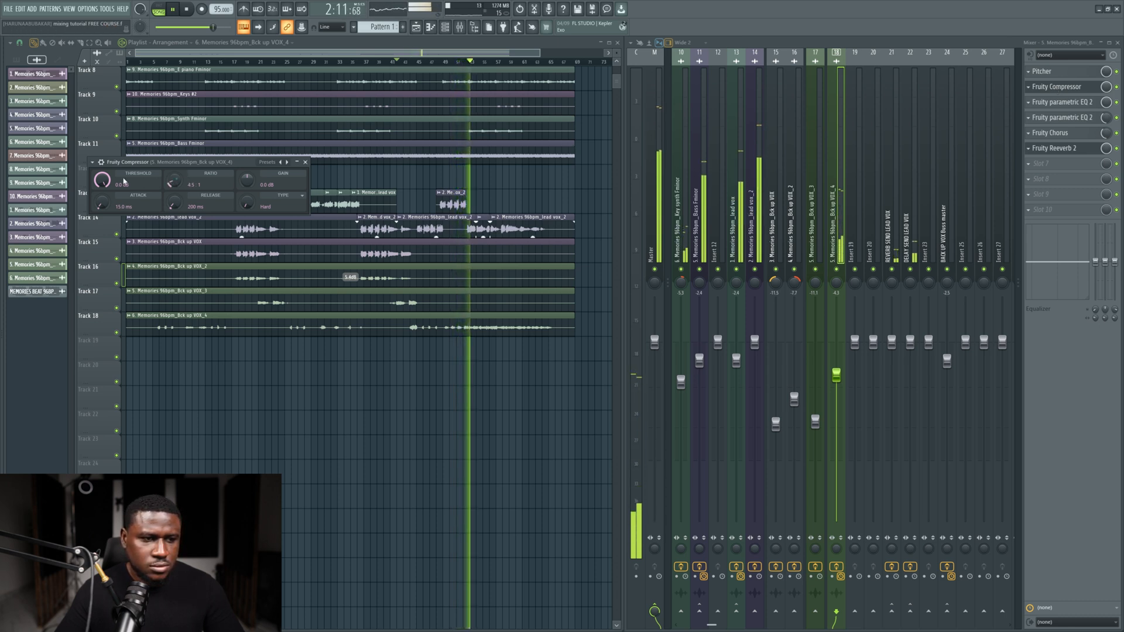
drag(103, 181, 103, 242)
mouse_move(248, 182)
mouse_down()
mouse_move(249, 160)
mouse_move(248, 181)
mouse_up()
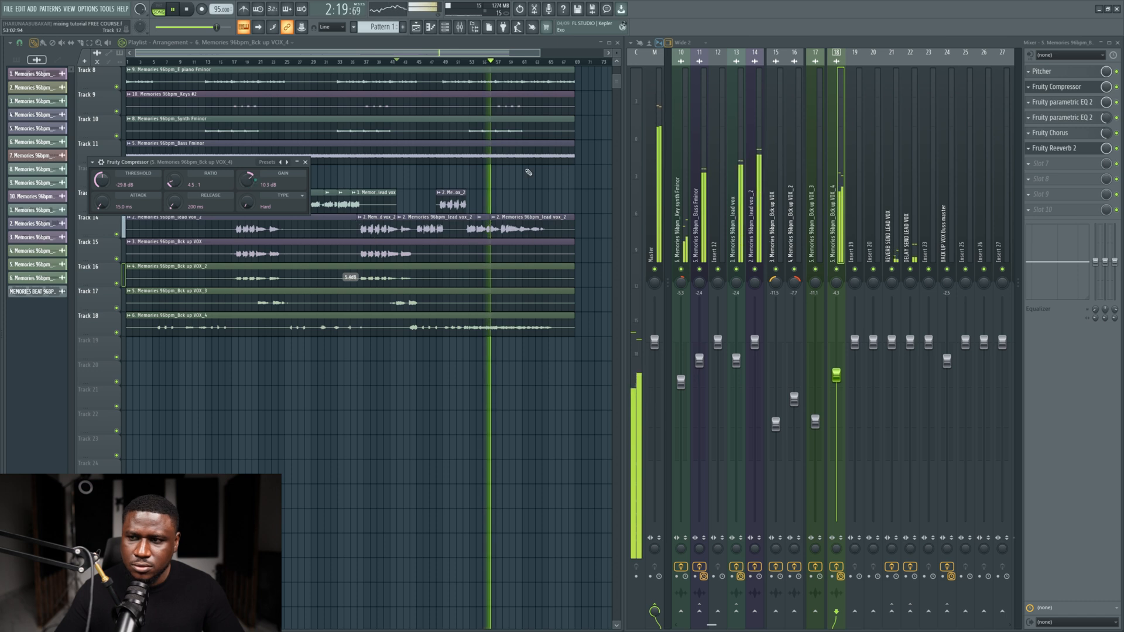
Step: Adjust the mix levels of the second Fruity parametric EQ 2 and Fruity Chorus, and replay the song from about 1:53
drag(1106, 118, 1106, 112)
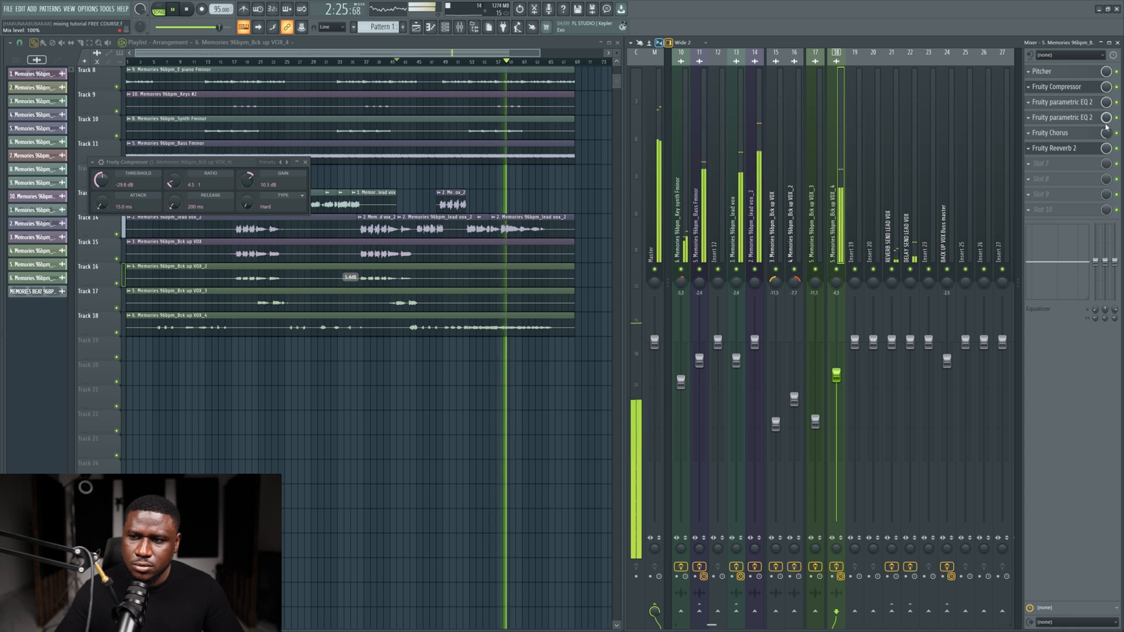
drag(1105, 132, 1105, 122)
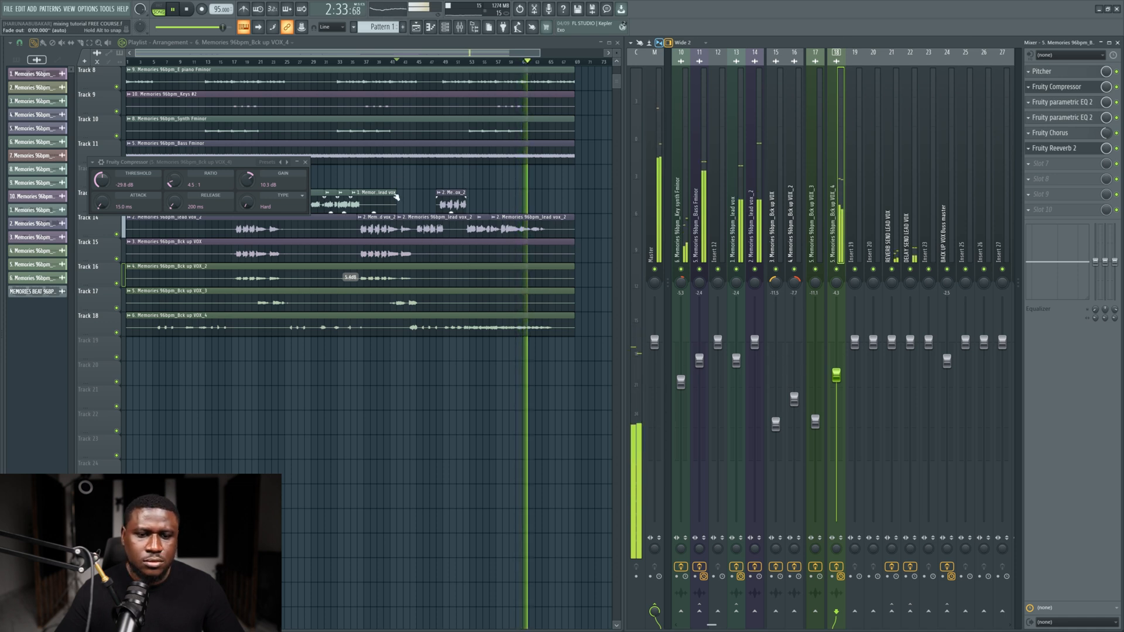
click(423, 63)
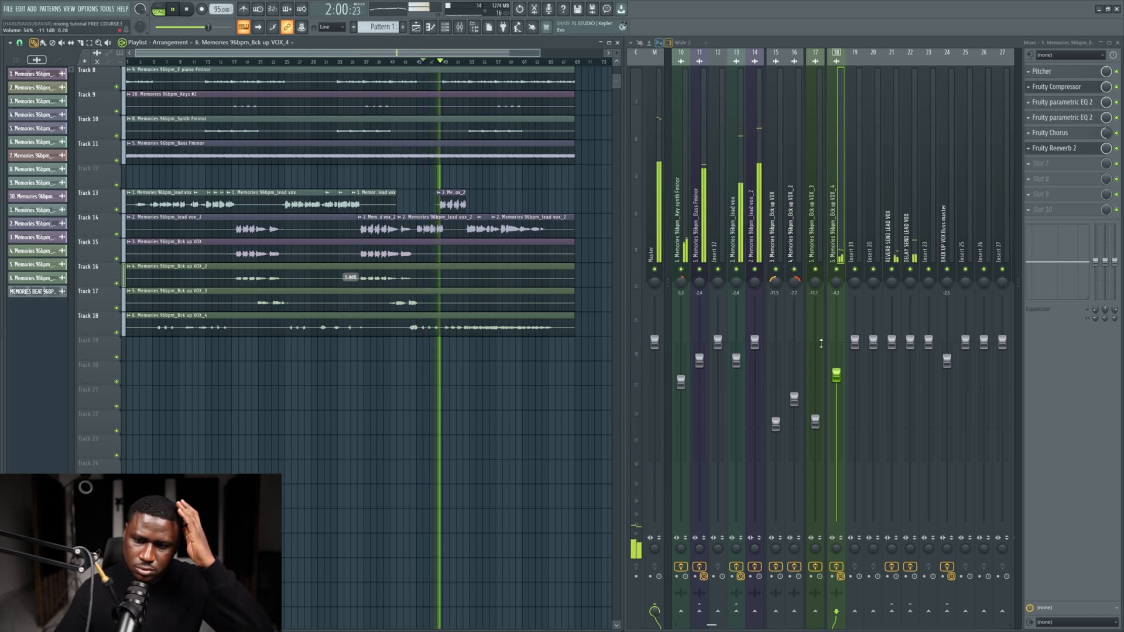
Step: Lower Bck up VOX_4's volume to about -6.0 dB during playback and save the project
drag(836, 376, 836, 378)
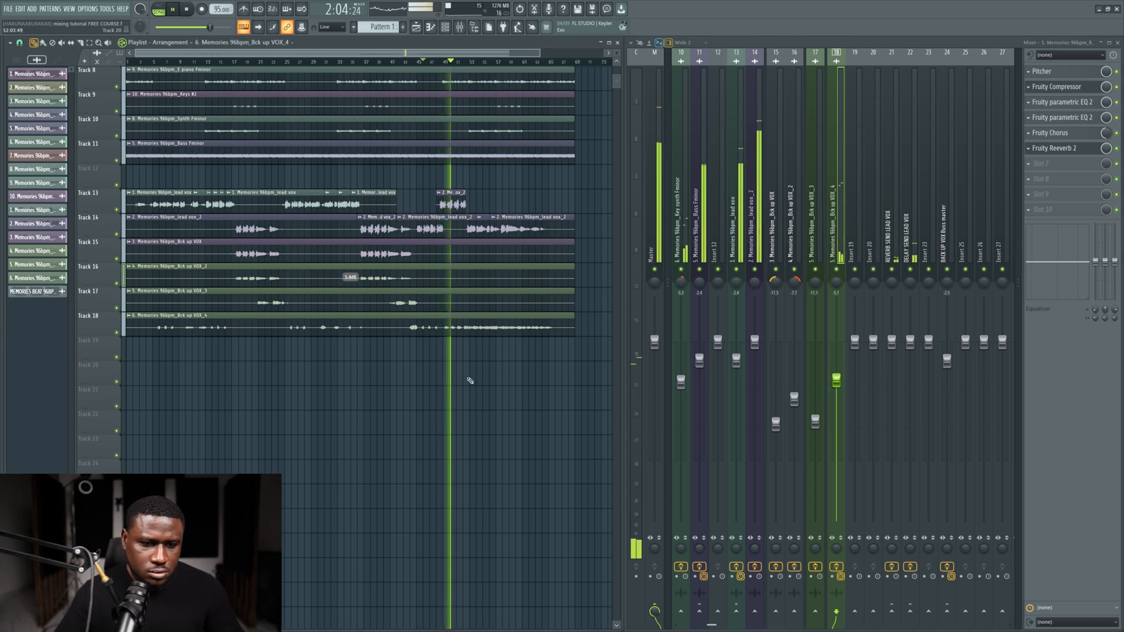
key(ctrl+s)
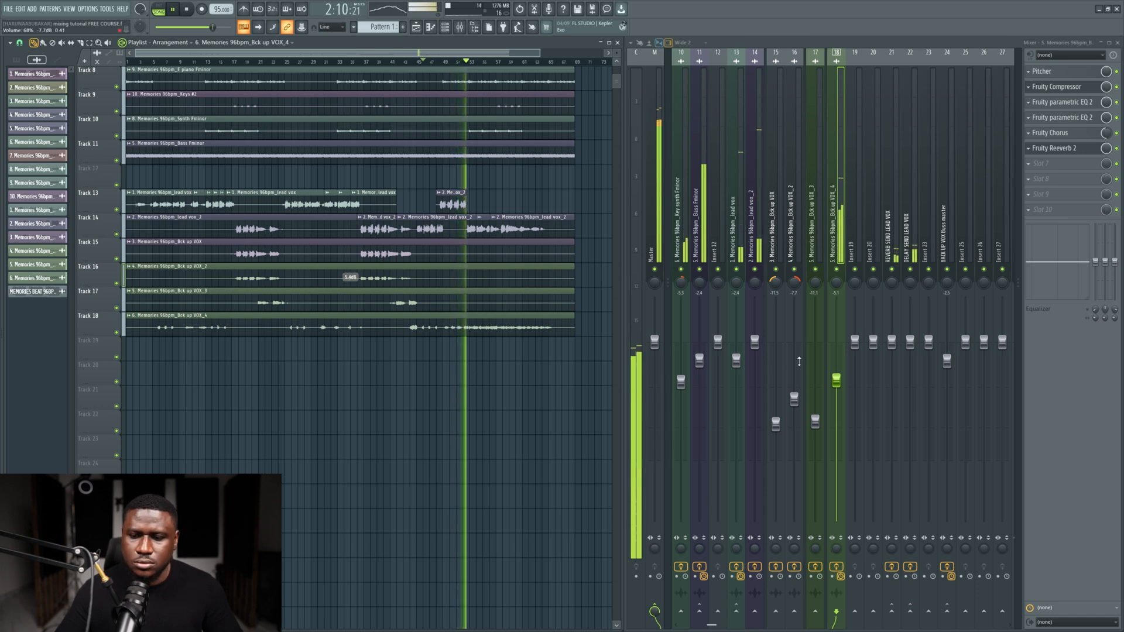
drag(836, 381, 840, 389)
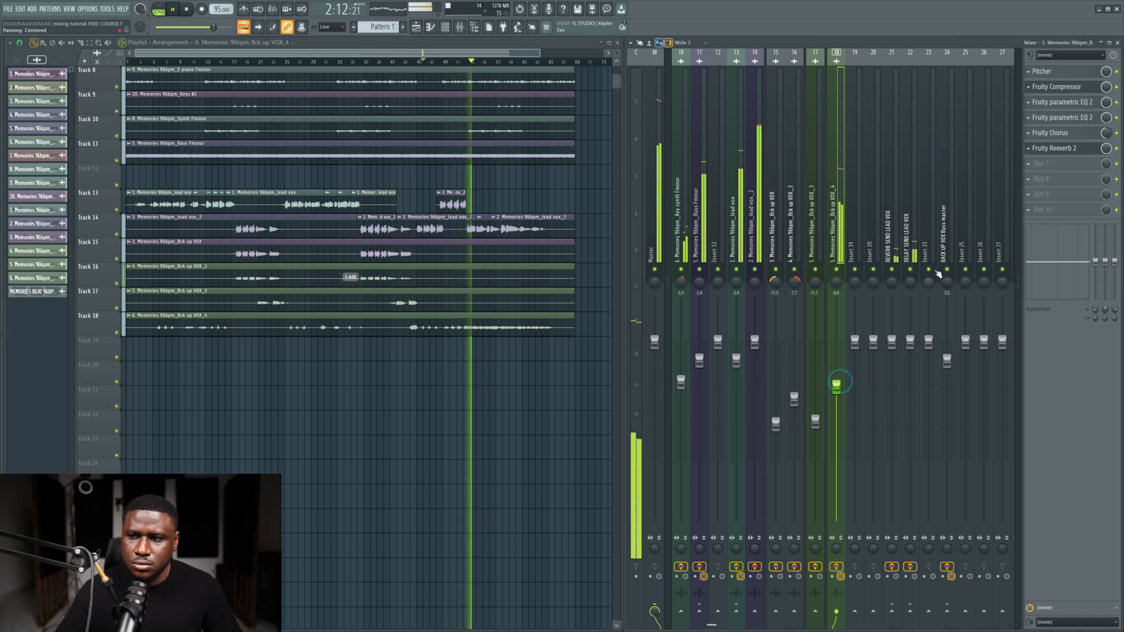
Step: Lower the Fruity Compressor threshold on Bck up VOX_4 to about -34.1 dB and close its window
click(1056, 87)
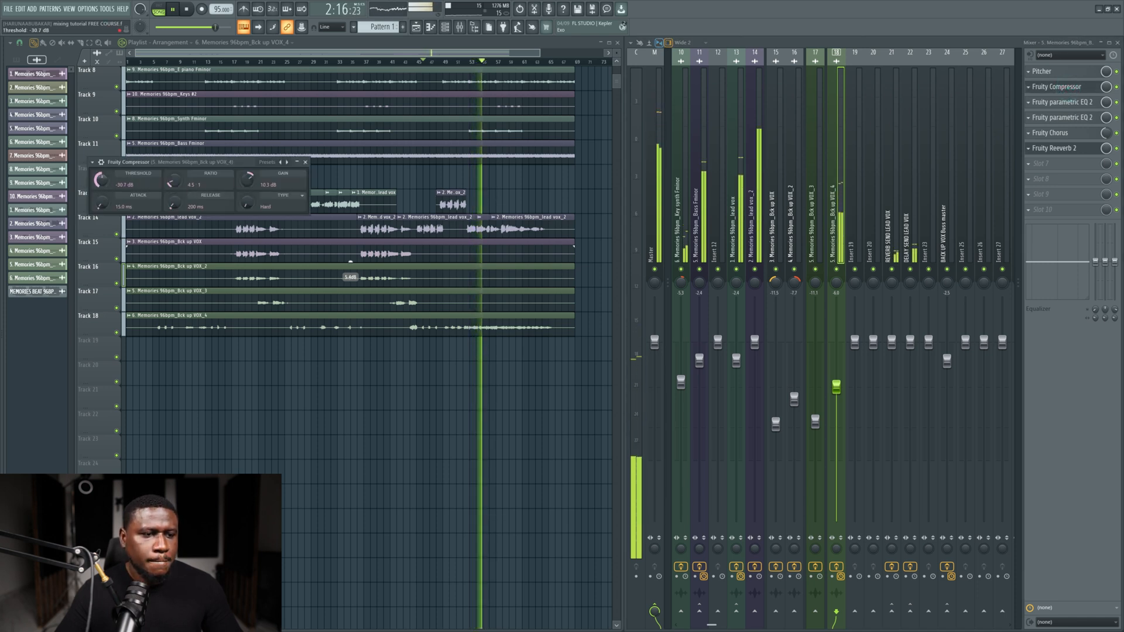
drag(101, 179, 100, 184)
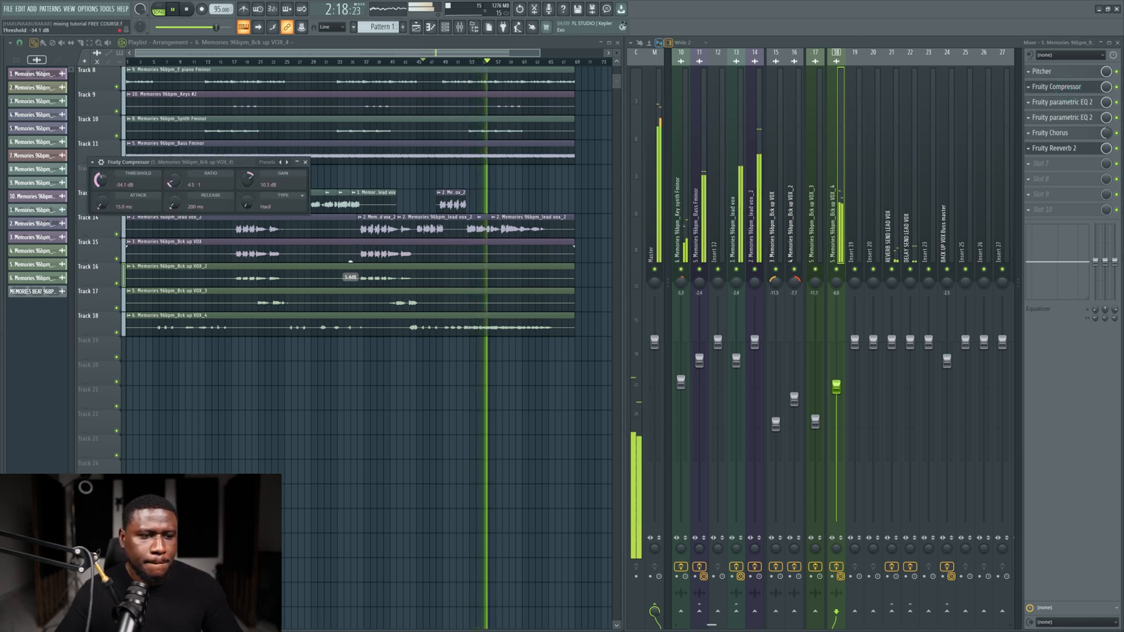
click(424, 390)
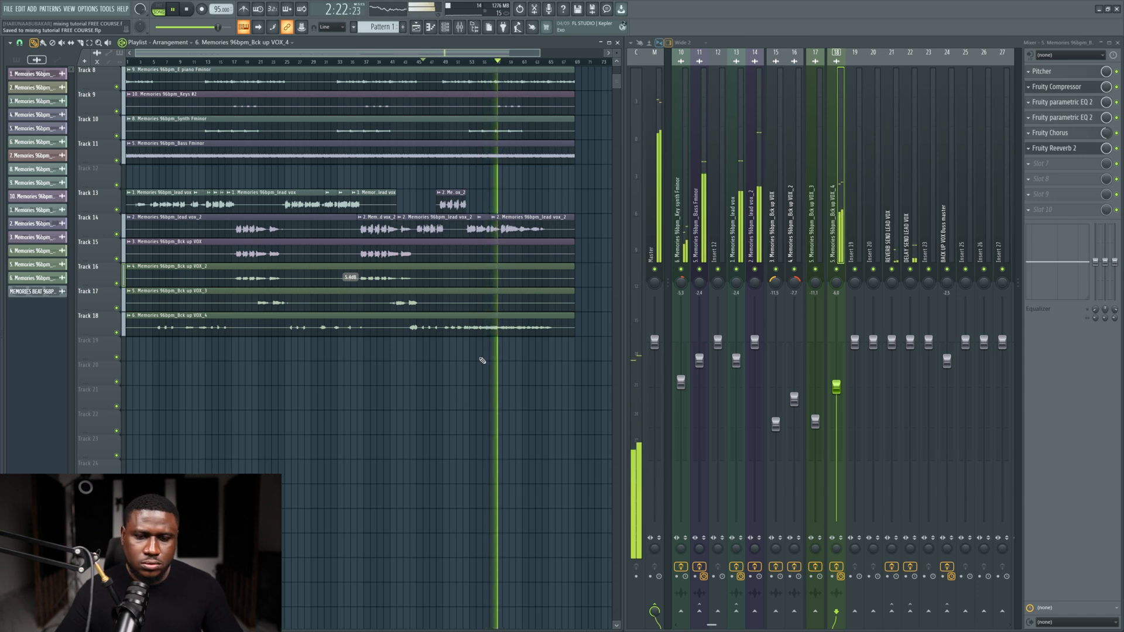
Step: Play the song from about 0:10 and inspect the Fruity Reeverb 2 settings on Bck up VOX_4
scroll(528, 327, down, 1)
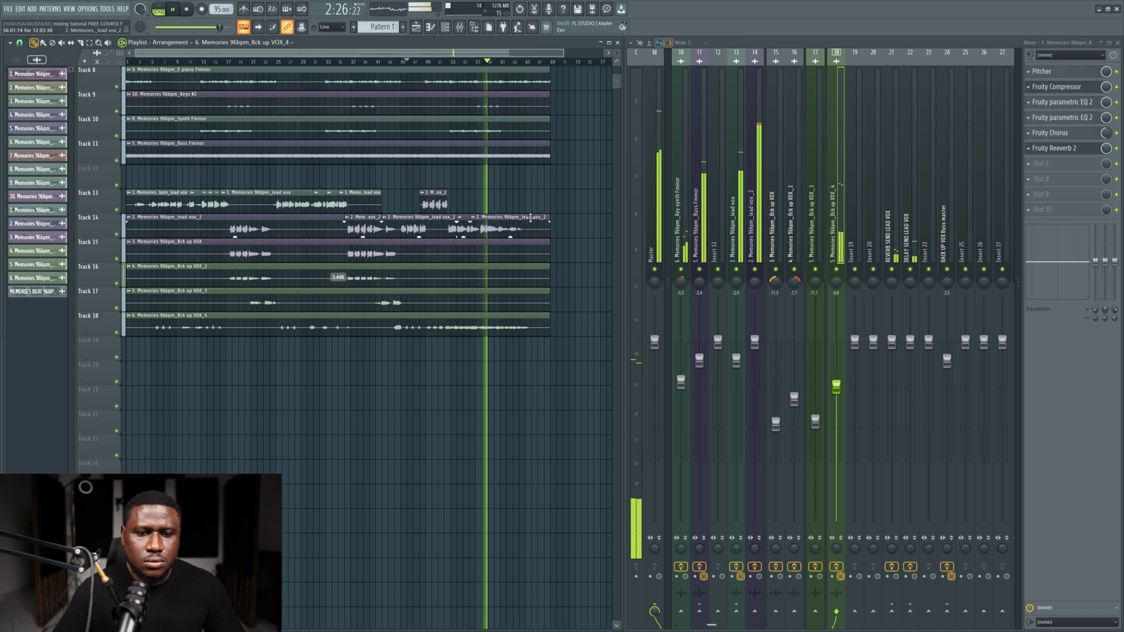
click(151, 61)
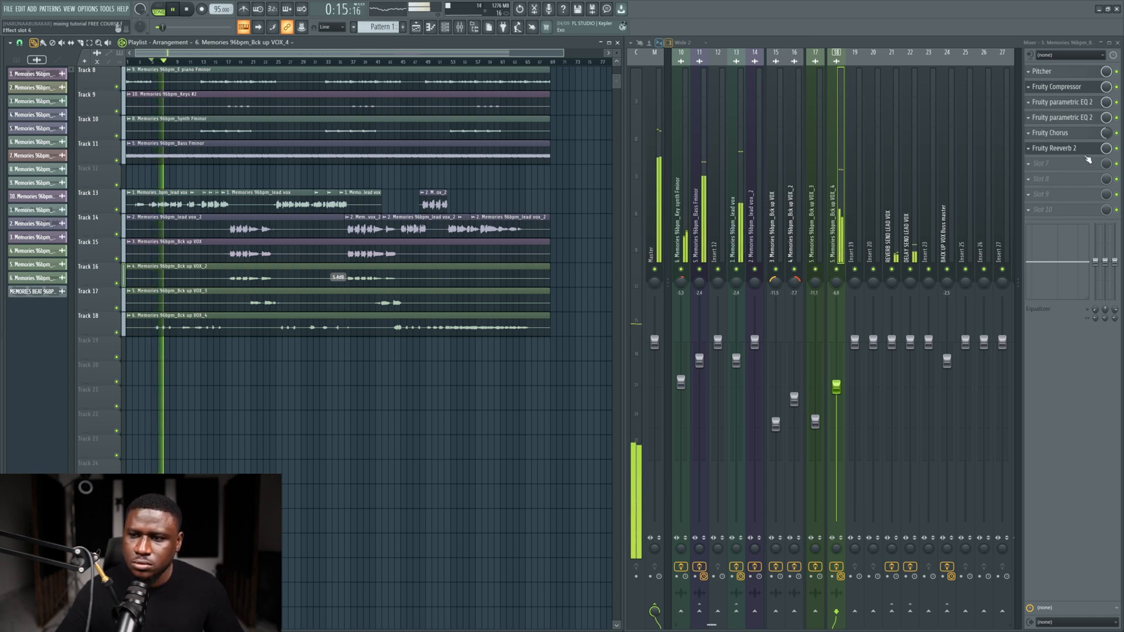
click(1057, 148)
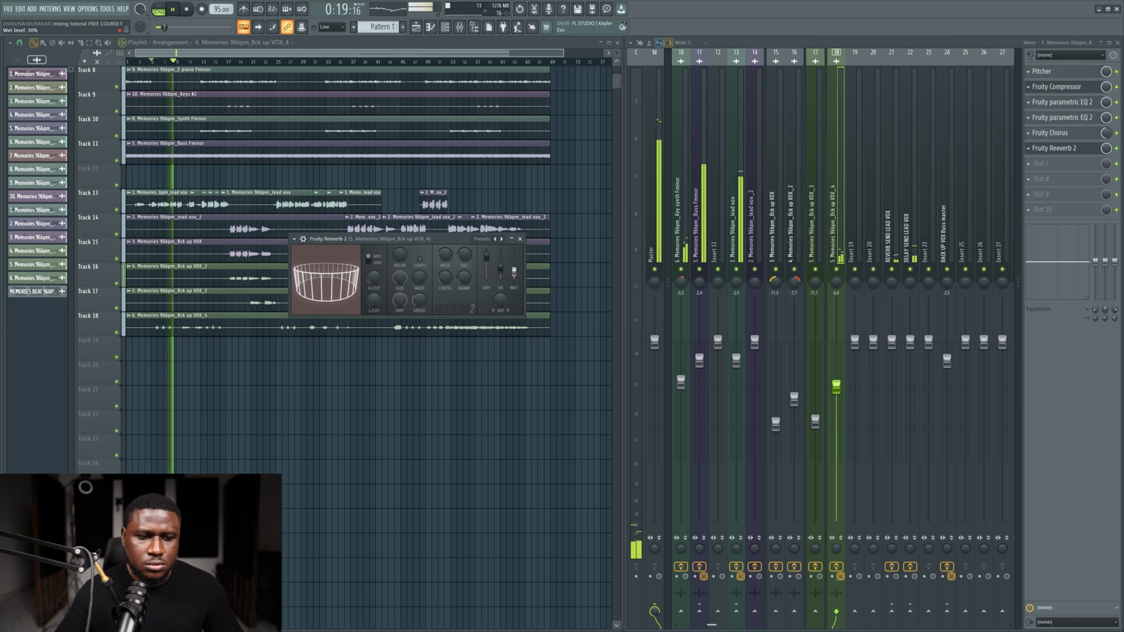
key(Escape)
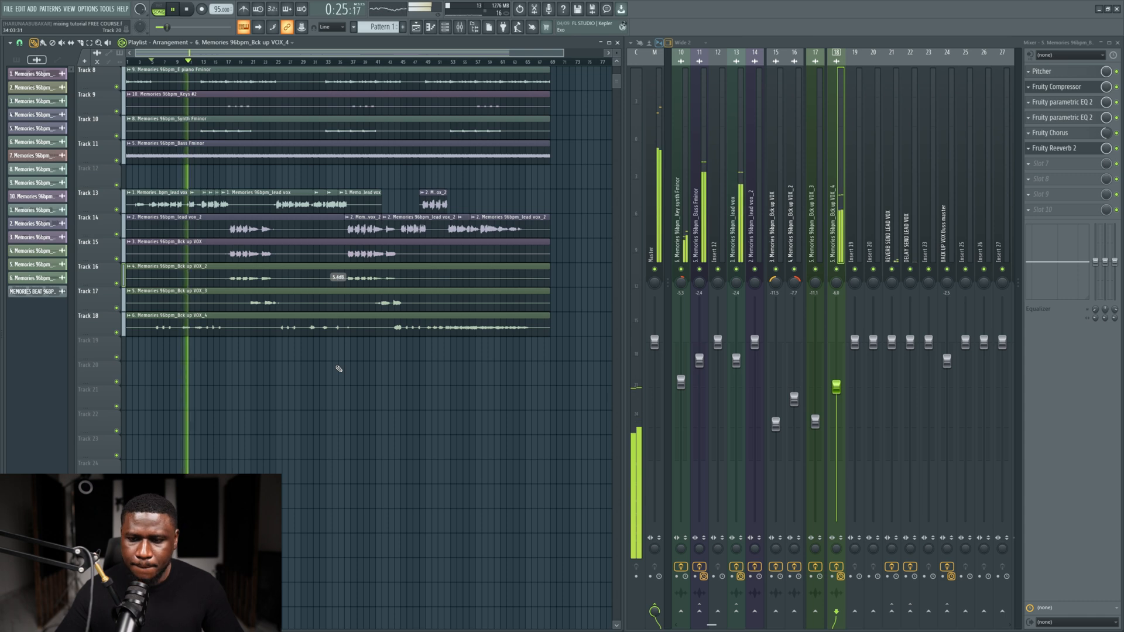
Step: Listen to the arrangement from its uppermost tracks, save the project and stop playback
scroll(338, 368, up, 7)
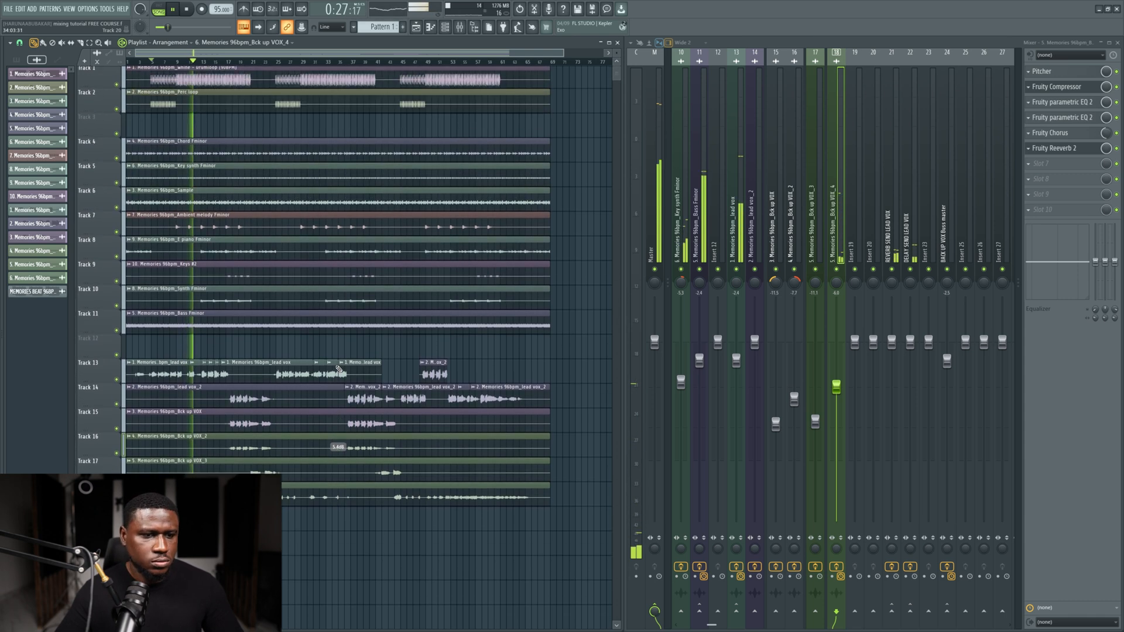
key(ctrl+s)
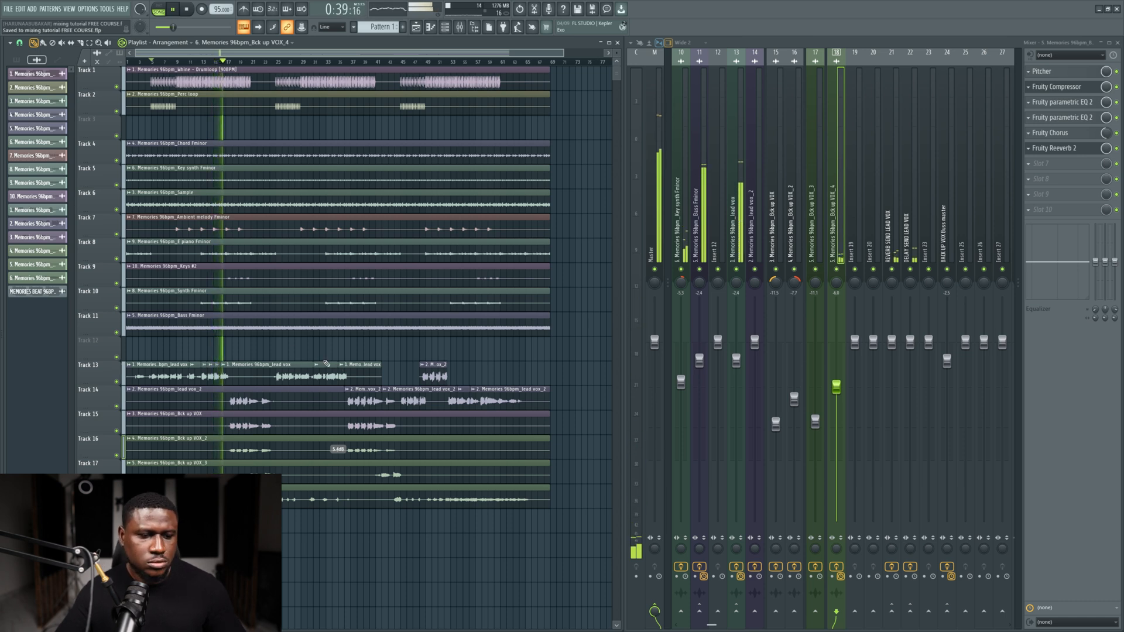
scroll(276, 344, down, 1)
key(space)
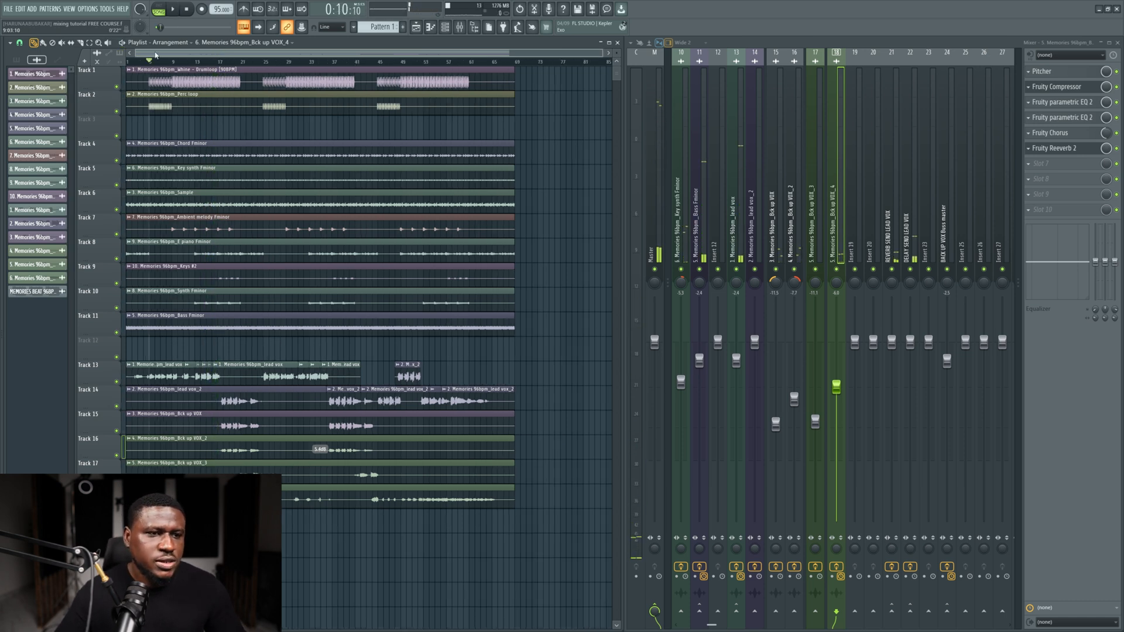
Step: Switch to File Explorer and import unmixed sample MEMORIES from the SC Beat x Boydreem - Memories folder onto Track 21's start
scroll(93, 157, down, 4)
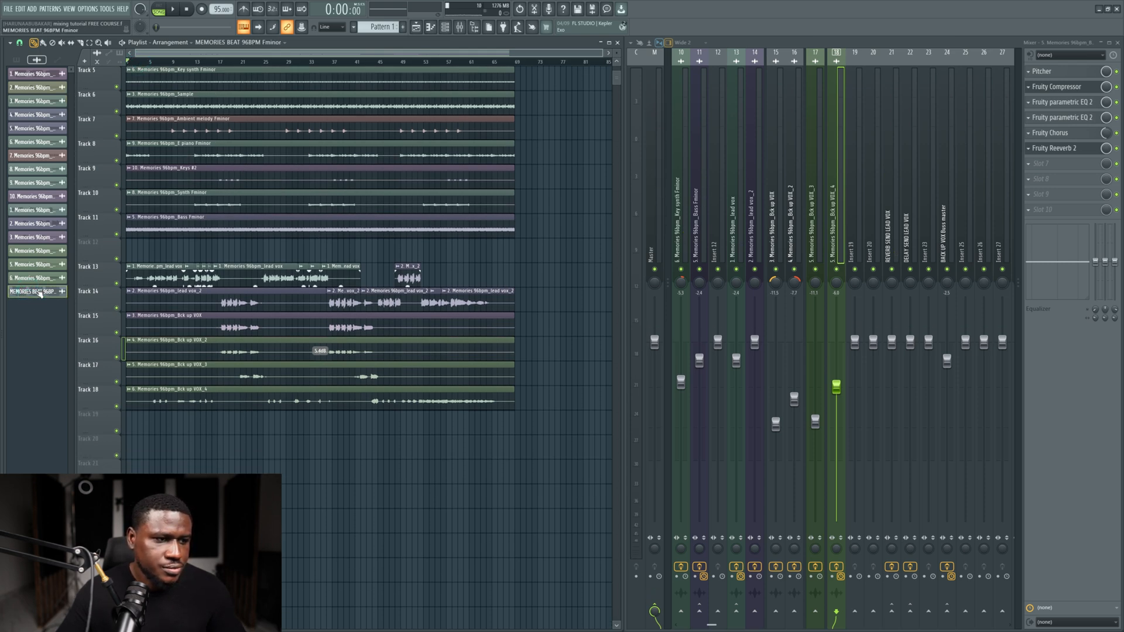
key(super)
click(519, 621)
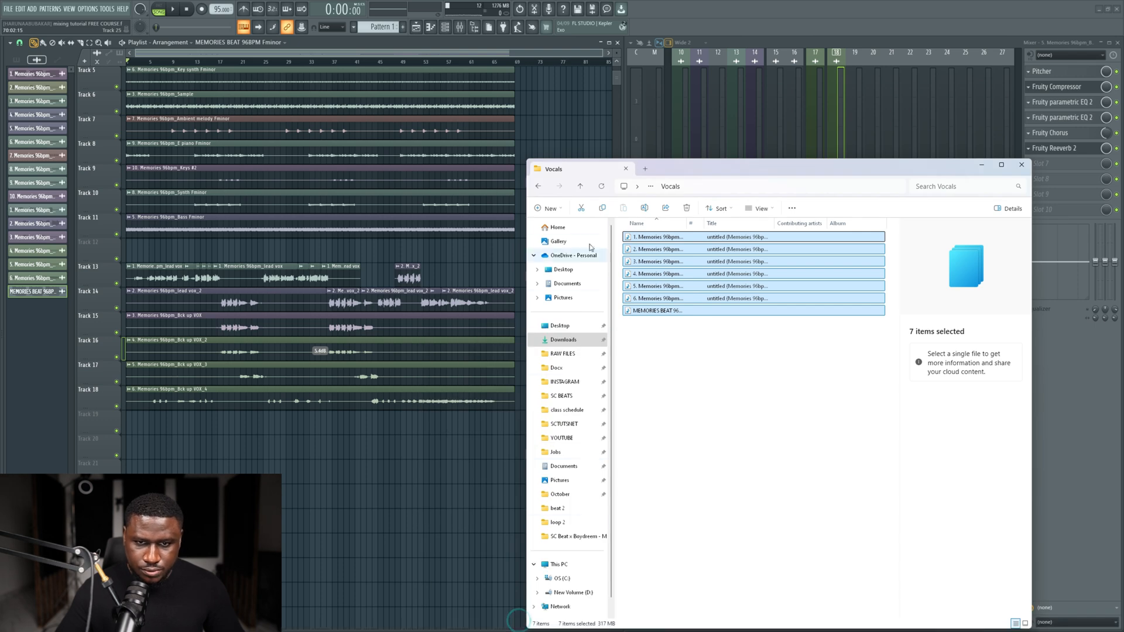
click(582, 185)
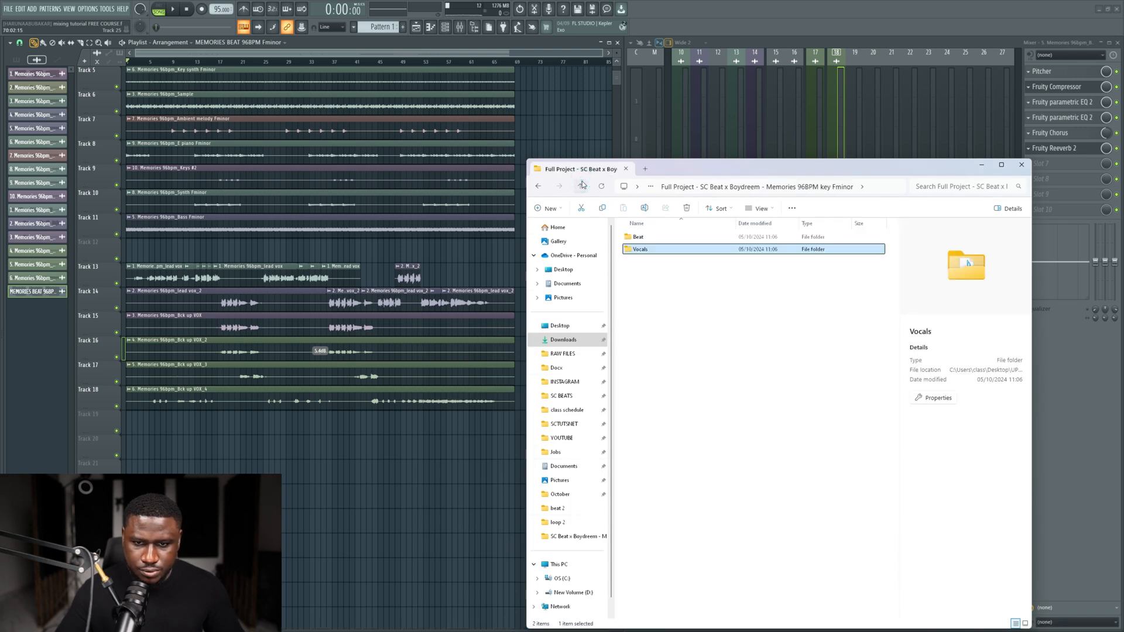
click(582, 185)
click(680, 274)
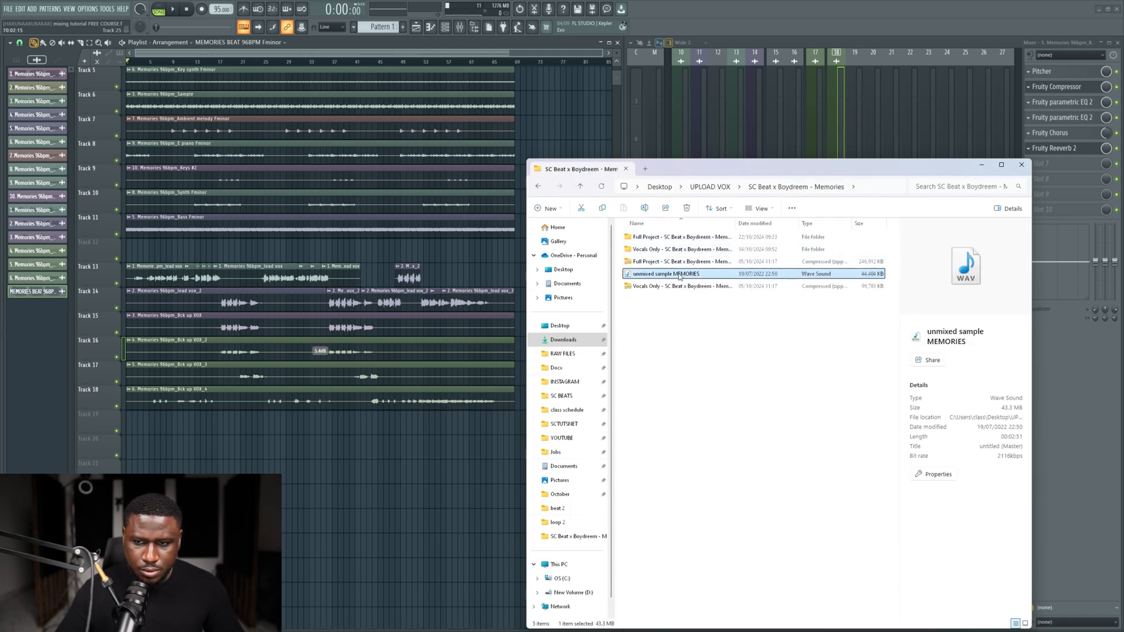
drag(680, 276, 140, 466)
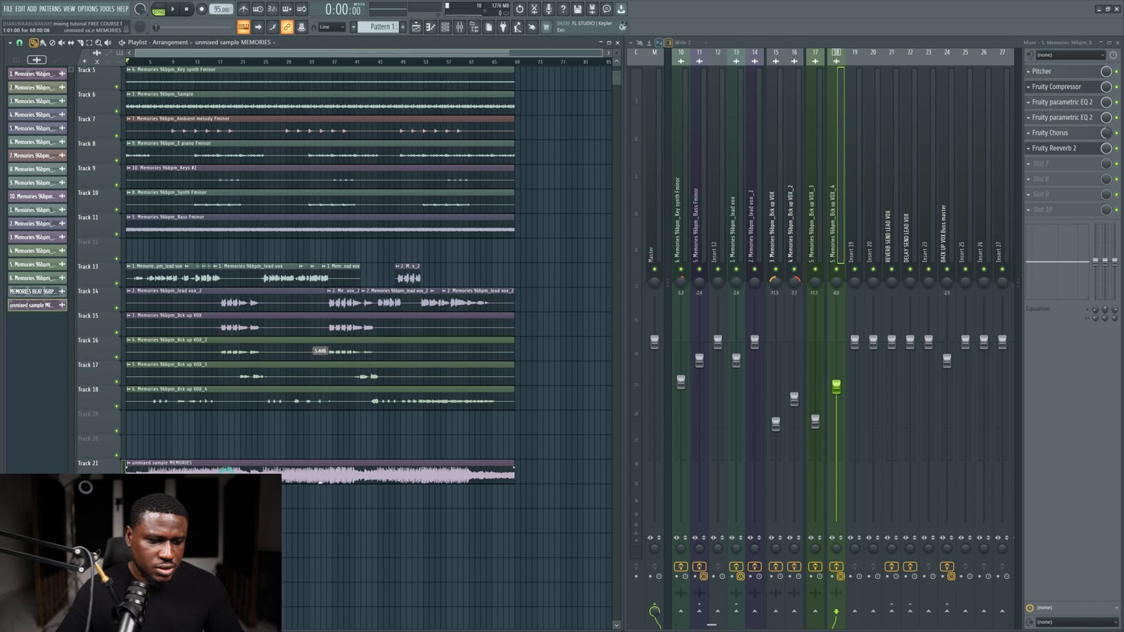
Step: Solo the unmixed sample on Track 21 and play it from about 0:17
right_click(116, 480)
key(space)
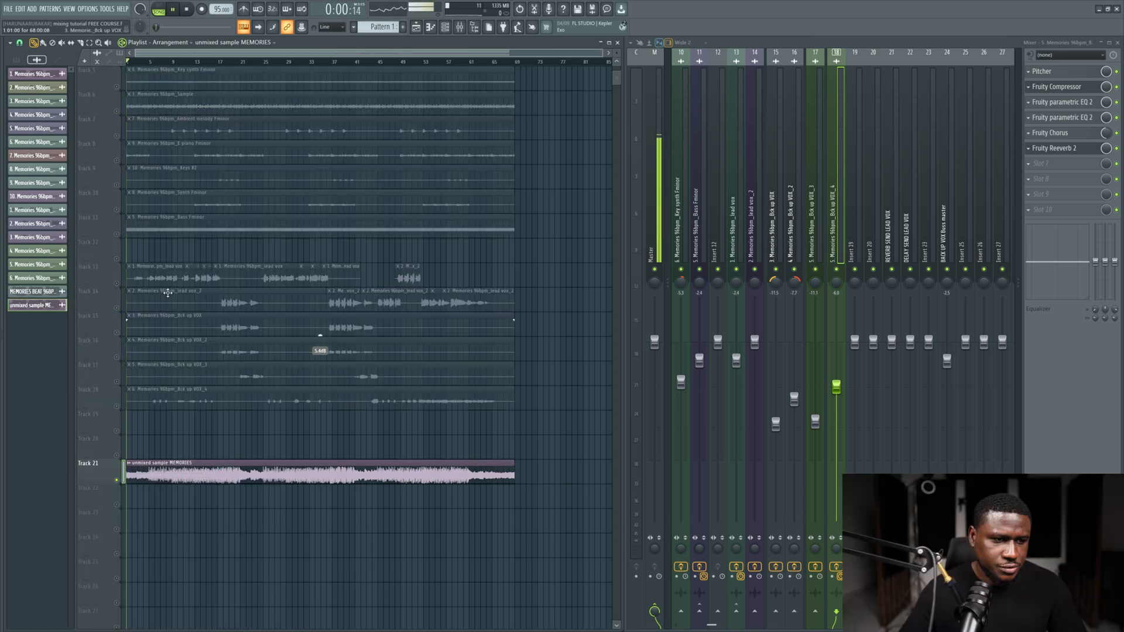
click(166, 62)
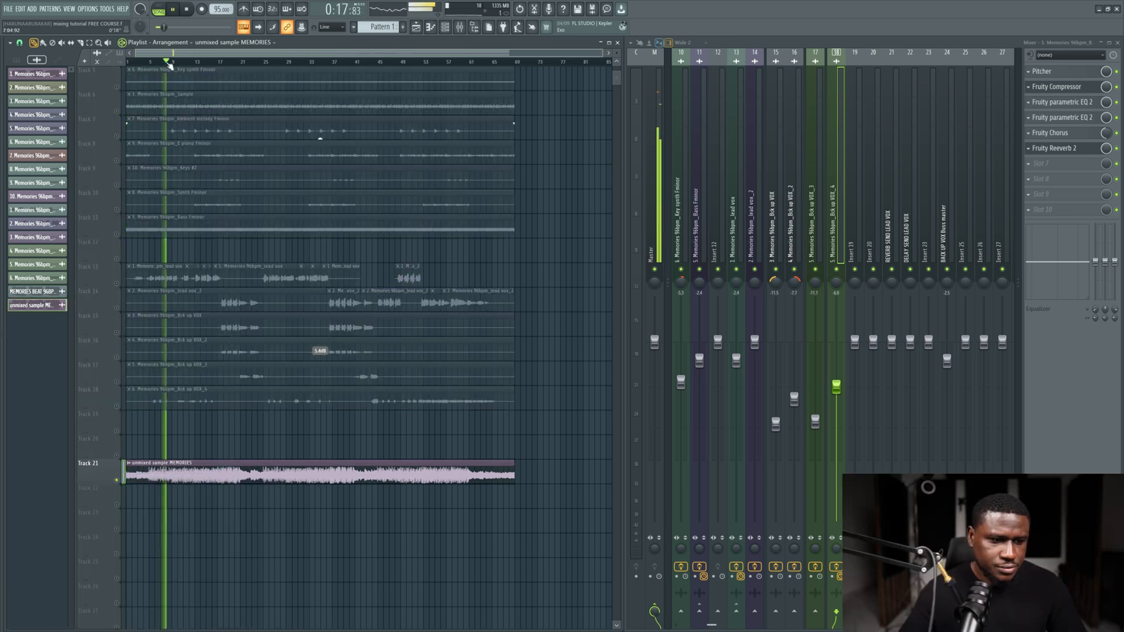
Step: Set the unmixed sample's channel volume to about 65% and close its channel settings while playback continues
double_click(172, 468)
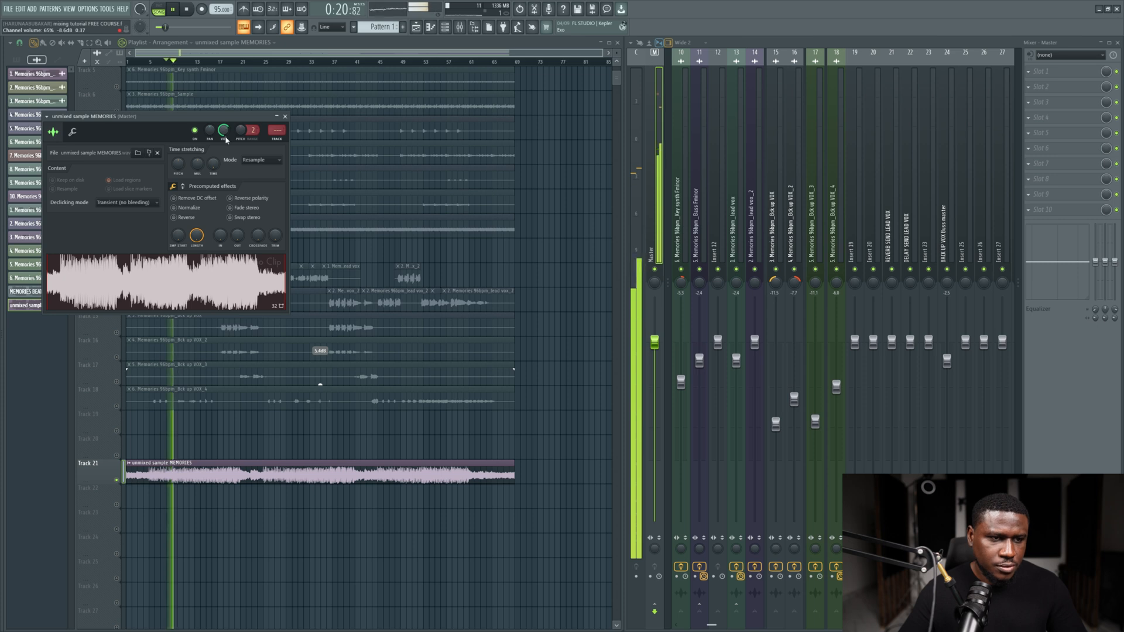
scroll(47, 381, up, 1)
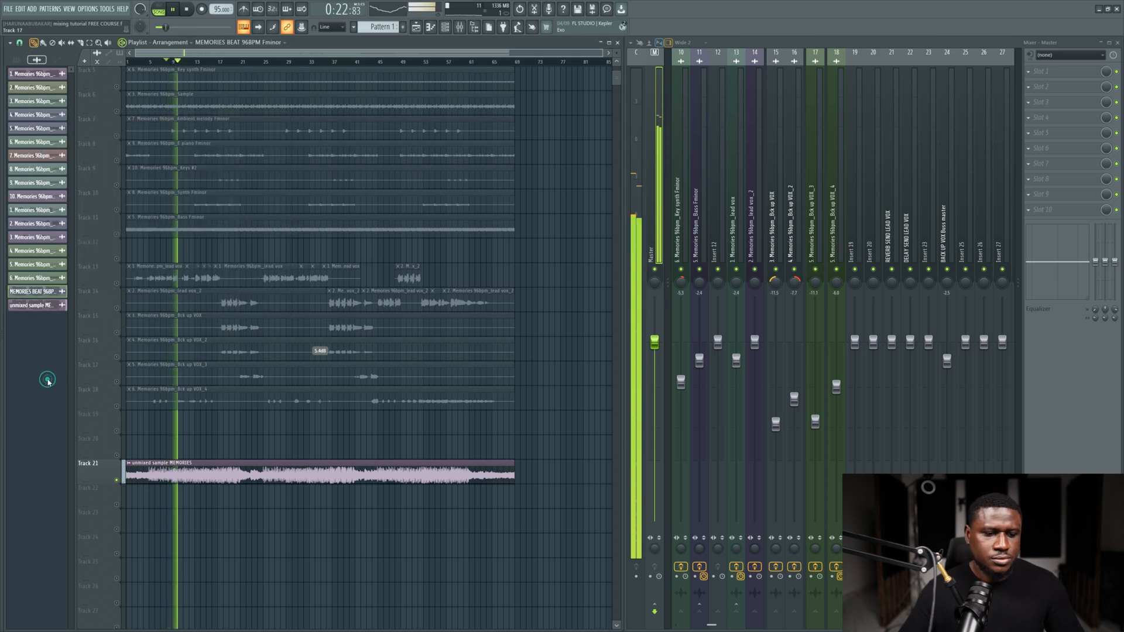
scroll(41, 385, up, 3)
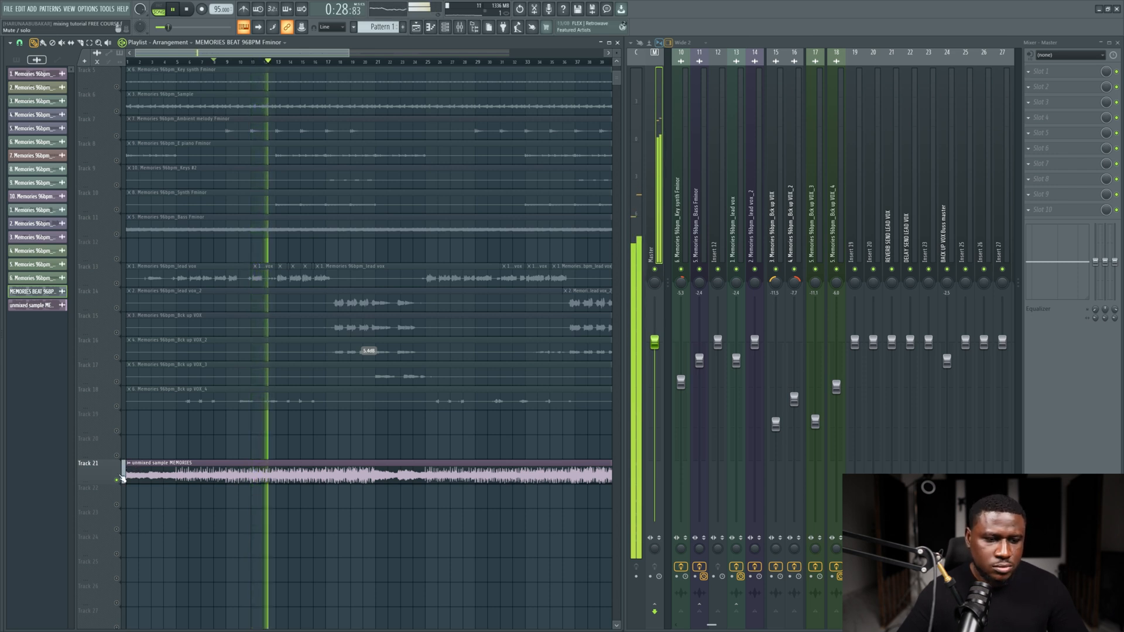
scroll(162, 450, up, 3)
scroll(170, 438, down, 3)
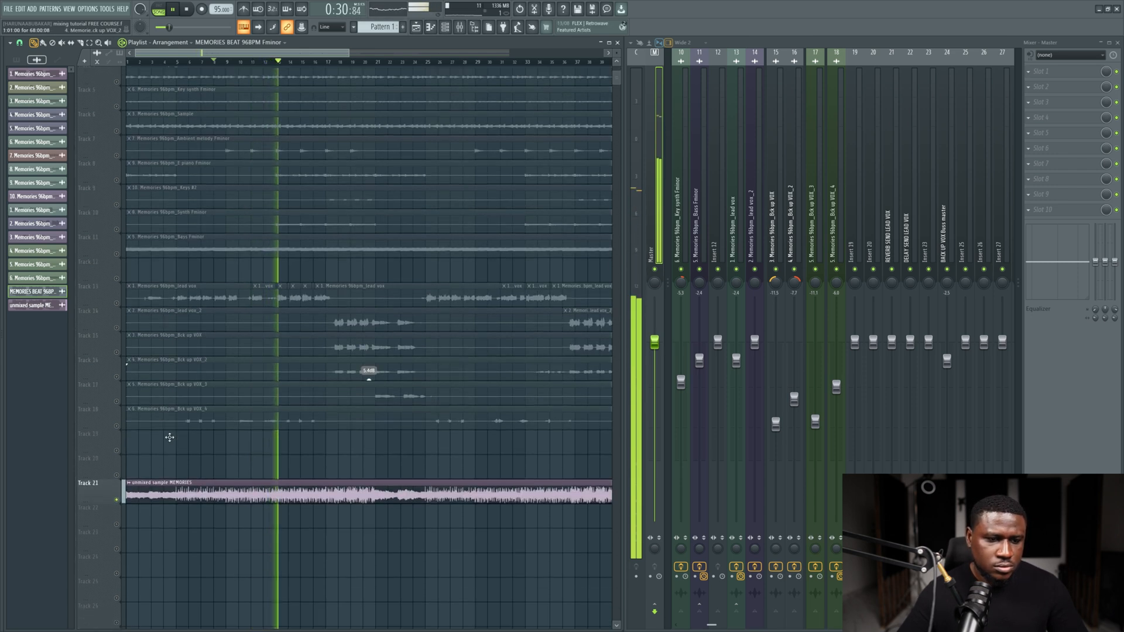
Step: Compare the full mix with the unmixed sample through the verse by toggling between Track 21 alone and the mixed tracks
right_click(117, 480)
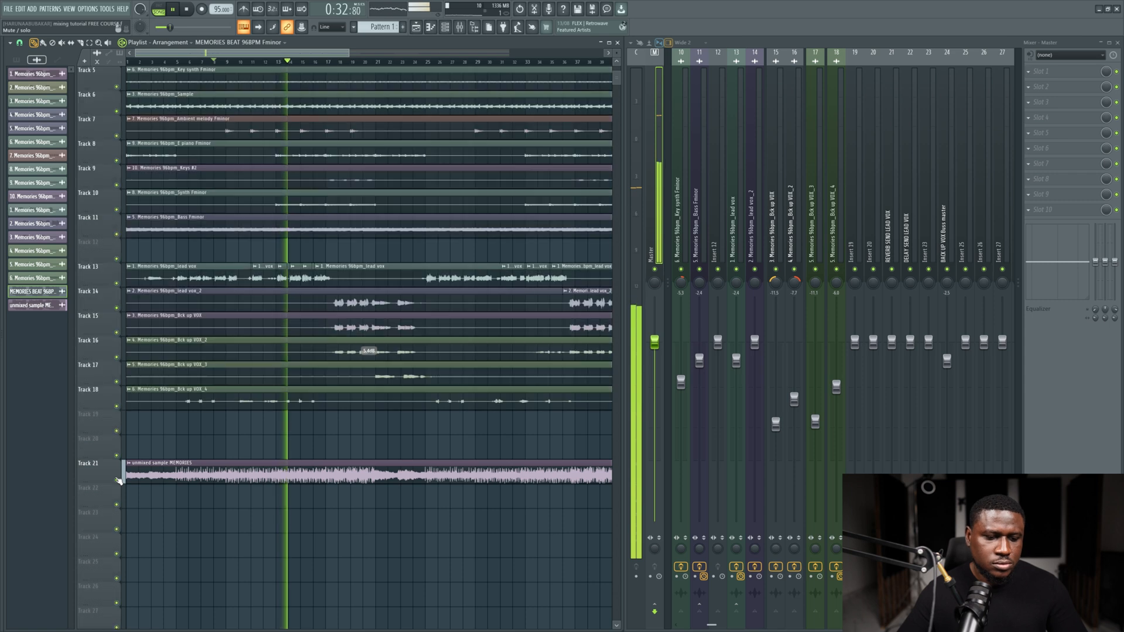
click(117, 480)
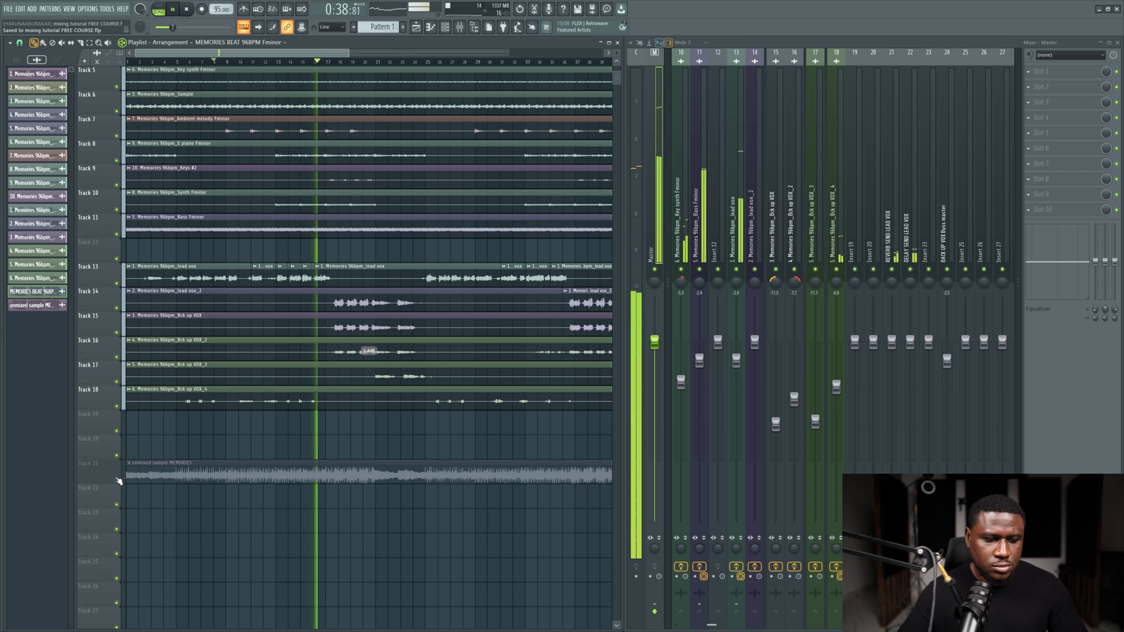
key(space)
key(space)
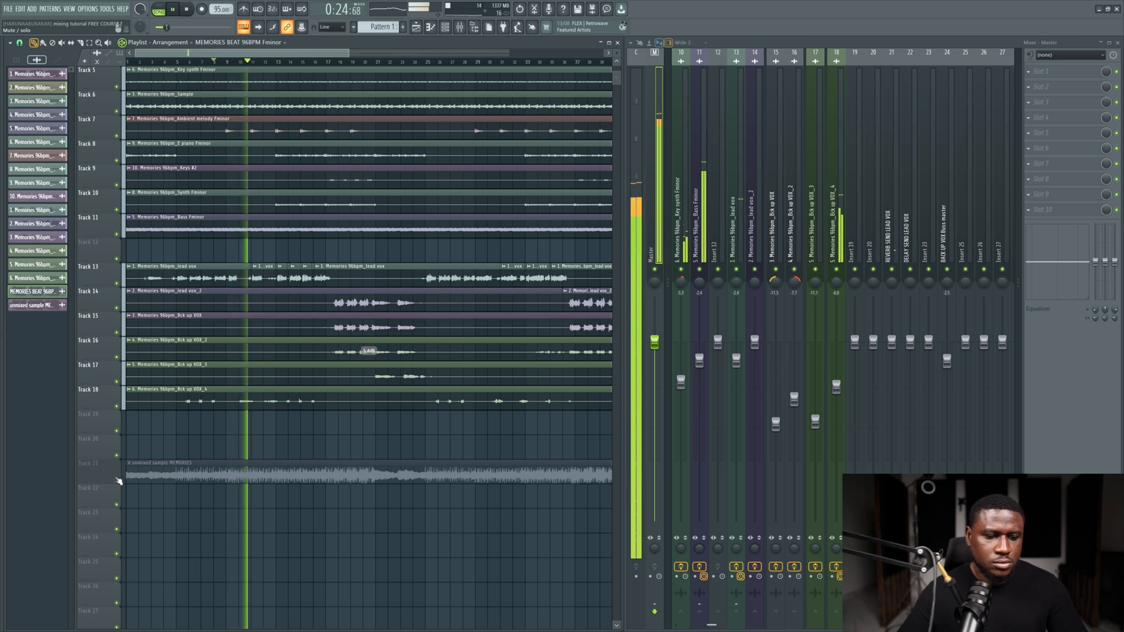
right_click(118, 480)
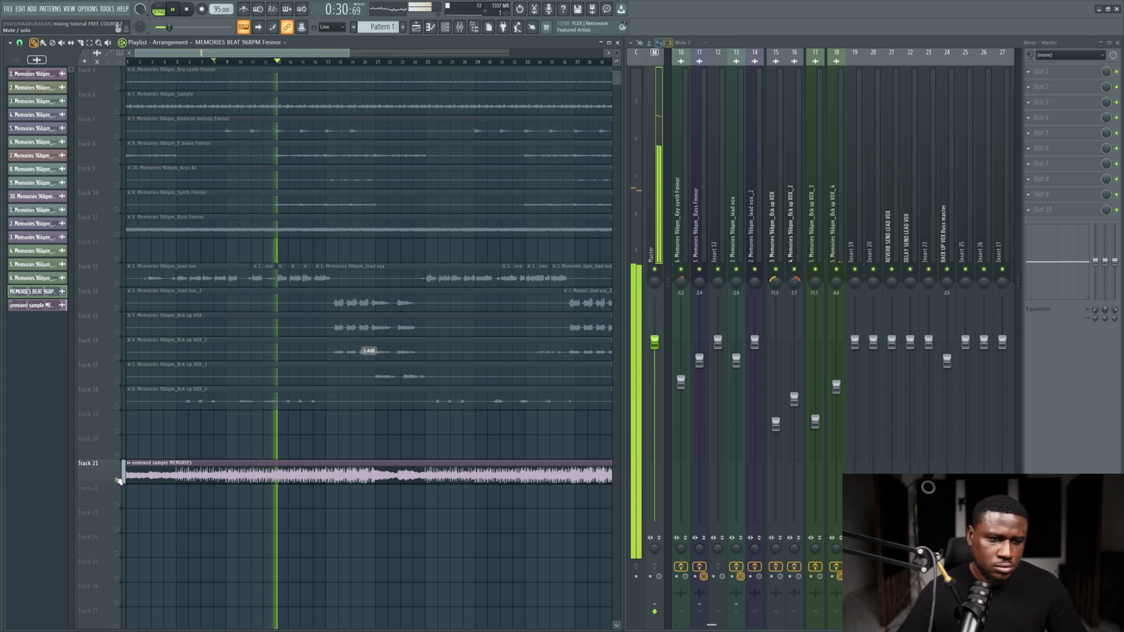
right_click(118, 480)
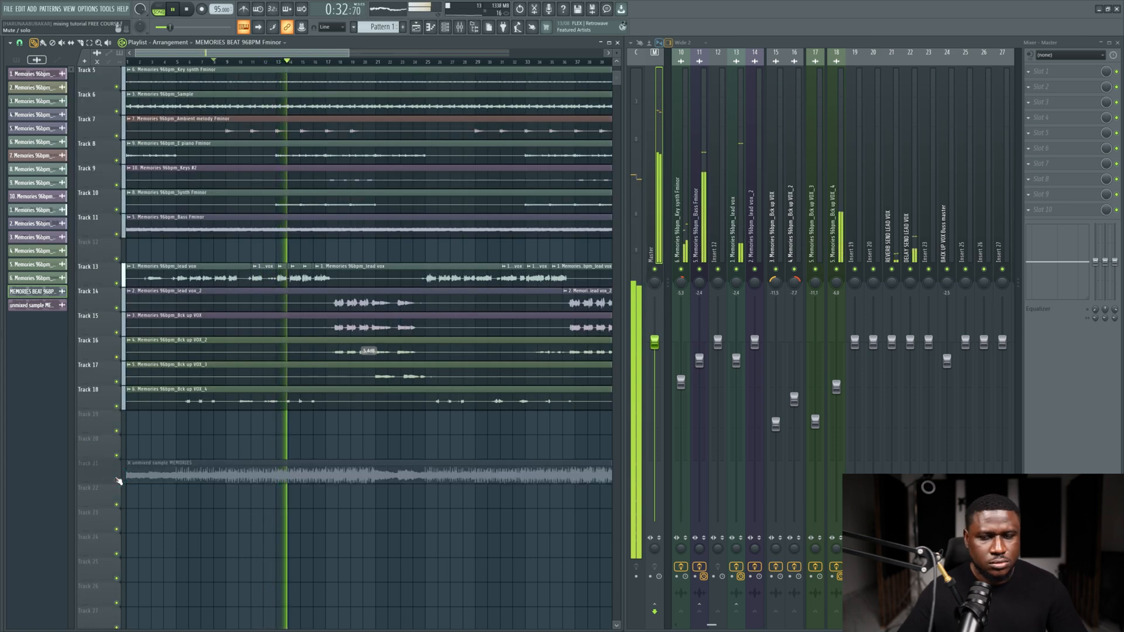
Step: Compare the mixed tracks and the unmixed sample through the first backing-vocal section, switching Track 21 in and out
scroll(318, 491, down, 4)
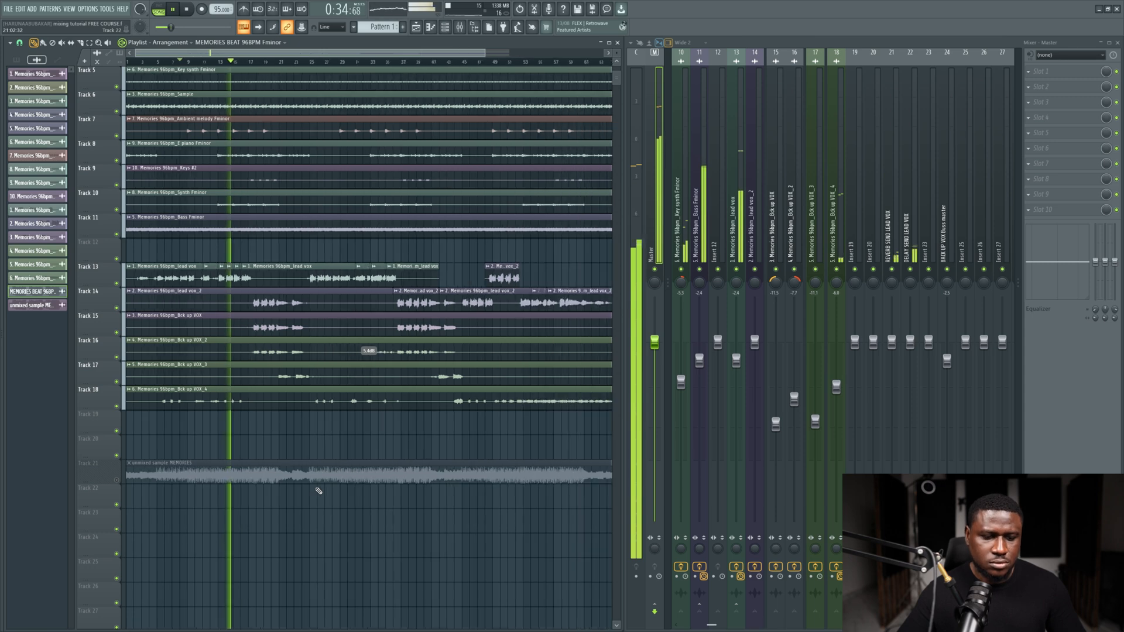
scroll(287, 483, up, 2)
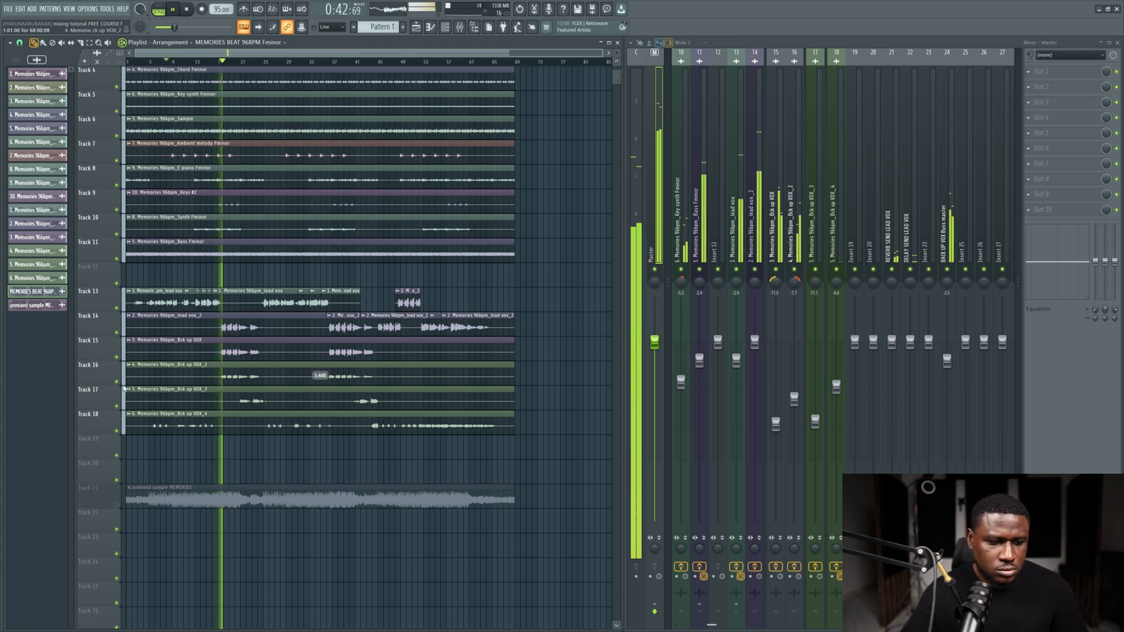
ctrl+click(117, 505)
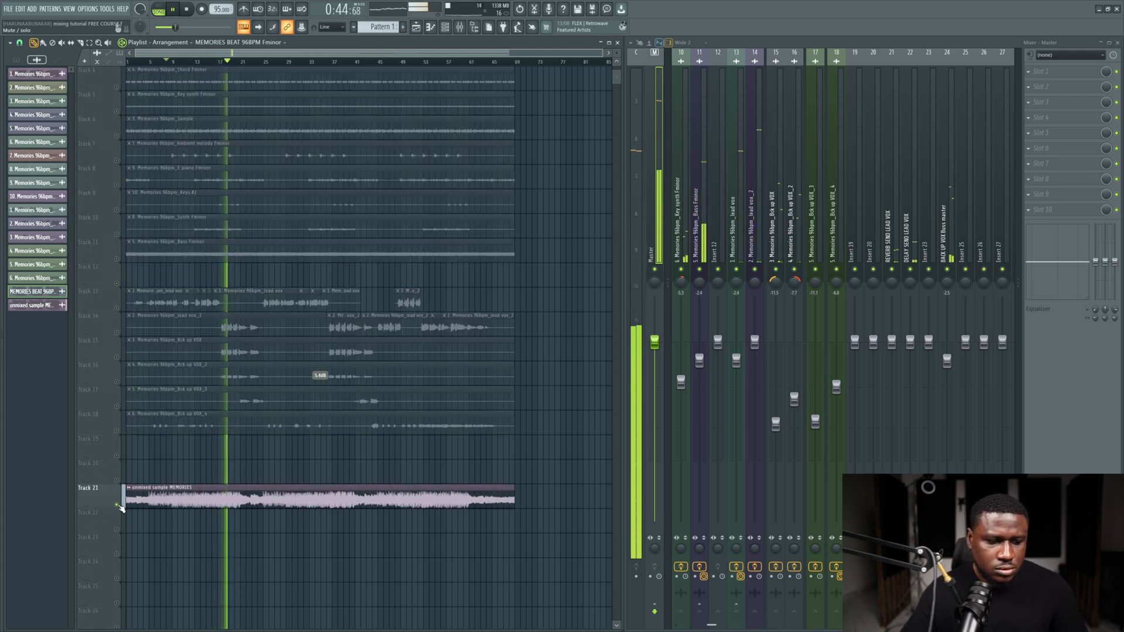
scroll(119, 506, up, 2)
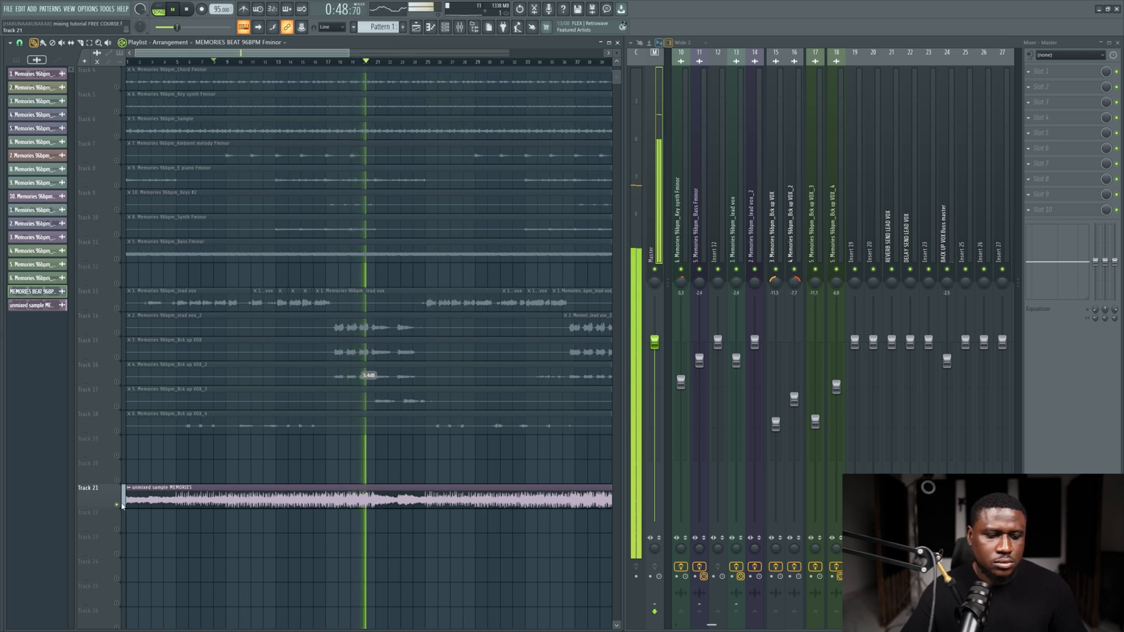
click(117, 504)
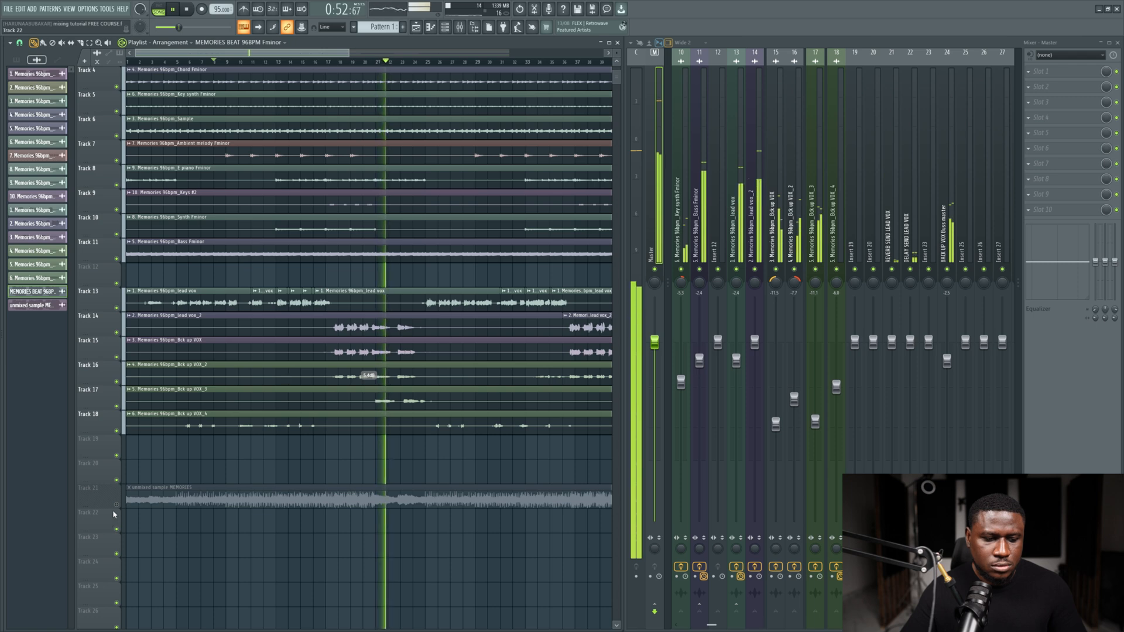
Step: Alternate between the unmixed sample and the mix up to about 1:08, play the mix on to about 1:28 and stop
right_click(117, 505)
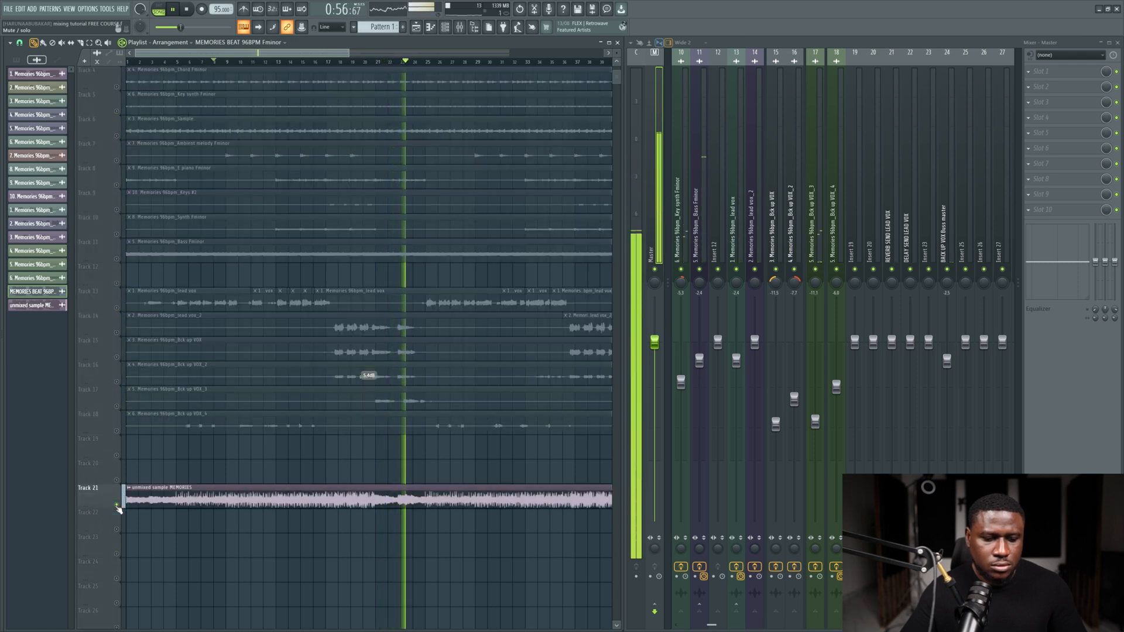
click(117, 504)
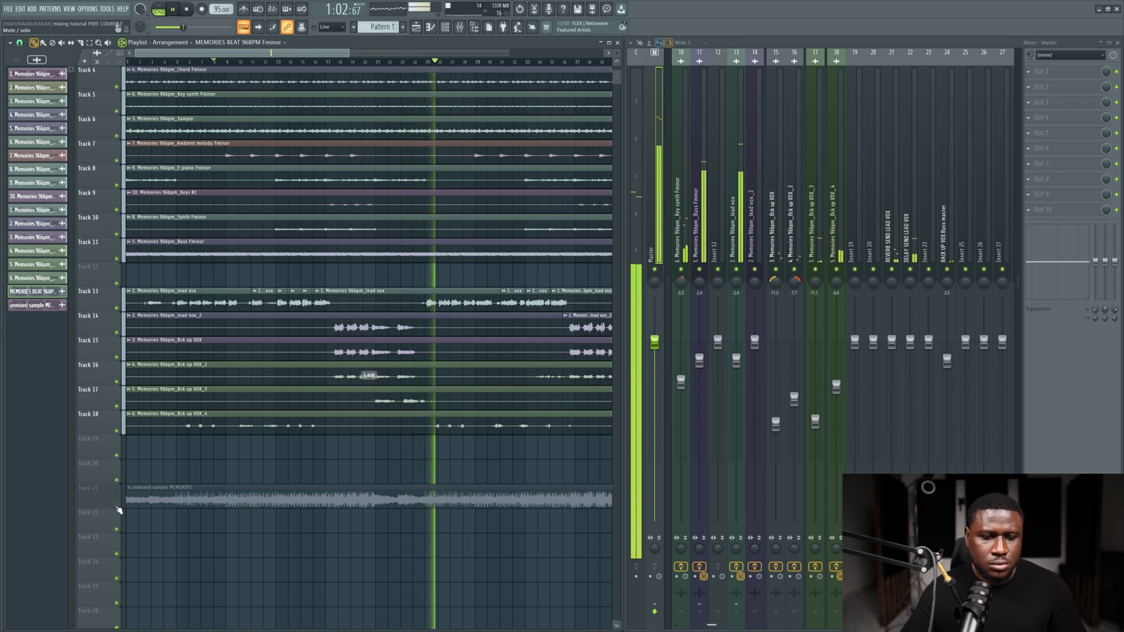
right_click(117, 506)
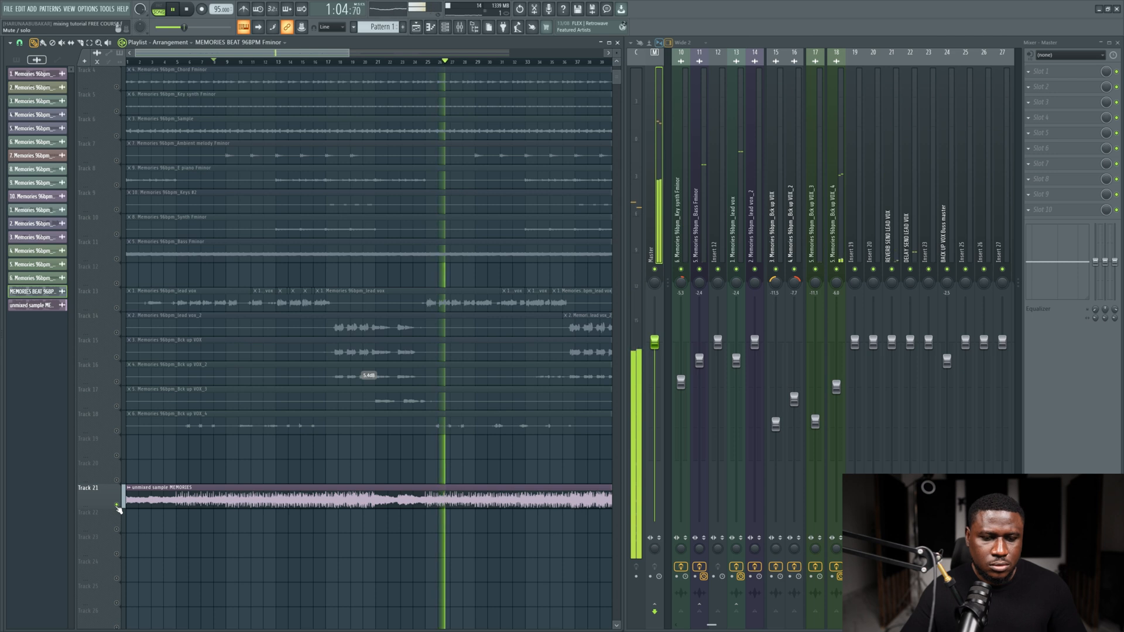
right_click(117, 506)
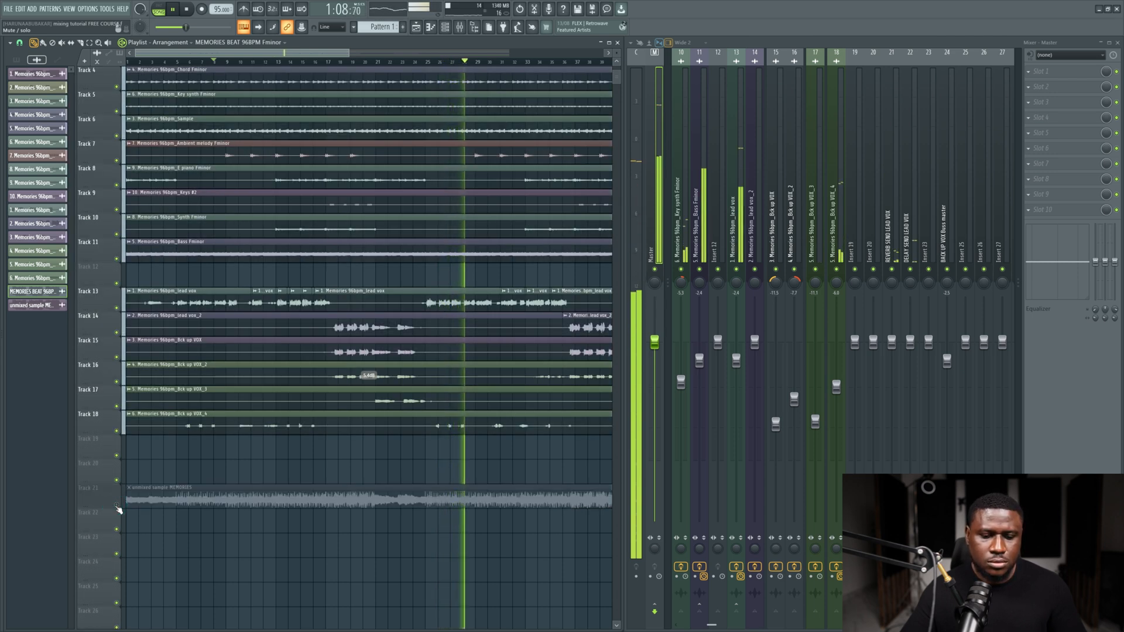
scroll(328, 459, down, 1)
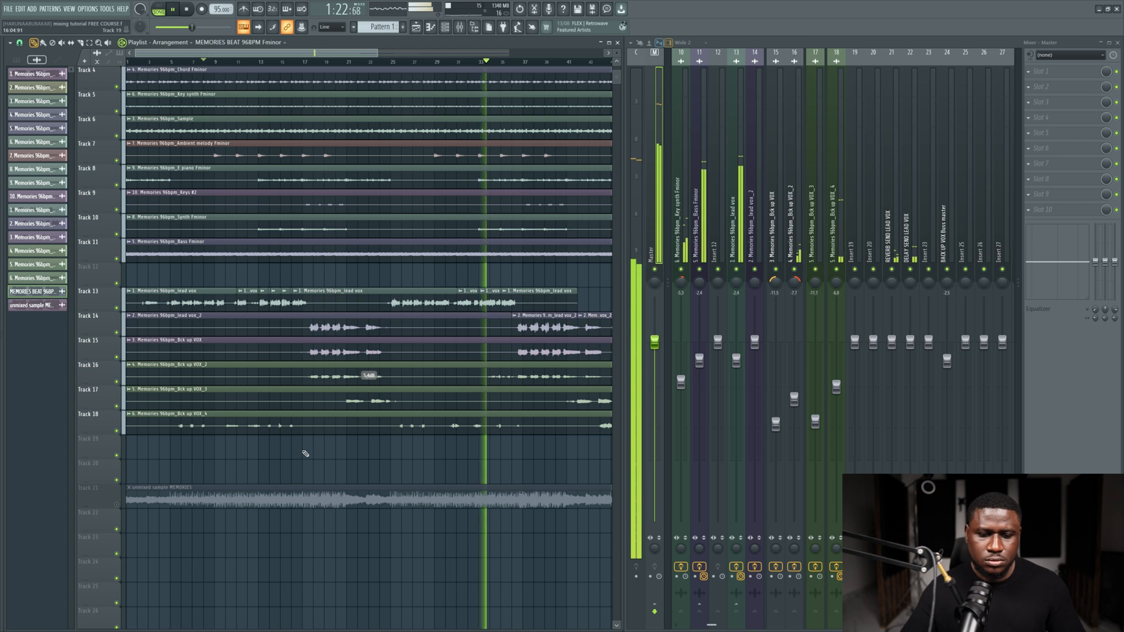
scroll(371, 433, down, 1)
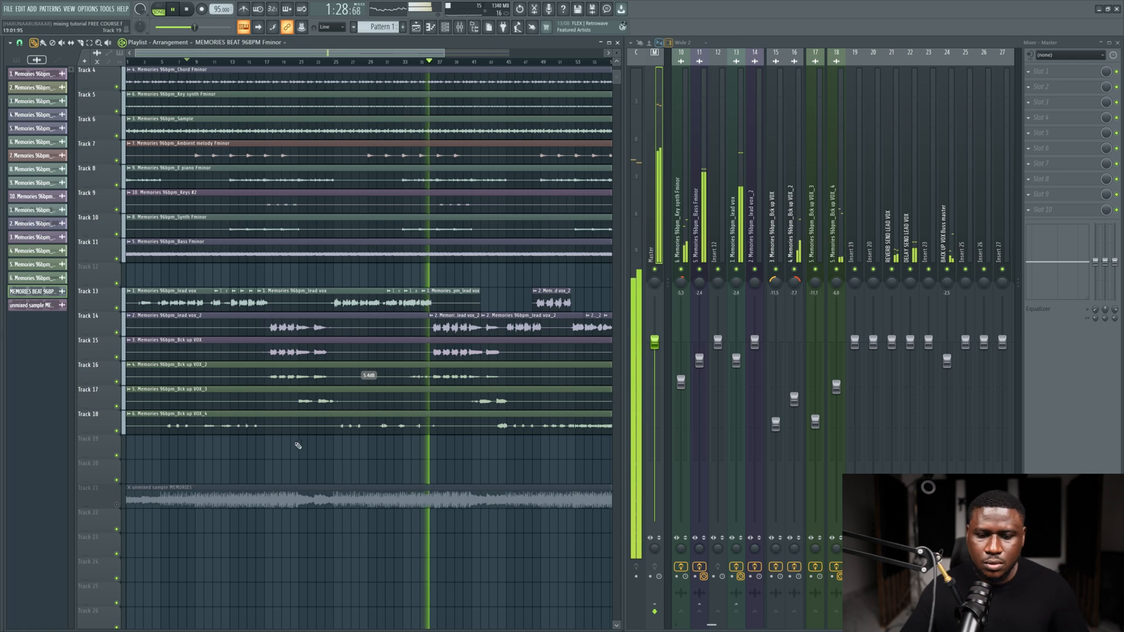
key(space)
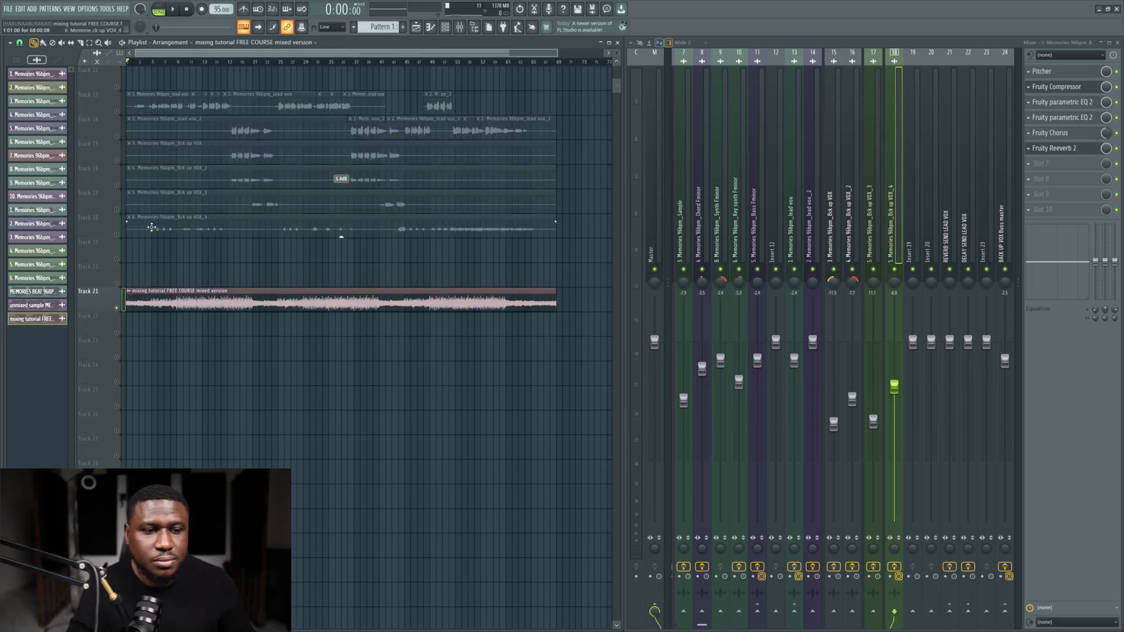
Step: Route the mixed version clip on Track 21 to mixer insert 28, solo that insert and close the channel settings
double_click(245, 303)
scroll(878, 193, down, 4)
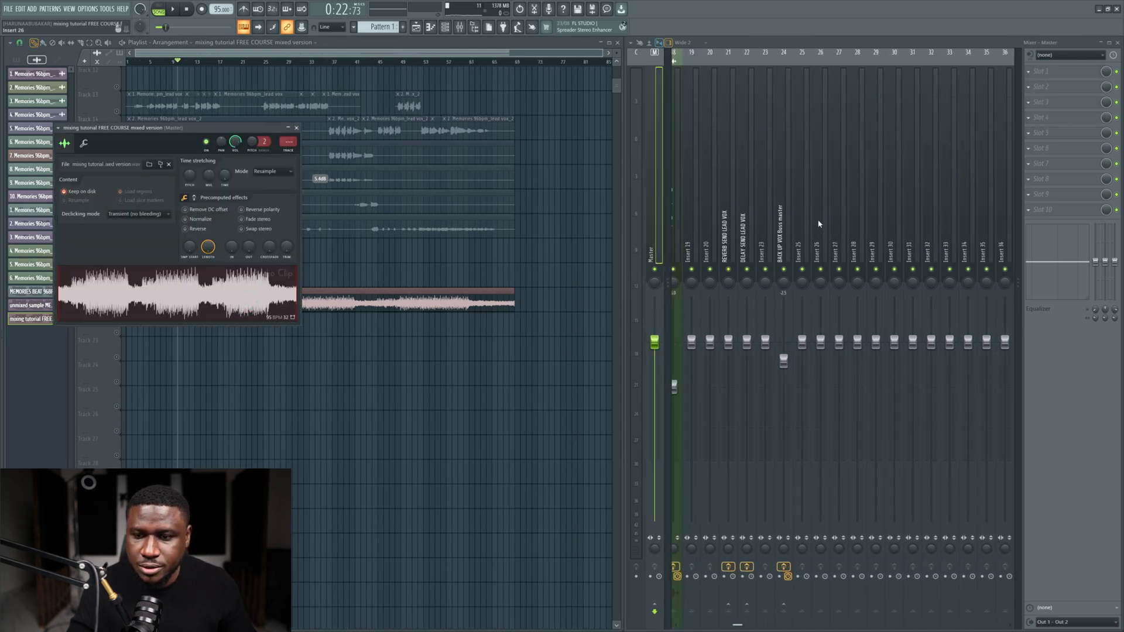
click(860, 234)
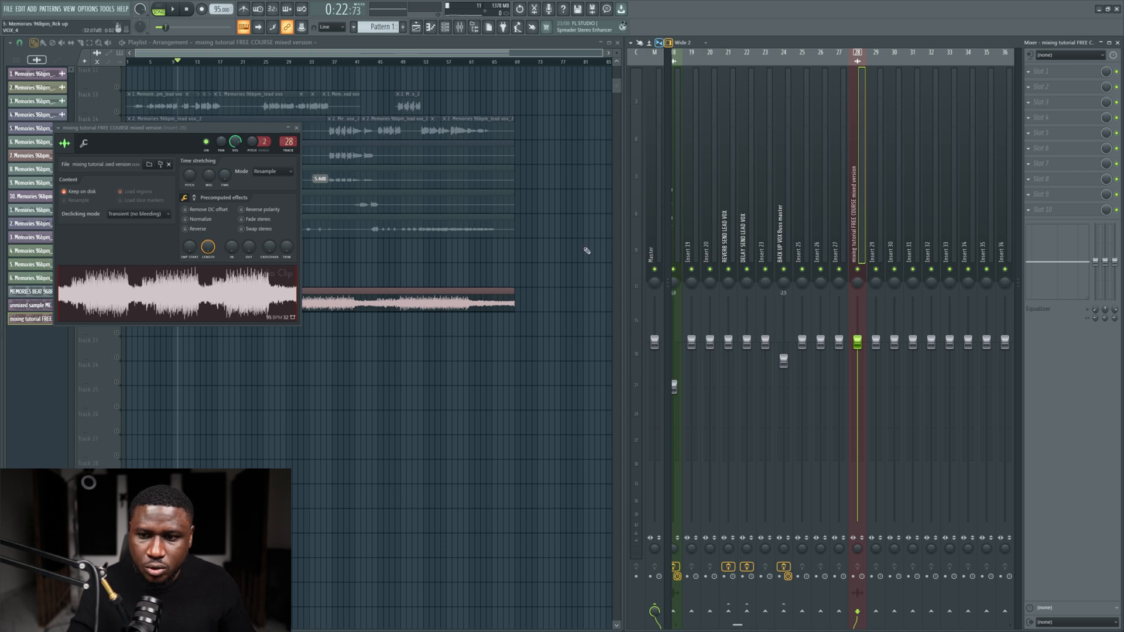
right_click(857, 270)
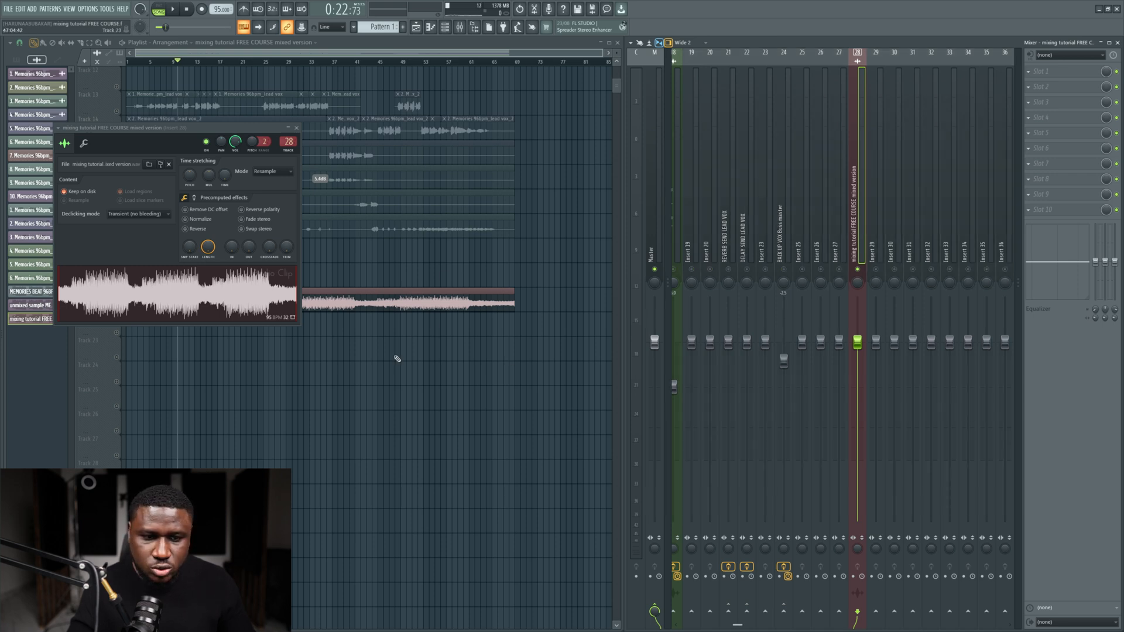
key(Escape)
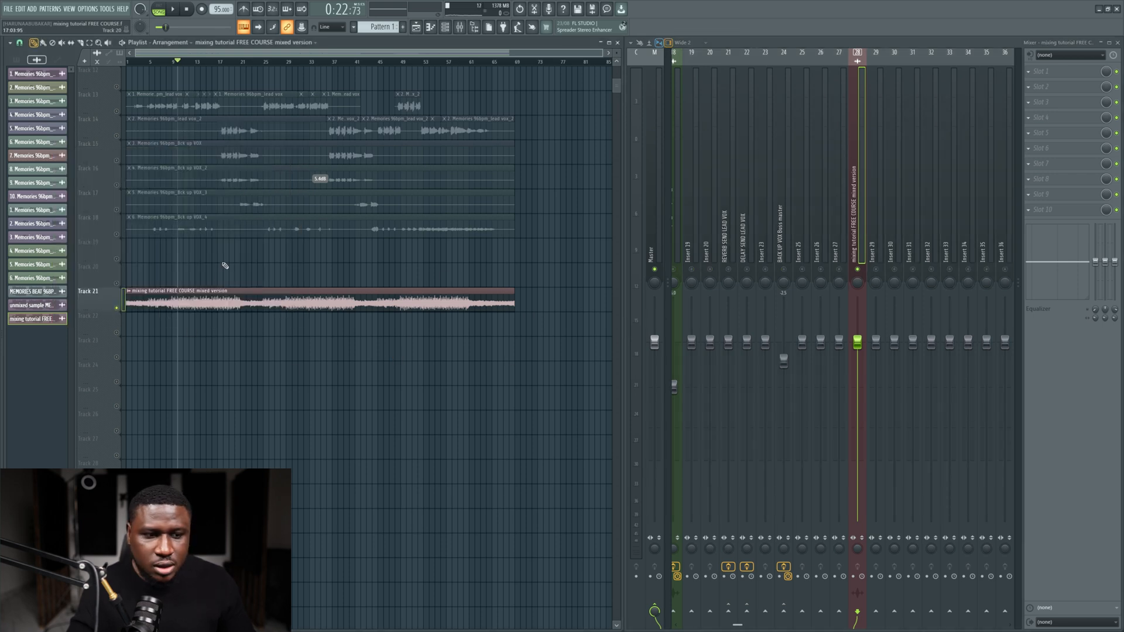
Step: Play the mixed version from about 0:30 and stop playback
scroll(174, 223, up, 2)
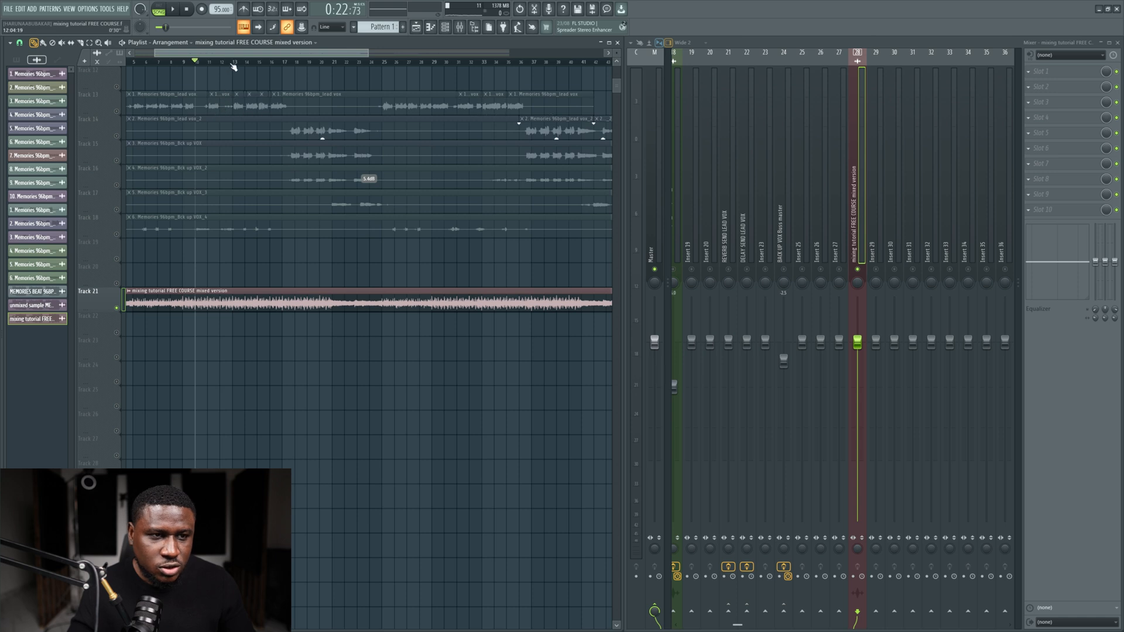
key(space)
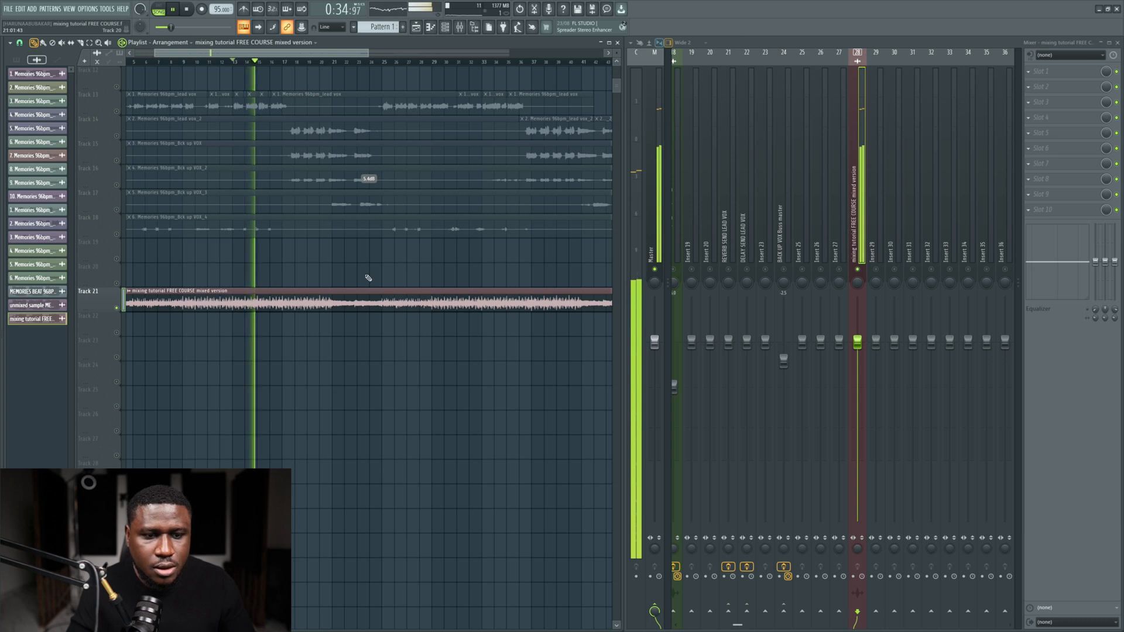
key(space)
Step: Load Fruity parametric EQ 2 in the first slot of insert 28 and make band 1 a Steep 4 high-pass filter
click(1052, 71)
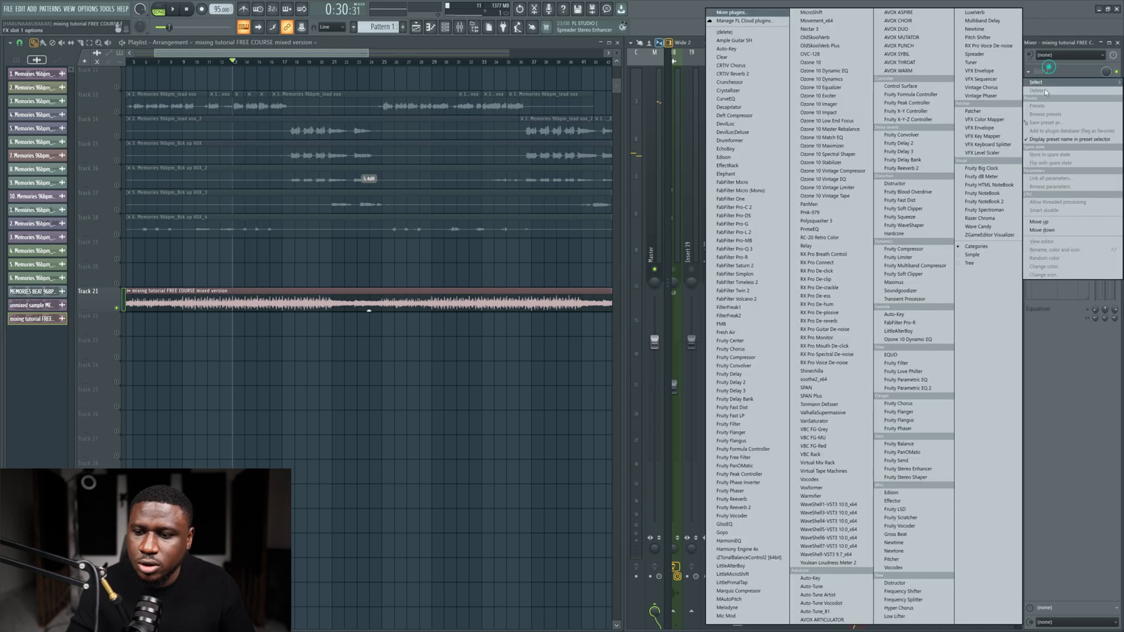
click(943, 389)
right_click(72, 179)
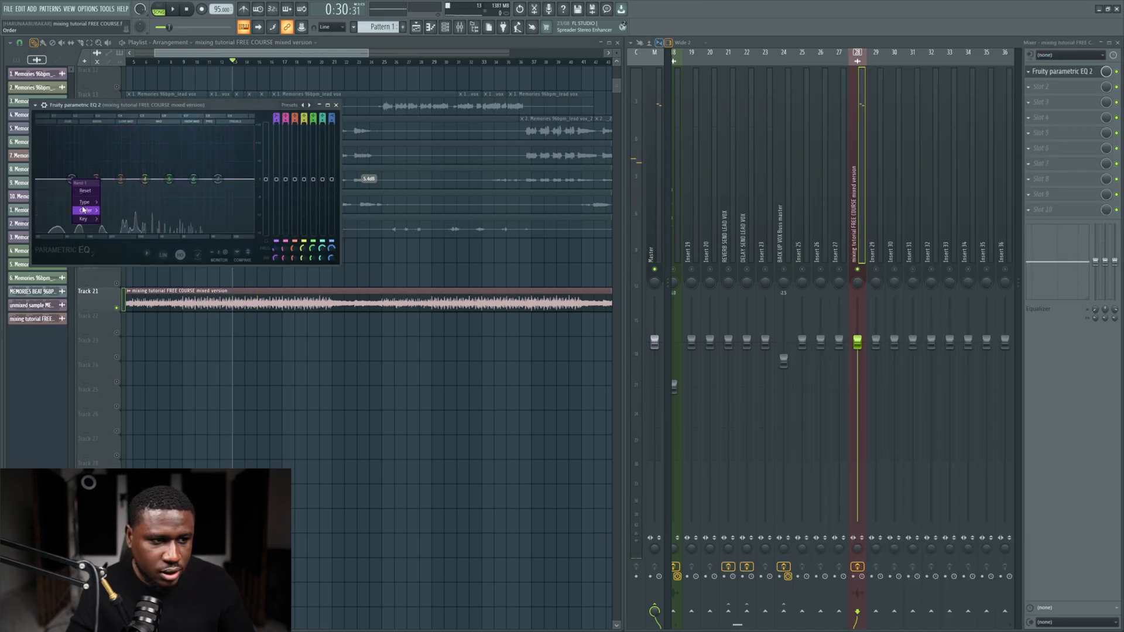
click(119, 227)
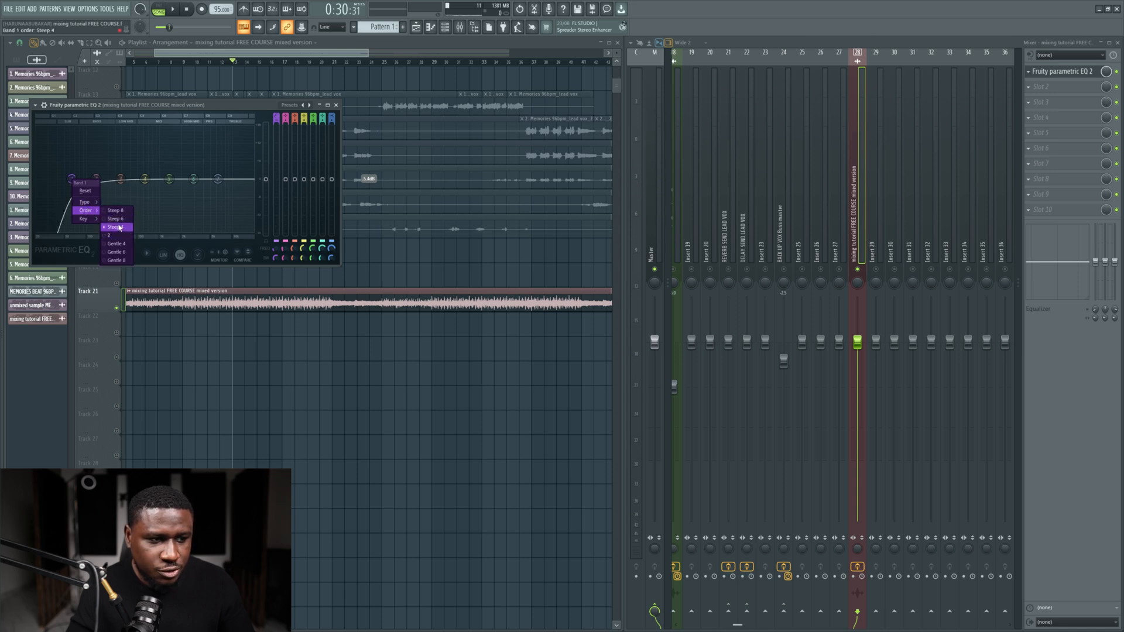
click(46, 207)
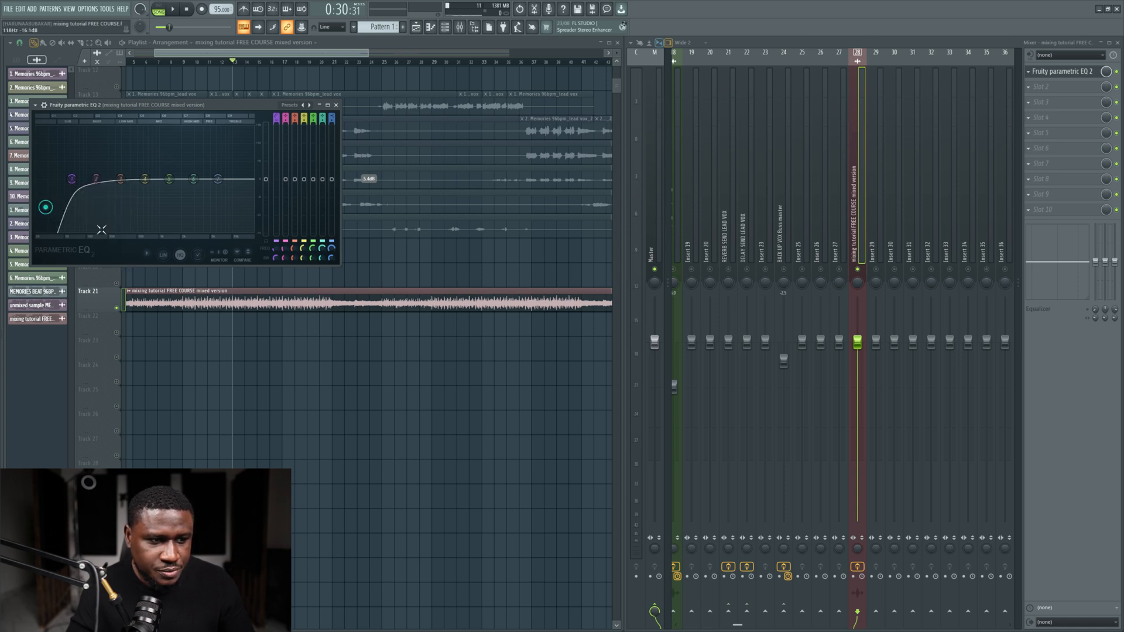
Step: Lower the band 1 high-pass frequency to about 34 Hz while auditioning the mixed version
click(146, 256)
click(121, 251)
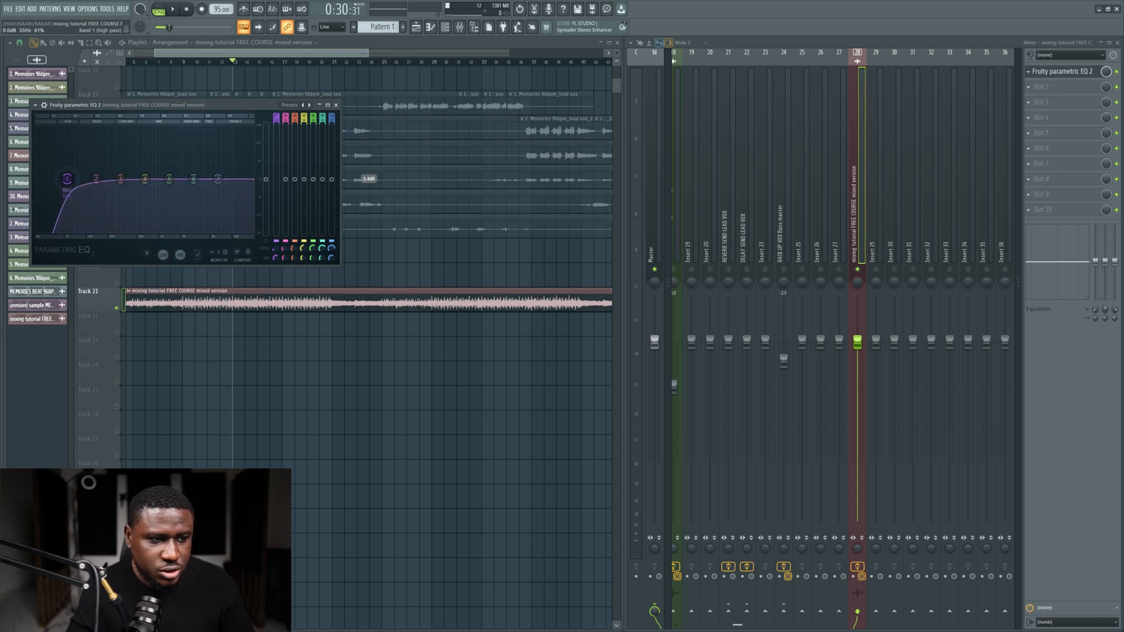
key(space)
drag(60, 180, 53, 179)
key(space)
right_click(53, 180)
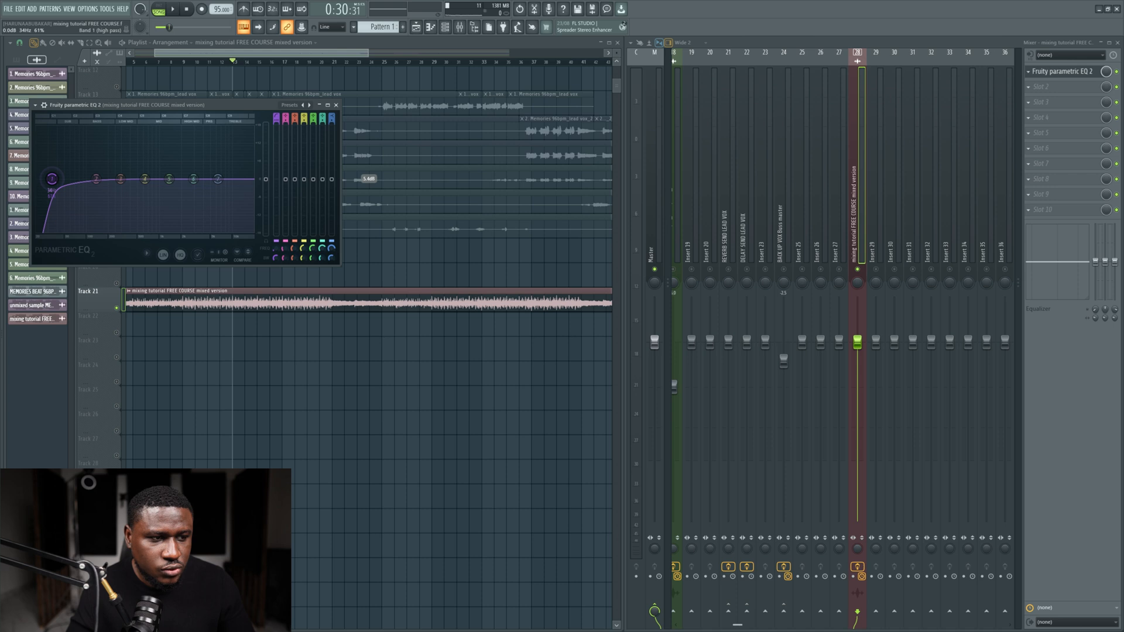
Step: Fine-tune the band 1 high-pass cutoff in Fruity parametric EQ 2 while auditioning the mixed version
drag(51, 179, 48, 179)
key(space)
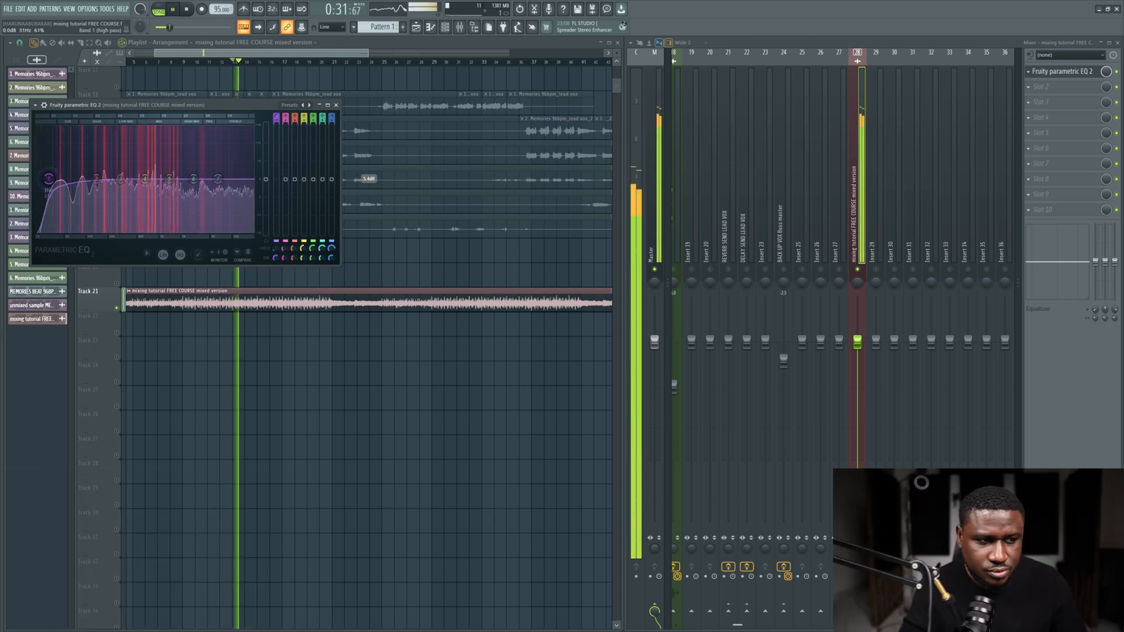
right_click(48, 179)
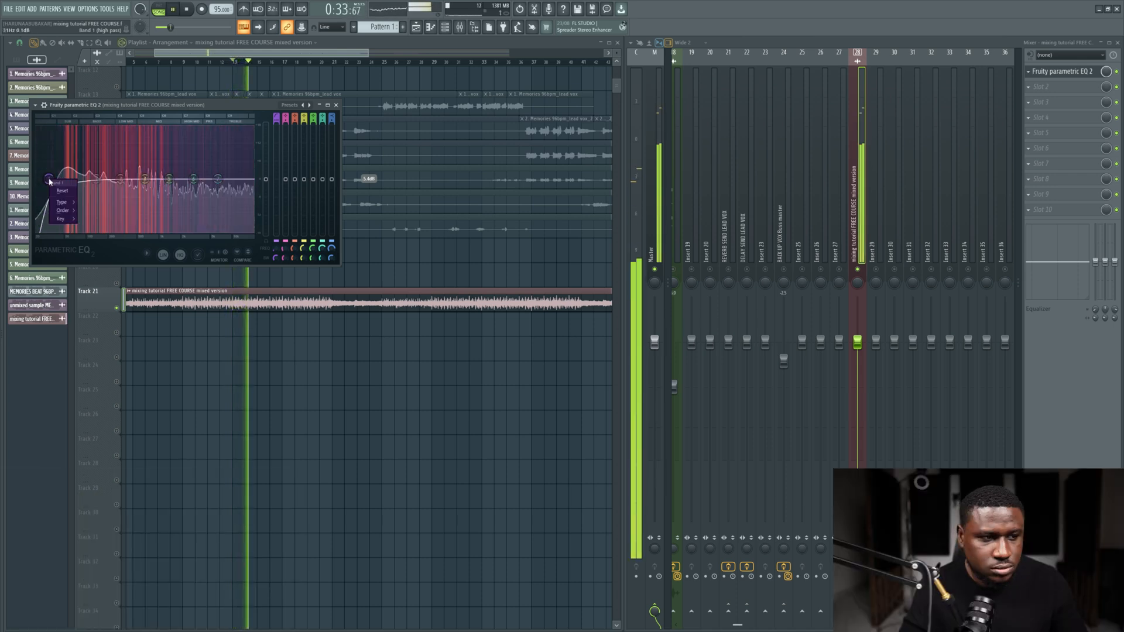
click(48, 177)
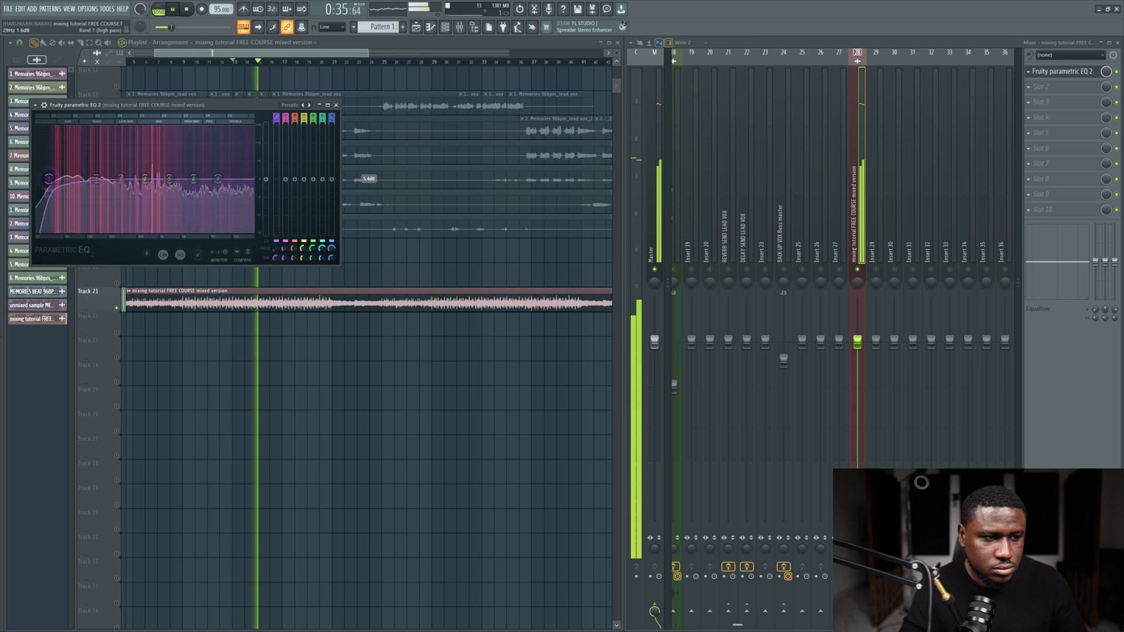
drag(48, 179, 52, 182)
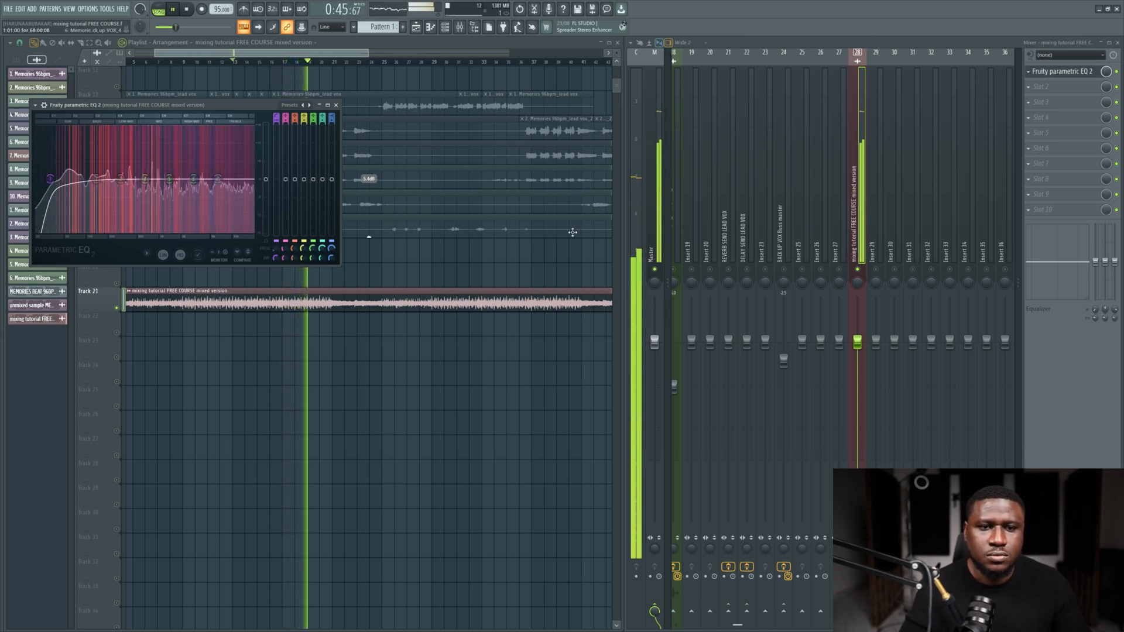
key(space)
Step: Load Fruity Stereo Enhancer in slot 2 of insert 28 and audition the mixed version through it
click(1052, 86)
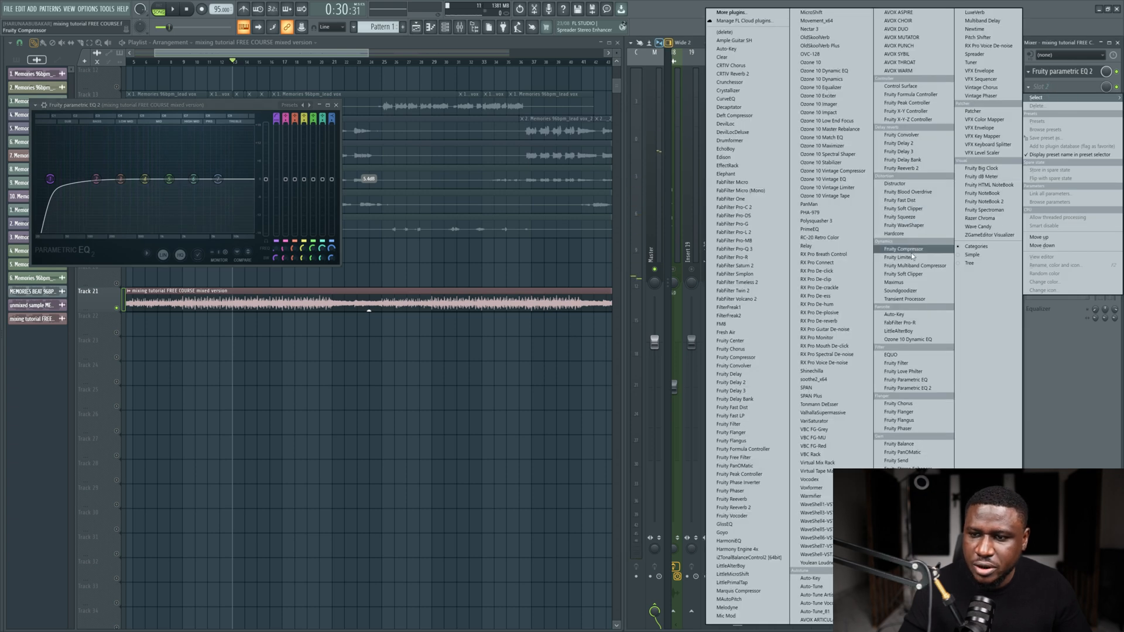
click(901, 468)
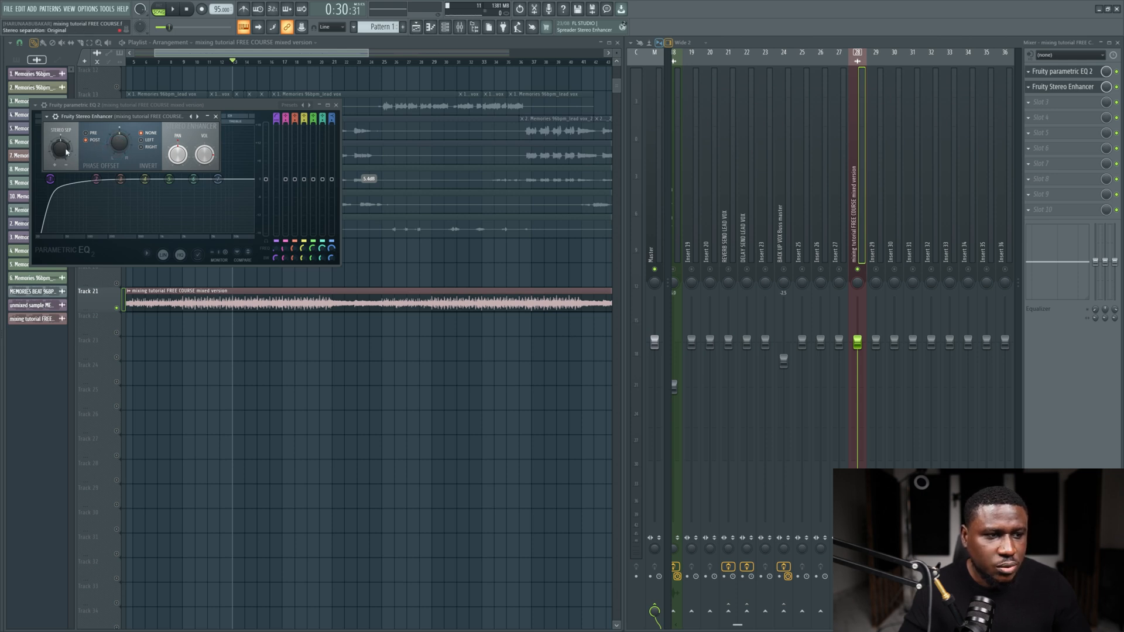
key(space)
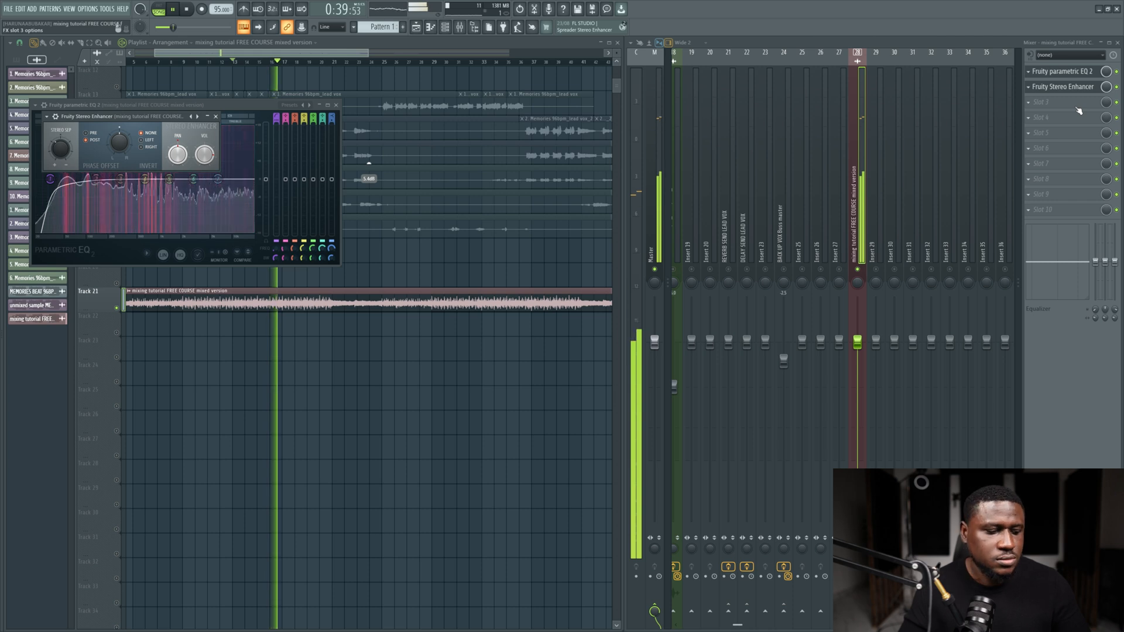
key(space)
Step: Load Fruity Limiter in slot 3 of insert 28 and move its window clear of the other plugins
click(1075, 108)
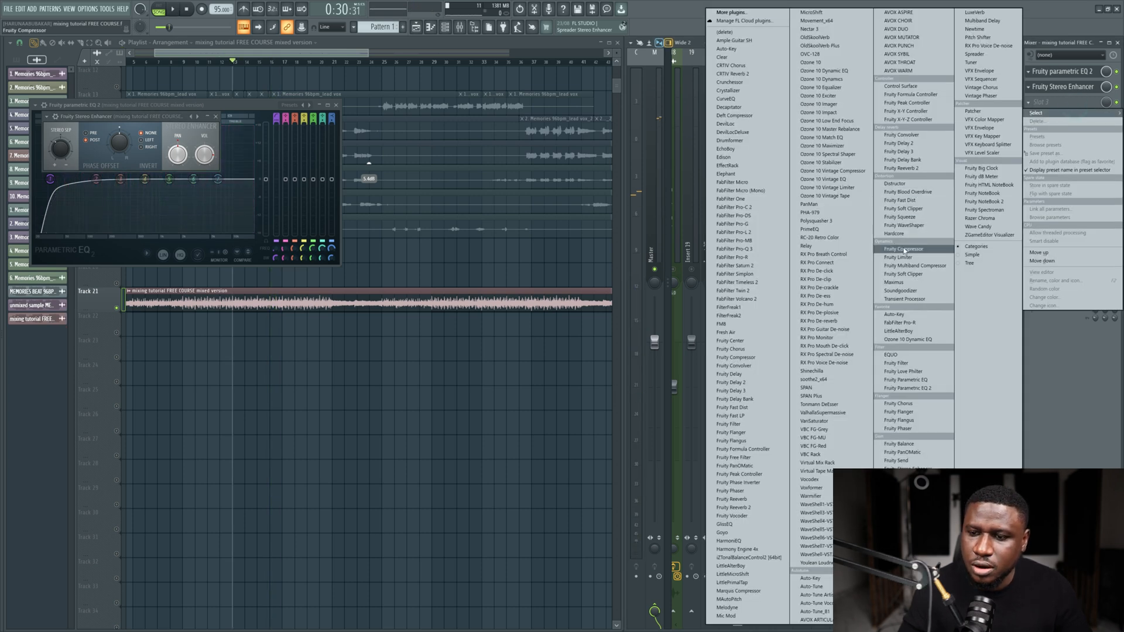
click(902, 257)
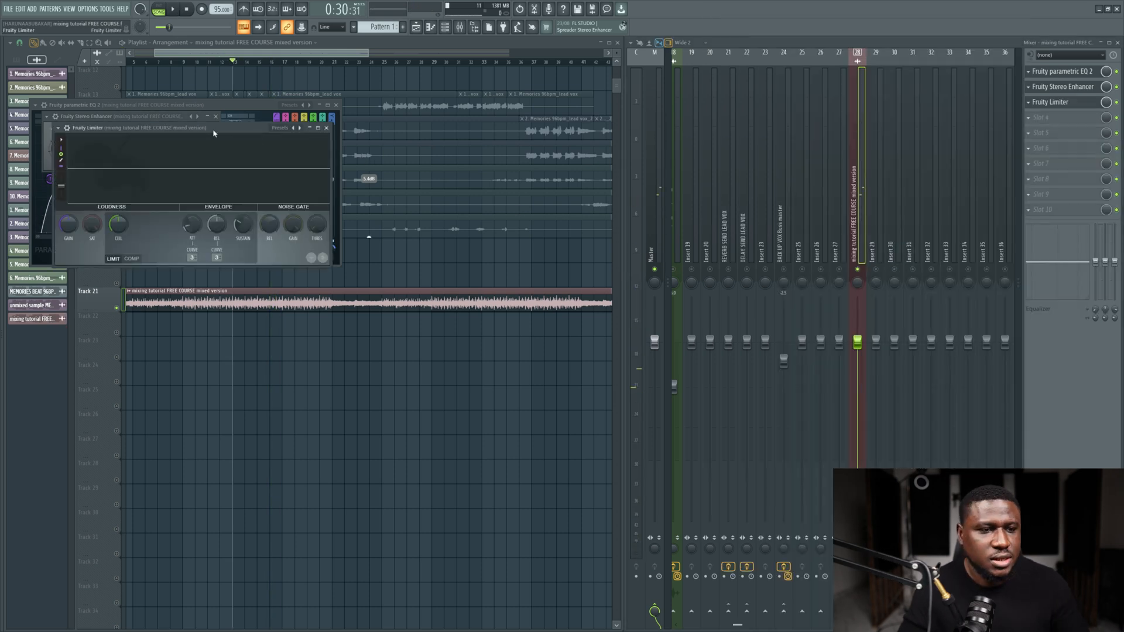
drag(214, 134, 463, 302)
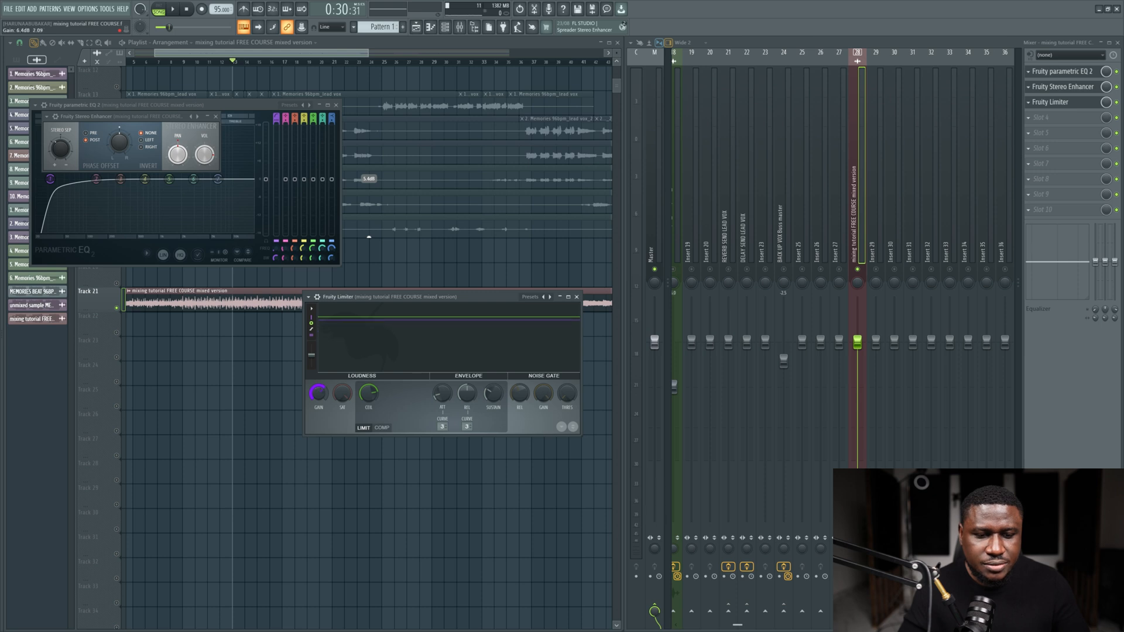
Step: Try a Fruity Limiter gain of about 6.5 dB and a ceiling of about 5 dB while auditioning the mixed version
key(space)
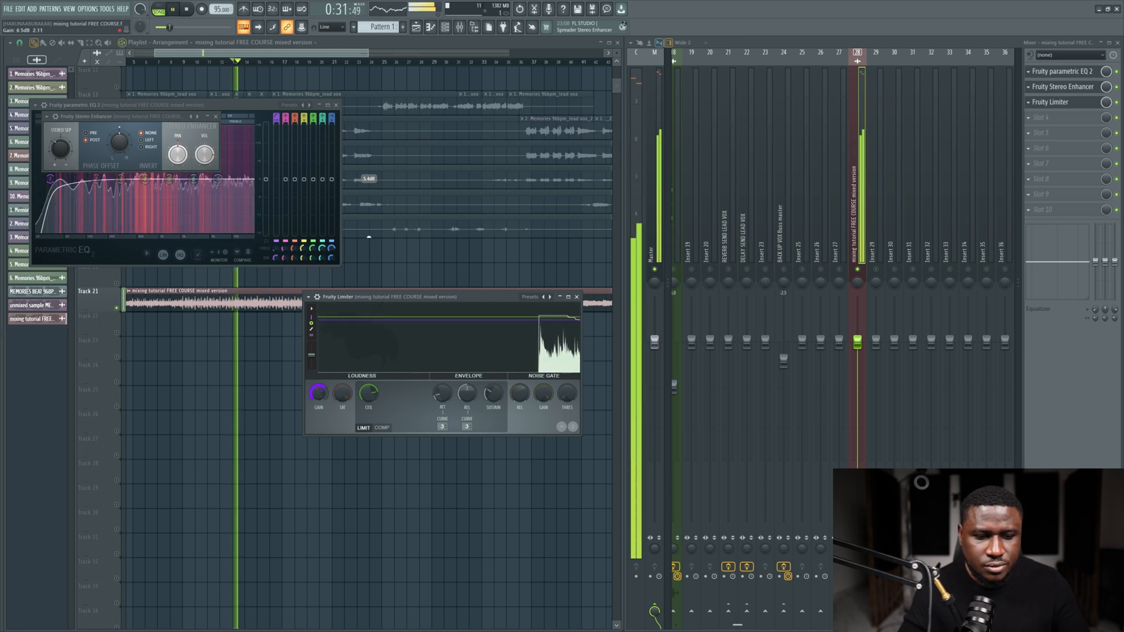
key(space)
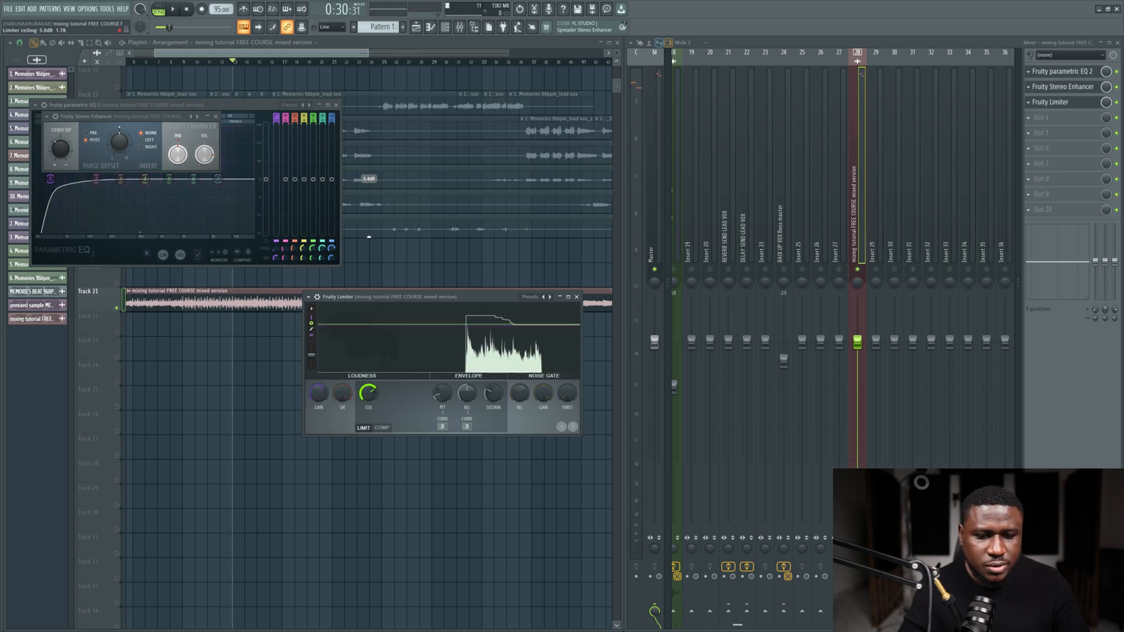
key(space)
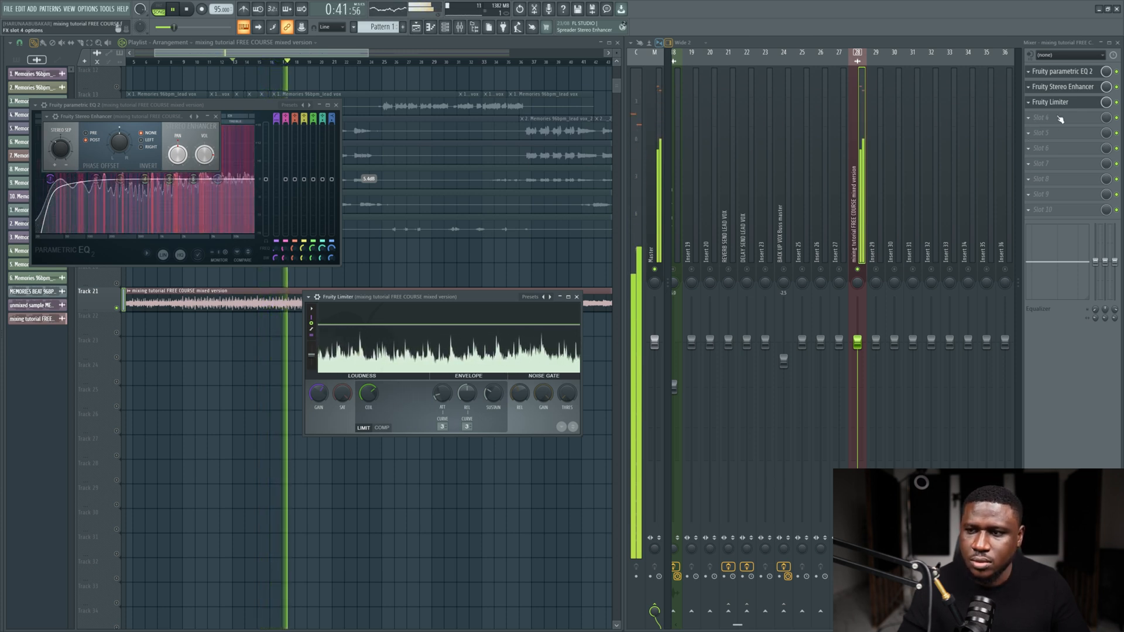
key(space)
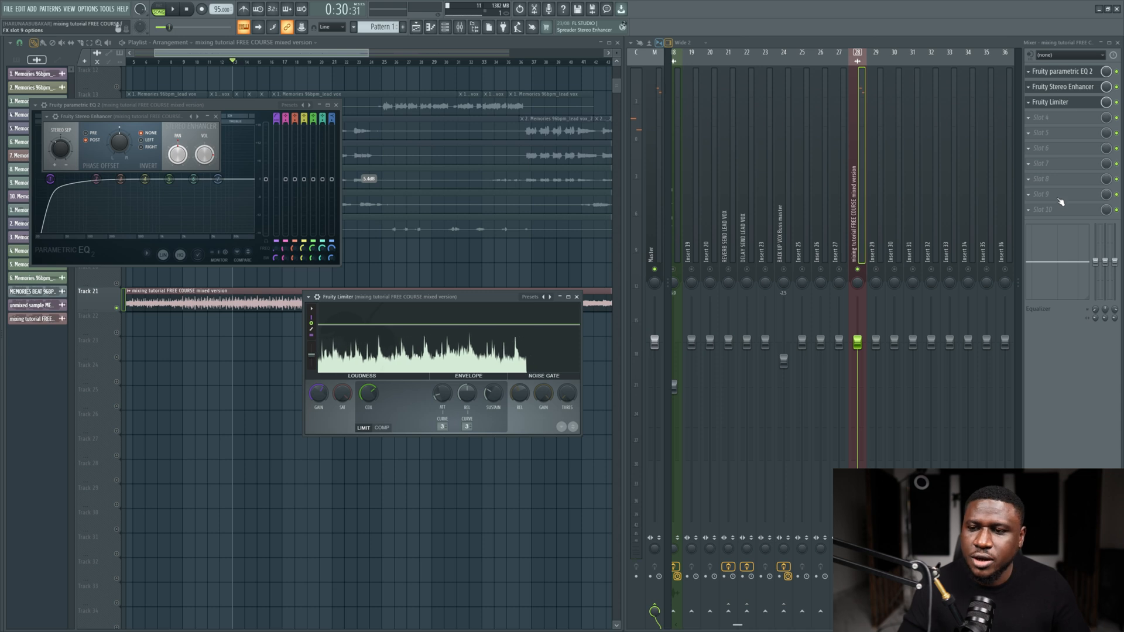
Step: Load Youlean Loudness Meter 2 in slot 9 of insert 28 and measure the loudness of the mixed version
click(1057, 196)
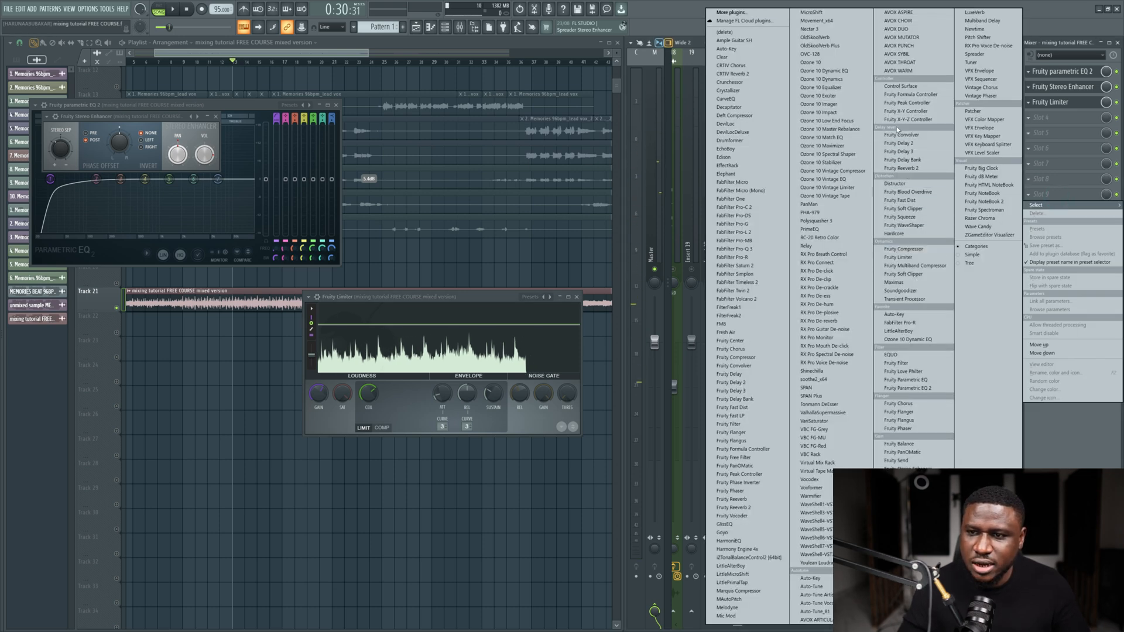
click(824, 197)
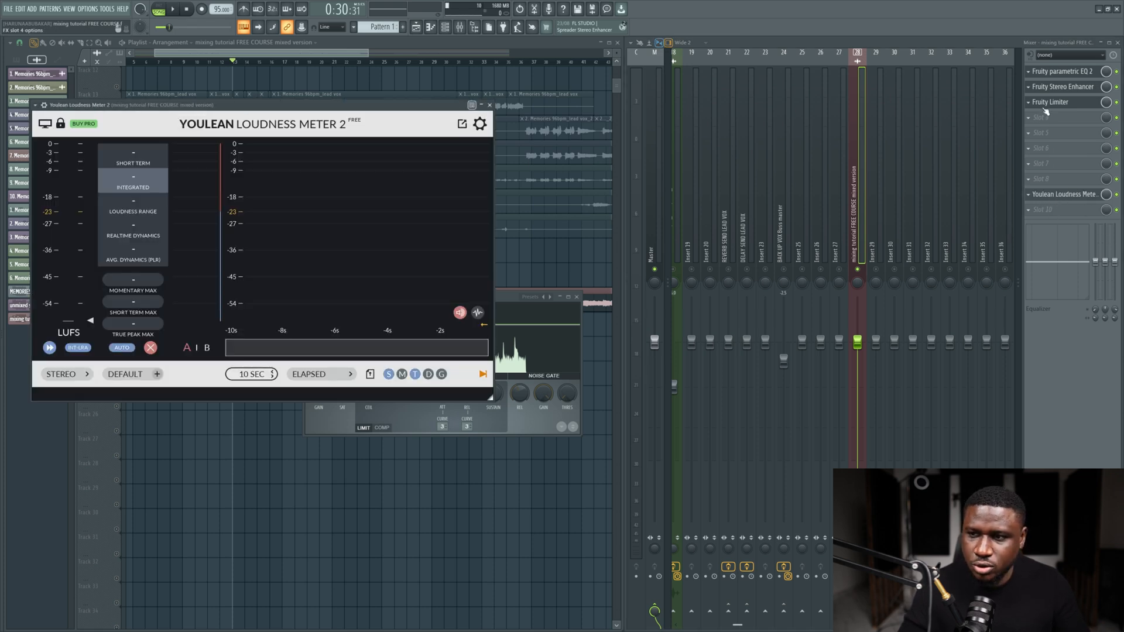
drag(252, 106, 369, 258)
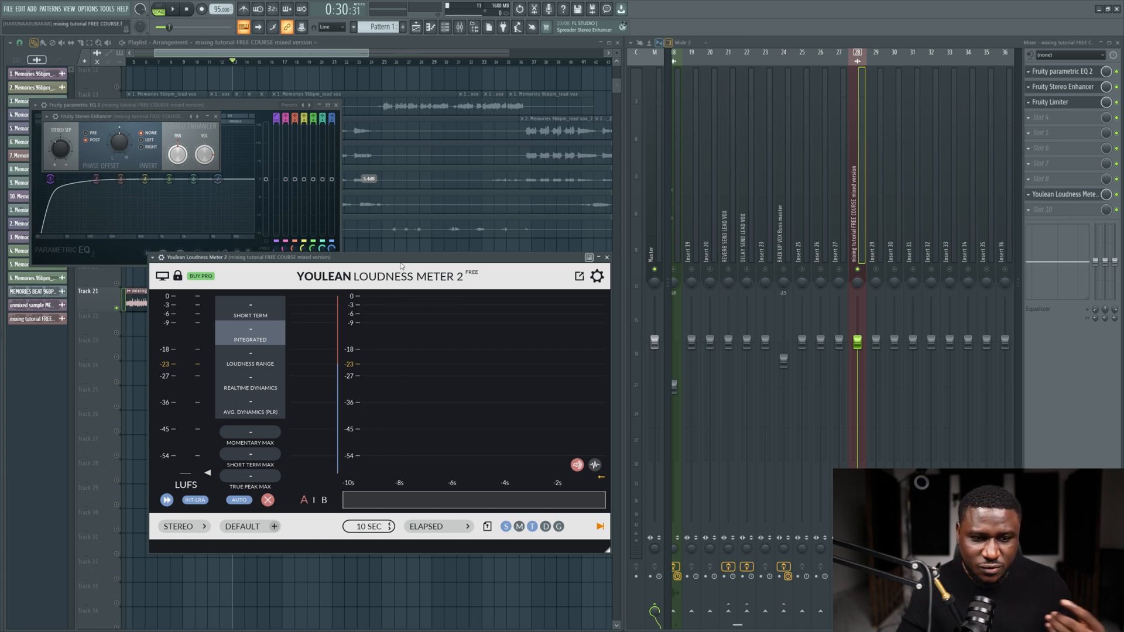
drag(407, 262, 393, 340)
key(space)
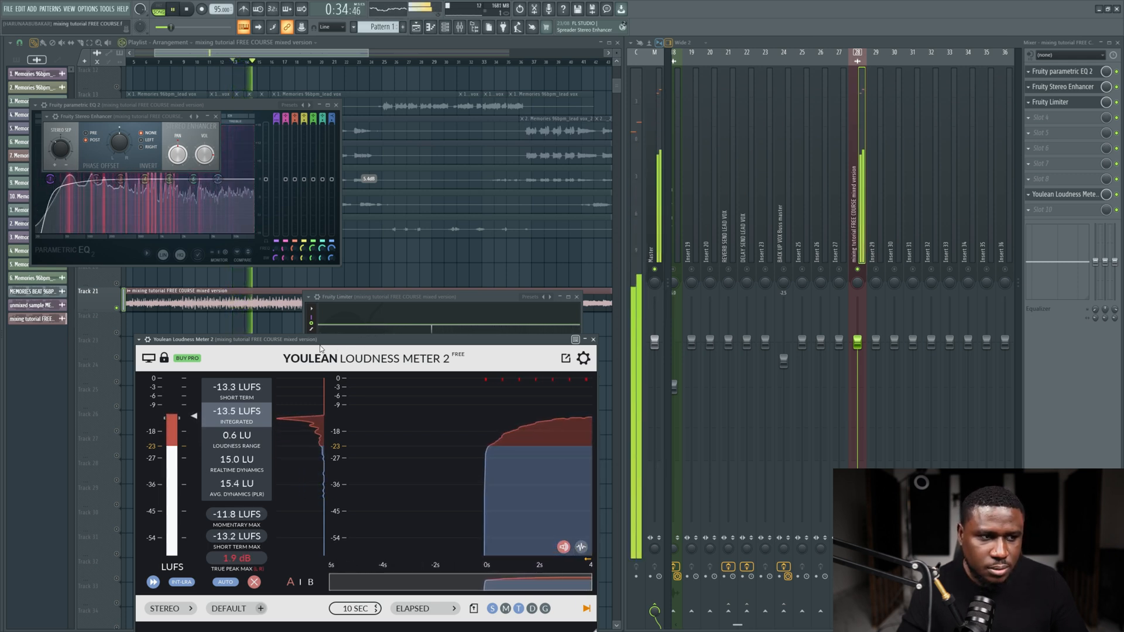
key(space)
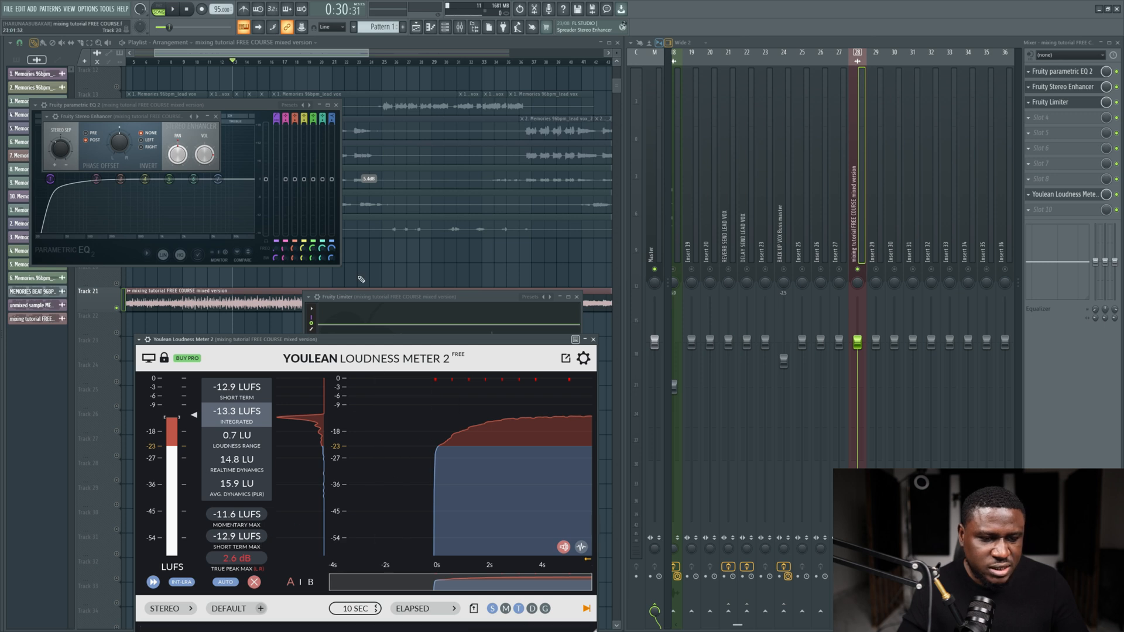
Step: Set the Fruity Limiter ceiling to about 10.3 dB and adjust its gain from about 5.3 dB while auditioning
drag(387, 300, 363, 121)
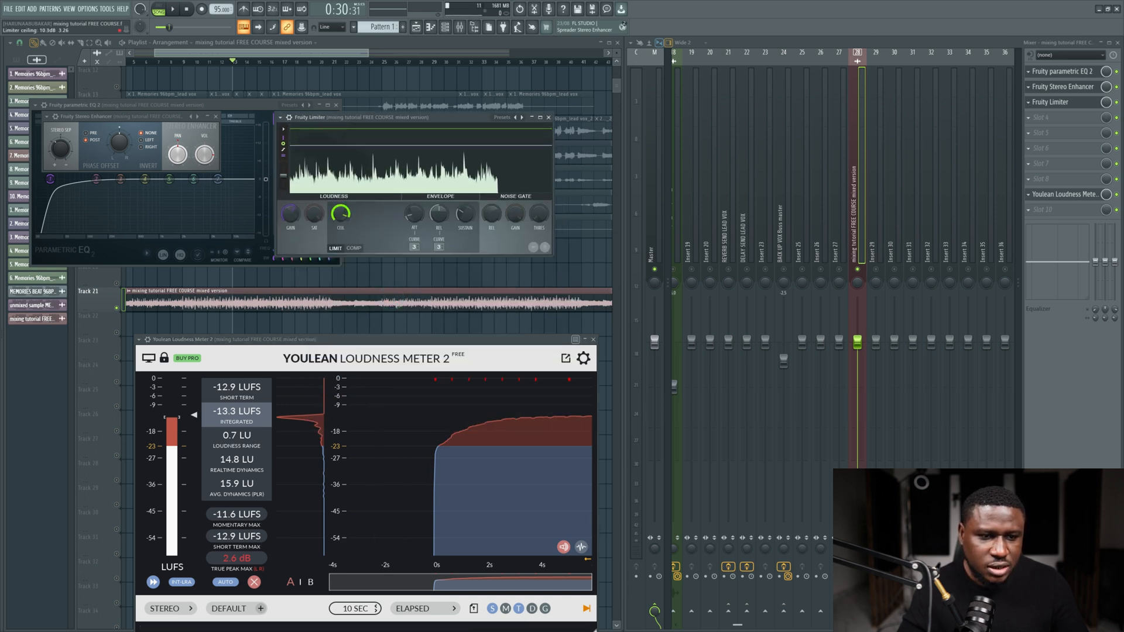
key(space)
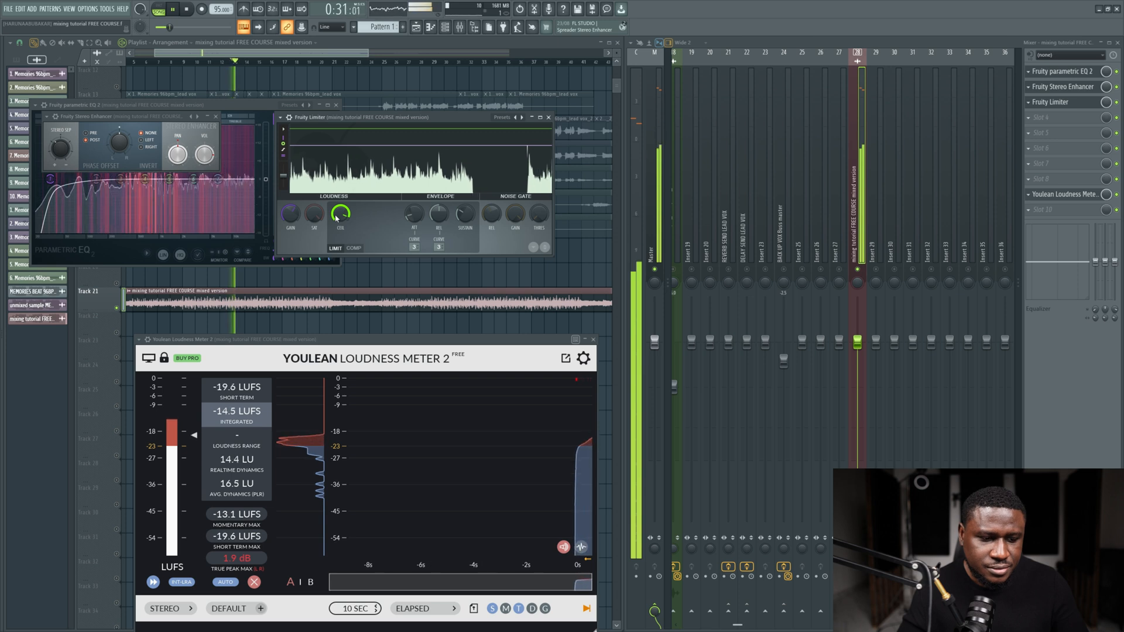
key(space)
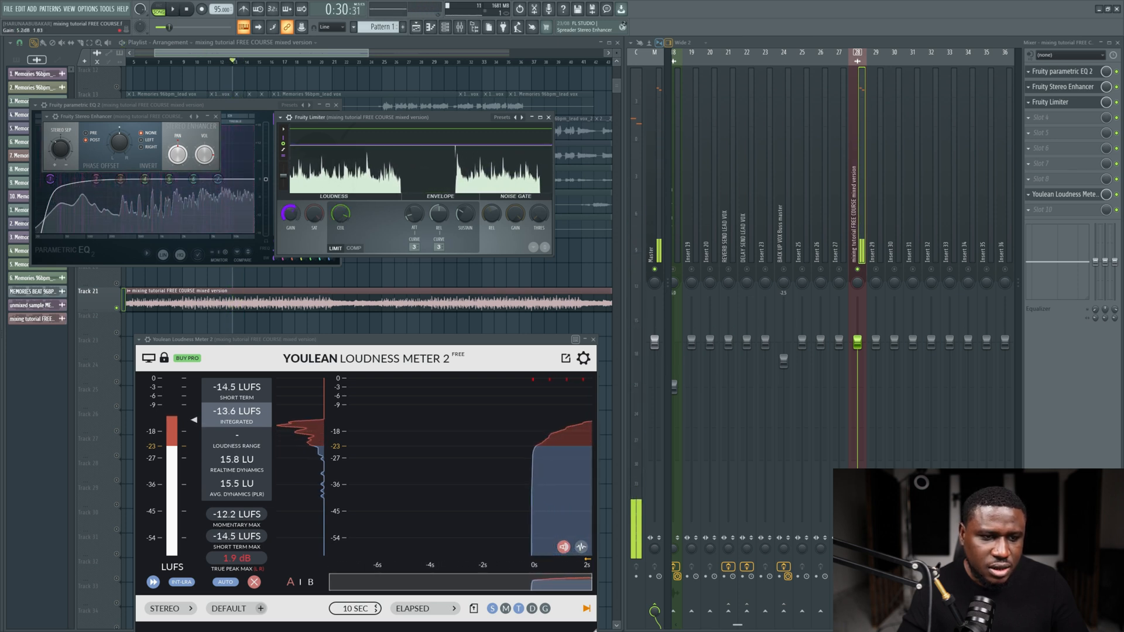
key(space)
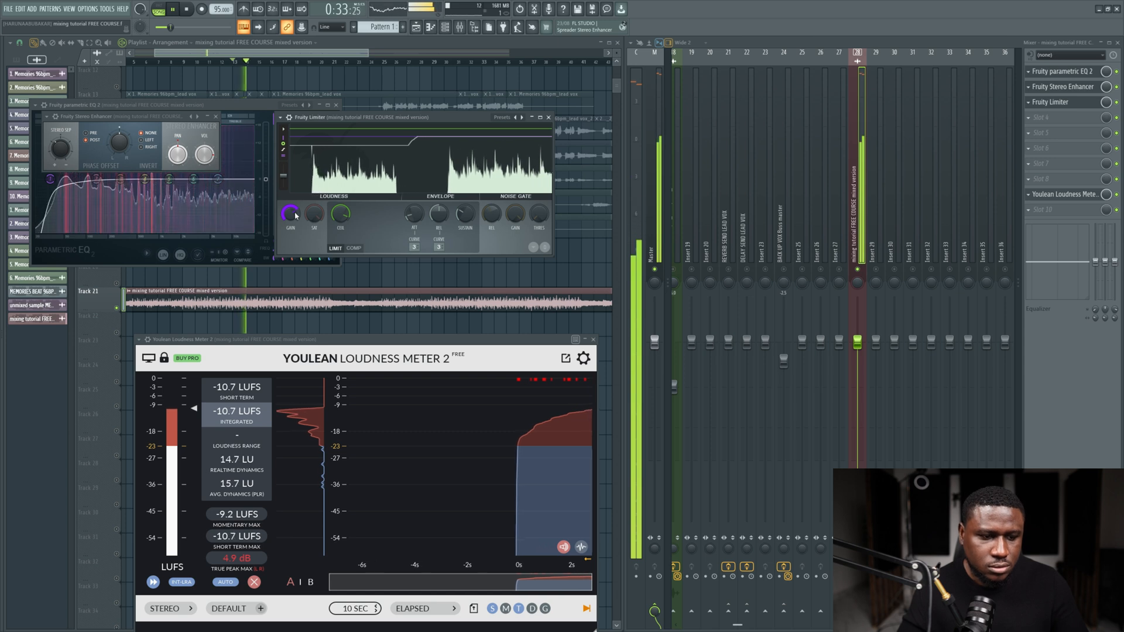
Step: Bring the Fruity Limiter gain to about 8.1 dB and clear the loudness meter to re-measure the mixed version
click(253, 581)
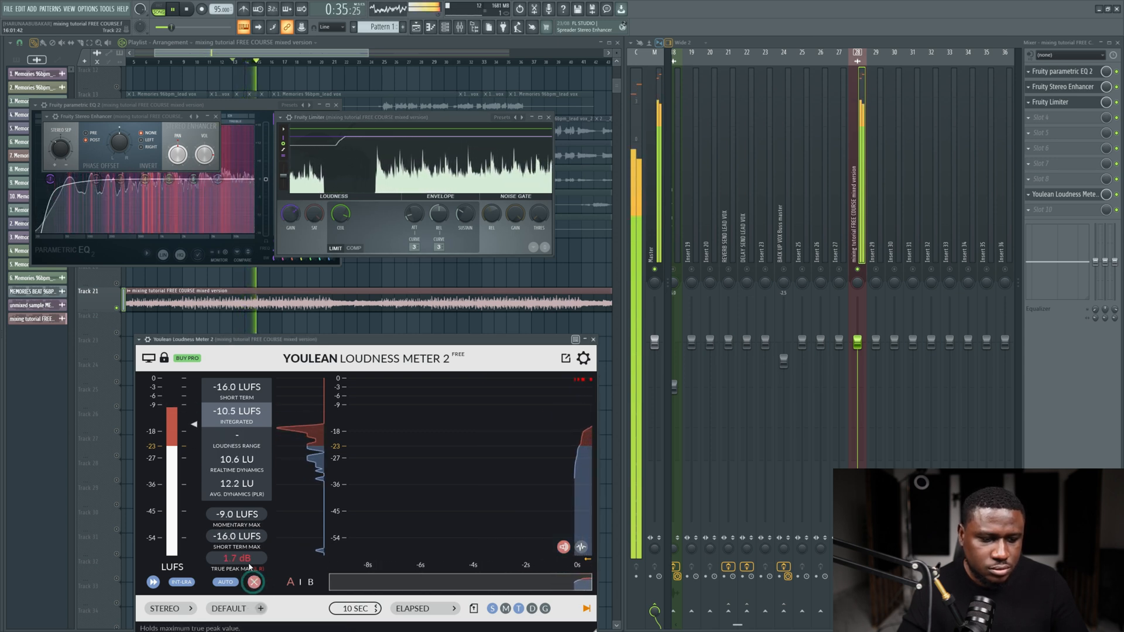
key(space)
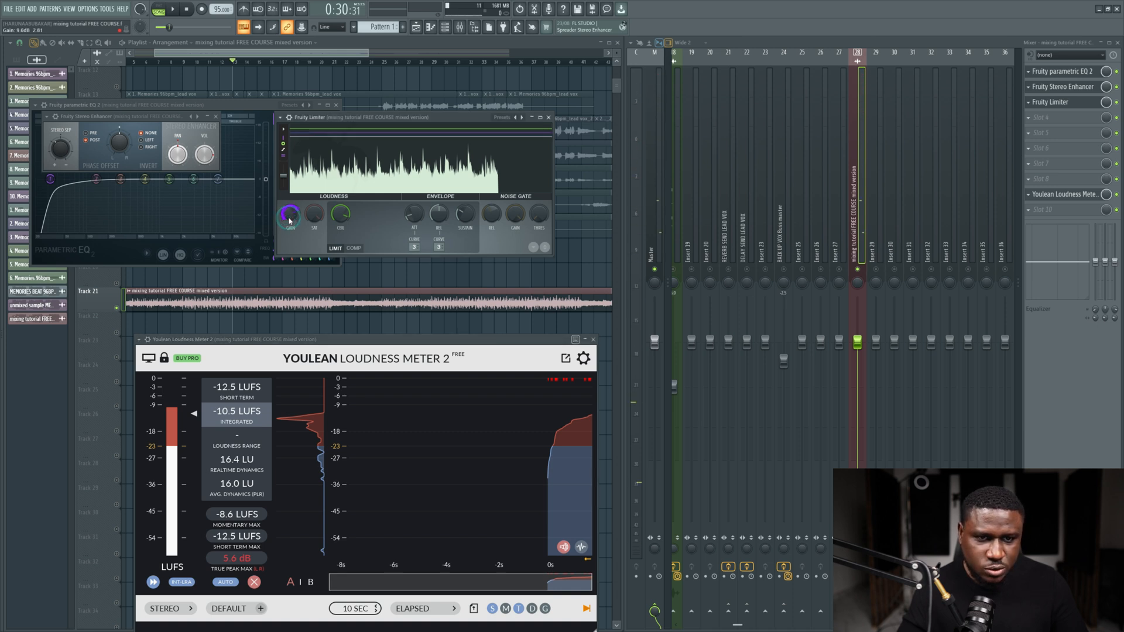
key(space)
scroll(289, 221, down, 2)
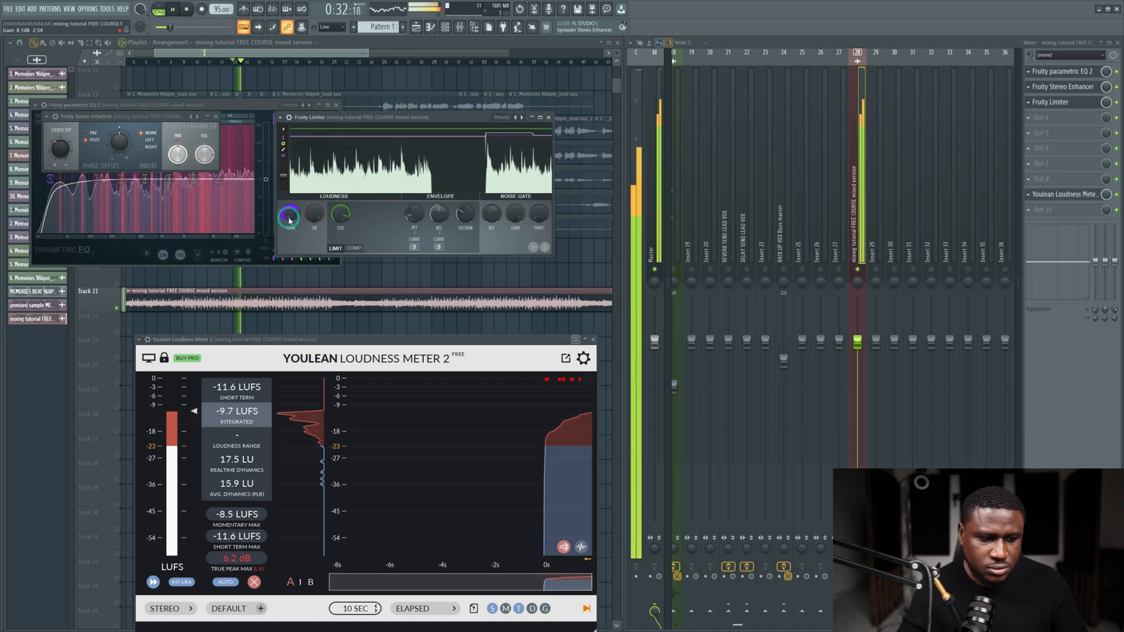
click(255, 583)
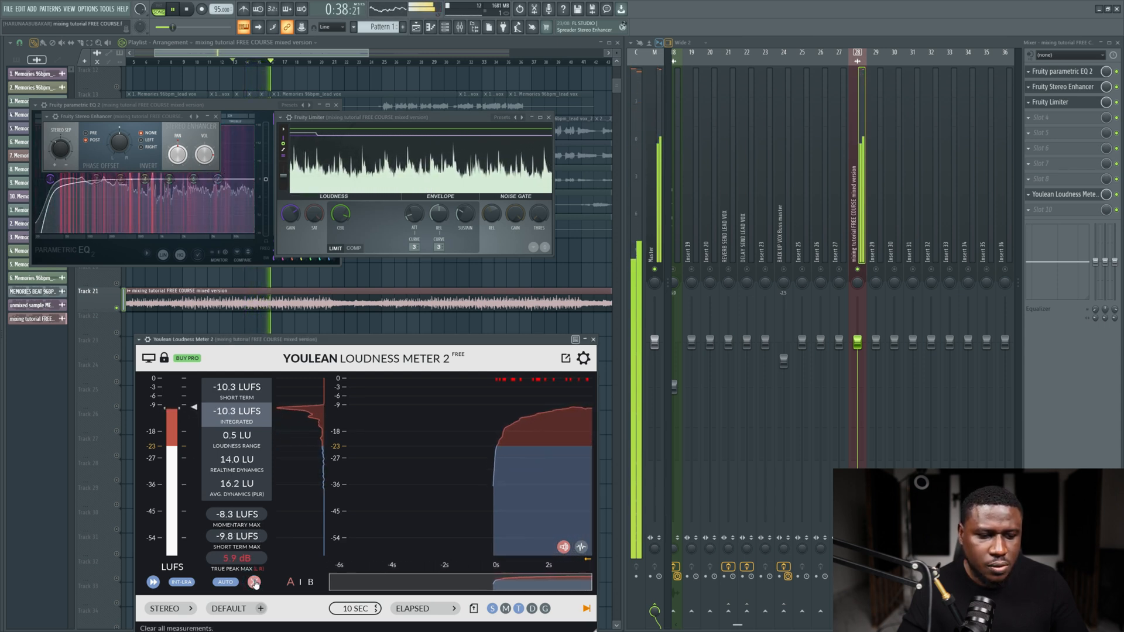
key(space)
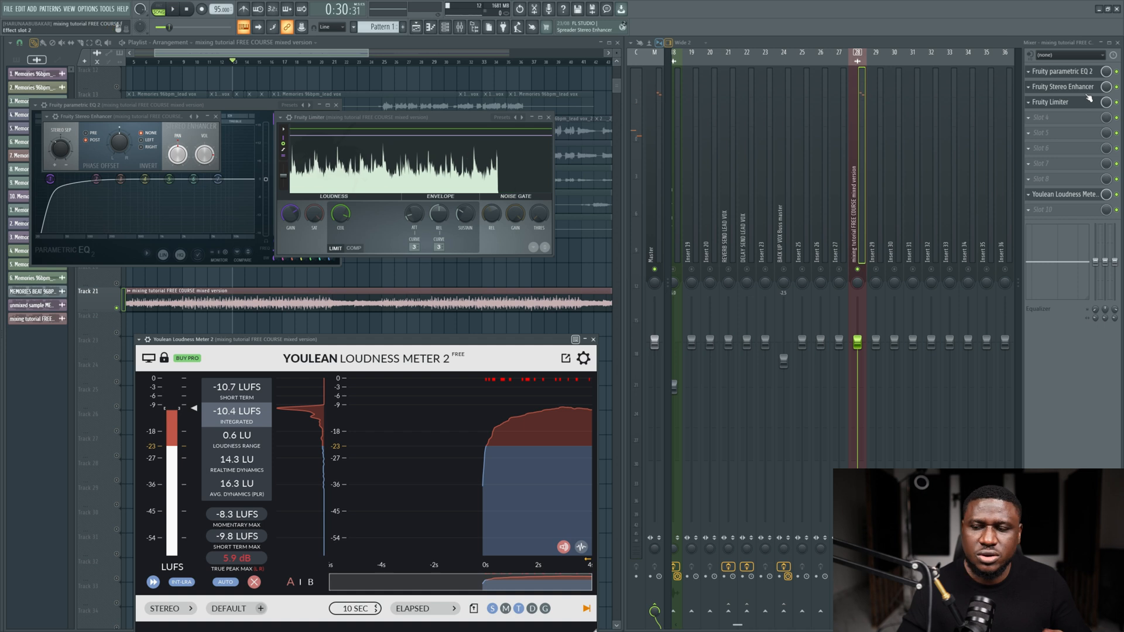
Step: Raise the EQ's band 1 high-pass frequency to about 38 Hz, start playback and close the EQ window
click(1077, 73)
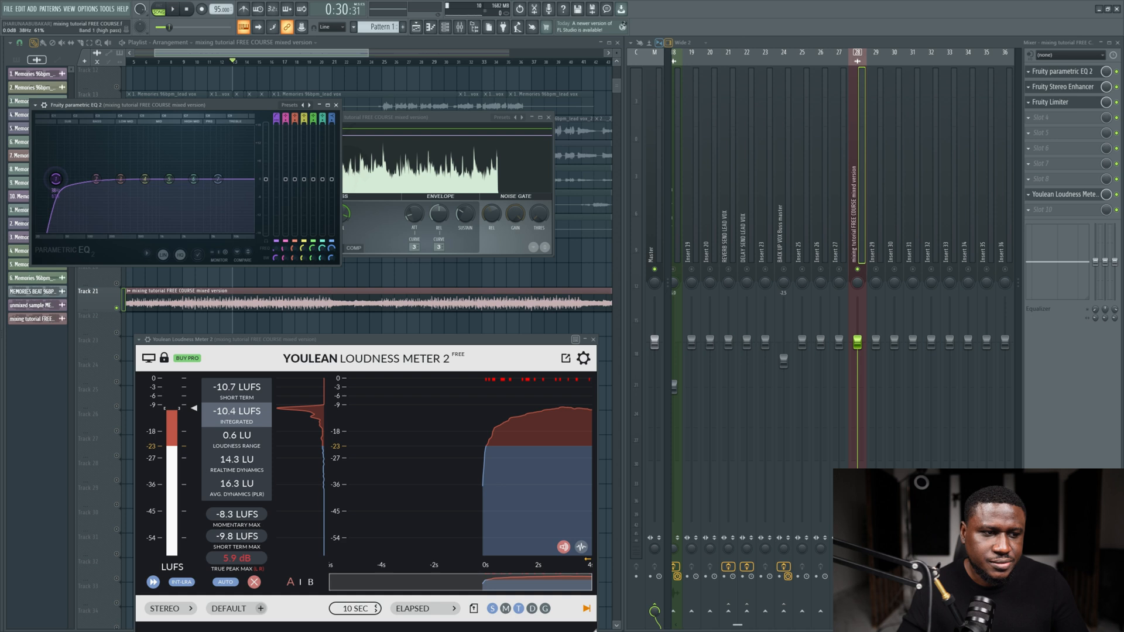
key(space)
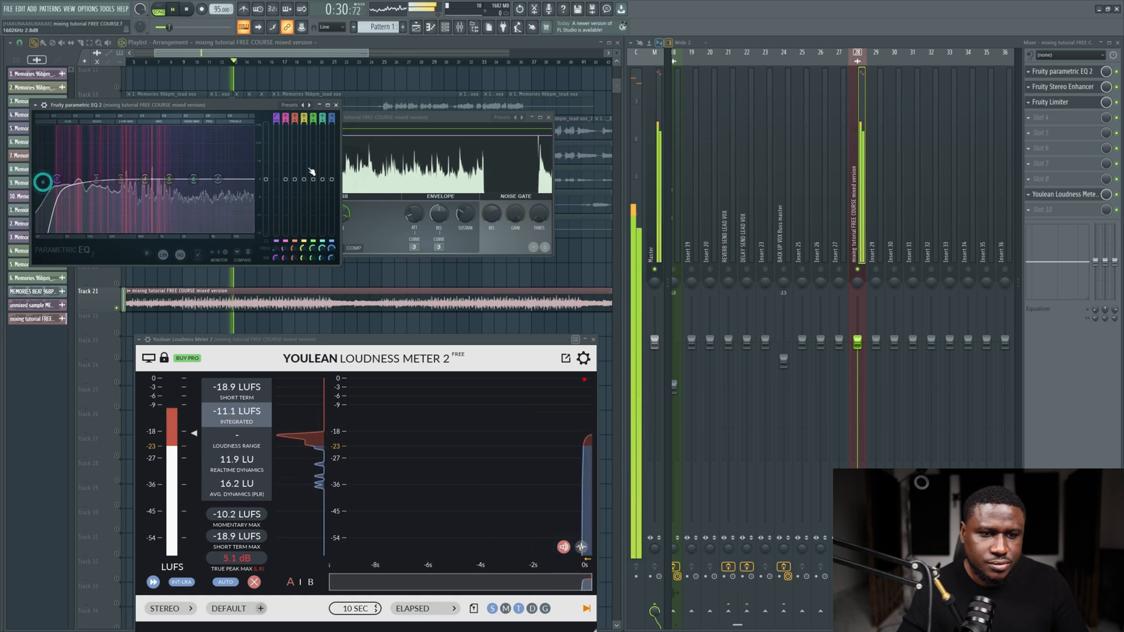
click(336, 105)
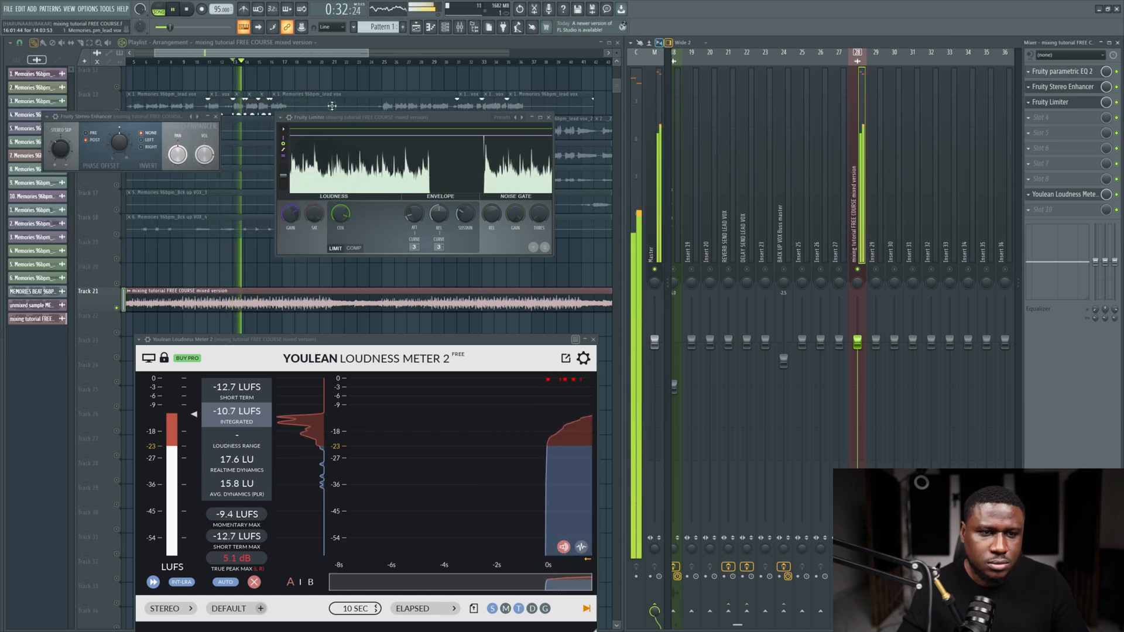
Step: Raise the Fruity Limiter gain to about 9.3 dB and clear the loudness meter to re-measure the mixed version
click(253, 582)
drag(291, 214, 290, 193)
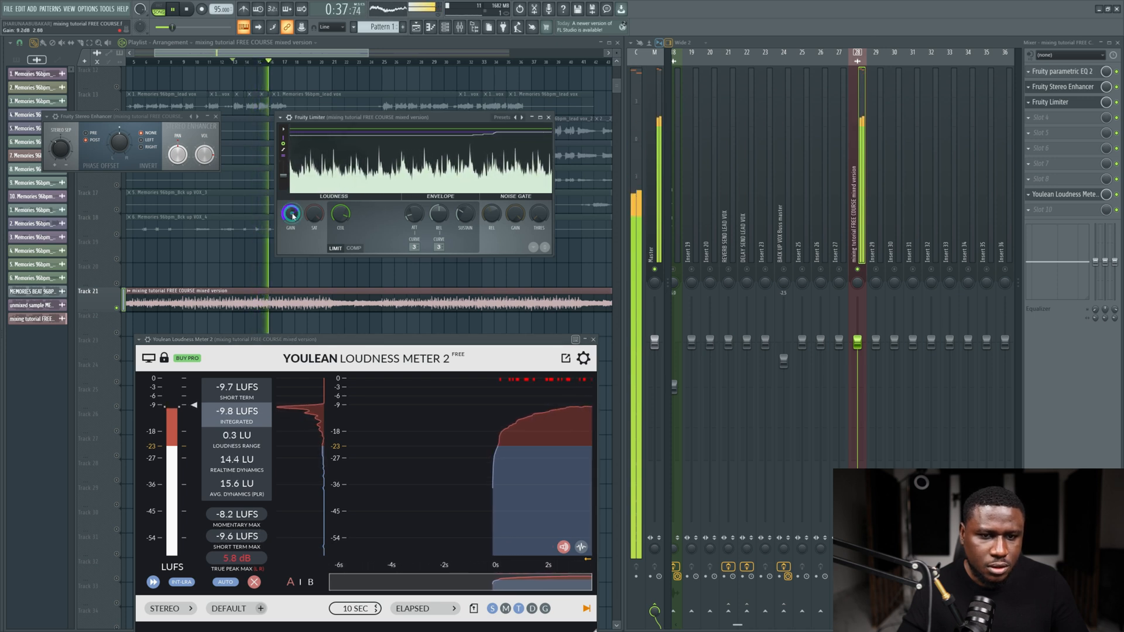
click(254, 582)
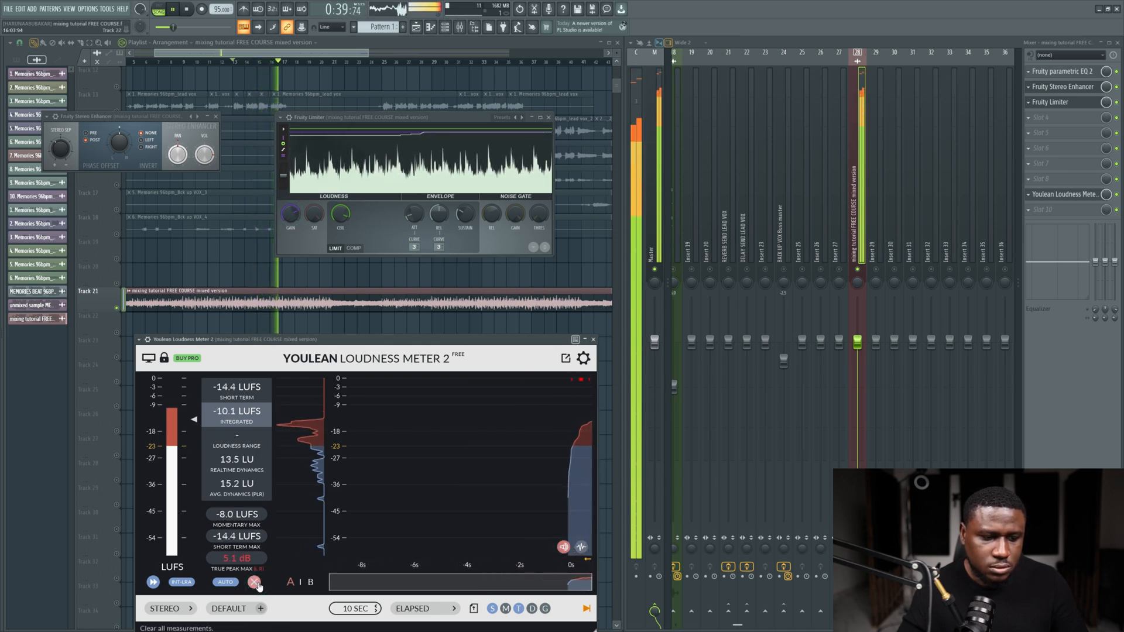
key(space)
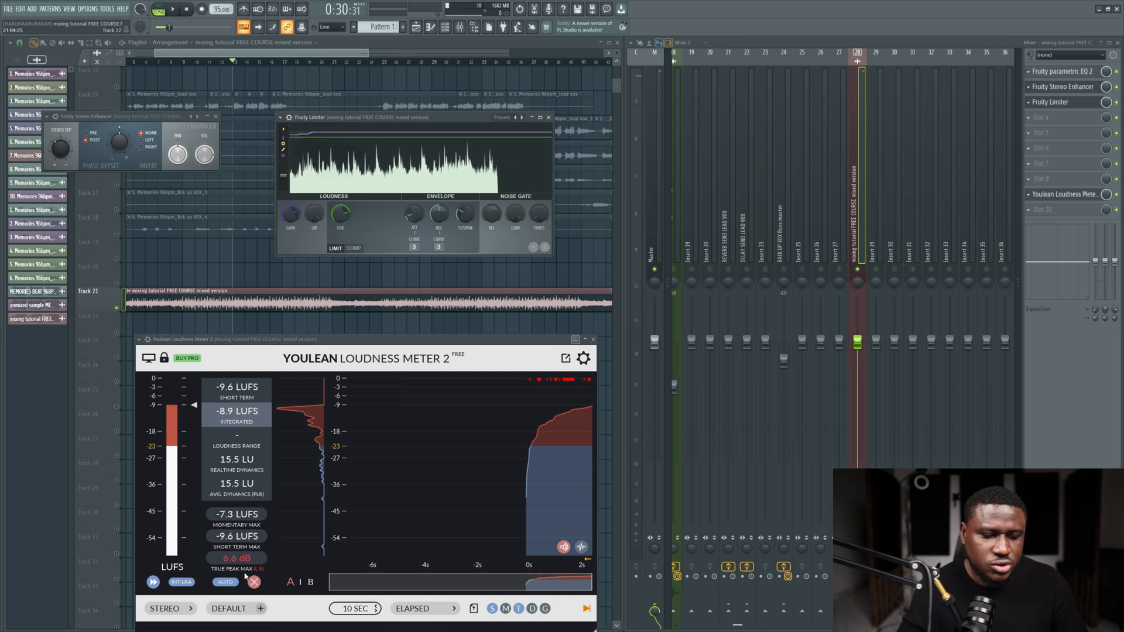
Step: Lower the Fruity Limiter ceiling to about -0.8 dB, clearing the loudness meter and replaying the section to check the true peak
key(space)
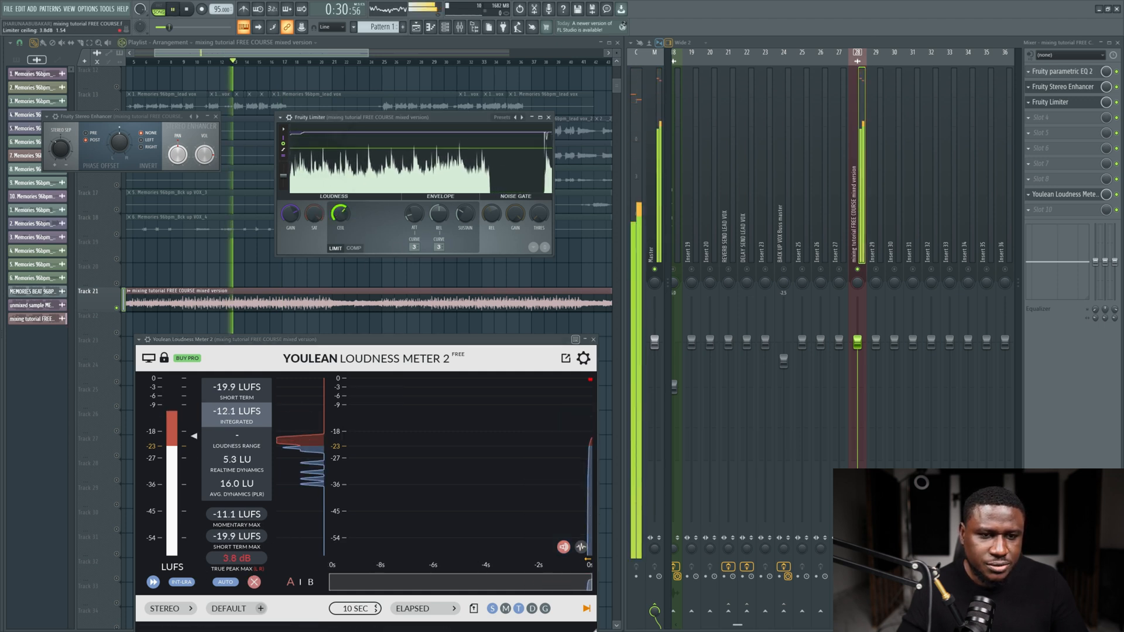
click(254, 582)
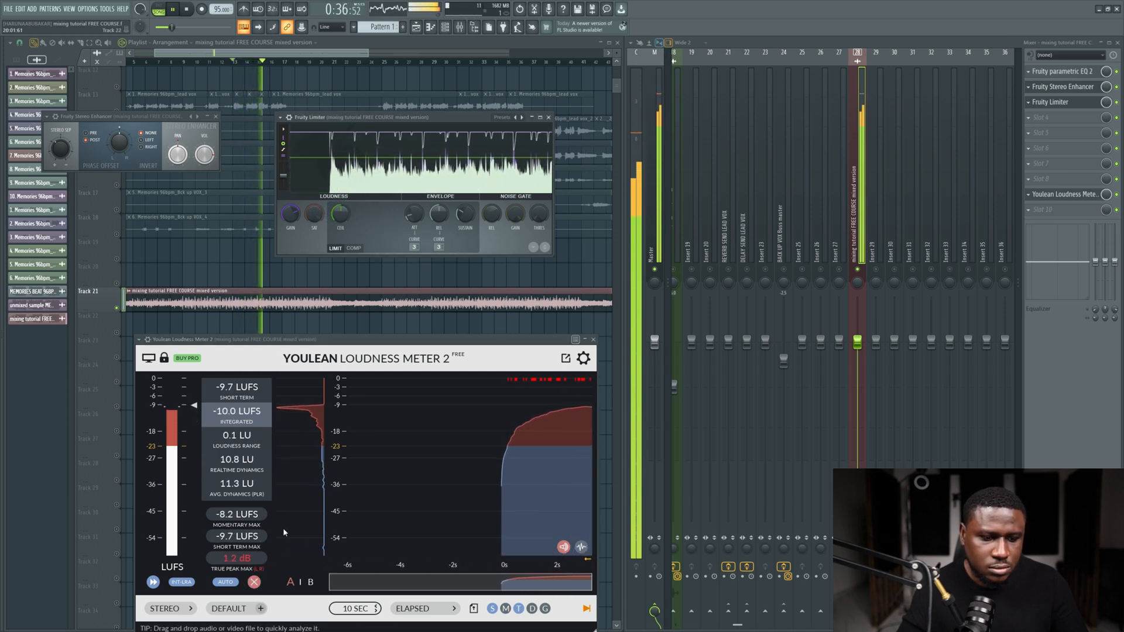
click(256, 584)
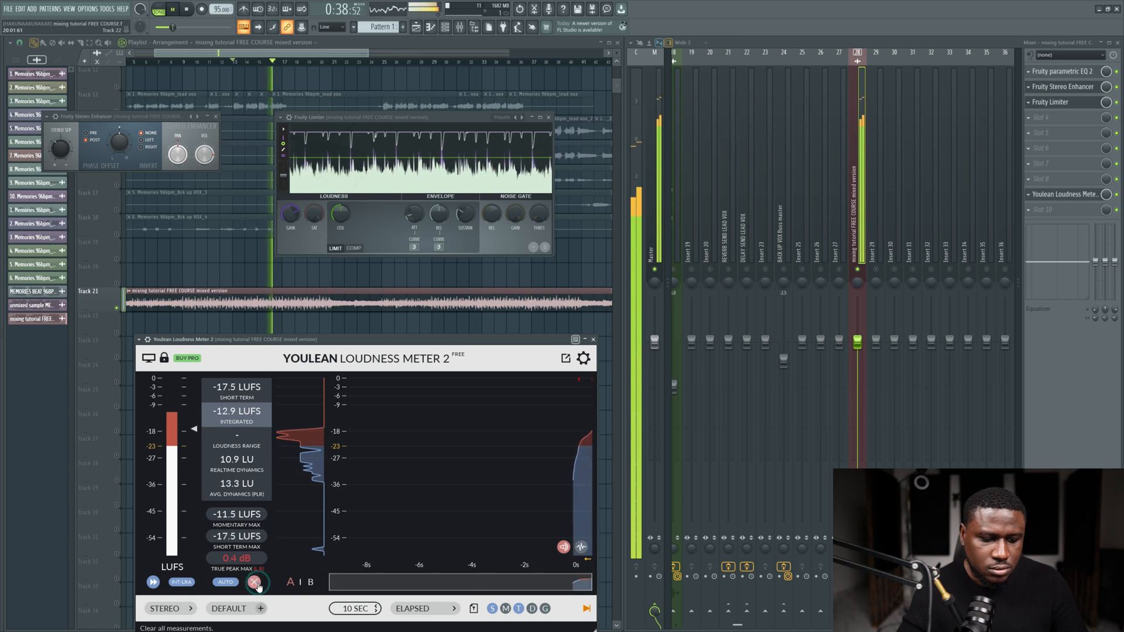
key(space)
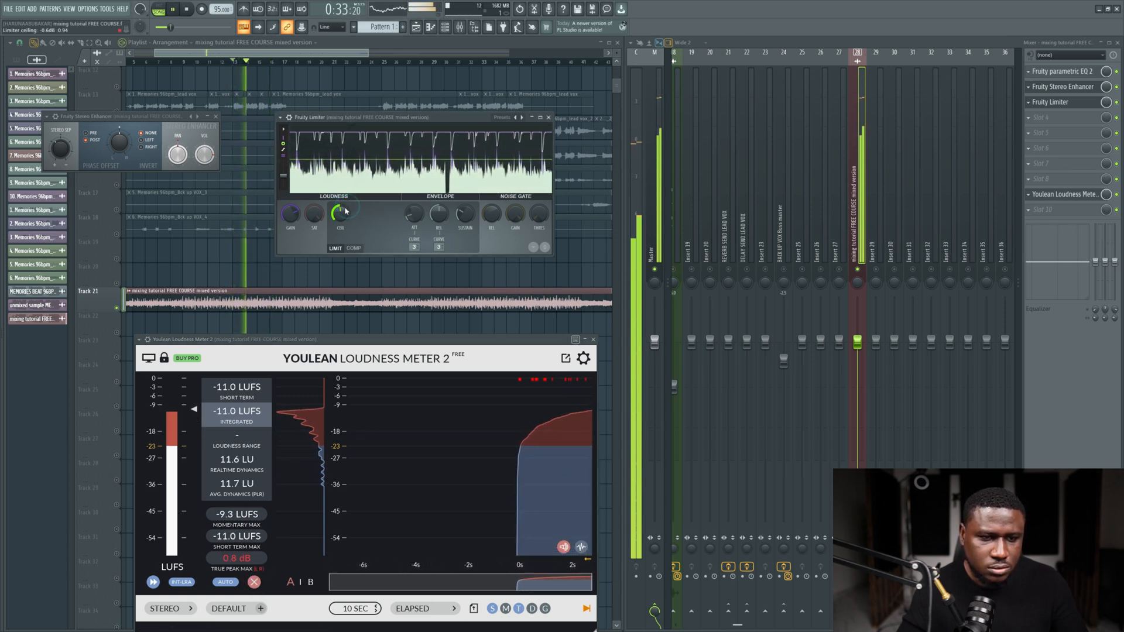
click(254, 583)
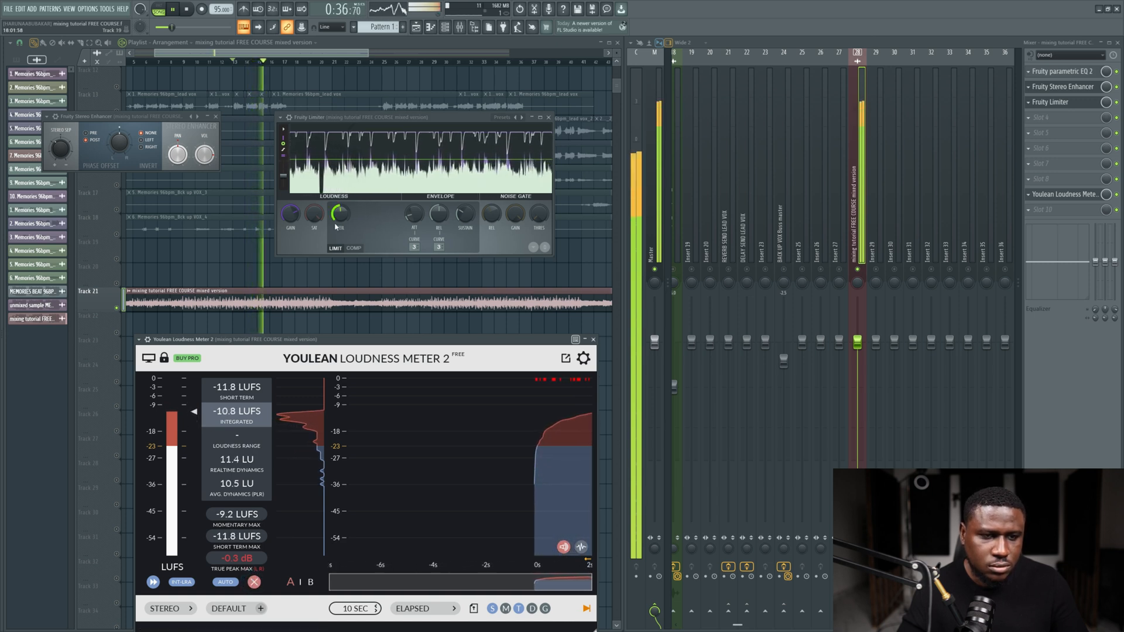
key(space)
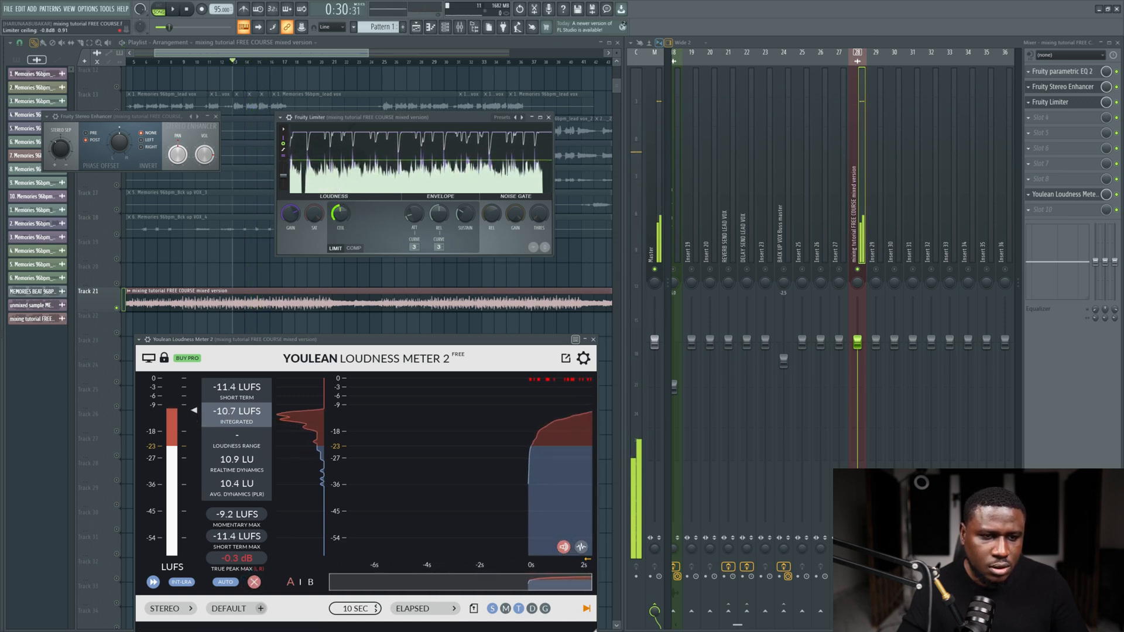
click(254, 582)
key(space)
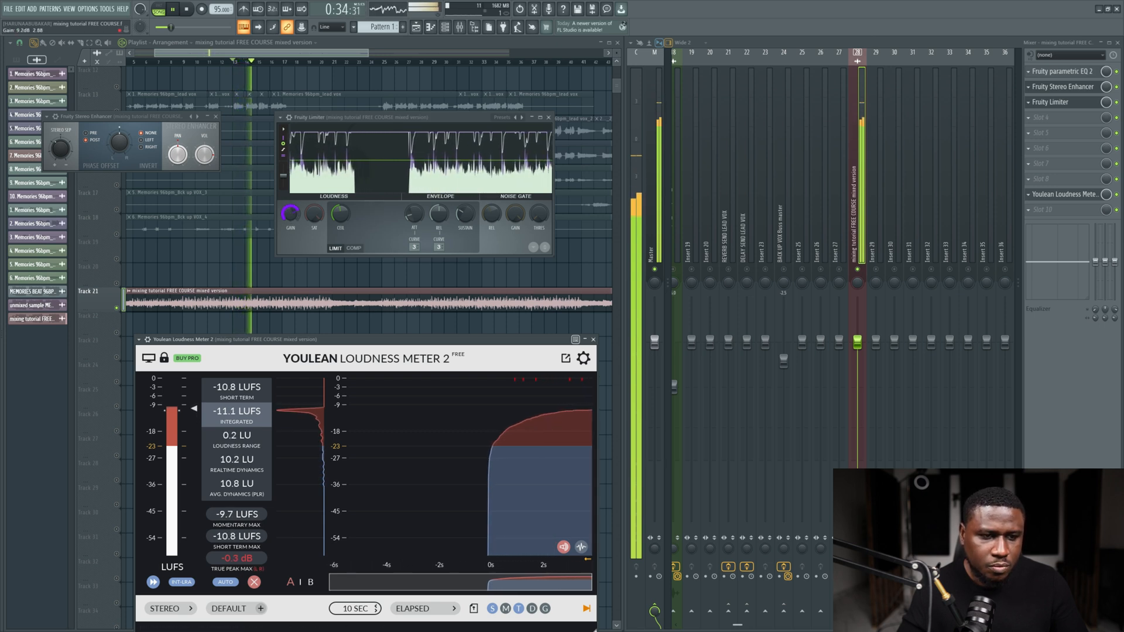
Step: Fine-tune the Fruity Limiter gain and lower its ceiling to about -1.1 dB, re-measuring the loudness after each change
drag(290, 214, 289, 211)
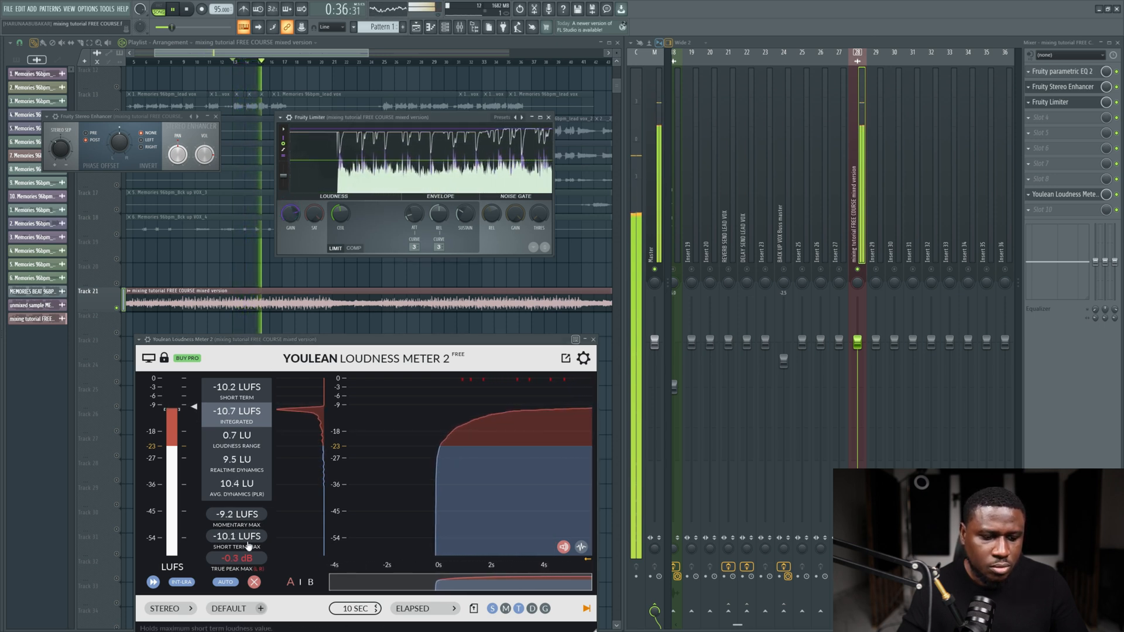
click(253, 582)
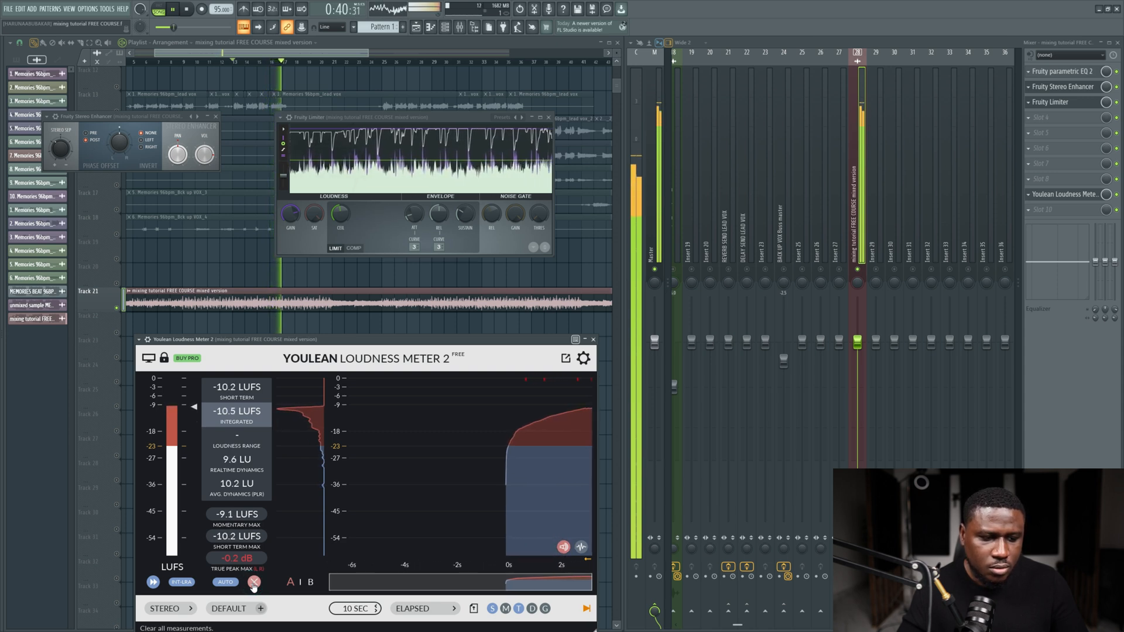
click(254, 582)
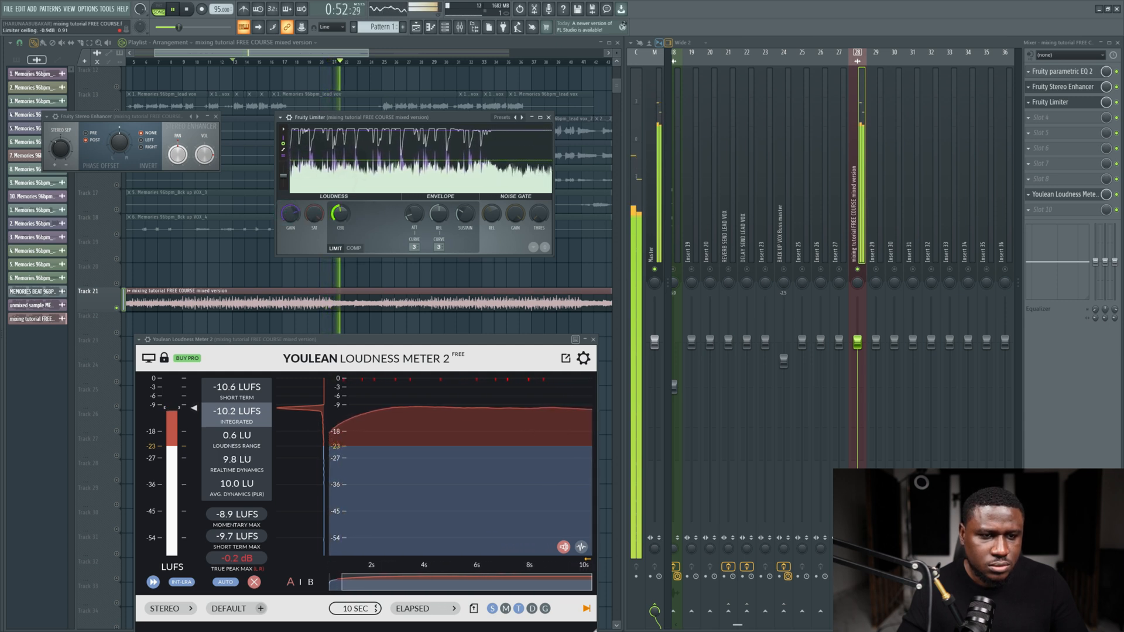
click(254, 581)
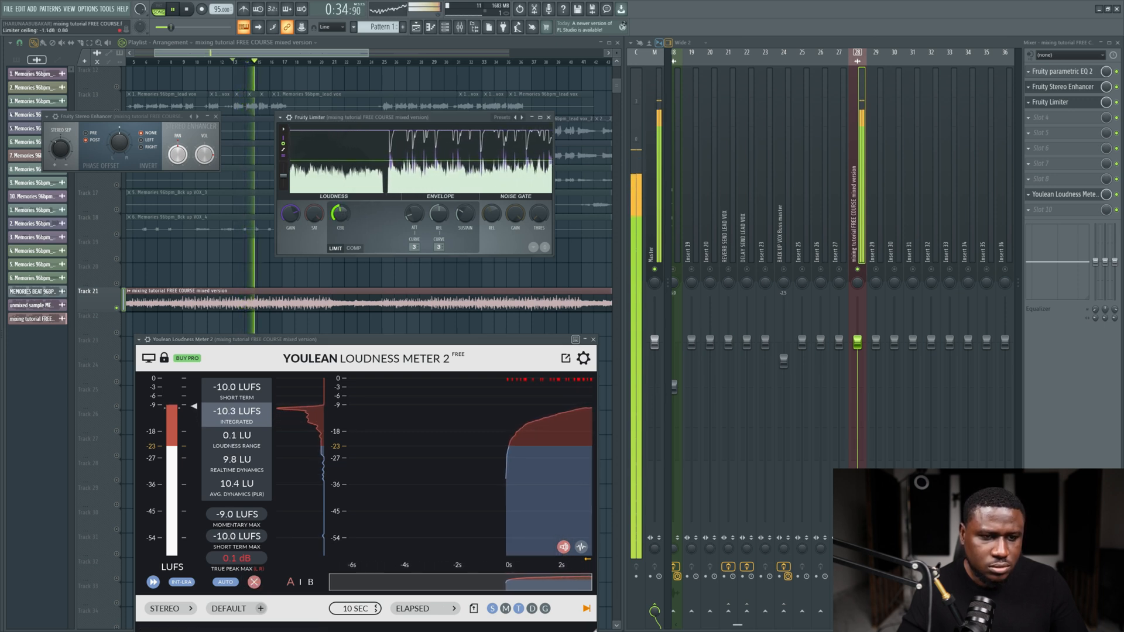
drag(343, 211, 344, 214)
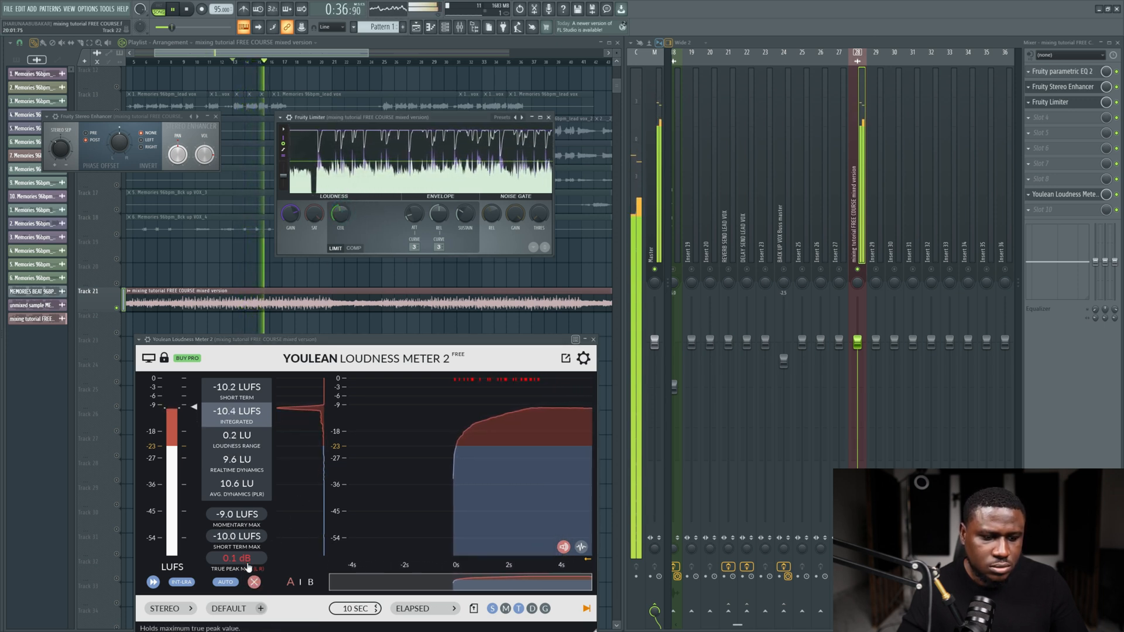
click(254, 582)
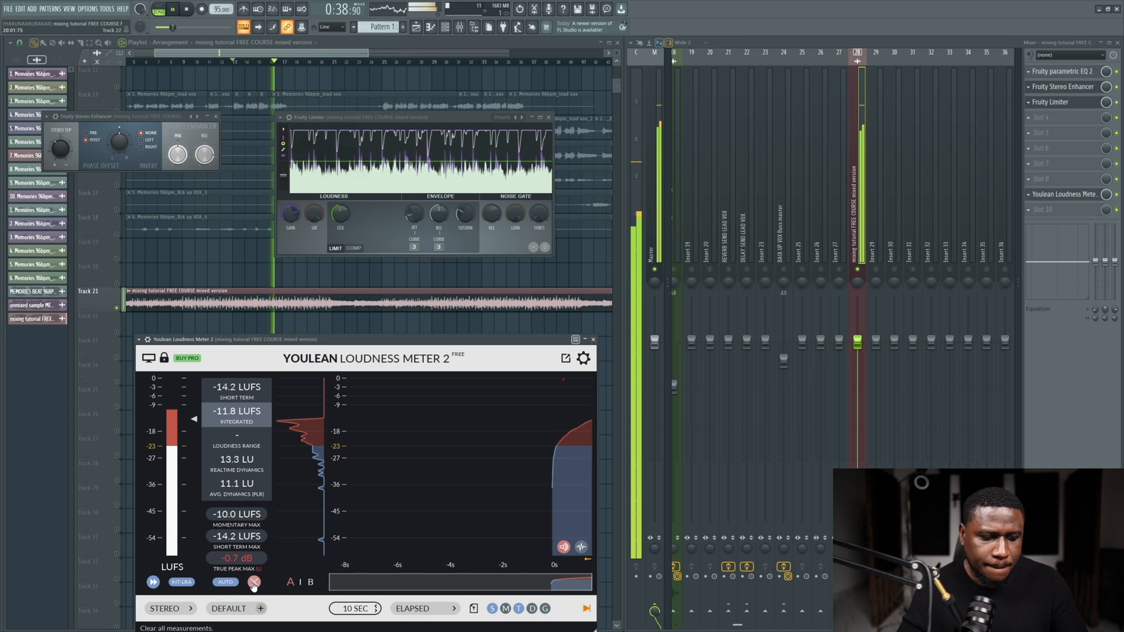
key(space)
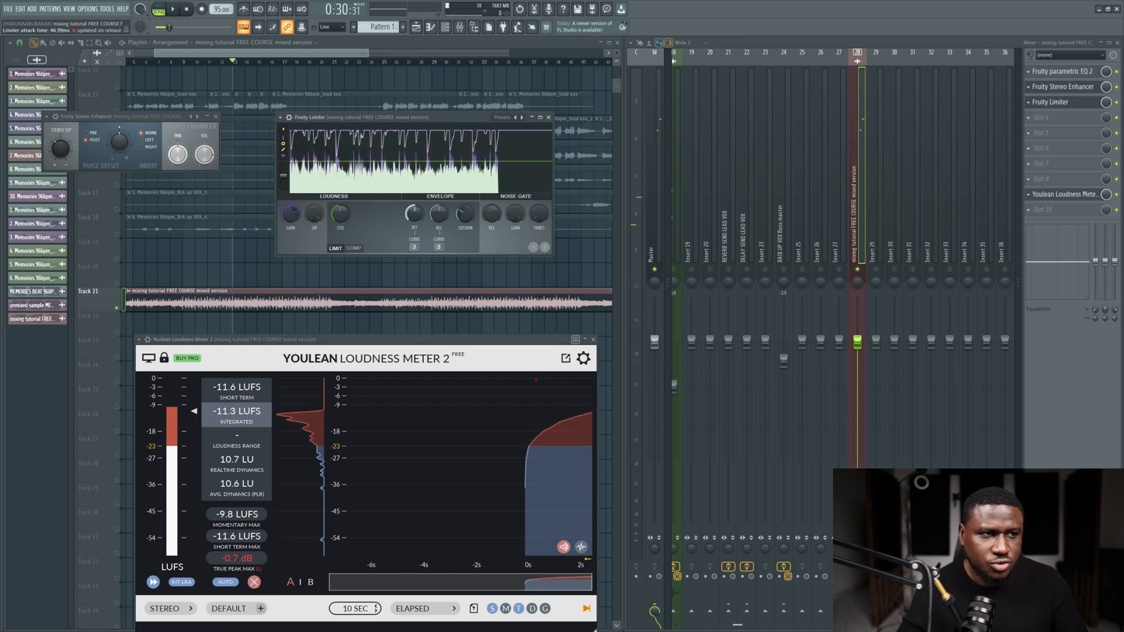
Step: Adjust the Fruity Limiter attack time to about 8.6 ms during playback and re-measure the loudness of the mixed version
key(space)
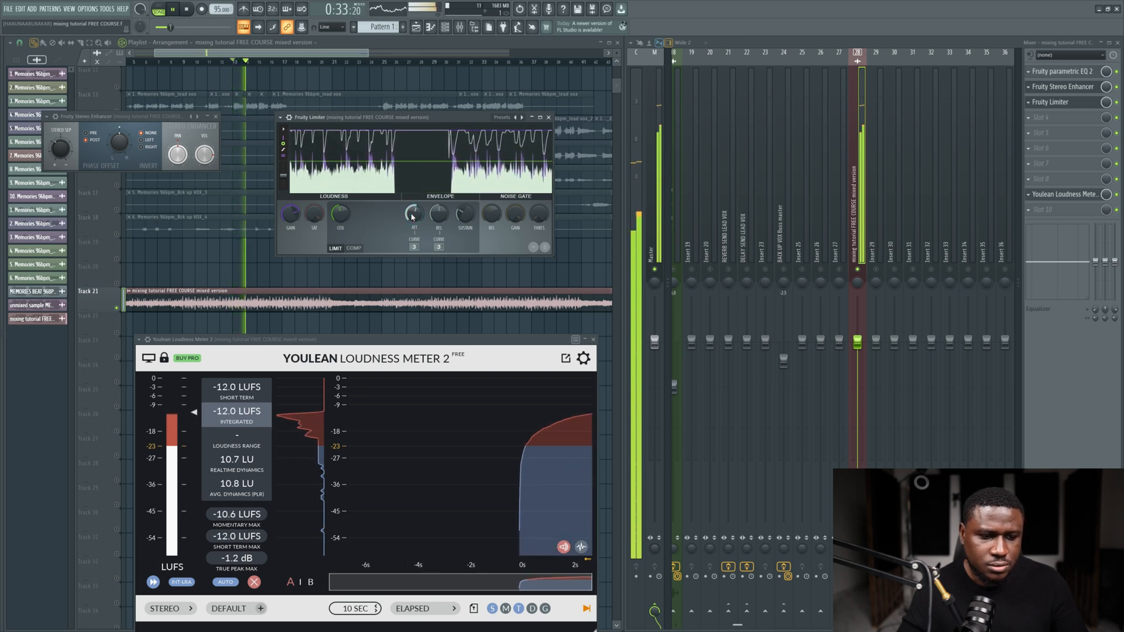
click(253, 582)
key(space)
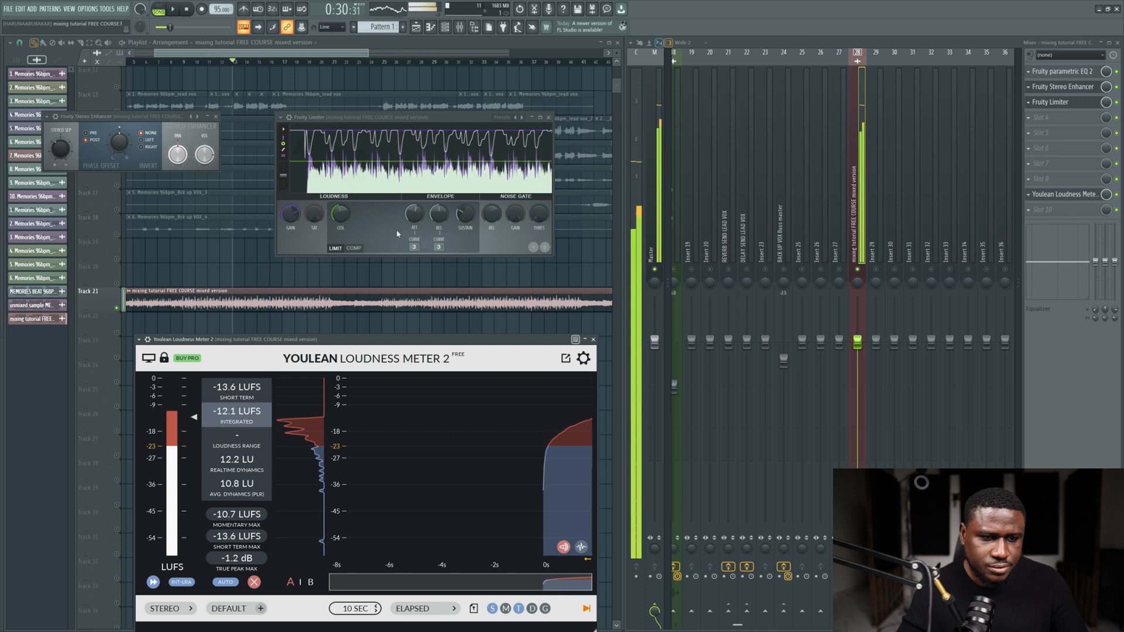
drag(414, 214, 414, 208)
key(space)
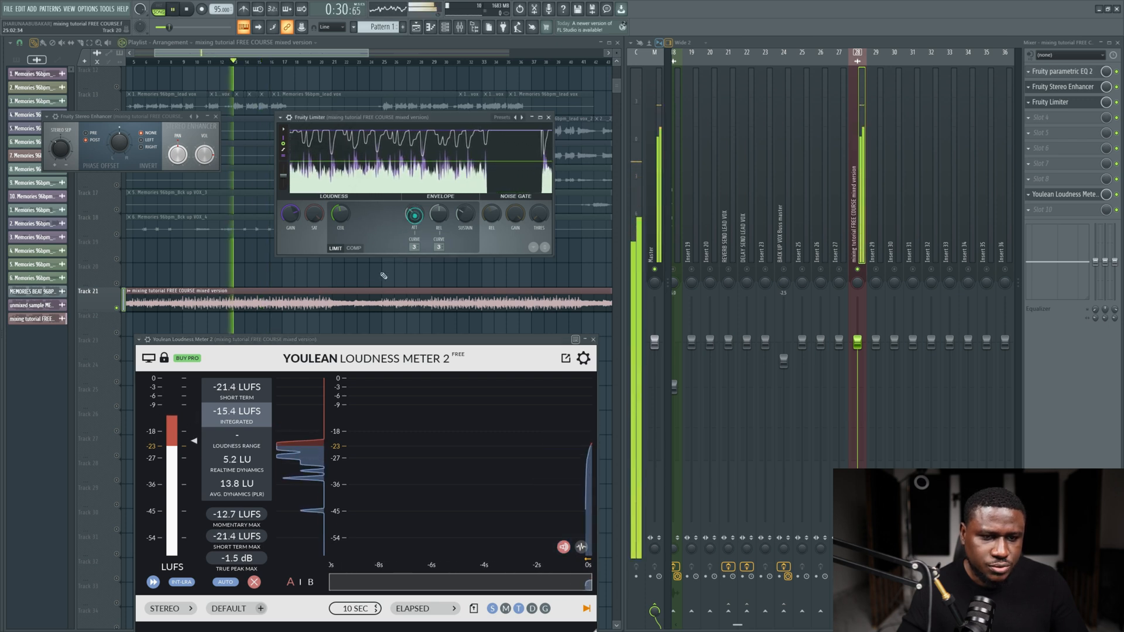
click(255, 582)
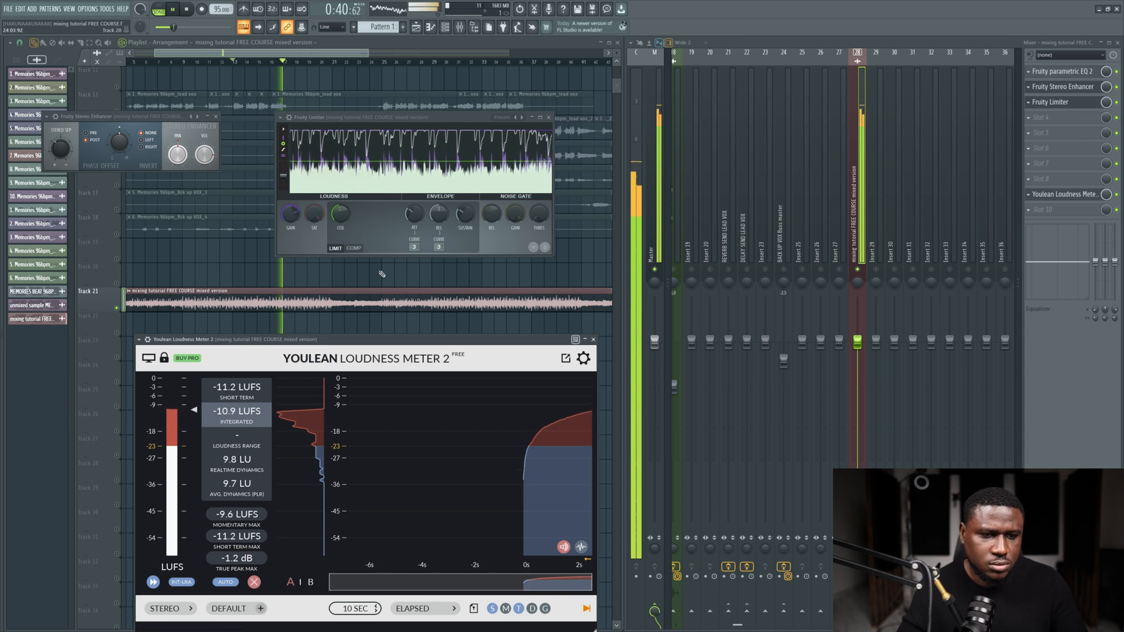
drag(417, 216, 417, 222)
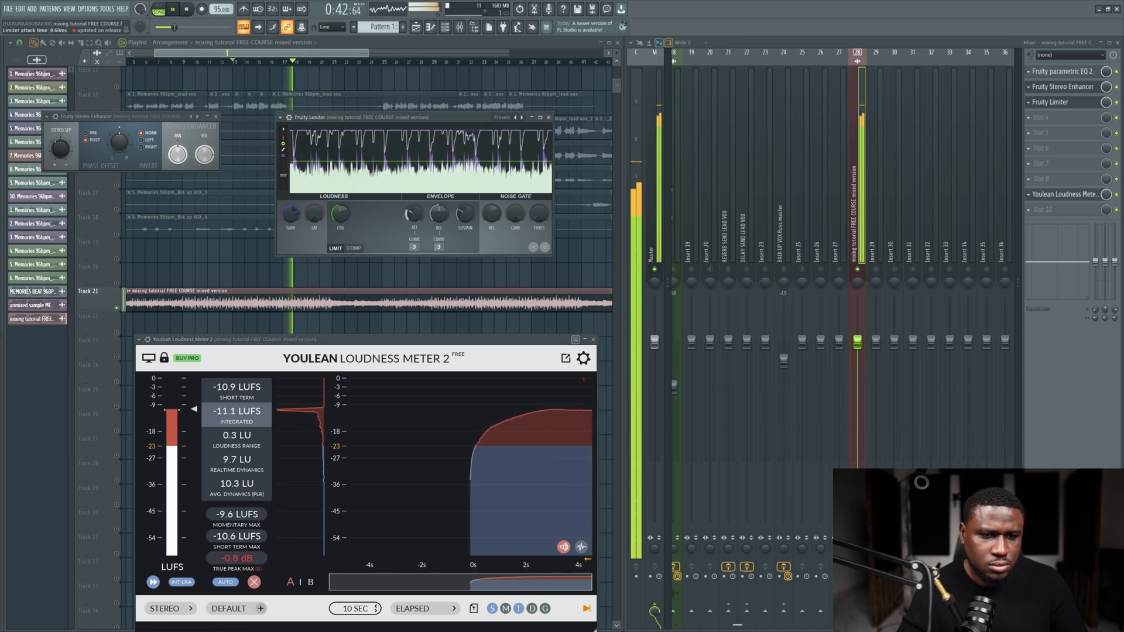
click(254, 581)
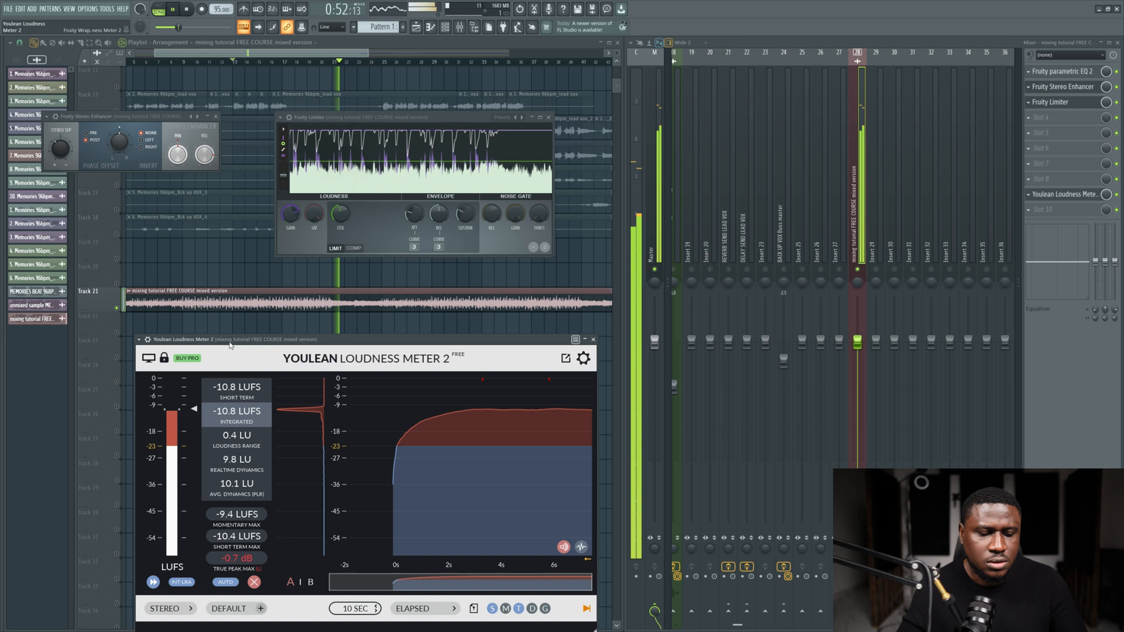
key(space)
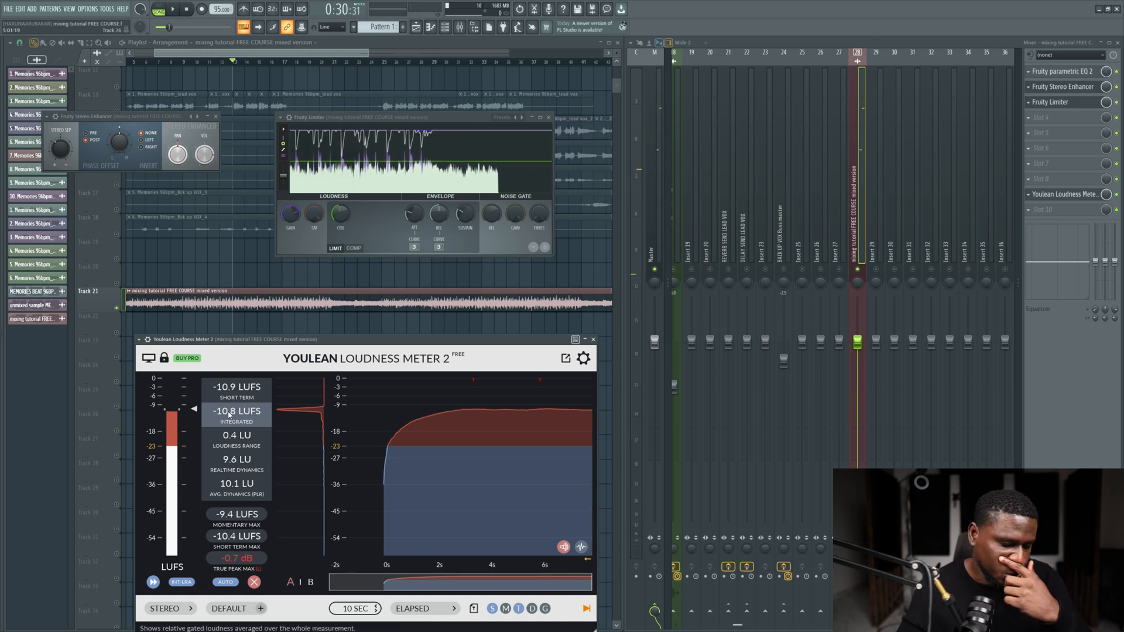
Step: Set up a 24-bit WAV export of the full song as mastered.wav and close the render settings without rendering
click(8, 9)
mouse_move(18, 102)
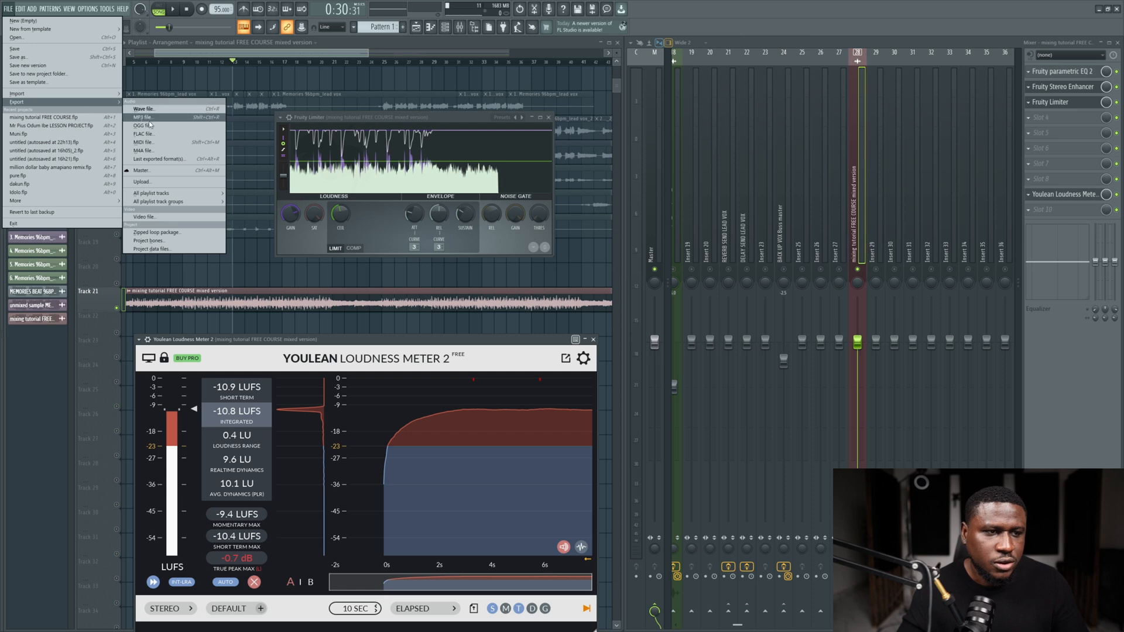
click(156, 112)
key(Return)
click(525, 255)
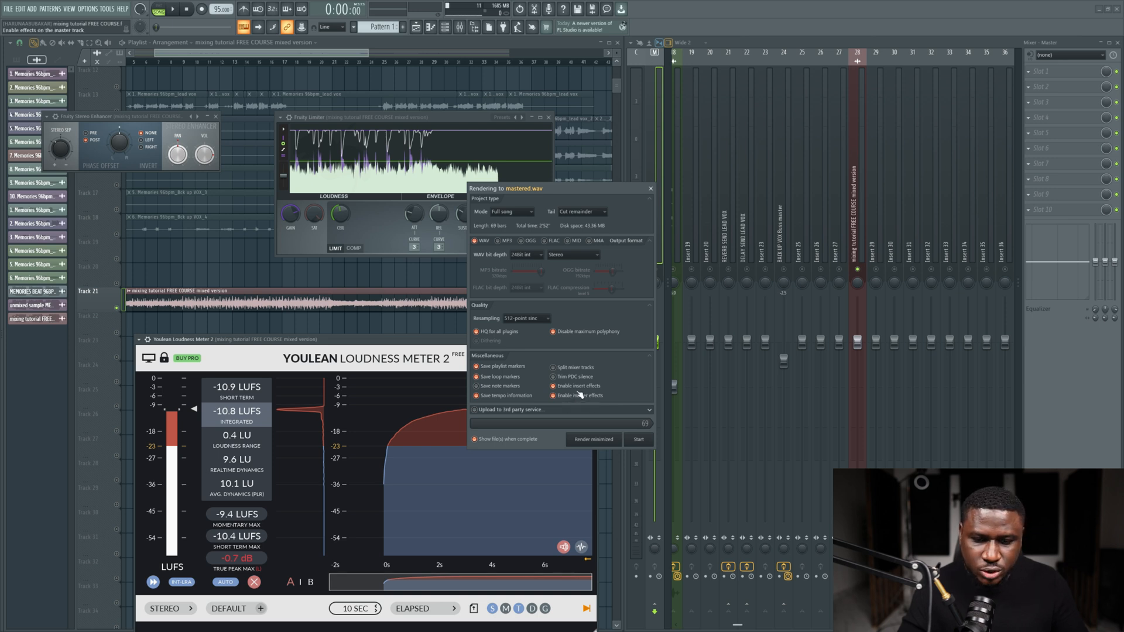
click(649, 188)
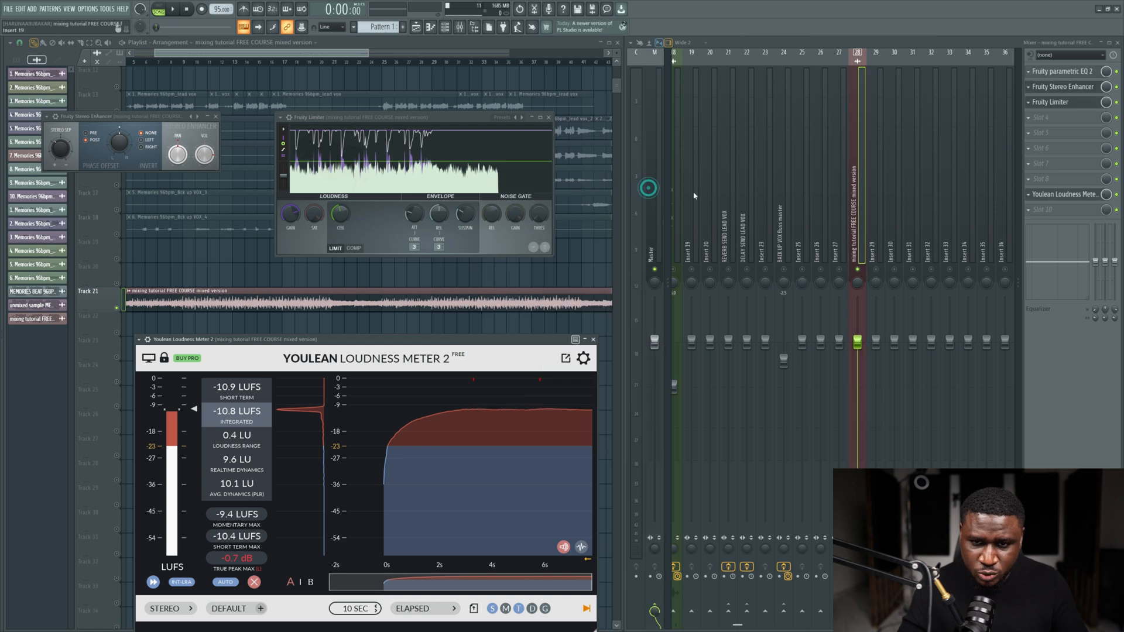
Step: Compare the master track's effect slots with insert 28's, close the plugin windows and show the whole mixed version clip in the playlist
click(651, 210)
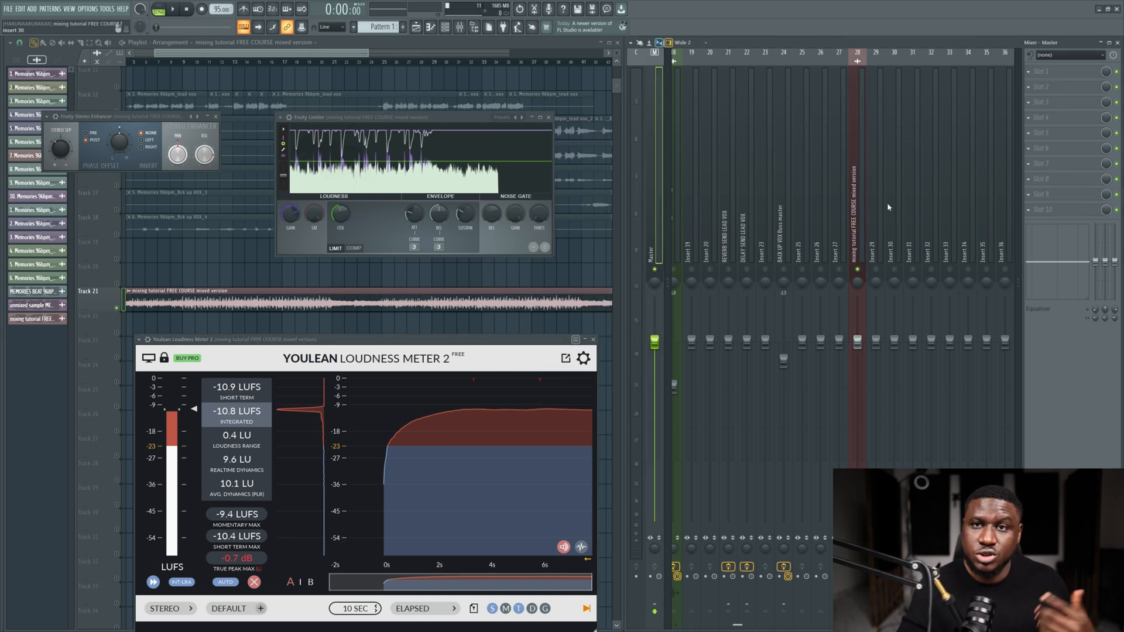
click(855, 196)
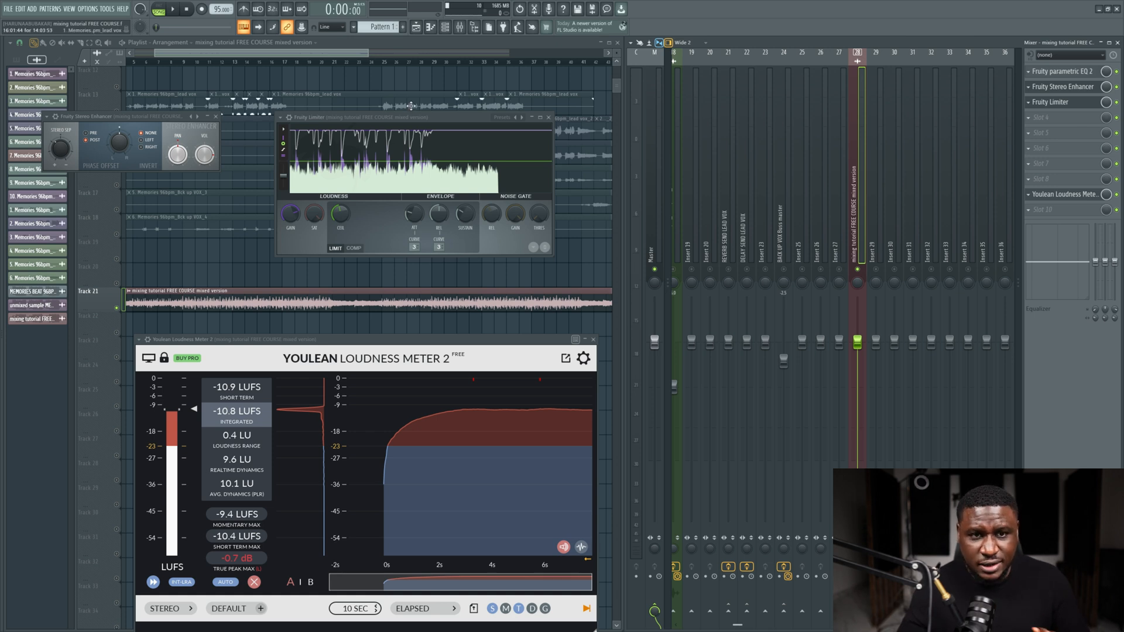
click(303, 58)
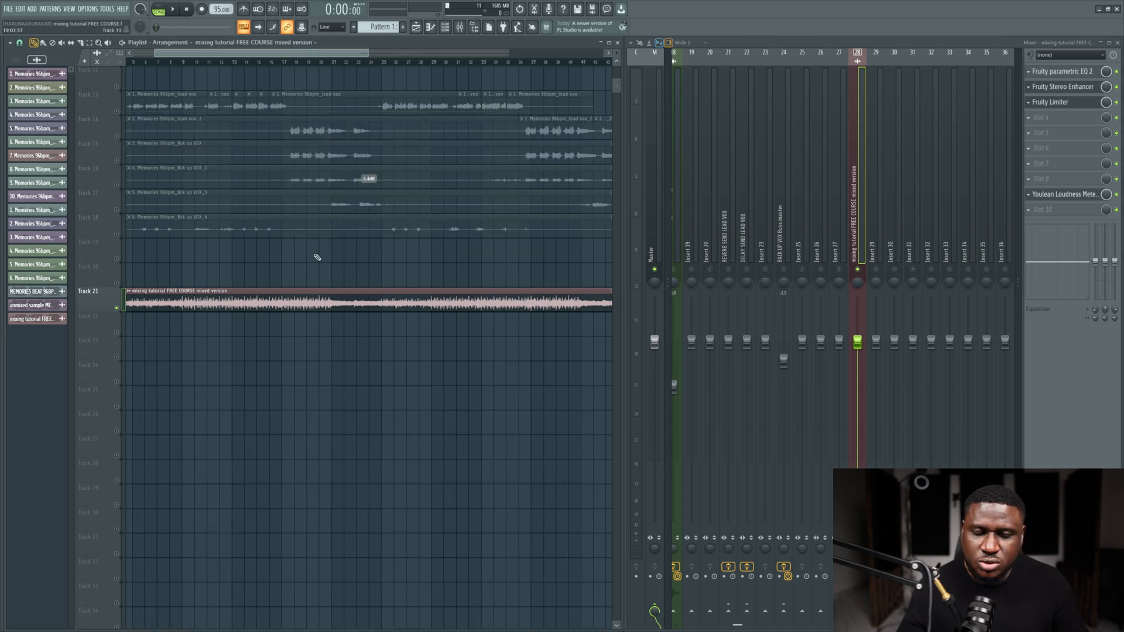
scroll(319, 290, down, 3)
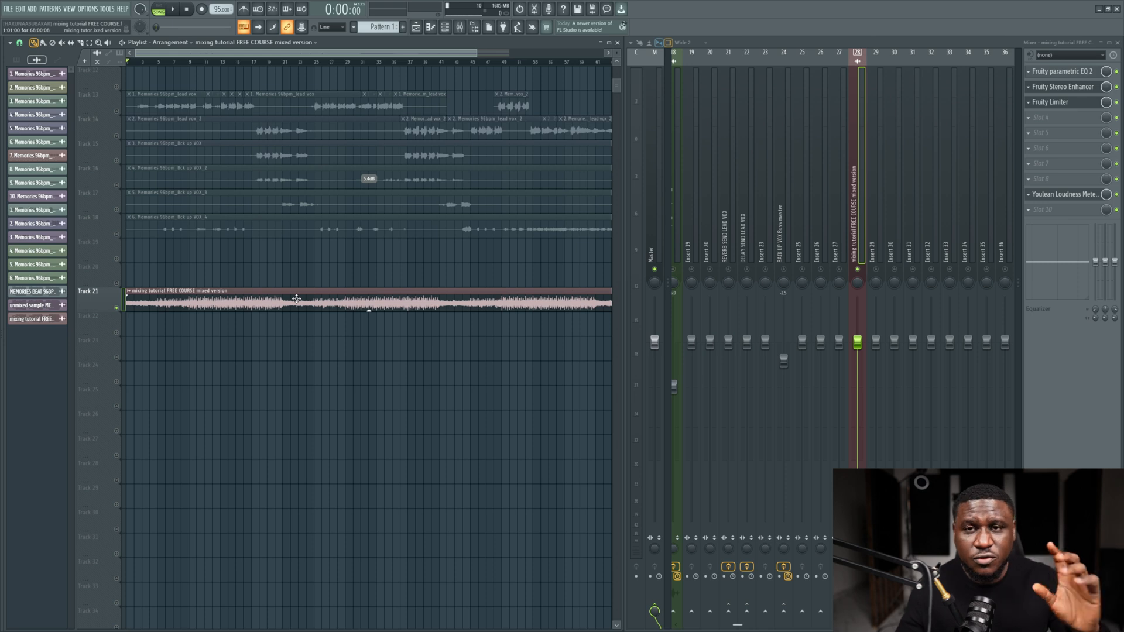
scroll(296, 300, down, 2)
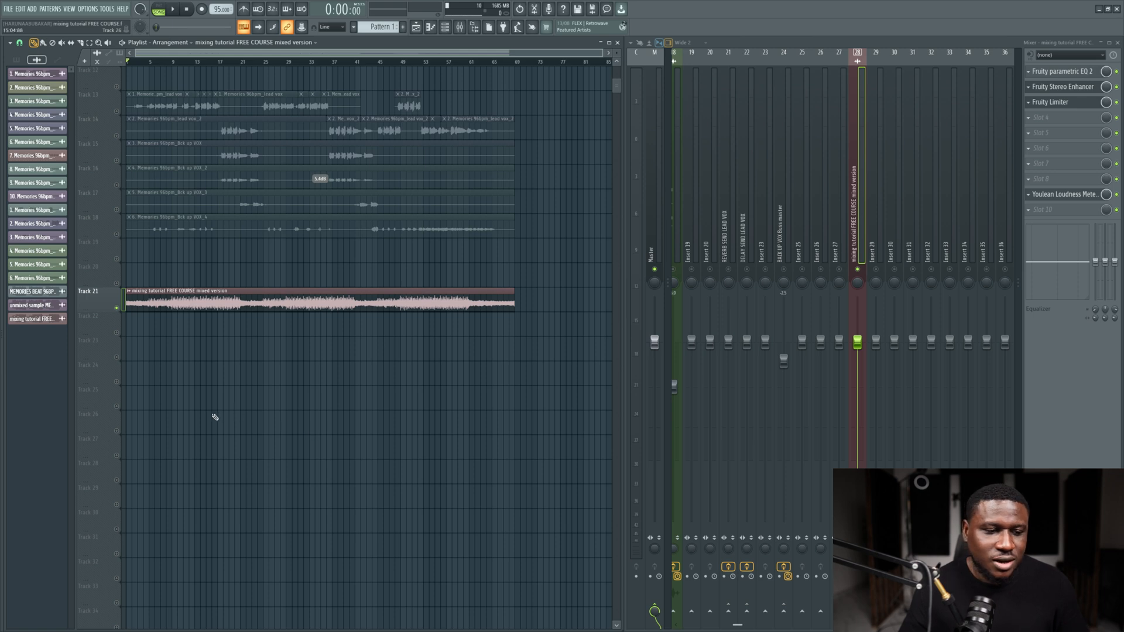
scroll(383, 373, down, 2)
scroll(383, 373, up, 5)
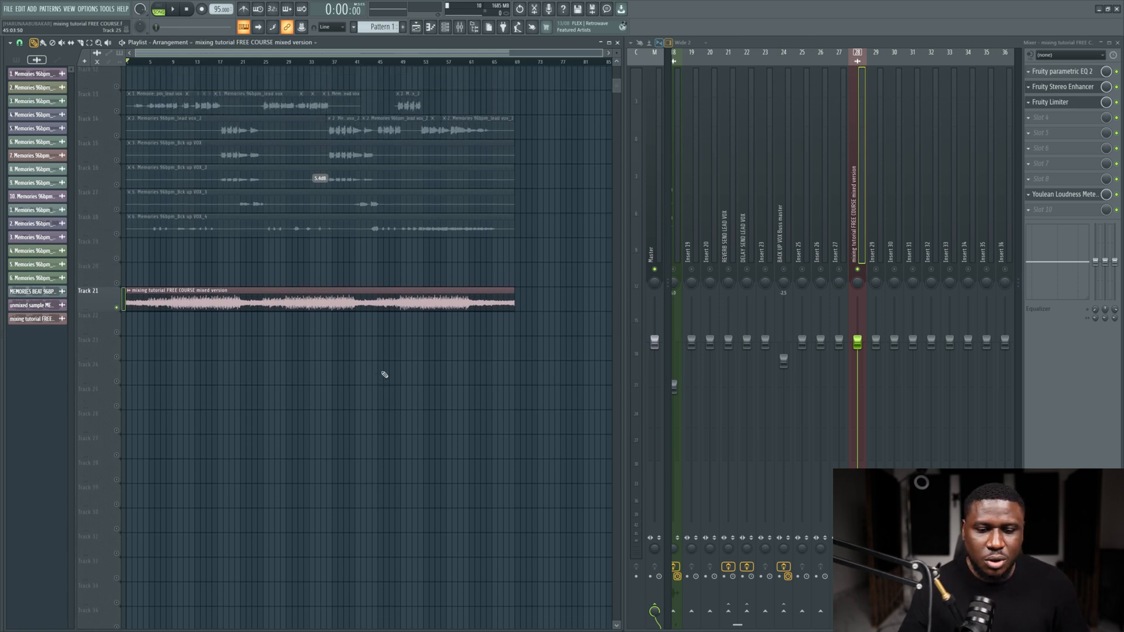